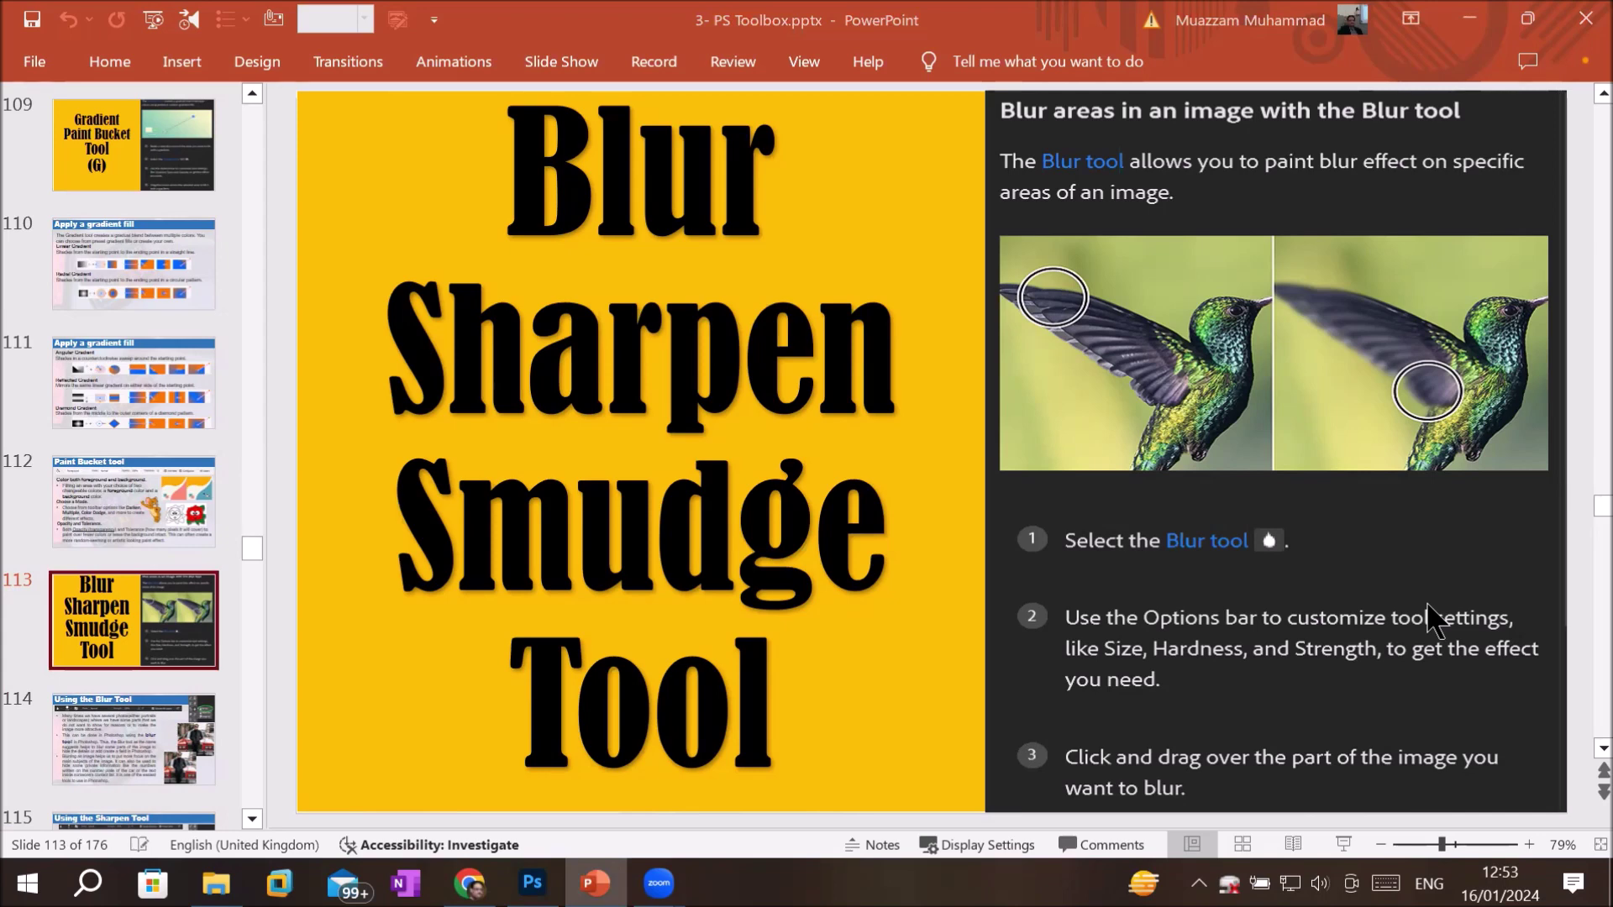
Step: Show PowerPoint slide 114 'Using the Blur Tool', then switch to the PhotoShop folder in File Explorer
click(84, 734)
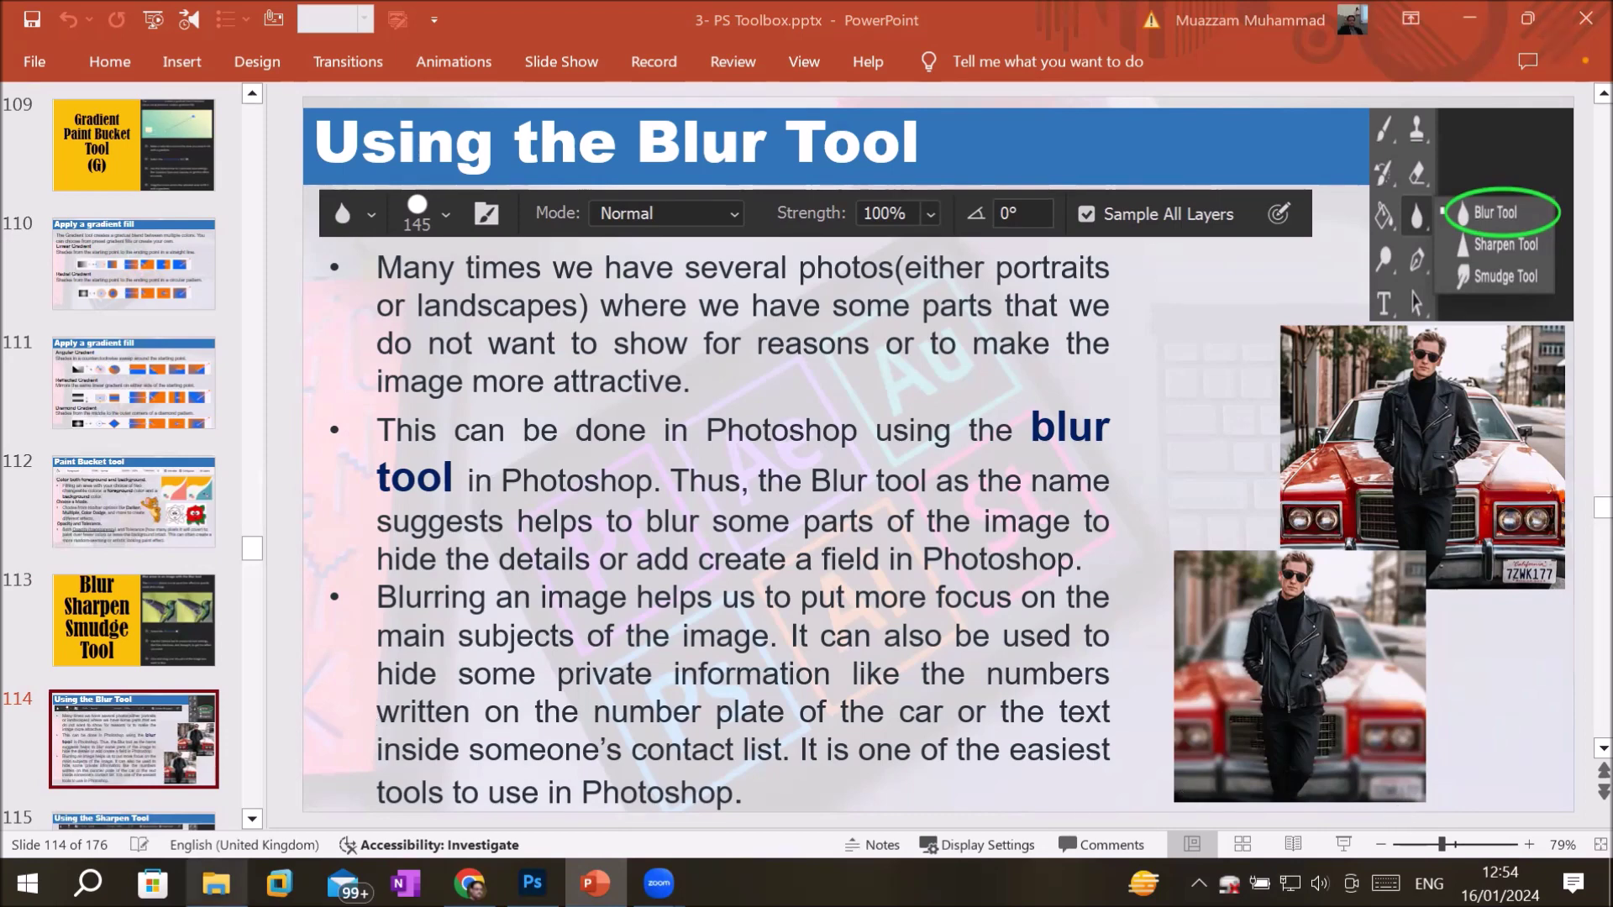
click(216, 882)
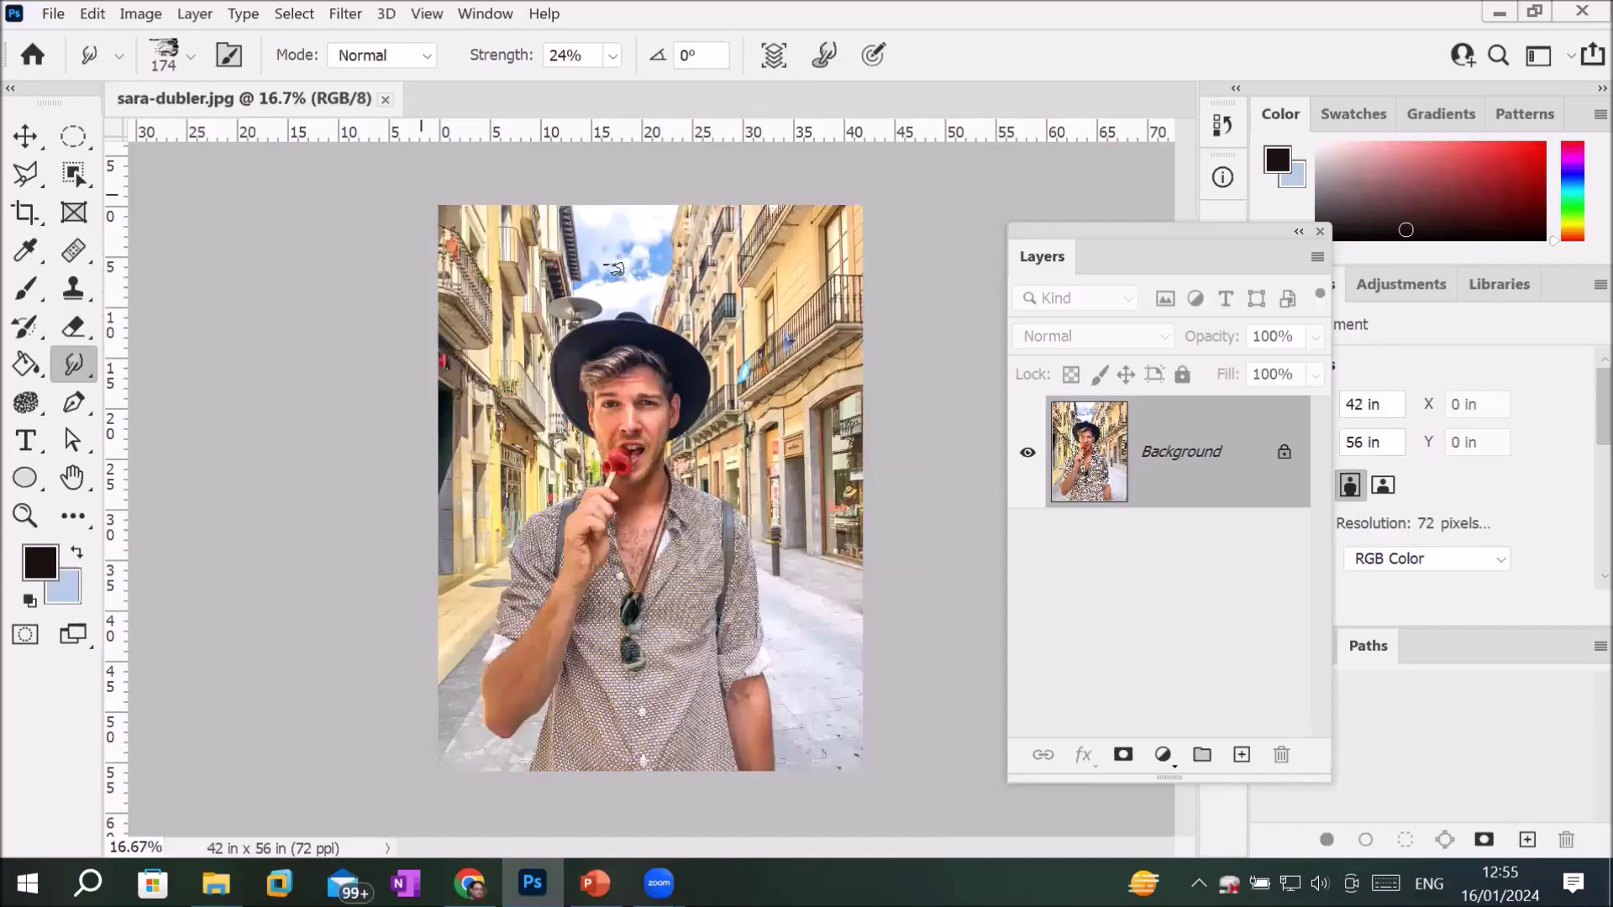
Step: Zoom in on the REBAIXES shop window to the right of the man
scroll(855, 483, up, 3)
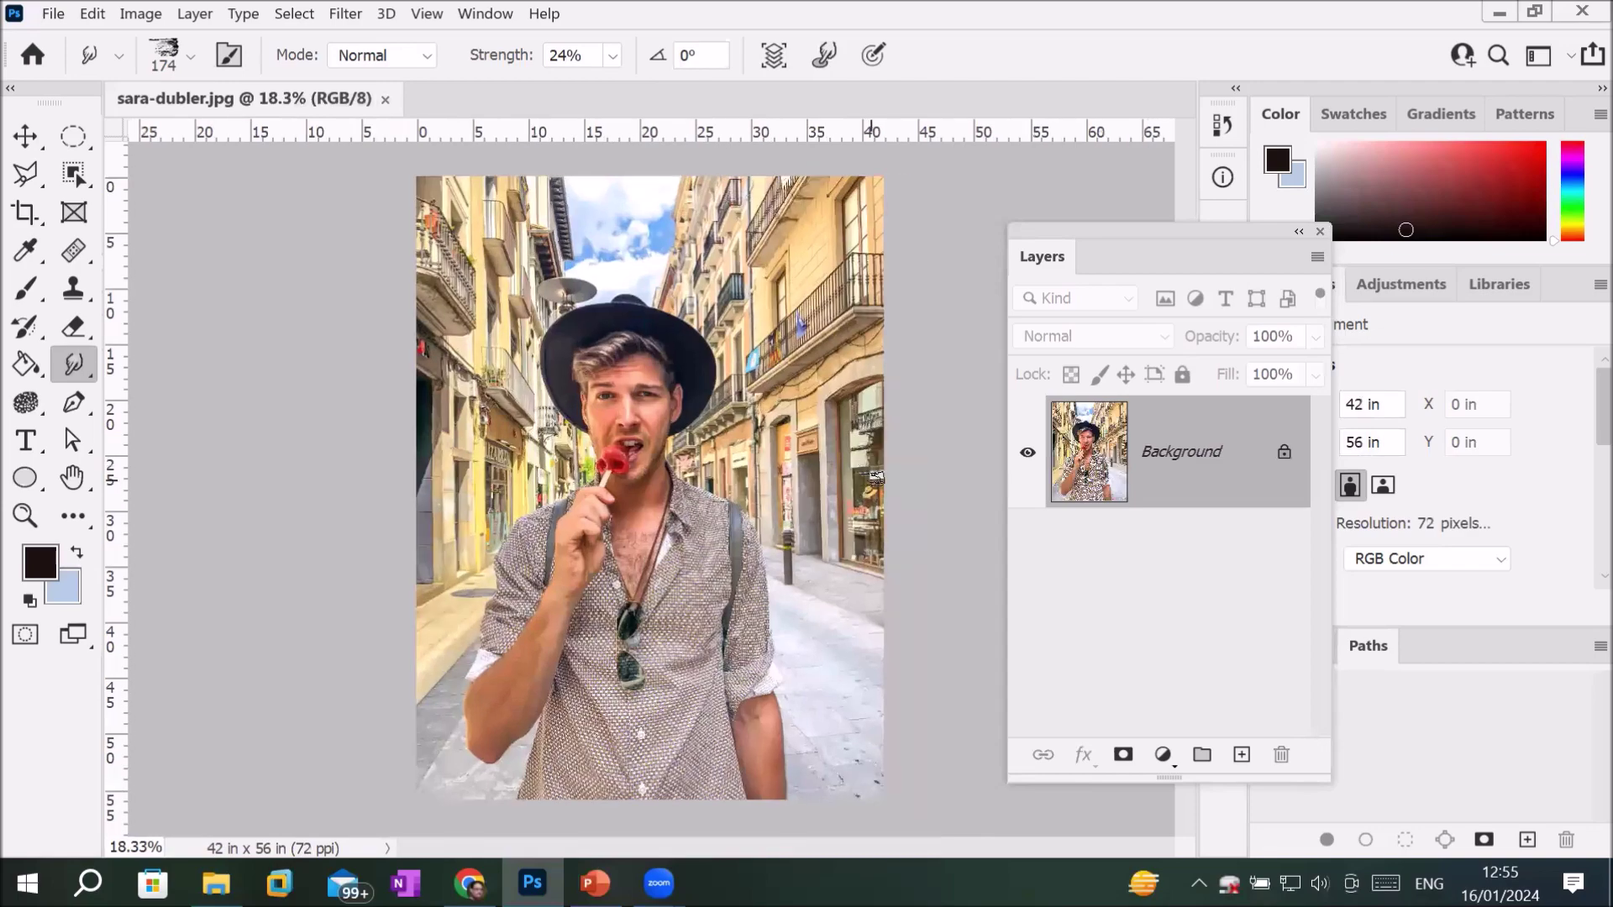
scroll(903, 515, up, 1)
scroll(915, 516, up, 2)
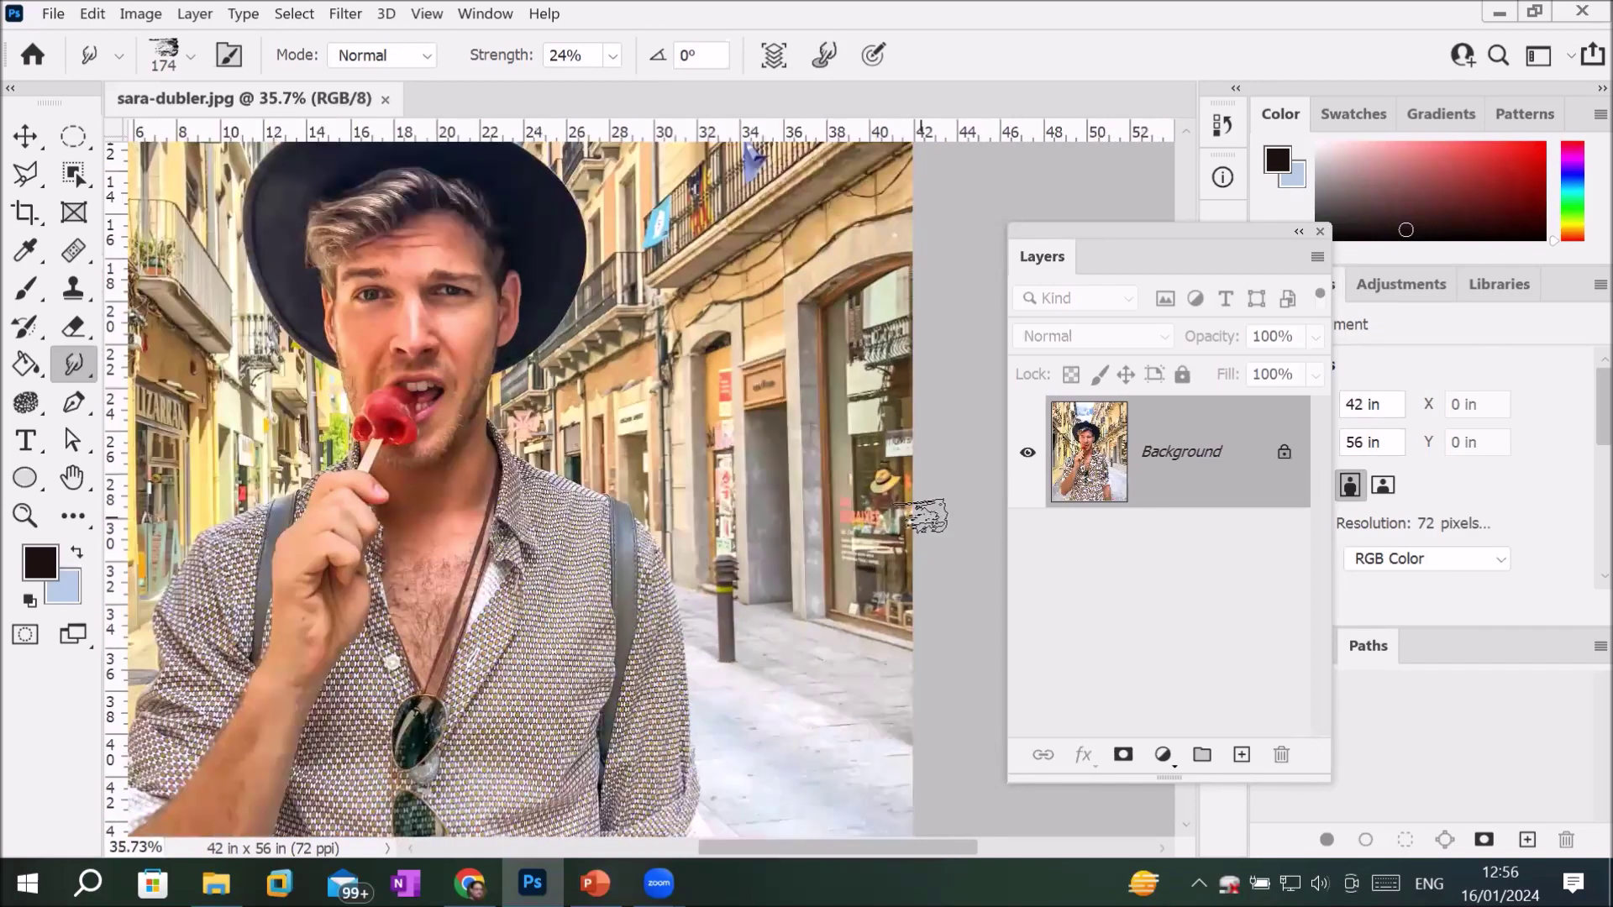
scroll(928, 521, up, 2)
scroll(933, 529, up, 2)
scroll(929, 537, up, 2)
scroll(929, 538, up, 1)
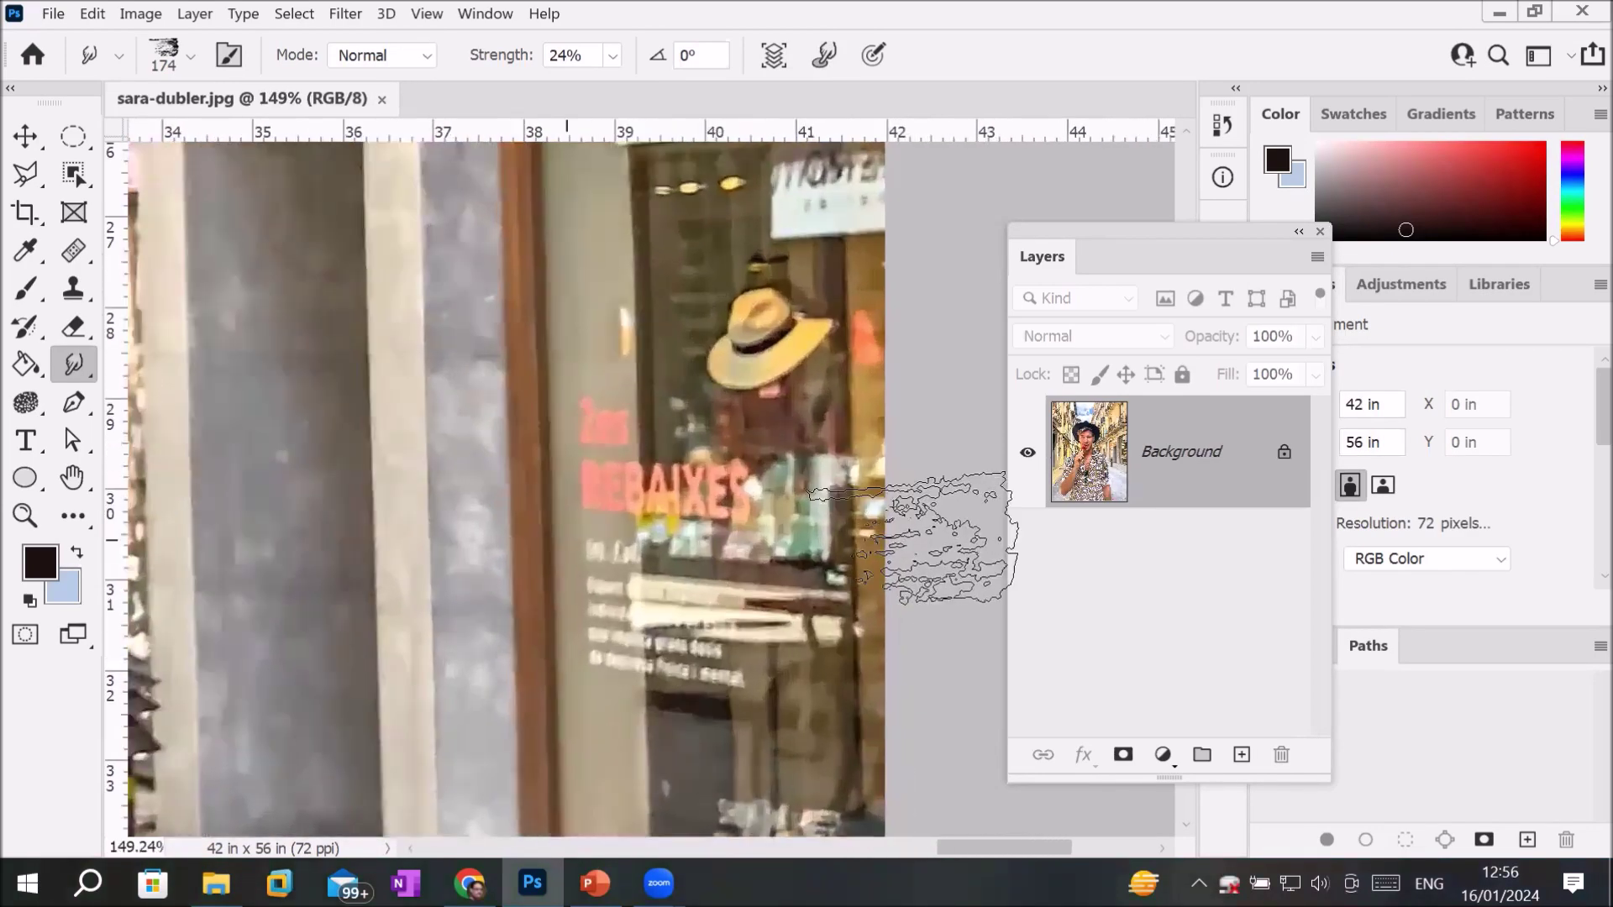
scroll(928, 538, up, 1)
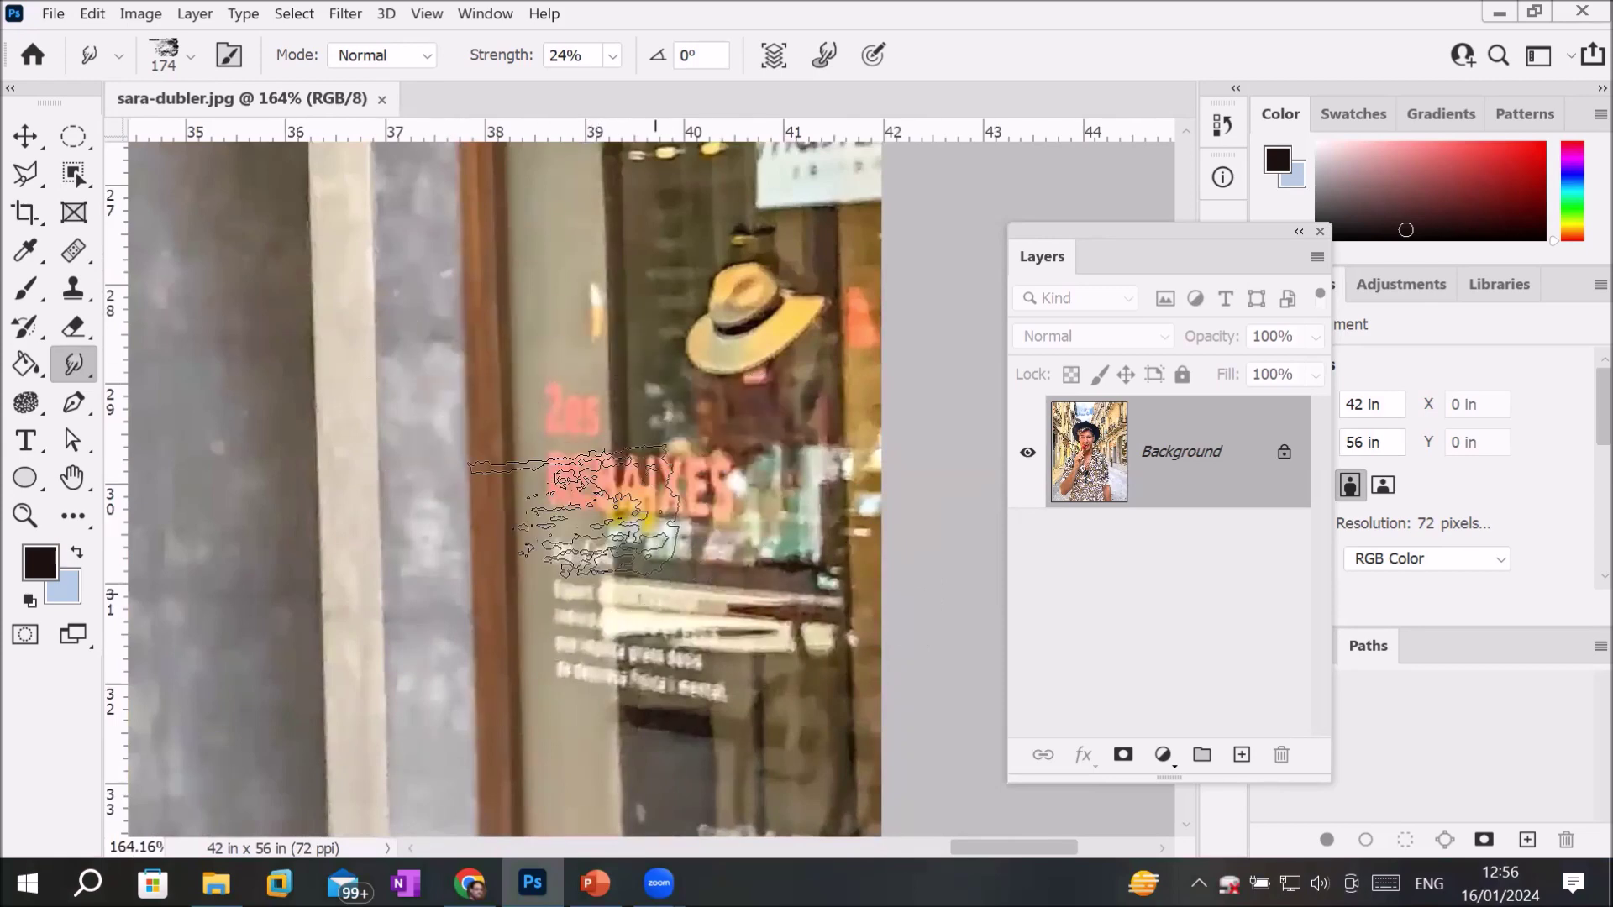
scroll(630, 424, down, 1)
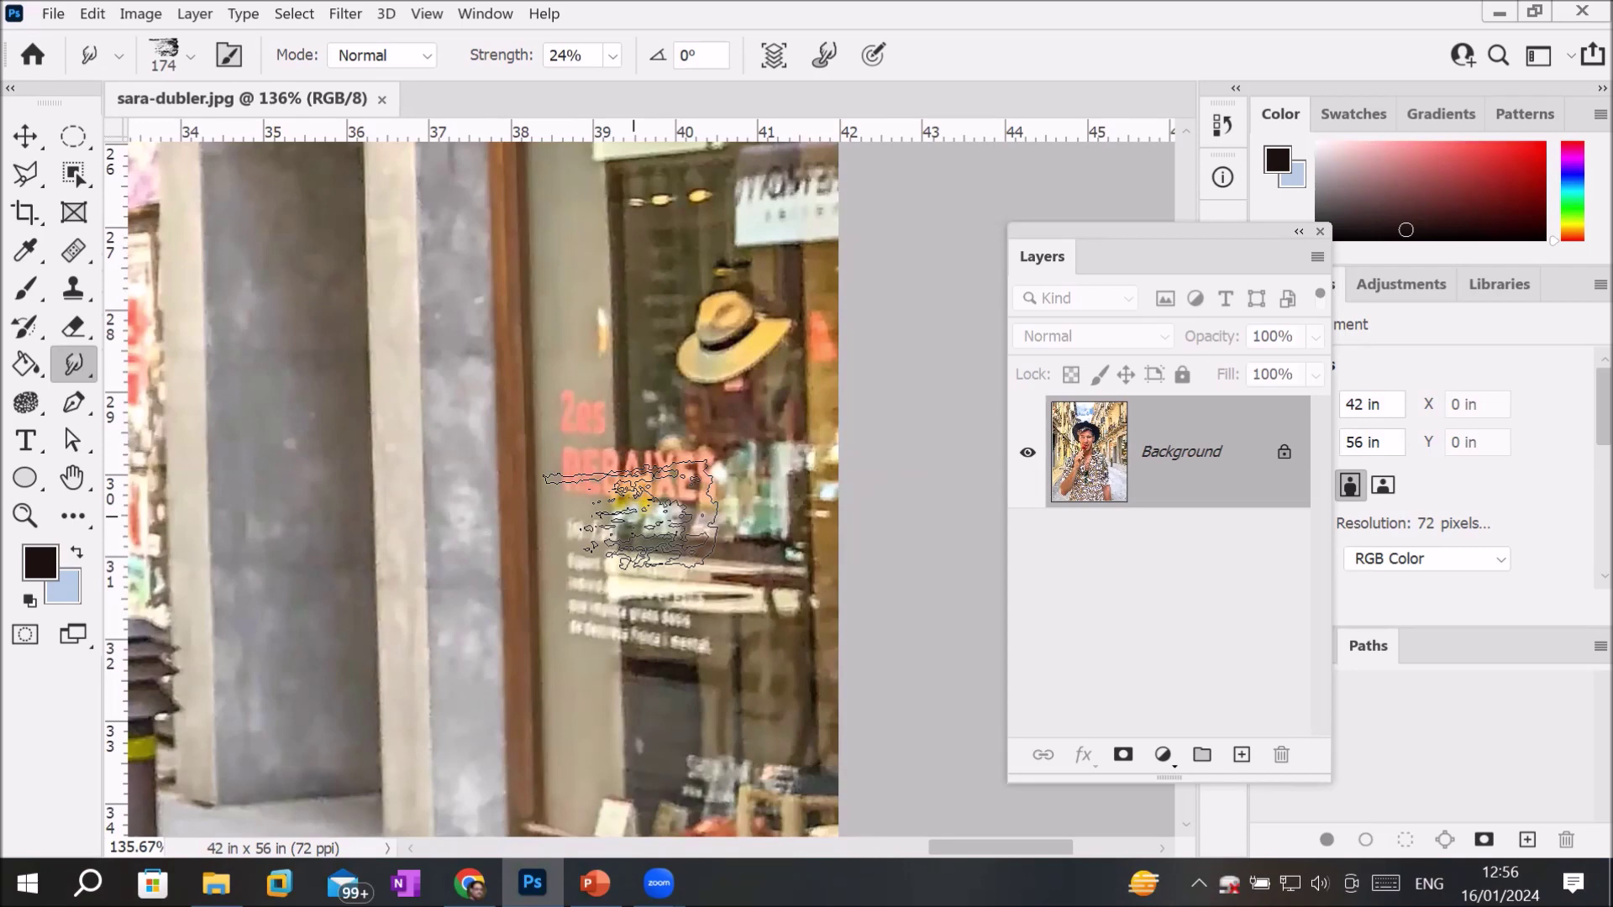
Step: Unlock the background as Layer 0 and duplicate it as a layer named 'after blur'
click(1280, 458)
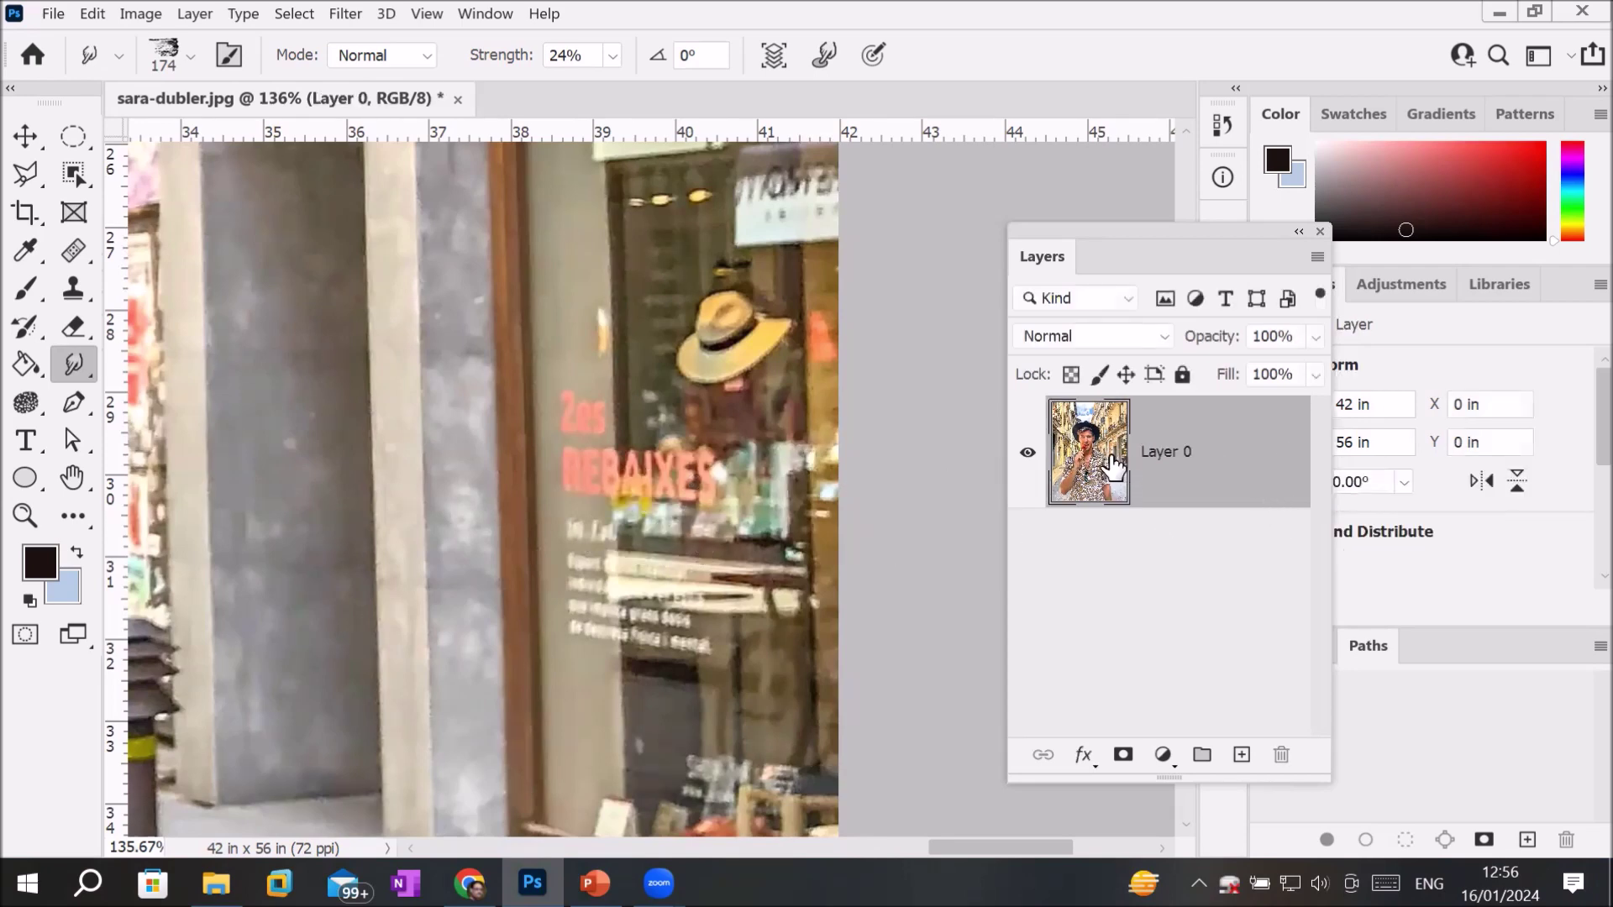
drag(1134, 460, 1241, 754)
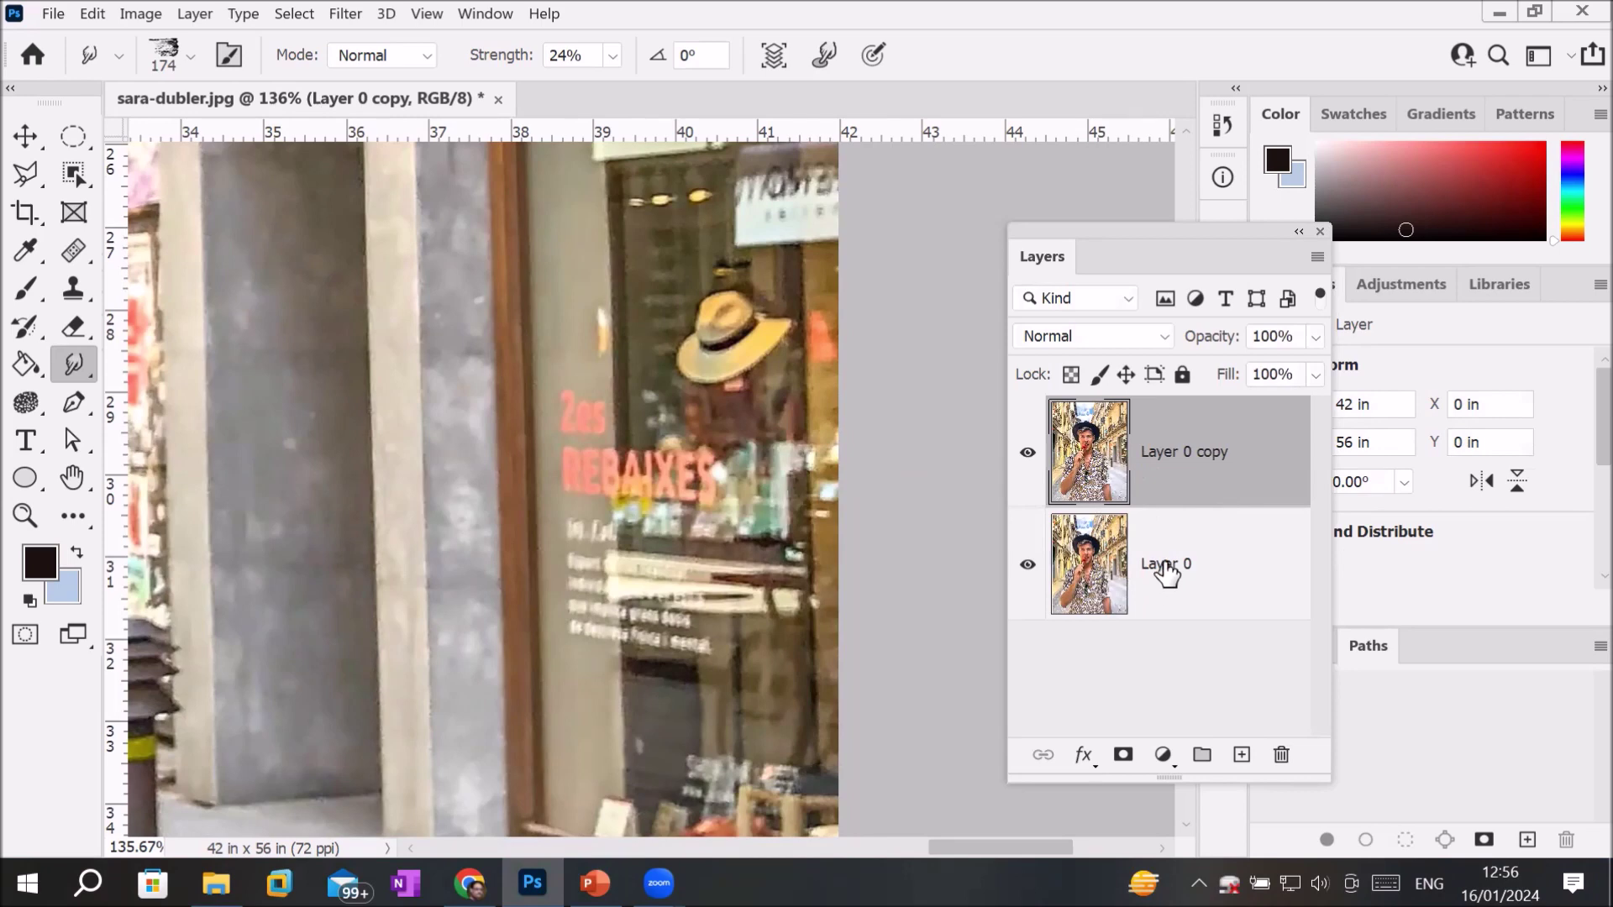
double_click(1164, 454)
text(a)
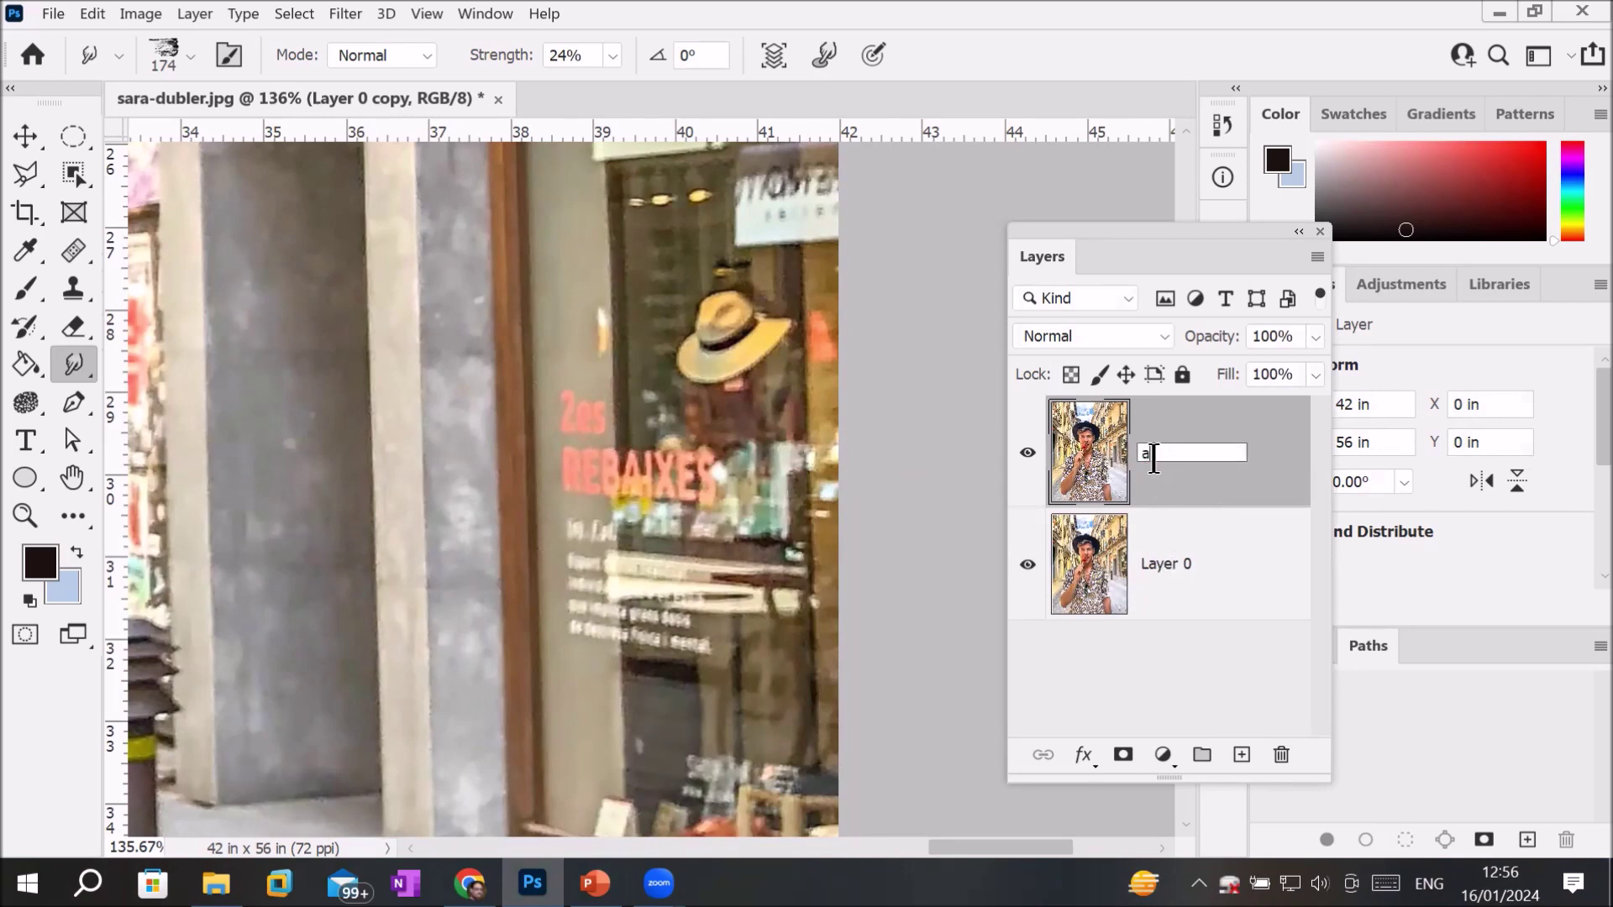
text(fter blur)
key(Return)
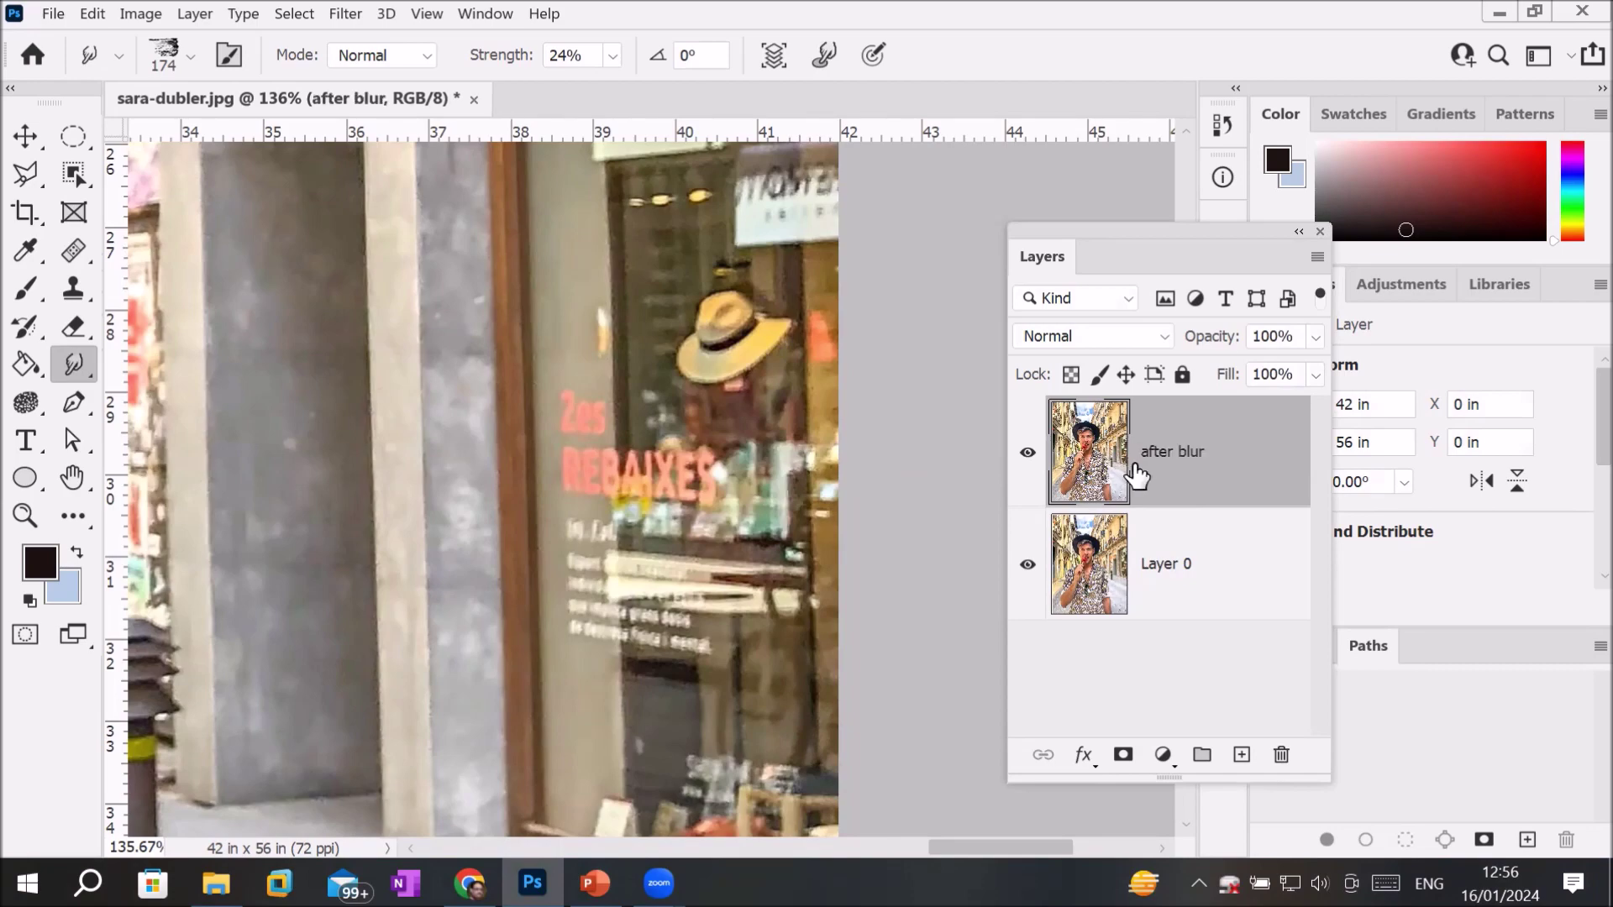
Step: Readjust the zoom on the photo and bring up the Blur, Sharpen and Smudge tool flyout
scroll(705, 497, down, 3)
scroll(705, 498, down, 2)
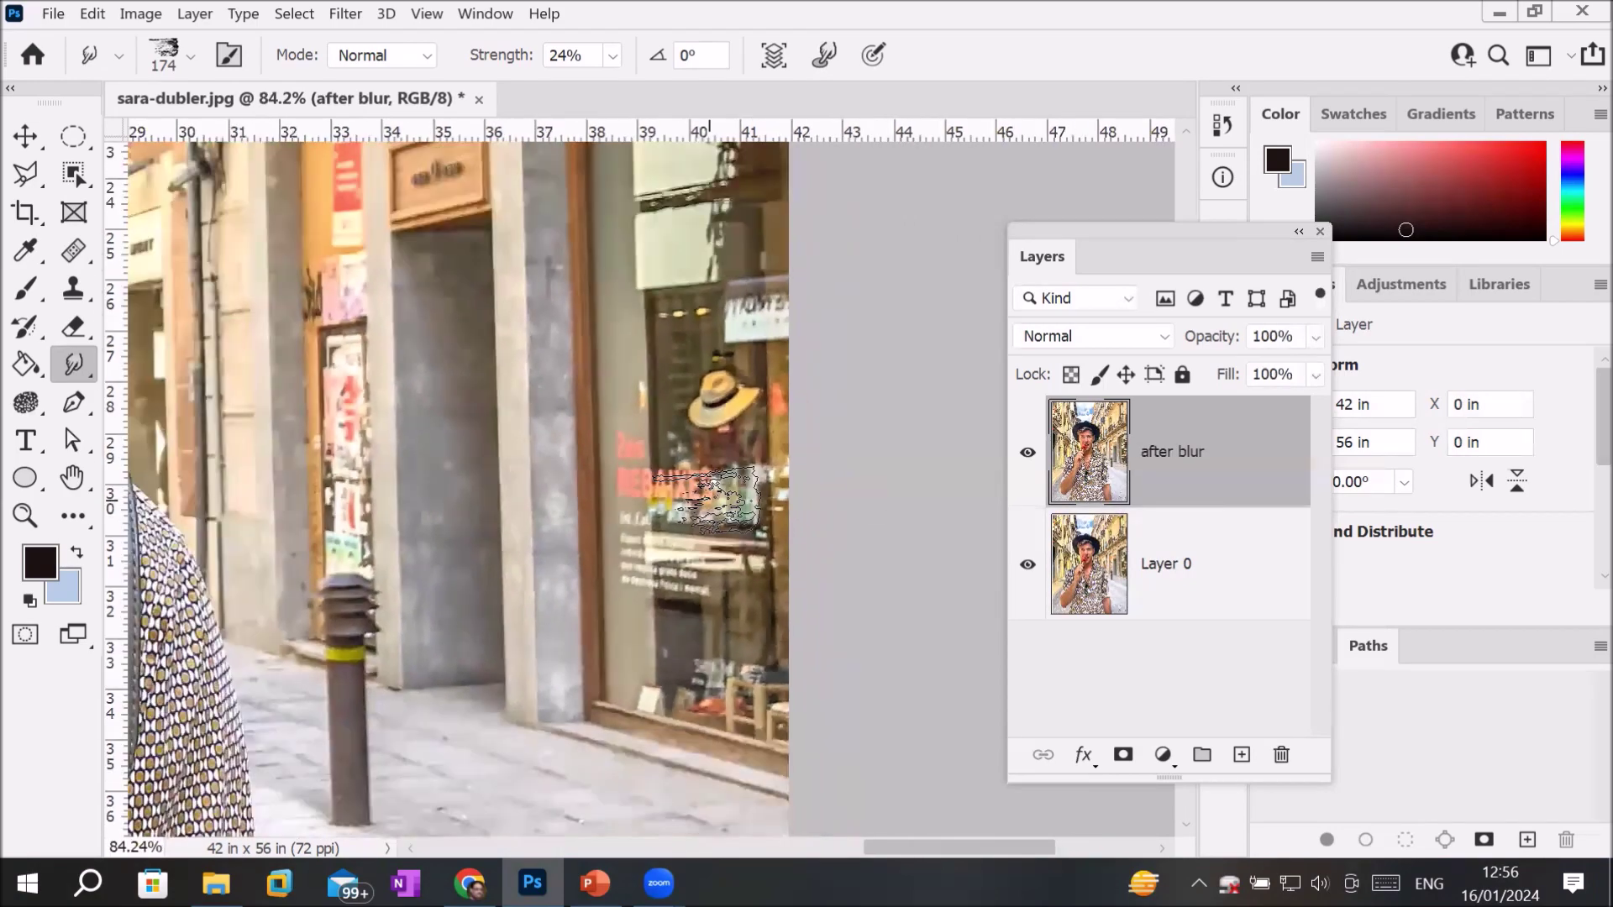
scroll(705, 497, down, 2)
scroll(707, 496, down, 2)
scroll(709, 496, down, 3)
scroll(706, 496, down, 2)
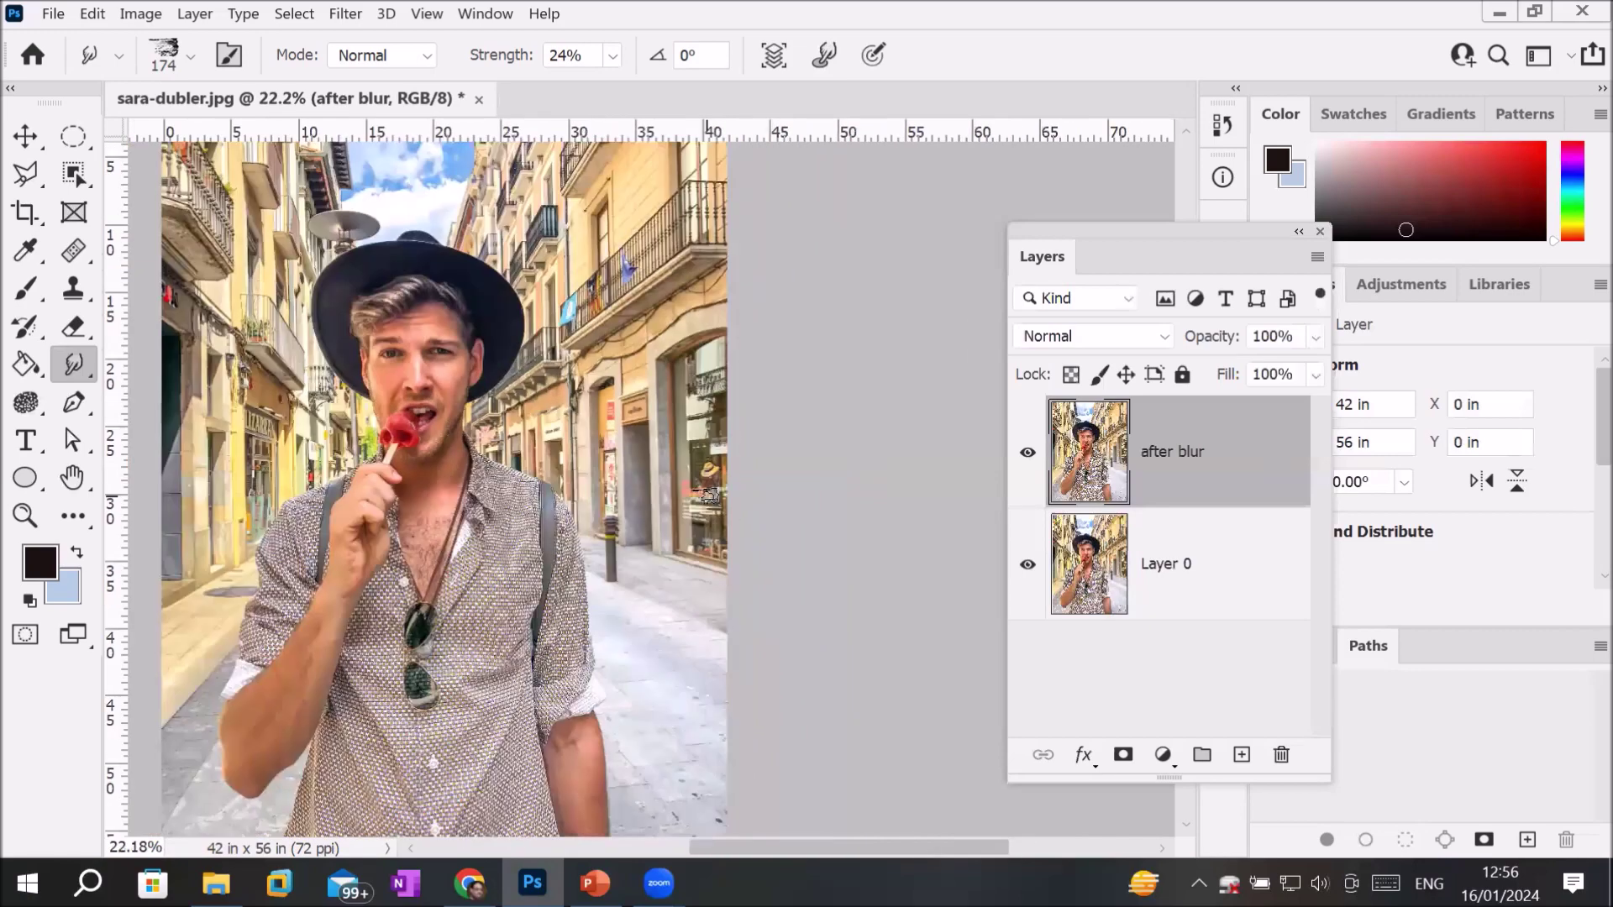
scroll(706, 496, down, 2)
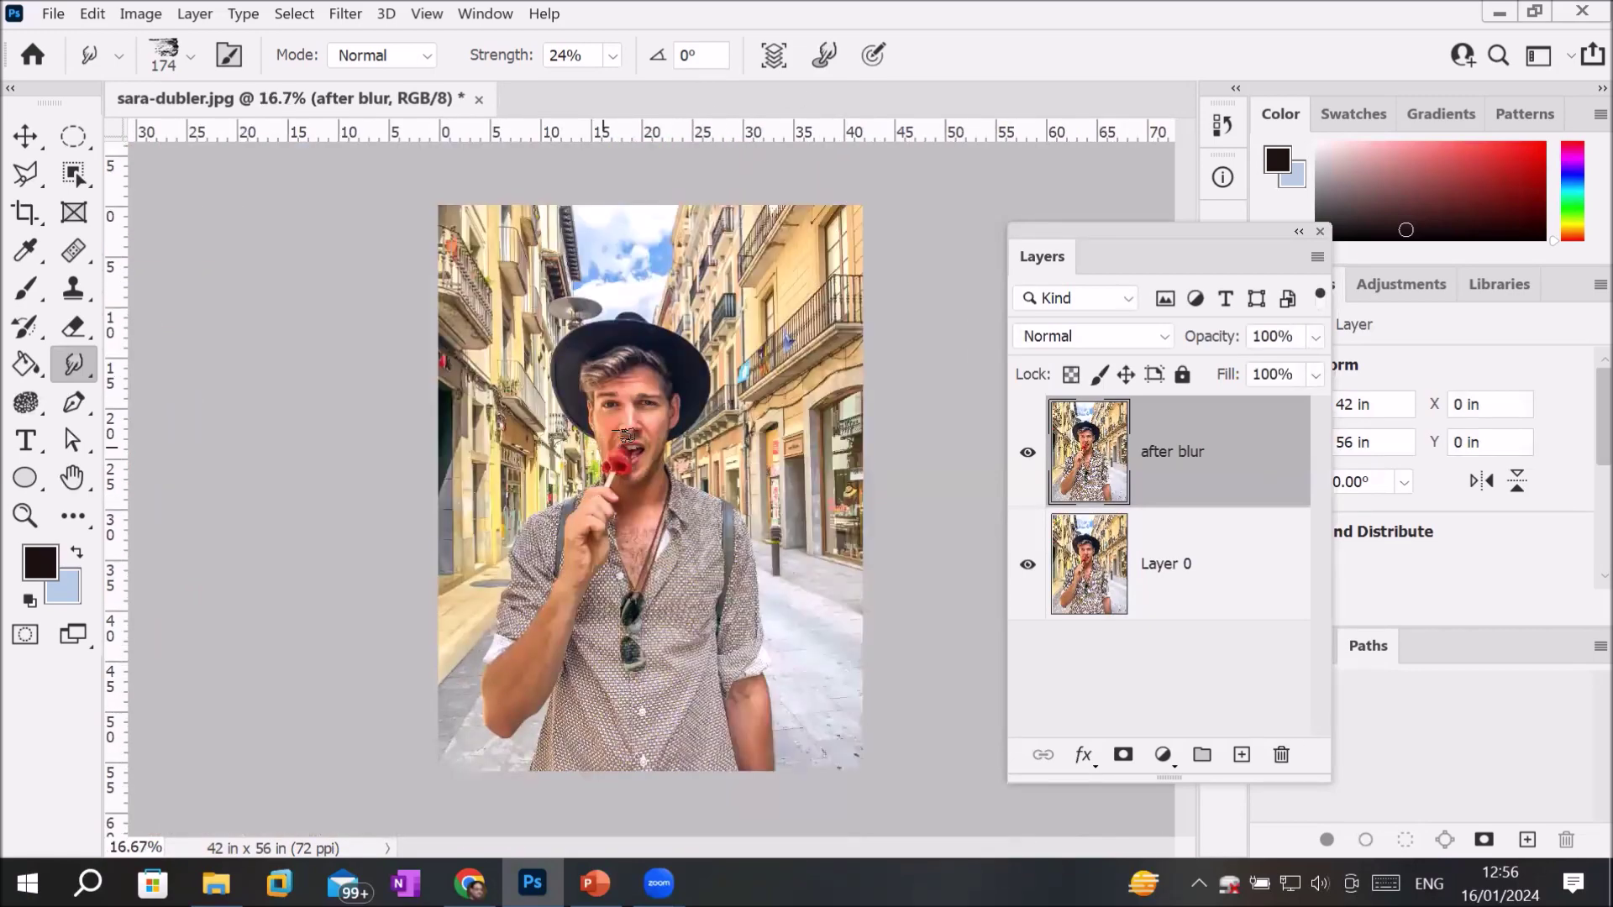
scroll(622, 435, up, 2)
scroll(622, 434, up, 3)
scroll(630, 427, up, 3)
scroll(632, 427, down, 2)
scroll(631, 427, down, 2)
right_click(71, 361)
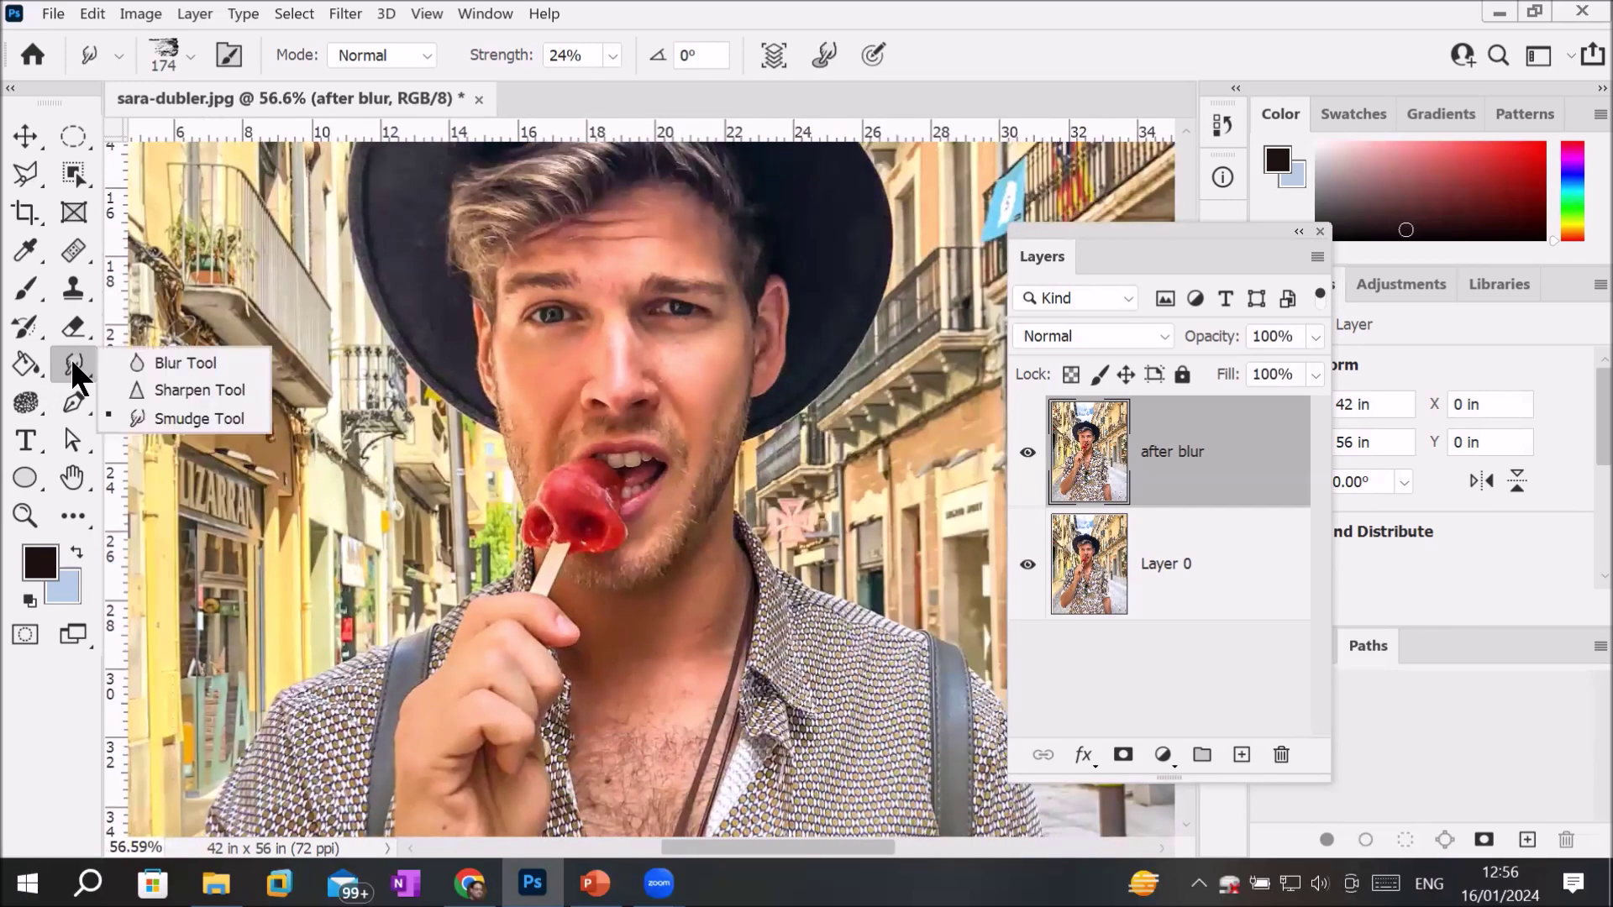
Step: Select the Blur Tool and zoom in closely on the shopfront beside the man
click(162, 362)
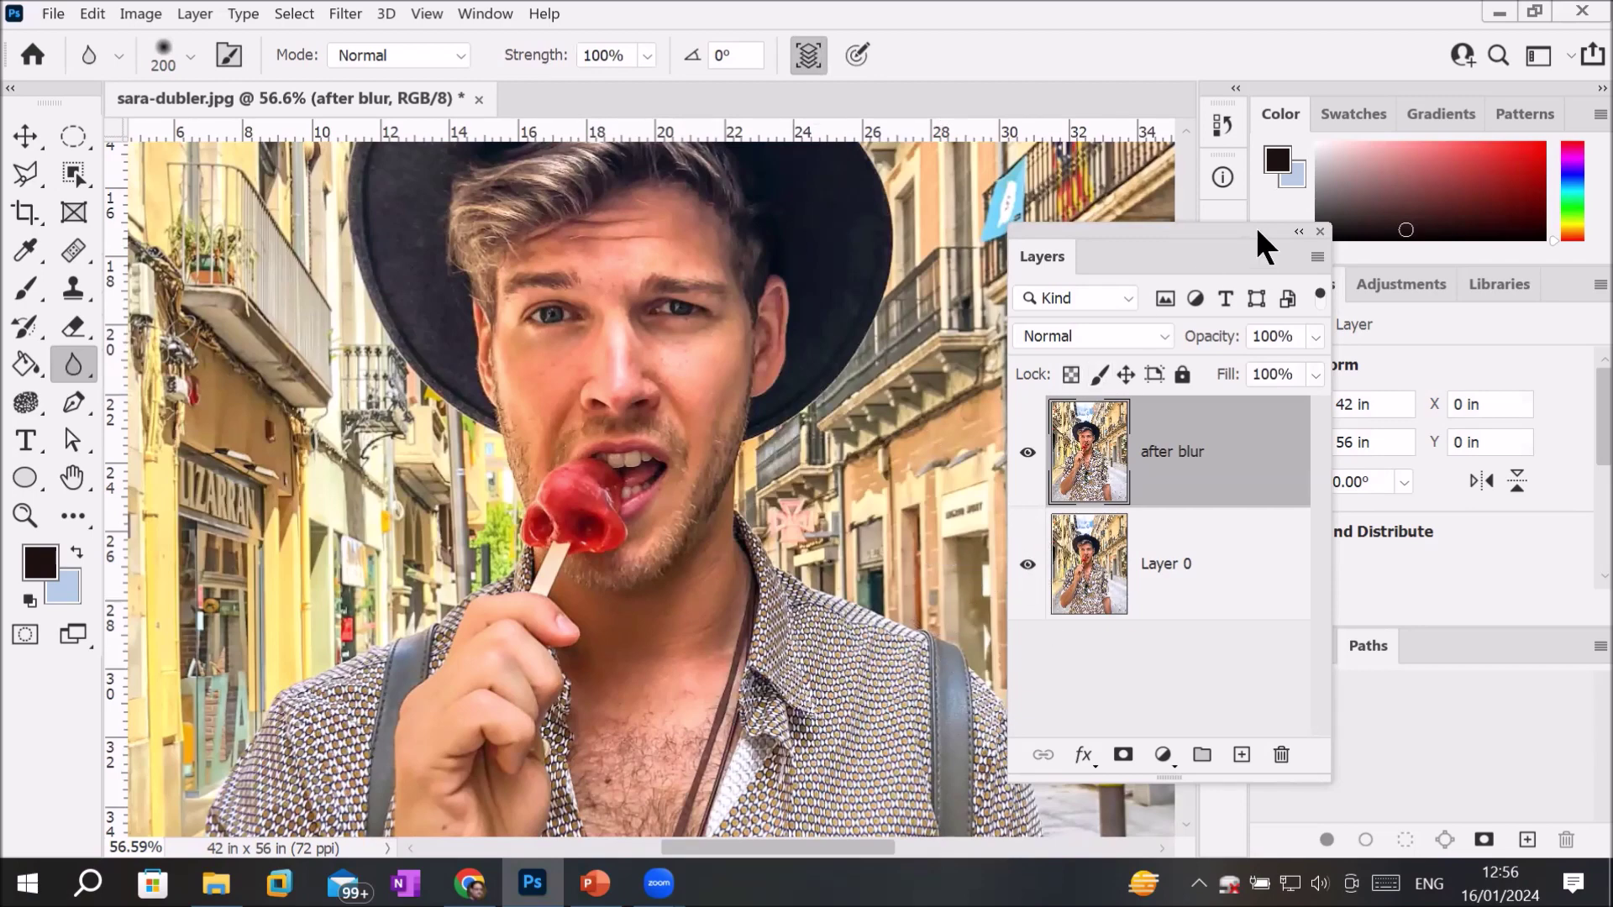
scroll(823, 435, down, 1)
scroll(823, 435, down, 1)
scroll(823, 434, down, 1)
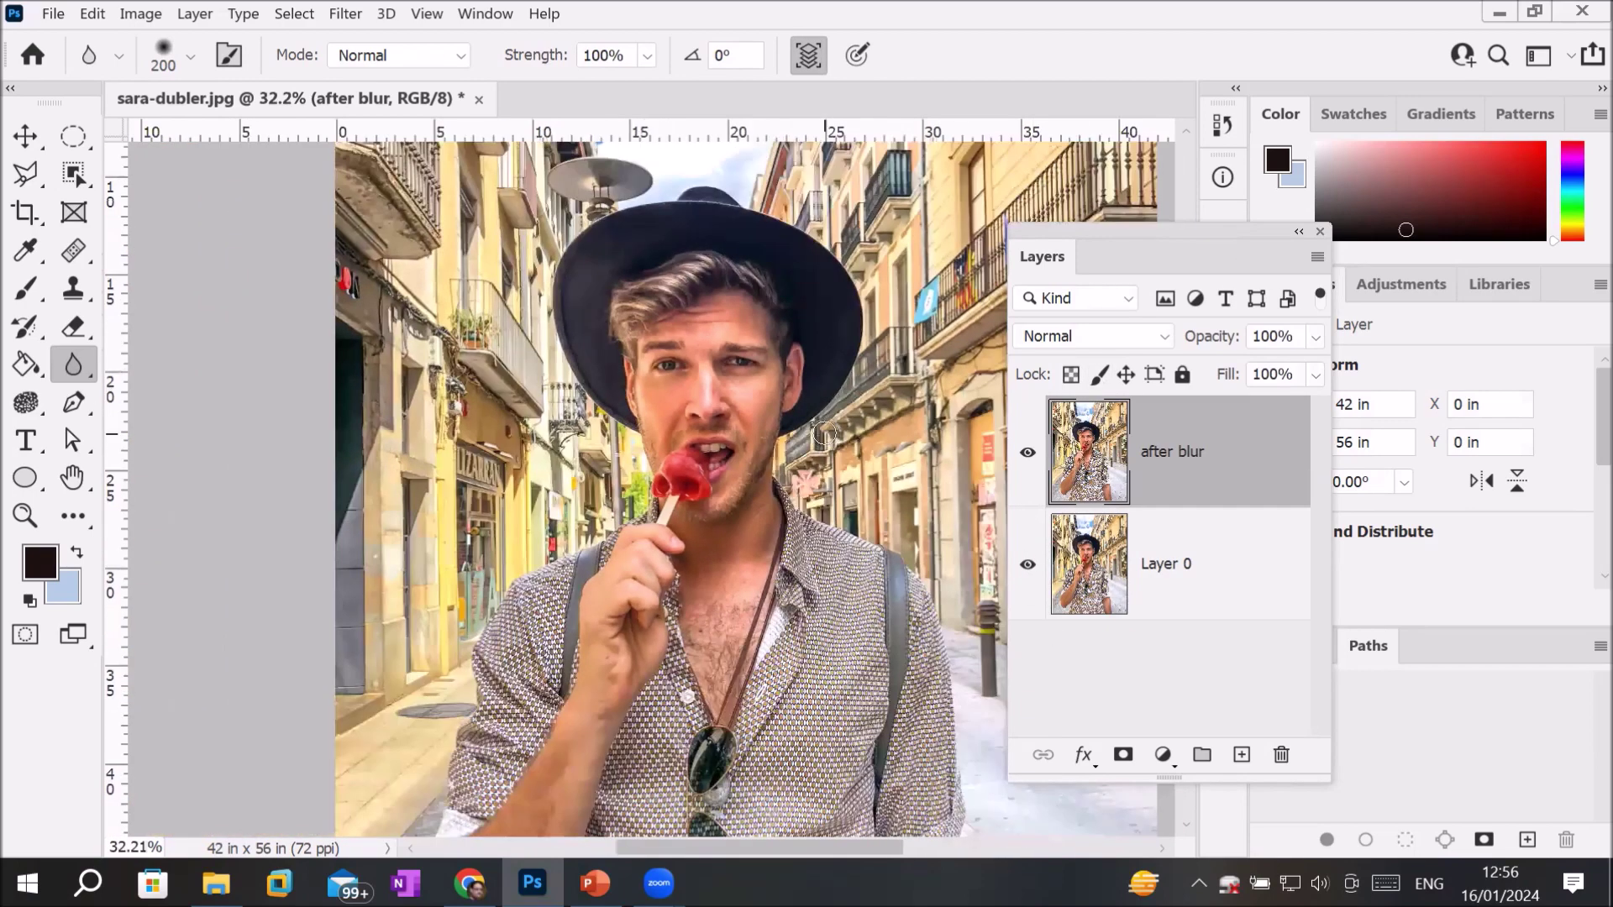
scroll(840, 462, down, 3)
scroll(848, 492, up, 1)
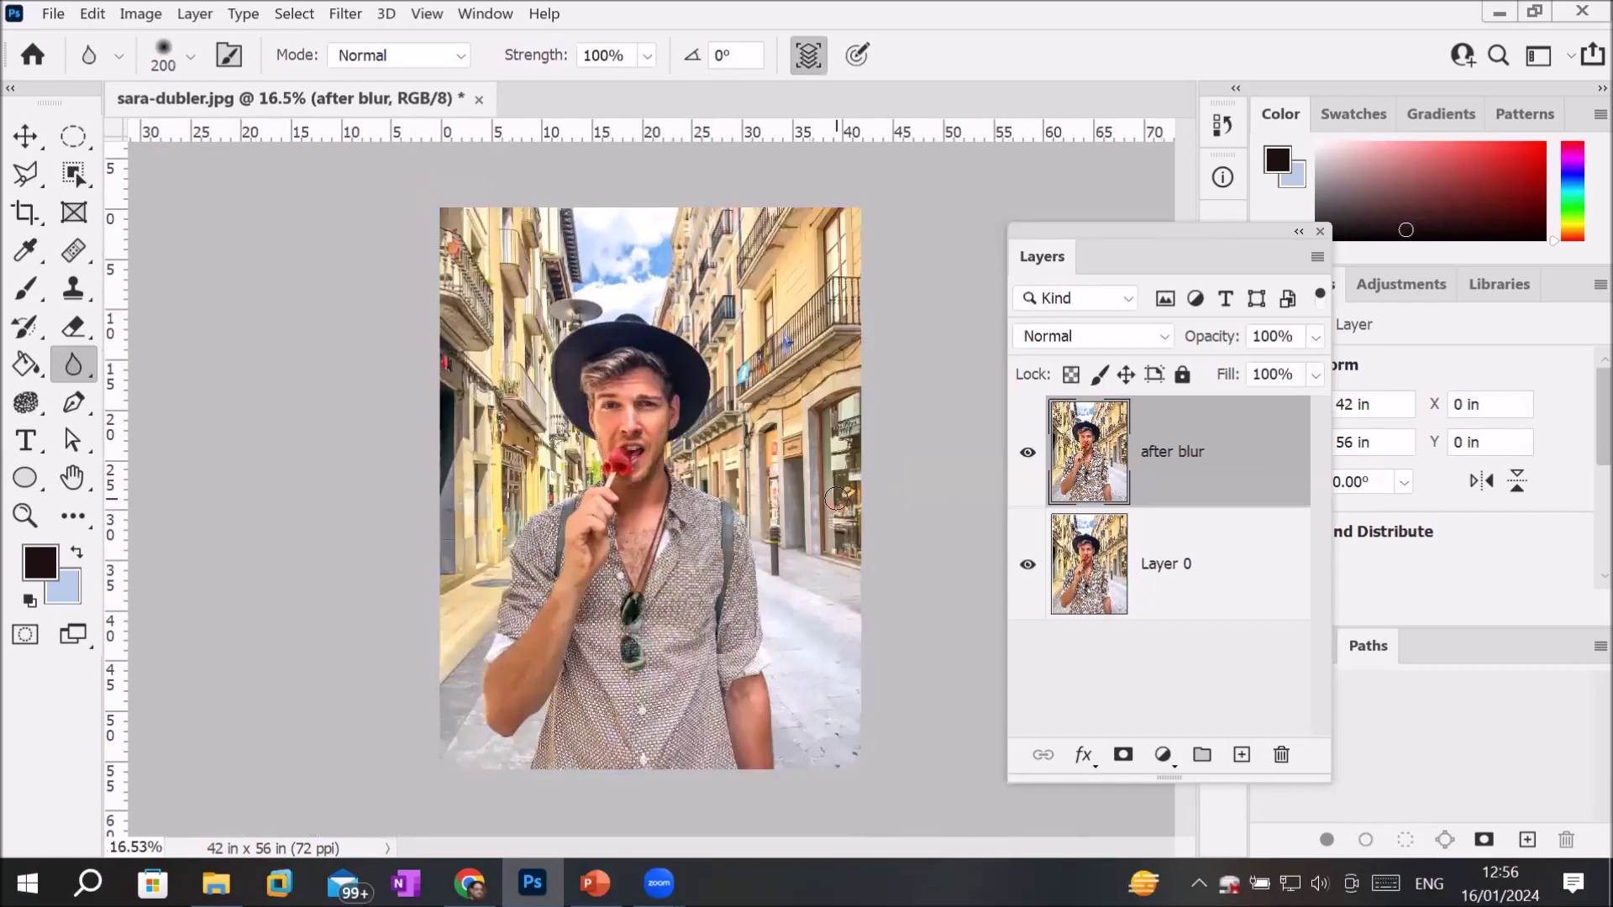
scroll(882, 493, up, 1)
scroll(915, 497, up, 2)
scroll(916, 496, up, 1)
scroll(915, 500, up, 1)
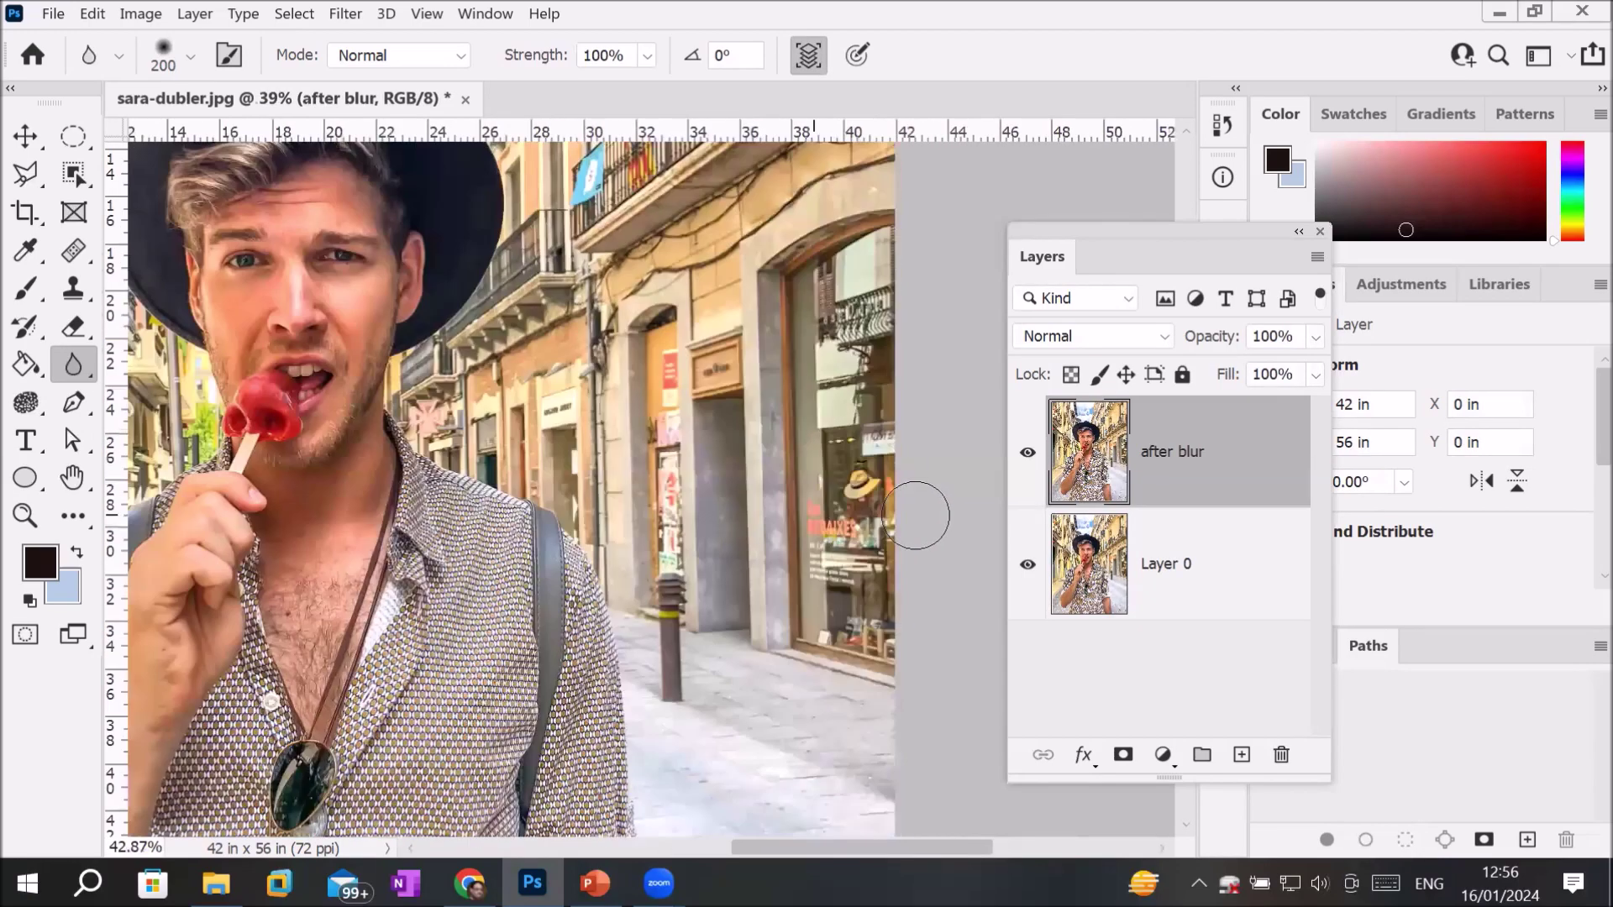
scroll(915, 508, up, 1)
scroll(915, 514, up, 1)
scroll(915, 516, up, 1)
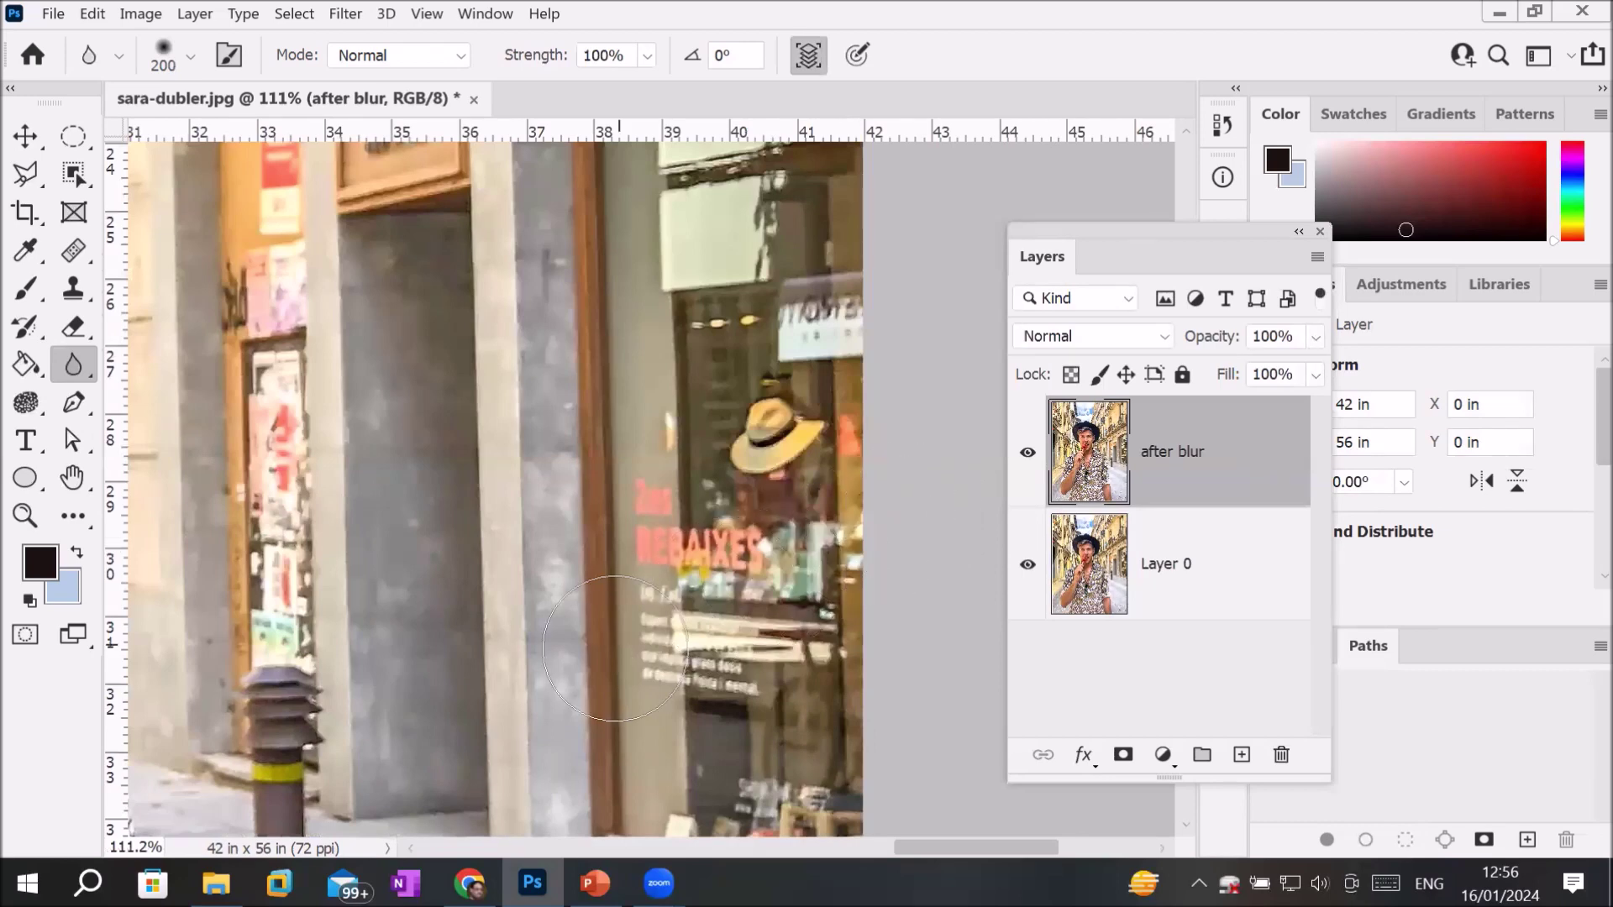
click(647, 55)
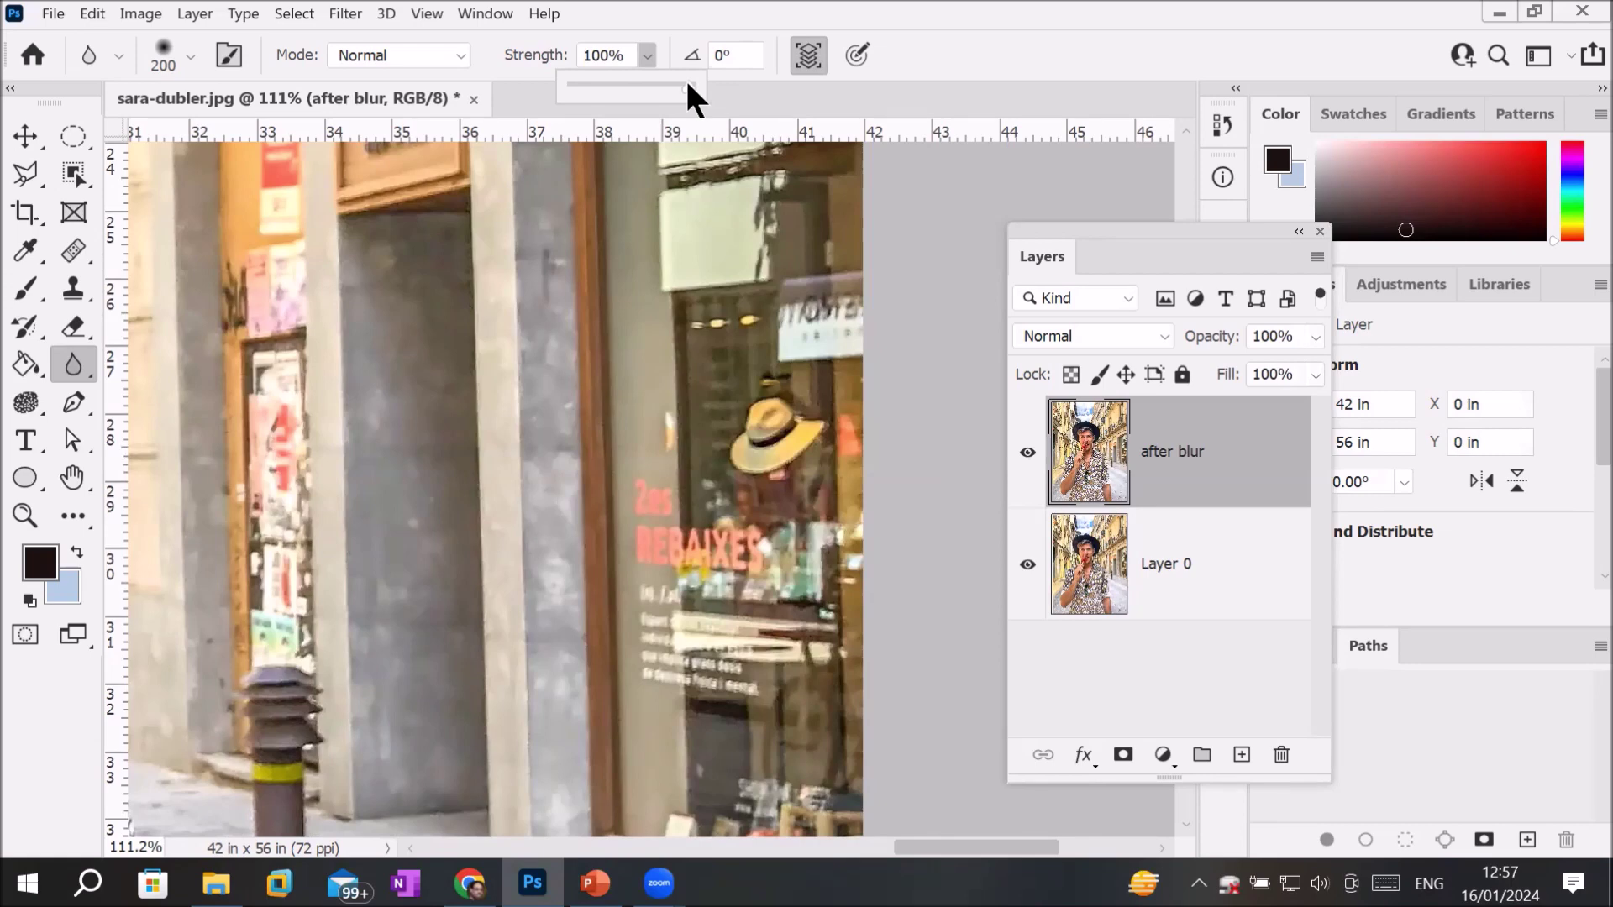
Step: Set Blur strength to 100%, toggle Sample All Layers, and brush over the REBAIXES lettering and small text
drag(688, 83, 645, 88)
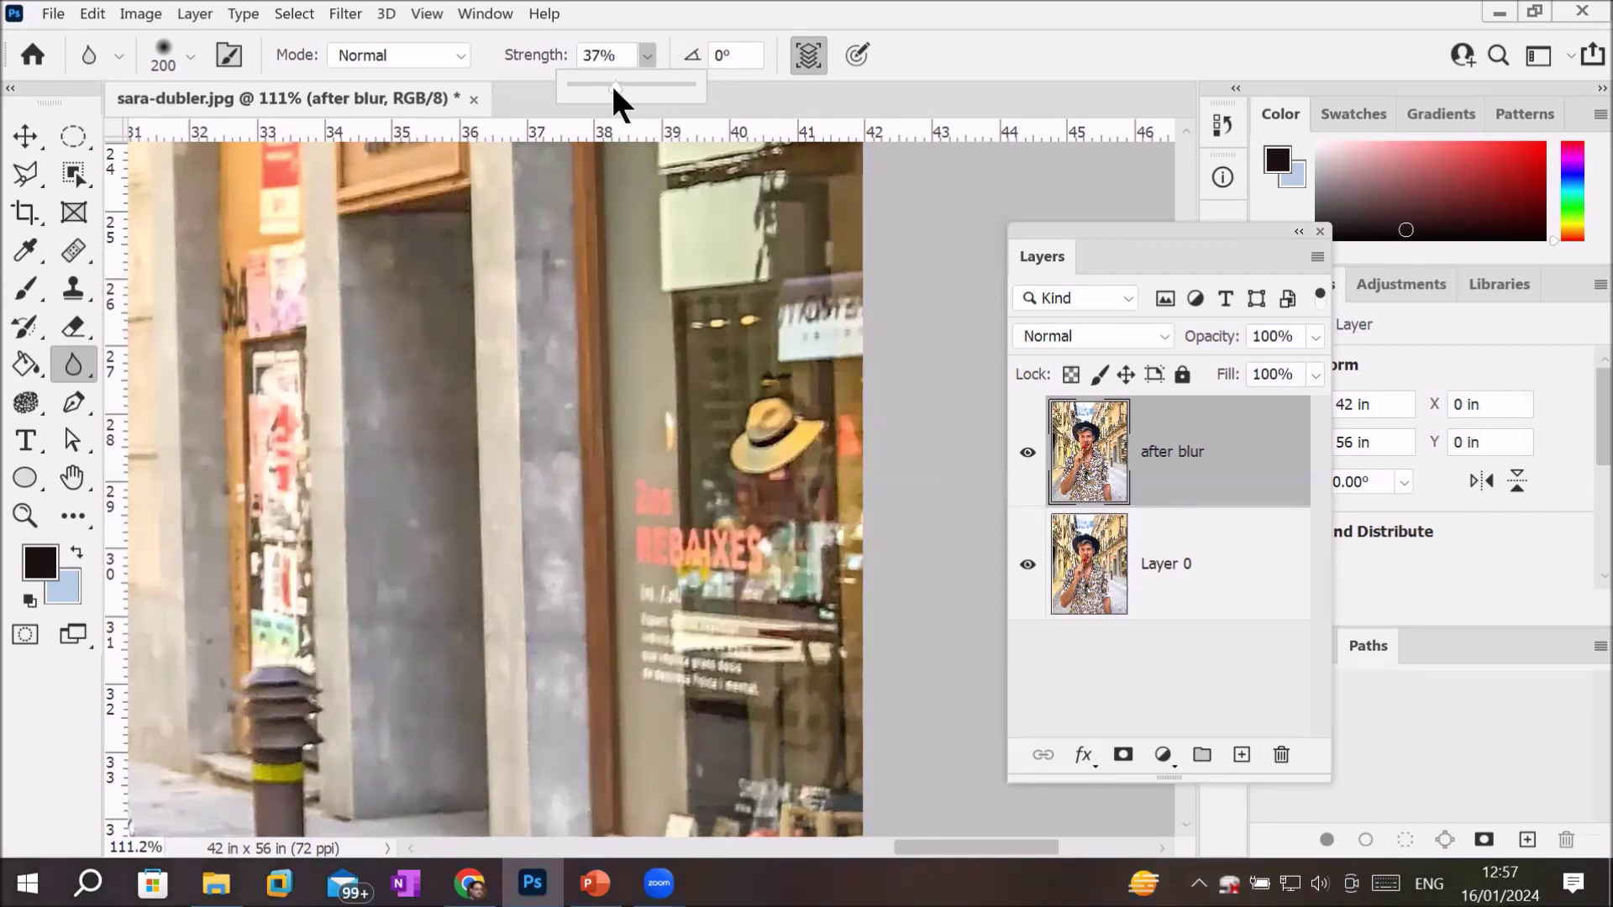
drag(694, 89, 699, 88)
click(618, 56)
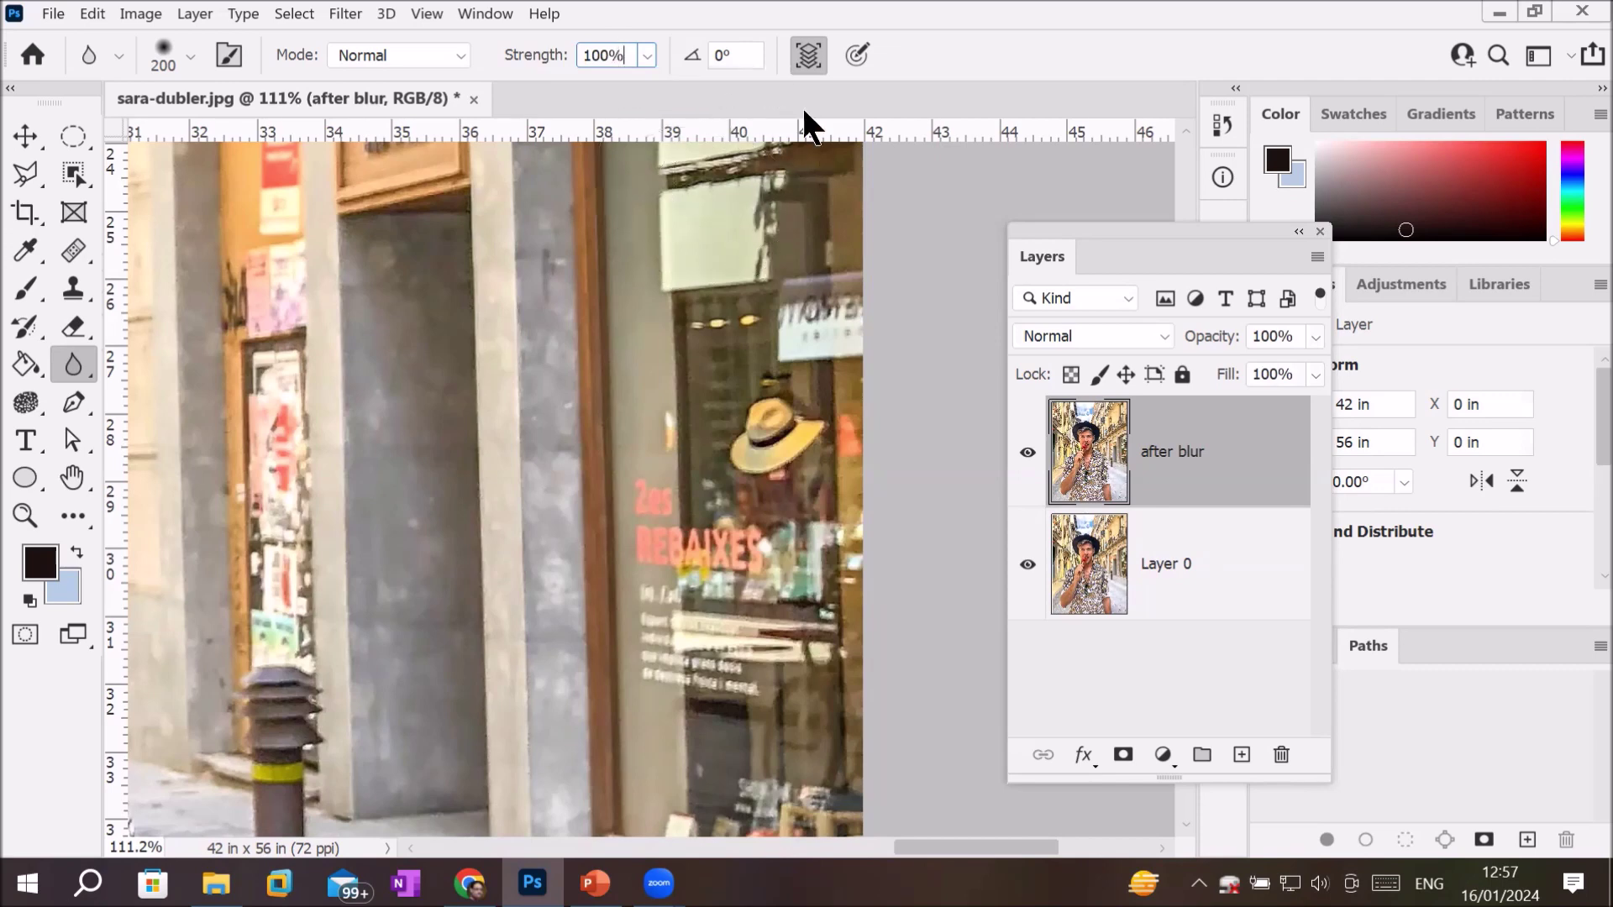
click(809, 52)
key(Return)
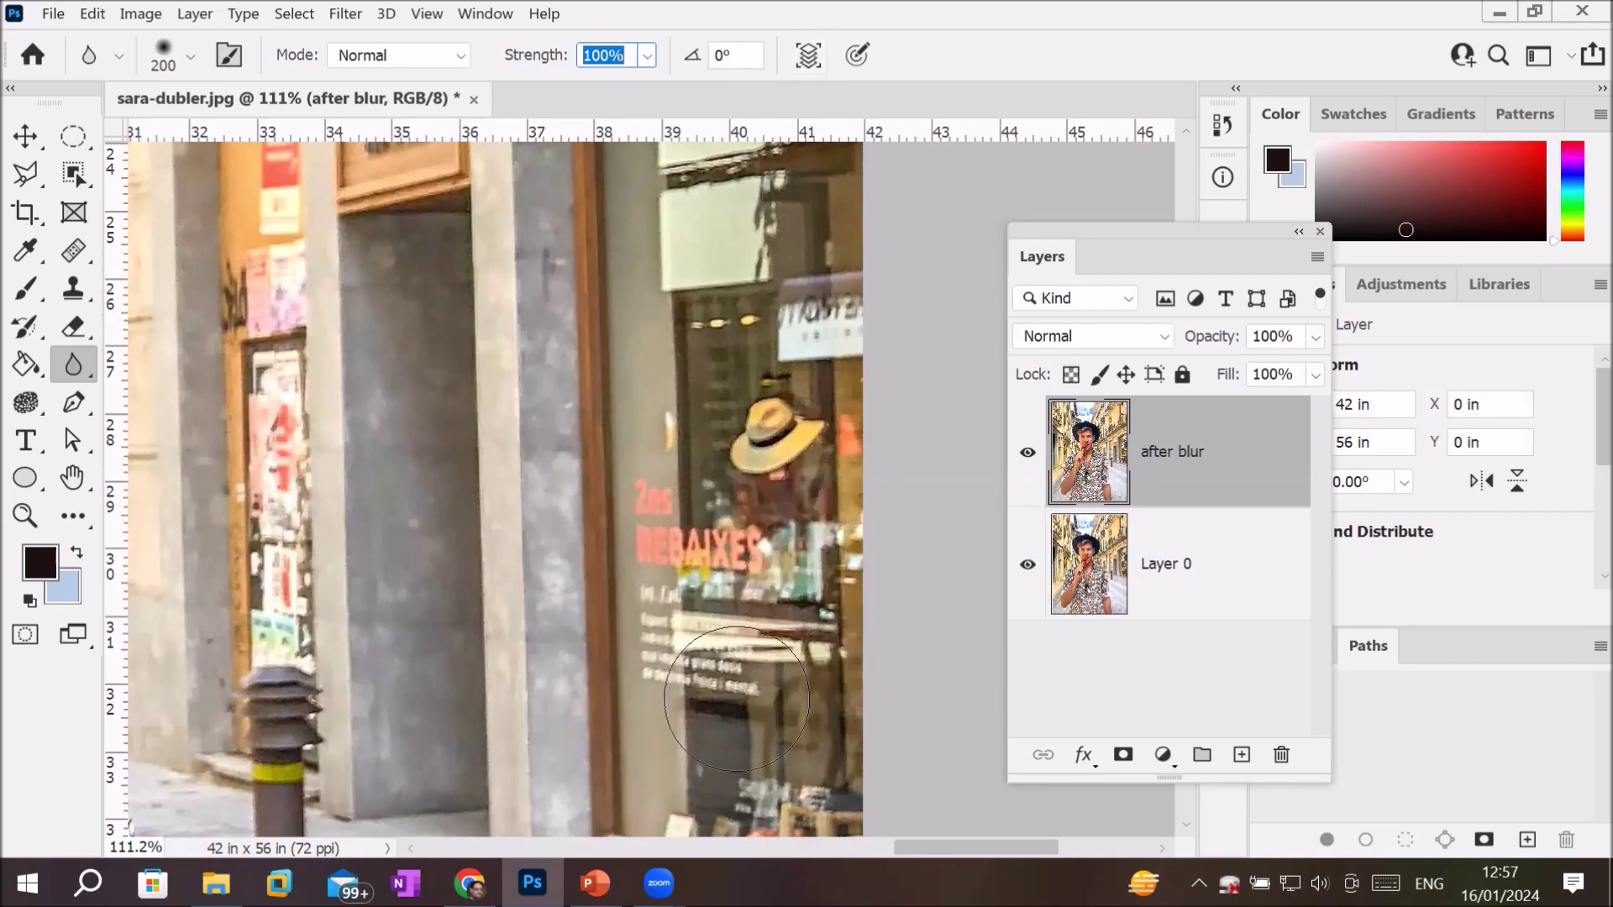
mouse_move(667, 609)
mouse_down()
mouse_move(586, 595)
mouse_move(874, 788)
mouse_up()
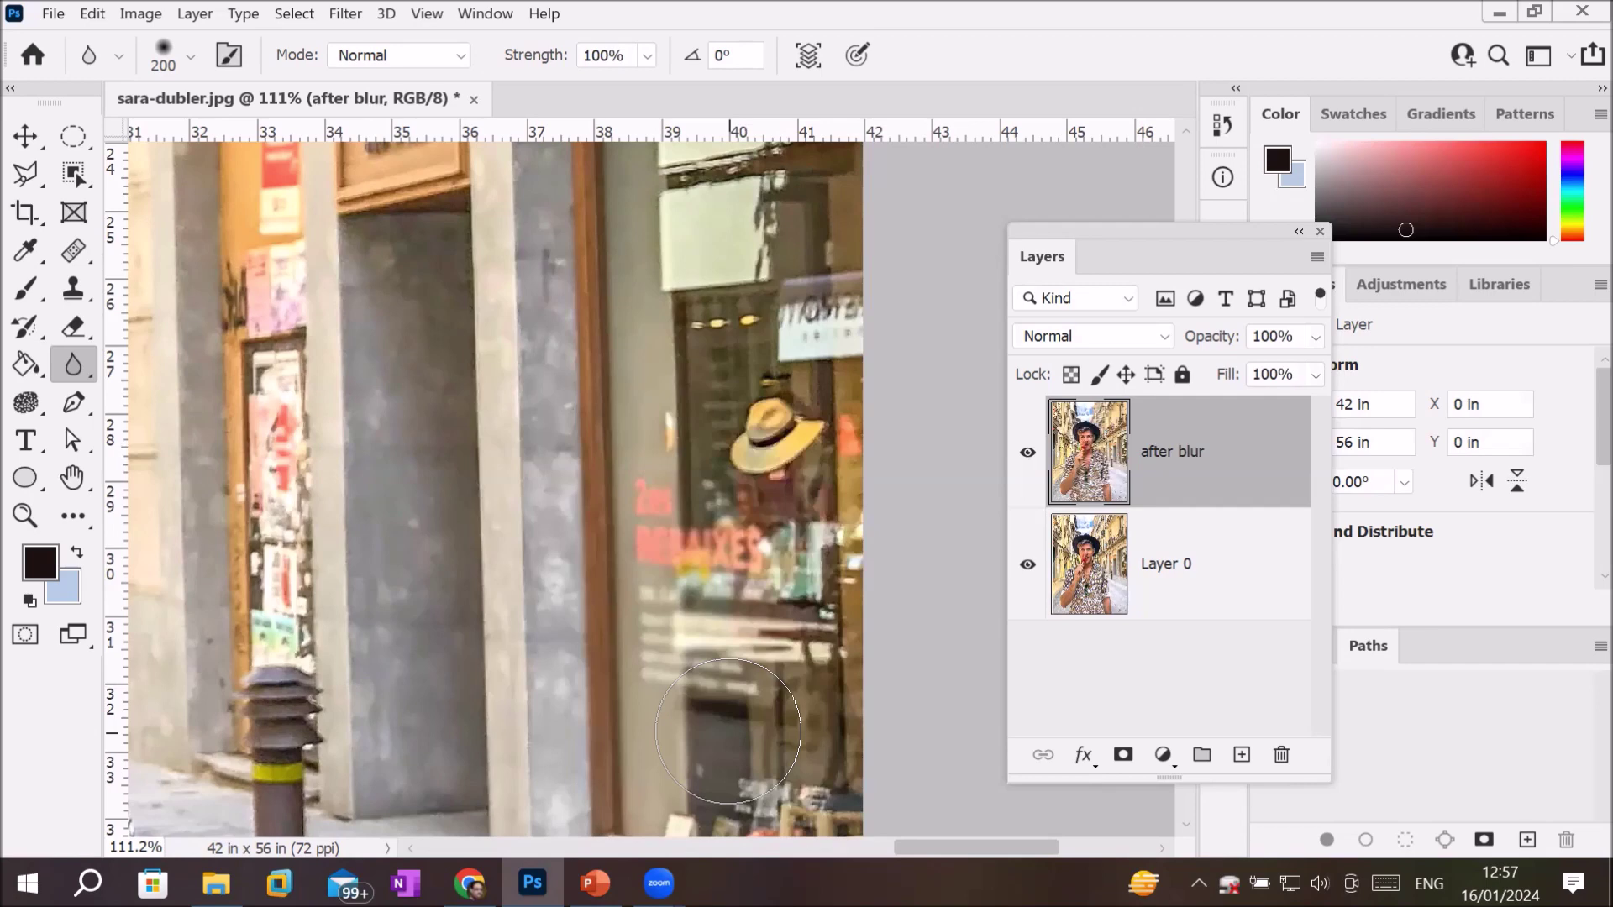
mouse_move(712, 655)
mouse_down()
mouse_move(660, 575)
mouse_move(762, 642)
mouse_move(880, 803)
mouse_move(669, 549)
mouse_move(629, 645)
mouse_up()
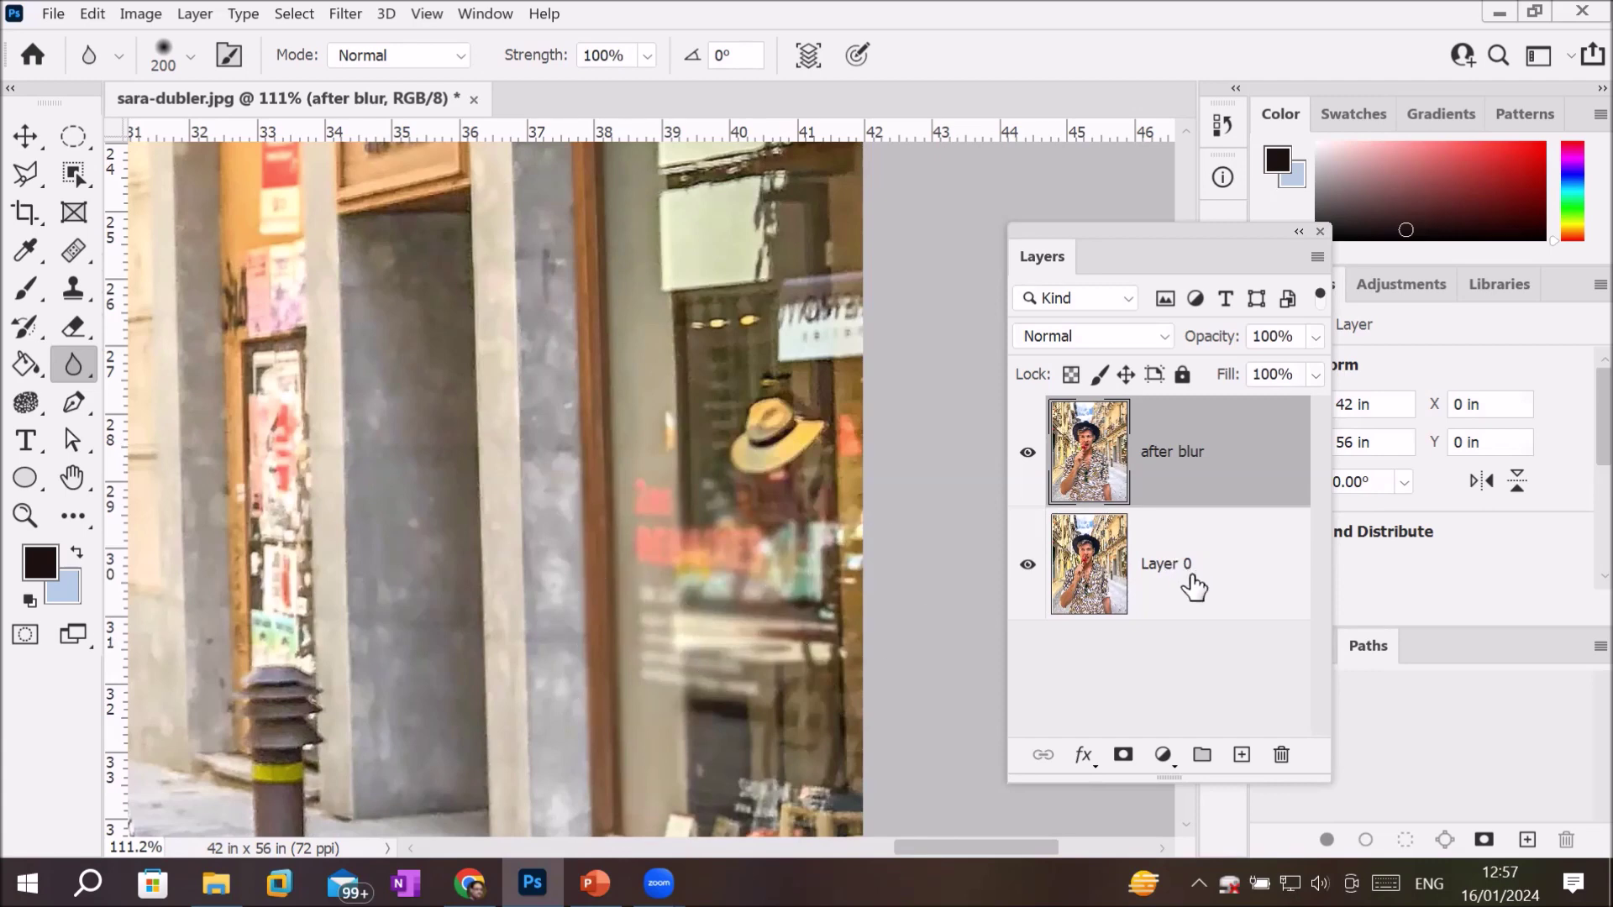
Step: Toggle the 'after blur' layer to compare with the original, then delete that layer
click(1028, 454)
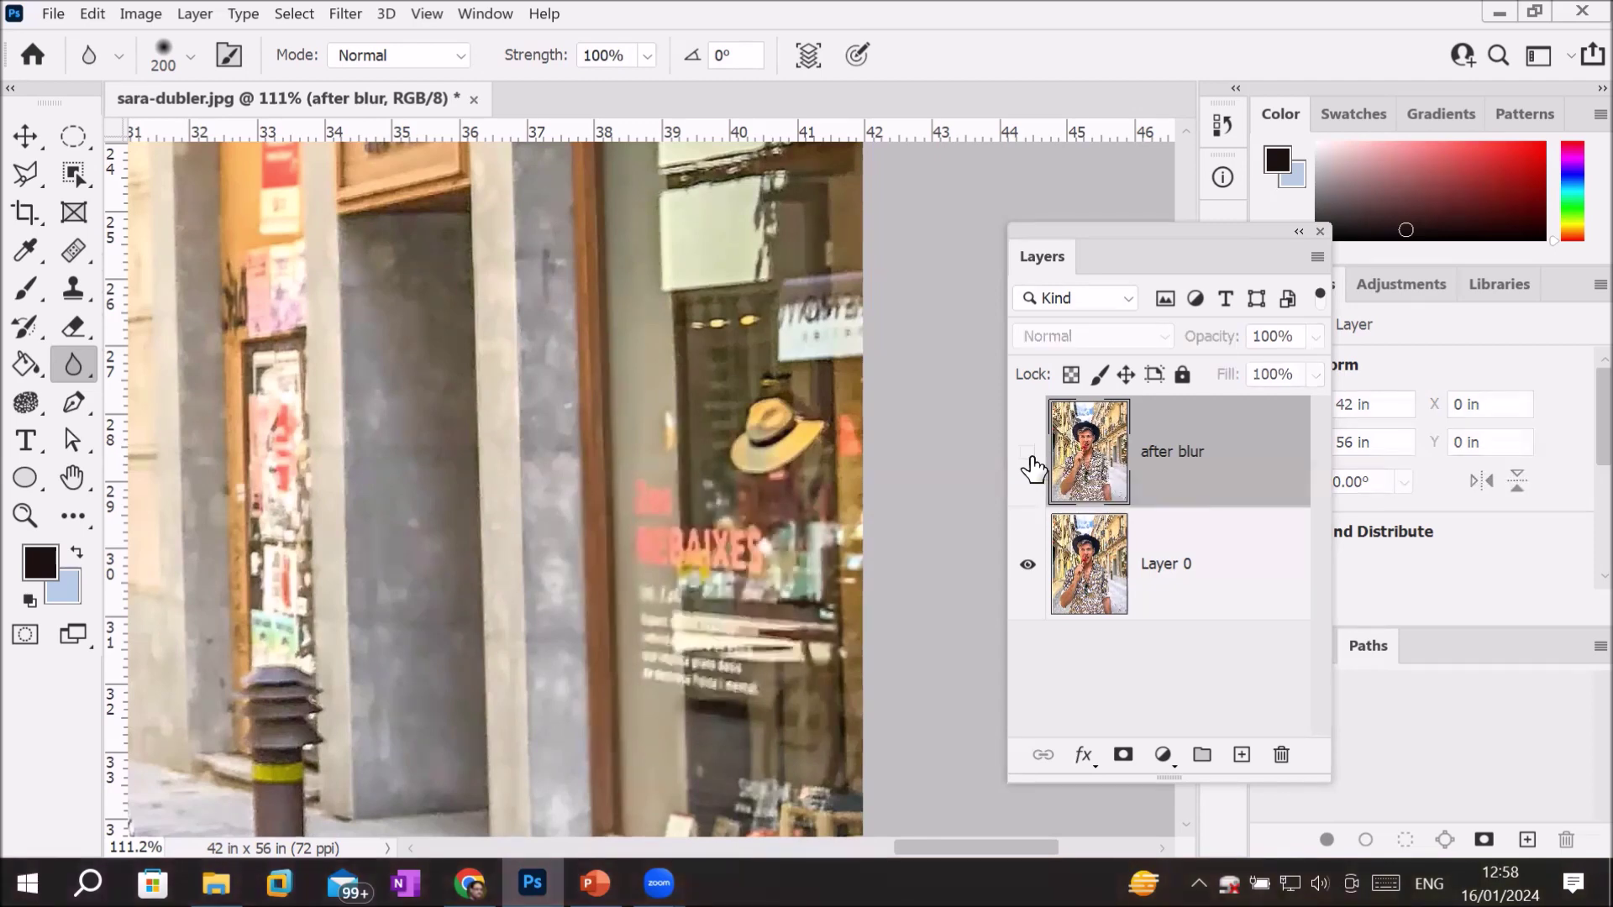
click(1027, 454)
click(1027, 453)
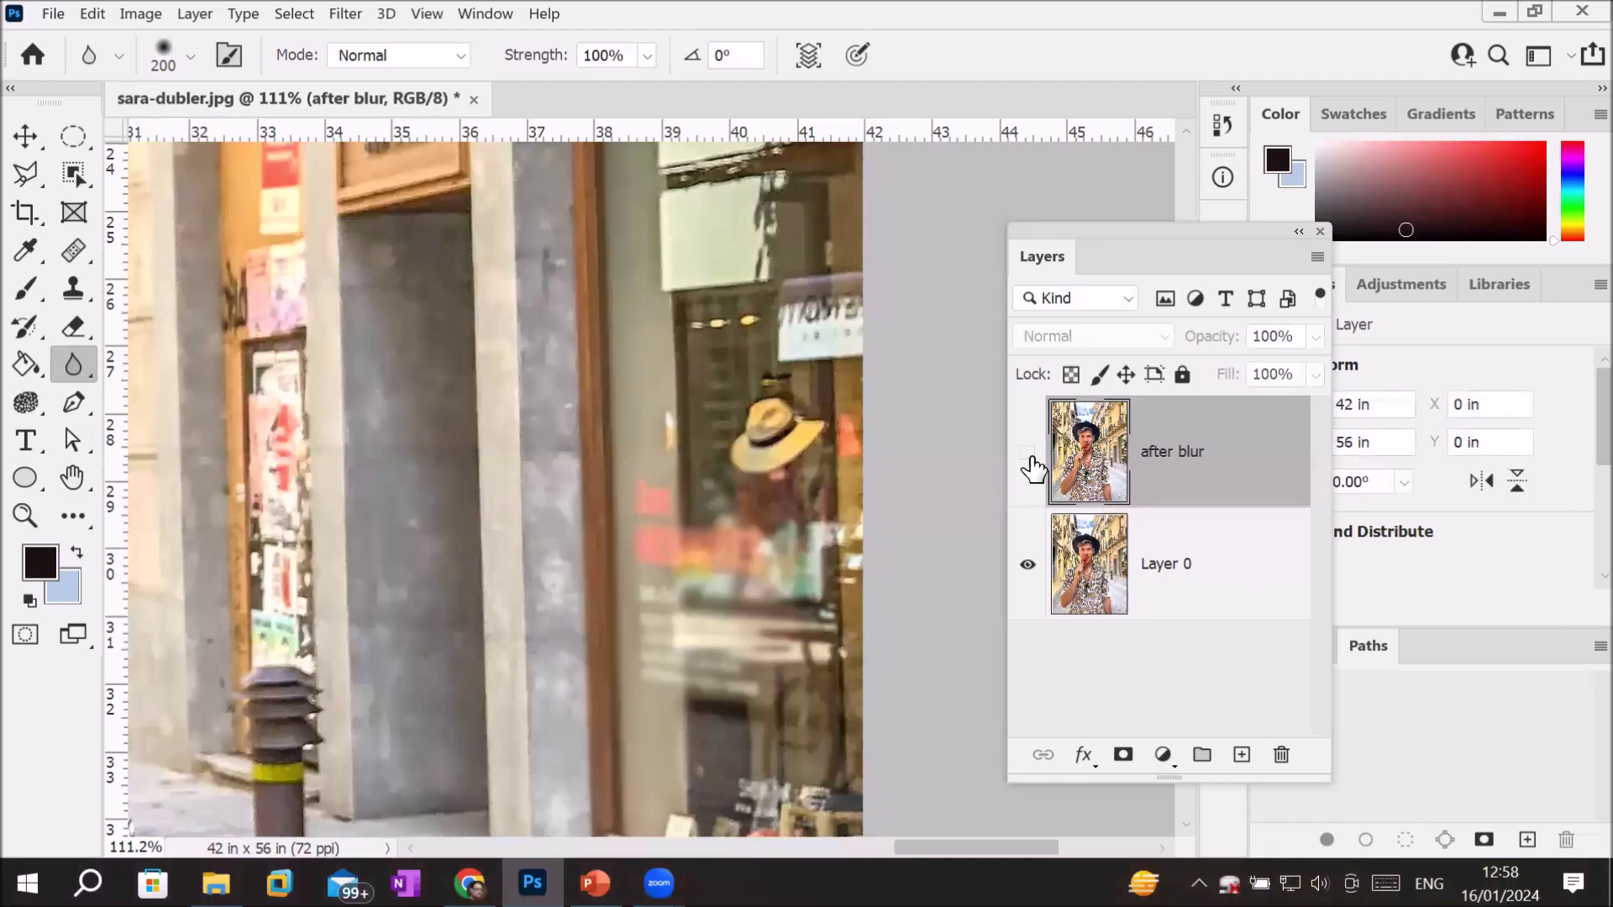
click(1027, 454)
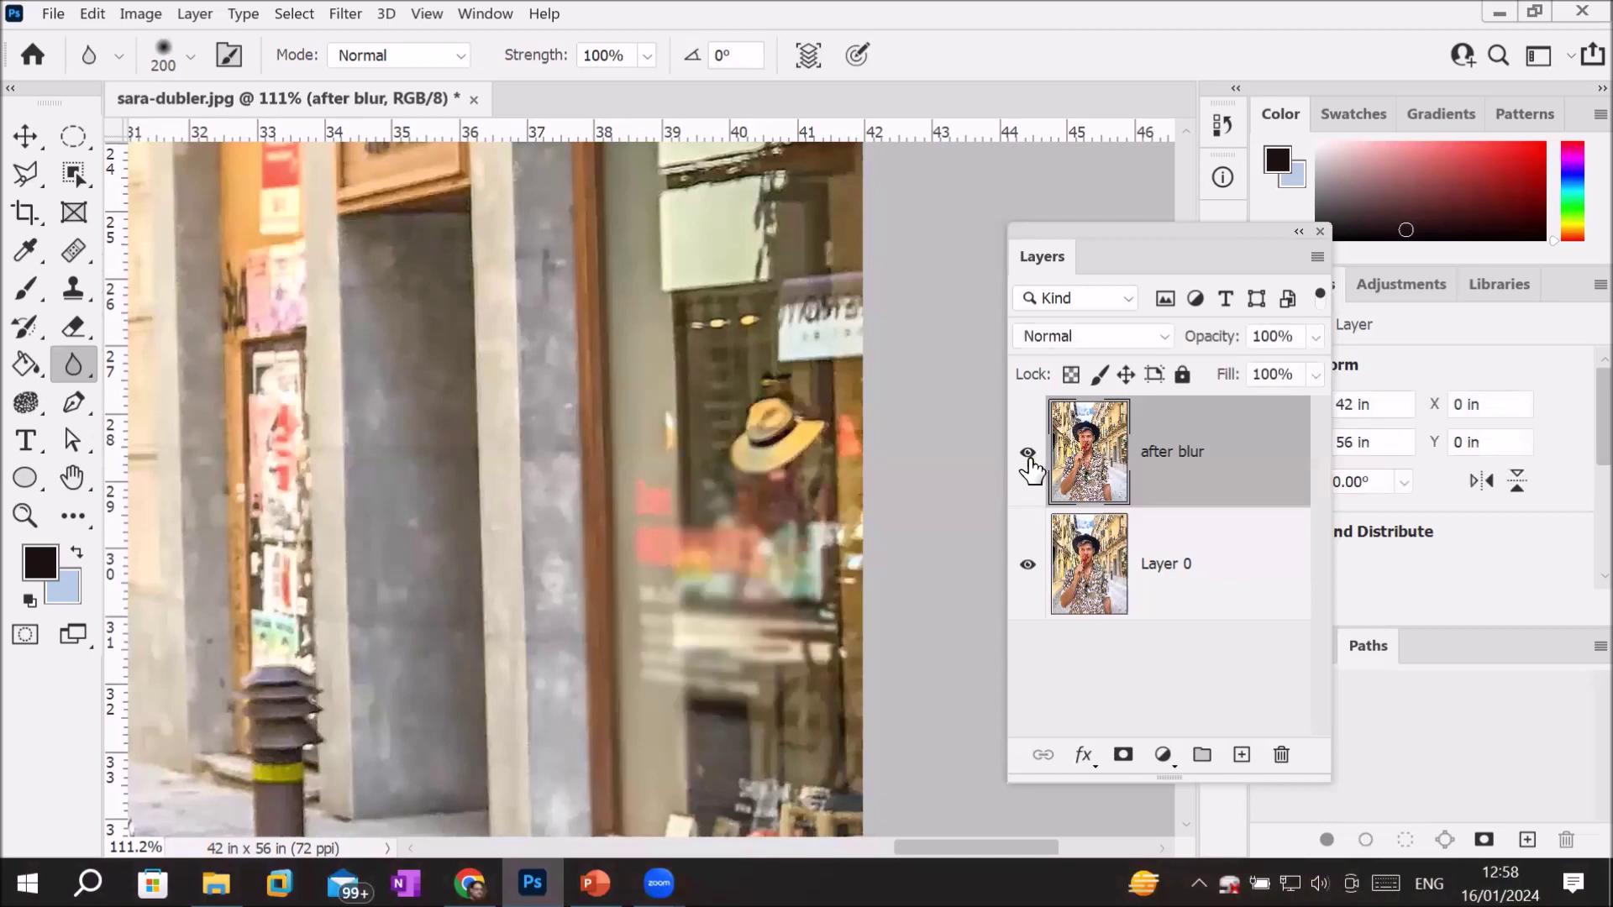
click(1027, 454)
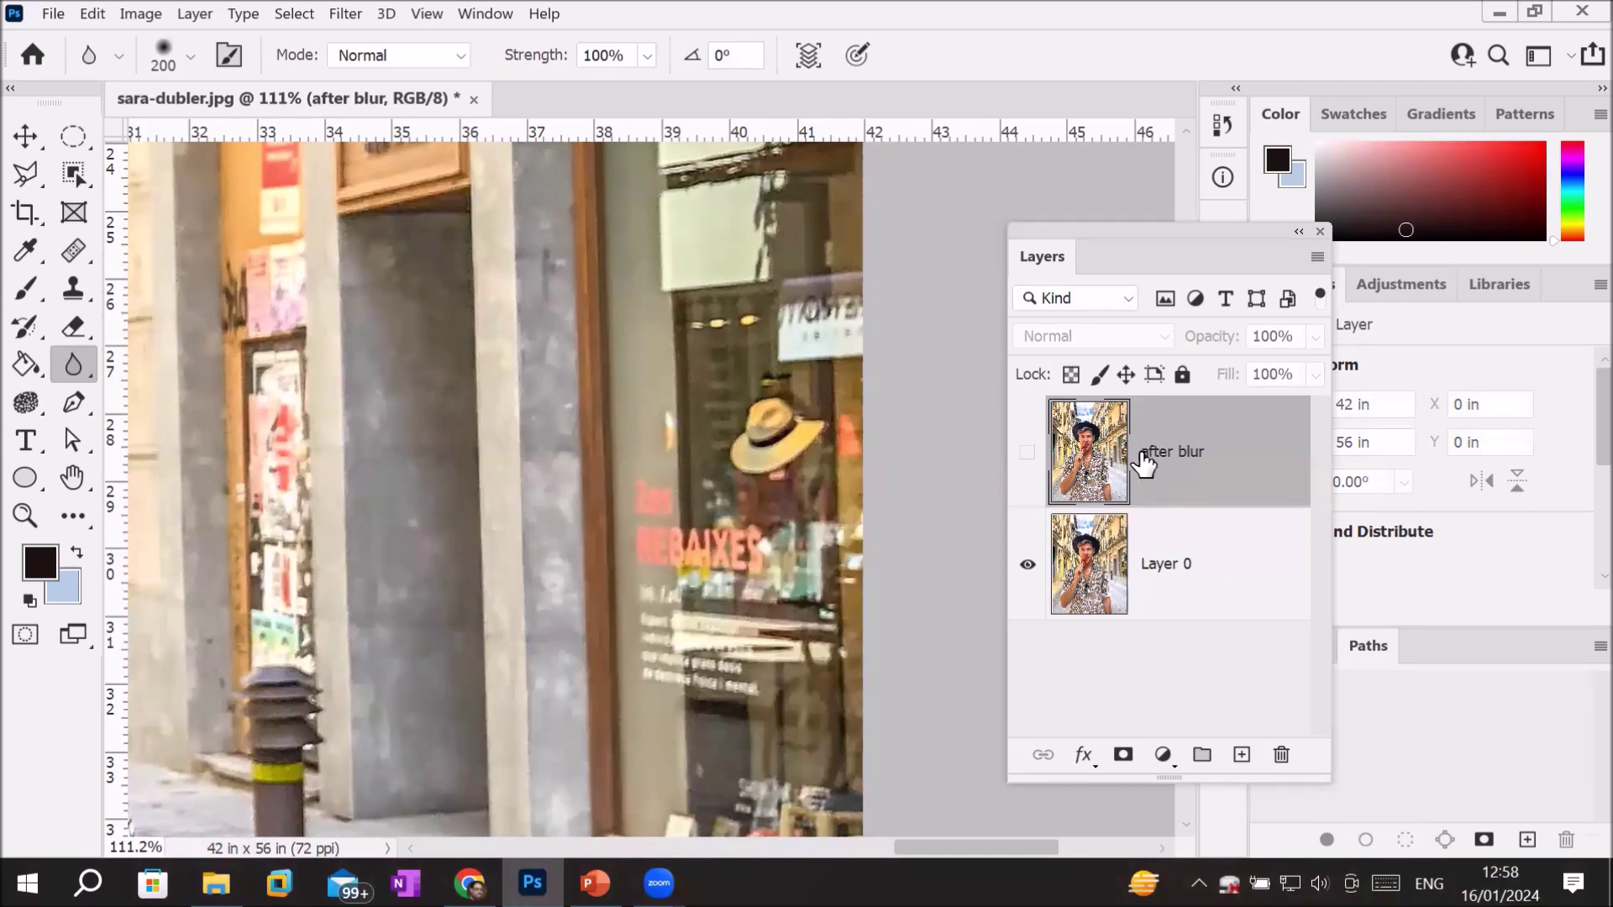
click(1026, 452)
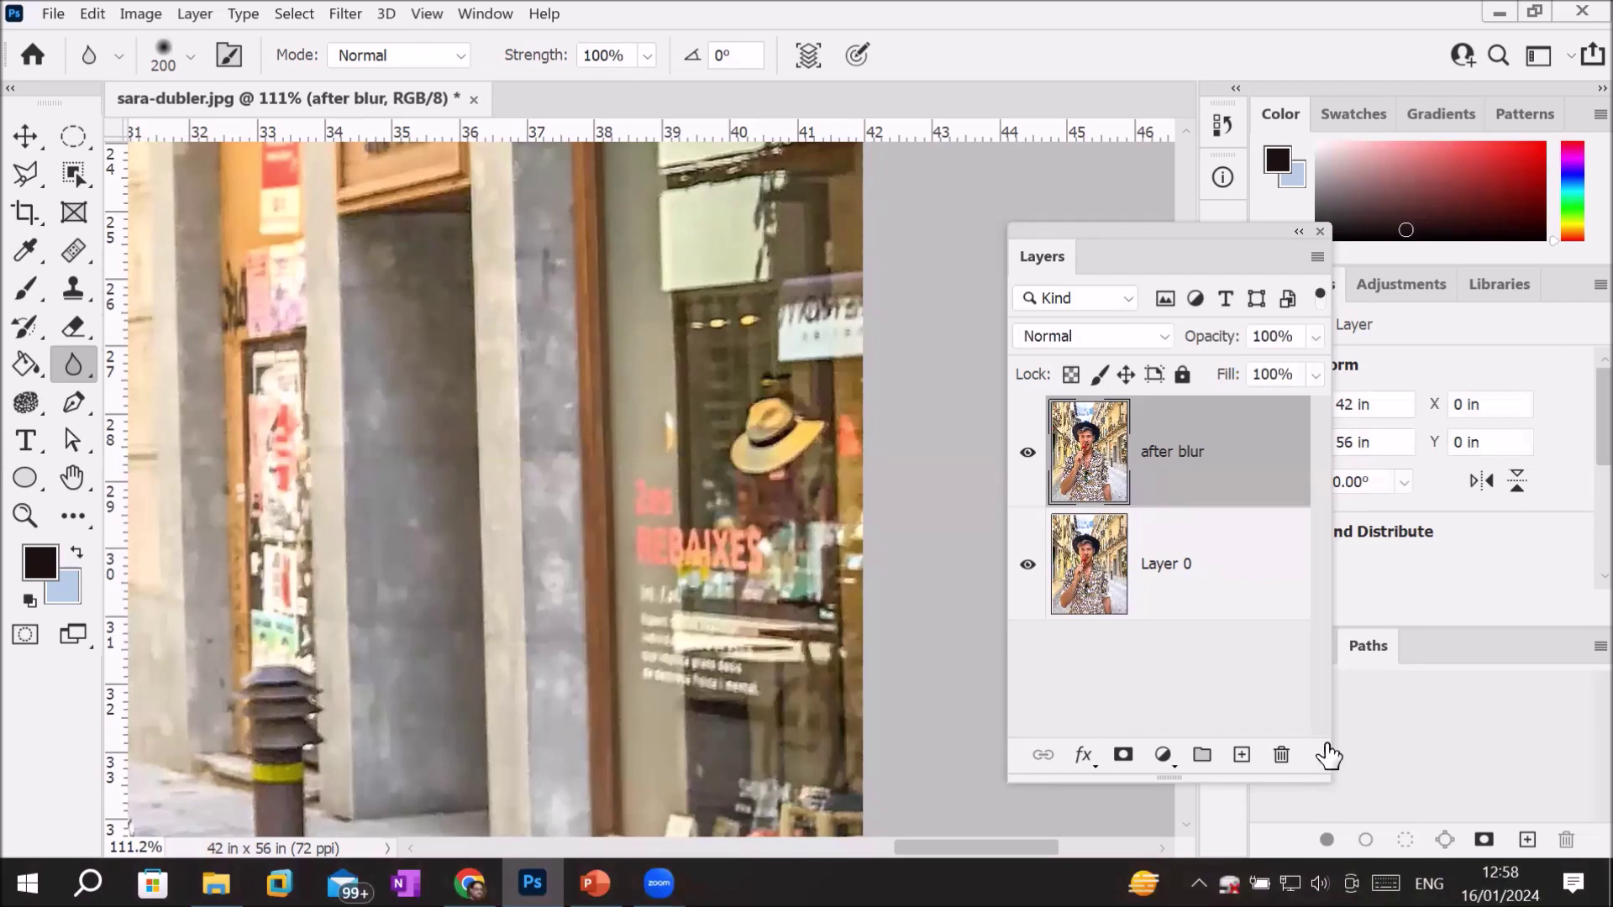
click(1276, 754)
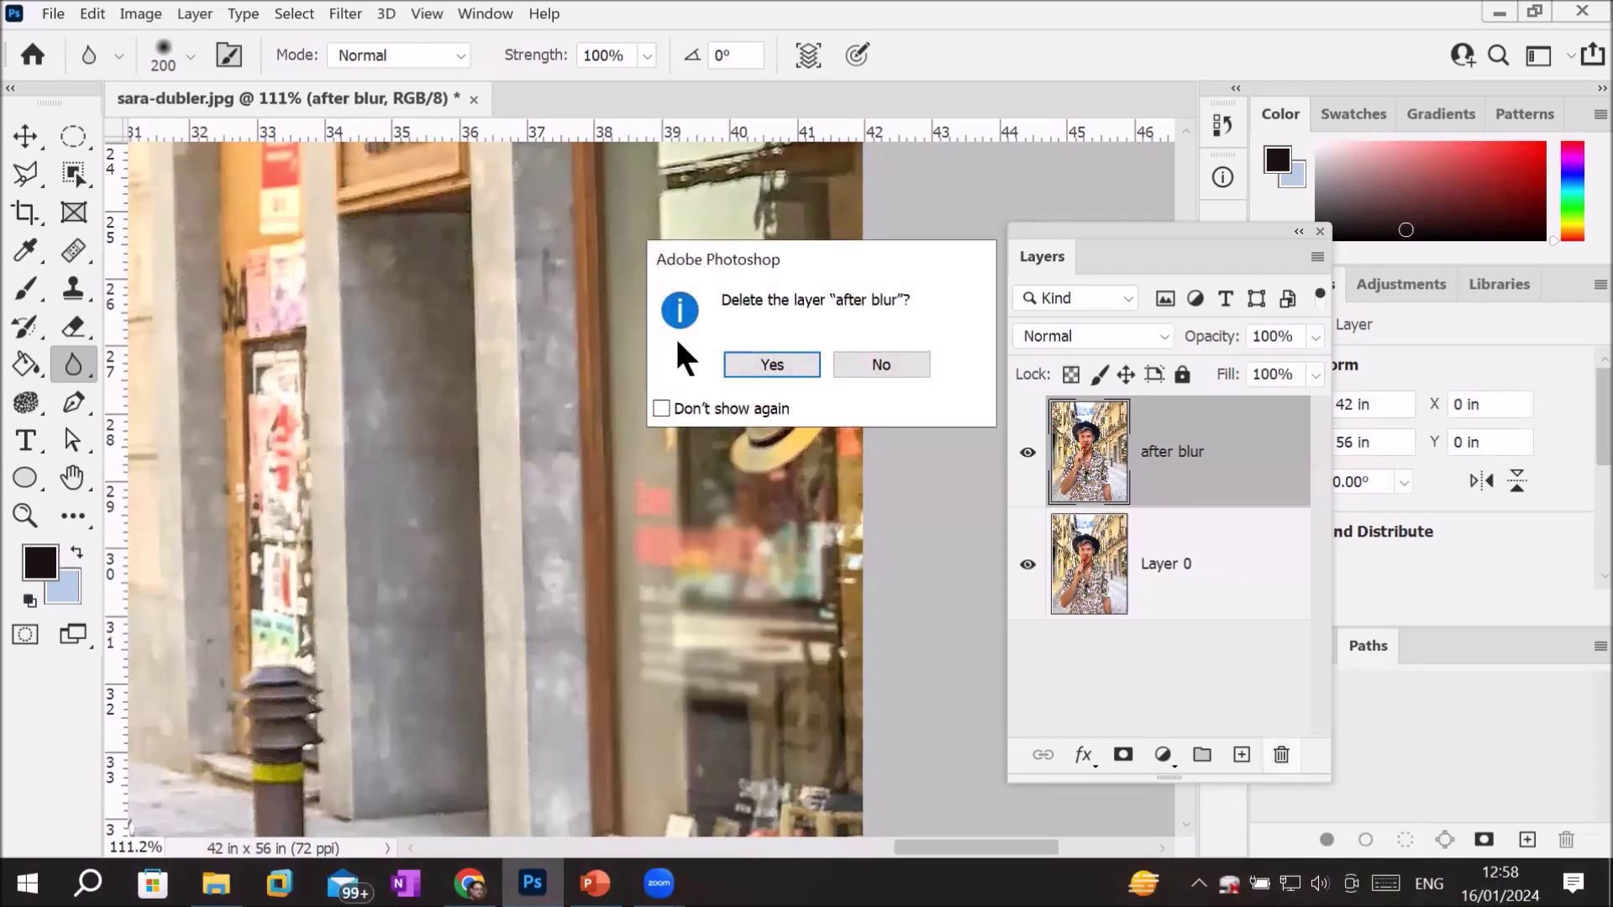
click(785, 368)
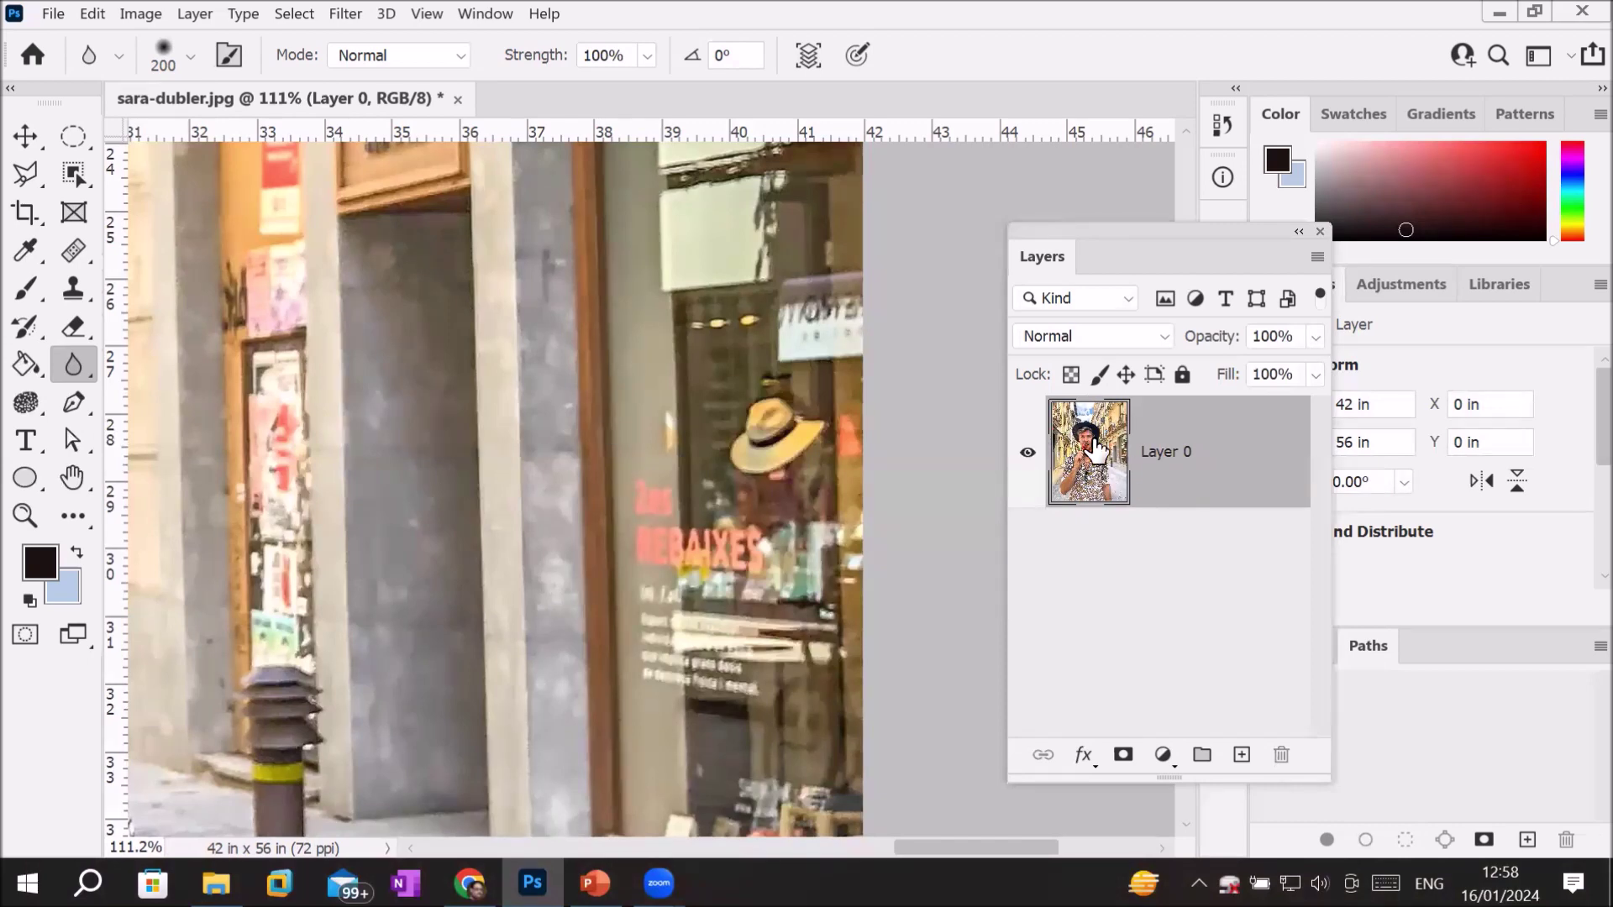
Step: Create an empty Layer 1 above Layer 0 and turn on Sample All Layers for blurring
click(1242, 754)
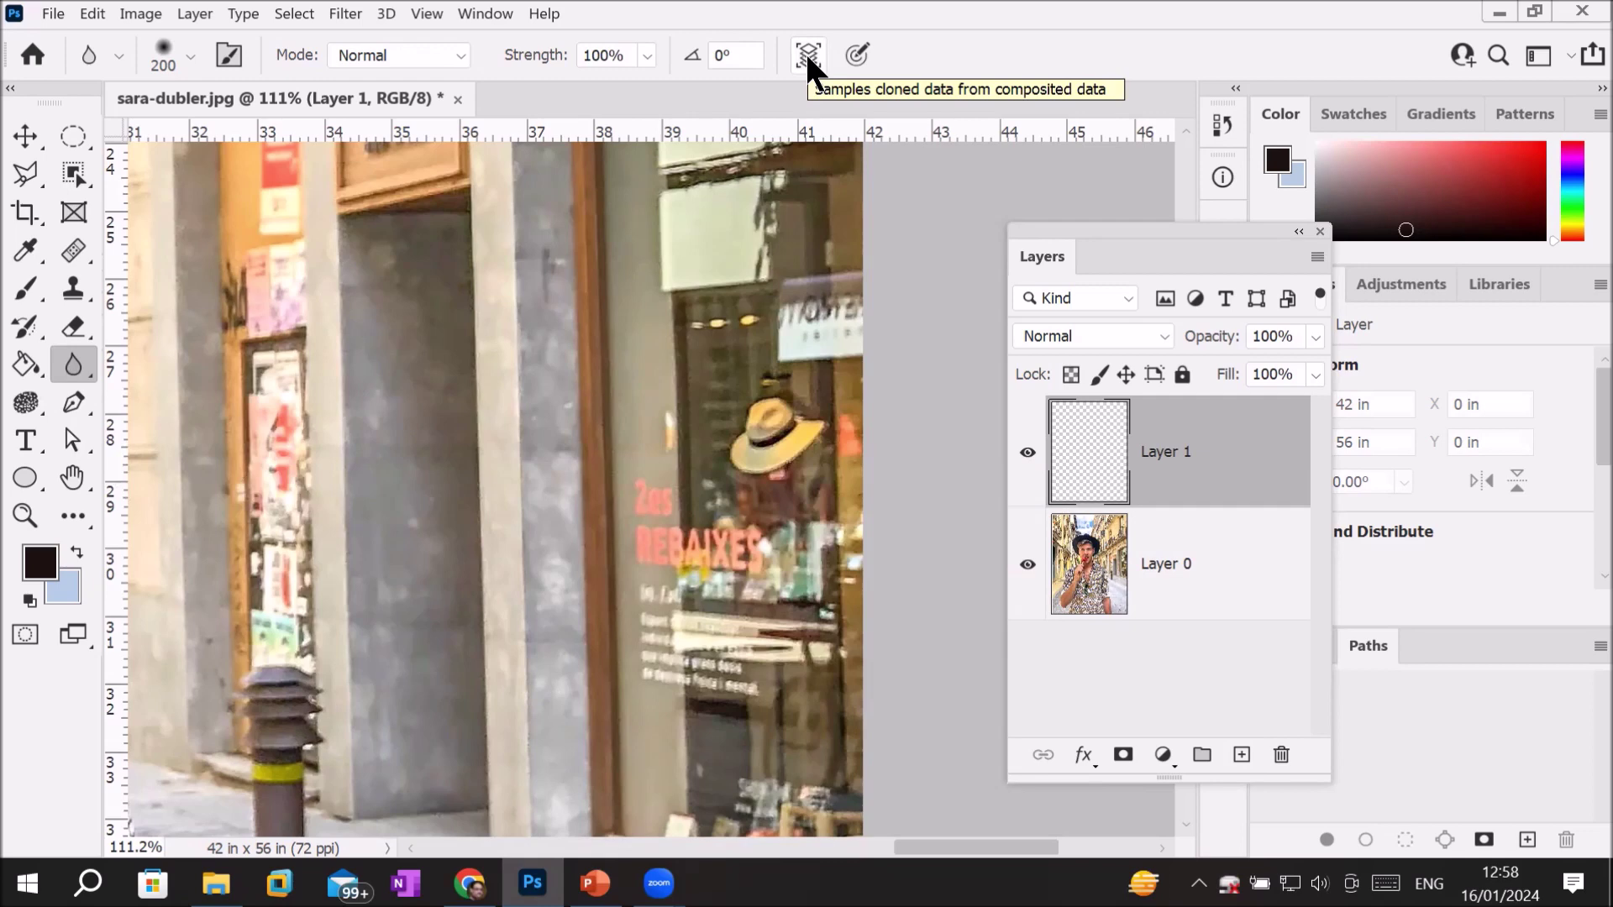
click(806, 54)
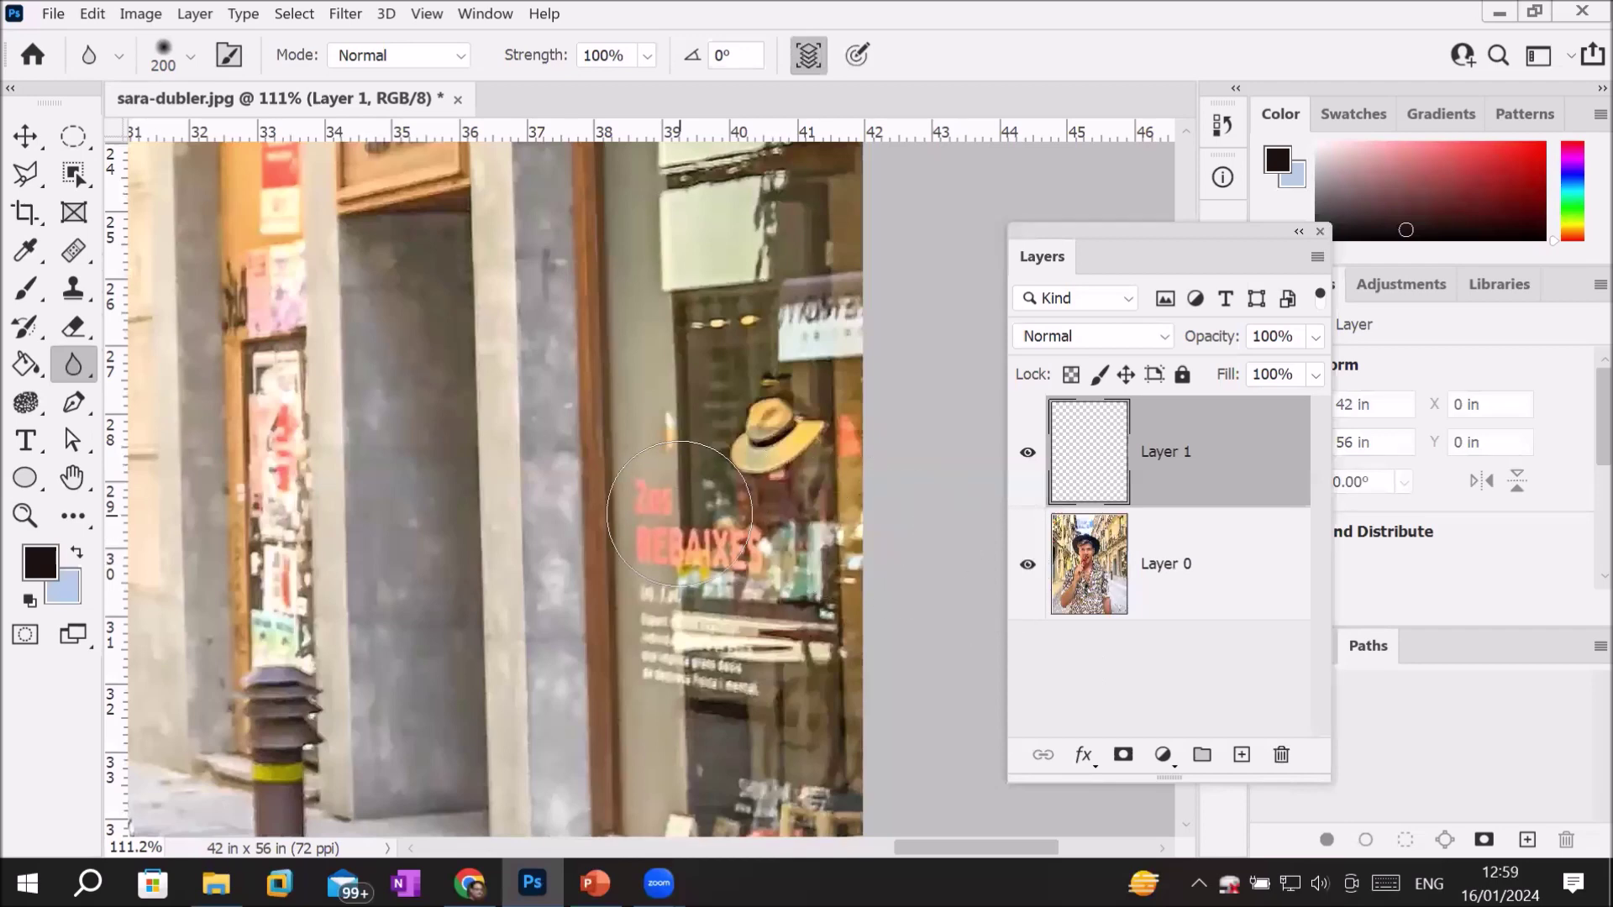
Step: Blur the red REBAIXES lettering onto Layer 1, toggling Layer 1 to compare with the sharp original
mouse_move(655, 638)
mouse_down()
mouse_move(687, 640)
mouse_move(677, 660)
mouse_move(692, 608)
mouse_move(762, 563)
mouse_move(780, 623)
mouse_up()
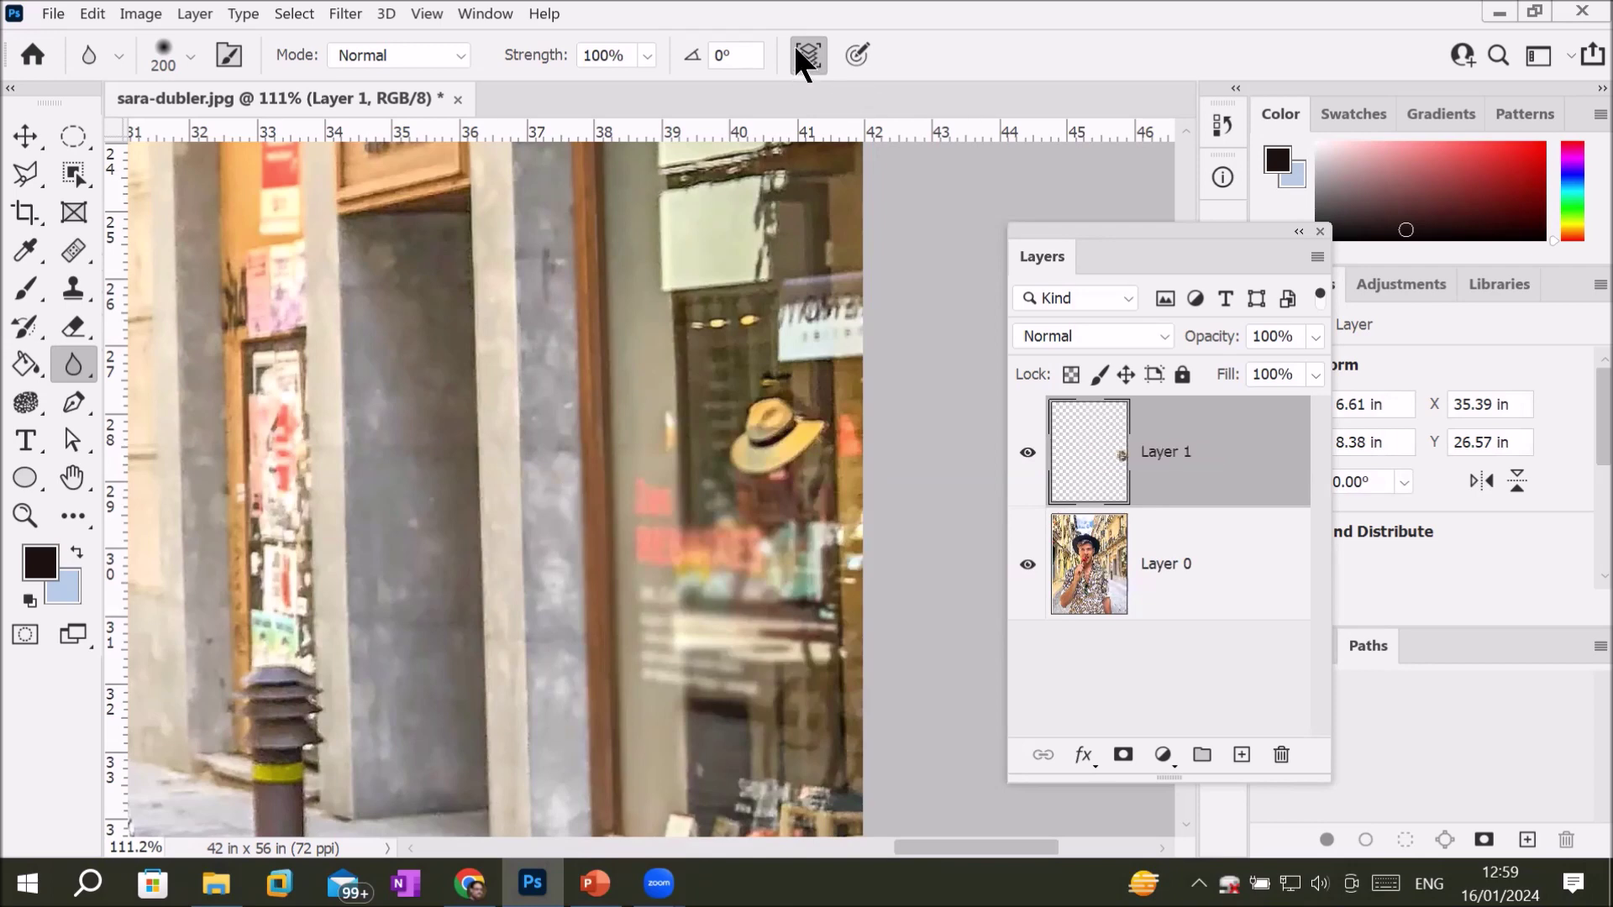
click(1027, 453)
click(1028, 454)
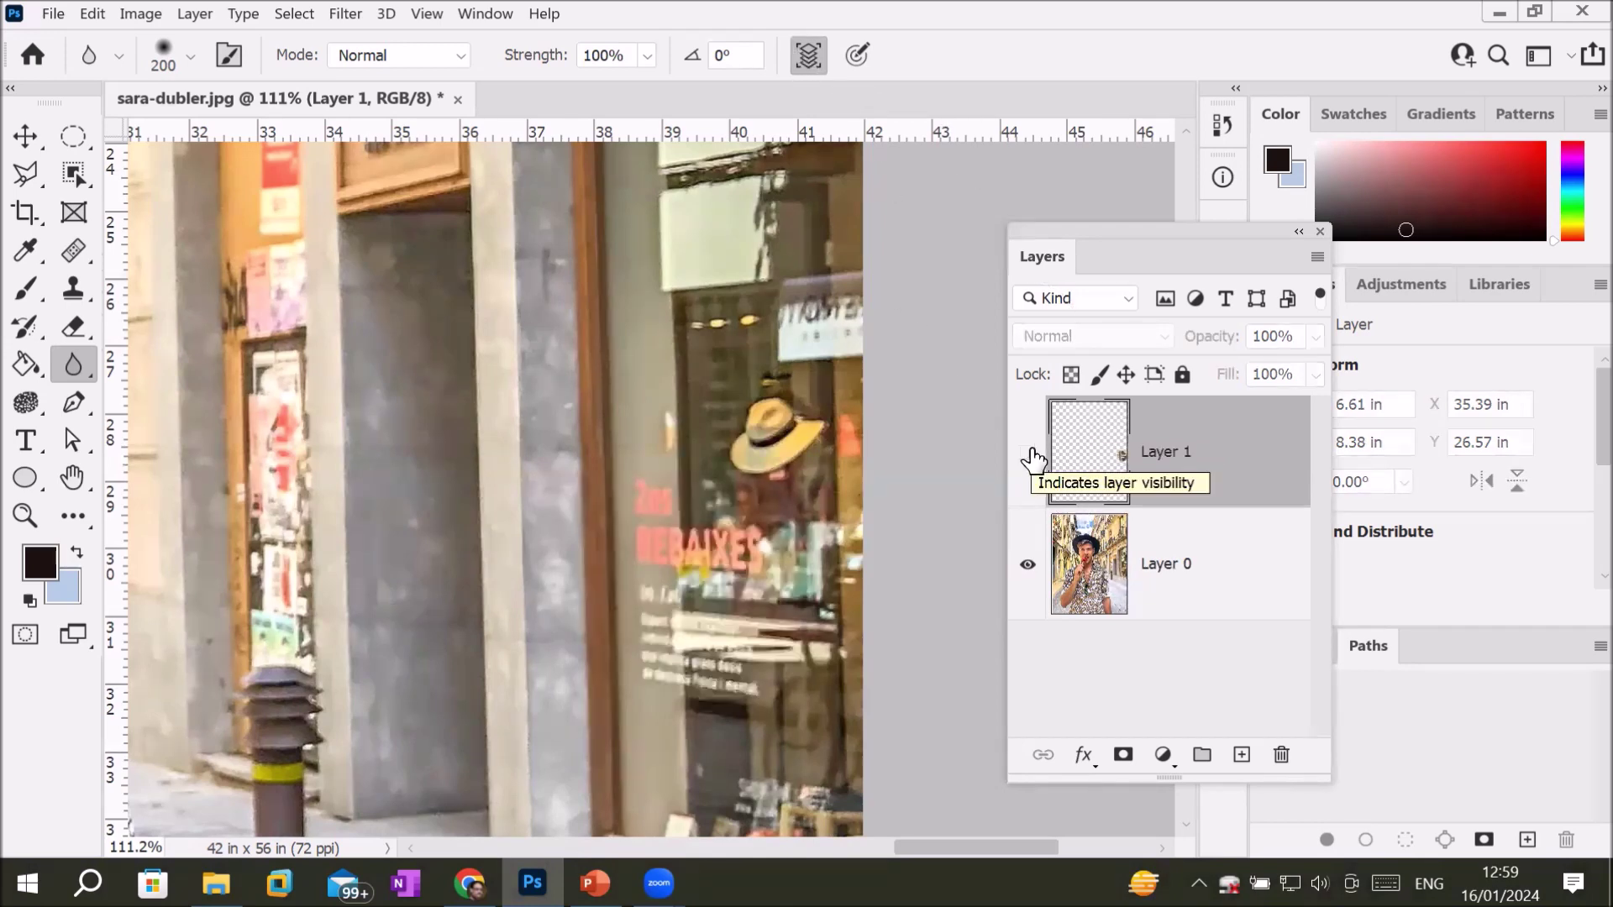
click(1028, 455)
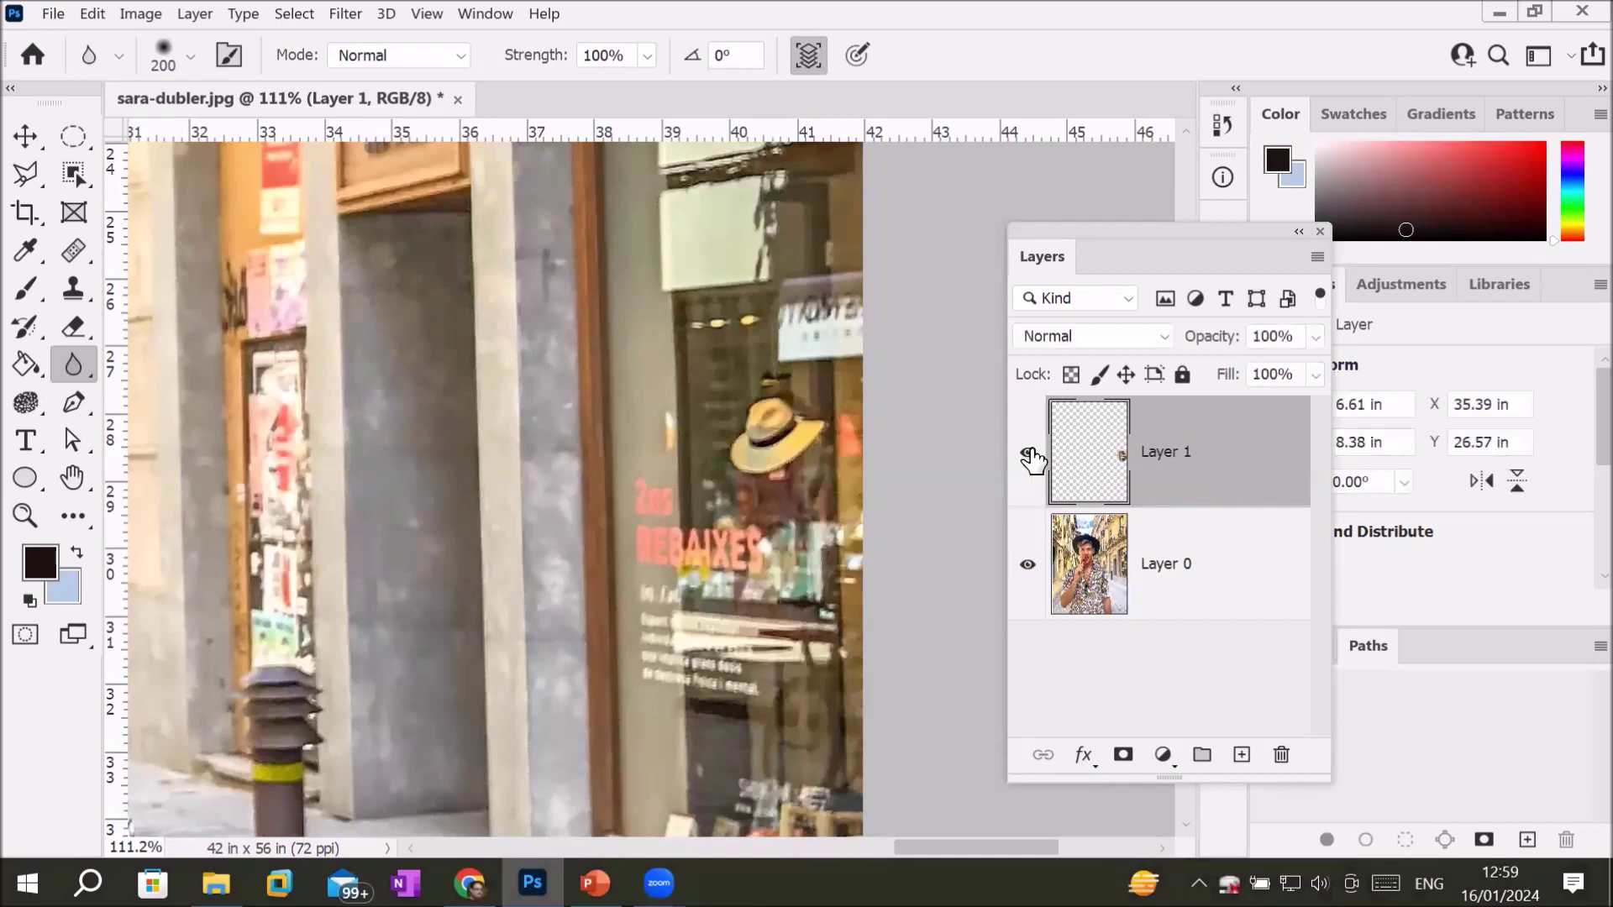
scroll(361, 555, down, 5)
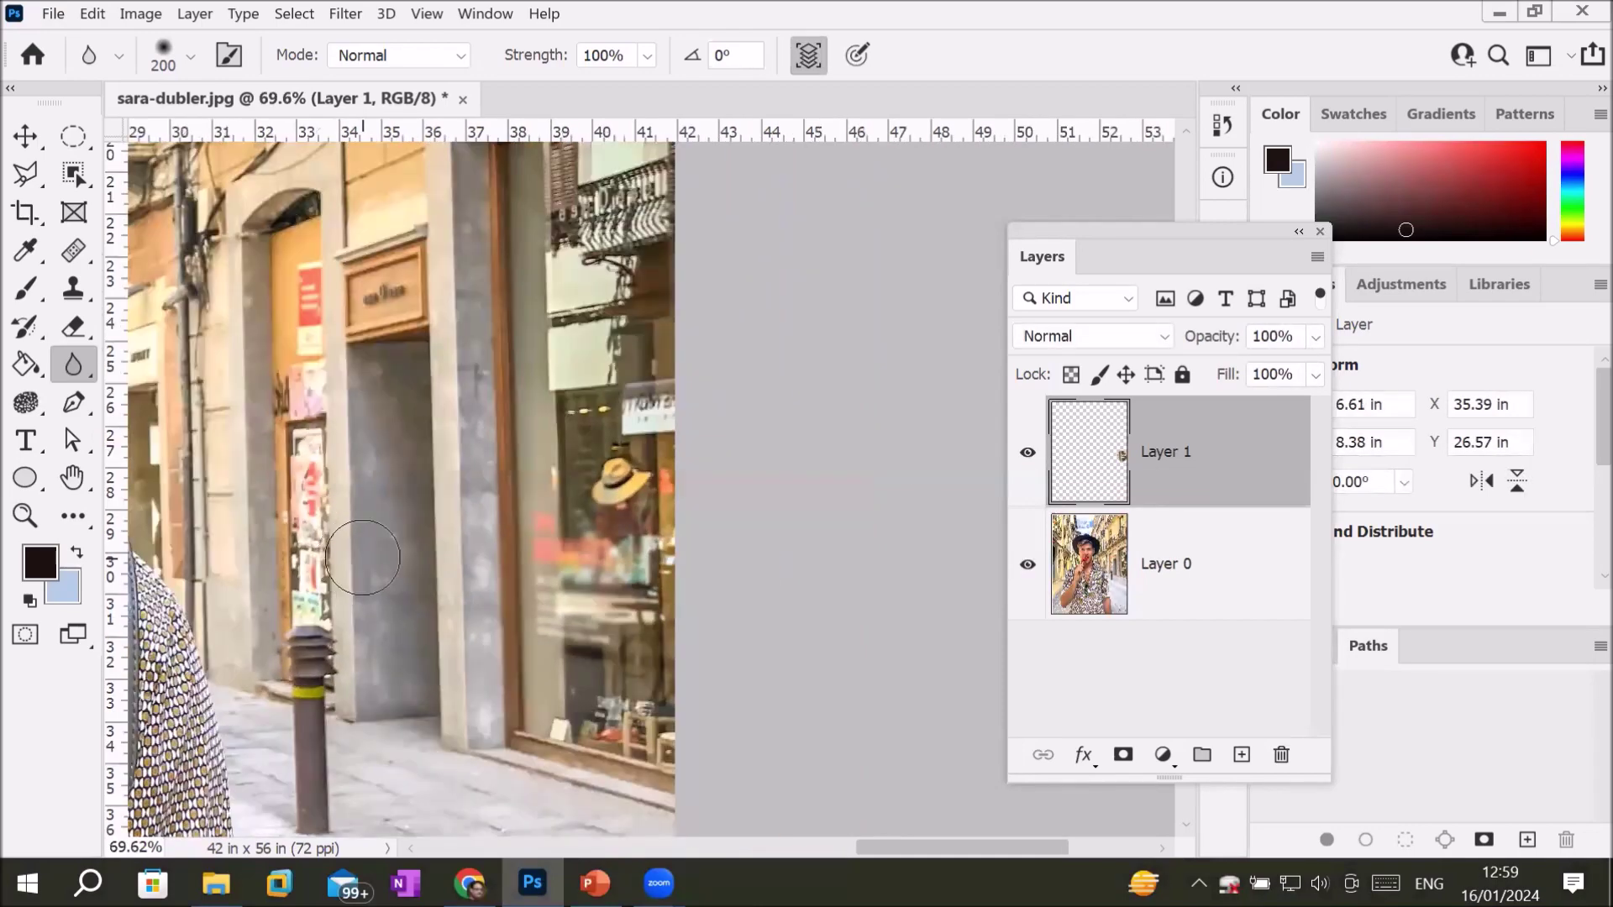
Step: Zoom into the upper-left balcony and blur its railing bars on Layer 1
scroll(361, 558, down, 2)
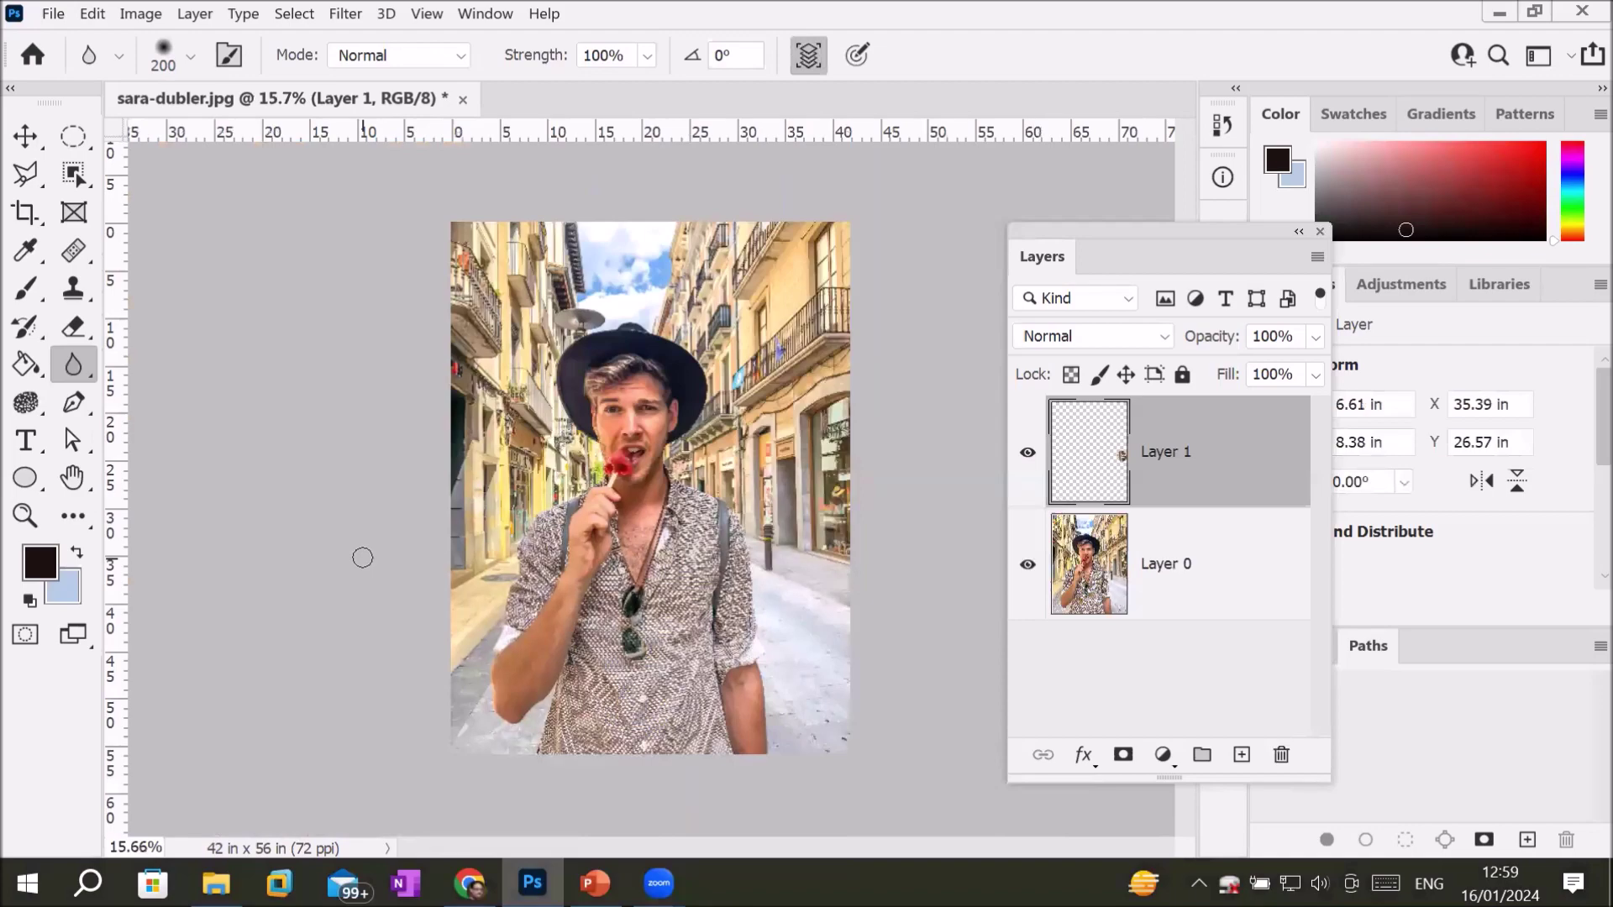
scroll(471, 231, up, 1)
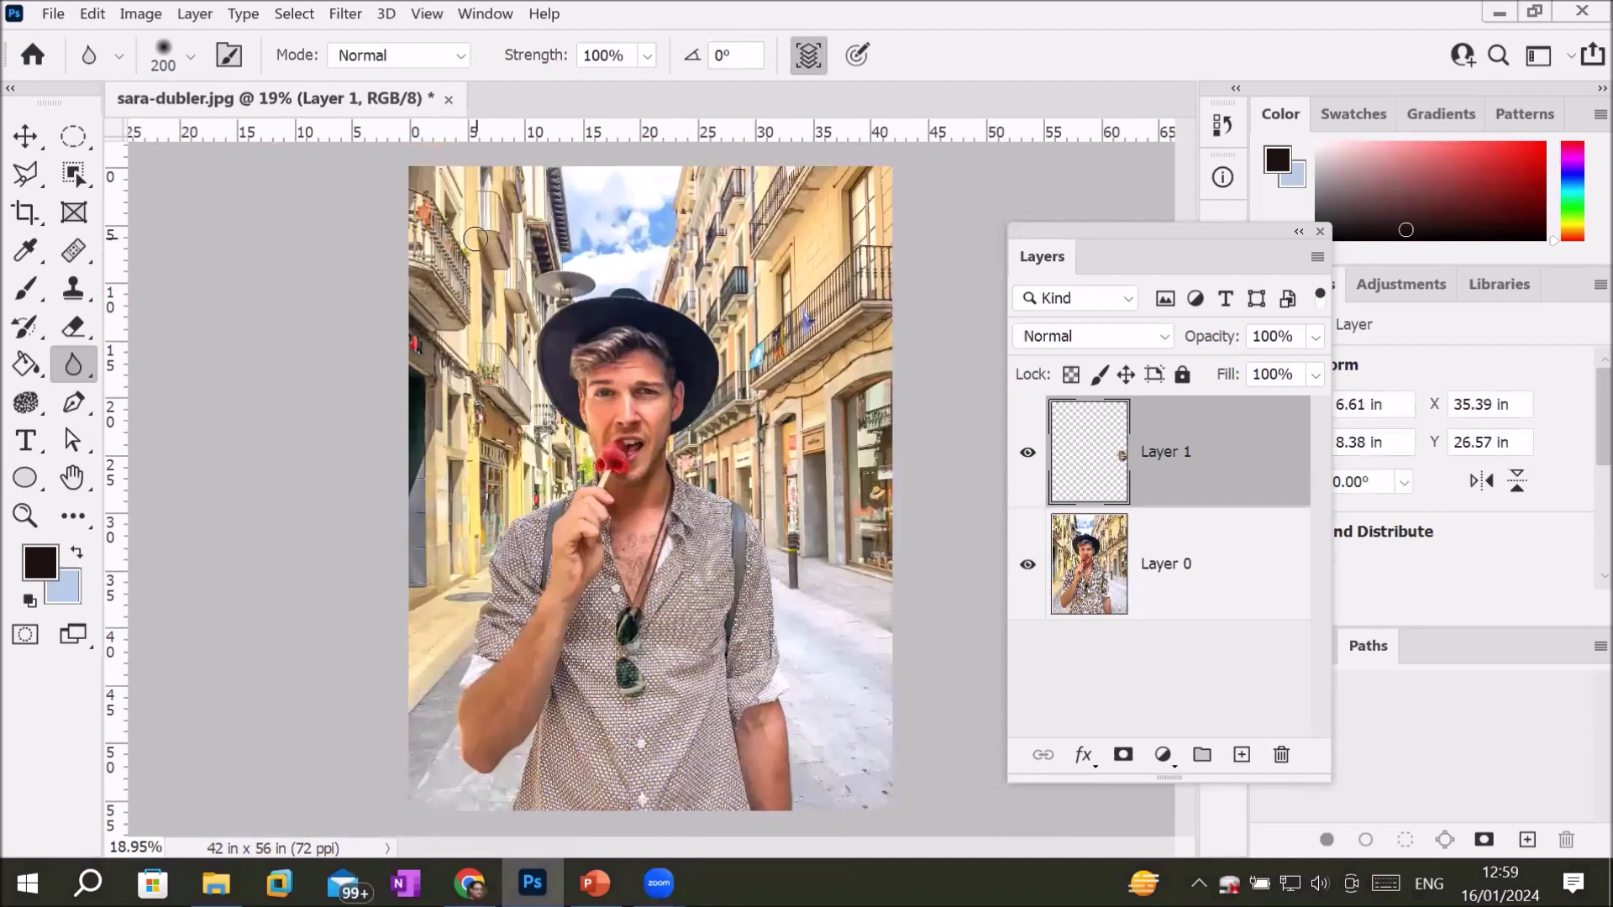
scroll(453, 227, up, 1)
scroll(429, 218, up, 1)
scroll(395, 206, up, 2)
scroll(391, 206, up, 1)
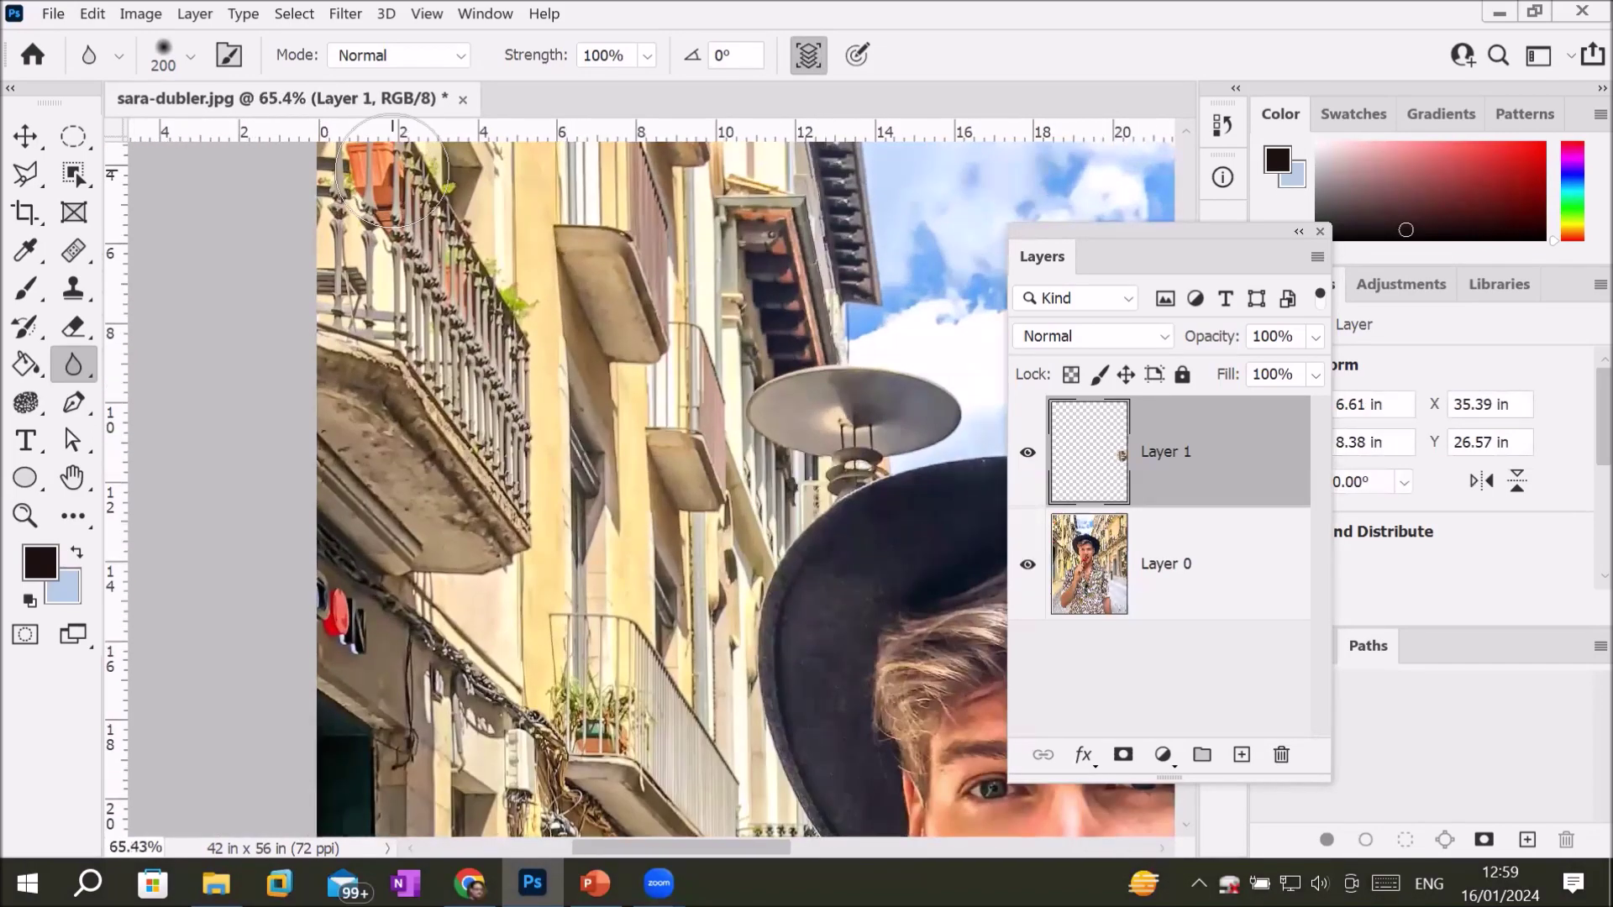
scroll(370, 212, up, 2)
scroll(353, 217, up, 1)
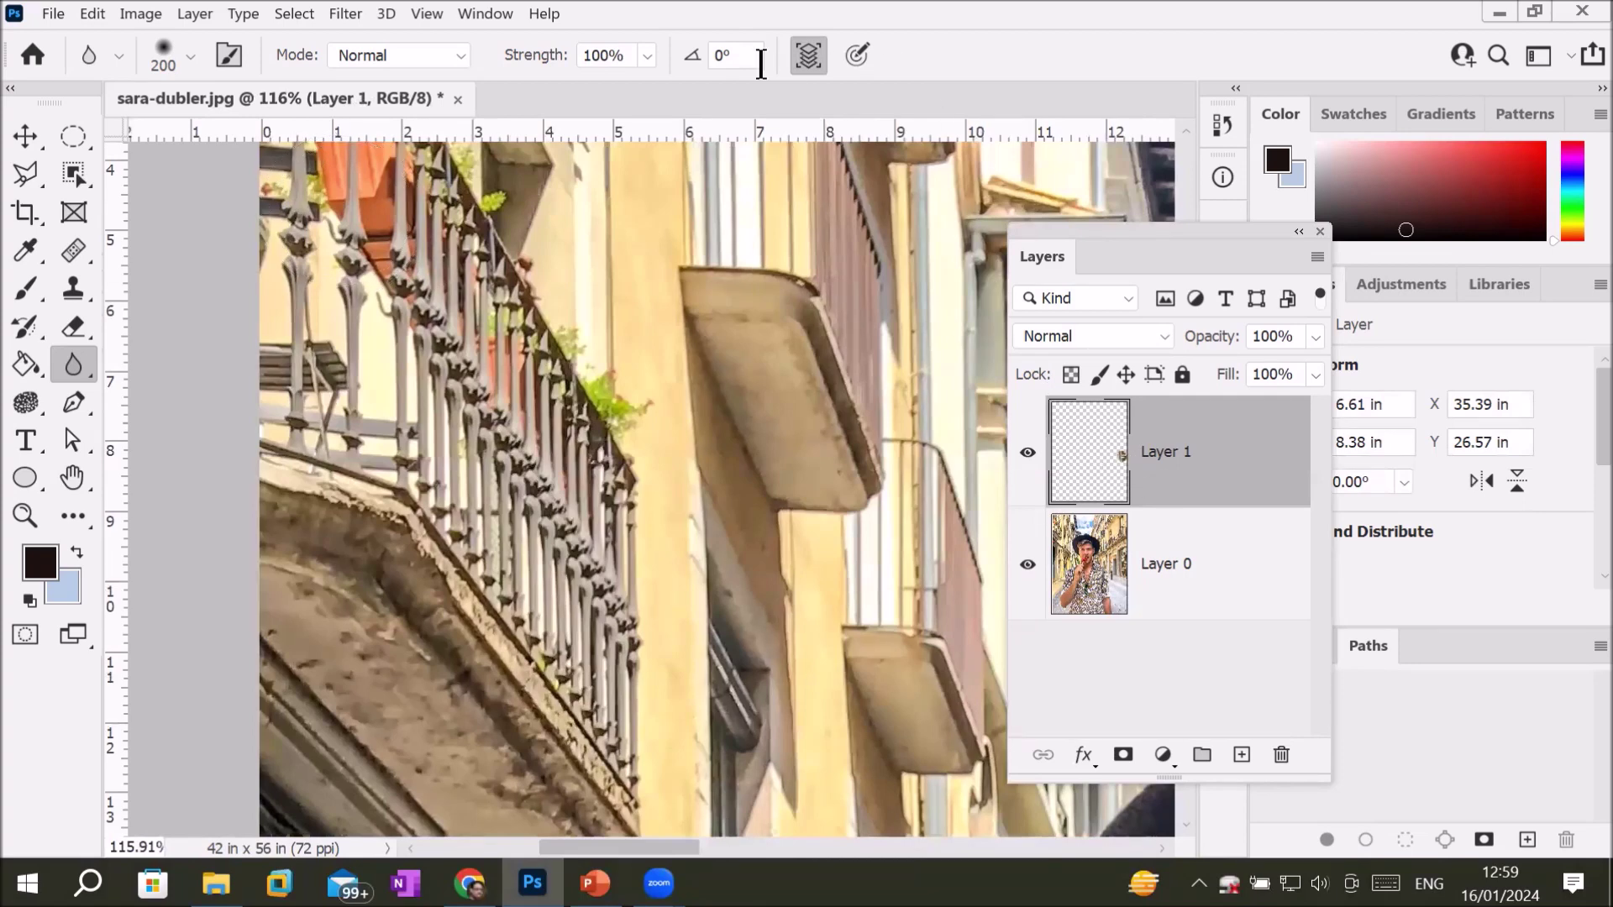
mouse_move(353, 185)
mouse_down()
mouse_move(345, 223)
mouse_move(612, 508)
mouse_move(475, 395)
mouse_up()
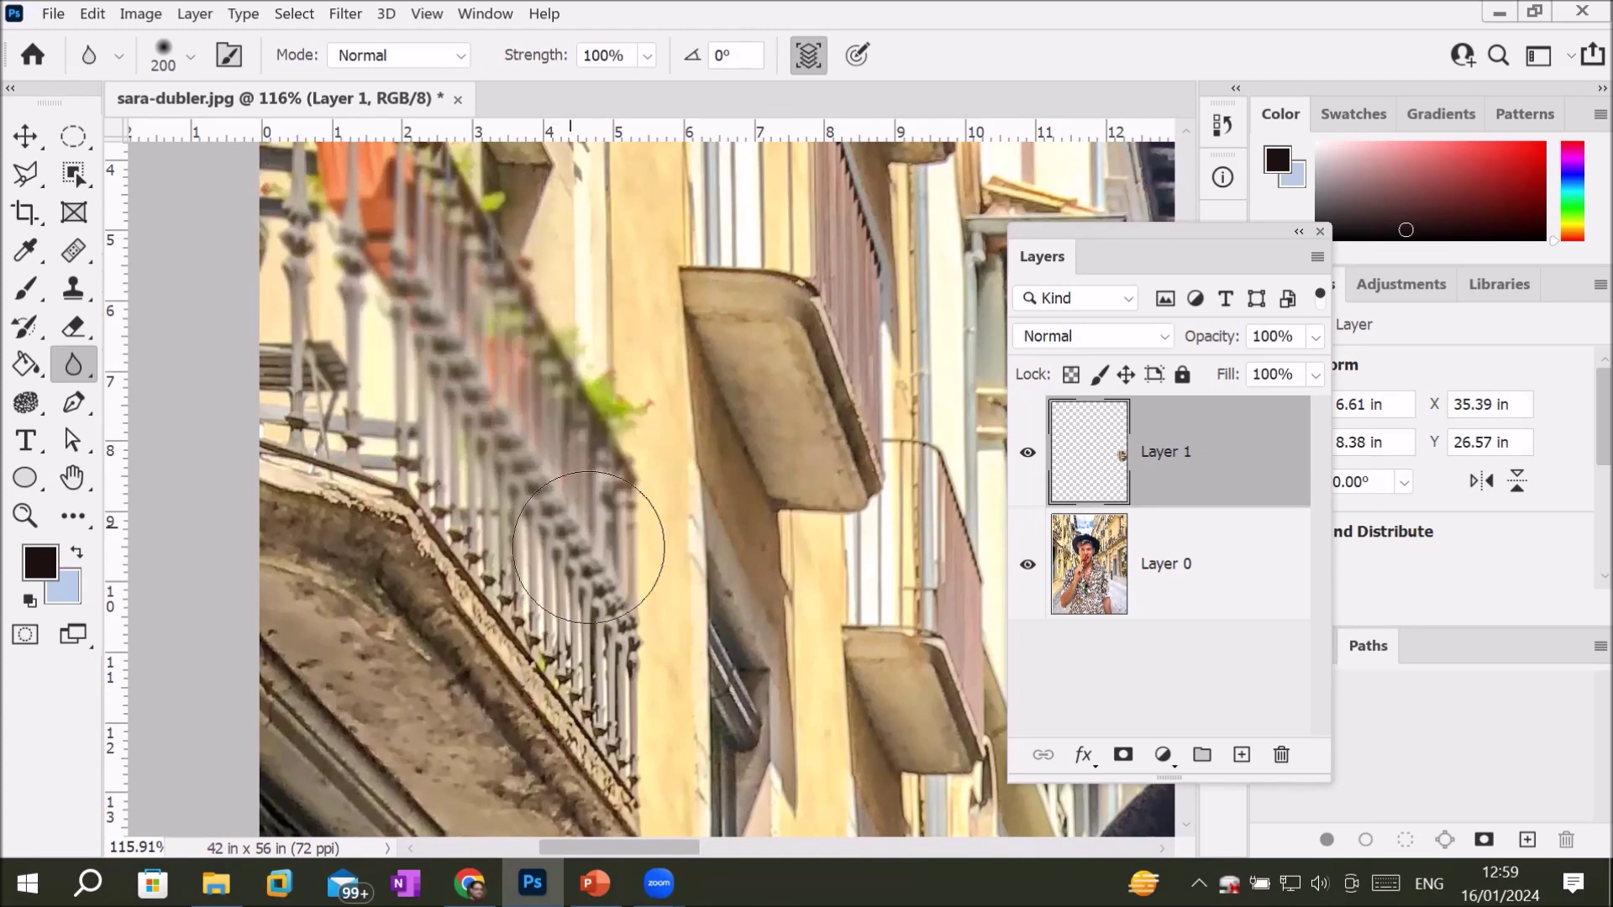
mouse_move(475, 395)
mouse_down()
mouse_move(466, 258)
mouse_move(507, 426)
mouse_move(400, 329)
mouse_move(447, 401)
mouse_up()
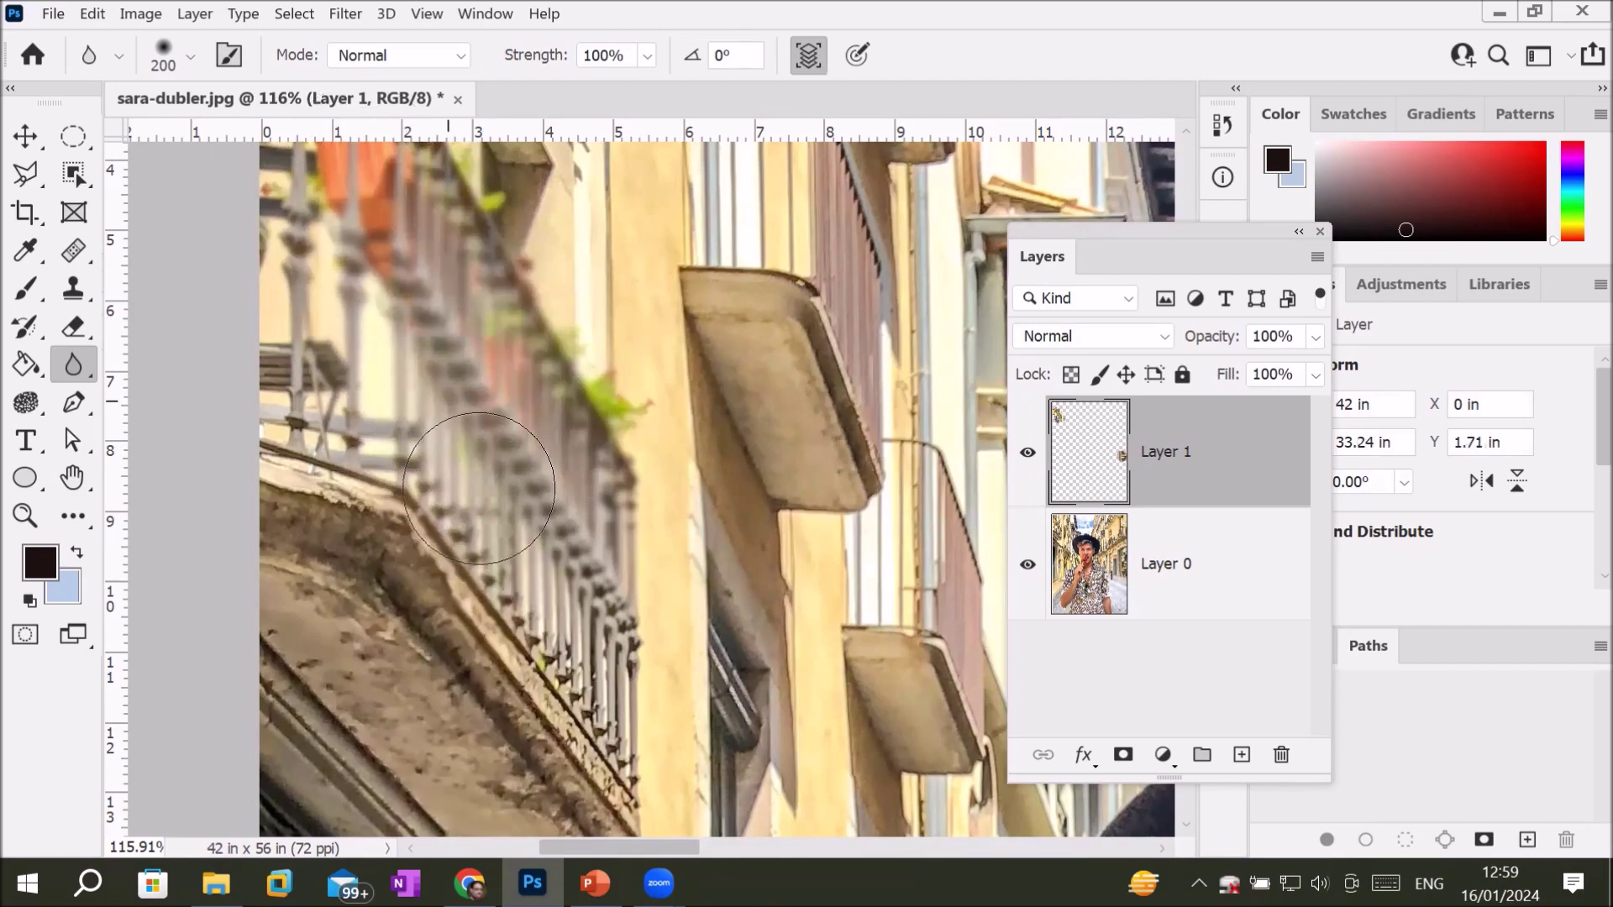
Step: Zoom out and pan over to bring the man's face into view
scroll(447, 400, down, 3)
scroll(672, 588, down, 2)
scroll(885, 813, down, 2)
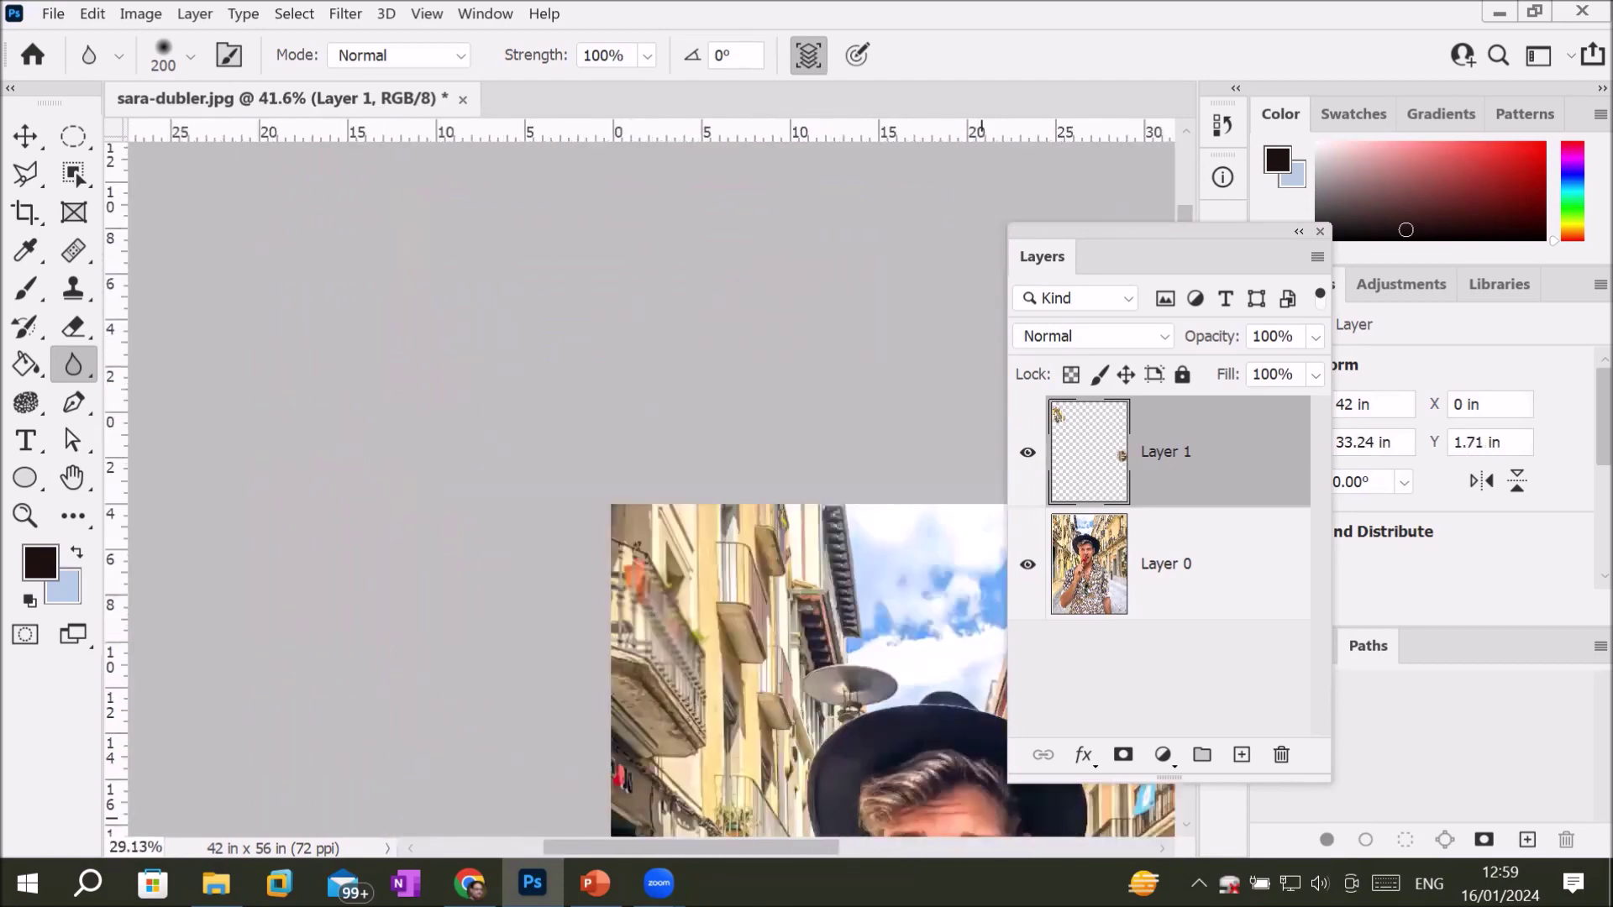
scroll(924, 815, down, 1)
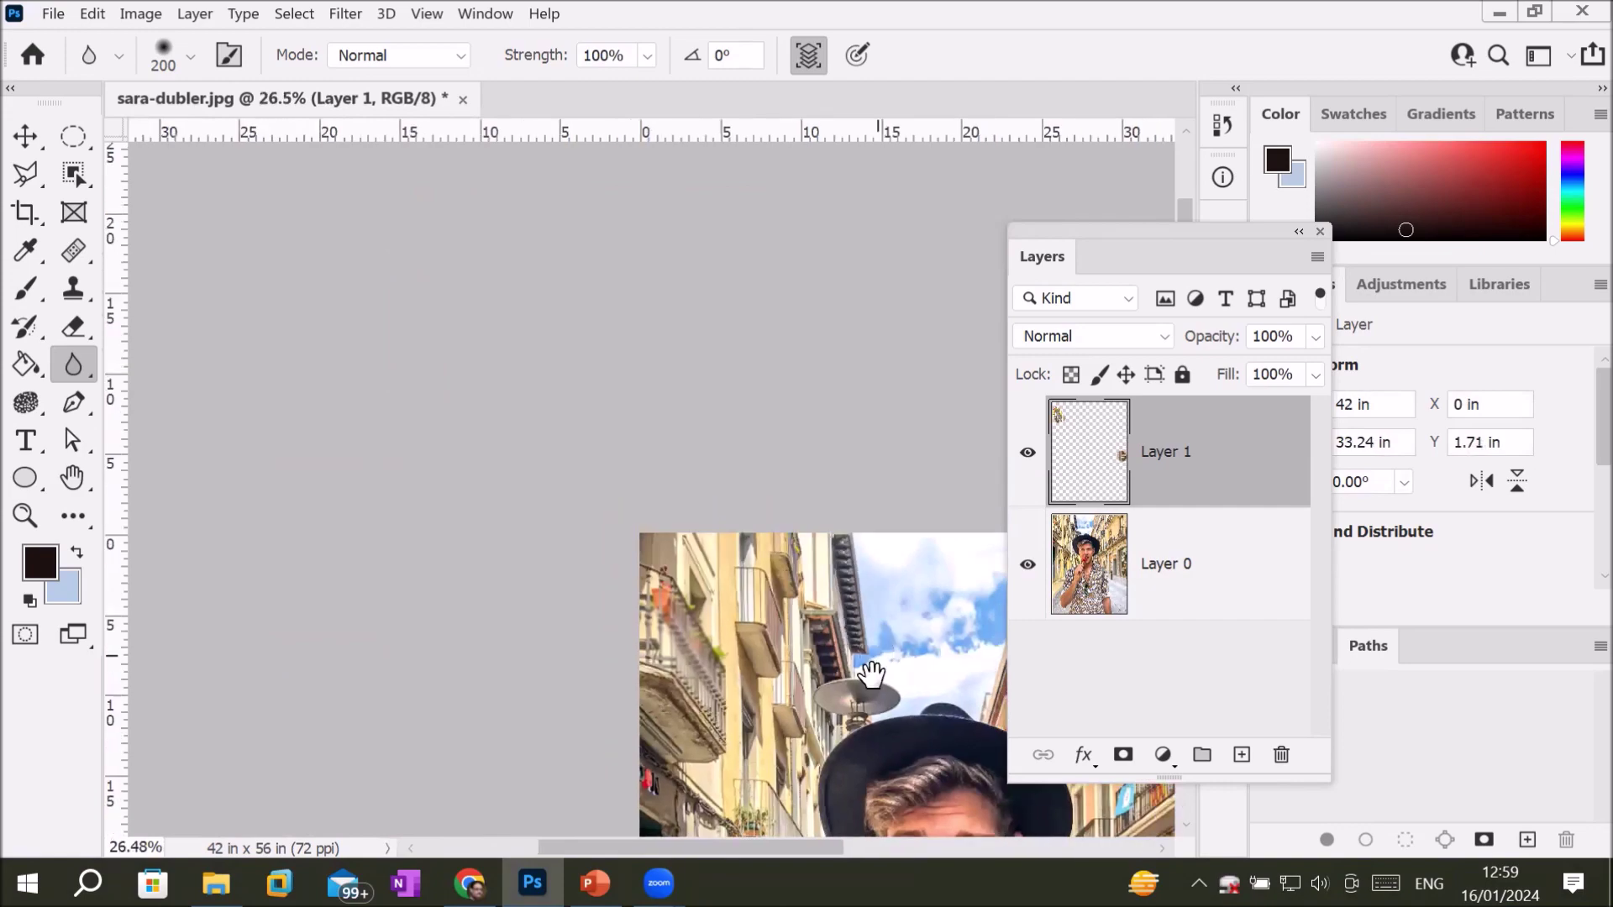
drag(871, 674, 581, 303)
scroll(645, 515, up, 2)
scroll(645, 515, up, 2)
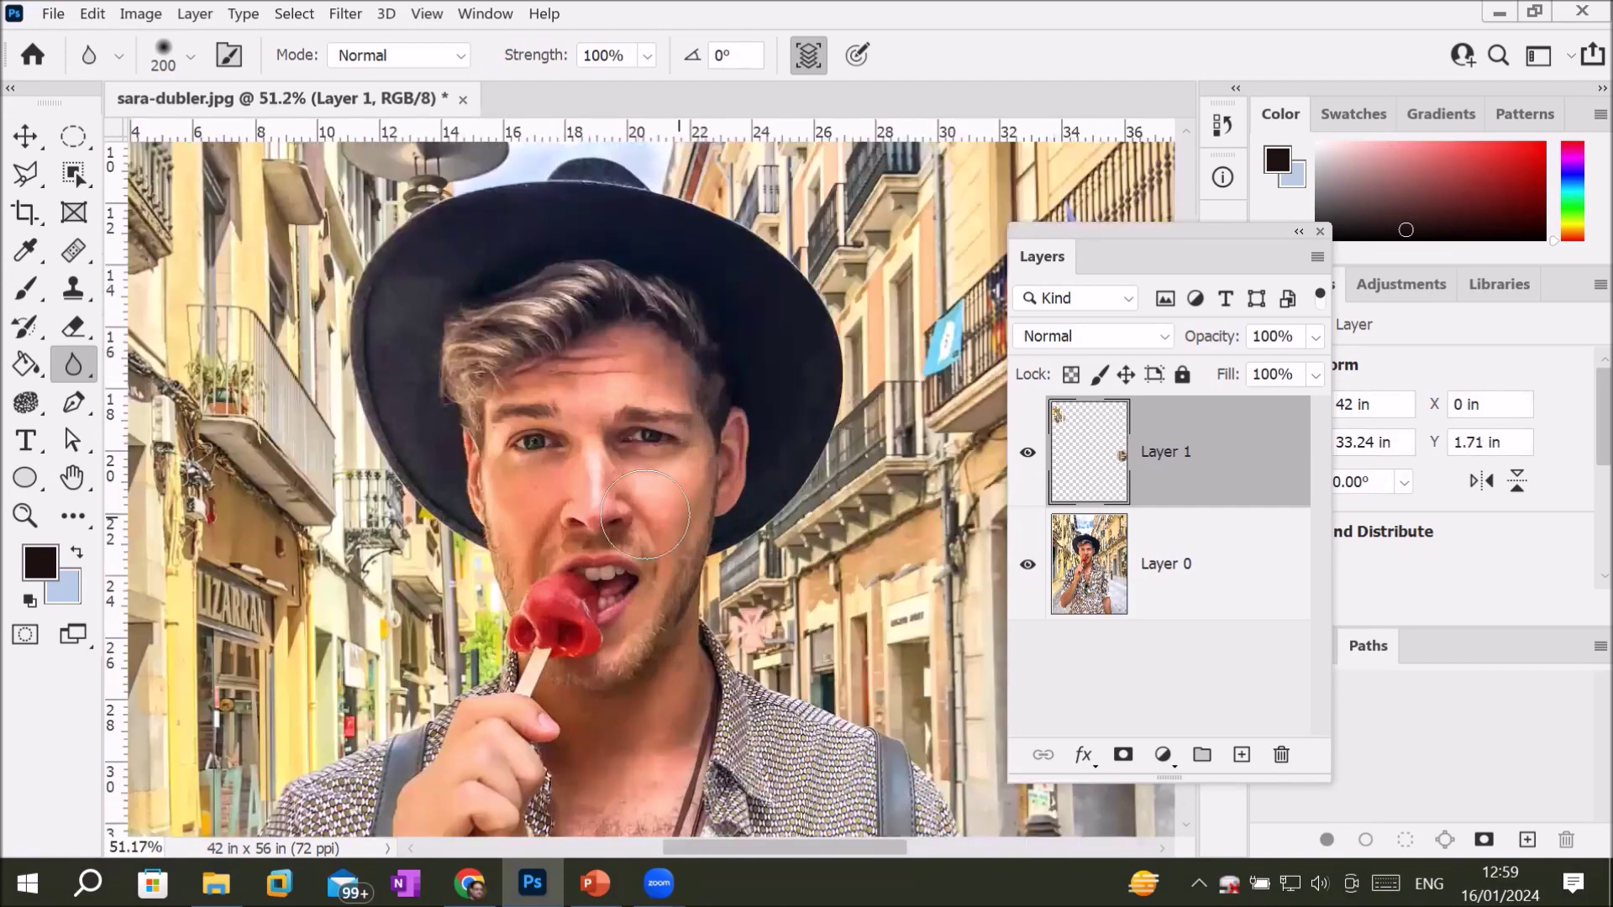
Step: Zoom in on the man's blurred eyes and mouth, then hide Layer 1 to see the sharp original
scroll(645, 515, up, 1)
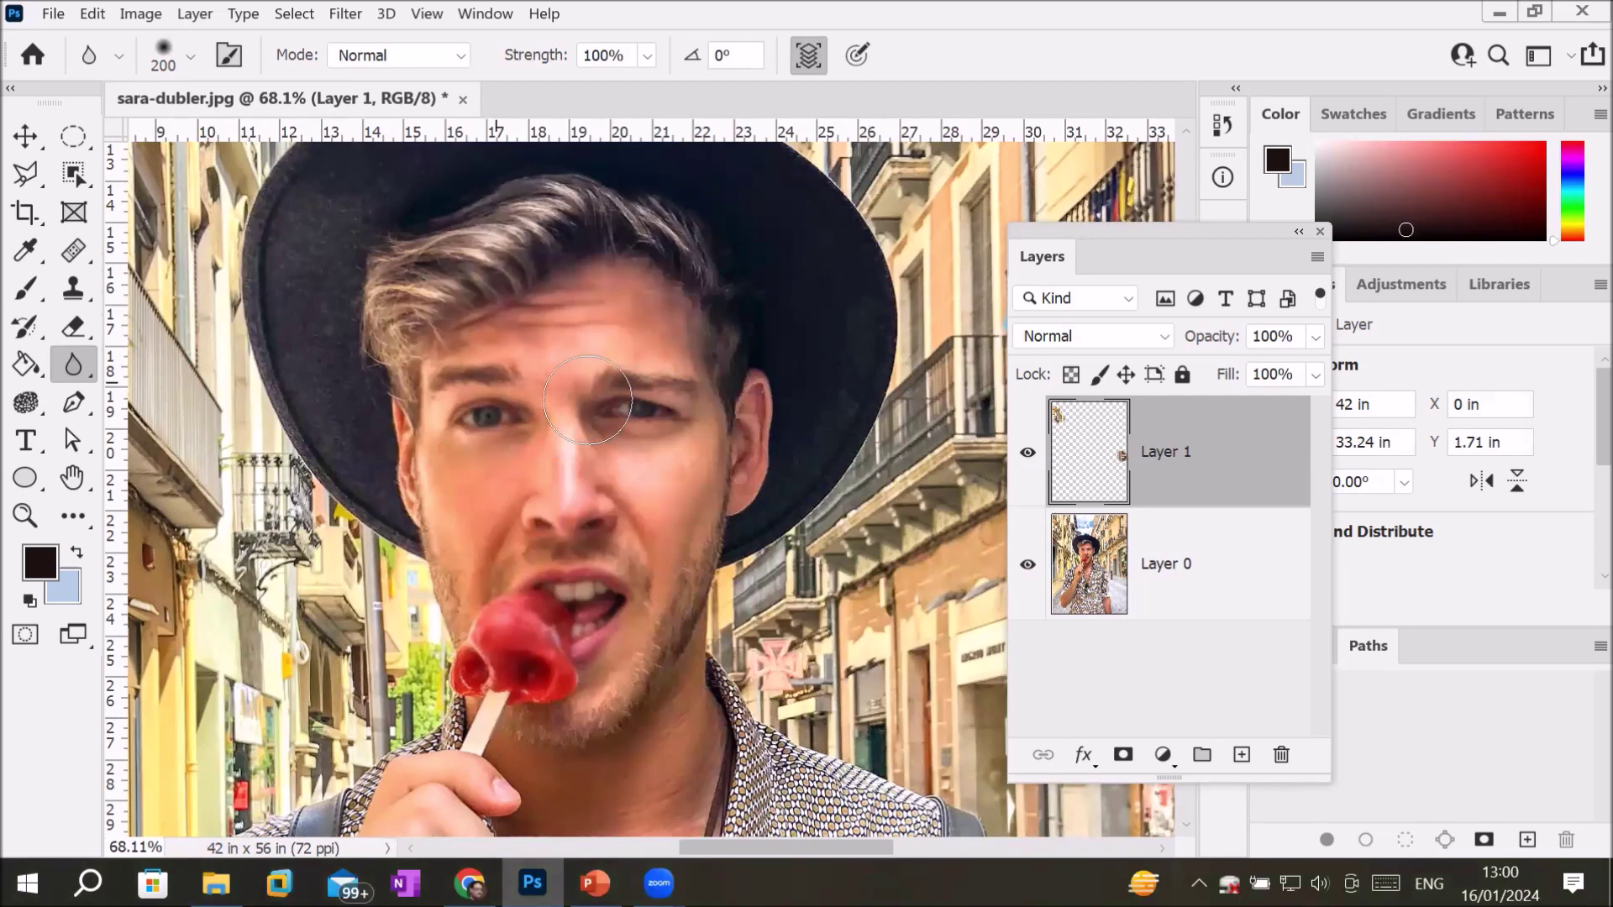
scroll(639, 479, up, 3)
scroll(588, 420, up, 2)
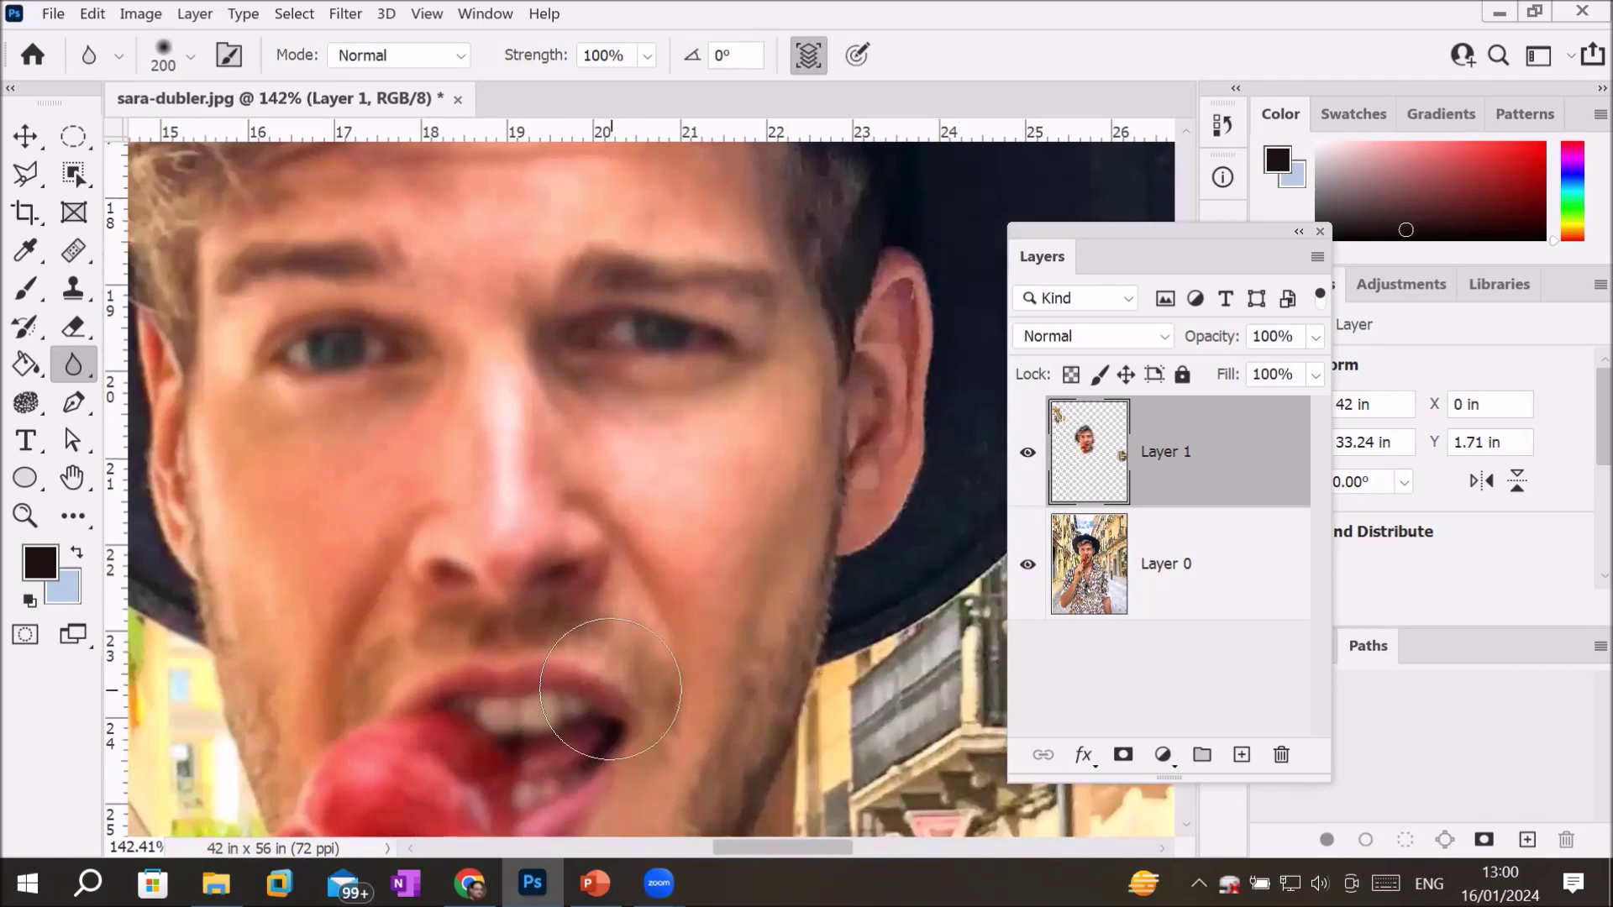
scroll(609, 688, down, 3)
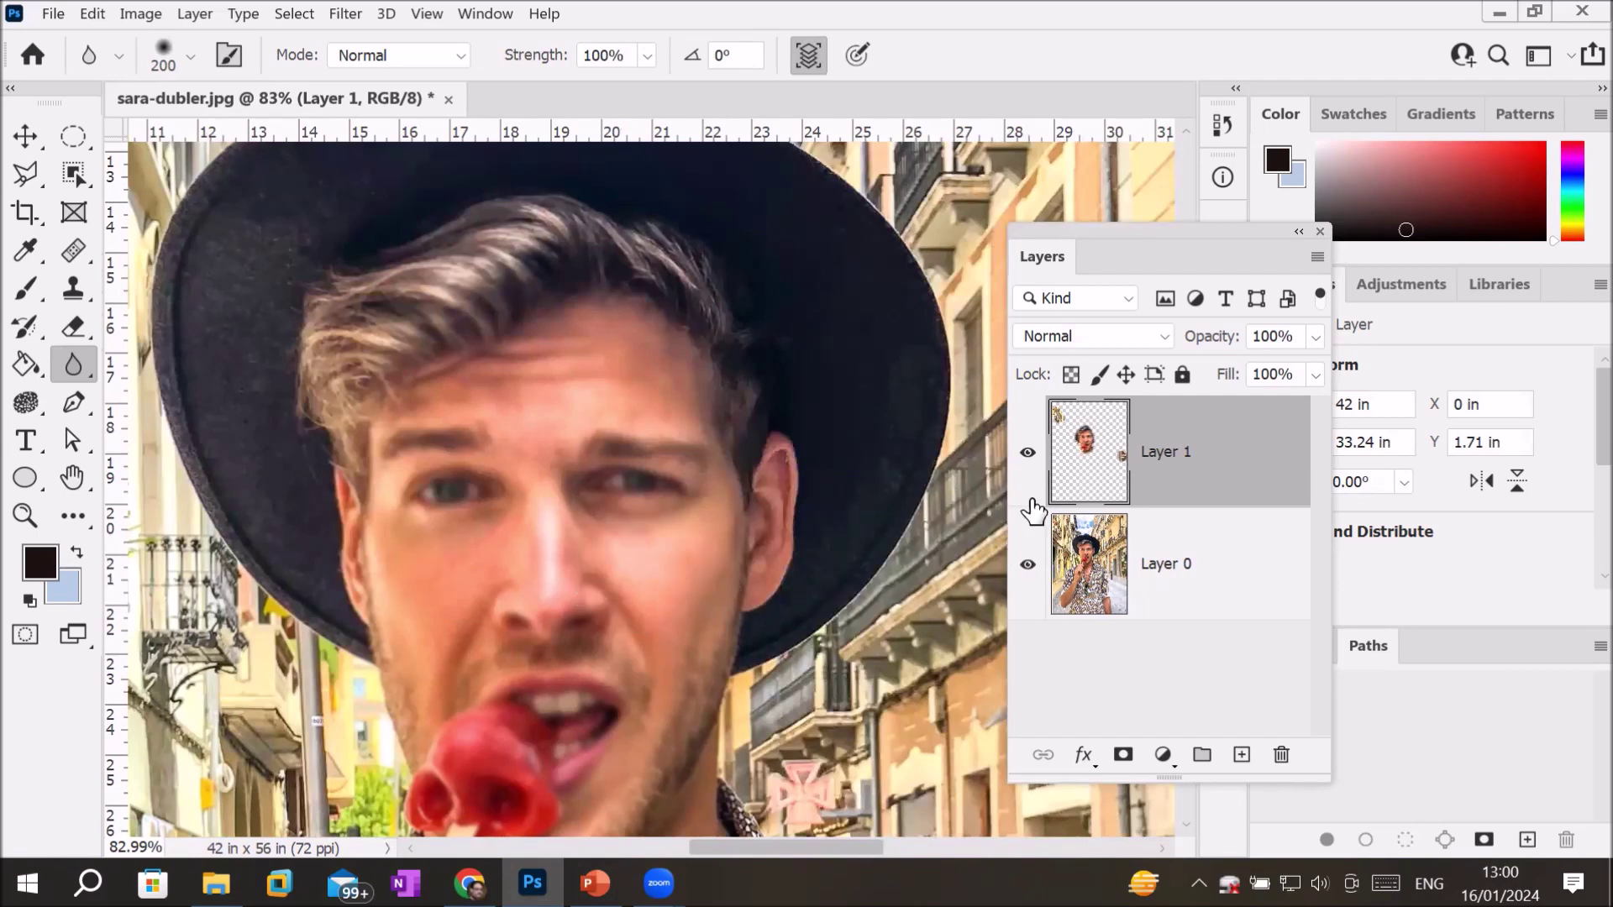
click(1028, 454)
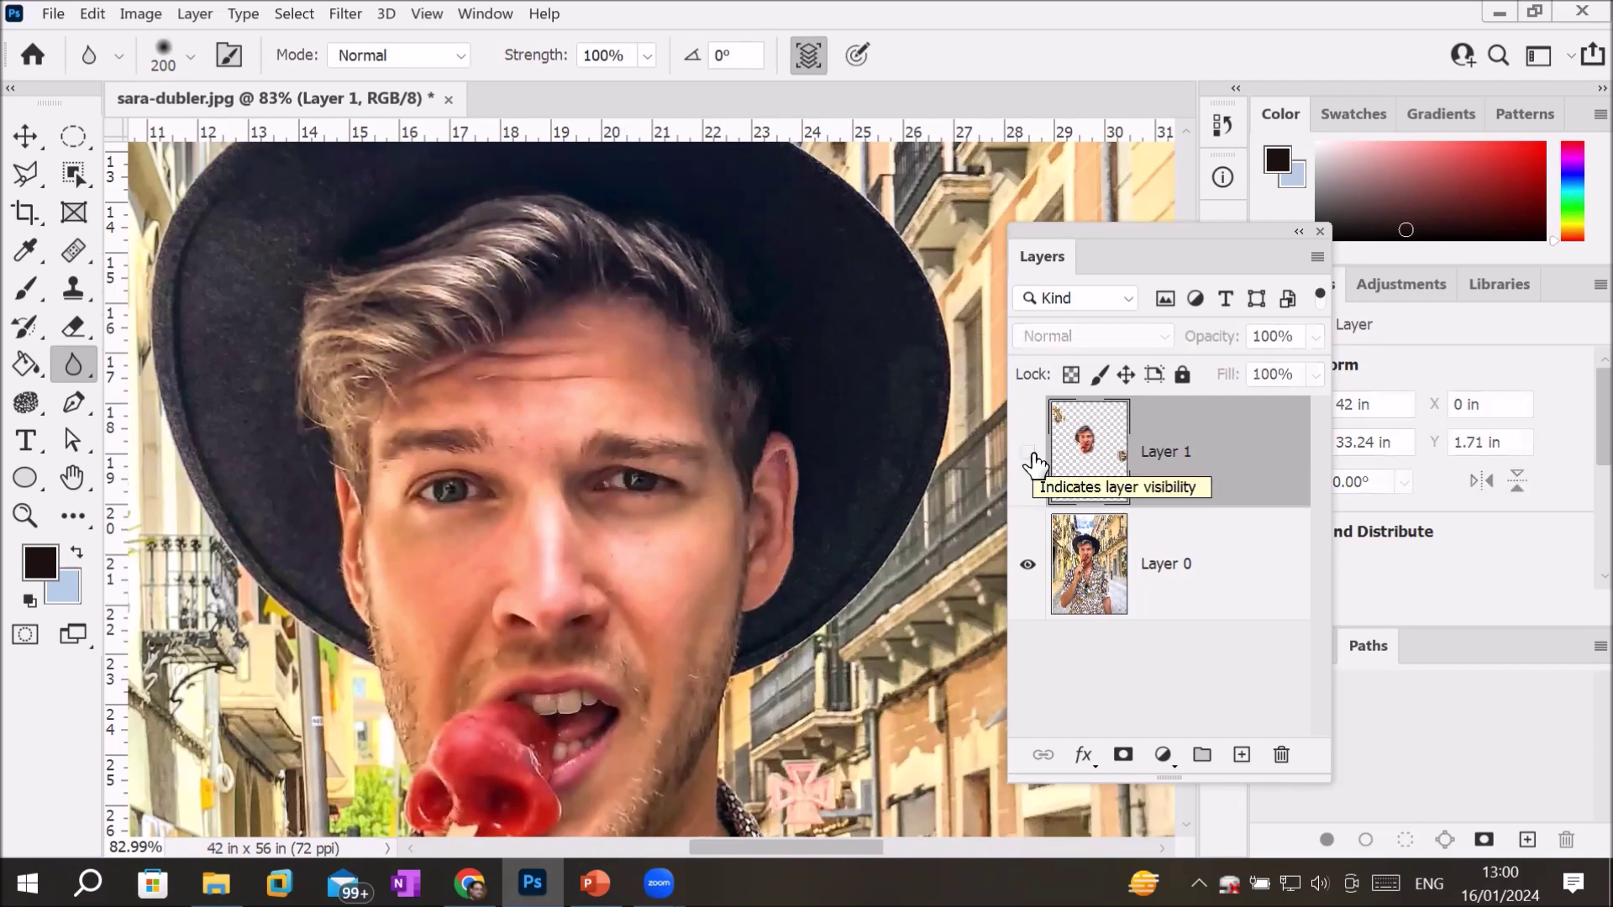
Step: Flick Layer 1's visibility to compare the blurred face, then delete Layer 1
click(1029, 454)
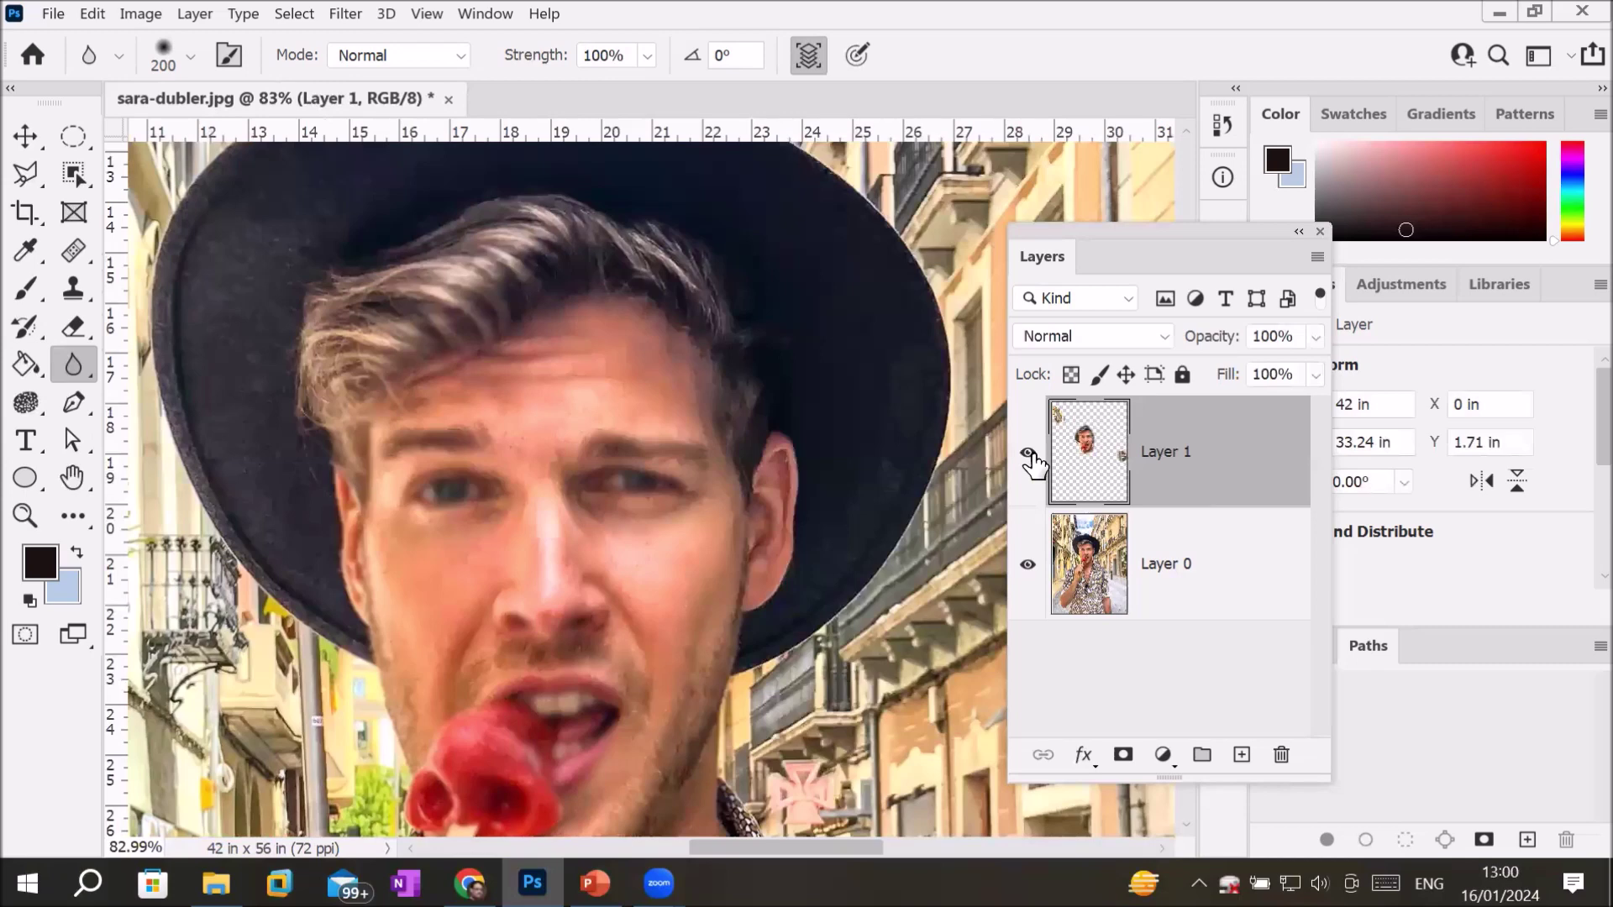
click(1028, 454)
click(1028, 454)
click(1281, 754)
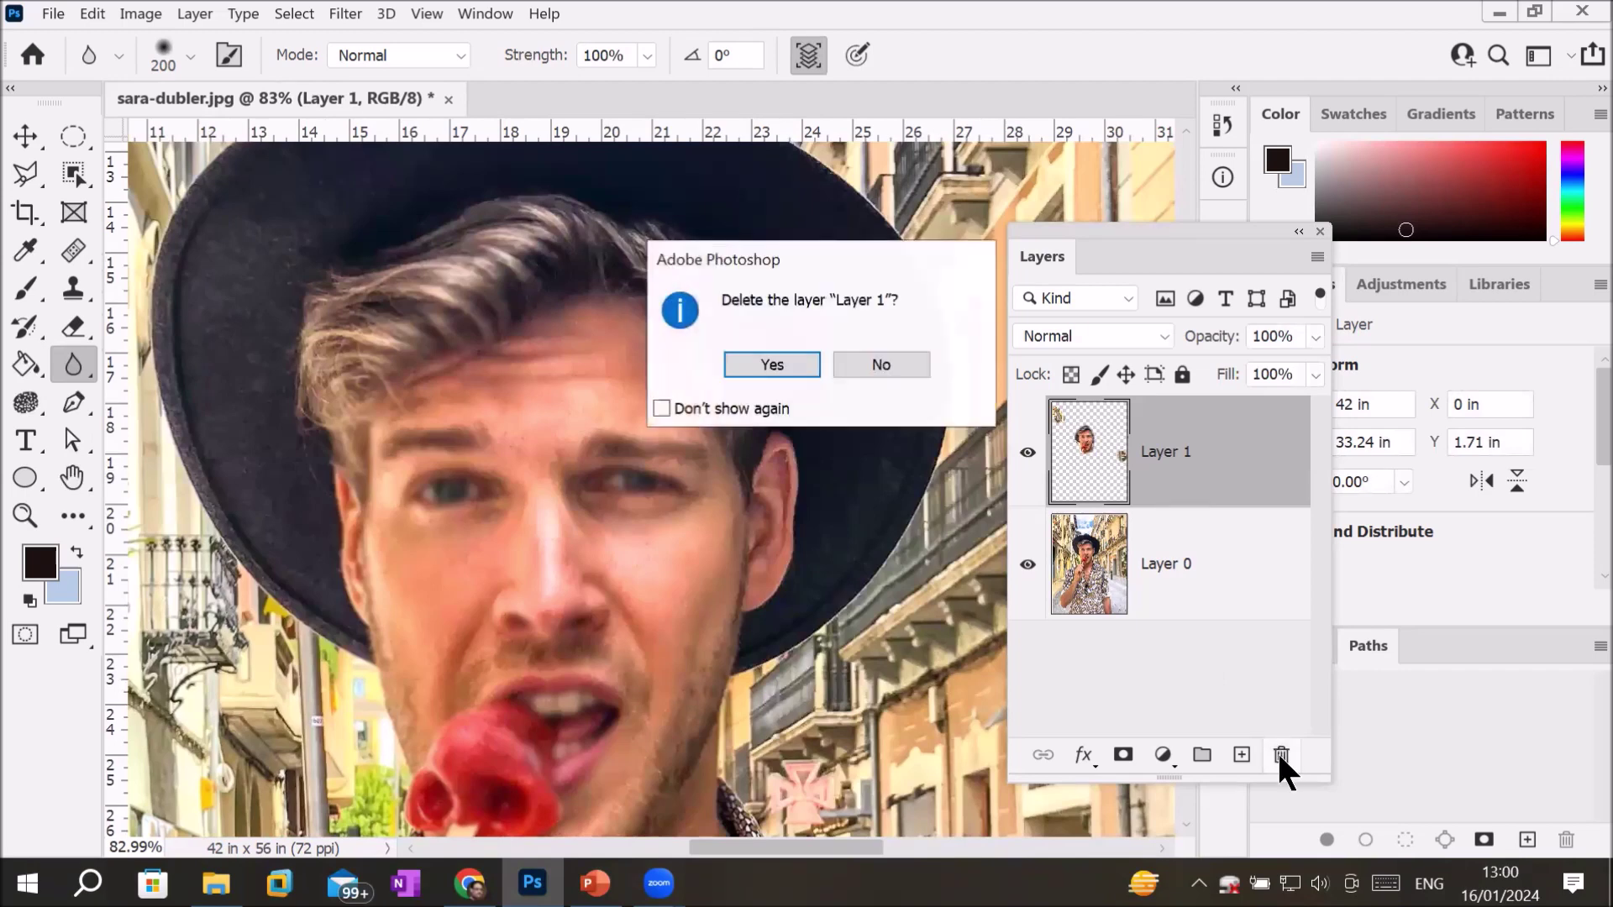
click(765, 367)
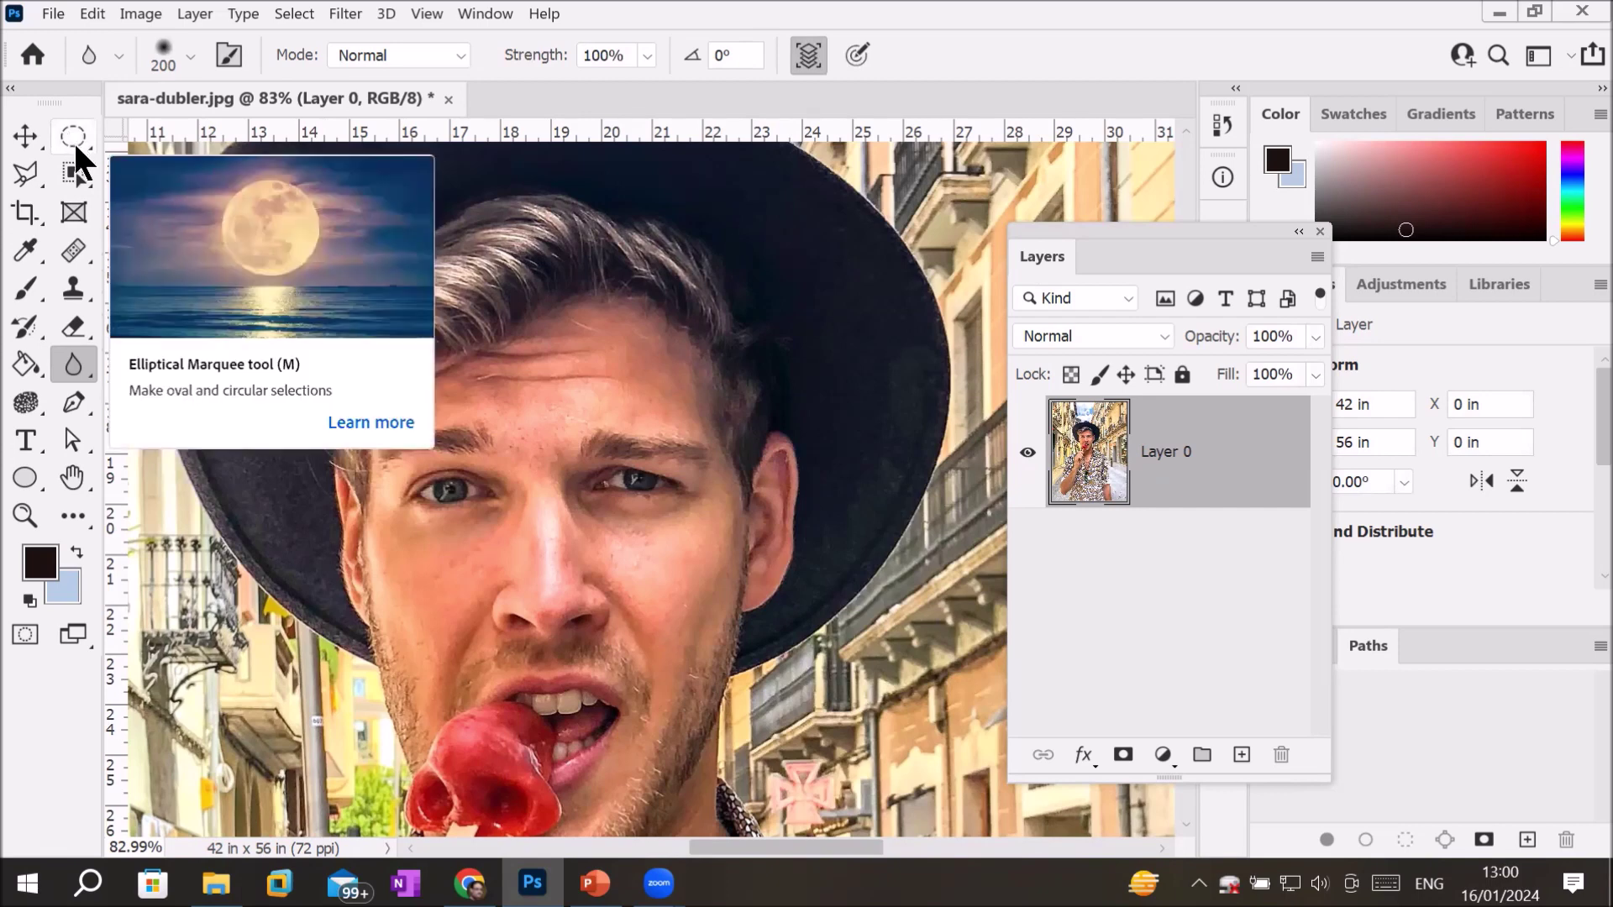
Step: Draw an elliptical selection, about 6.11 by 2.78 inches, around both eyes in New Selection mode
click(73, 137)
drag(392, 420, 699, 559)
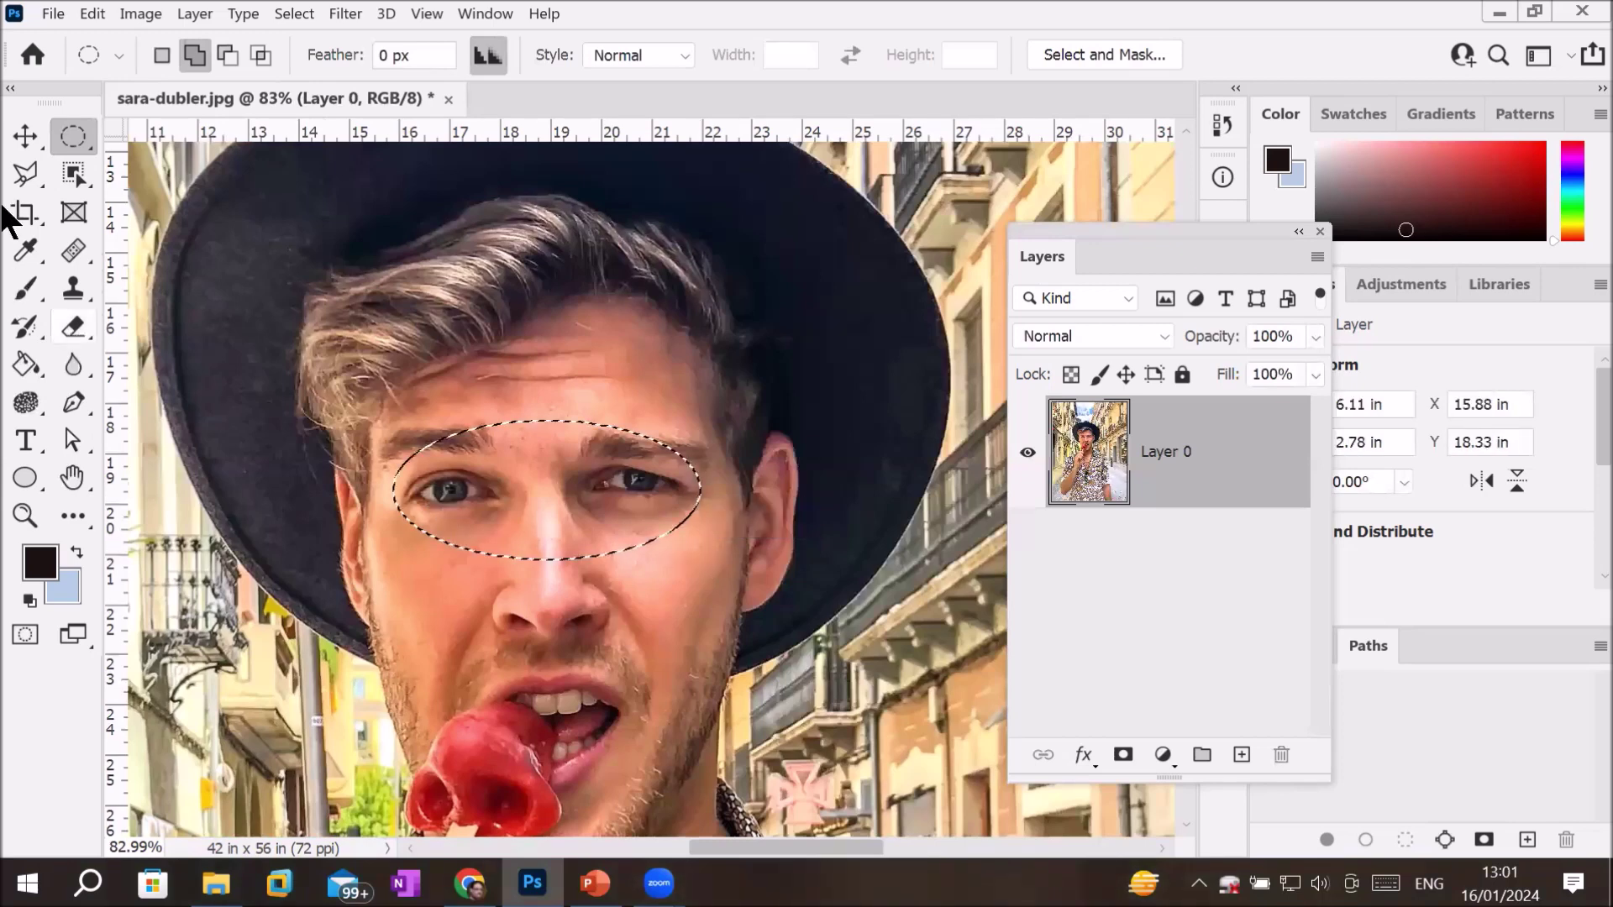
click(161, 55)
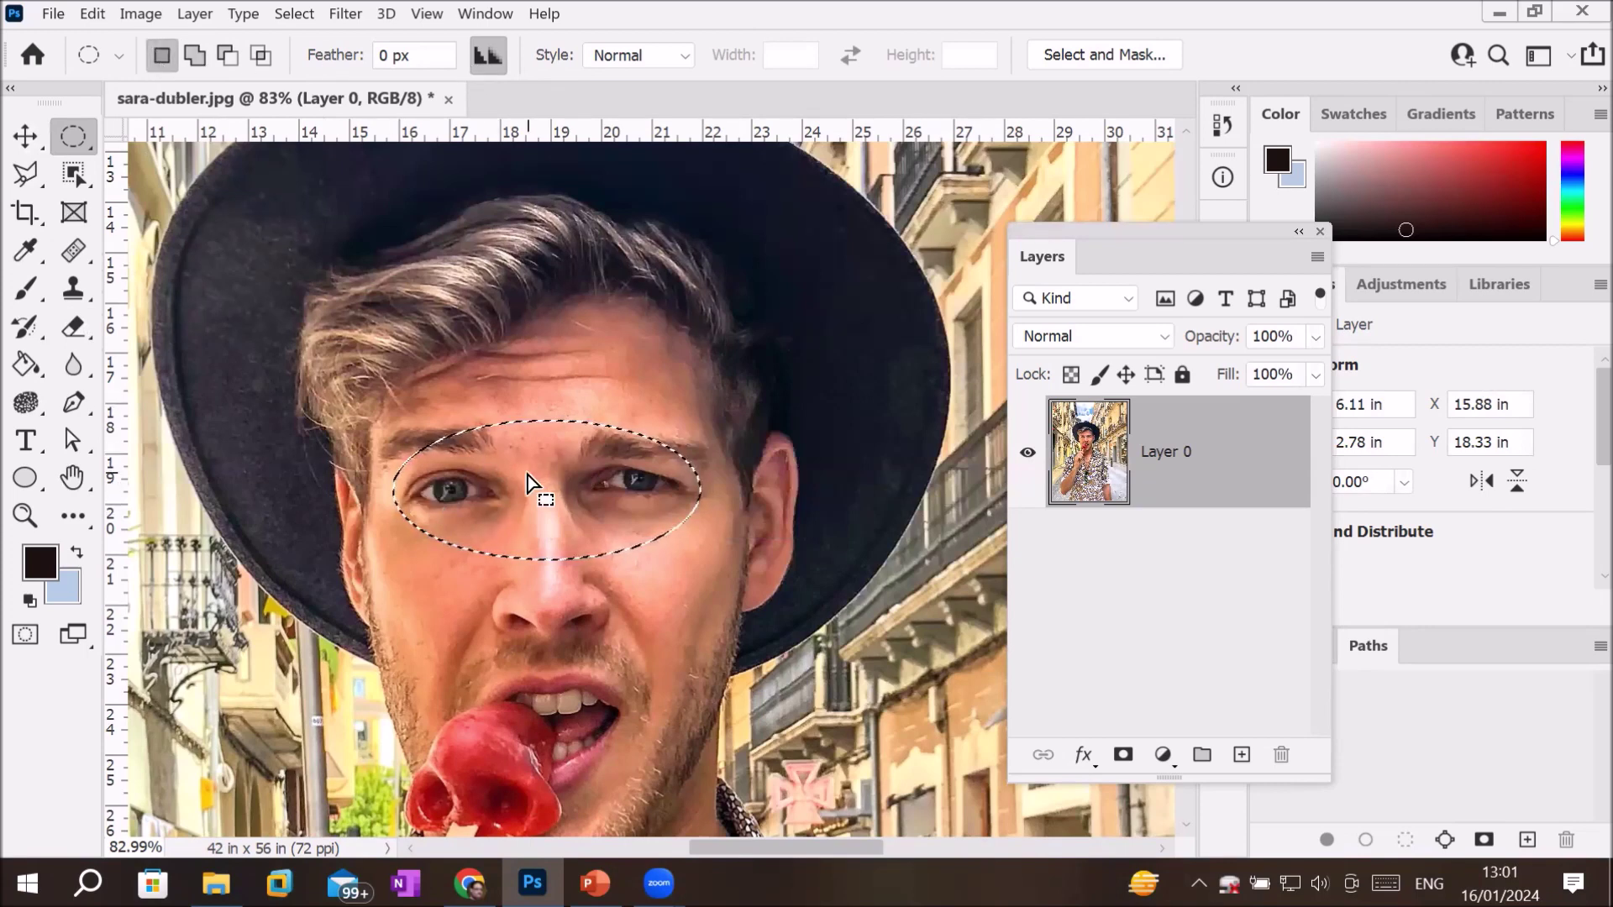
click(74, 362)
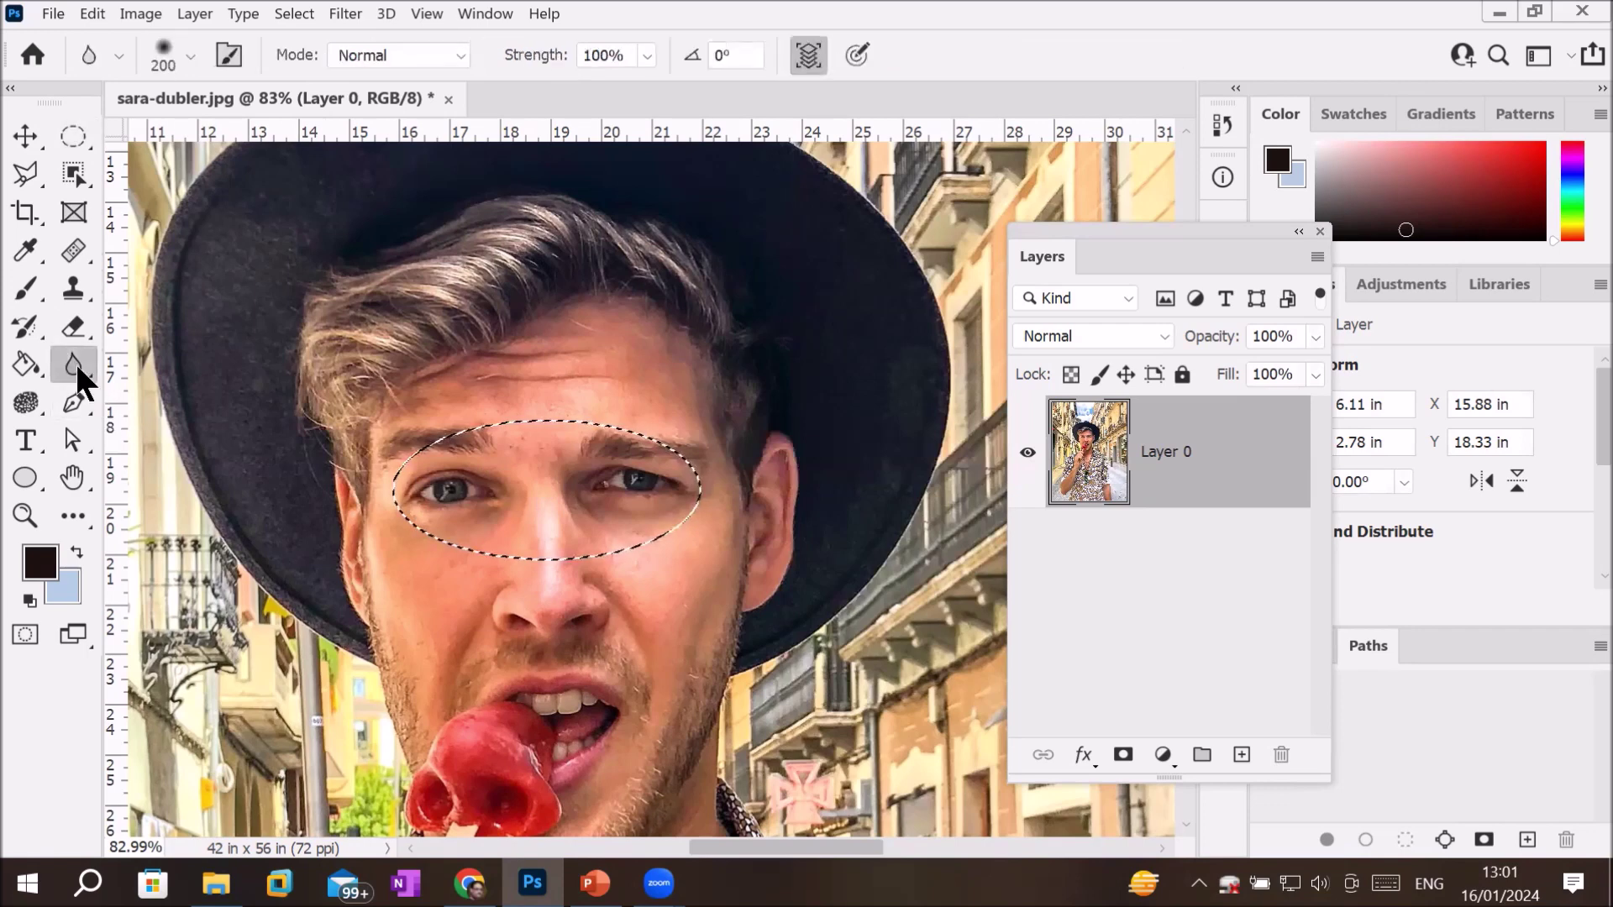
click(220, 366)
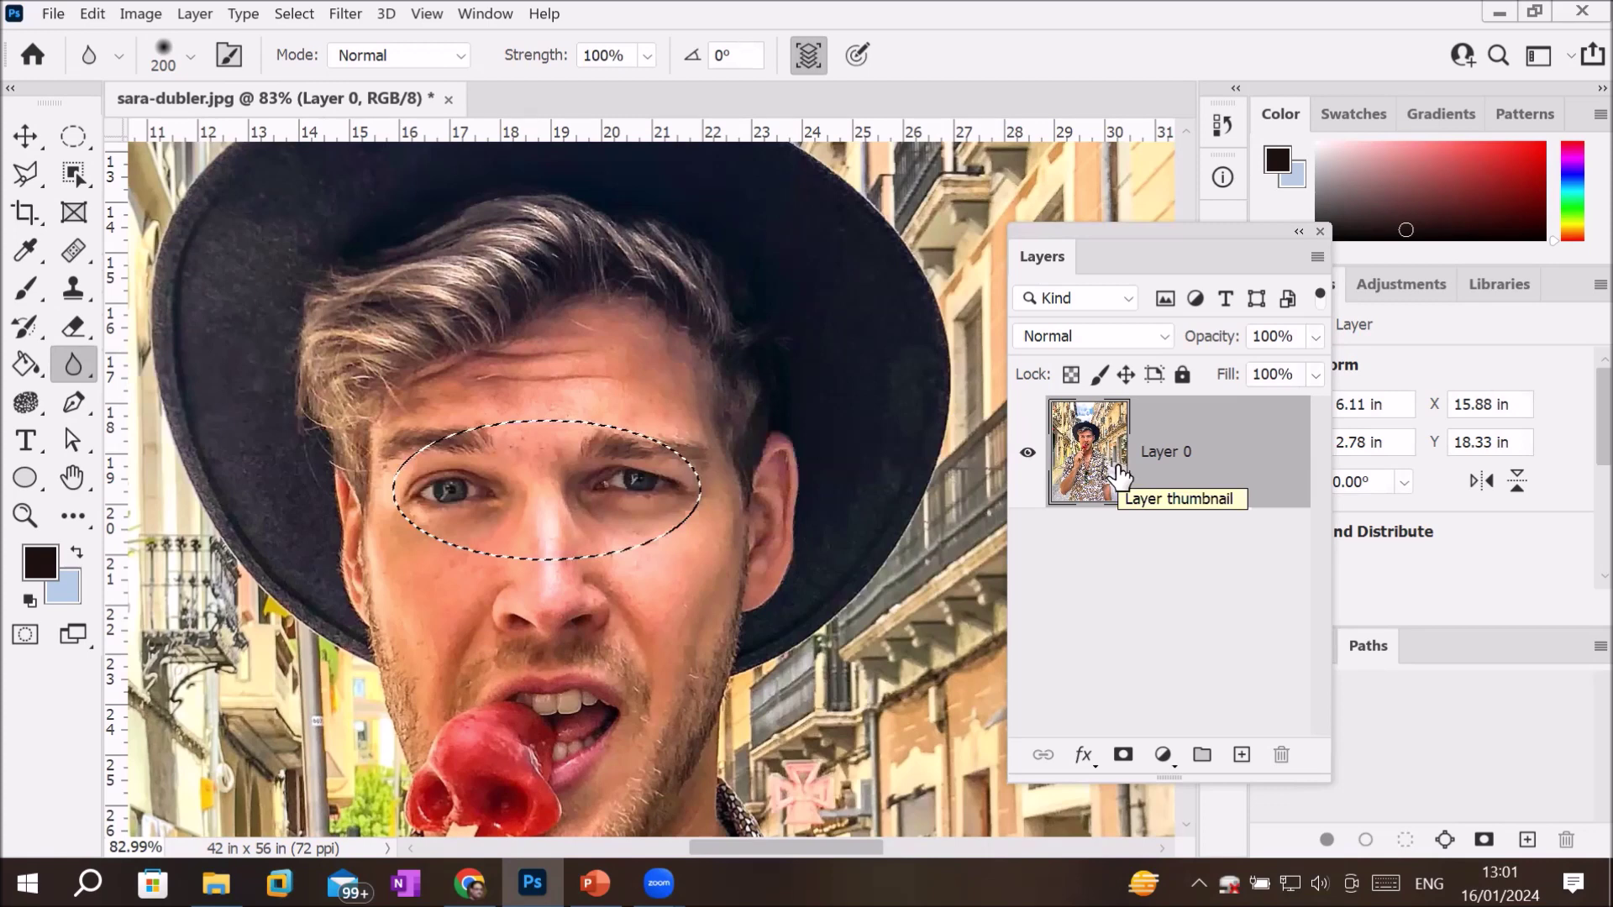
click(1243, 756)
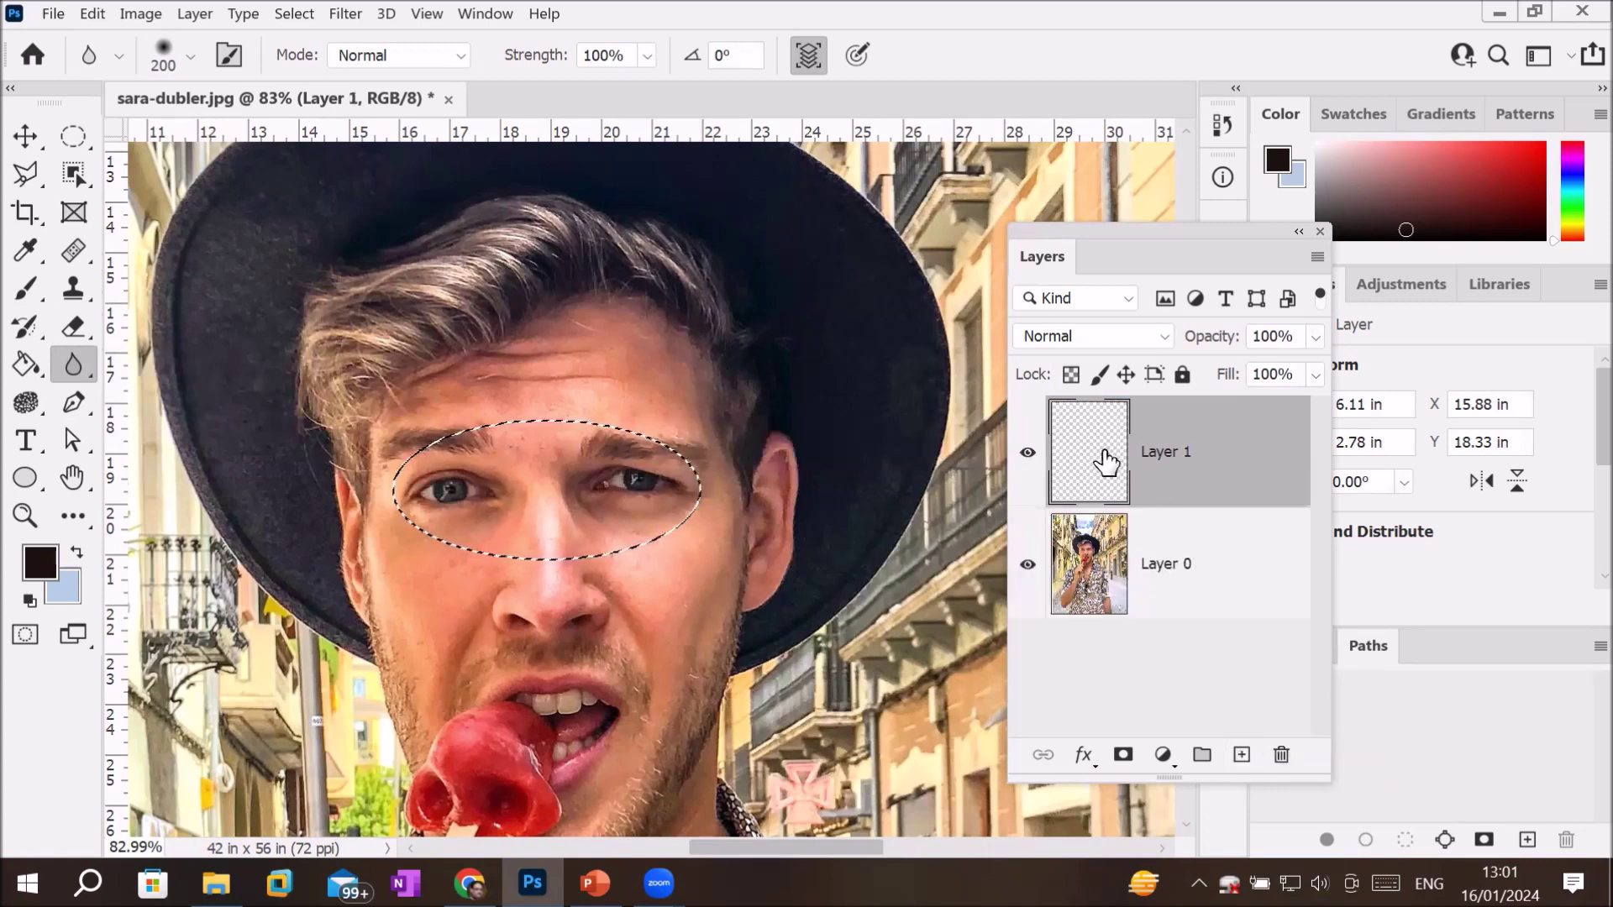
click(802, 50)
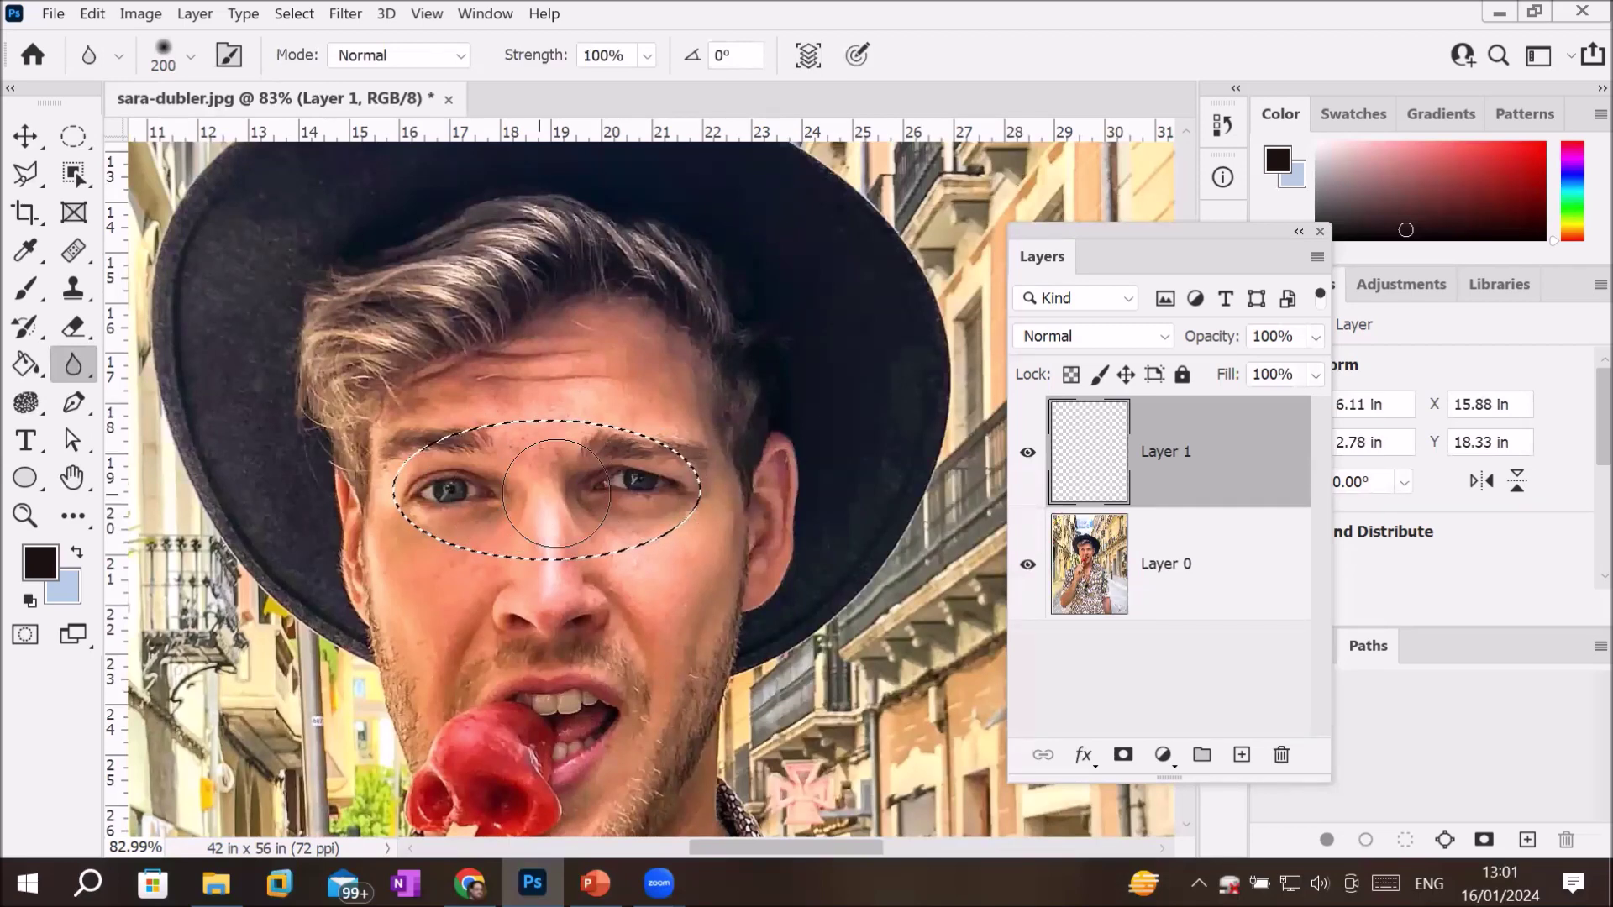
click(1096, 584)
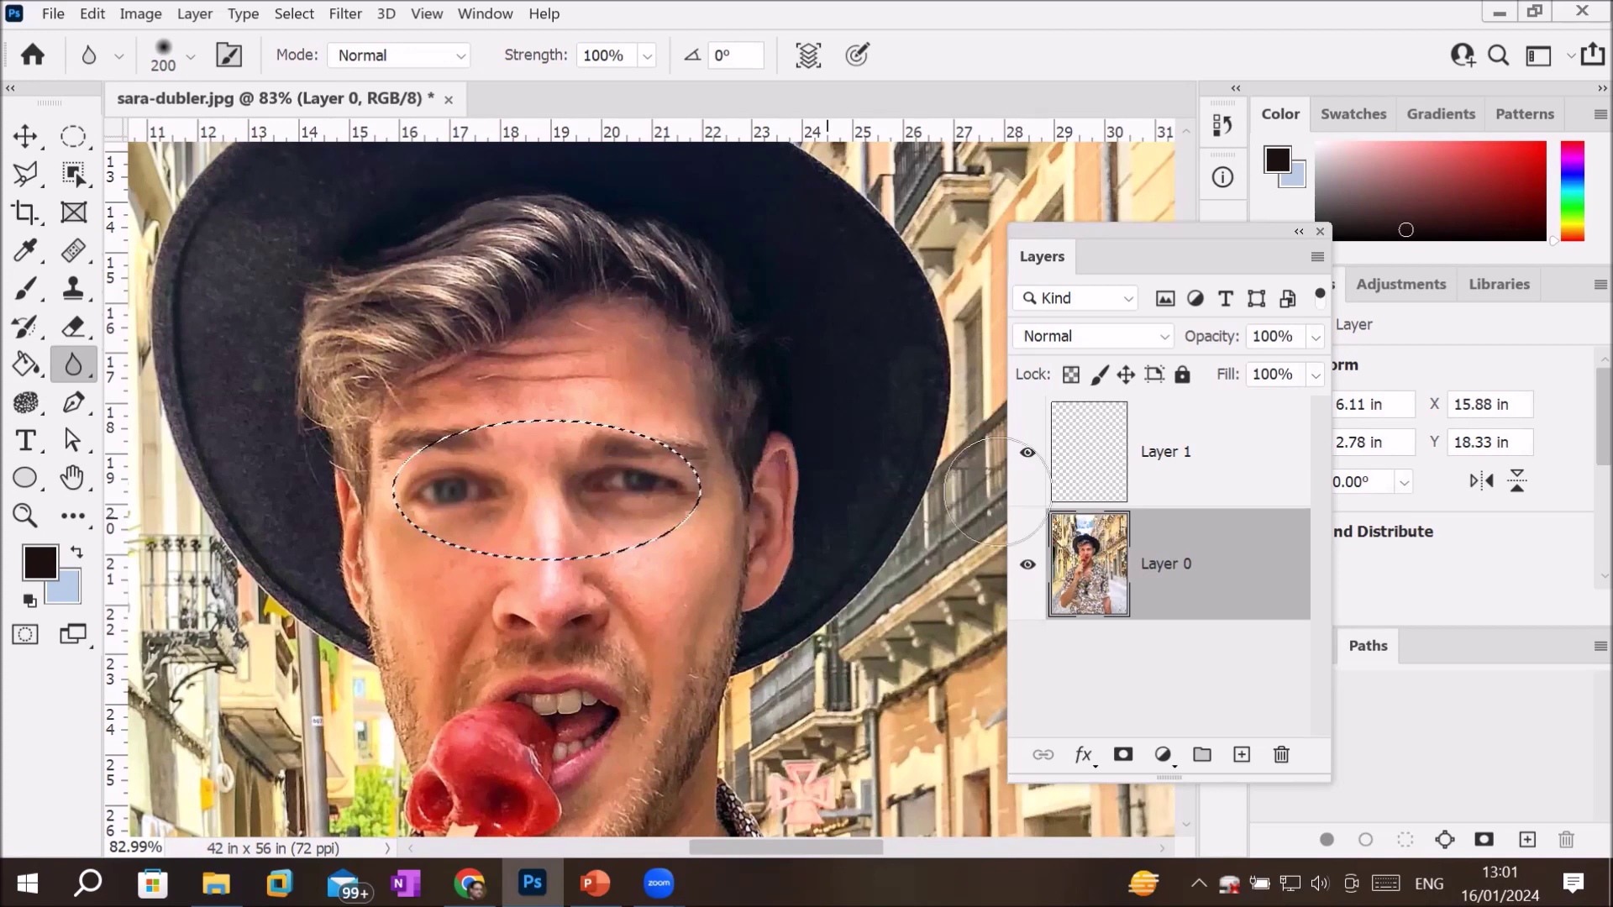
click(1107, 456)
key(ctrl+z)
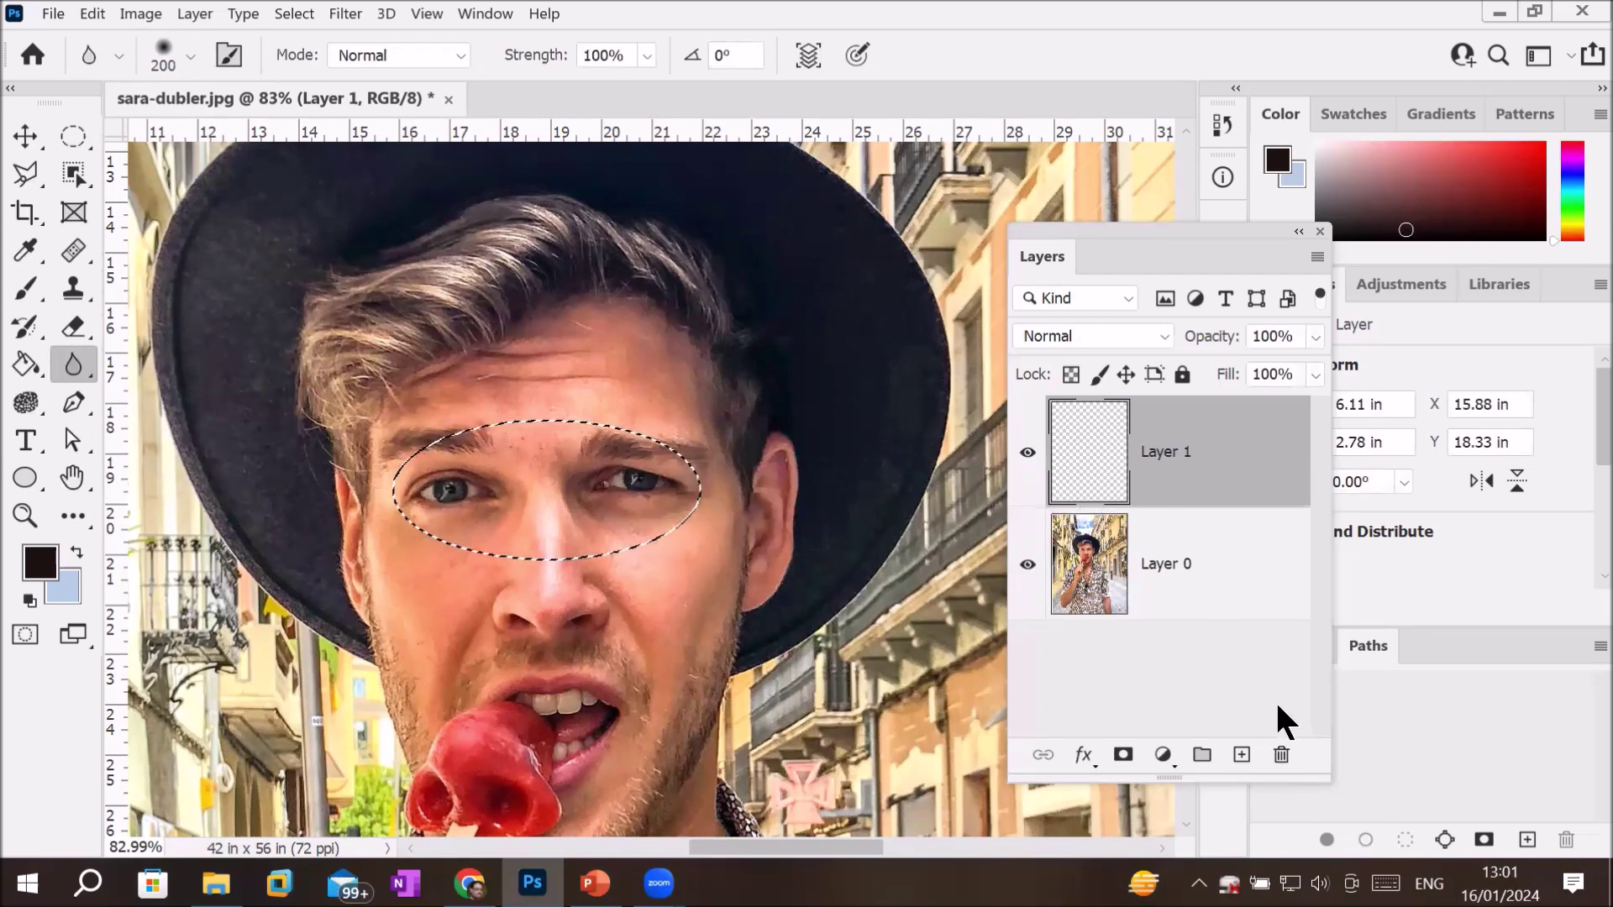
click(1281, 754)
click(771, 365)
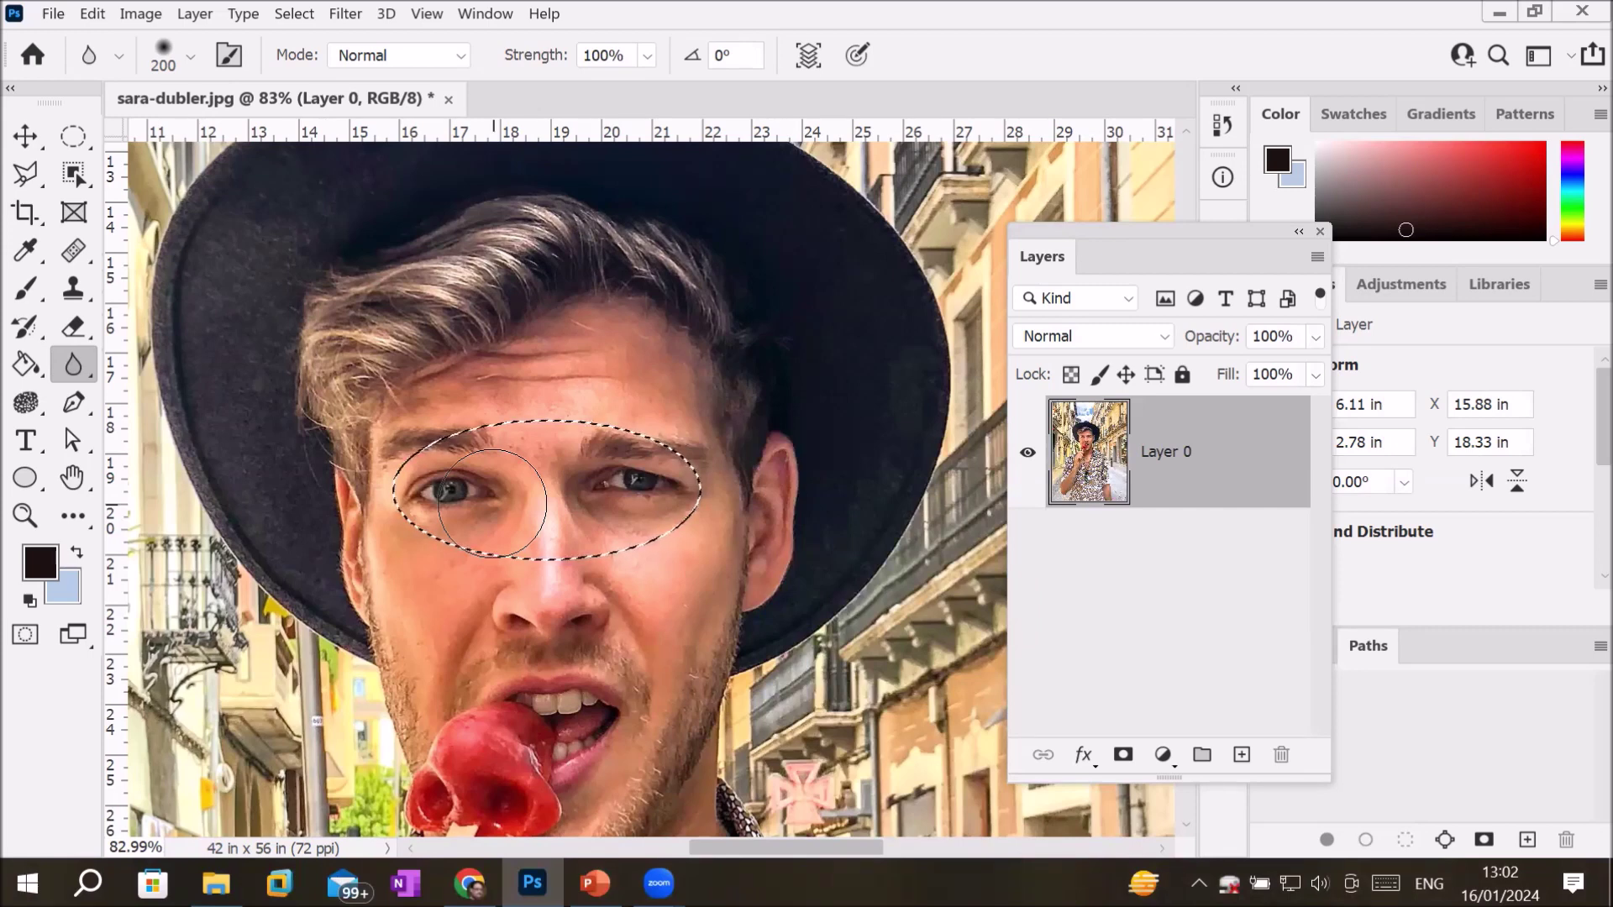
Step: Copy the eye selection to a new Layer 1 and soften the eyes with a Blur-tool stroke
key(ctrl+j)
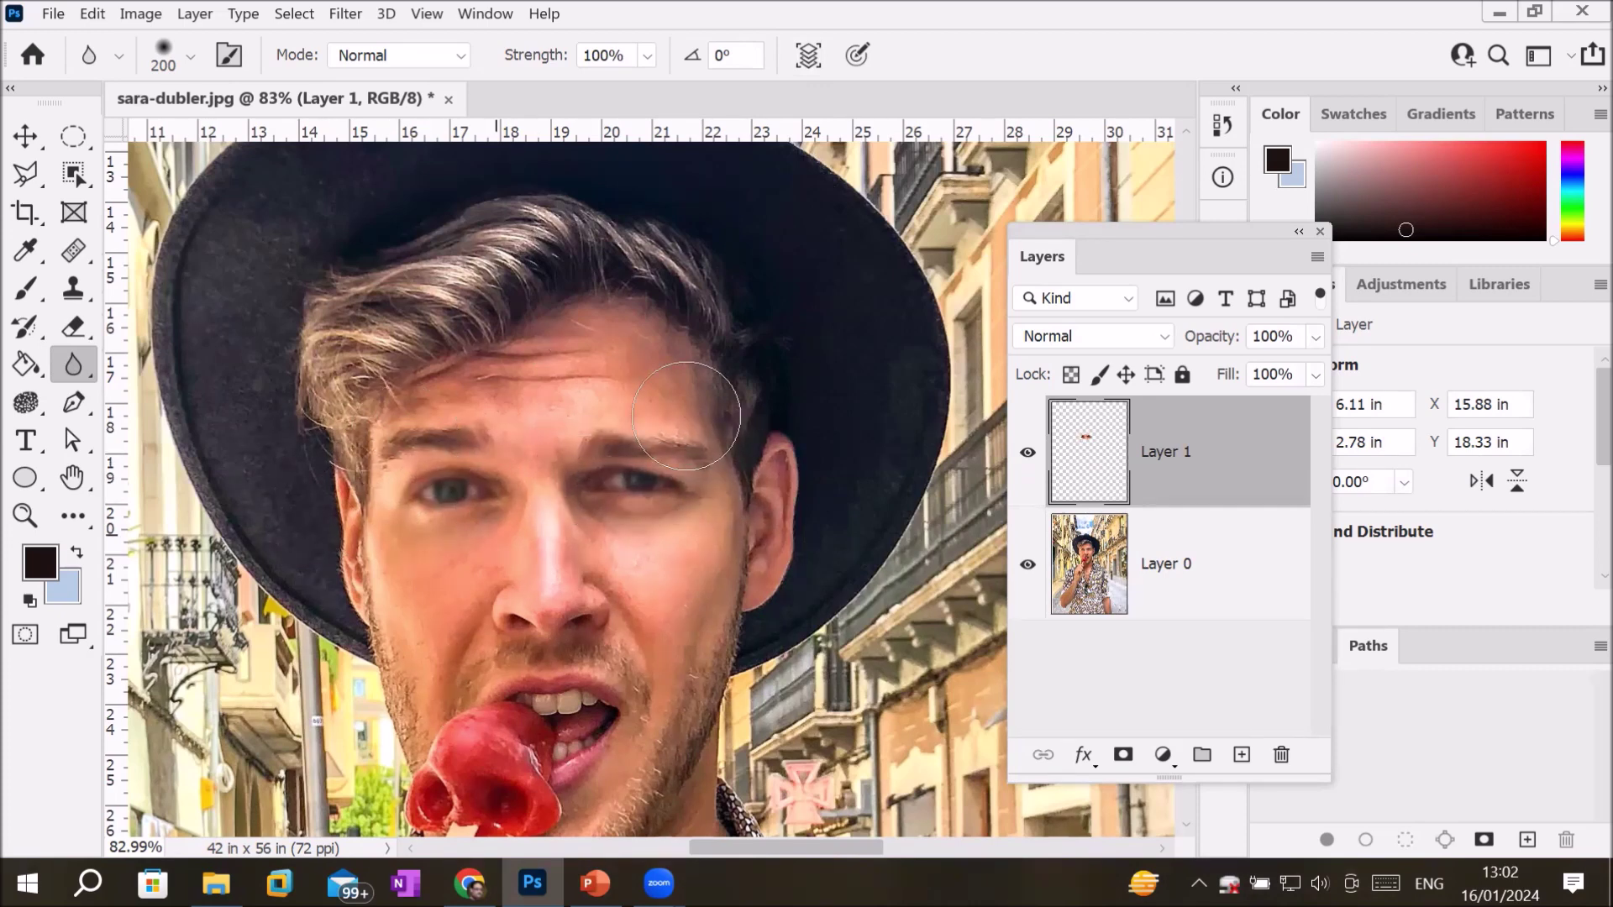
drag(403, 525, 591, 532)
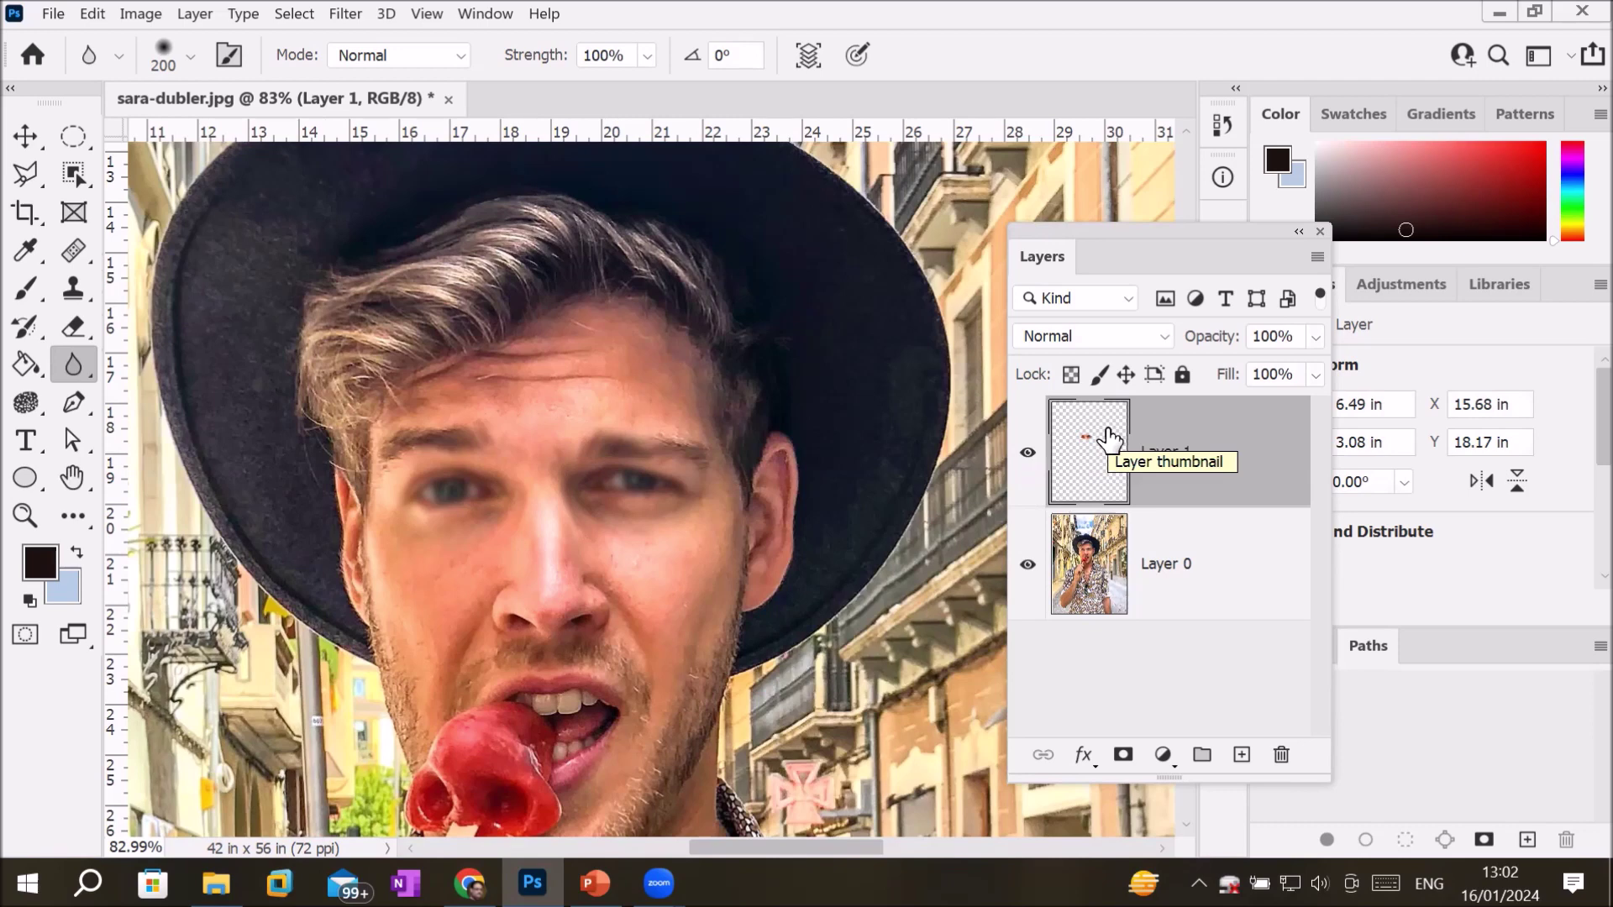
Step: Toggle the blurred-eye layer on and off to compare with the original, leaving it hidden
click(1029, 454)
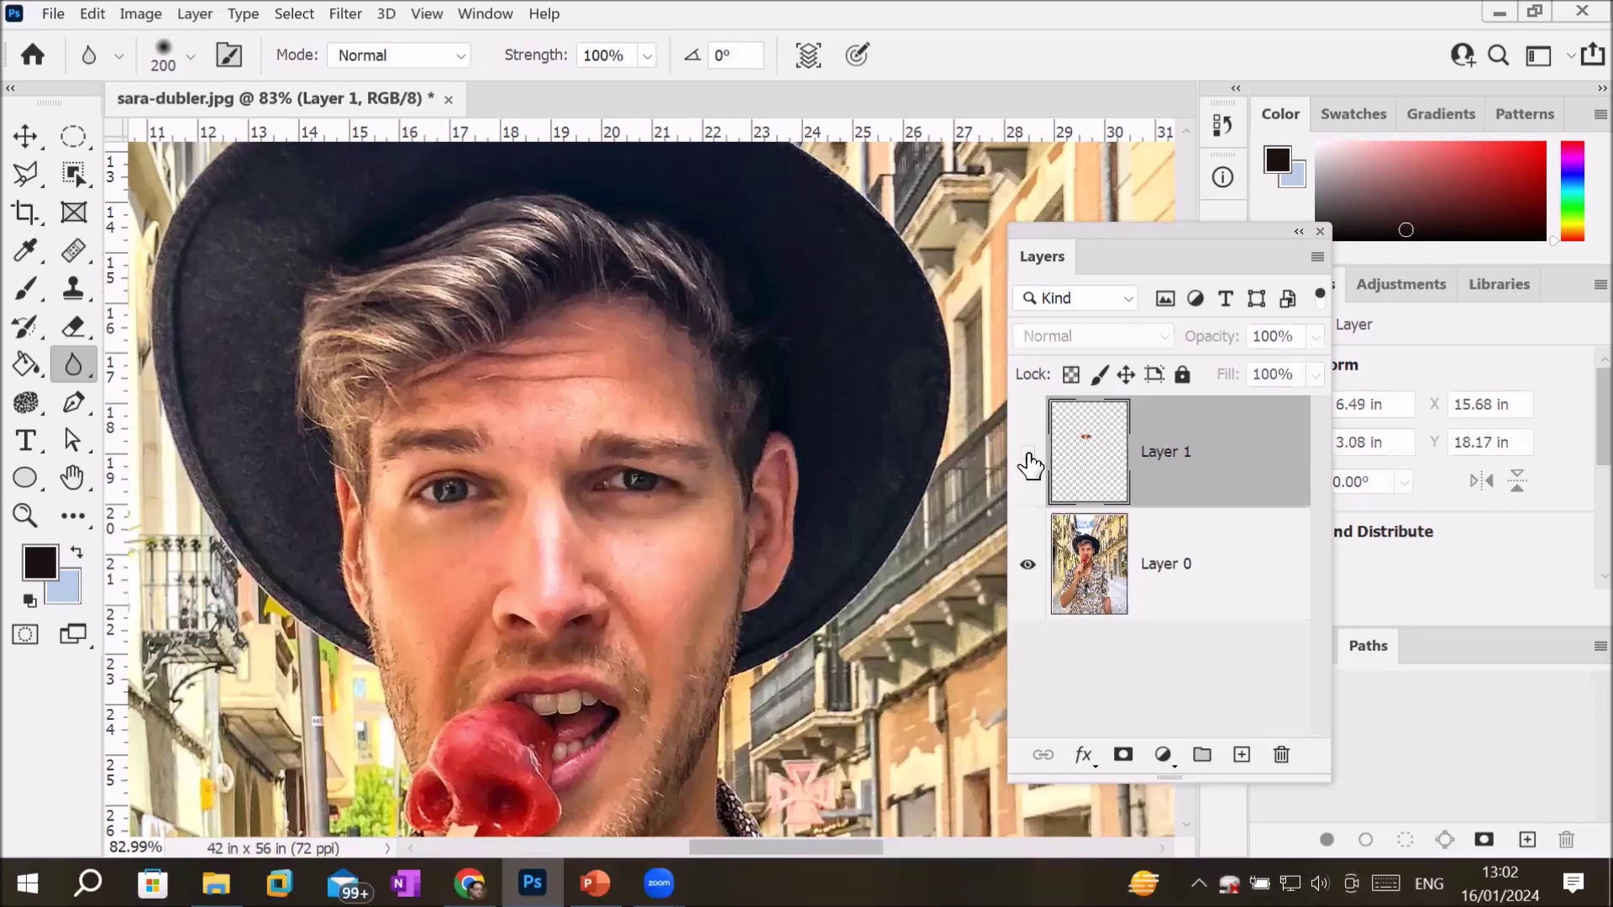
click(1029, 454)
click(1028, 457)
click(1028, 458)
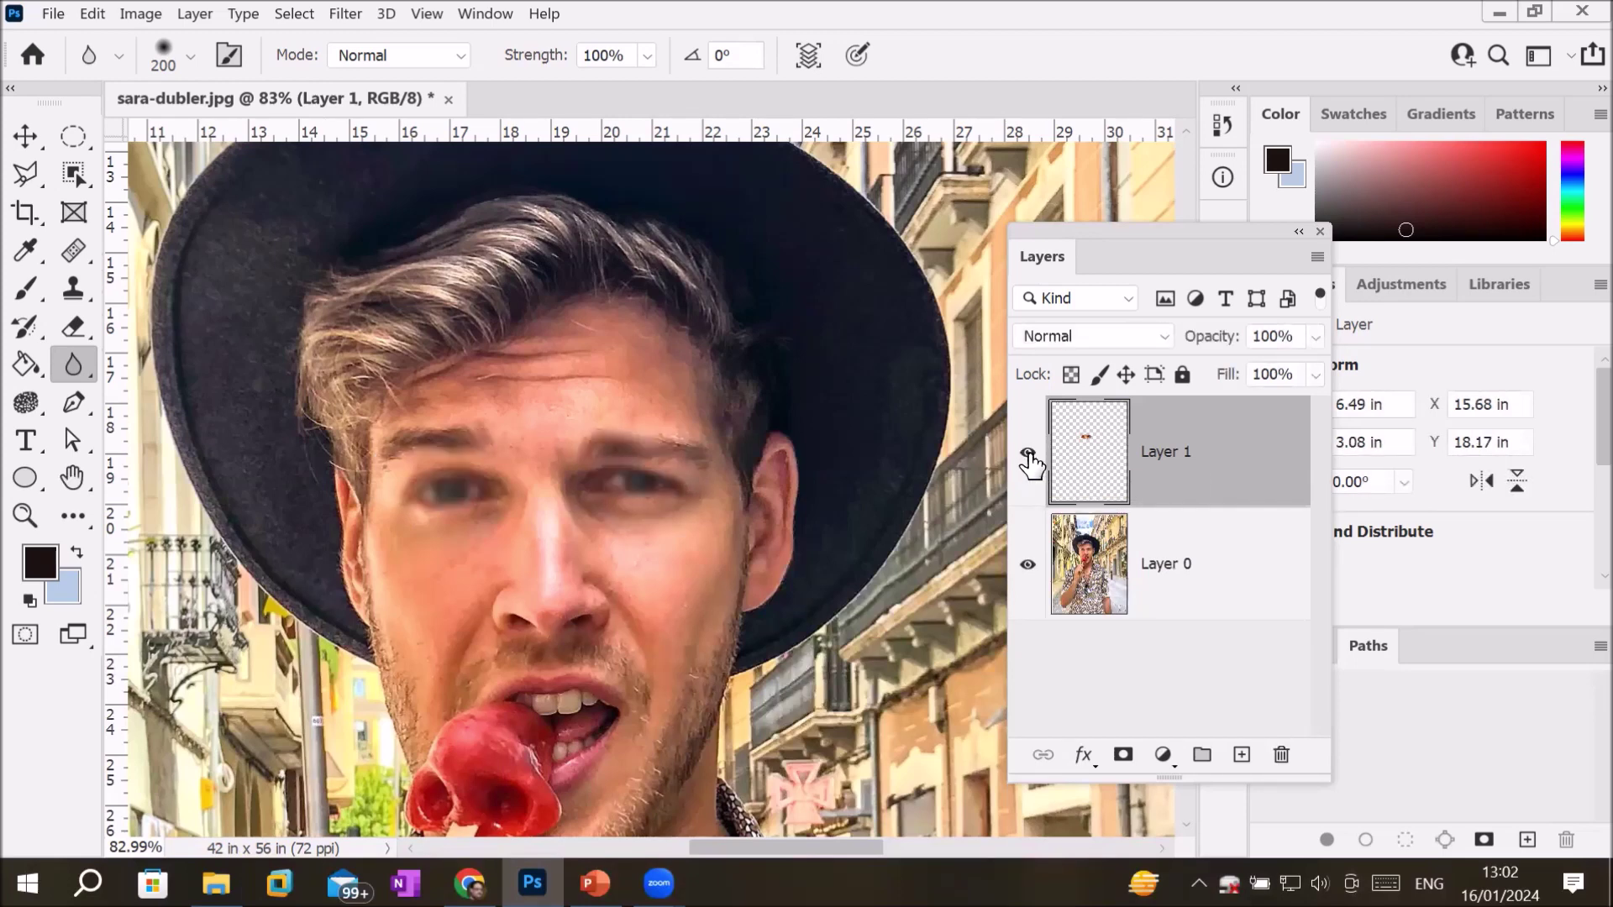
click(1029, 456)
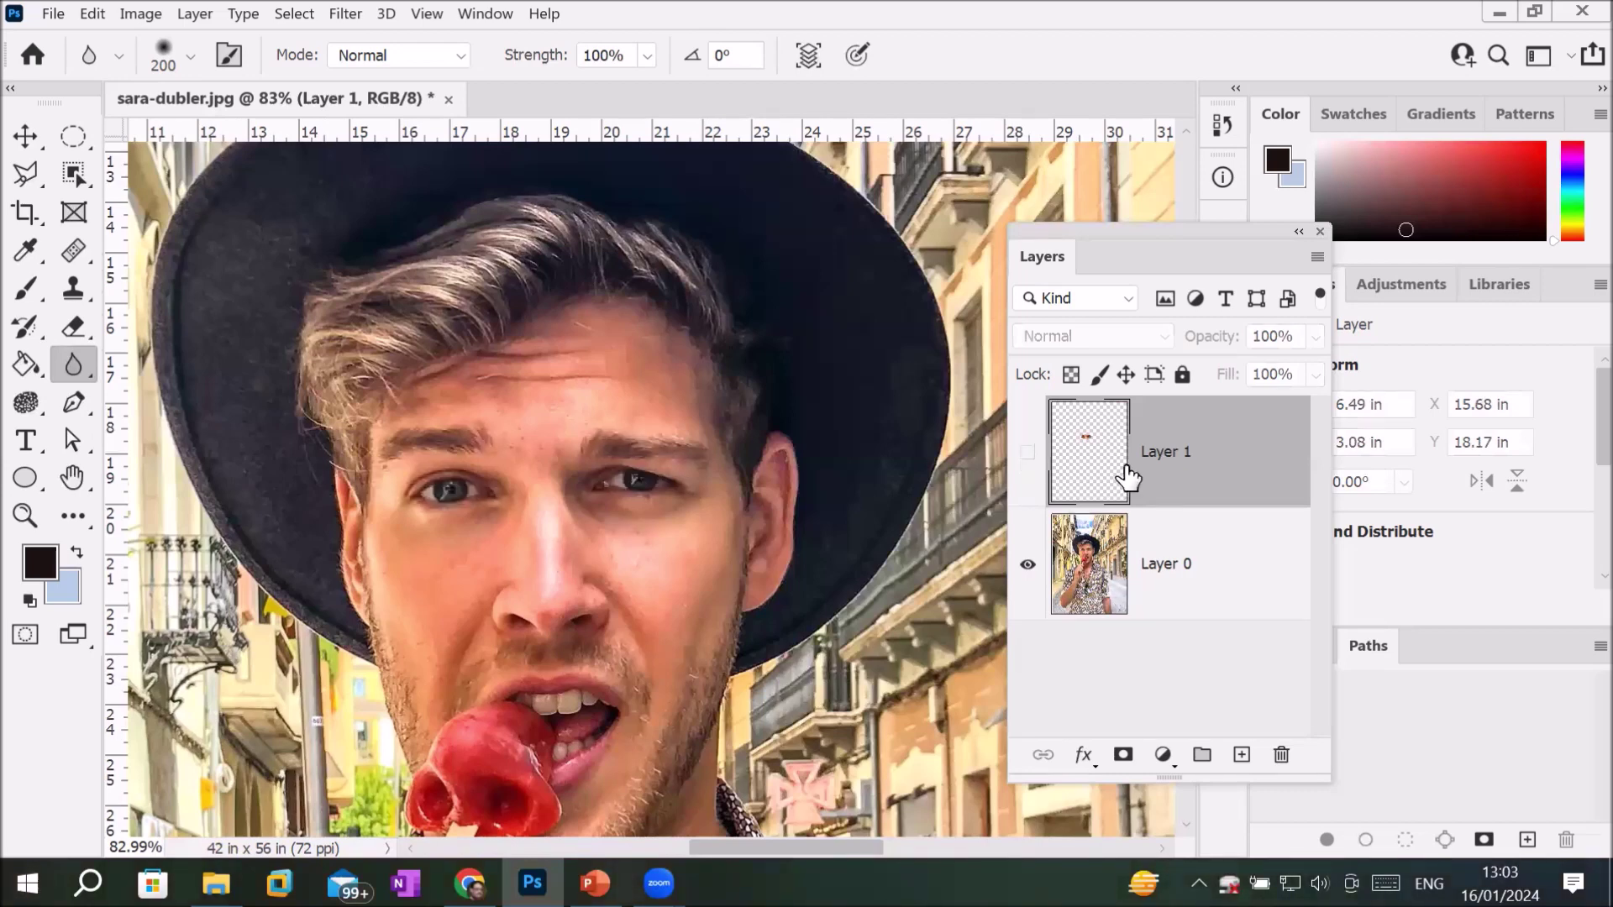
Step: Delete Layer 1 with the blurred eyes and zoom out on the portrait
click(1282, 756)
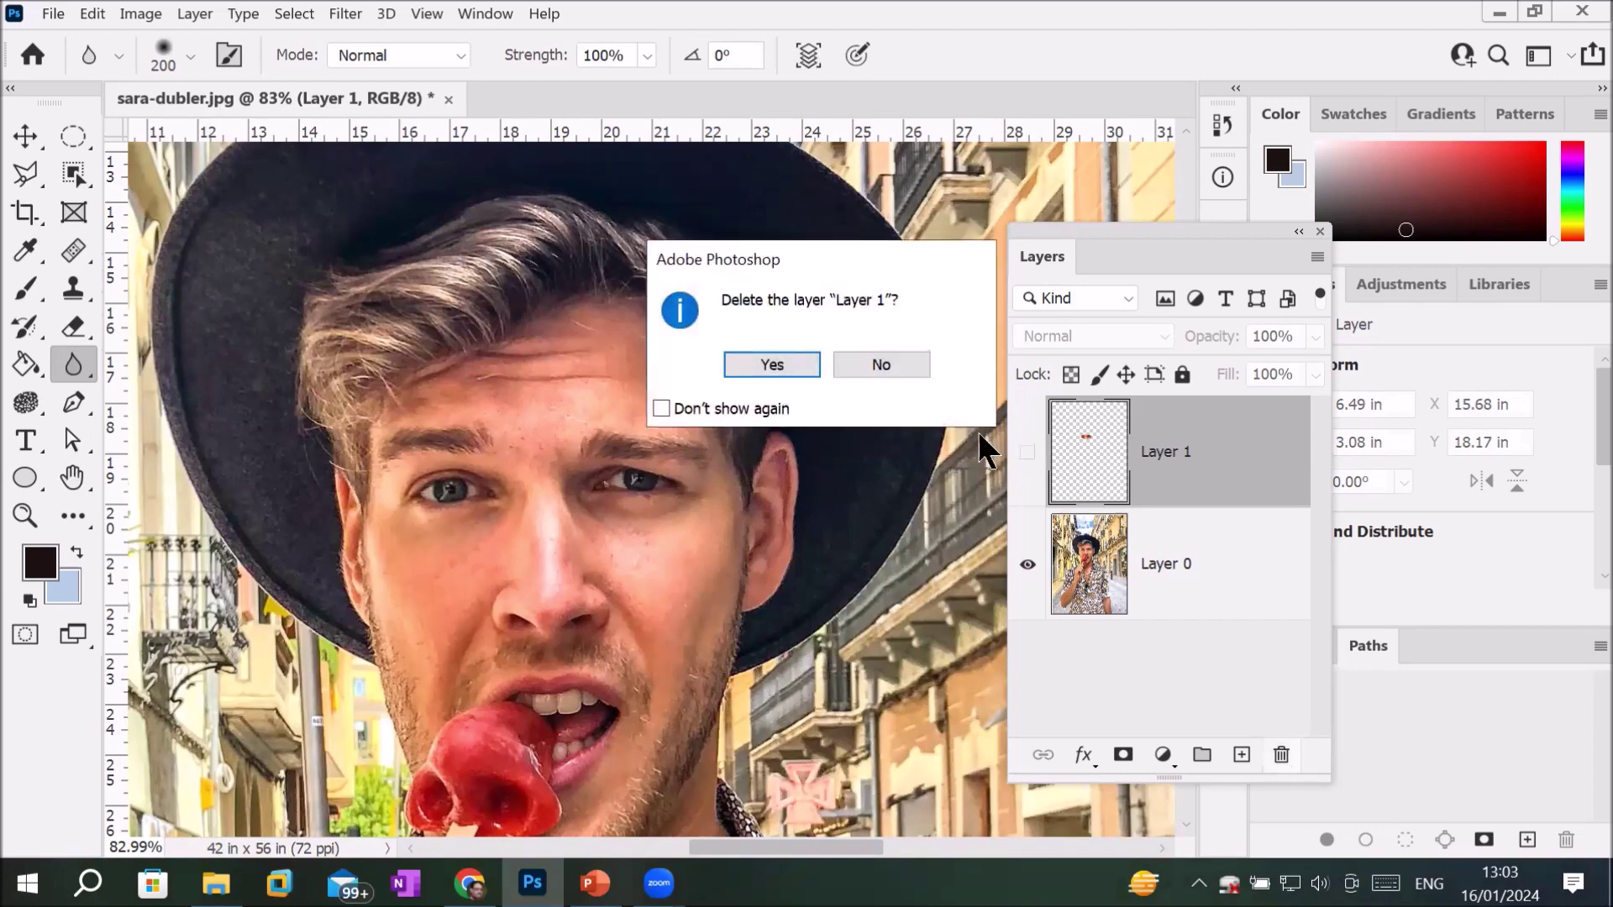
click(771, 365)
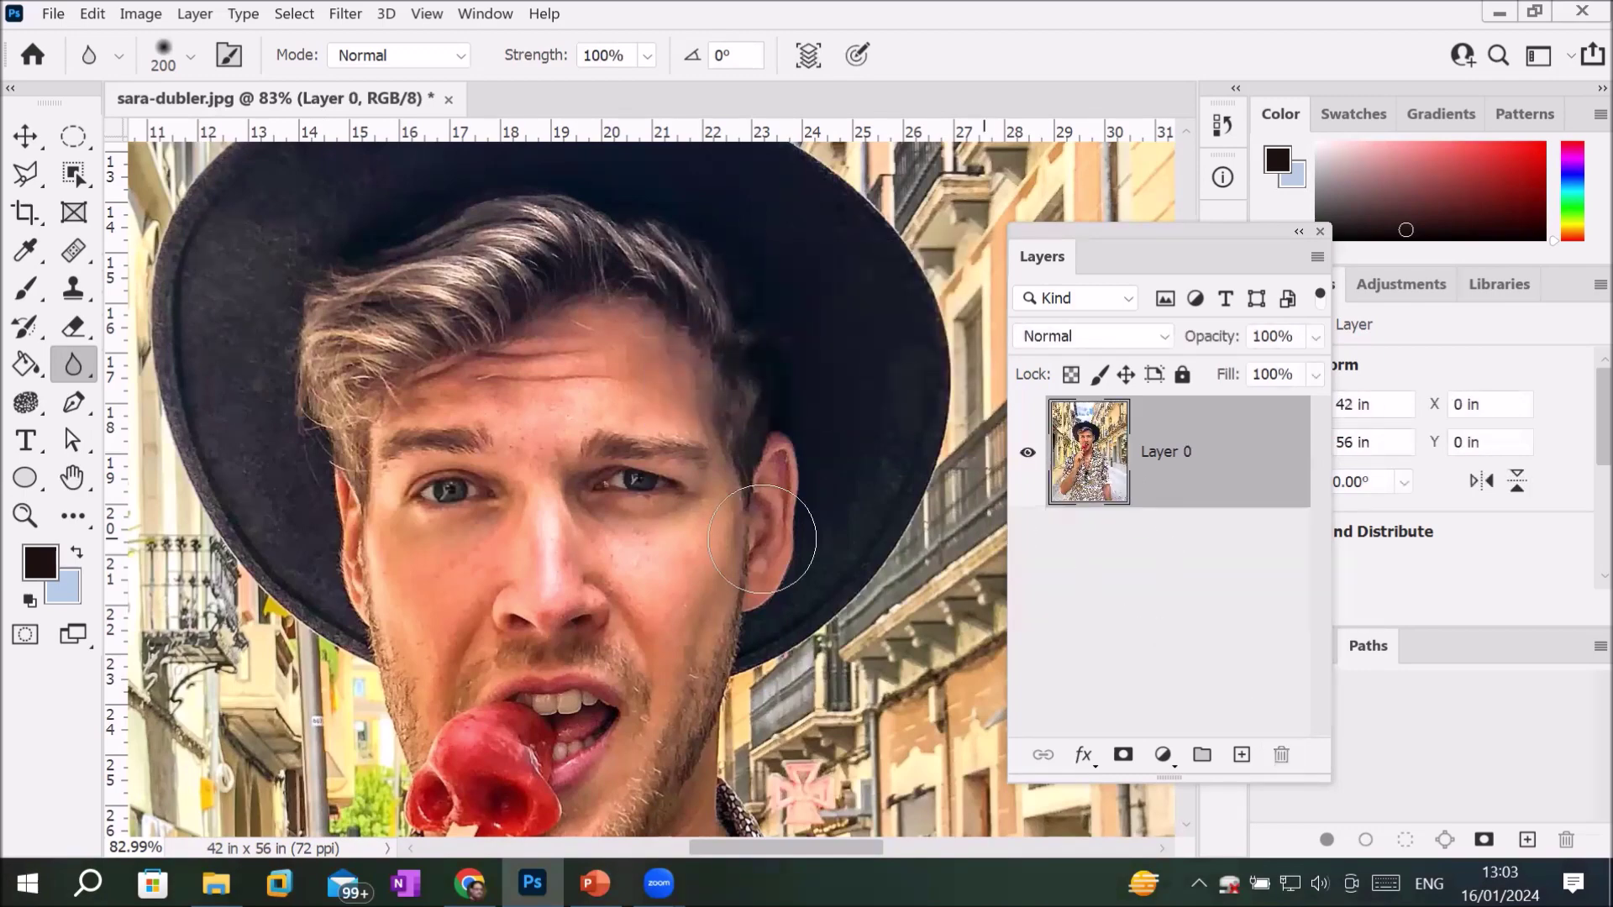
scroll(762, 538, down, 1)
scroll(768, 533, down, 2)
scroll(777, 529, down, 2)
scroll(781, 527, down, 1)
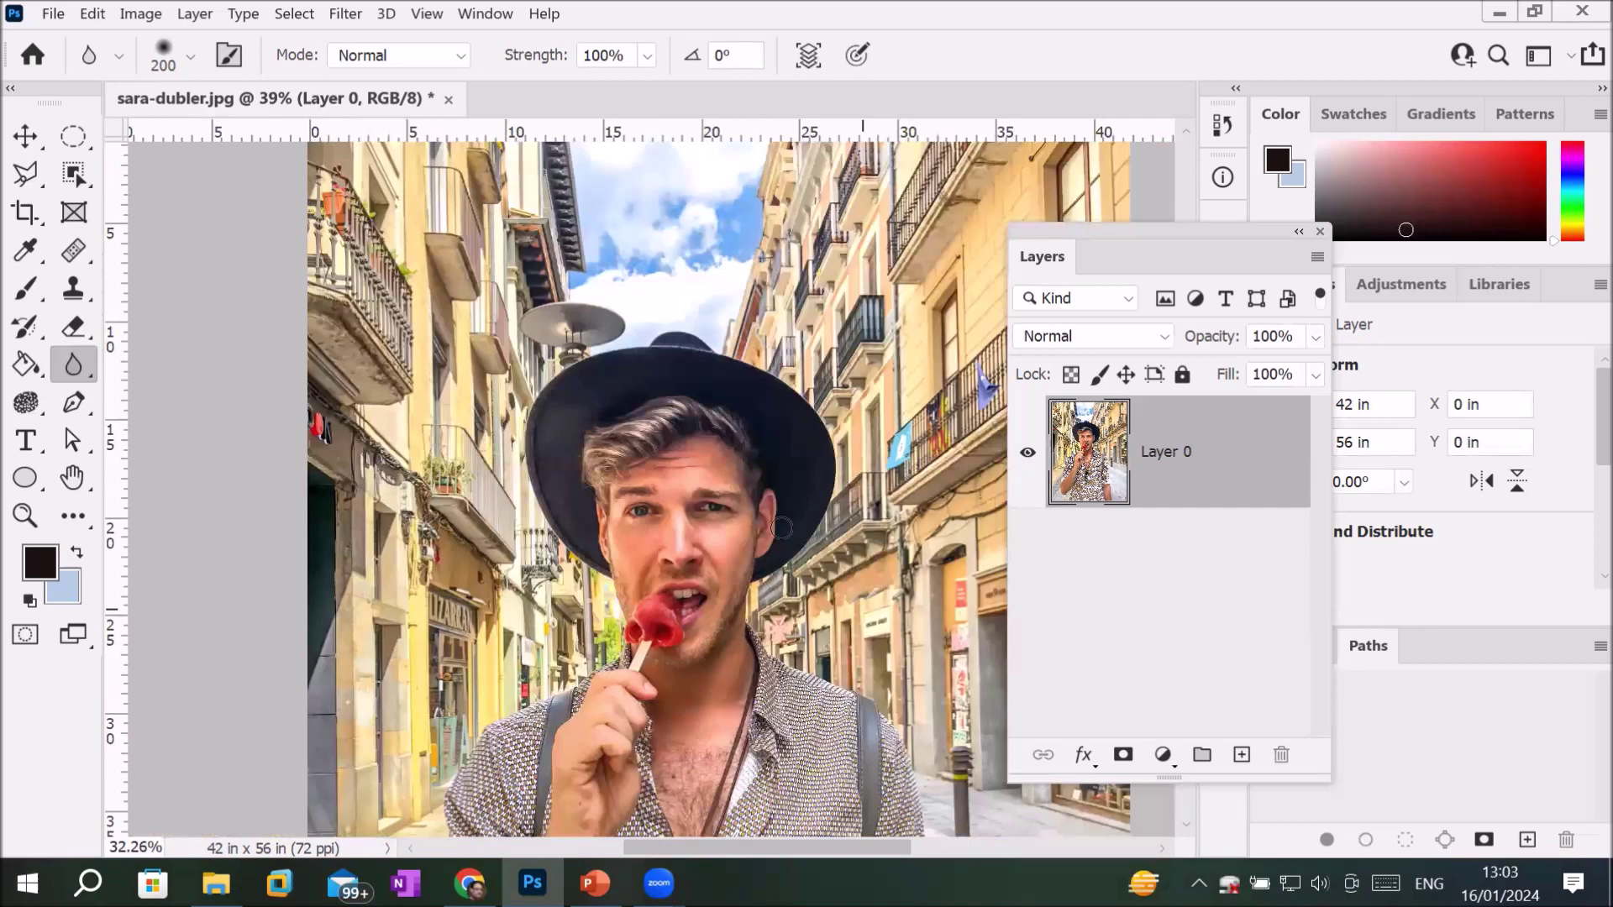
Step: Reselect the Blur Tool and browse the Filter > Blur list, Average through Surface Blur
scroll(784, 530, down, 2)
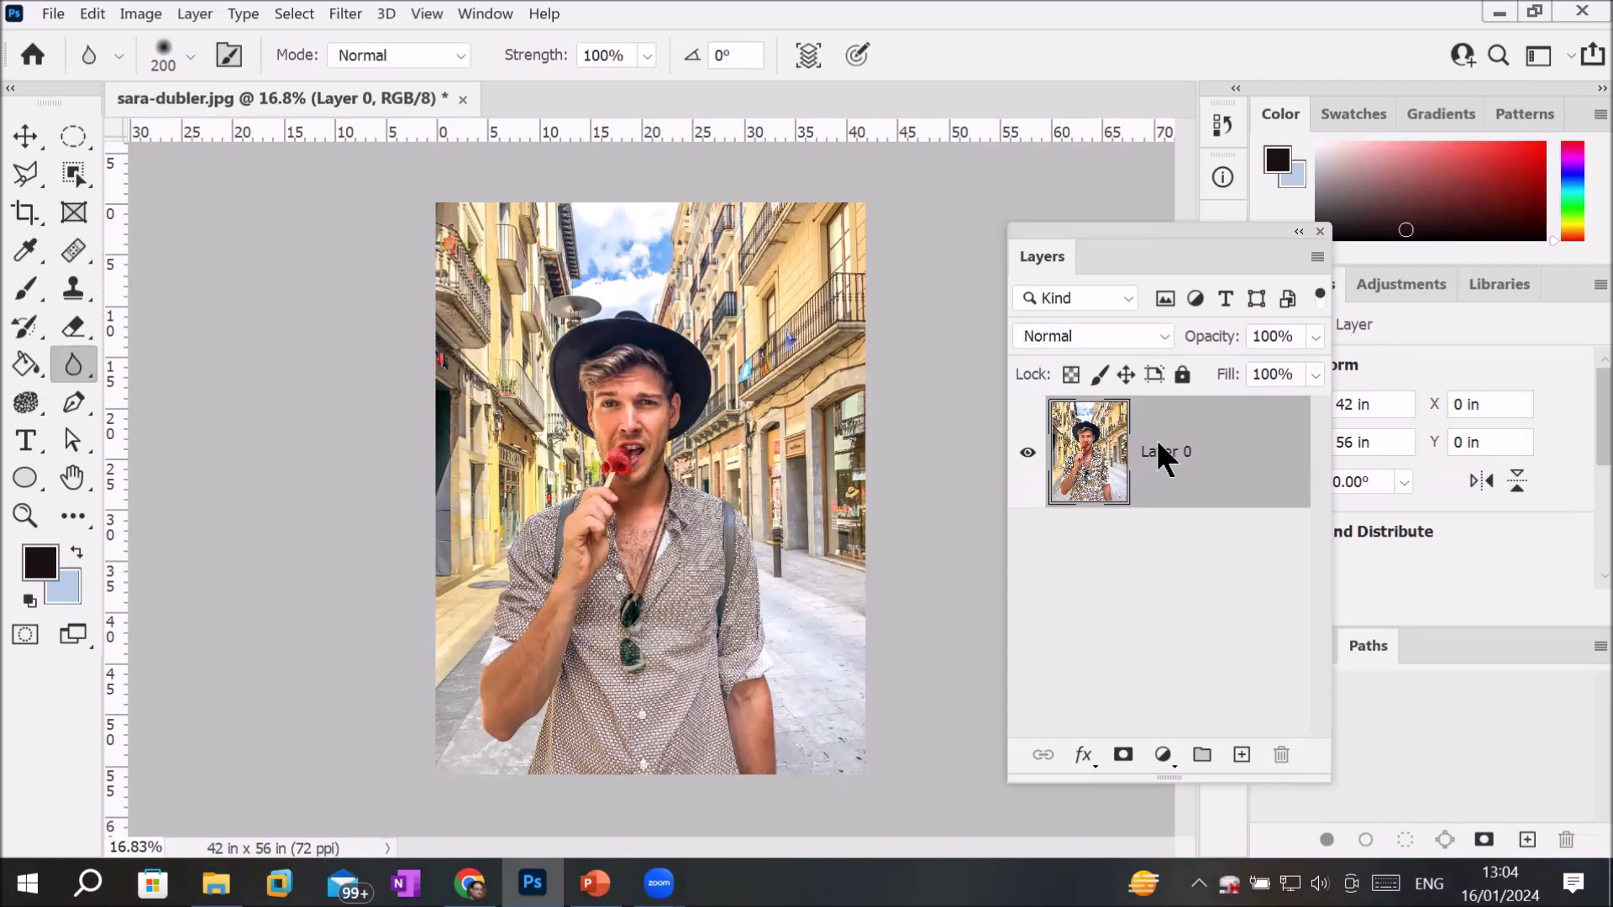
right_click(83, 350)
click(190, 362)
click(344, 14)
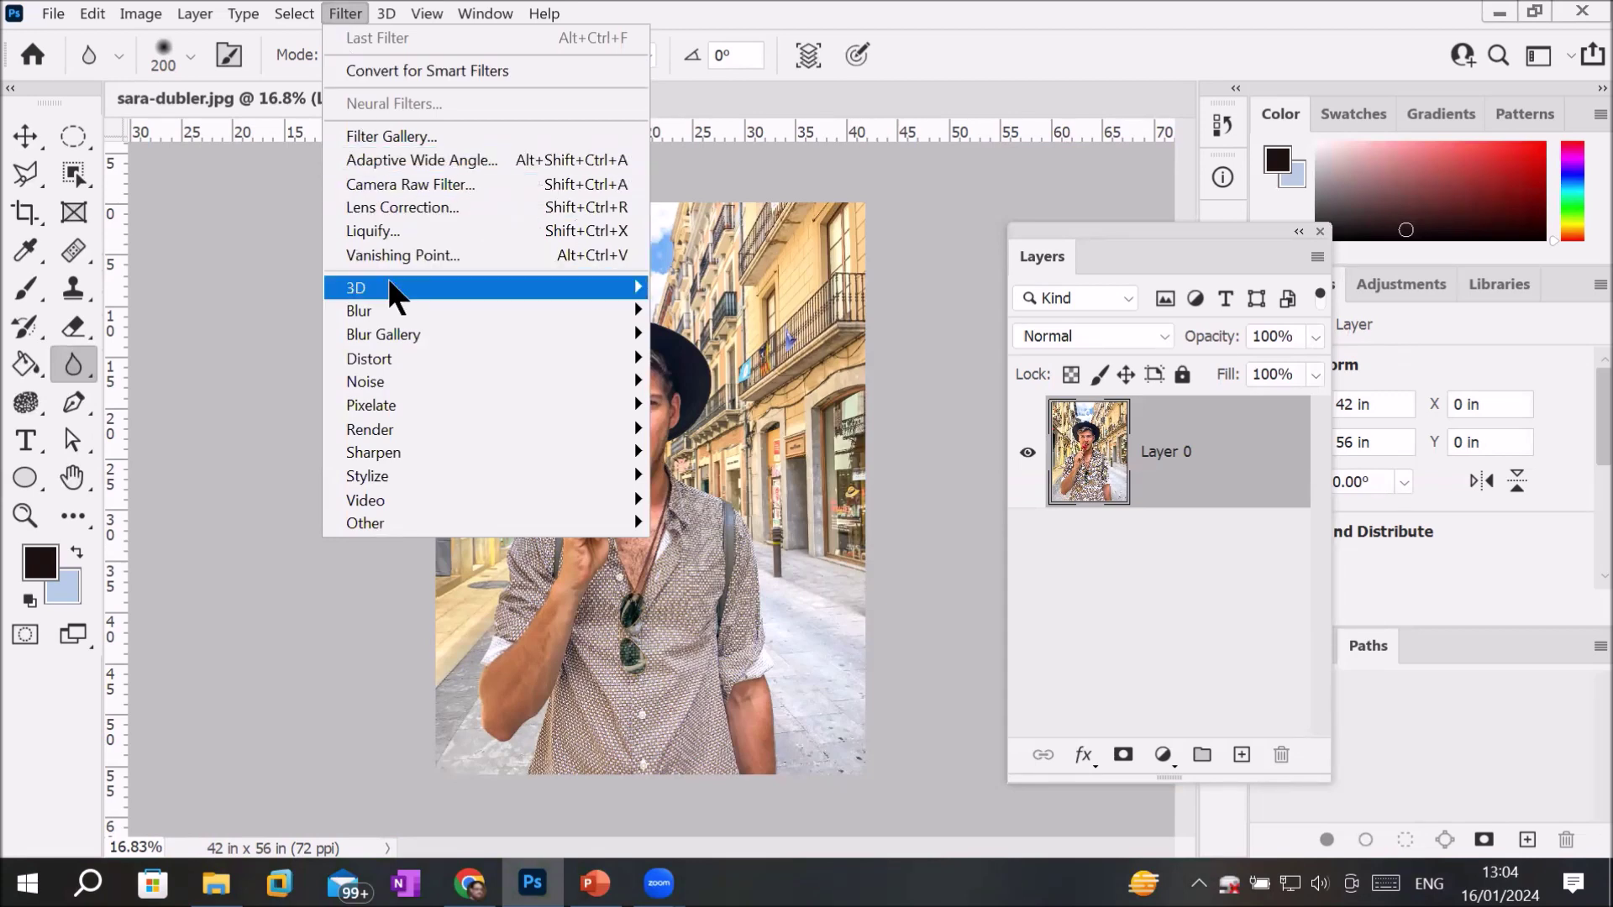
mouse_move(359, 310)
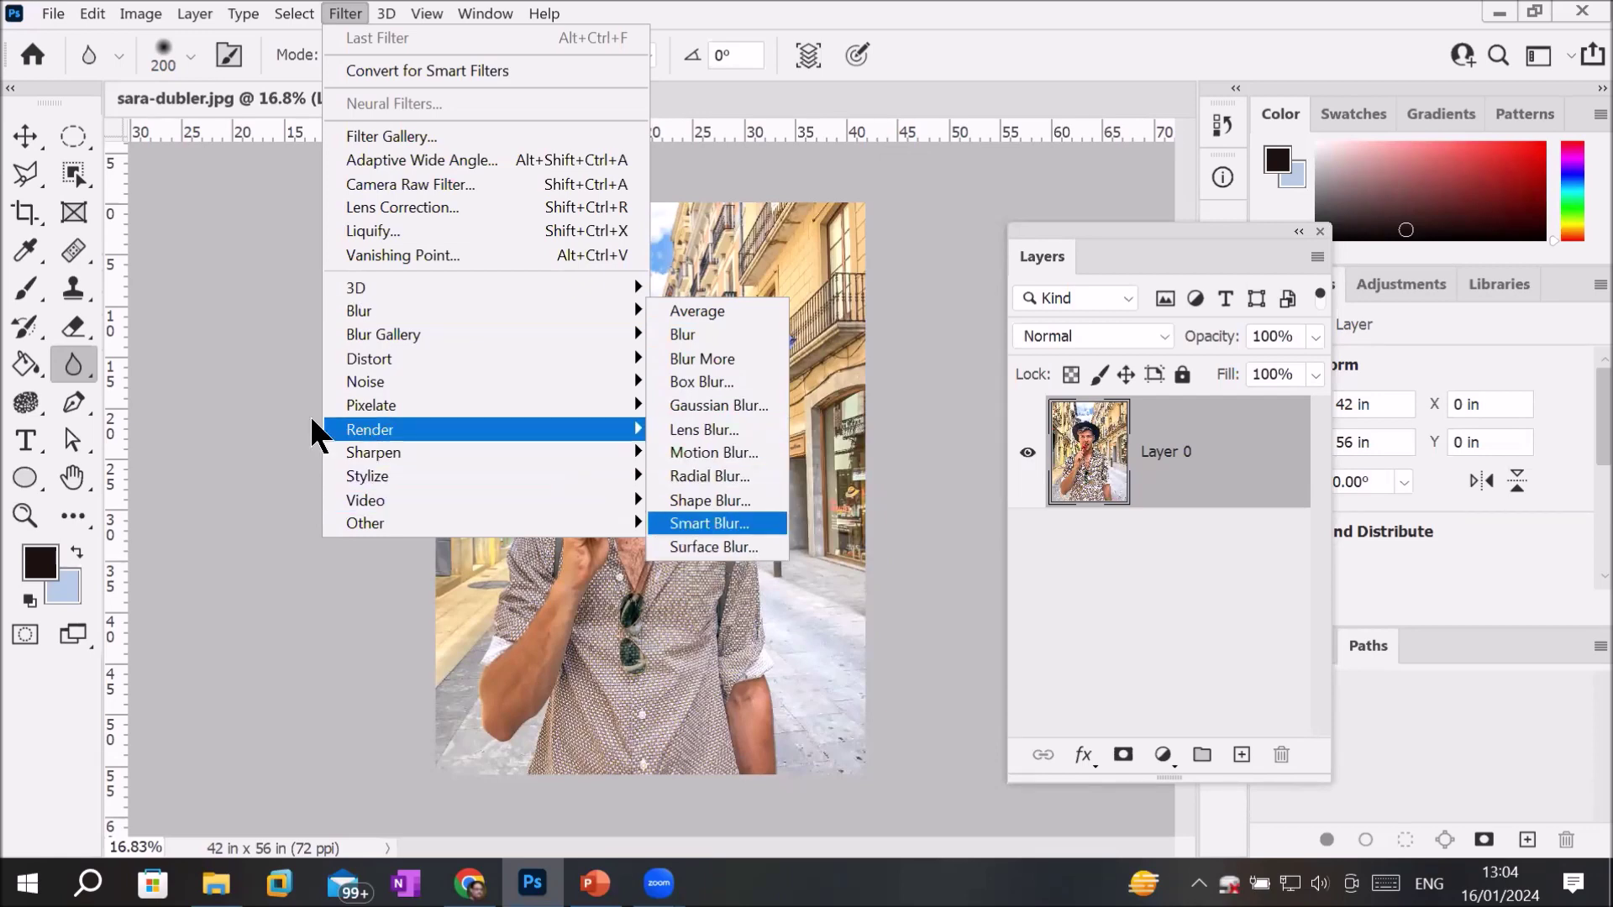
Step: Reselect the Blur Tool, then reopen and dismiss the Filter list without applying anything
click(62, 354)
right_click(62, 355)
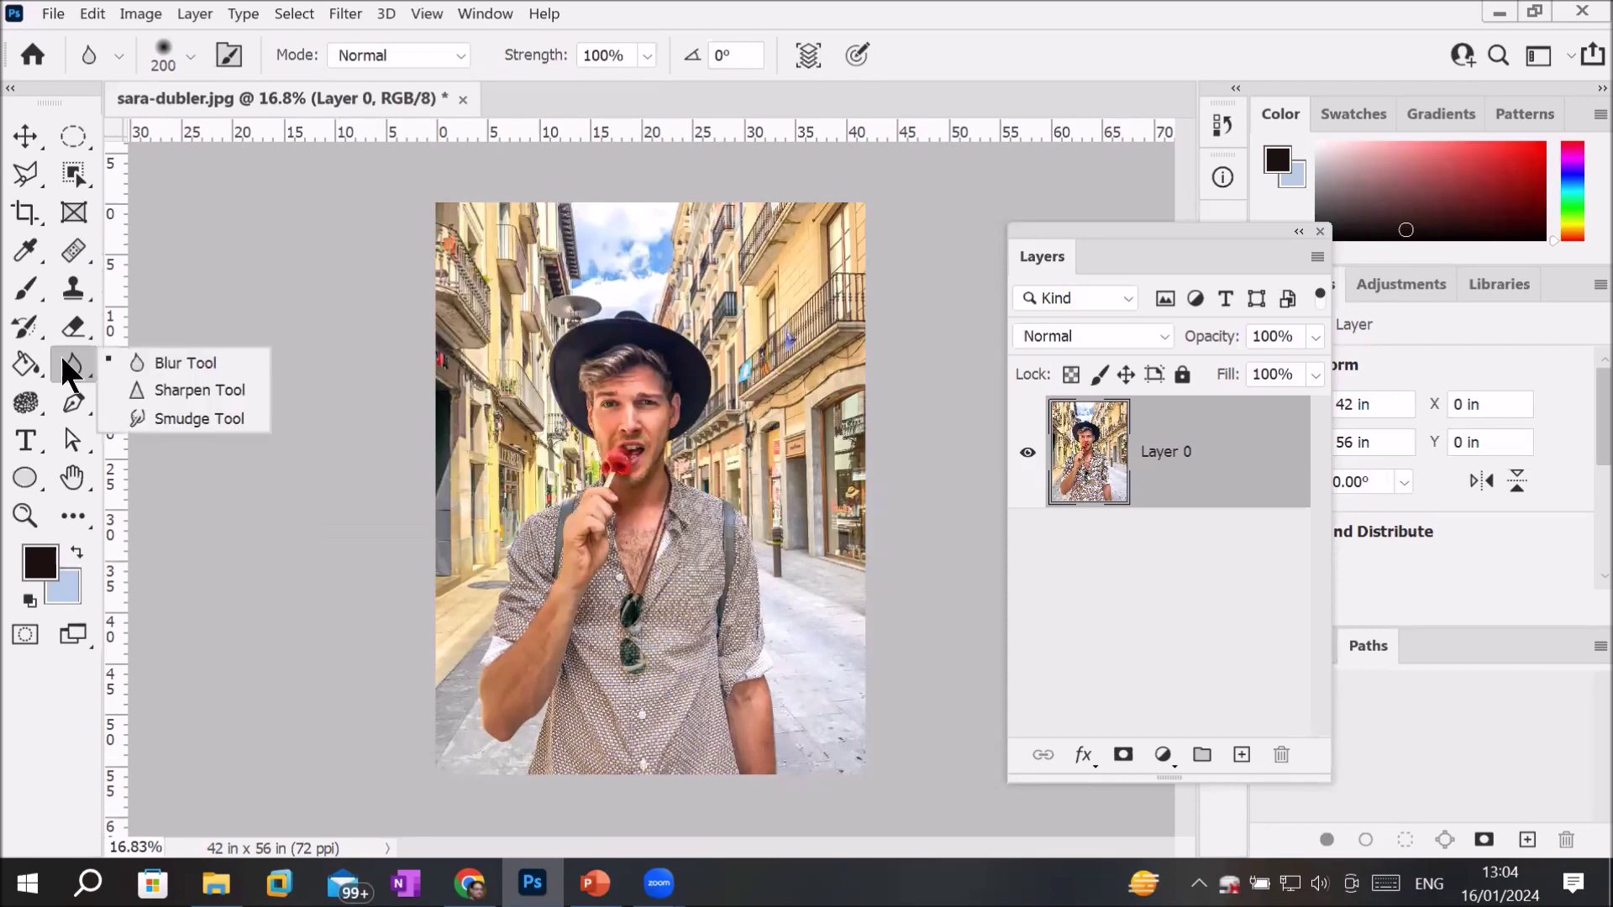
click(183, 365)
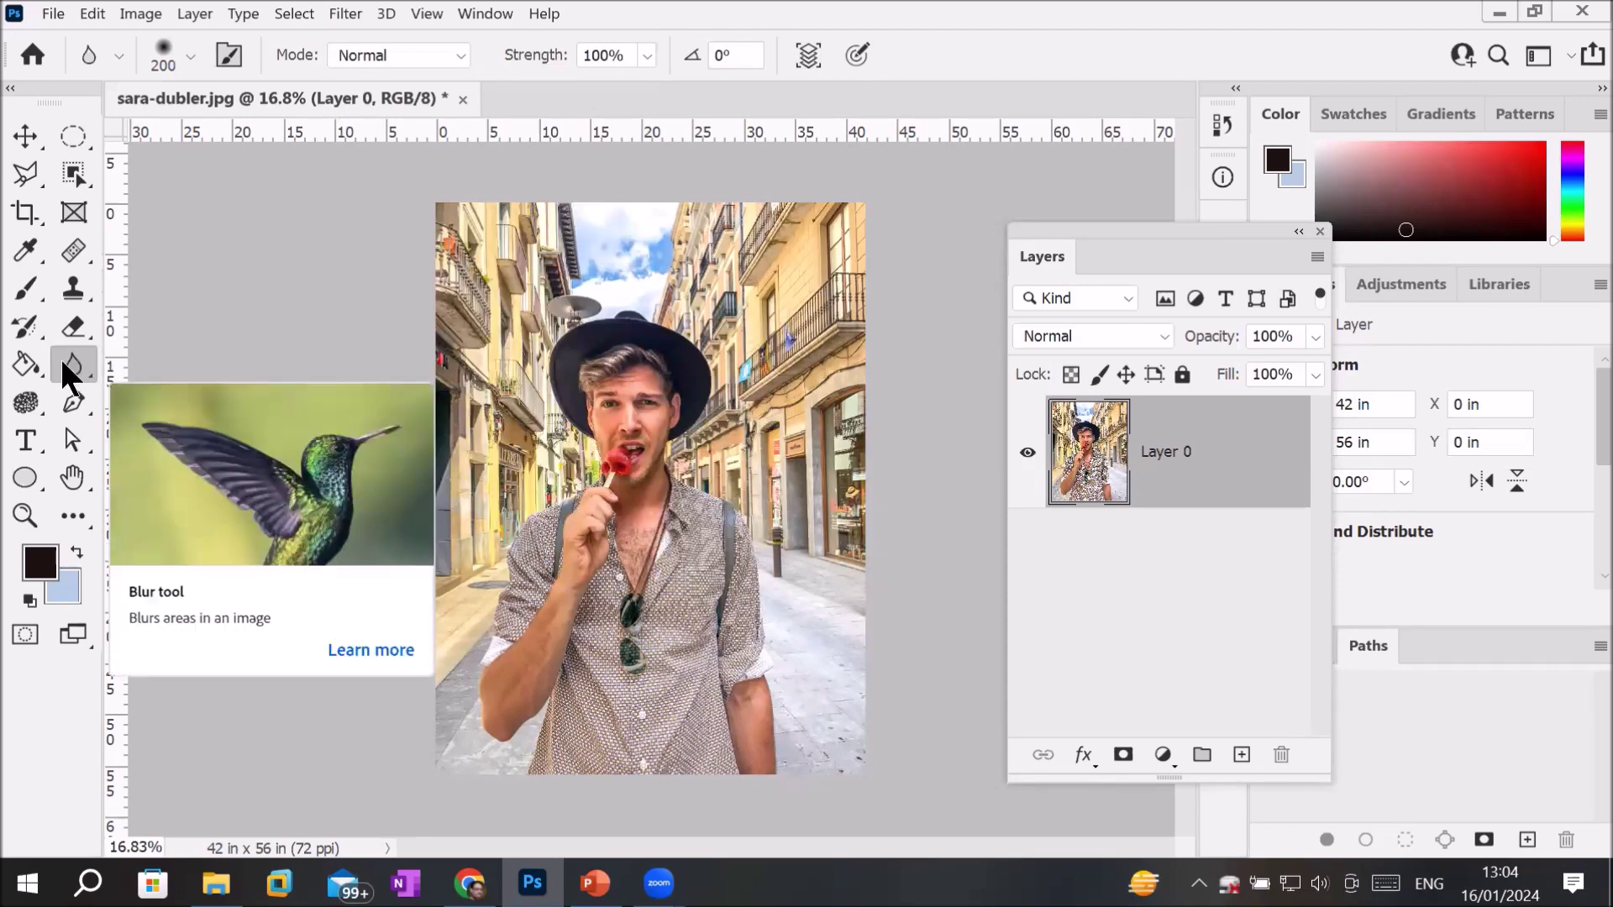
click(346, 13)
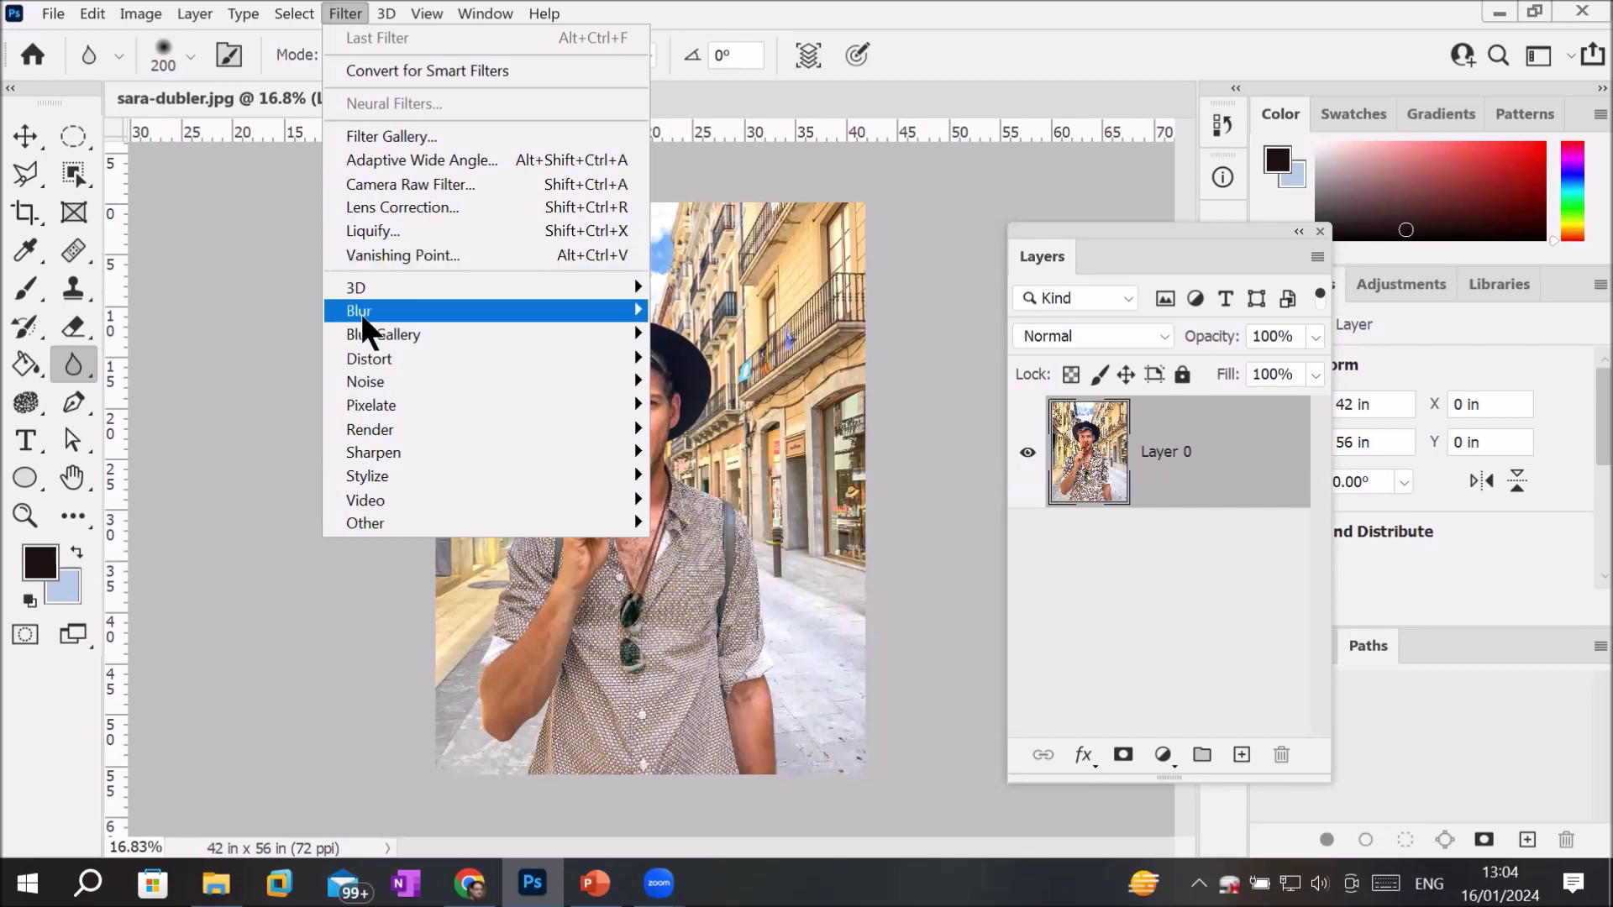
mouse_move(359, 311)
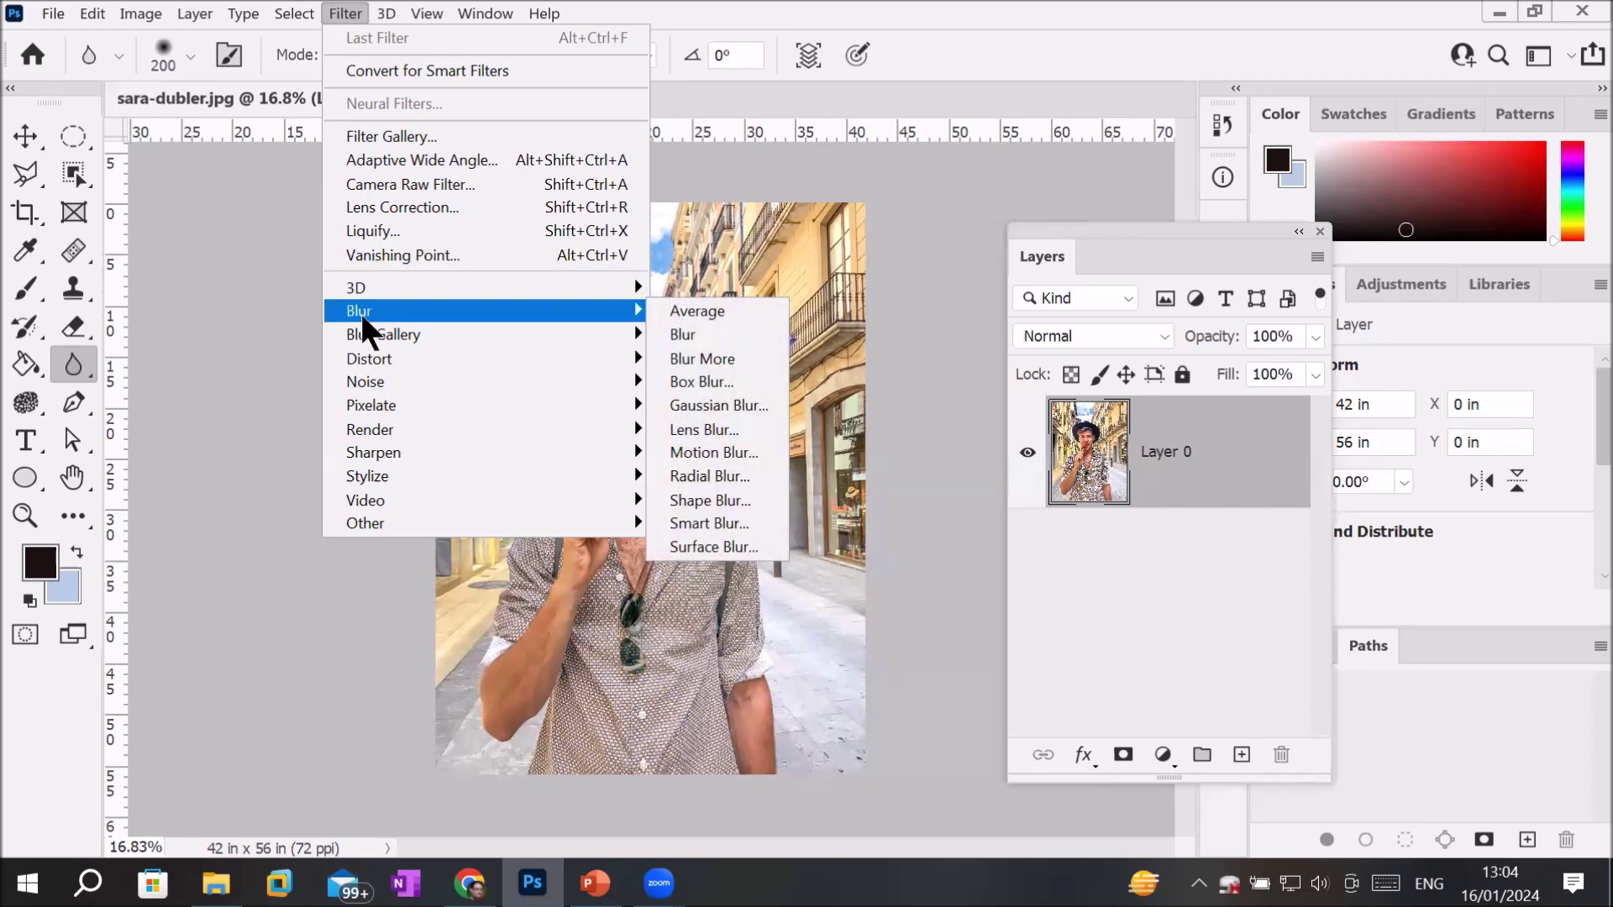
click(72, 361)
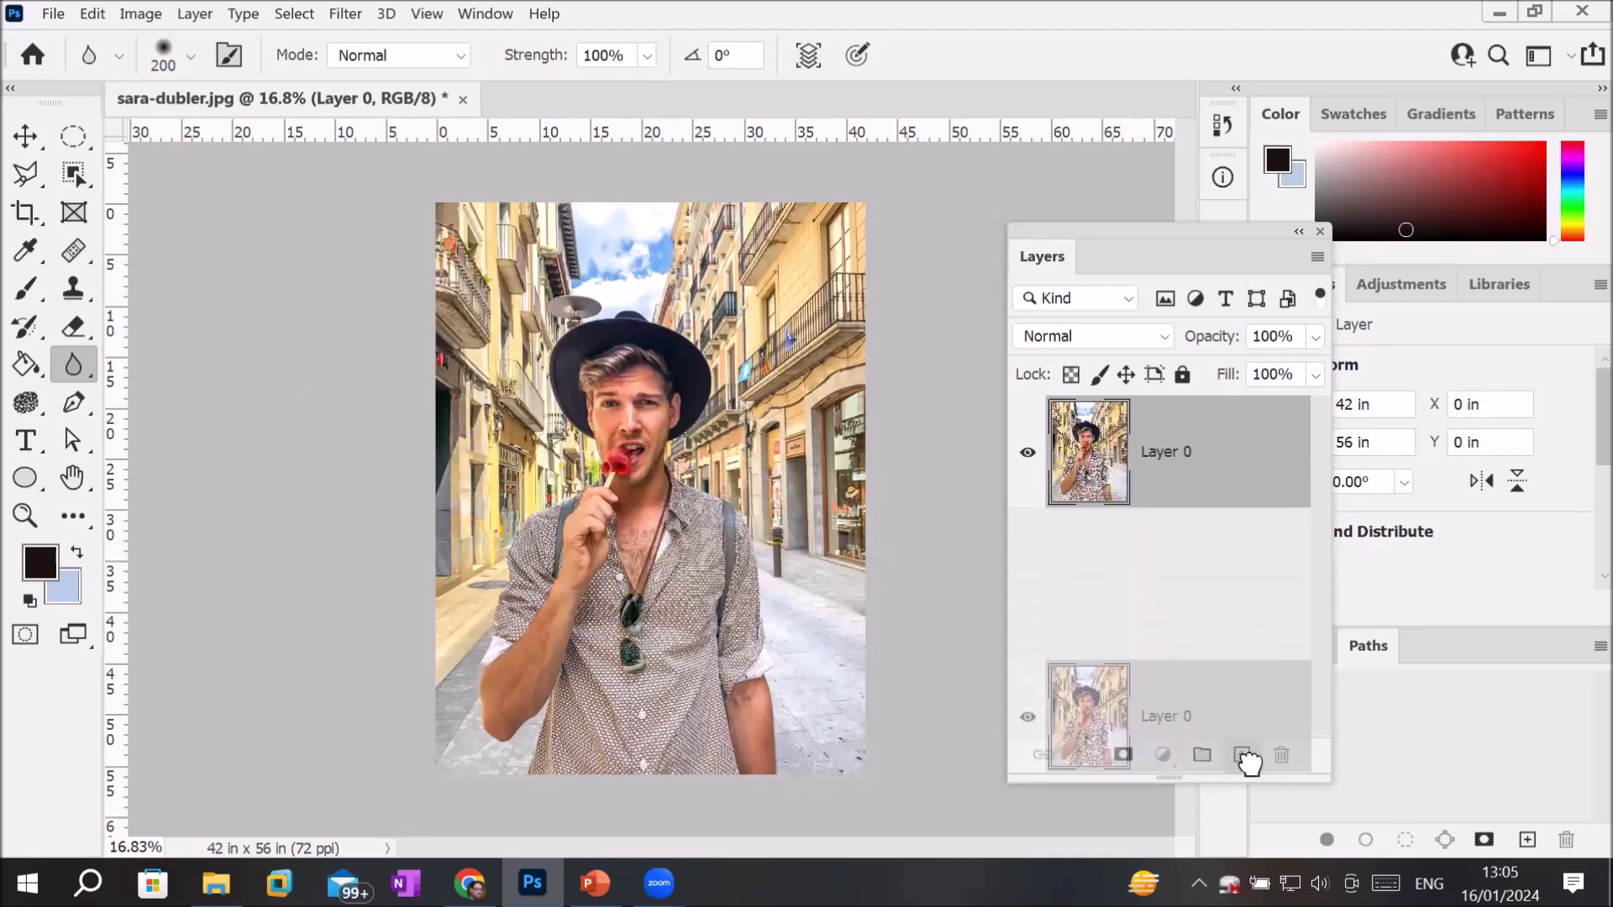
Step: Duplicate Layer 0 as 'Layer 0 copy' and choose the Object Selection tool
drag(1096, 480, 1241, 754)
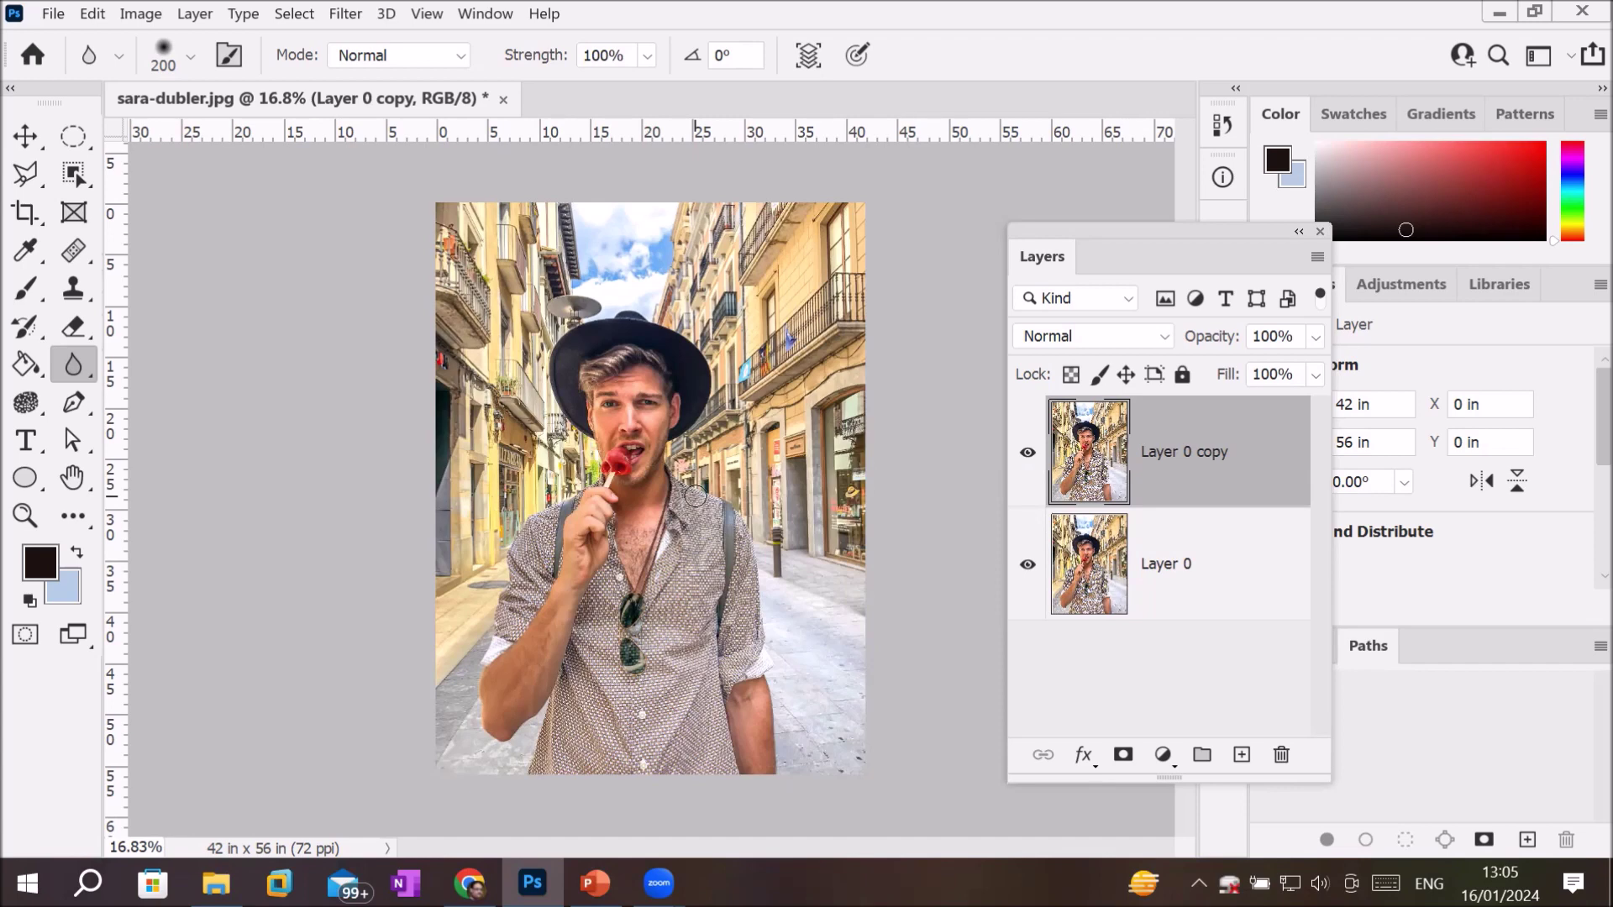
click(73, 173)
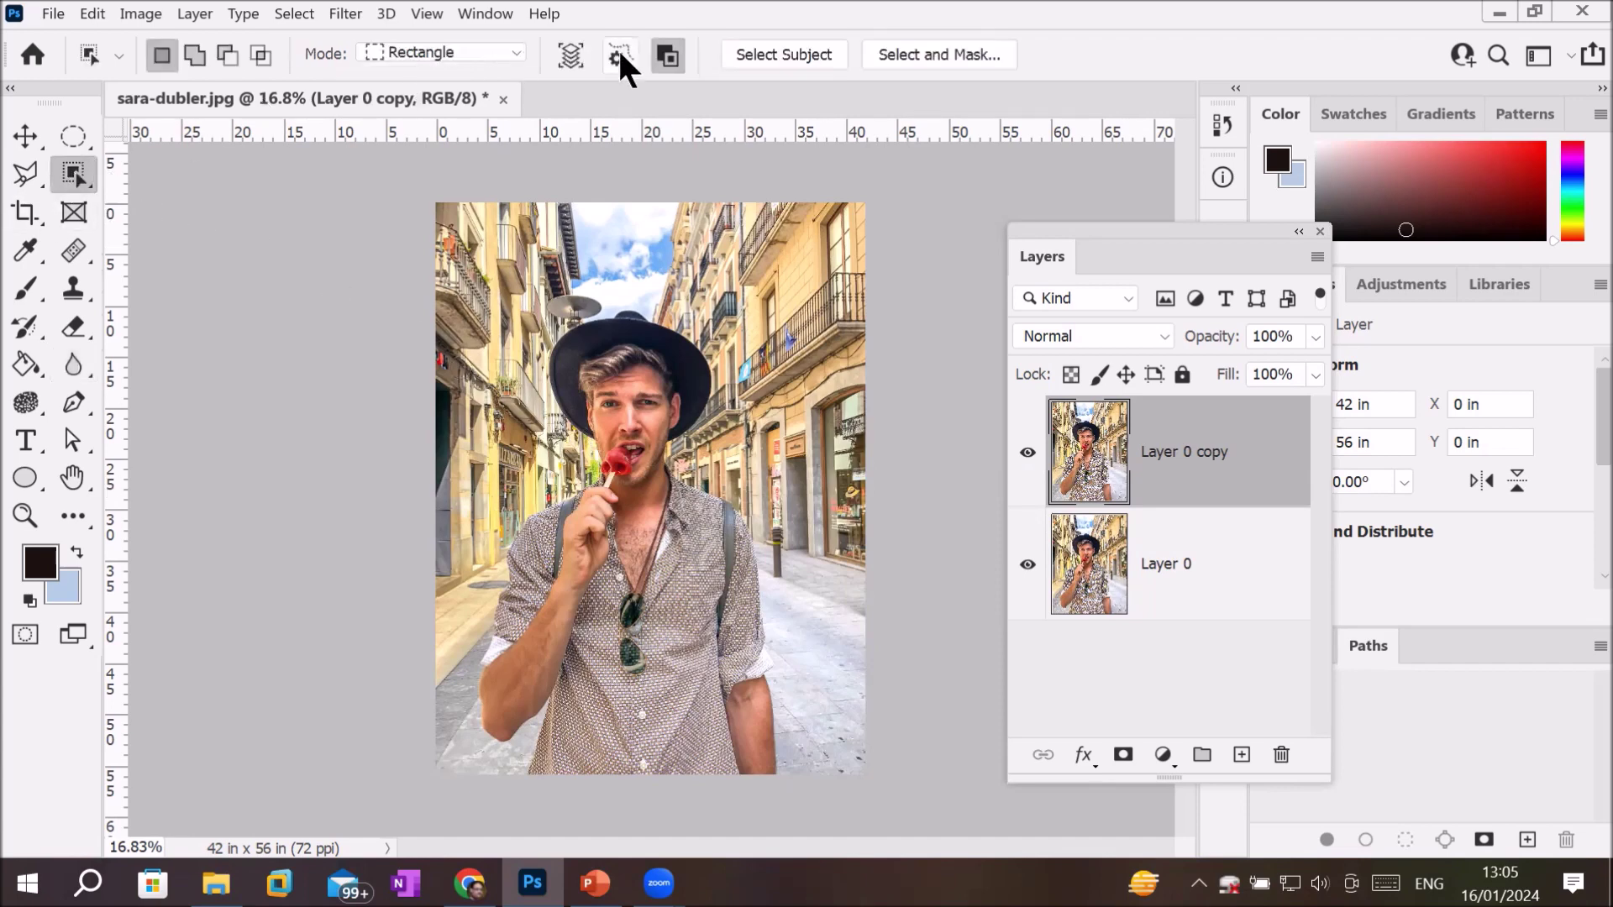
Step: Use Select Subject to outline the man, zoom in, and bring up the selection's context menu
click(808, 54)
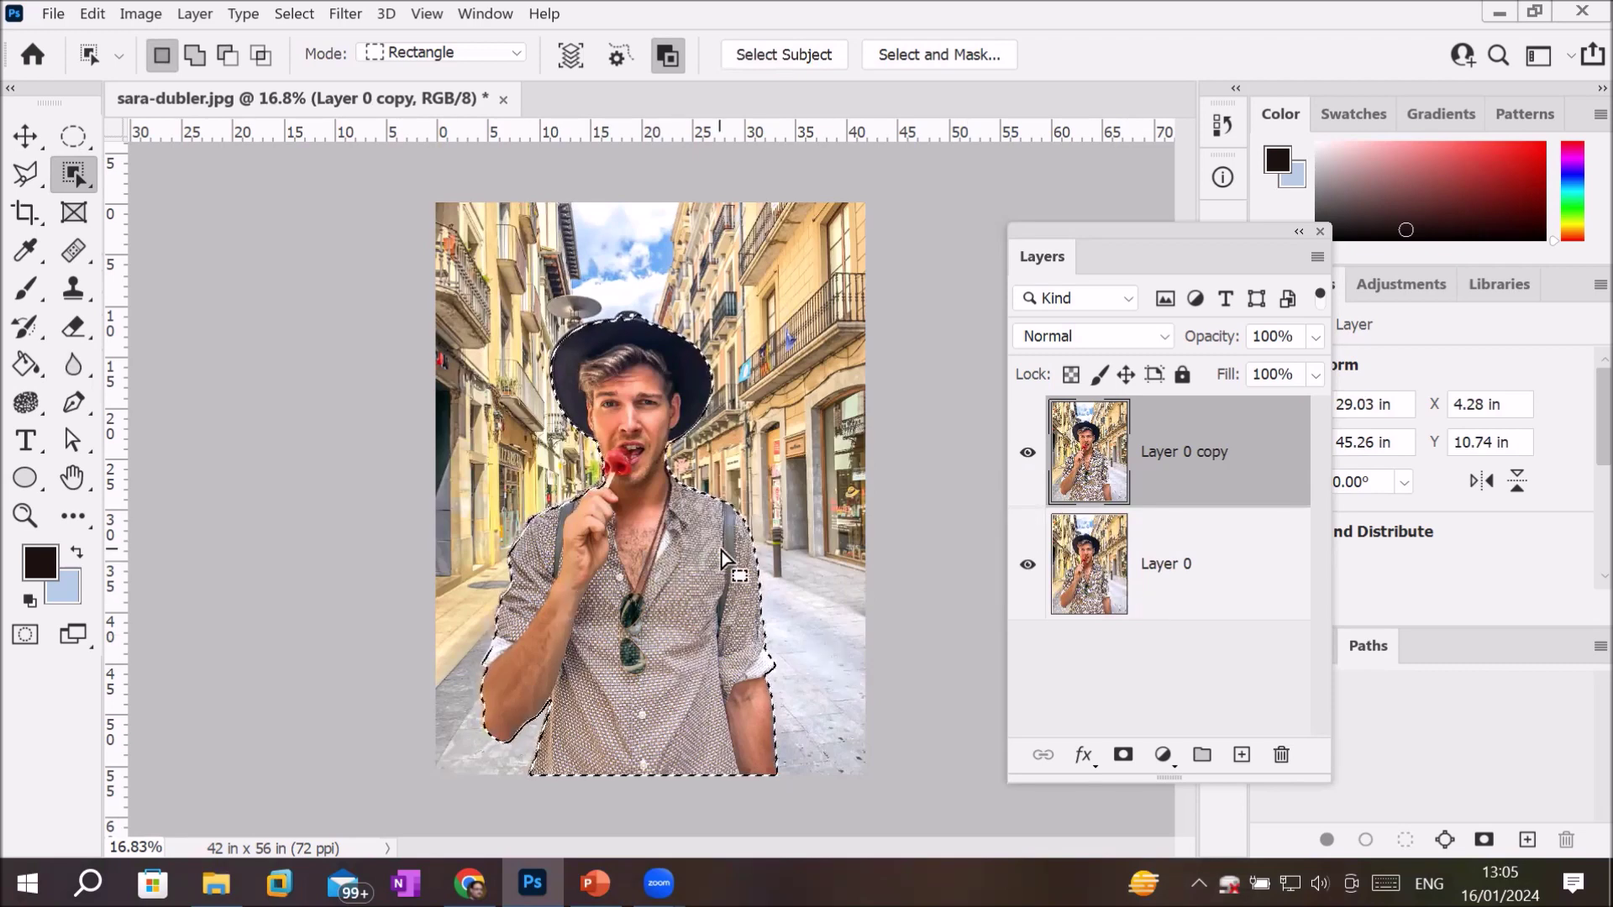
scroll(721, 559, up, 2)
scroll(725, 559, up, 2)
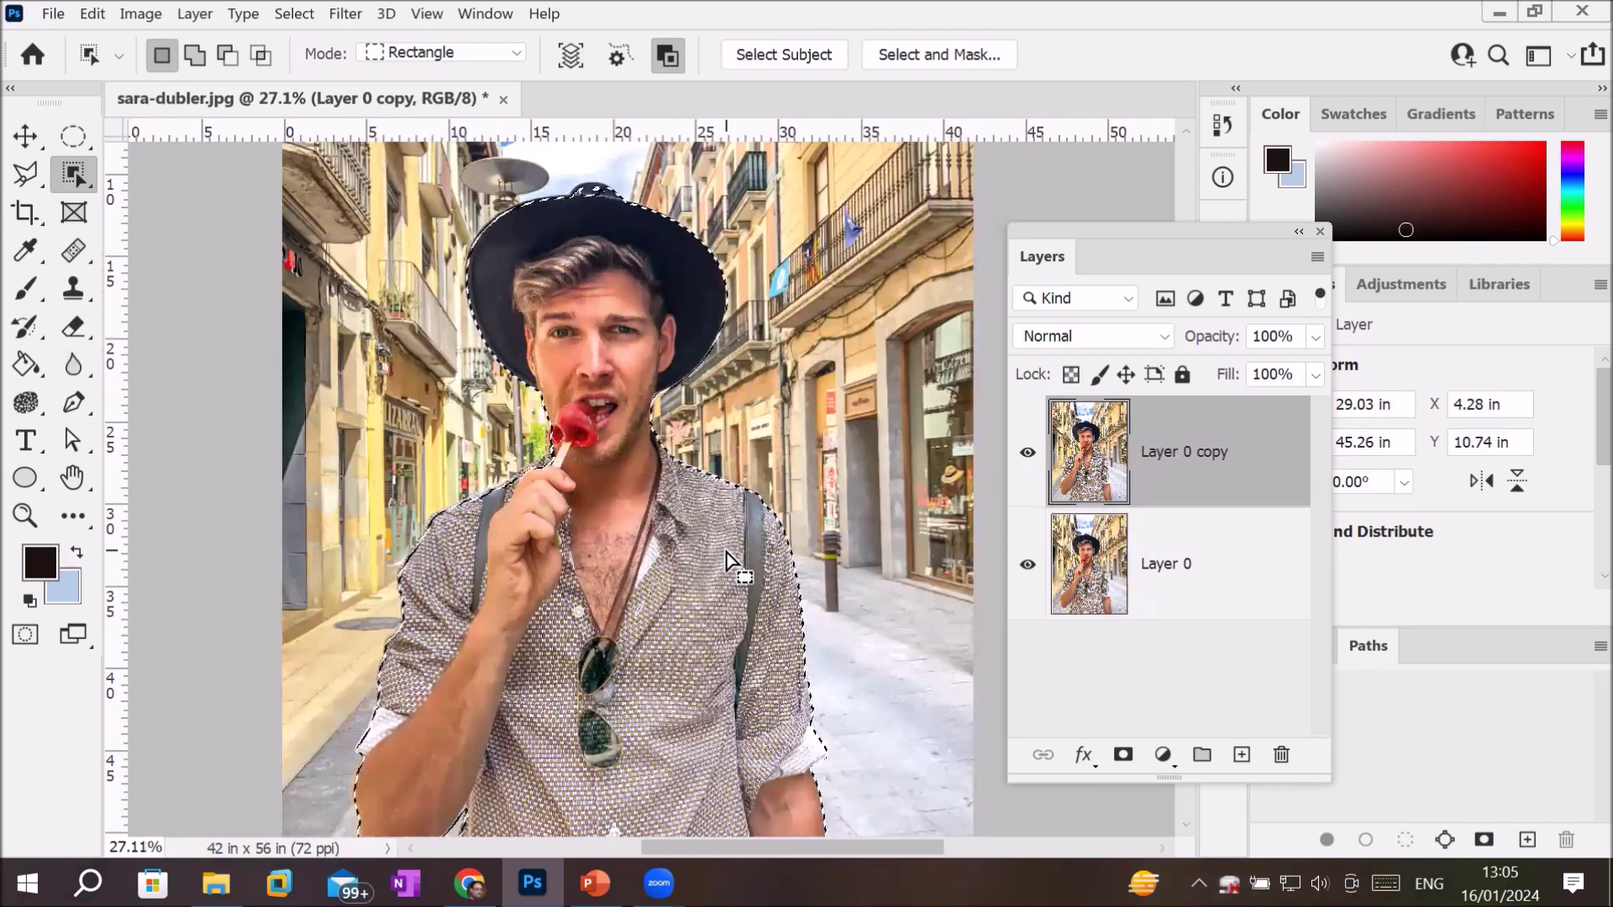
right_click(550, 255)
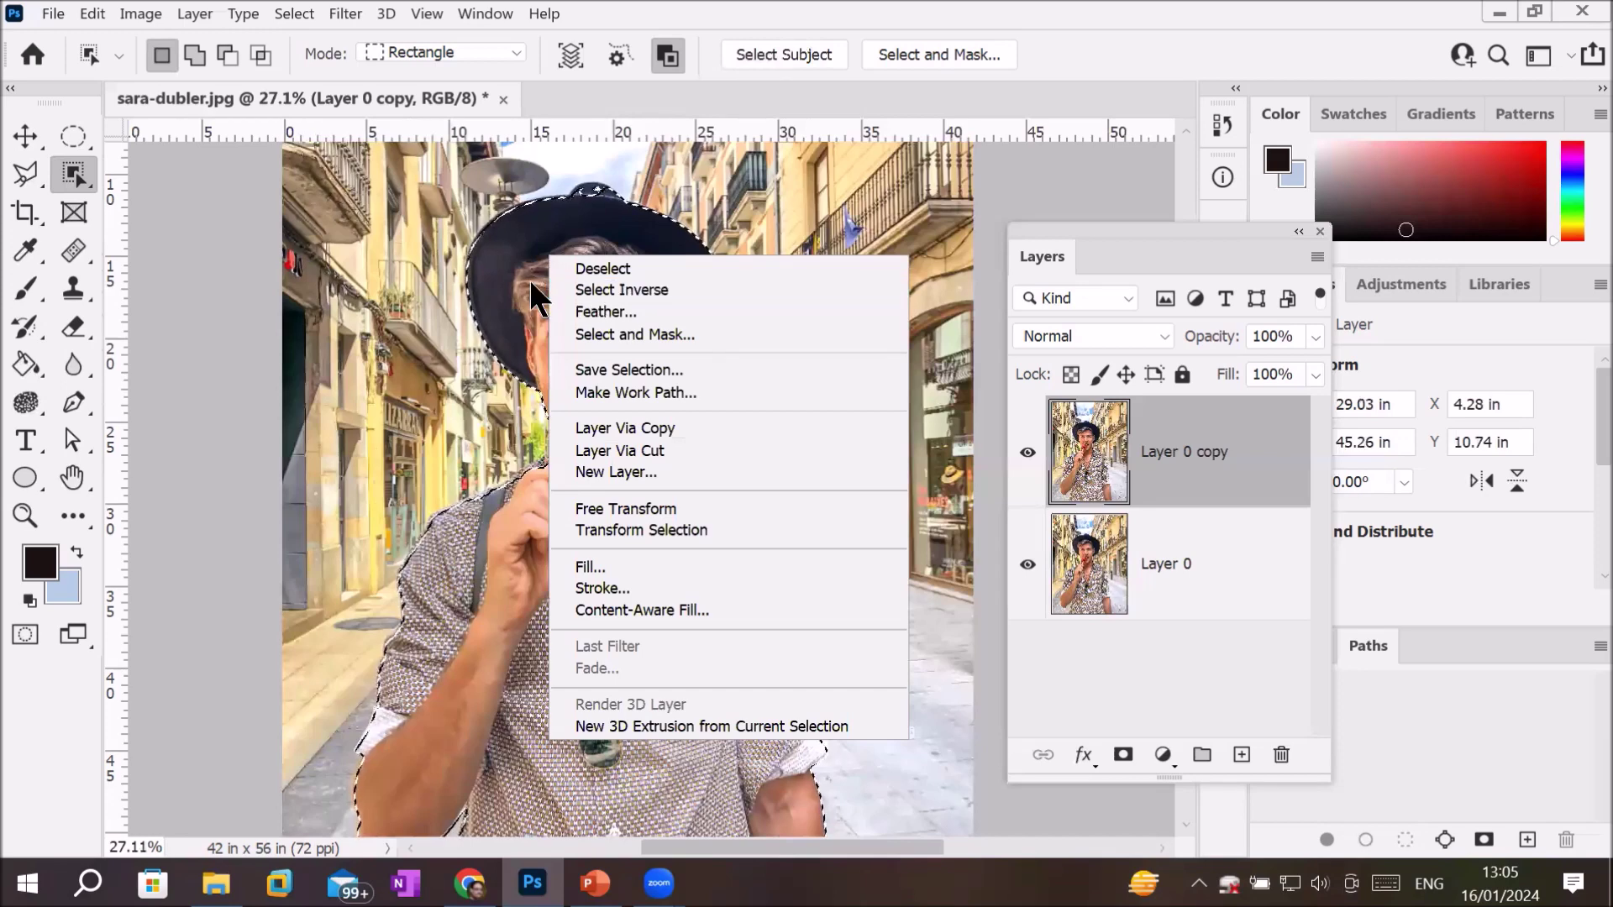
Step: Open Filter > Blur > Surface Blur, move the dialog aside, and zoom its preview to fit
click(334, 4)
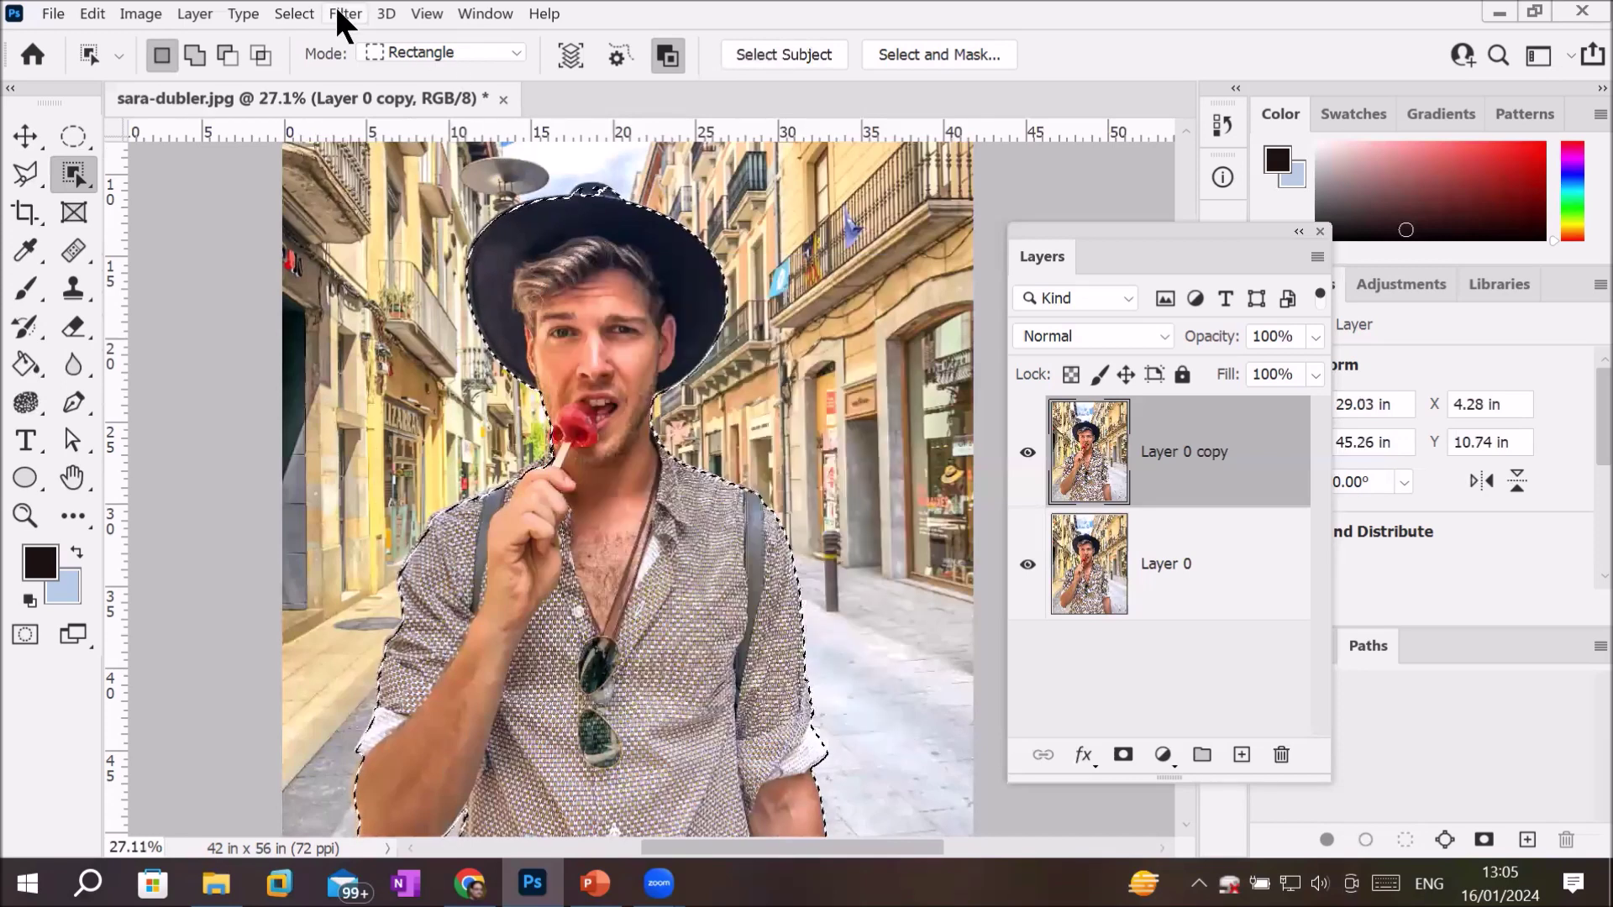
mouse_move(360, 309)
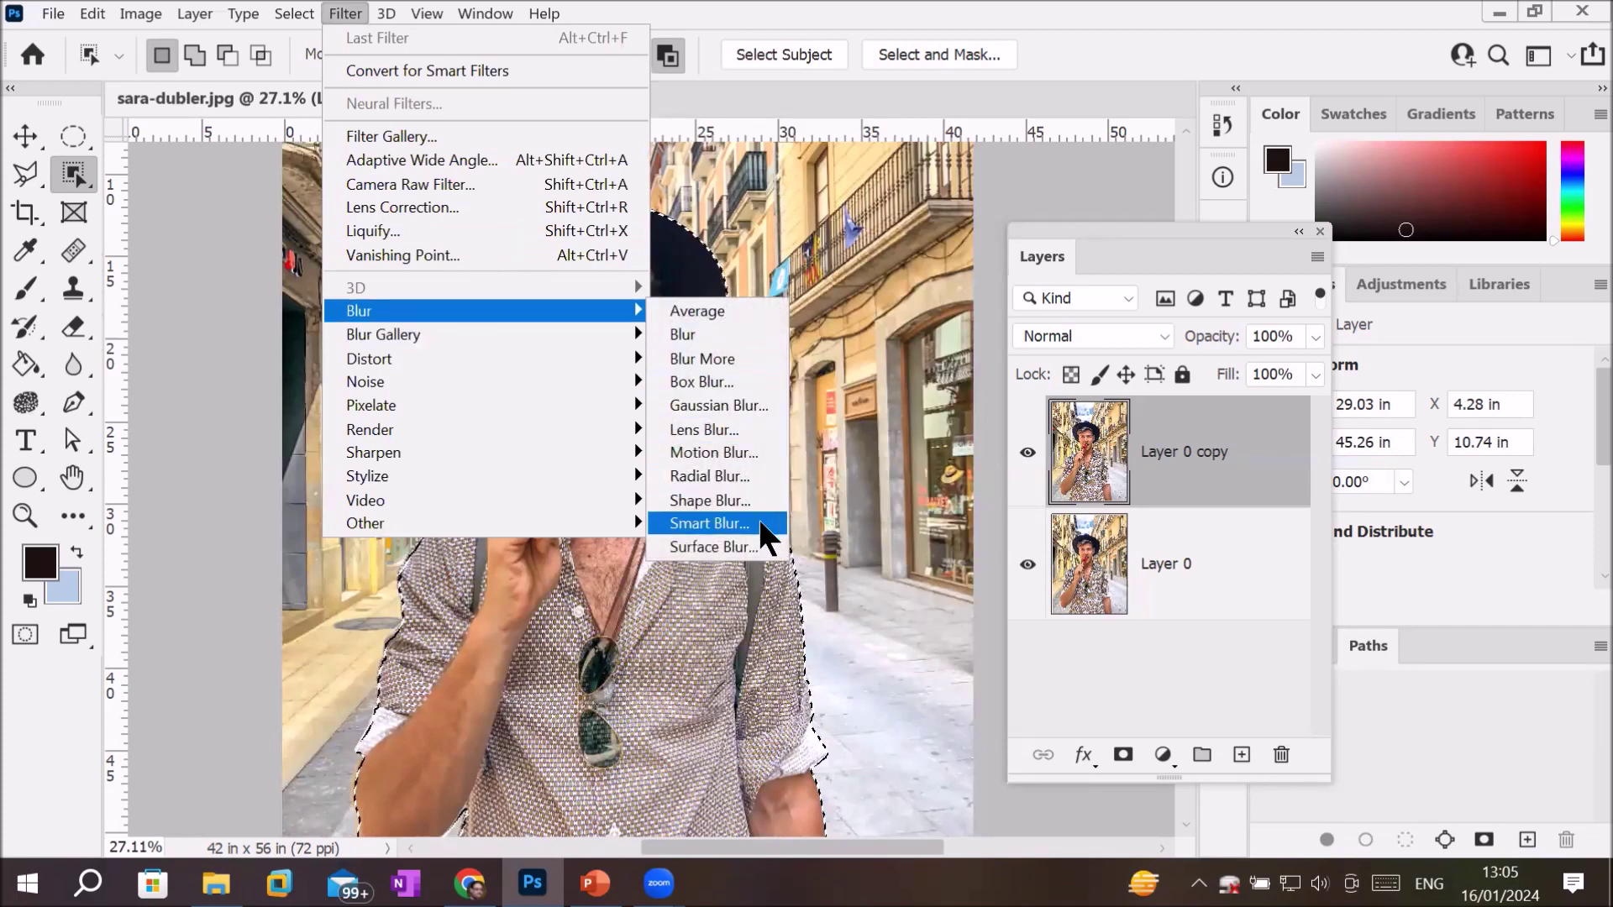
click(713, 546)
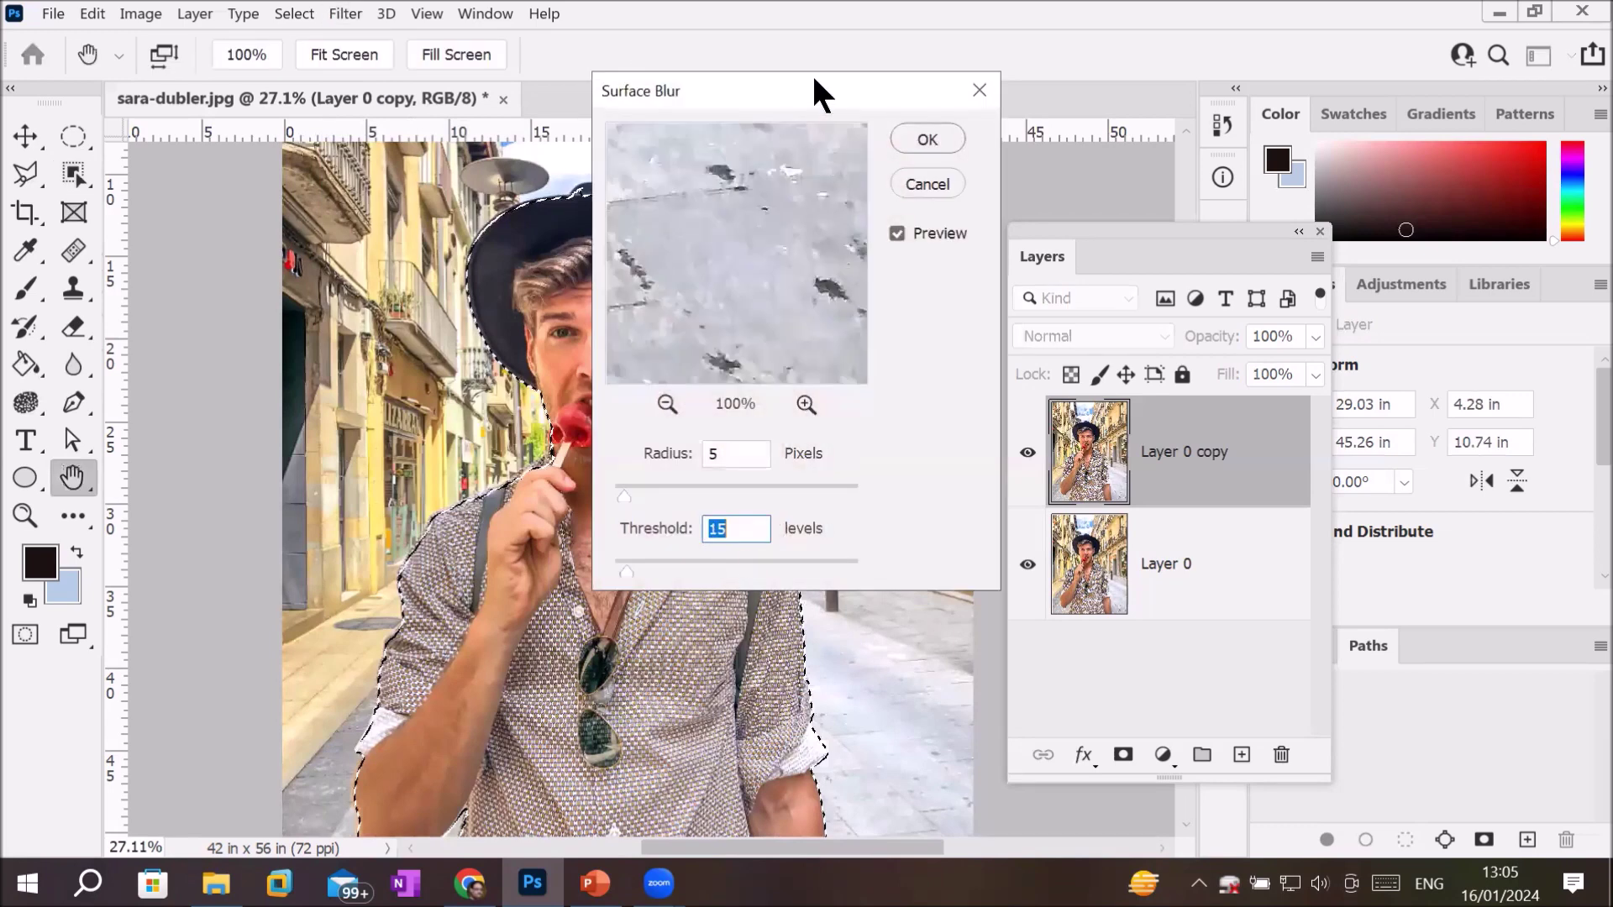
drag(812, 86, 1109, 195)
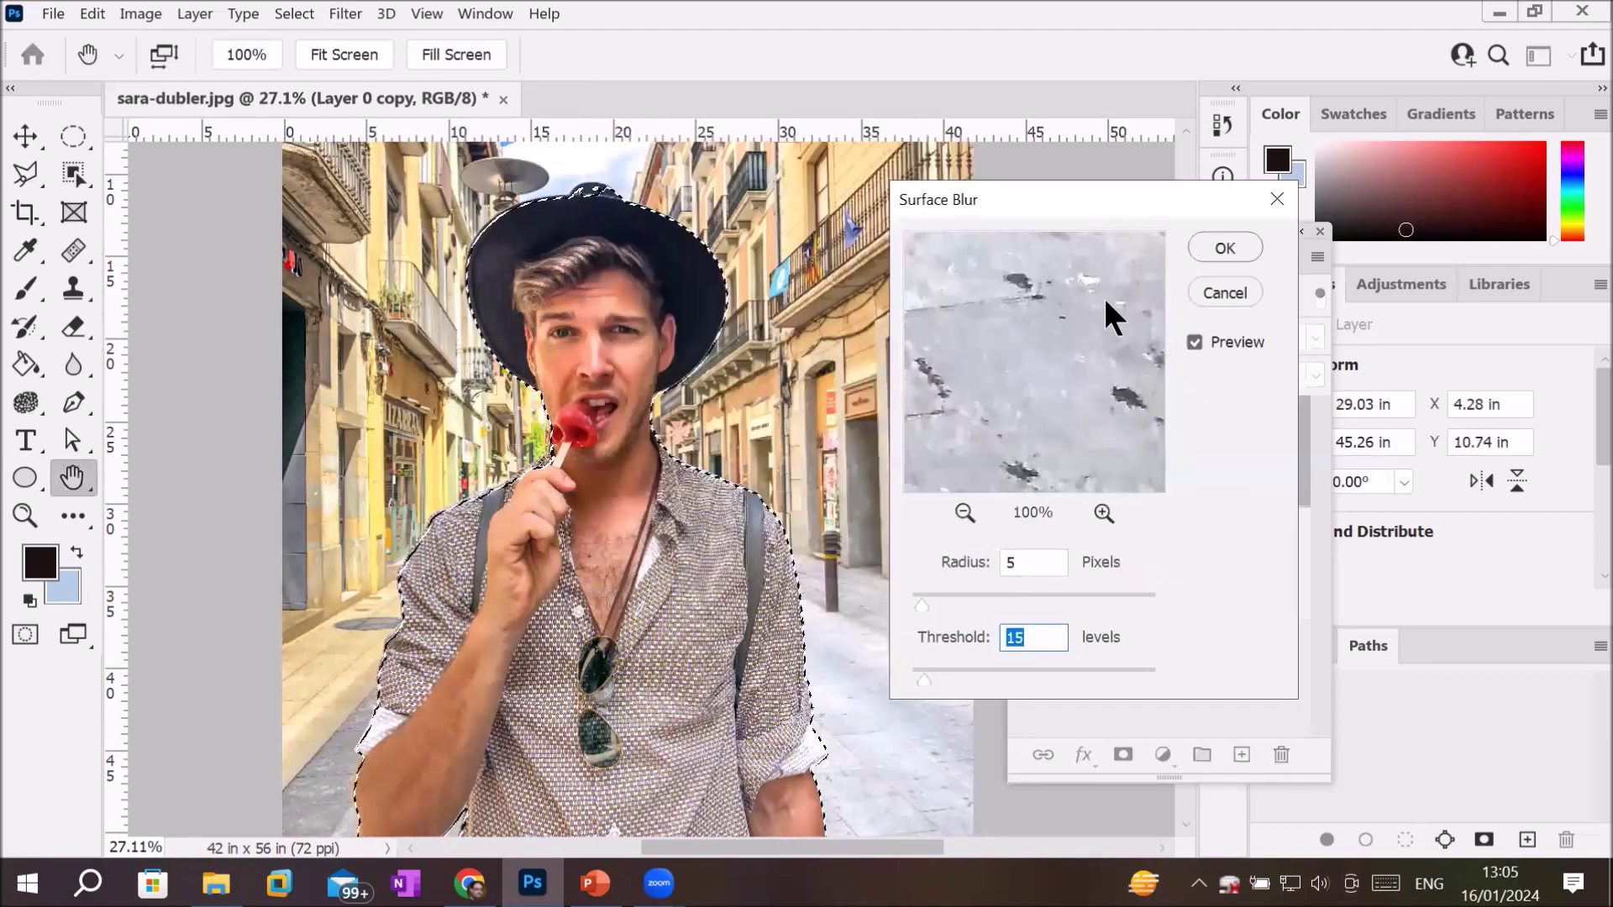
click(962, 514)
click(963, 514)
click(963, 514)
click(962, 514)
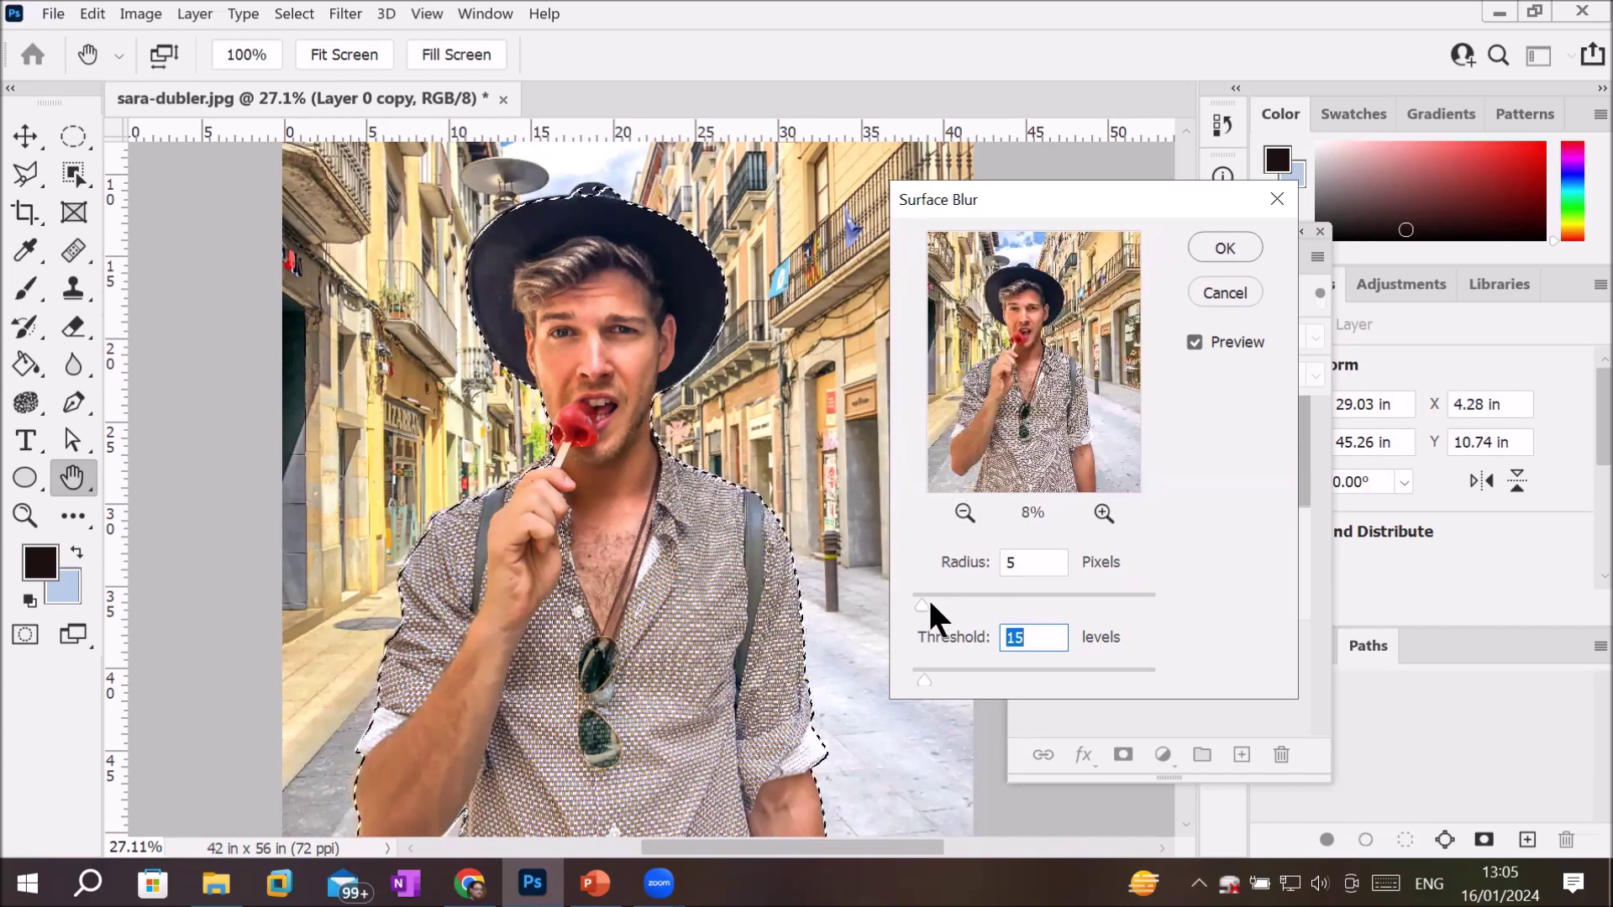
Step: Apply Surface Blur to the man with Radius 59 pixels and Threshold 159 levels
drag(929, 603, 948, 606)
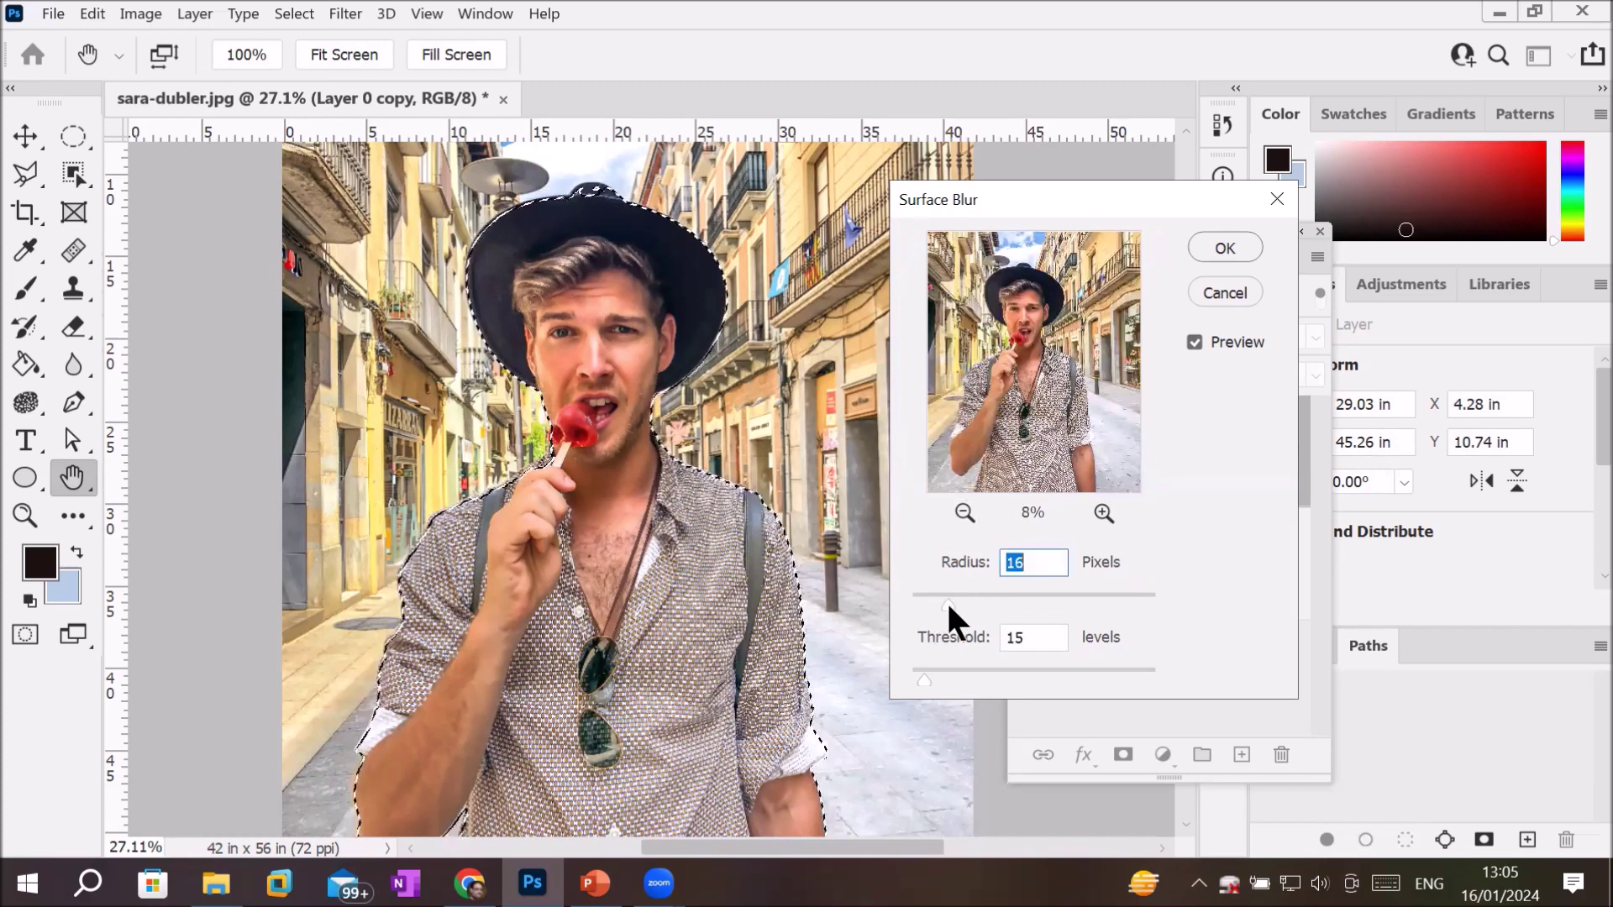
drag(949, 605, 983, 605)
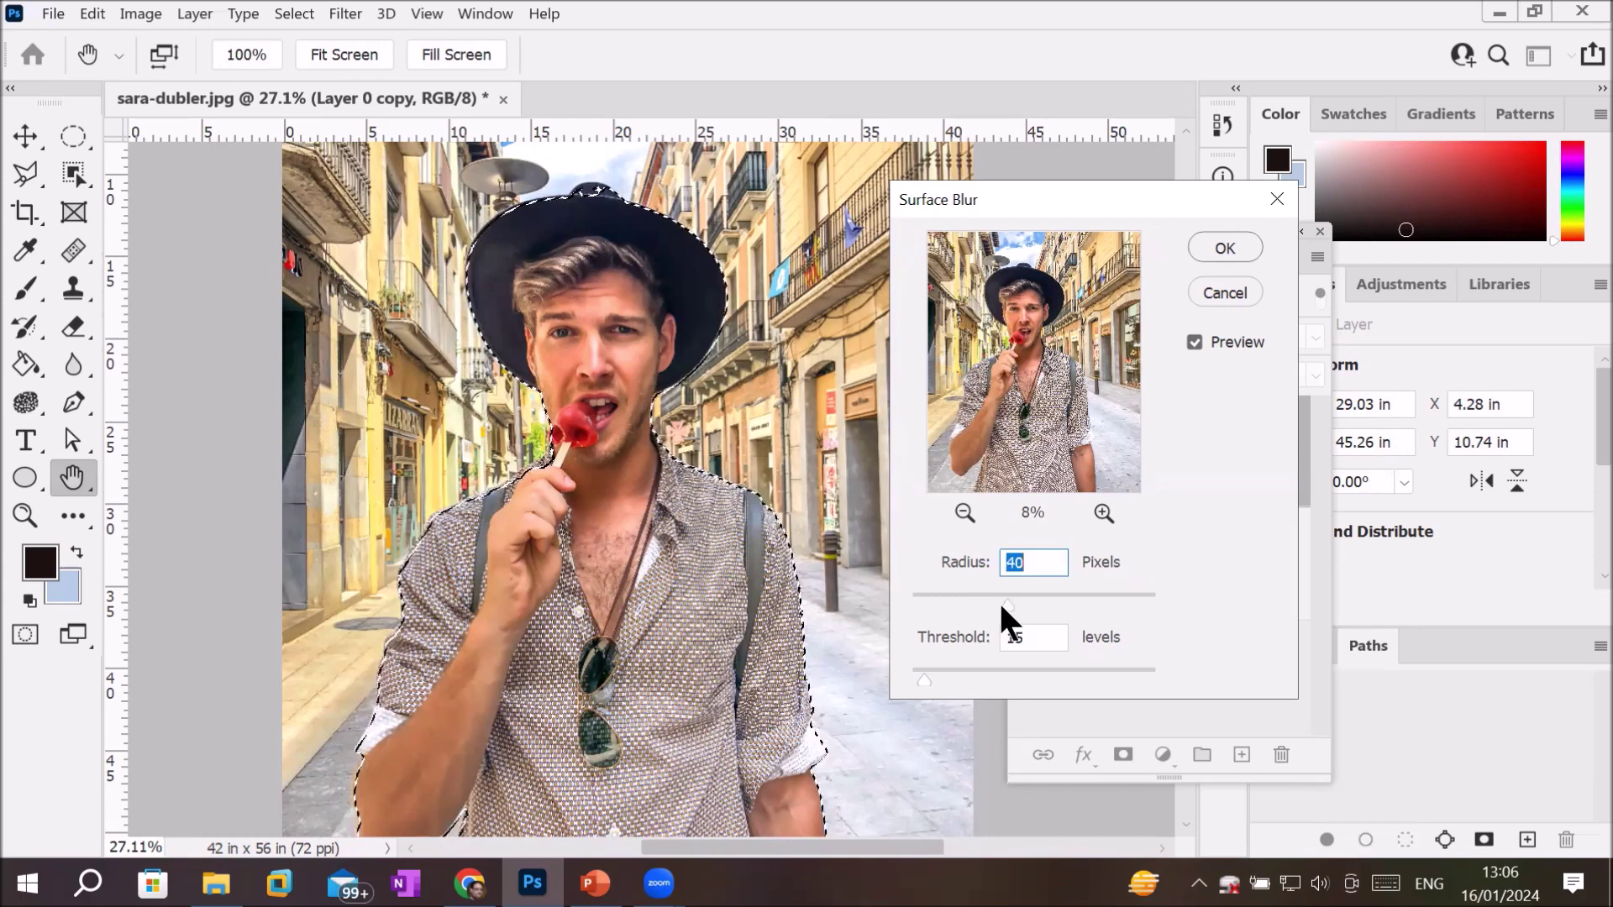
drag(922, 674, 964, 677)
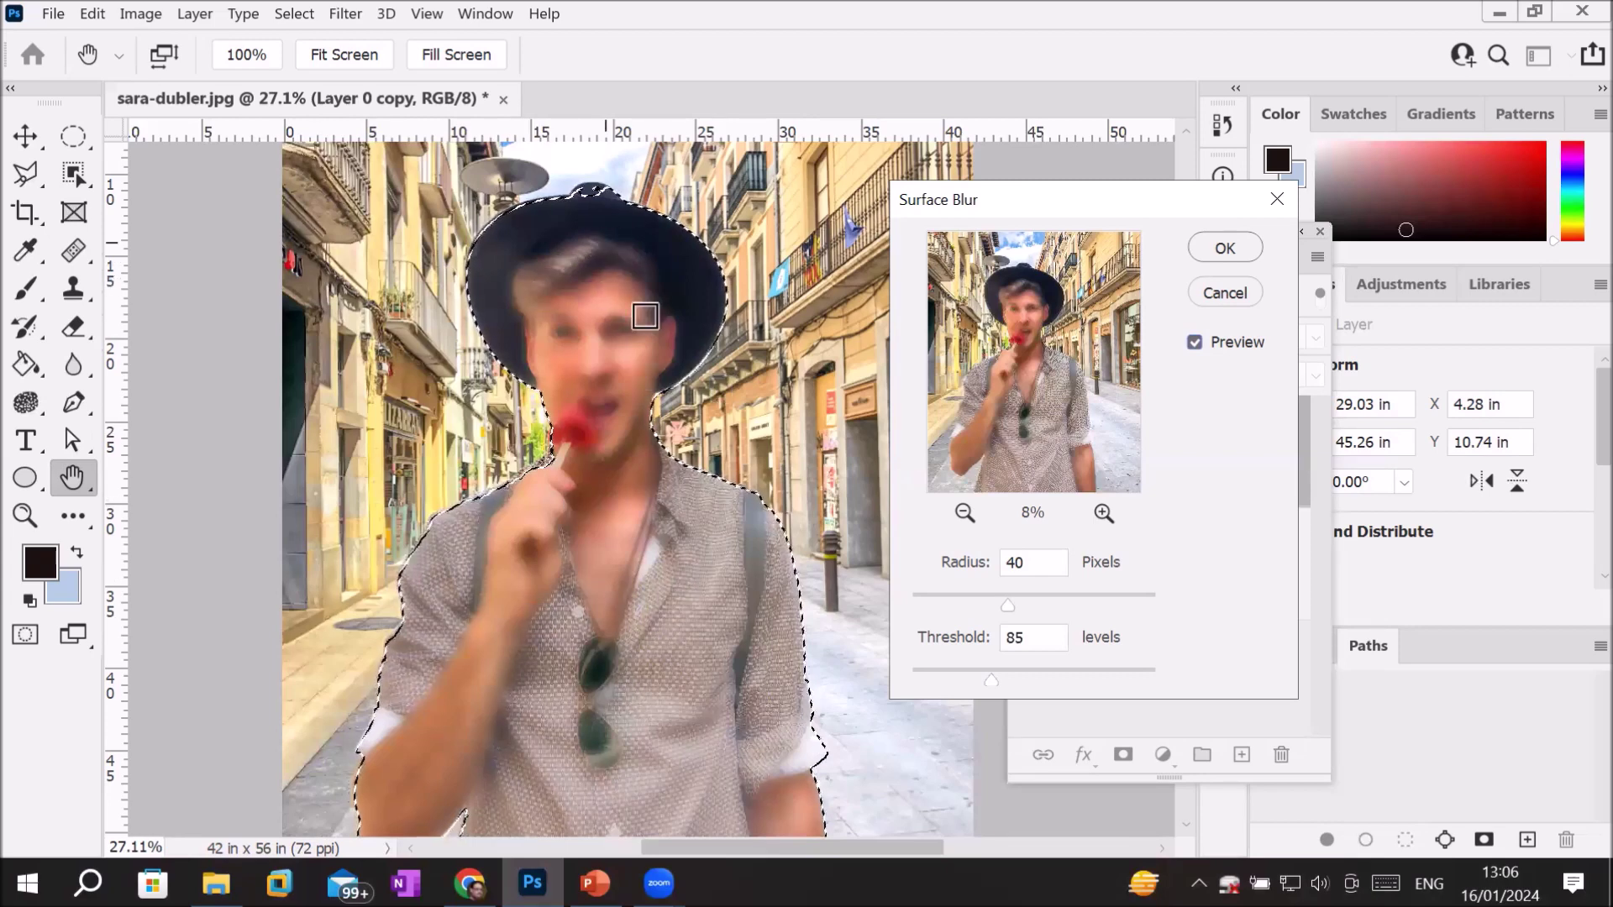
click(1006, 602)
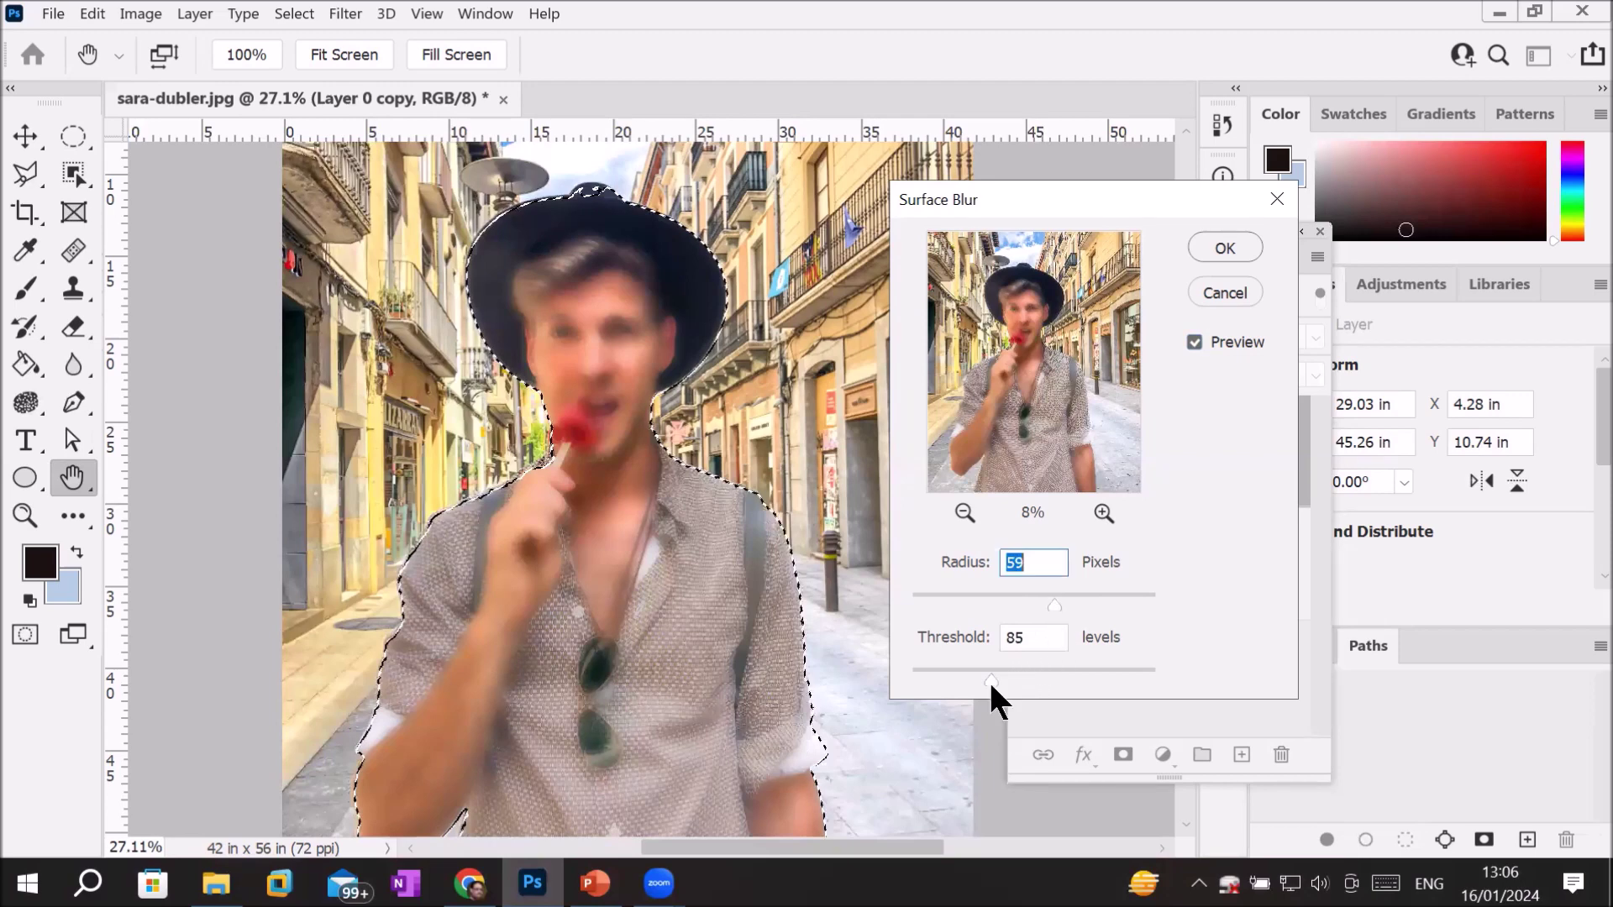
drag(991, 679, 1060, 677)
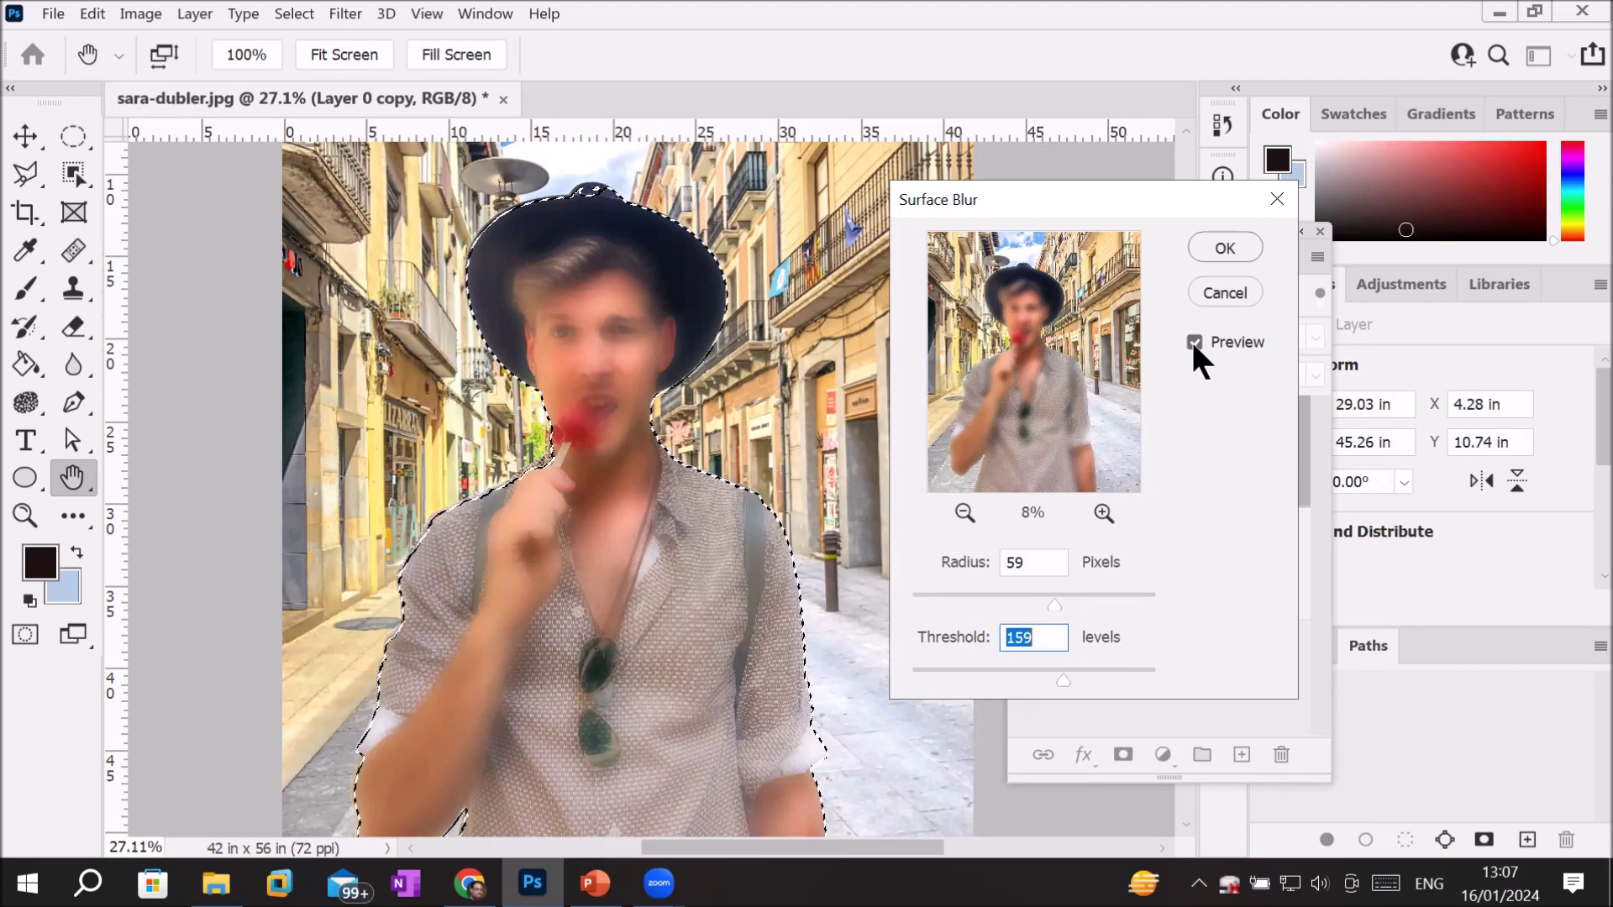
click(1198, 244)
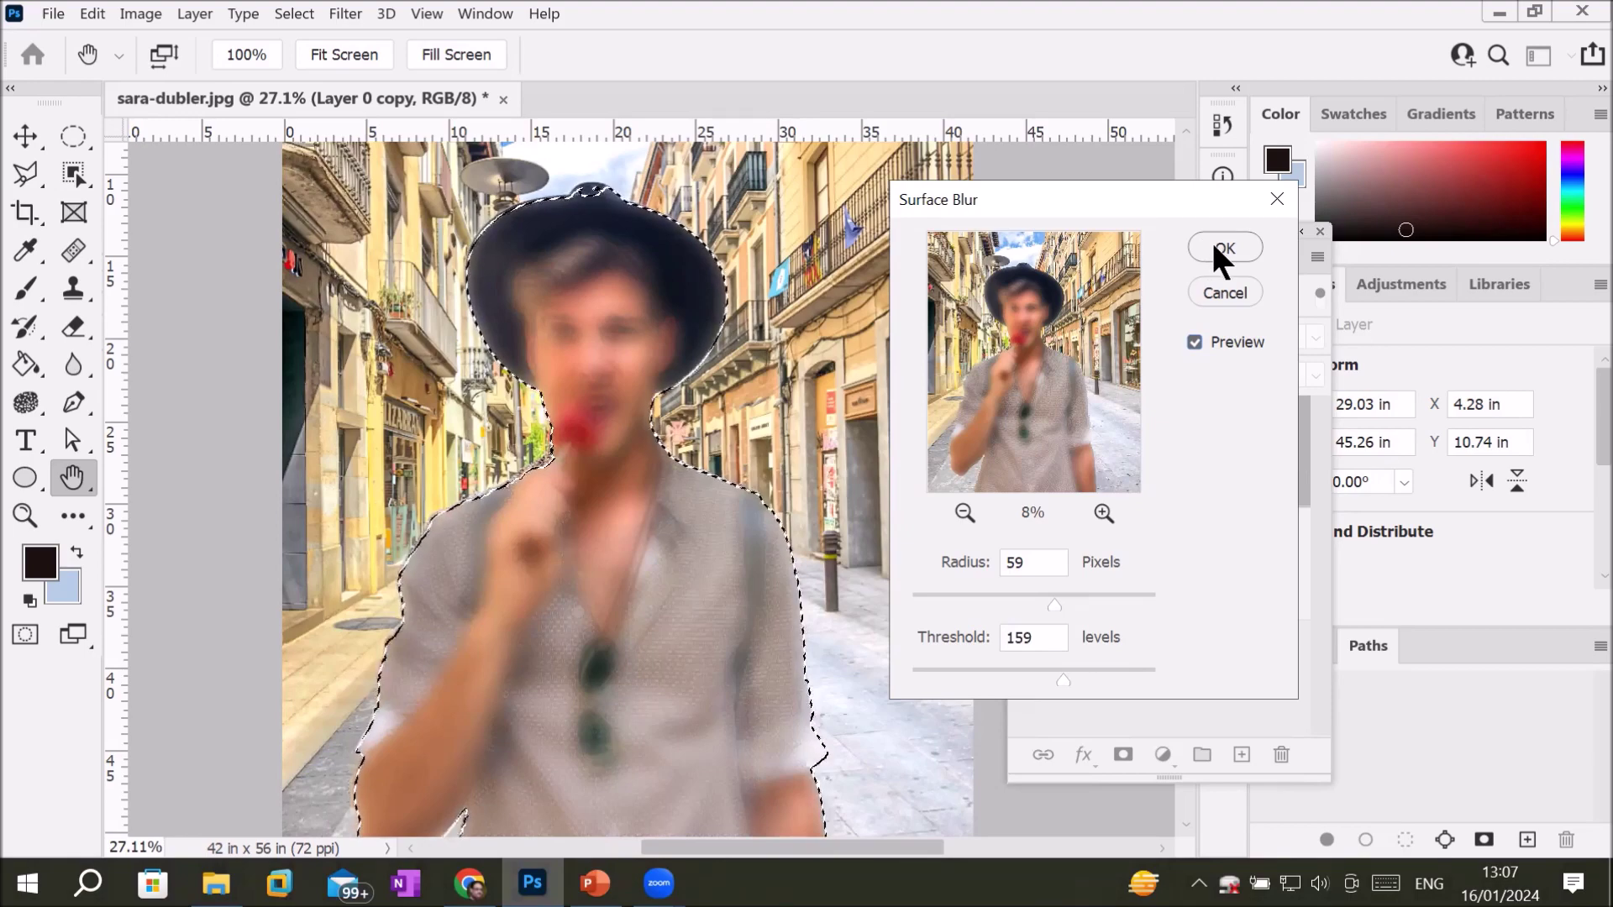
click(1226, 244)
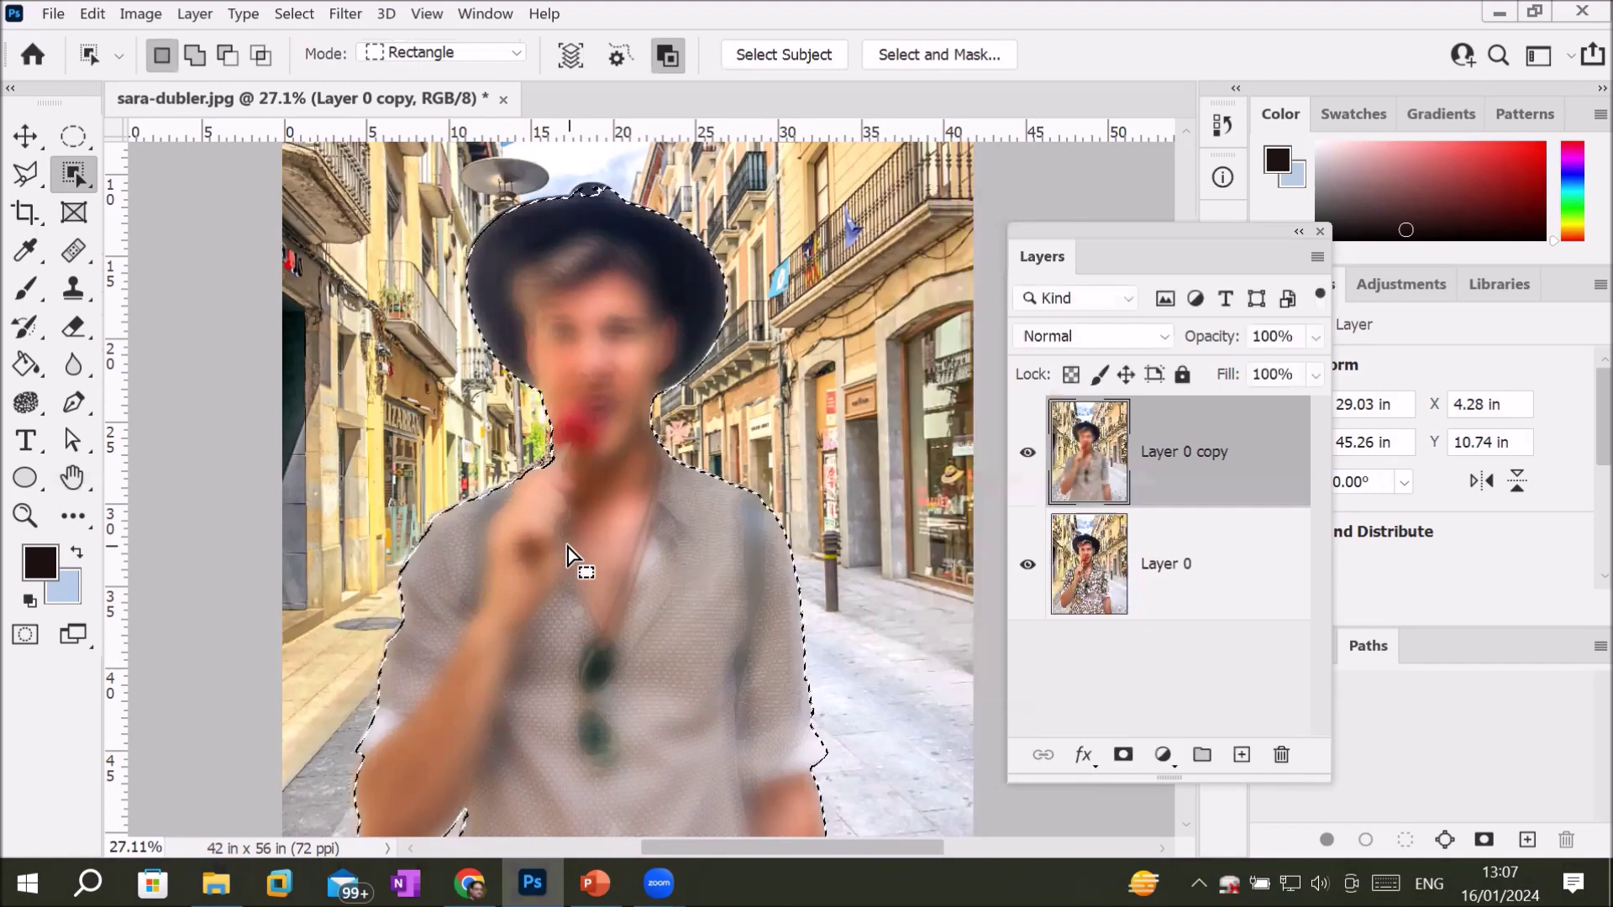
Step: Toggle Layer 0 copy's visibility to compare, then drag it to the trash
click(1028, 455)
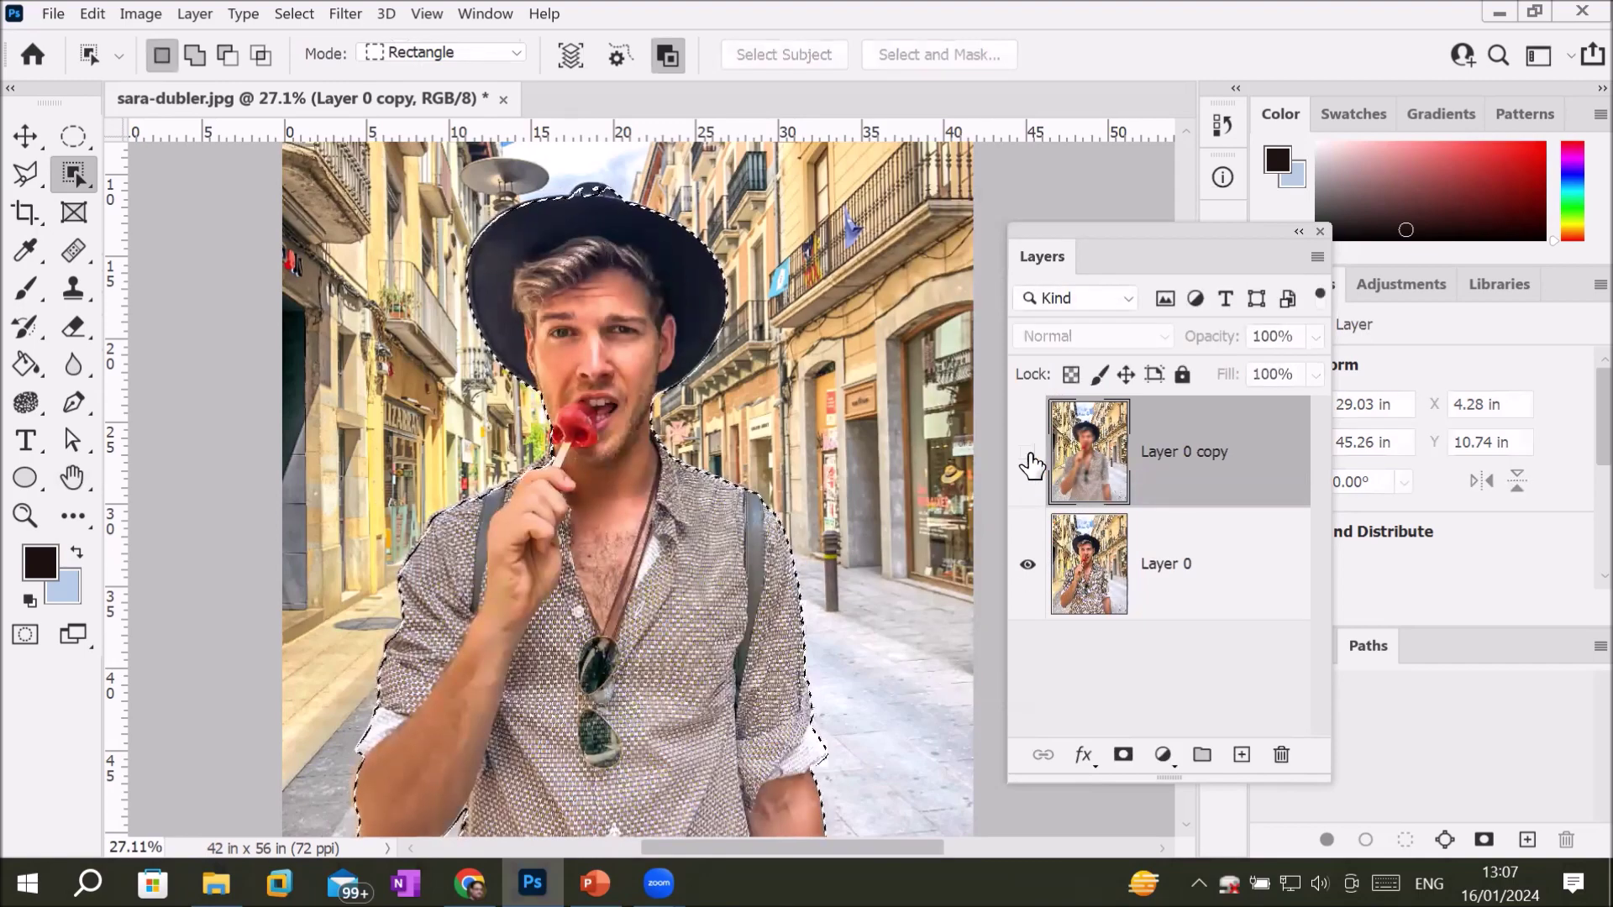
click(1028, 455)
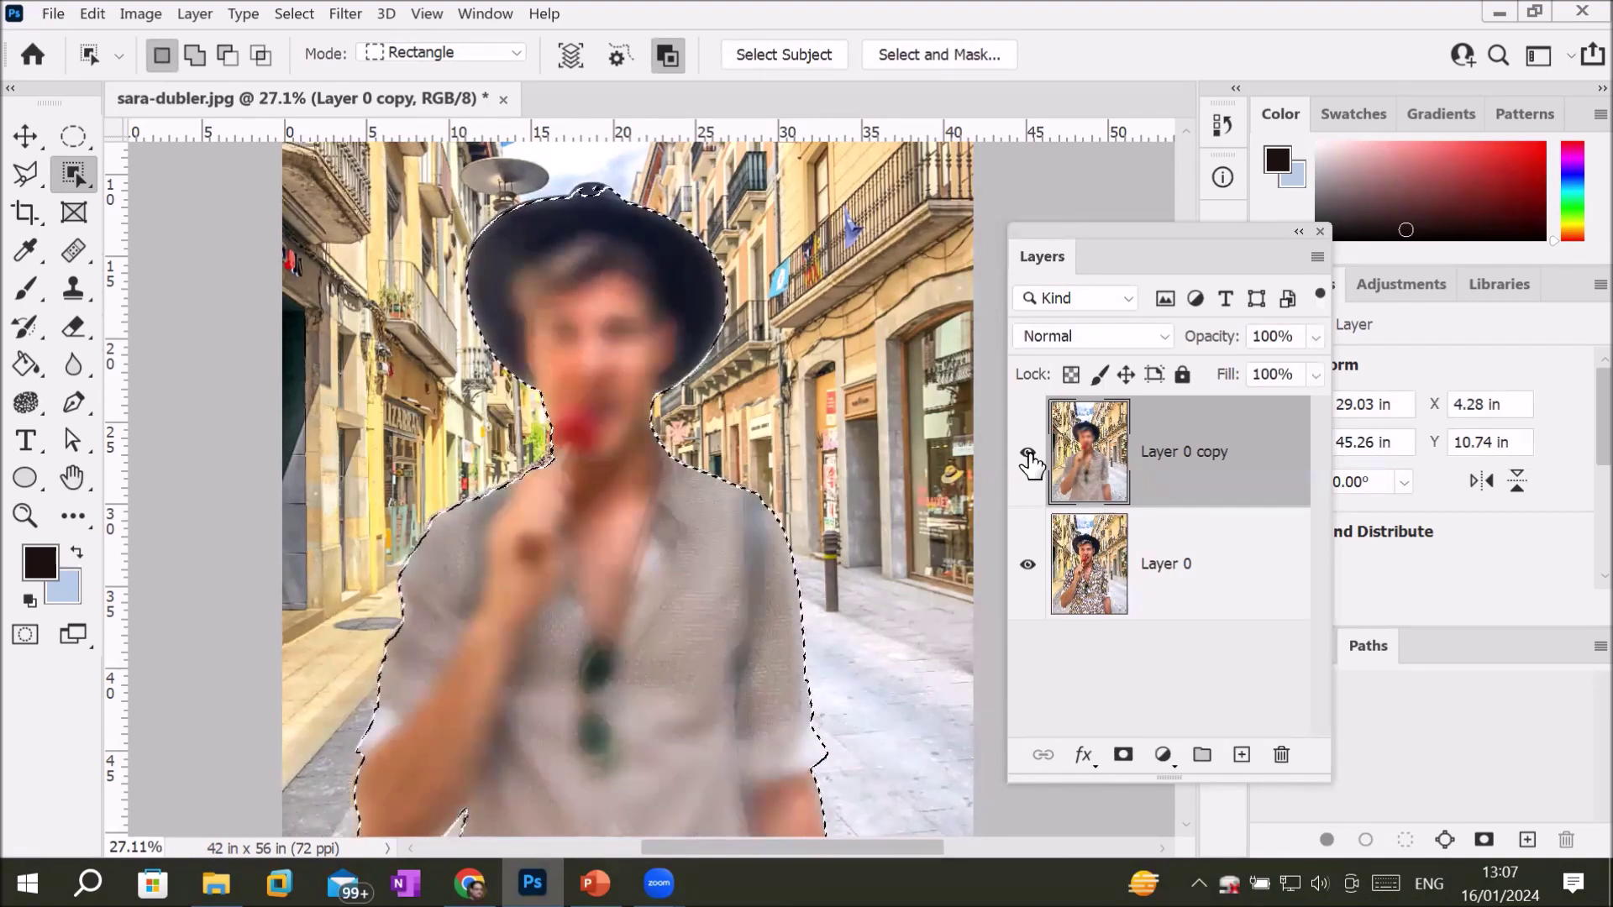
click(1028, 455)
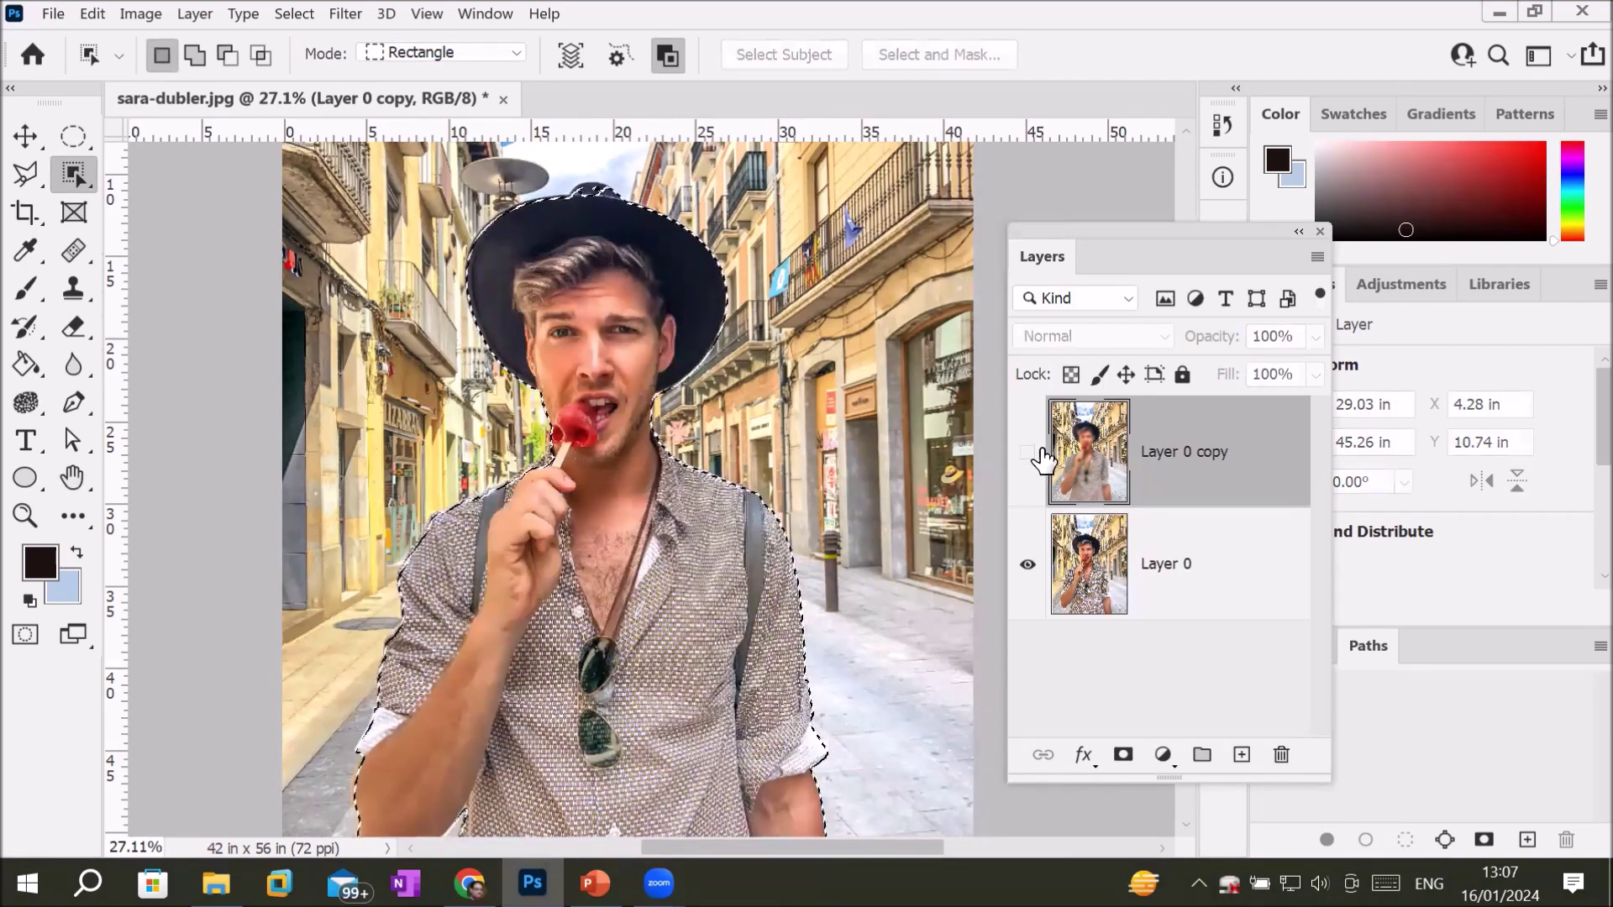
click(1028, 455)
mouse_move(1193, 483)
mouse_down()
mouse_move(1193, 588)
mouse_move(1281, 754)
mouse_up()
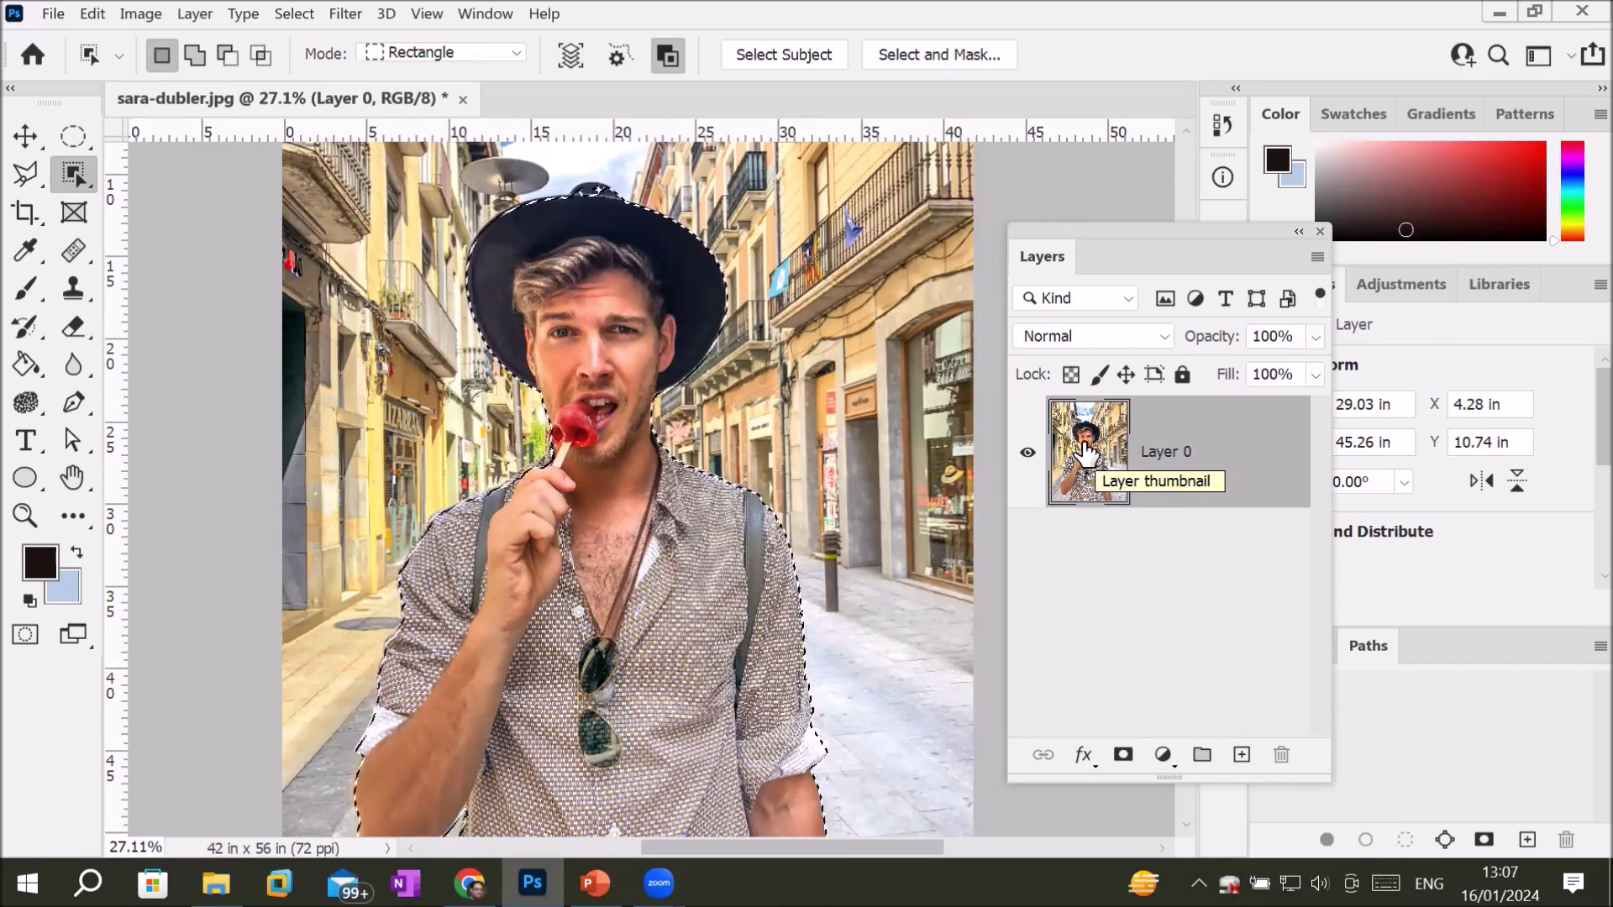
Step: Duplicate Layer 0 and clear the existing selection
drag(1085, 453, 1241, 756)
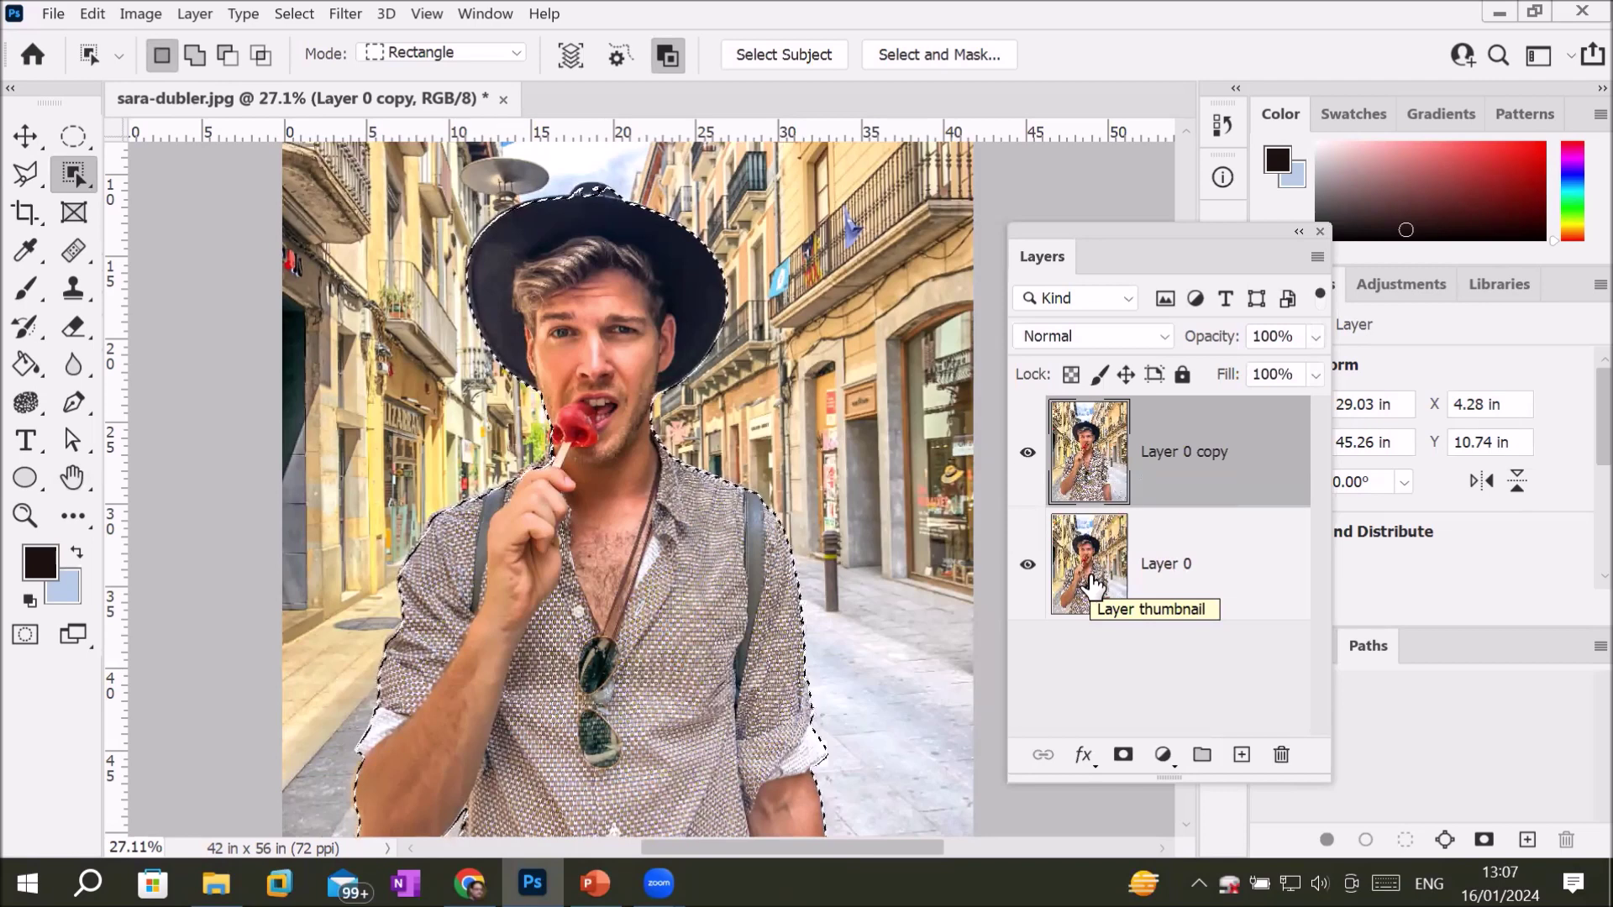
mouse_move(1096, 460)
mouse_down()
mouse_move(1307, 743)
mouse_move(1282, 756)
mouse_up()
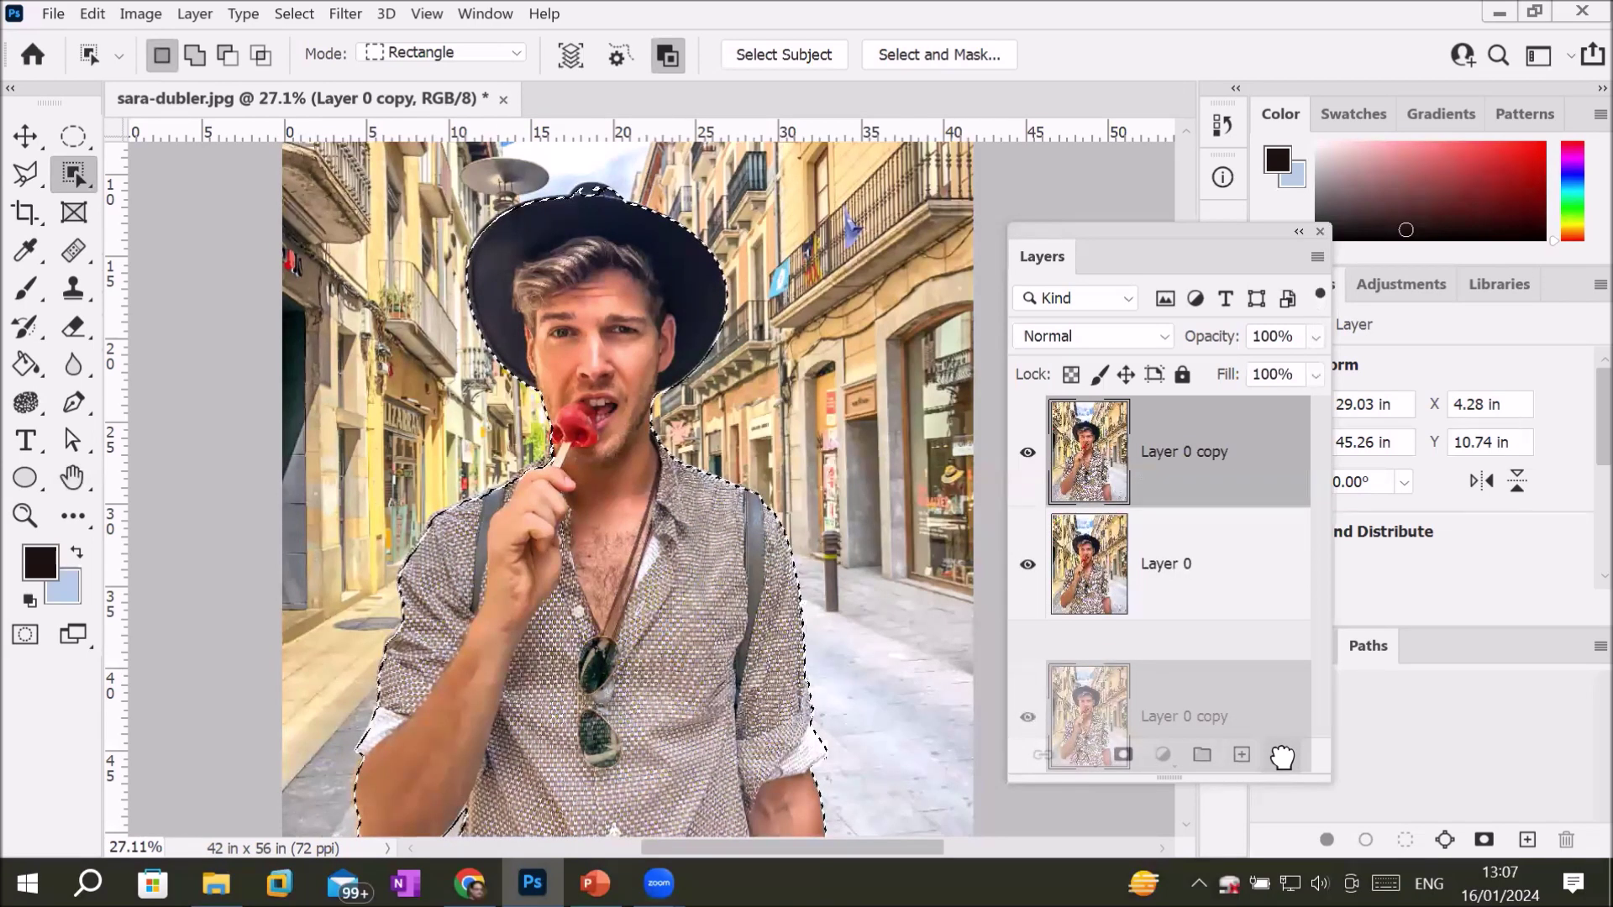
drag(1282, 757, 1211, 462)
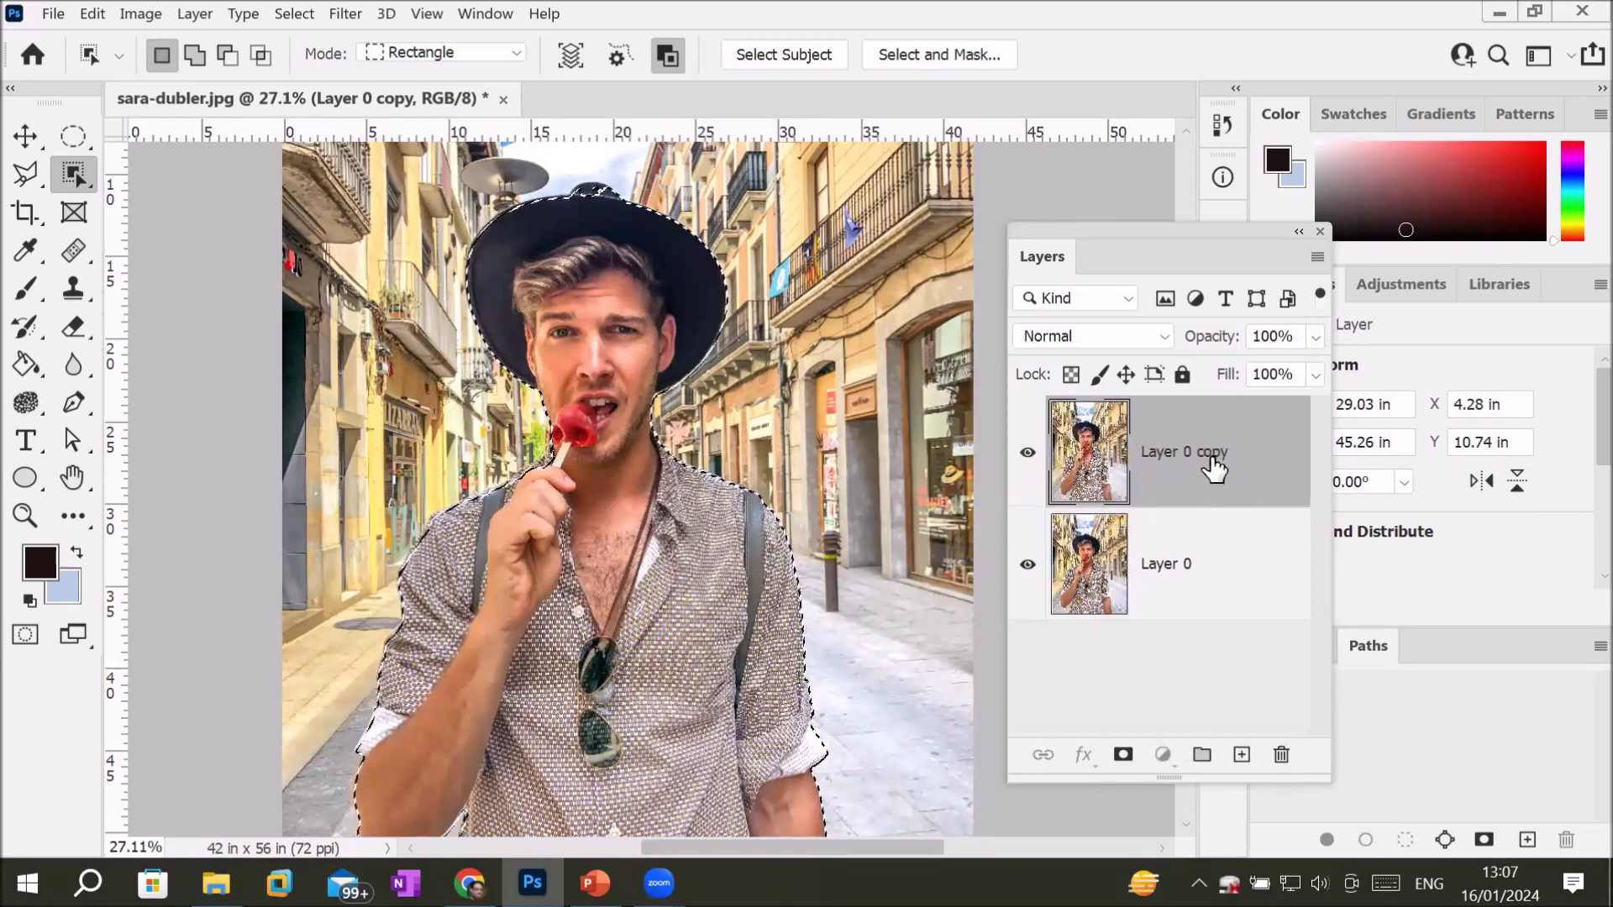
key(ctrl+d)
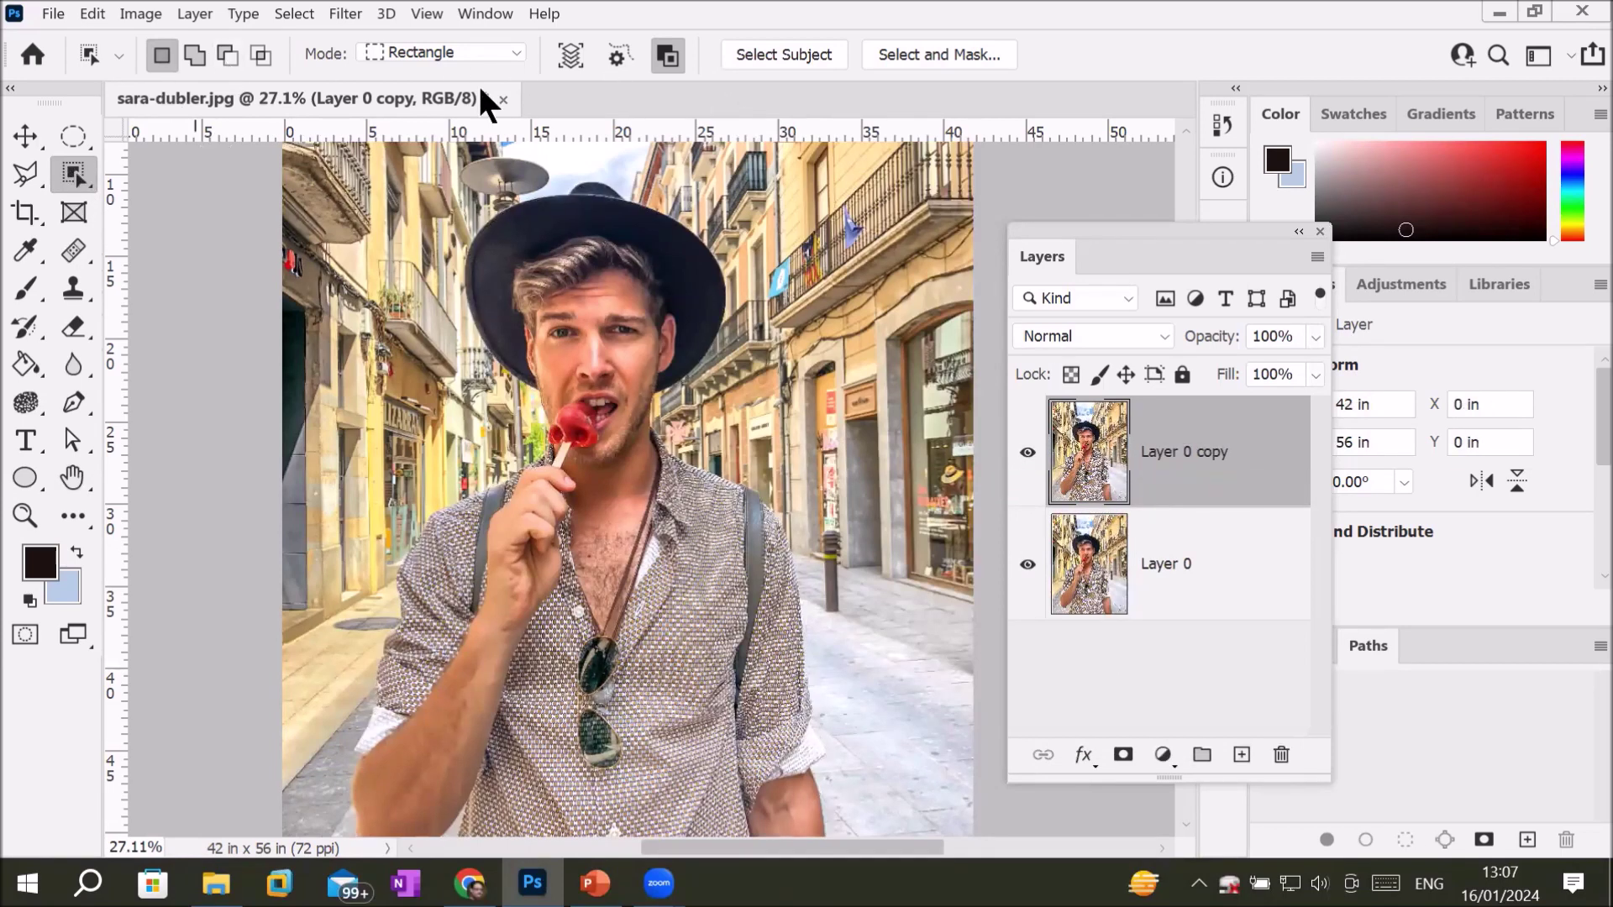
Step: Select the man with Select Subject, then invert the selection to the street background
click(788, 64)
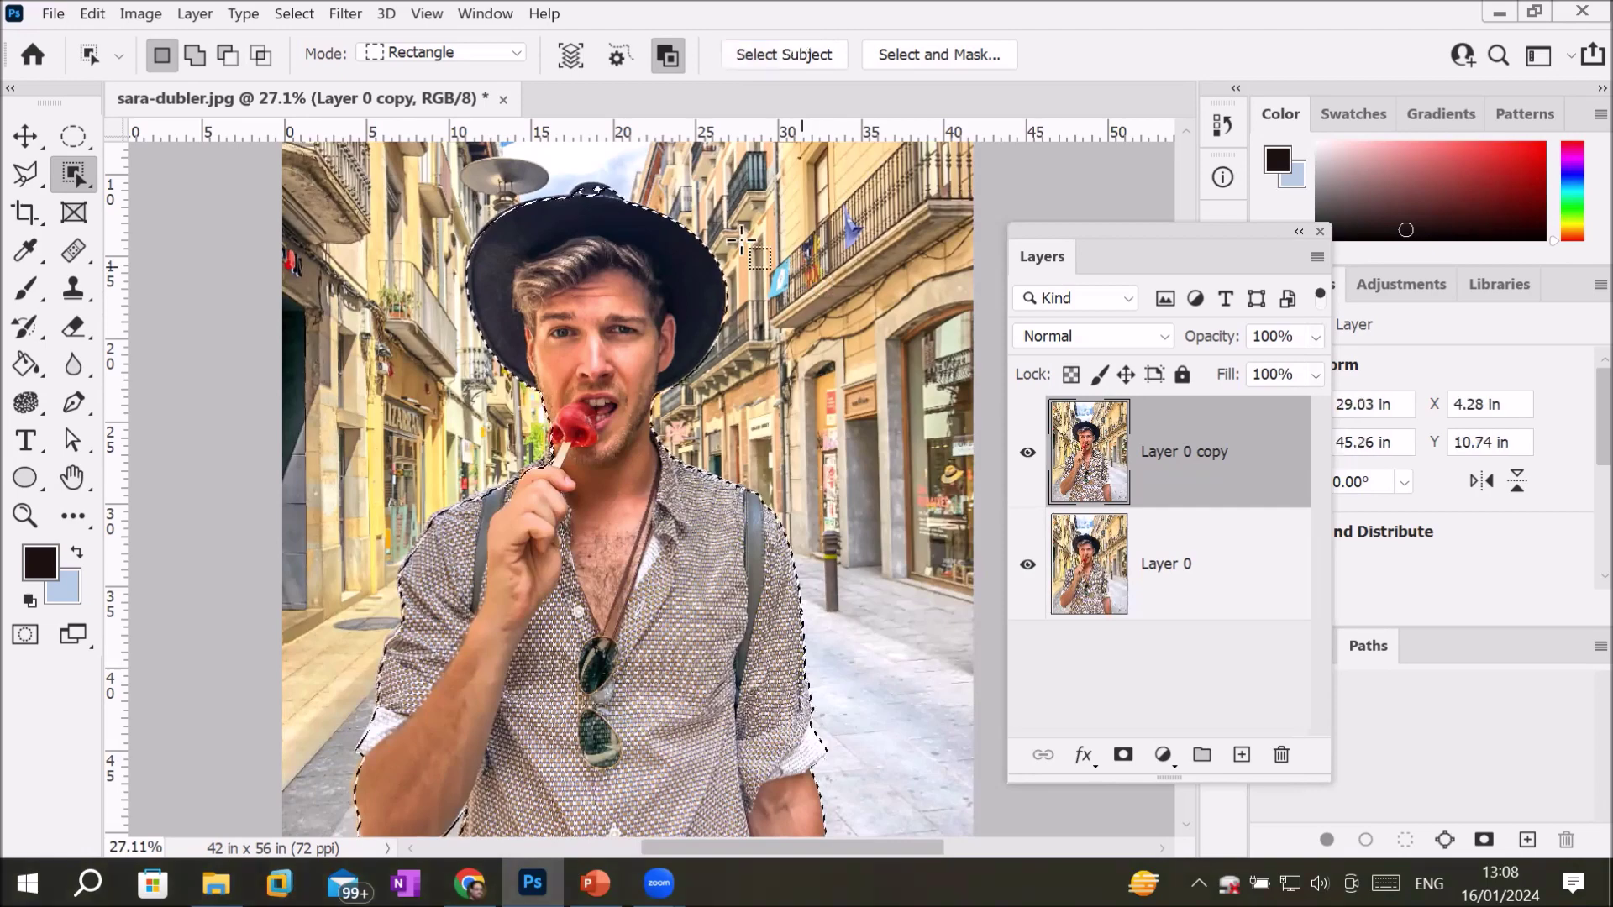
scroll(687, 227, down, 3)
scroll(687, 227, down, 2)
scroll(647, 412, up, 1)
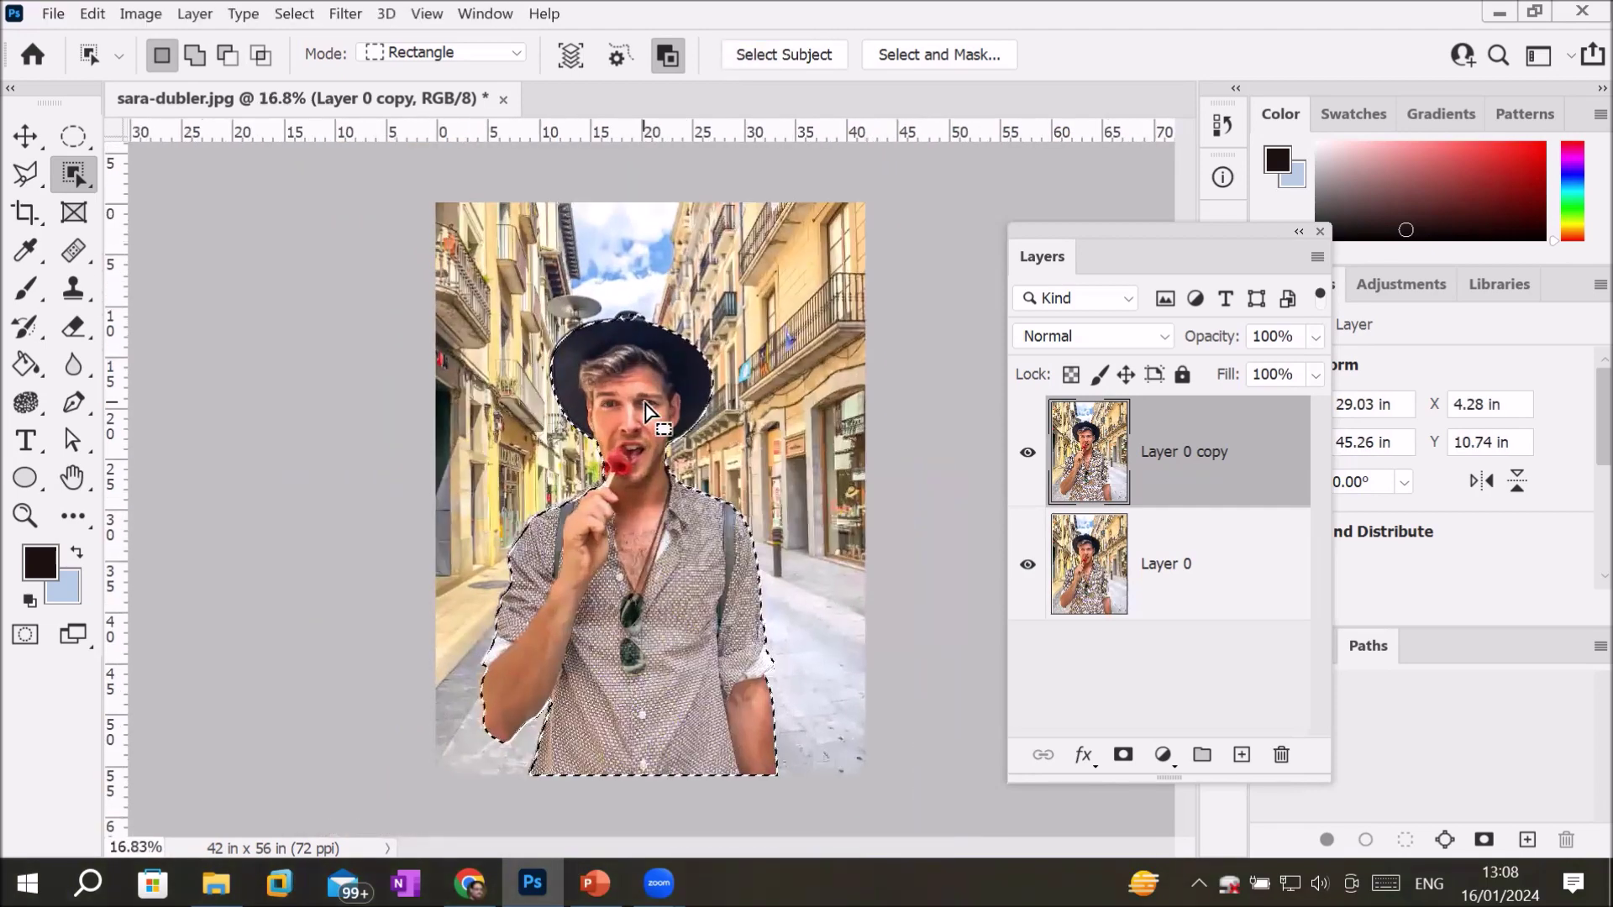
right_click(664, 367)
click(714, 408)
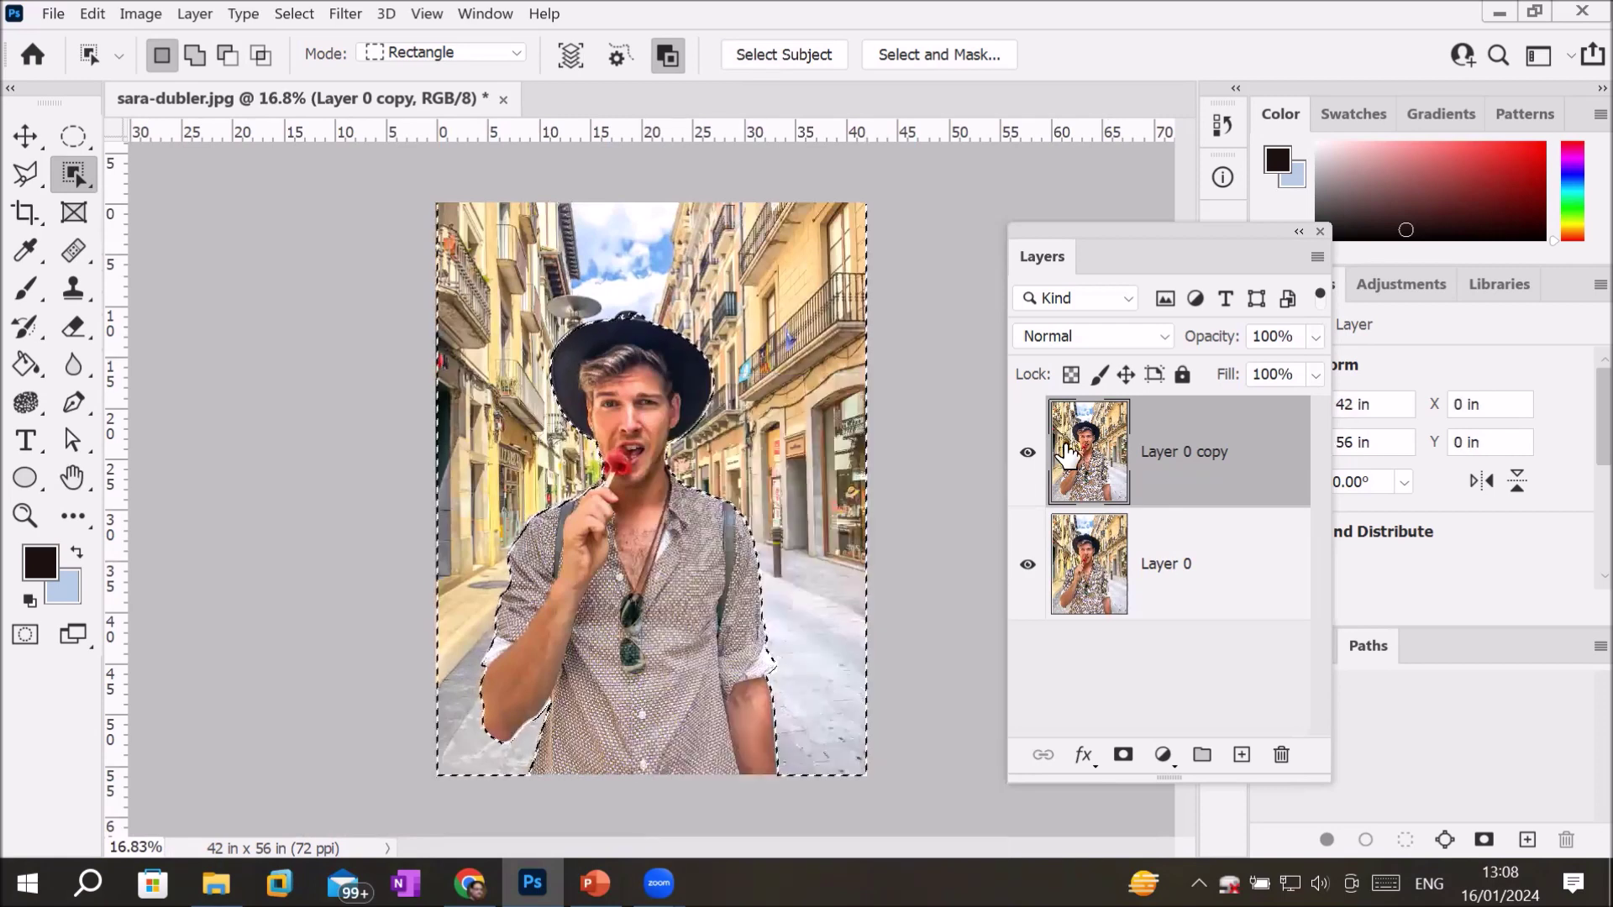
click(380, 14)
click(352, 10)
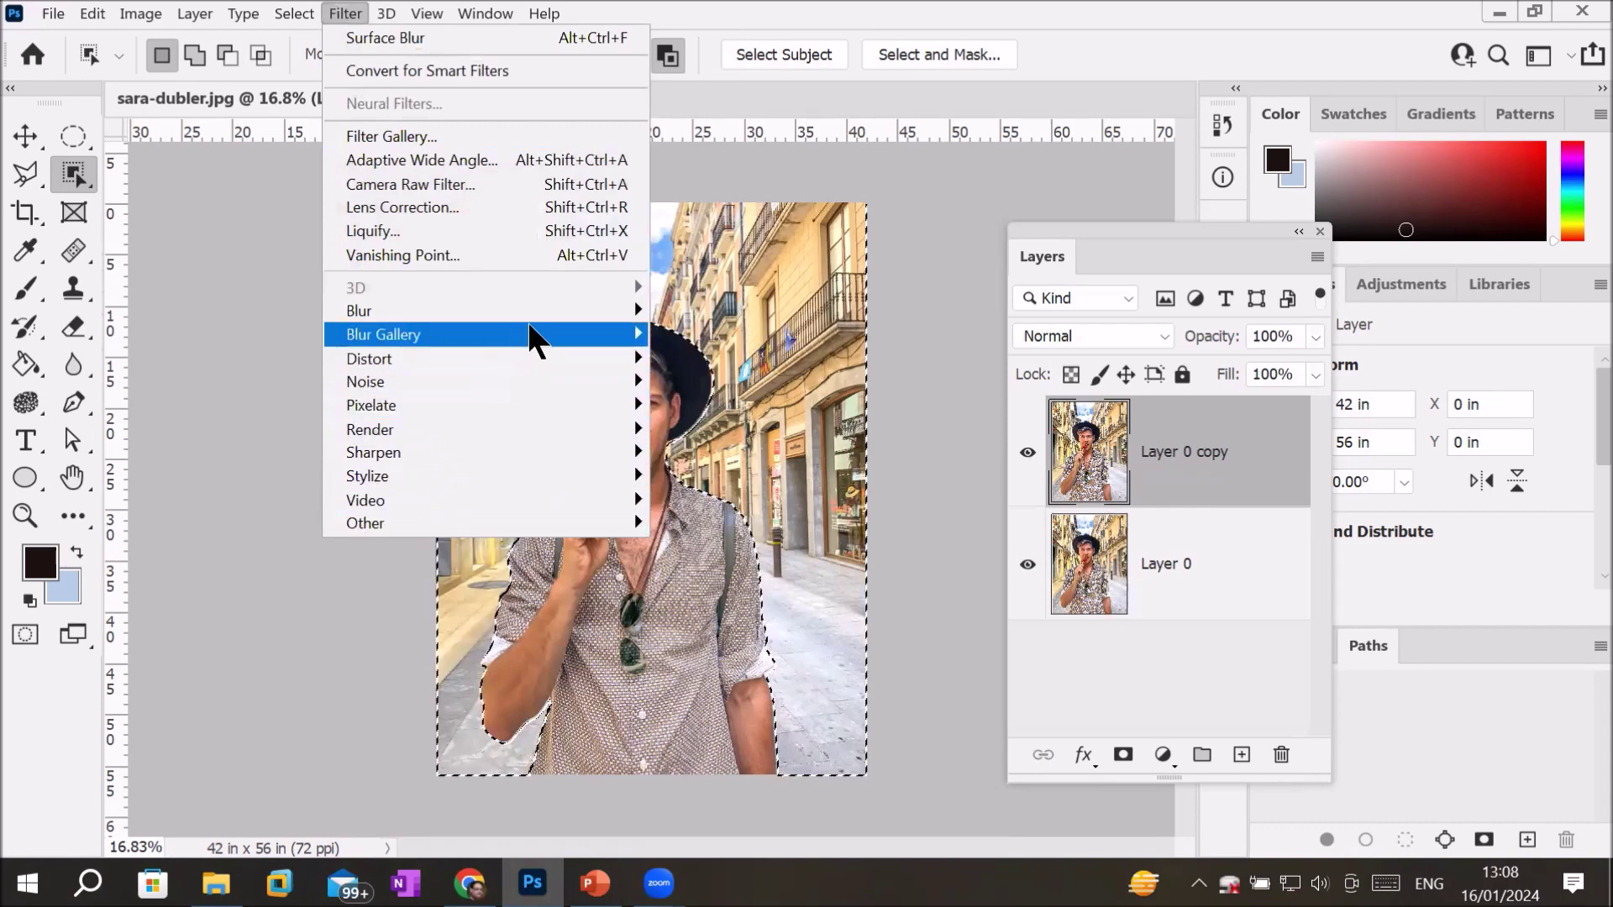
mouse_move(479, 309)
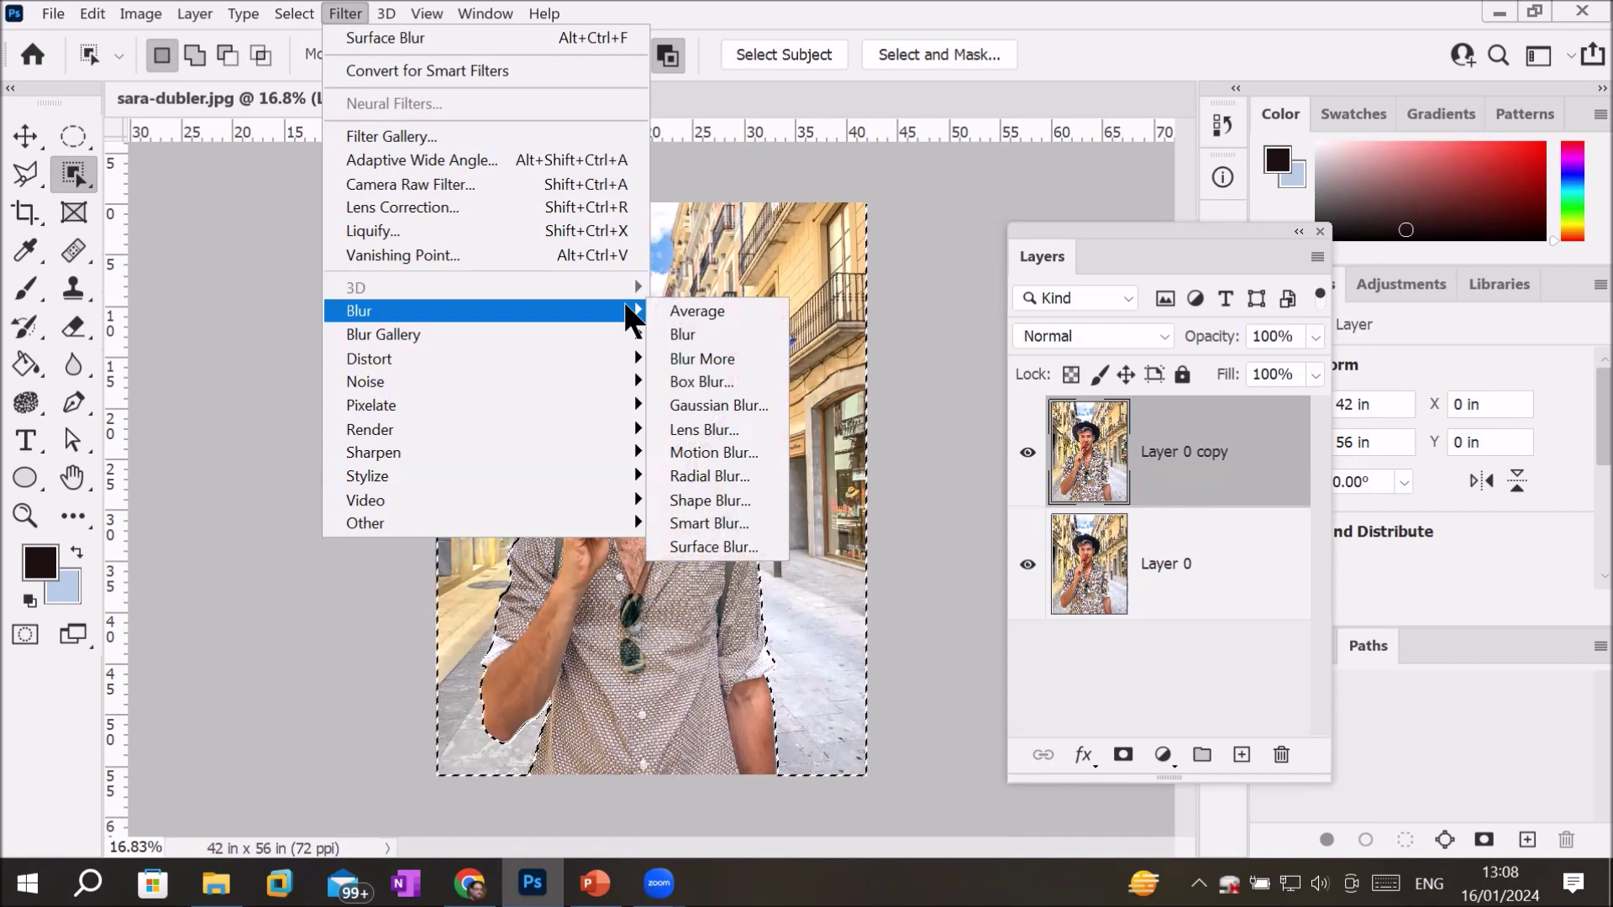
Step: Open Smart Blur, move its dialog aside, and zoom the preview to 33.3%
click(749, 518)
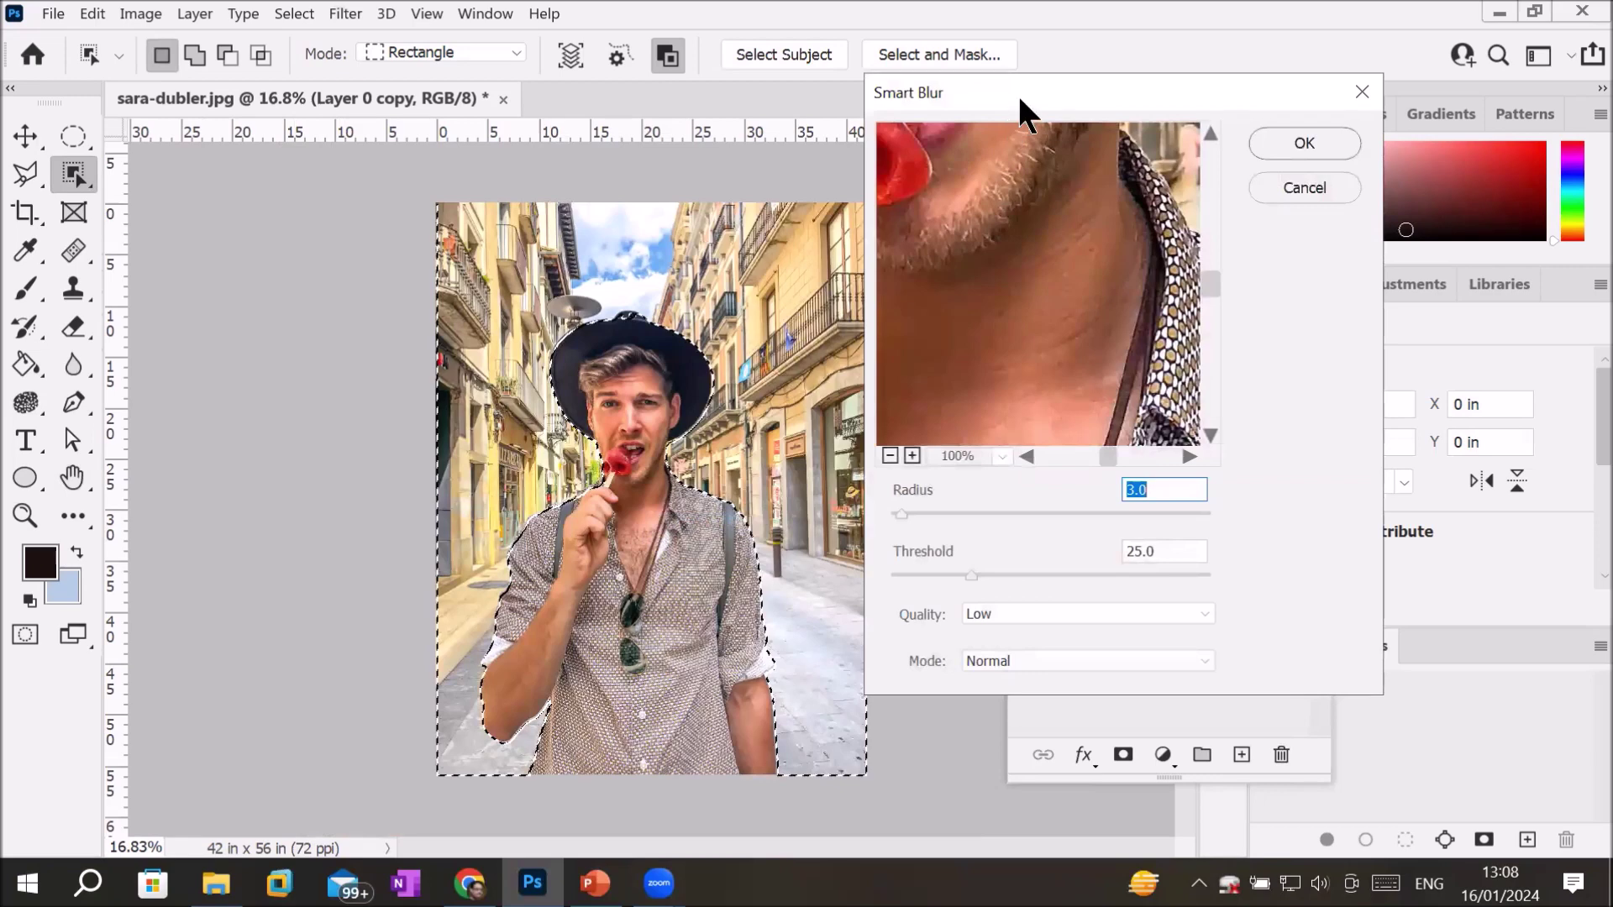
drag(1018, 103, 989, 208)
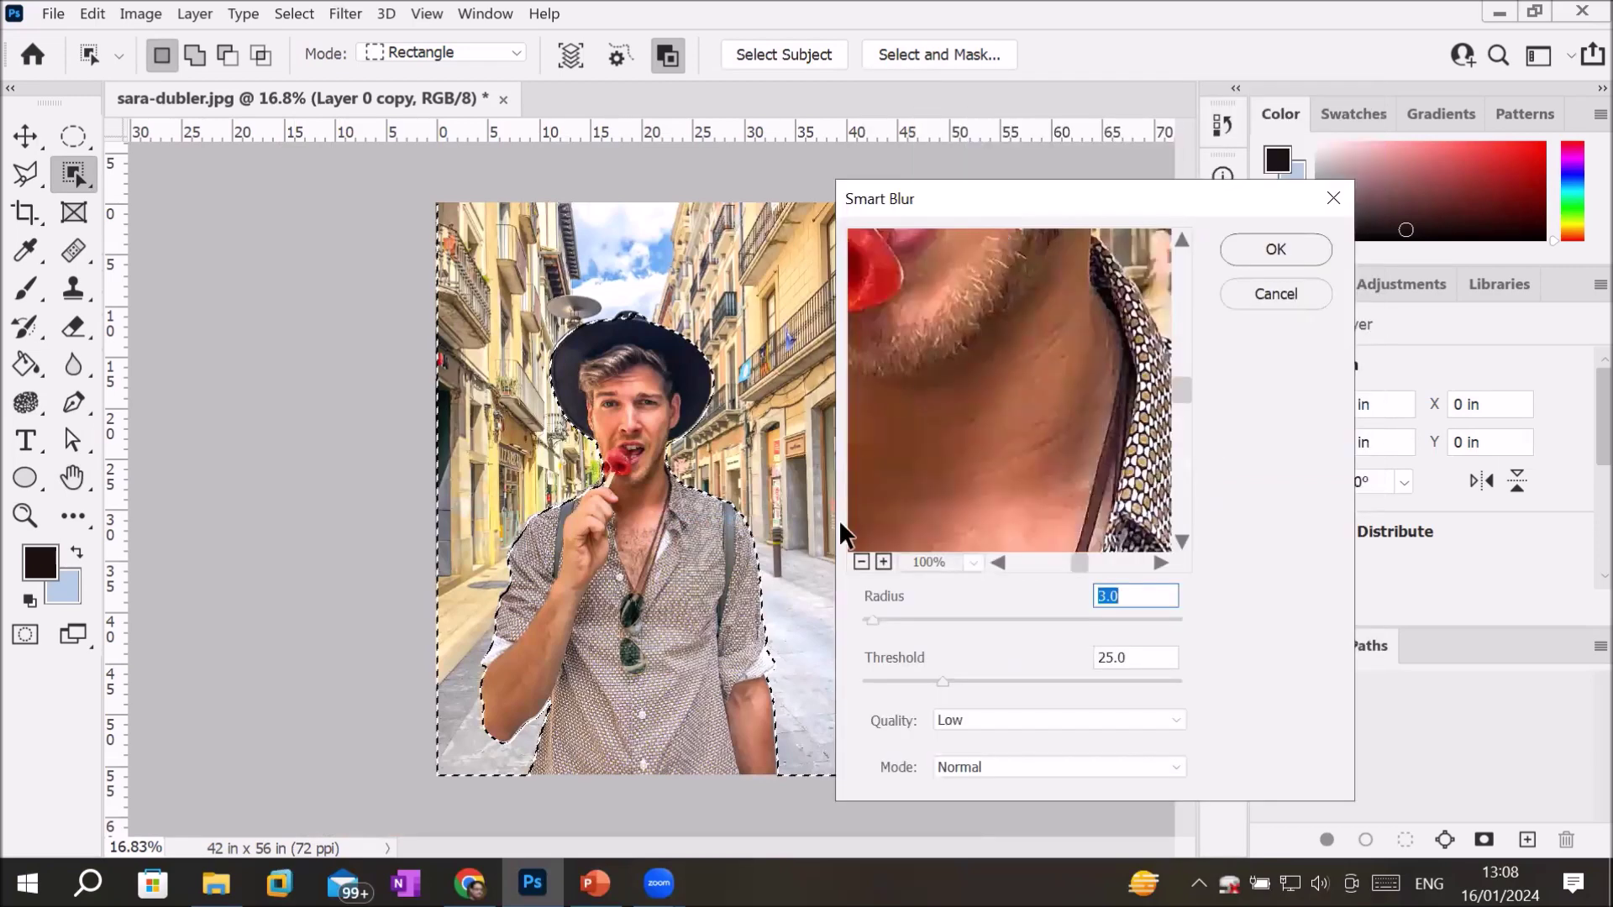
click(860, 562)
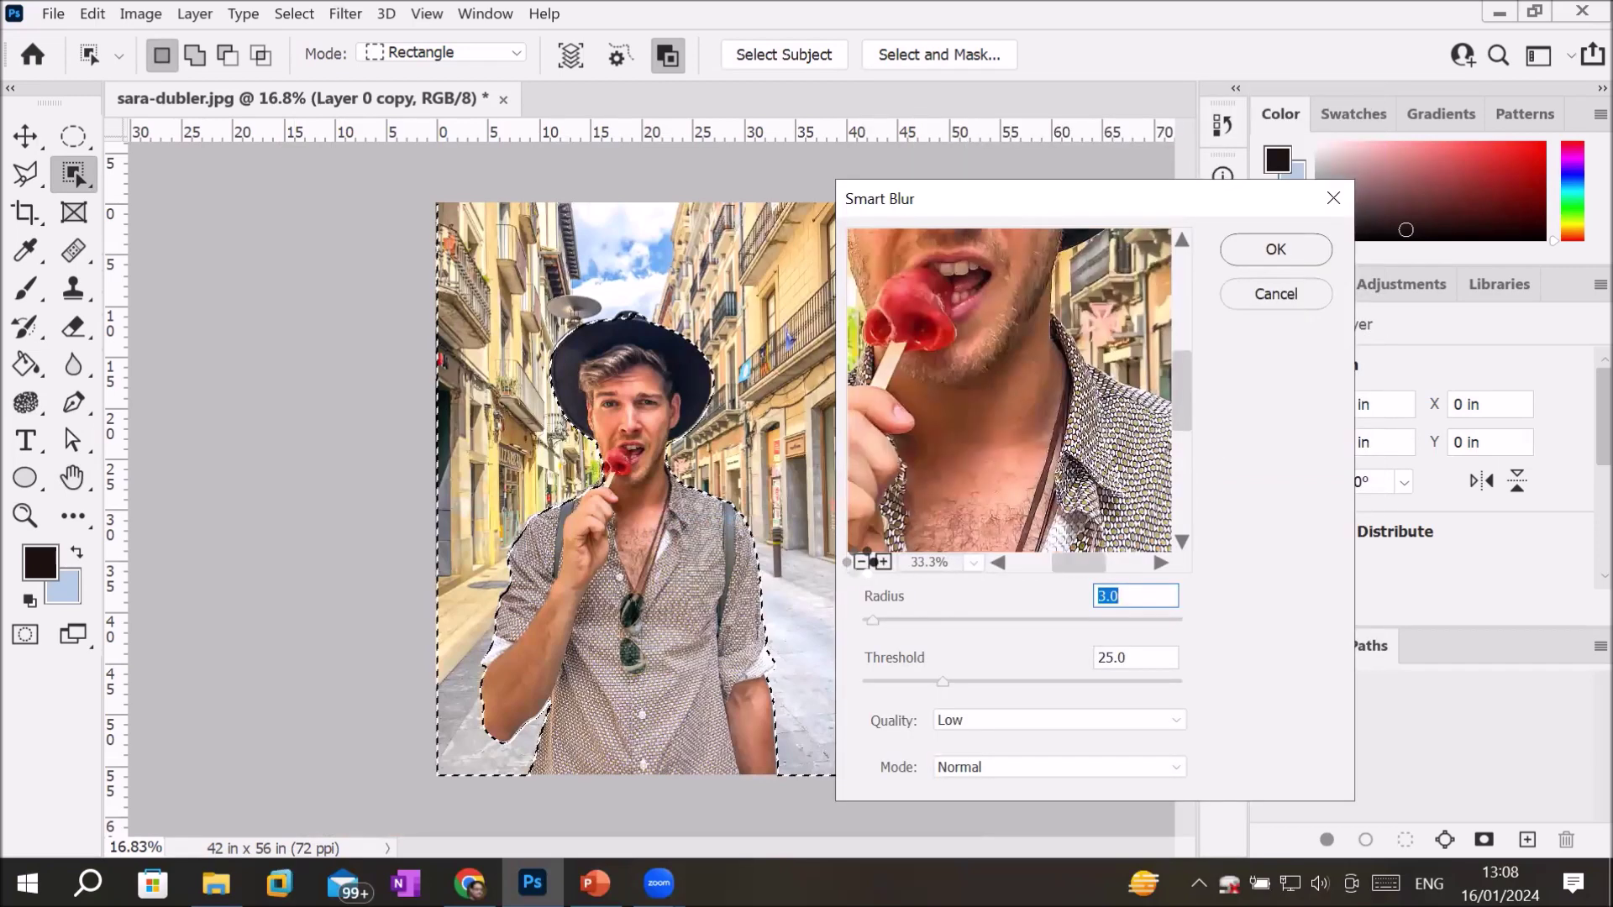
click(861, 562)
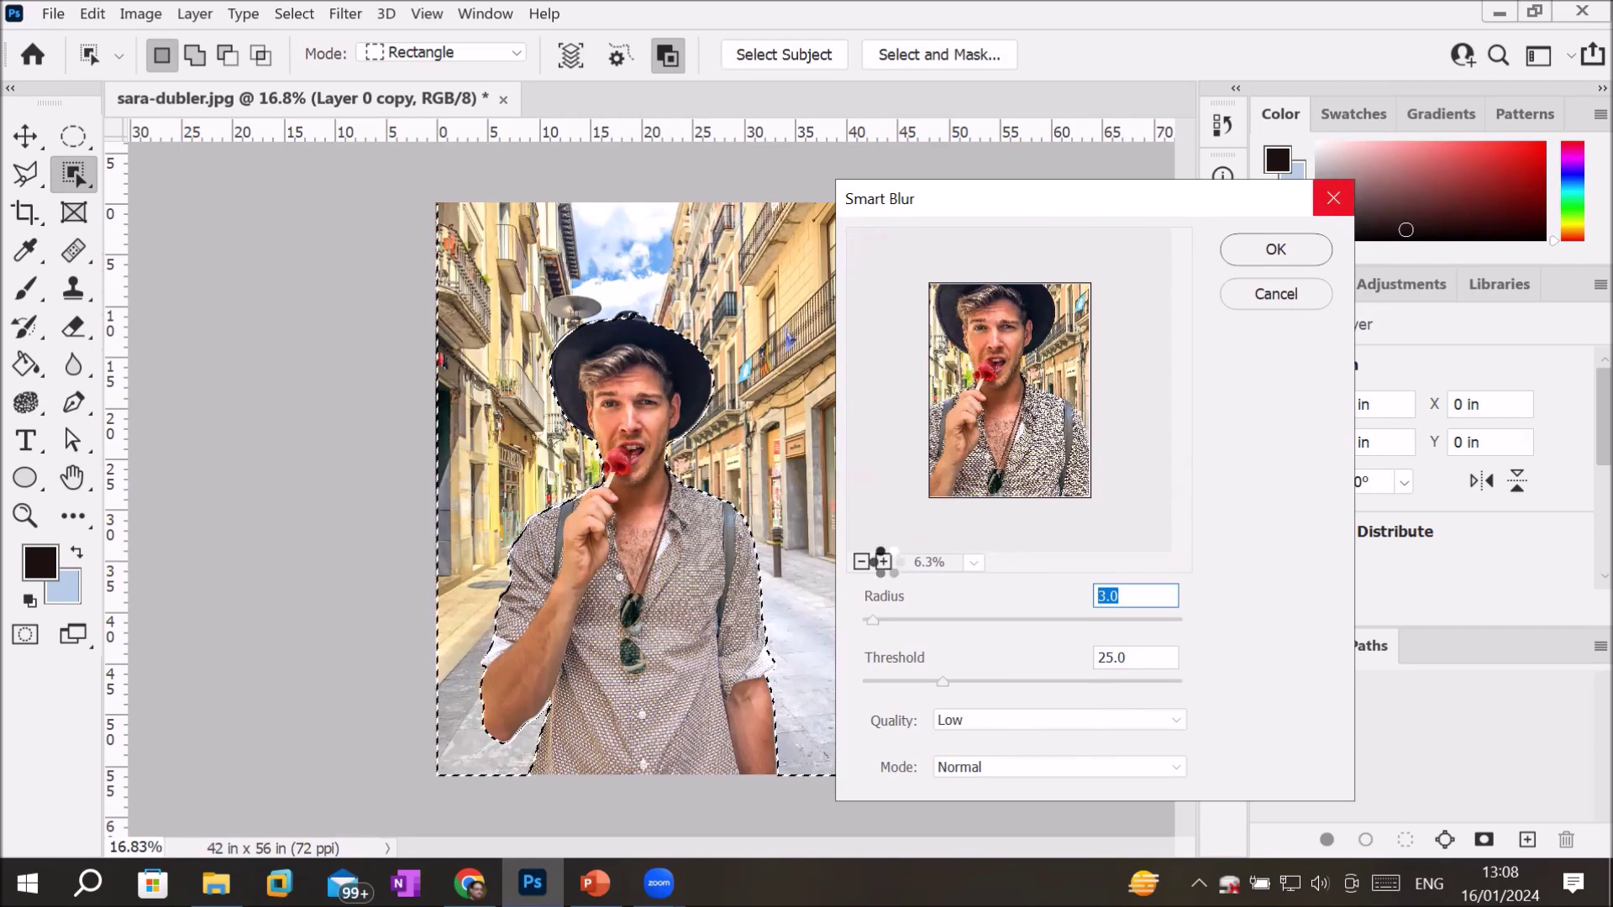
click(882, 561)
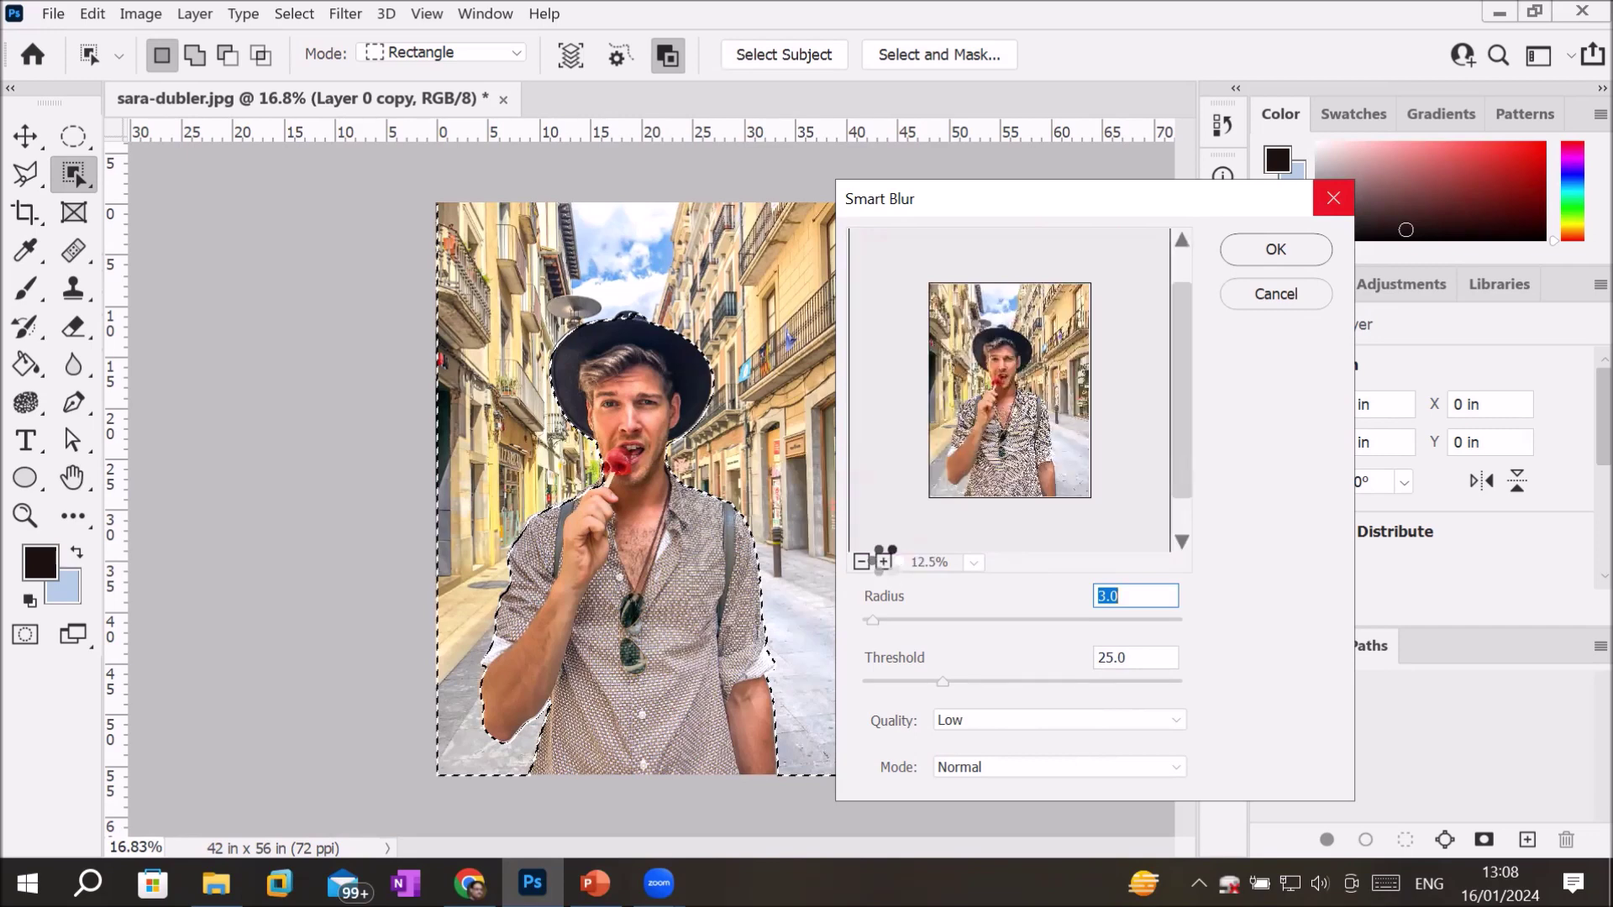
click(882, 561)
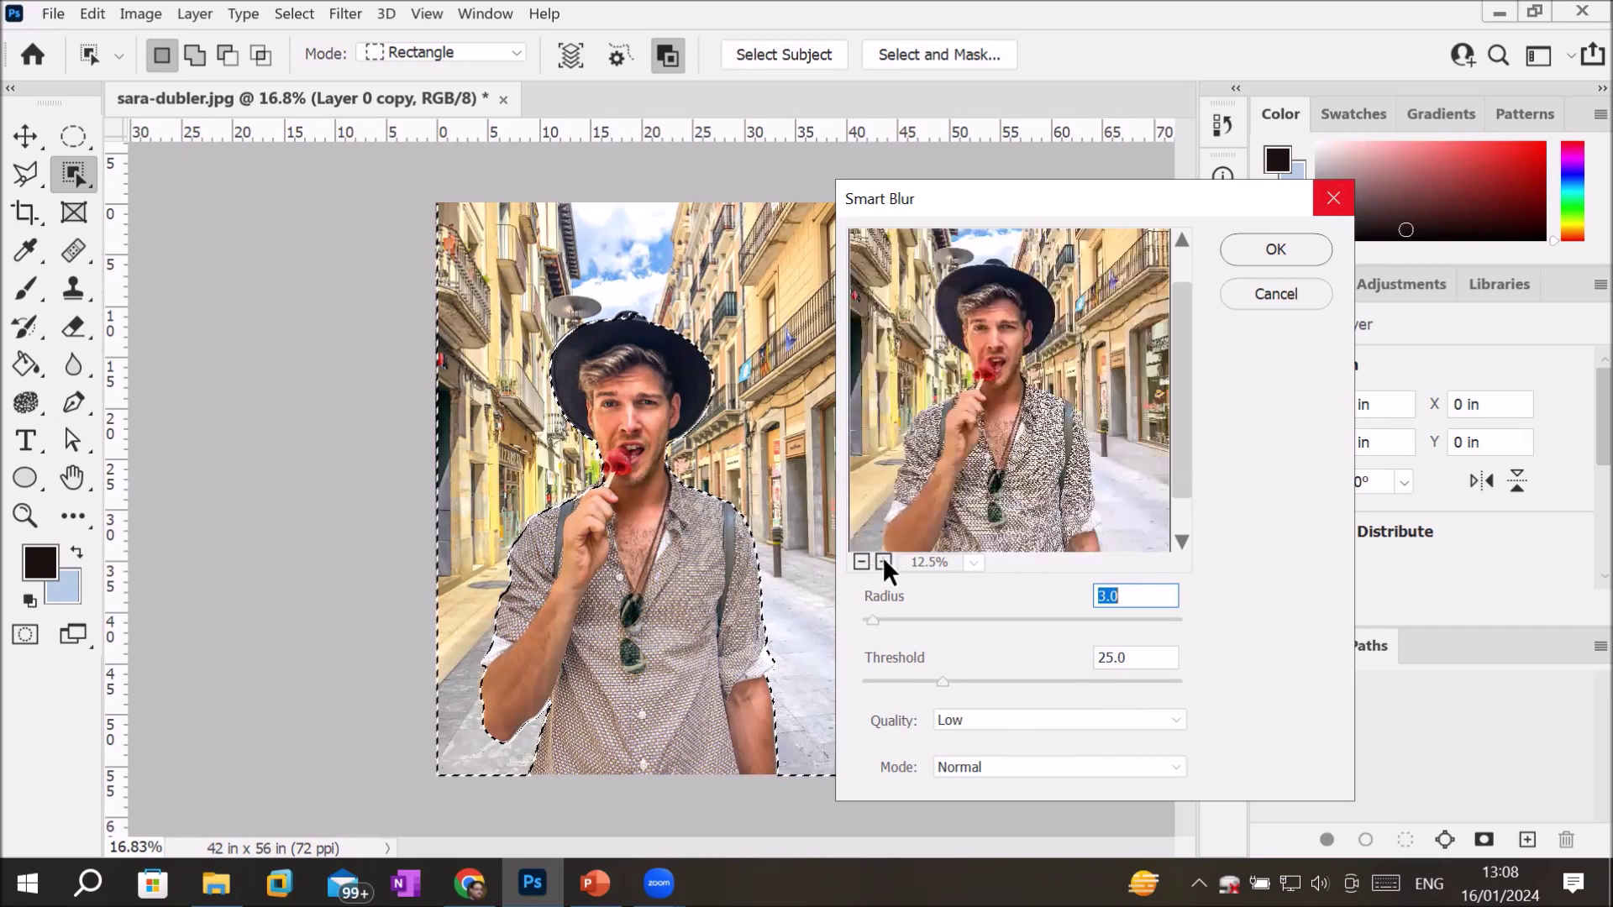
click(882, 561)
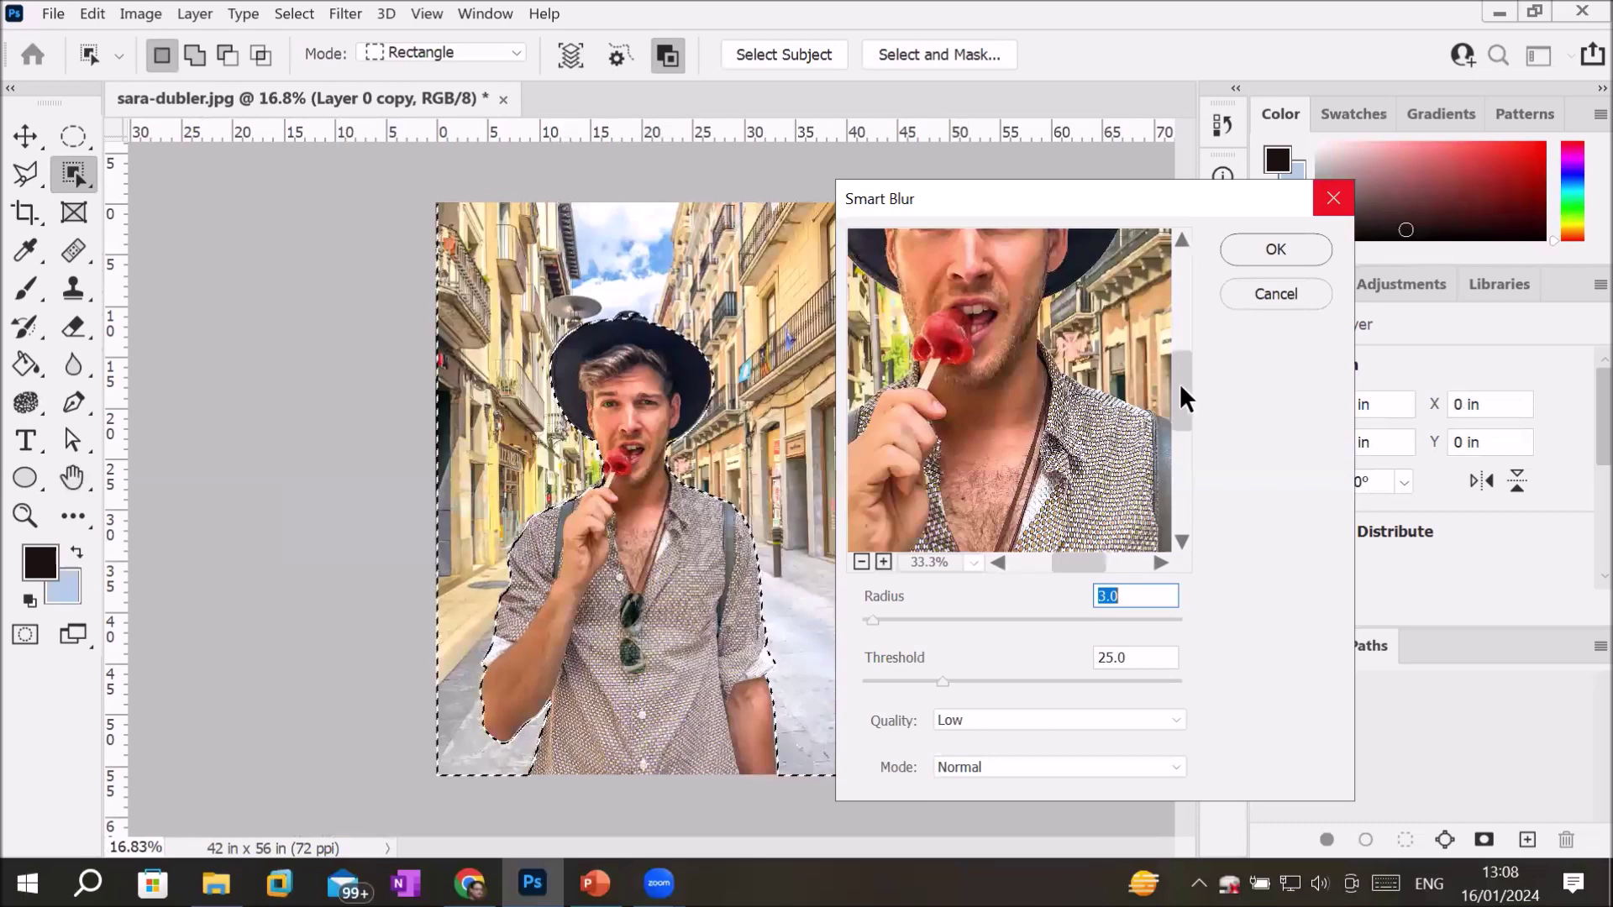
drag(1180, 383, 1179, 293)
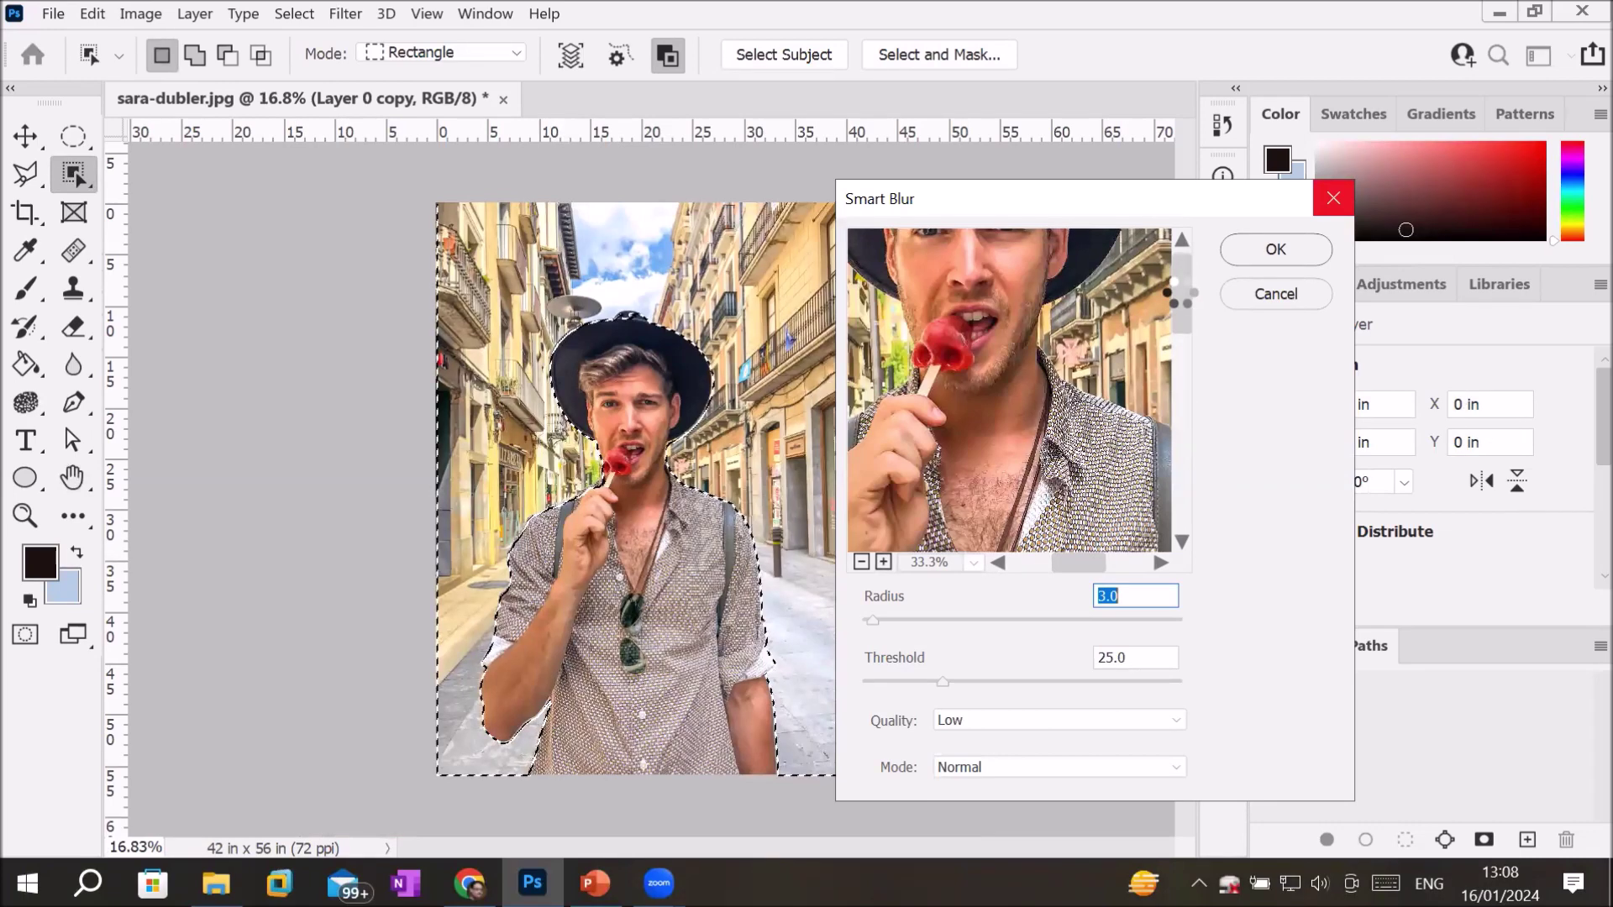
mouse_move(1178, 289)
mouse_down()
mouse_move(1173, 353)
mouse_move(1183, 306)
mouse_up()
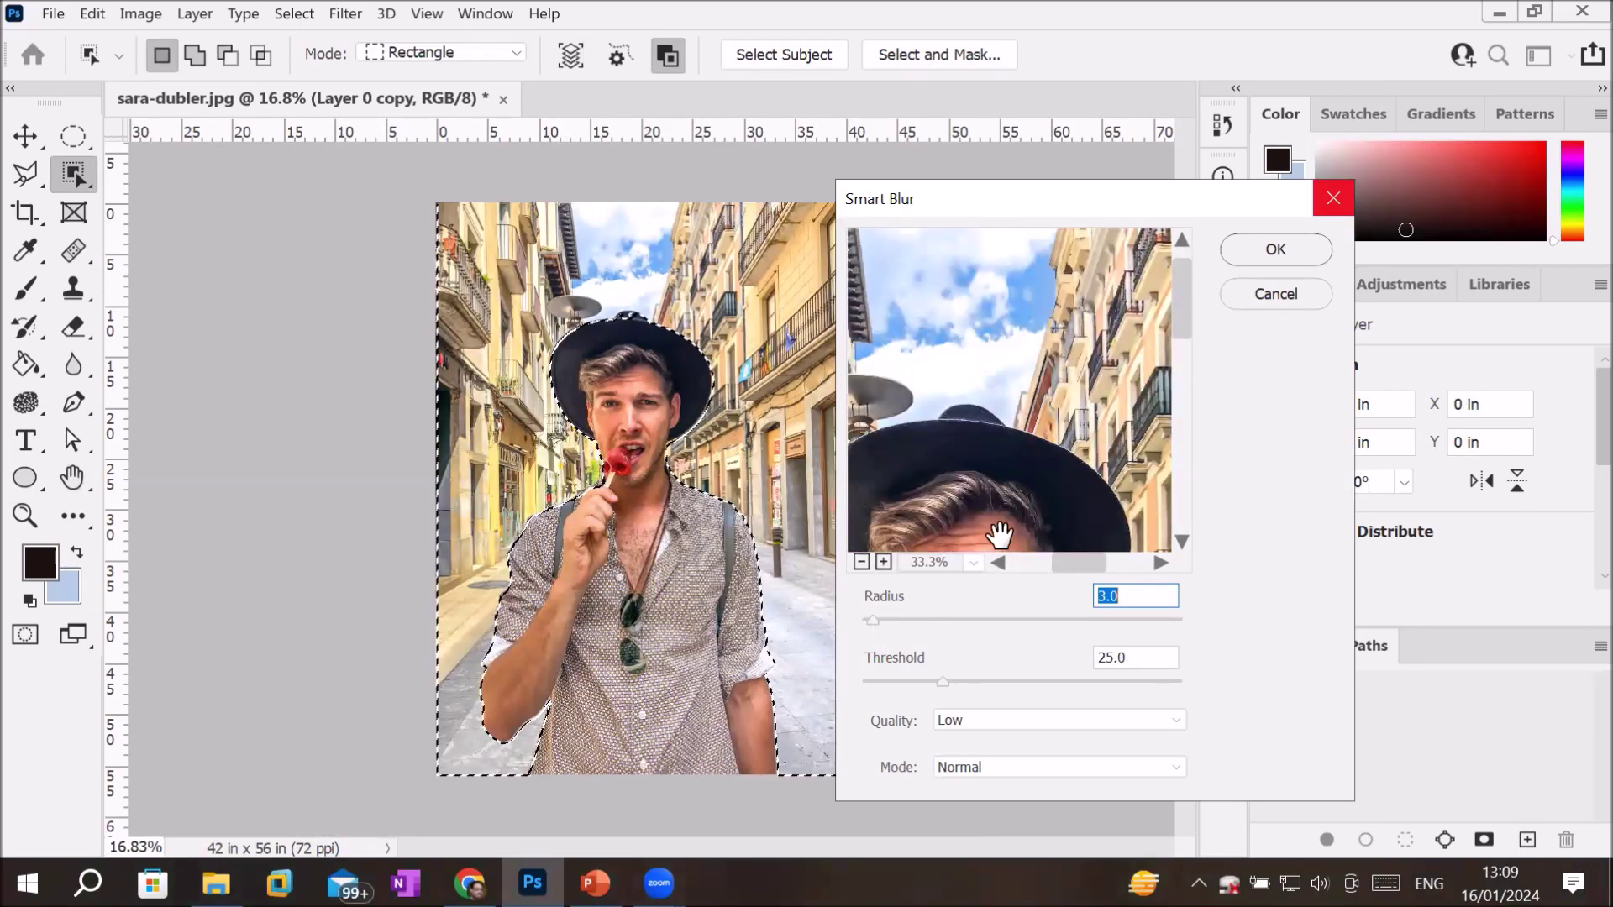
drag(1065, 562, 1035, 559)
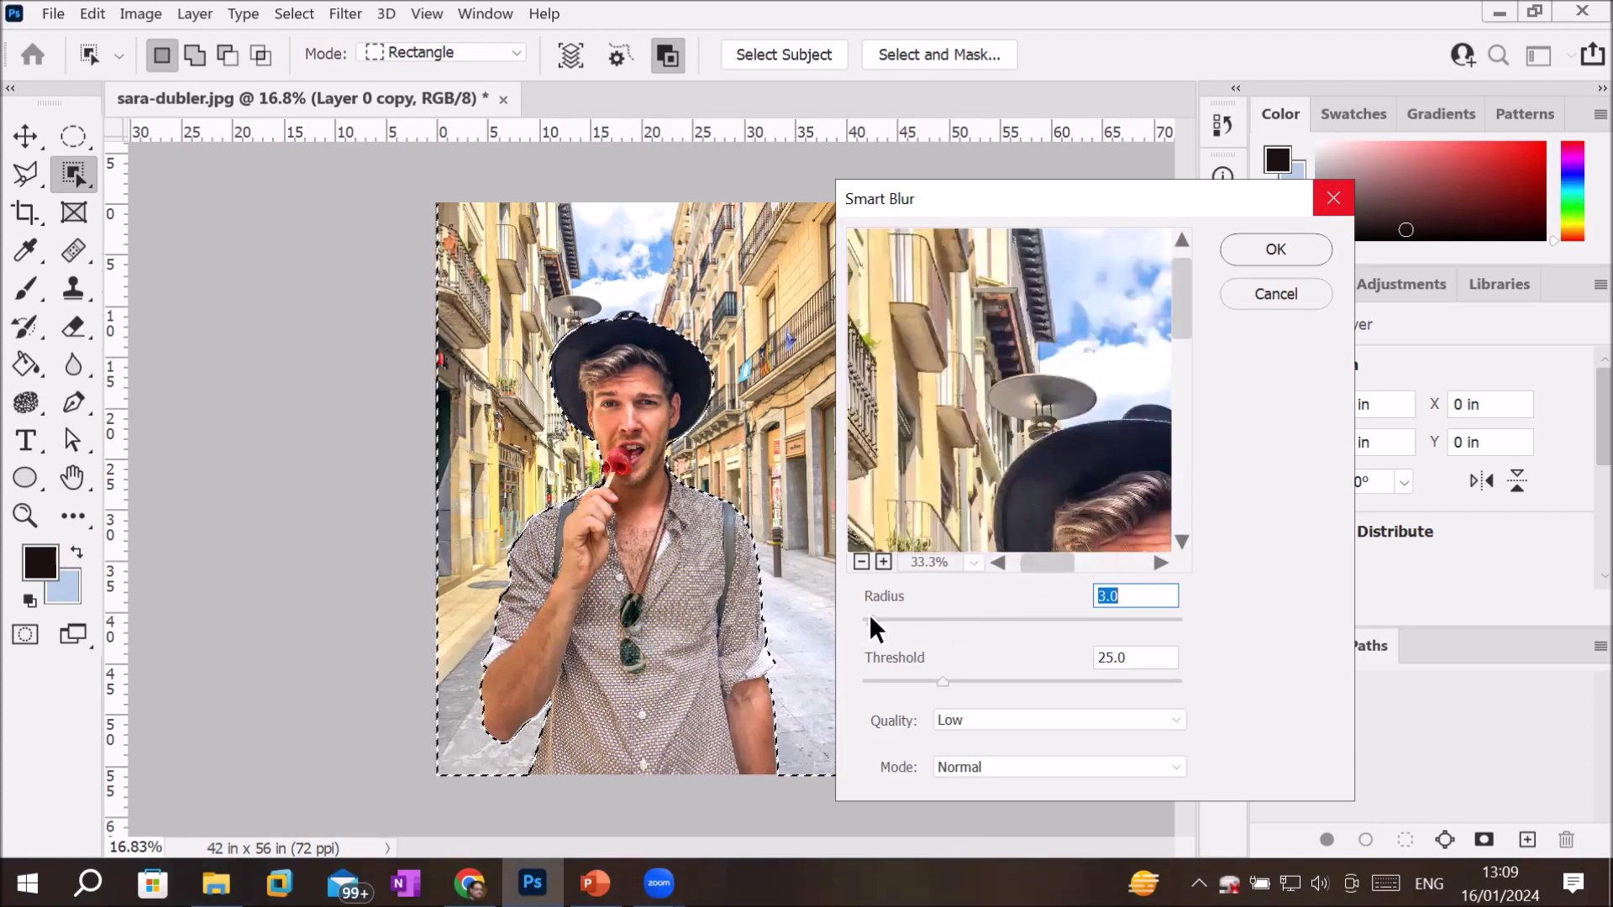
Step: Set Smart Blur to radius 41.4, threshold 60.7, High quality and Normal mode, then apply it
drag(885, 619, 997, 621)
drag(945, 678, 1056, 678)
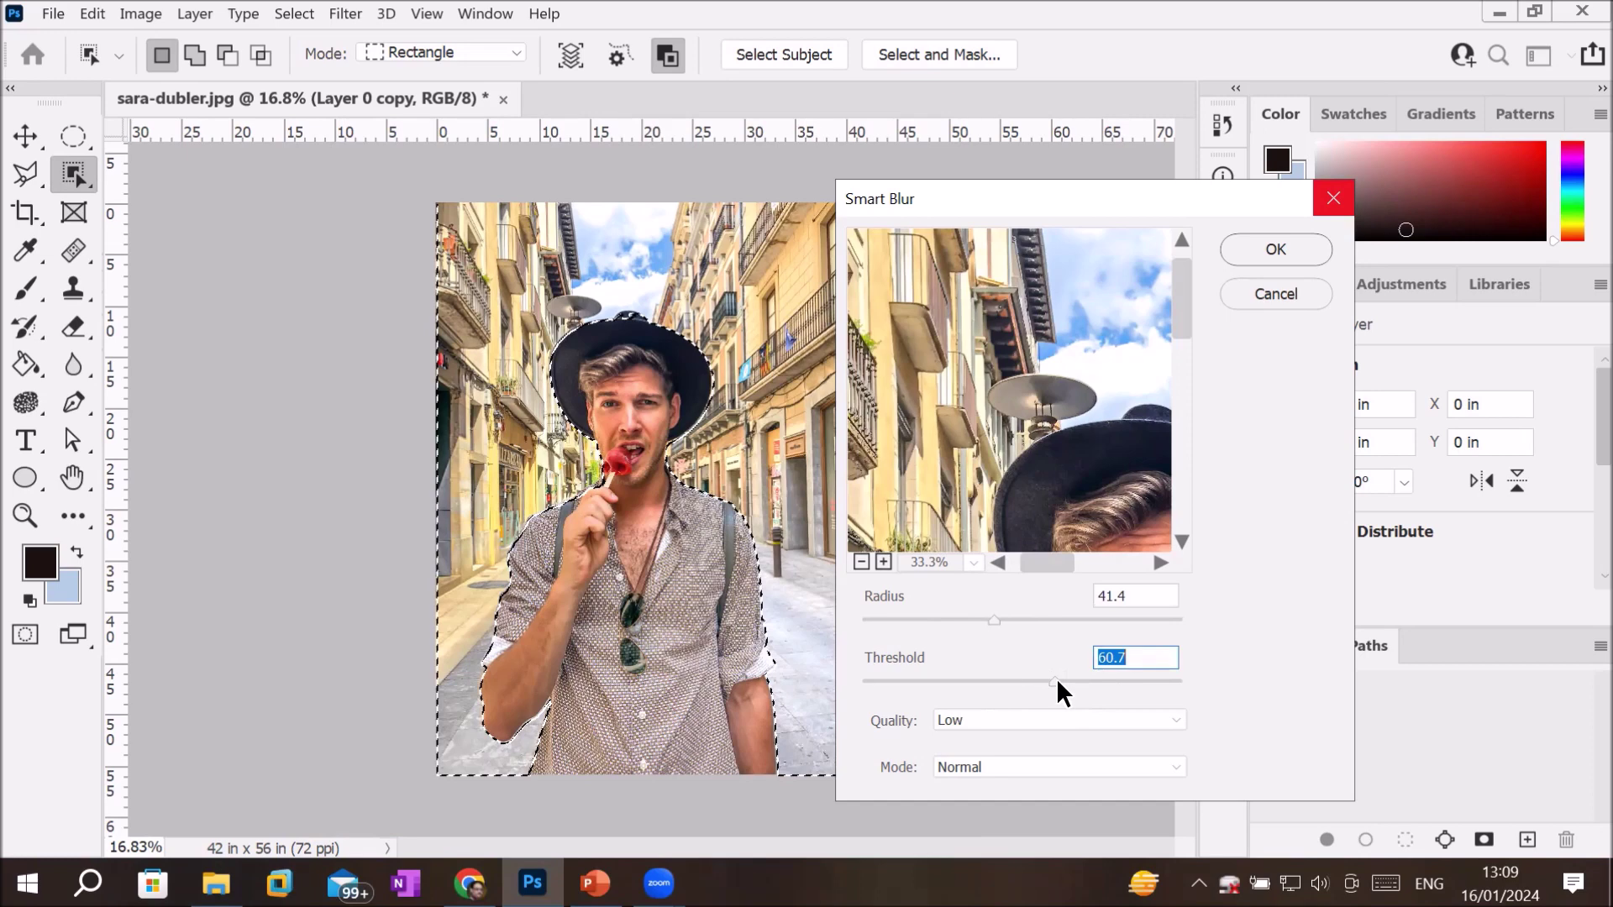
click(1014, 722)
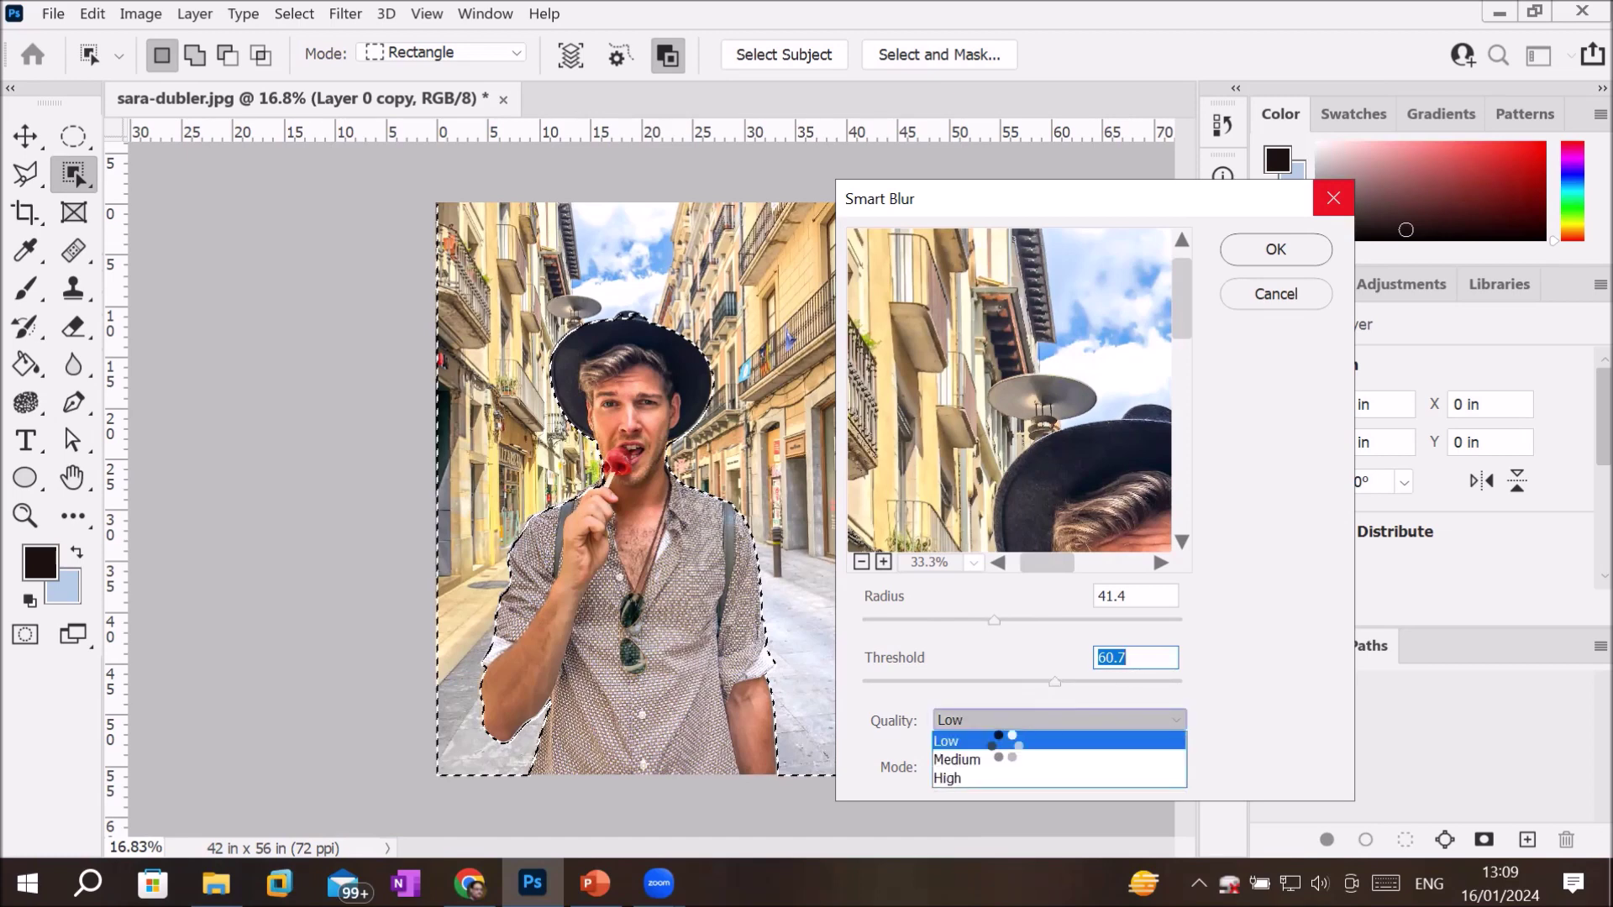
click(983, 778)
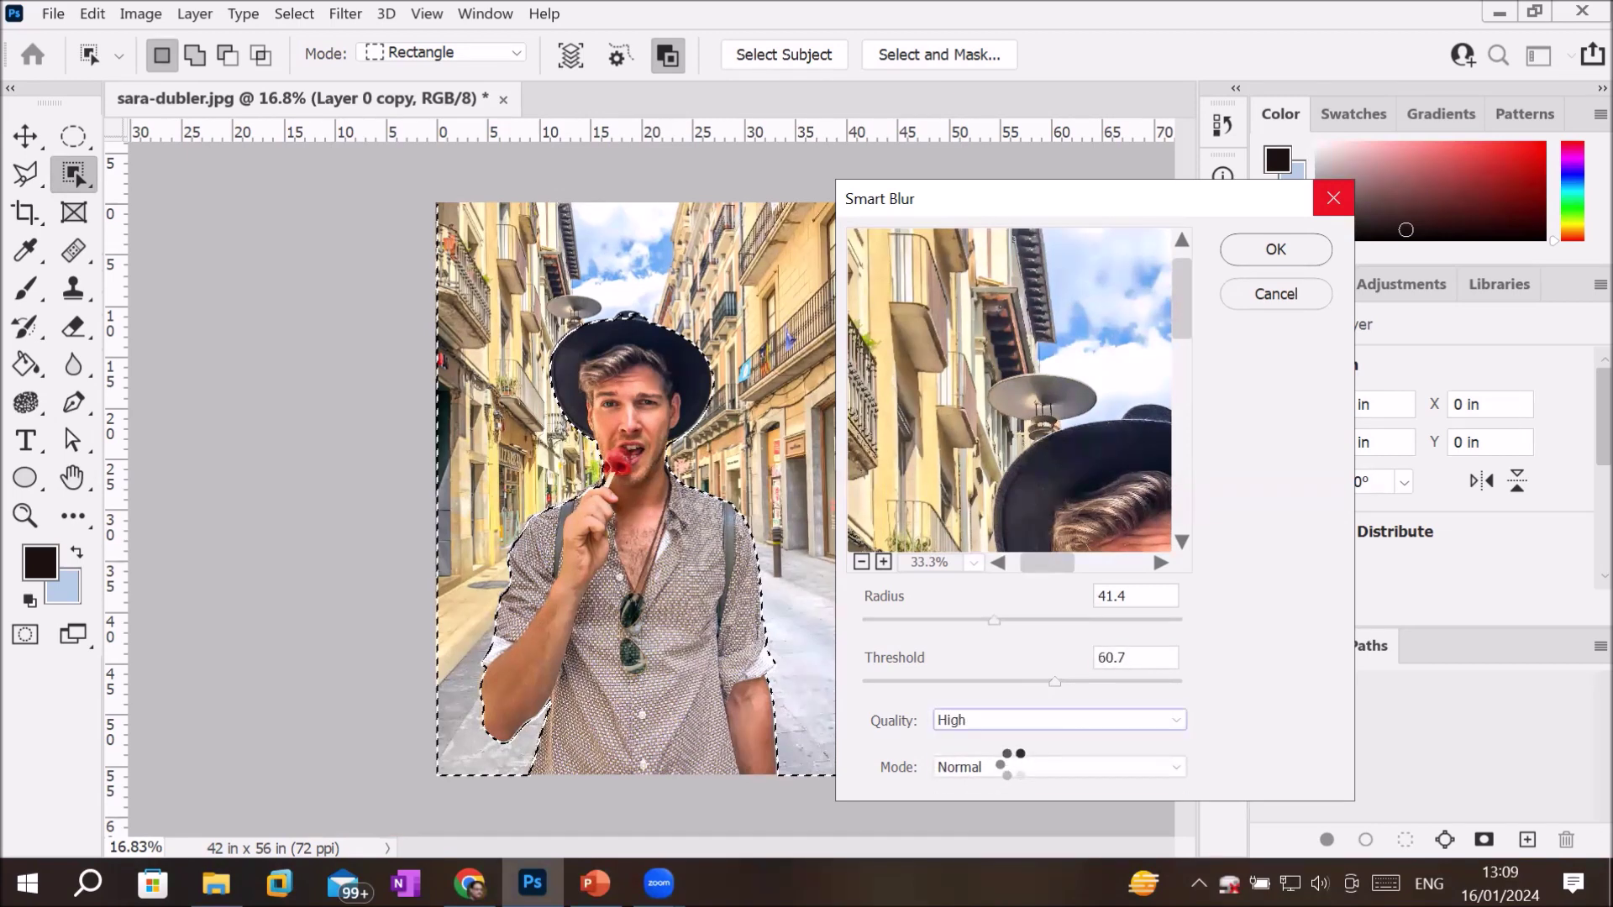
click(1017, 768)
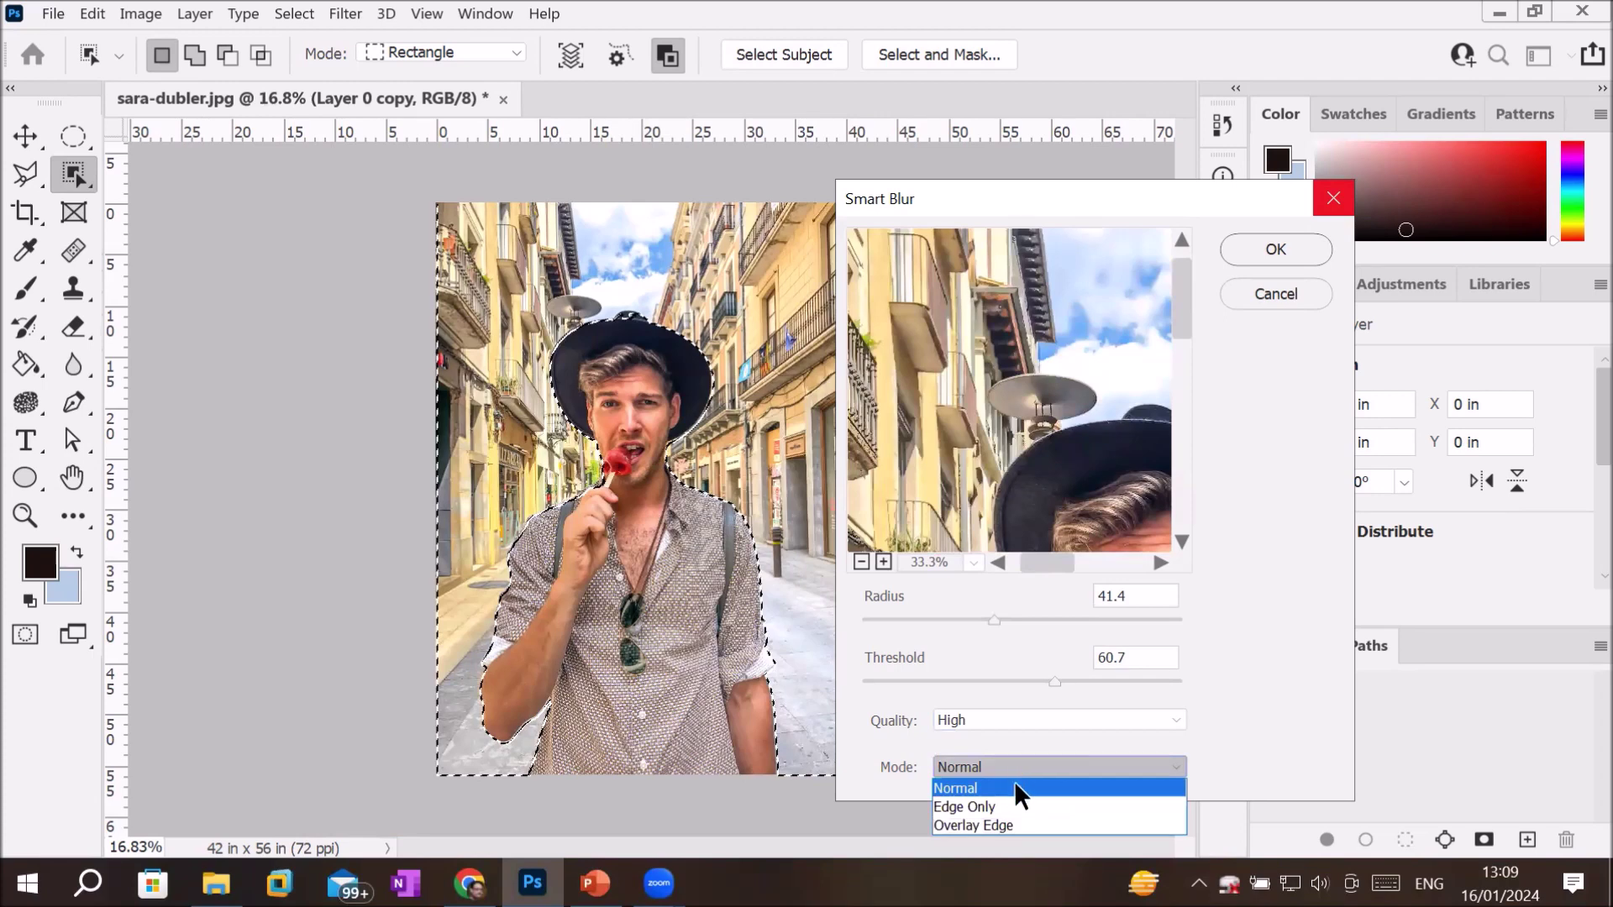
click(1016, 788)
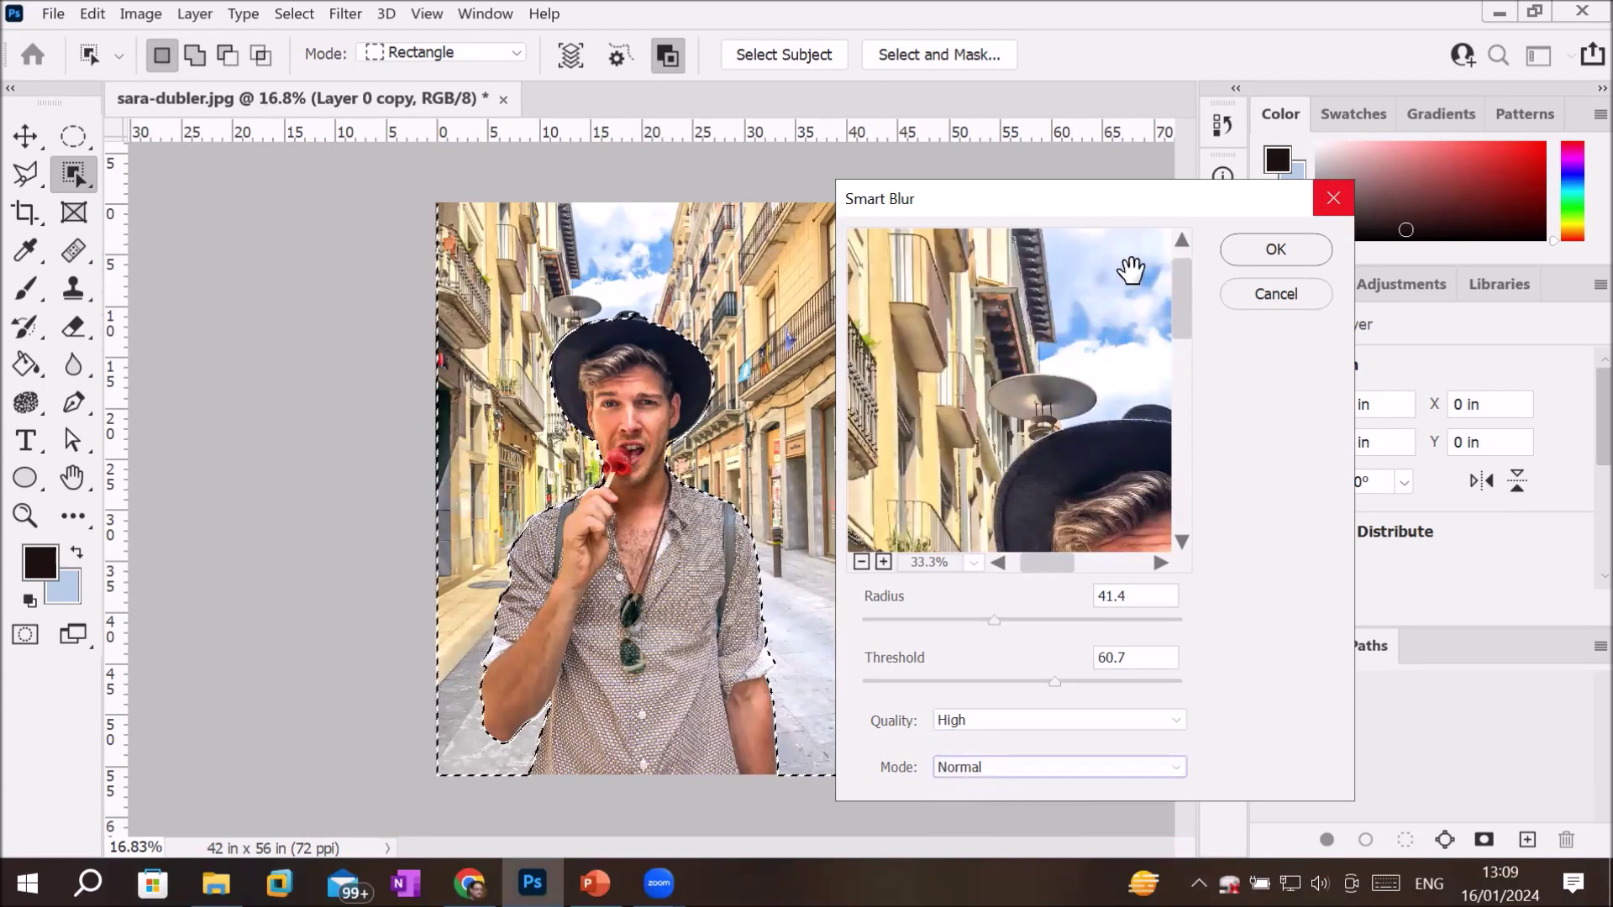
click(1292, 249)
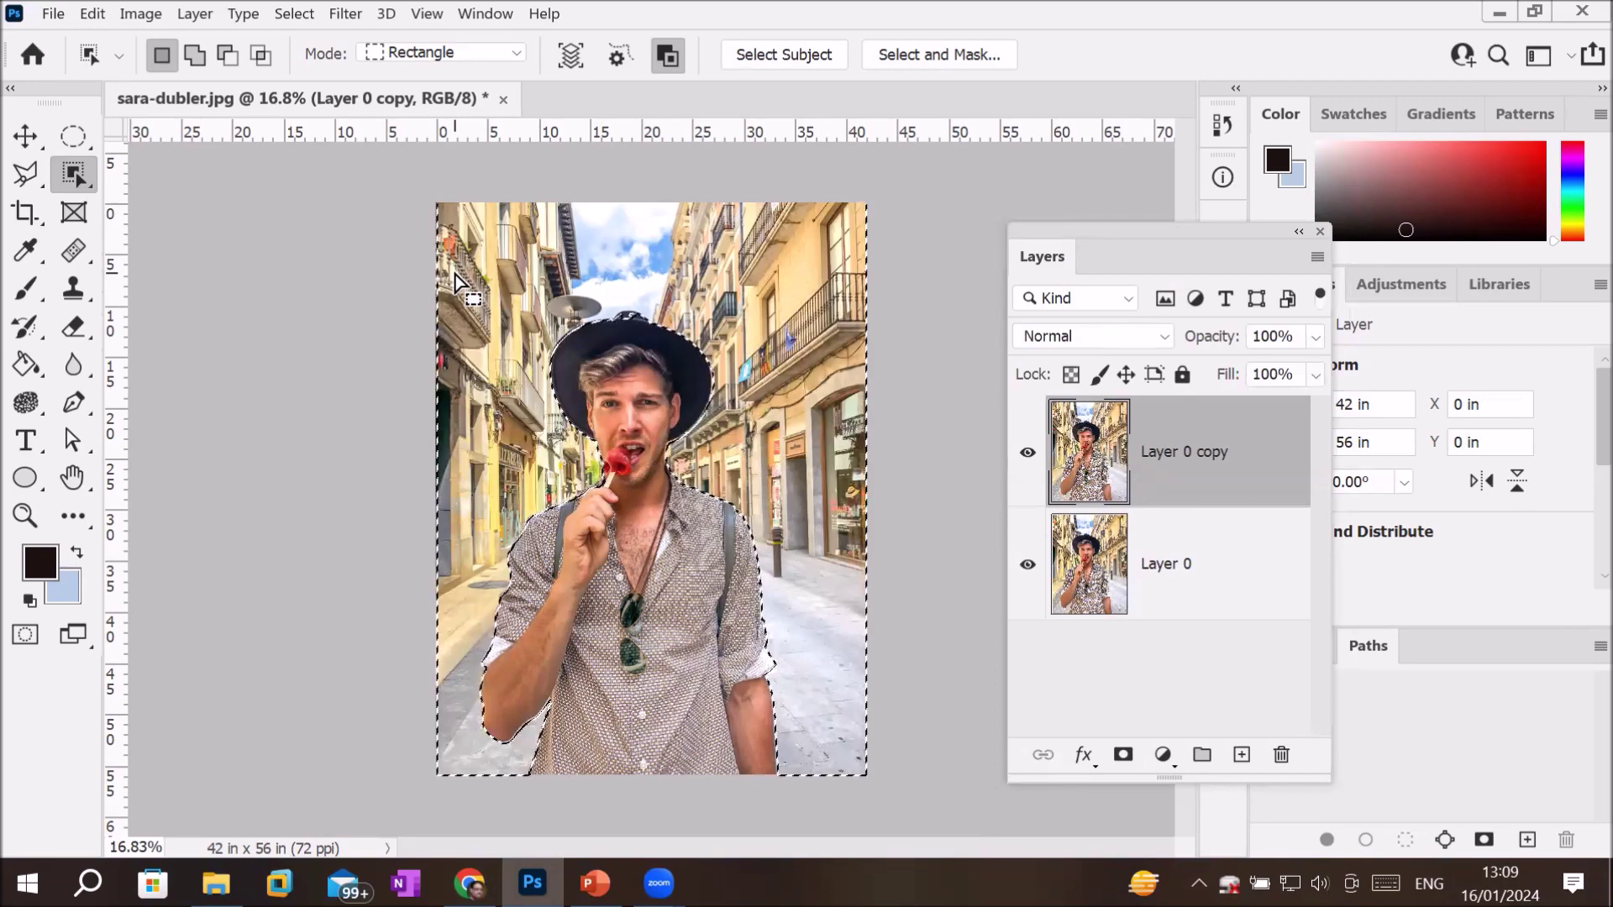
Step: Zoom in and out on the canvas to inspect the smart-blurred street background
scroll(454, 277, up, 1)
scroll(470, 277, up, 1)
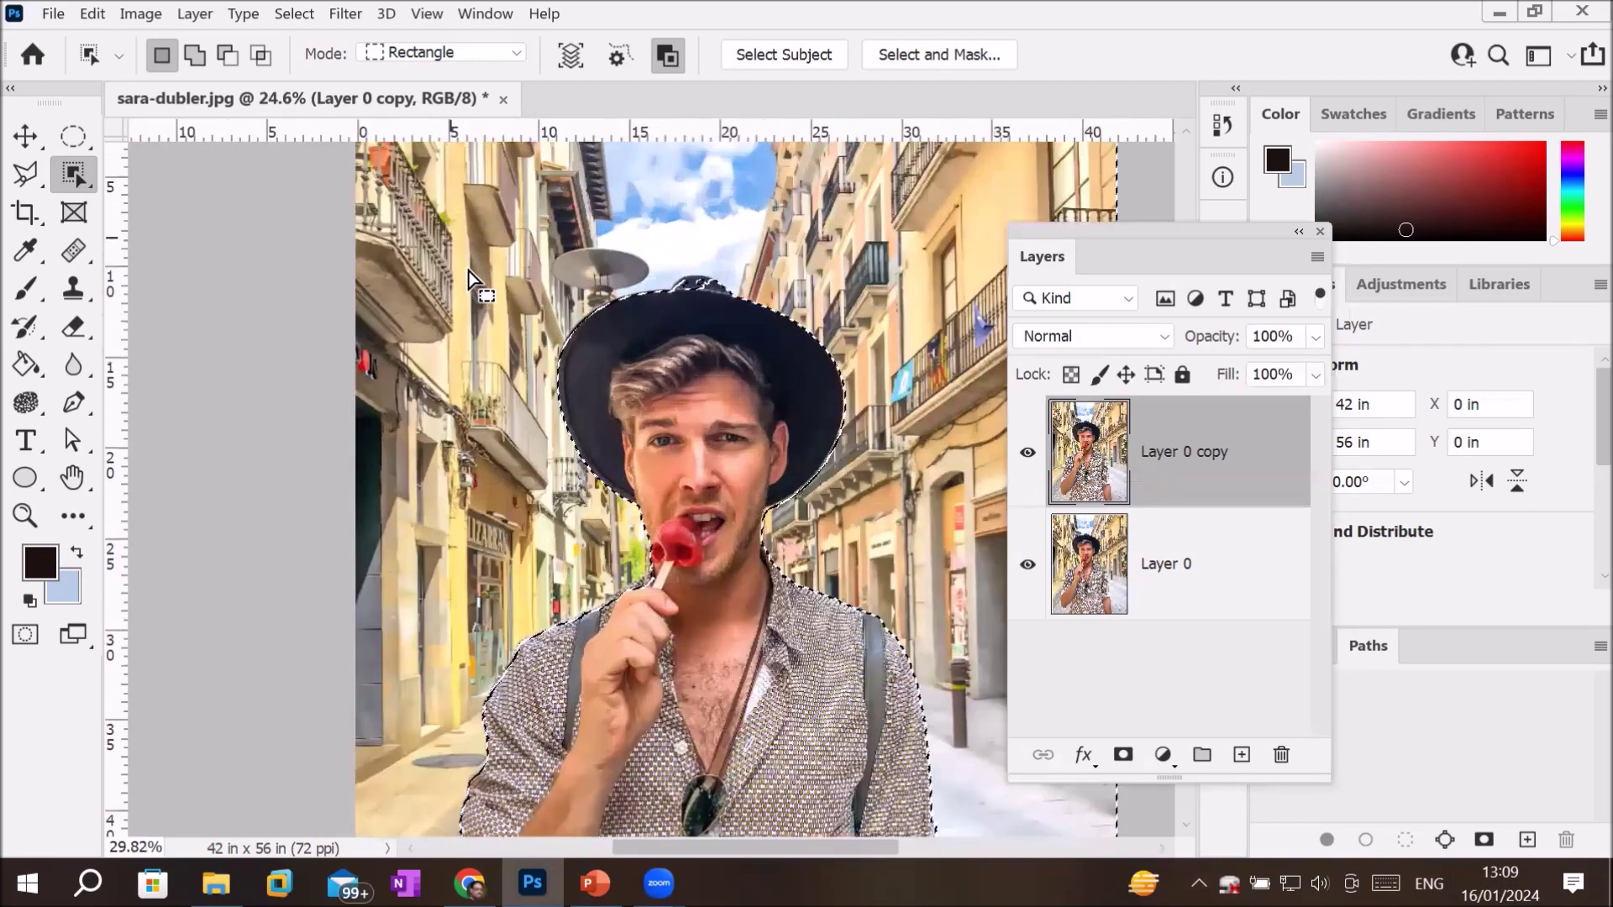
scroll(470, 277, up, 3)
scroll(473, 277, up, 1)
scroll(473, 277, up, 2)
scroll(473, 278, down, 2)
scroll(473, 277, down, 2)
scroll(473, 277, down, 3)
scroll(473, 277, down, 1)
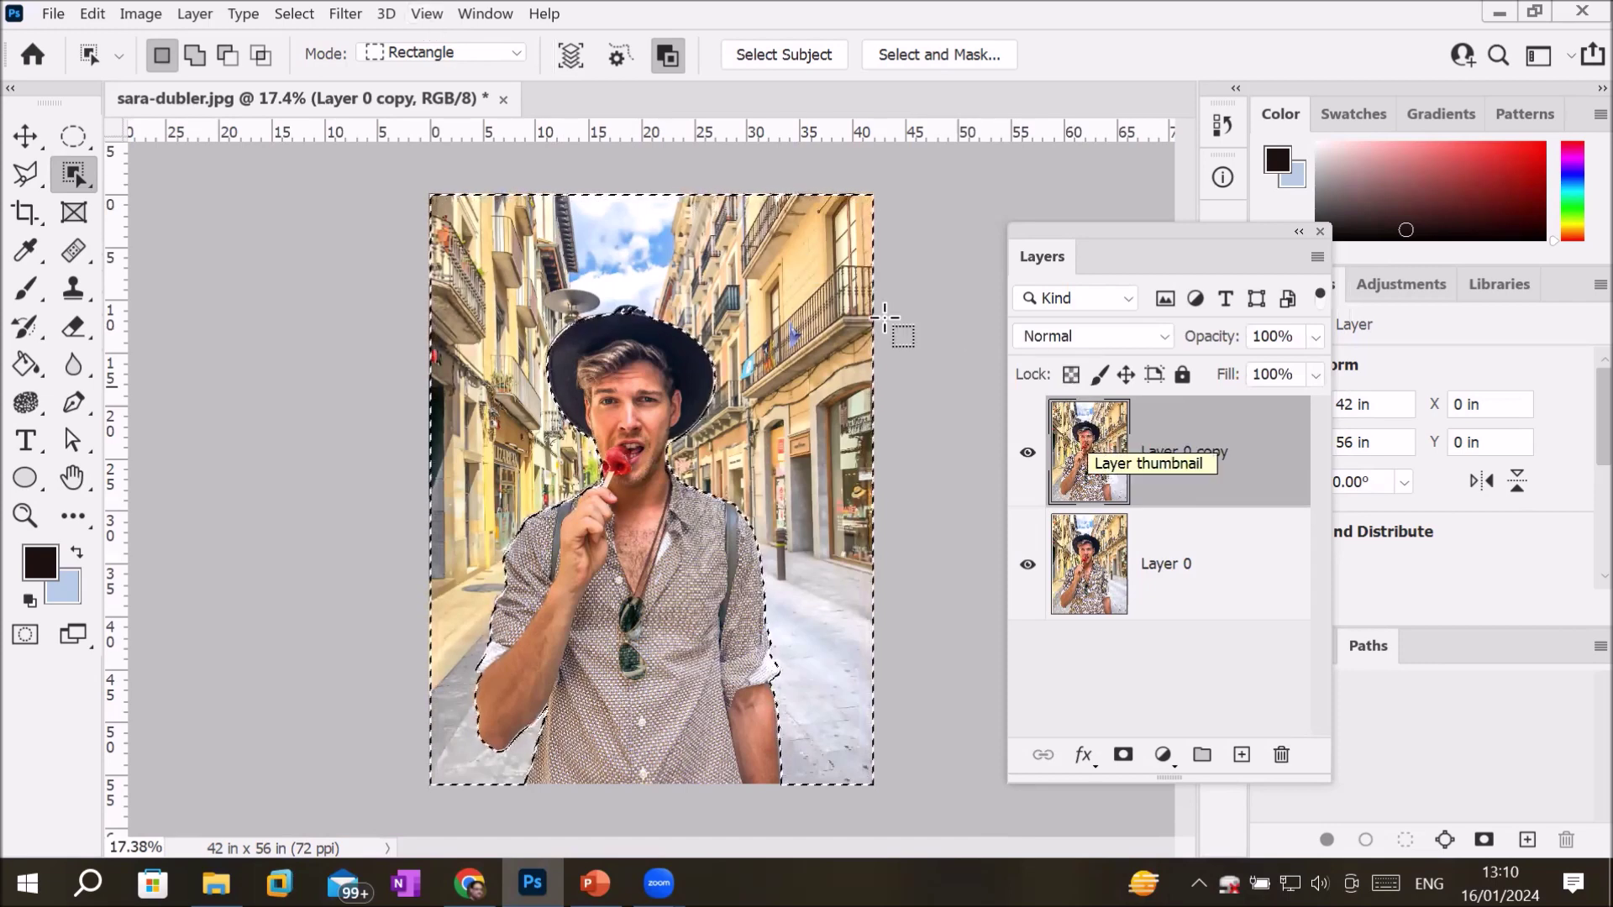
Step: Open Shape Blur with the palm tree shape, zoom the preview out, and set radius 175
click(345, 13)
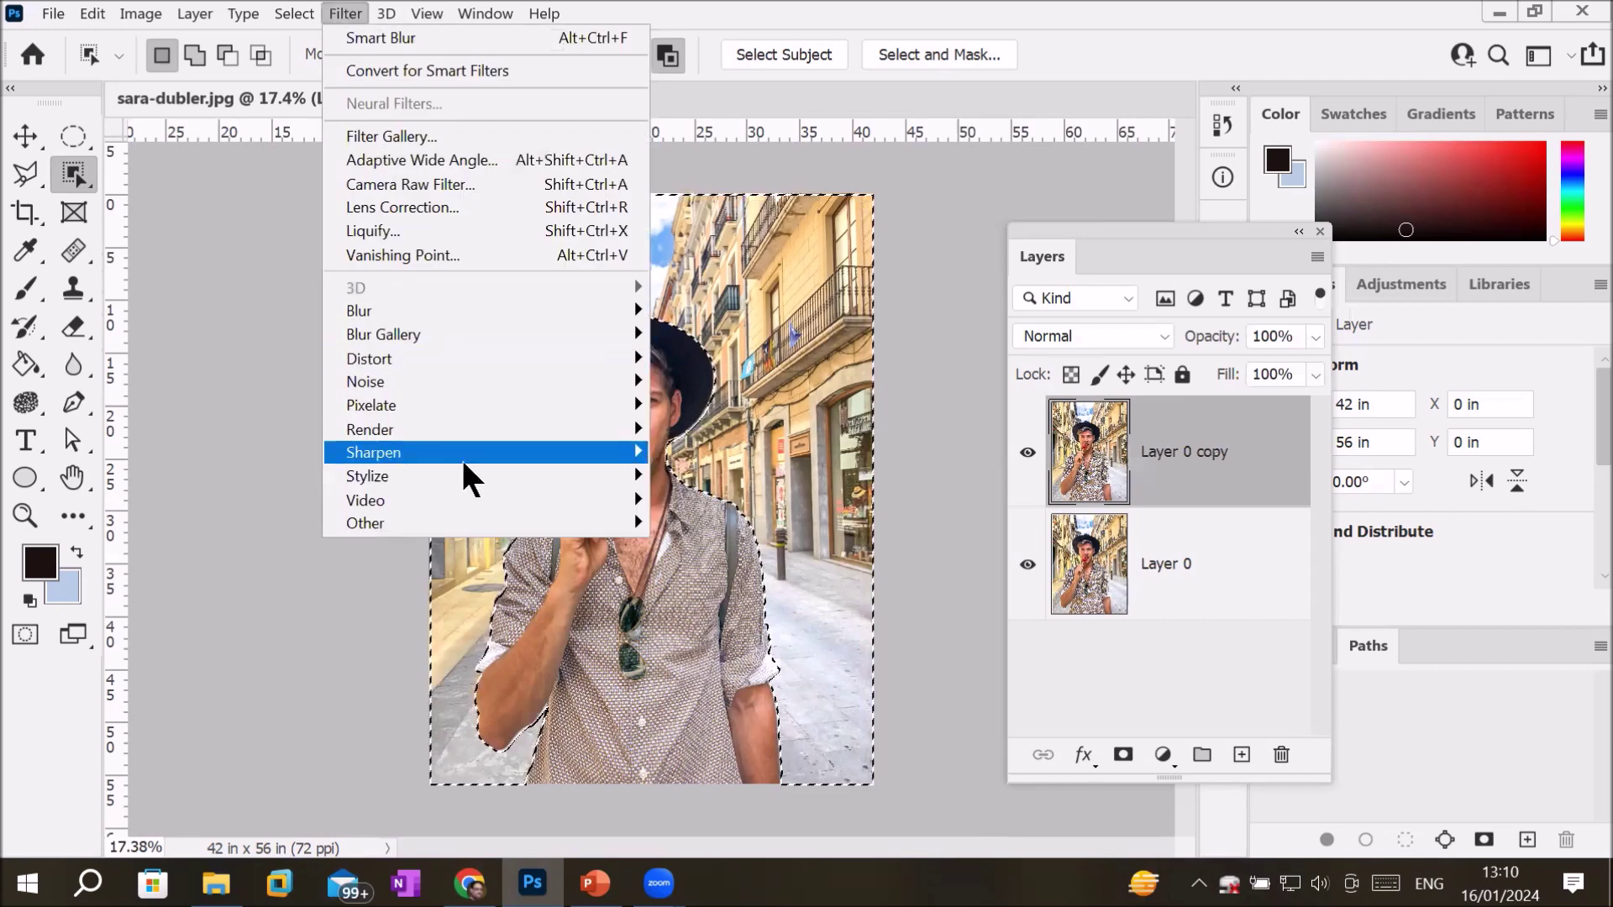
mouse_move(359, 310)
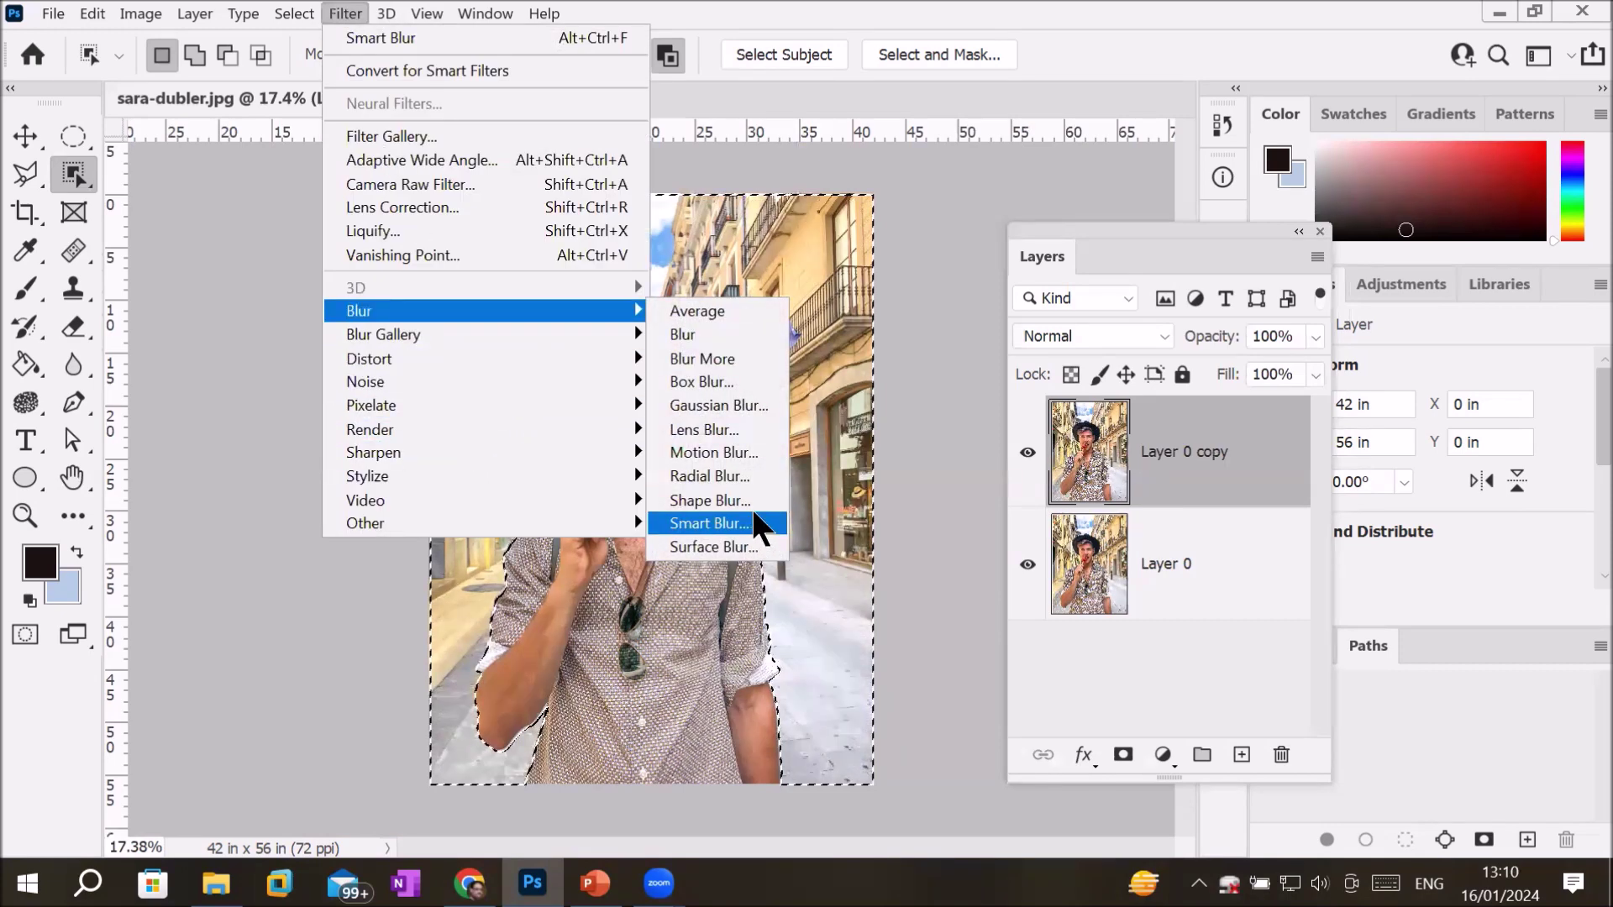
click(750, 504)
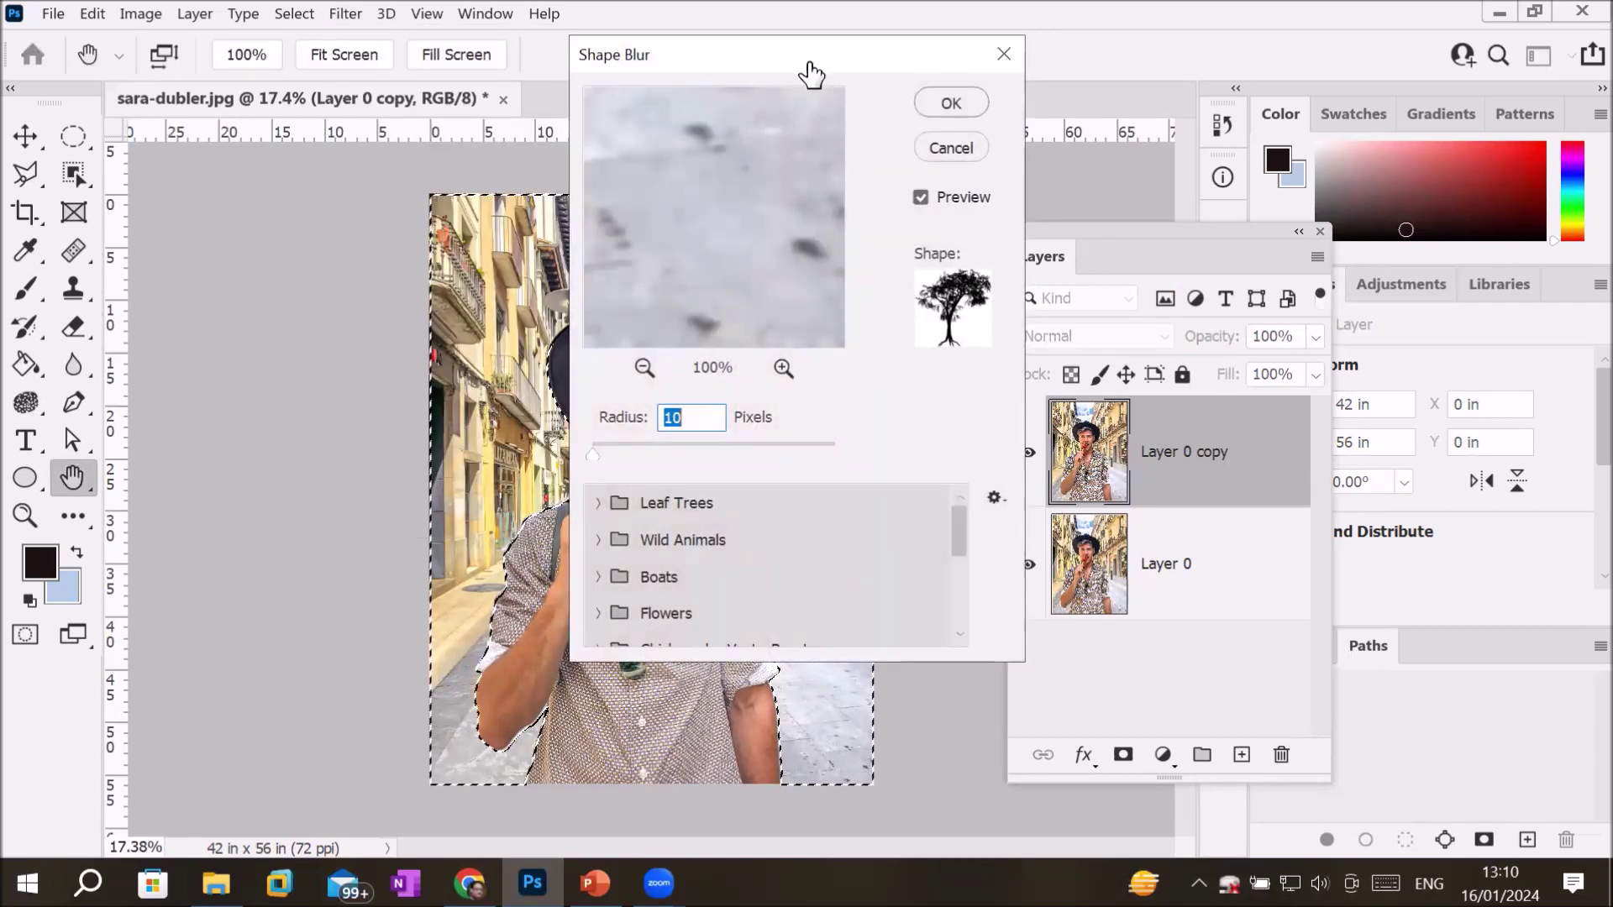
drag(756, 47, 1071, 108)
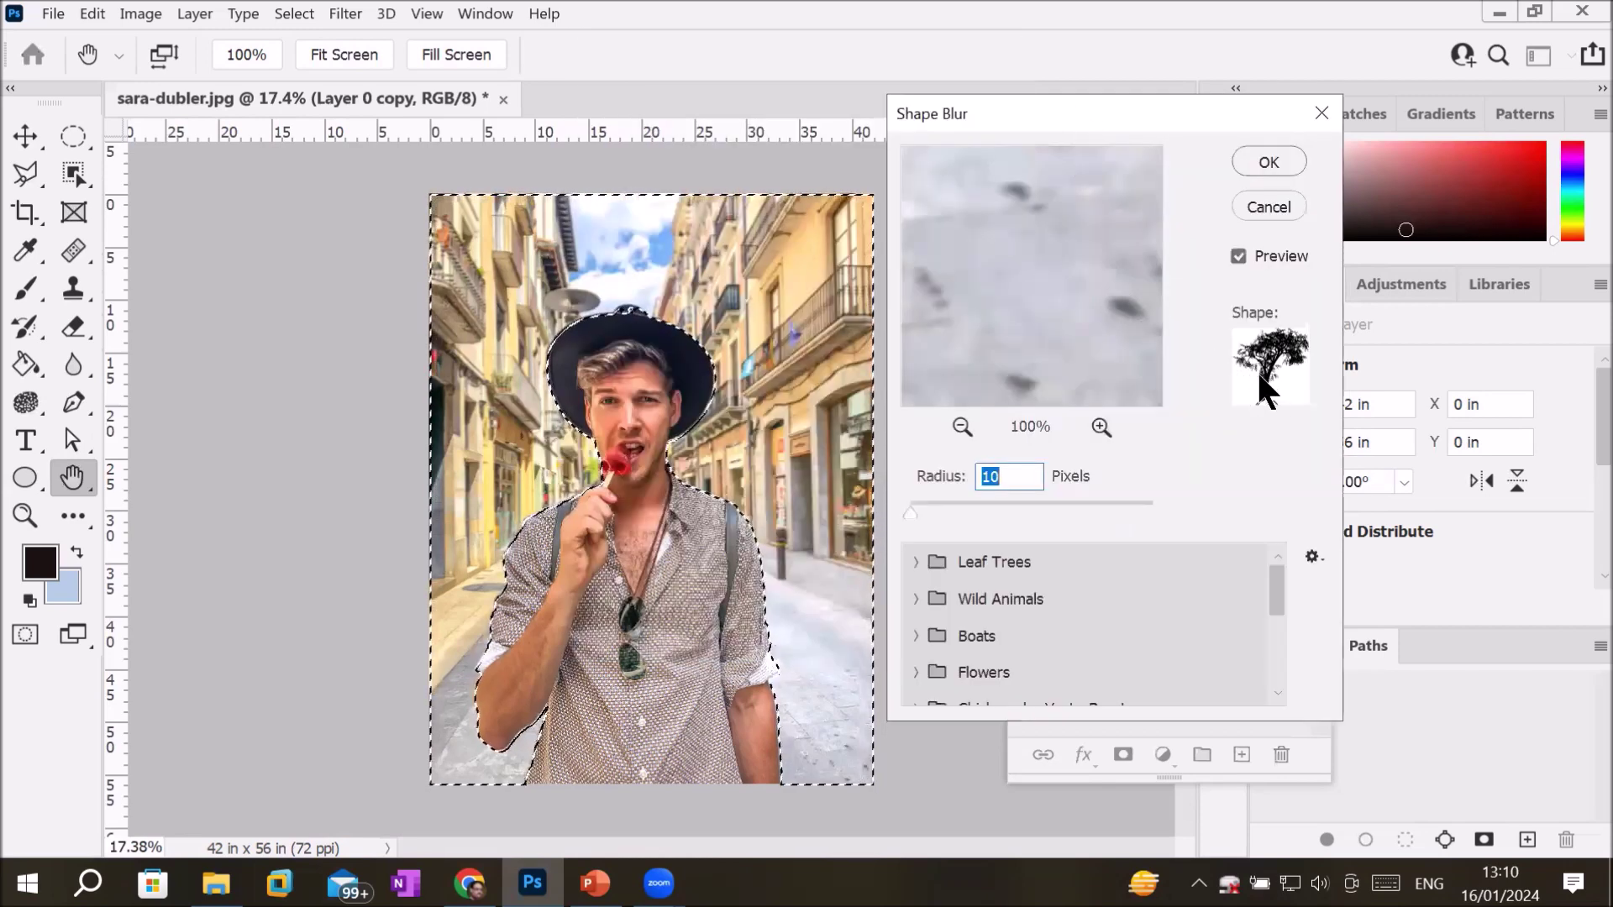
click(914, 562)
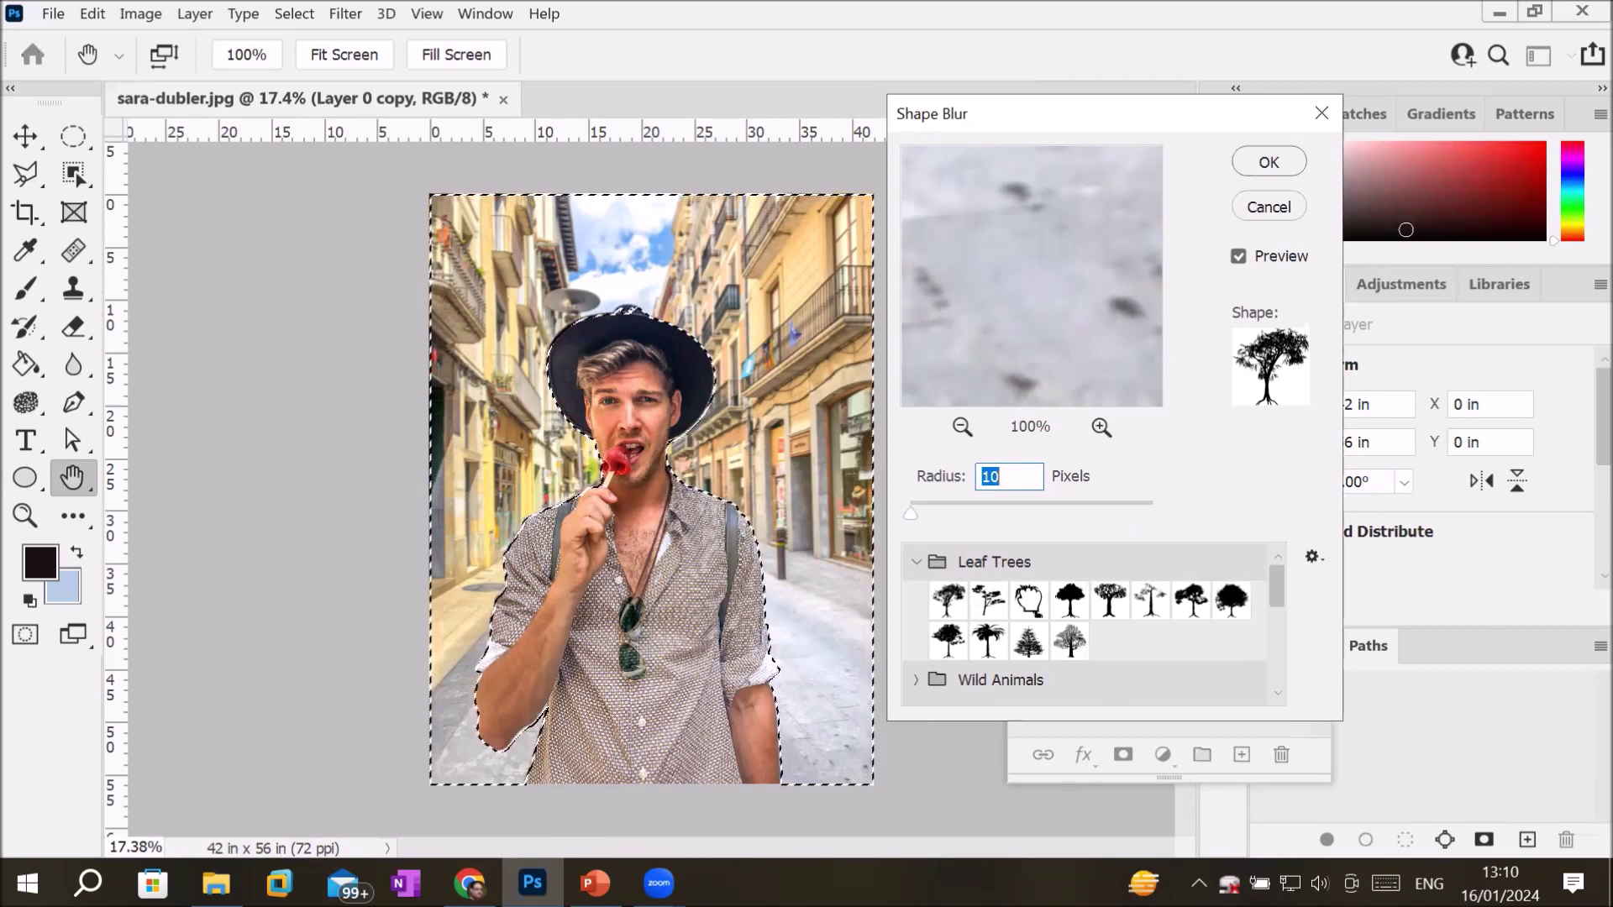
click(1028, 600)
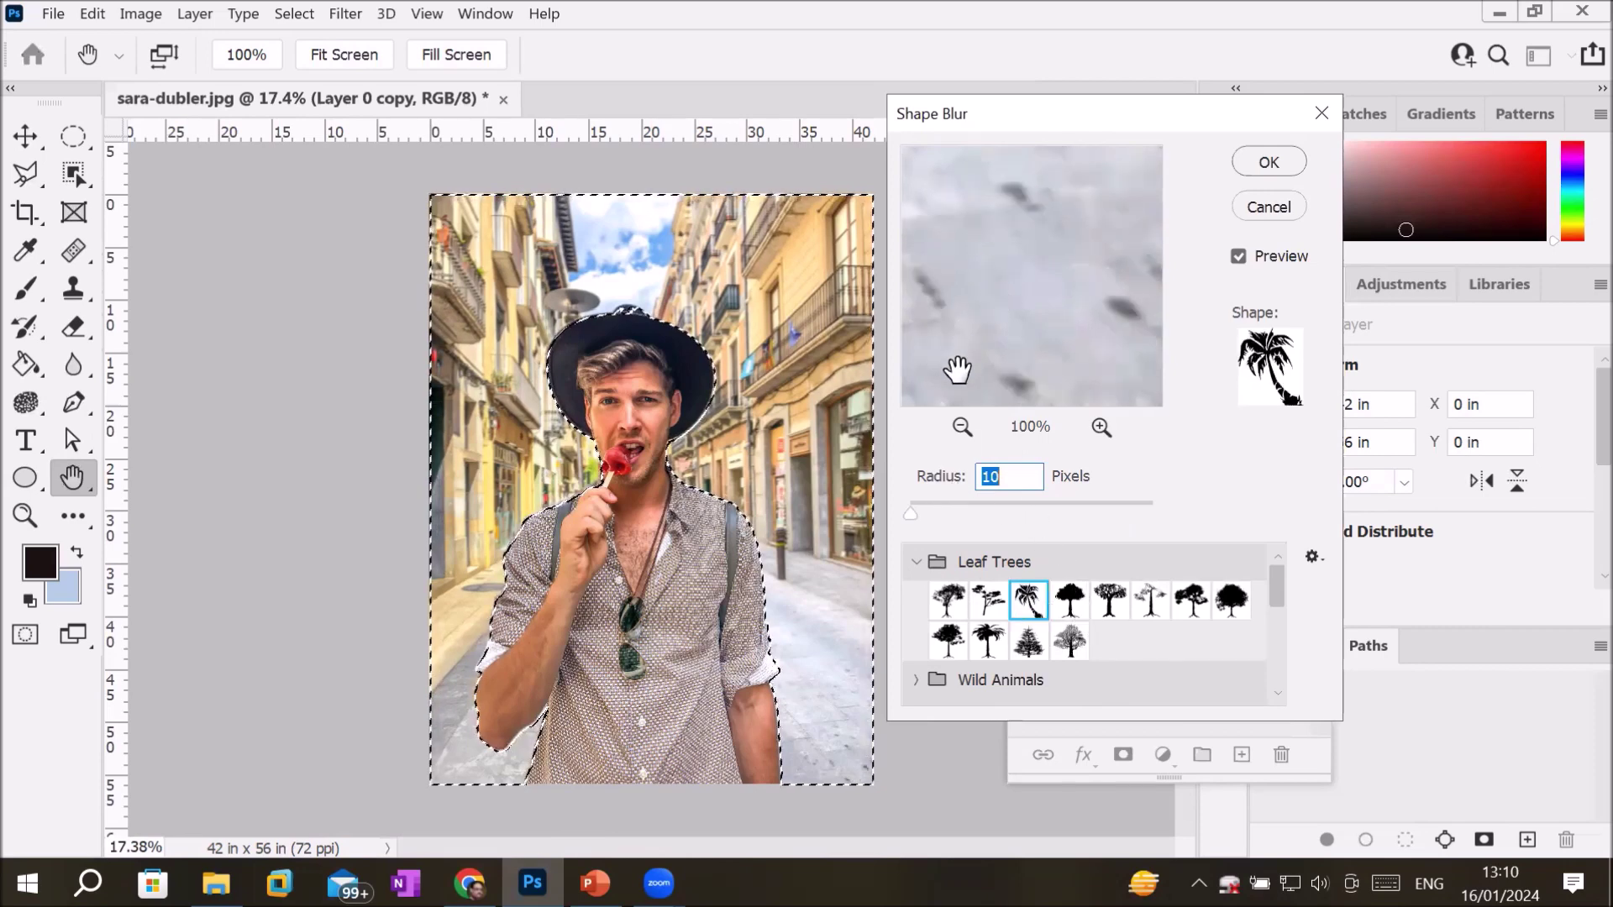
click(961, 426)
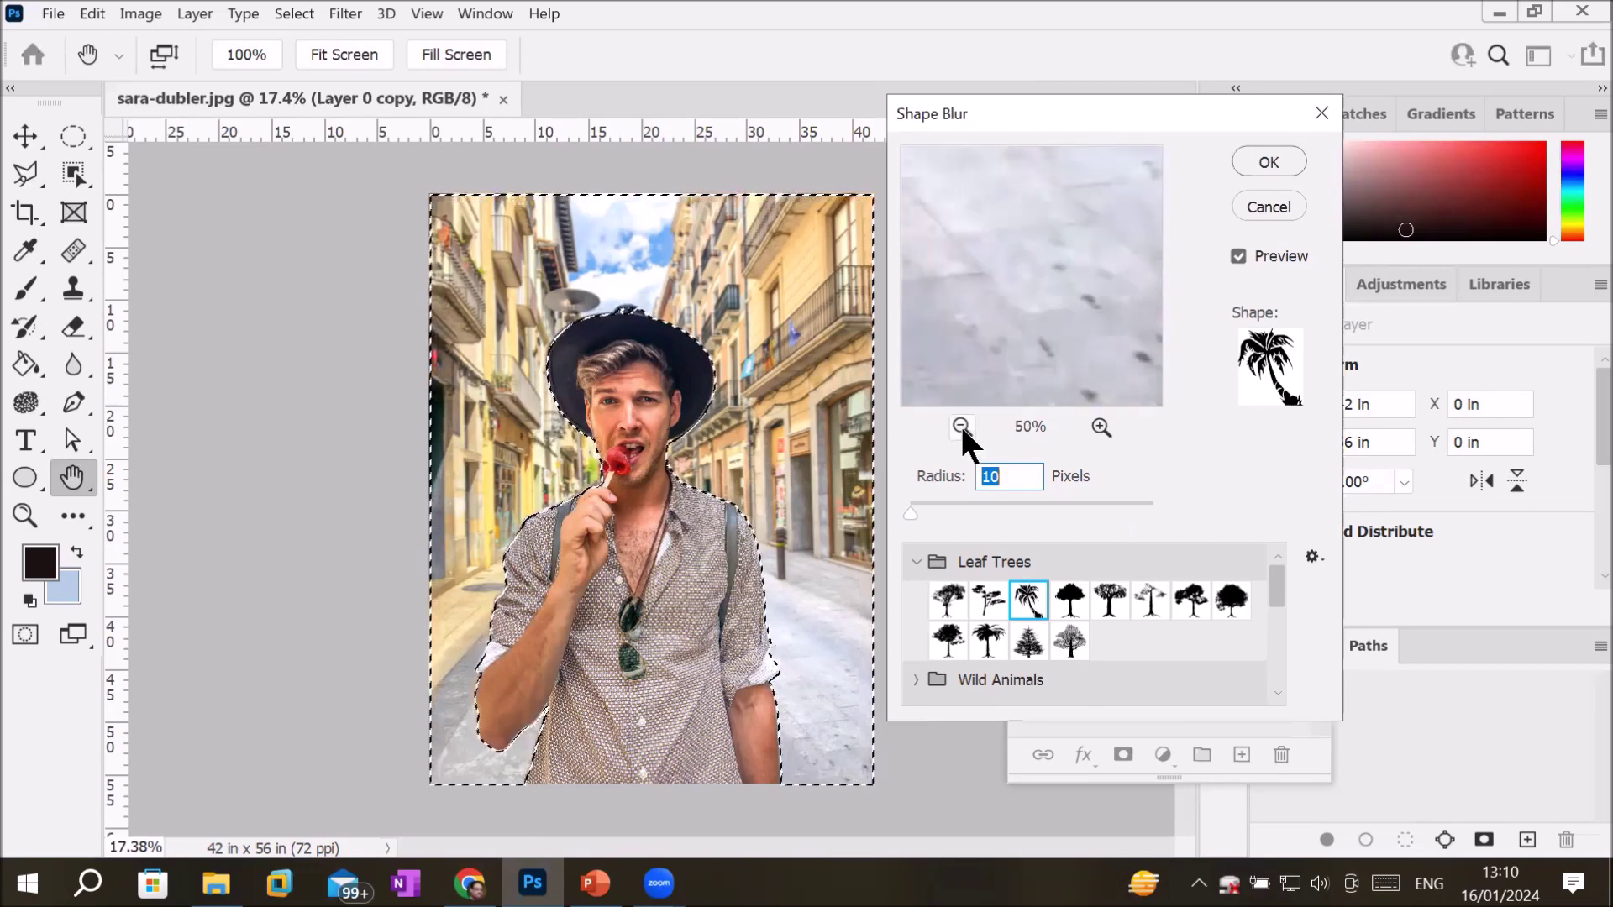
click(962, 426)
click(962, 426)
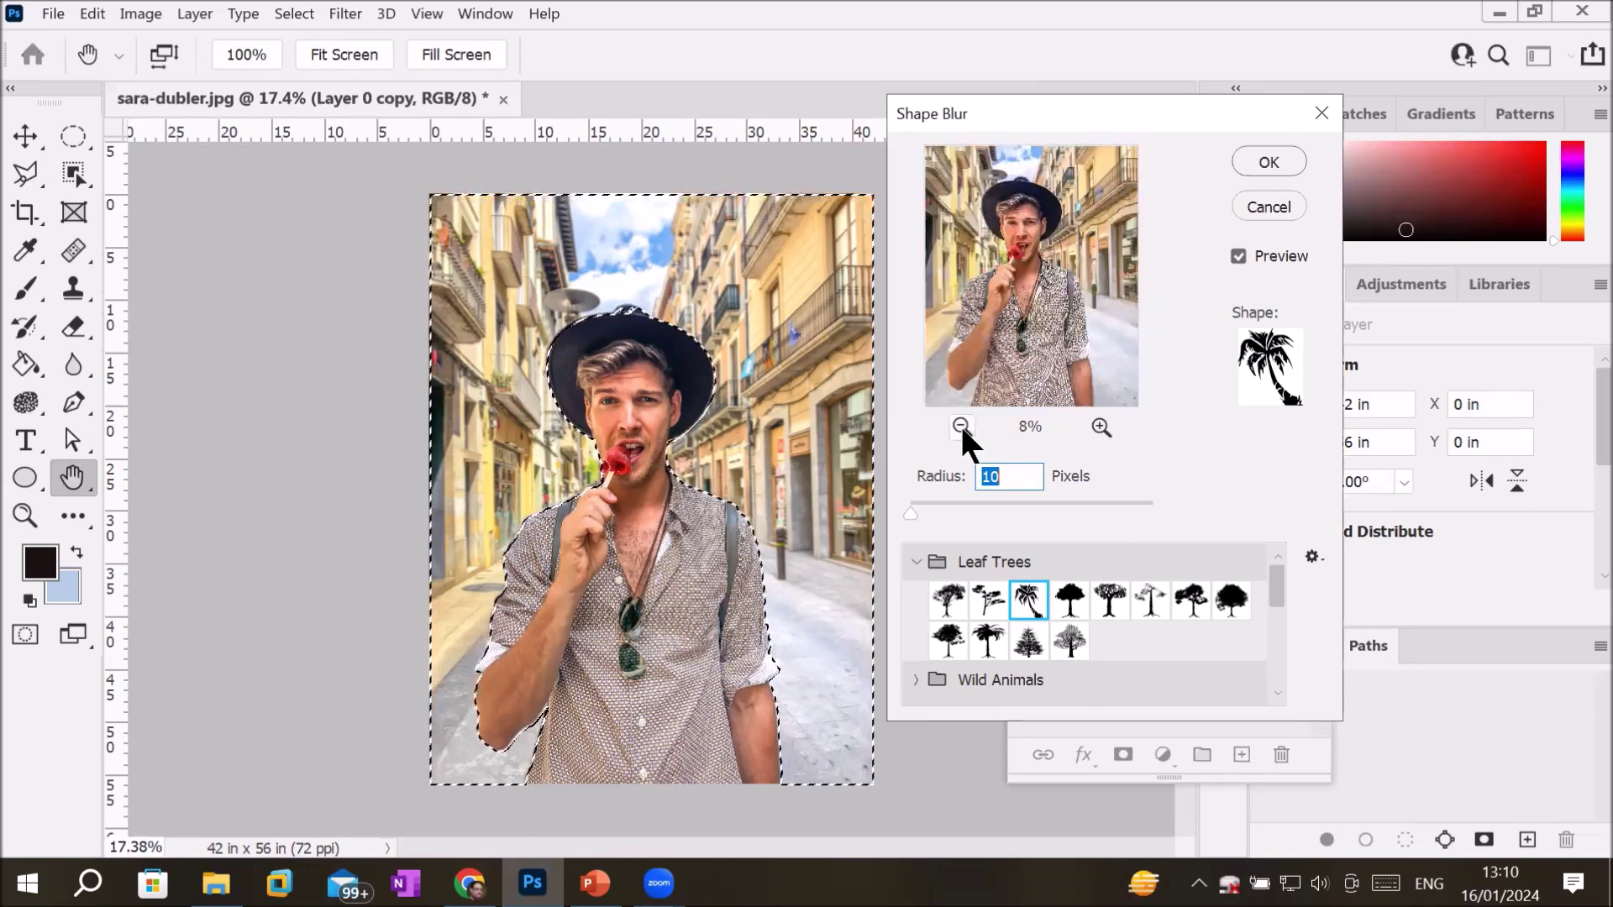
drag(912, 513, 951, 516)
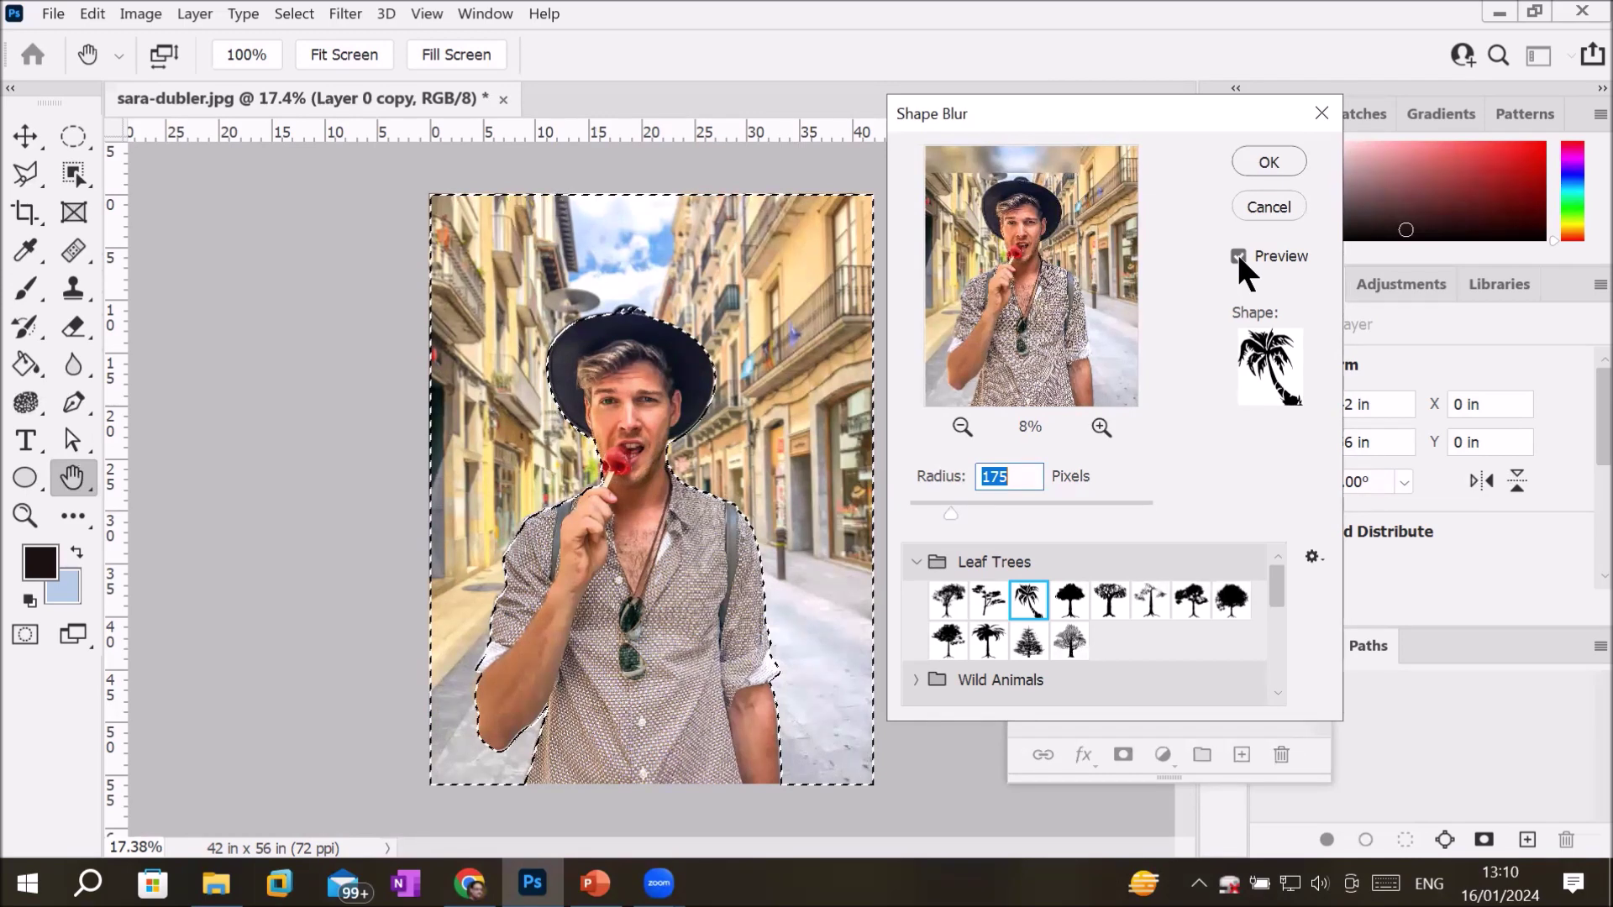
Step: Switch the blur shape to the Wild Animals panther and apply the Shape Blur
click(1239, 257)
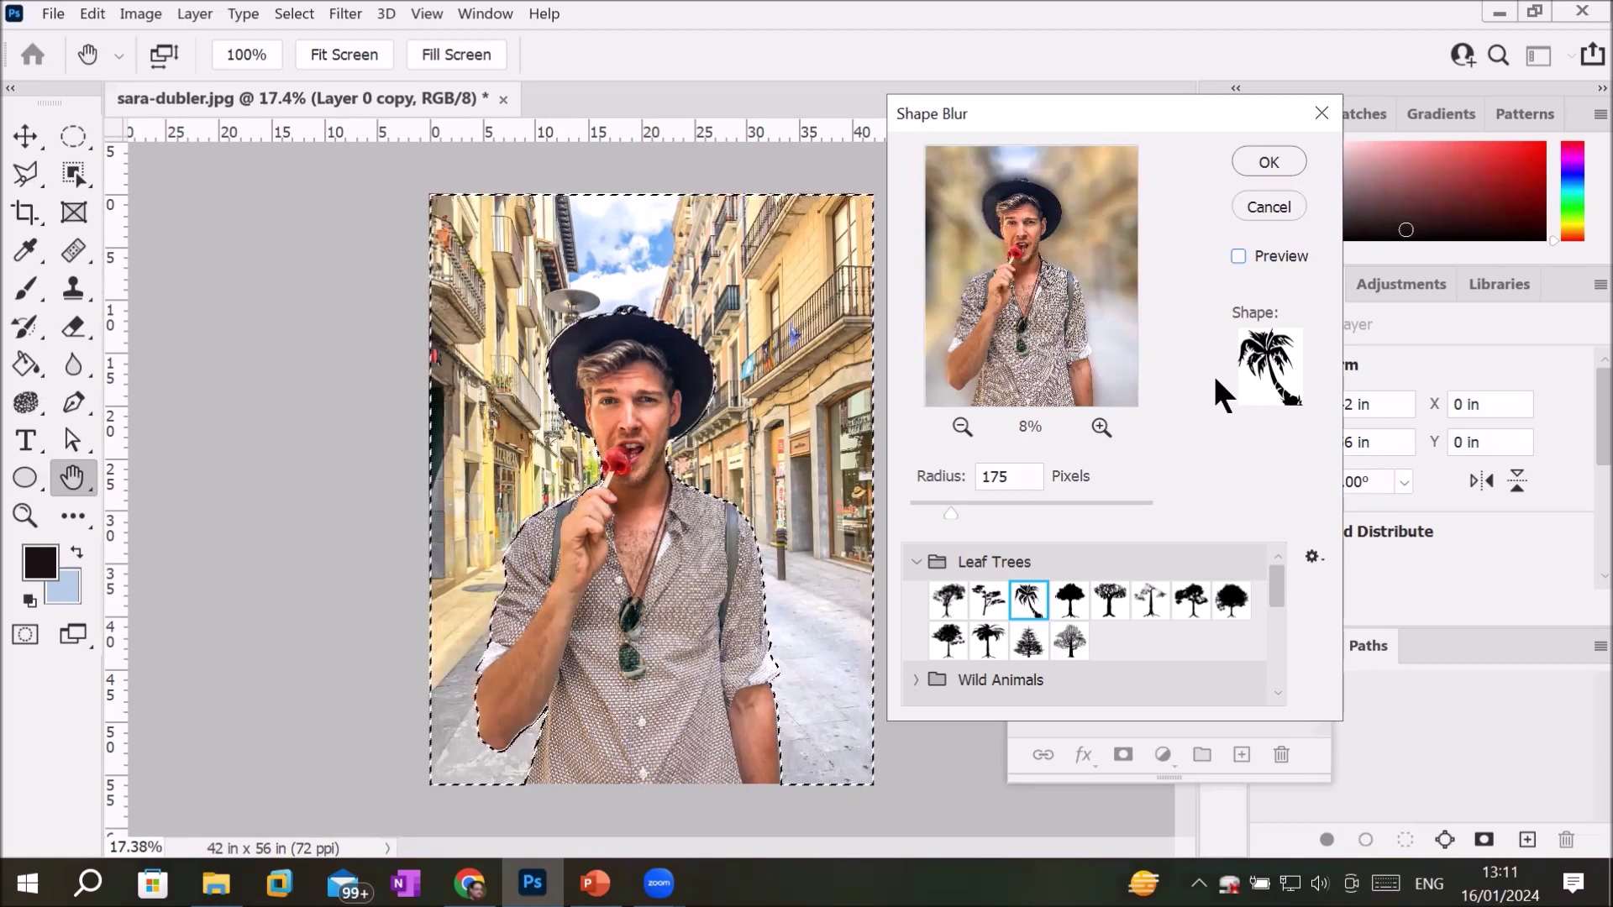
click(936, 682)
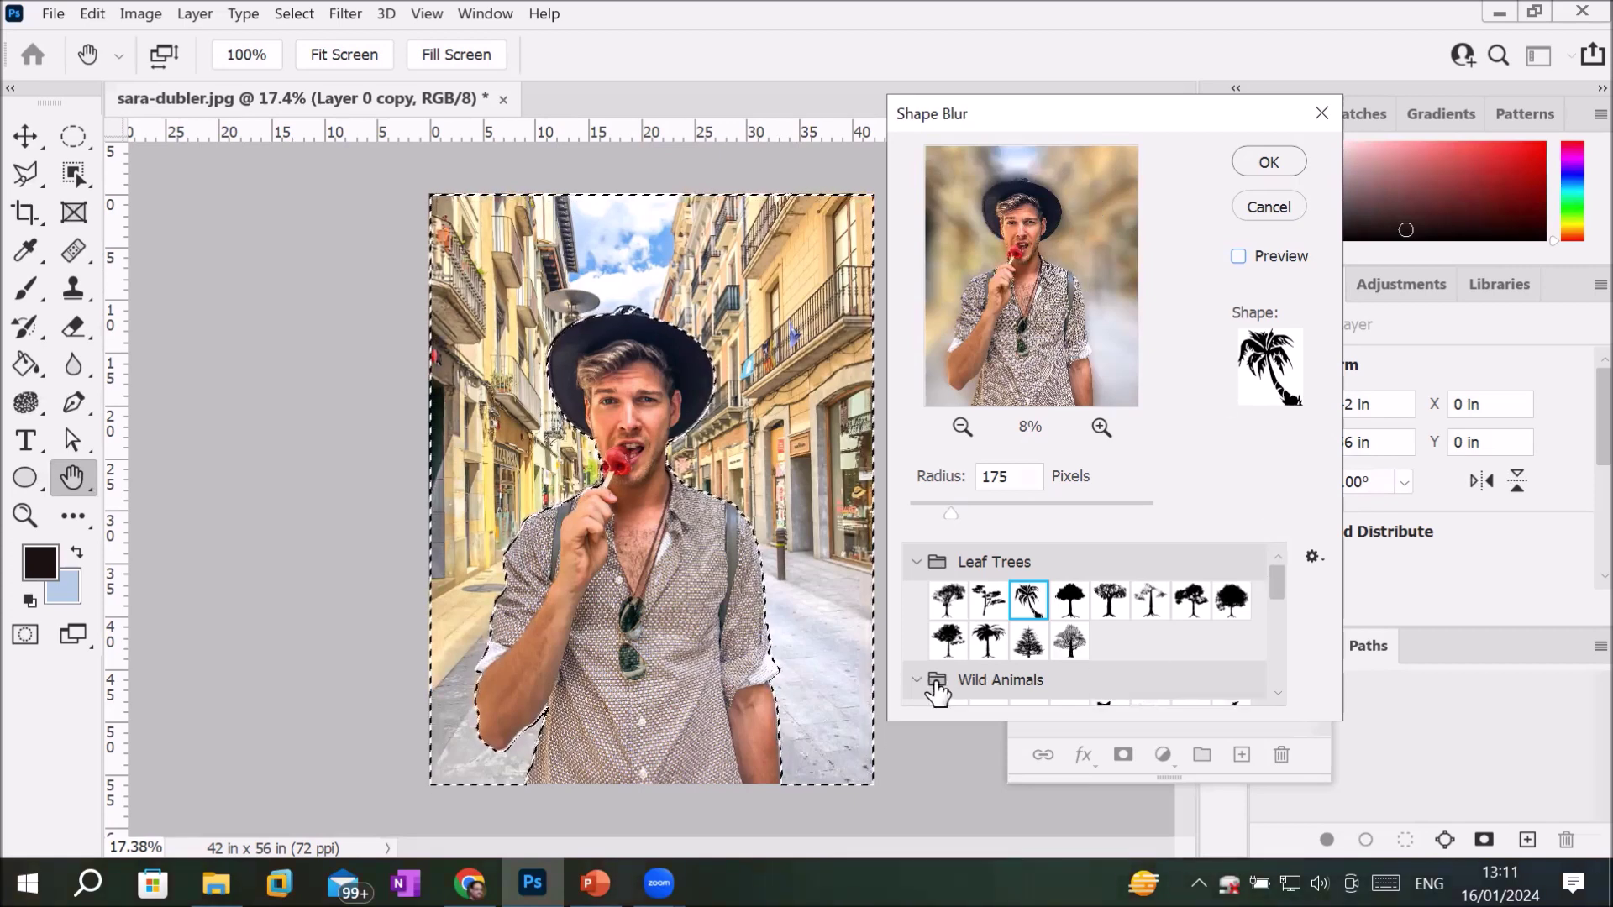
mouse_move(1275, 578)
mouse_down()
mouse_move(1275, 632)
mouse_move(1275, 617)
mouse_up()
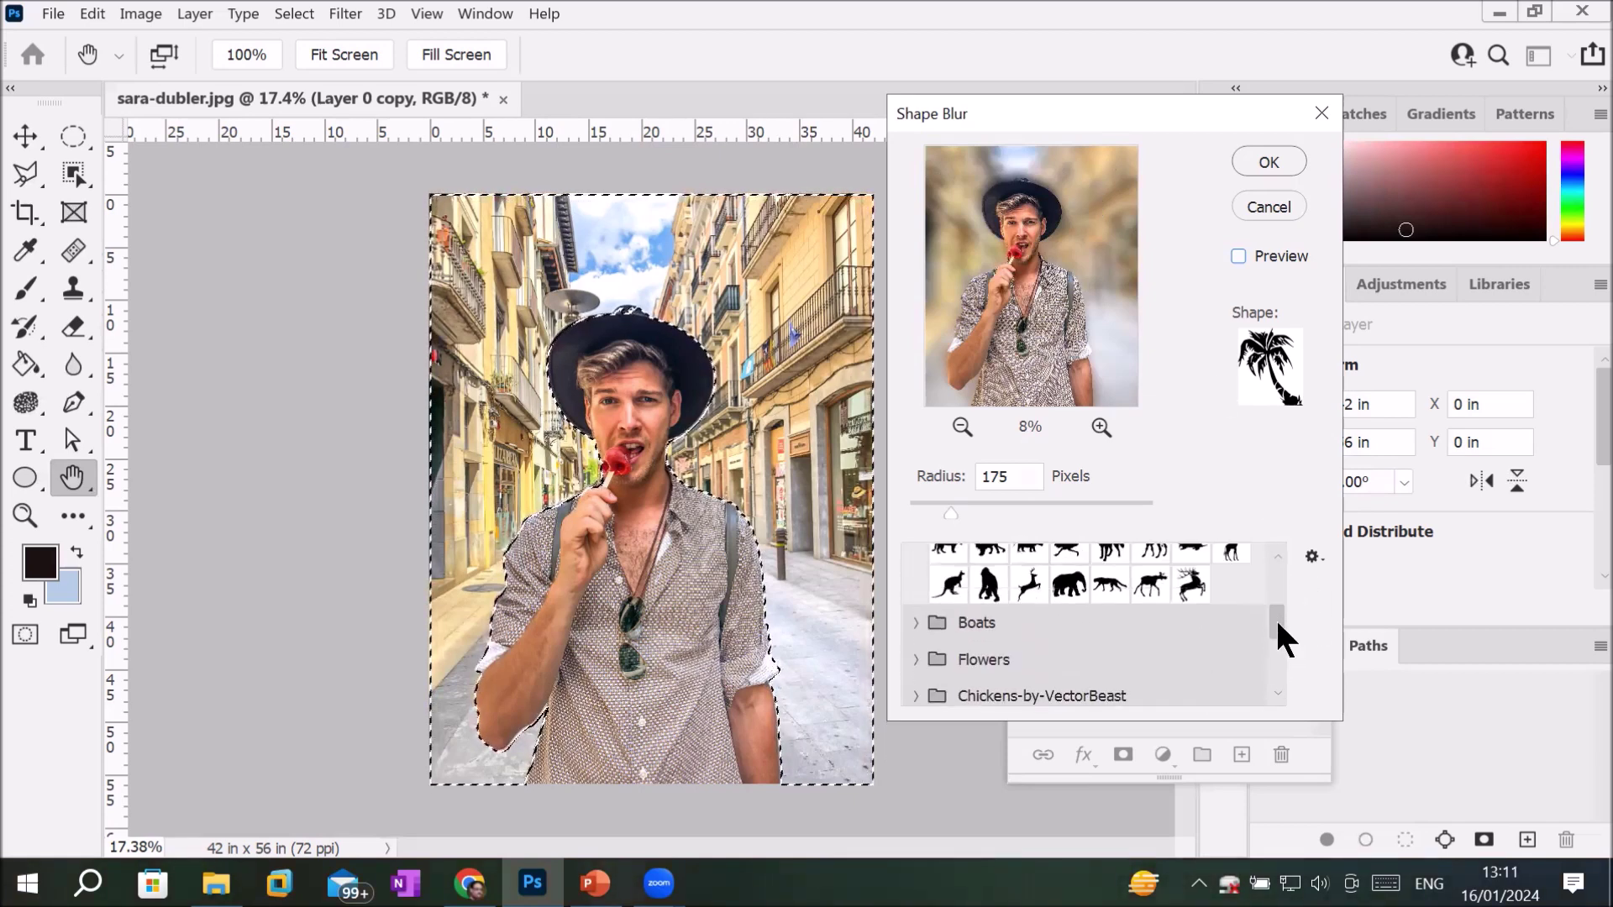
click(1030, 584)
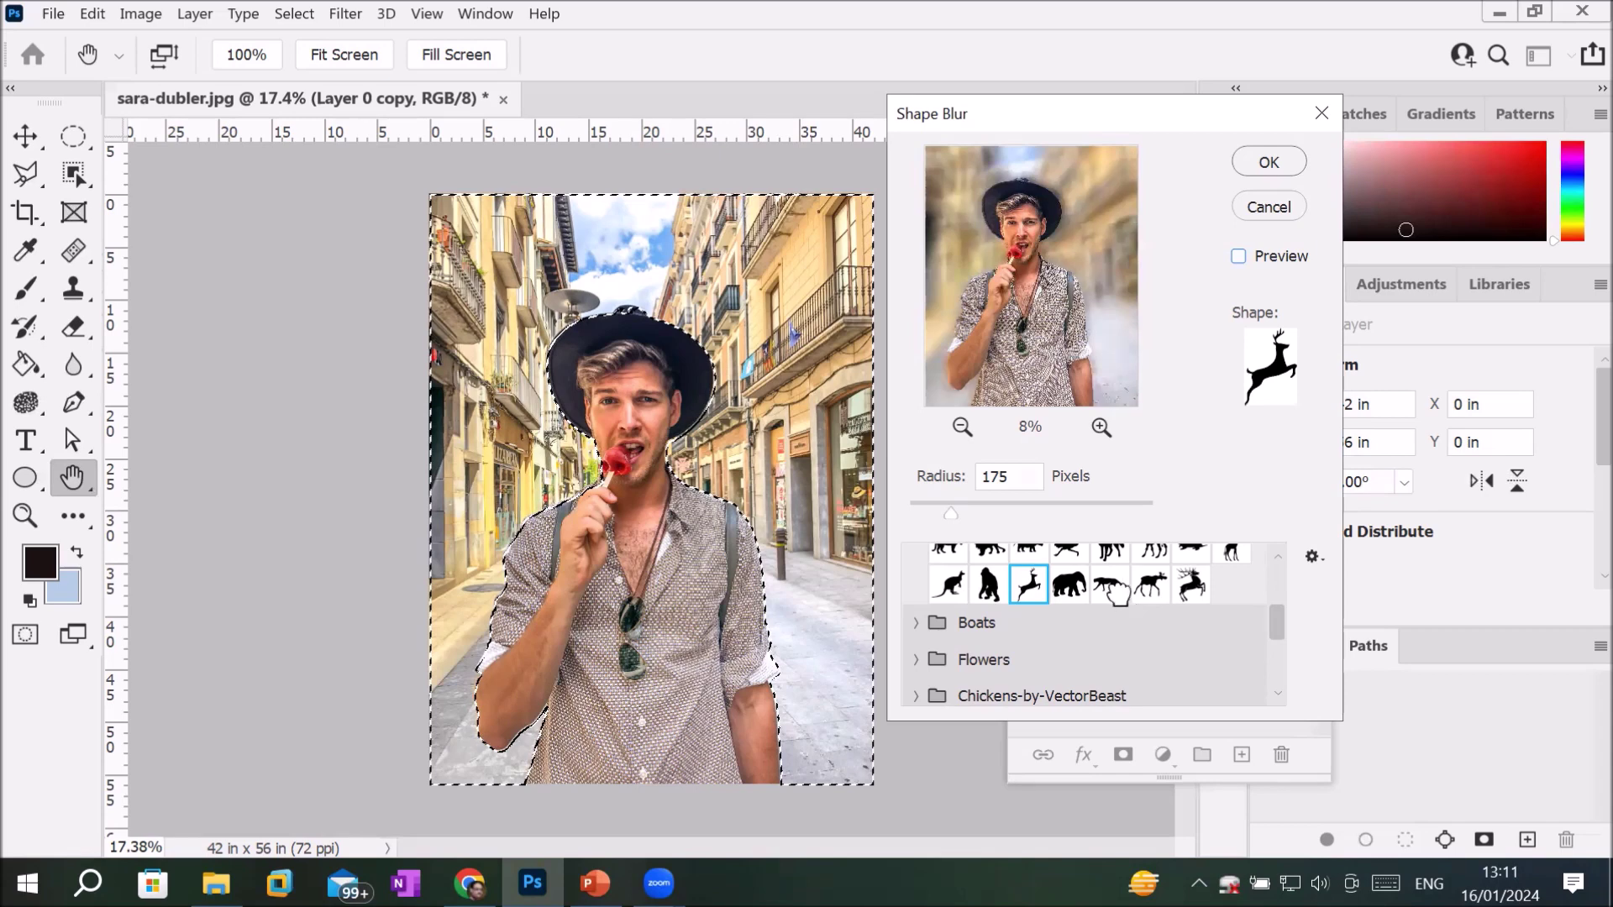
click(1110, 585)
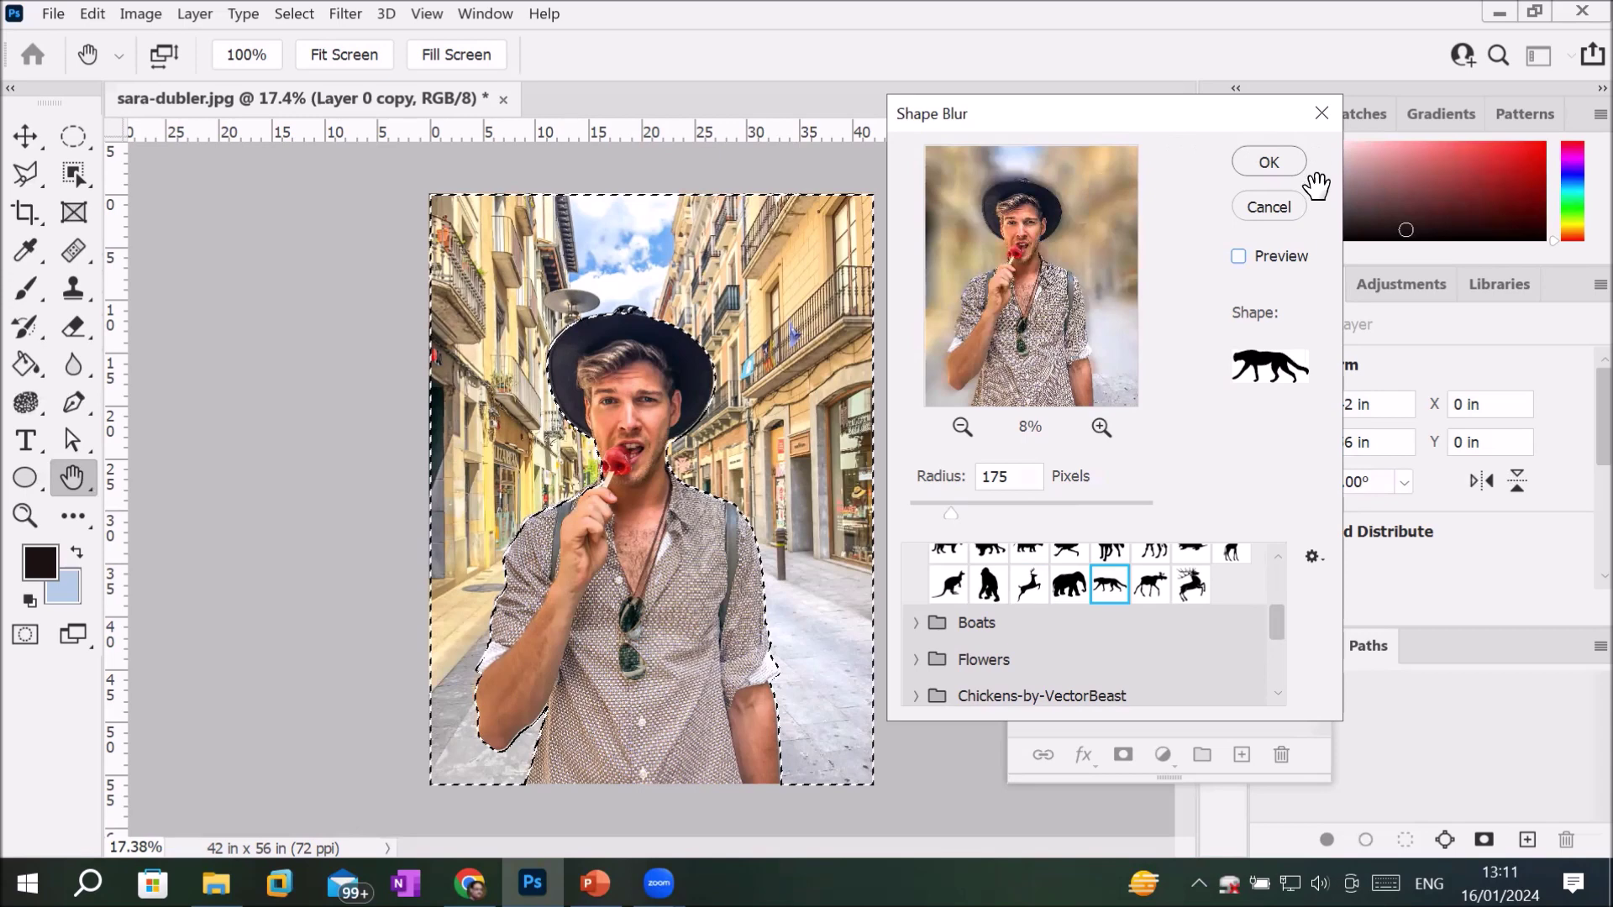
click(1238, 256)
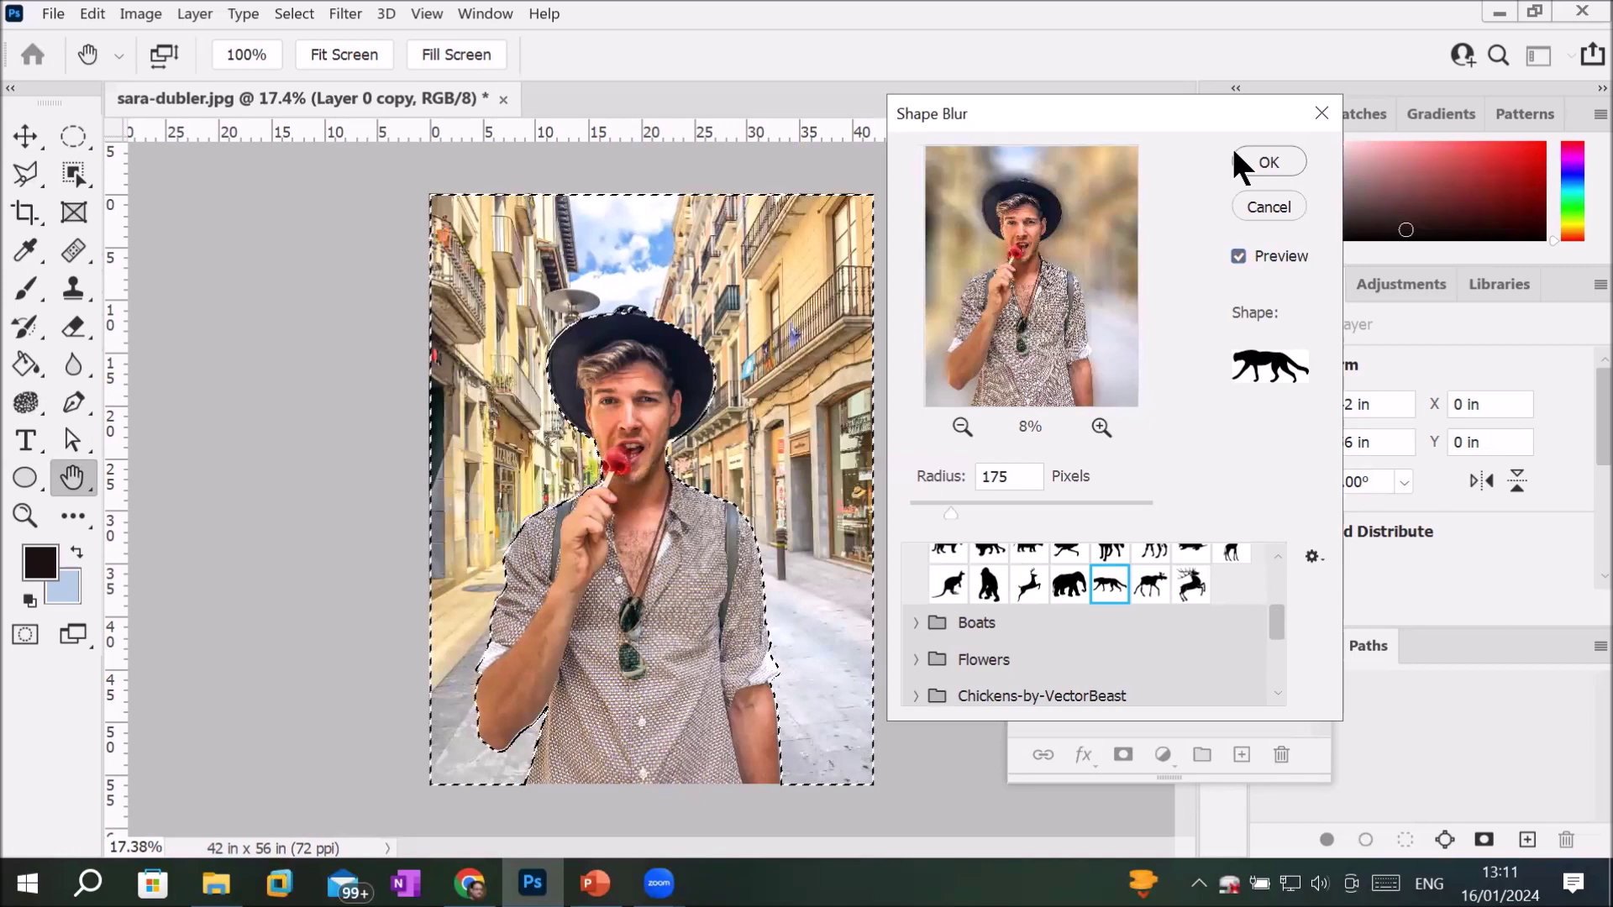
click(1250, 163)
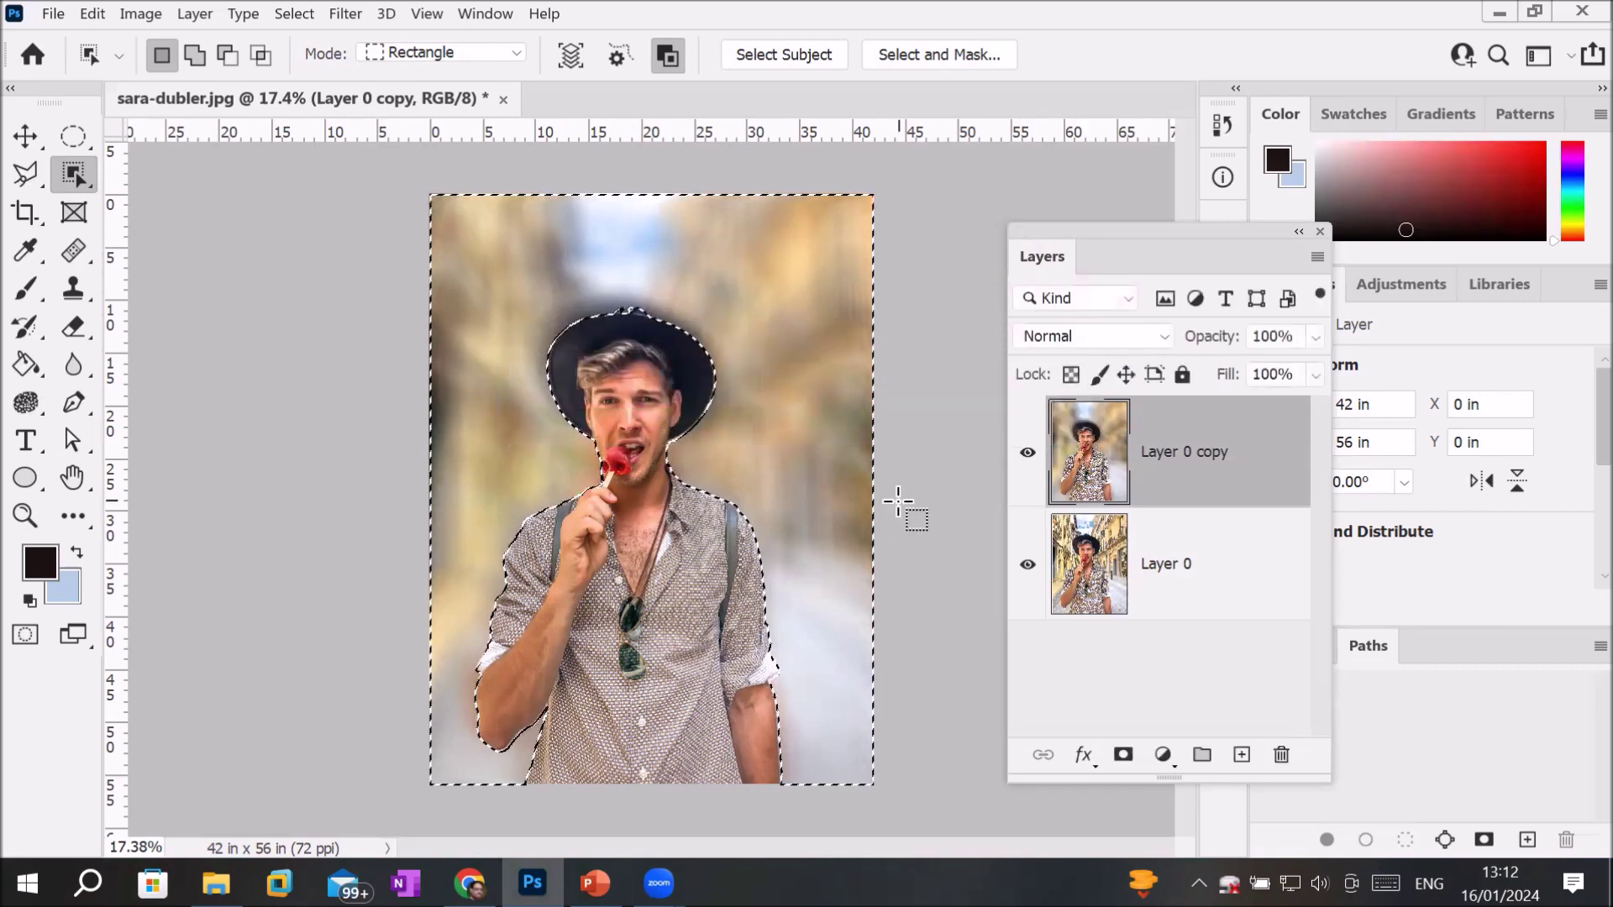
Step: Zoom in and out to inspect the heavily shape-blurred street around the sharp man
scroll(808, 395, up, 2)
scroll(855, 436, up, 1)
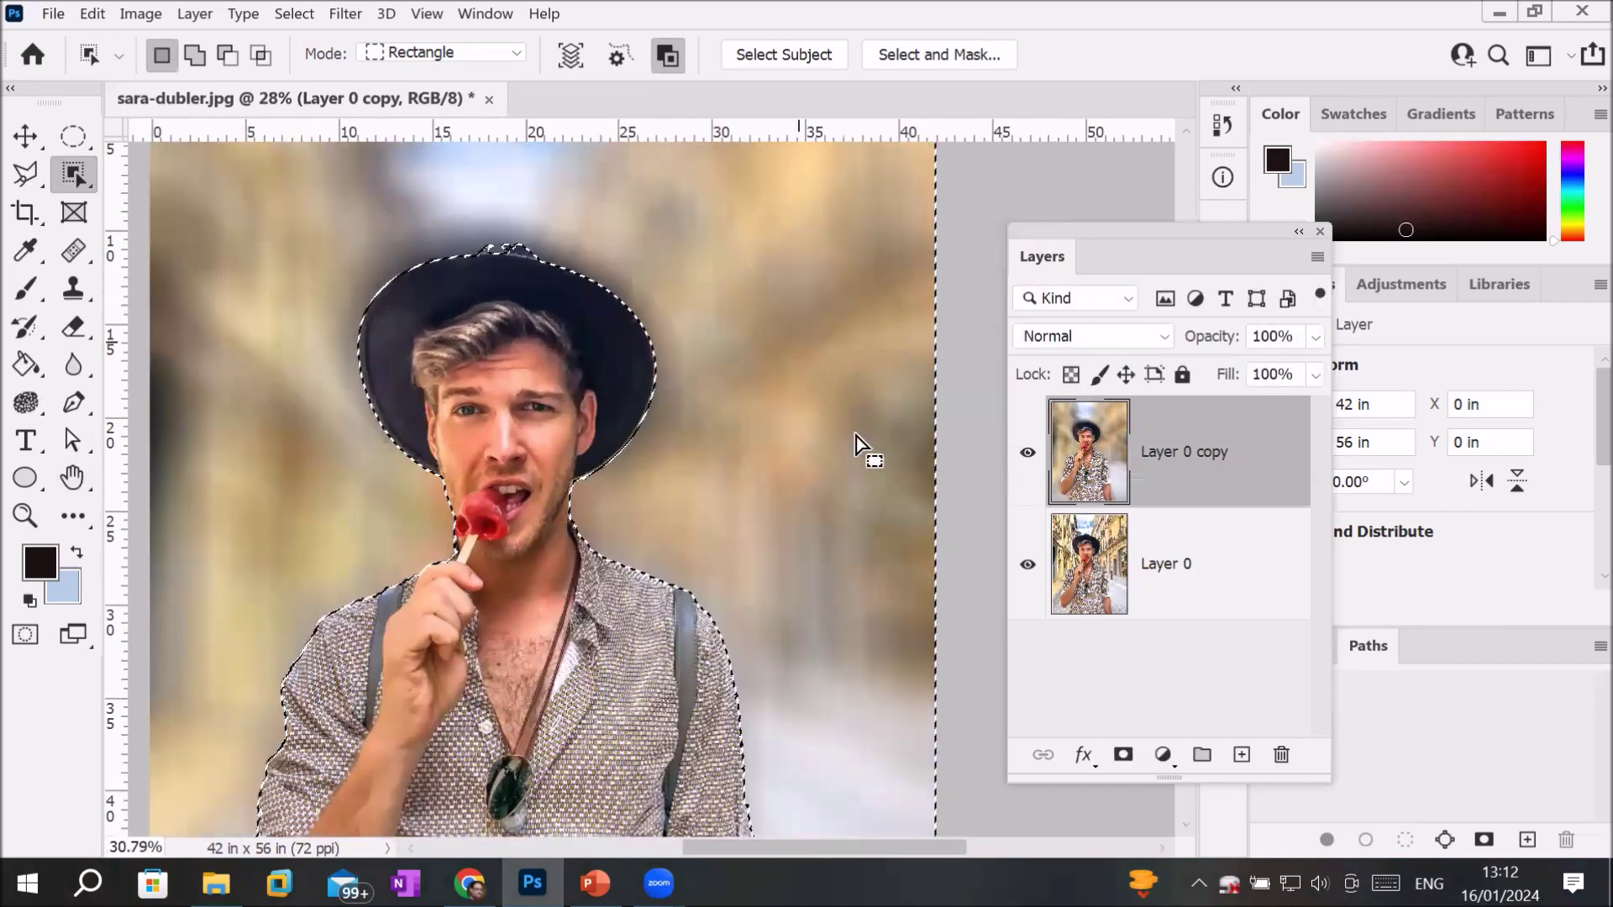
scroll(863, 505, up, 4)
scroll(865, 511, up, 2)
scroll(870, 511, down, 2)
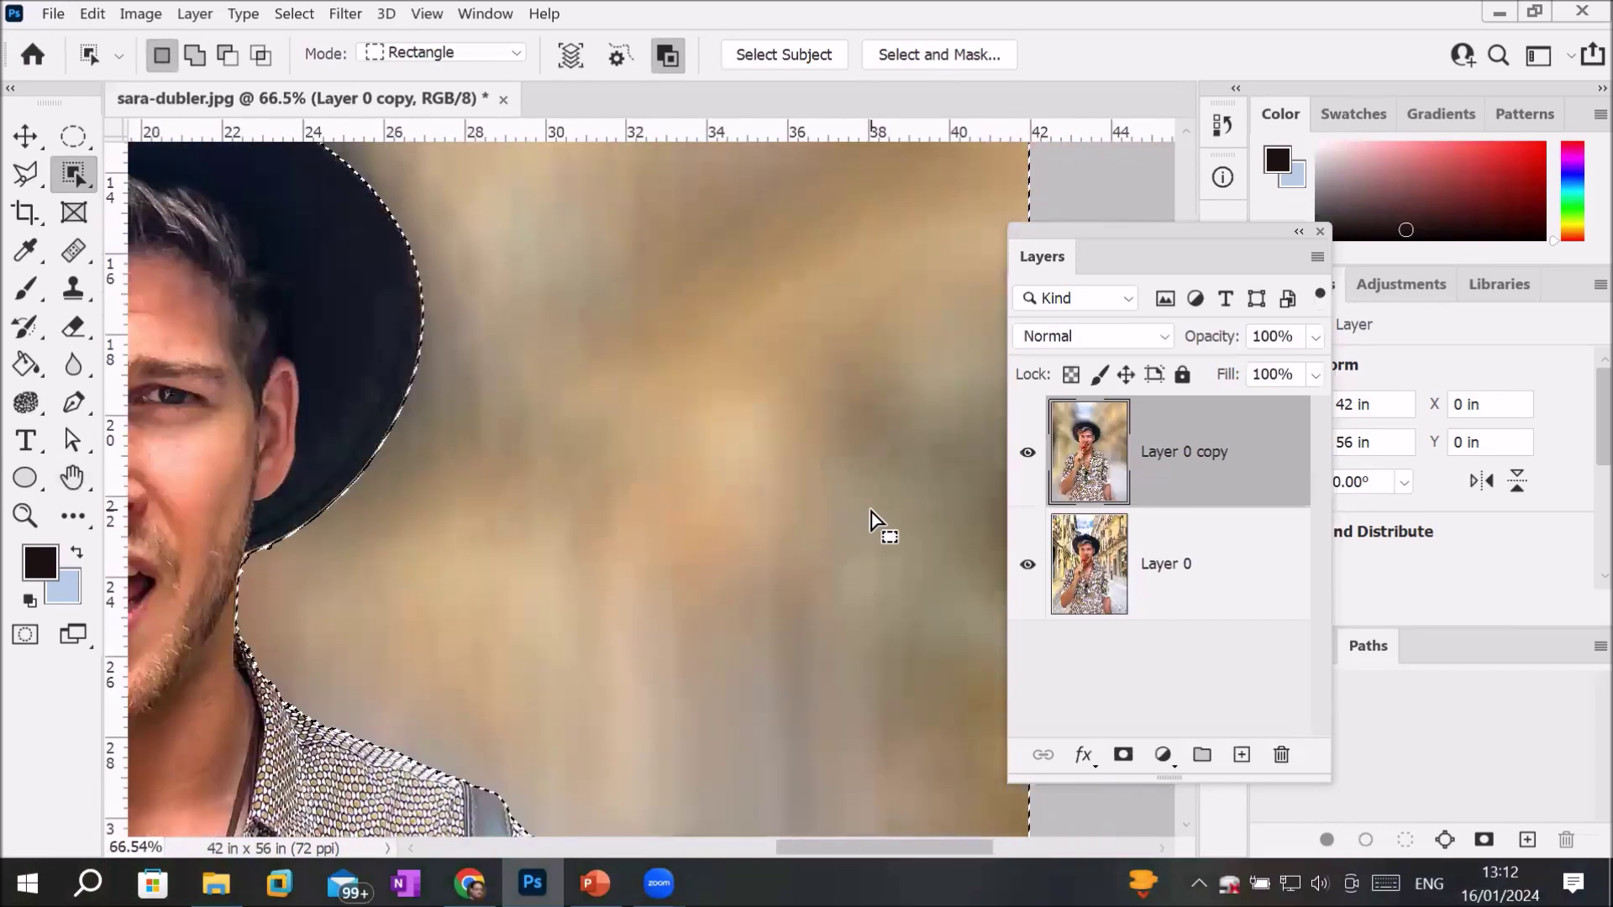
scroll(870, 512, down, 2)
scroll(870, 511, down, 4)
scroll(870, 511, down, 2)
scroll(816, 626, up, 1)
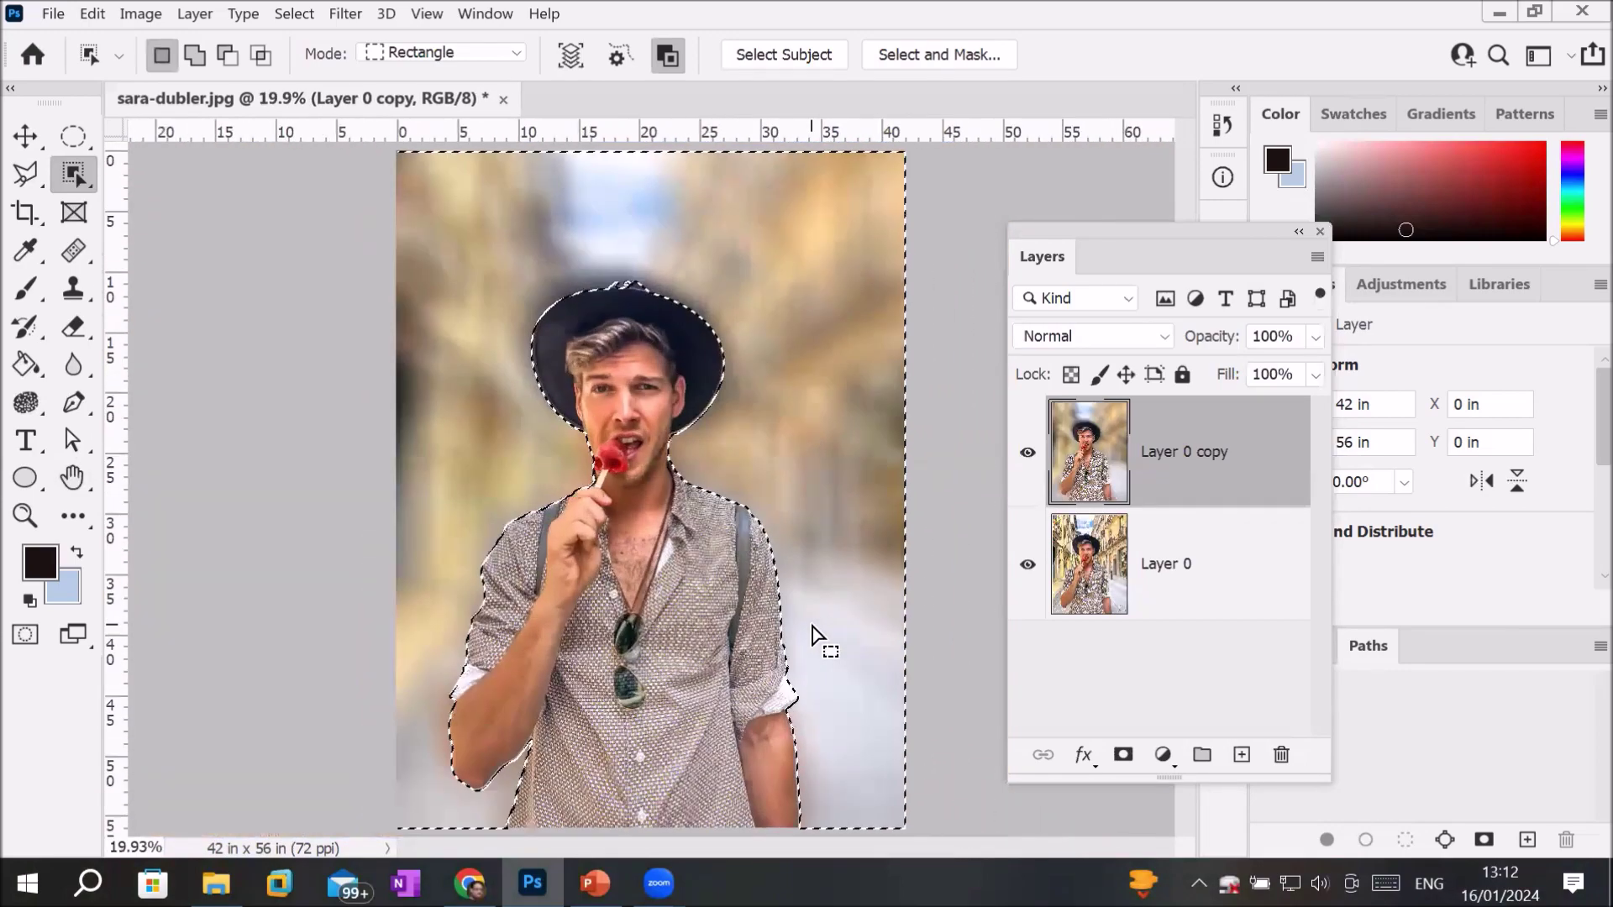
scroll(819, 634, up, 1)
scroll(815, 634, up, 1)
scroll(816, 634, down, 2)
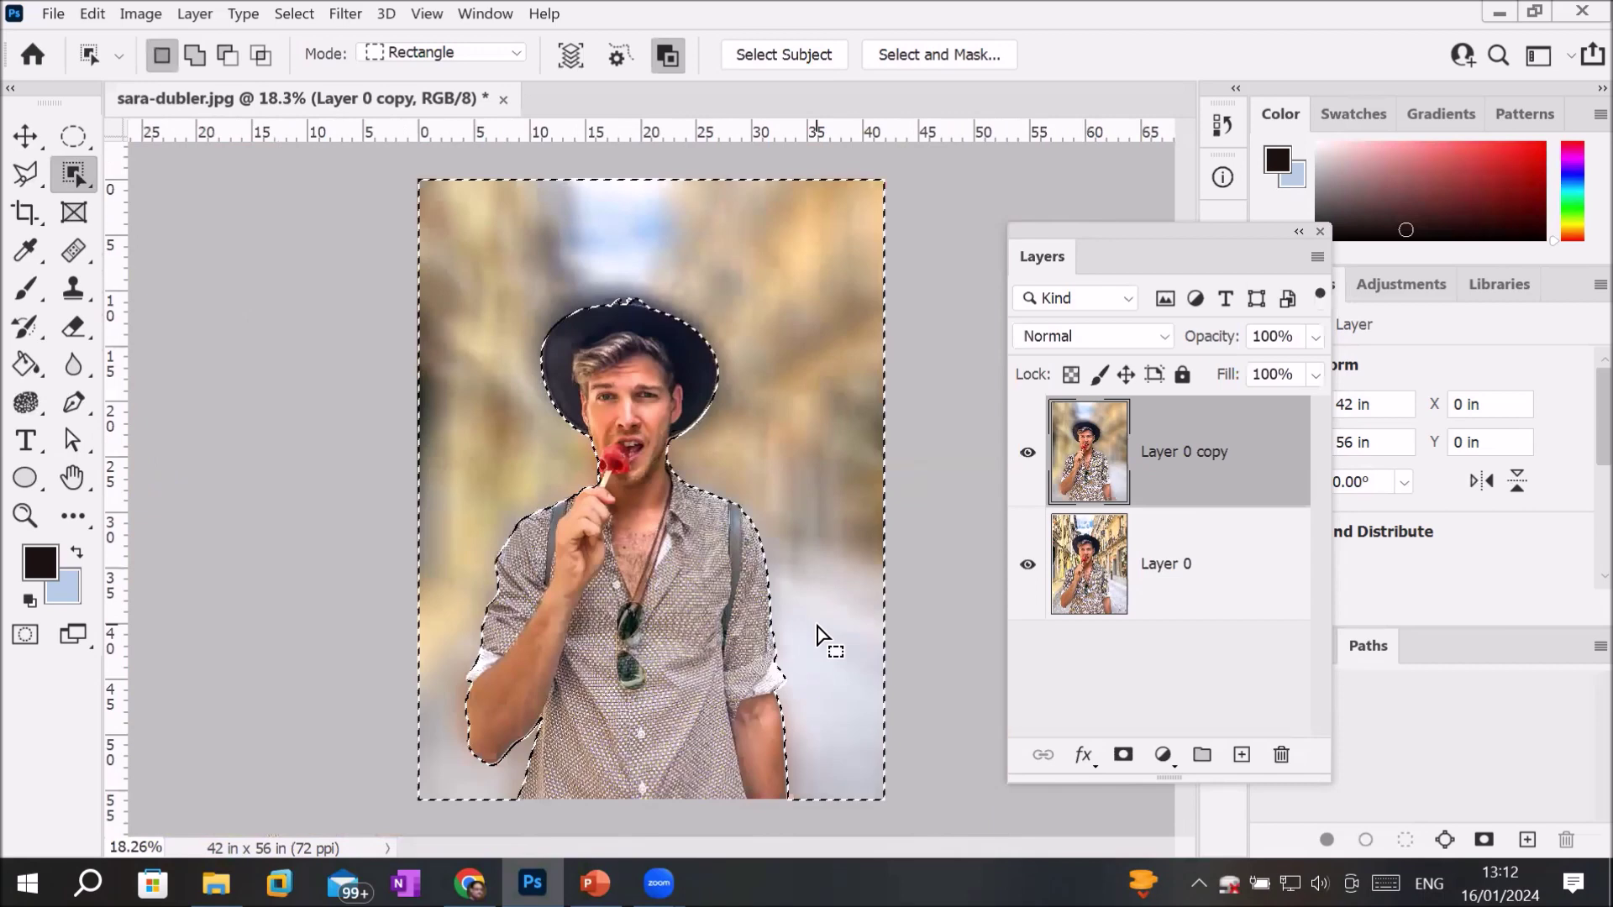
Step: Undo the Shape Blur, try a Radial Blur at Amount 25 in Zoom mode, then undo it too
key(ctrl+z)
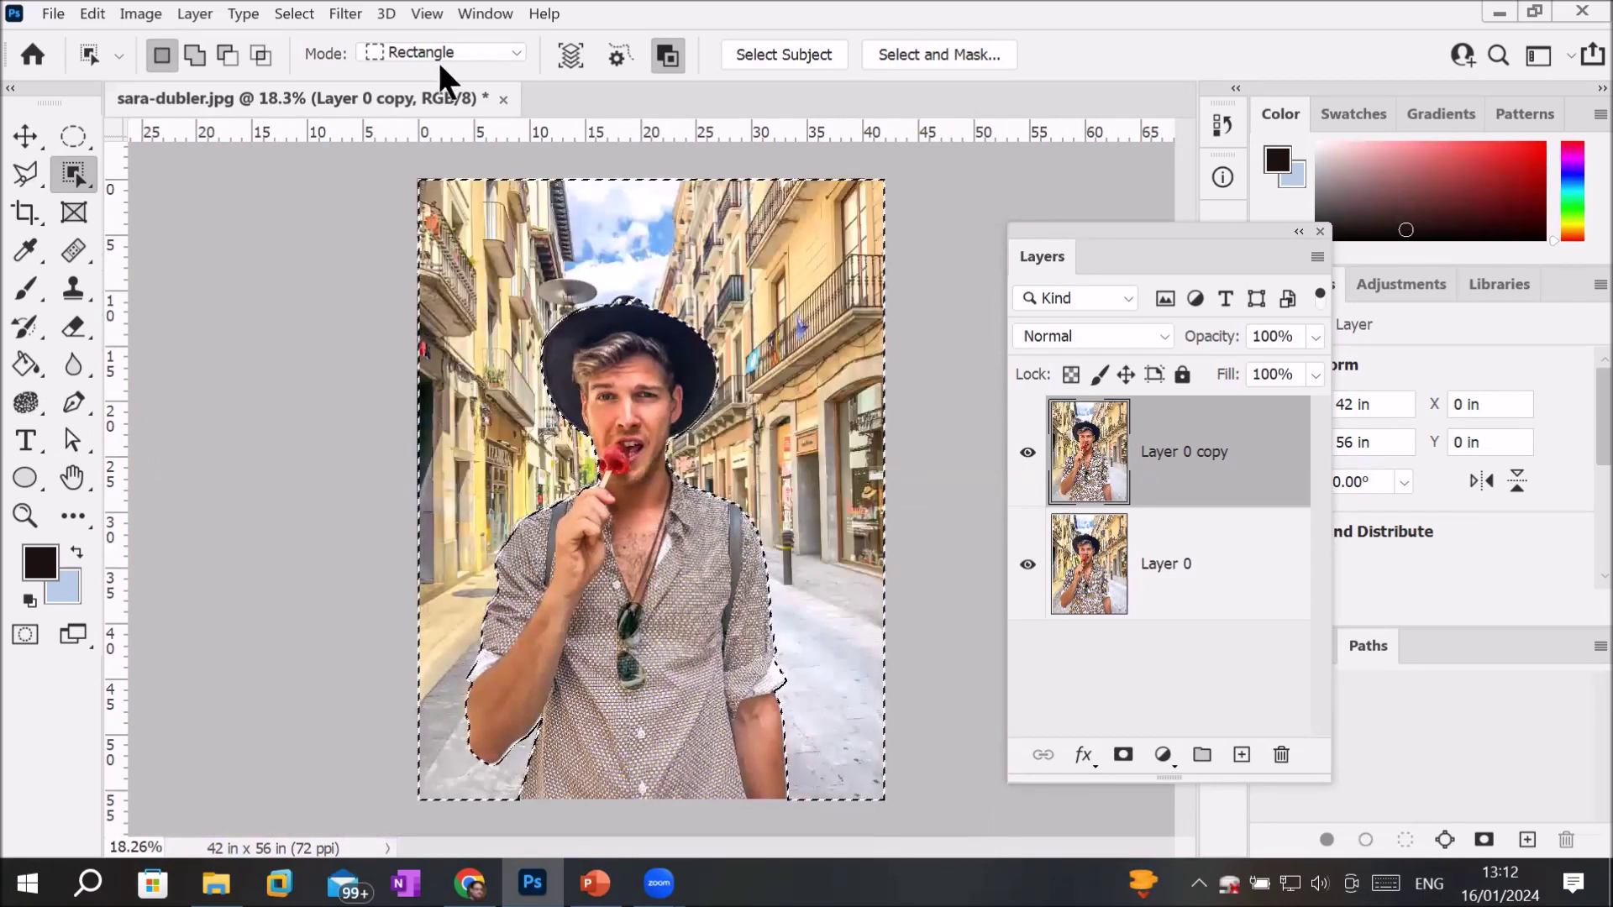
click(343, 12)
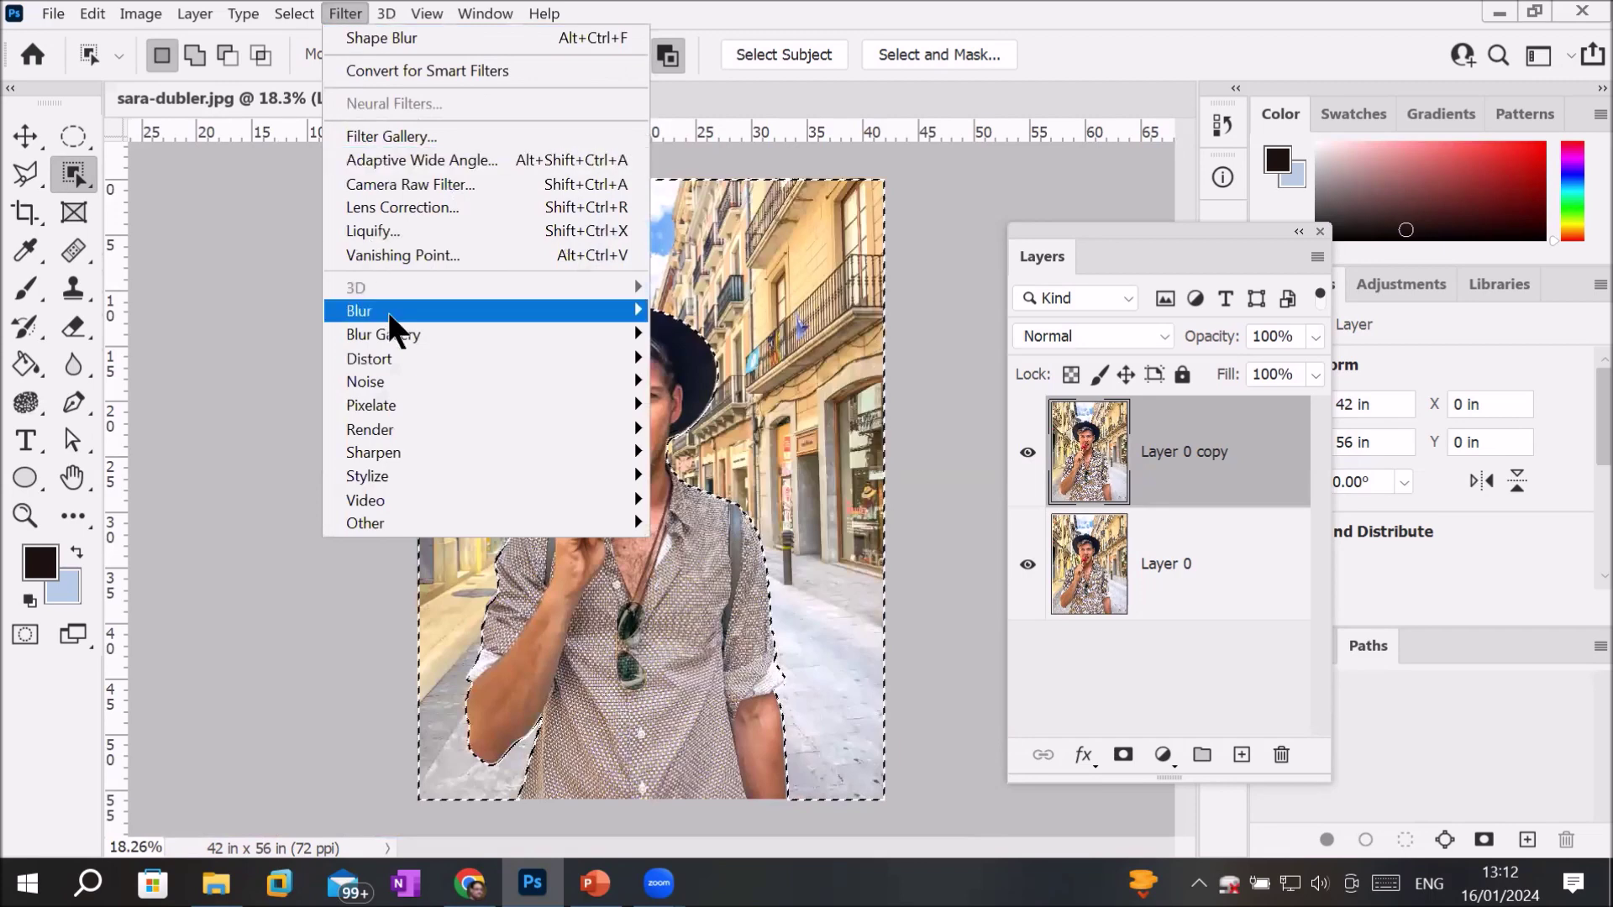
mouse_move(359, 310)
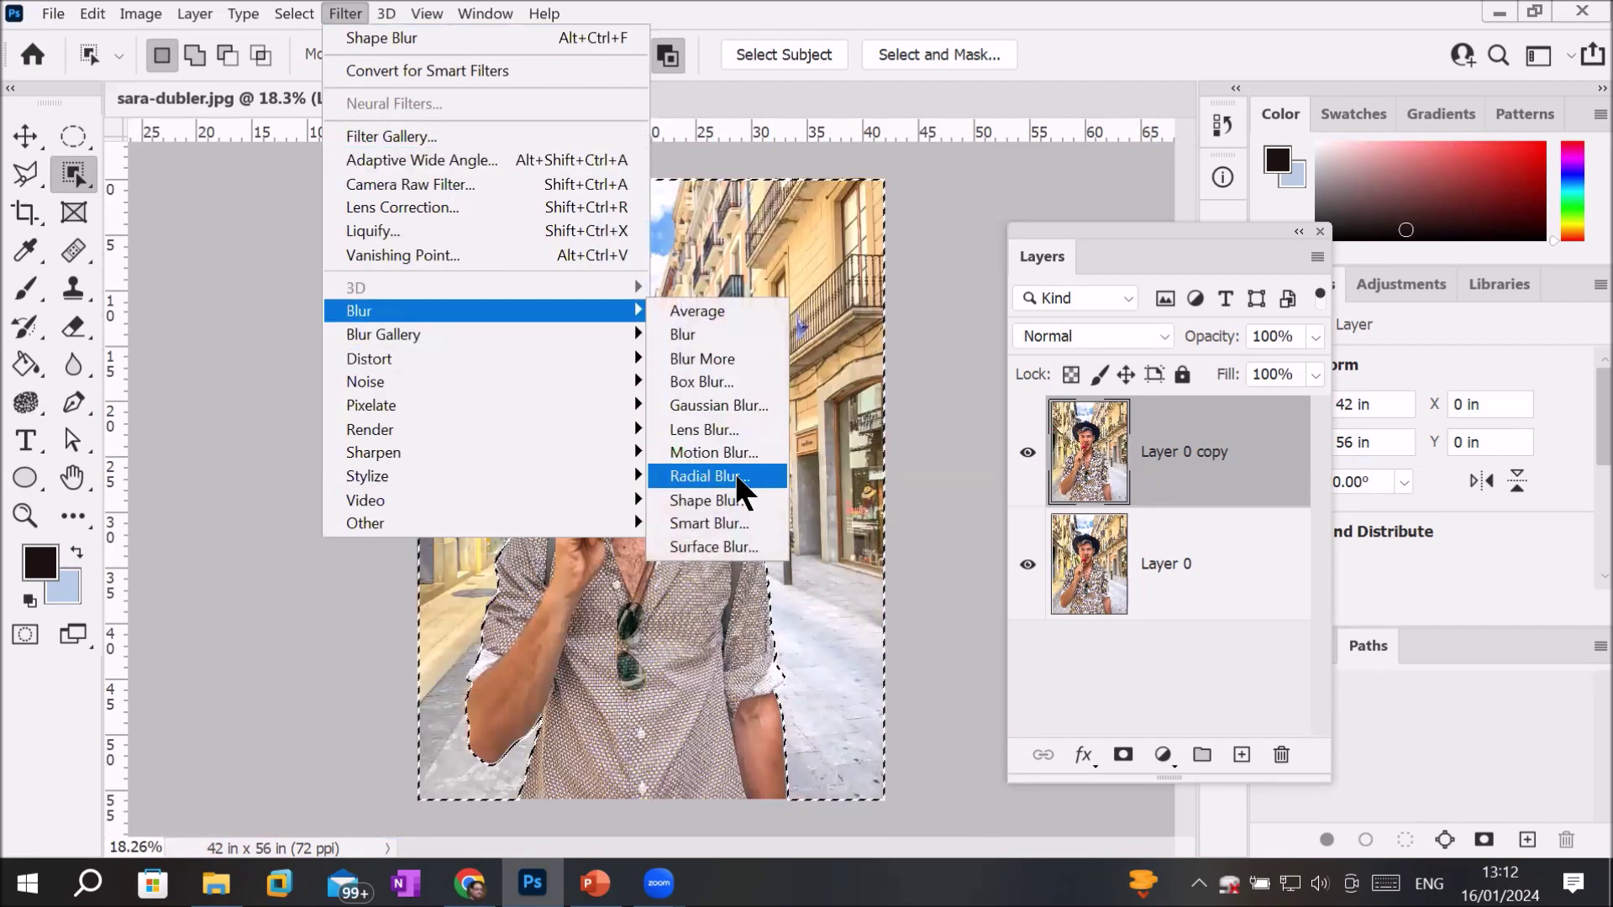
click(735, 486)
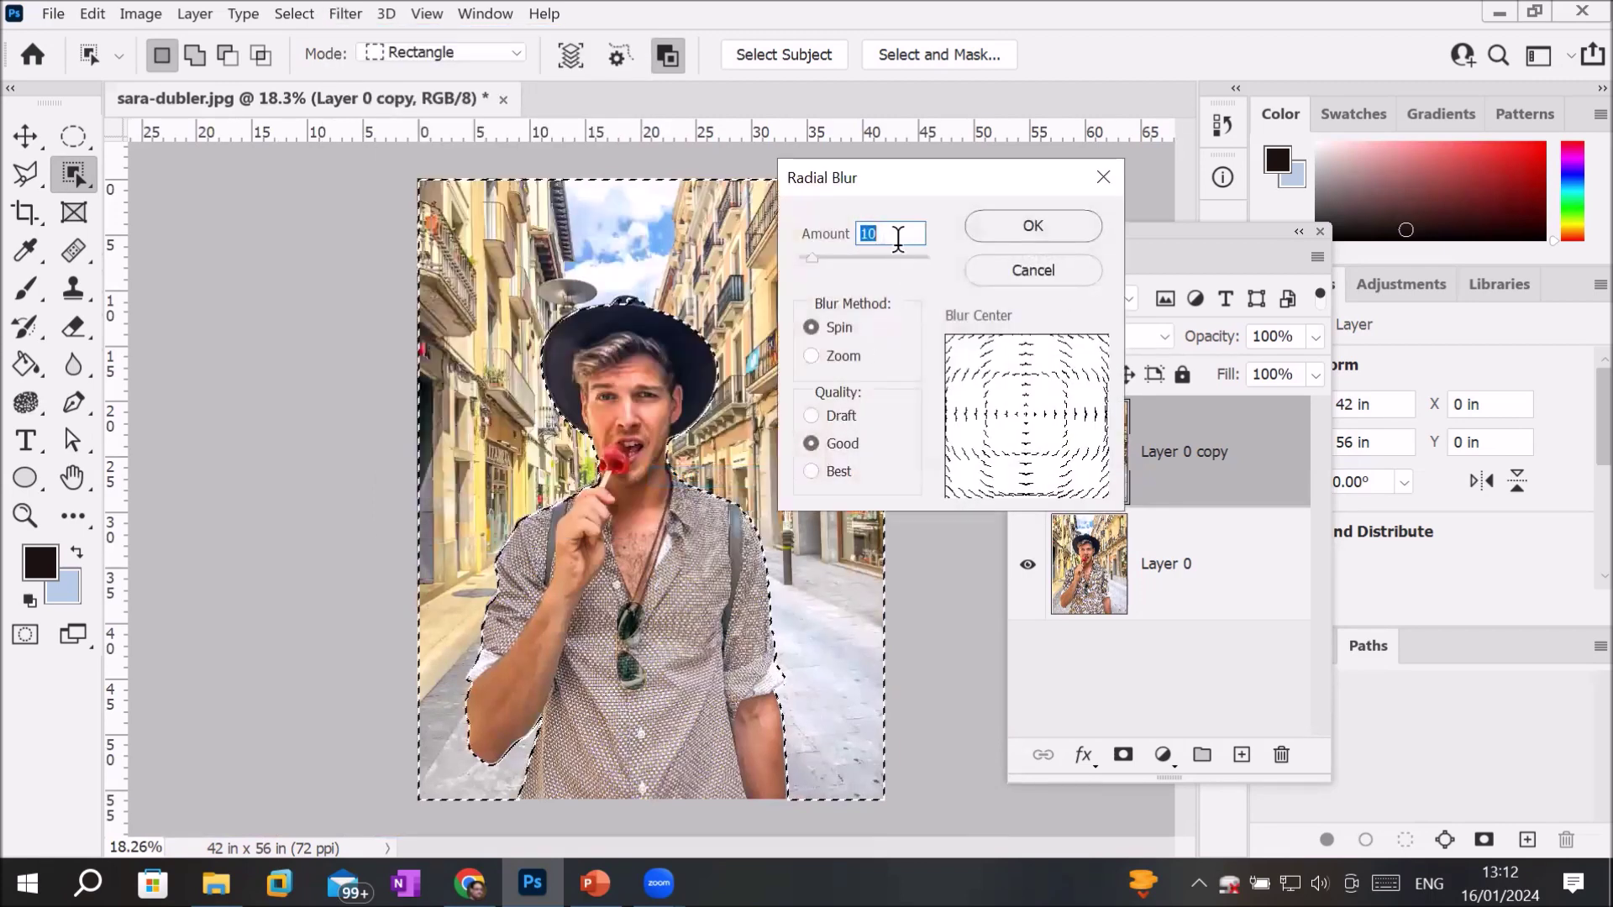
drag(809, 258, 830, 263)
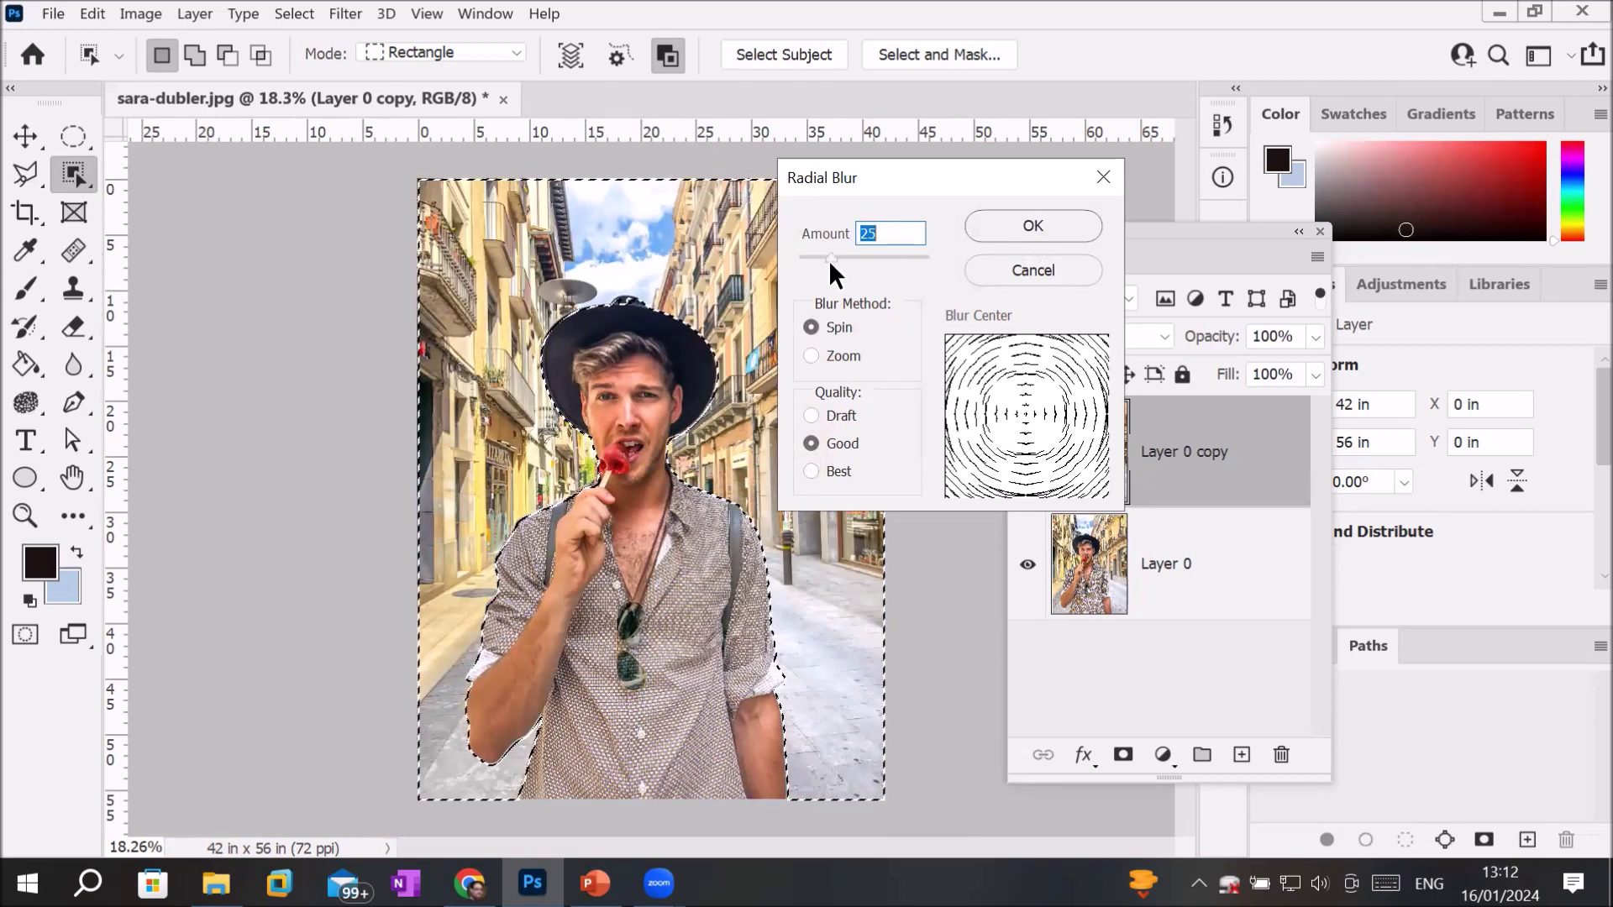
click(811, 359)
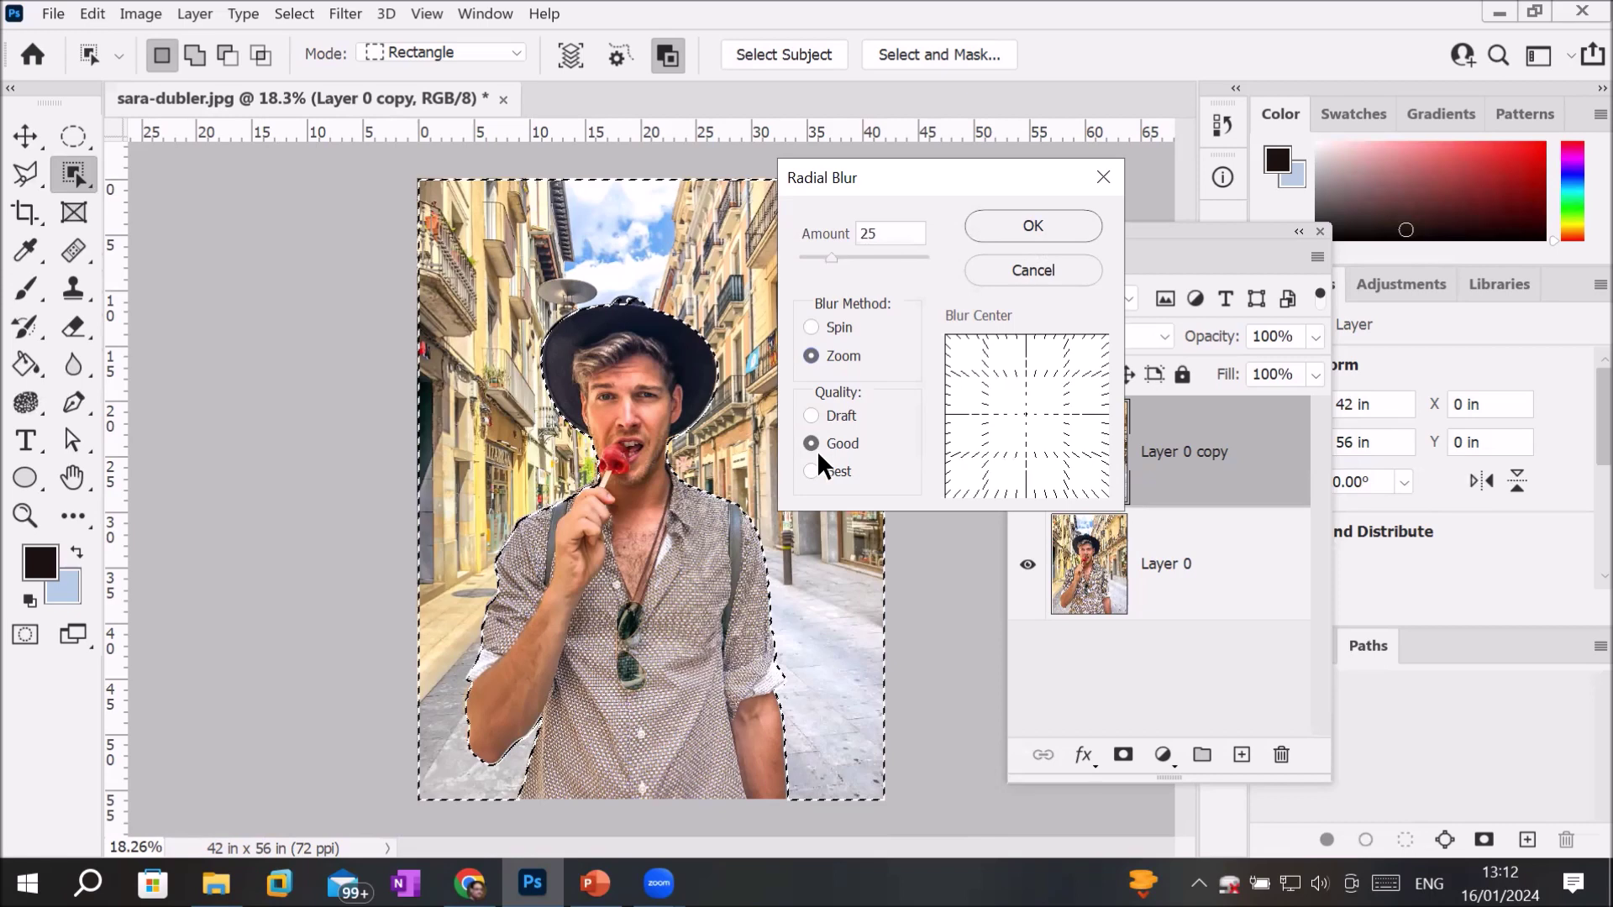
click(820, 416)
click(1012, 227)
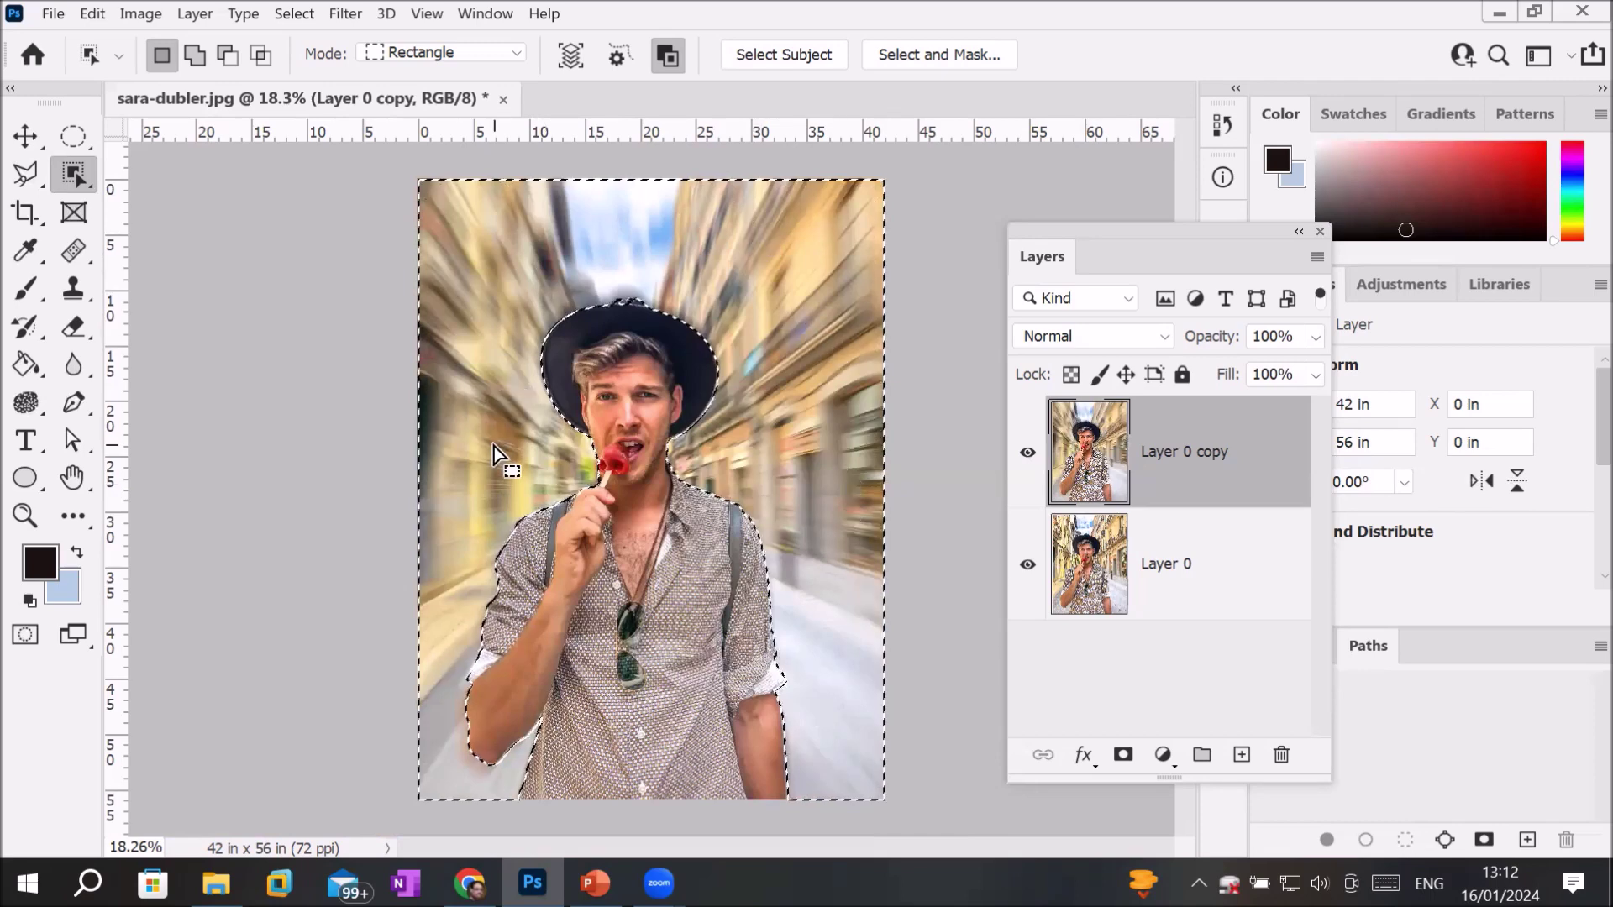
key(ctrl+z)
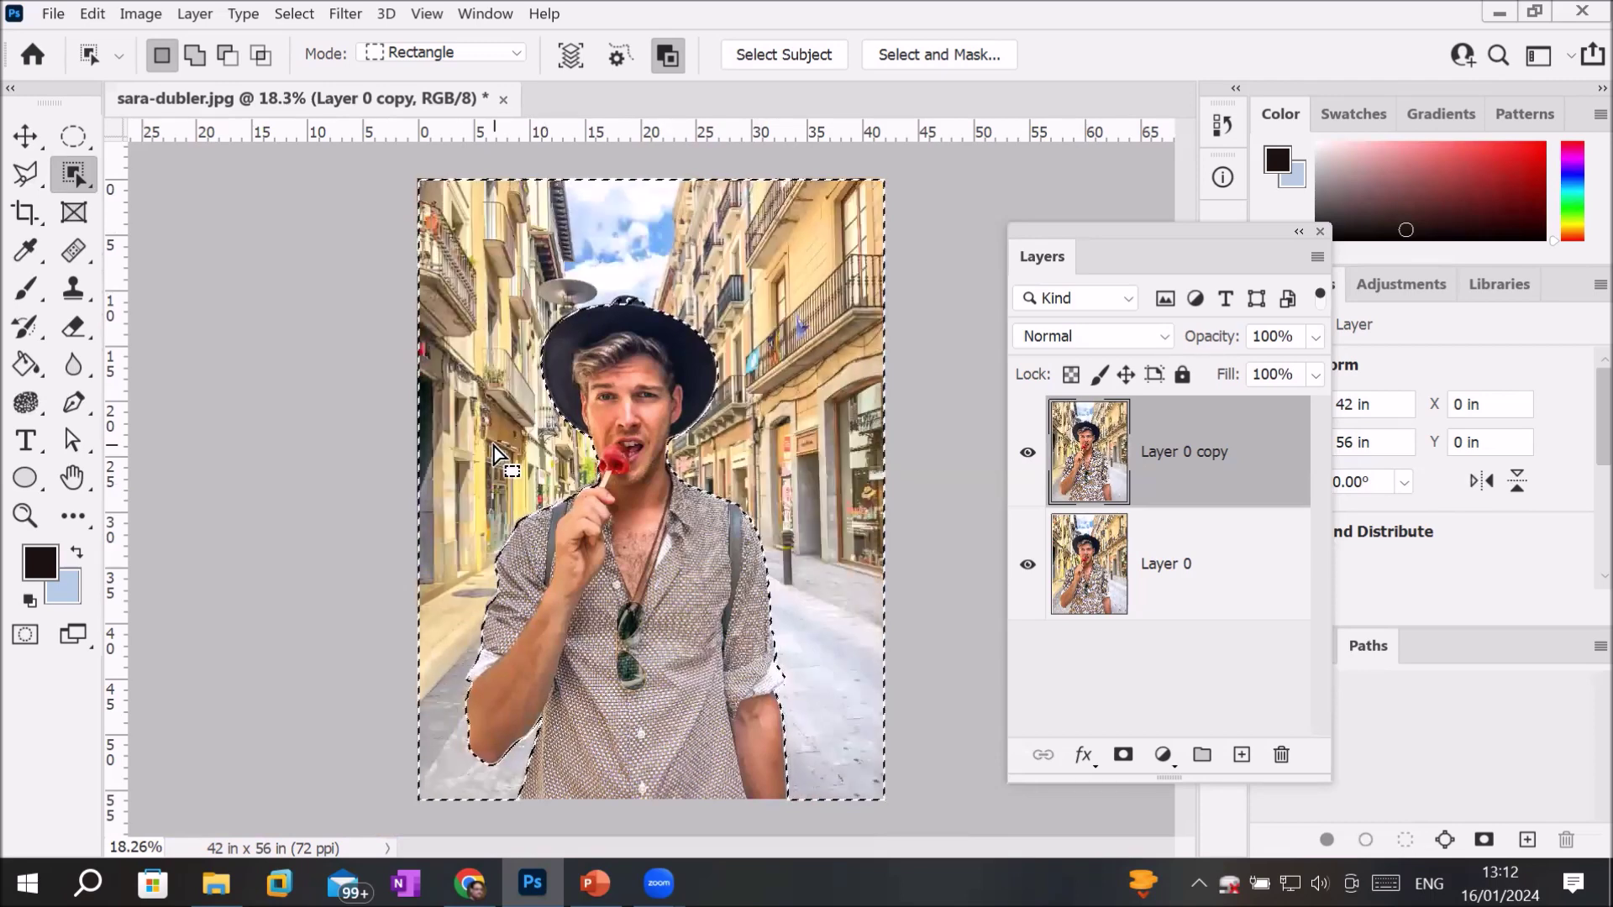
click(343, 12)
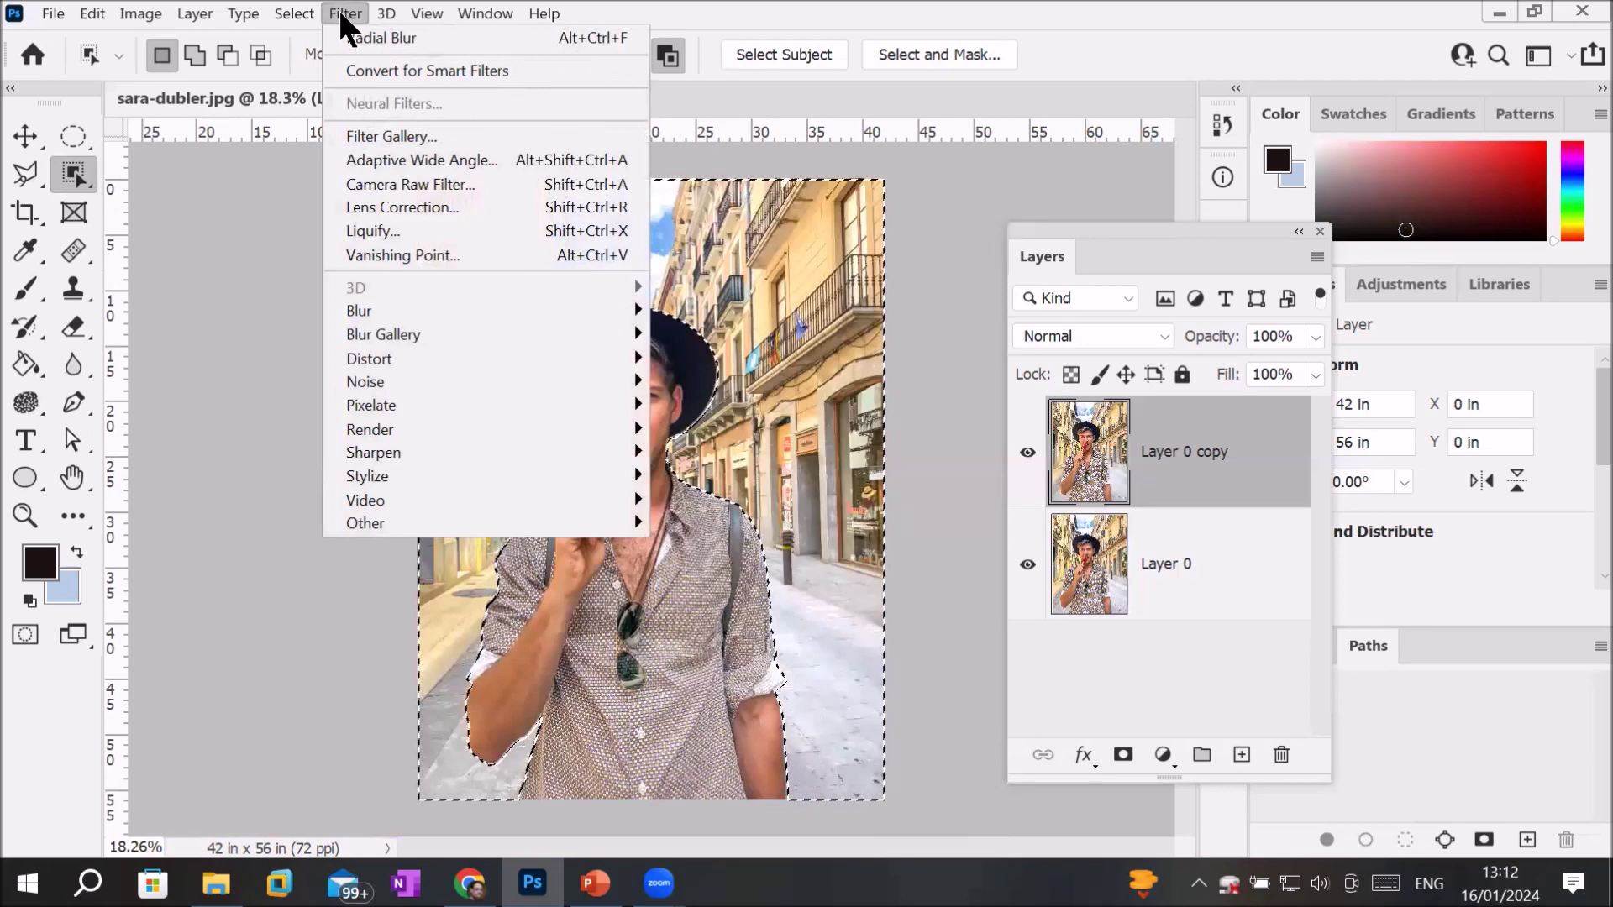
mouse_move(370, 428)
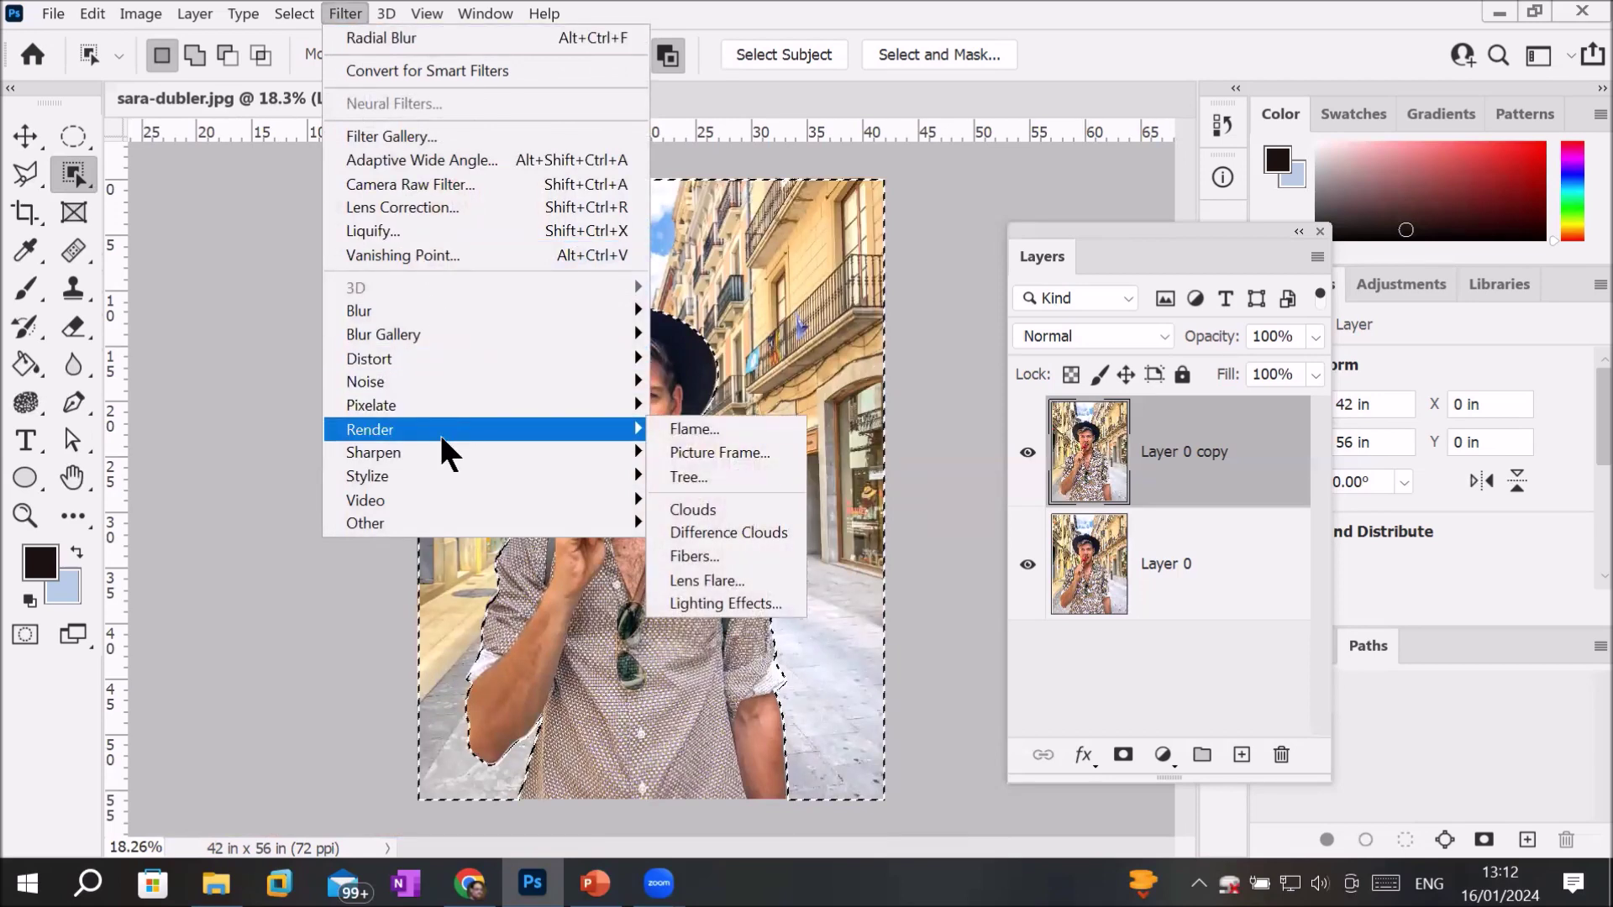
Step: Open Lighting Effects, drag the spotlight to the upper-right street, and tune its intensity ring
click(738, 603)
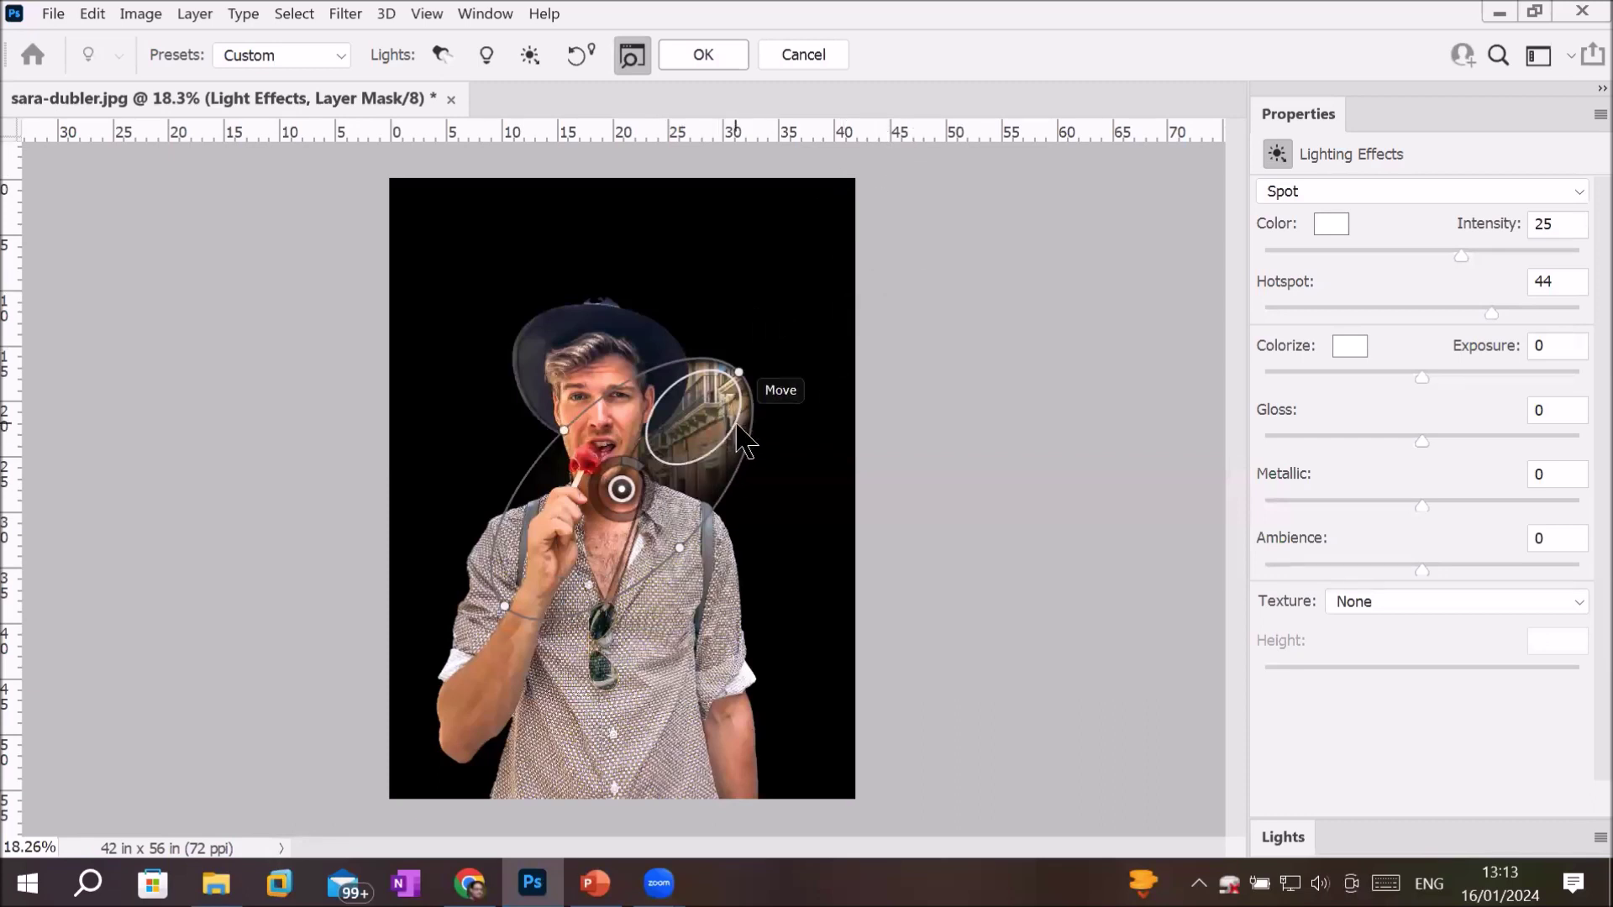
drag(730, 445, 822, 256)
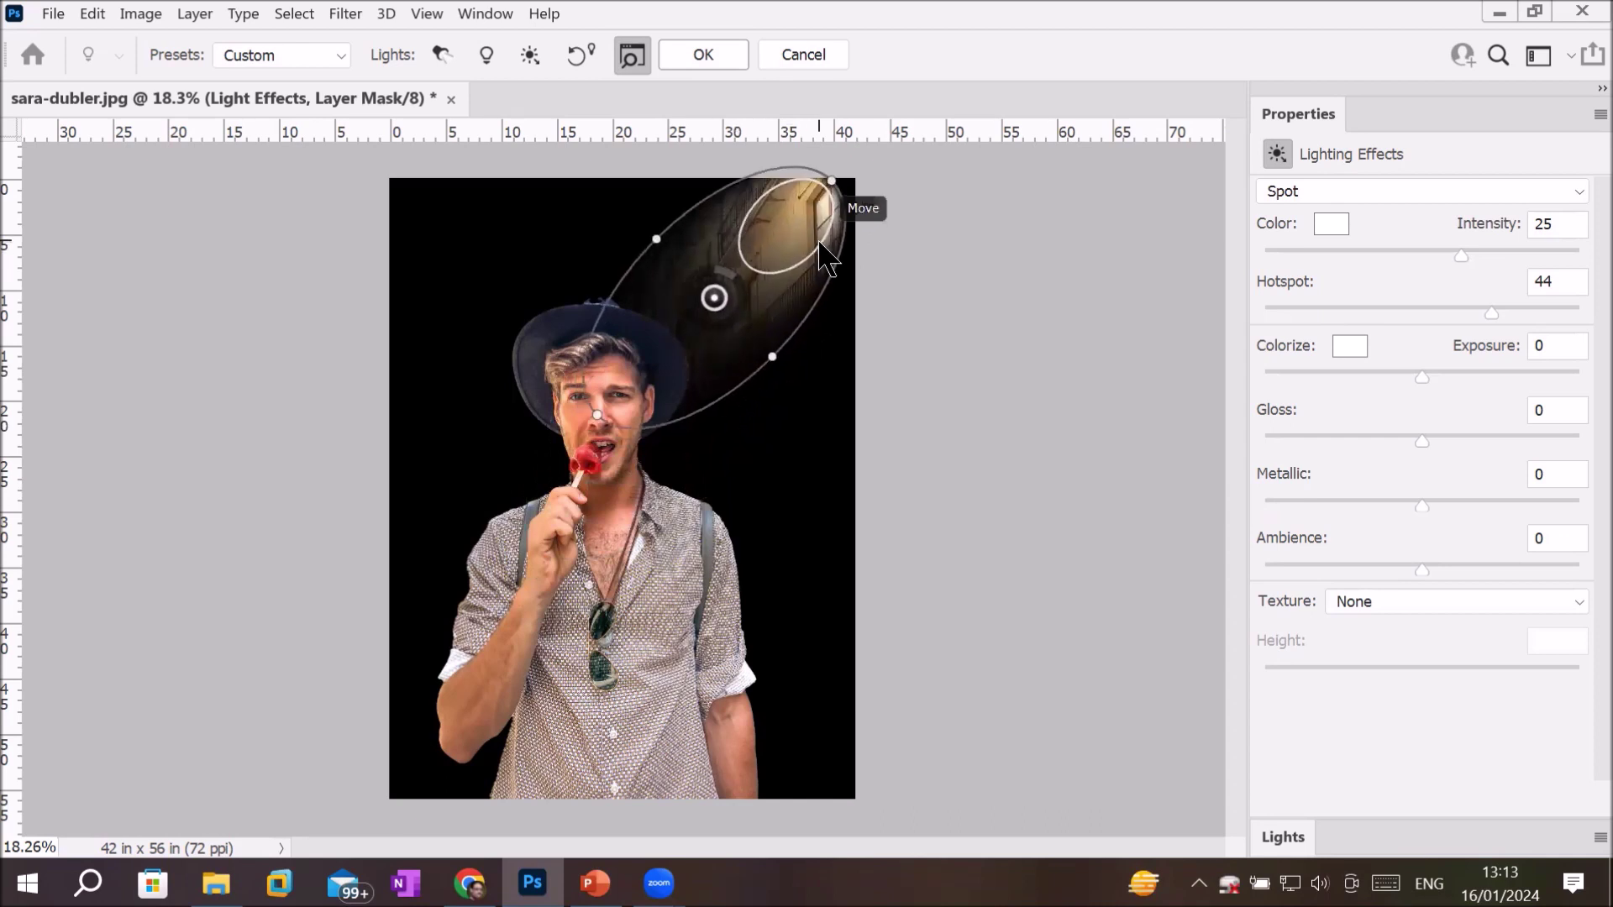
mouse_move(822, 256)
mouse_down()
mouse_move(799, 369)
mouse_move(441, 401)
mouse_move(640, 256)
mouse_move(811, 273)
mouse_up()
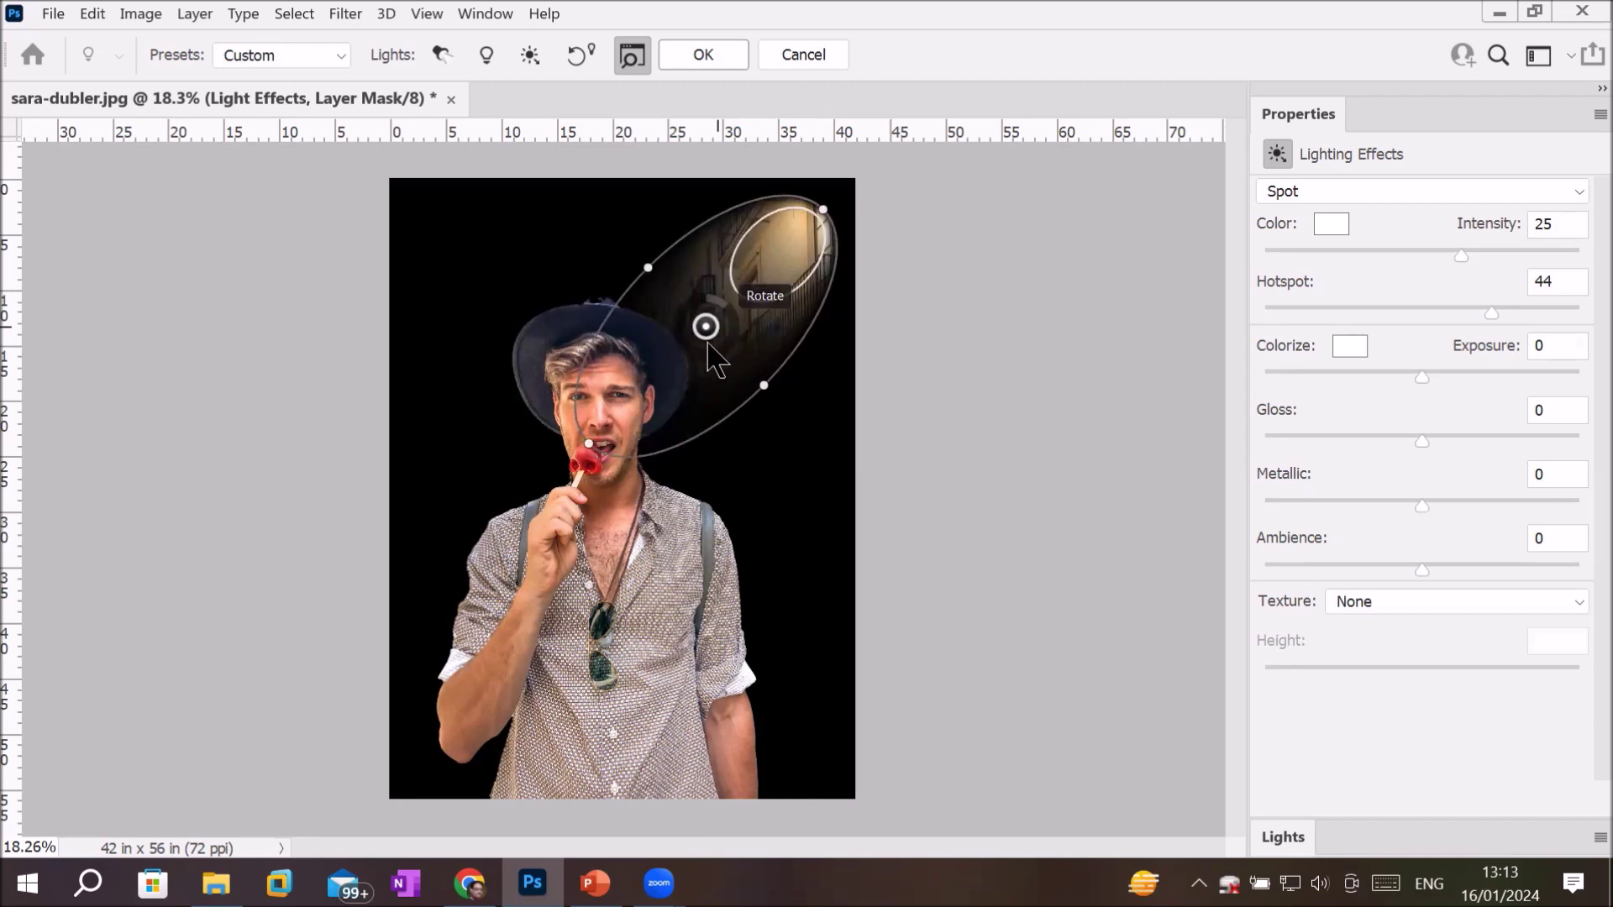
mouse_move(720, 332)
mouse_down()
mouse_move(733, 340)
mouse_move(709, 370)
mouse_move(683, 309)
mouse_up()
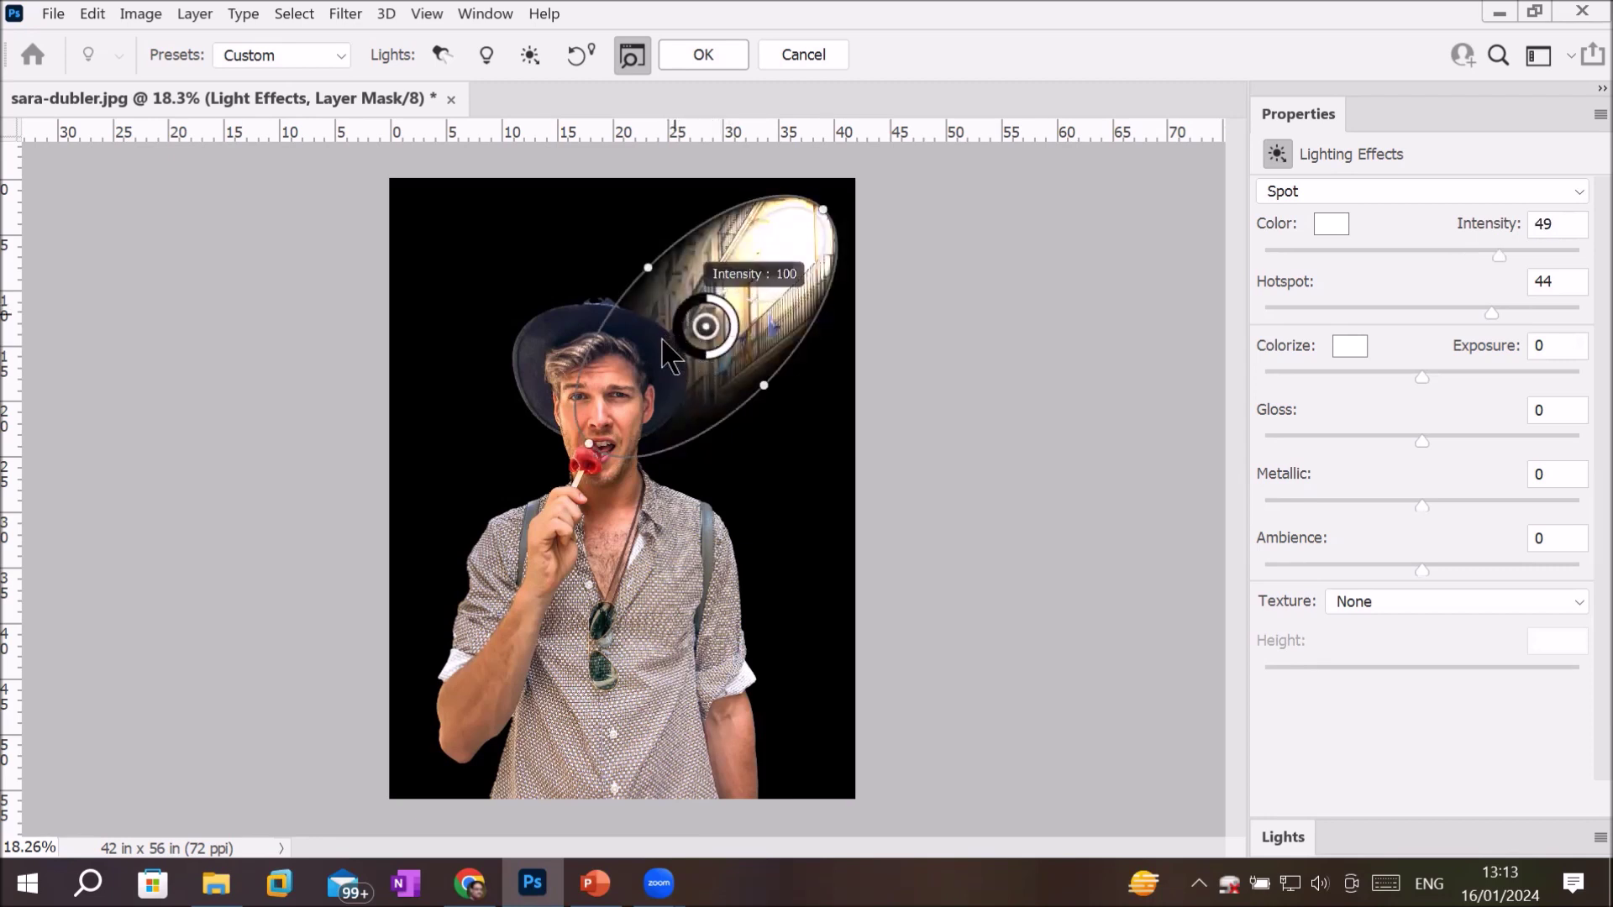
mouse_move(683, 308)
mouse_down()
mouse_move(742, 320)
mouse_move(740, 306)
mouse_move(712, 299)
mouse_move(708, 347)
mouse_move(723, 340)
mouse_move(771, 397)
mouse_move(818, 478)
mouse_move(789, 521)
mouse_move(680, 572)
mouse_move(798, 324)
mouse_move(779, 347)
mouse_up()
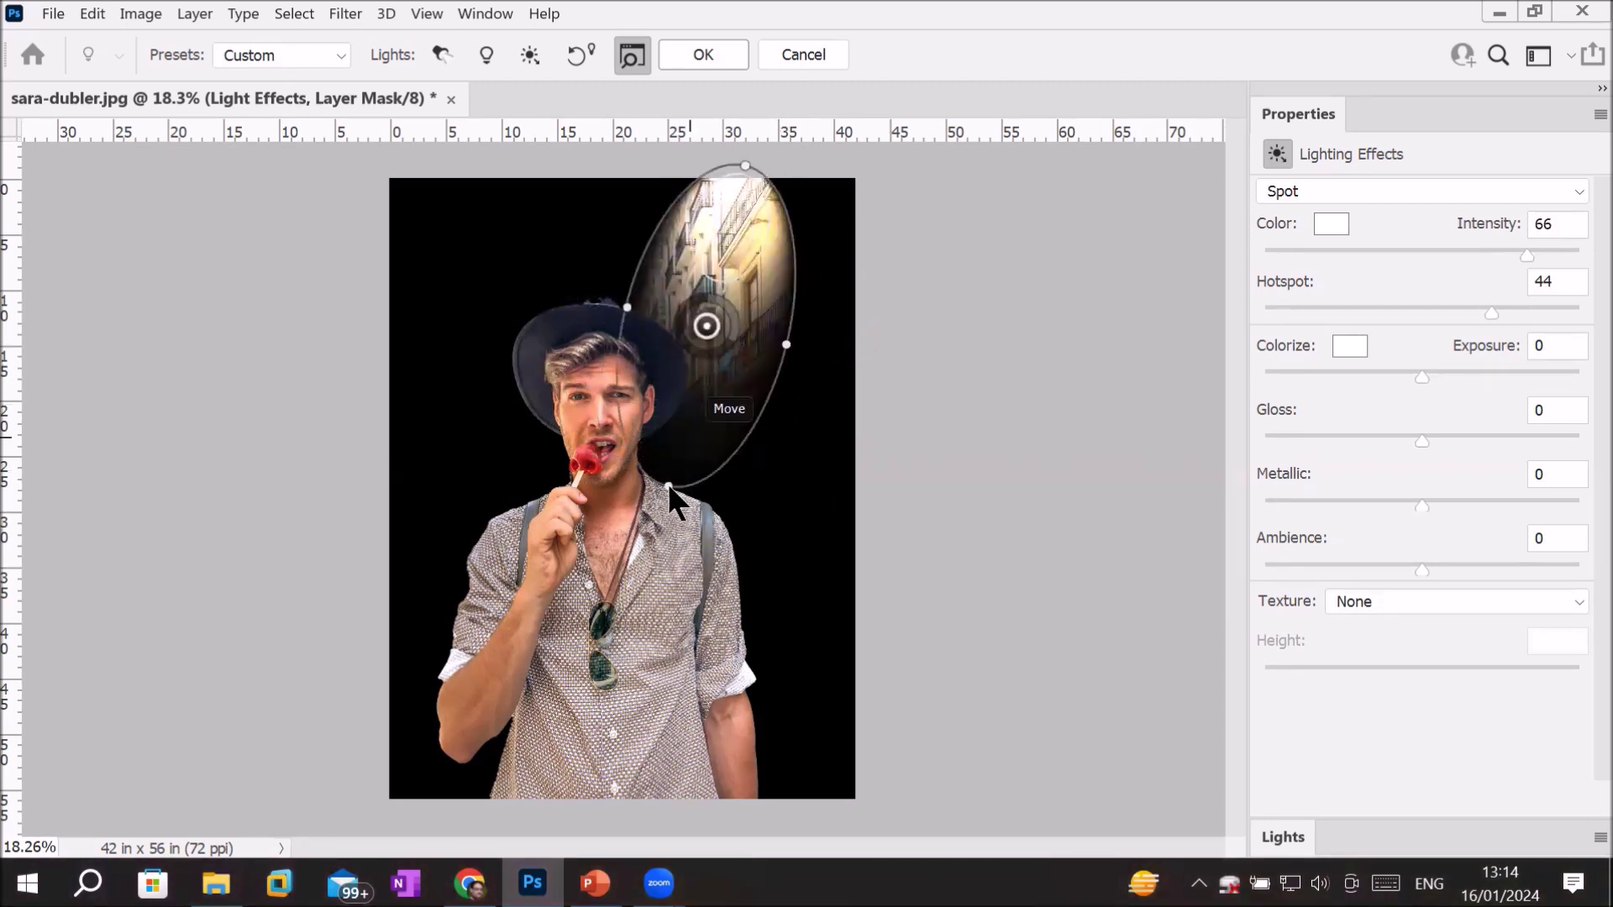
Step: Enlarge the spotlight into a near-circle at intensity 100 beside the man's right shoulder
drag(669, 494, 634, 592)
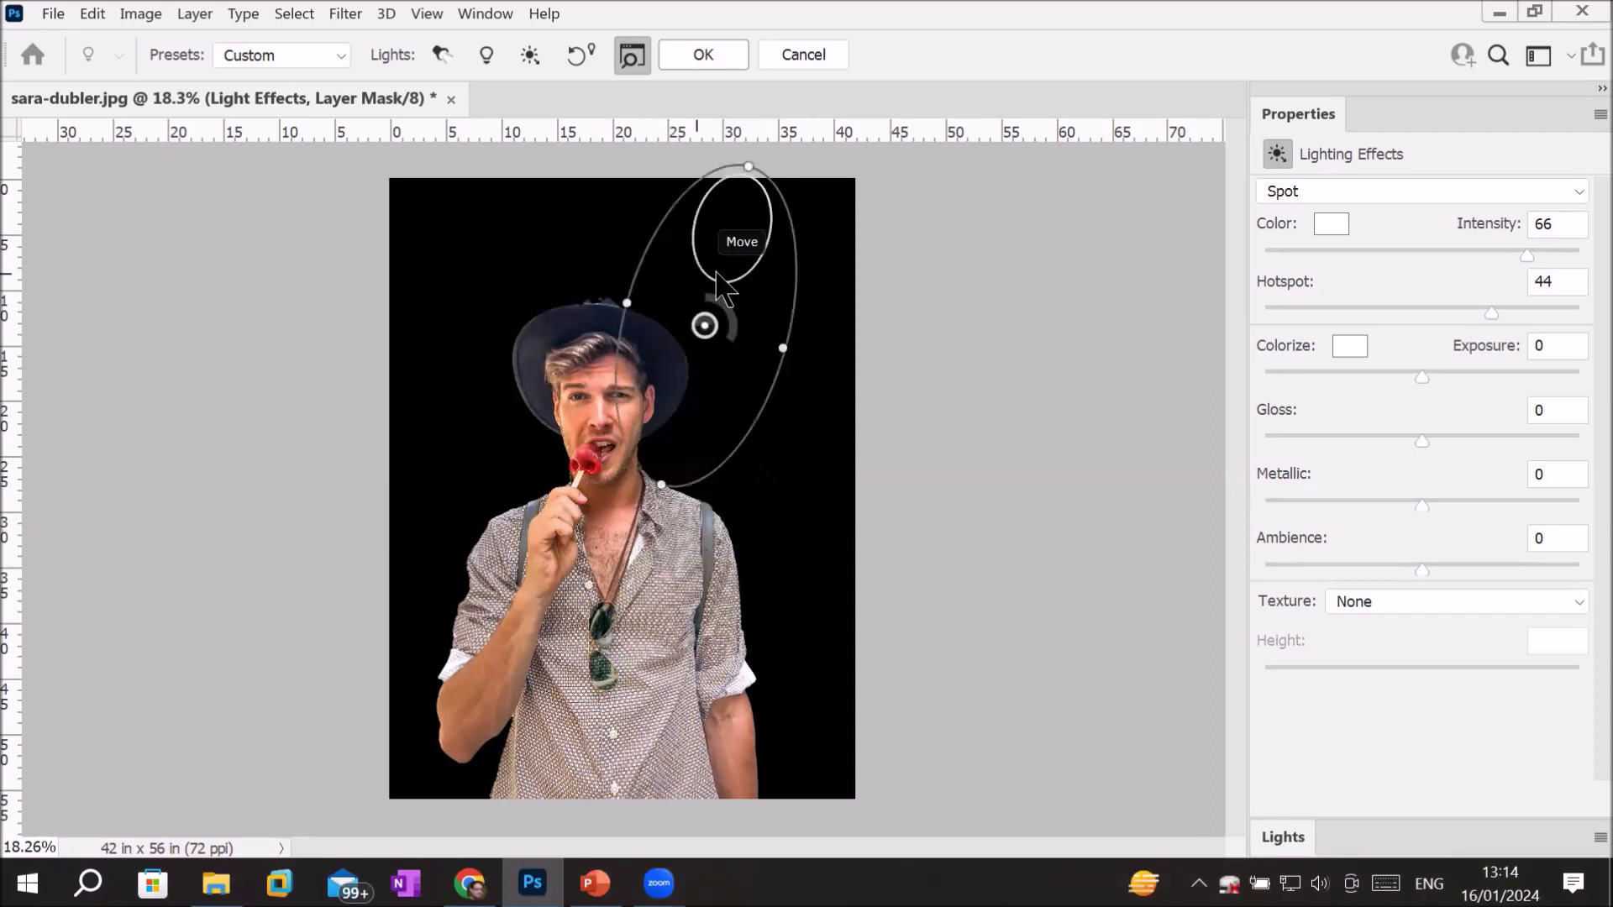
mouse_move(716, 277)
mouse_down()
mouse_move(505, 472)
mouse_move(407, 461)
mouse_up()
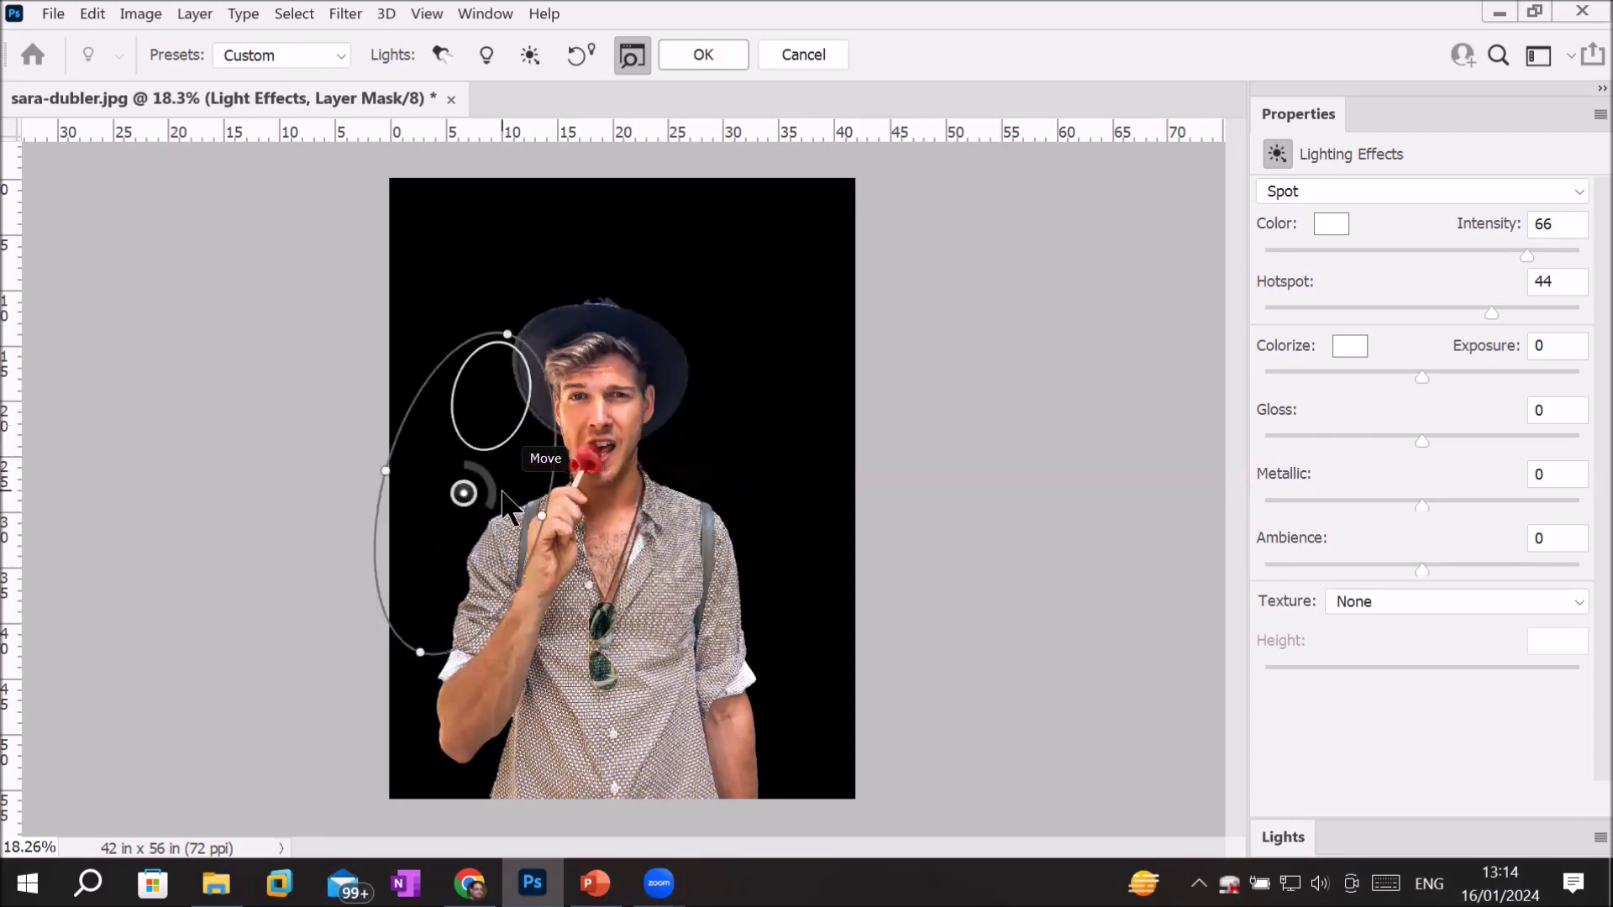
mouse_move(485, 506)
mouse_down()
mouse_move(466, 539)
mouse_move(443, 536)
mouse_move(512, 458)
mouse_move(812, 365)
mouse_up()
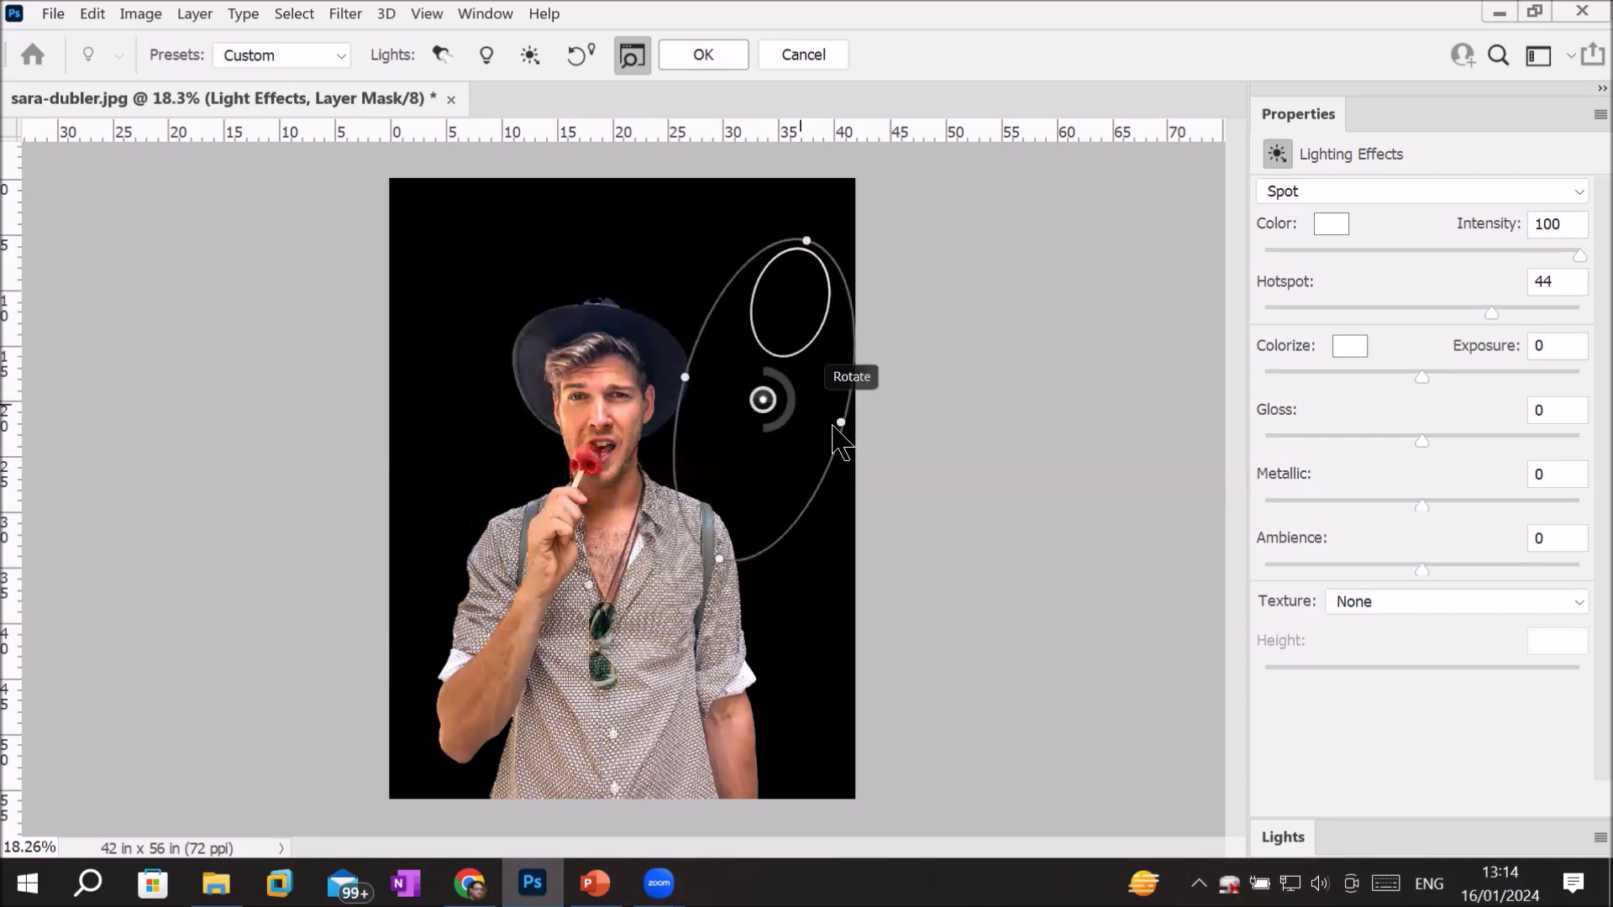
drag(843, 424, 820, 420)
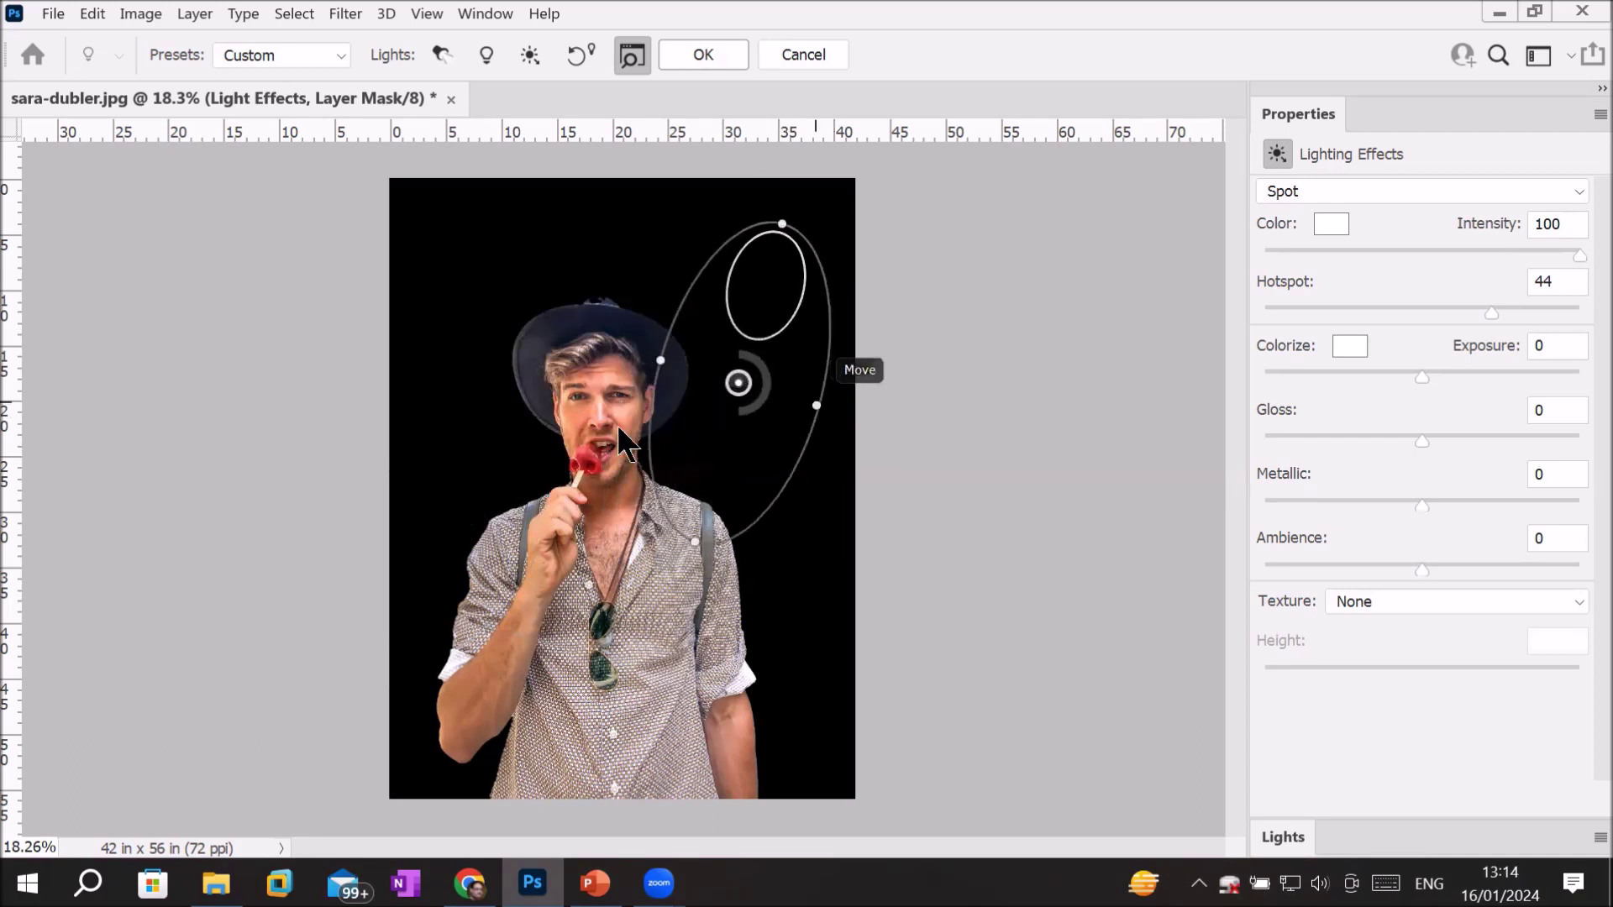
mouse_move(704, 534)
mouse_down()
mouse_move(417, 376)
mouse_move(398, 420)
mouse_up()
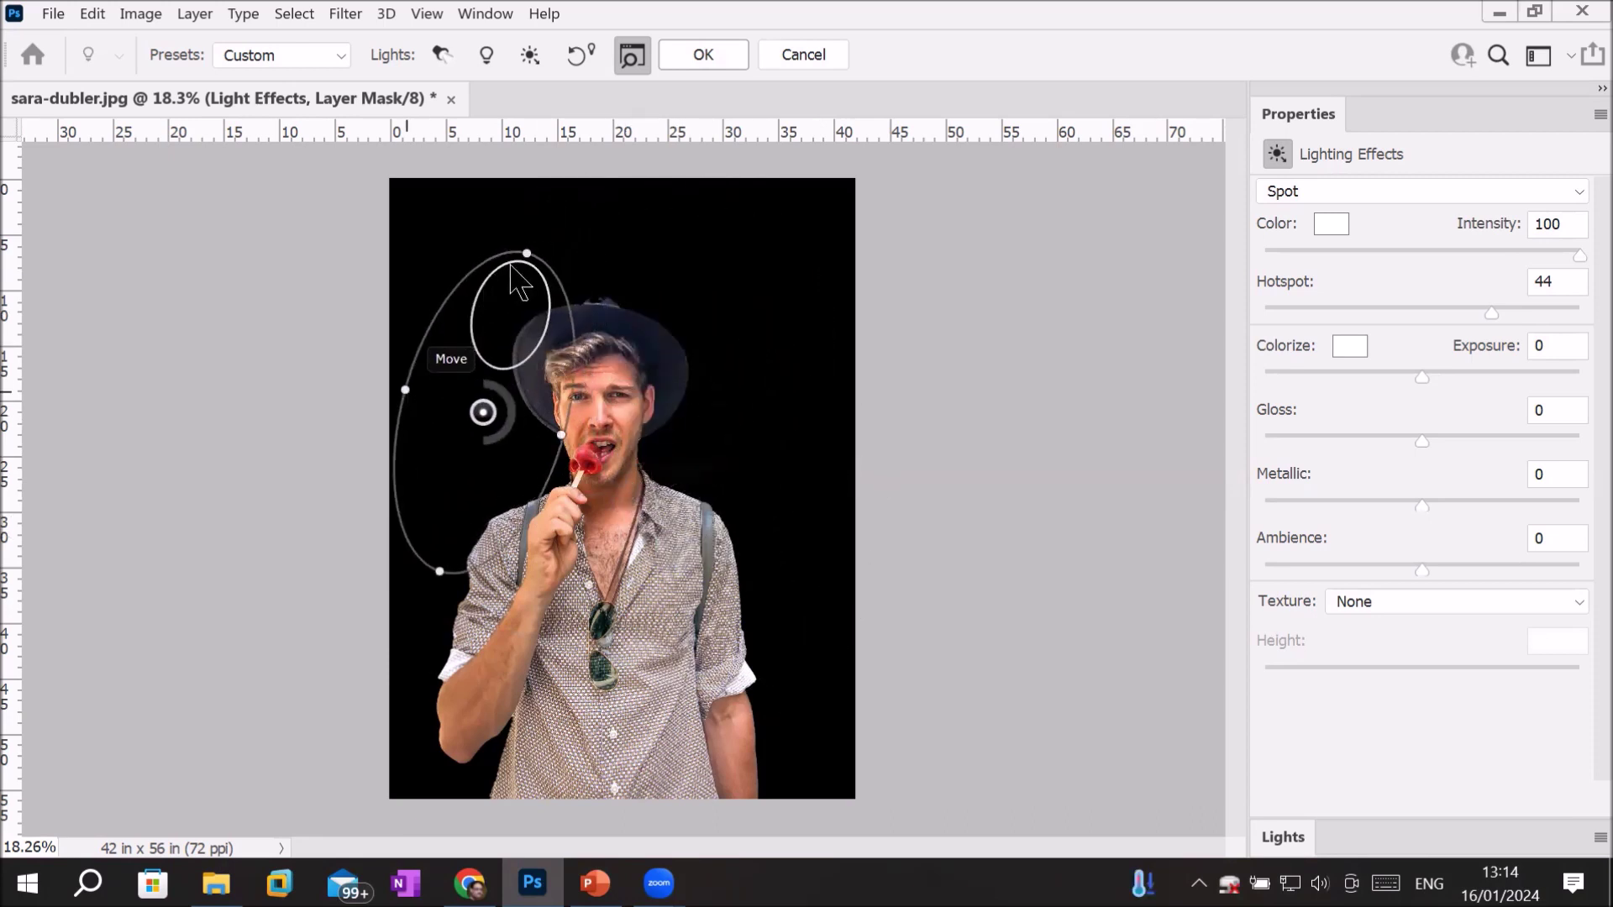
drag(529, 254, 747, 353)
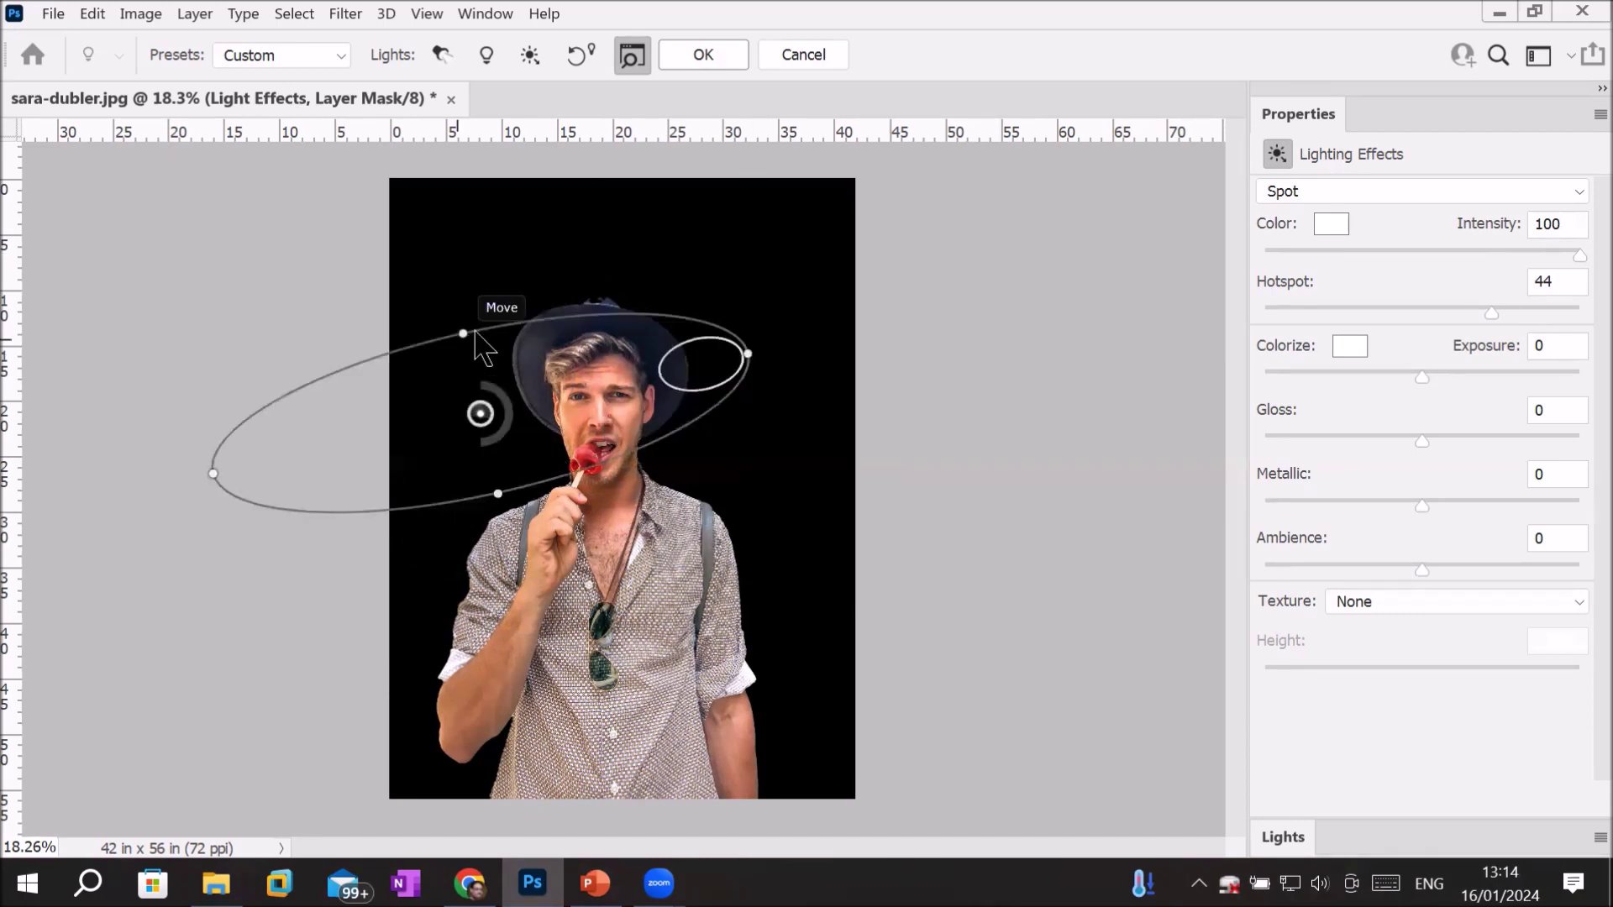
drag(468, 306, 525, 188)
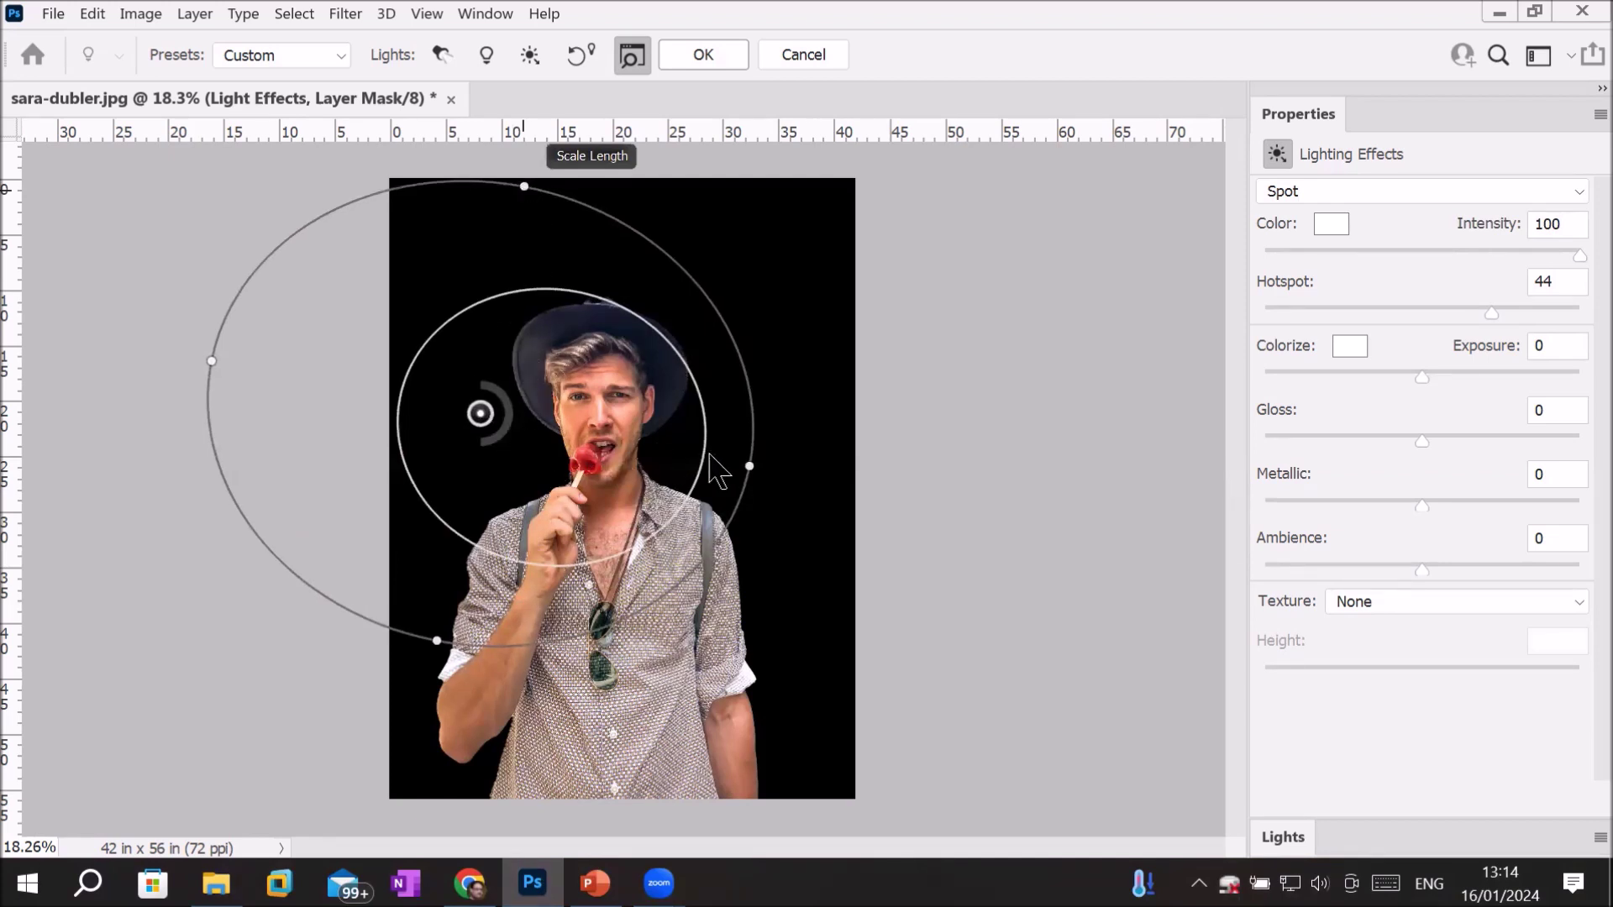
drag(481, 413, 792, 480)
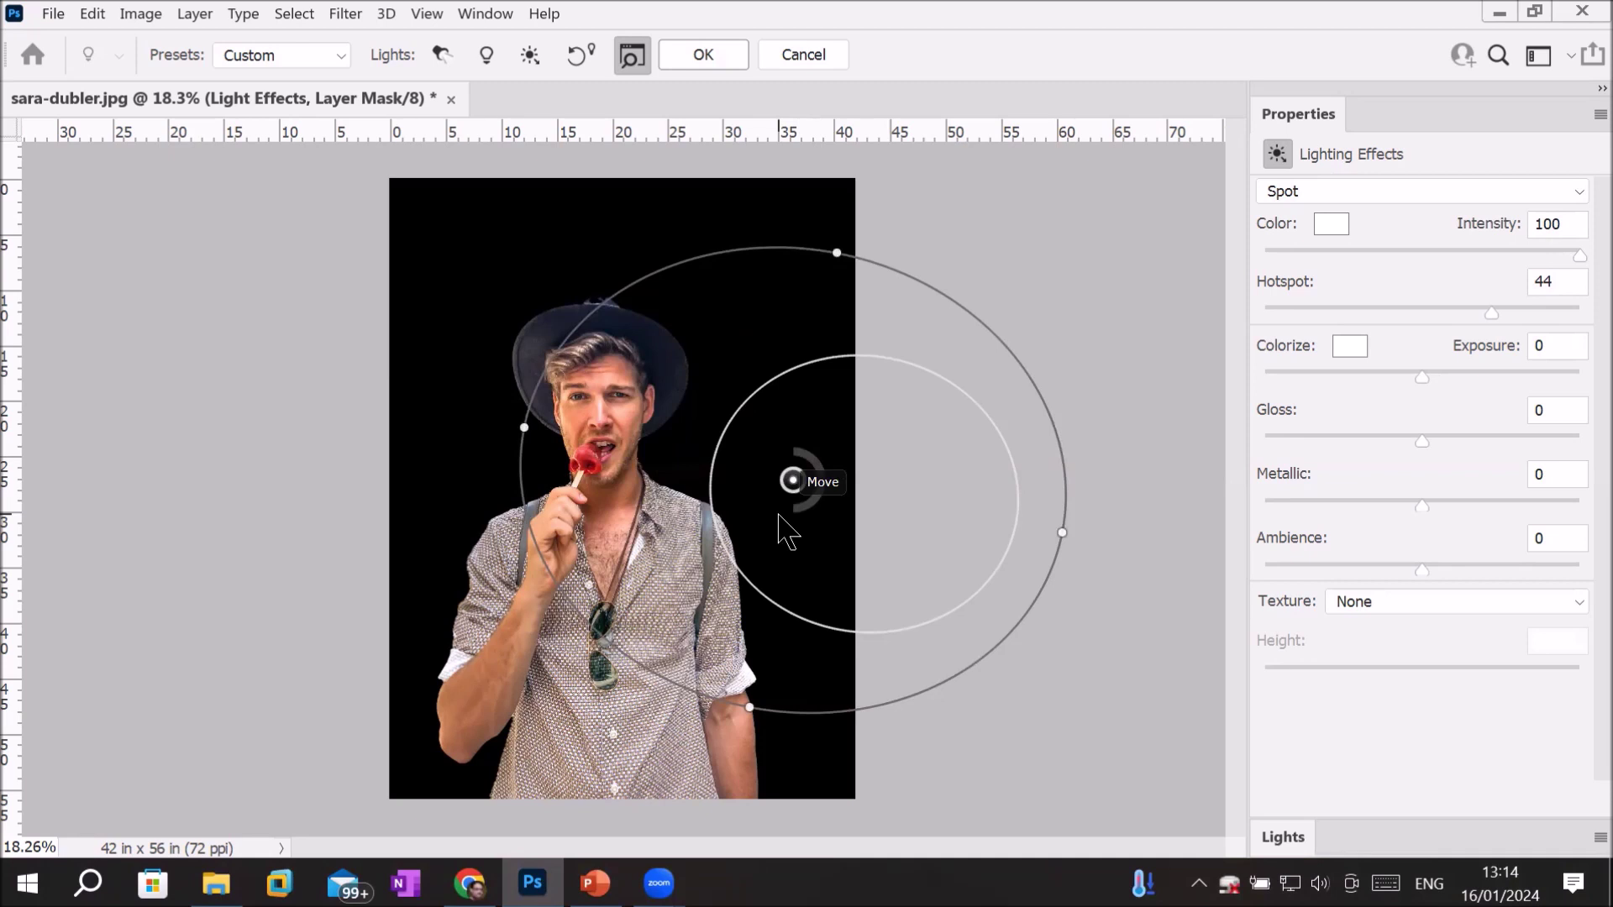
Step: Add a point light at lower left, rotate the first spotlight, and add a second spotlight on the face
click(486, 55)
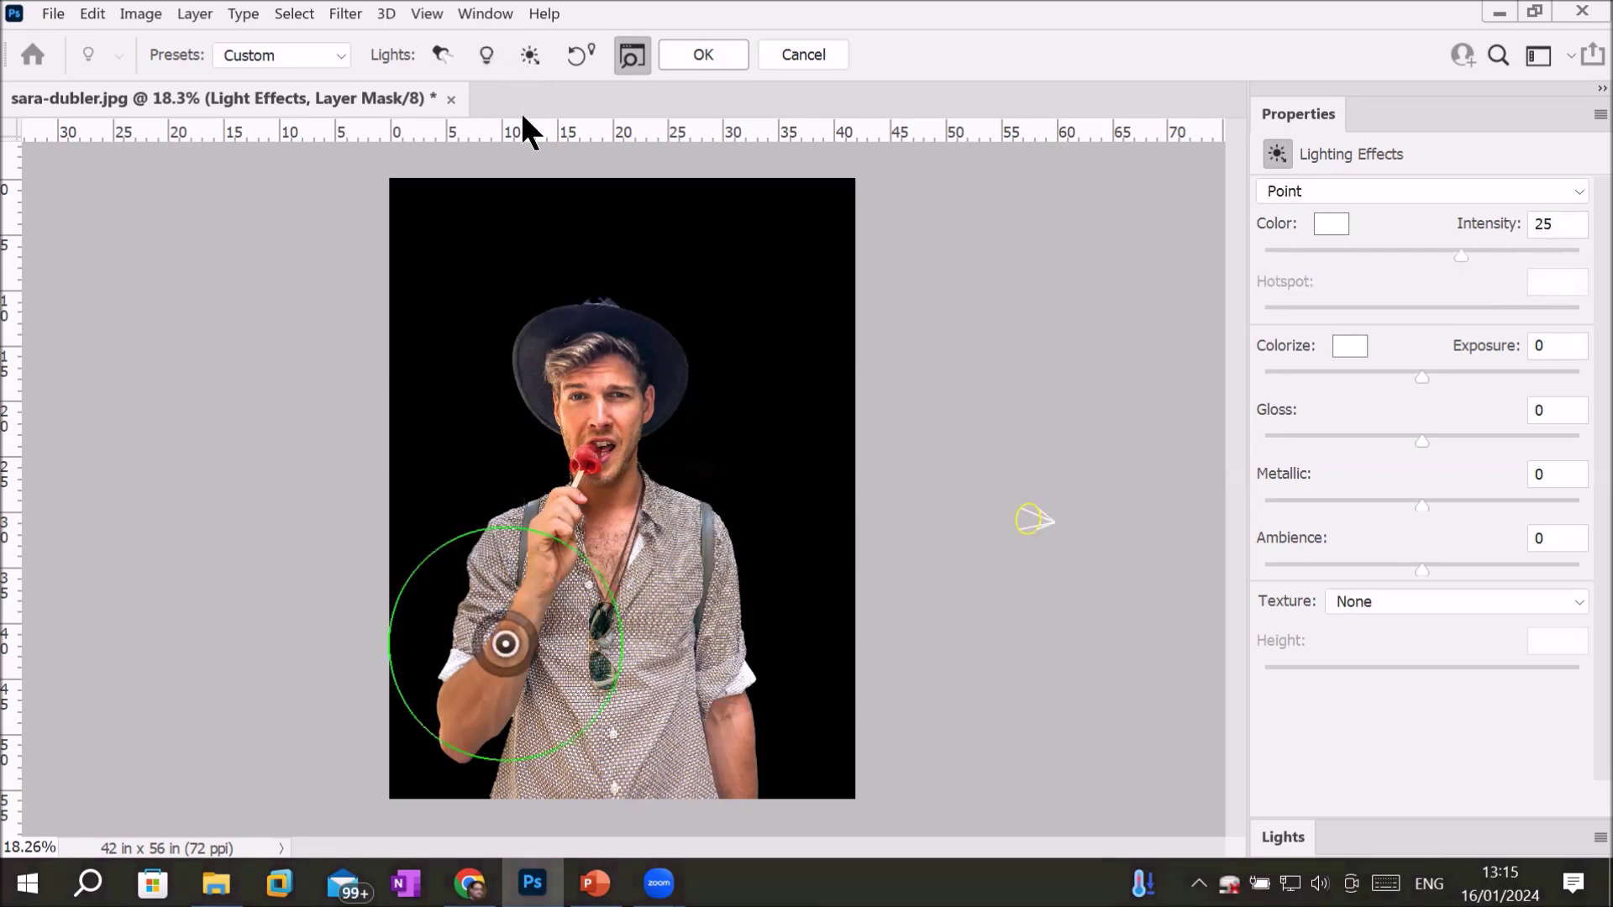
click(1033, 523)
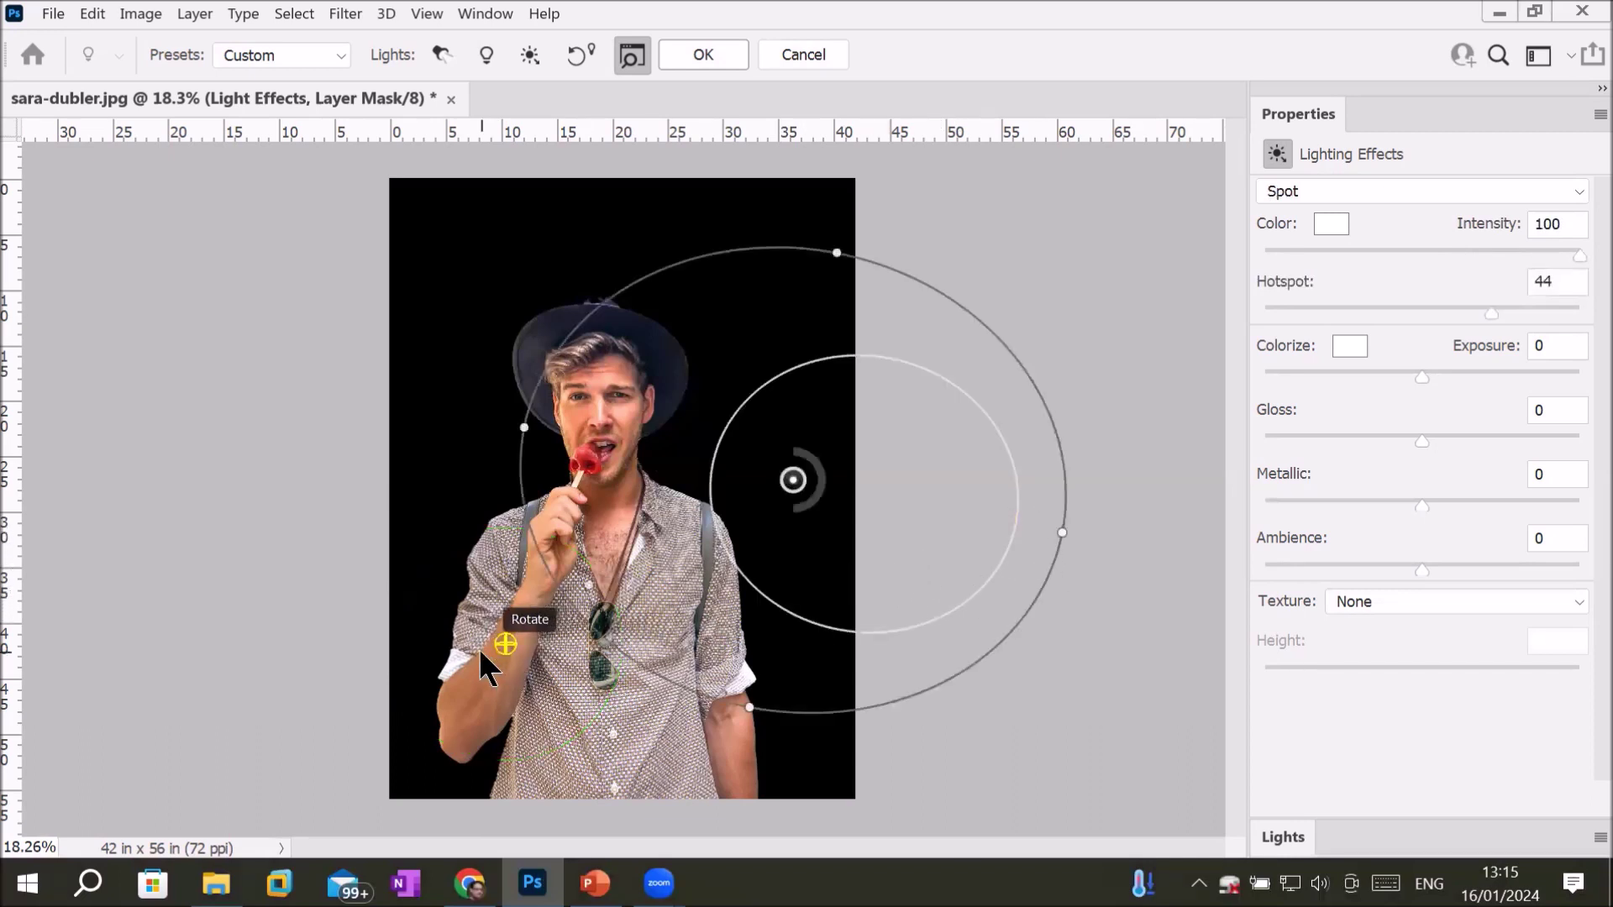
click(475, 621)
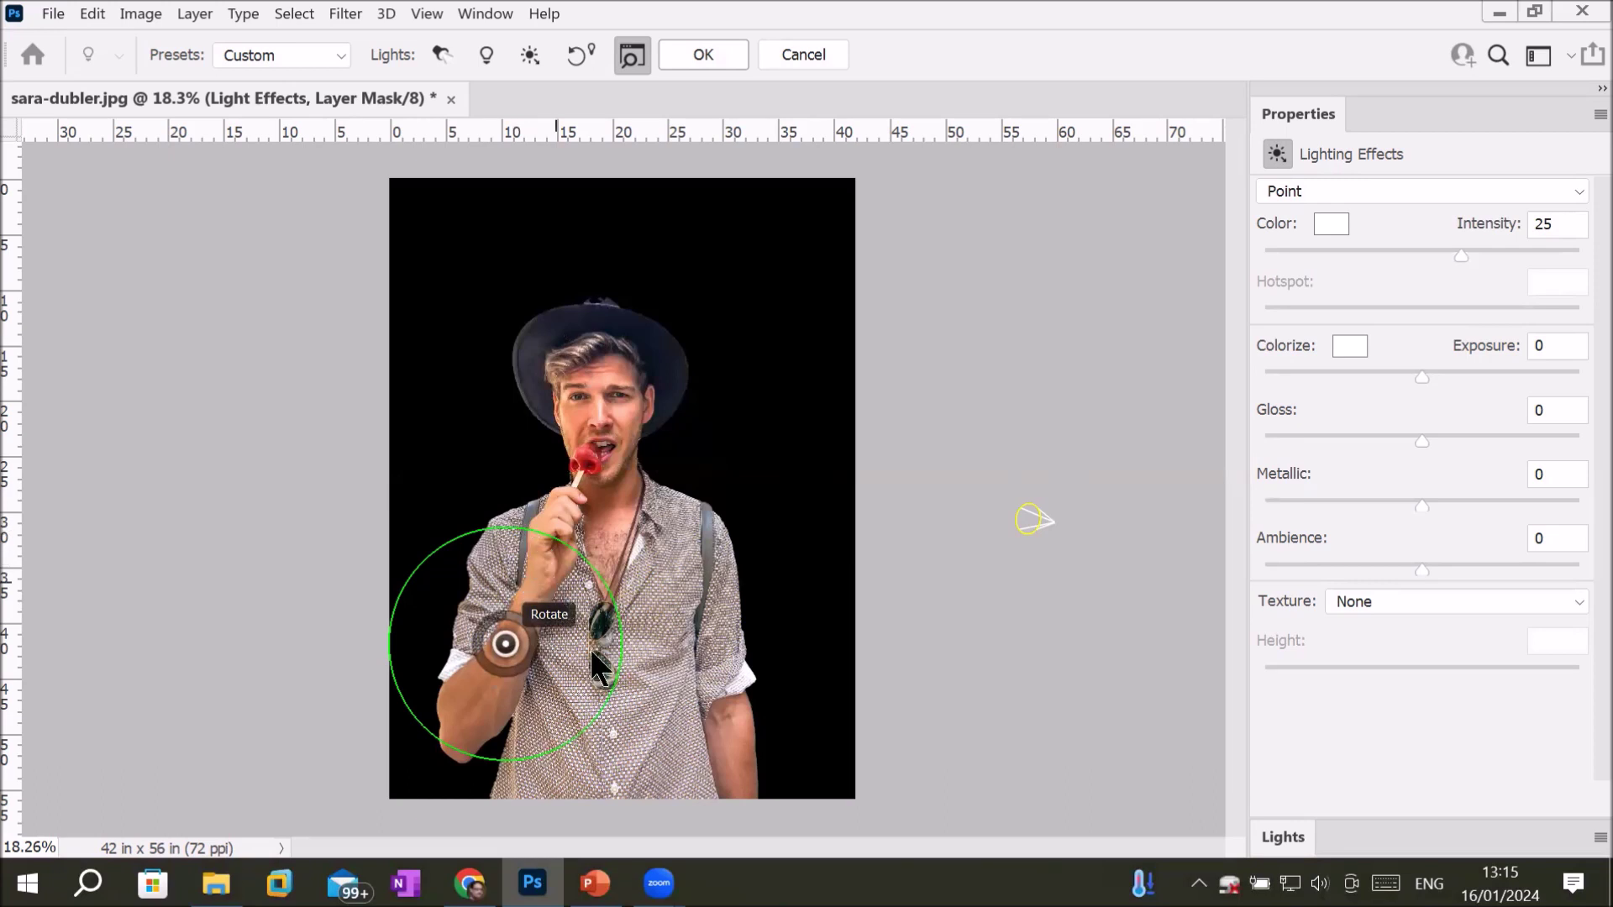
click(1030, 515)
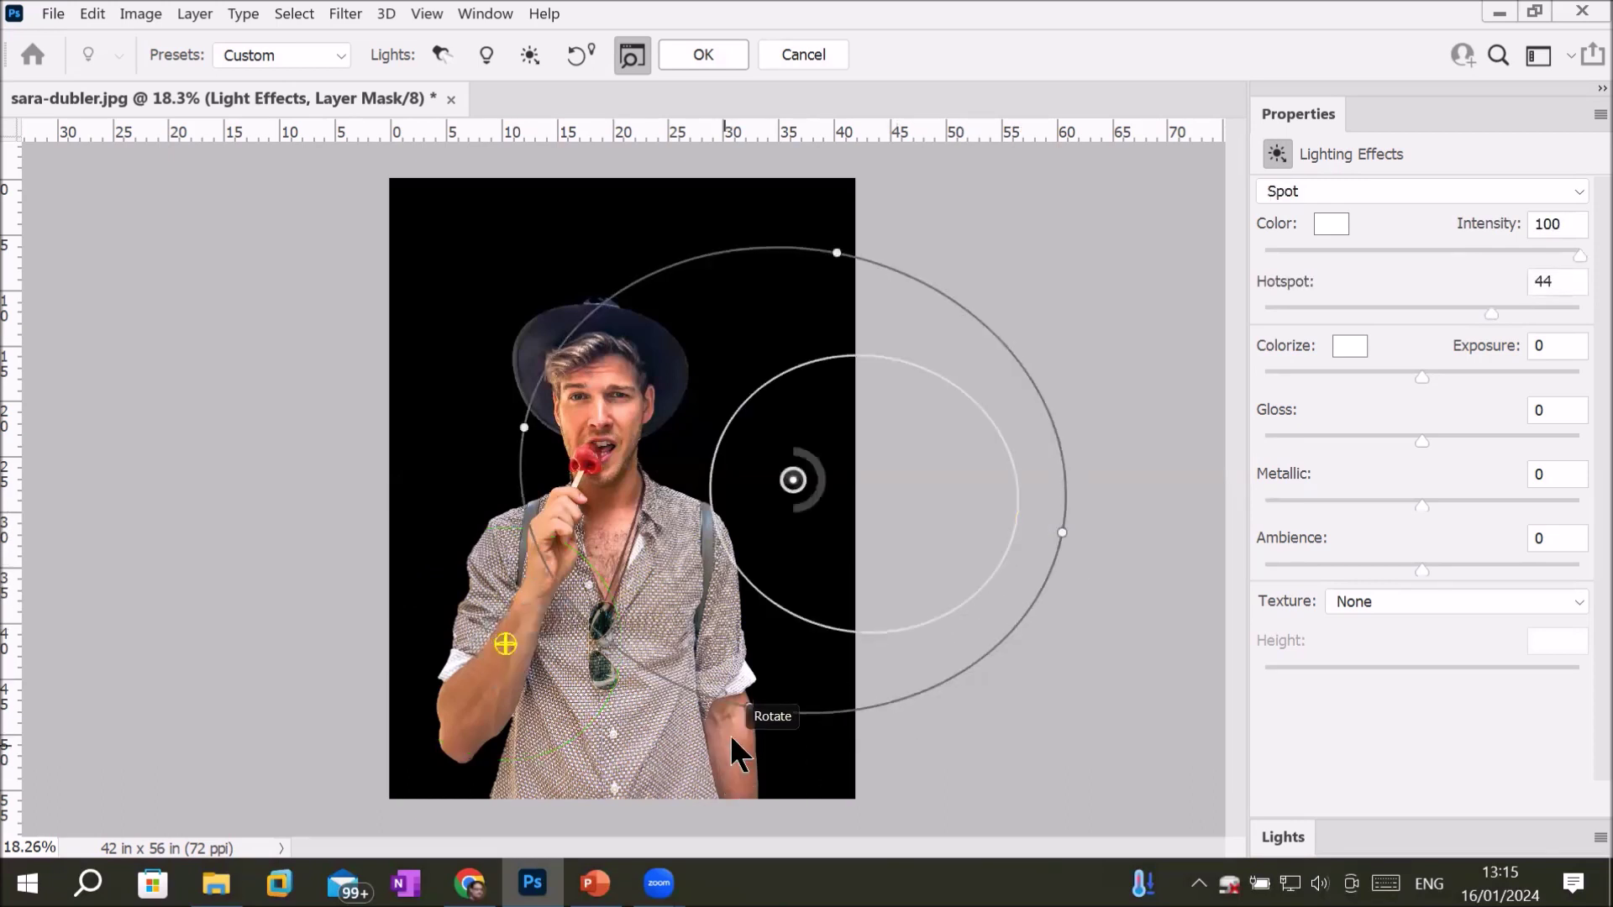
drag(837, 254, 843, 249)
drag(821, 306, 739, 561)
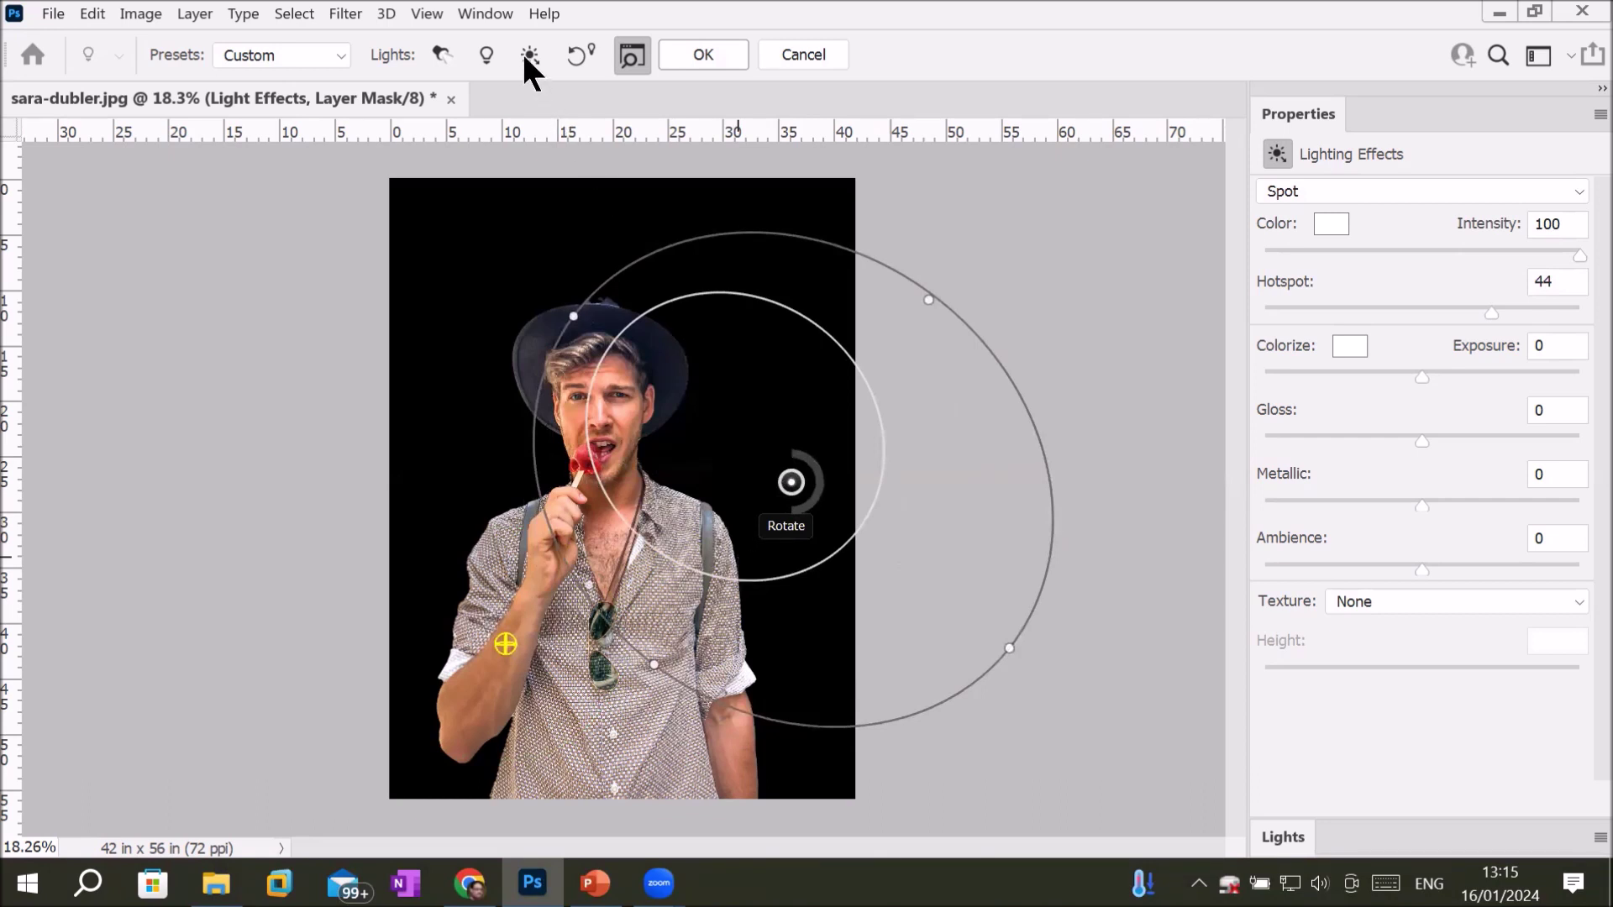
click(441, 53)
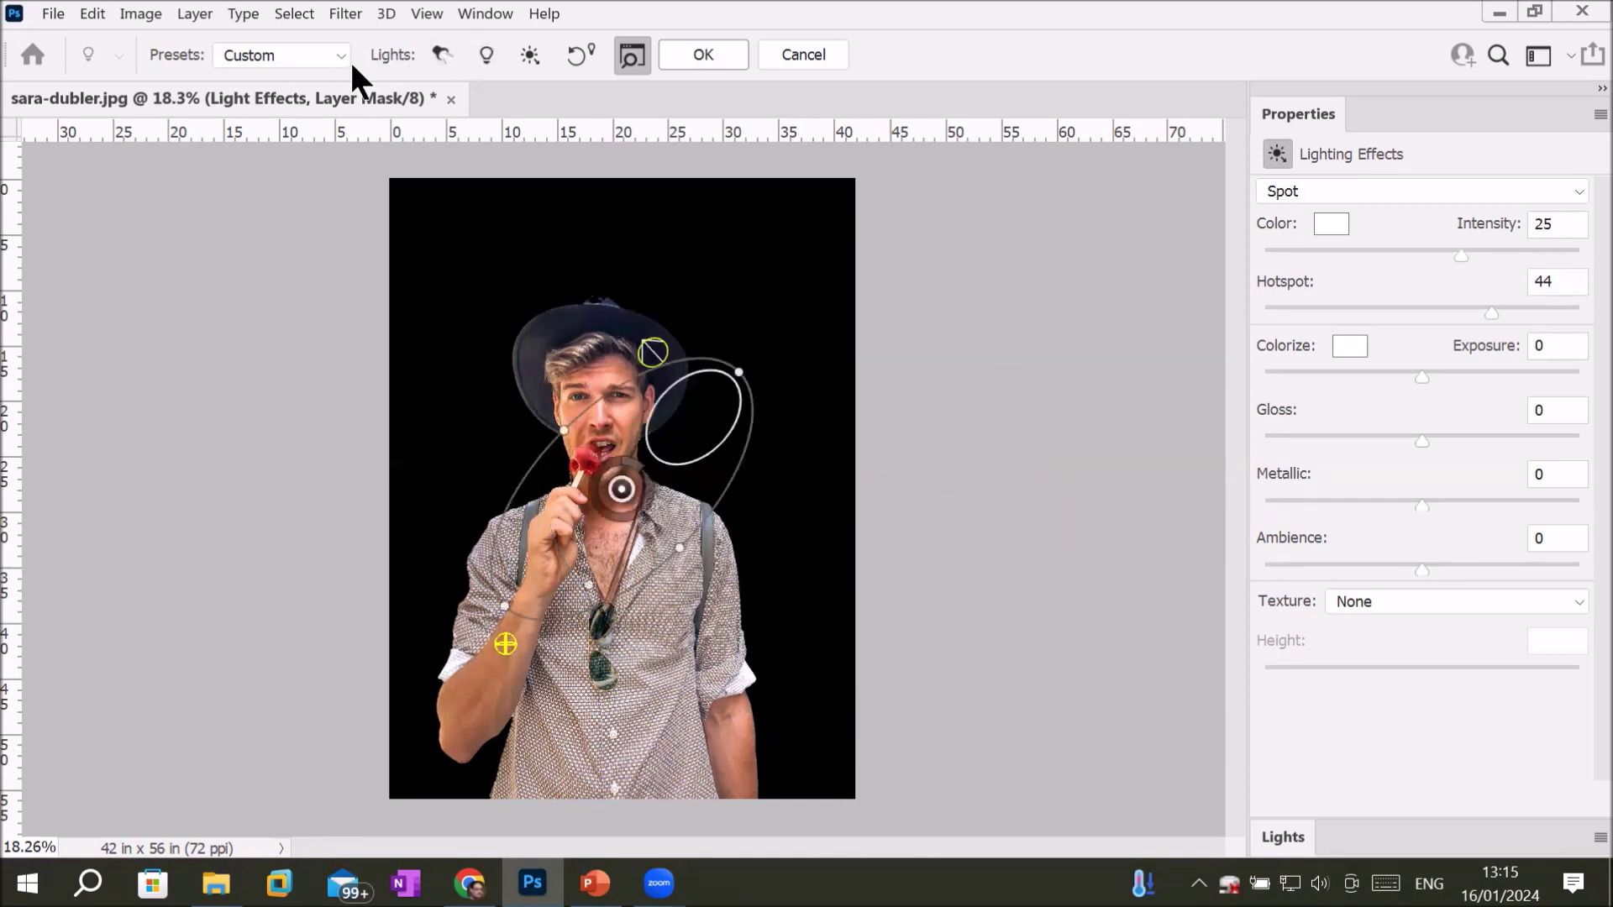
drag(1409, 107, 1026, 172)
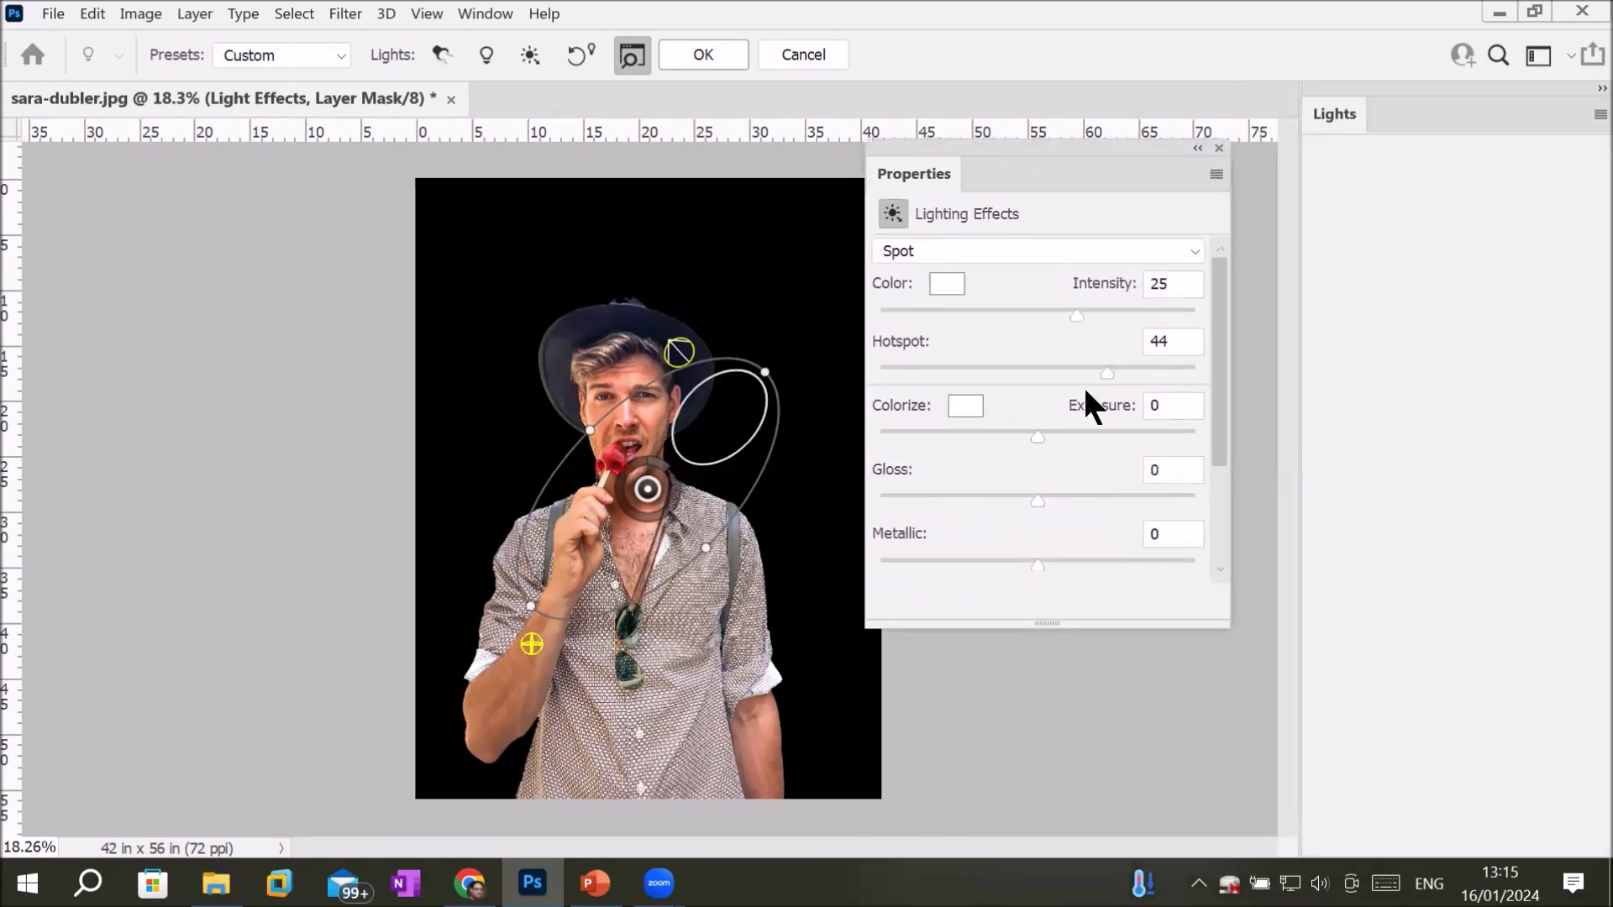
Step: Set the second spotlight's exposure to 100 and move it down over the mouth and lollipop
click(1043, 437)
text(100)
key(Return)
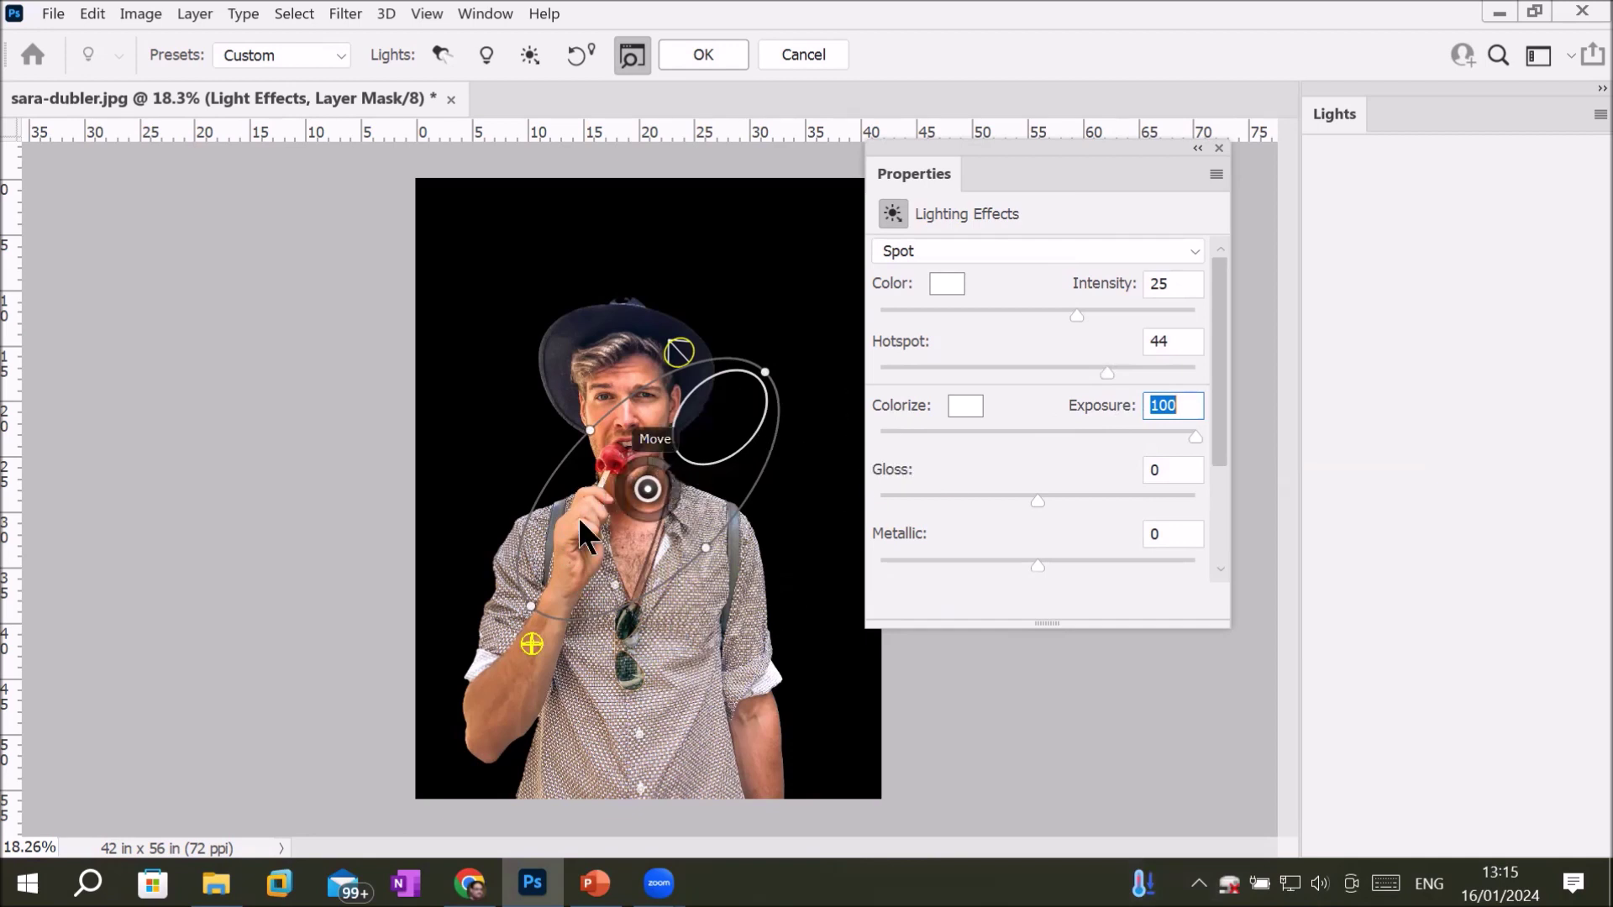
drag(659, 511, 642, 514)
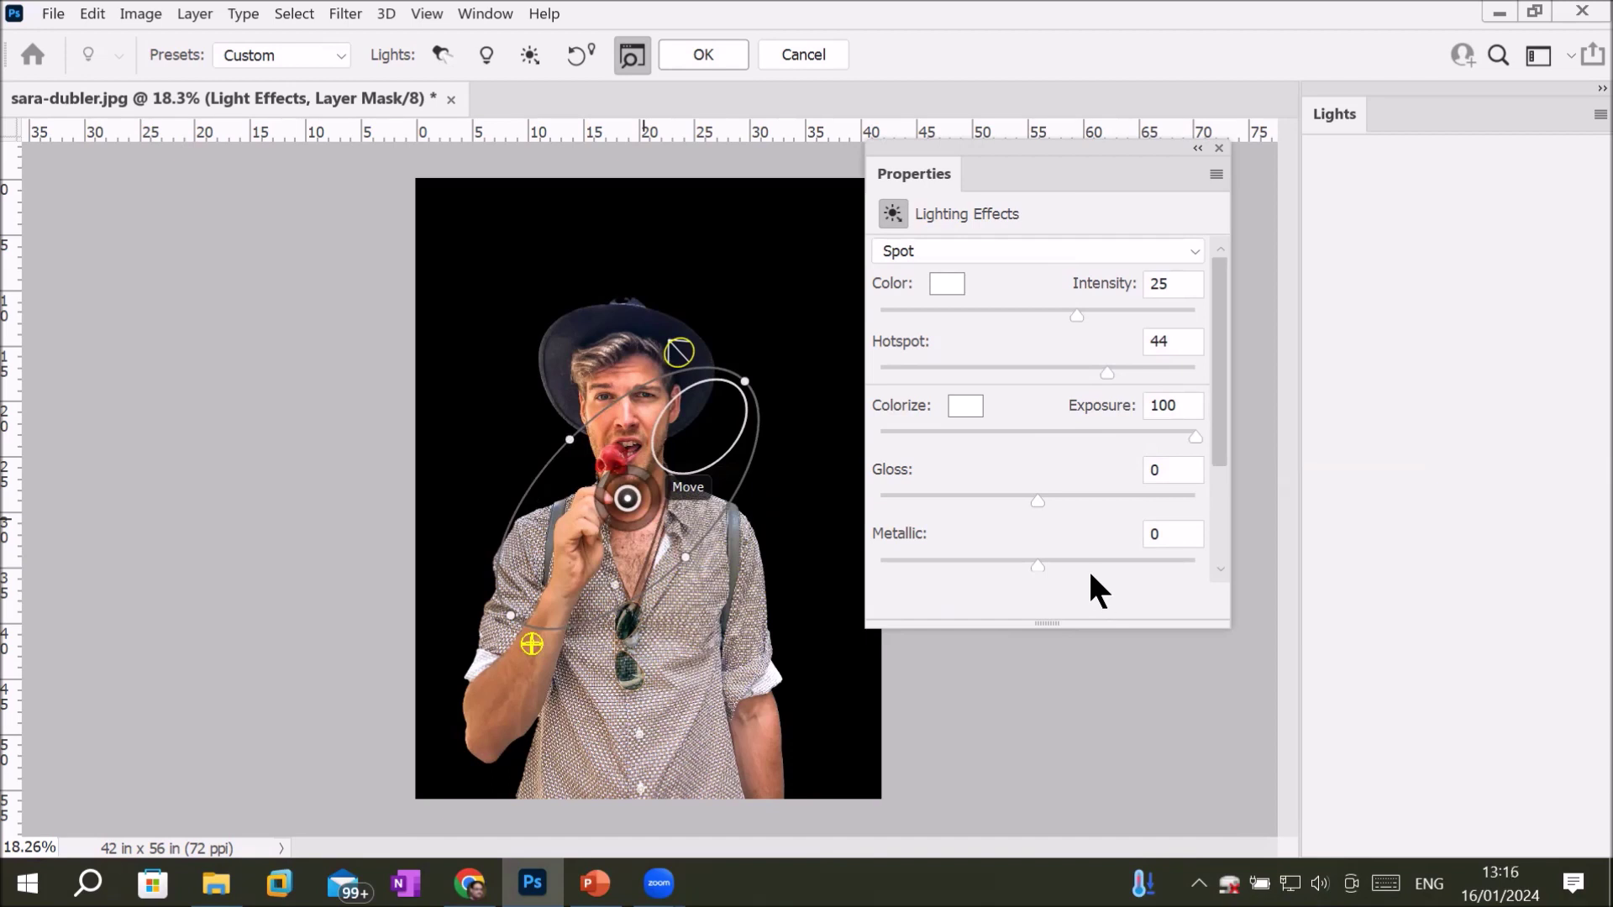
Step: Preview the 2 O'clock Spotlight and Blue Omni presets, then apply Lighting Effects with Flashlight
click(339, 57)
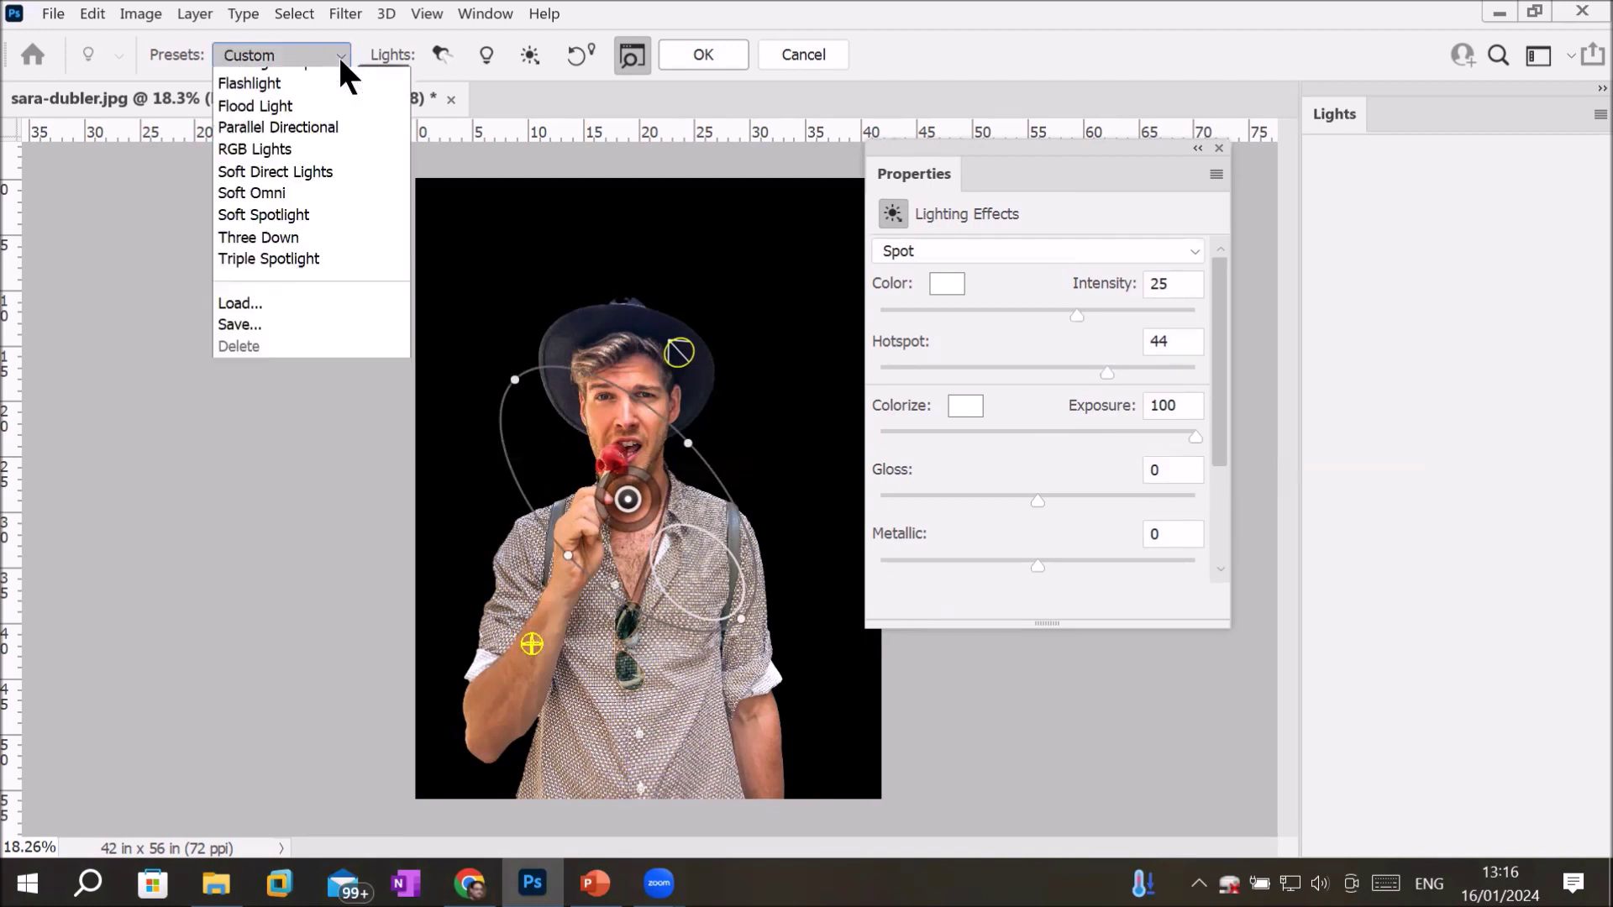
click(338, 54)
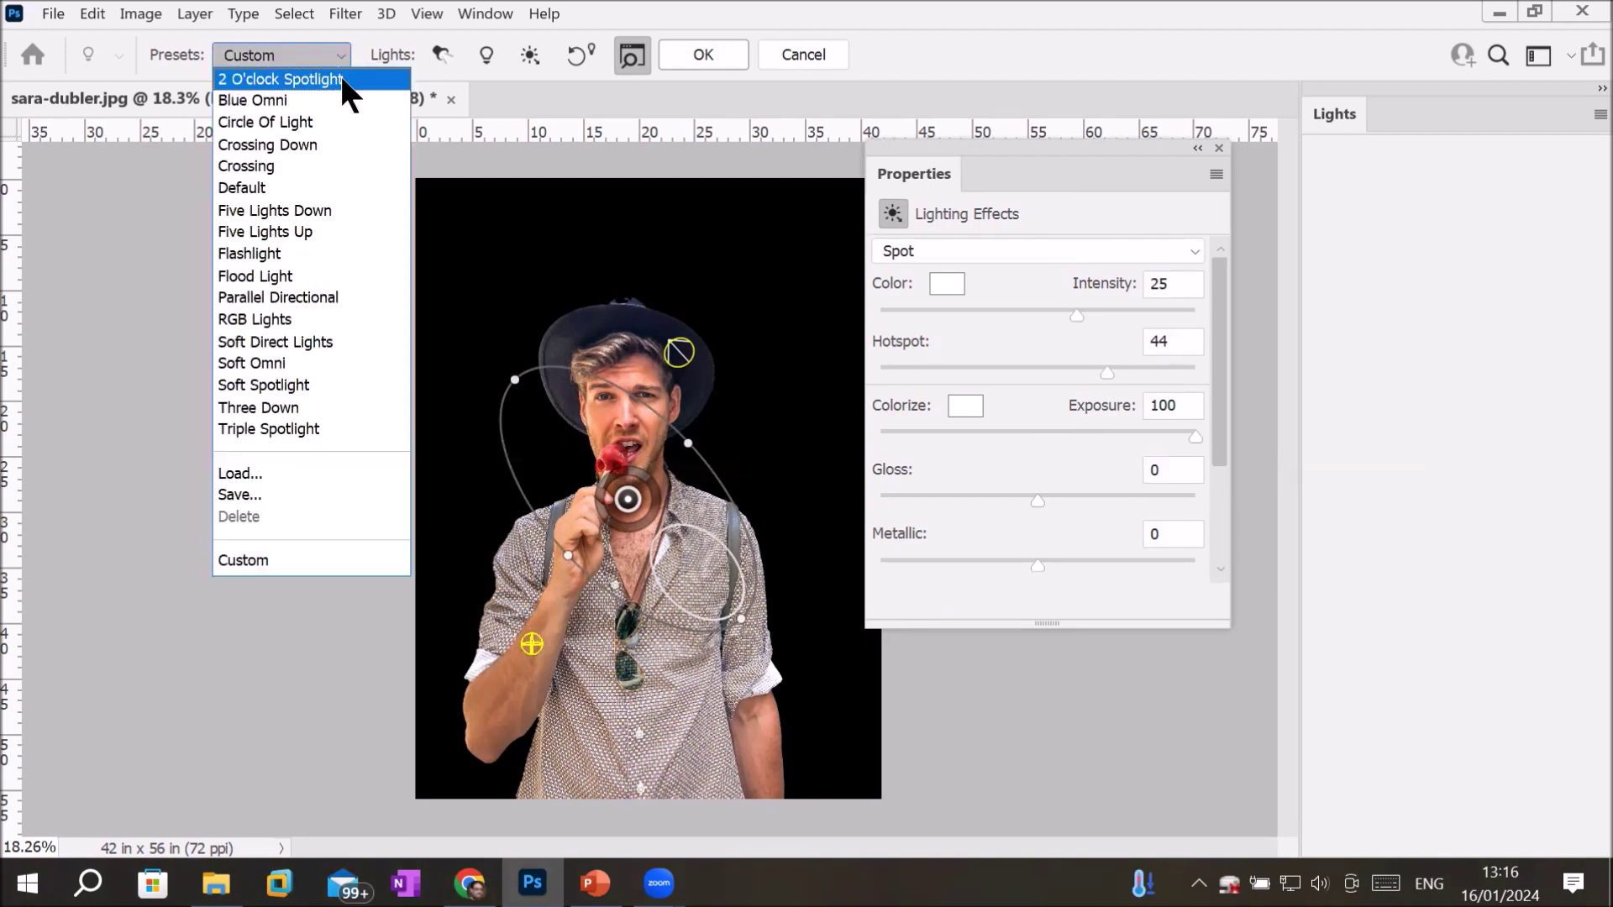
click(341, 79)
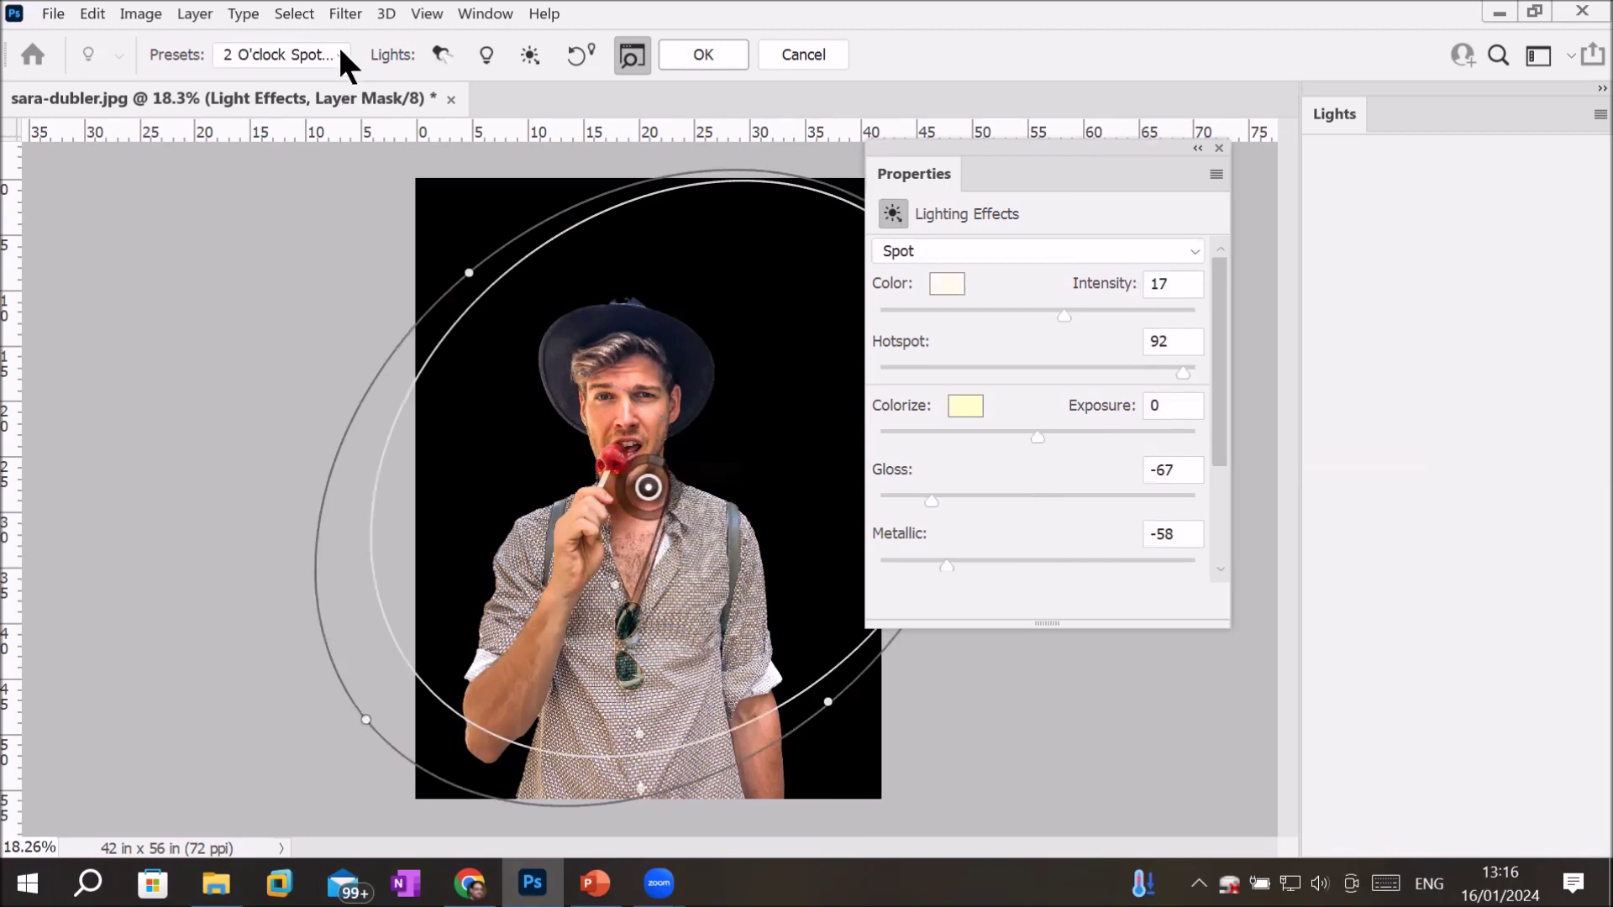
click(340, 52)
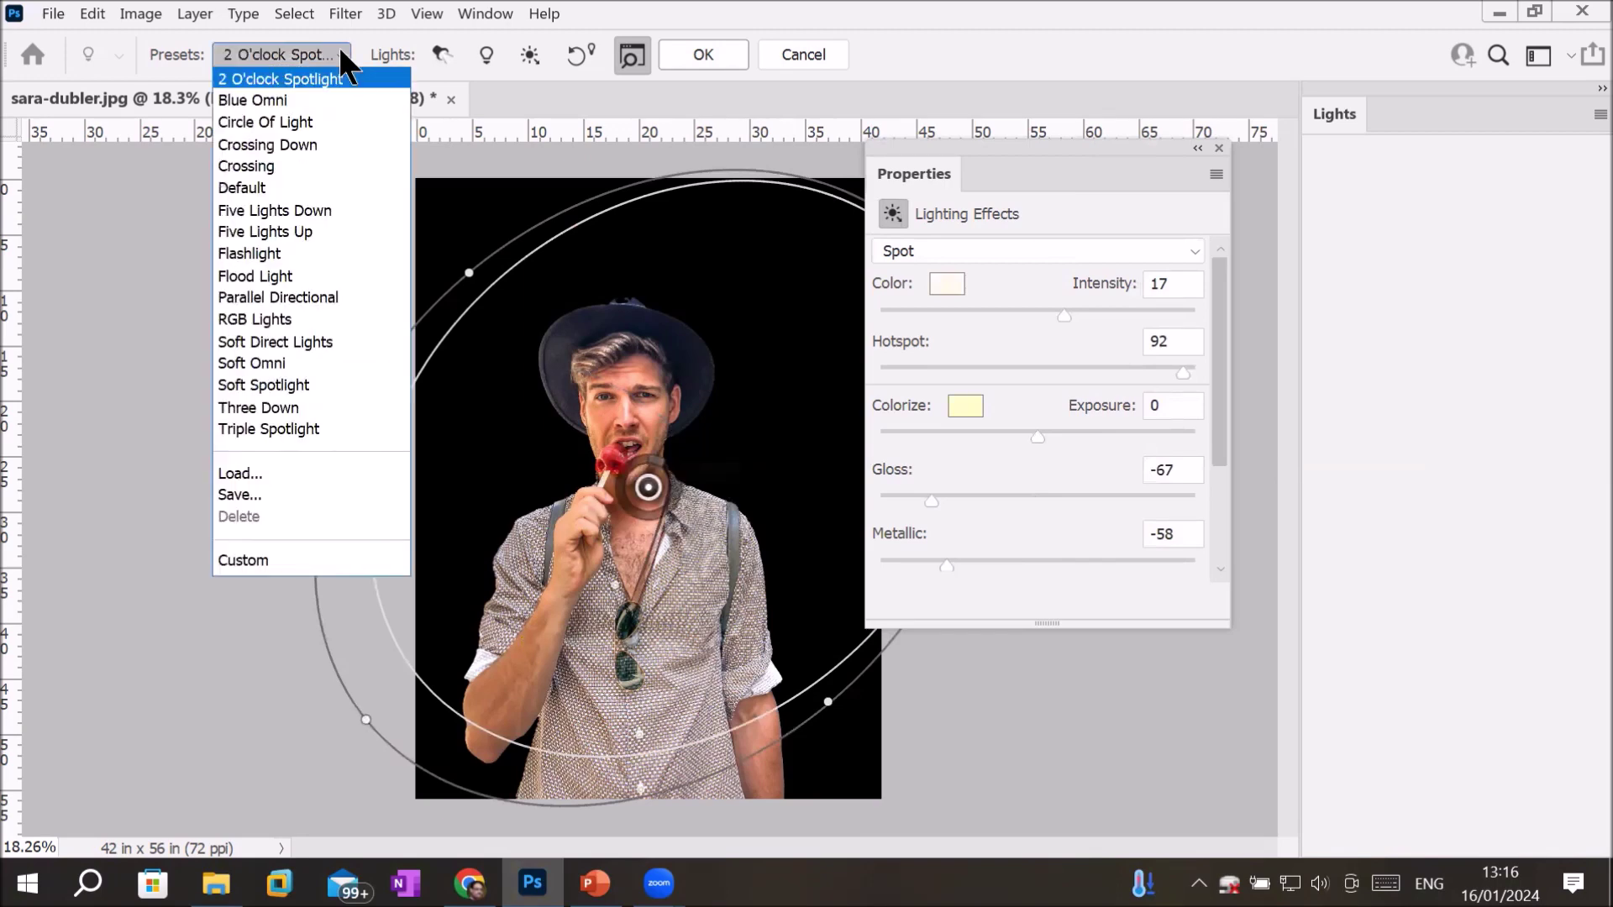
click(322, 100)
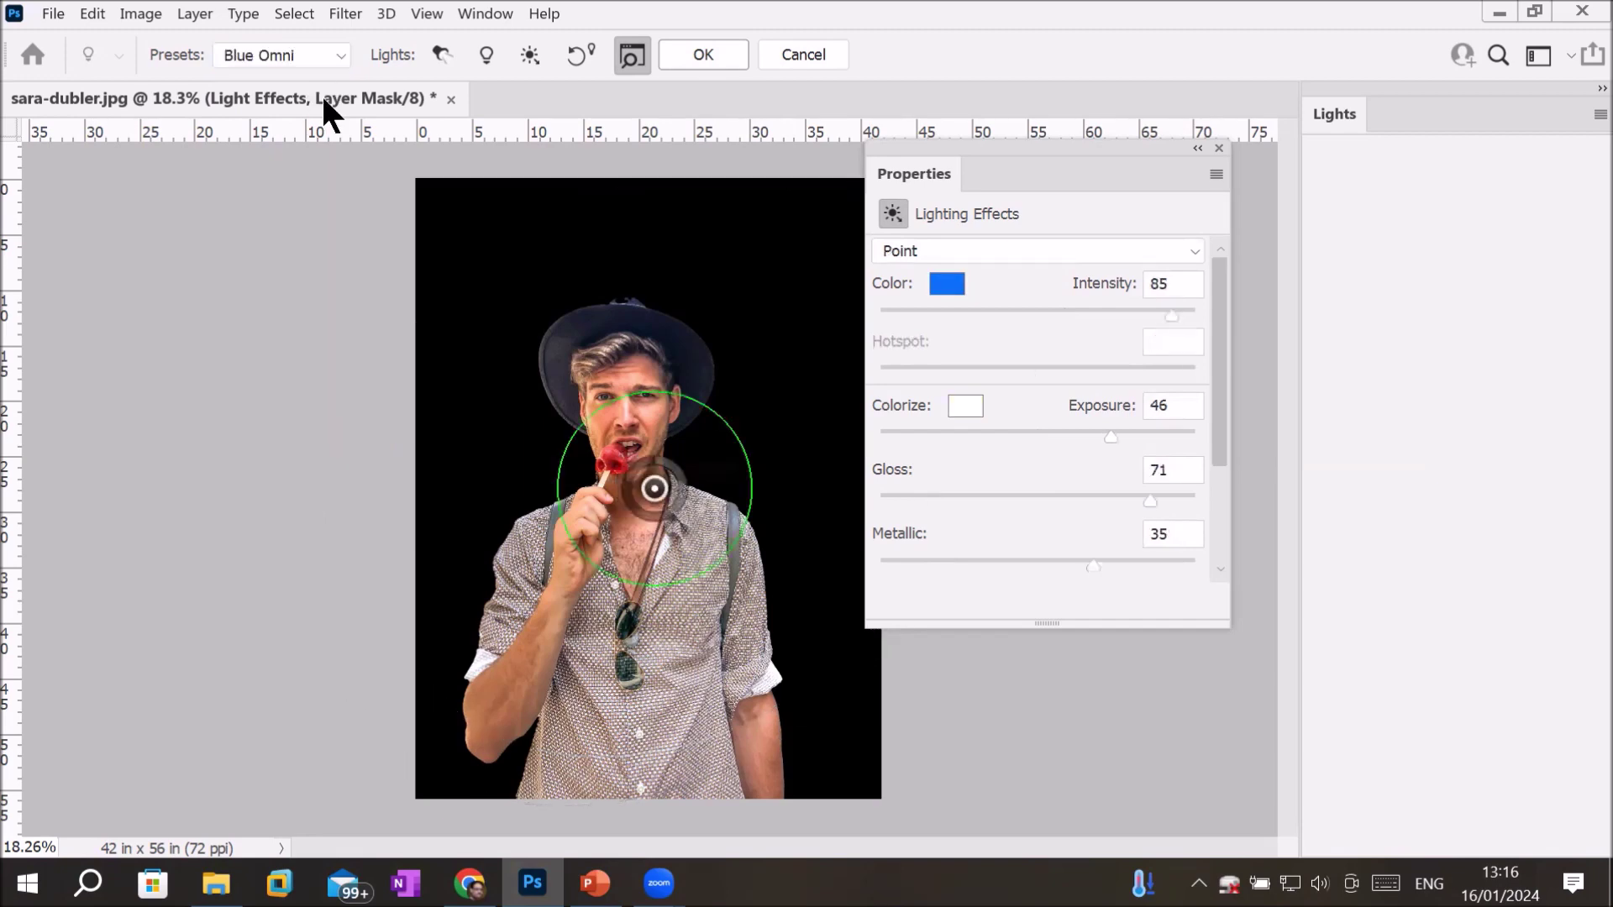
click(339, 54)
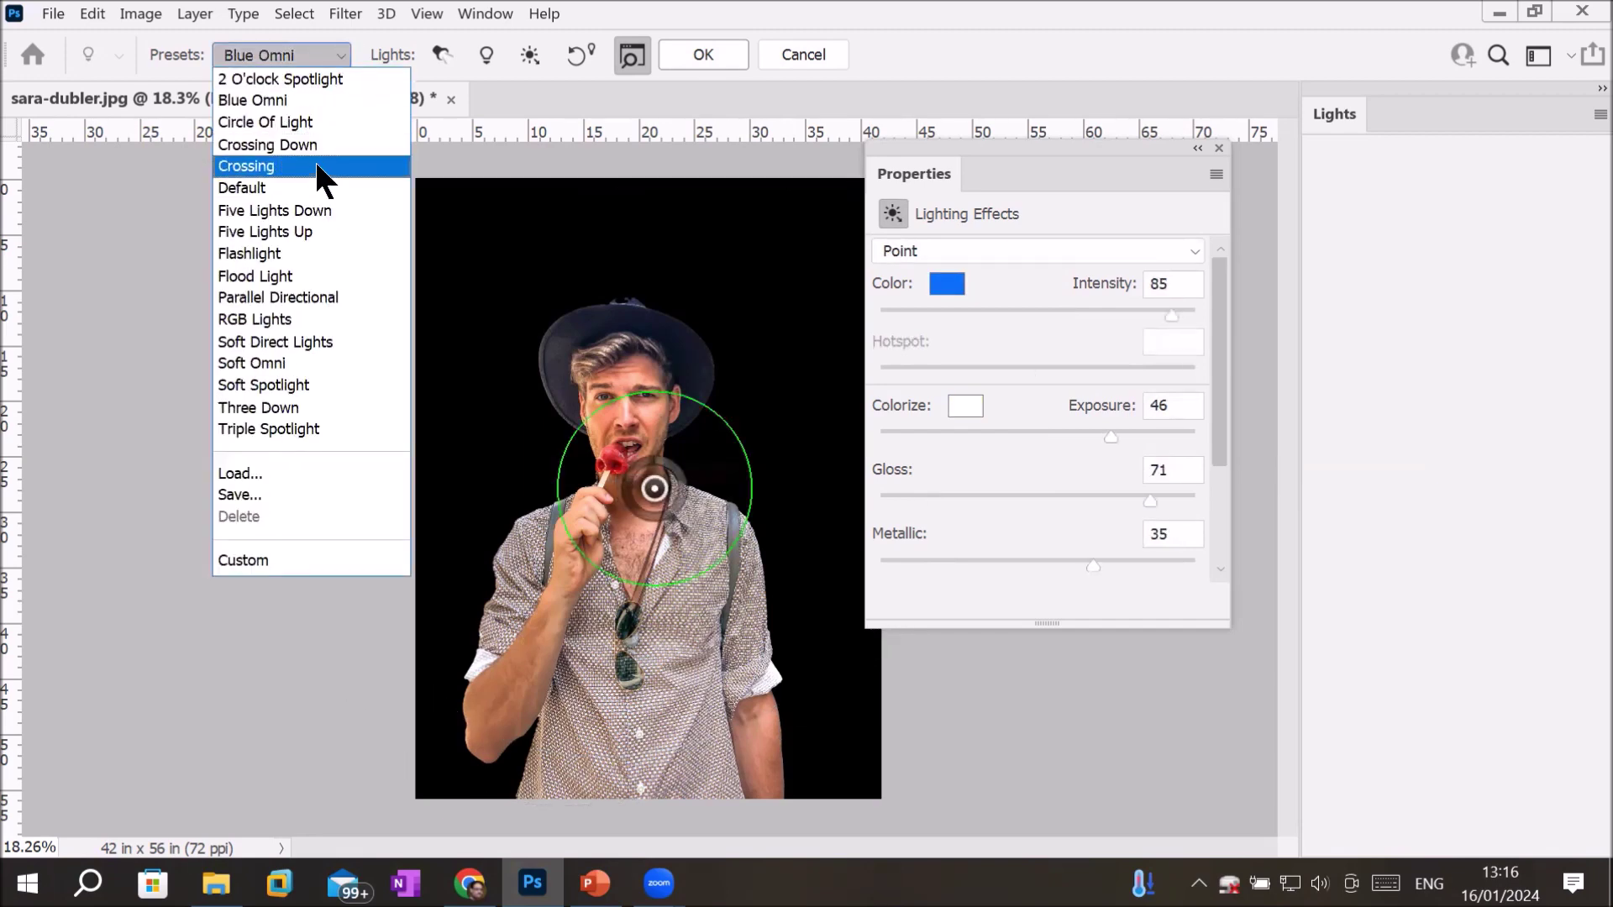
click(320, 262)
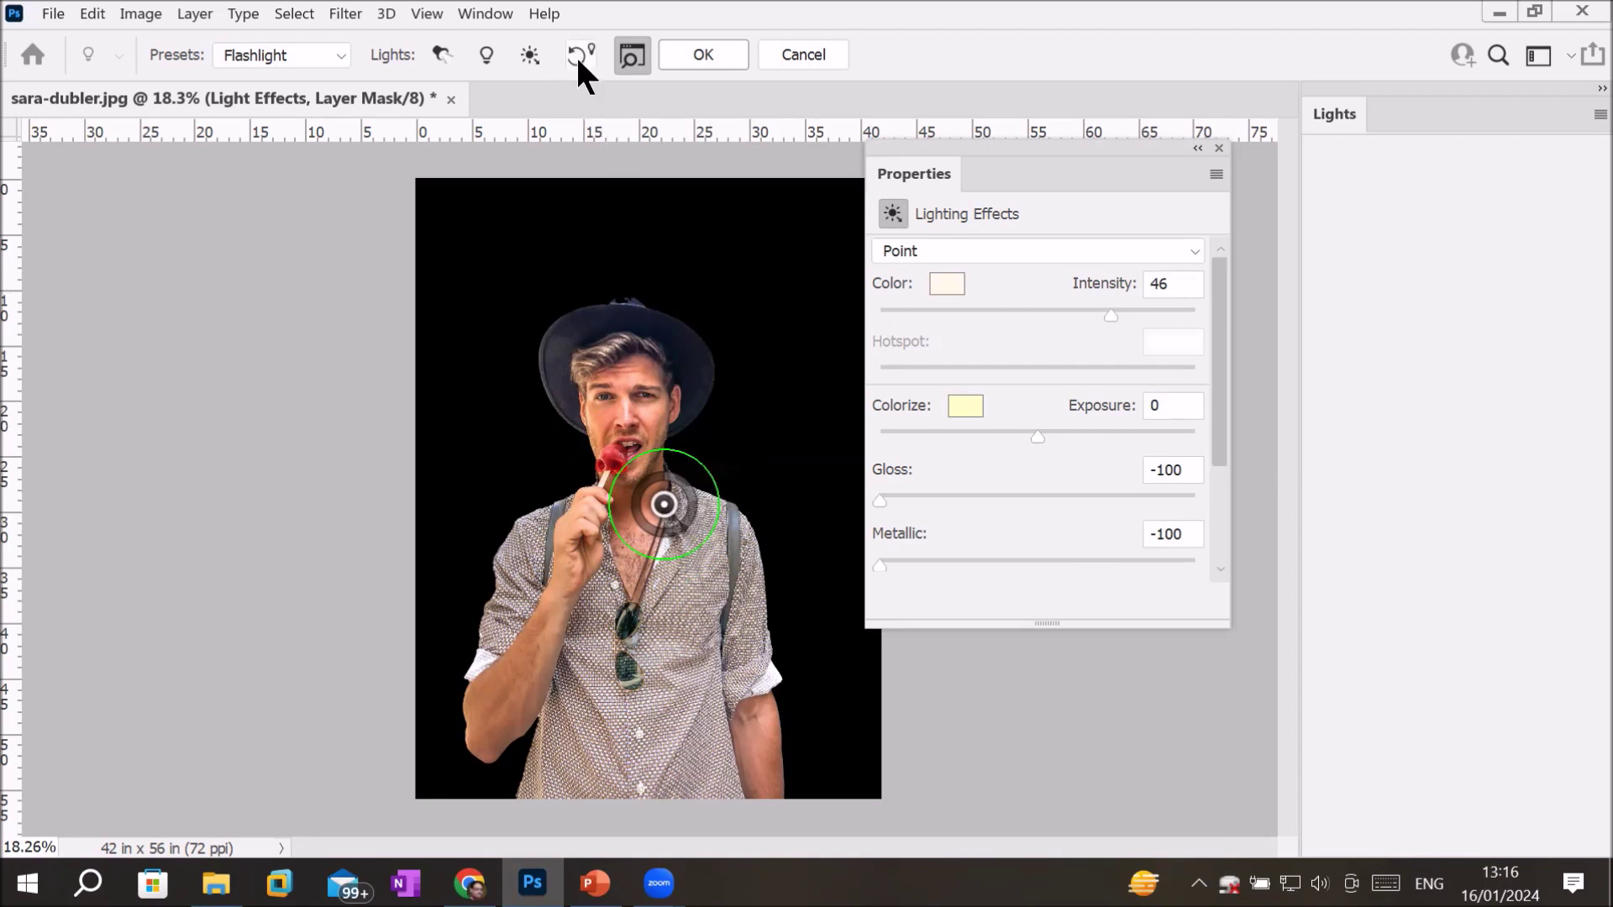
click(687, 54)
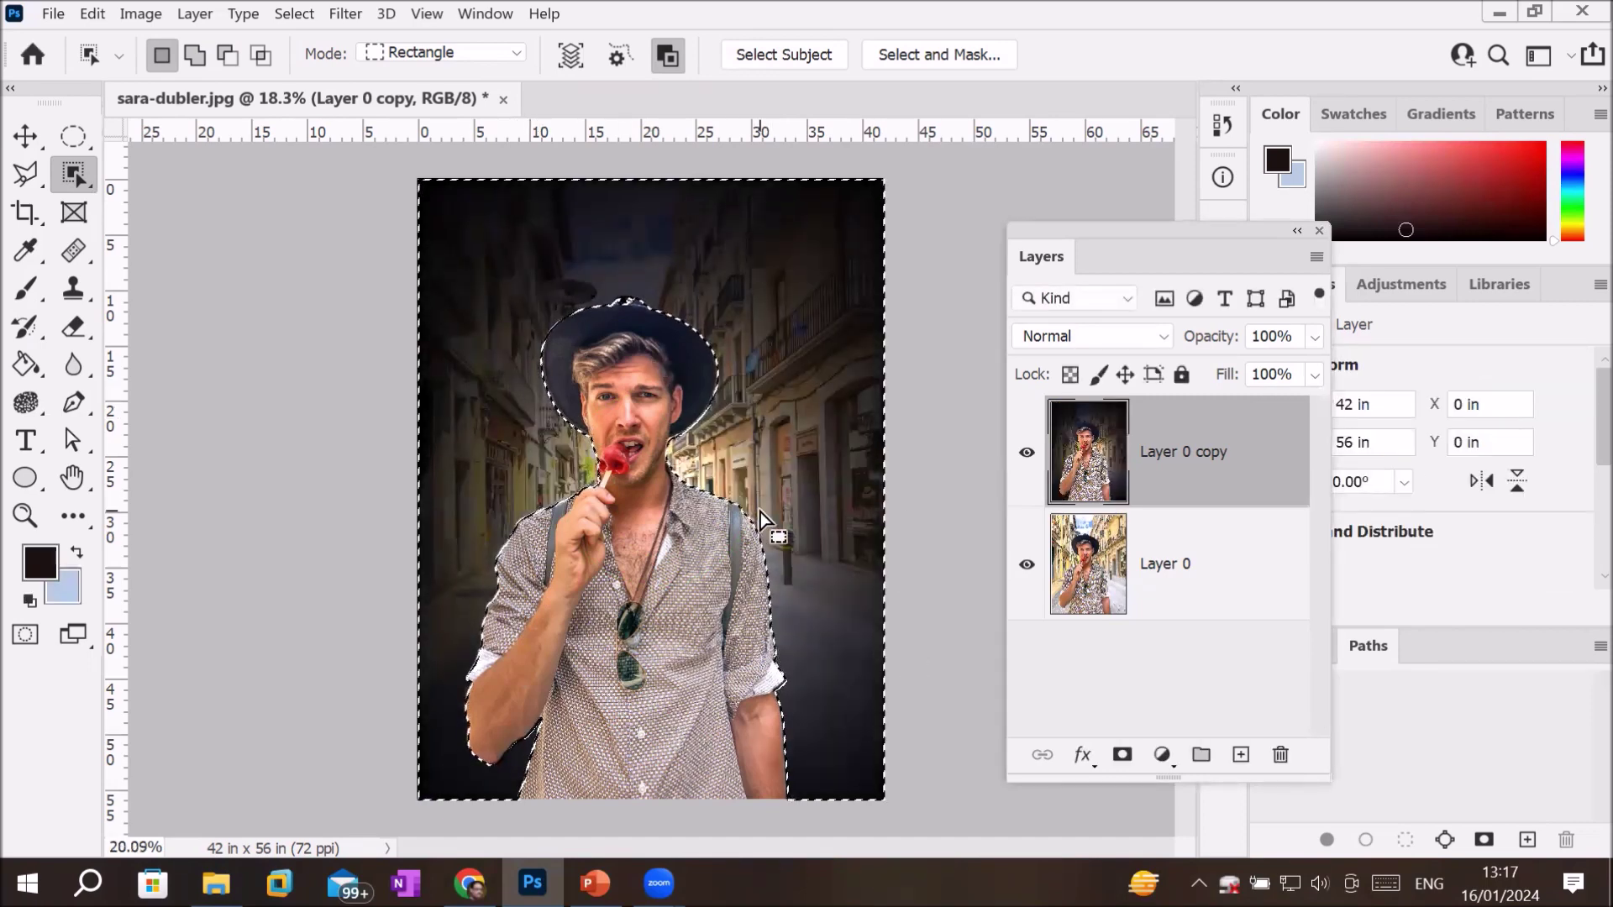
Step: Undo Lighting Effects to restore the bright street on Layer 0 copy
scroll(760, 520, up, 2)
scroll(760, 521, up, 2)
scroll(760, 521, up, 2)
scroll(760, 521, up, 3)
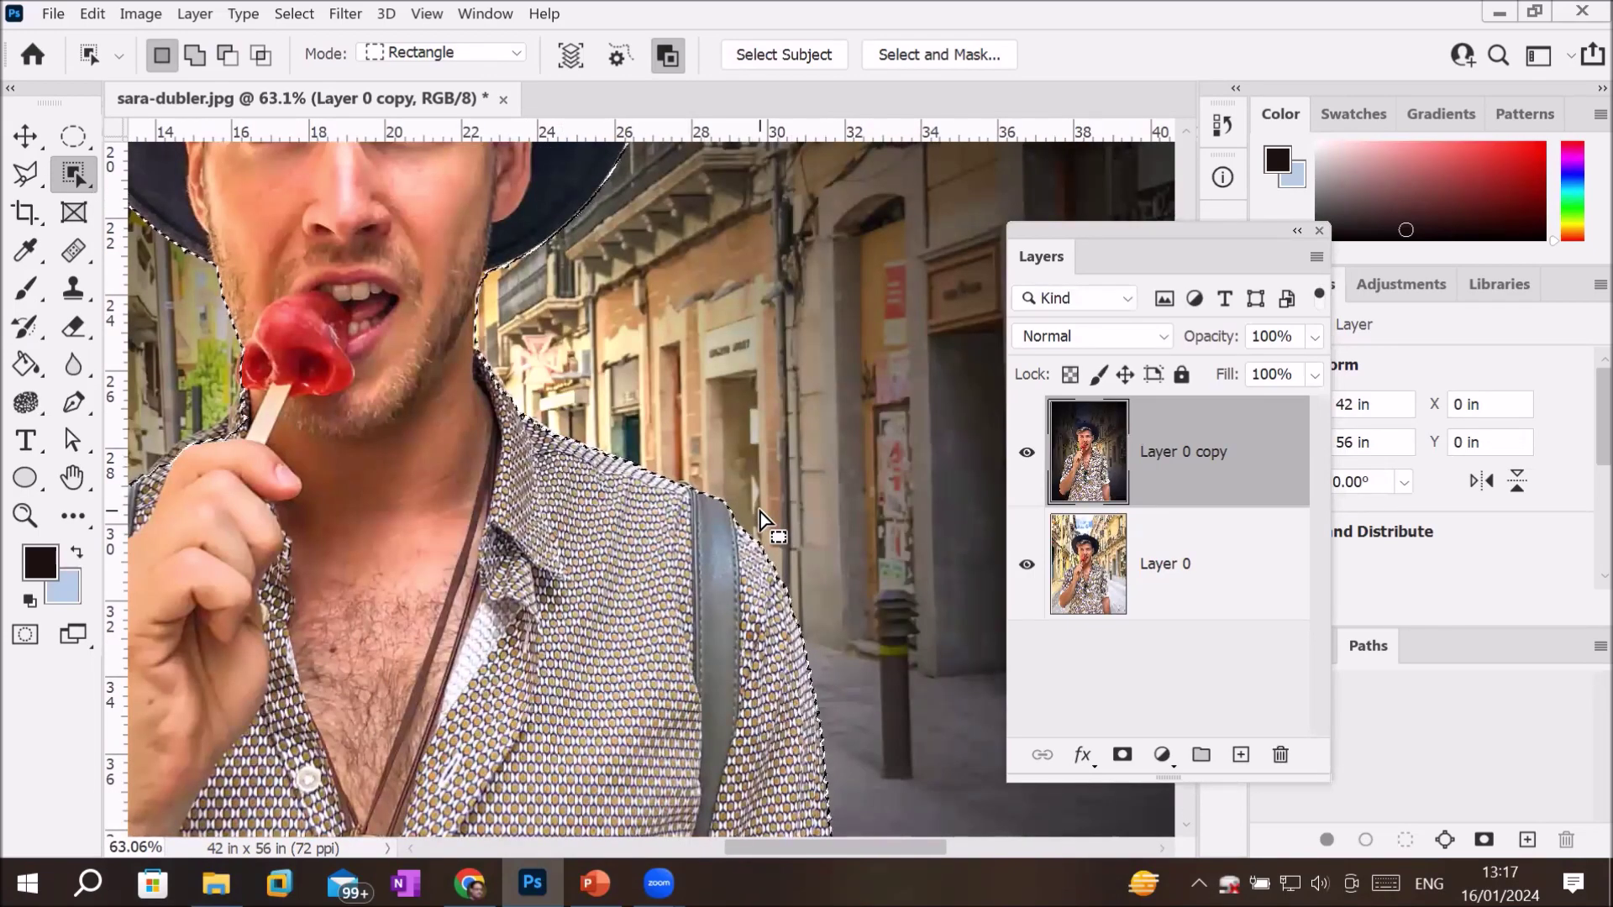
scroll(760, 520, down, 1)
scroll(761, 521, down, 1)
scroll(760, 521, down, 3)
scroll(760, 521, down, 1)
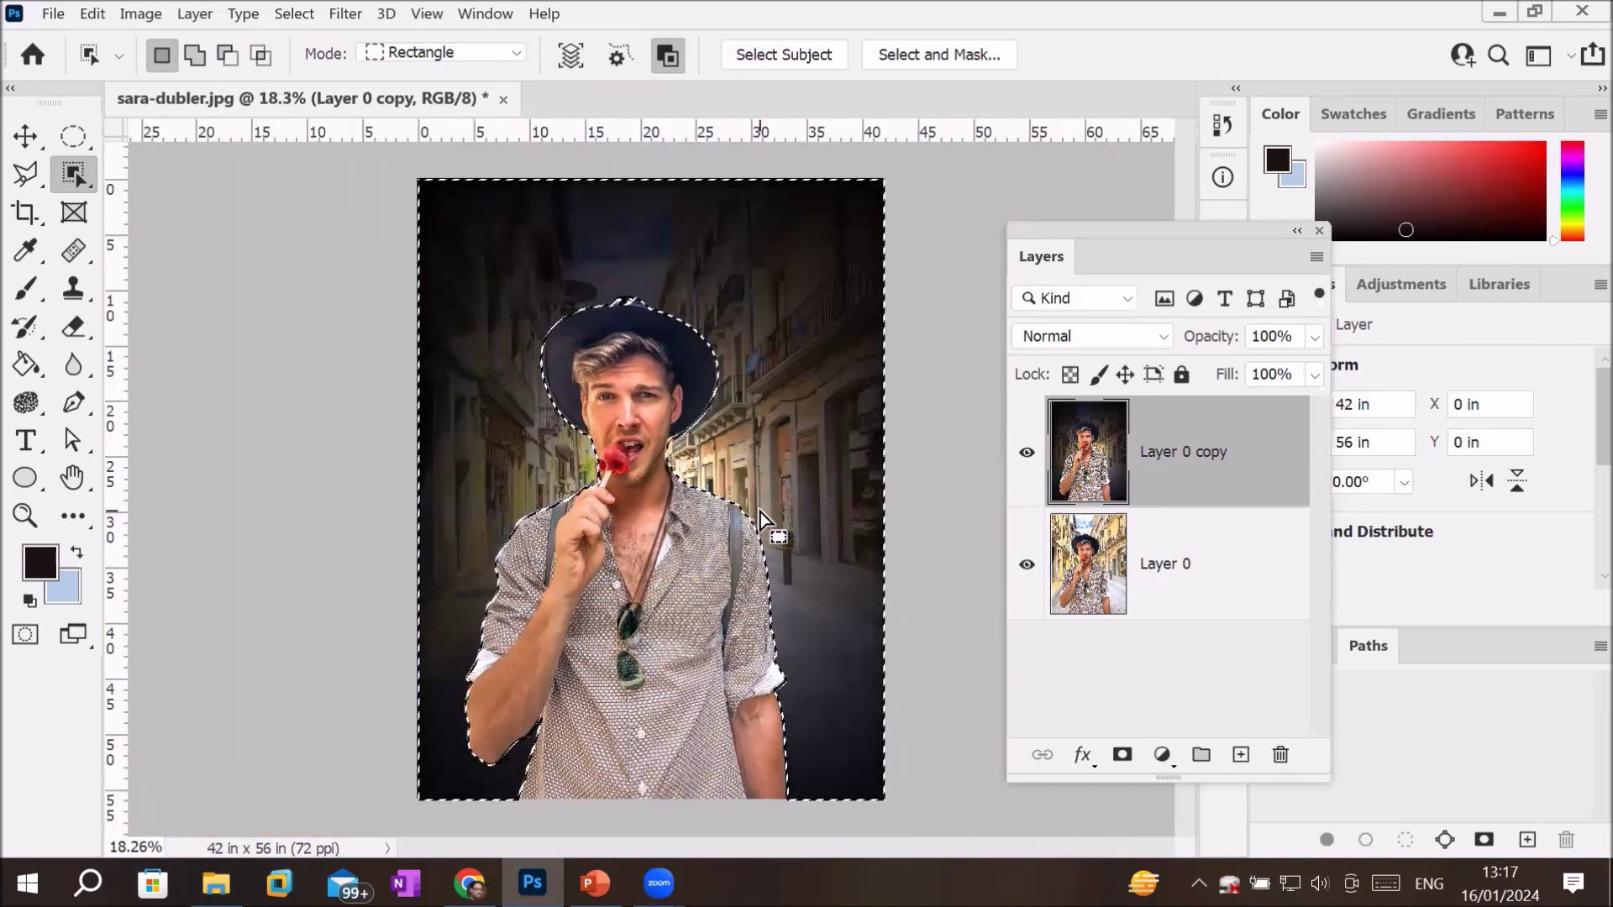
scroll(809, 485, down, 1)
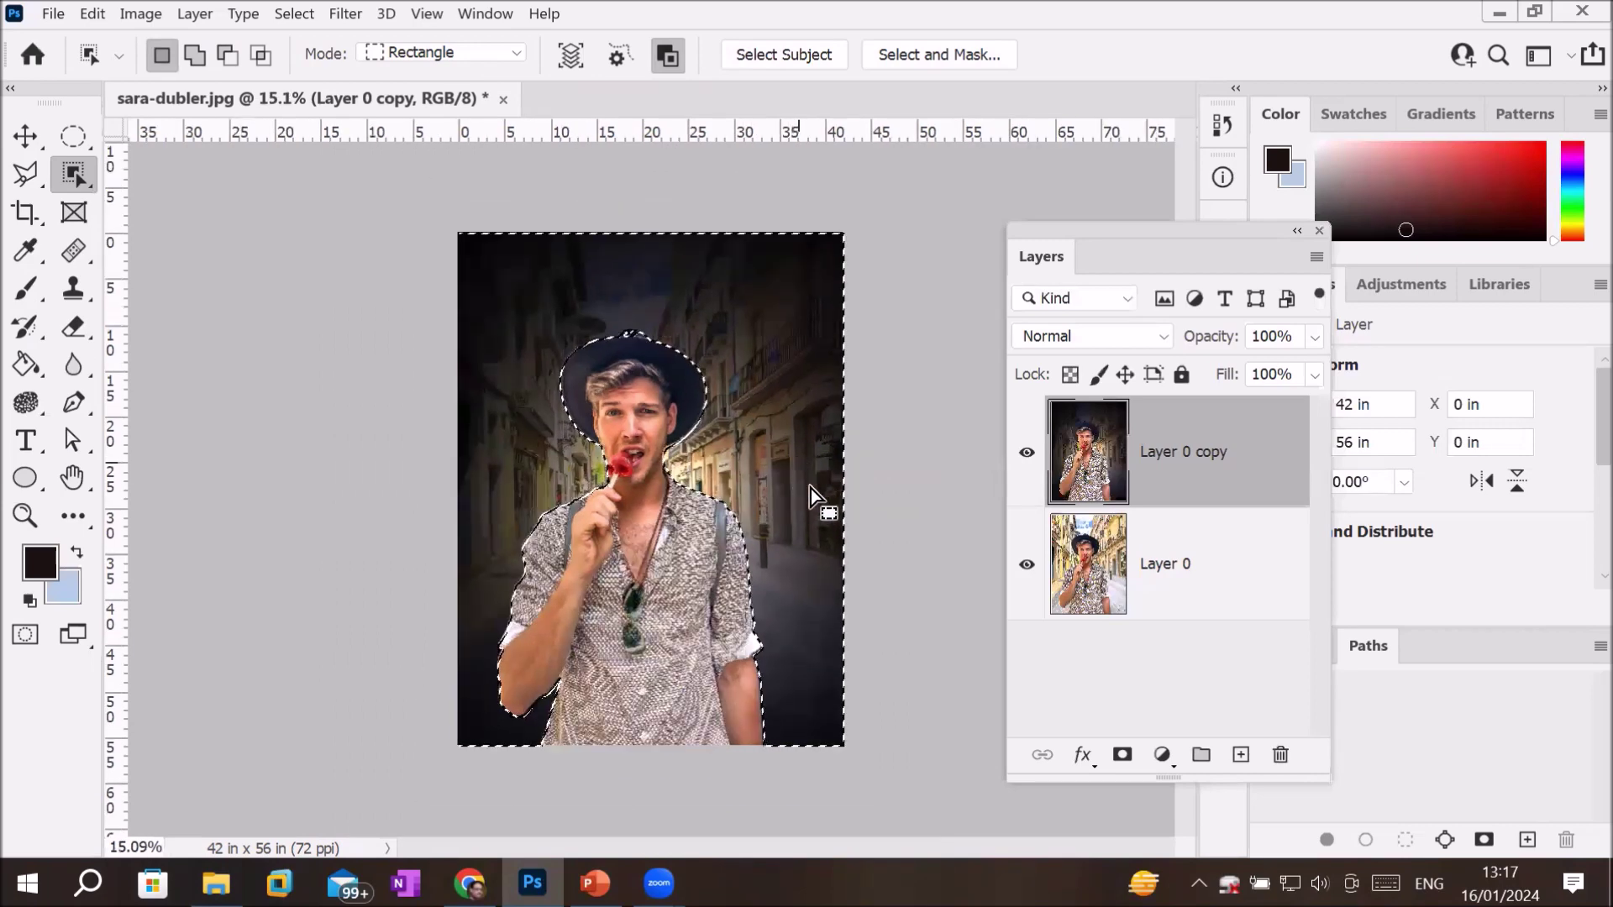
scroll(824, 506, up, 1)
scroll(823, 506, up, 1)
scroll(823, 506, up, 1)
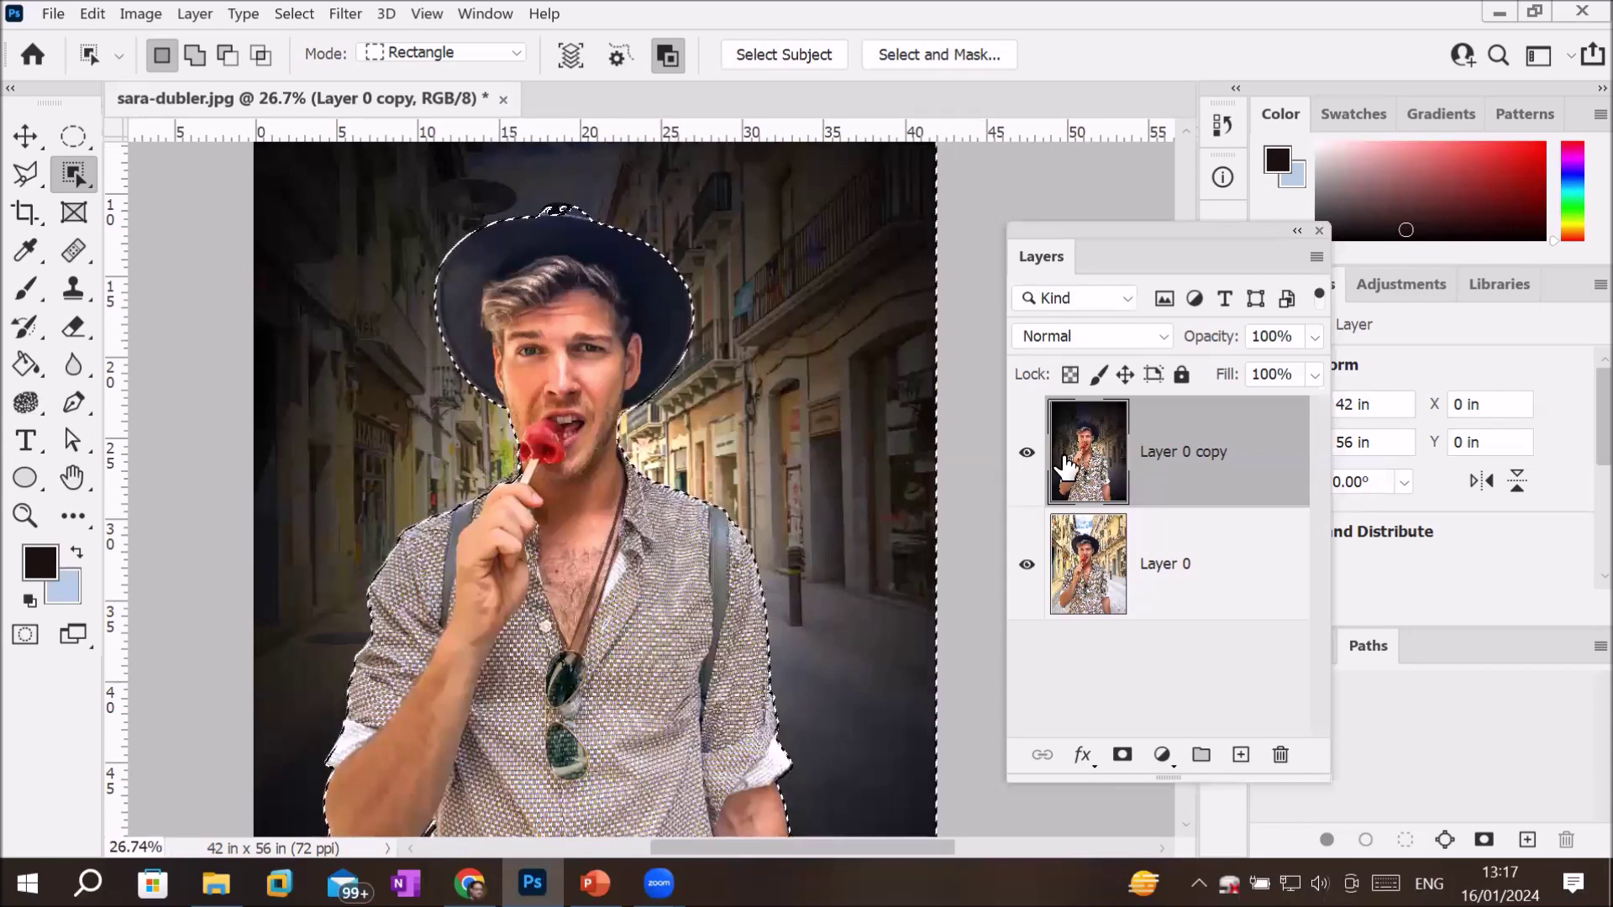
key(ctrl+z)
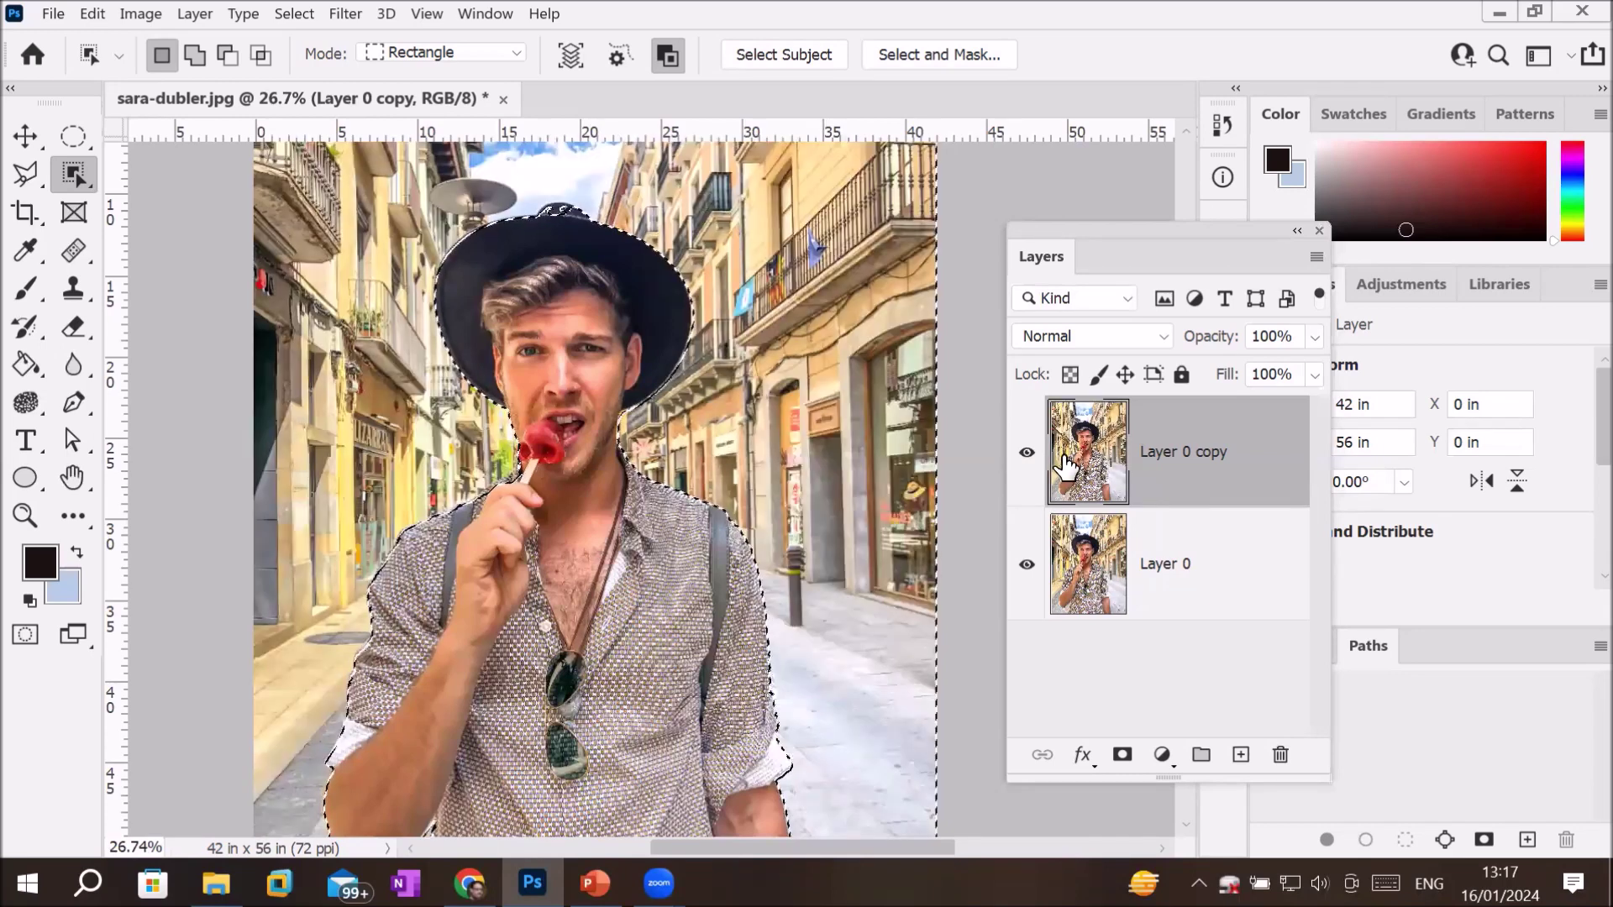
click(341, 10)
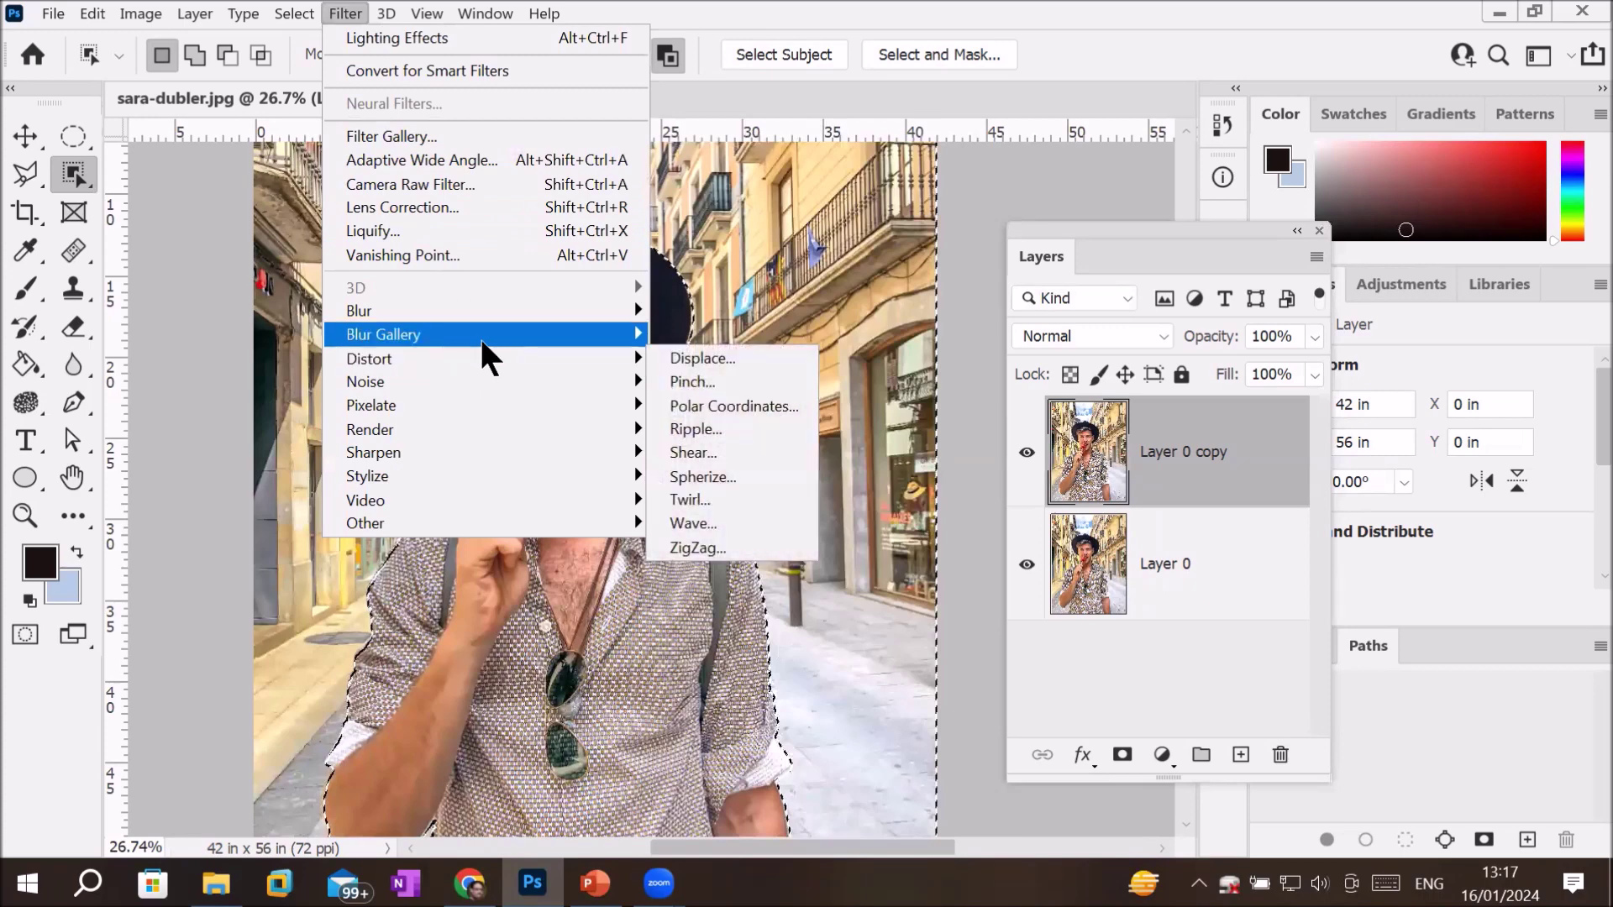
mouse_move(359, 310)
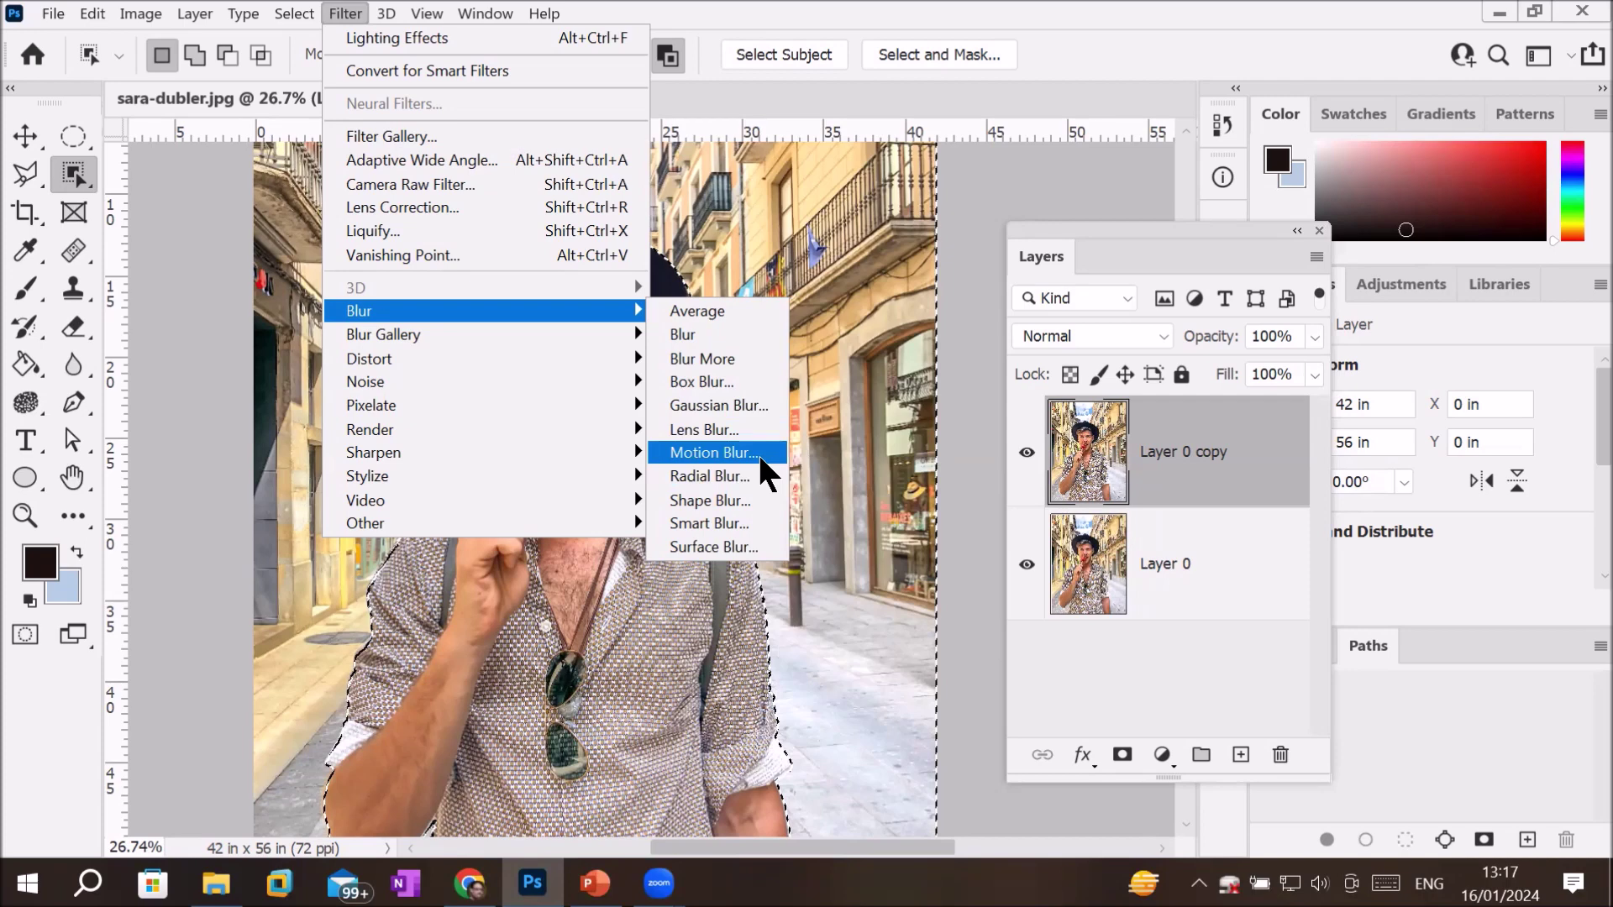
Step: Apply a 159-pixel Motion Blur to the street background as a trial, then undo it
click(758, 452)
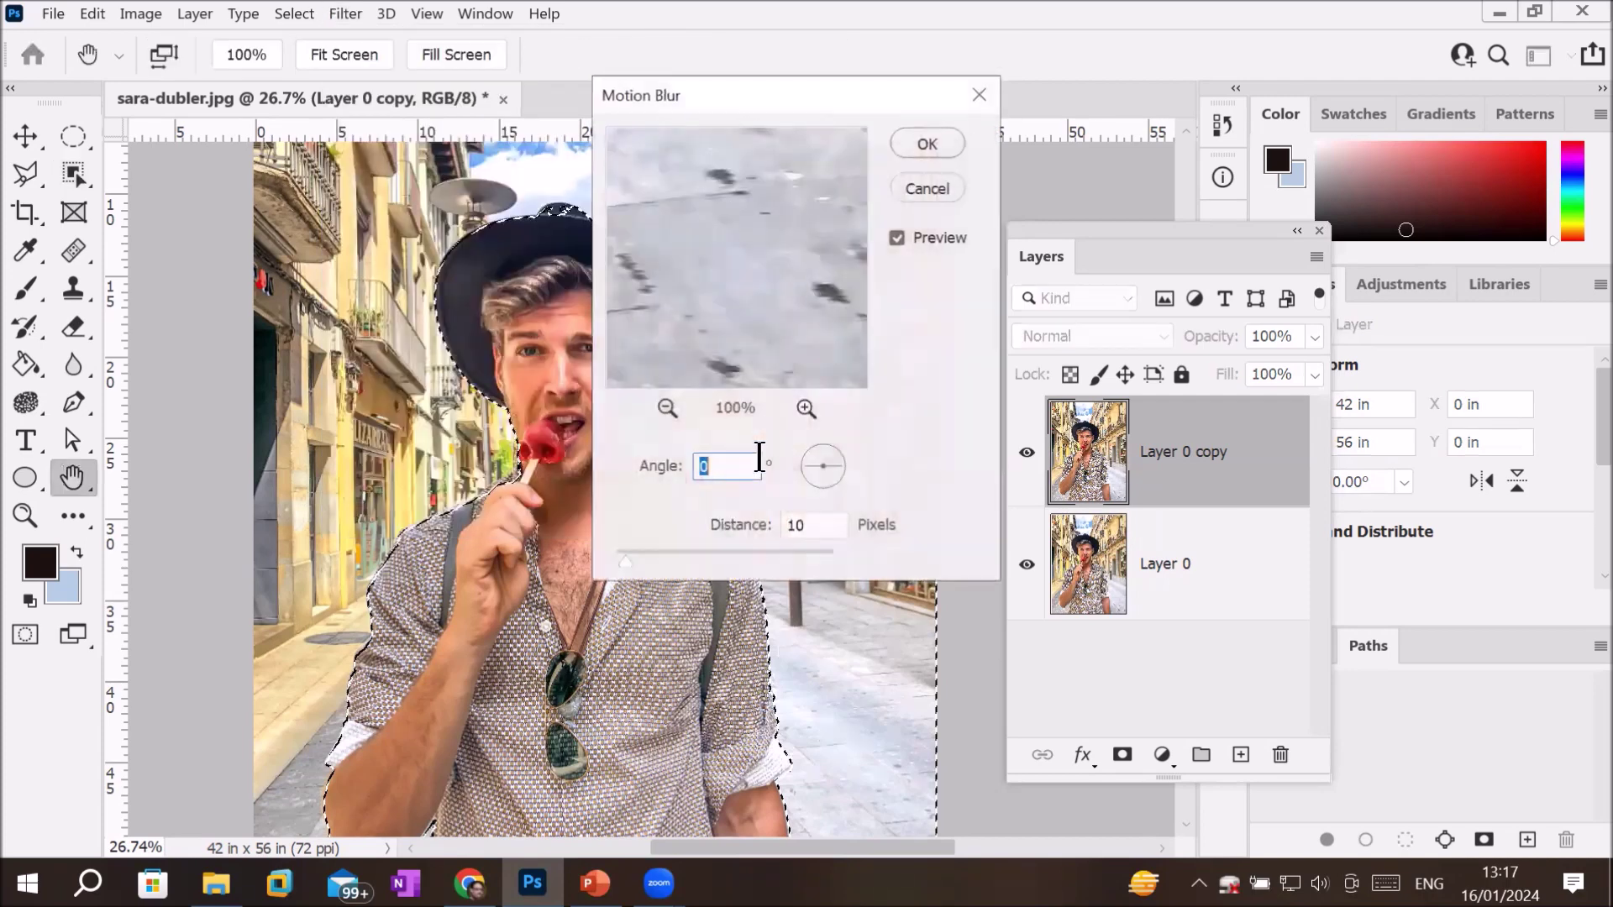
click(667, 408)
click(666, 408)
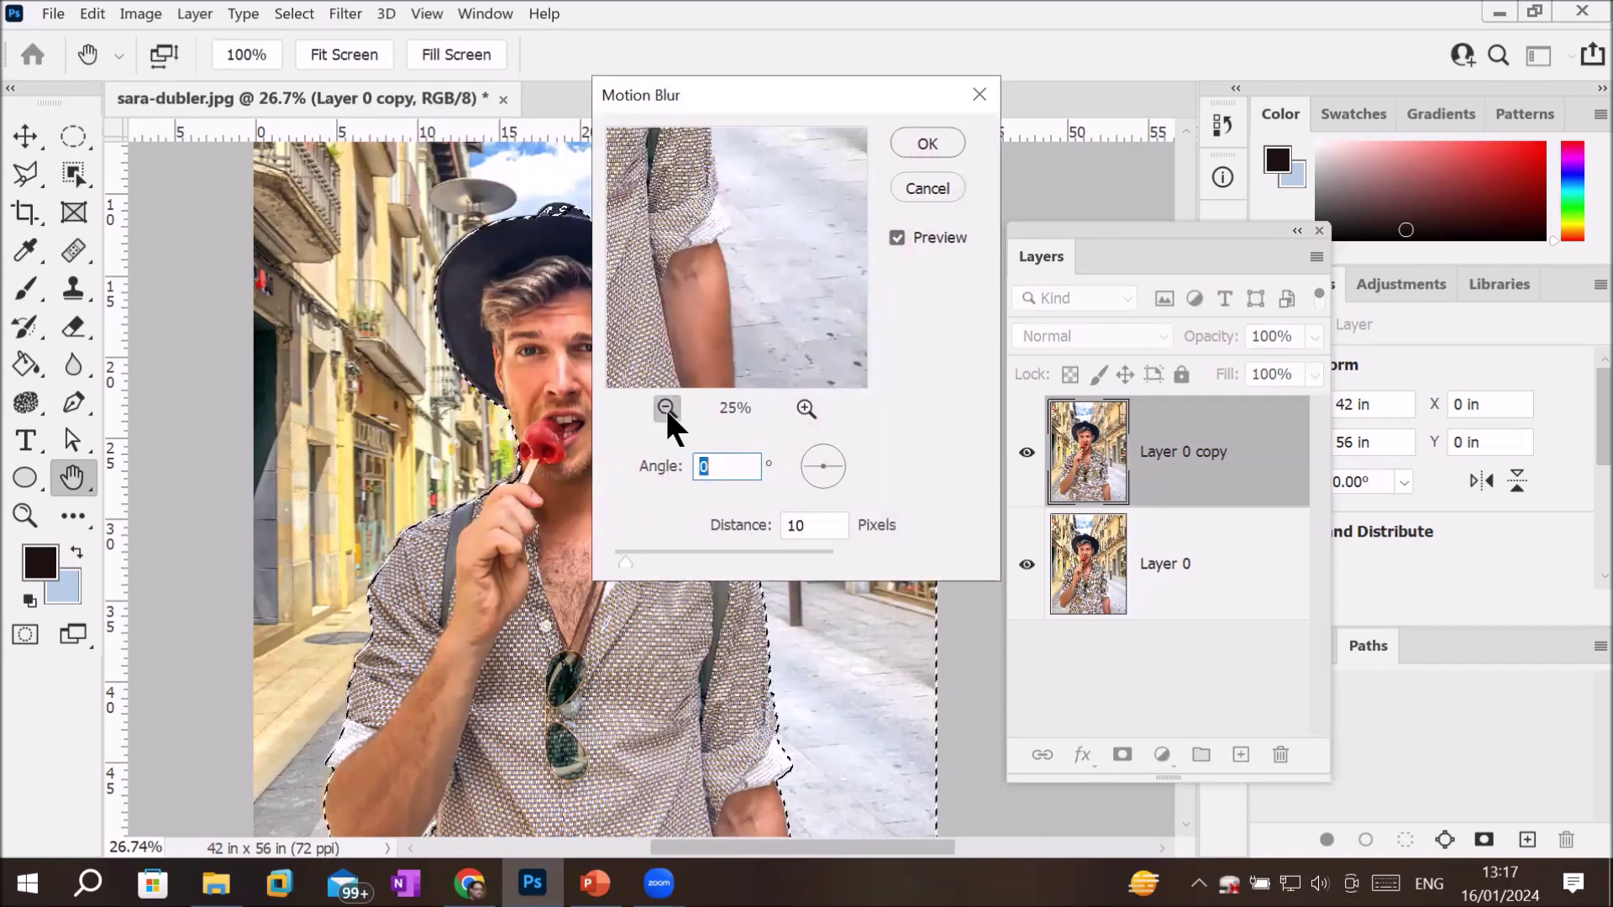
click(666, 409)
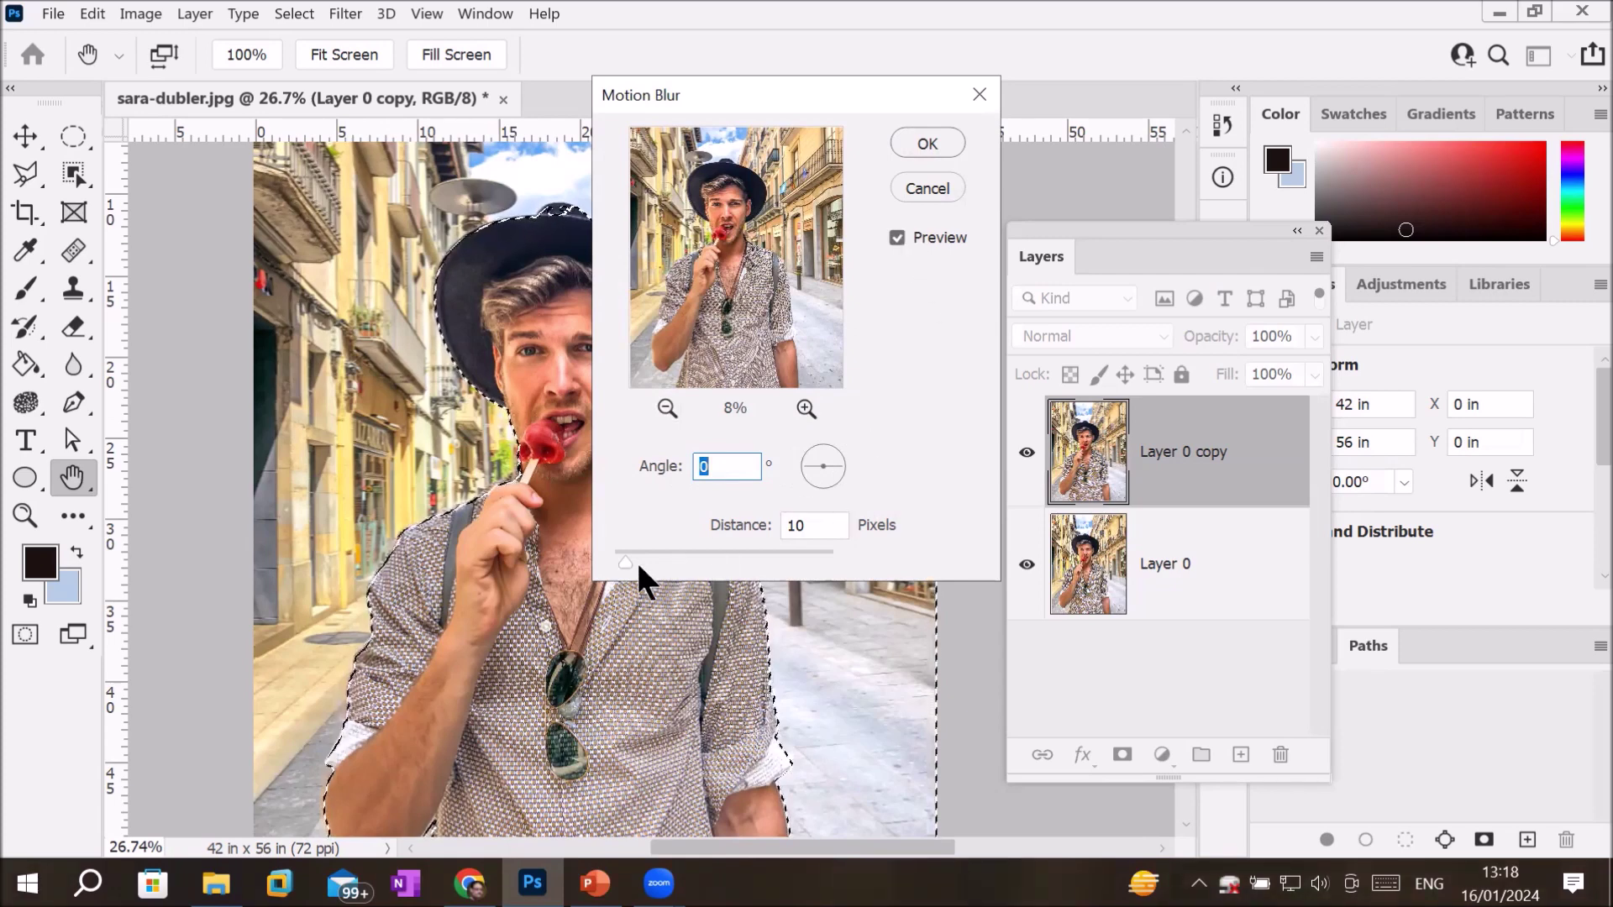
drag(626, 563, 656, 562)
key(Tab)
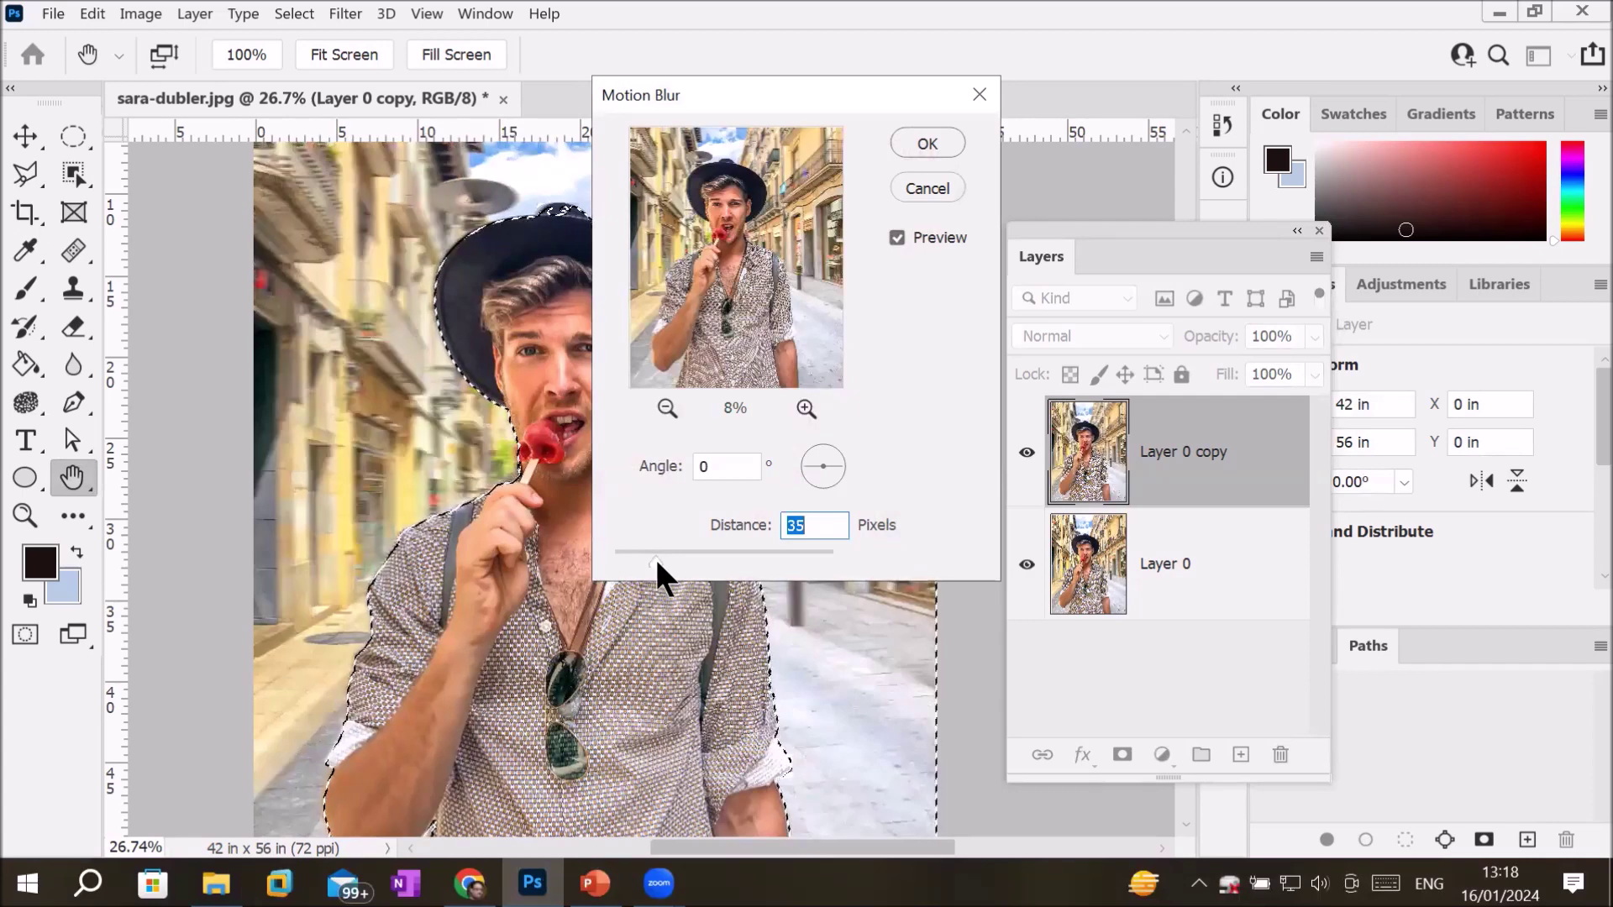
drag(654, 556, 689, 556)
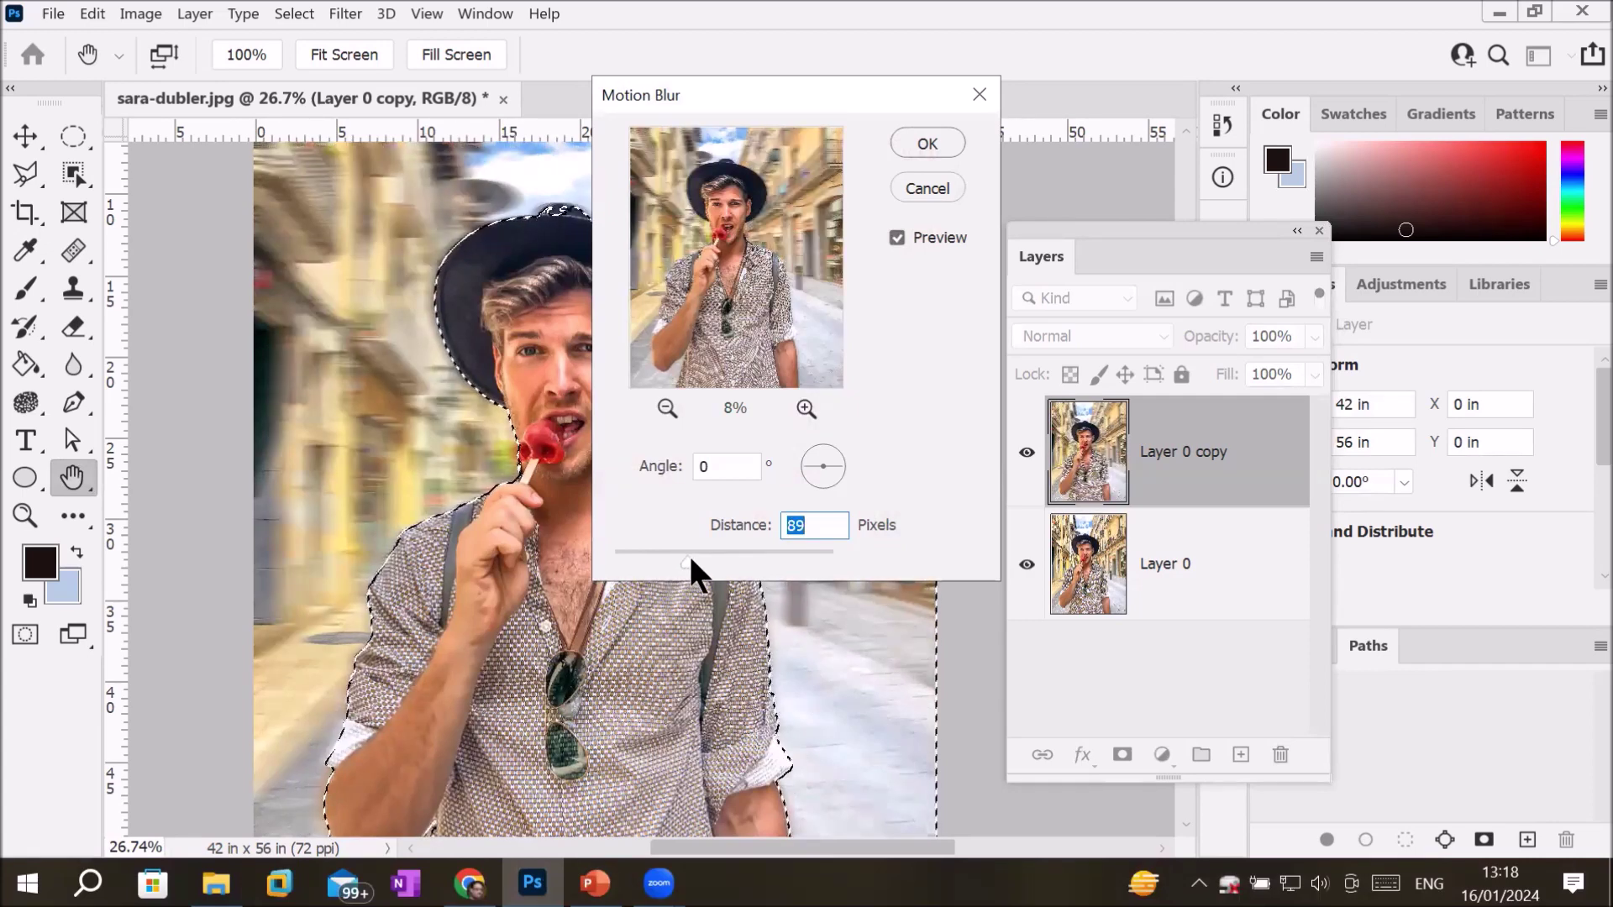
drag(690, 559, 713, 558)
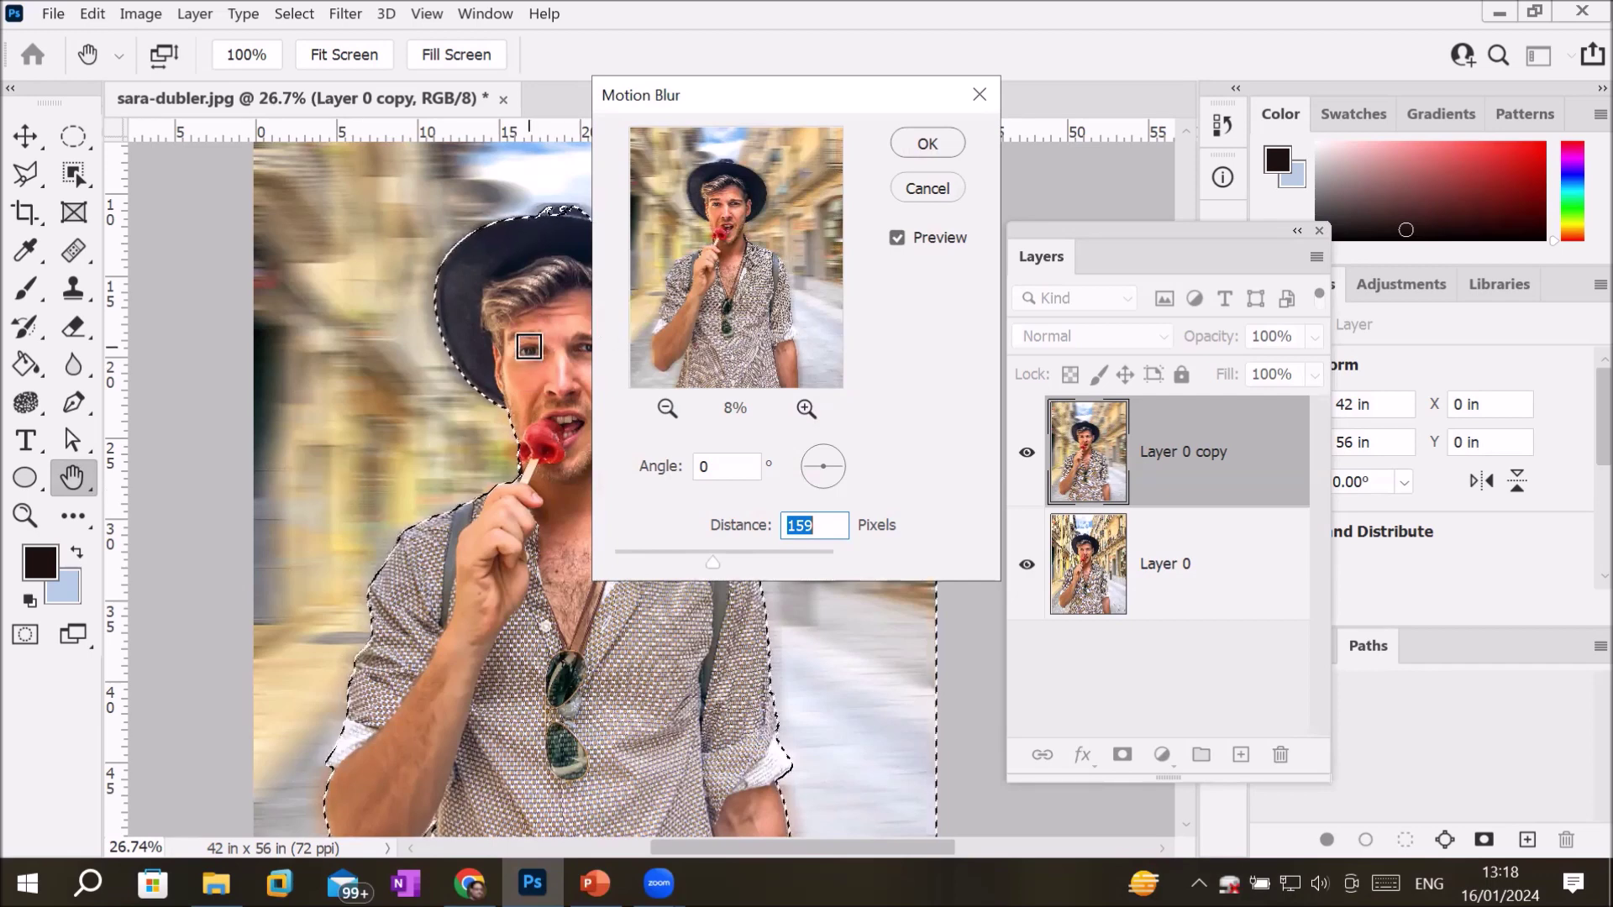
click(911, 137)
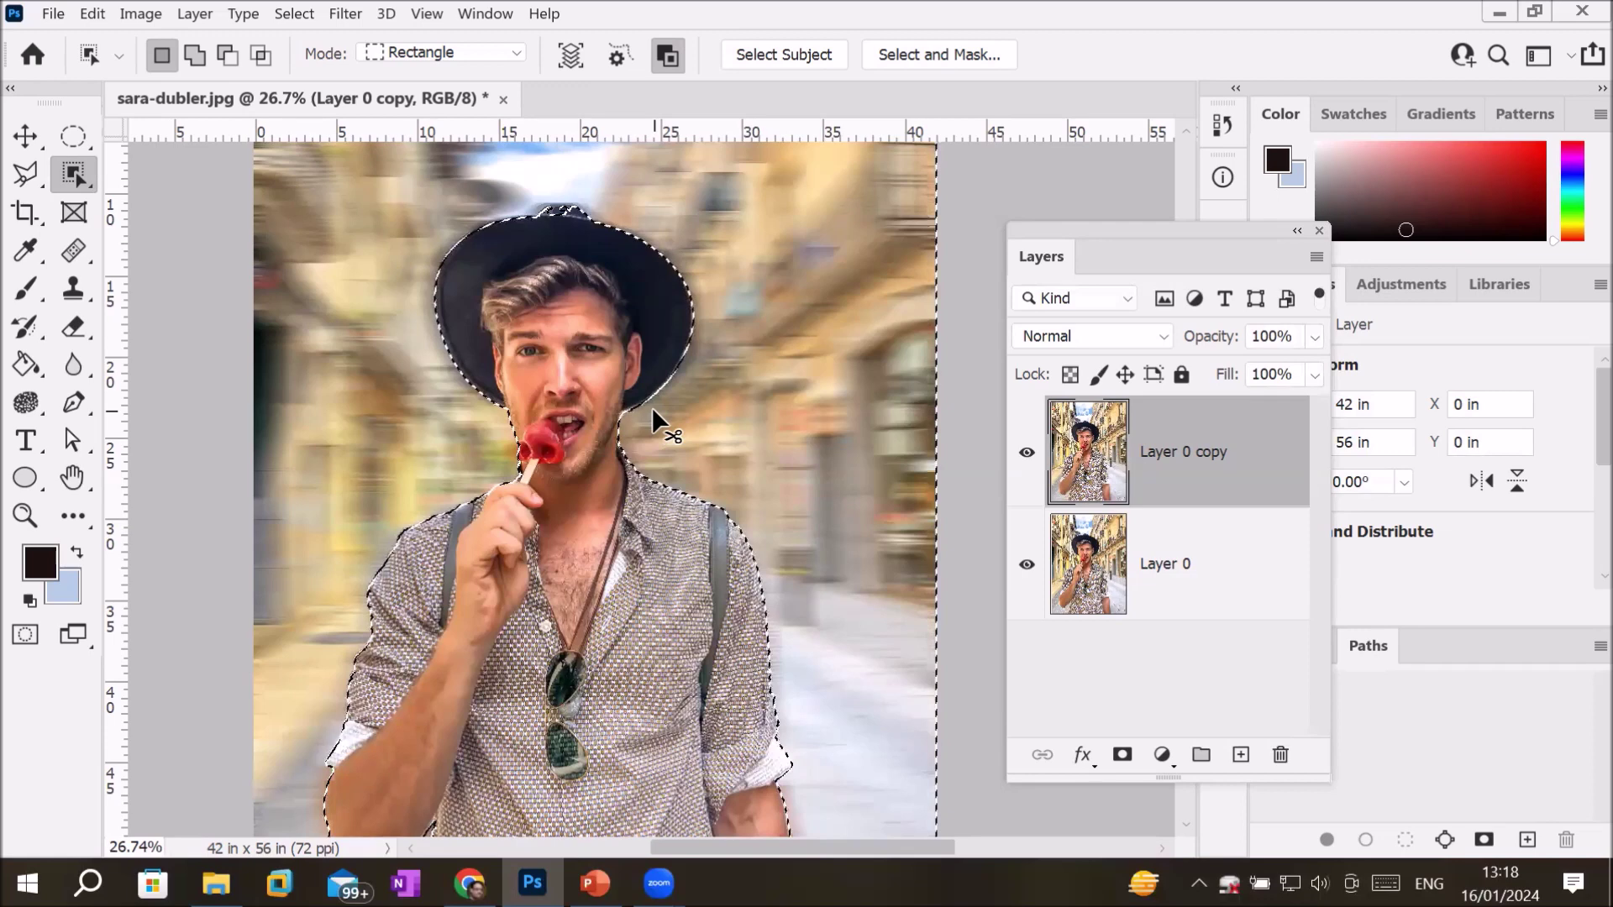
key(ctrl+z)
click(345, 14)
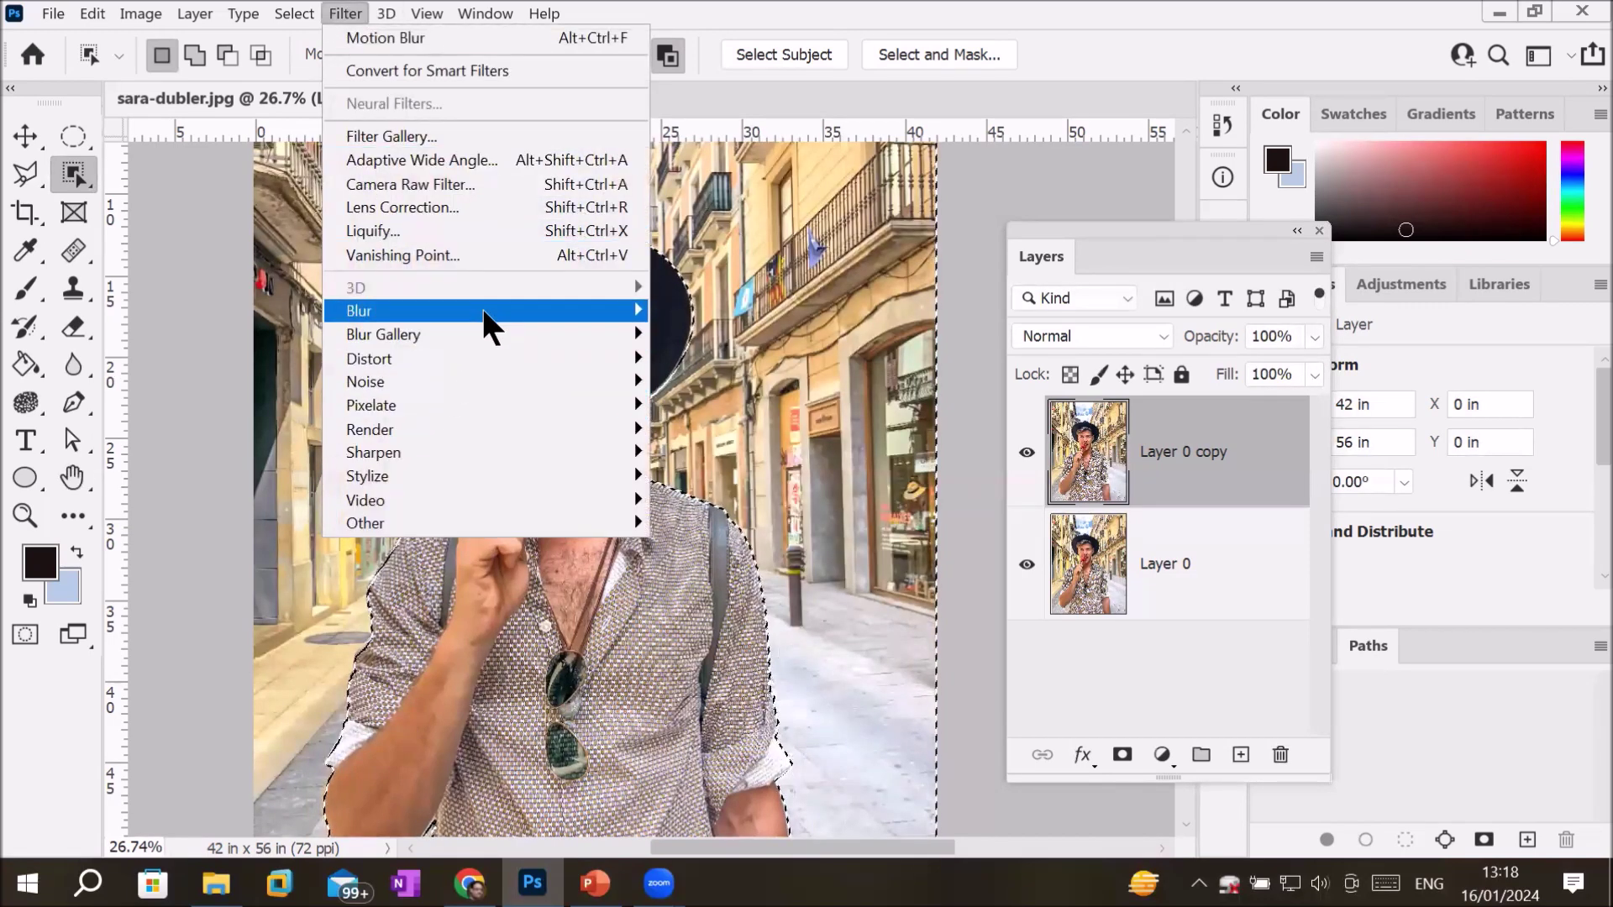
mouse_move(479, 311)
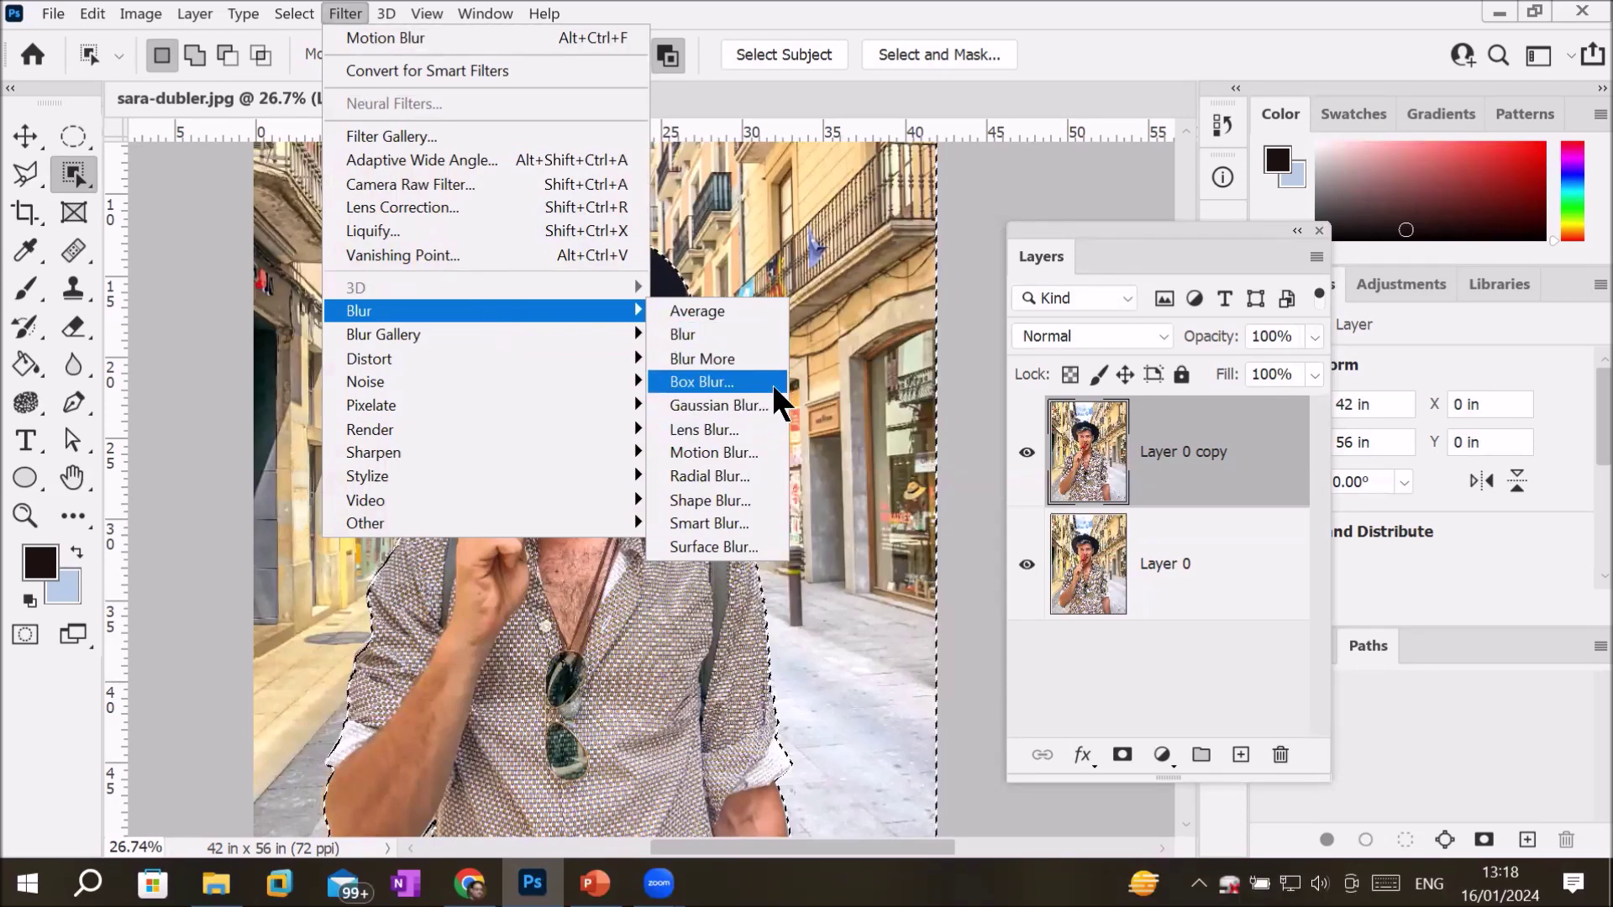
Step: Apply a 186-pixel Box Blur to the street background, then undo it
click(773, 384)
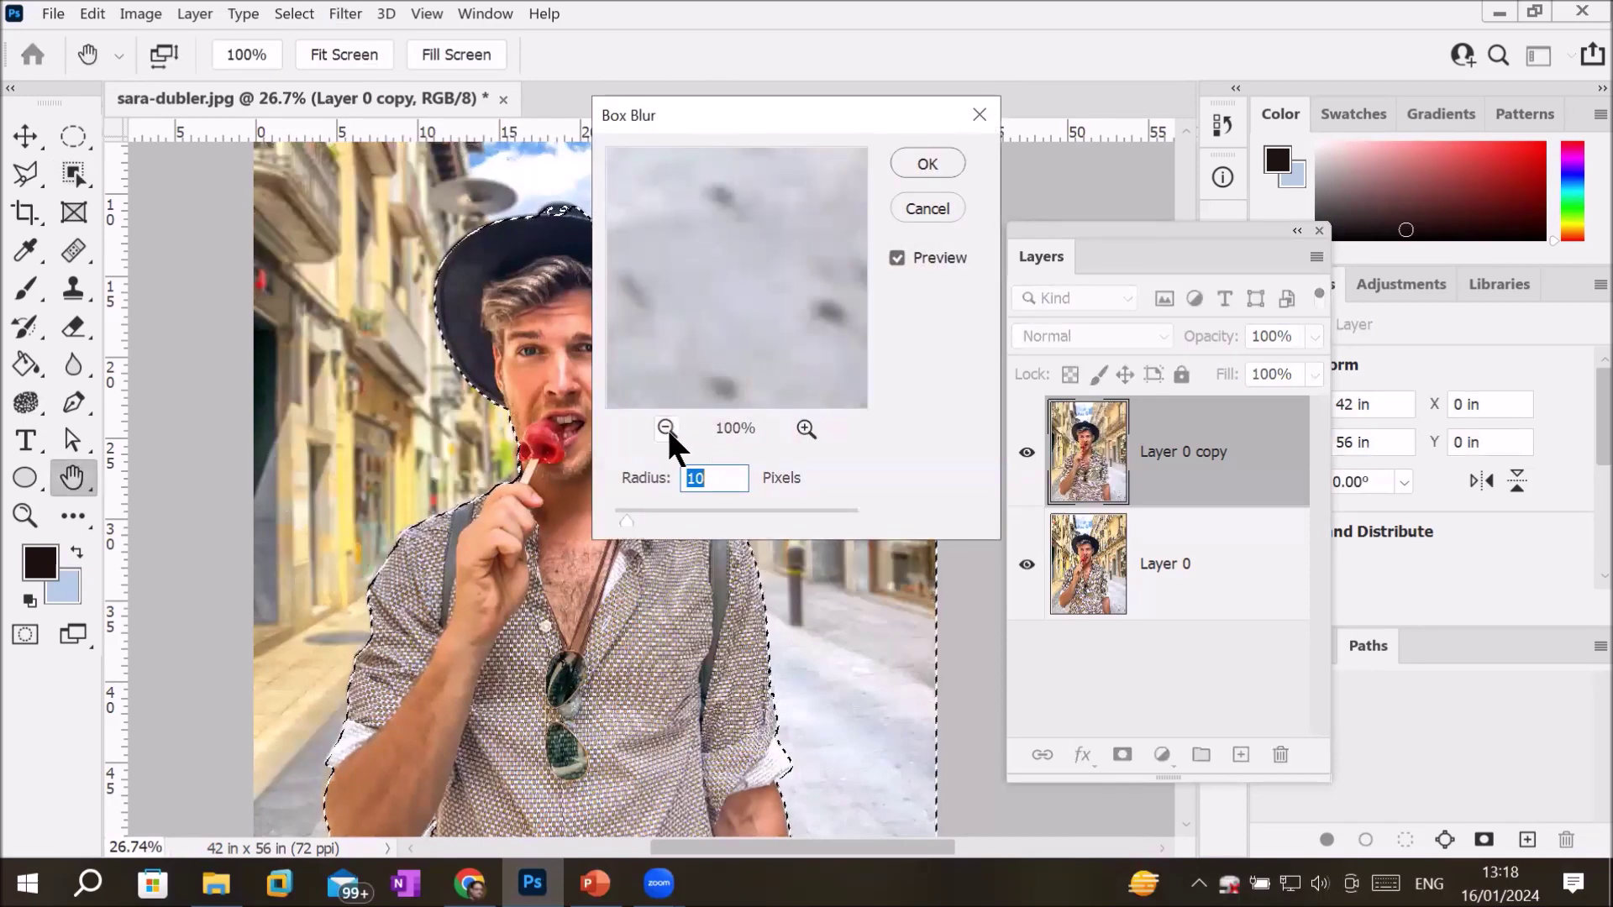
click(666, 428)
click(666, 428)
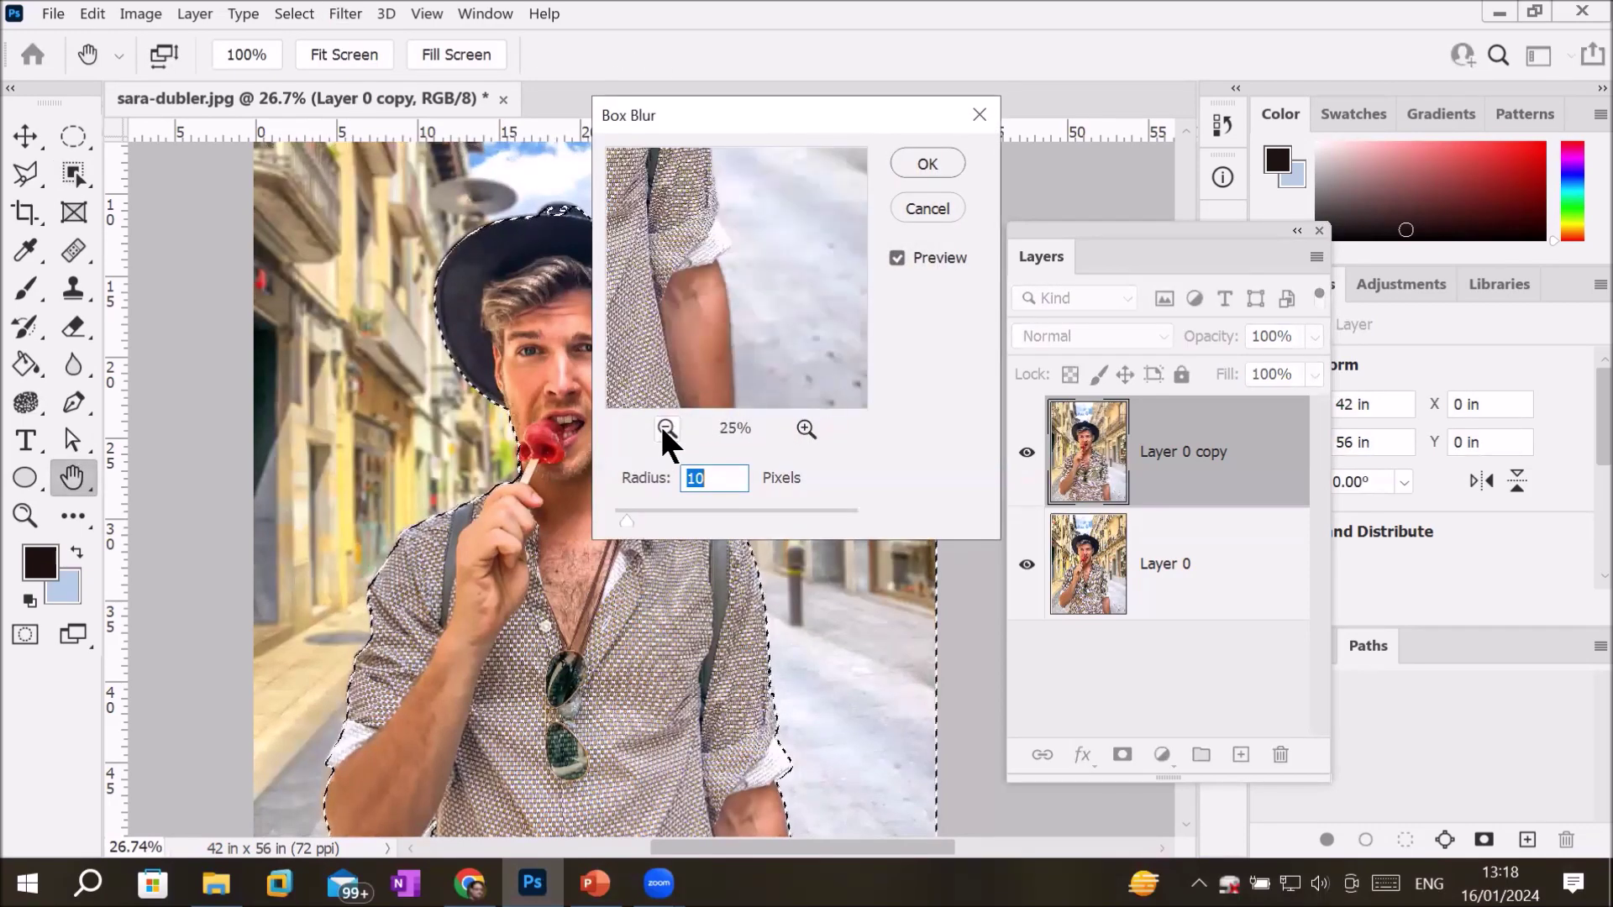
click(666, 429)
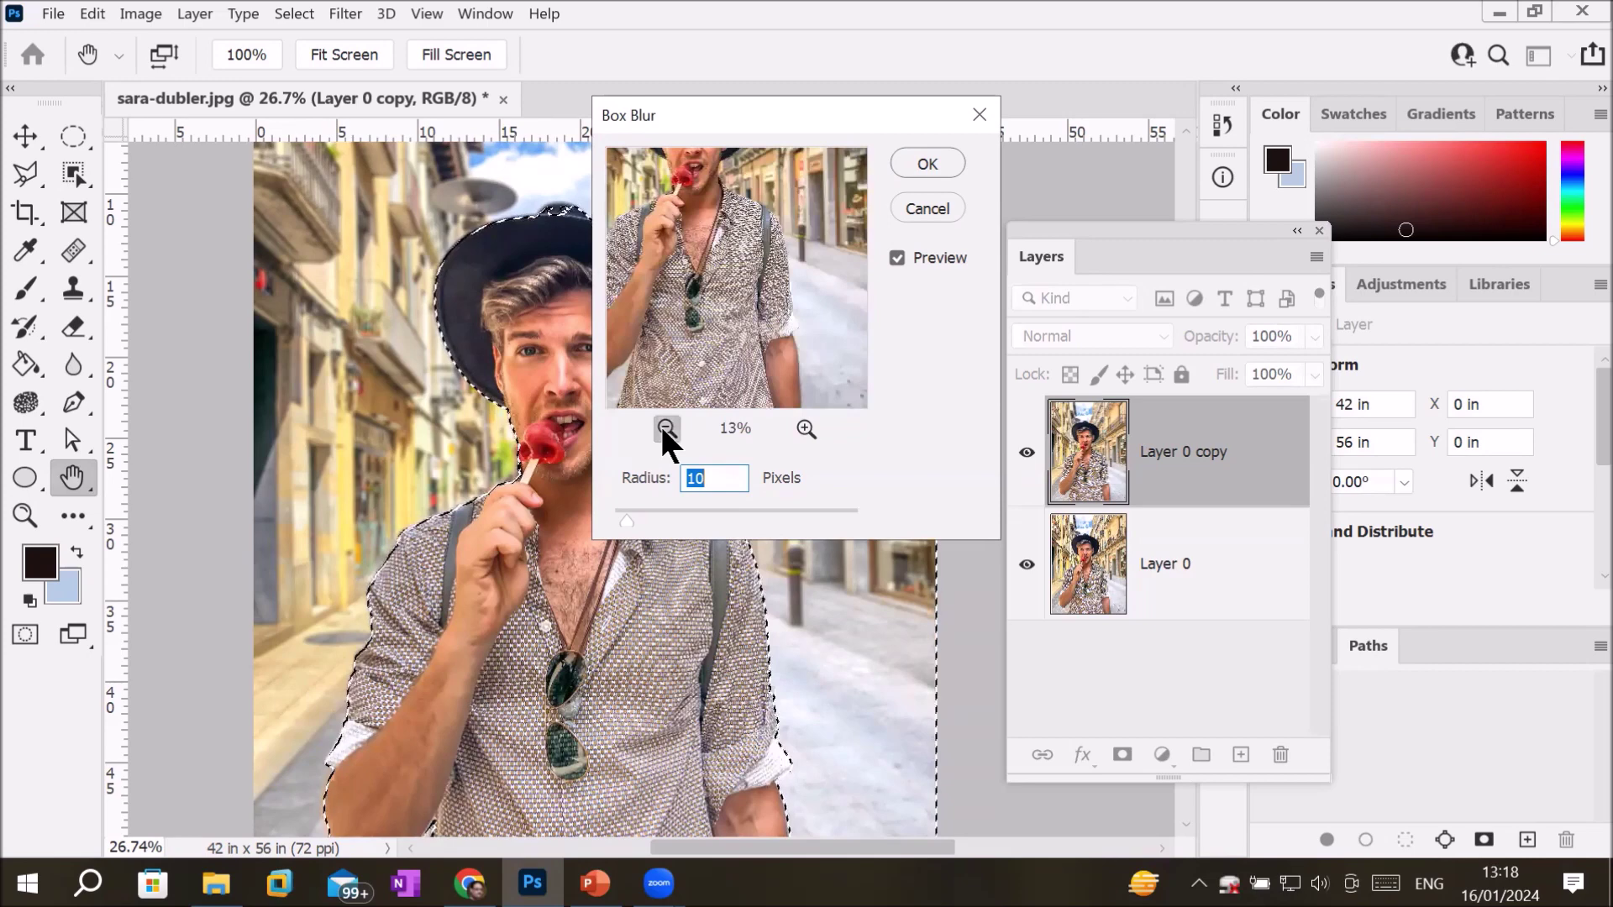
click(666, 428)
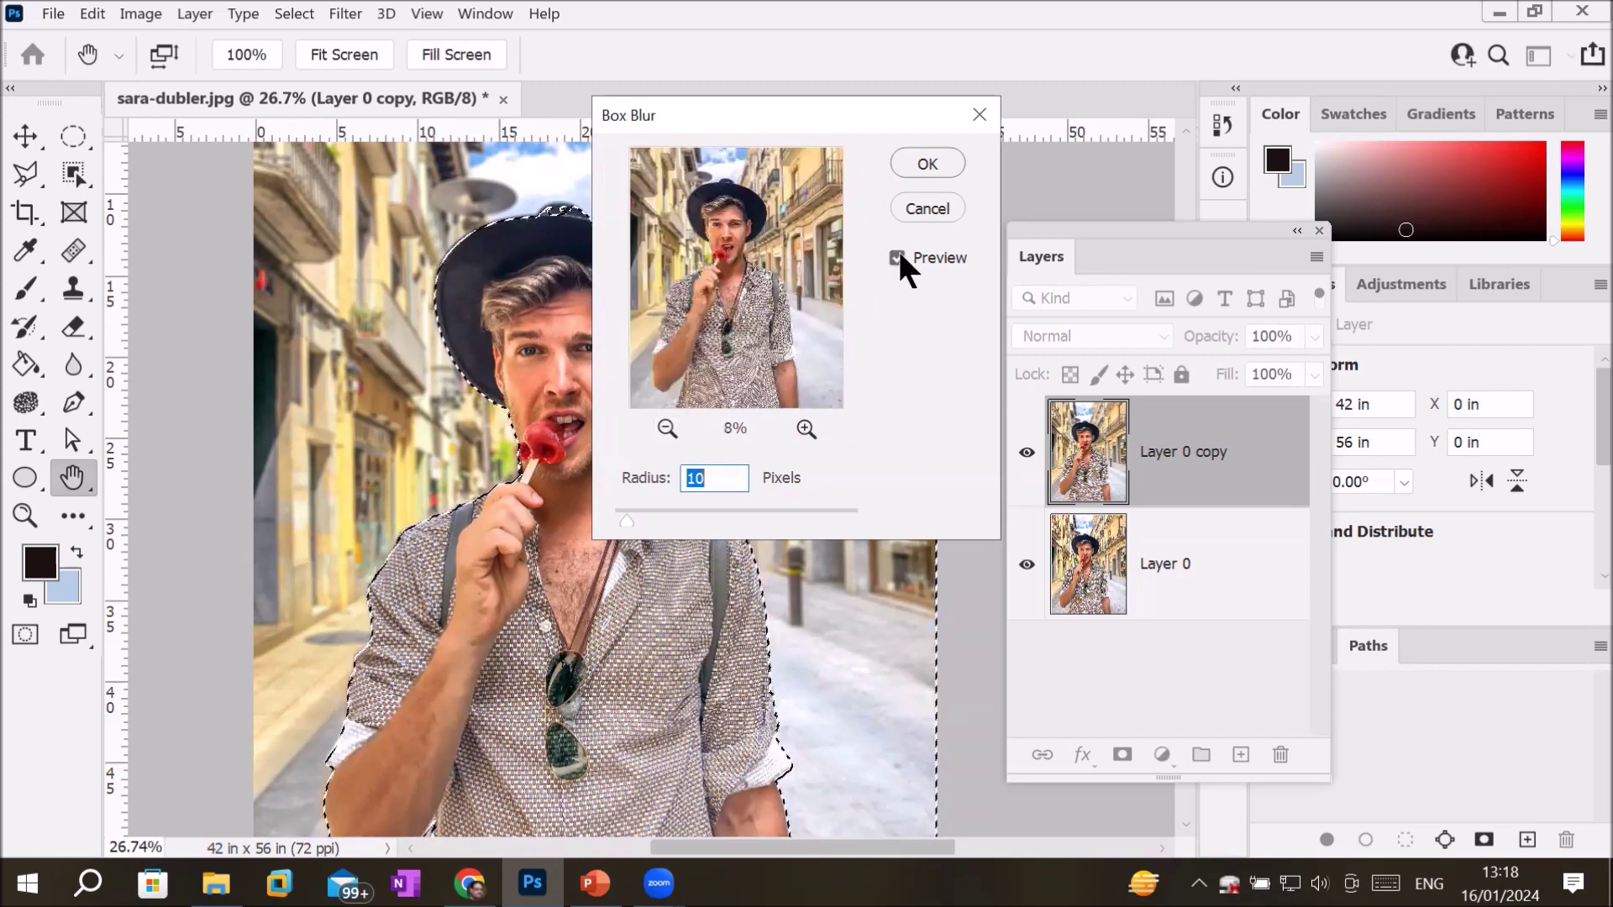
drag(619, 516, 635, 521)
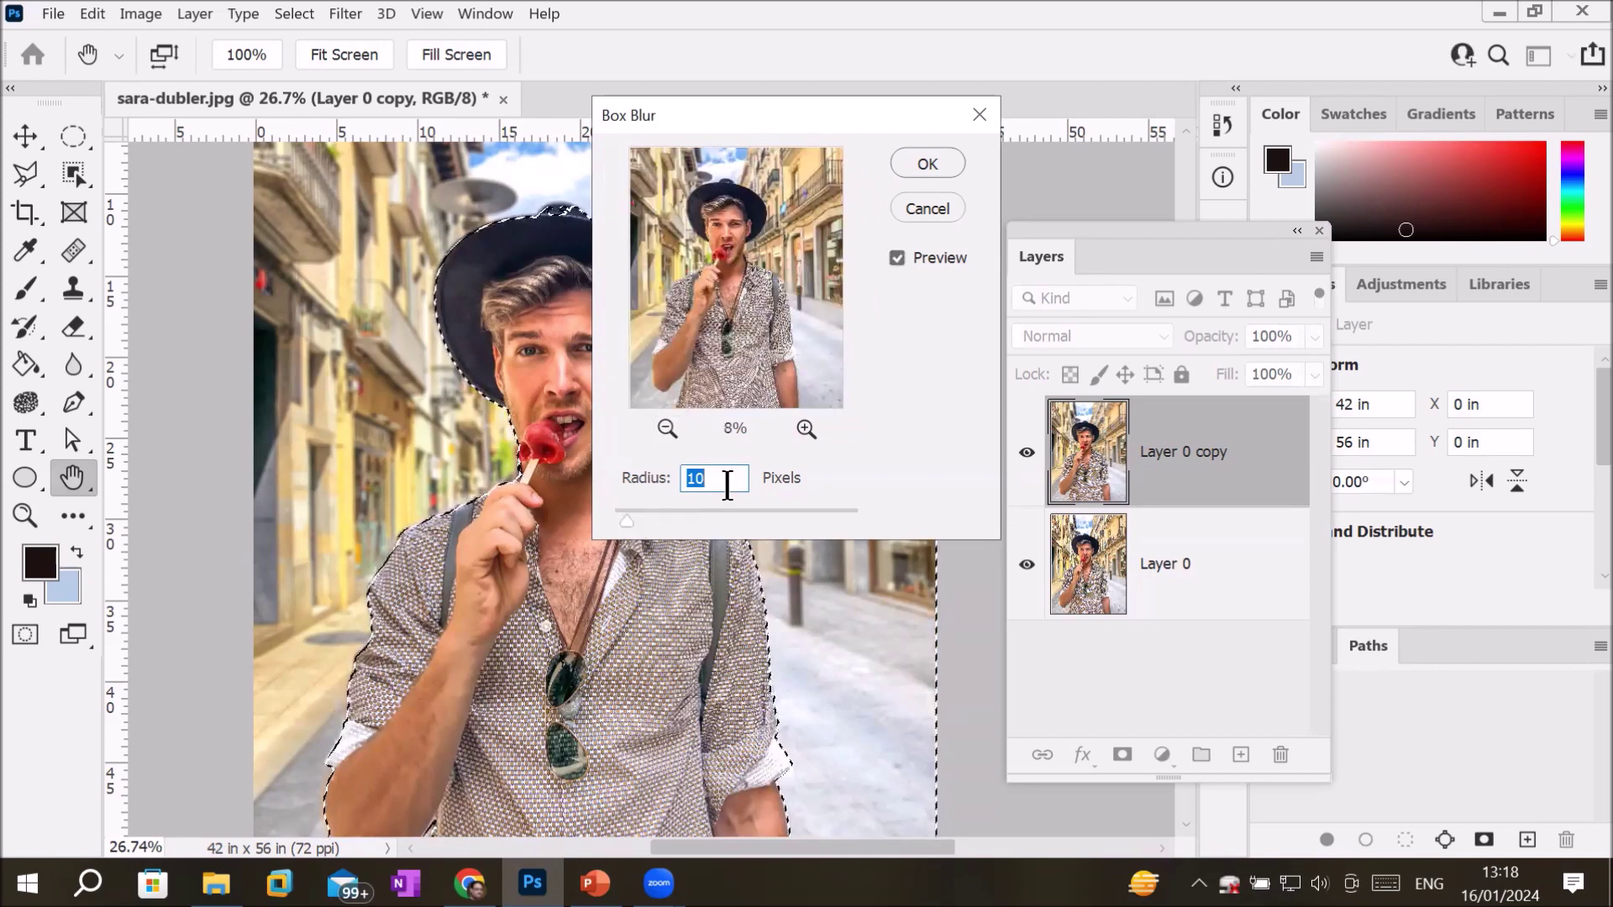
drag(670, 520, 714, 519)
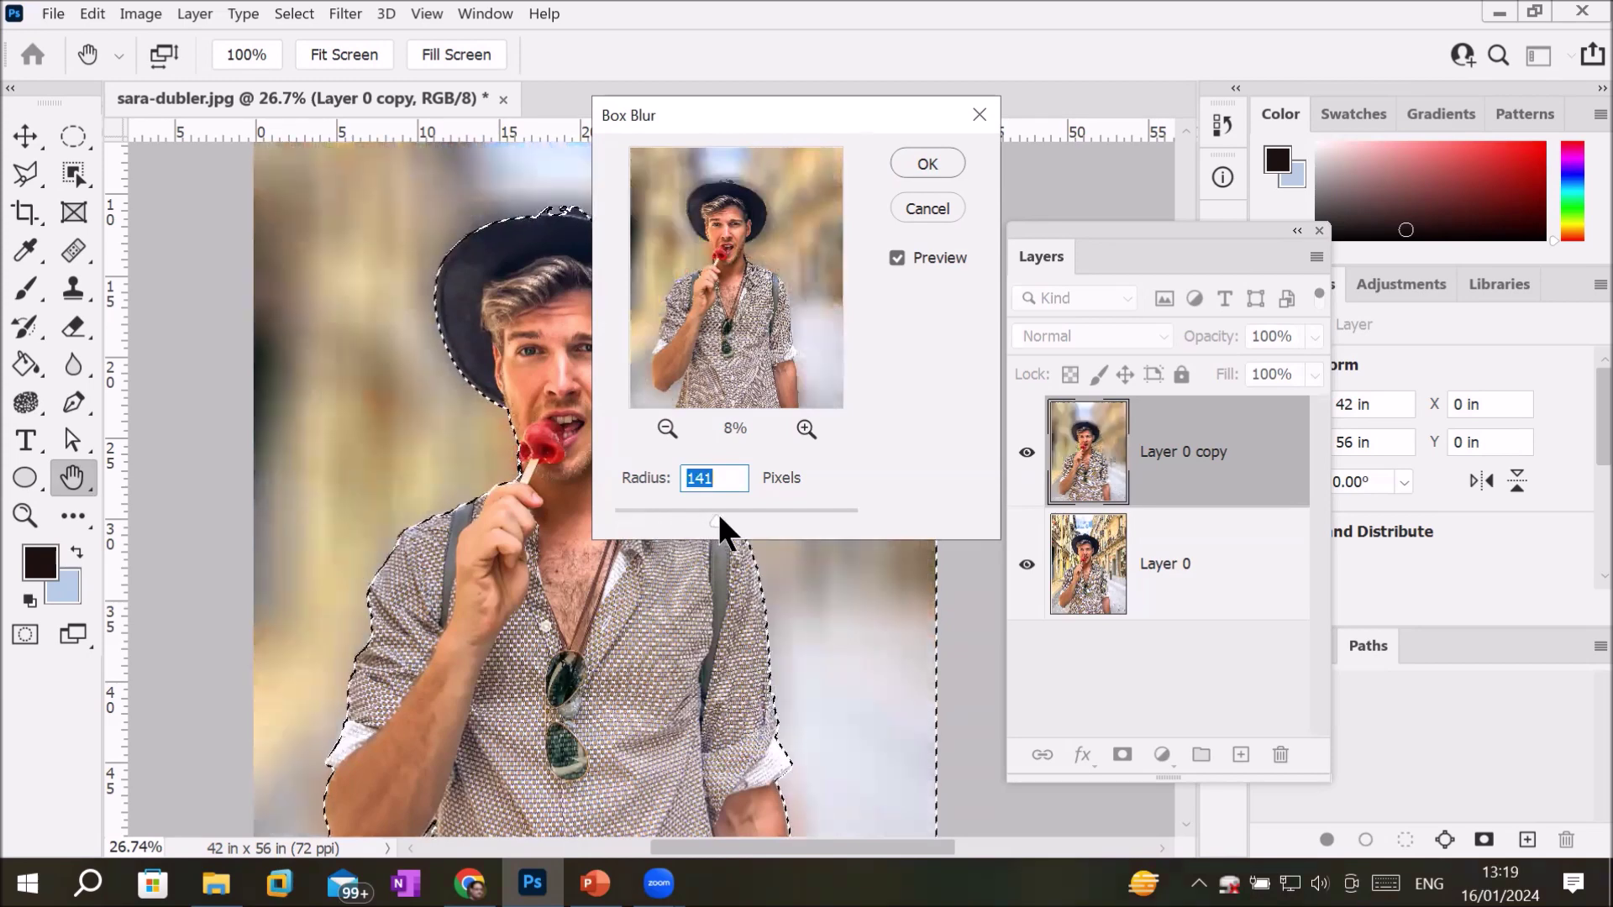
drag(719, 518, 736, 520)
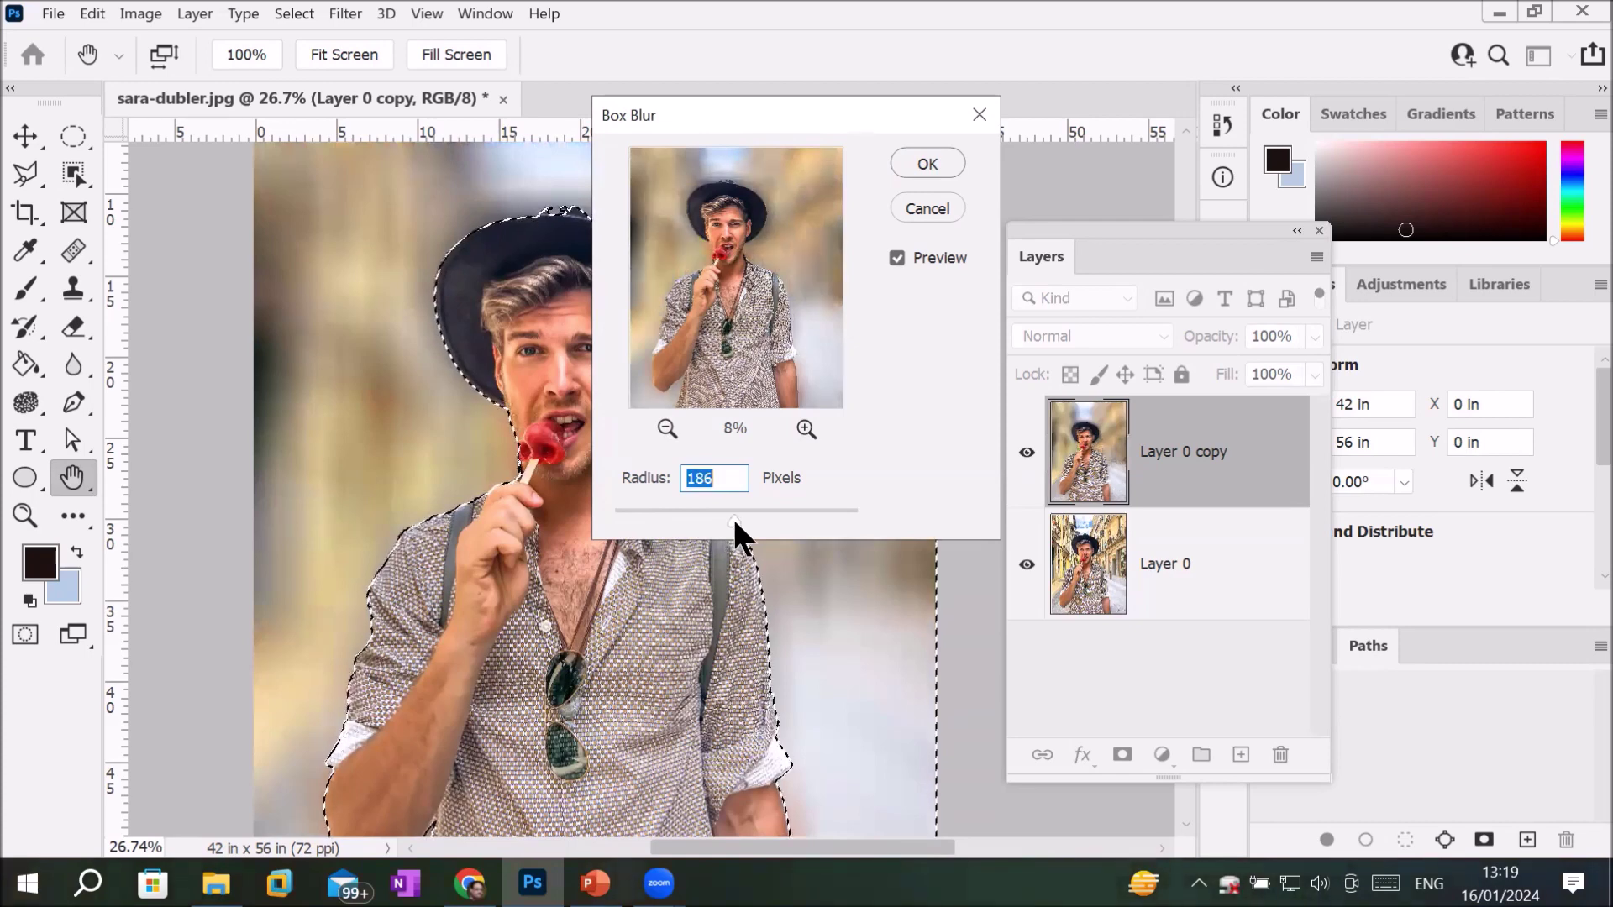
click(953, 158)
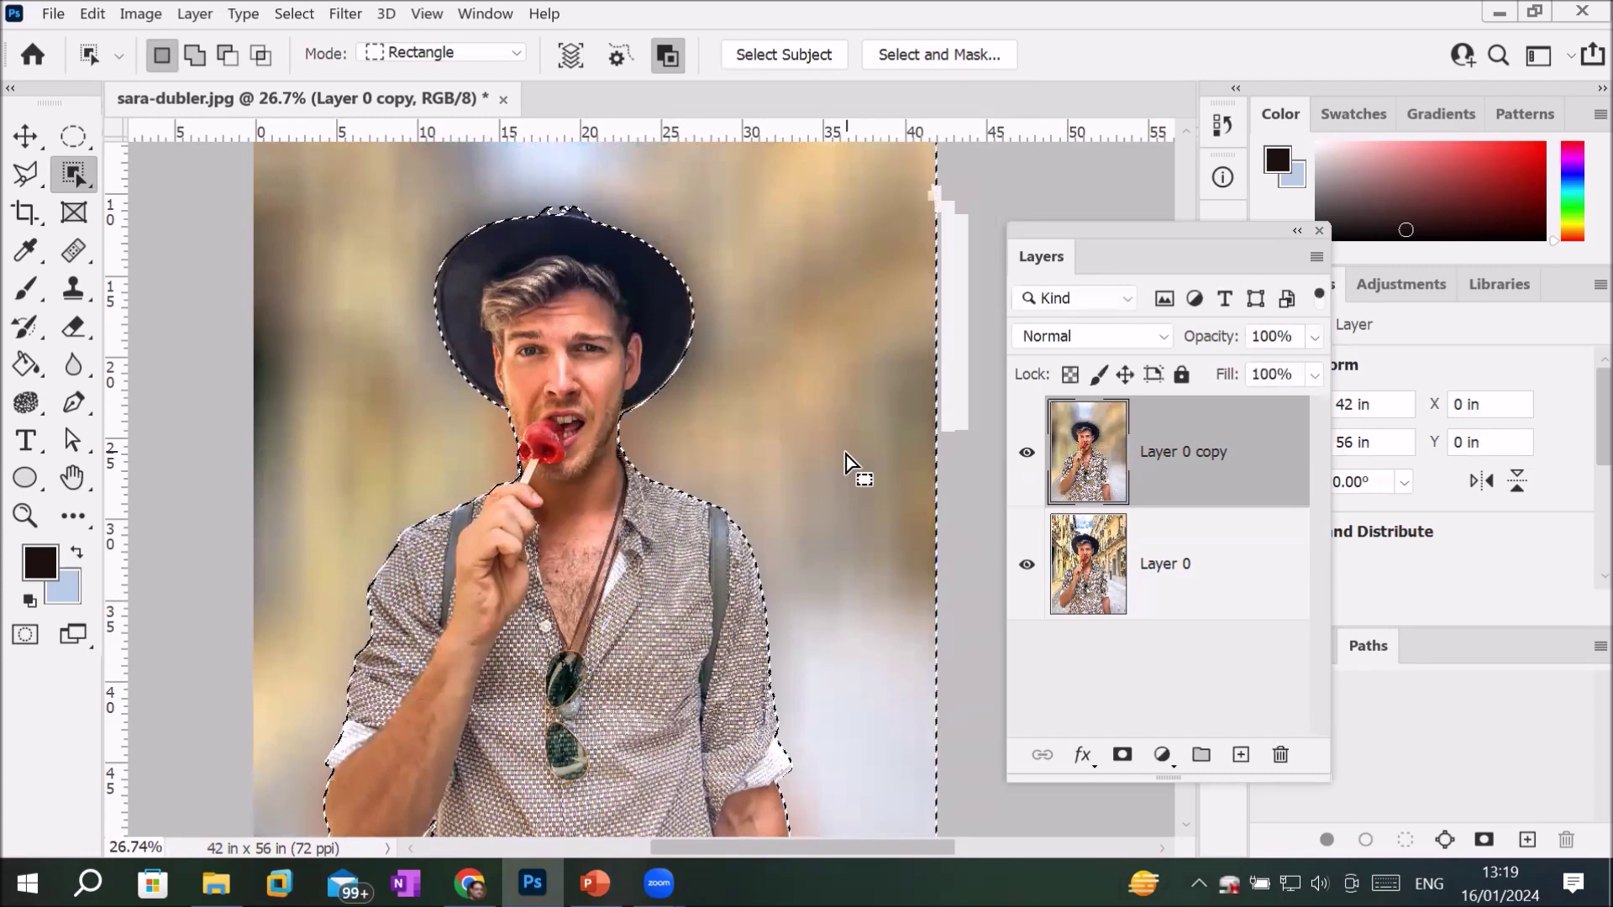
key(ctrl+z)
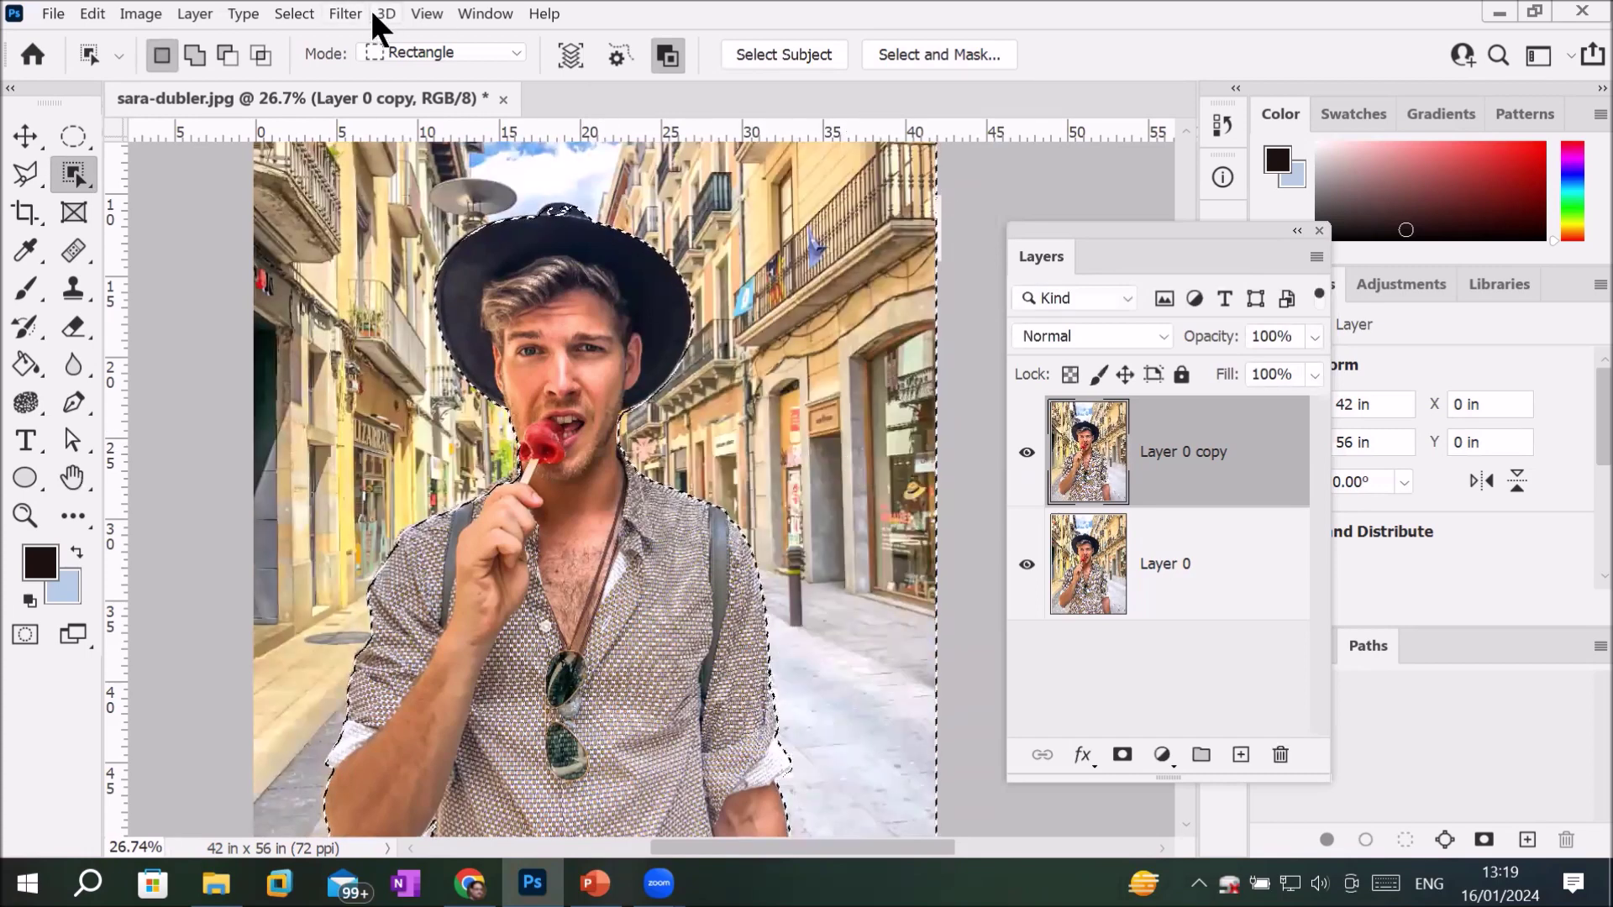
Step: Apply Lens Blur with its default radius 26 settings to Layer 0 copy
click(351, 15)
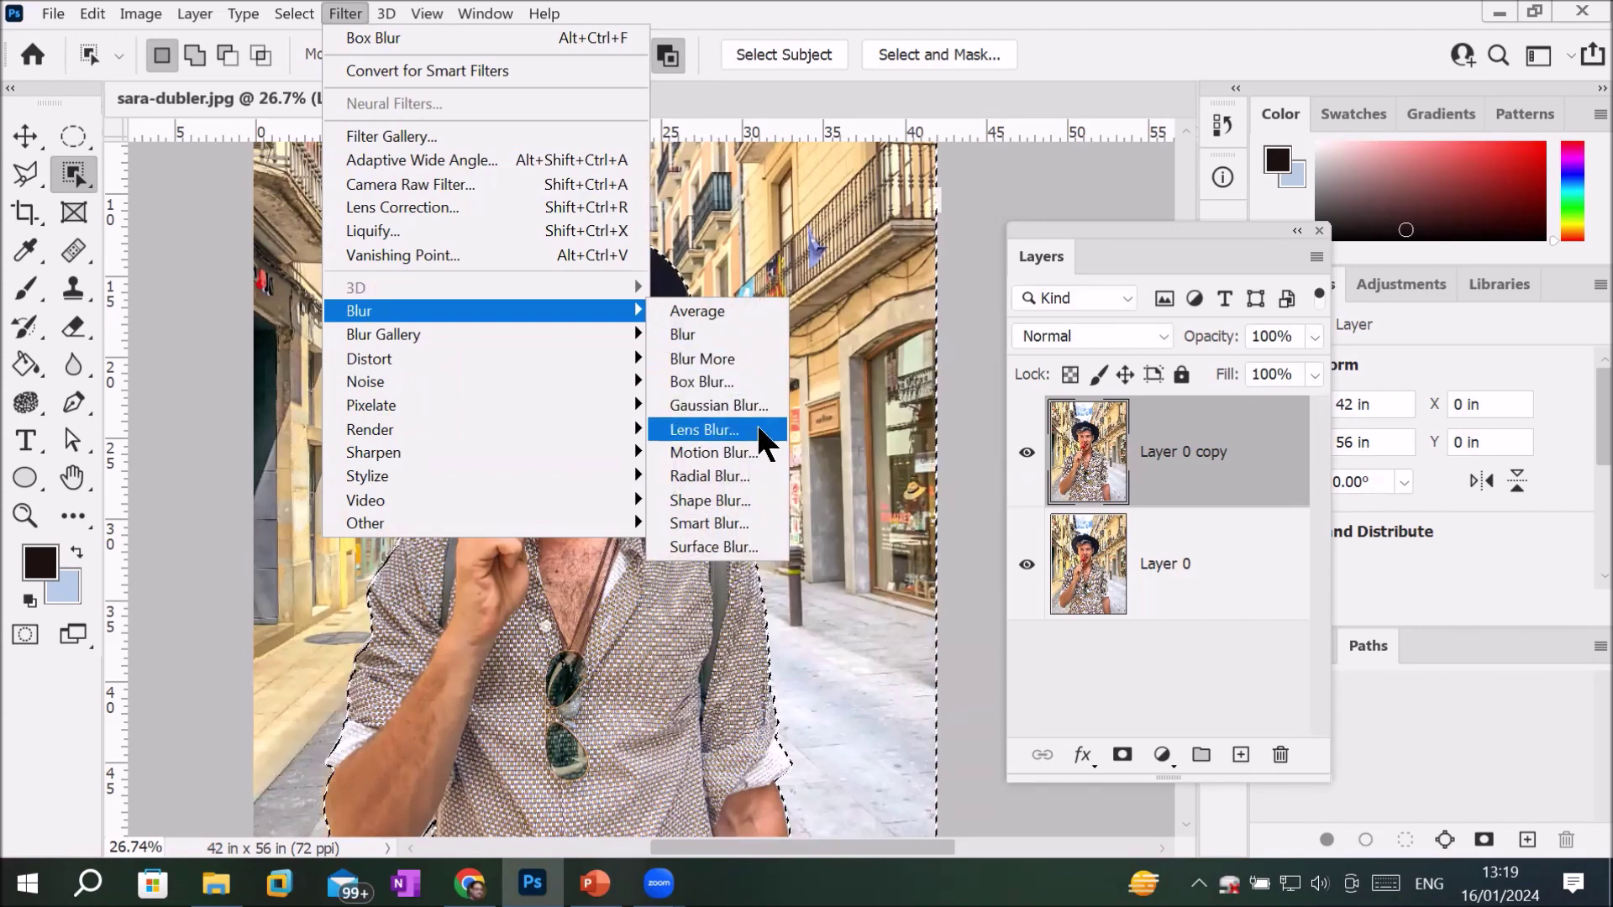
click(756, 431)
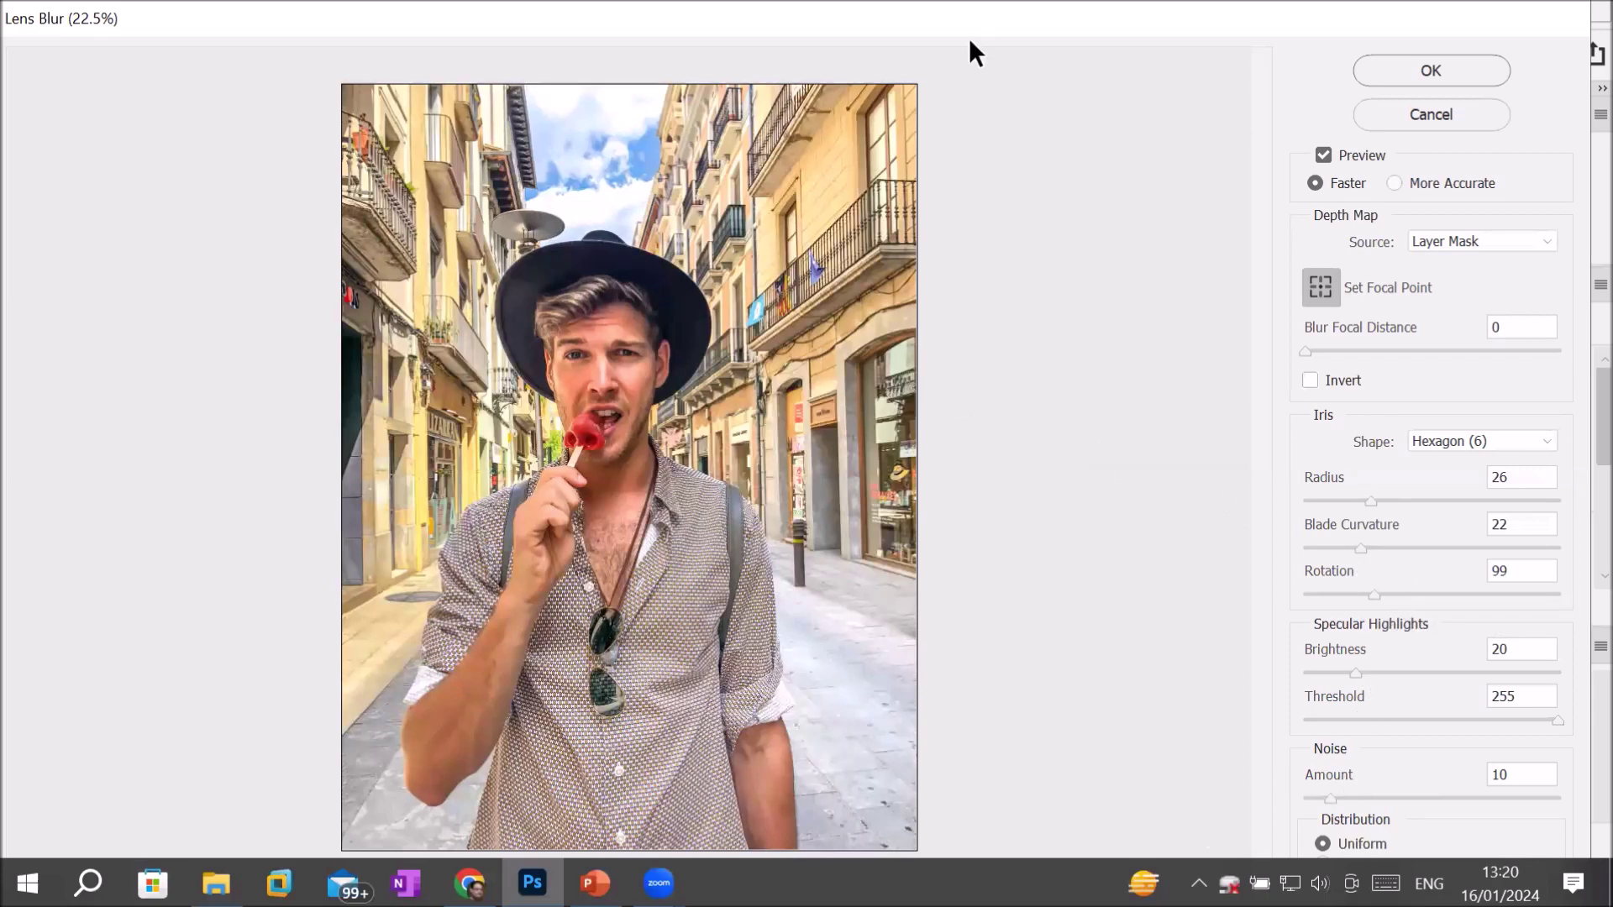
drag(973, 34, 851, 26)
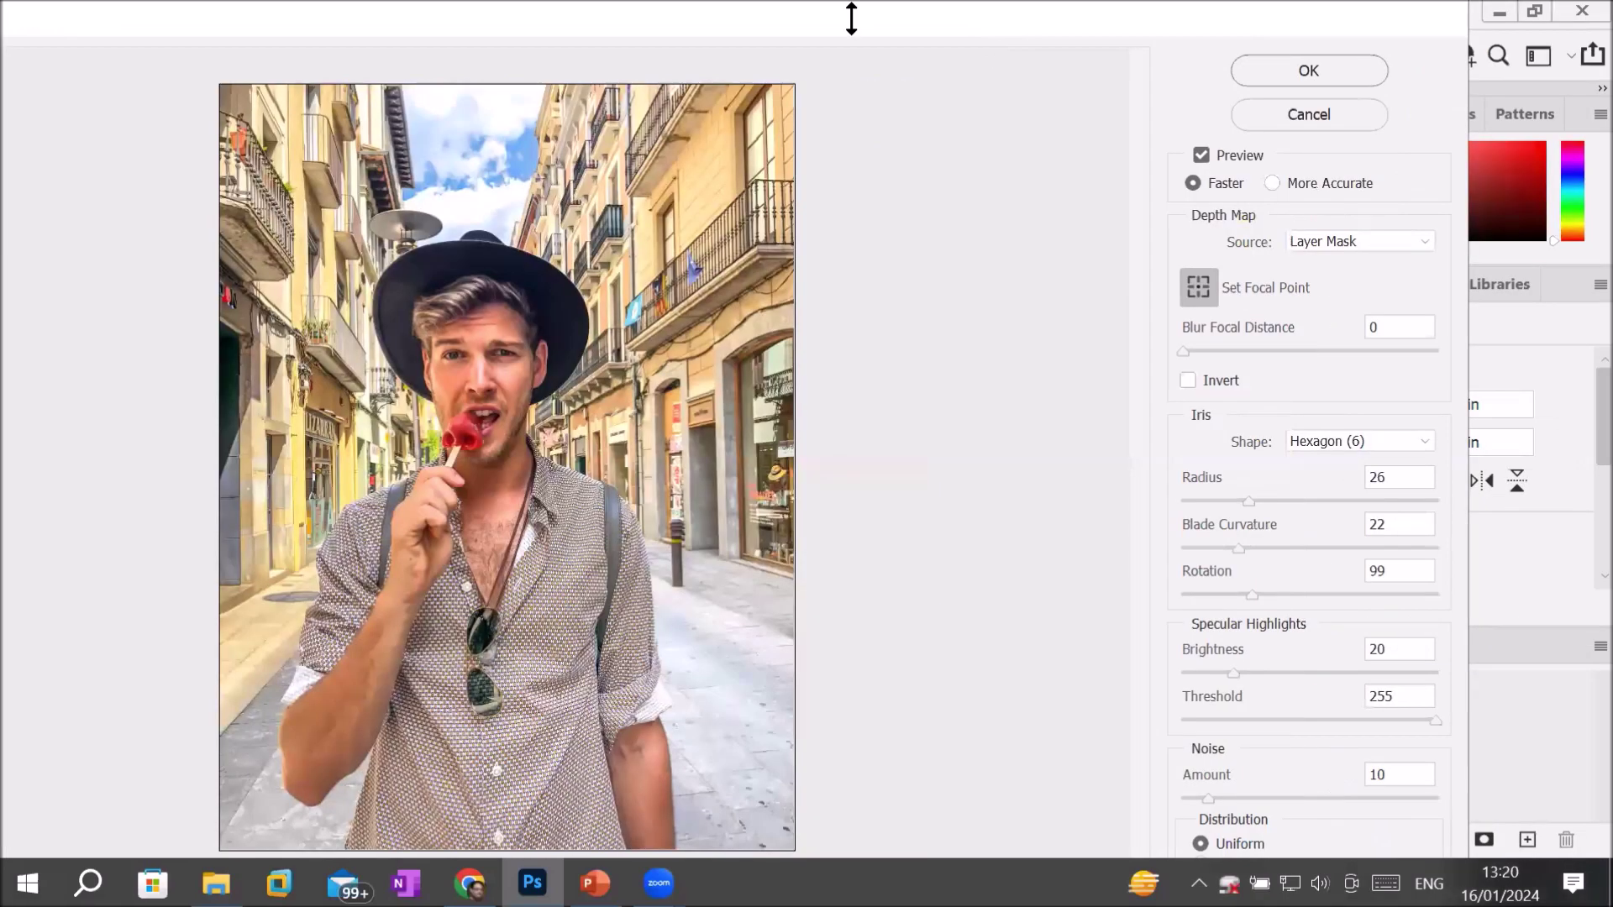
click(1304, 74)
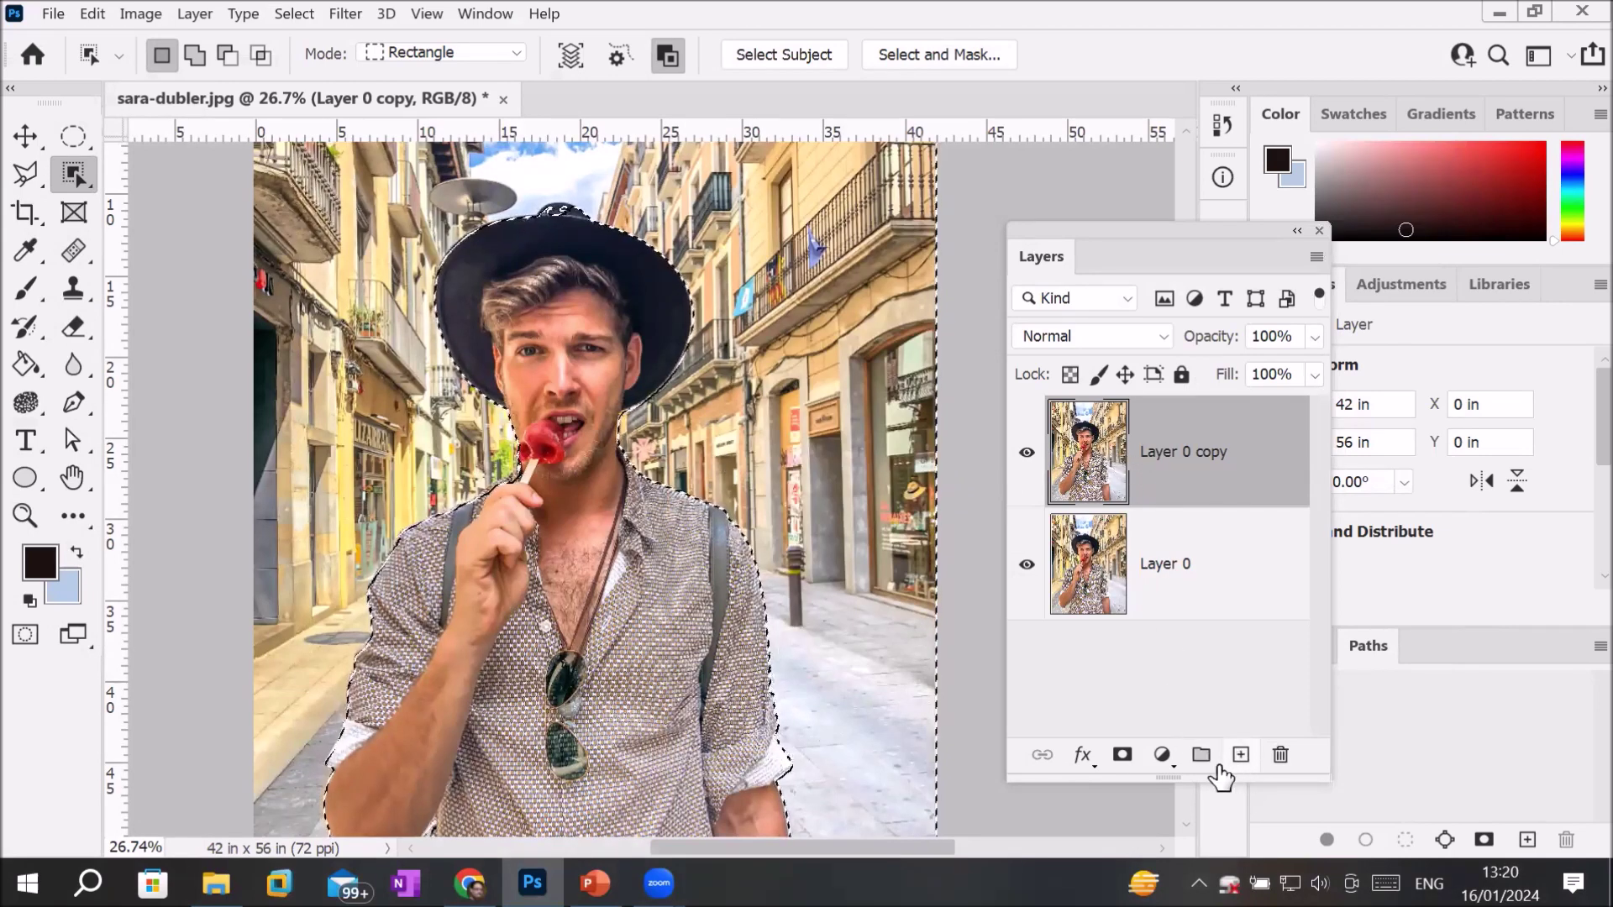
click(346, 14)
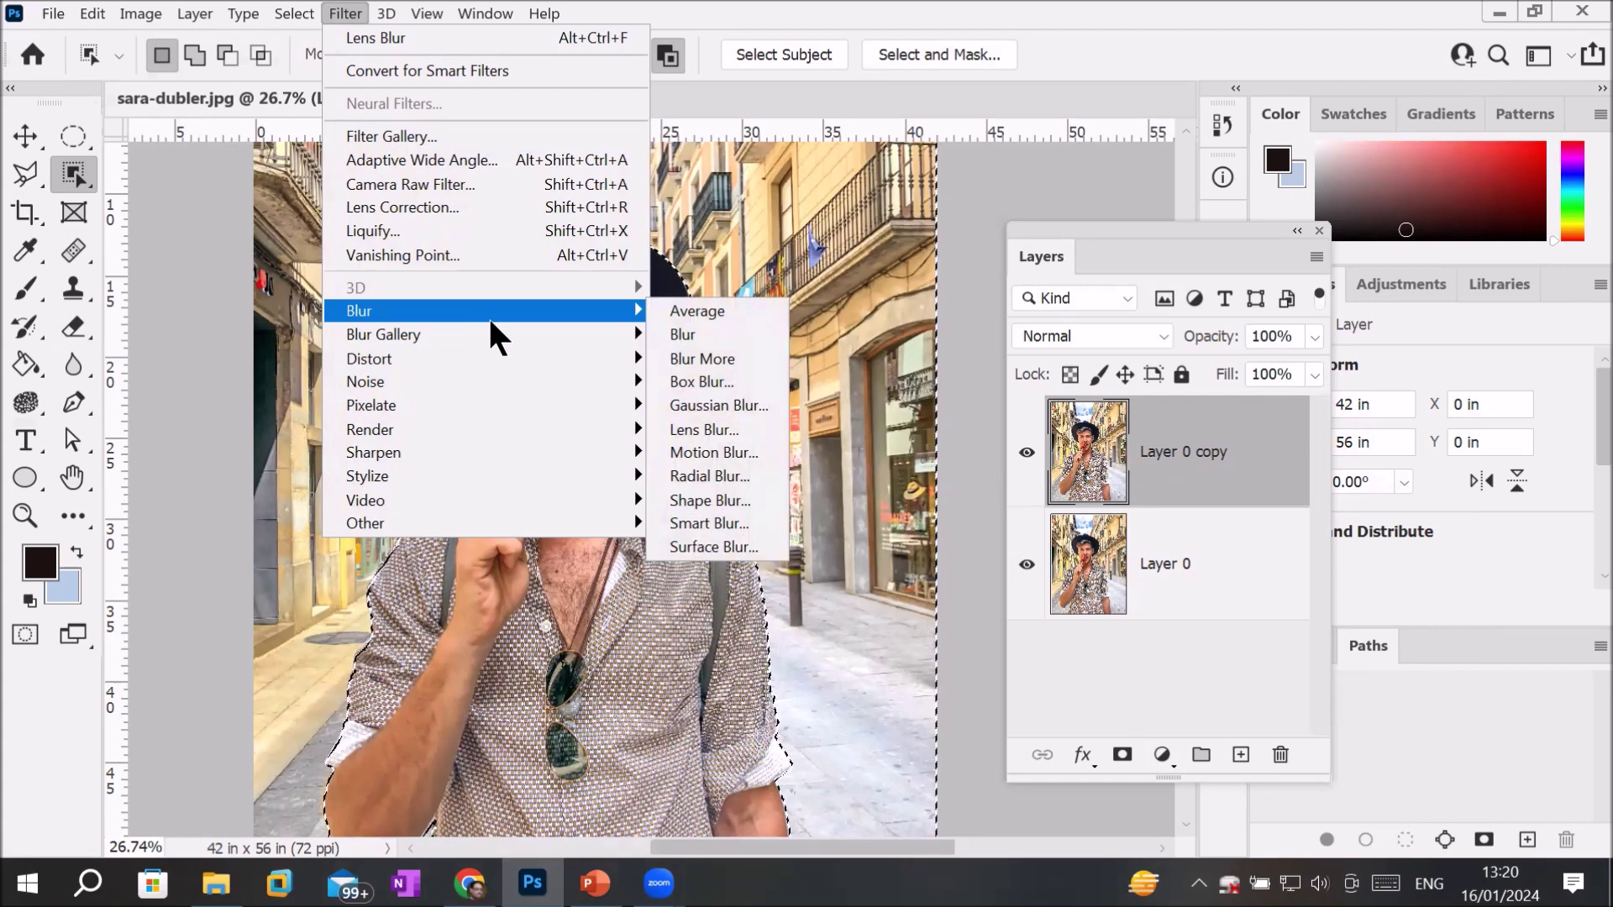
mouse_move(383, 334)
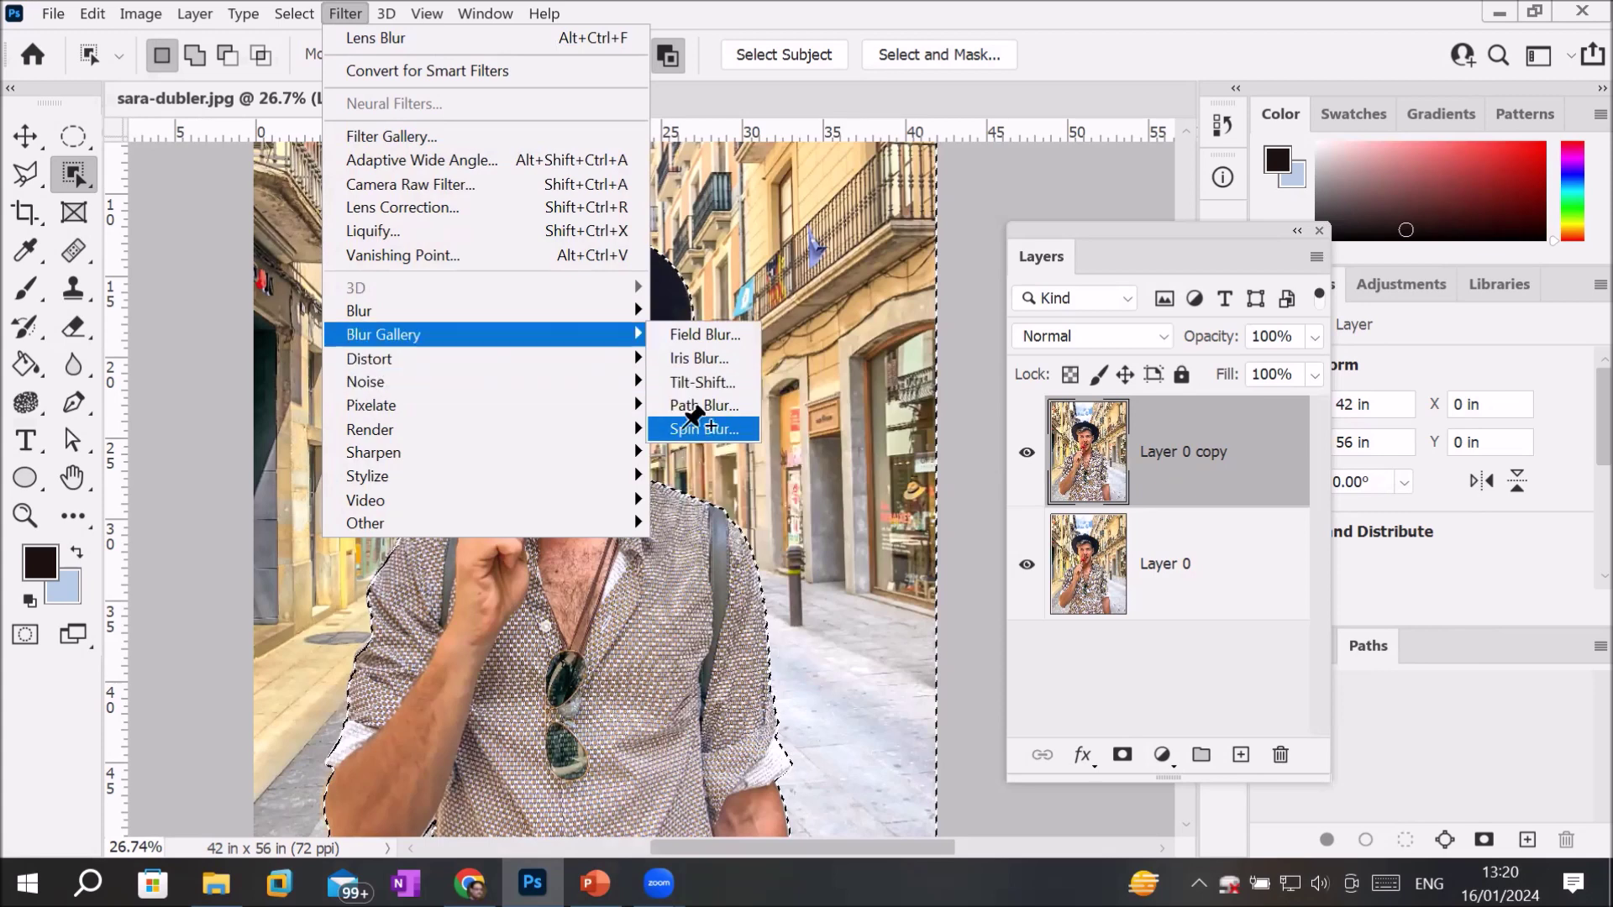
Step: Open the Blur Gallery with Spin Blur at 30° and enable Field Blur at 15 px
click(699, 426)
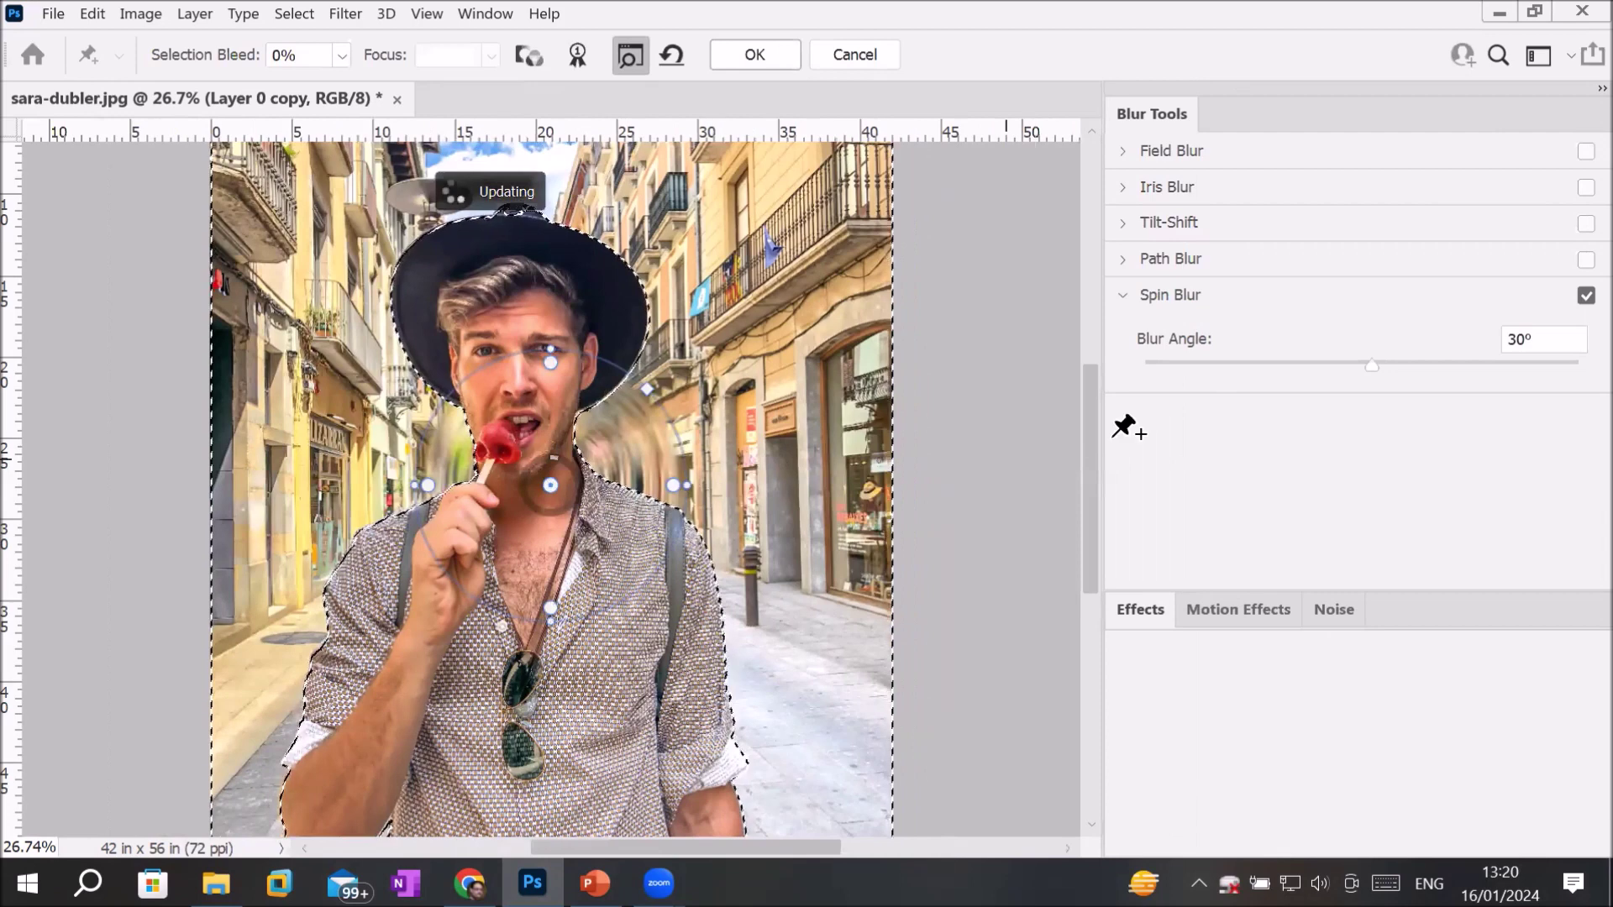
click(1121, 152)
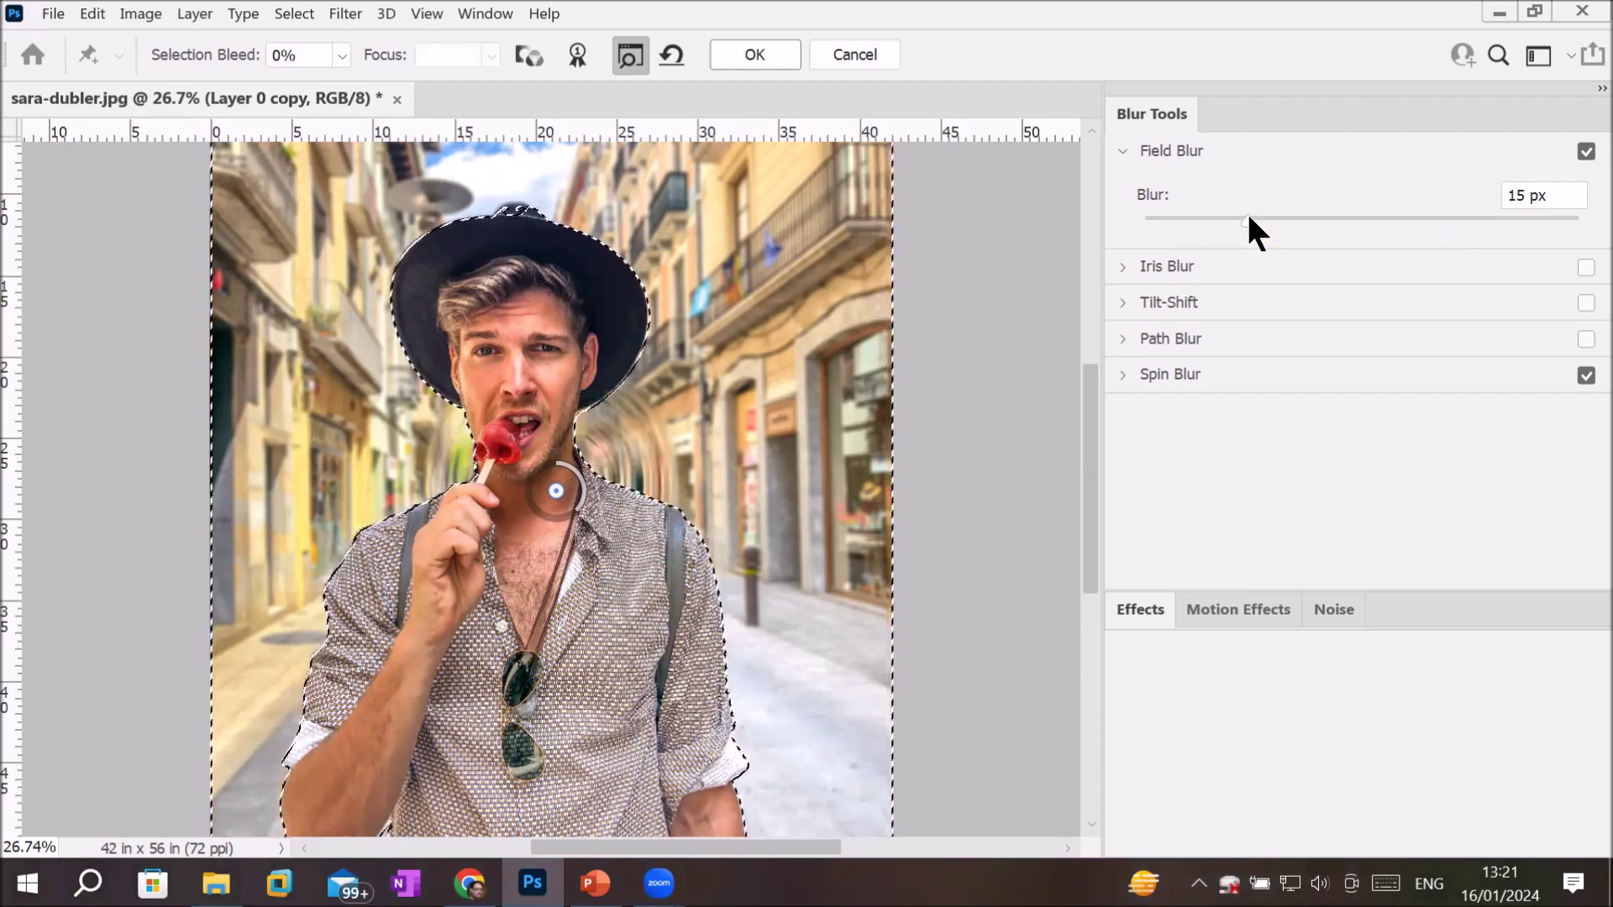
Step: Raise Field Blur to 33 px, pin the upper-right balconies, and add a 3 px top-left pin
drag(1249, 218, 1311, 217)
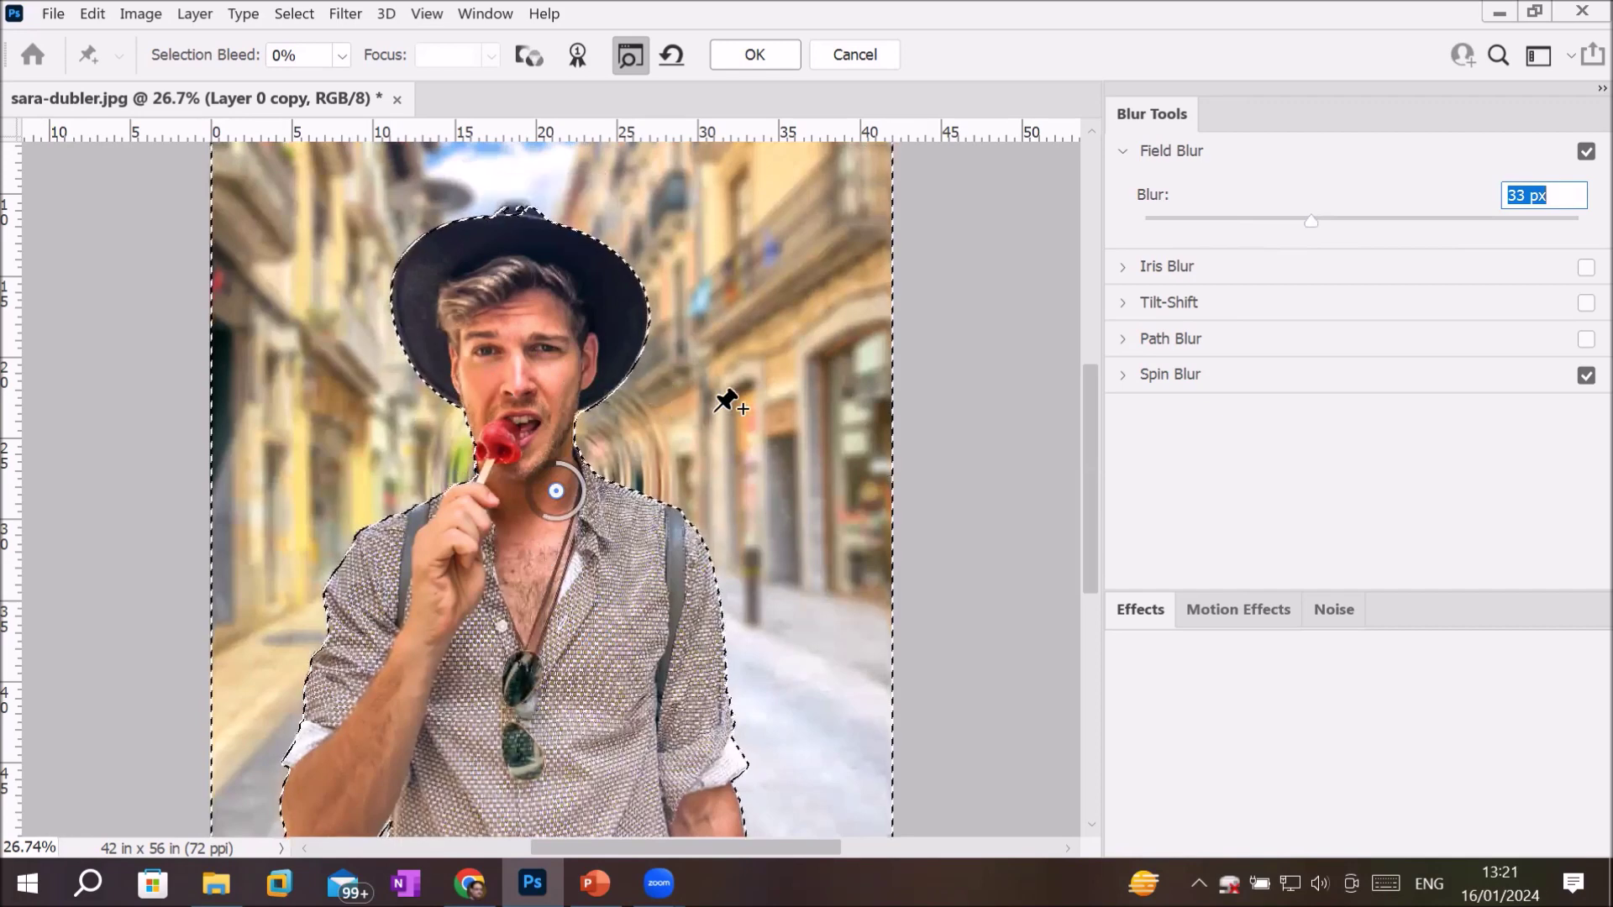
click(793, 224)
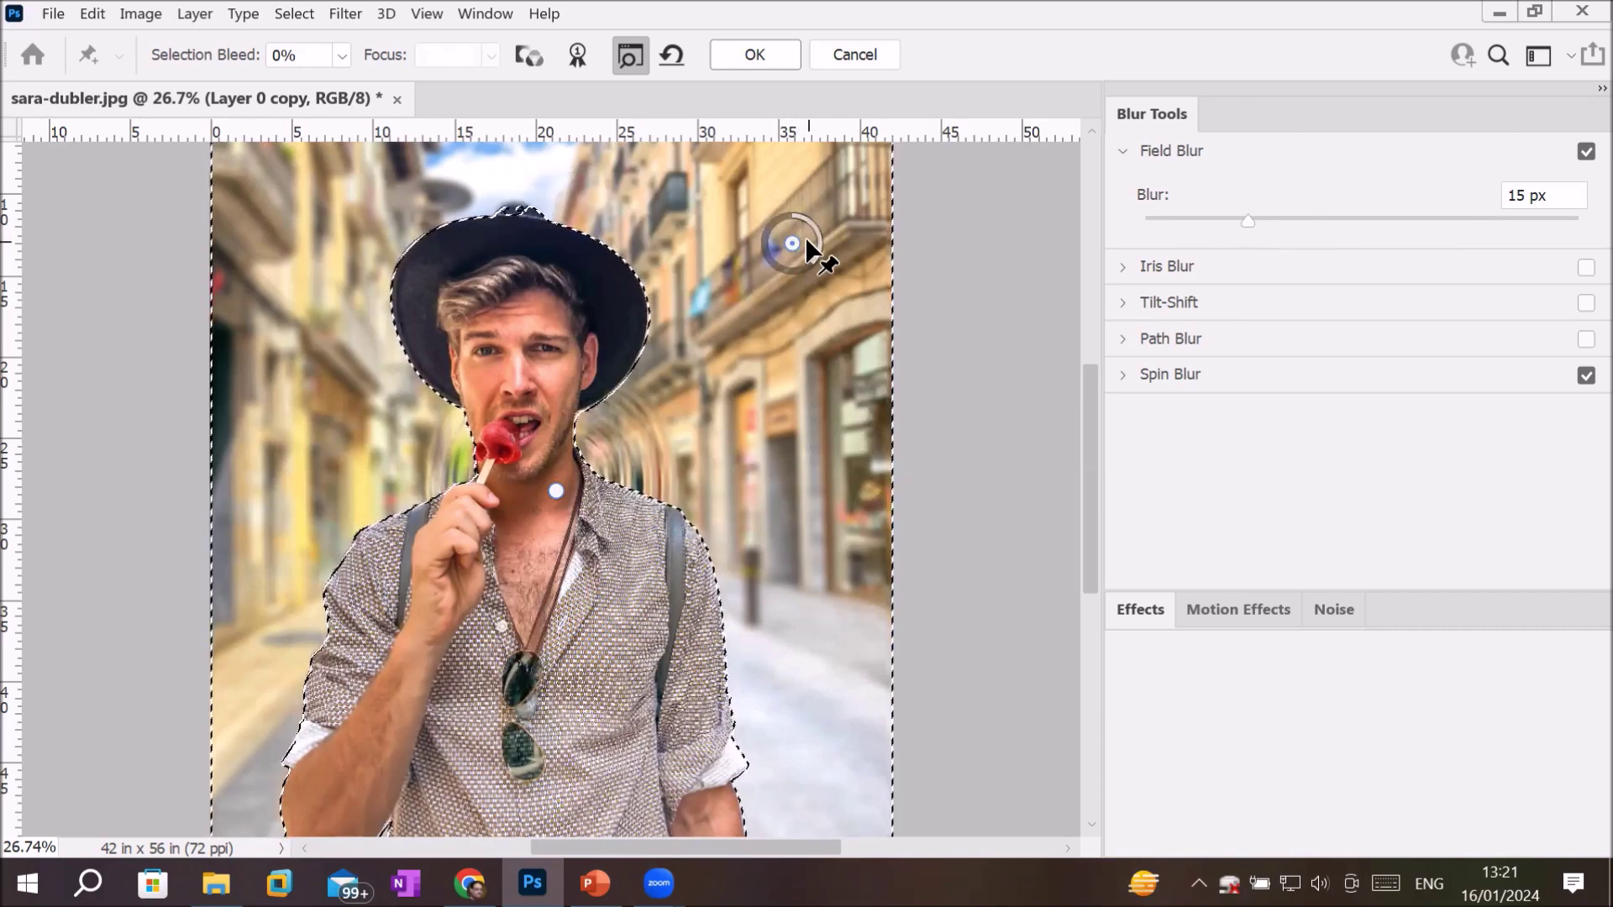
mouse_move(808, 262)
mouse_down()
mouse_move(765, 273)
mouse_move(765, 195)
mouse_move(754, 209)
mouse_move(764, 280)
mouse_move(817, 288)
mouse_move(842, 227)
mouse_move(804, 211)
mouse_move(828, 288)
mouse_move(794, 301)
mouse_move(762, 232)
mouse_move(771, 221)
mouse_move(763, 247)
mouse_move(798, 267)
mouse_move(823, 250)
mouse_move(821, 225)
mouse_up()
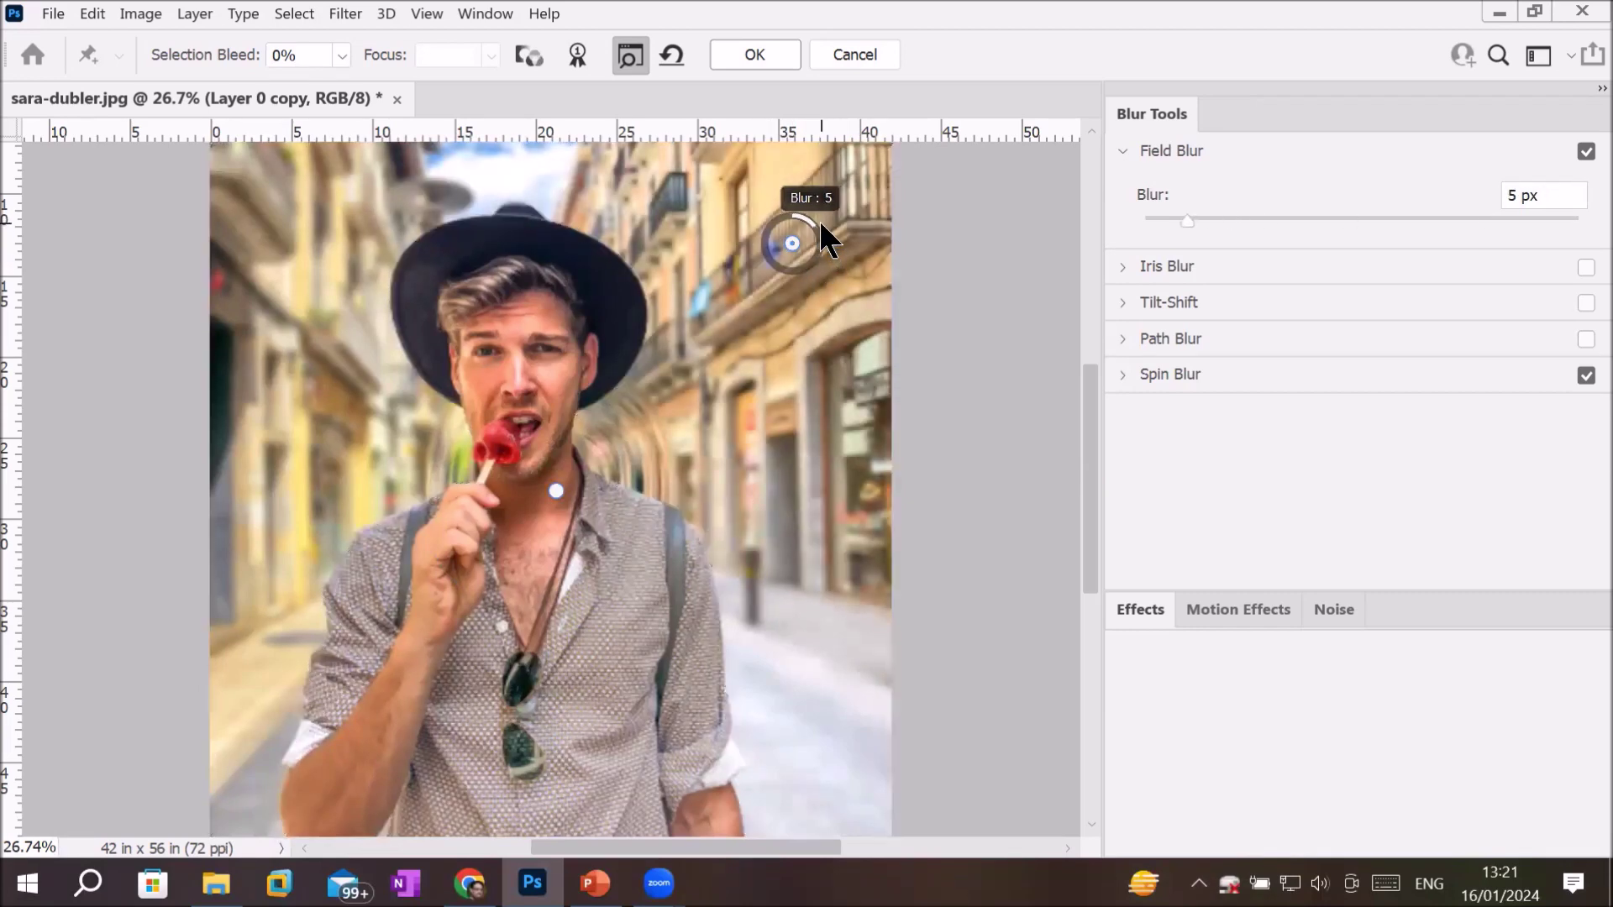
click(271, 227)
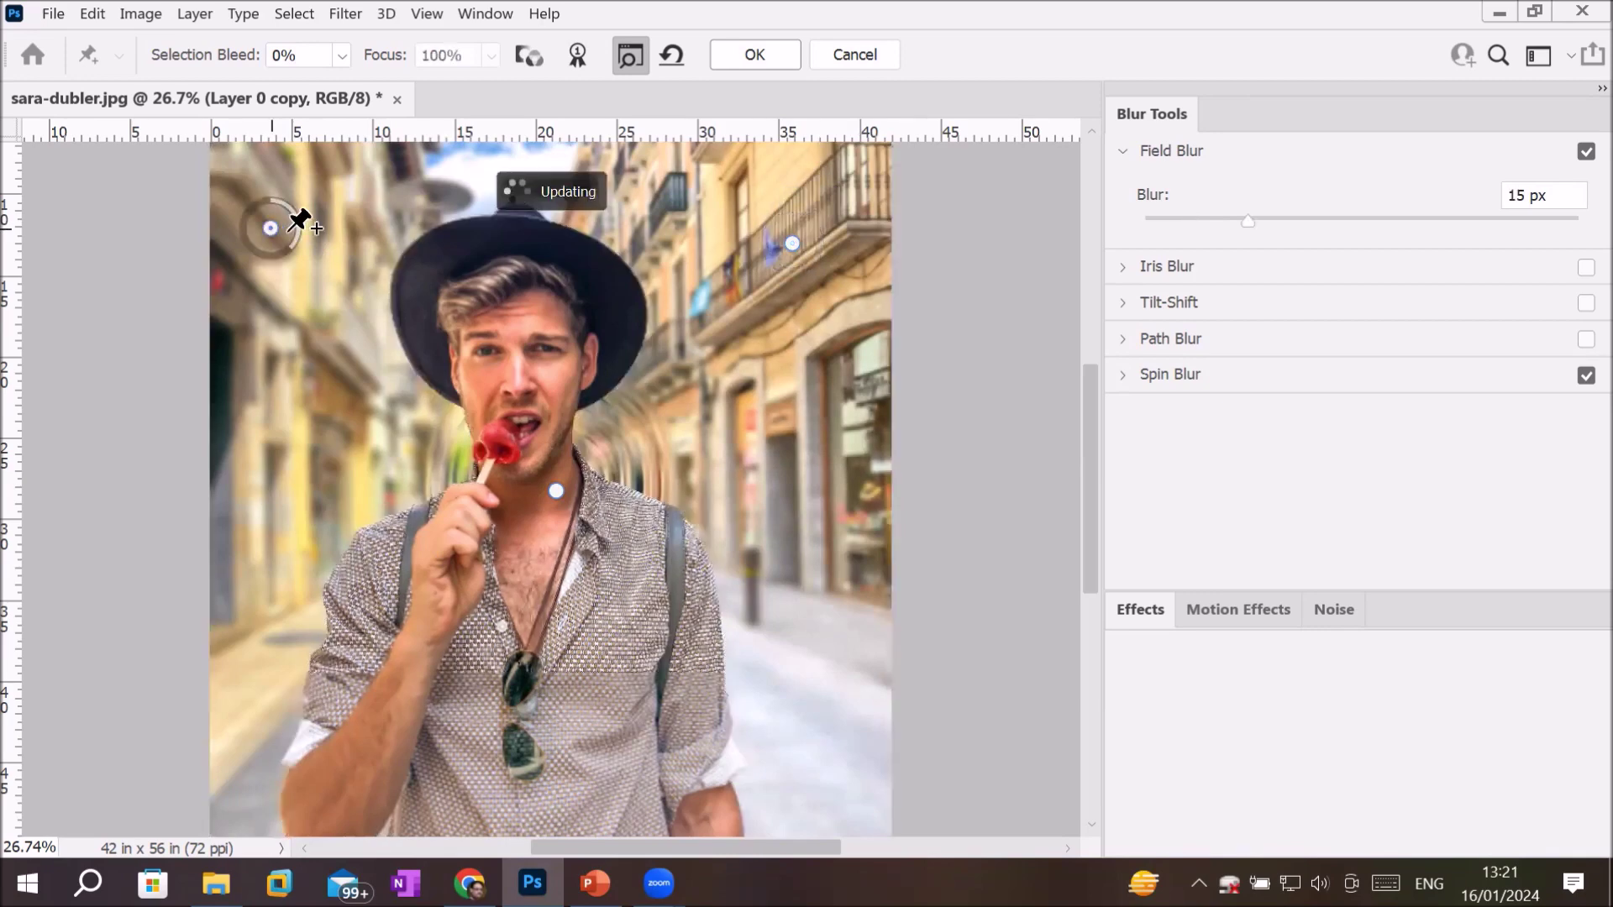
drag(294, 247, 290, 197)
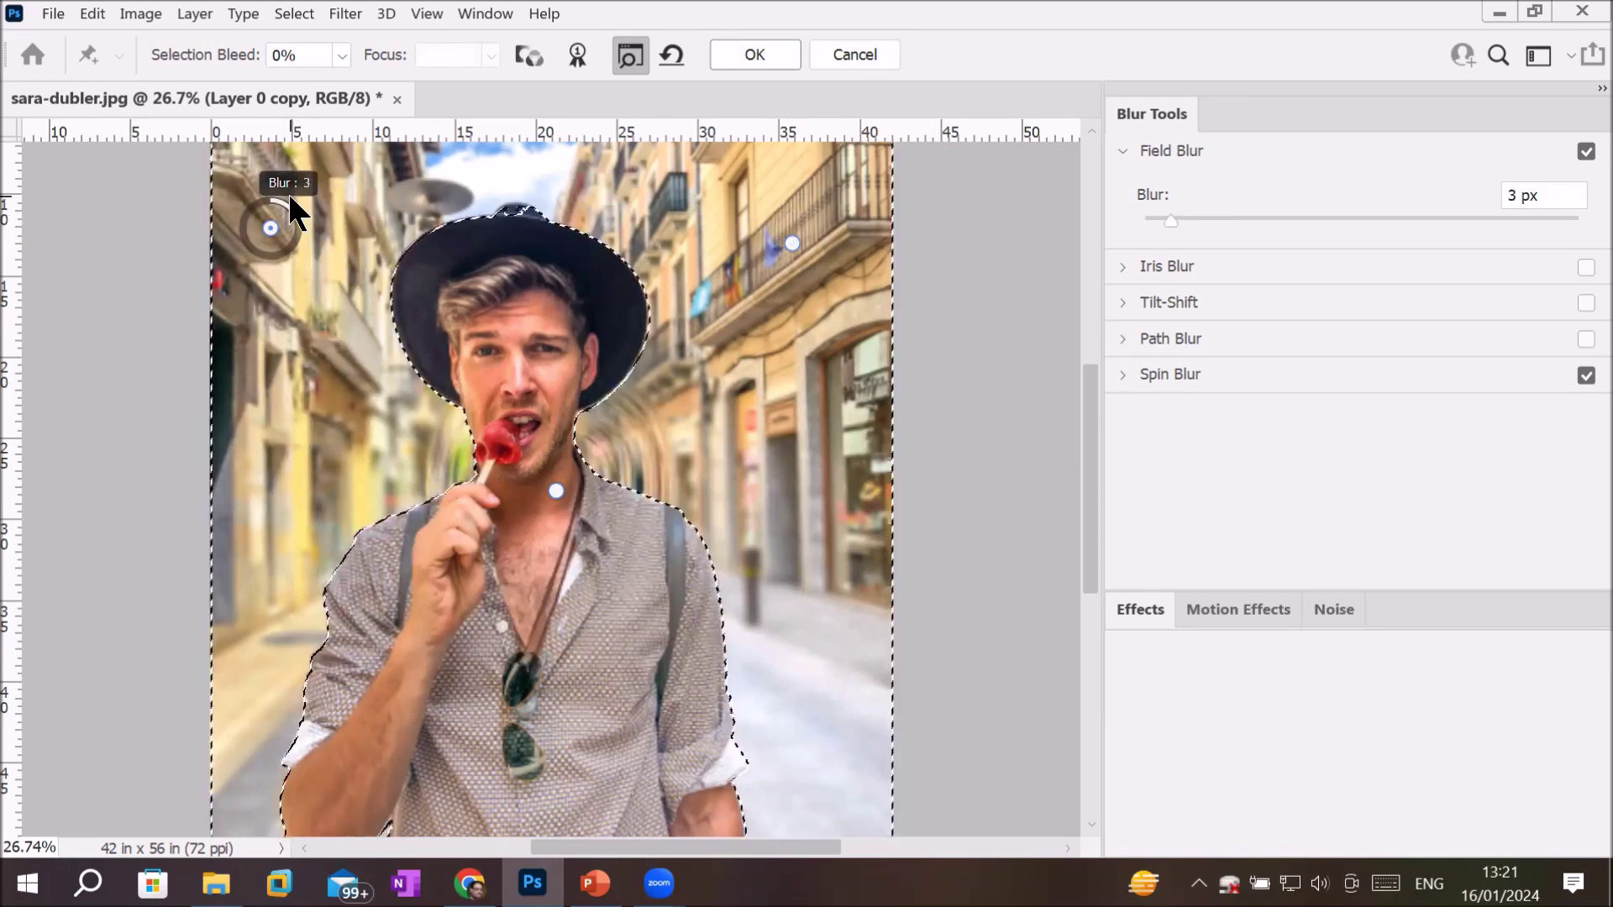
Step: Retune the balcony pin's blur down to 7 px
click(793, 244)
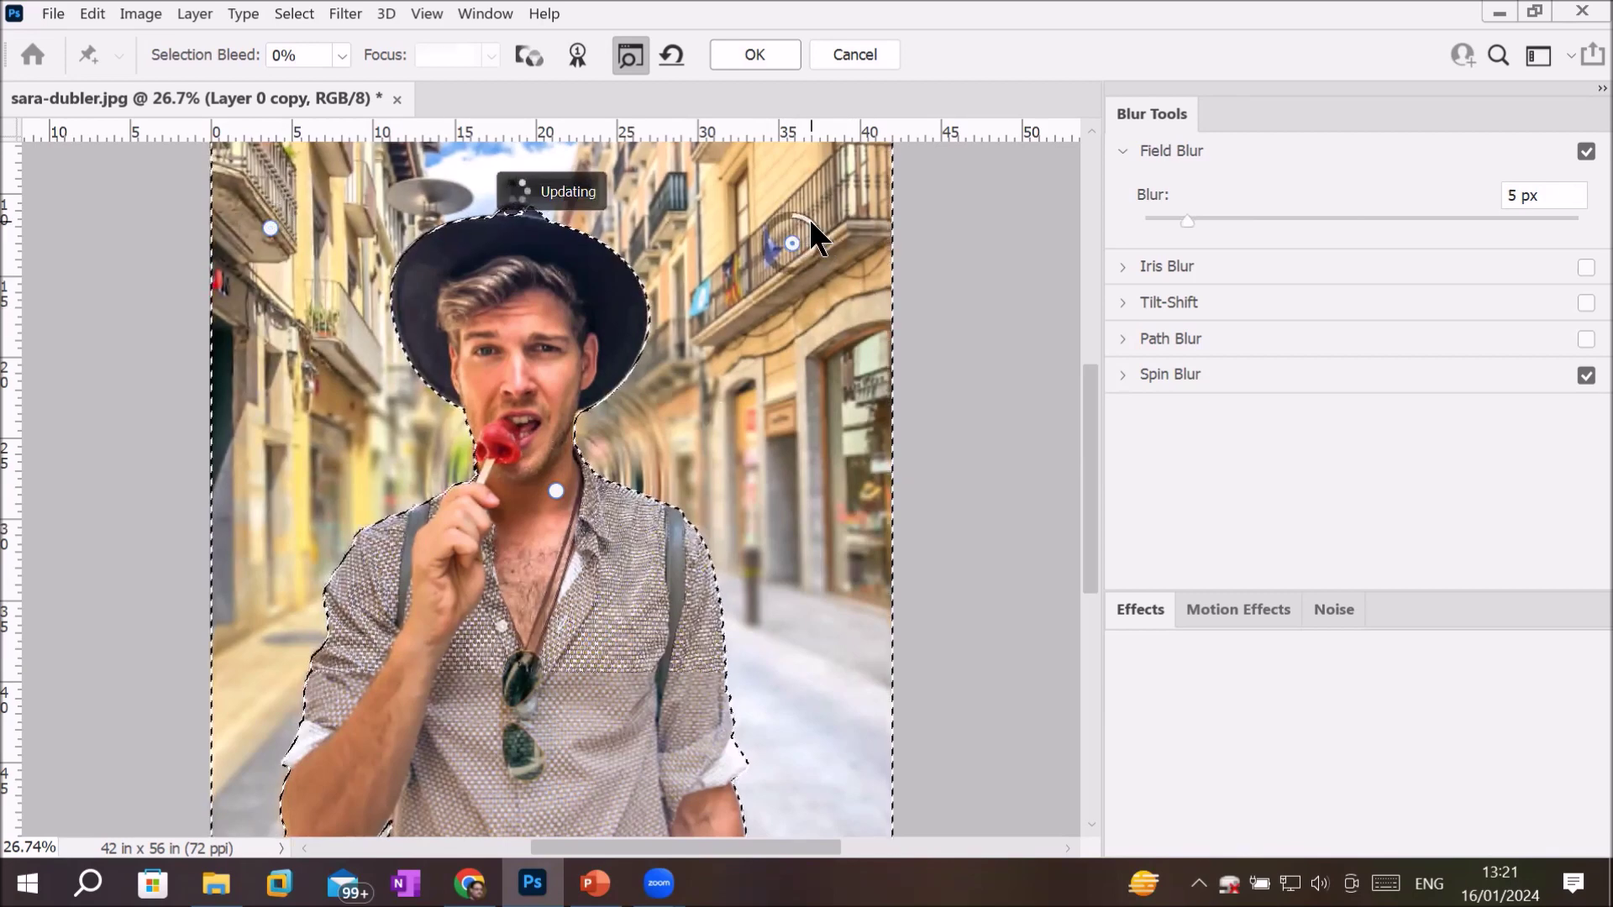
mouse_move(809, 223)
mouse_down()
mouse_move(815, 267)
mouse_move(774, 210)
mouse_up()
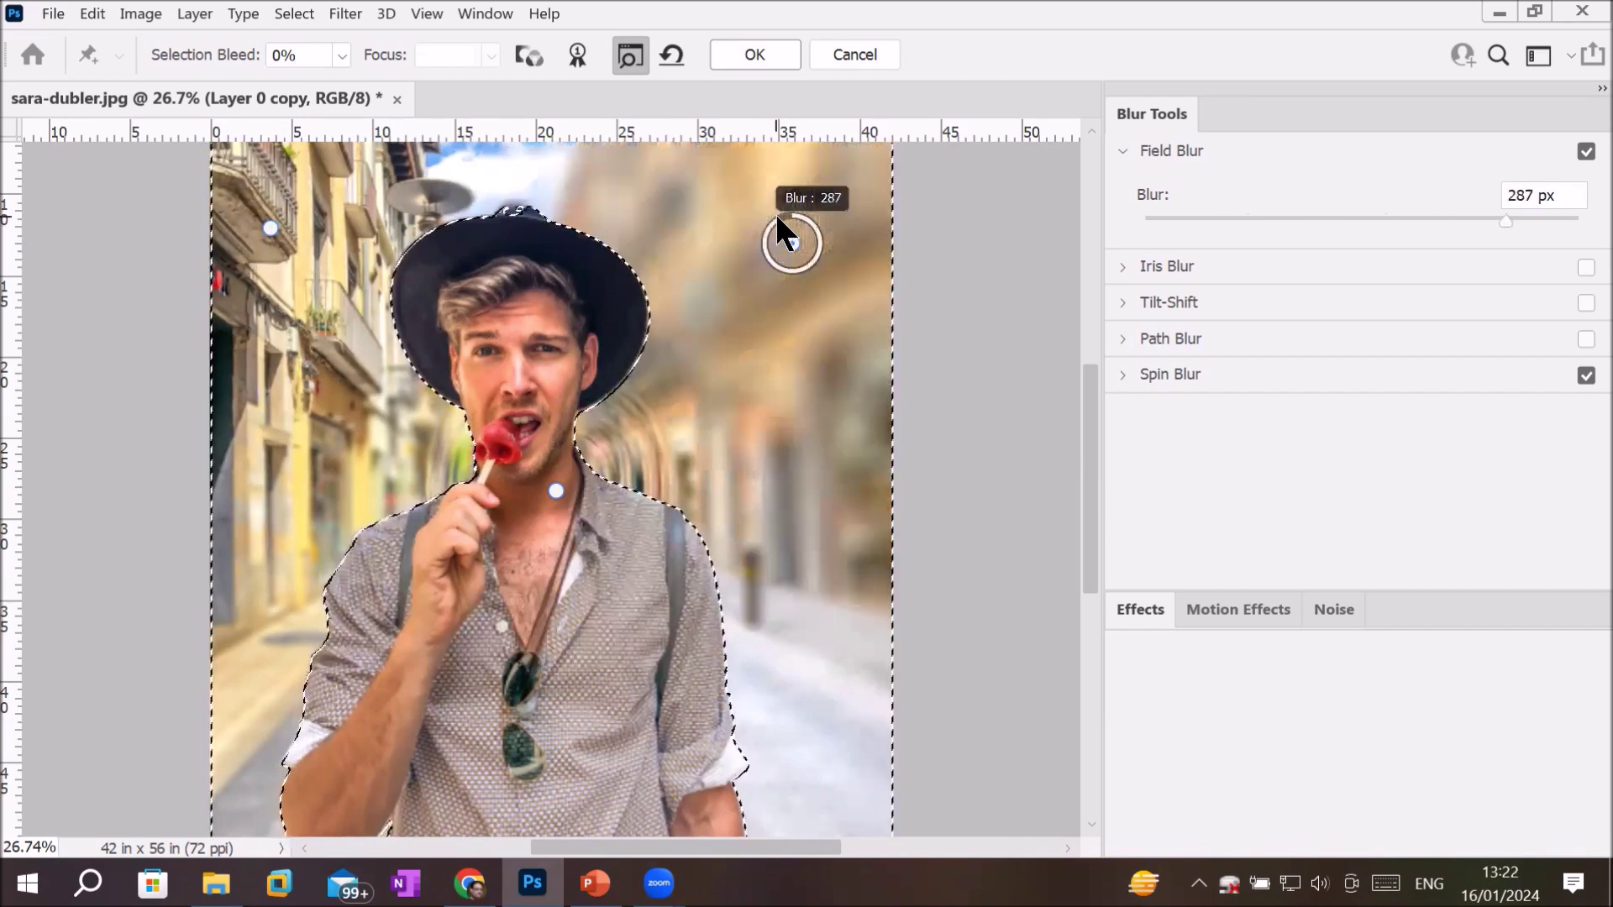
mouse_move(765, 228)
mouse_down()
mouse_move(823, 215)
mouse_move(804, 208)
mouse_up()
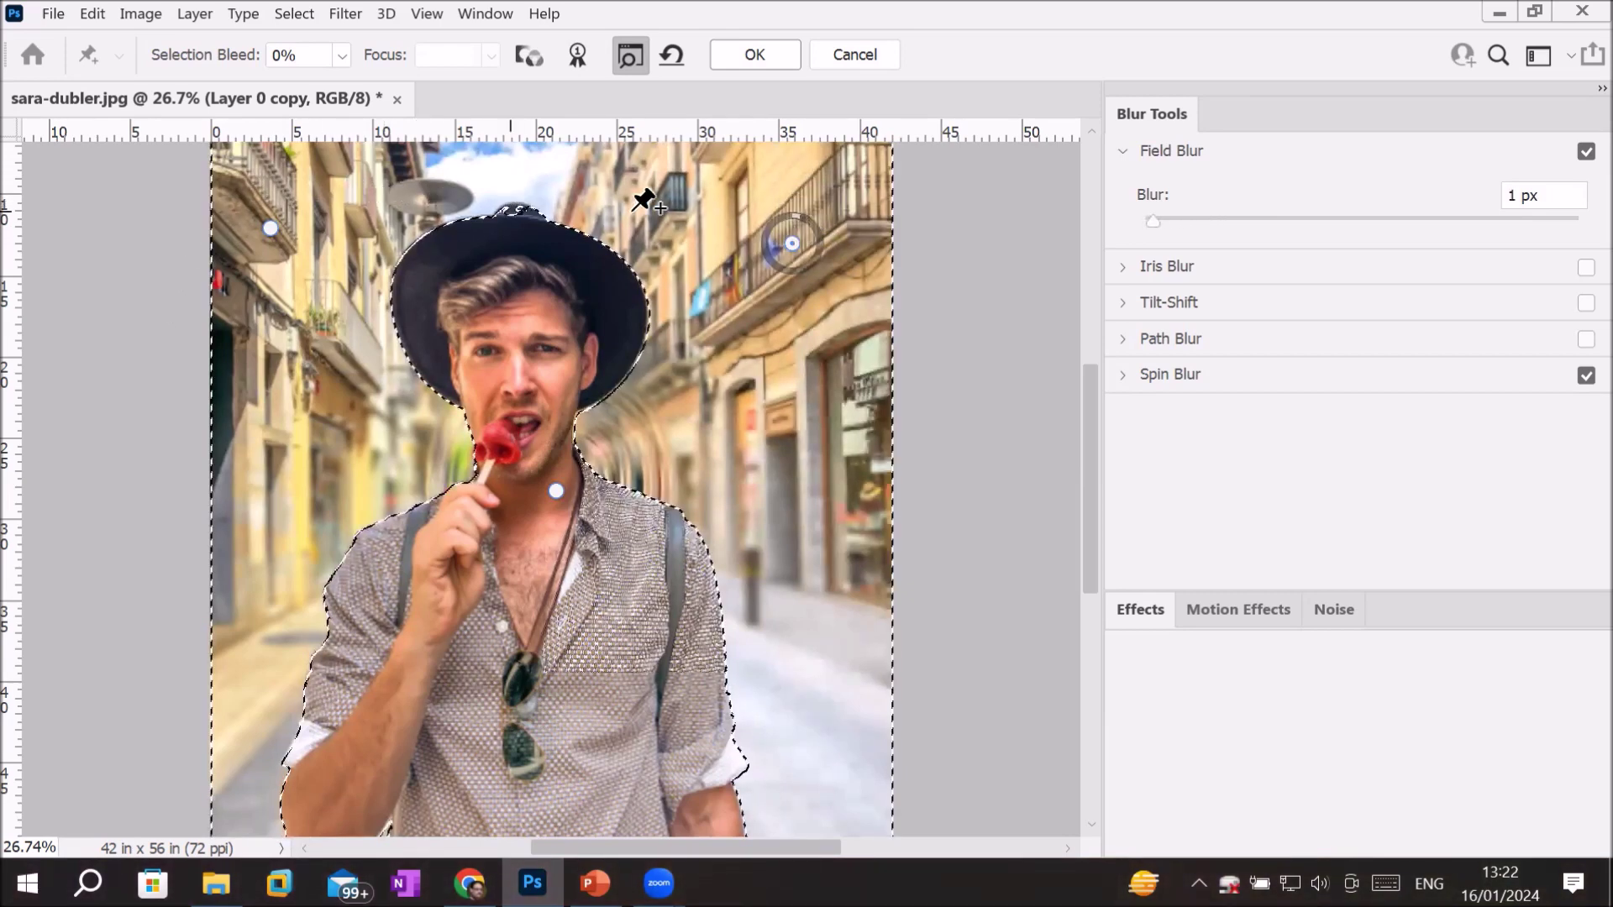
Step: Add a 185 px pin over the left-side buildings and apply the Field Blur
click(278, 499)
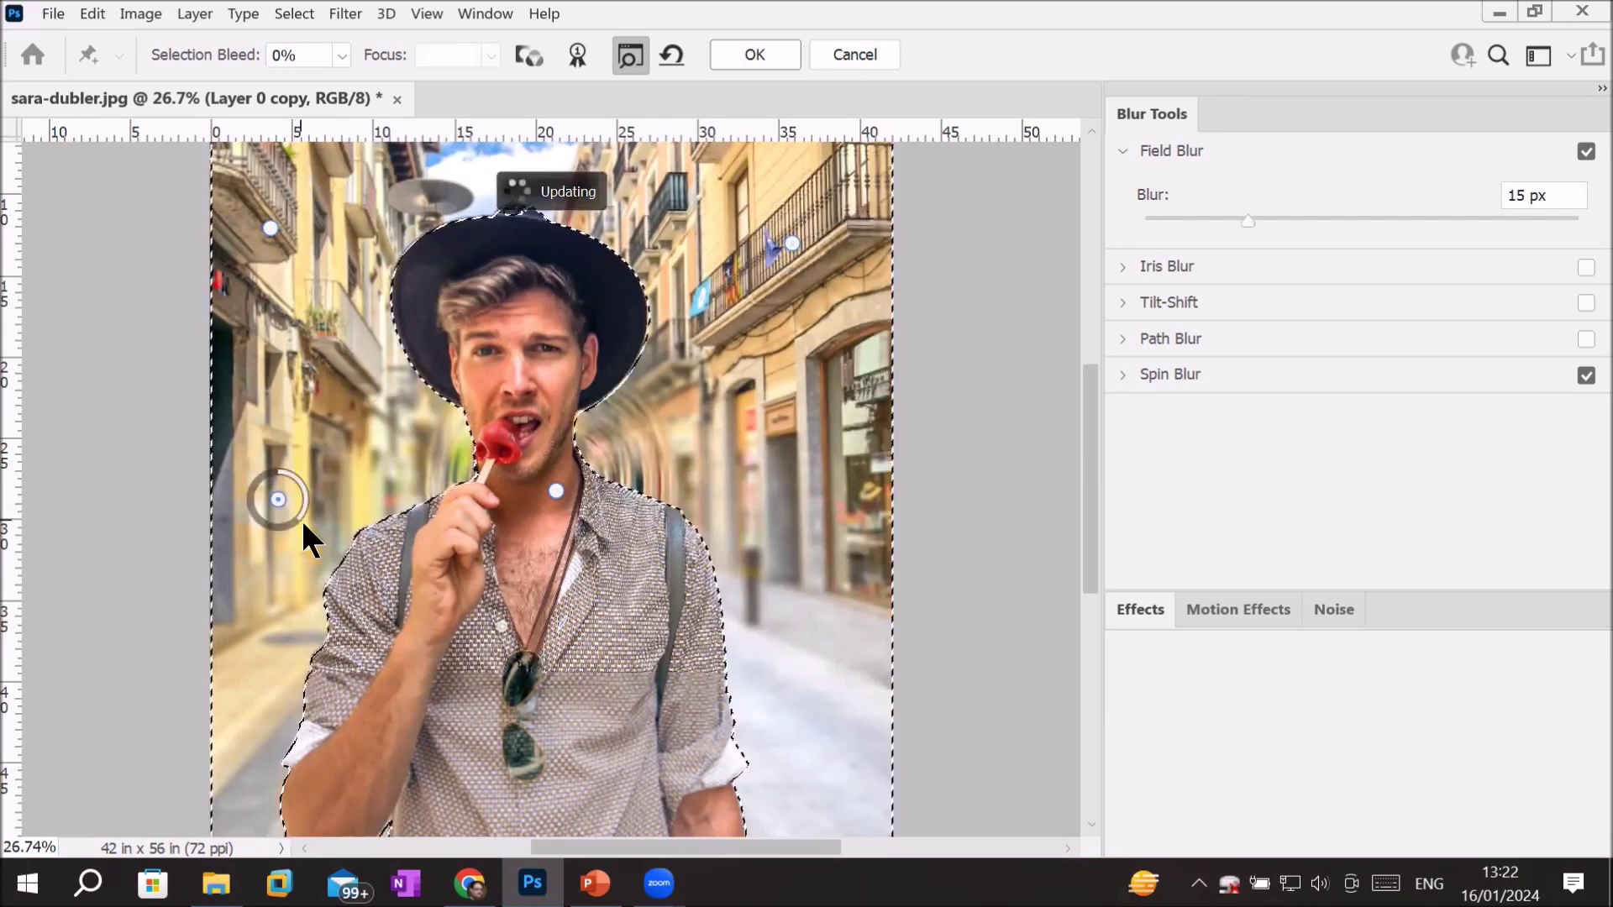
mouse_move(300, 510)
mouse_down()
mouse_move(304, 472)
mouse_move(285, 465)
mouse_up()
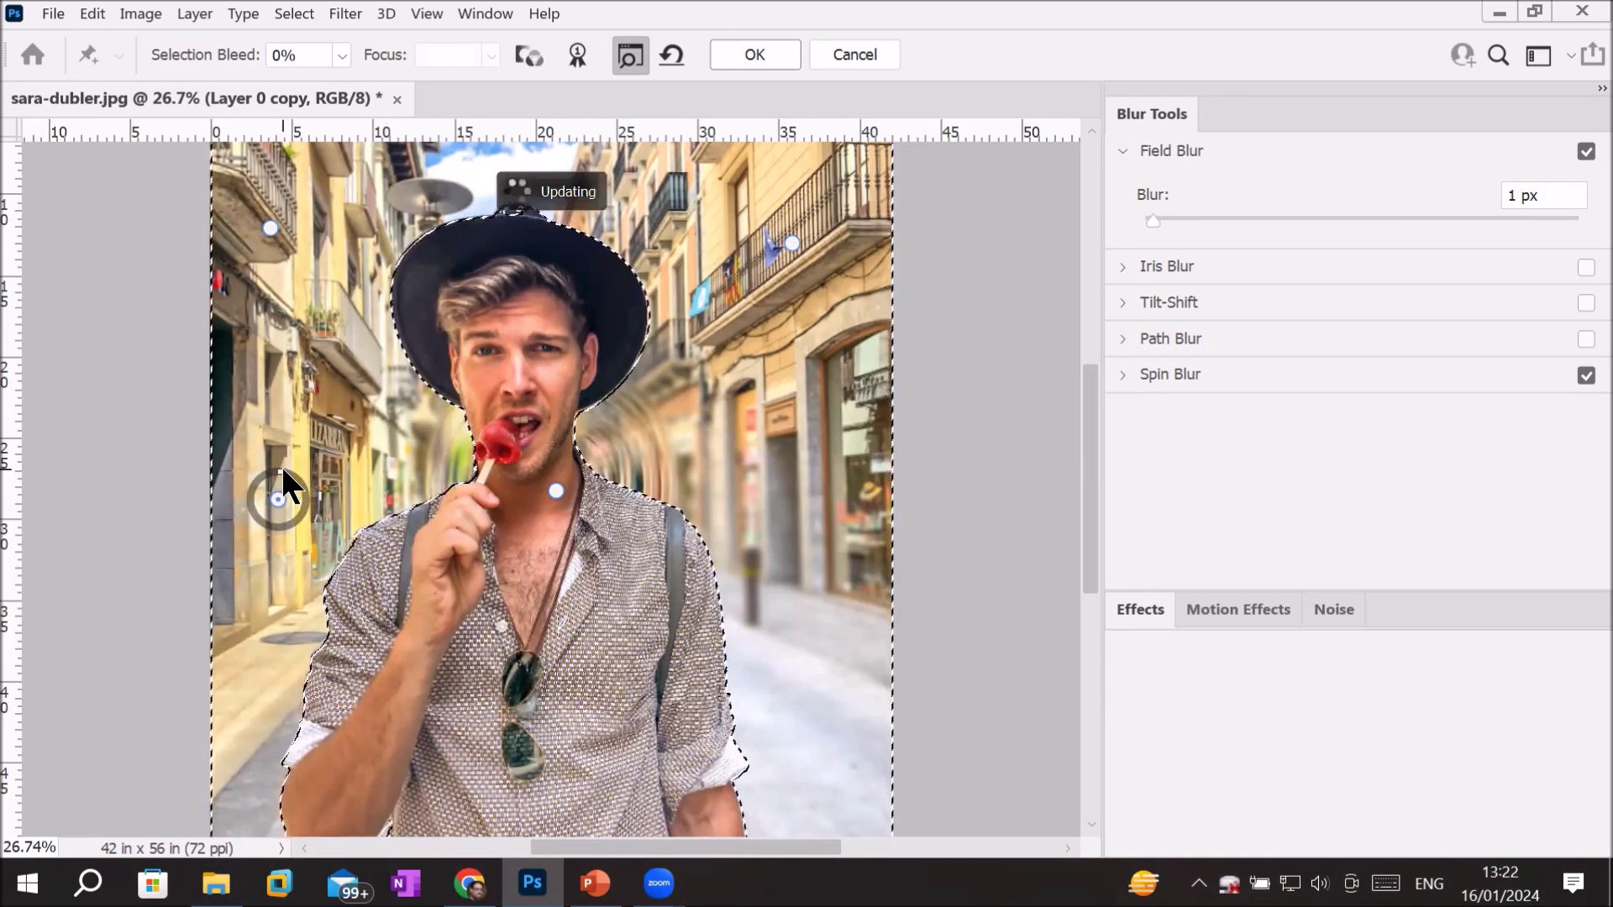
mouse_move(286, 475)
mouse_down()
mouse_move(306, 500)
mouse_move(298, 523)
mouse_move(267, 528)
mouse_move(251, 476)
mouse_up()
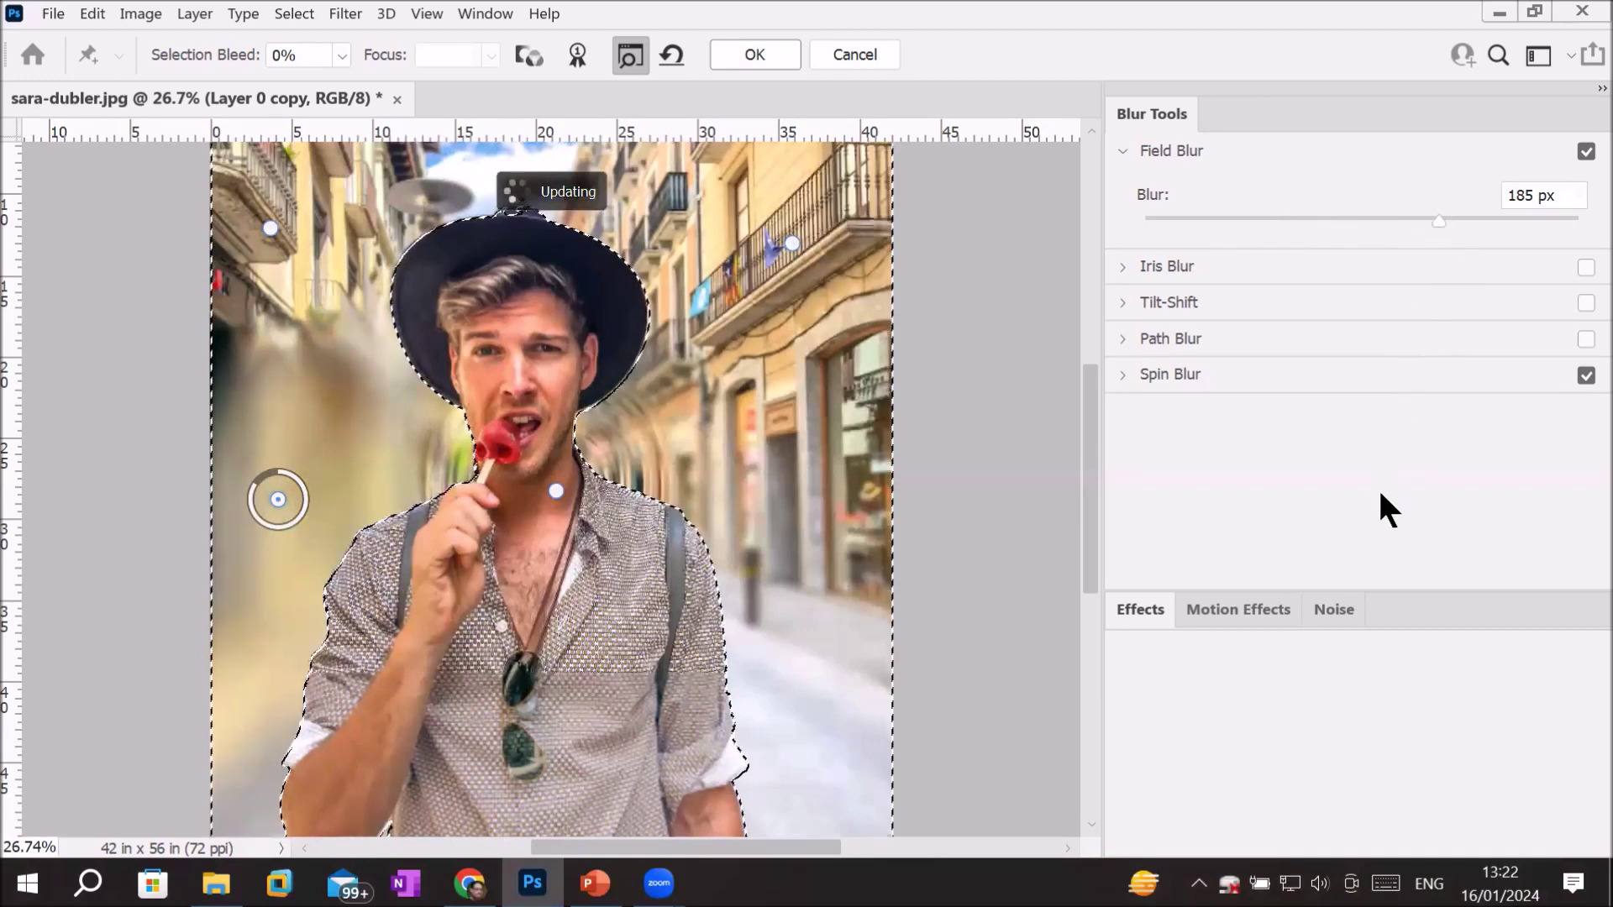
click(769, 46)
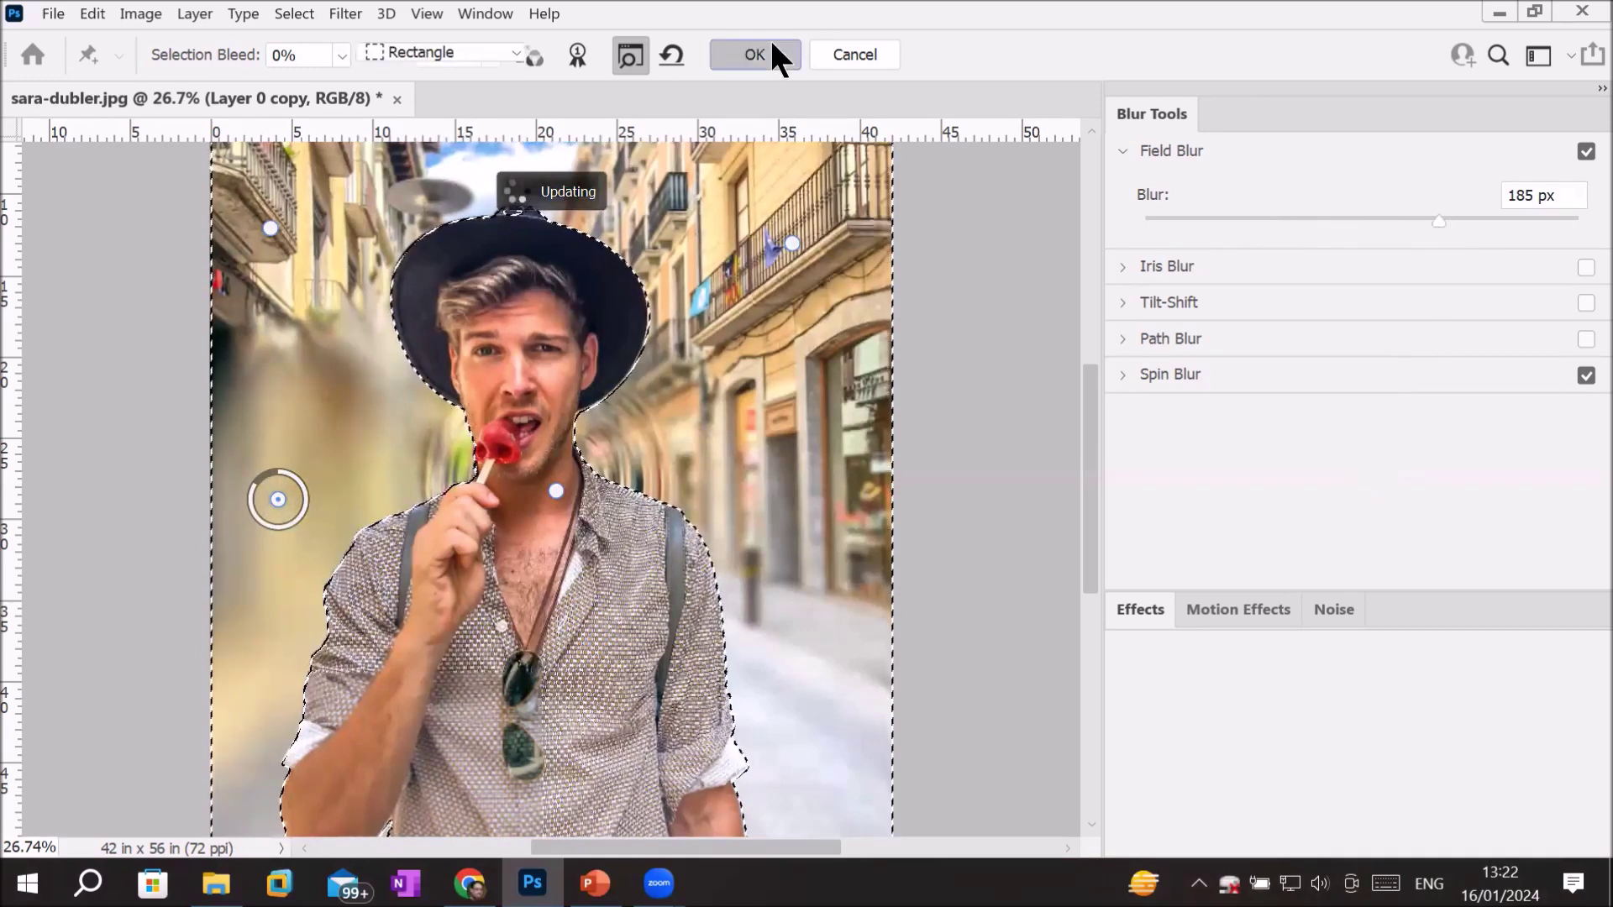
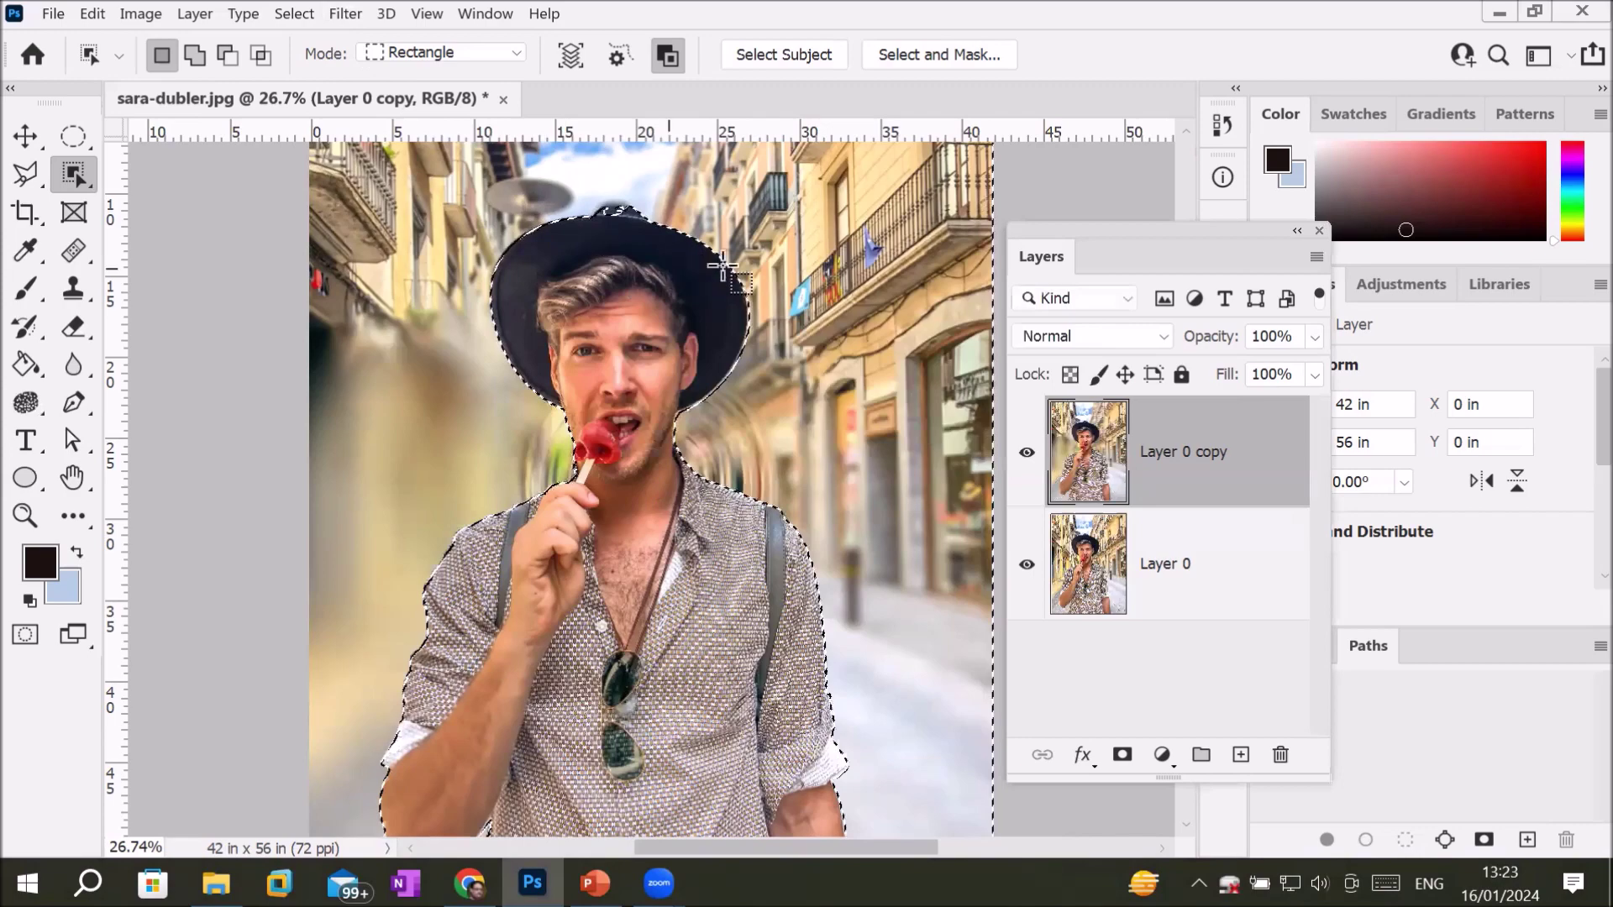
Step: Clear the selection around the man, zoom out to fit, and bring up the Filter menu
key(ctrl+d)
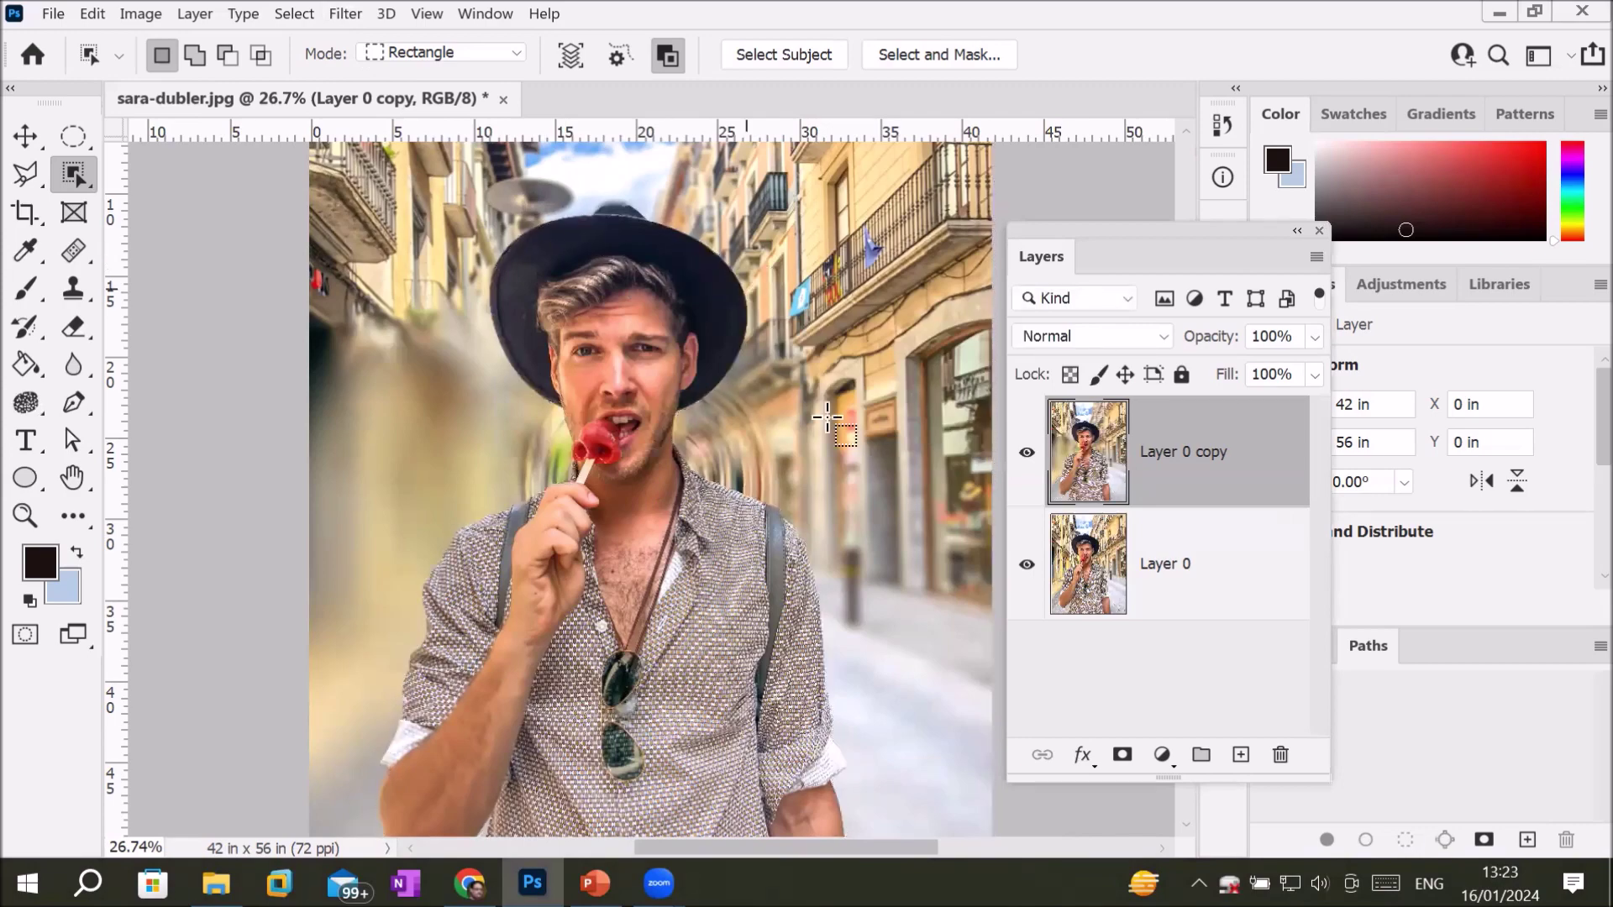
scroll(950, 474, down, 5)
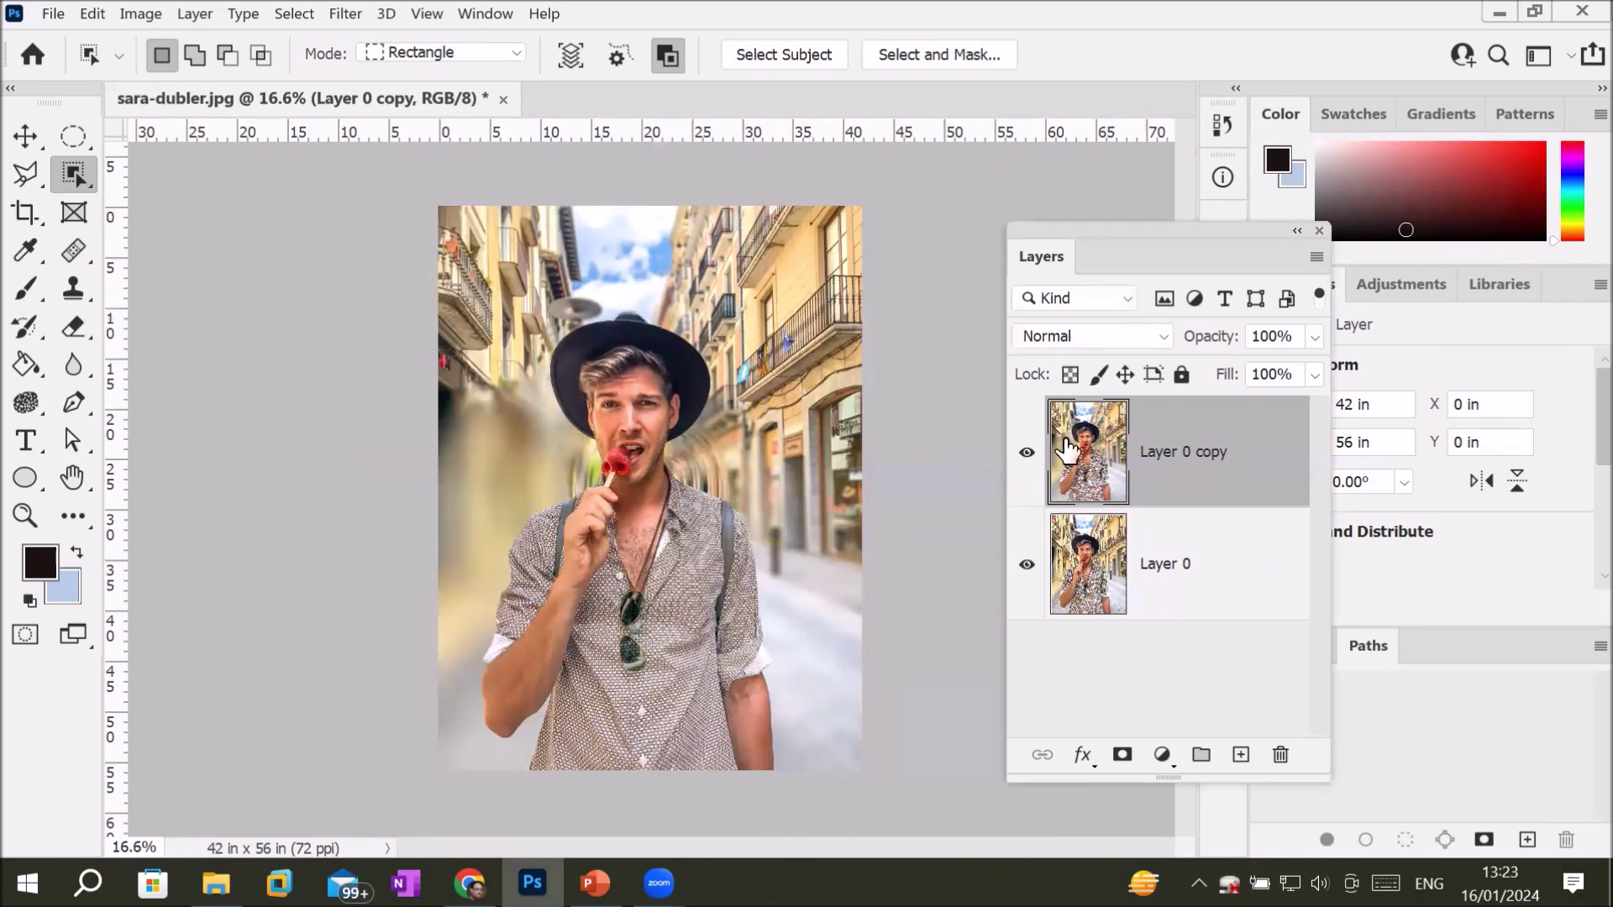
click(385, 12)
mouse_move(345, 14)
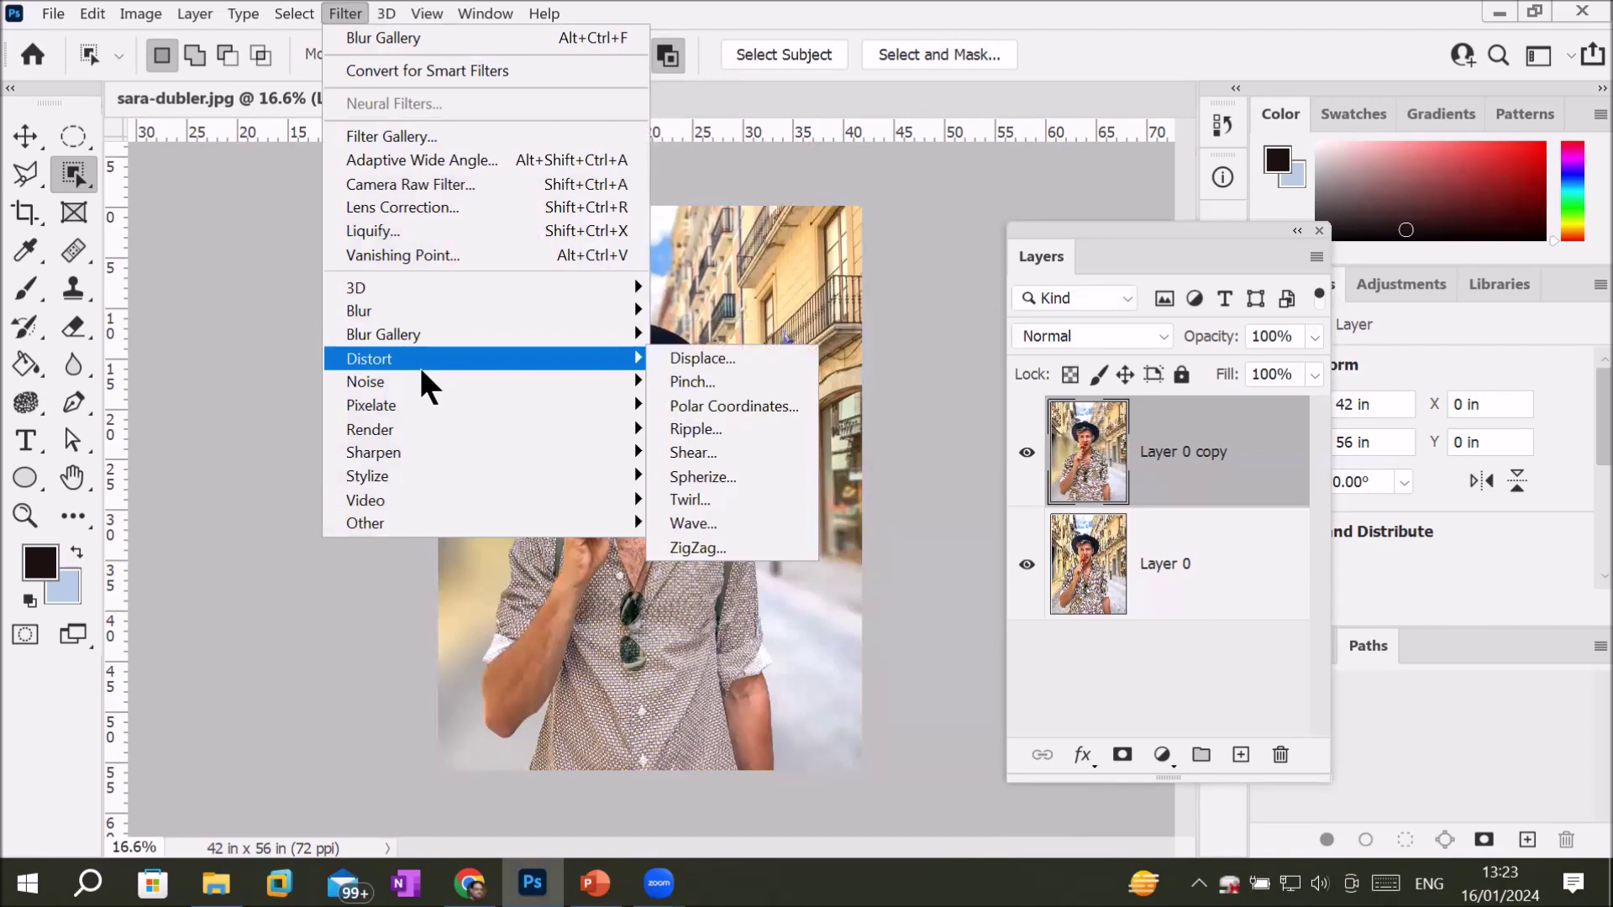
mouse_move(383, 334)
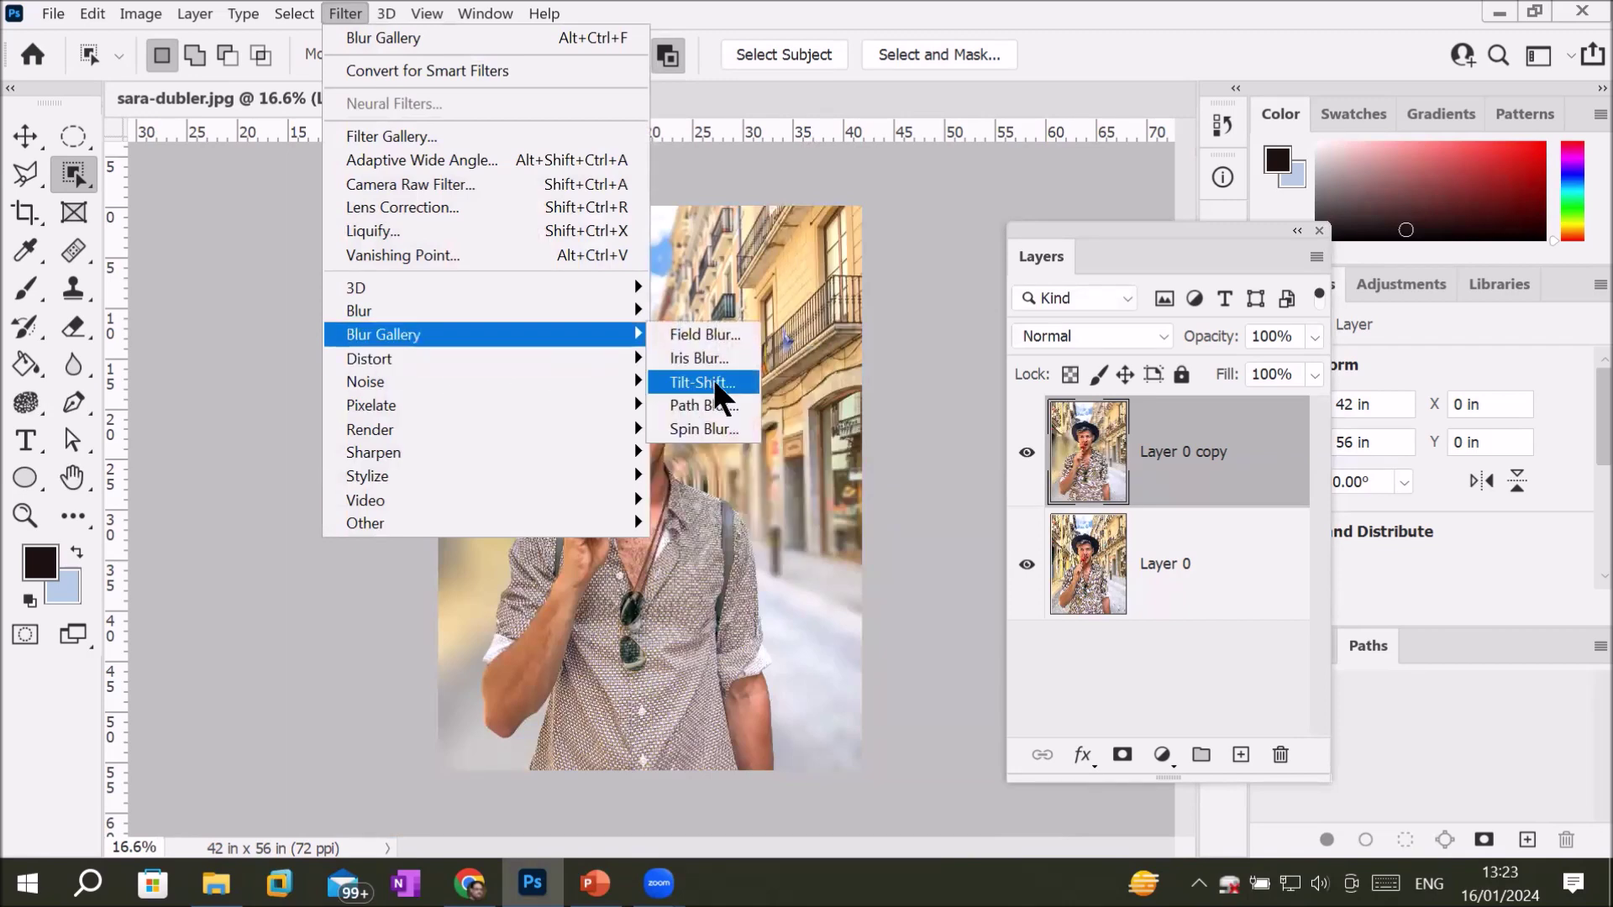
Step: Start Spin Blur with spins on the upper-right building and the lollipop
click(710, 429)
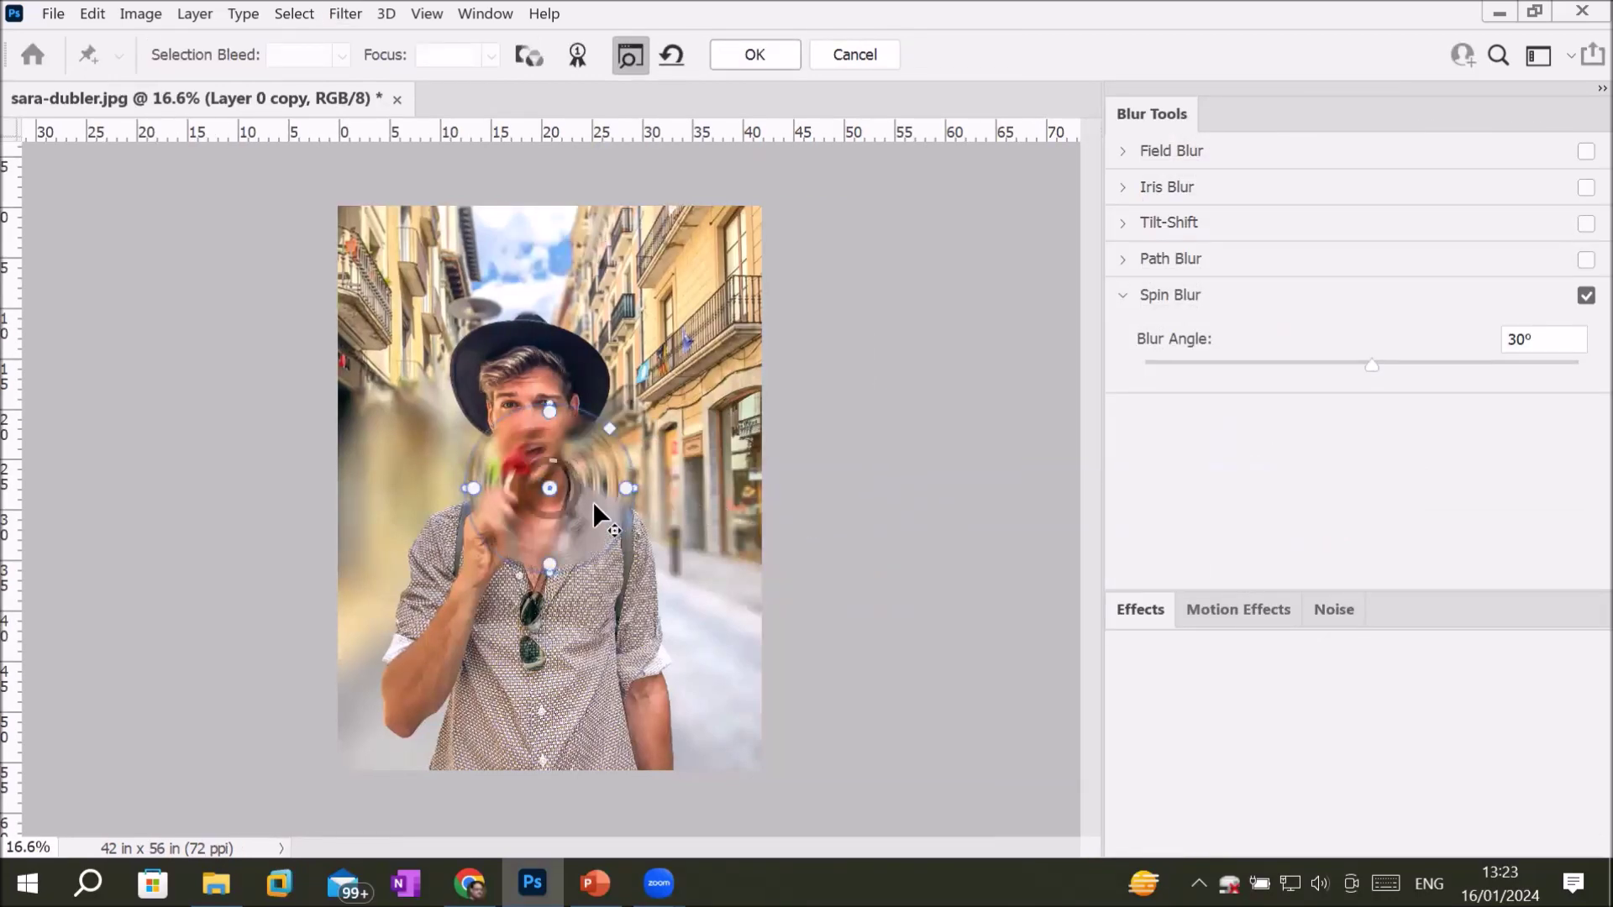
drag(552, 487, 720, 250)
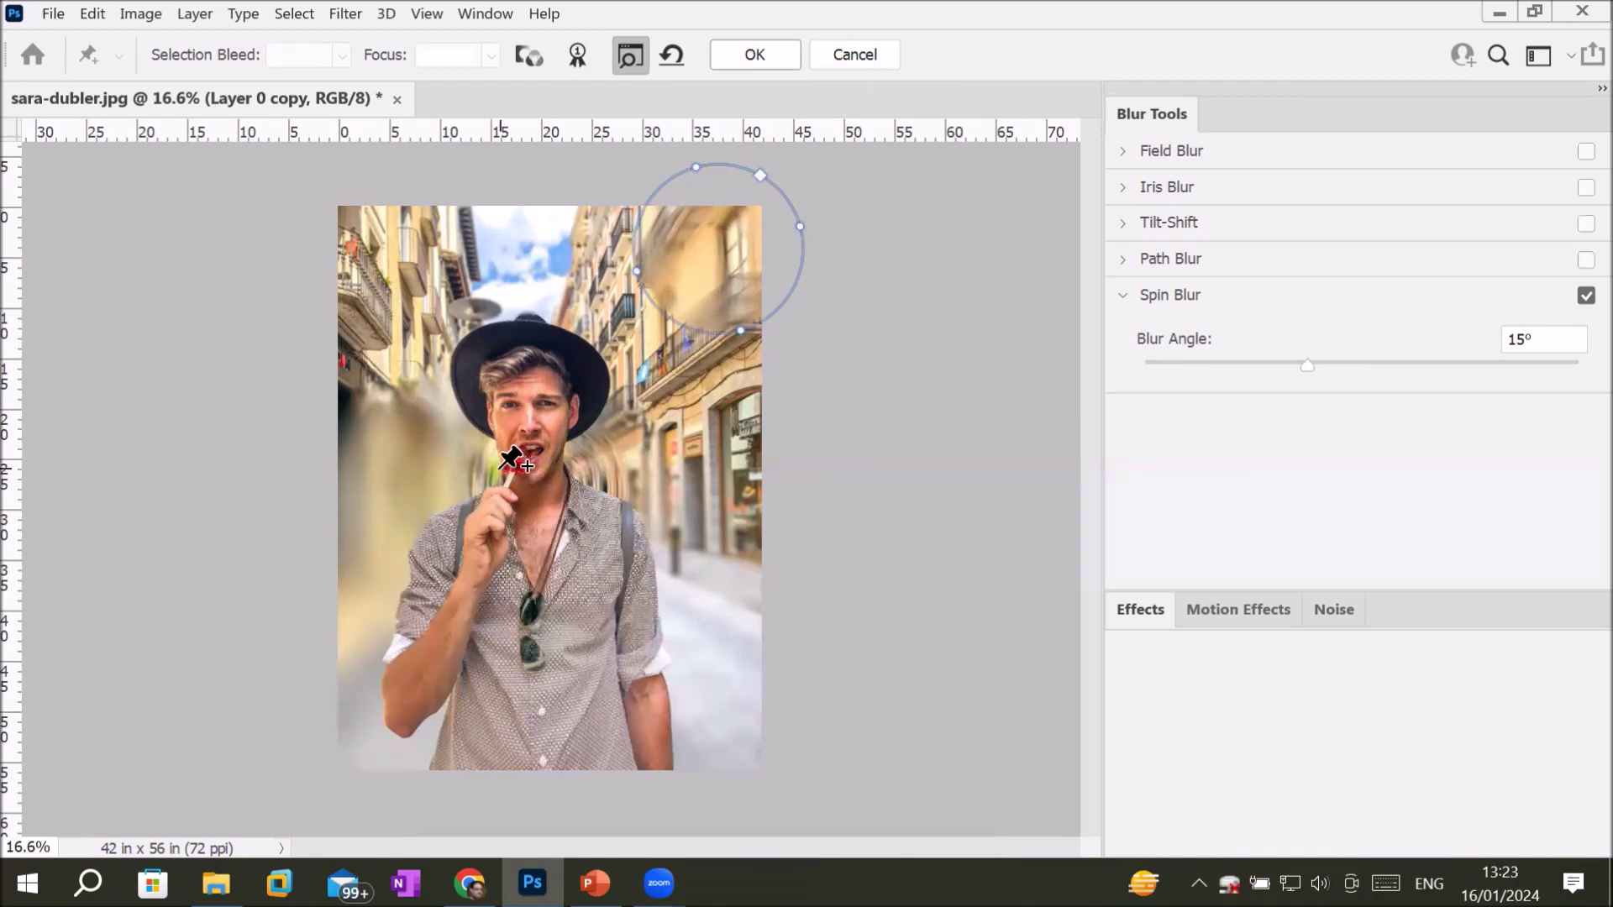
click(499, 467)
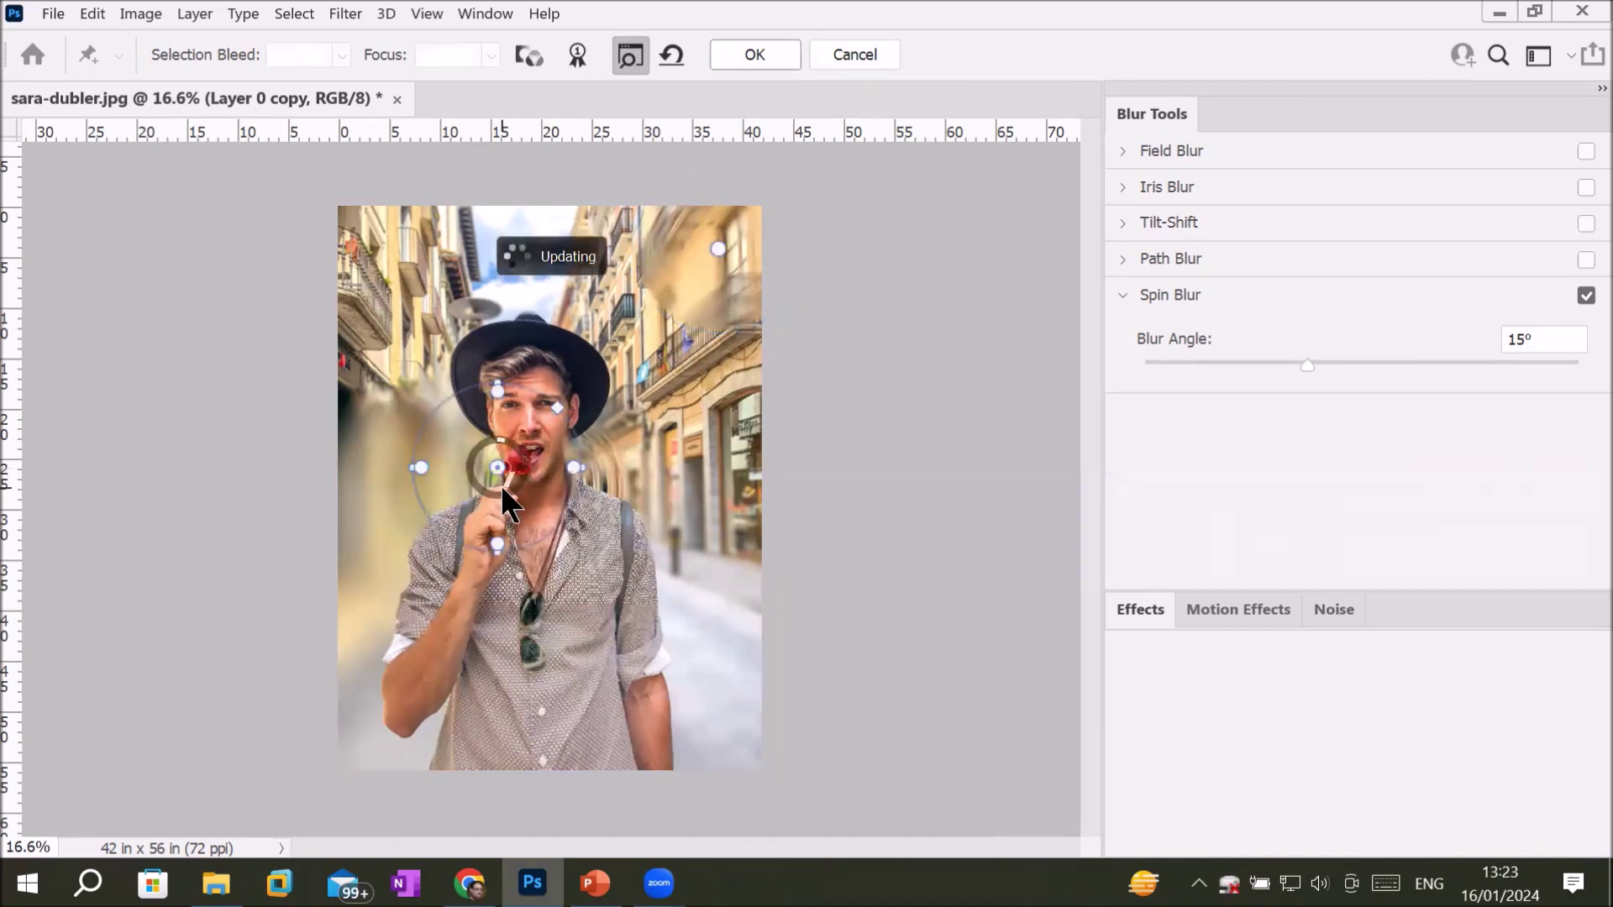
mouse_move(496, 475)
mouse_down()
mouse_move(668, 634)
mouse_move(737, 758)
mouse_up()
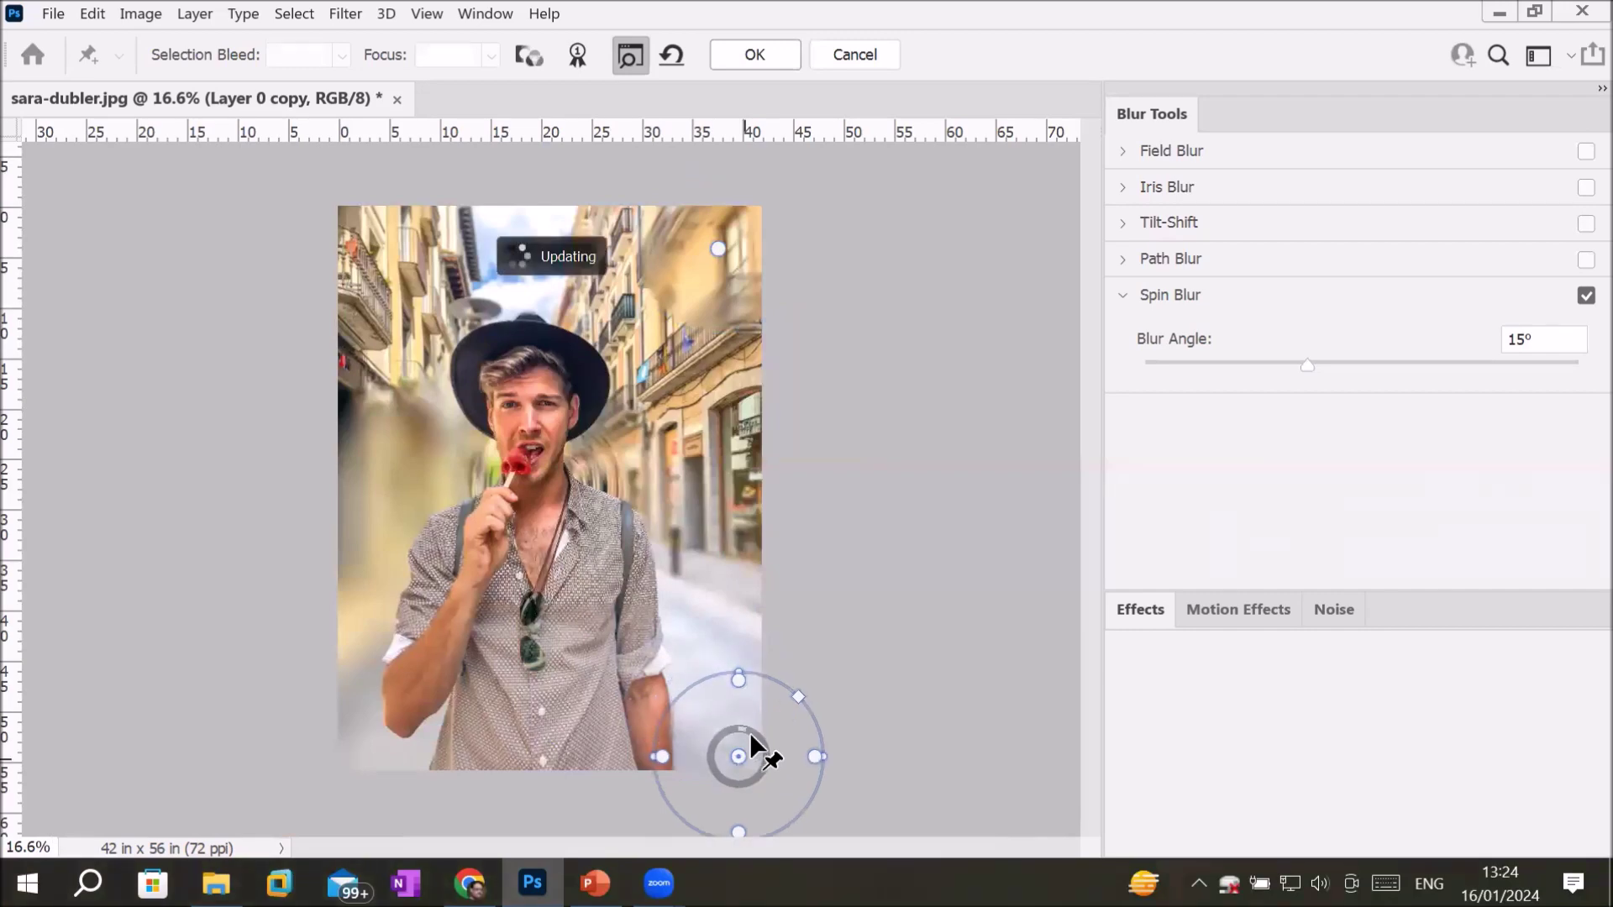
Step: Move the spin over the face, chin and hand, raising its angle, then settle it on the right-hand buildings at 13°
mouse_move(738, 756)
mouse_down()
mouse_move(514, 401)
mouse_move(527, 415)
mouse_up()
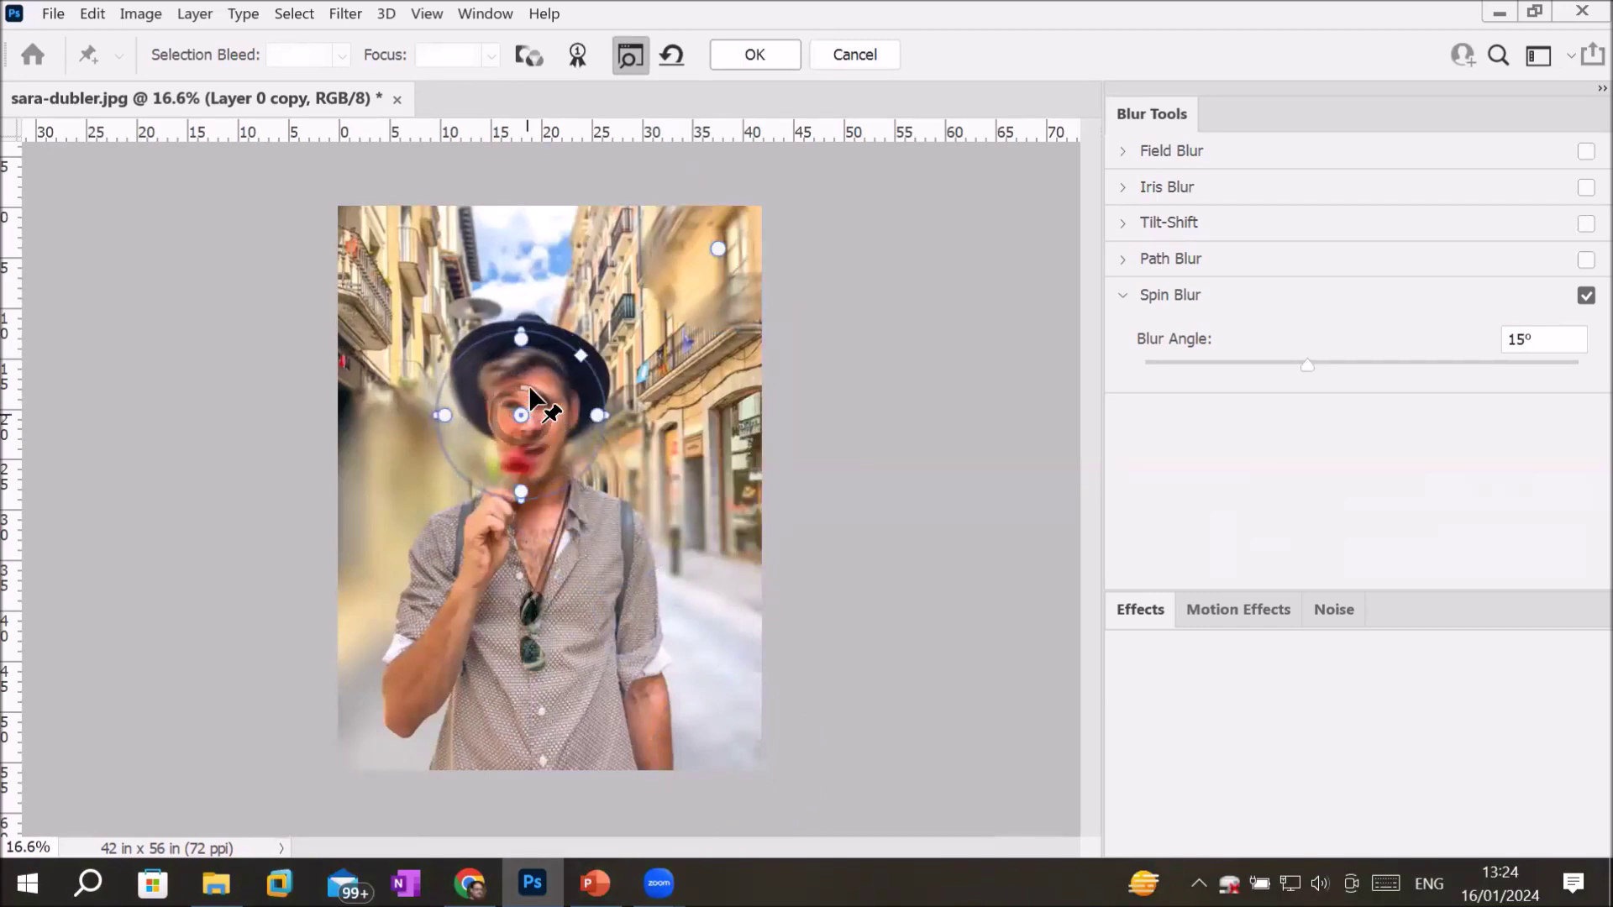
mouse_move(526, 389)
mouse_down()
mouse_move(550, 449)
mouse_move(497, 442)
mouse_up()
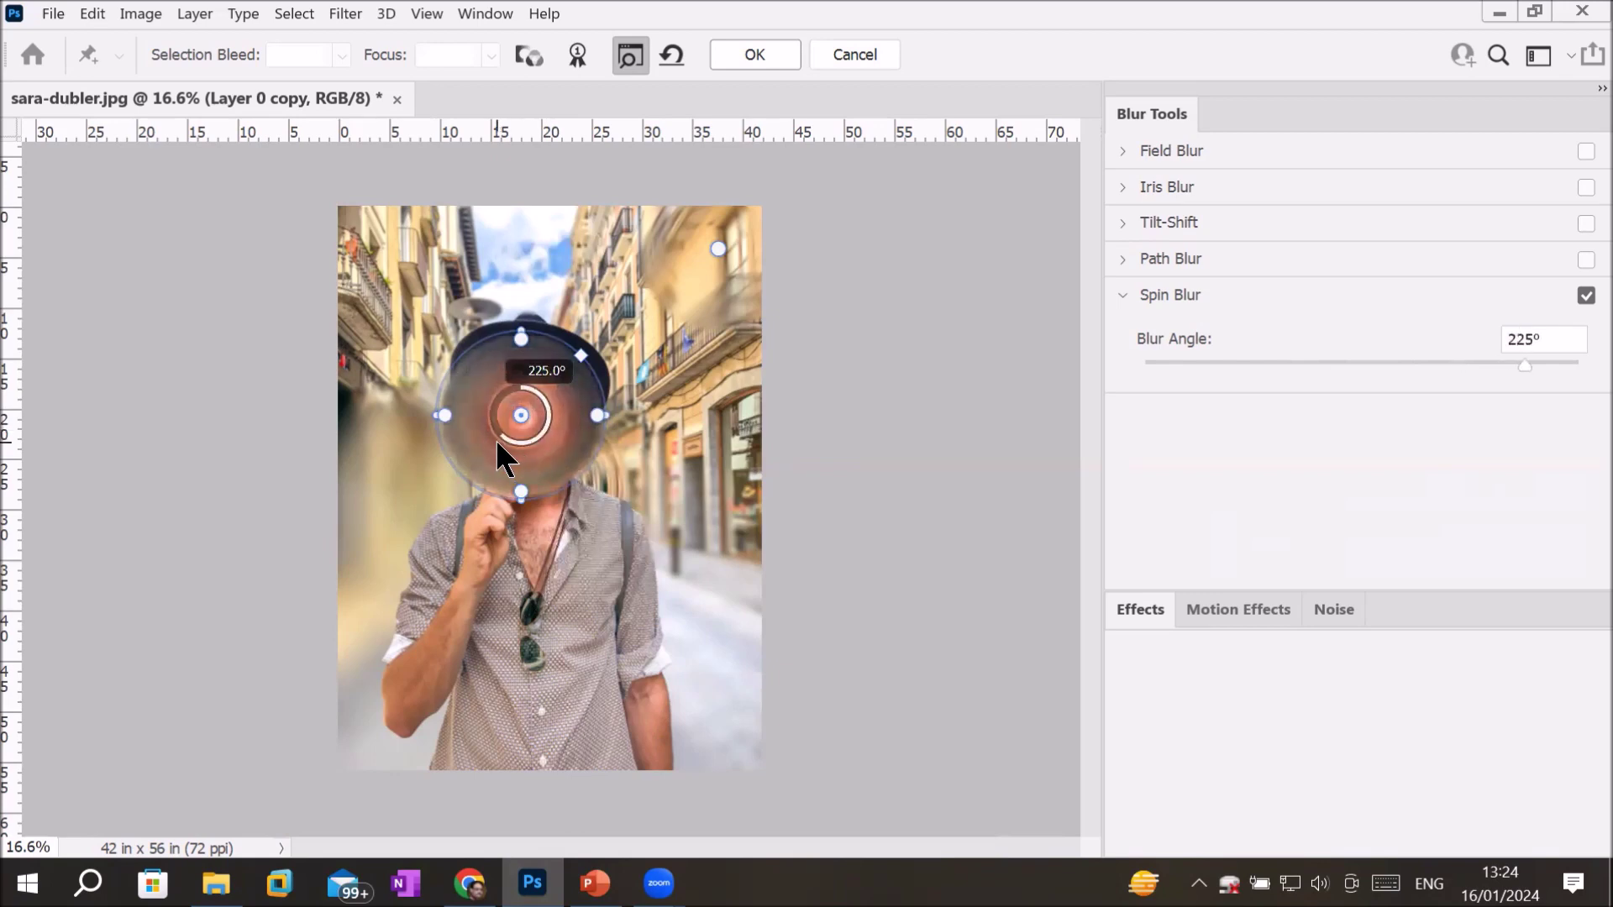
mouse_move(536, 436)
mouse_down()
mouse_move(473, 380)
mouse_move(527, 380)
mouse_move(539, 403)
mouse_move(530, 388)
mouse_up()
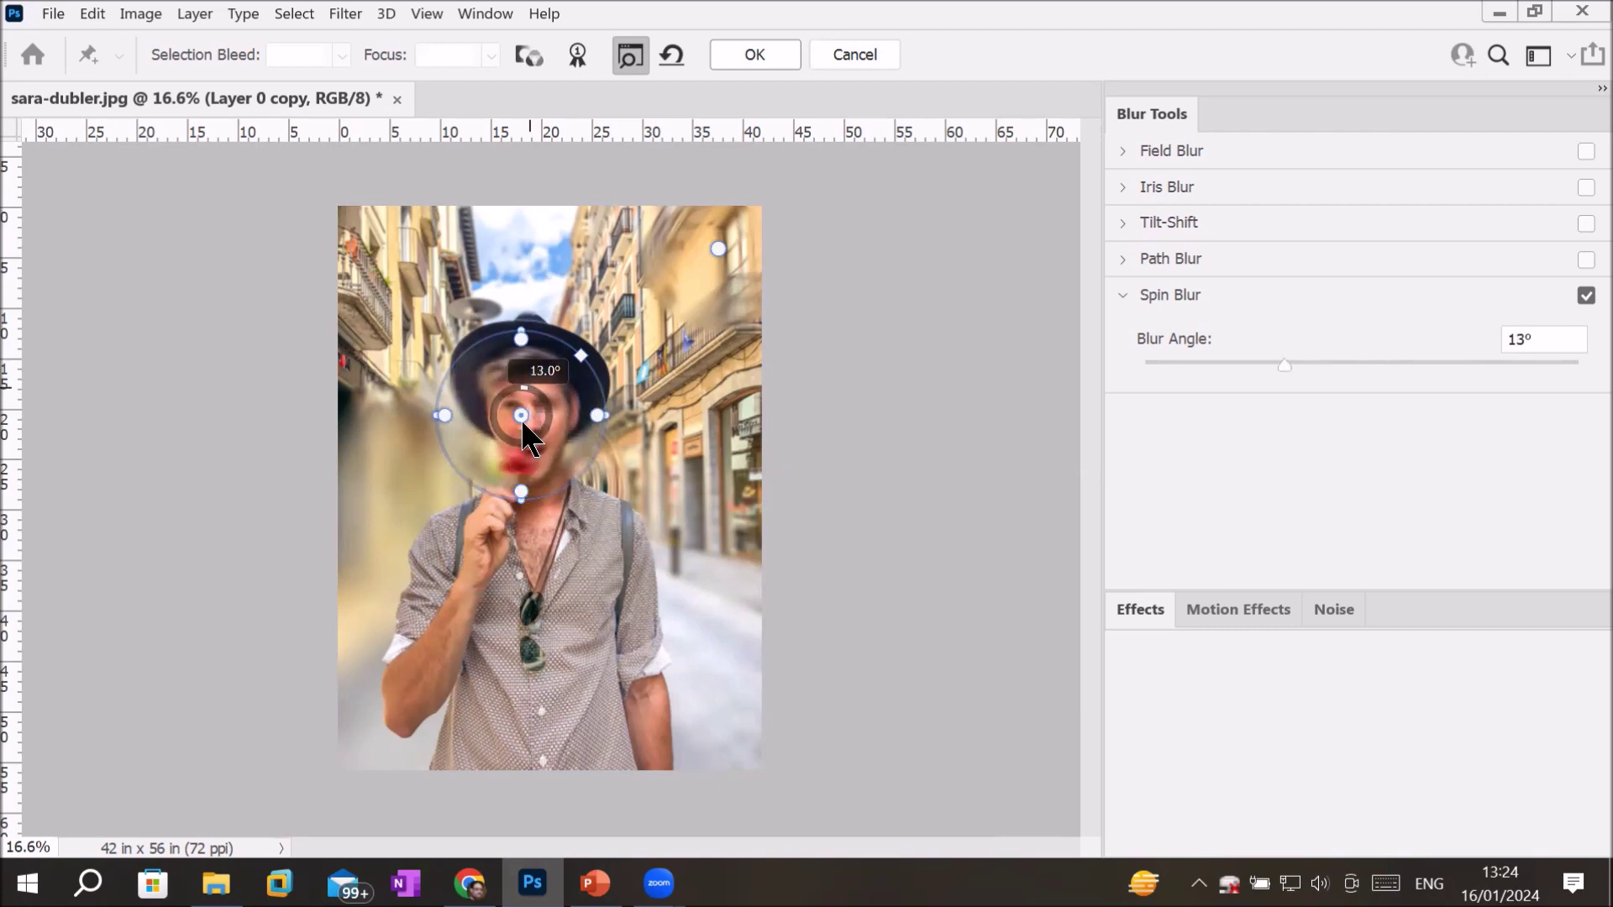
drag(526, 428, 550, 490)
mouse_move(582, 556)
mouse_down()
mouse_move(601, 699)
mouse_move(664, 604)
mouse_up()
drag(739, 485, 734, 465)
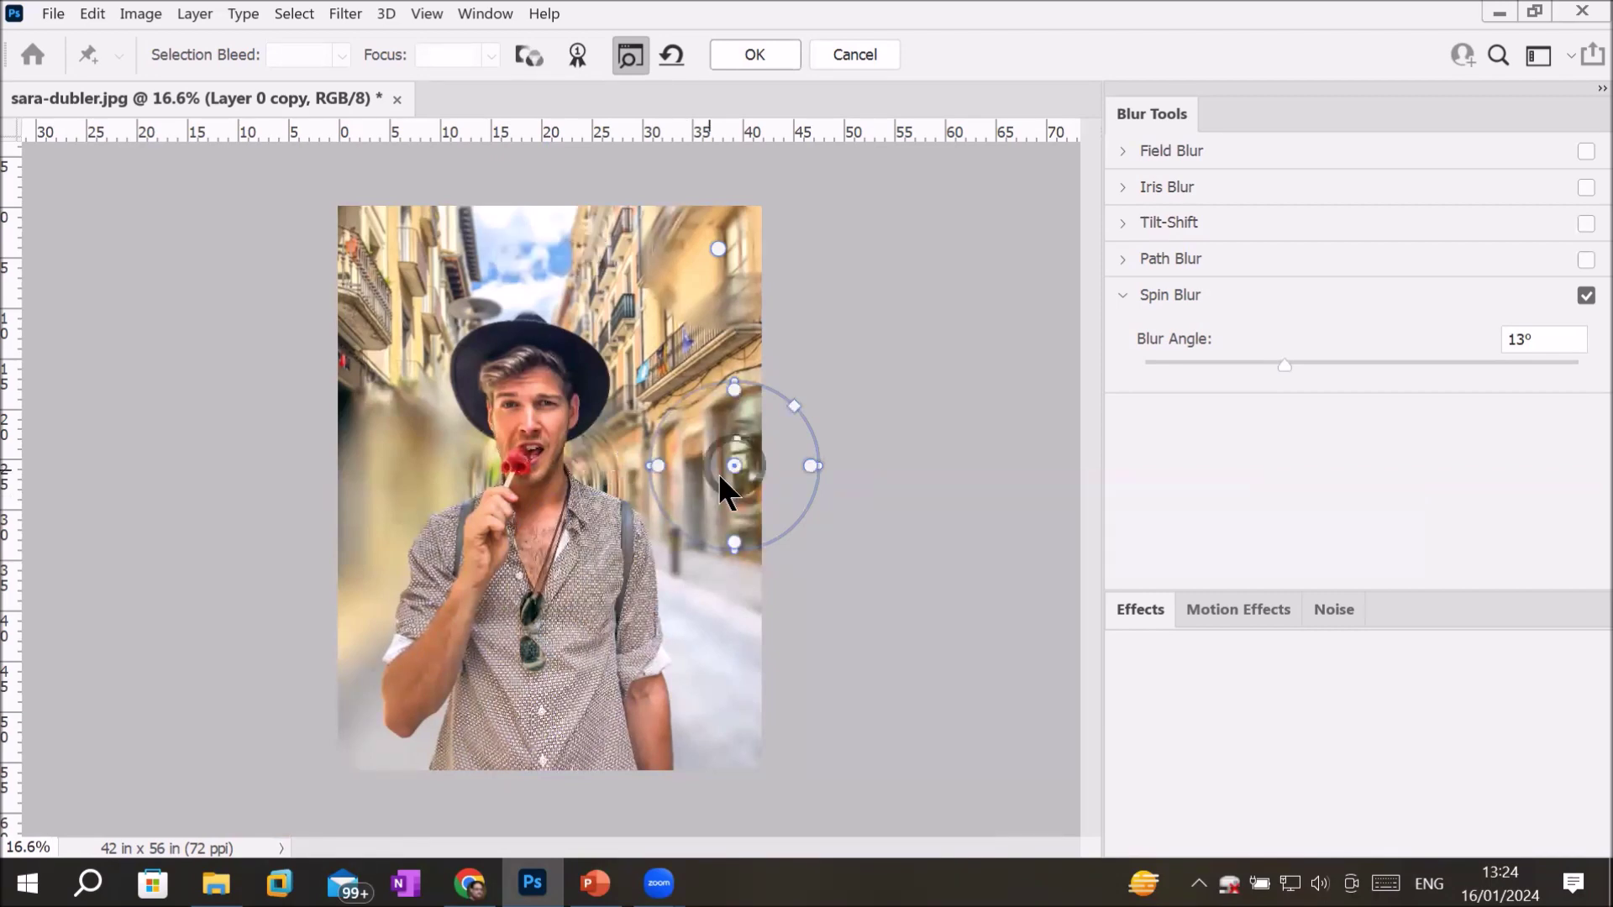
Step: Delete every spin blur pin: the sky test pin, the right-building pins and a left-side test pin
click(491, 265)
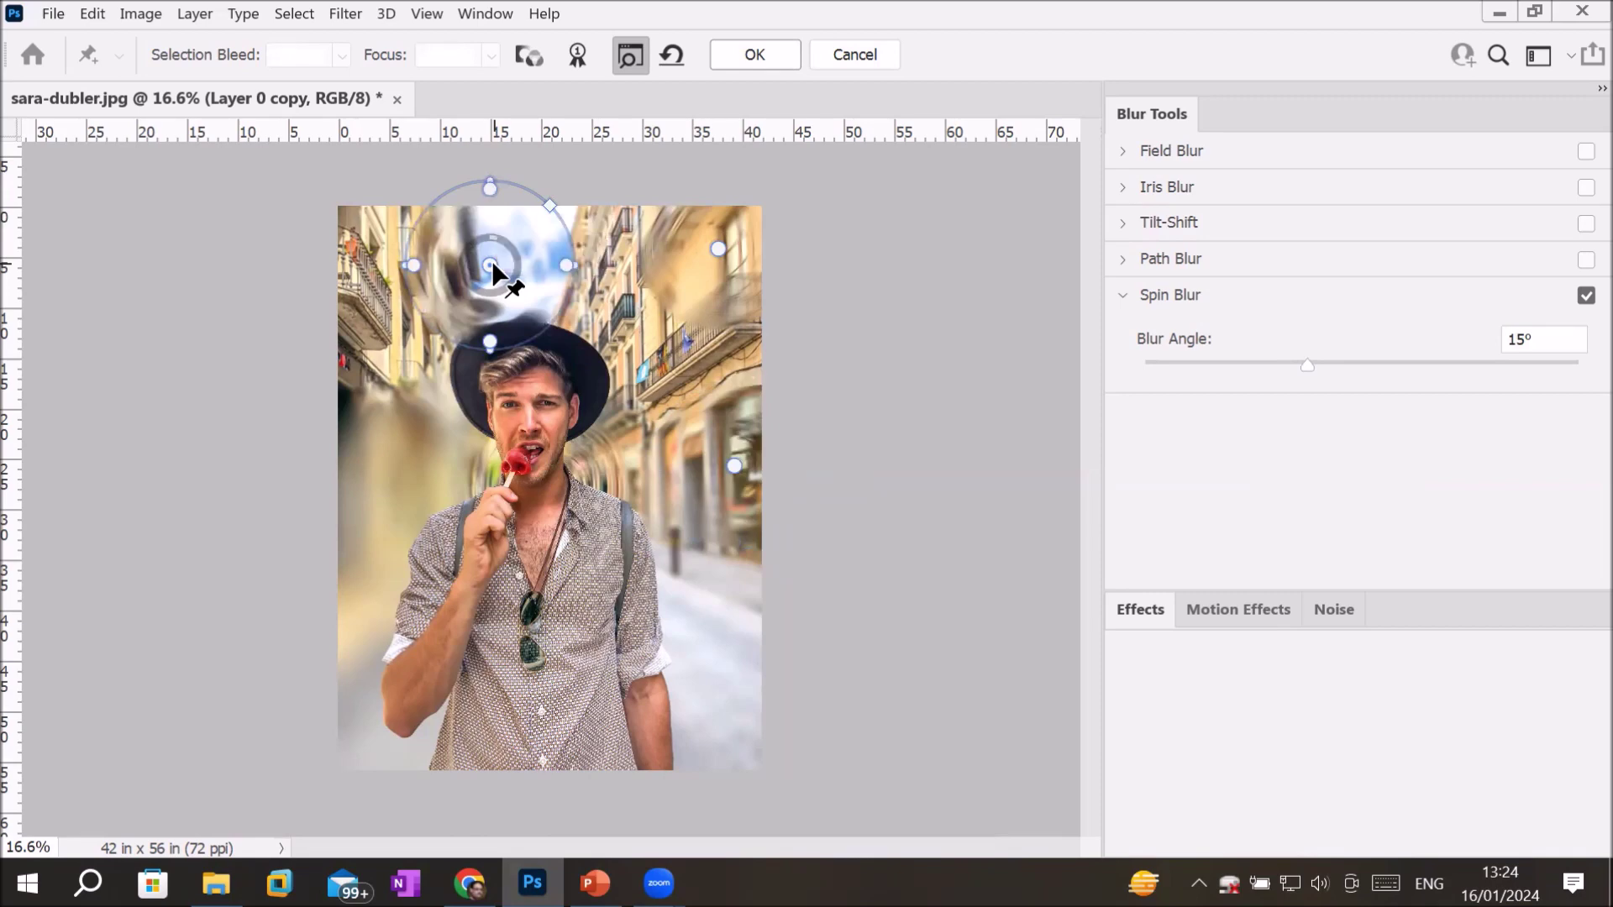
key(Delete)
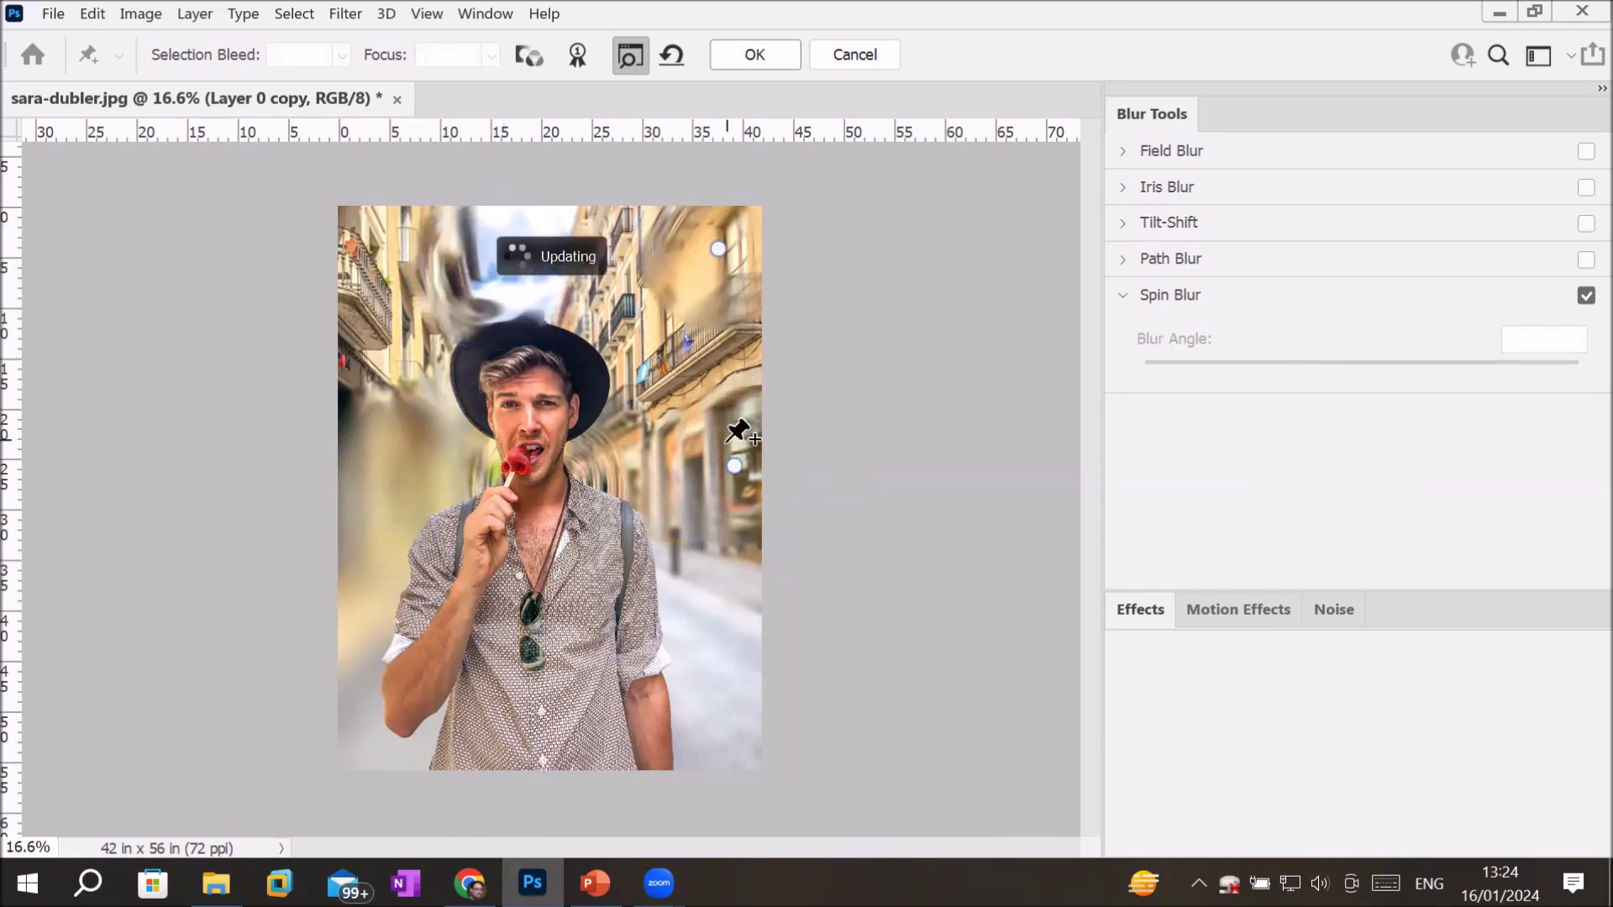
click(730, 466)
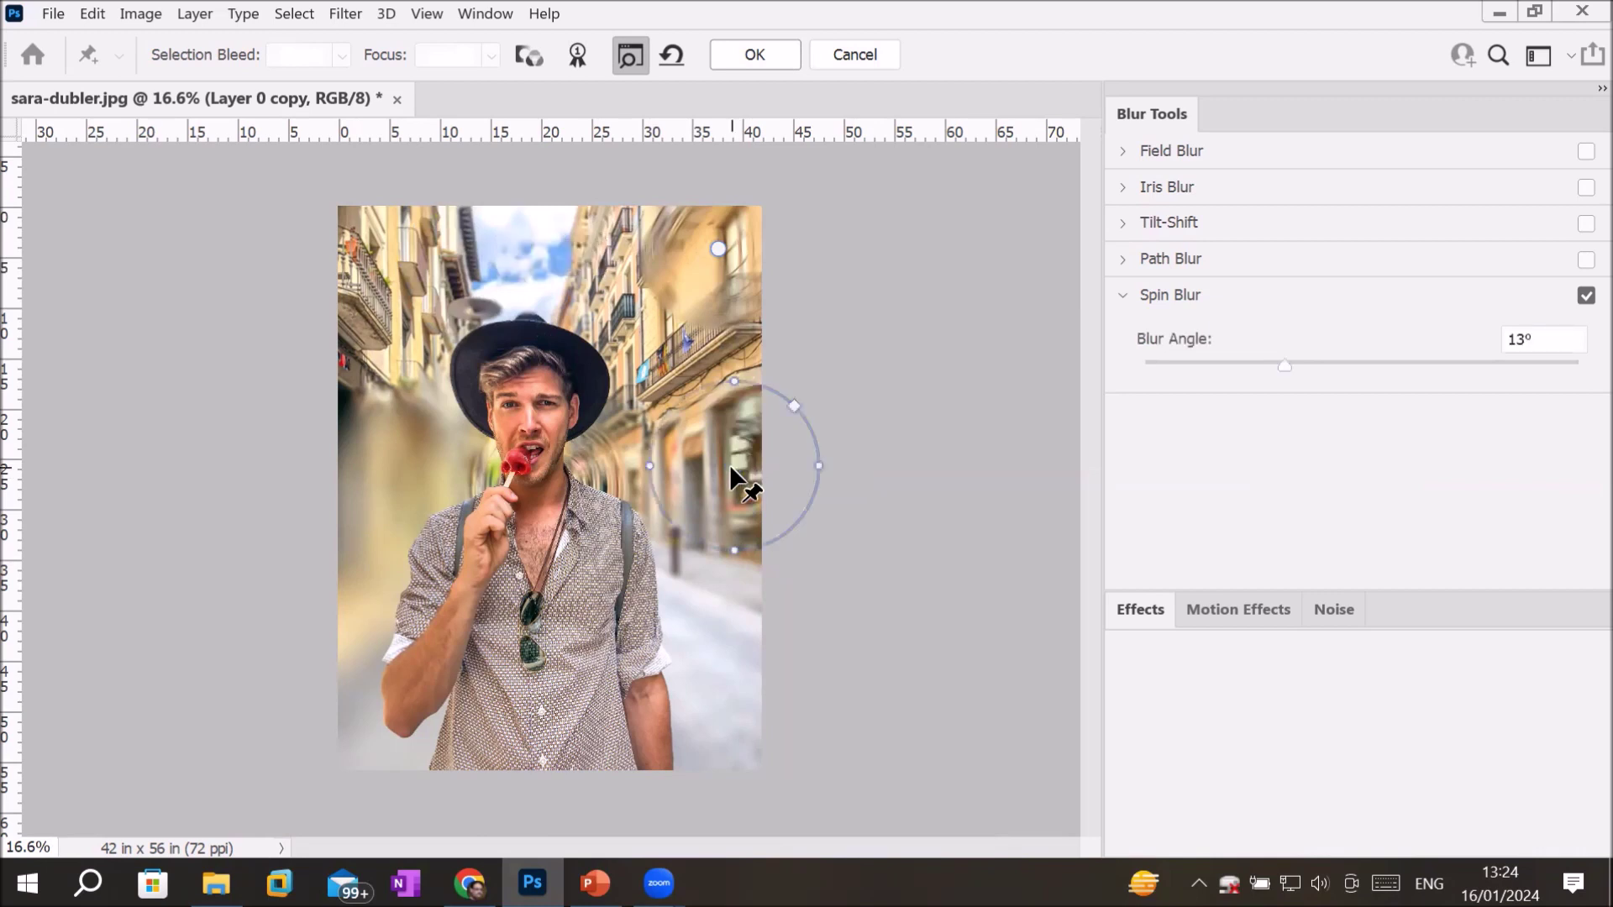
key(Delete)
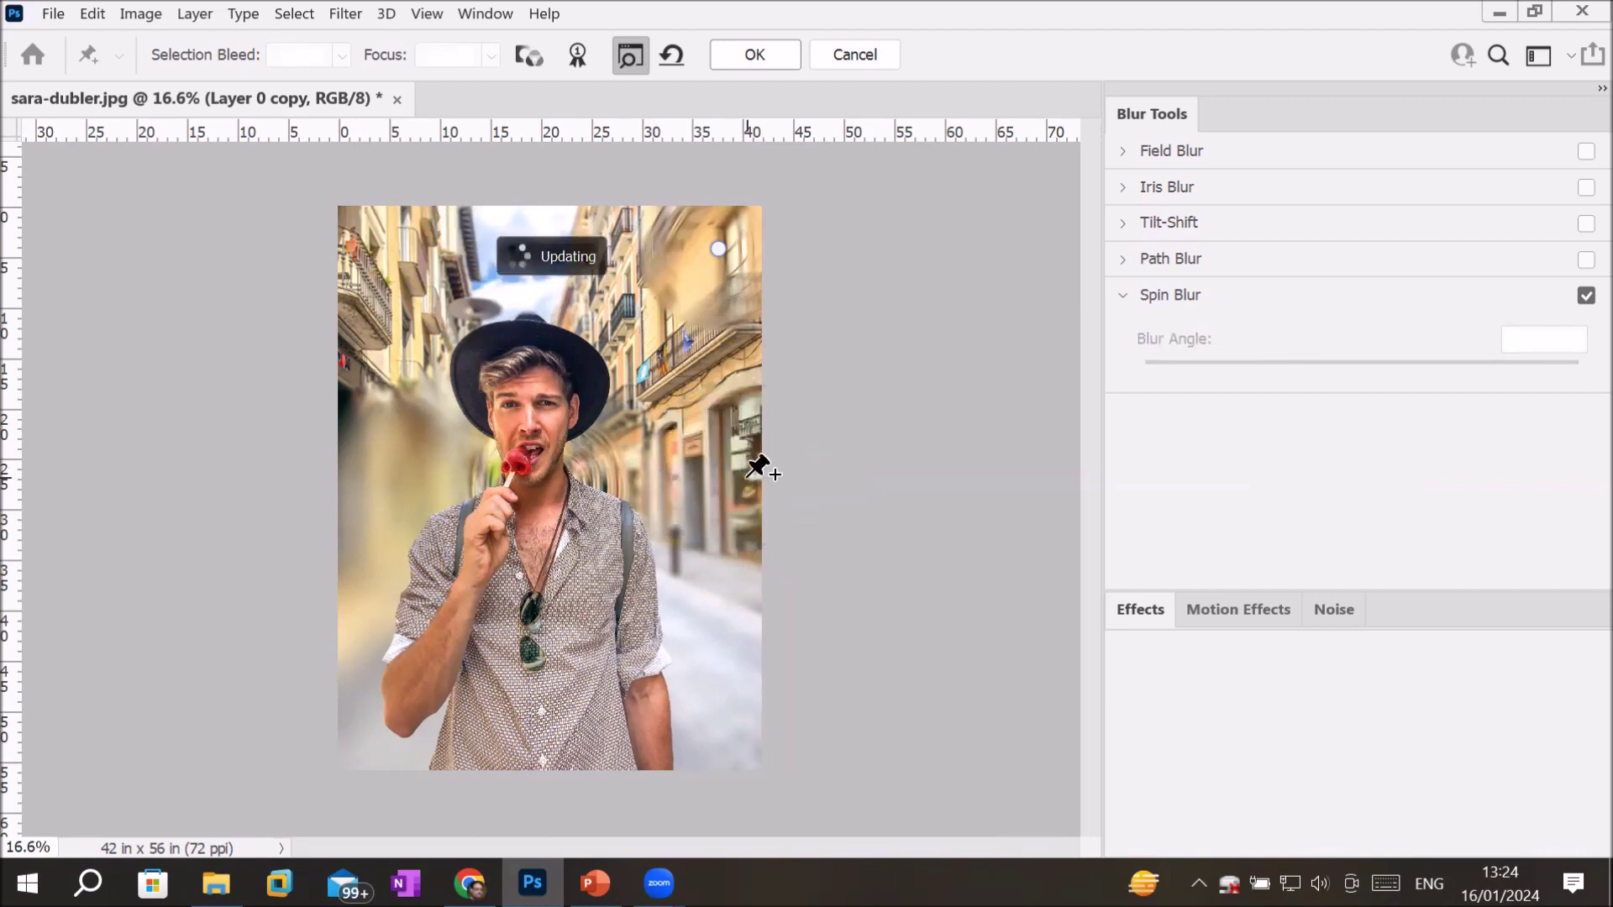
click(720, 249)
key(Delete)
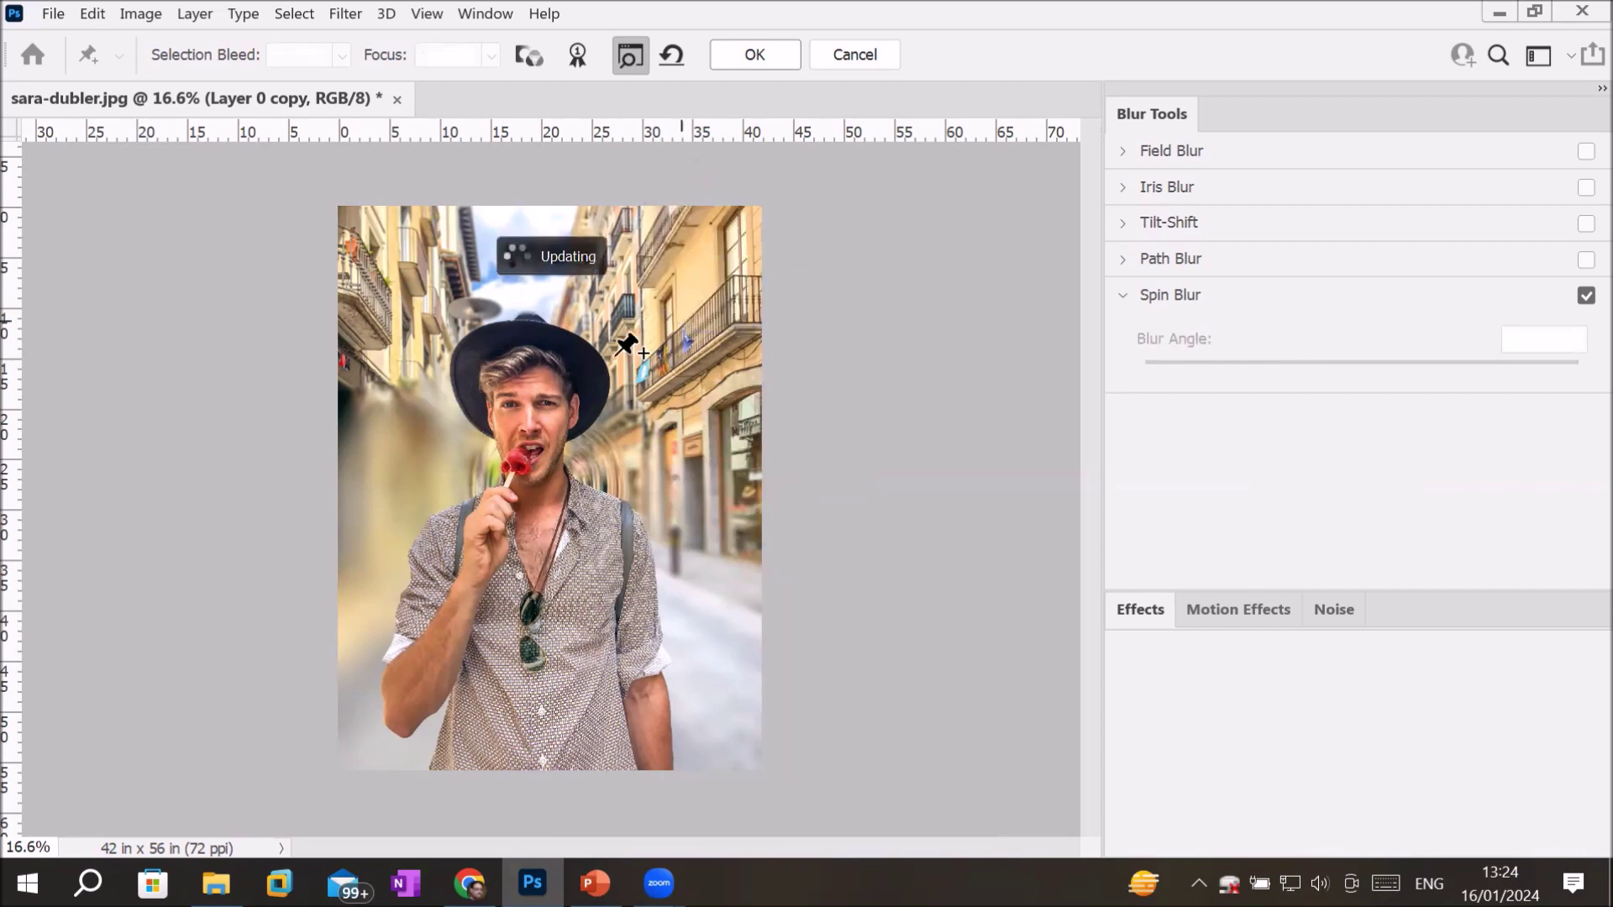
click(378, 496)
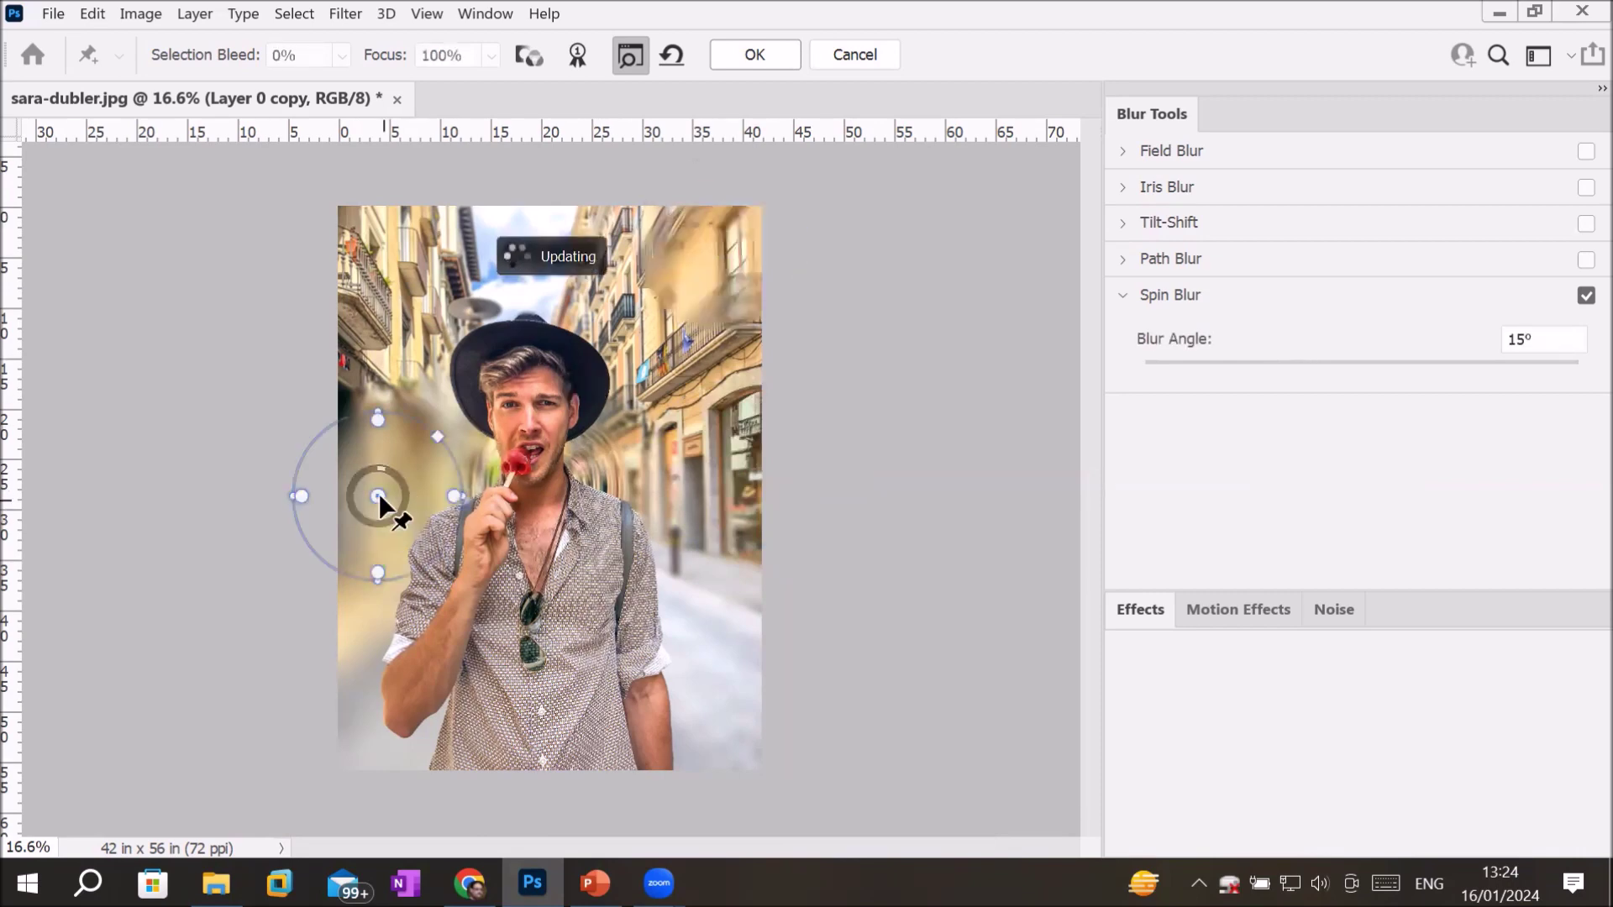
key(Delete)
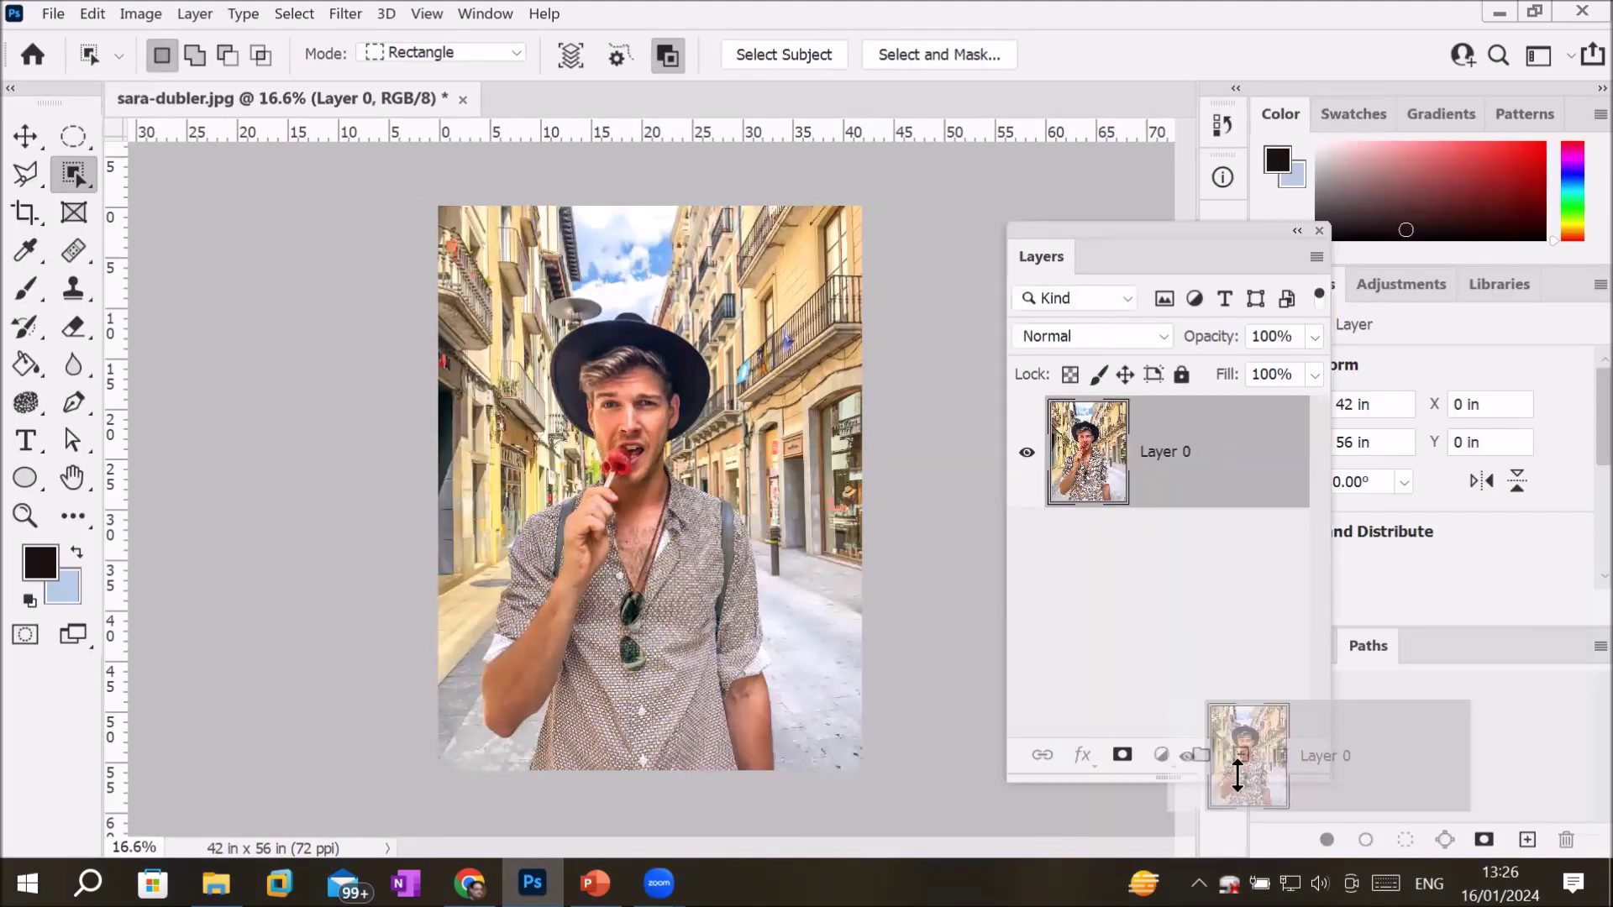
Step: Duplicate Layer 0 as Layer 0 copy and start a Path Blur on it
drag(1135, 515, 1244, 754)
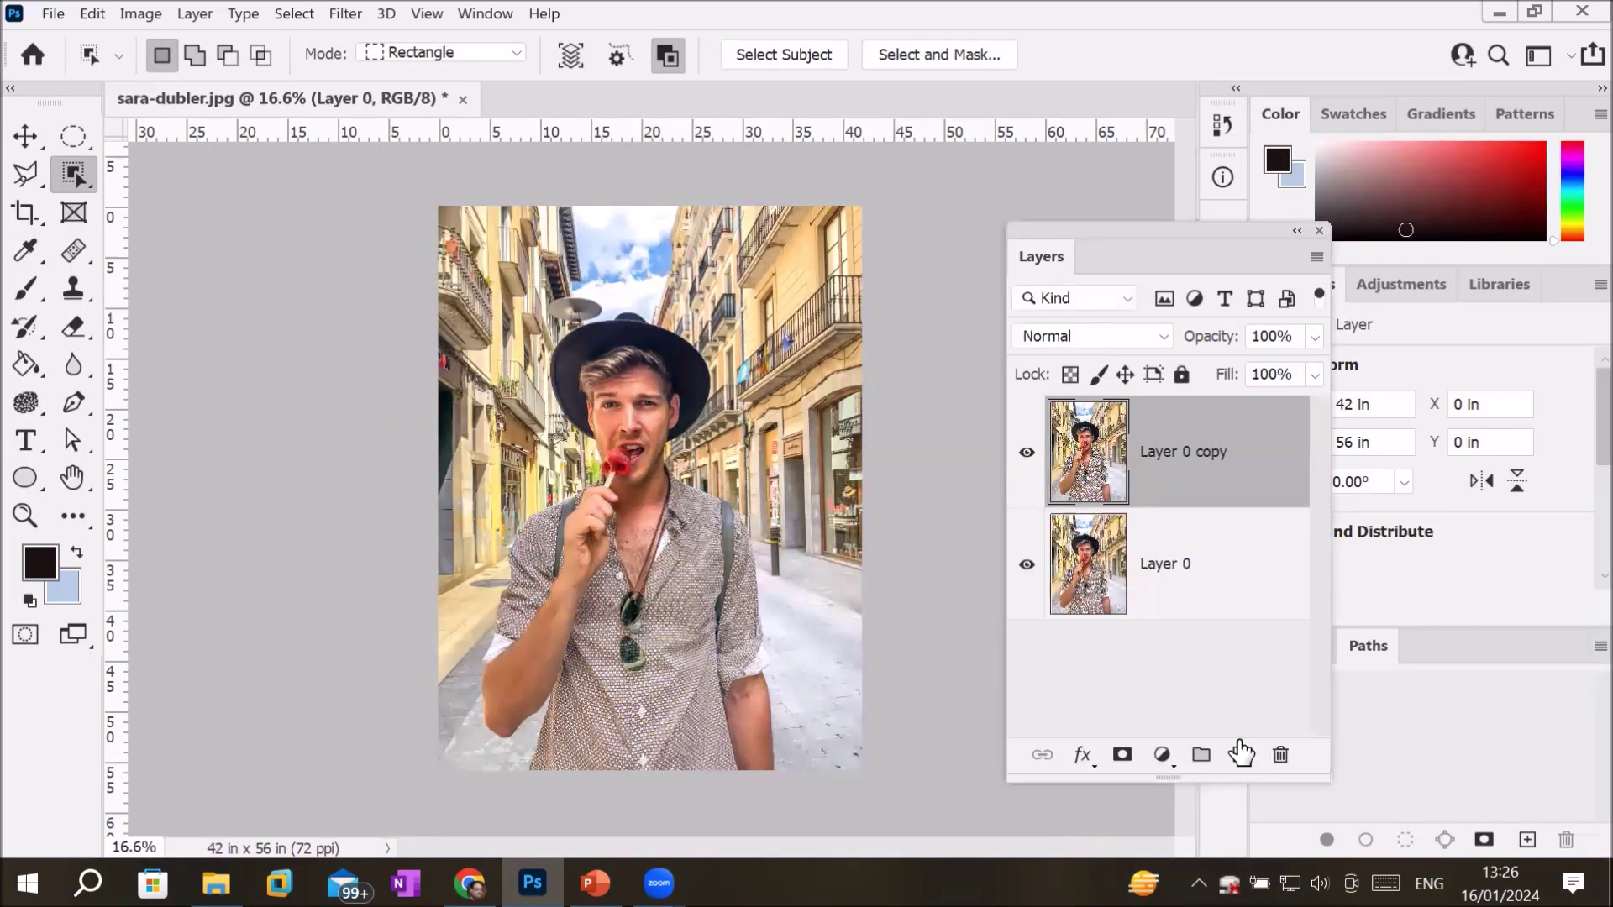
click(336, 13)
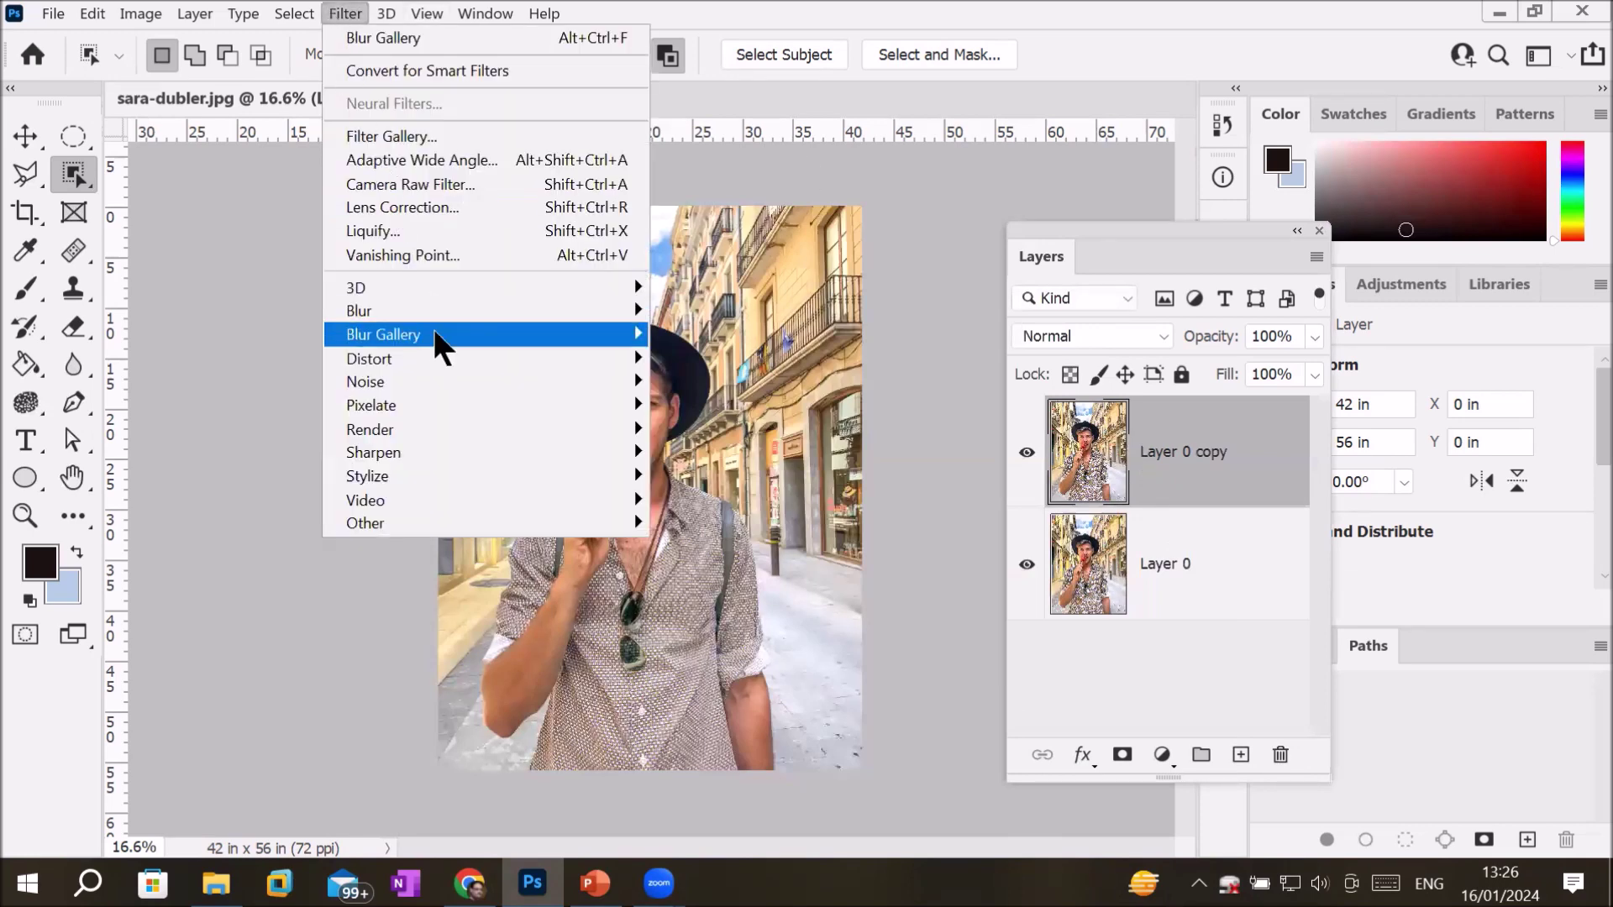
mouse_move(383, 335)
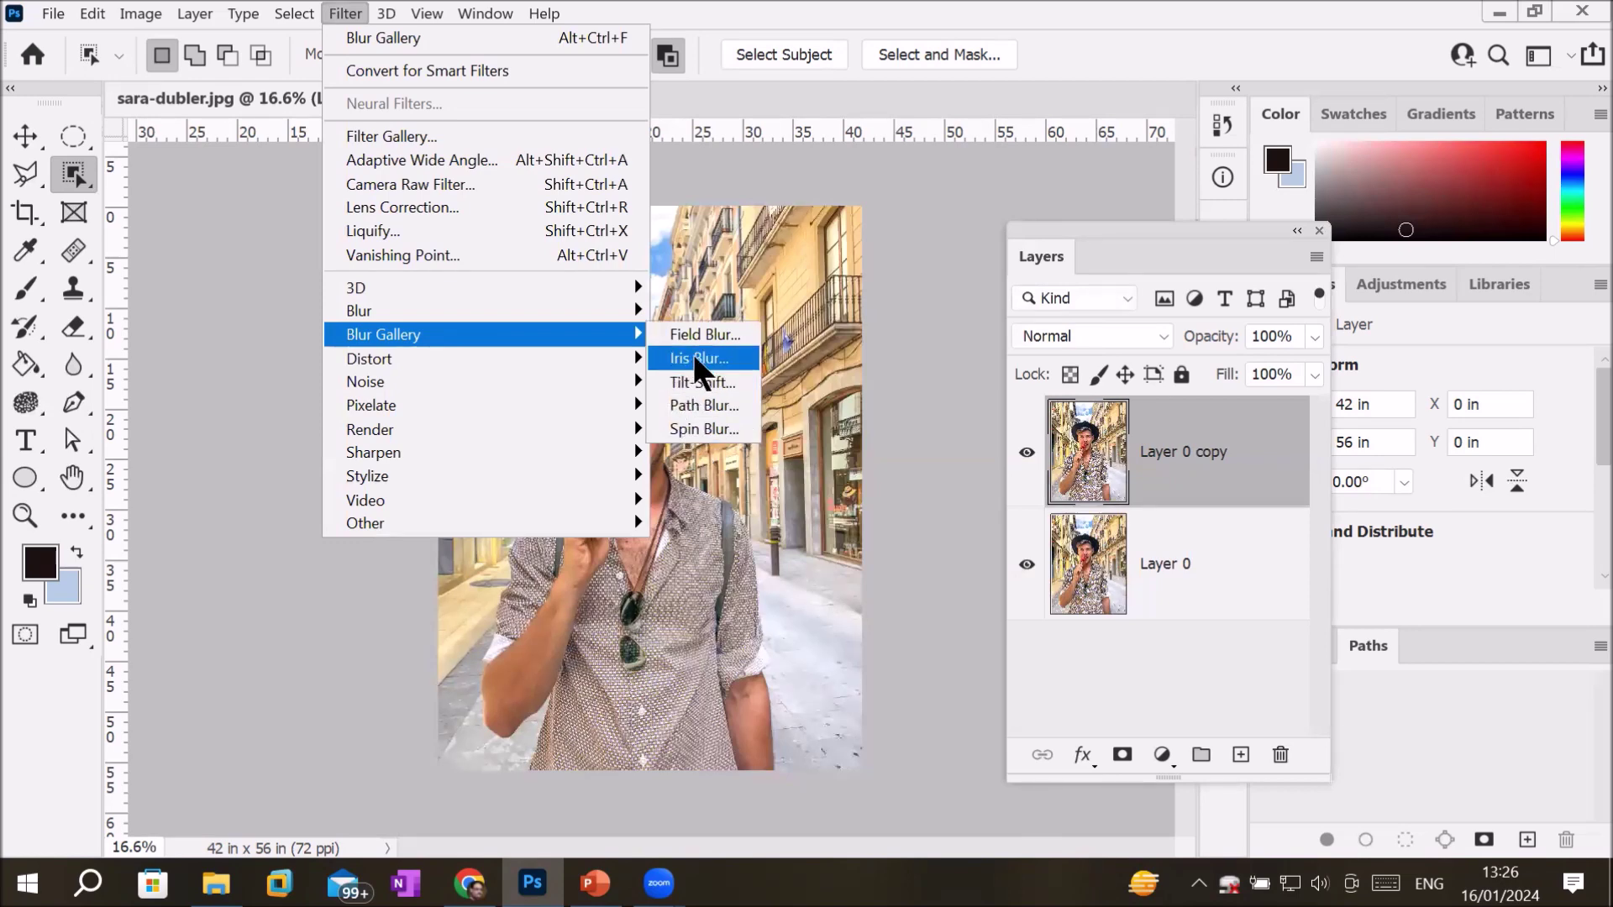
click(702, 410)
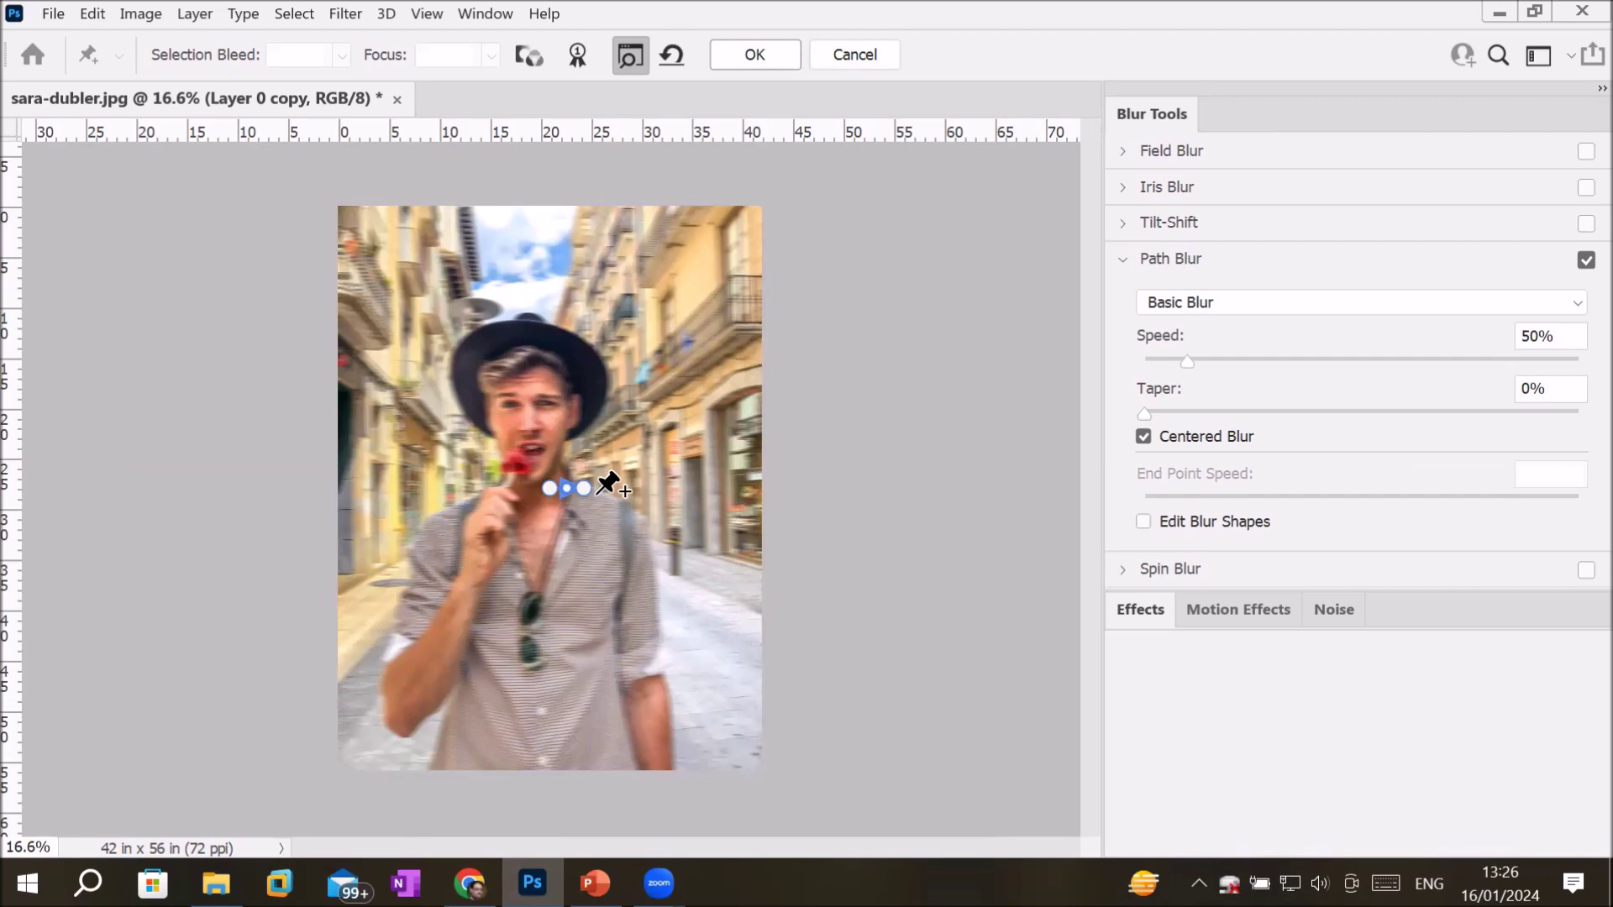
Step: Reshape the blur path into a curve, stretching its ends to the street and right-hand building
drag(588, 489, 779, 512)
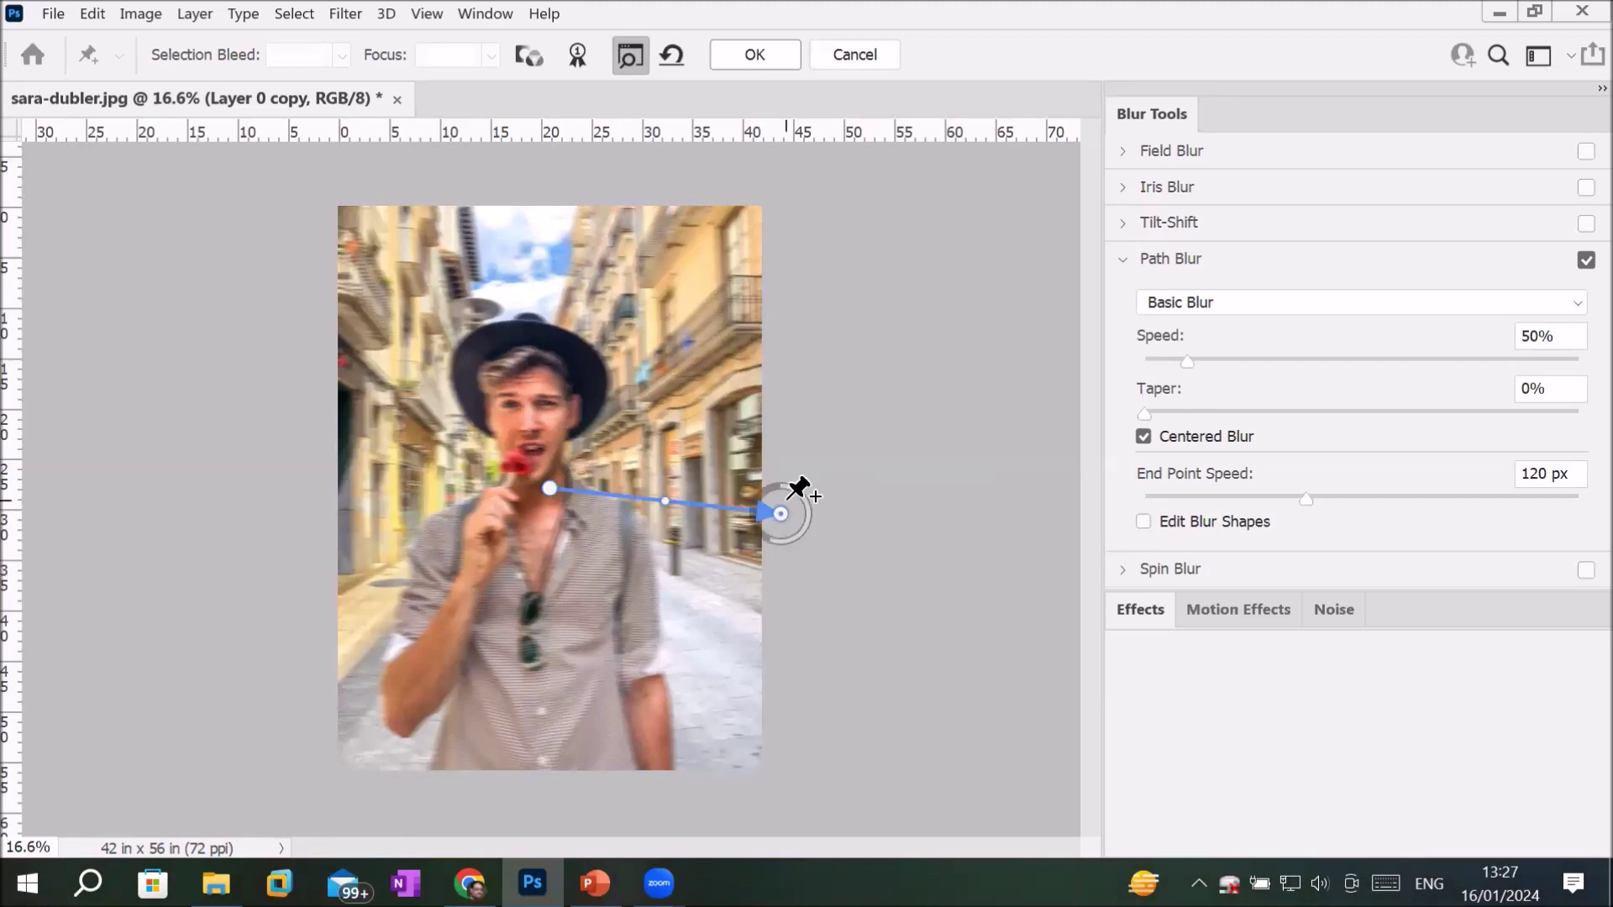
mouse_move(549, 487)
mouse_down()
mouse_move(652, 520)
mouse_move(632, 514)
mouse_up()
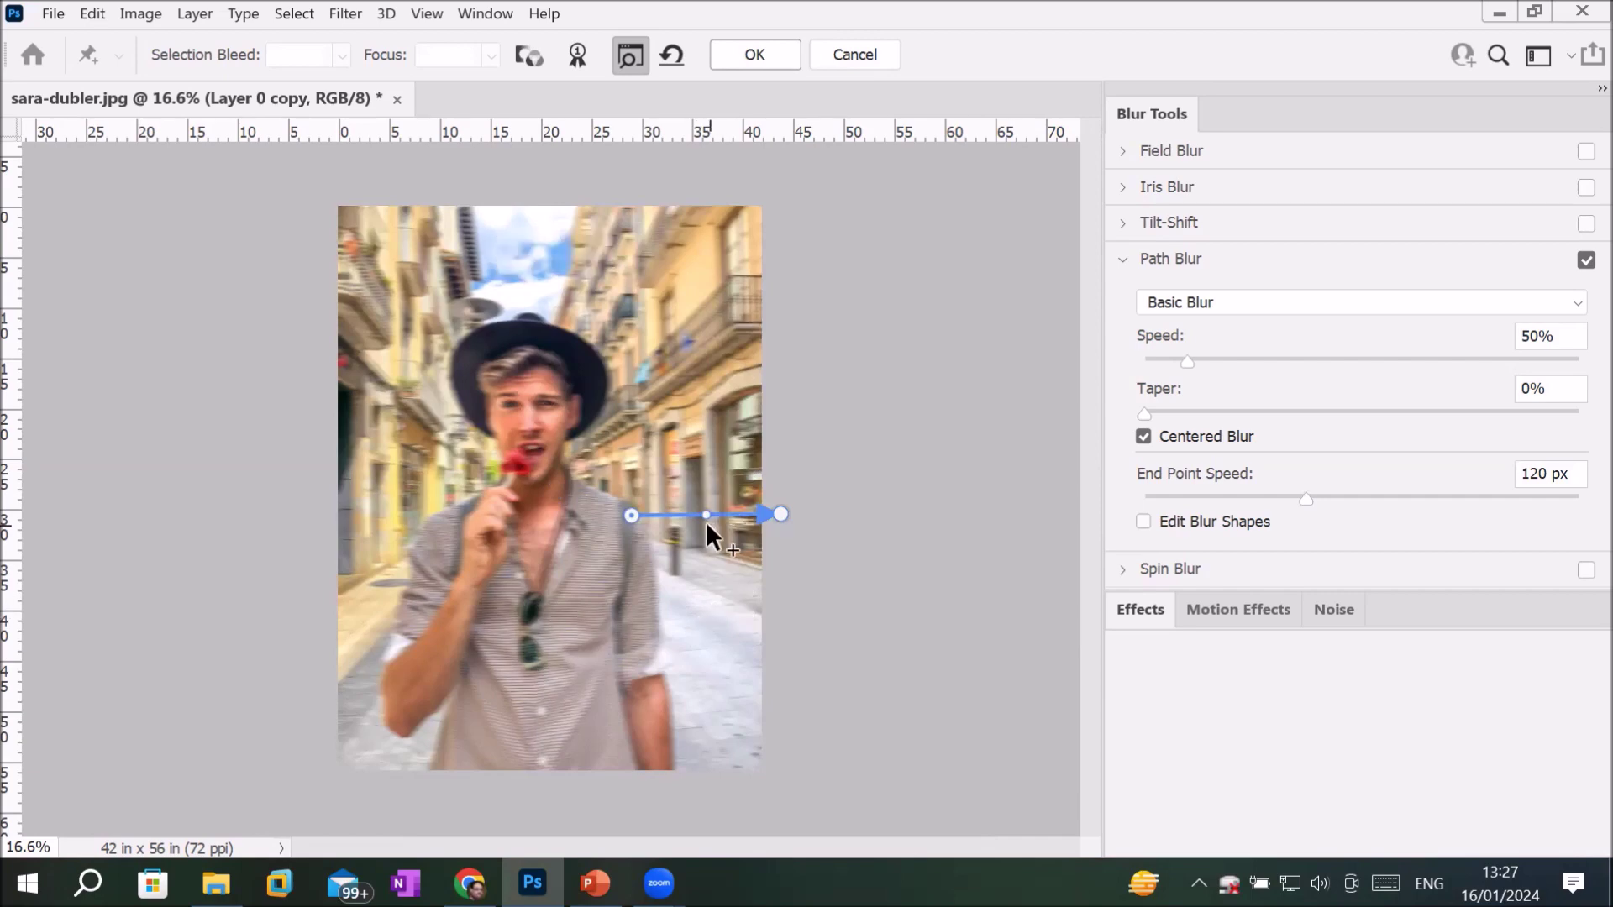
mouse_move(705, 515)
mouse_down()
mouse_move(753, 522)
mouse_move(703, 602)
mouse_up()
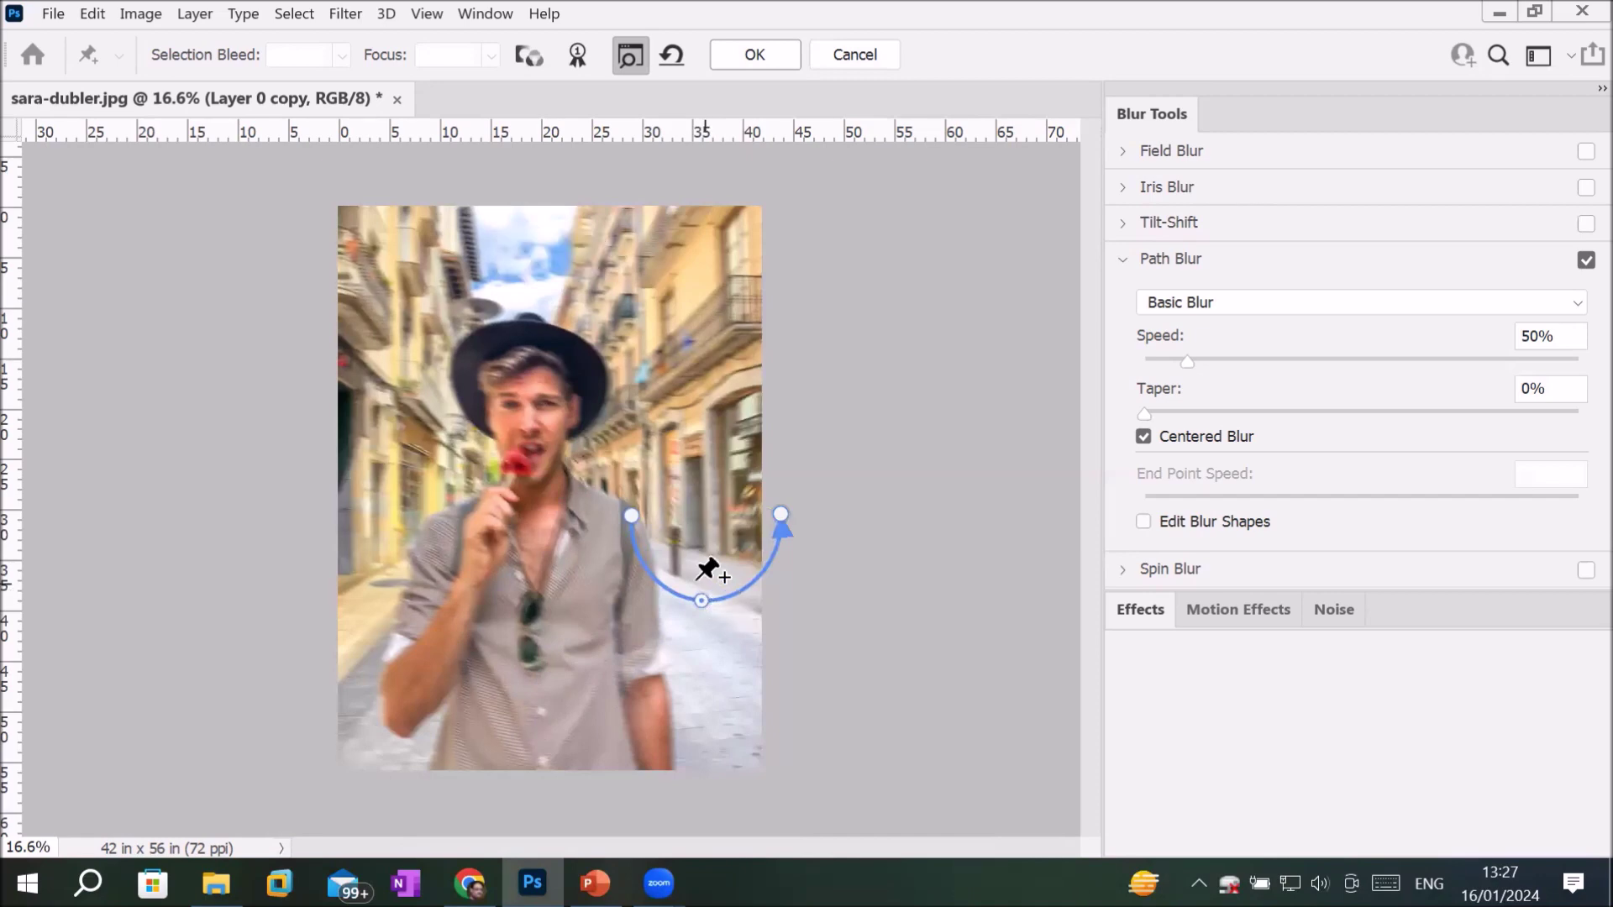
mouse_move(630, 525)
mouse_down()
mouse_move(713, 741)
mouse_move(745, 679)
mouse_up()
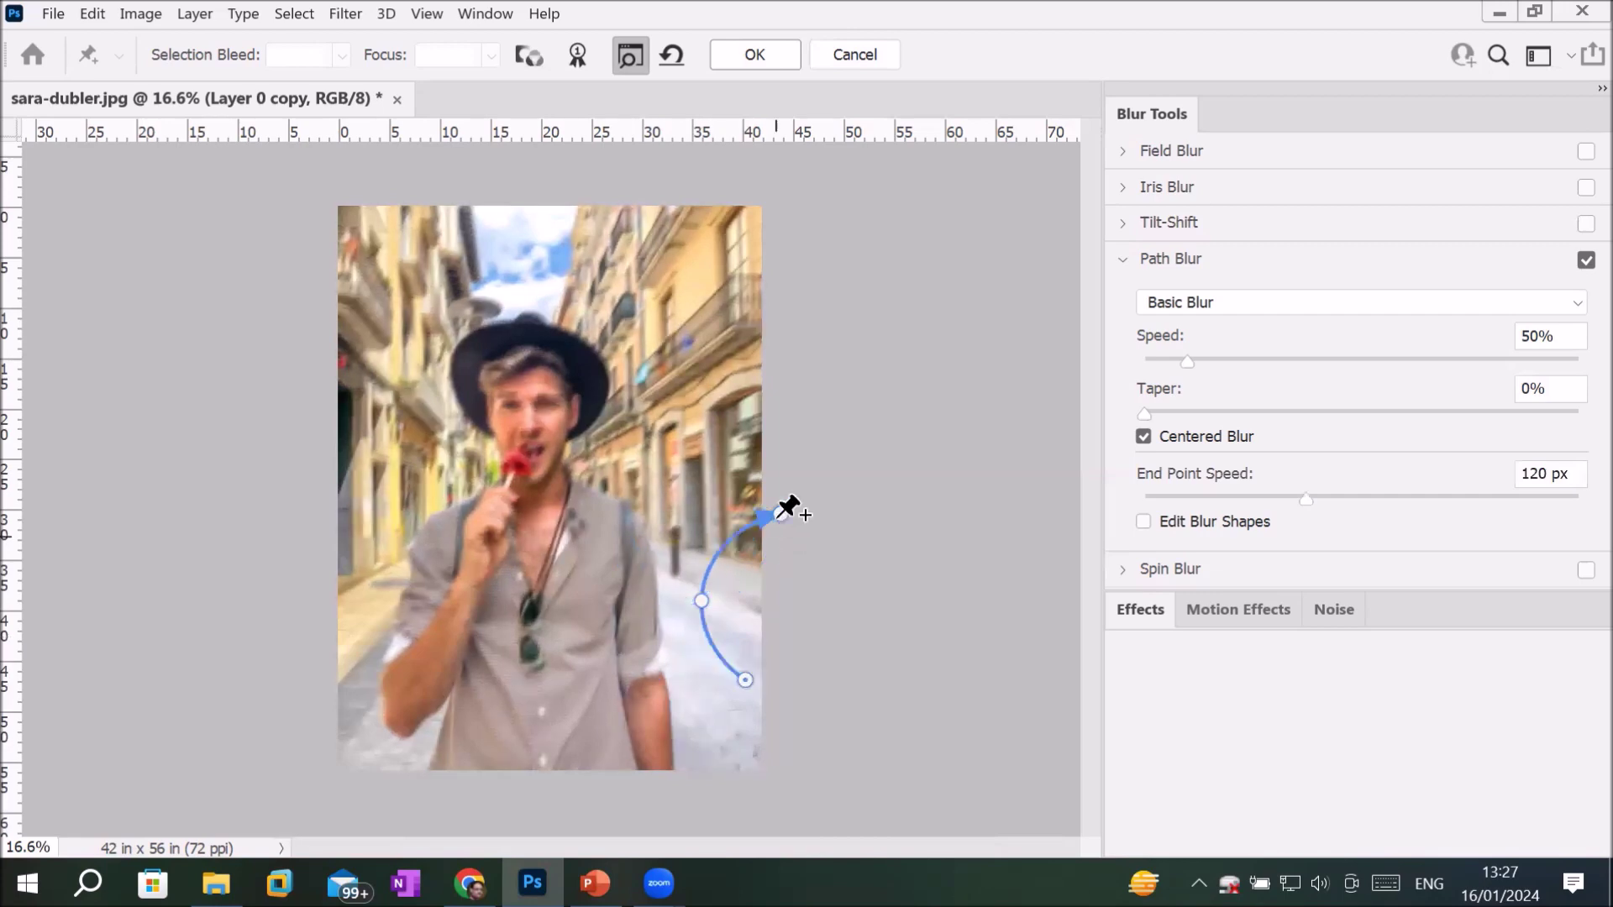
drag(778, 515, 734, 257)
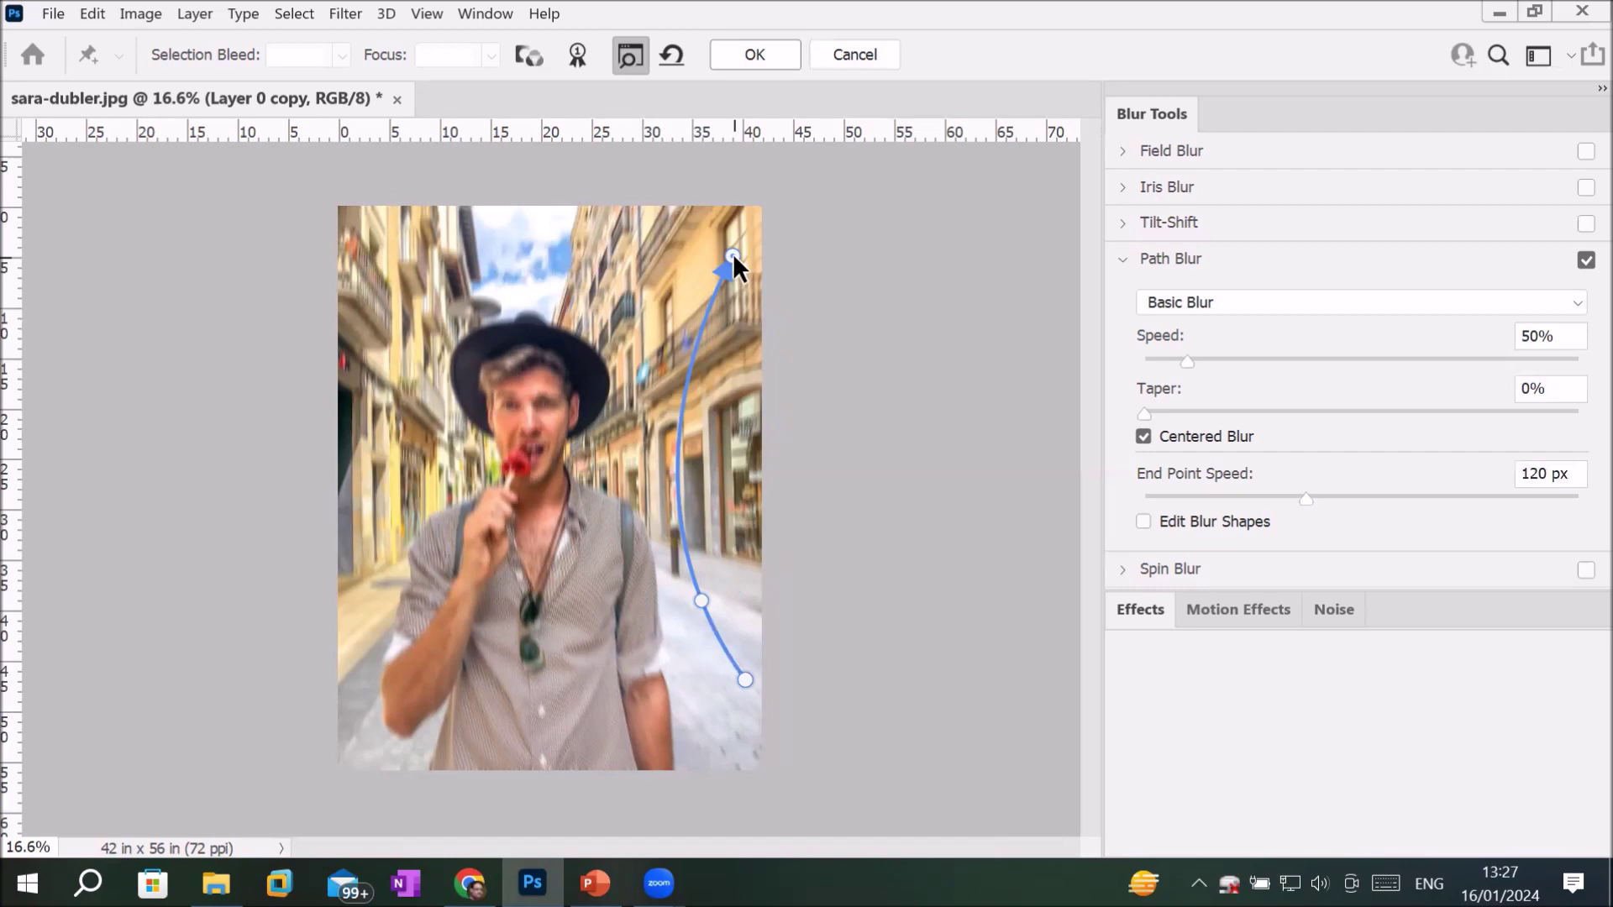
Step: Zoom around the Path Blur preview, then cancel it without applying
scroll(380, 363, up, 3)
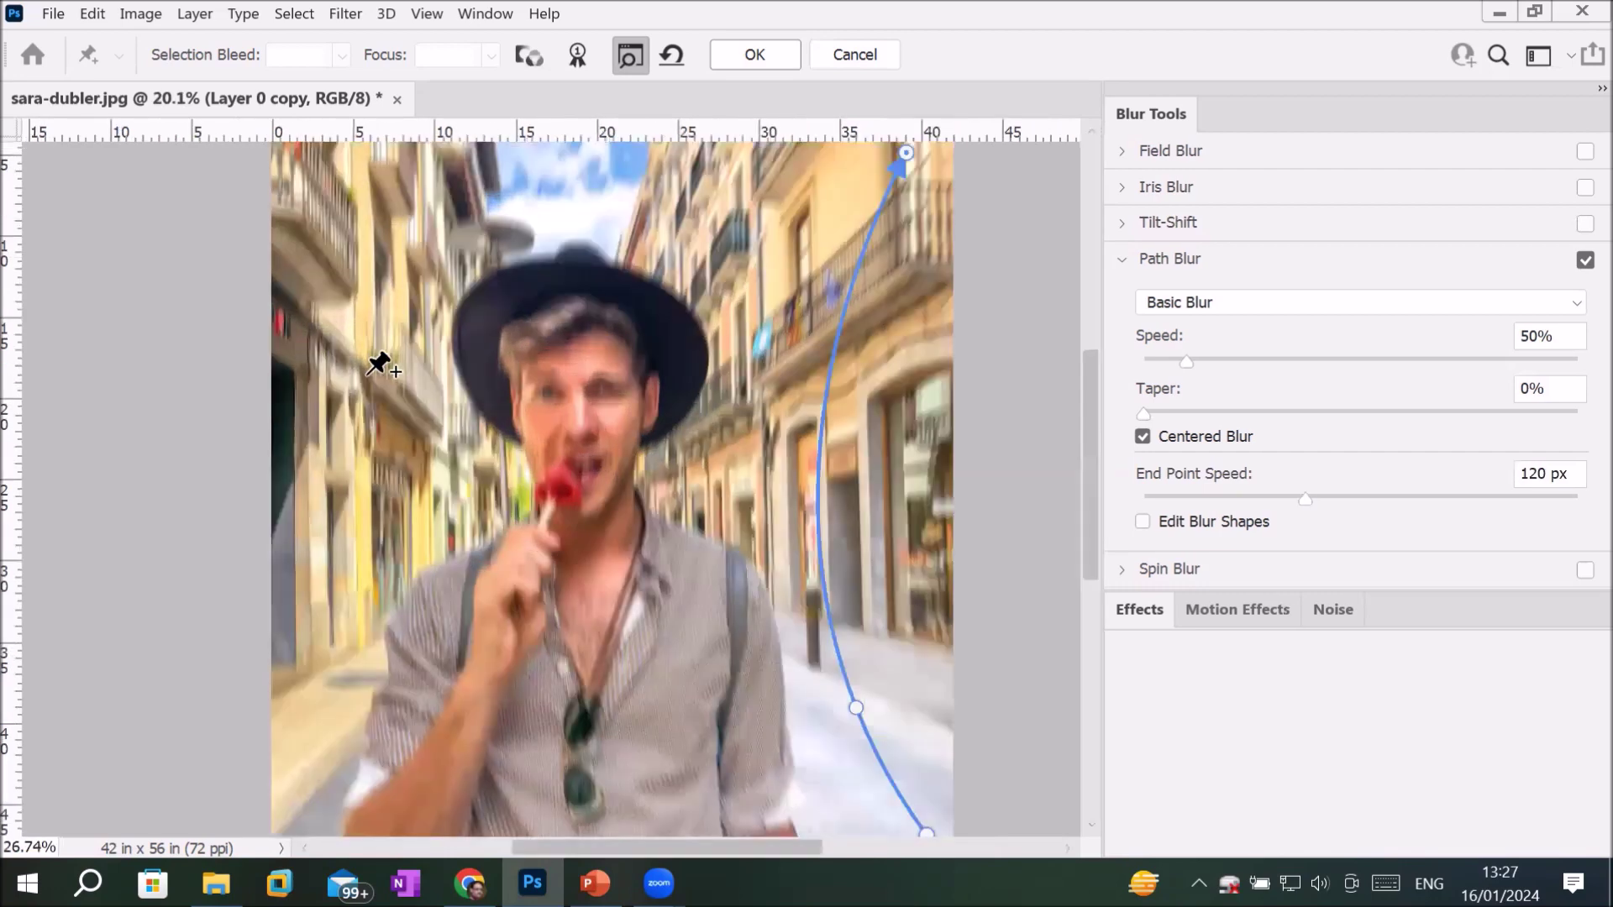
scroll(380, 364, up, 1)
scroll(379, 364, down, 3)
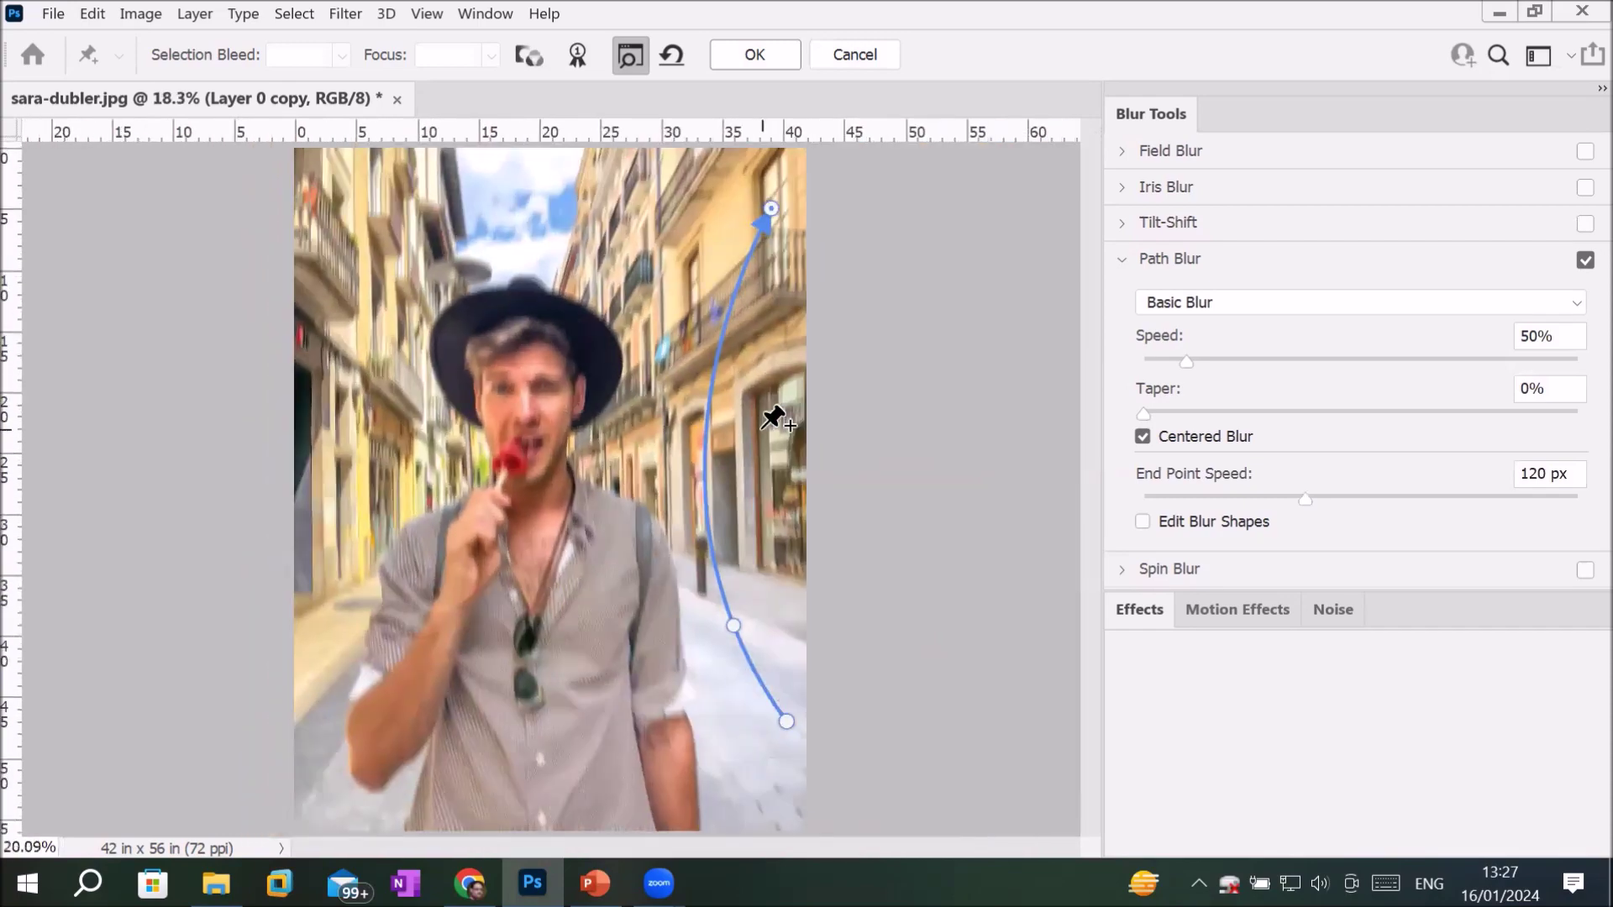
scroll(777, 418, up, 3)
scroll(779, 420, up, 2)
scroll(780, 420, down, 2)
scroll(781, 422, down, 2)
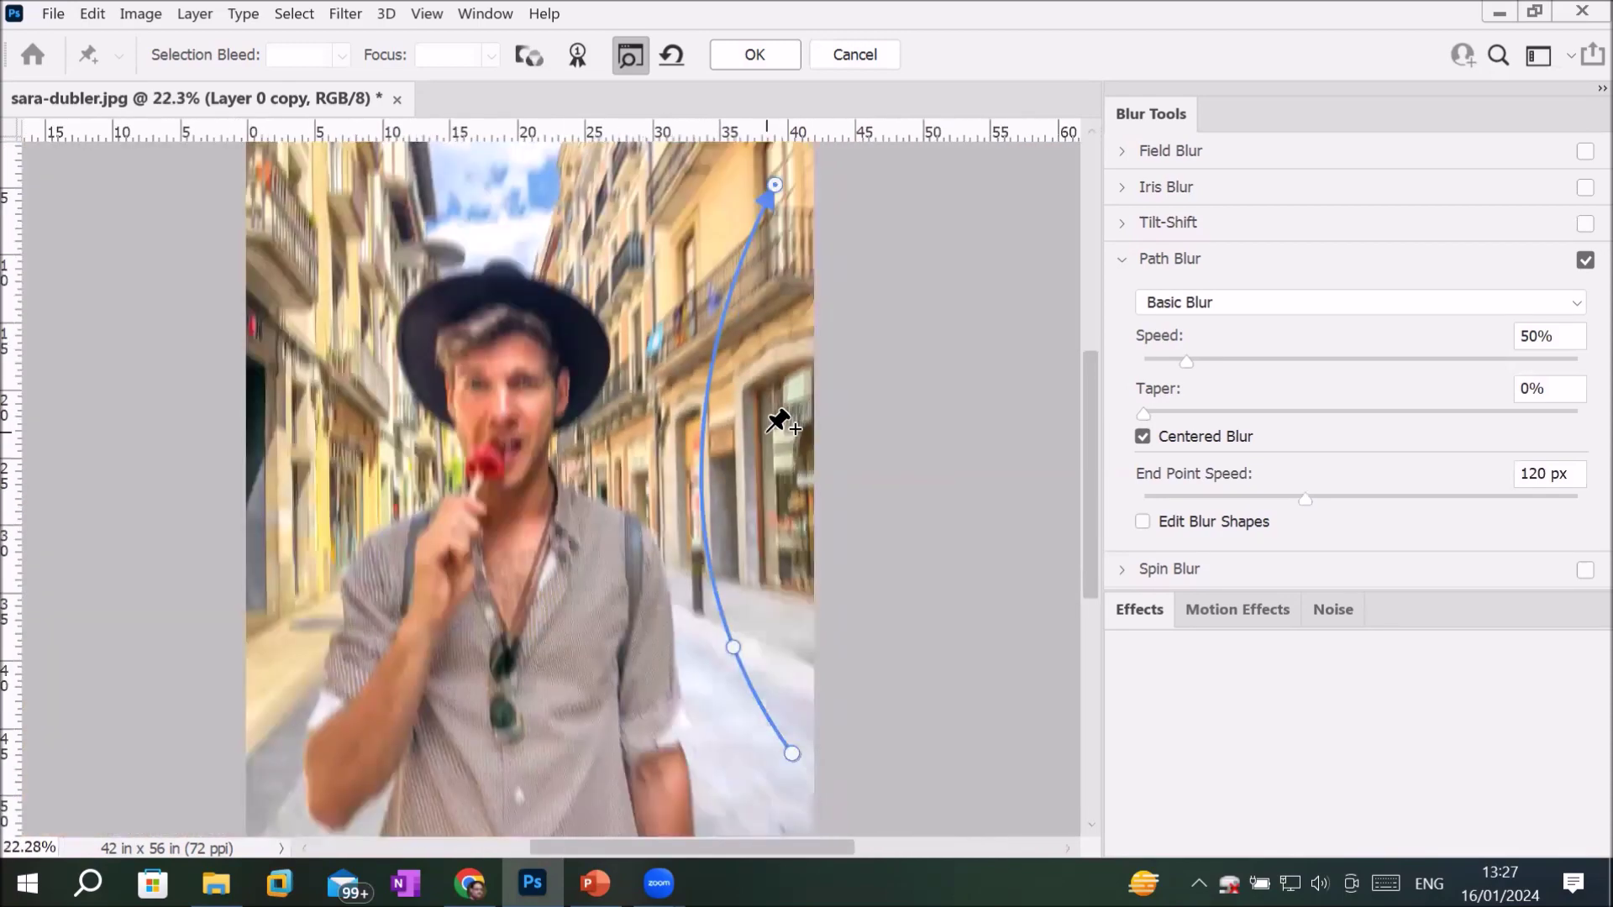
scroll(778, 420, down, 1)
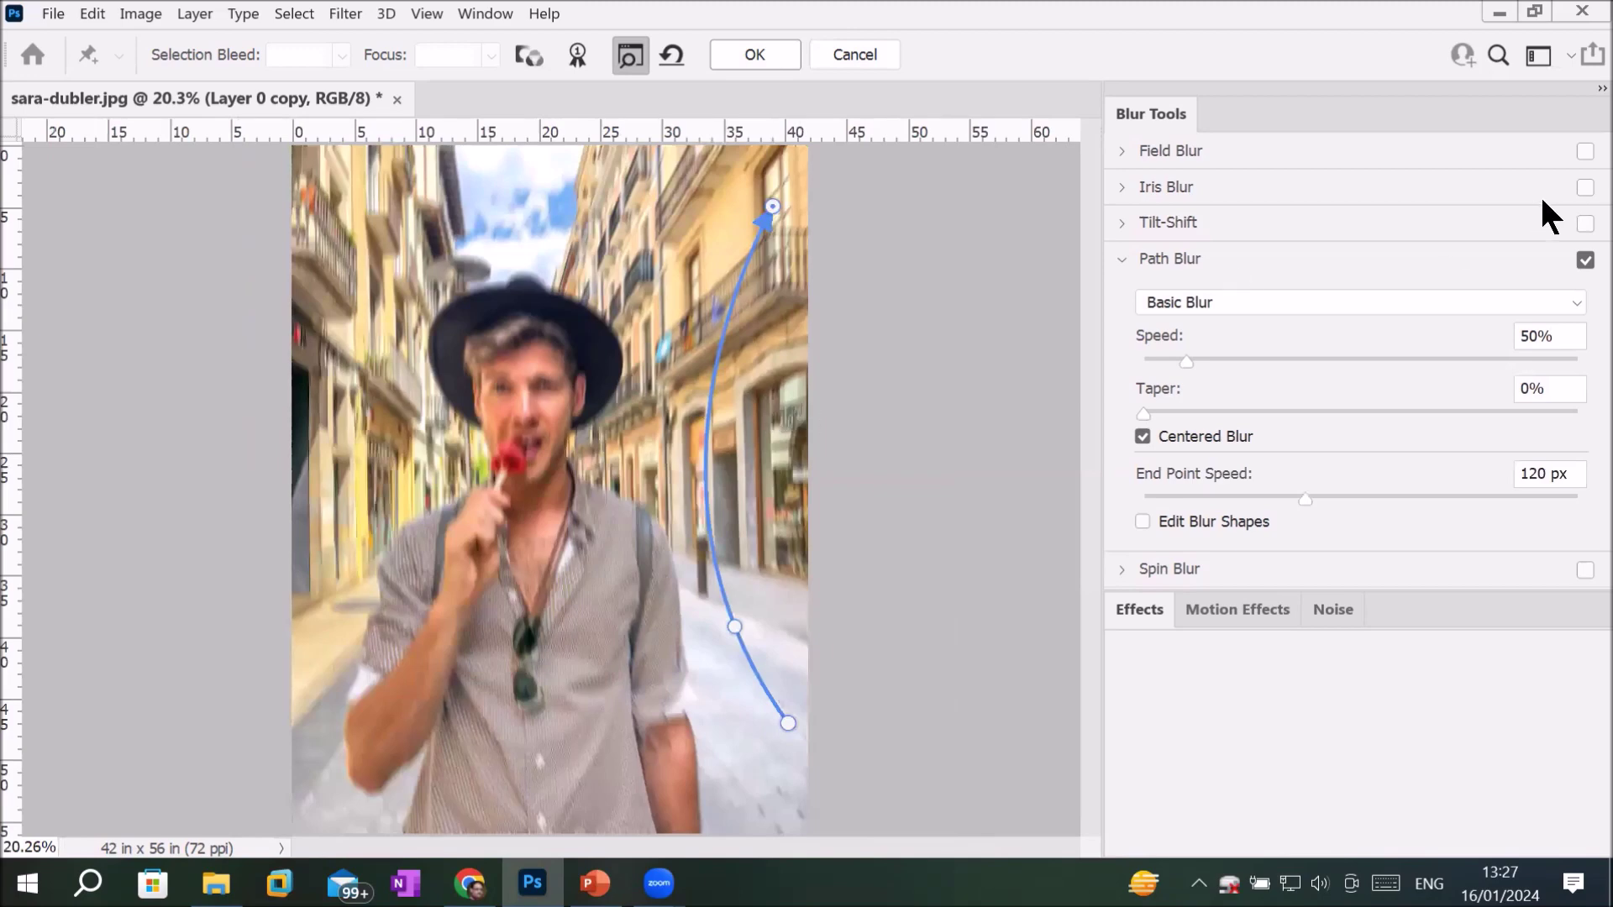
click(844, 52)
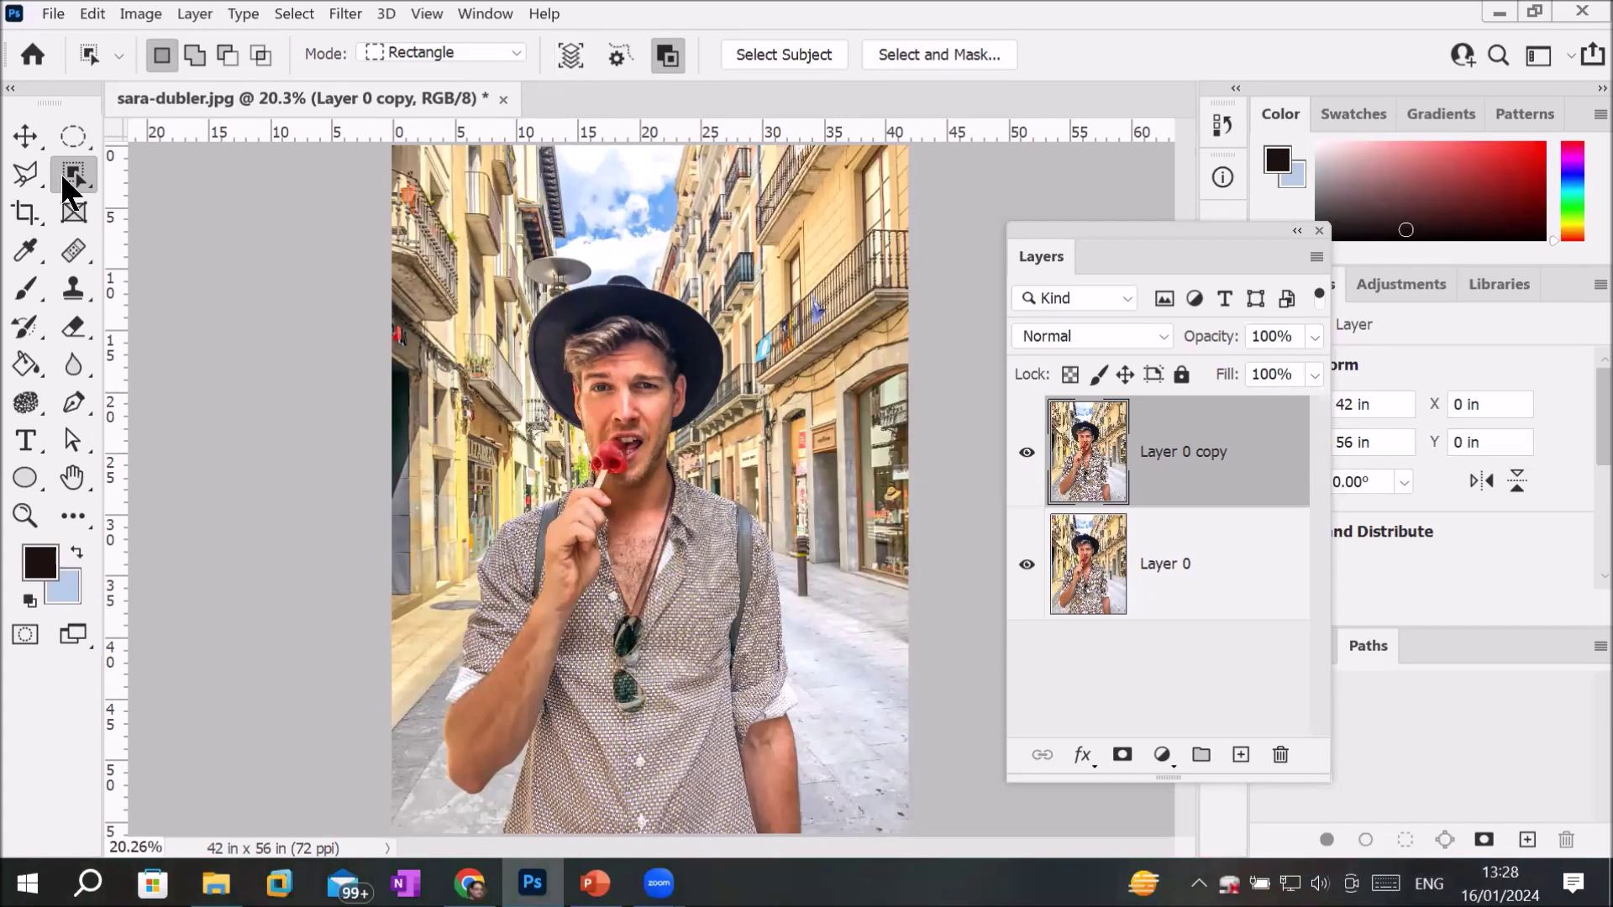
Step: Select the man with Select Subject and start a Tilt-Shift blur on that selection
click(778, 55)
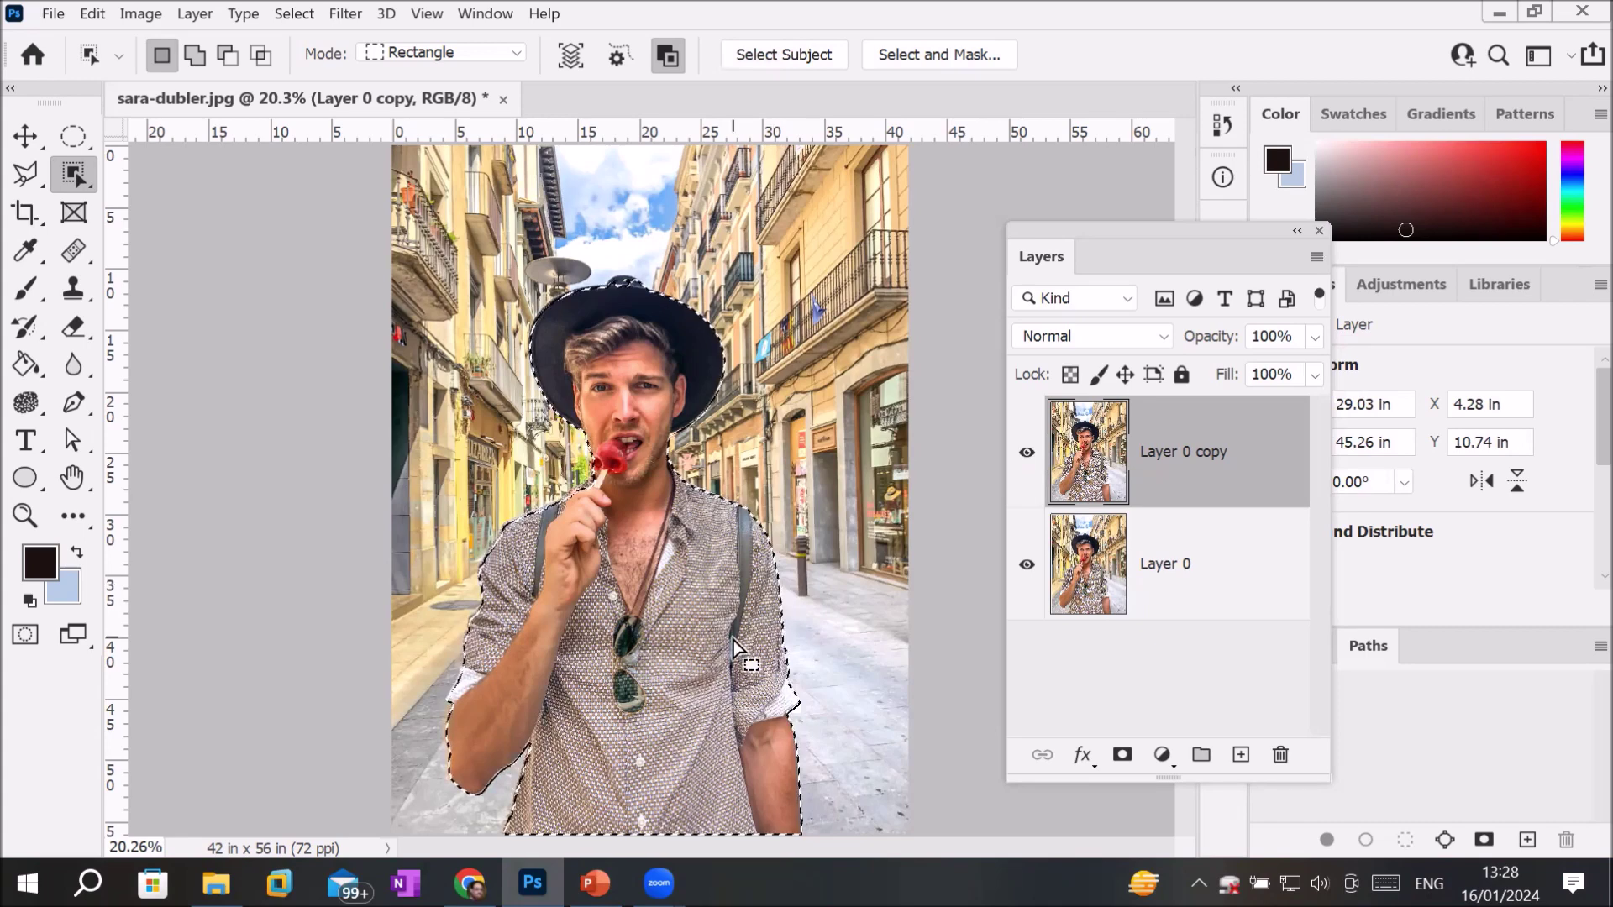
click(345, 13)
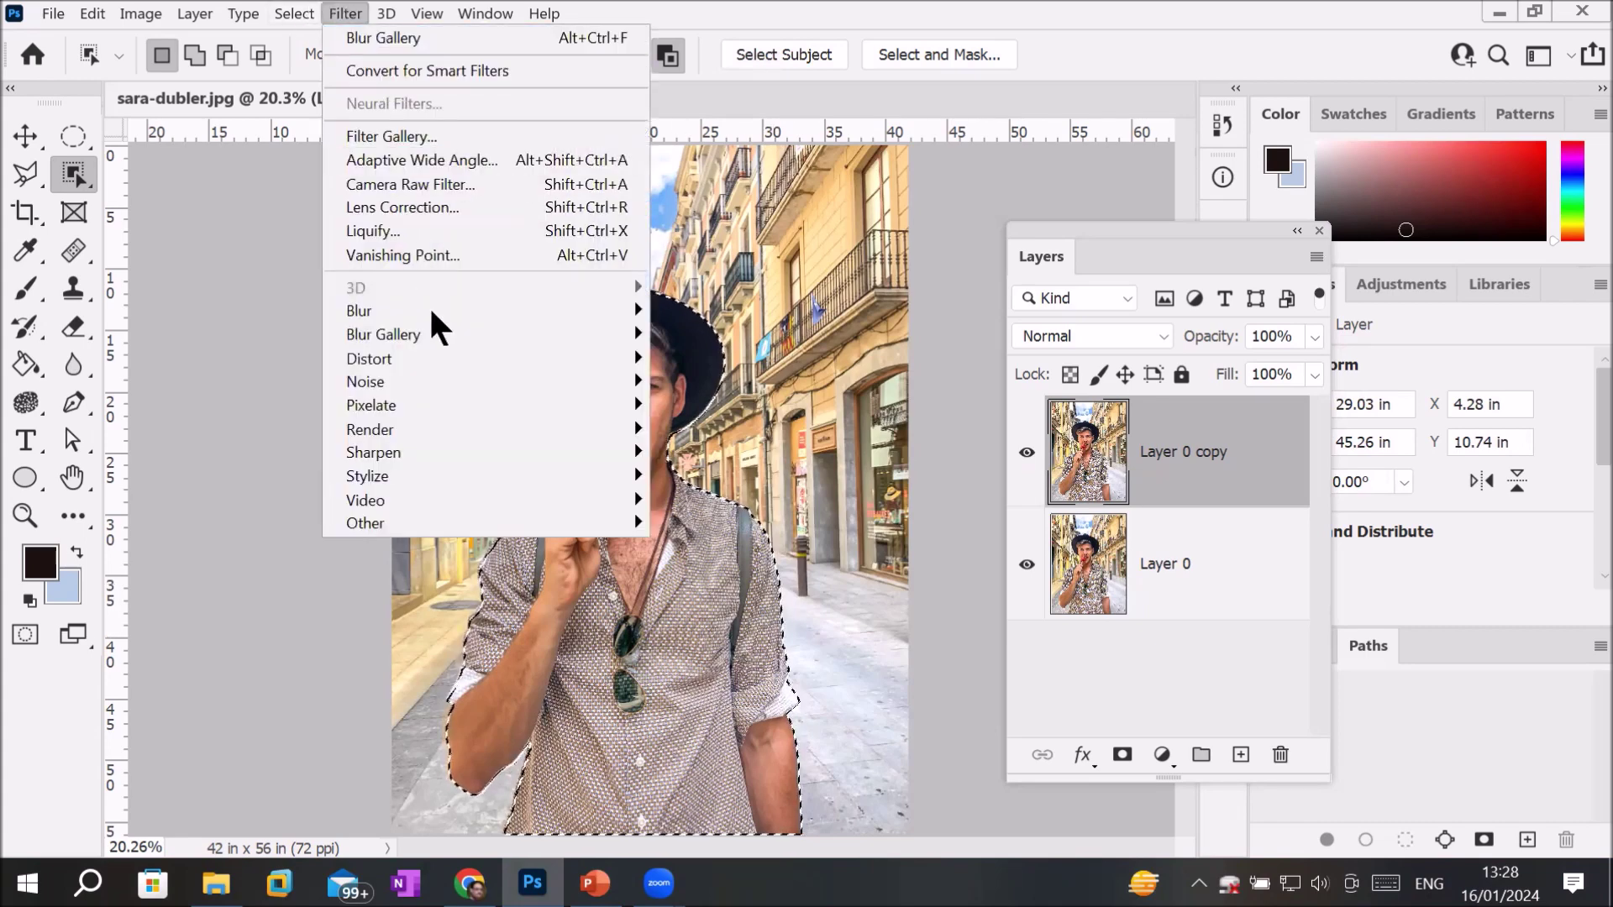
mouse_move(383, 334)
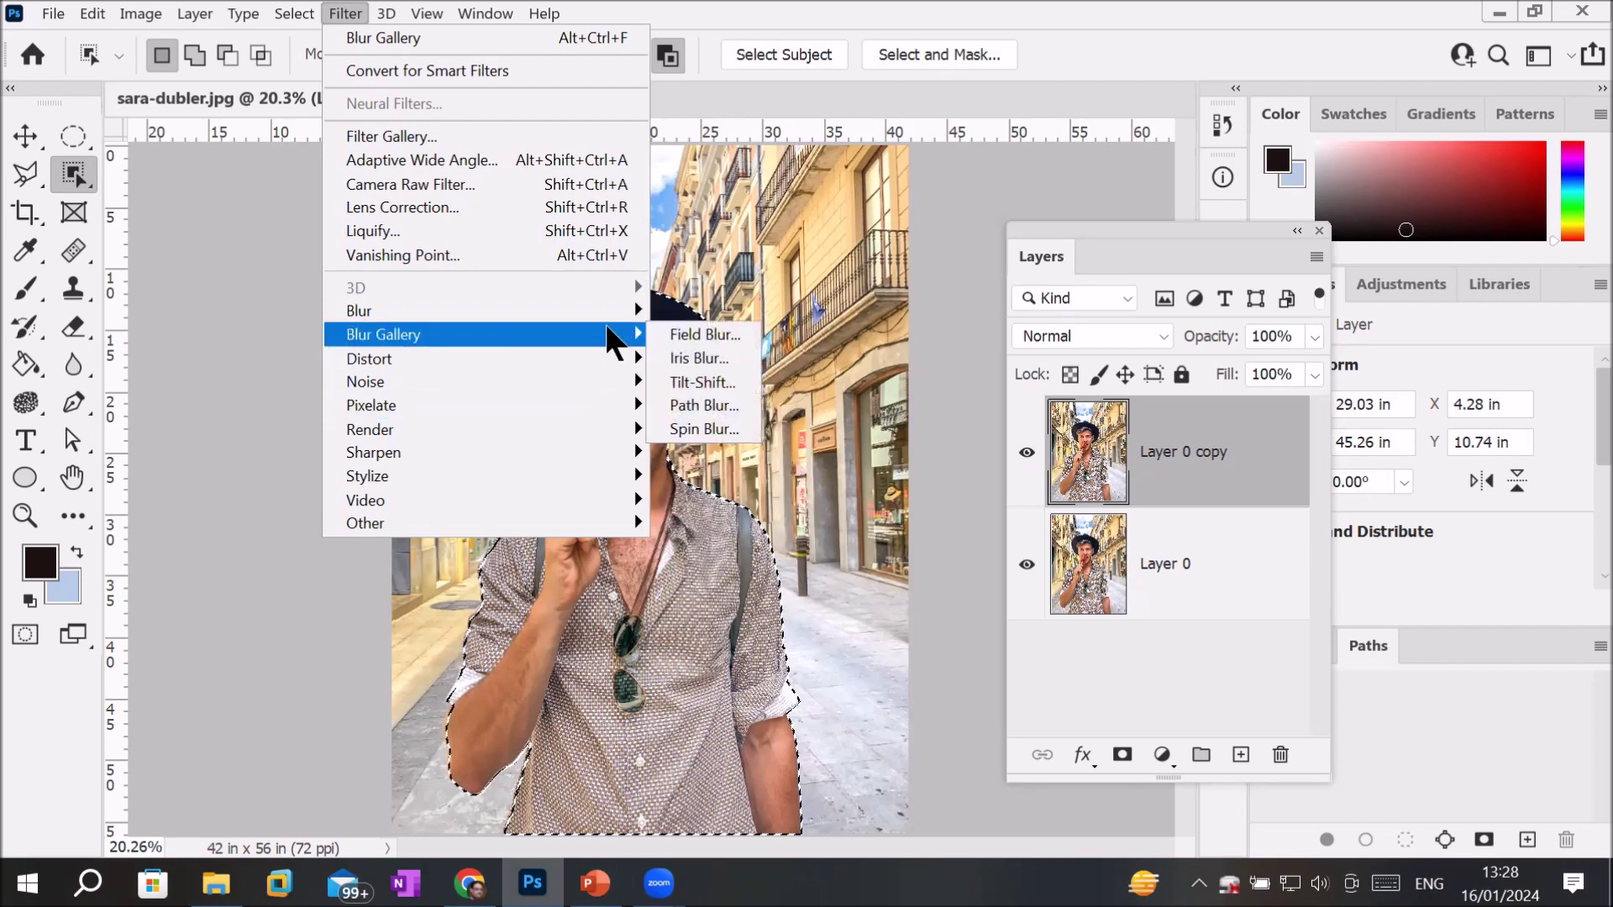
click(709, 385)
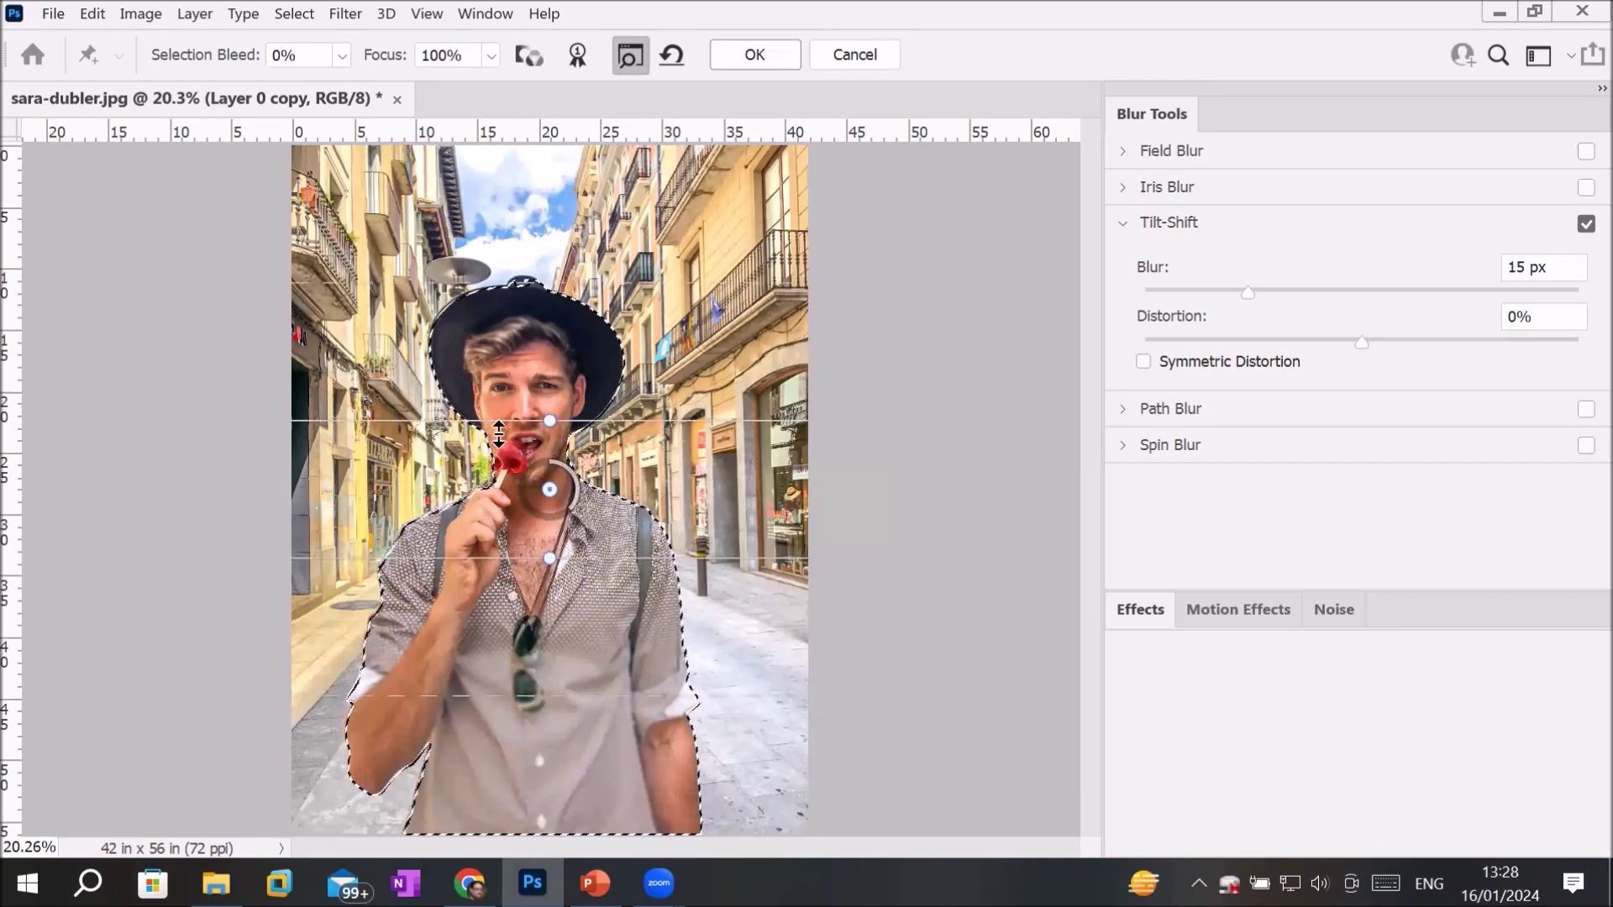
Step: Rotate the Tilt-Shift focus band, raise its blur, and swing it back to about 20°
mouse_move(550, 420)
mouse_down()
mouse_move(581, 467)
mouse_move(601, 441)
mouse_up()
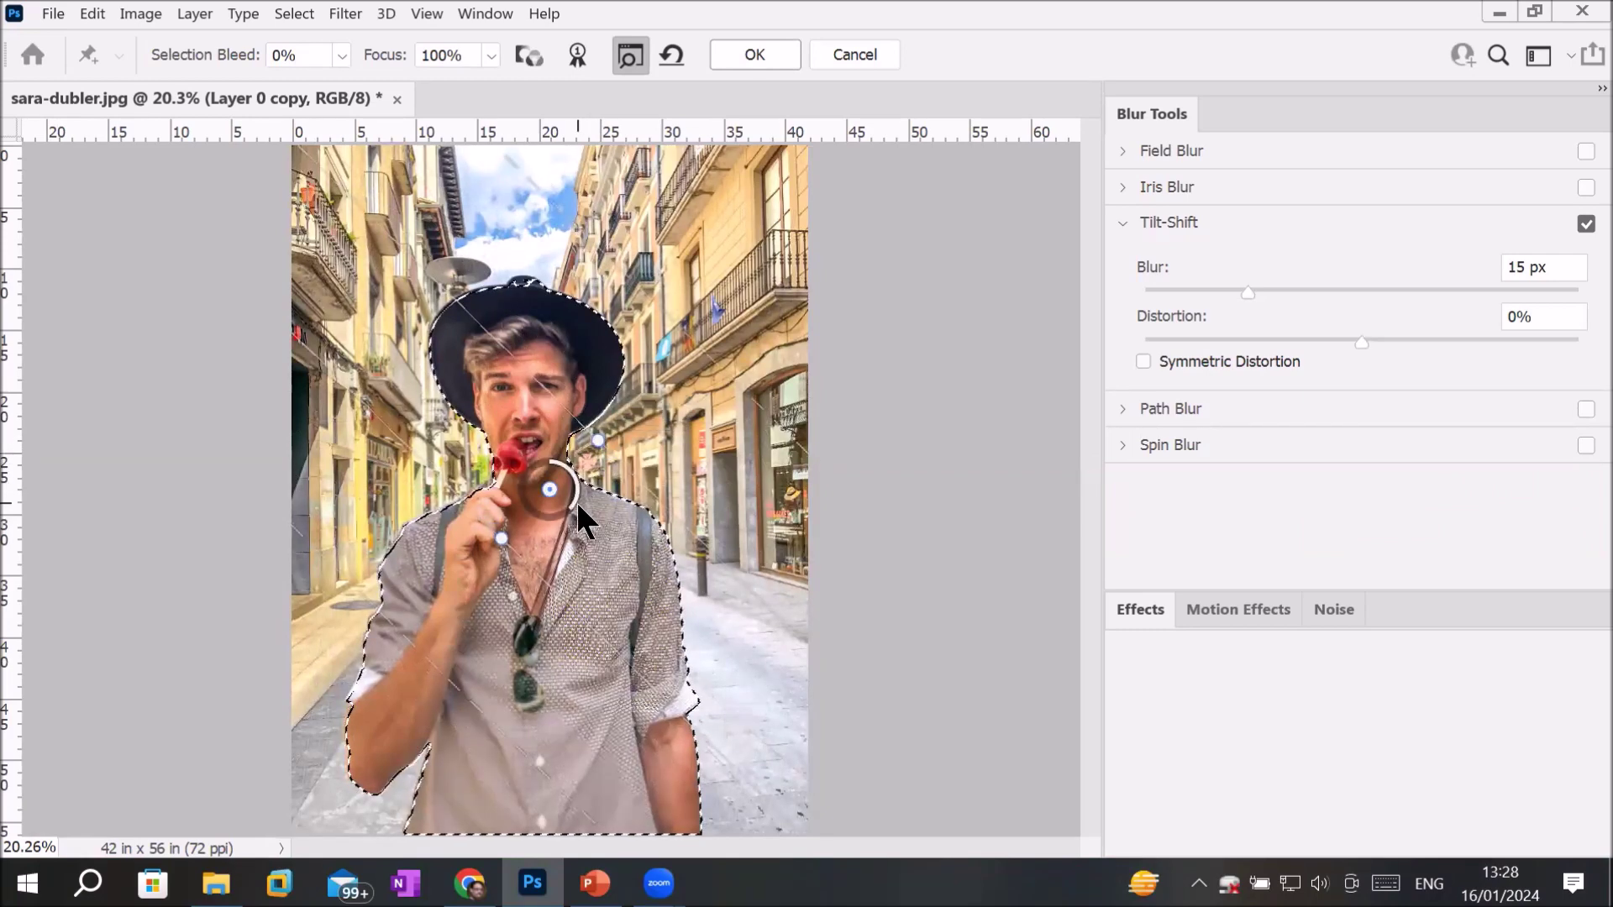
mouse_move(569, 507)
mouse_down()
mouse_move(533, 506)
mouse_move(535, 467)
mouse_up()
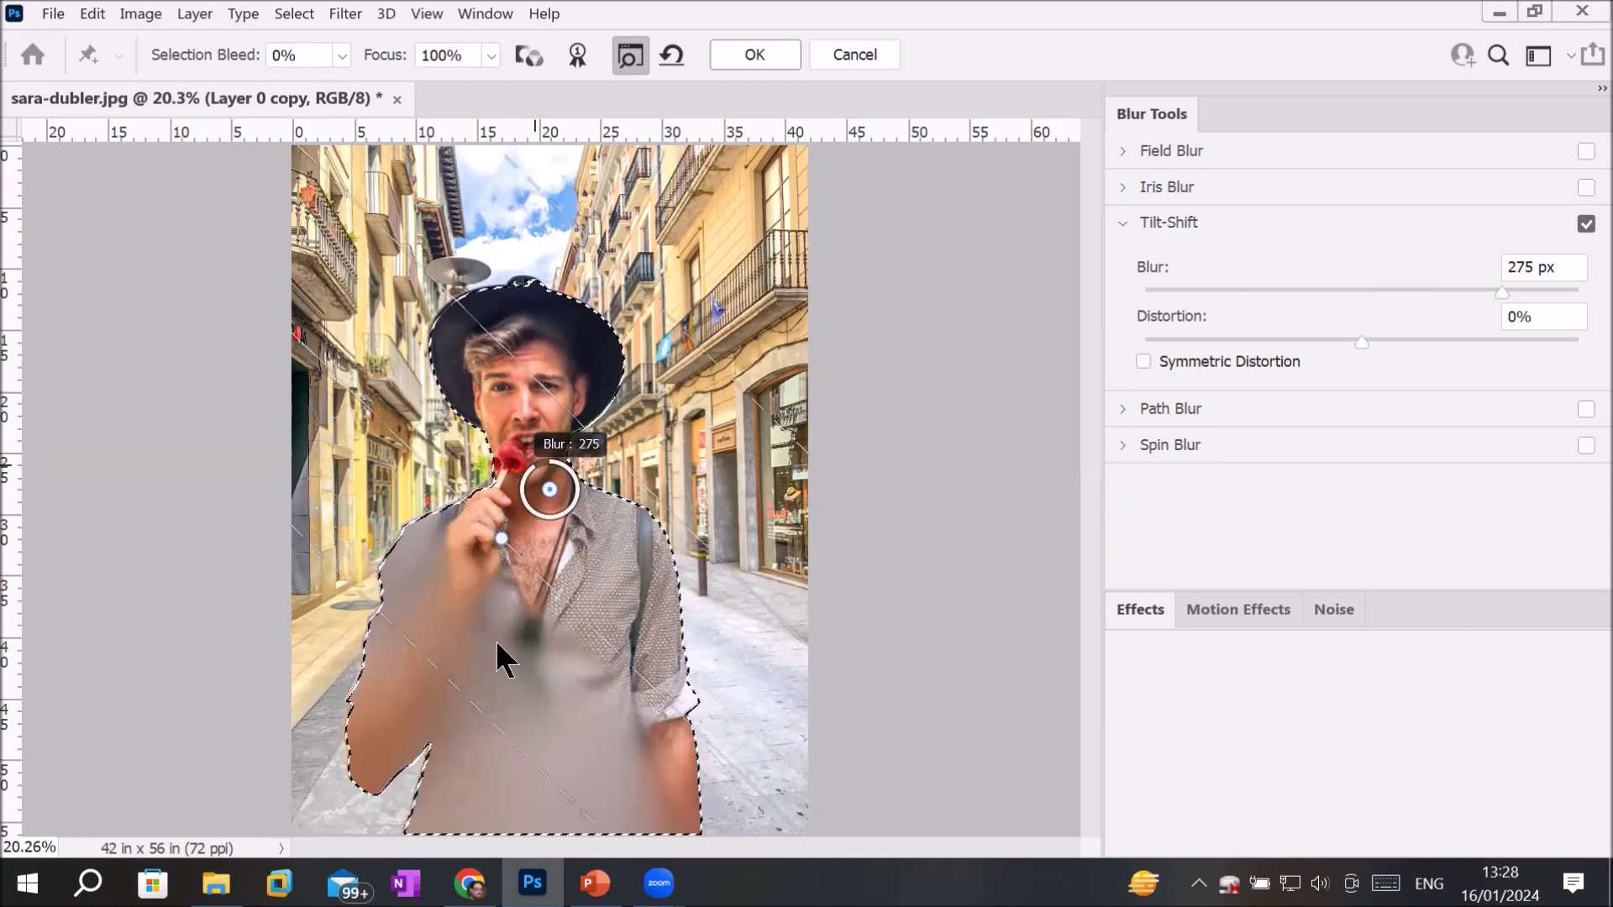
drag(598, 439, 508, 430)
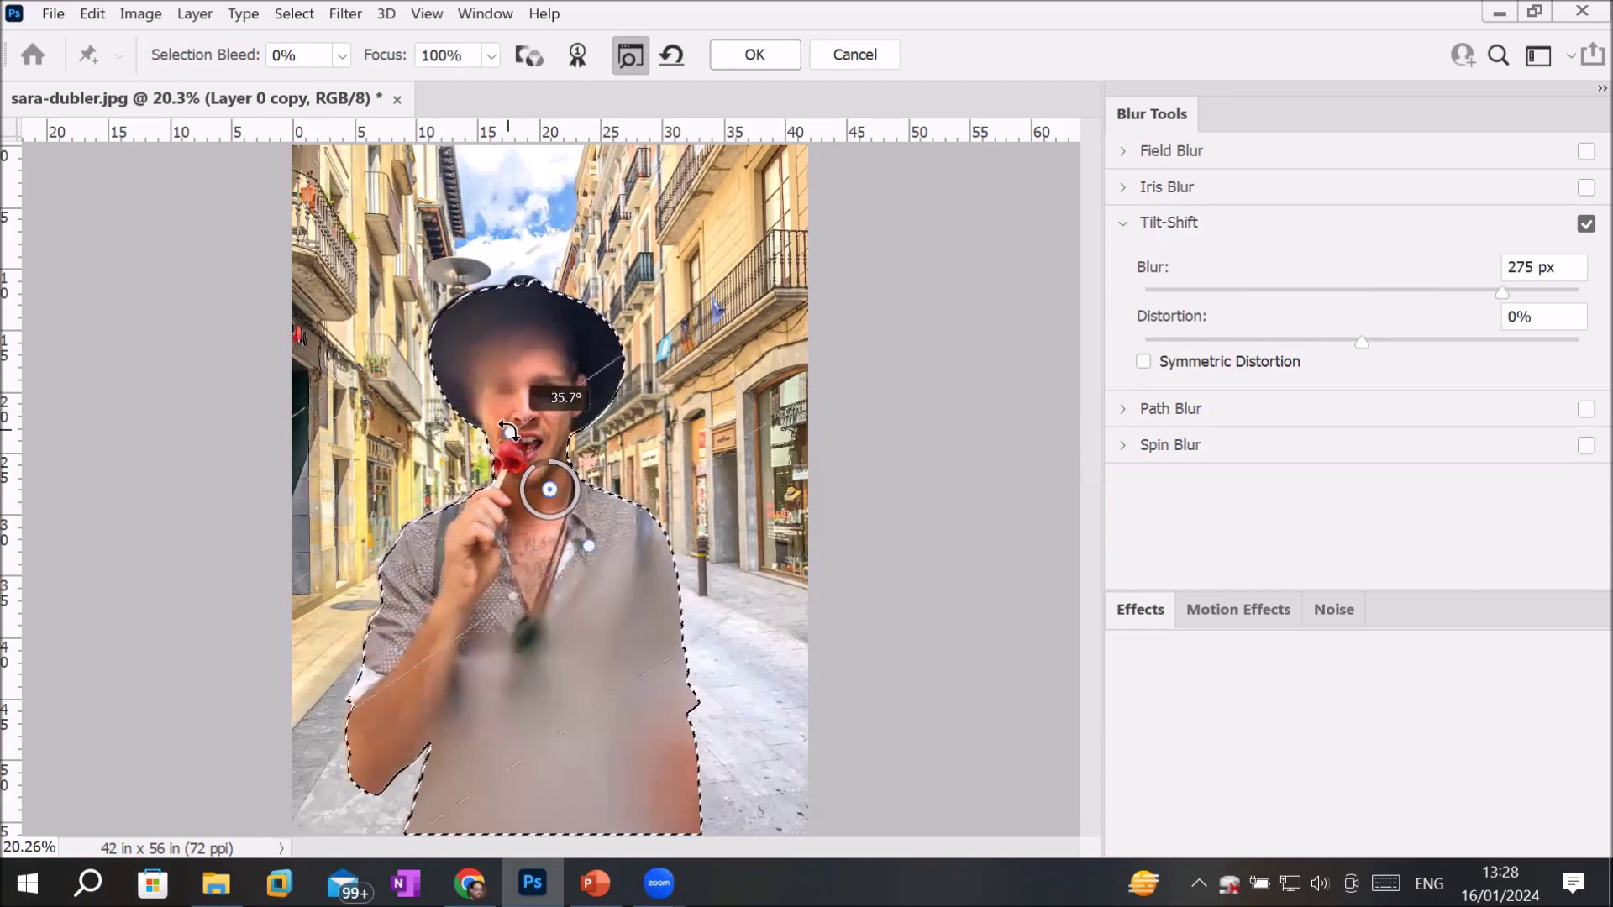
mouse_move(509, 430)
mouse_down()
mouse_move(498, 518)
mouse_move(485, 480)
mouse_up()
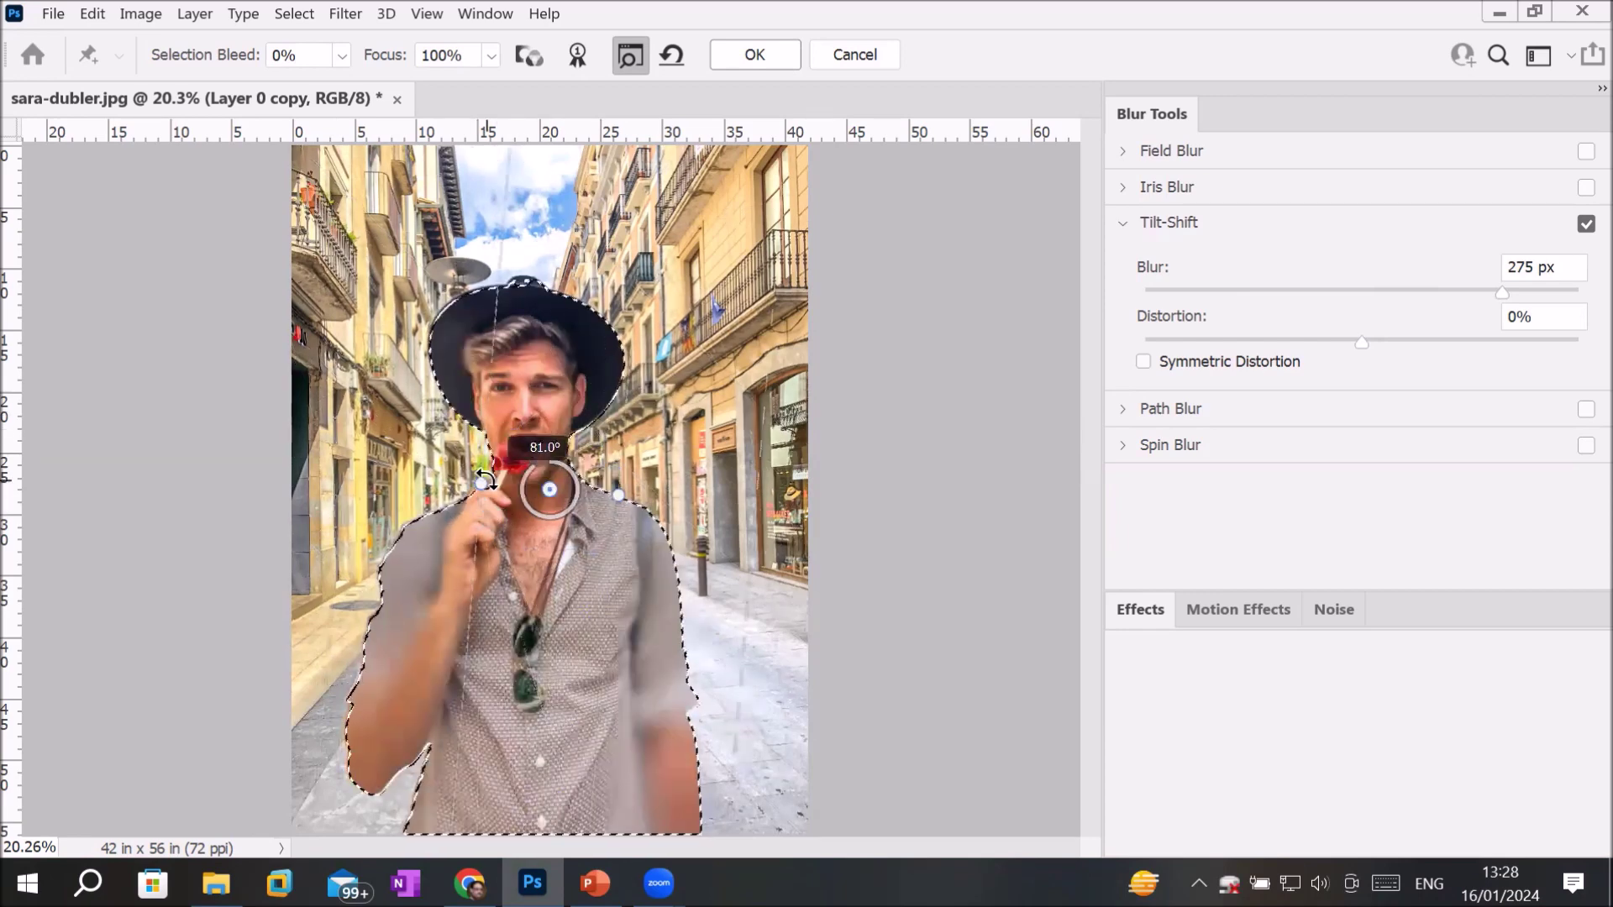
drag(519, 454, 563, 432)
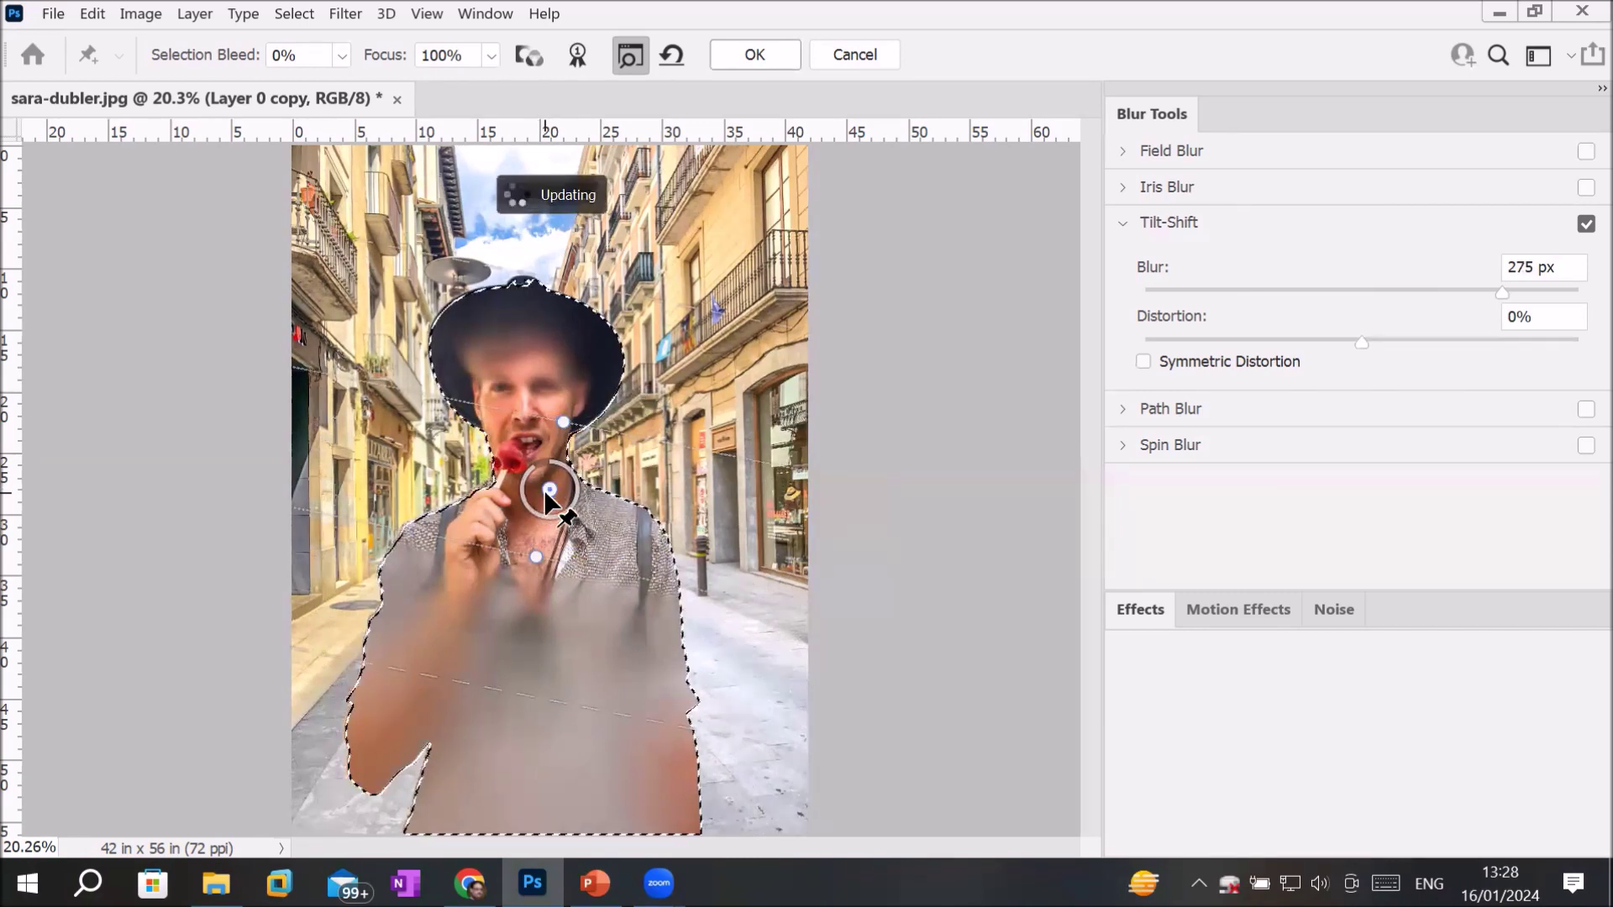
Step: Move the blur centre down the man and back up, then cut the blur to 2 px
drag(547, 491, 538, 815)
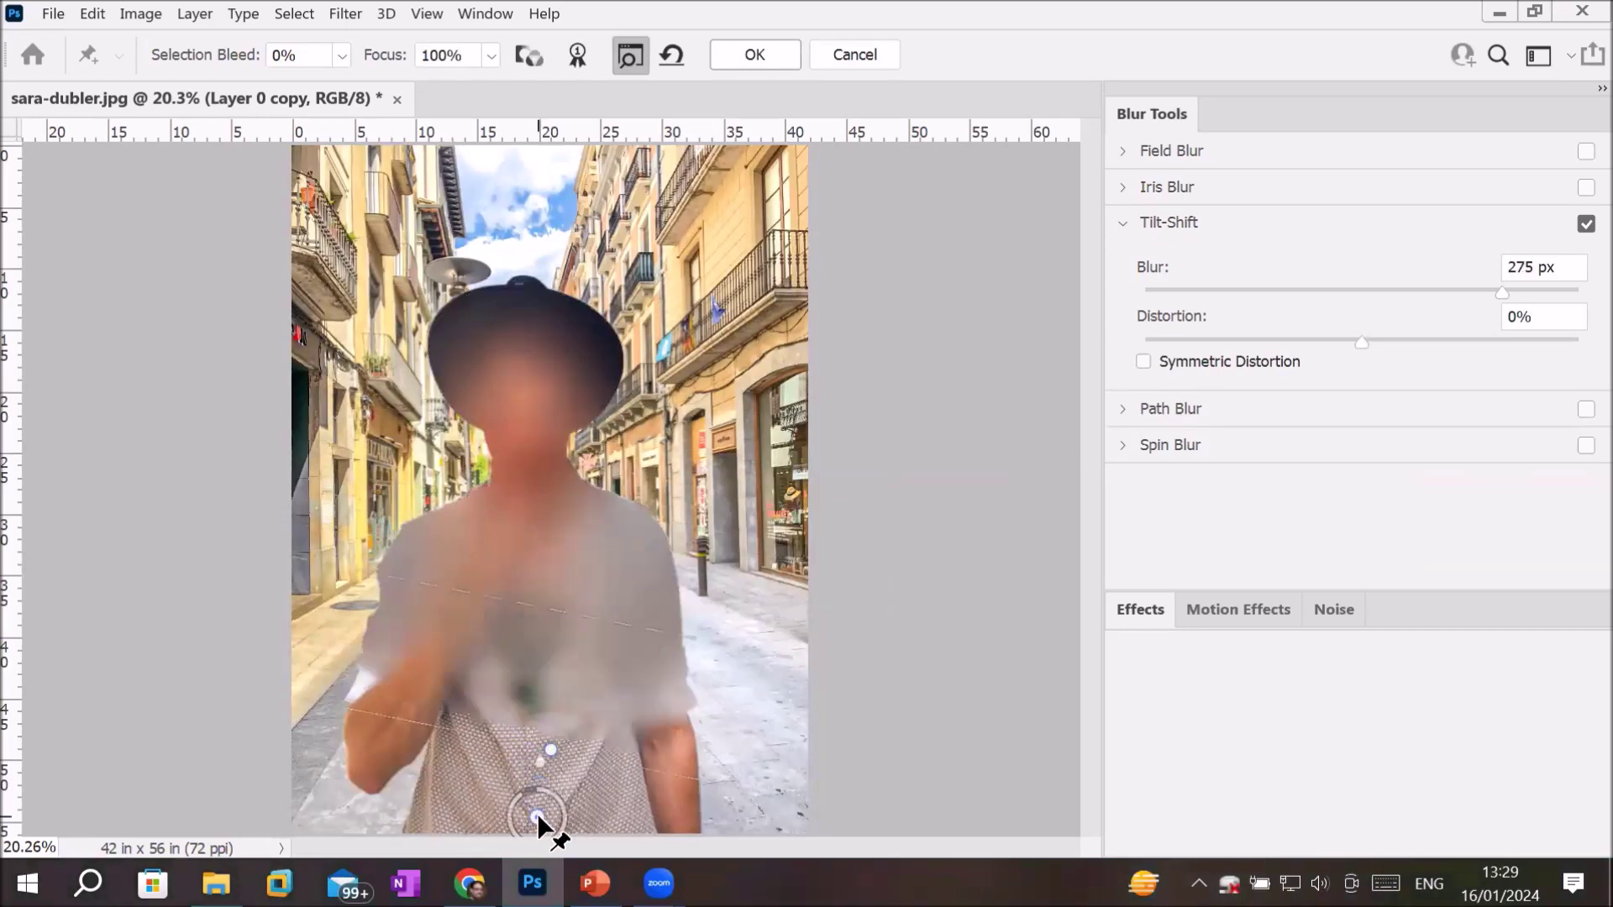
drag(537, 813, 566, 731)
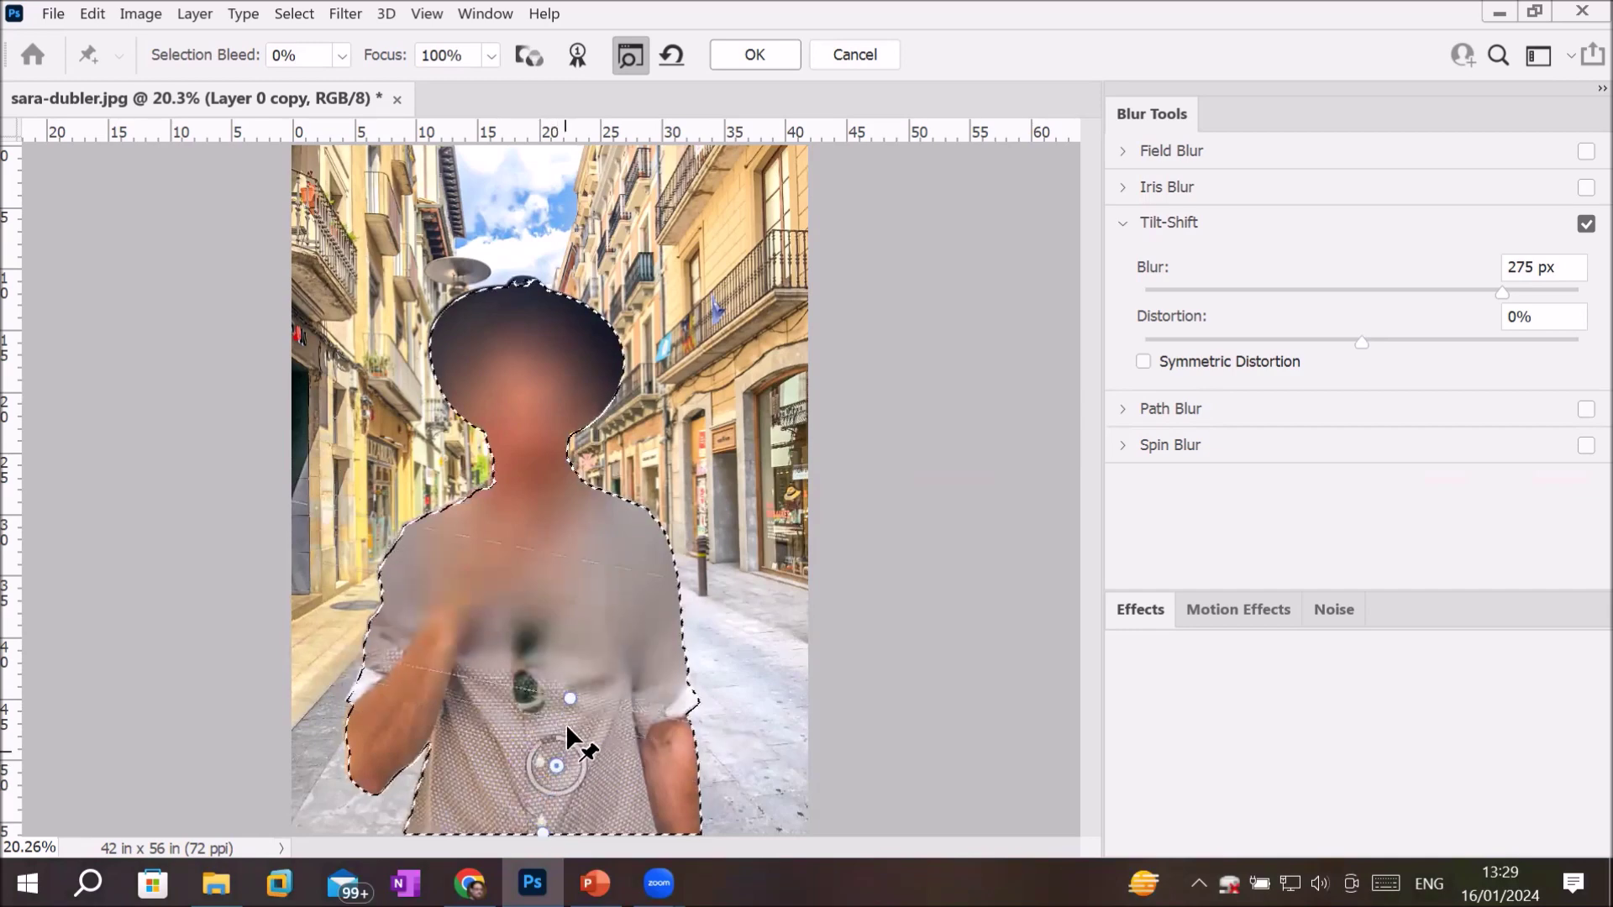
mouse_move(578, 670)
mouse_down()
mouse_move(563, 405)
mouse_move(523, 420)
mouse_move(526, 435)
mouse_up()
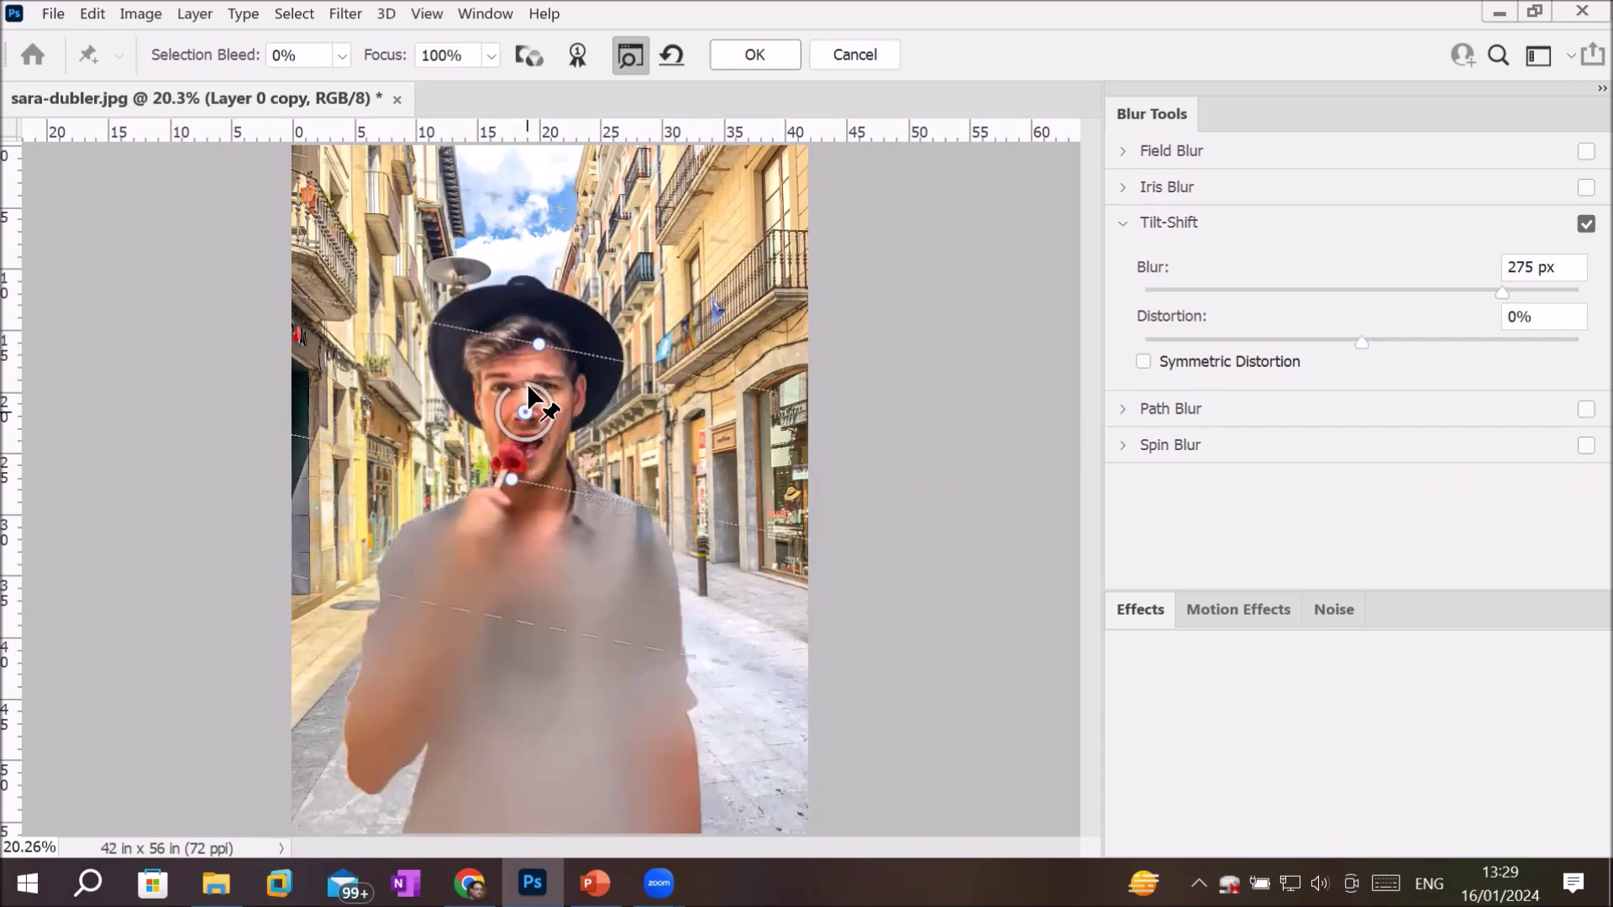
mouse_move(527, 395)
mouse_down()
mouse_move(558, 416)
mouse_move(500, 428)
mouse_up()
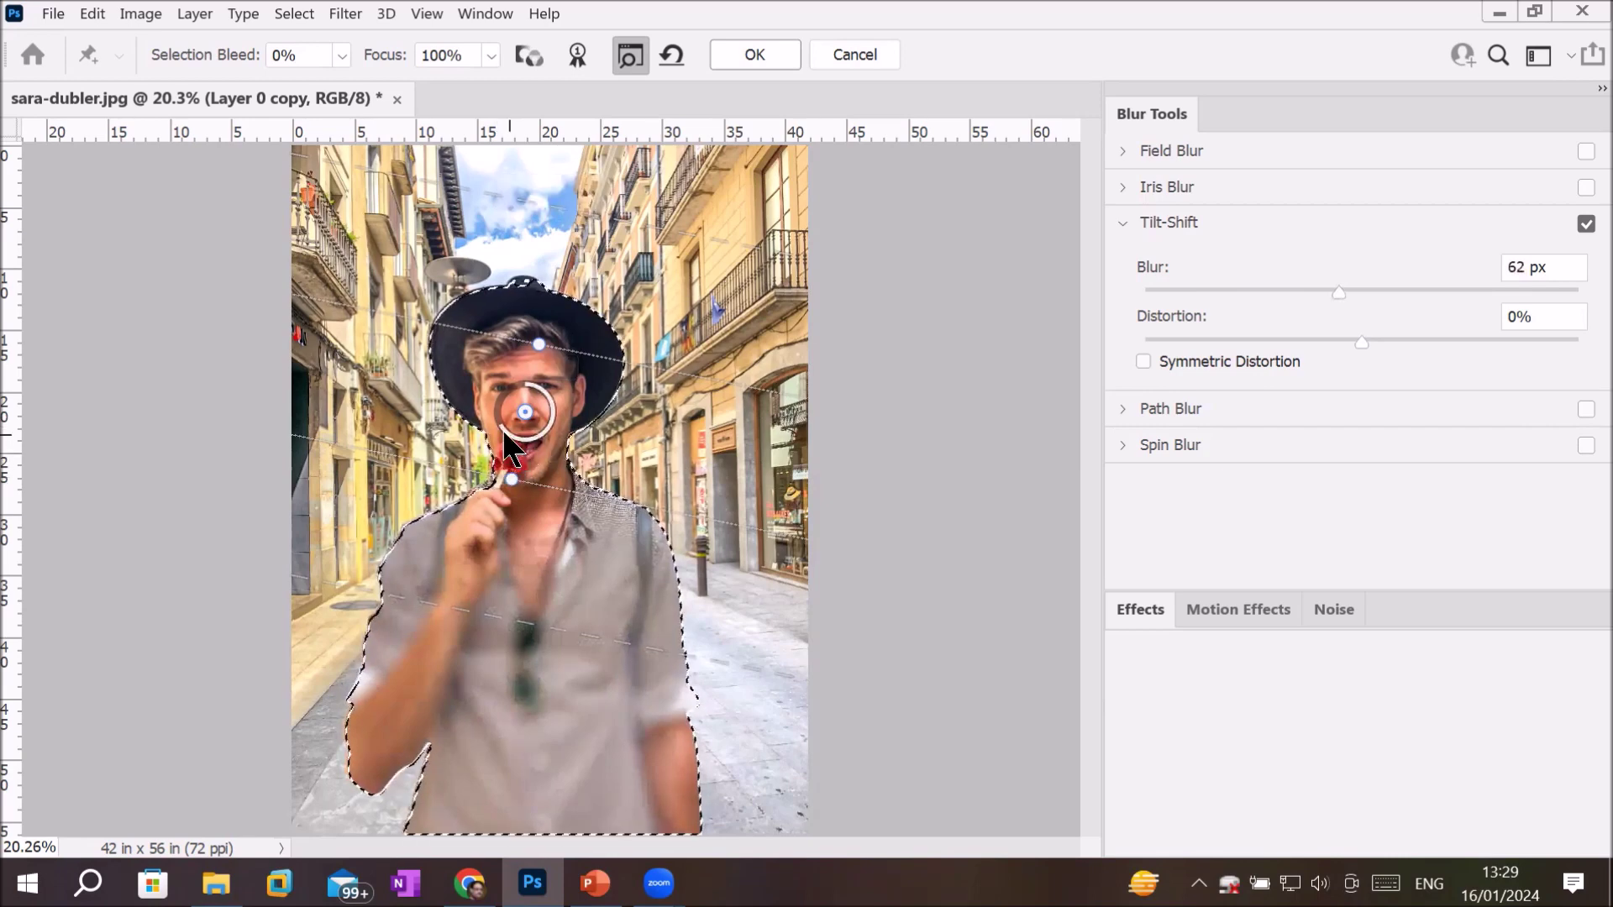
mouse_move(502, 433)
mouse_down()
mouse_move(570, 413)
mouse_move(554, 388)
mouse_up()
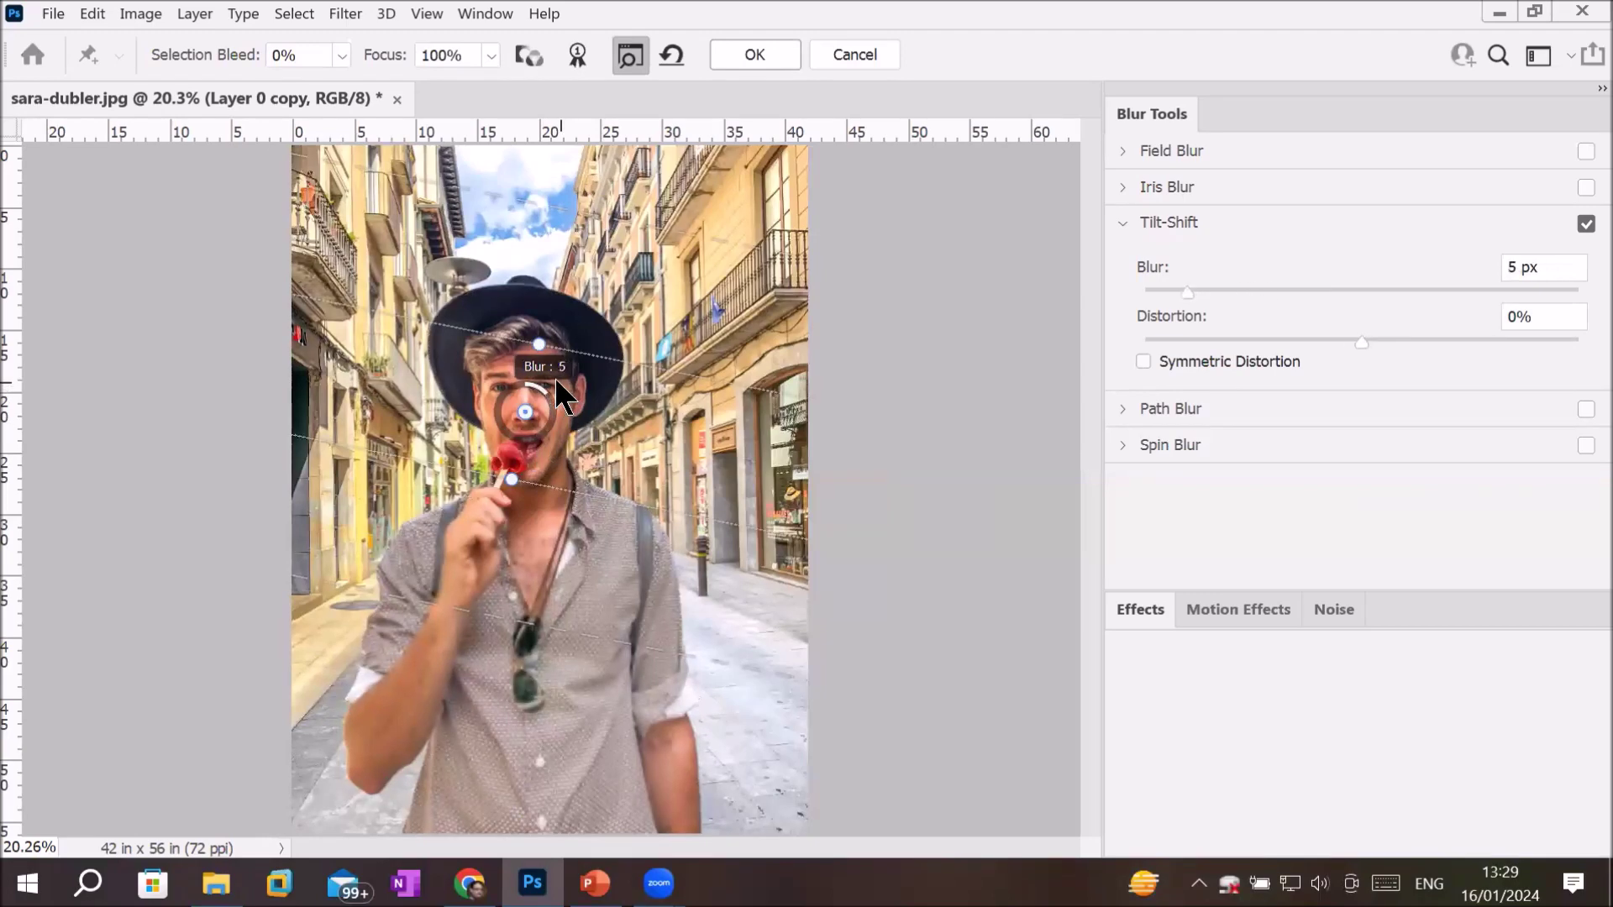
drag(553, 389, 547, 395)
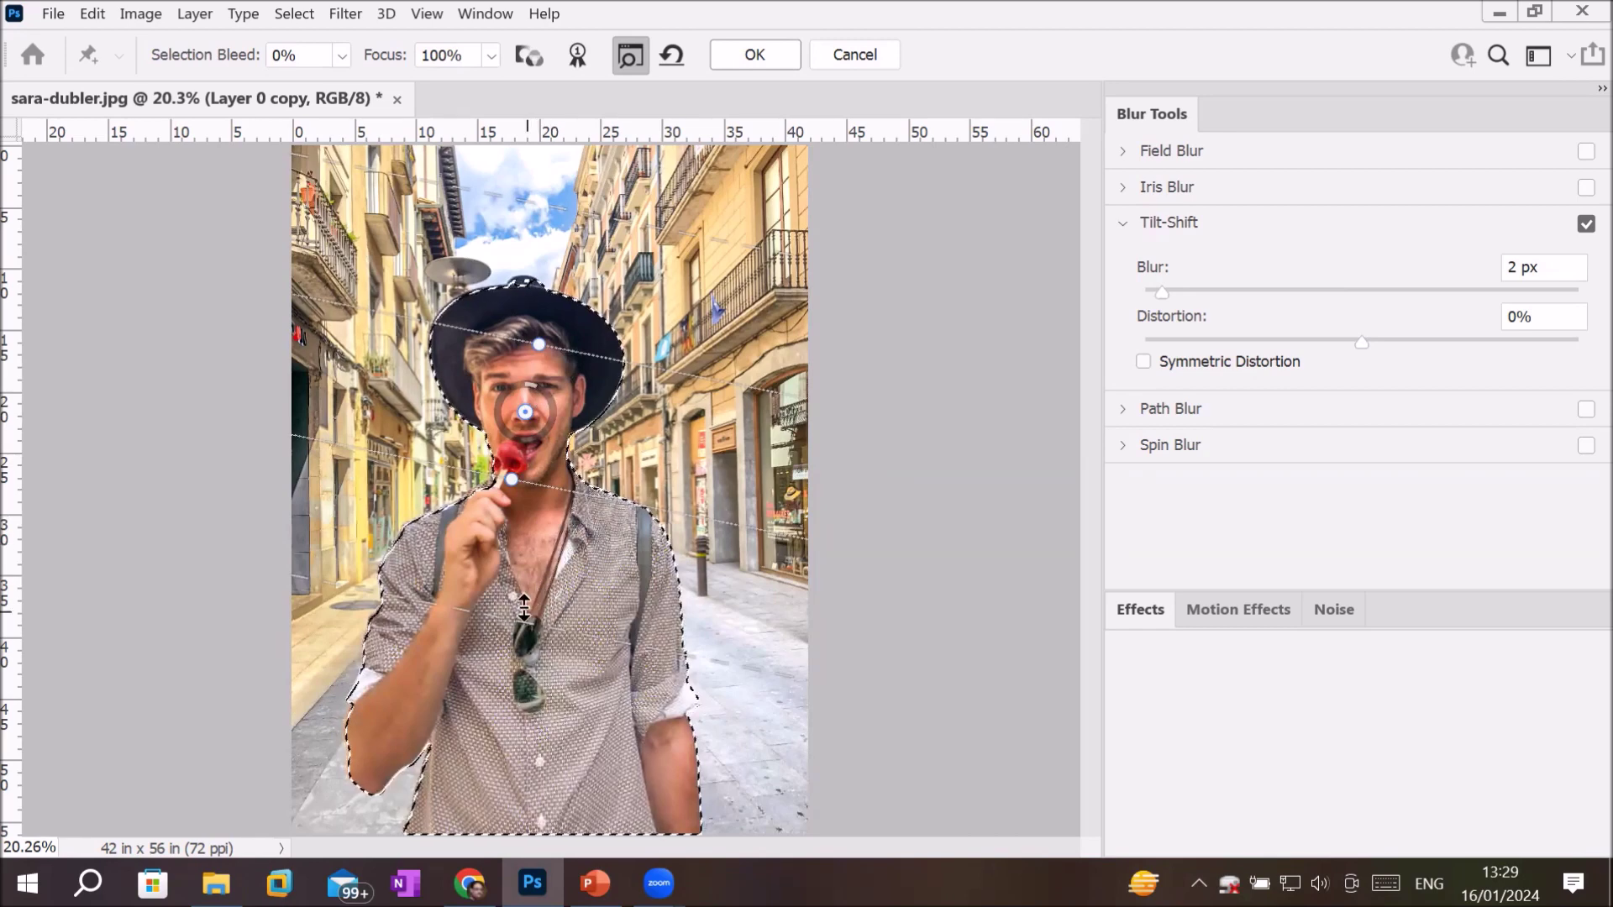
Step: Raise the blur again and rotate the focus band from near-horizontal to vertical
drag(547, 355, 608, 440)
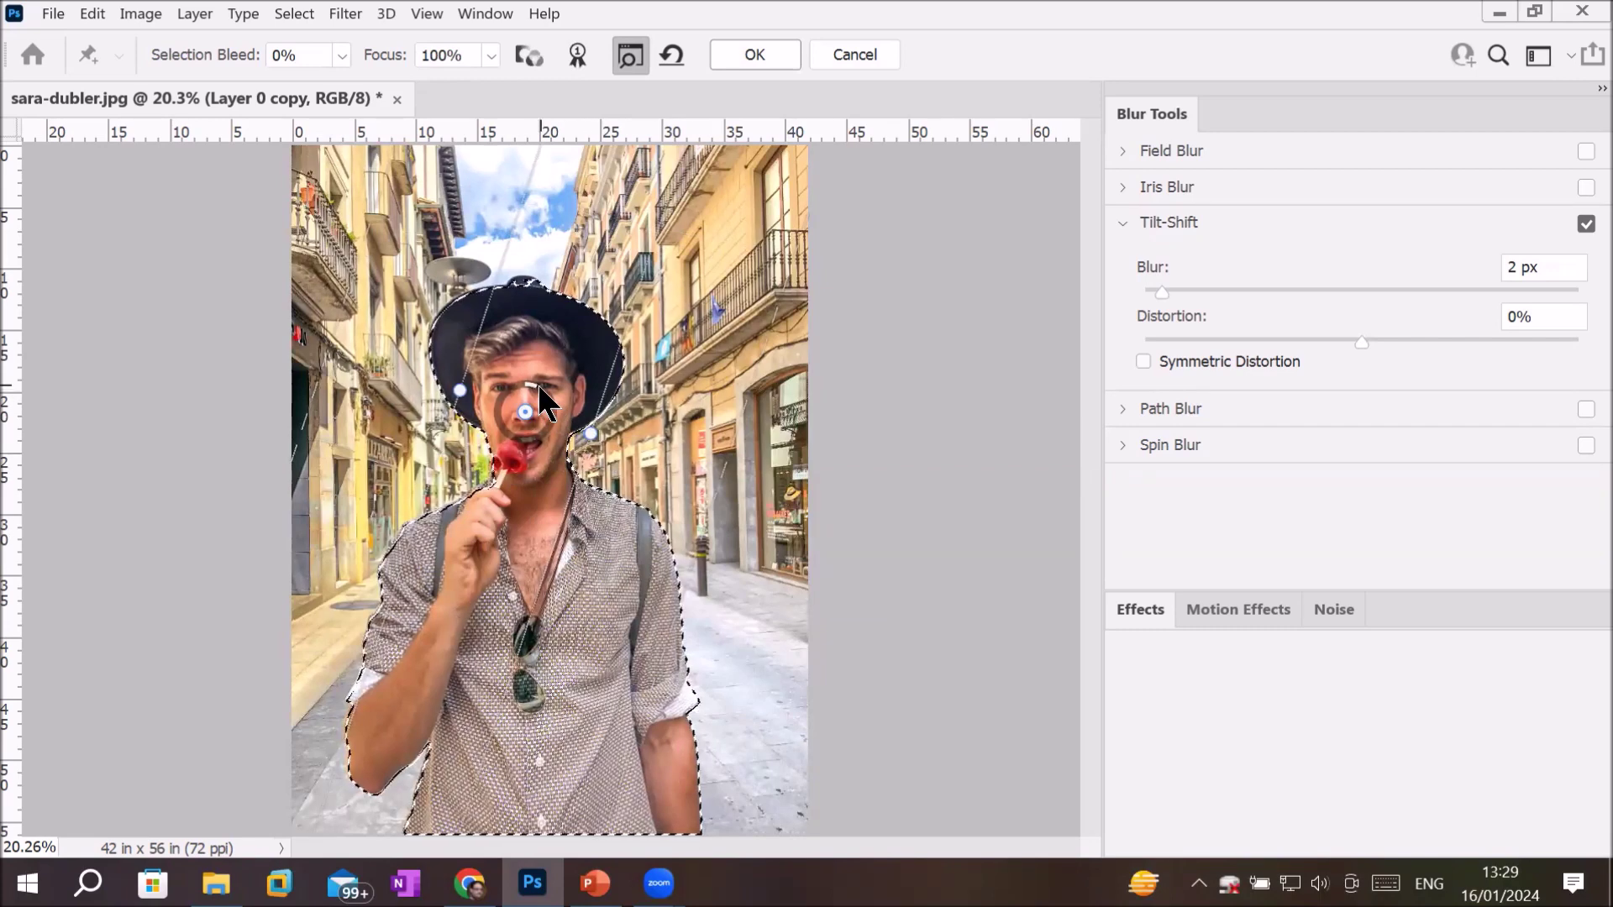
mouse_move(538, 402)
mouse_down()
mouse_move(554, 439)
mouse_move(515, 409)
mouse_up()
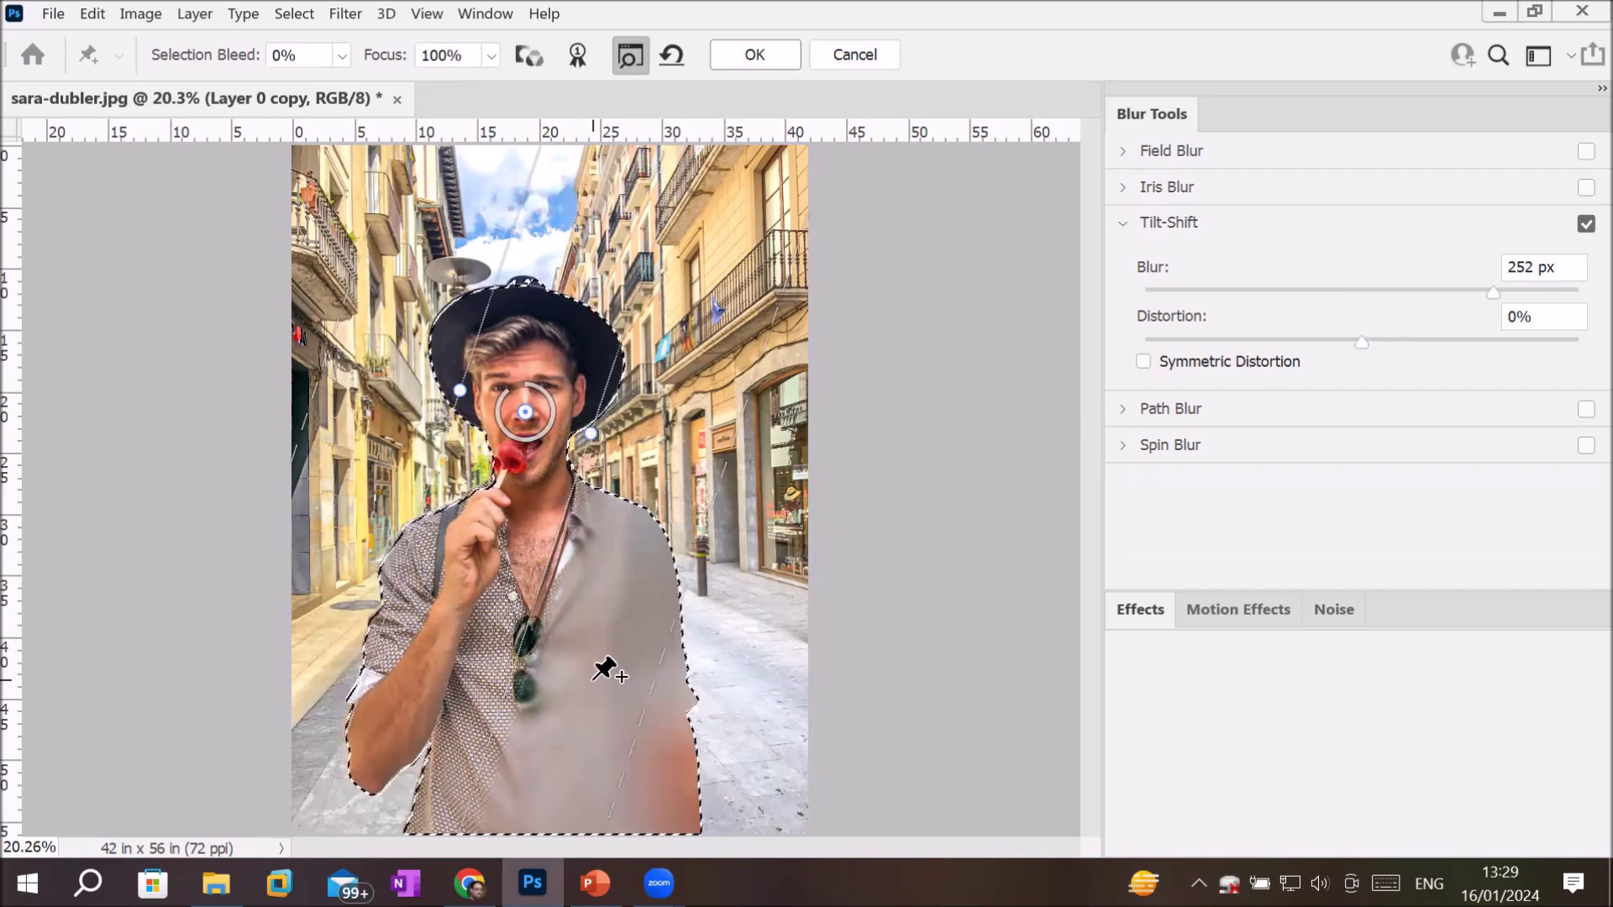
mouse_move(454, 392)
mouse_down()
mouse_move(521, 655)
mouse_move(678, 429)
mouse_up()
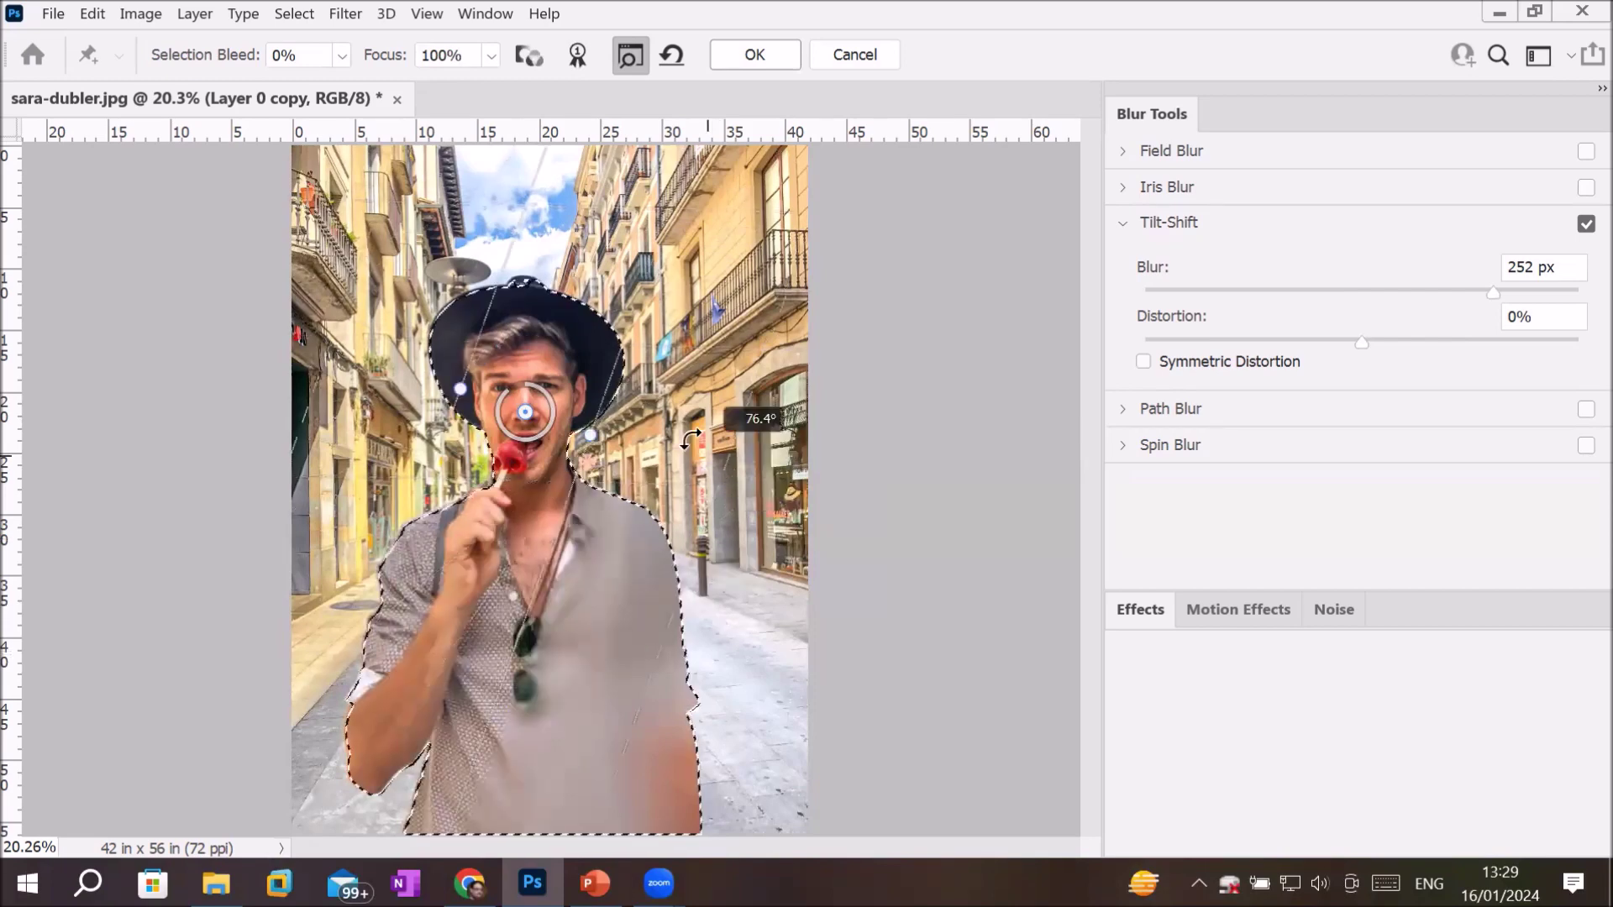
drag(678, 428, 646, 430)
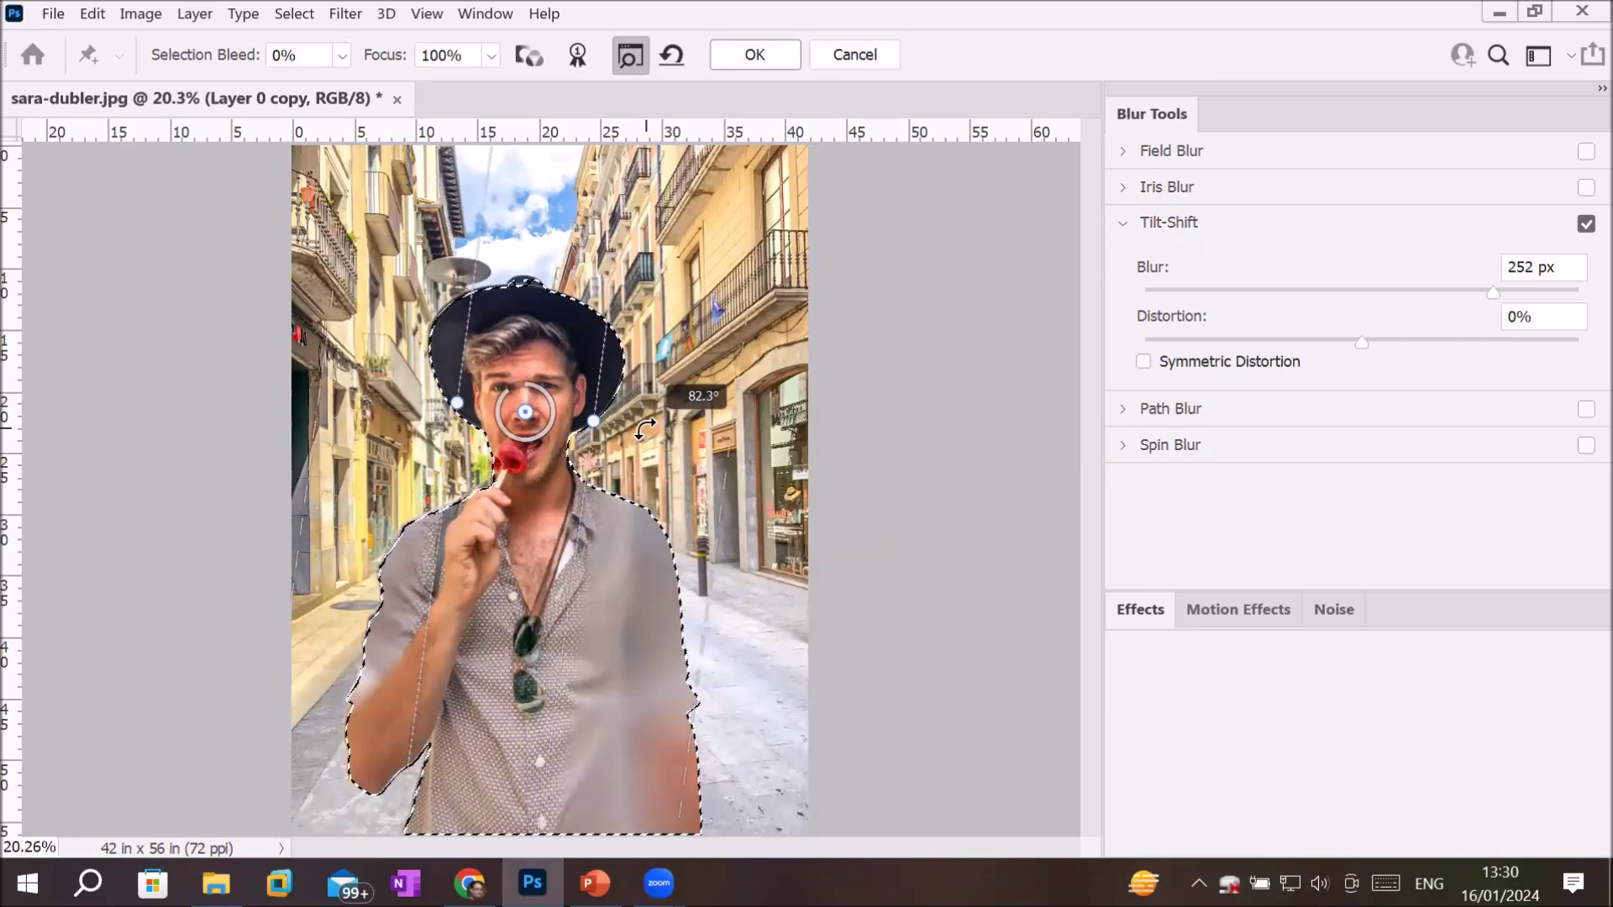
drag(492, 424, 504, 414)
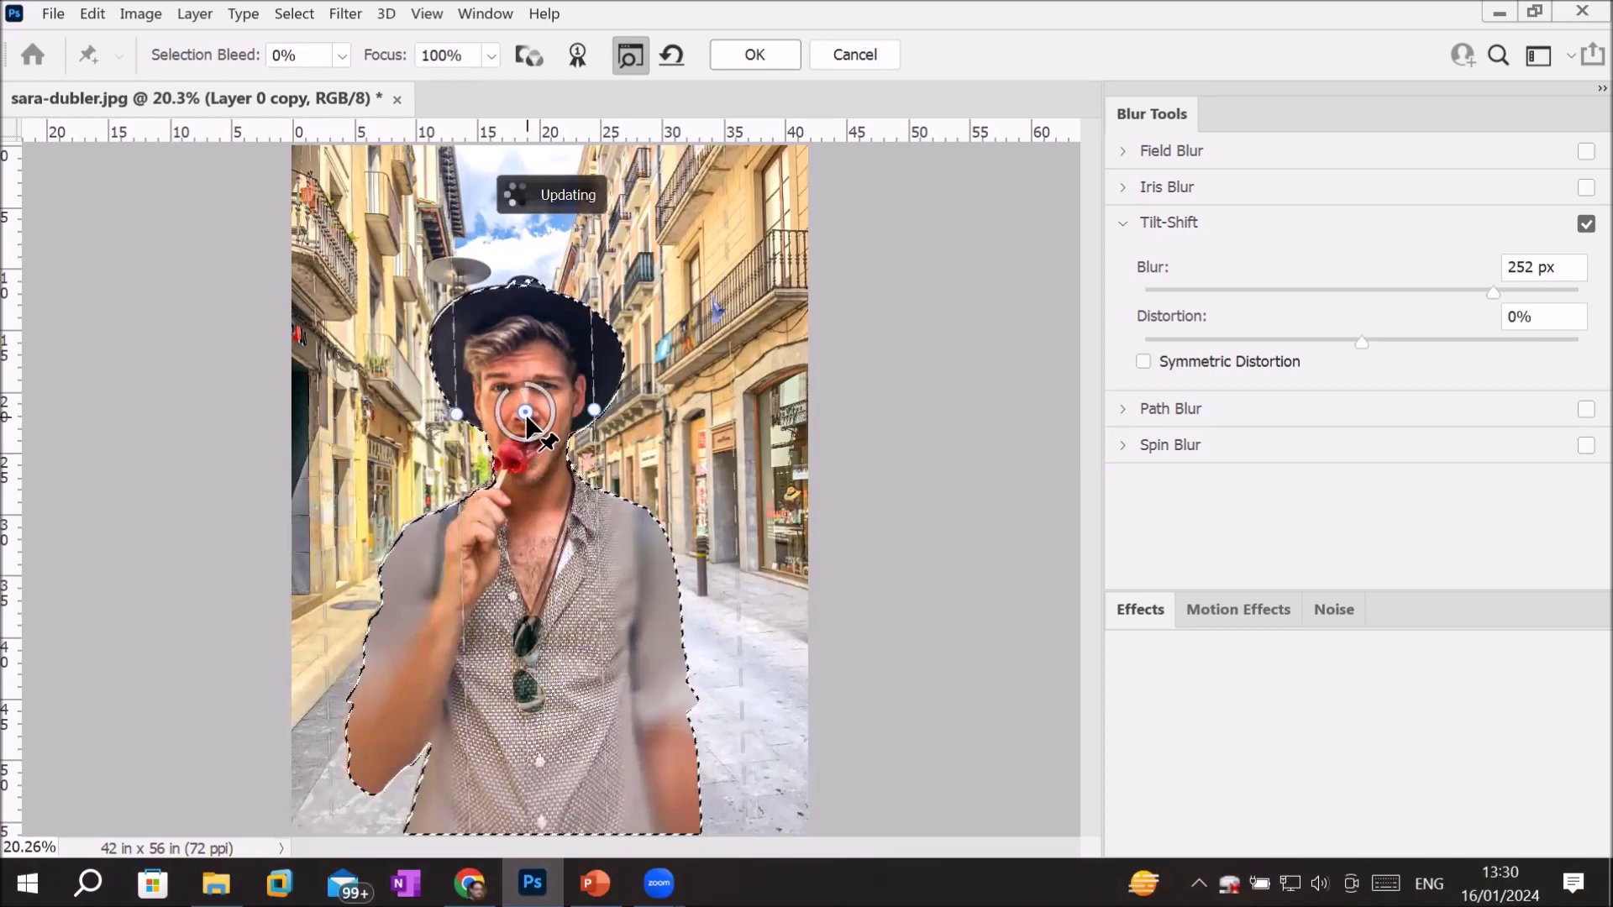
Step: Shift the blur centre to the chin and across the man, then cancel the 252 px Tilt-Shift
mouse_move(525, 412)
mouse_down()
mouse_move(524, 464)
mouse_move(624, 664)
mouse_move(698, 647)
mouse_up()
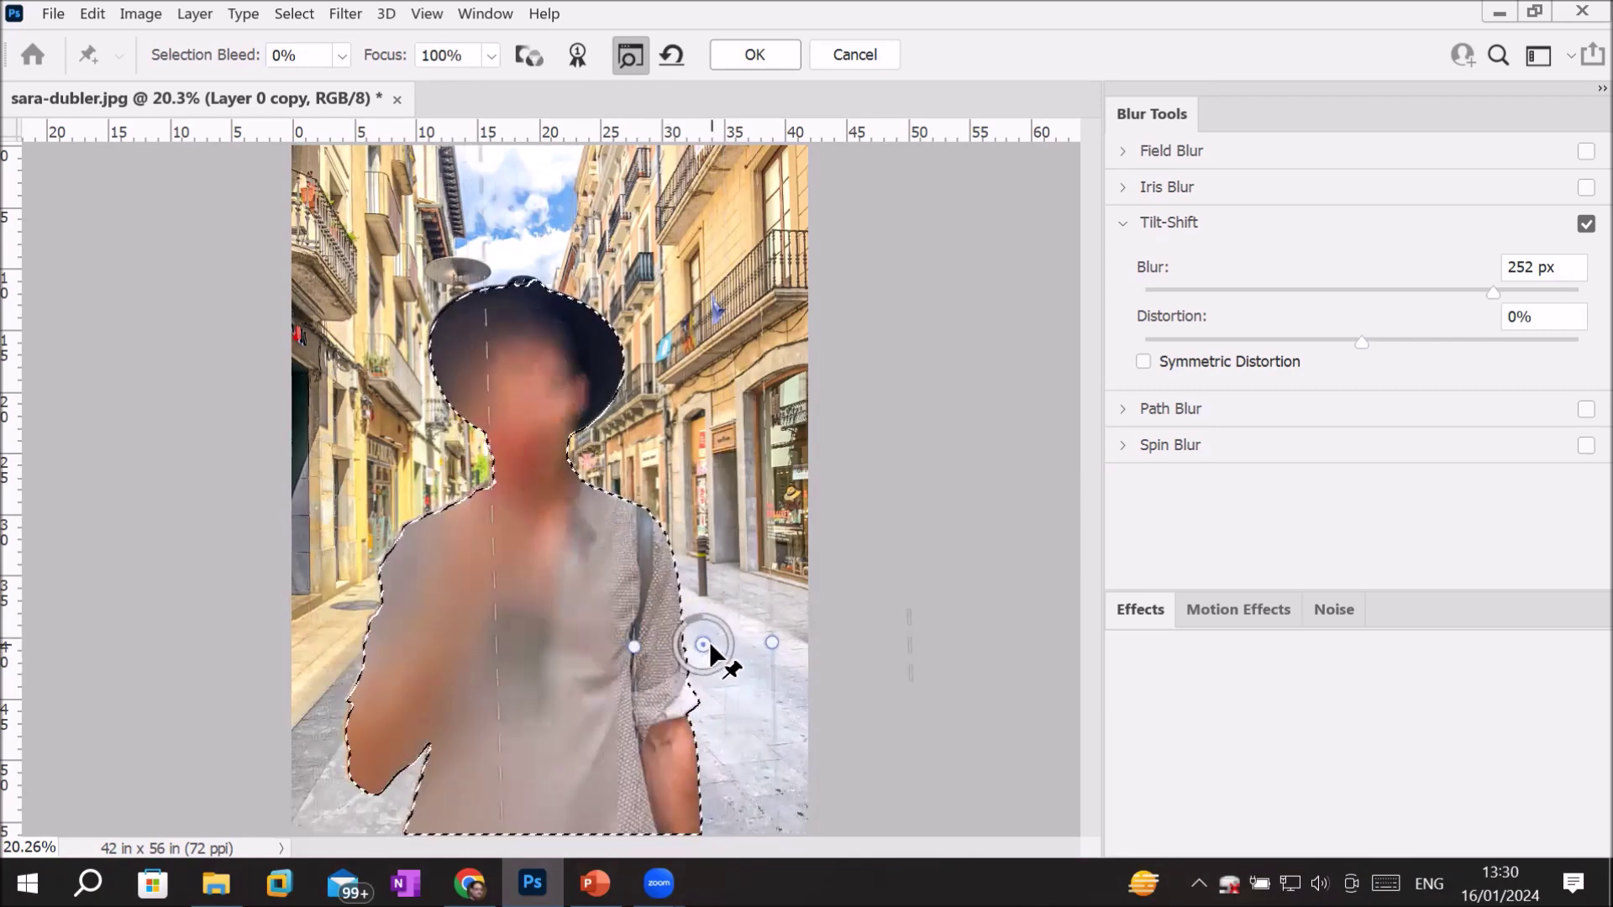
mouse_move(708, 653)
mouse_down()
mouse_move(340, 639)
mouse_move(538, 648)
mouse_up()
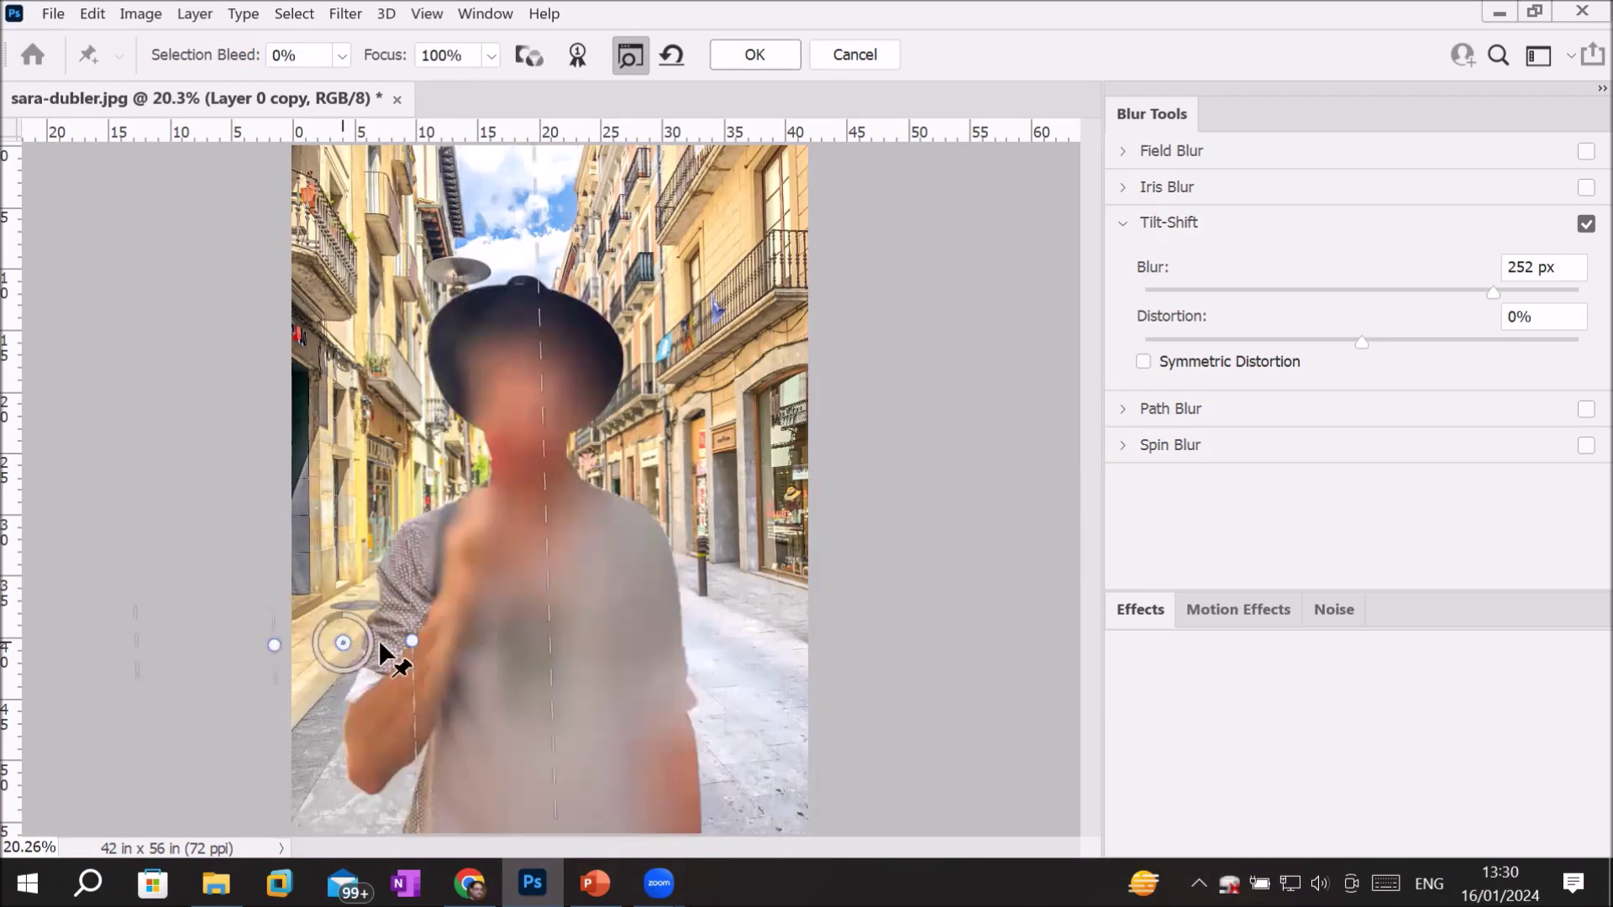
mouse_move(537, 649)
mouse_down()
mouse_move(508, 652)
mouse_move(529, 658)
mouse_up()
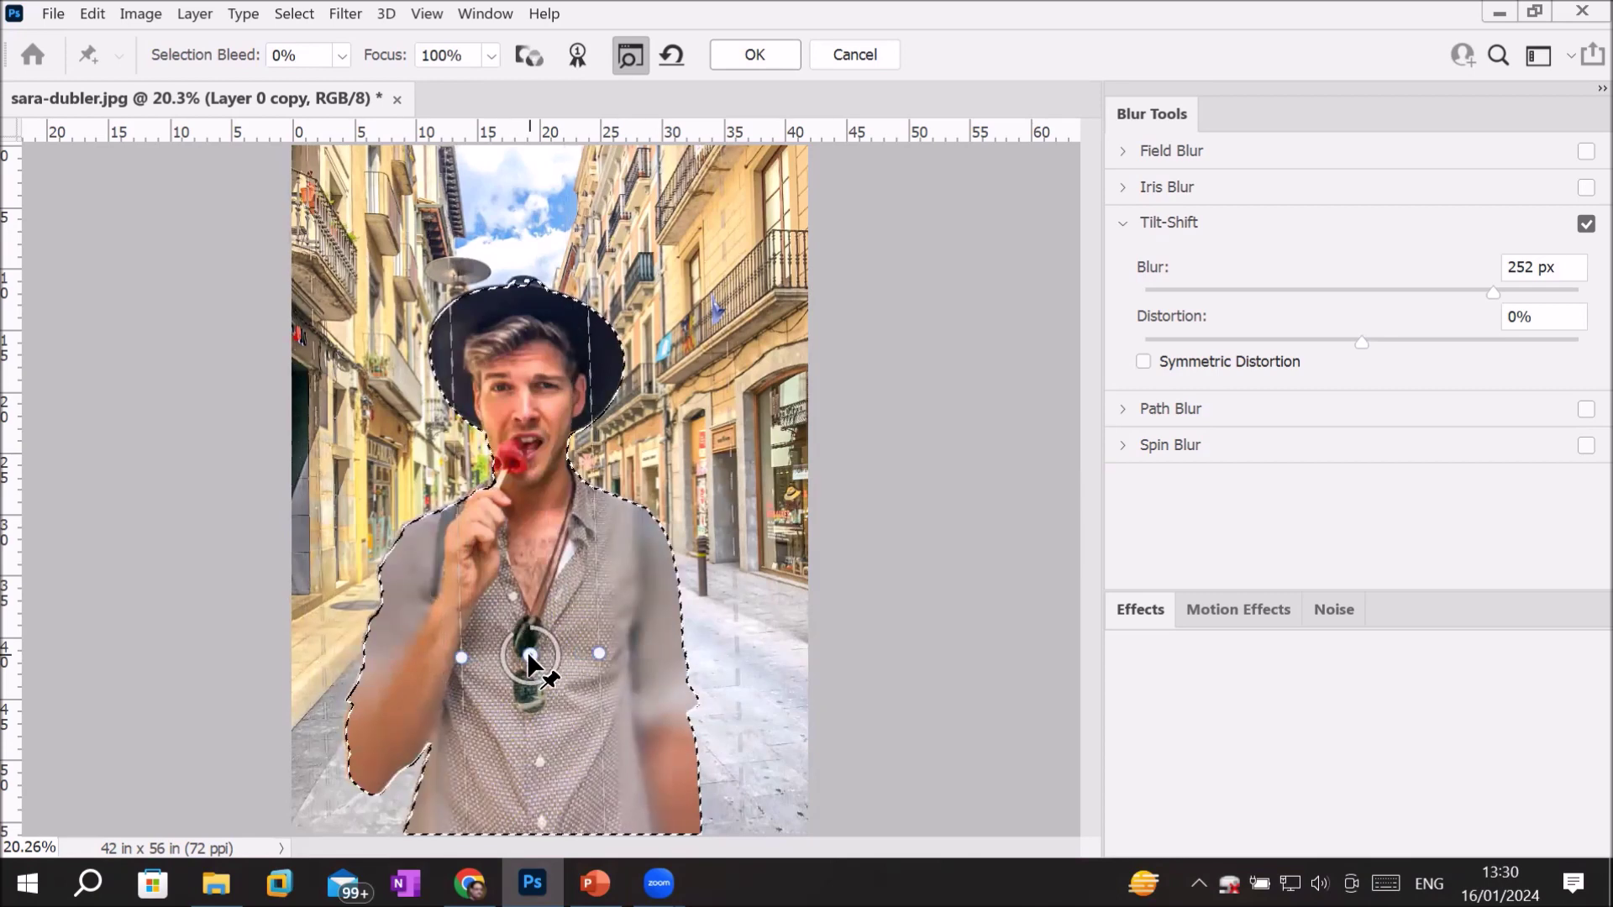
click(854, 55)
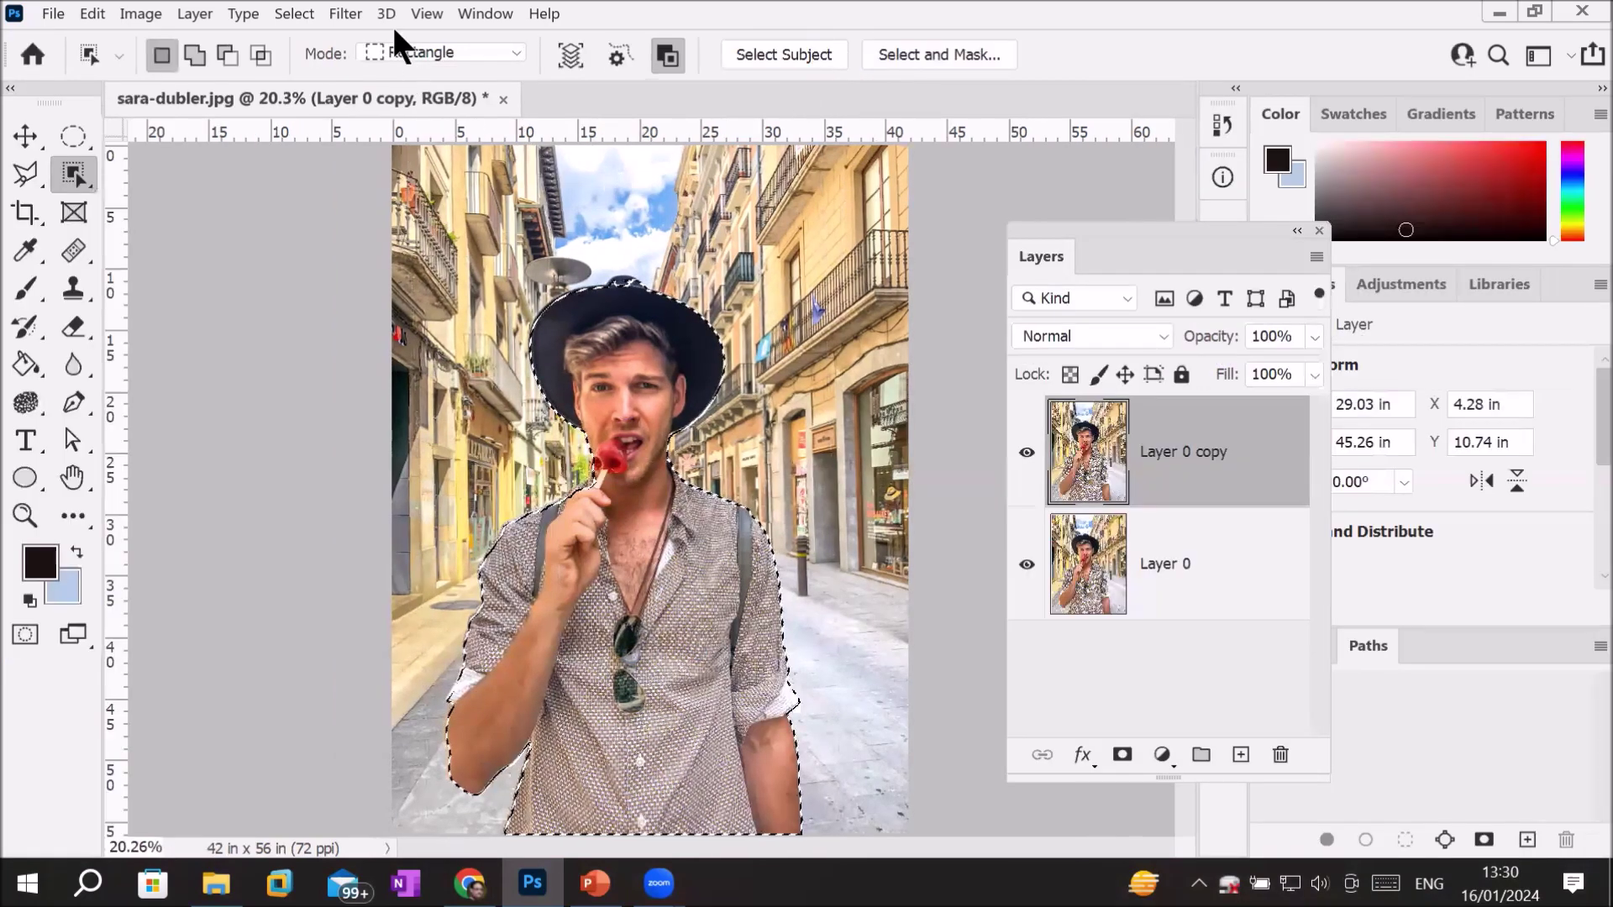
Step: Start a Field Blur on the selected man from the Blur Gallery
click(348, 12)
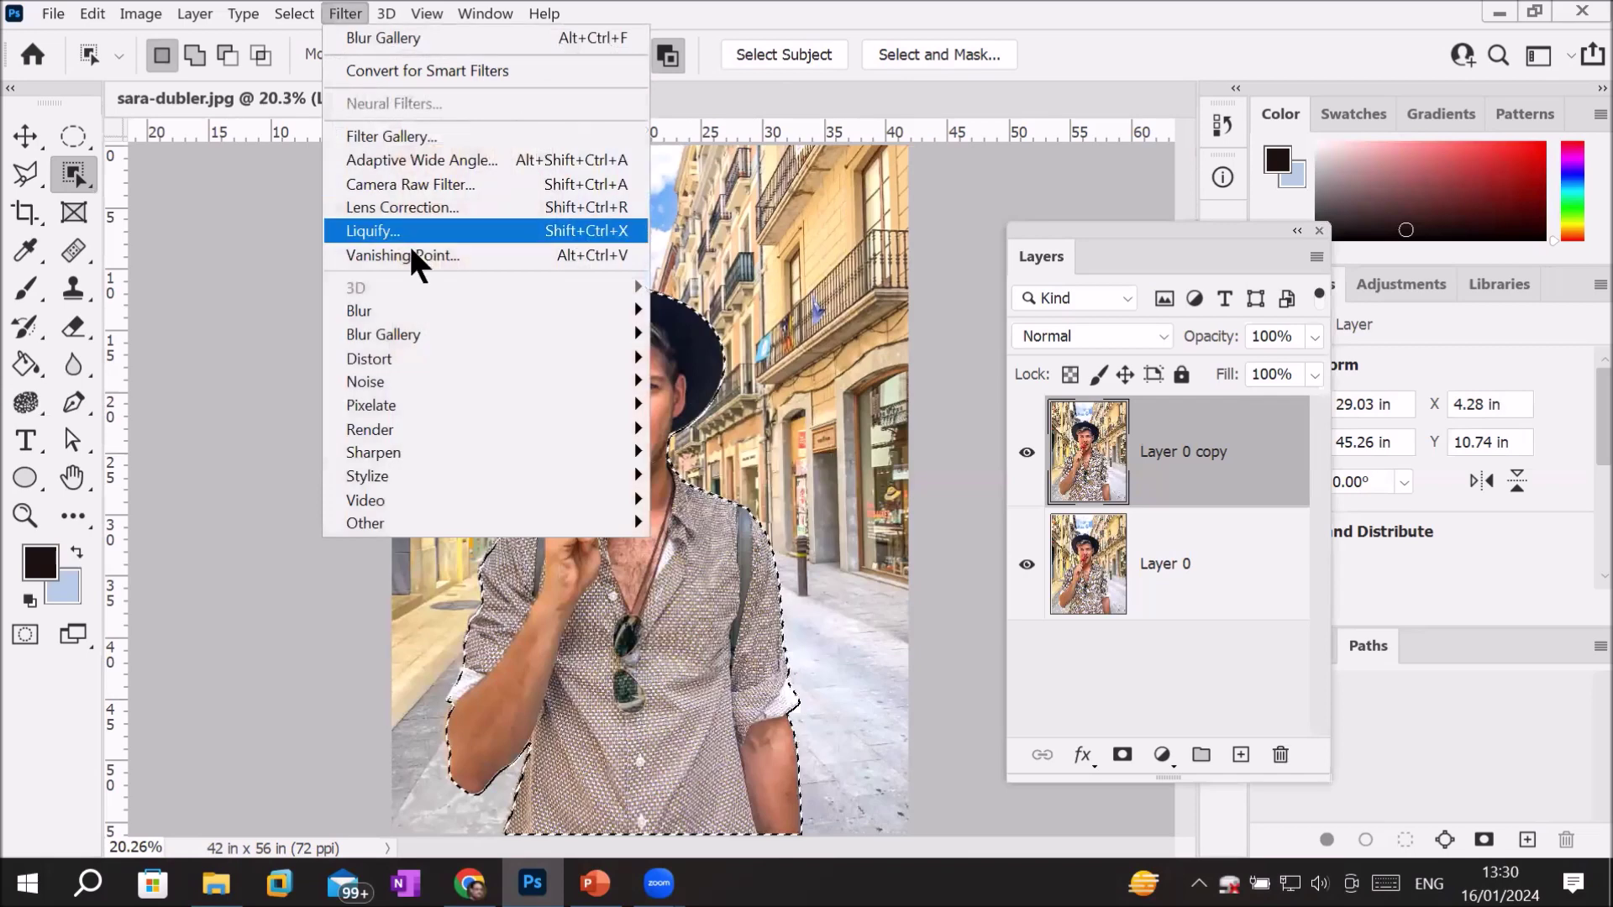
mouse_move(383, 334)
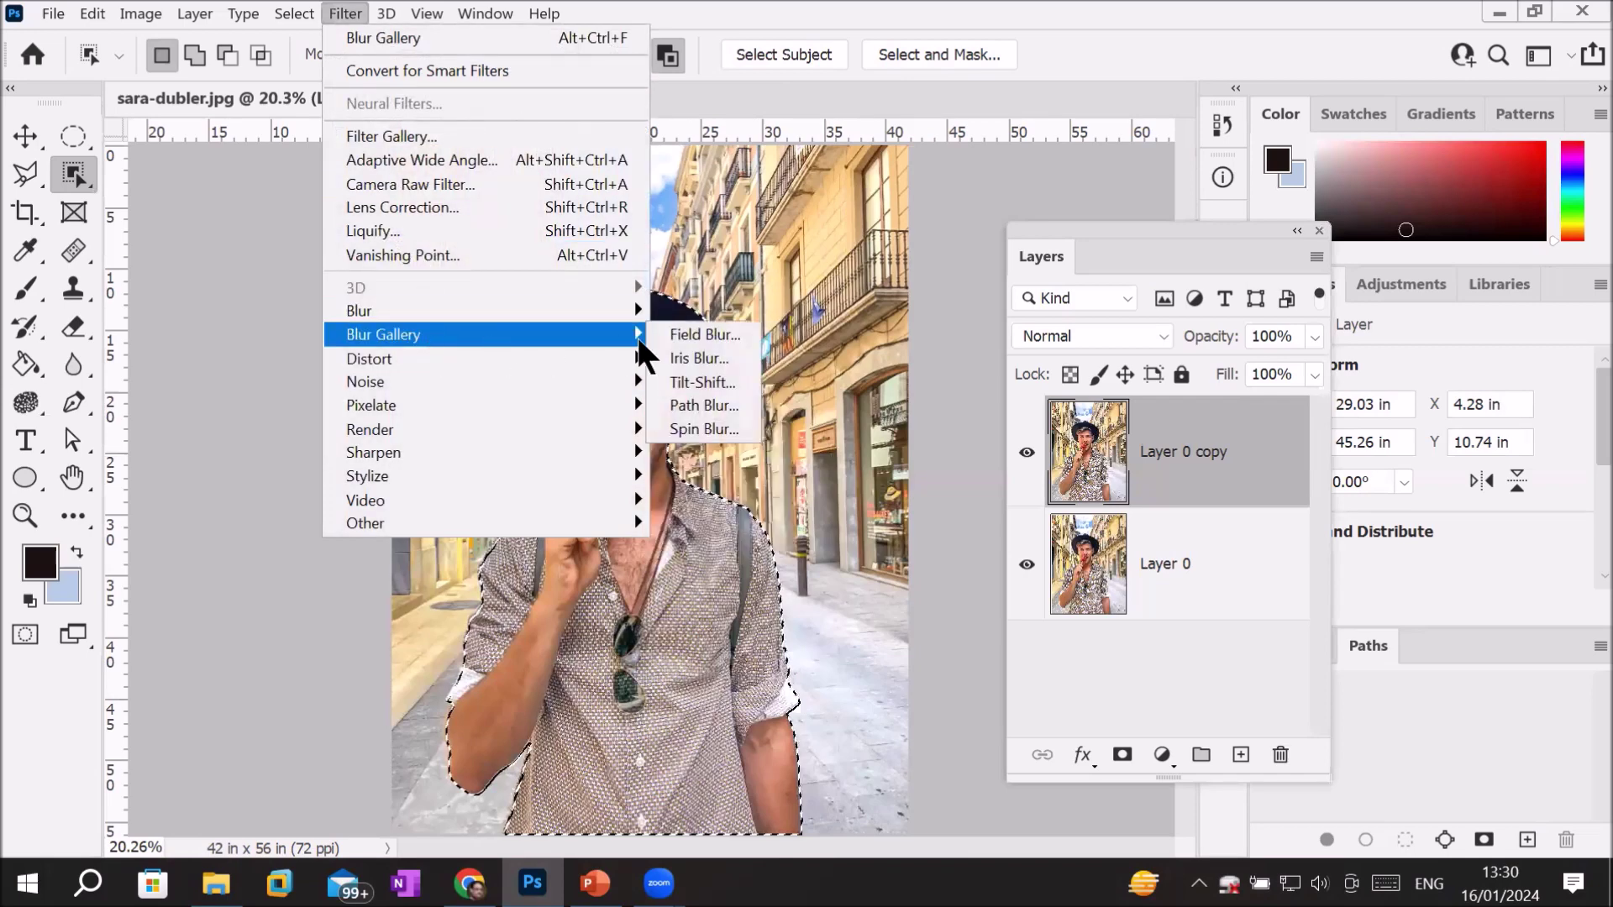
click(706, 333)
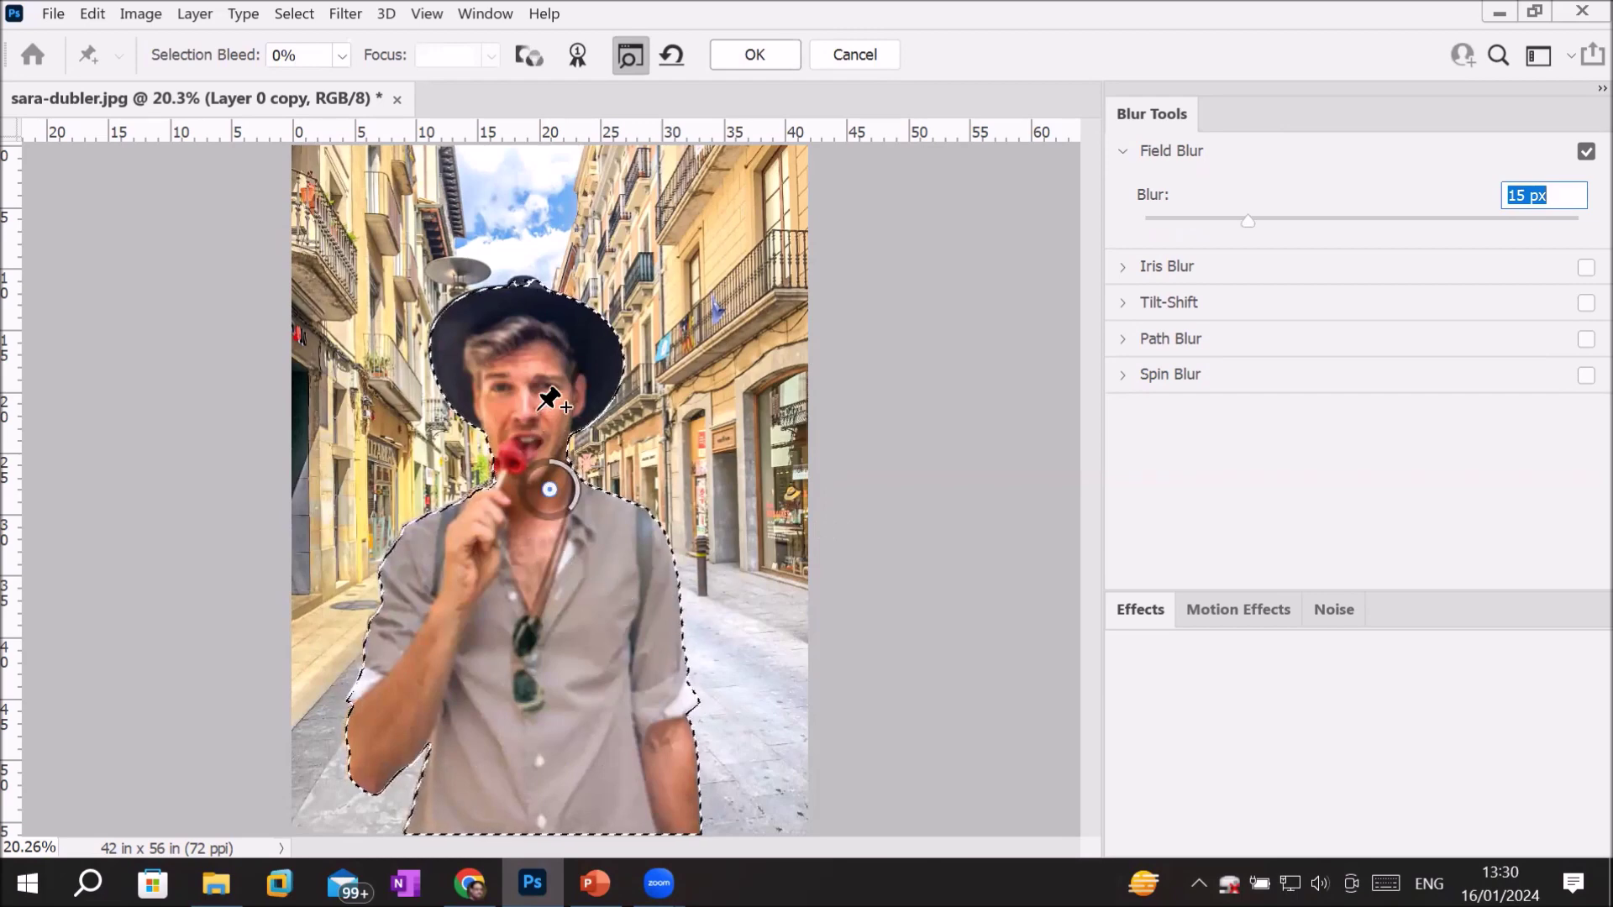
Step: Move the Field Blur pin to the chest at 4 px, then increase blur on the face point
mouse_move(551, 483)
mouse_down()
mouse_move(508, 628)
mouse_move(412, 590)
mouse_move(531, 396)
mouse_up()
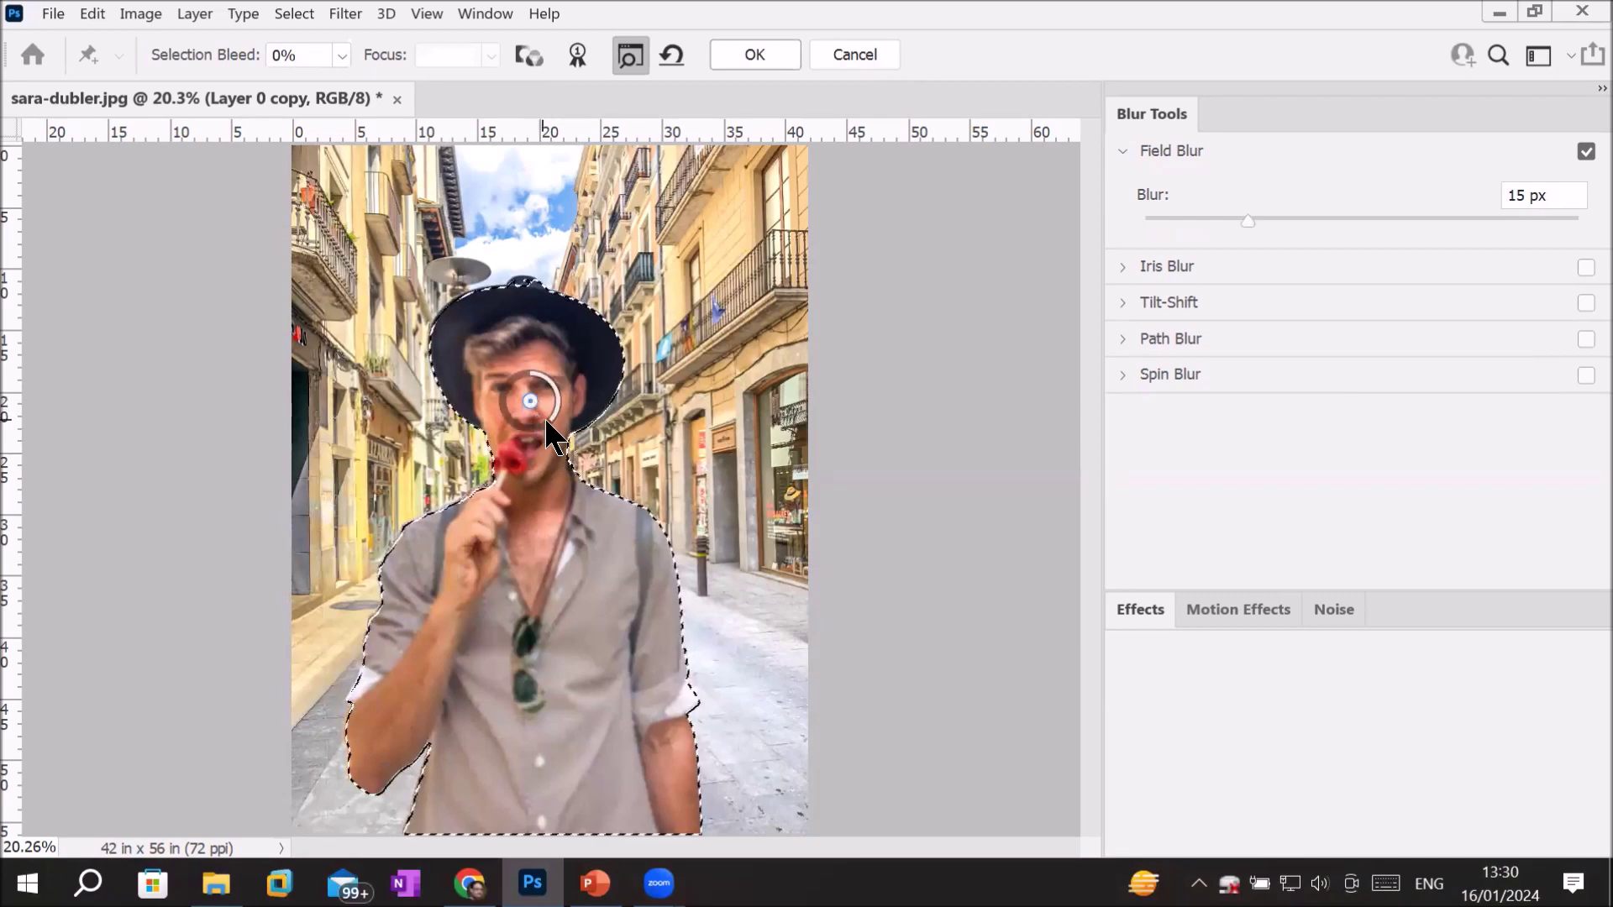
drag(552, 420, 541, 375)
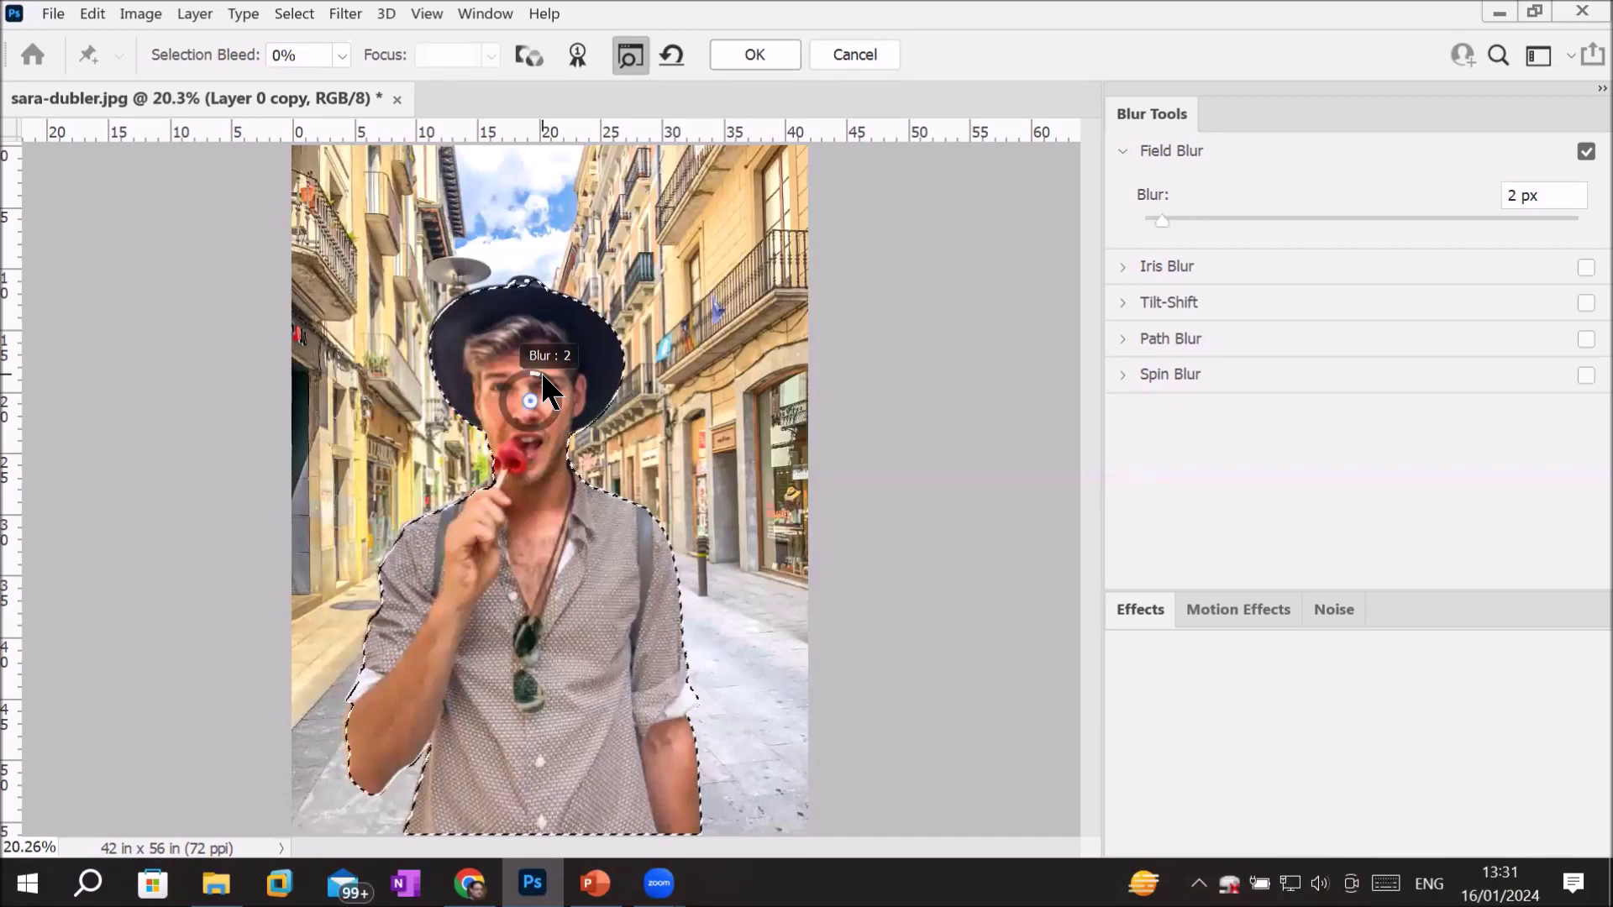
mouse_move(542, 375)
mouse_down()
mouse_move(536, 425)
mouse_move(509, 418)
mouse_move(509, 392)
mouse_move(562, 402)
mouse_move(495, 424)
mouse_up()
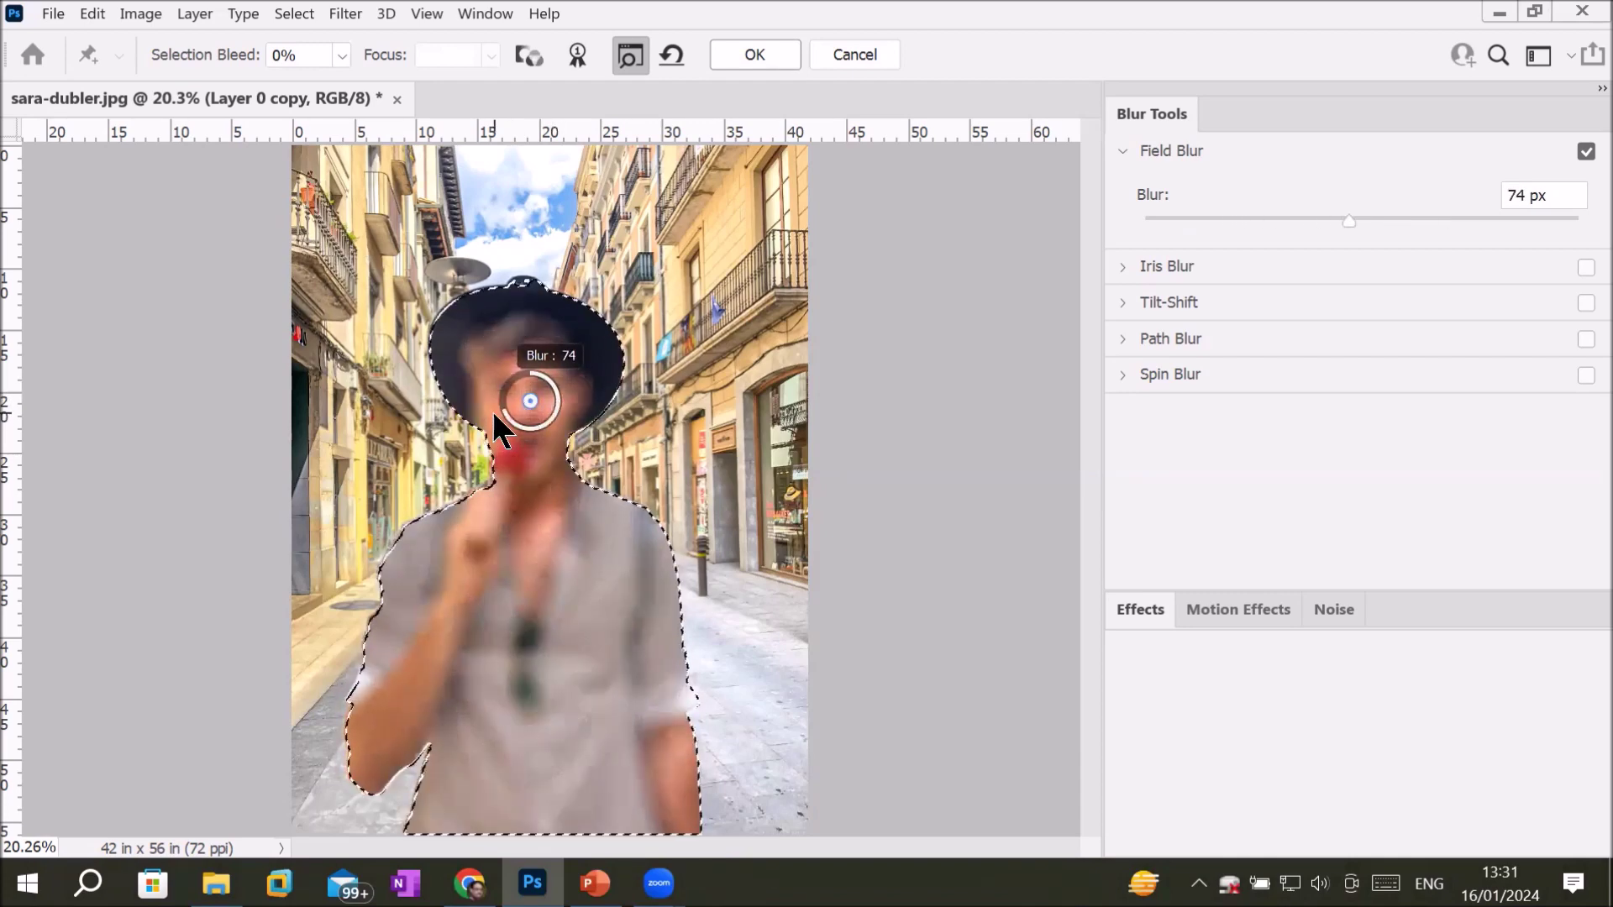
Step: Add blur pins on the shirt's right and left, lowering each to a few pixels (left 3 px)
click(592, 648)
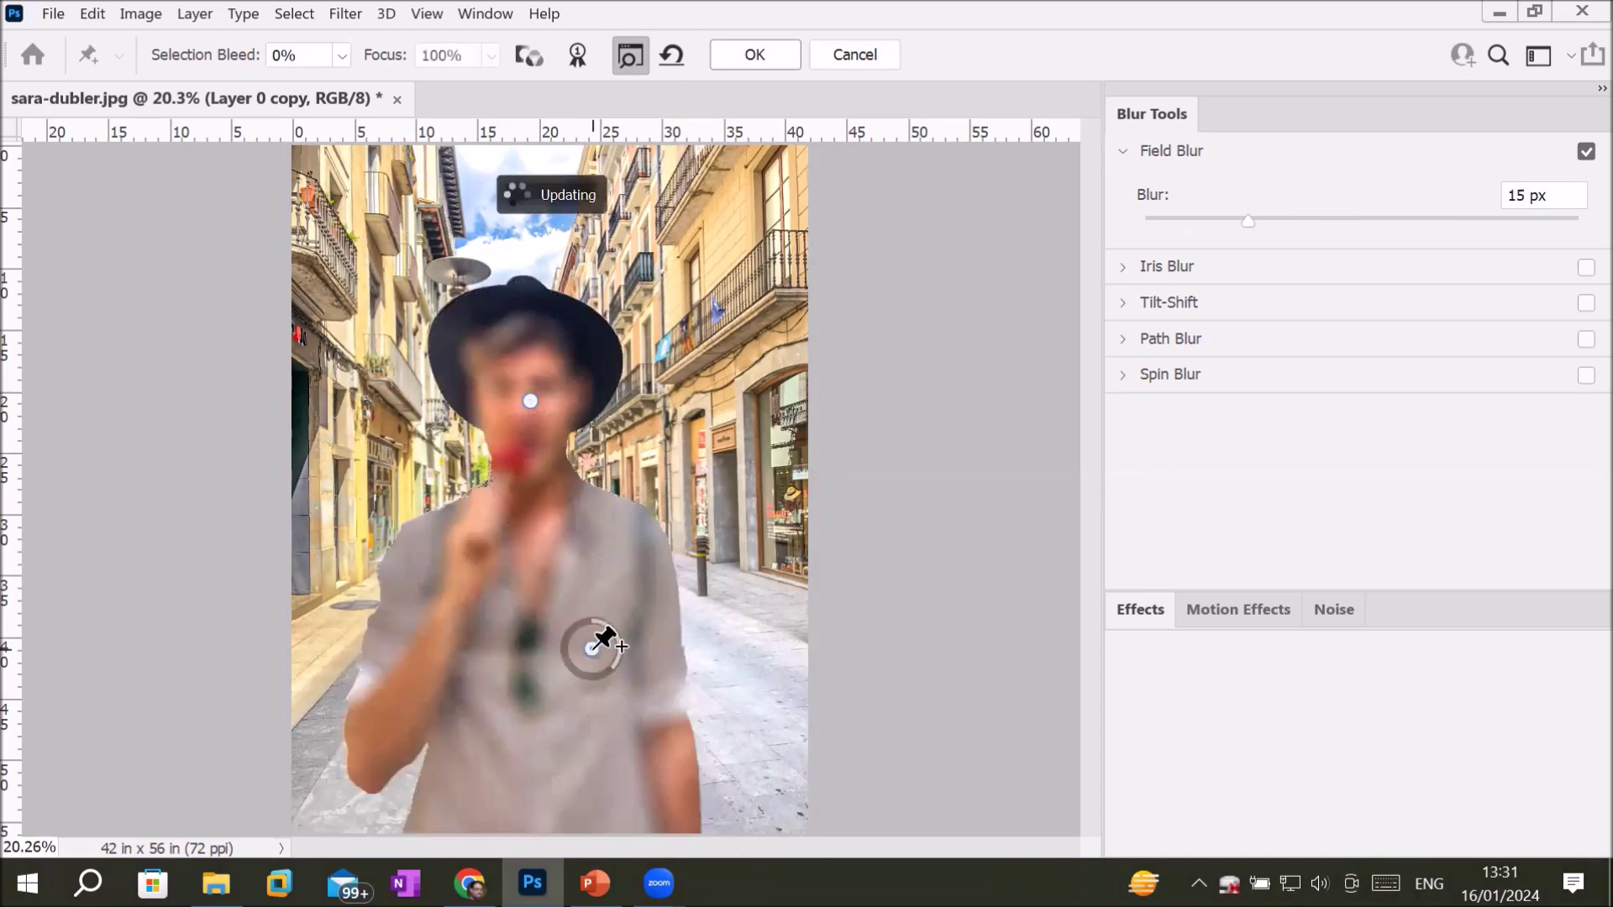
click(461, 648)
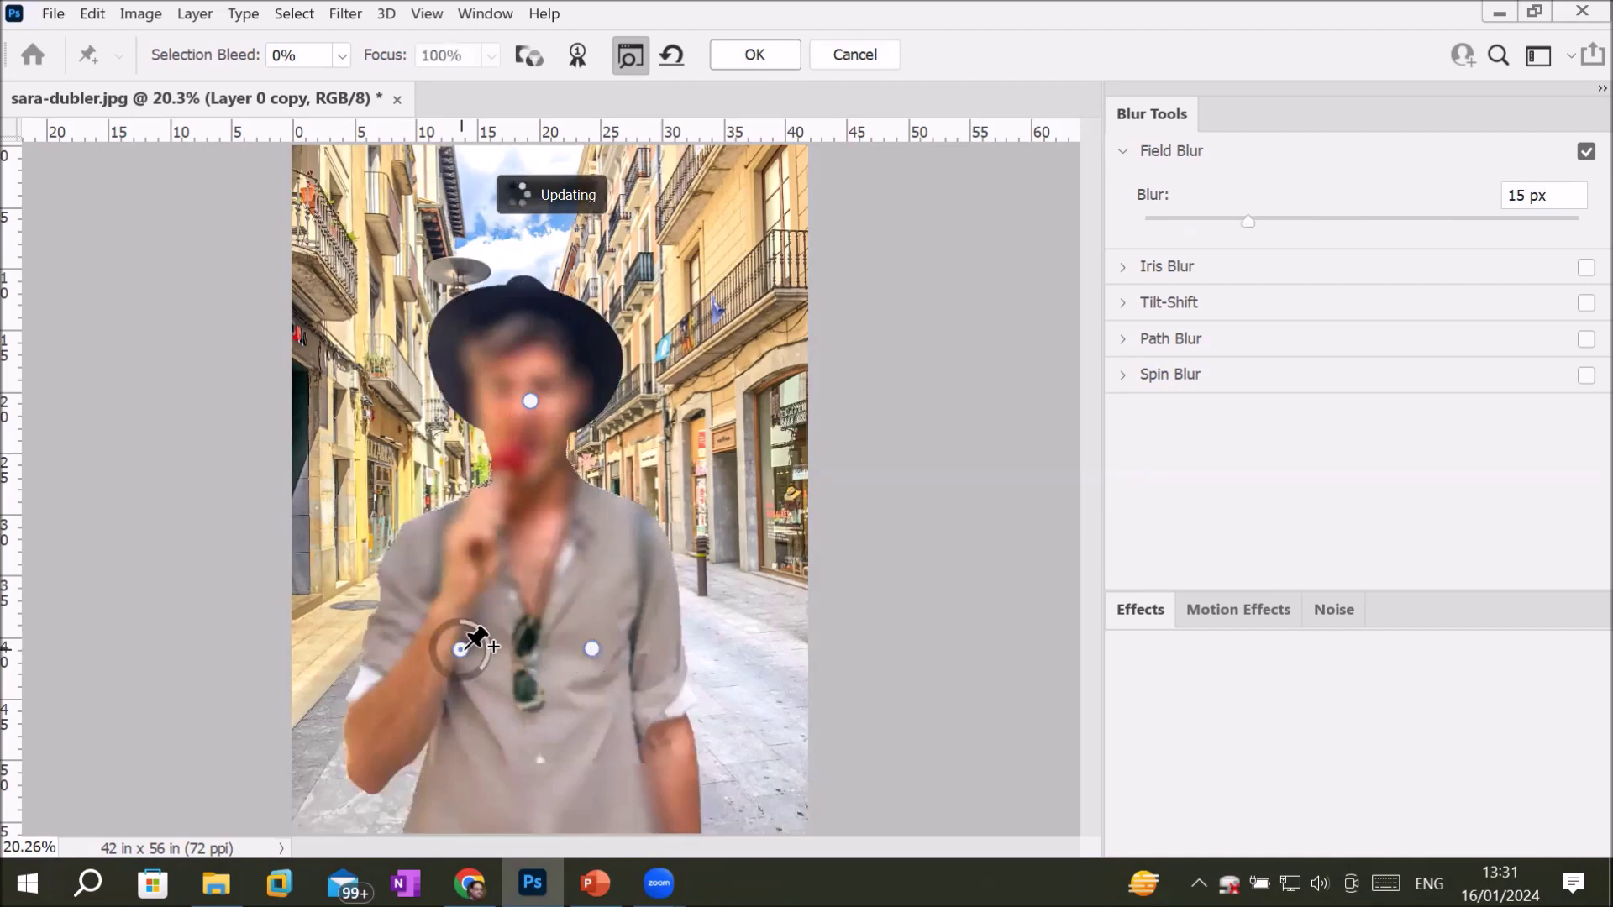
click(592, 648)
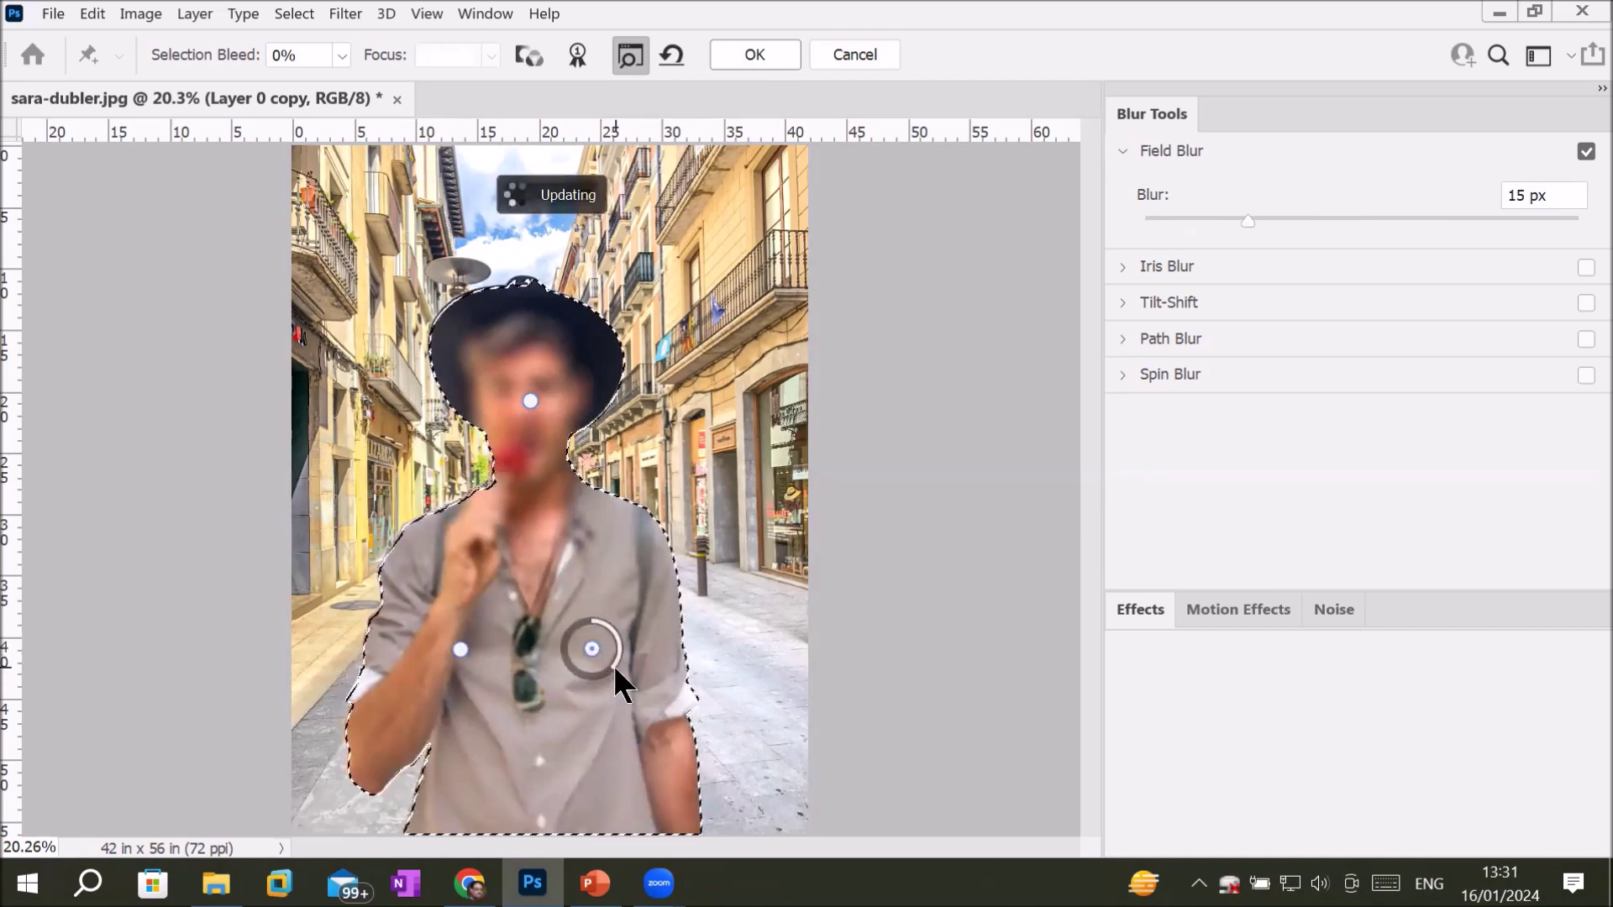
drag(613, 665, 610, 616)
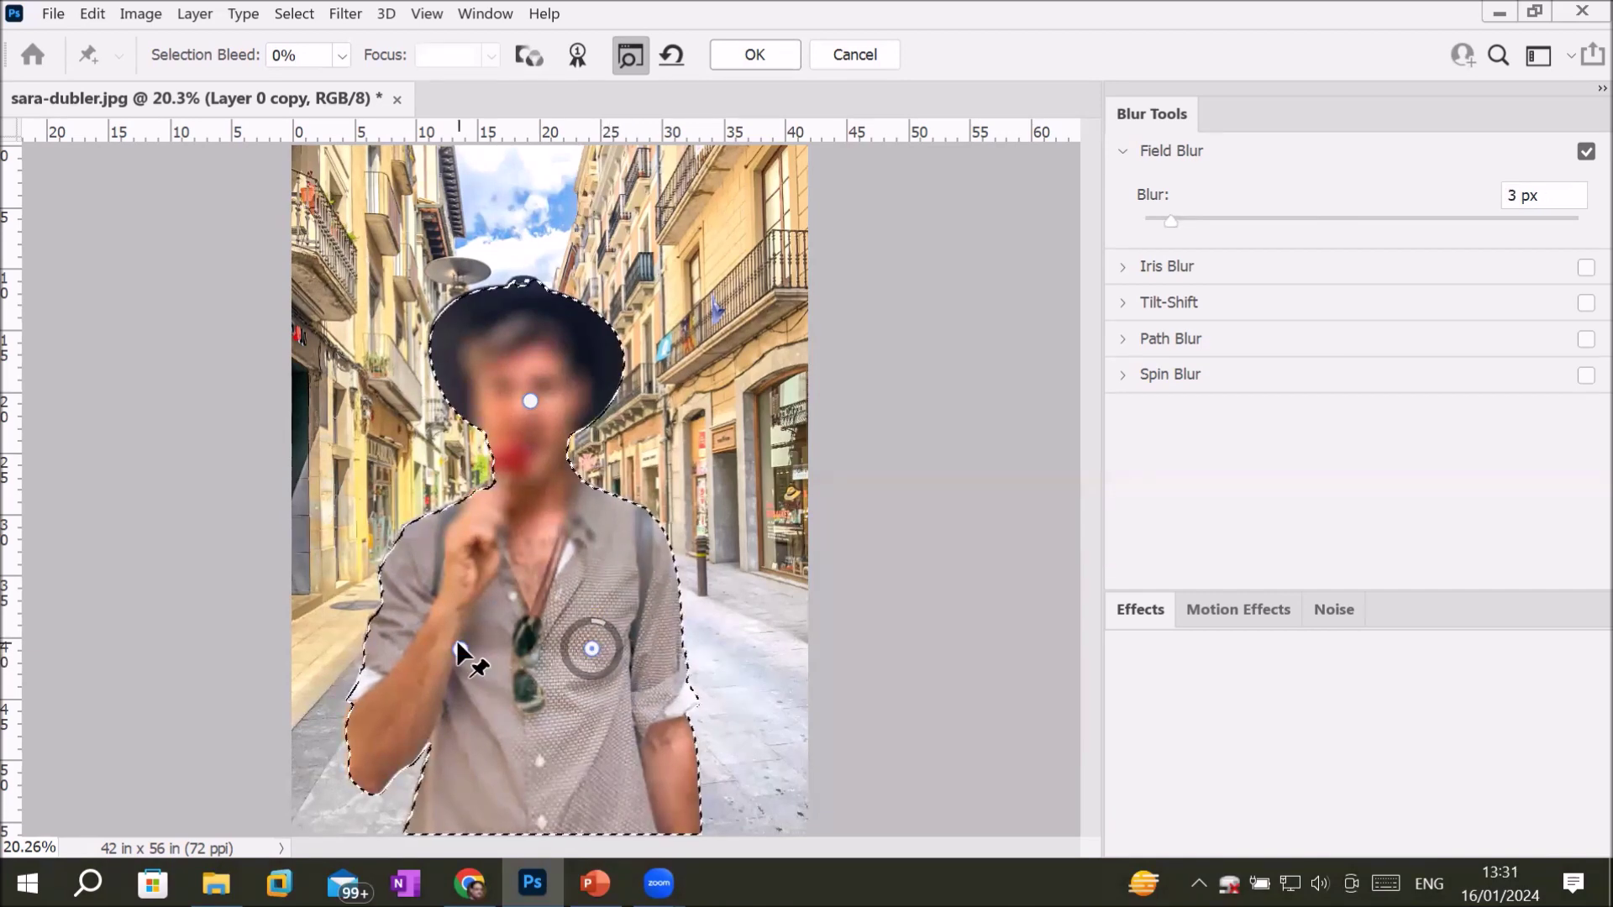
click(460, 649)
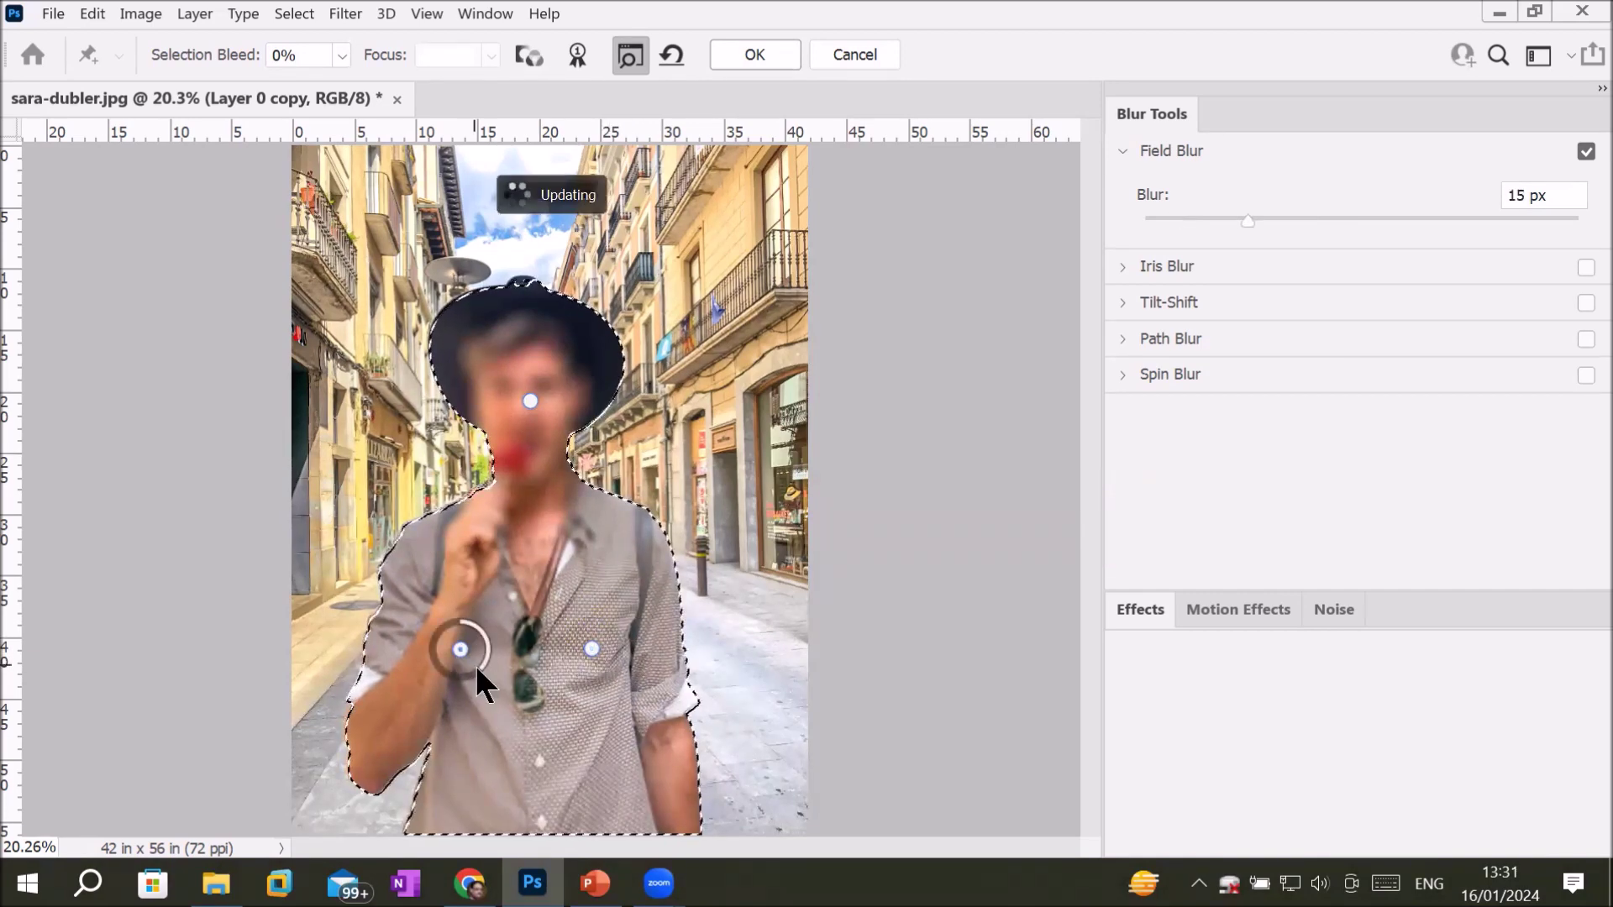
drag(485, 669, 474, 617)
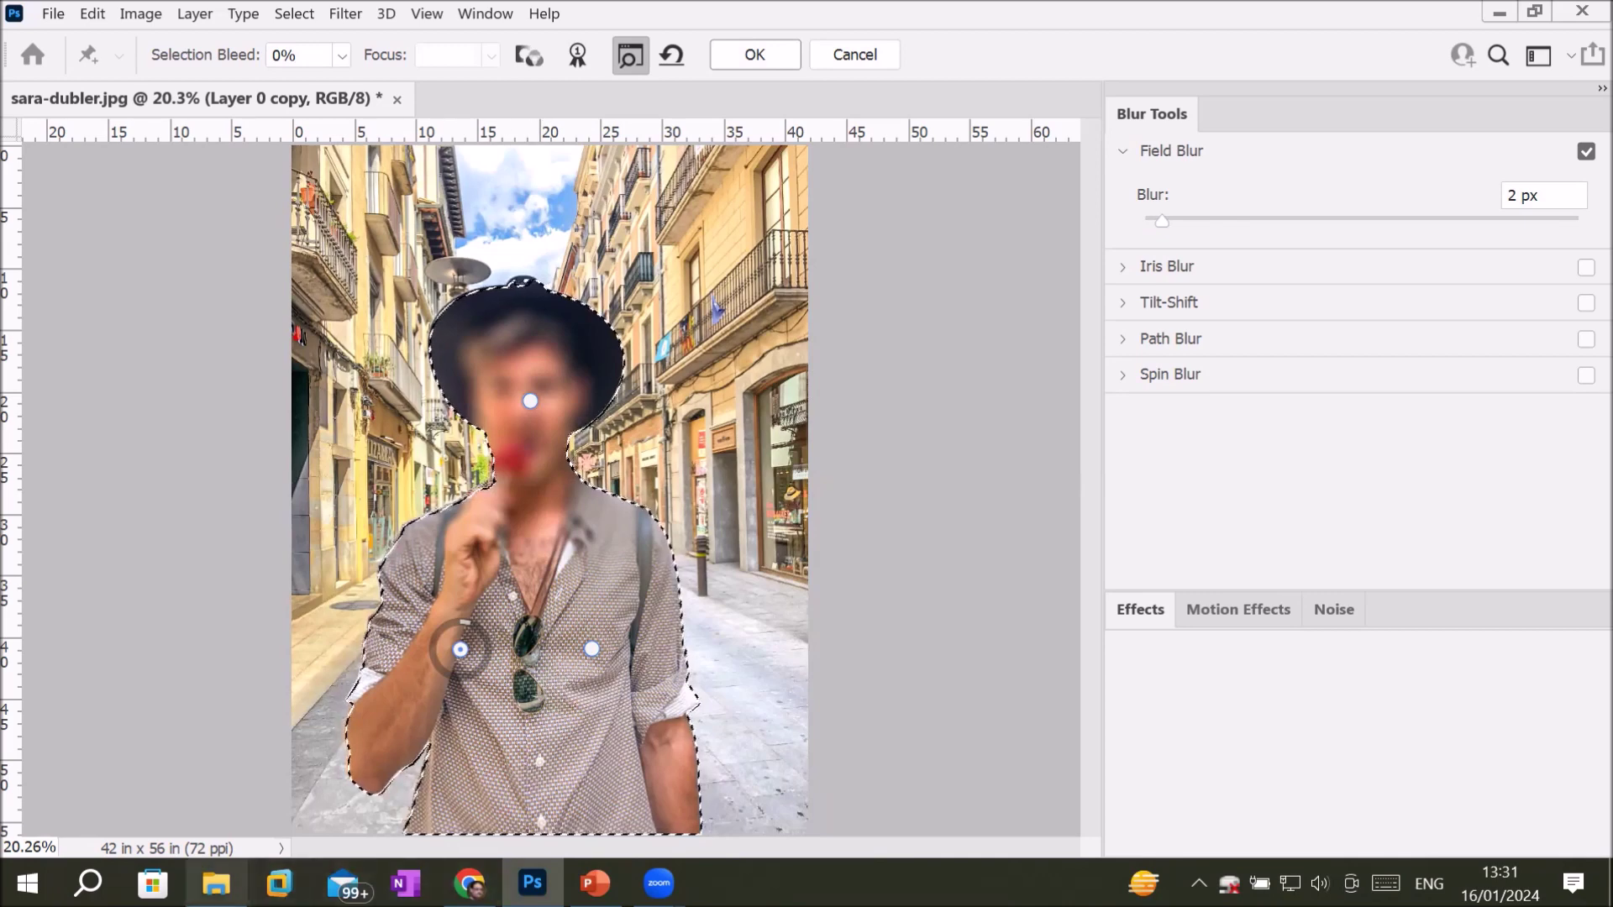
click(216, 882)
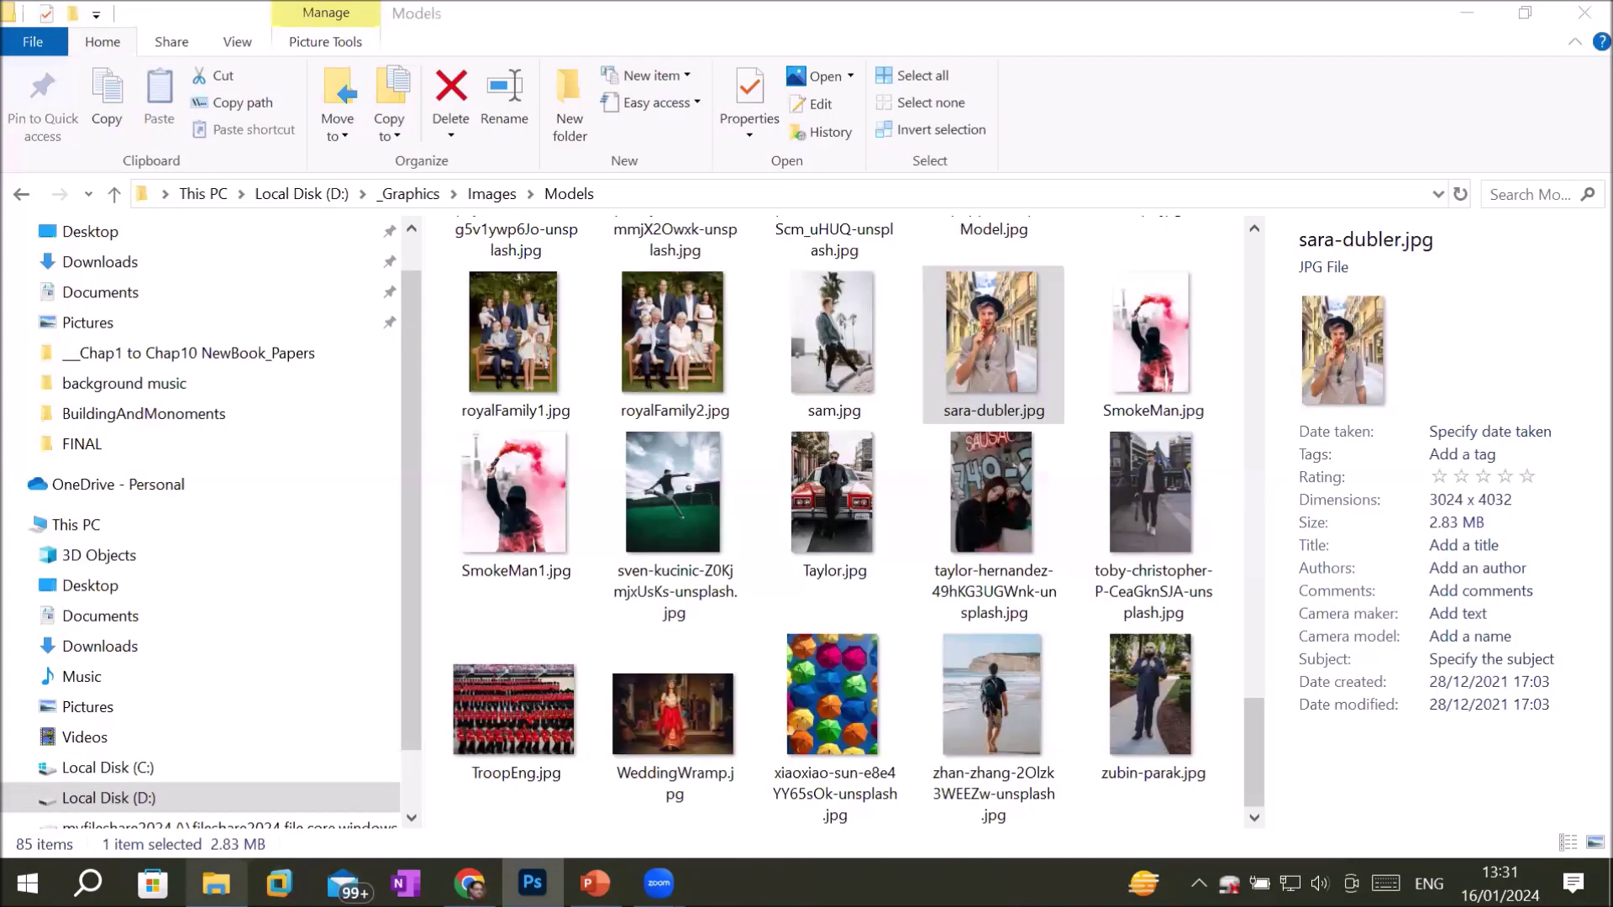
Step: Try dragging royalFamily2.jpg from the Models folder onto Photoshop to open it
click(682, 345)
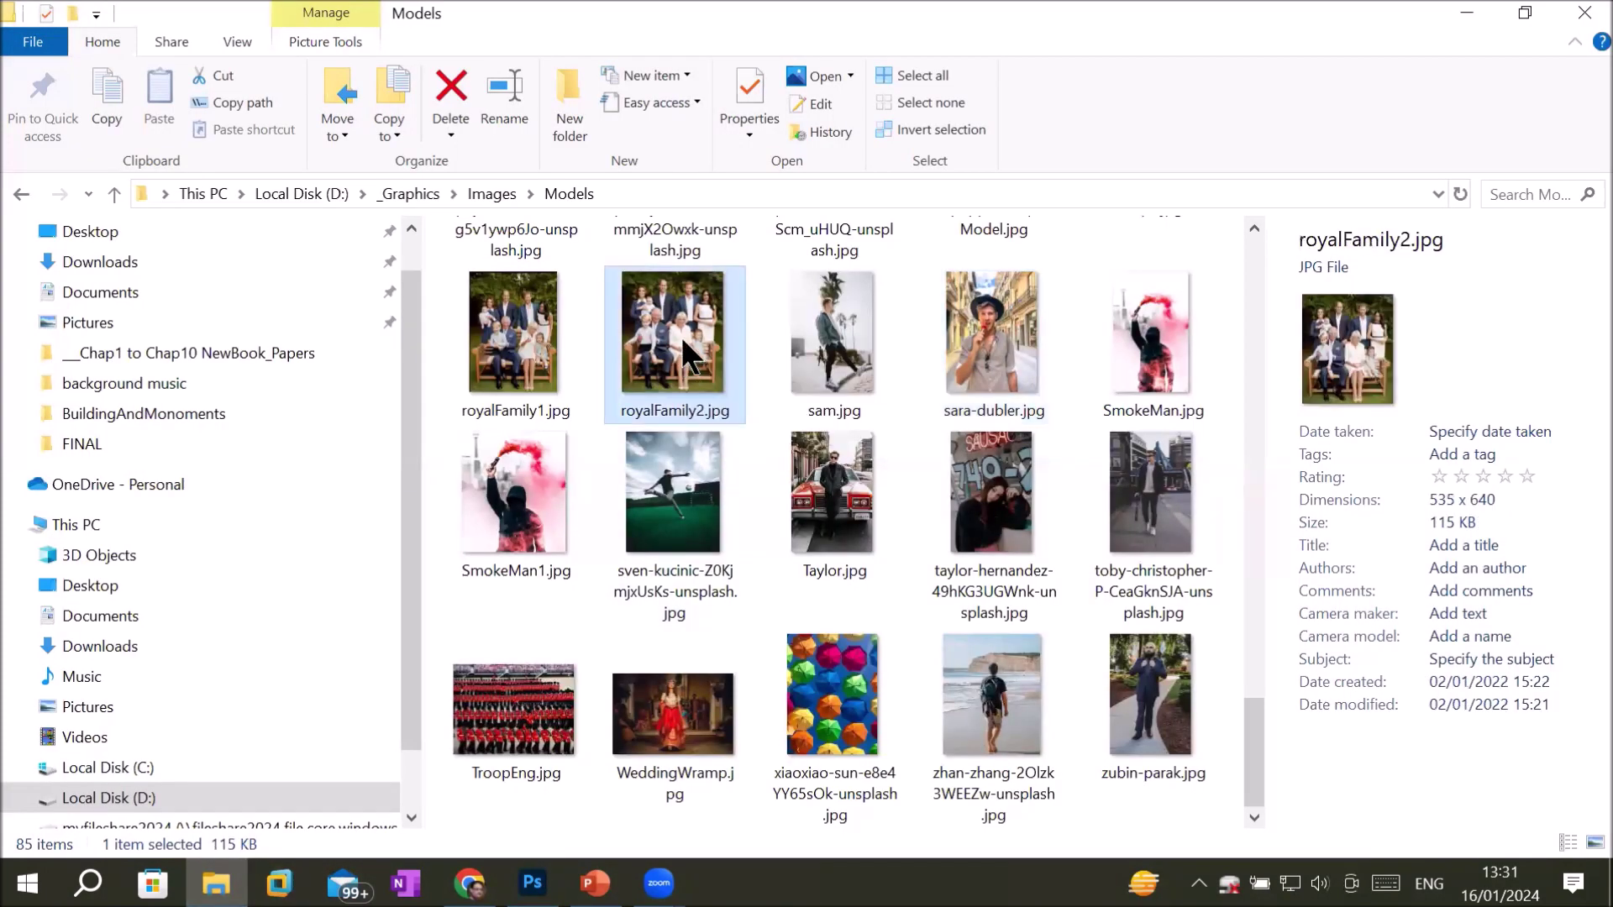
mouse_move(683, 345)
mouse_down()
mouse_move(533, 882)
mouse_move(666, 111)
mouse_up()
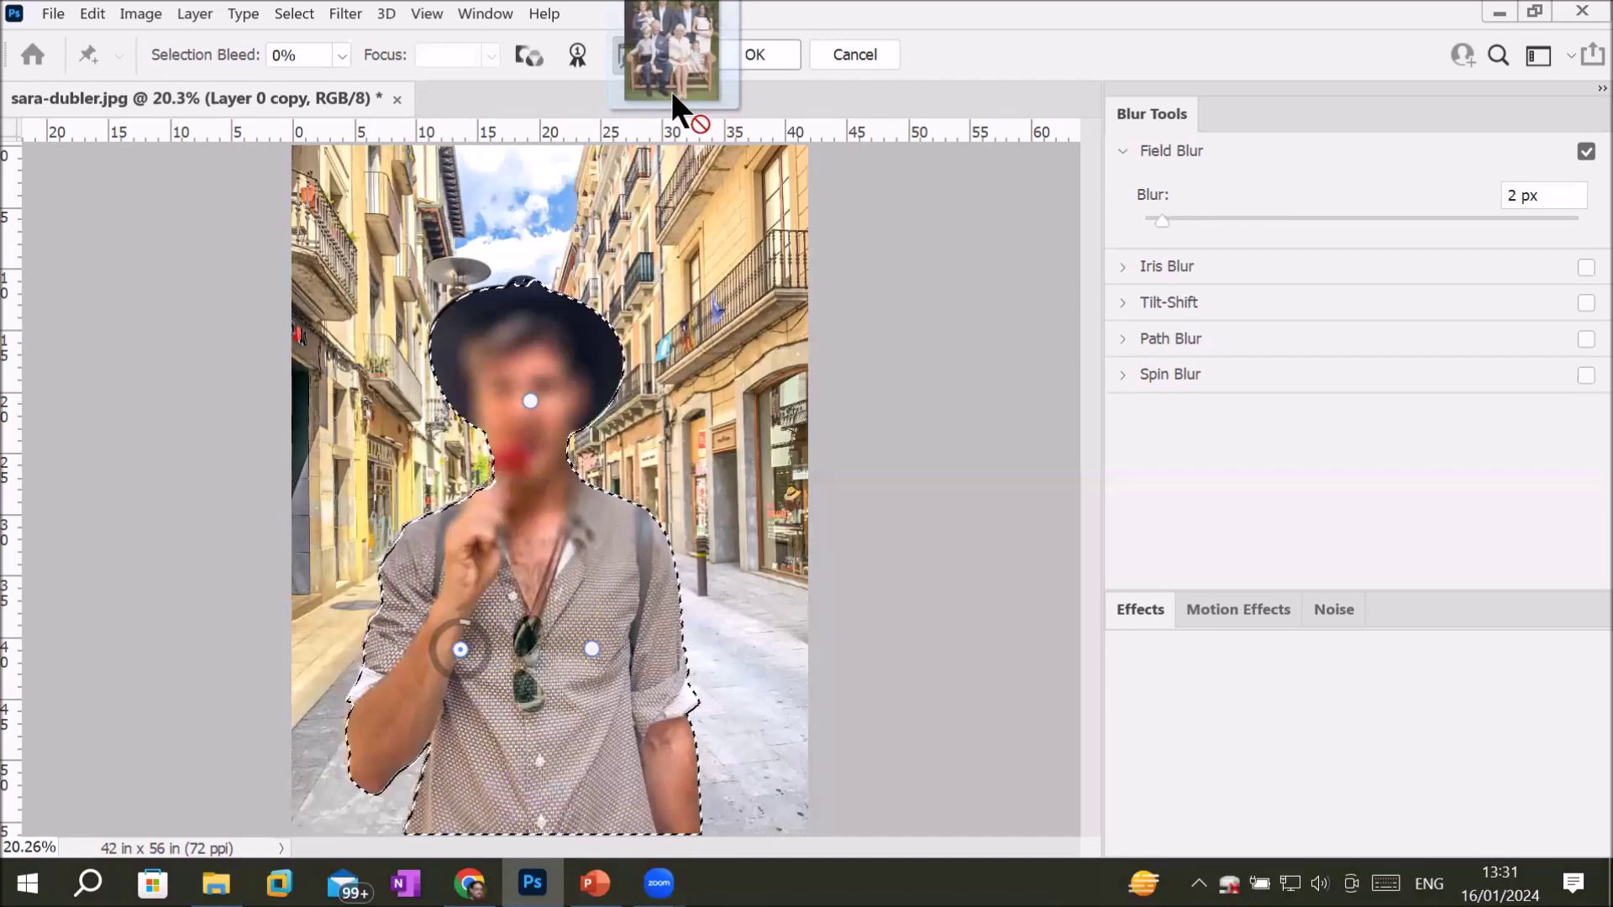
drag(665, 107, 672, 91)
Step: Cancel the Field Blur, then open royalFamily1.jpg in Photoshop and fit it to the window
click(819, 57)
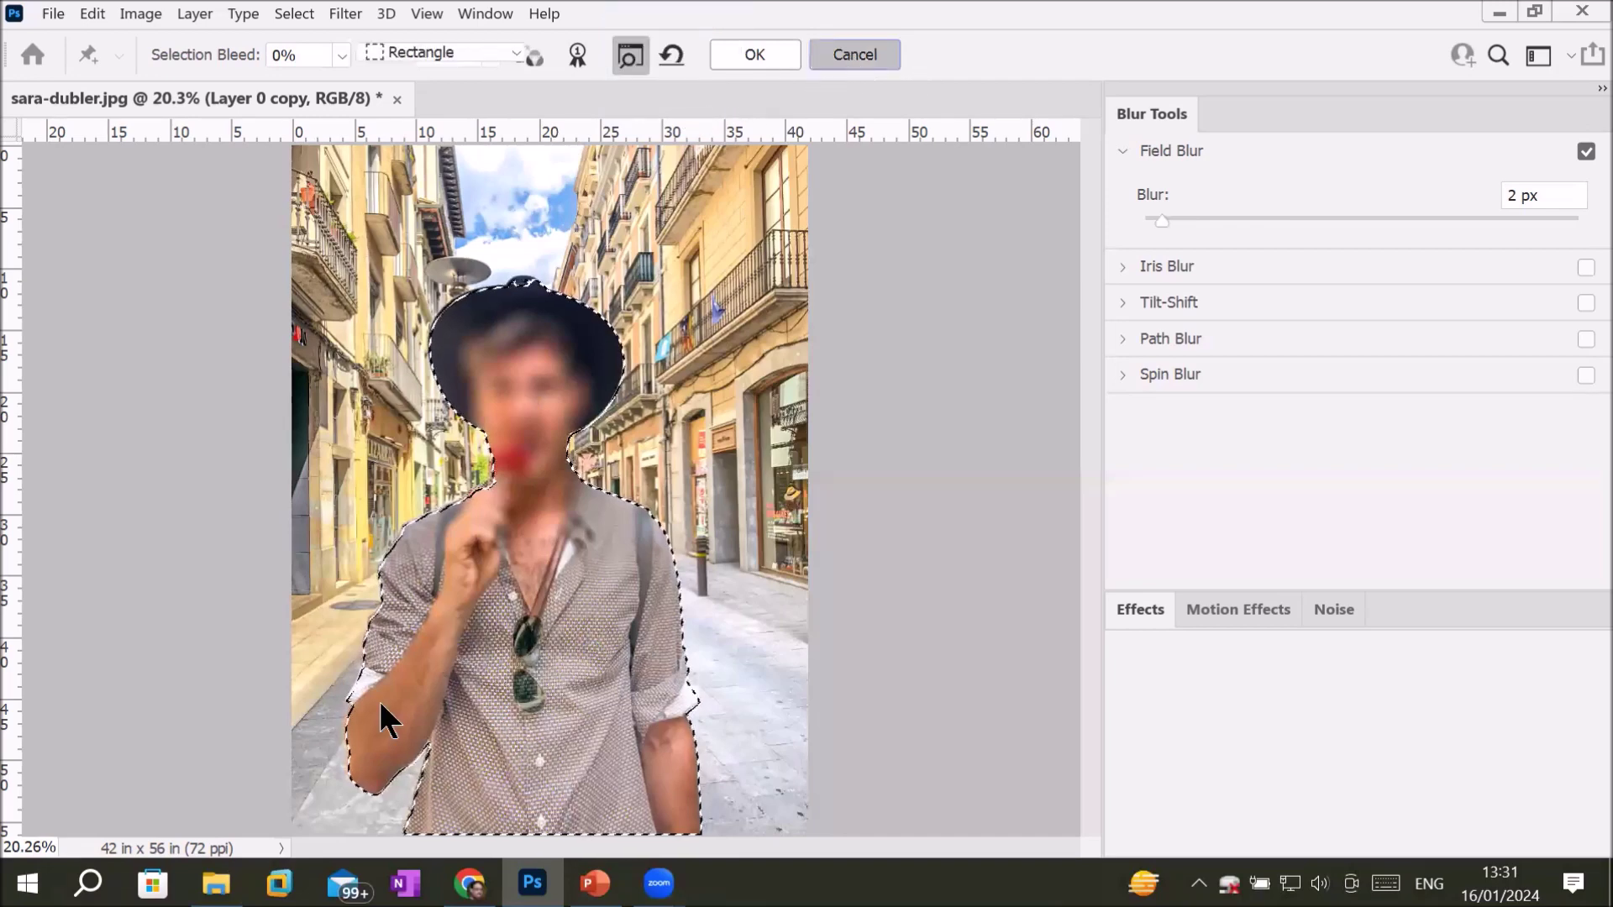
click(216, 882)
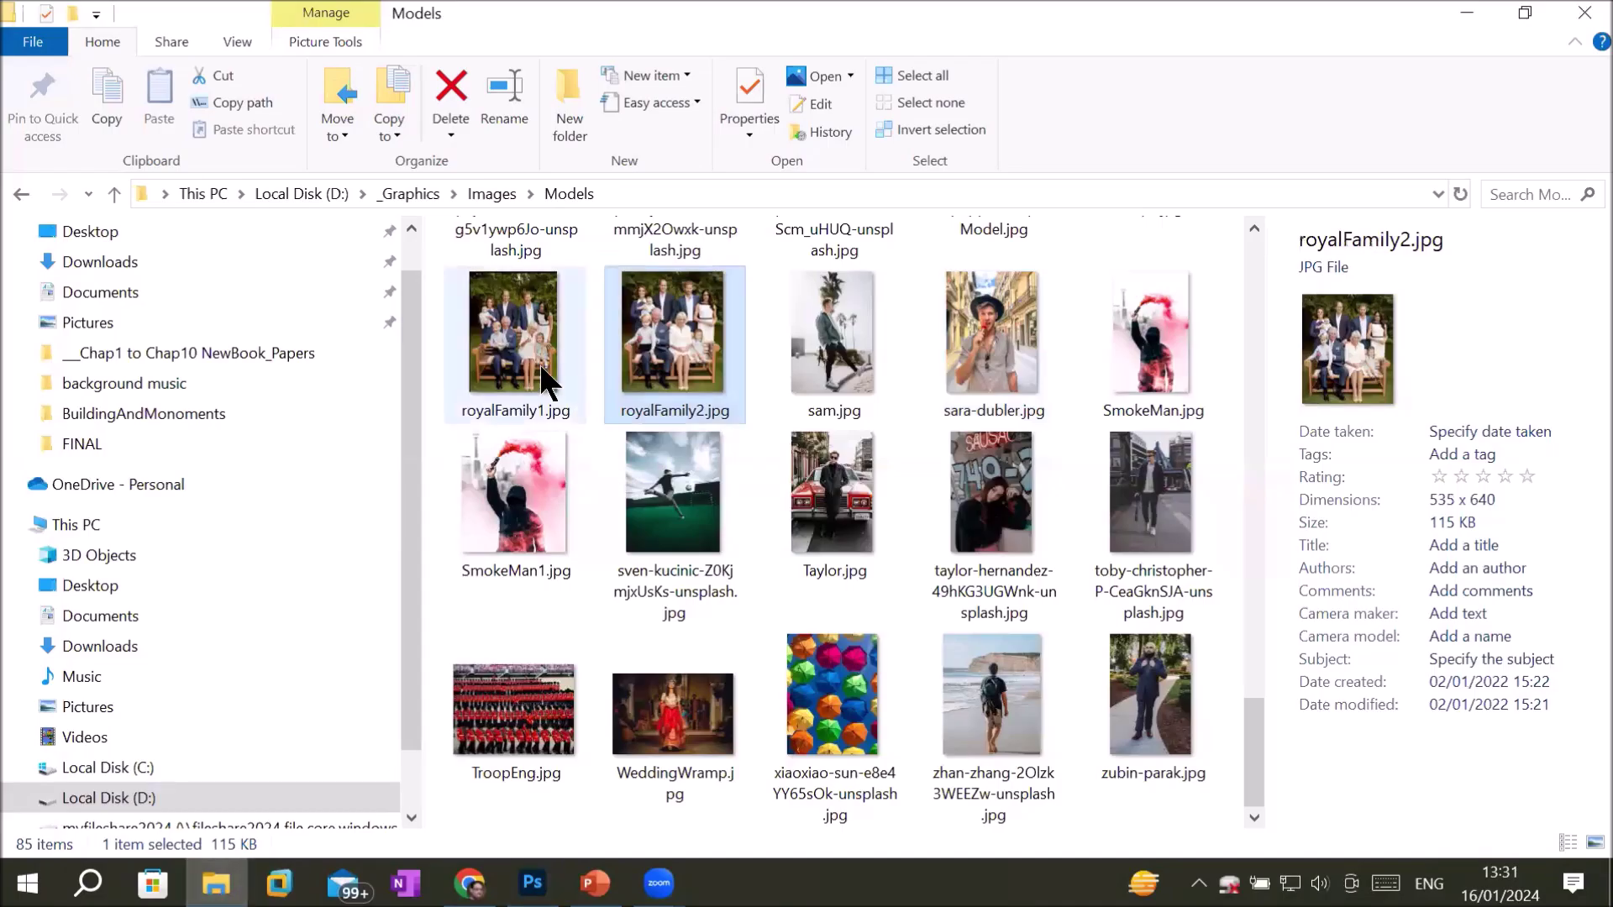
mouse_move(542, 357)
mouse_down()
mouse_move(533, 880)
mouse_move(627, 99)
mouse_up()
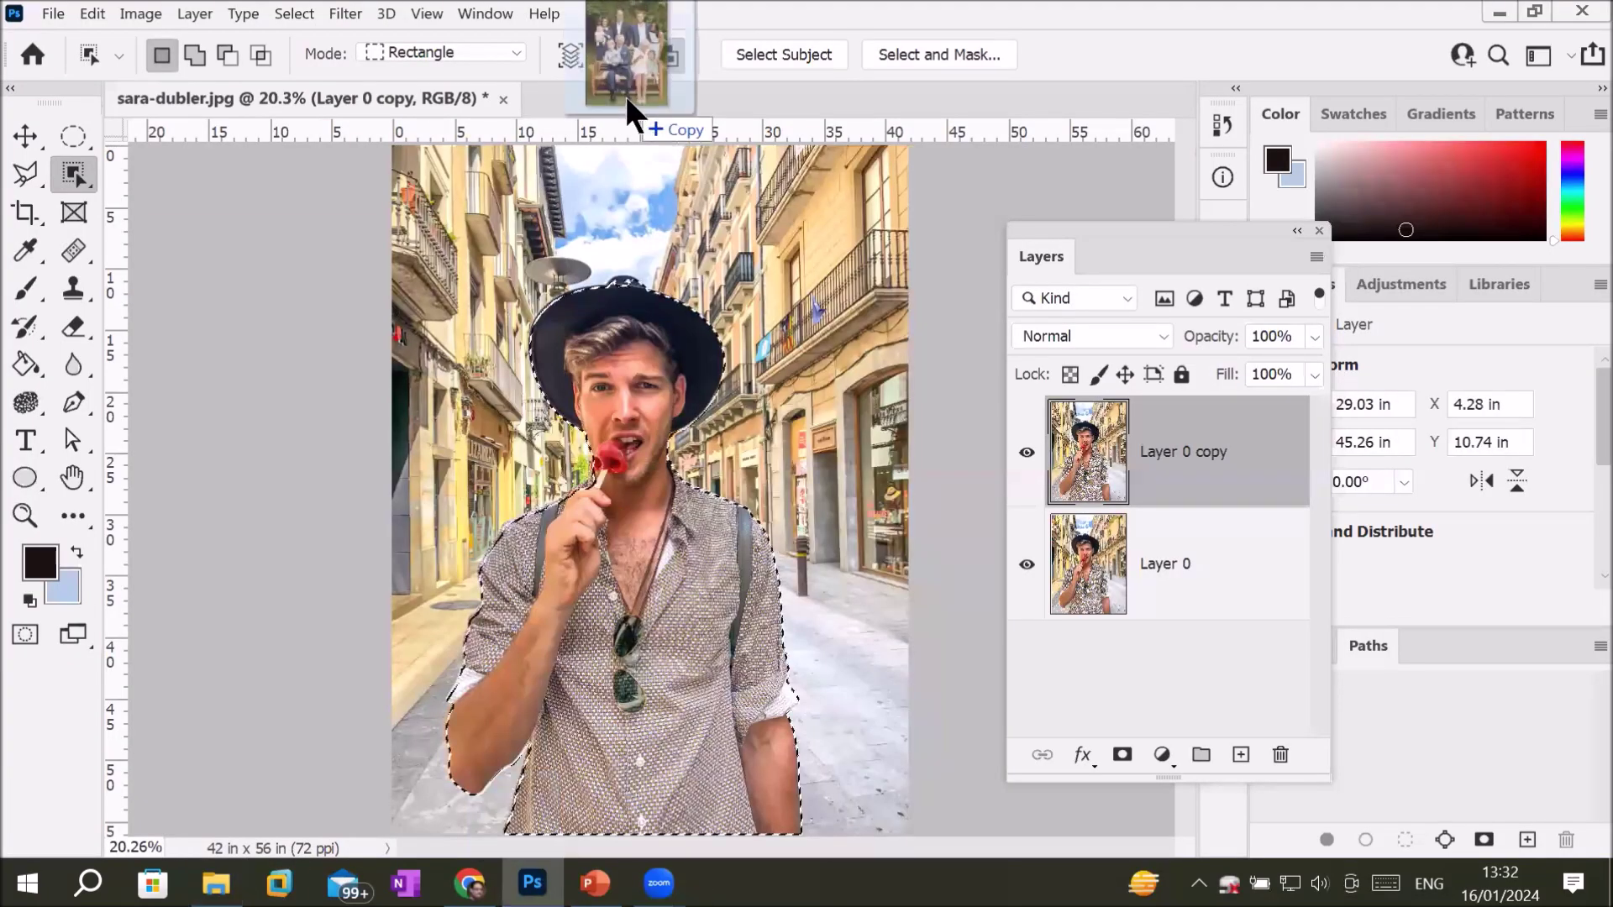
key(ctrl+0)
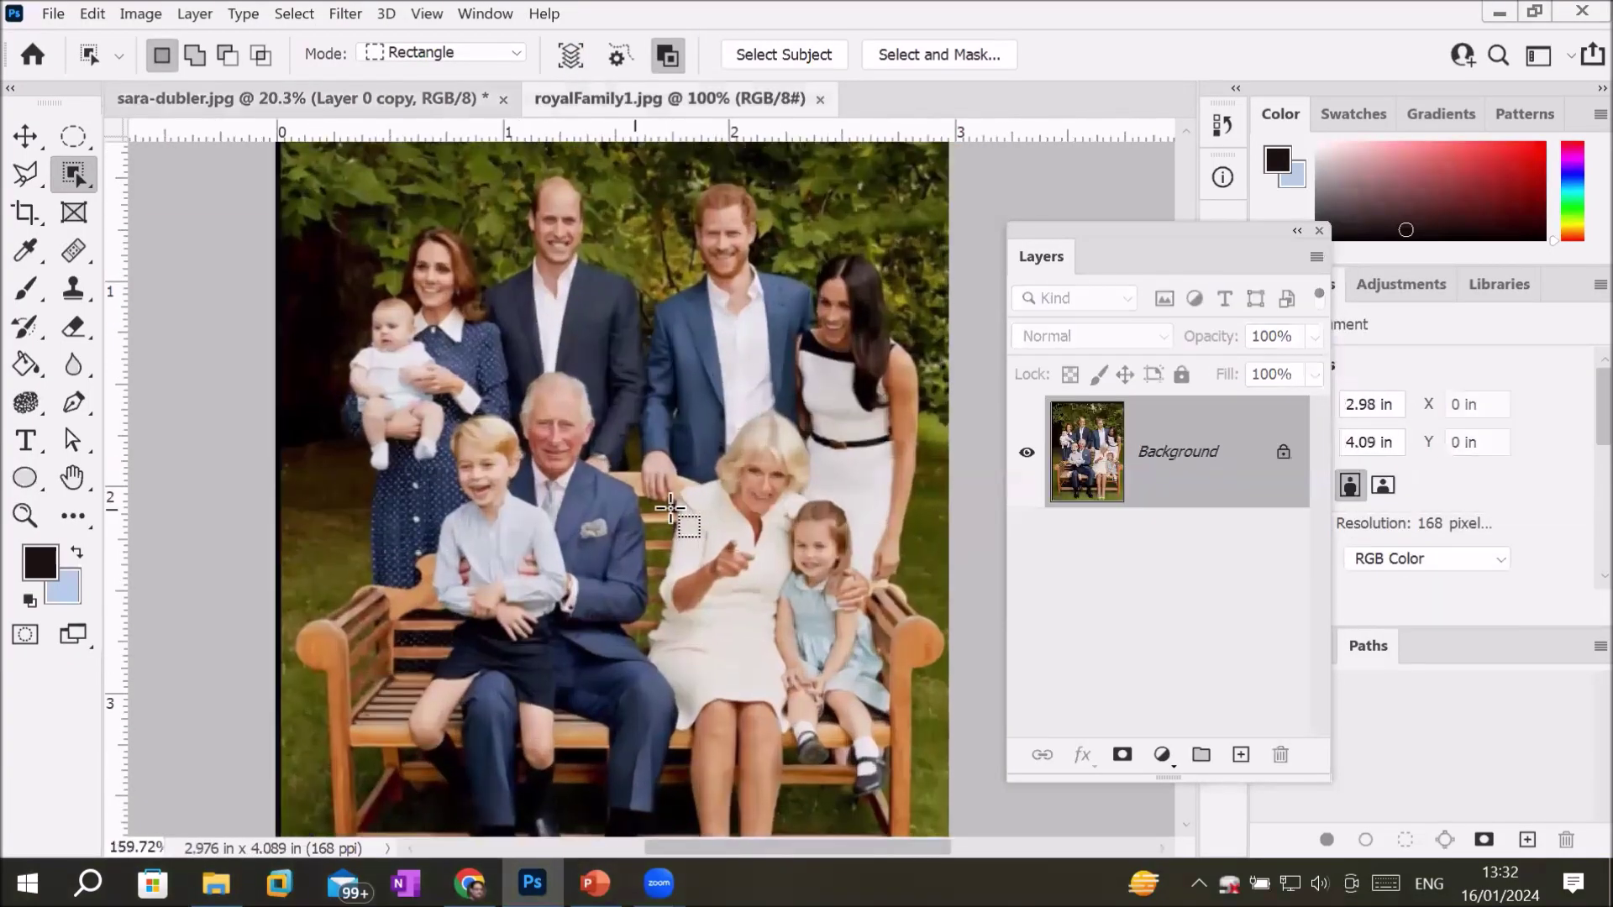
Step: Fit the royal family photo in the window and start a Field Blur from the Blur Gallery
scroll(670, 508, down, 2)
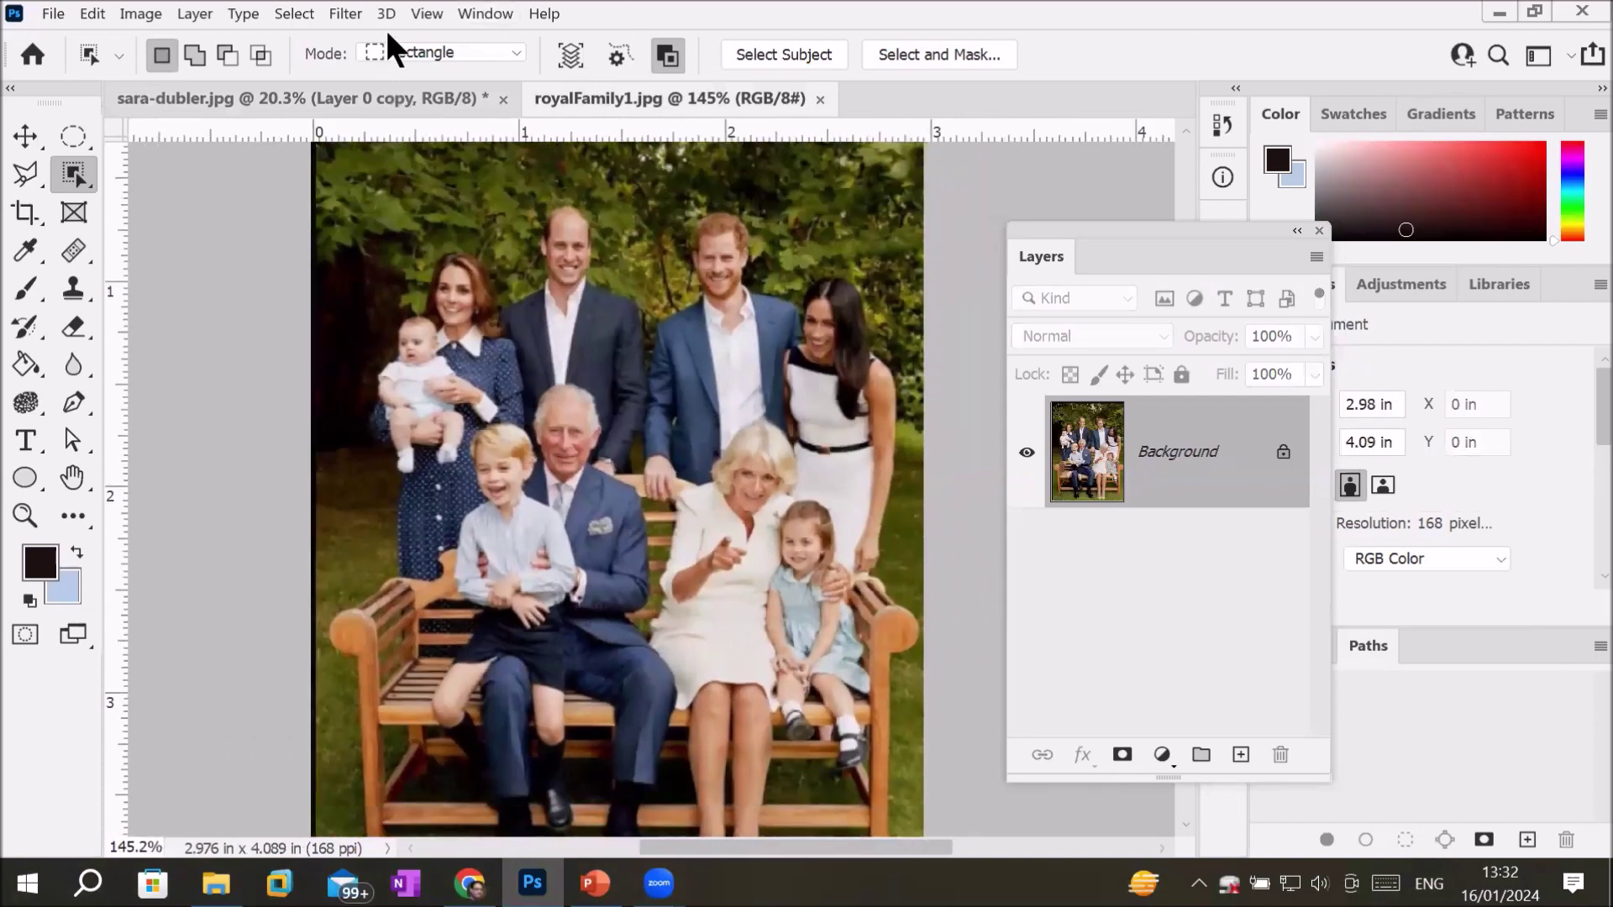
click(349, 14)
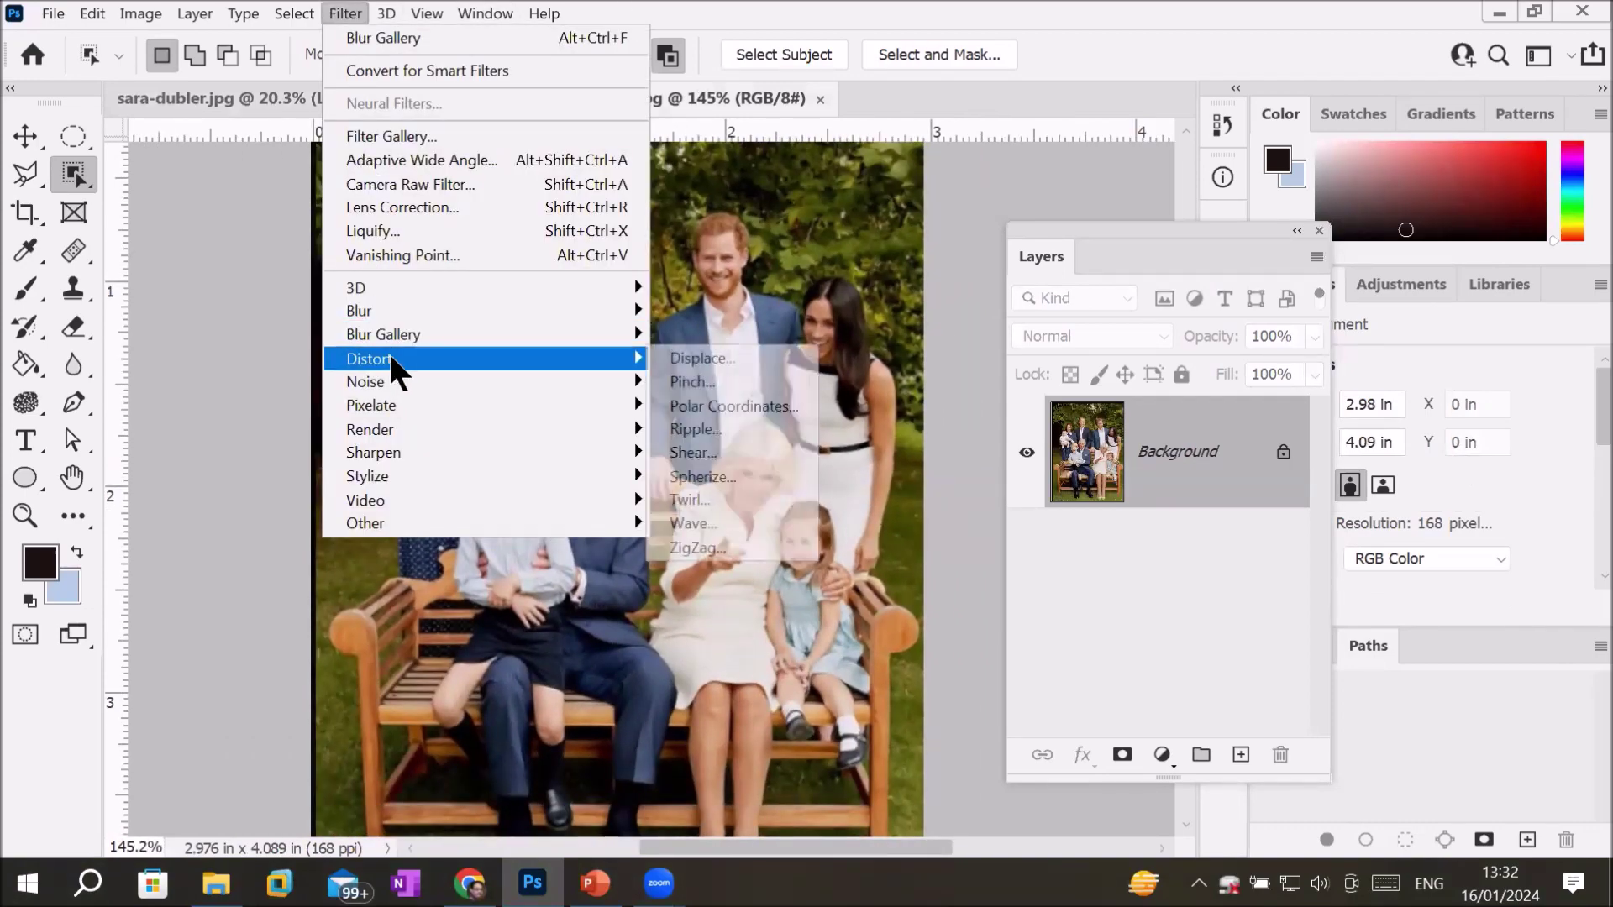
mouse_move(416, 335)
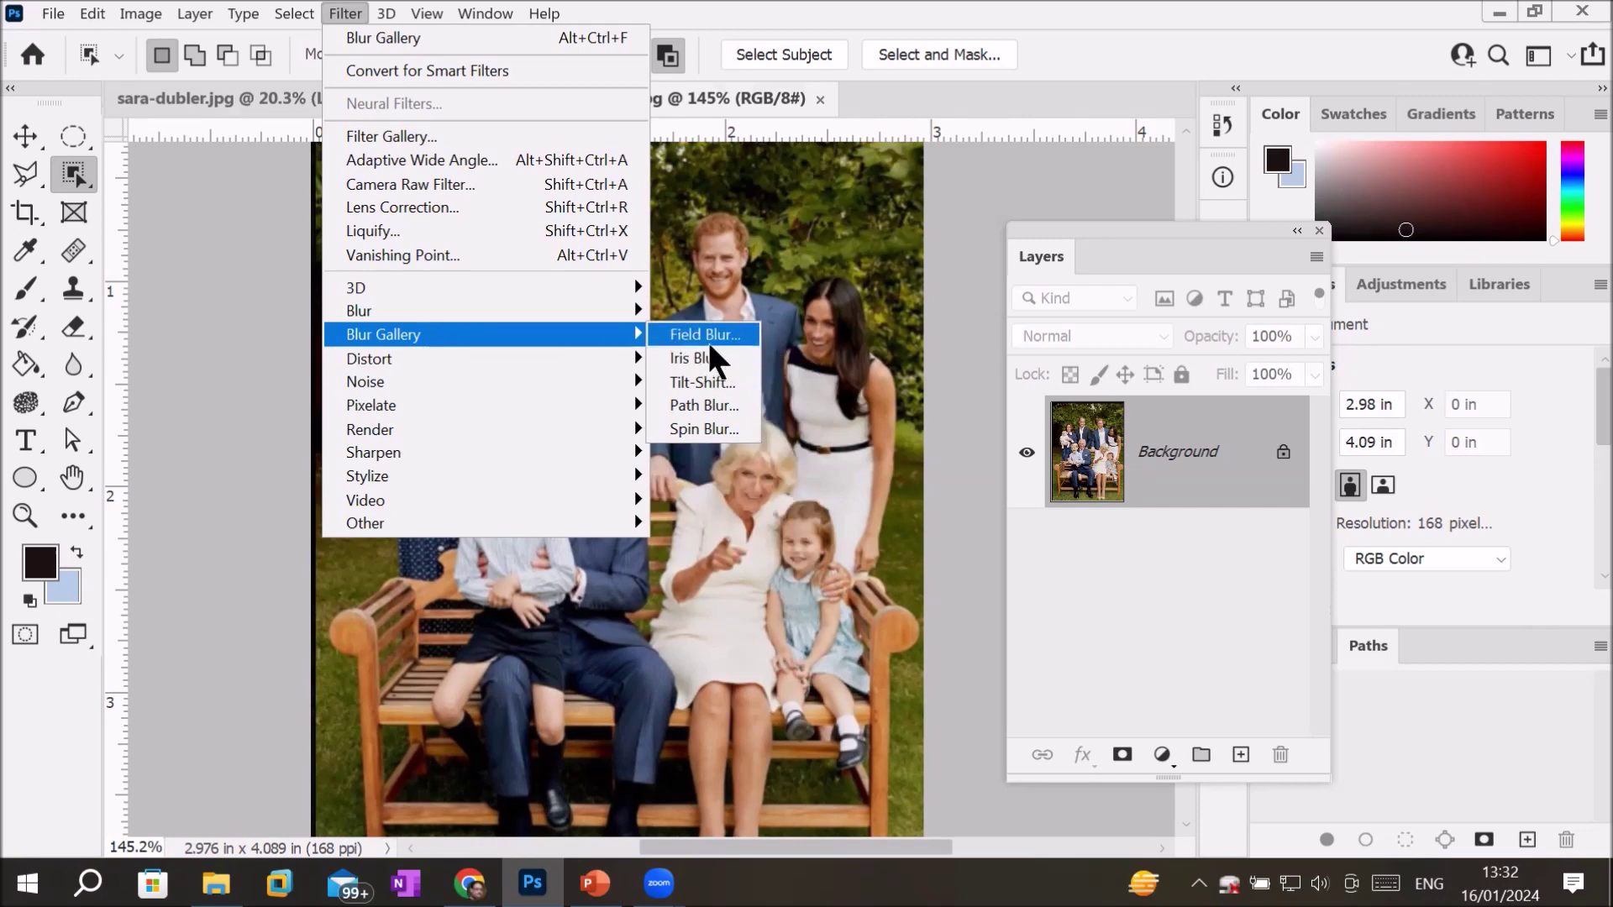
click(714, 335)
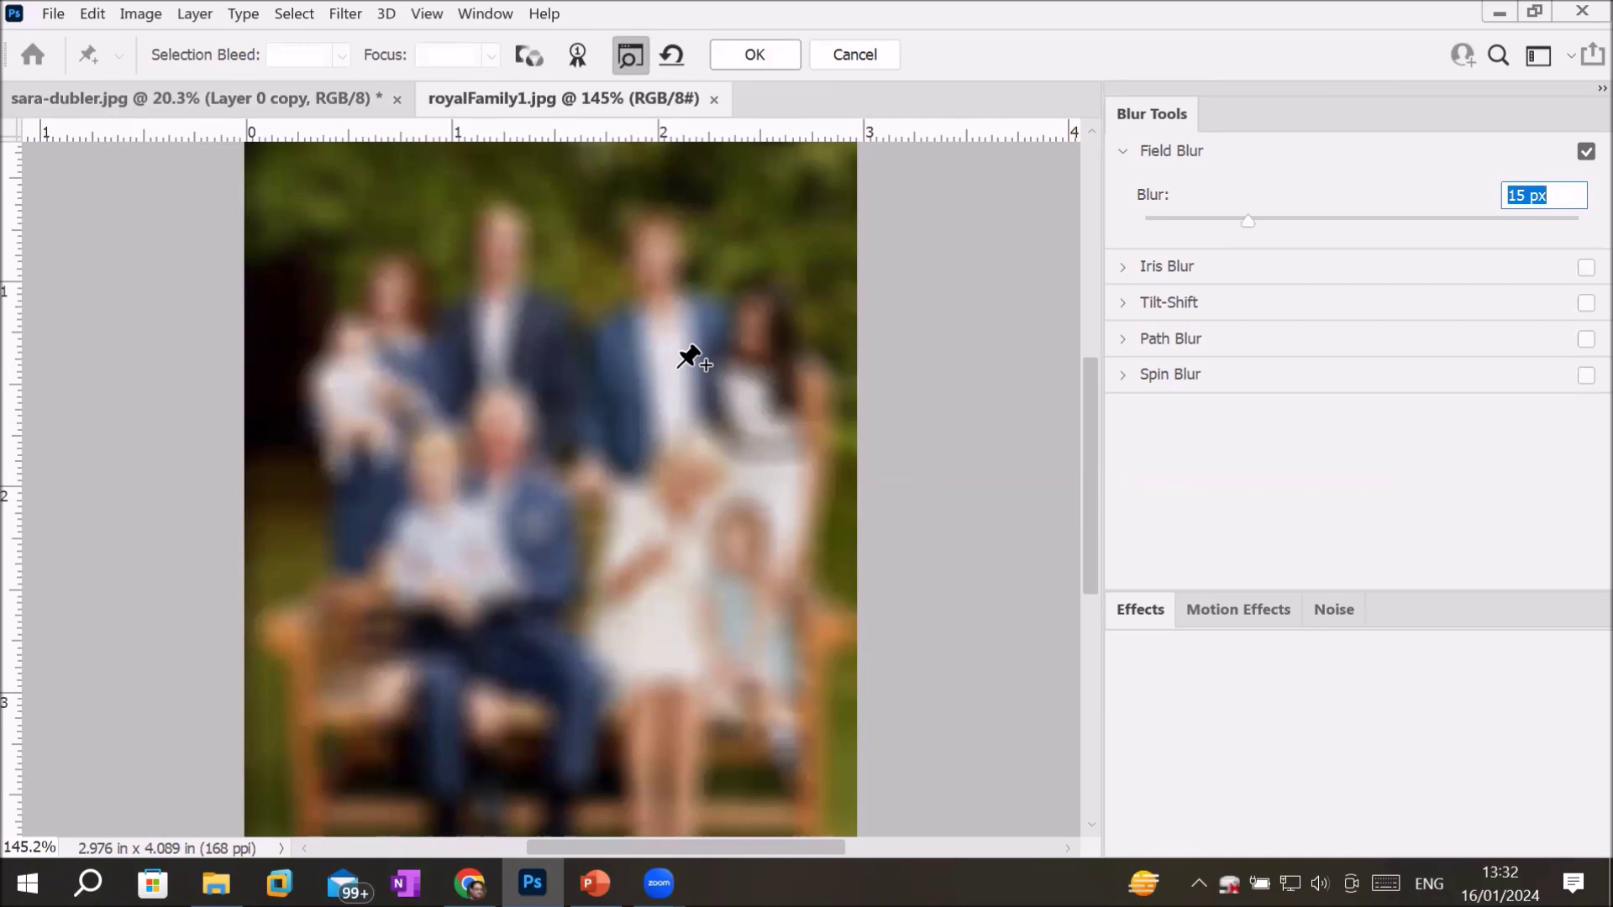
Step: Apply a 15 px Field Blur, with 0–2 px pins keeping the four back-row faces sharp
click(550, 493)
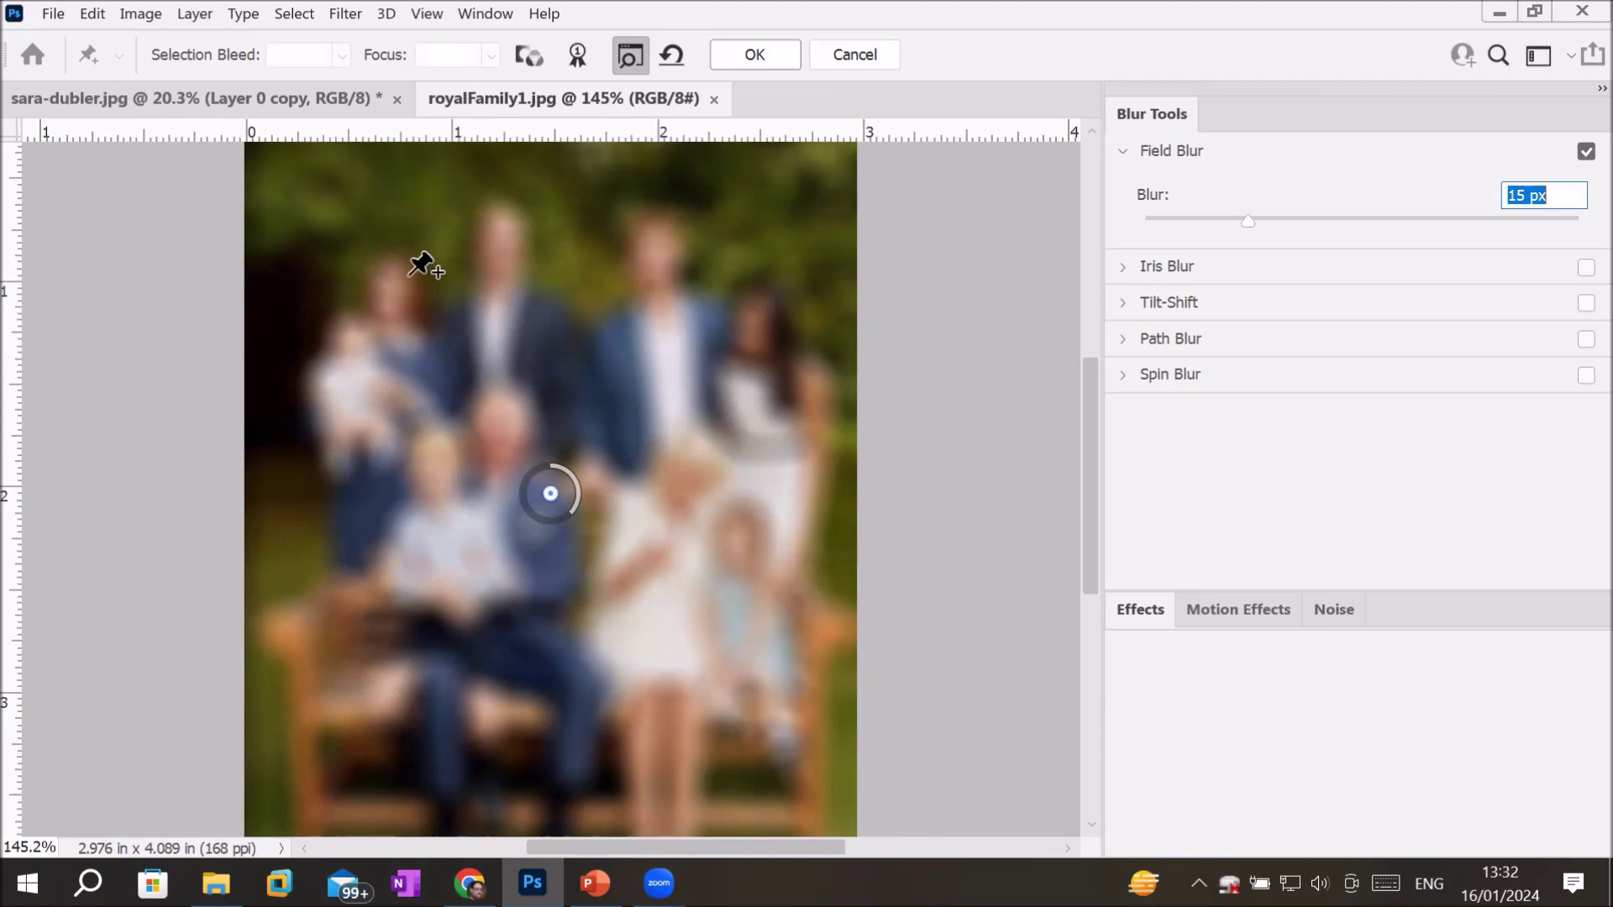
click(506, 237)
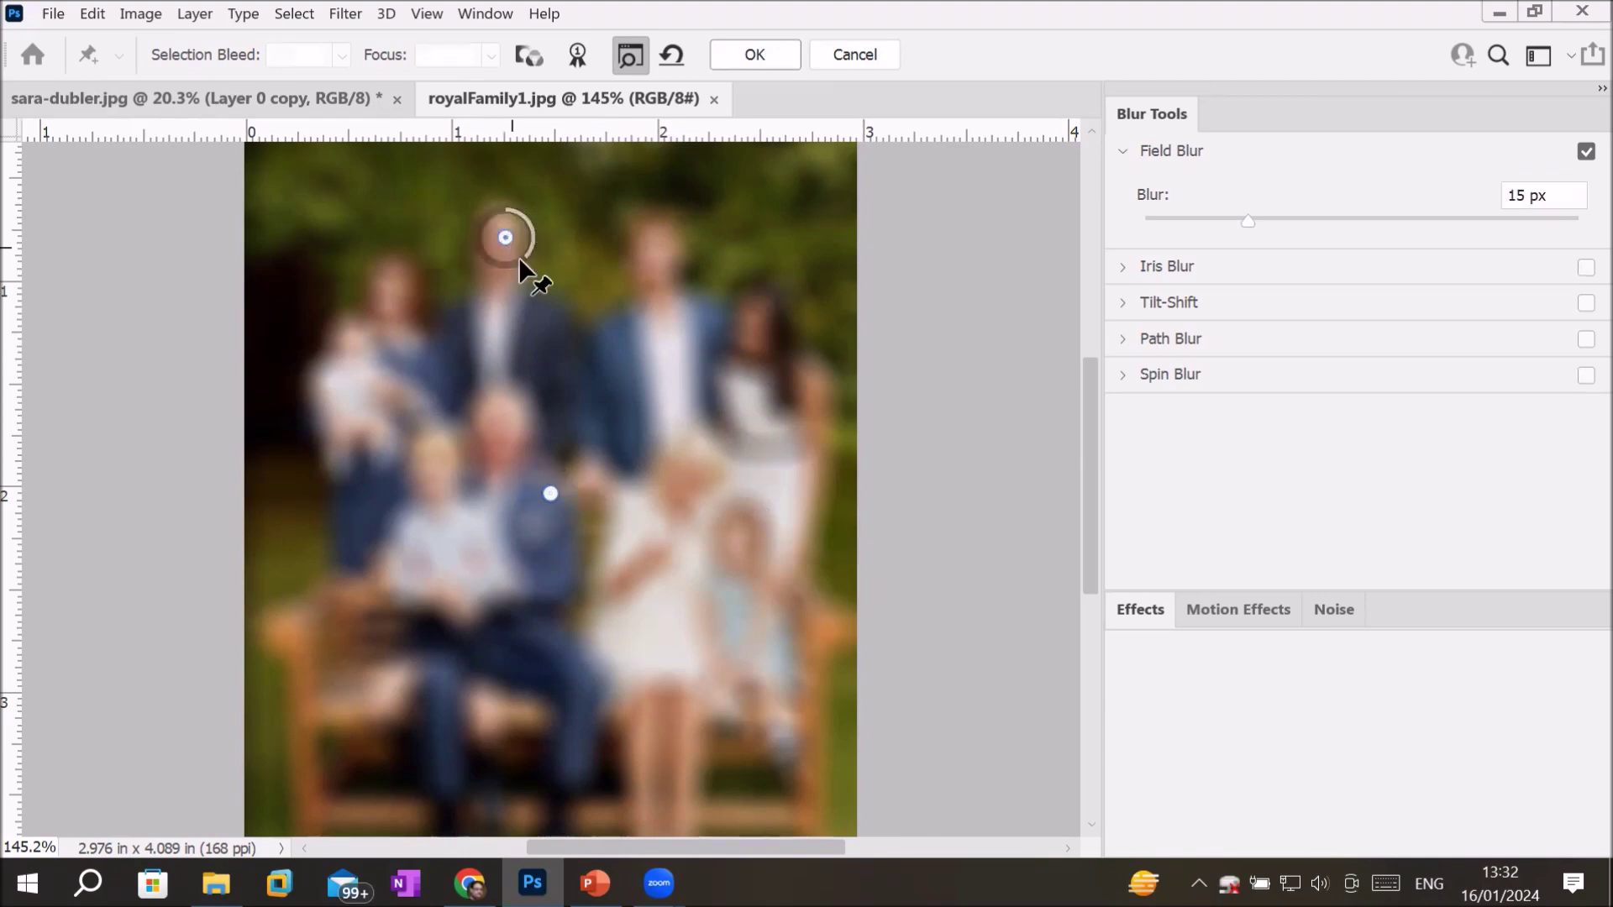
drag(530, 250, 510, 213)
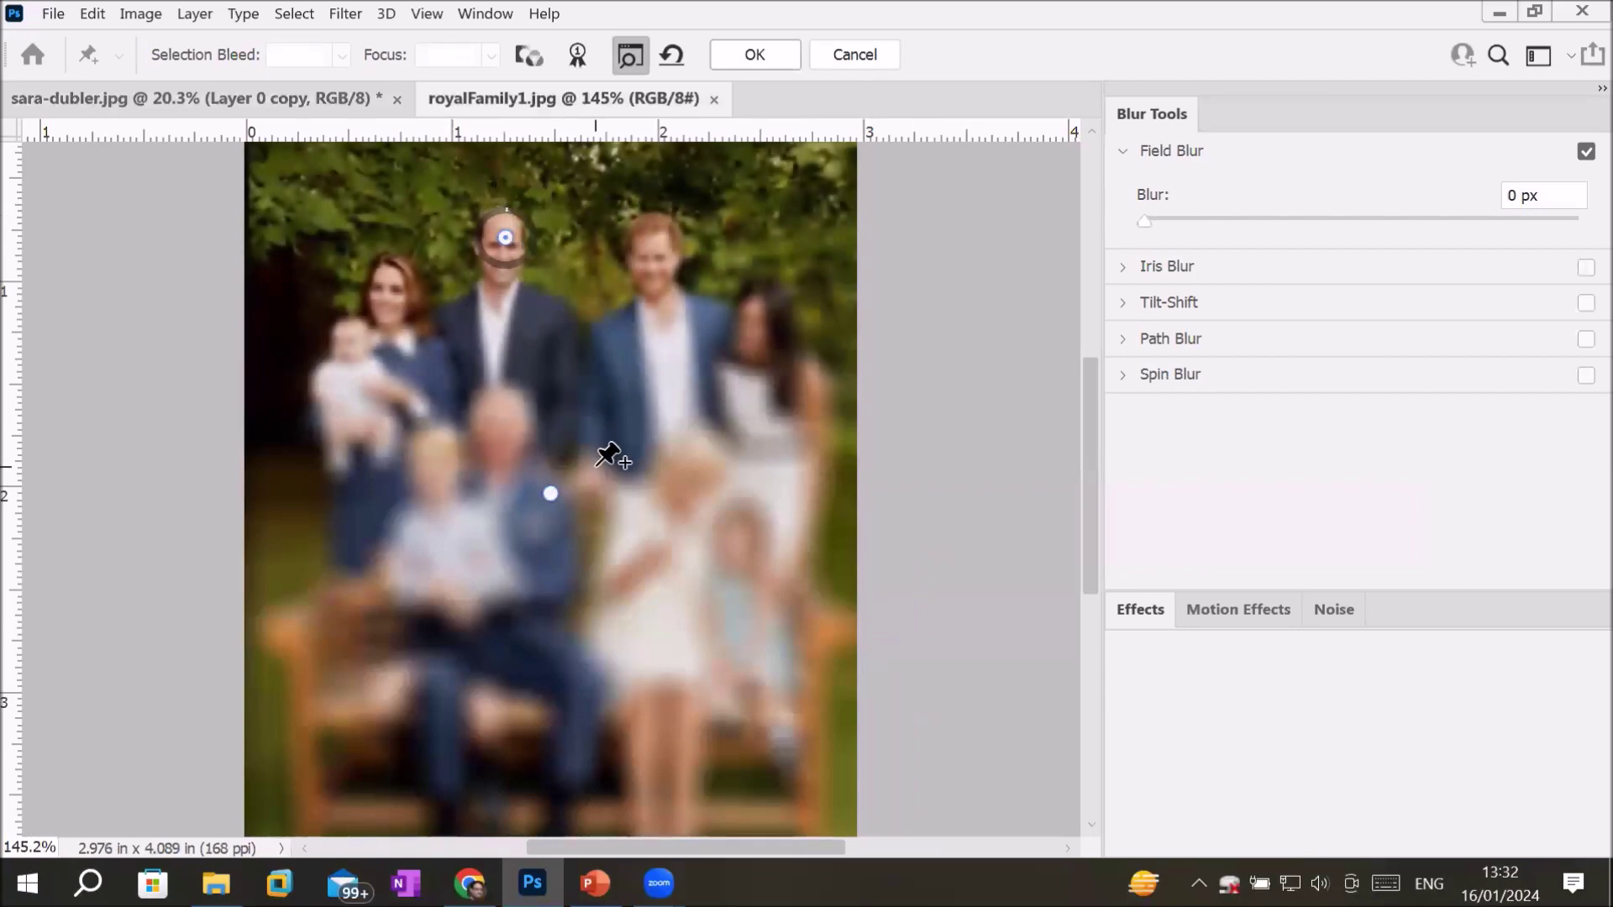
click(762, 336)
drag(784, 359, 770, 316)
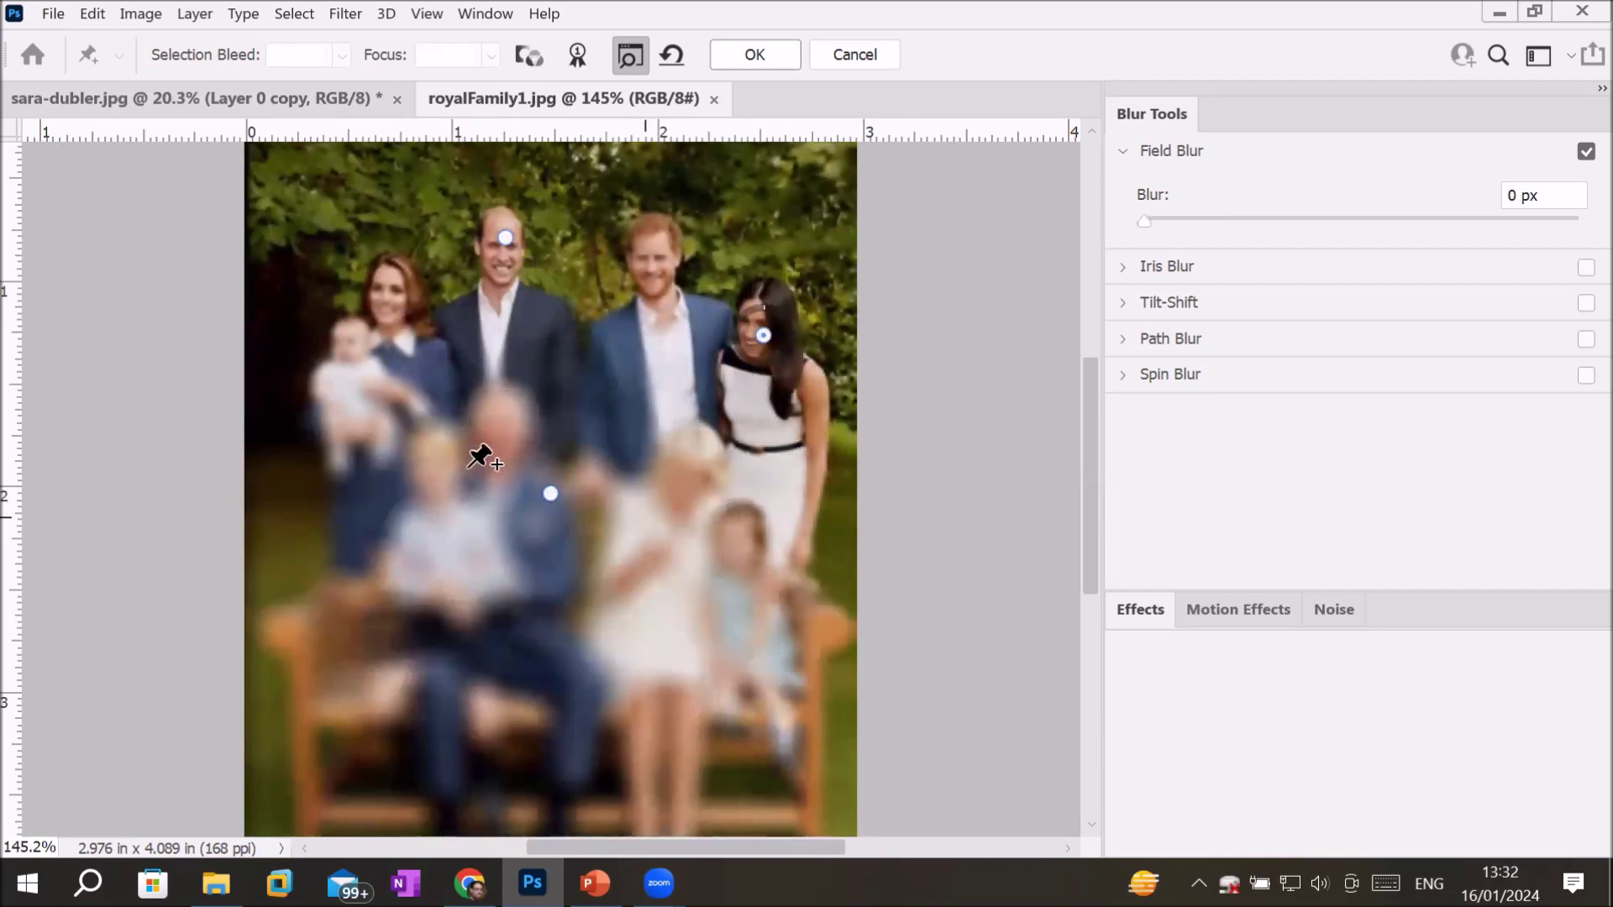
click(391, 296)
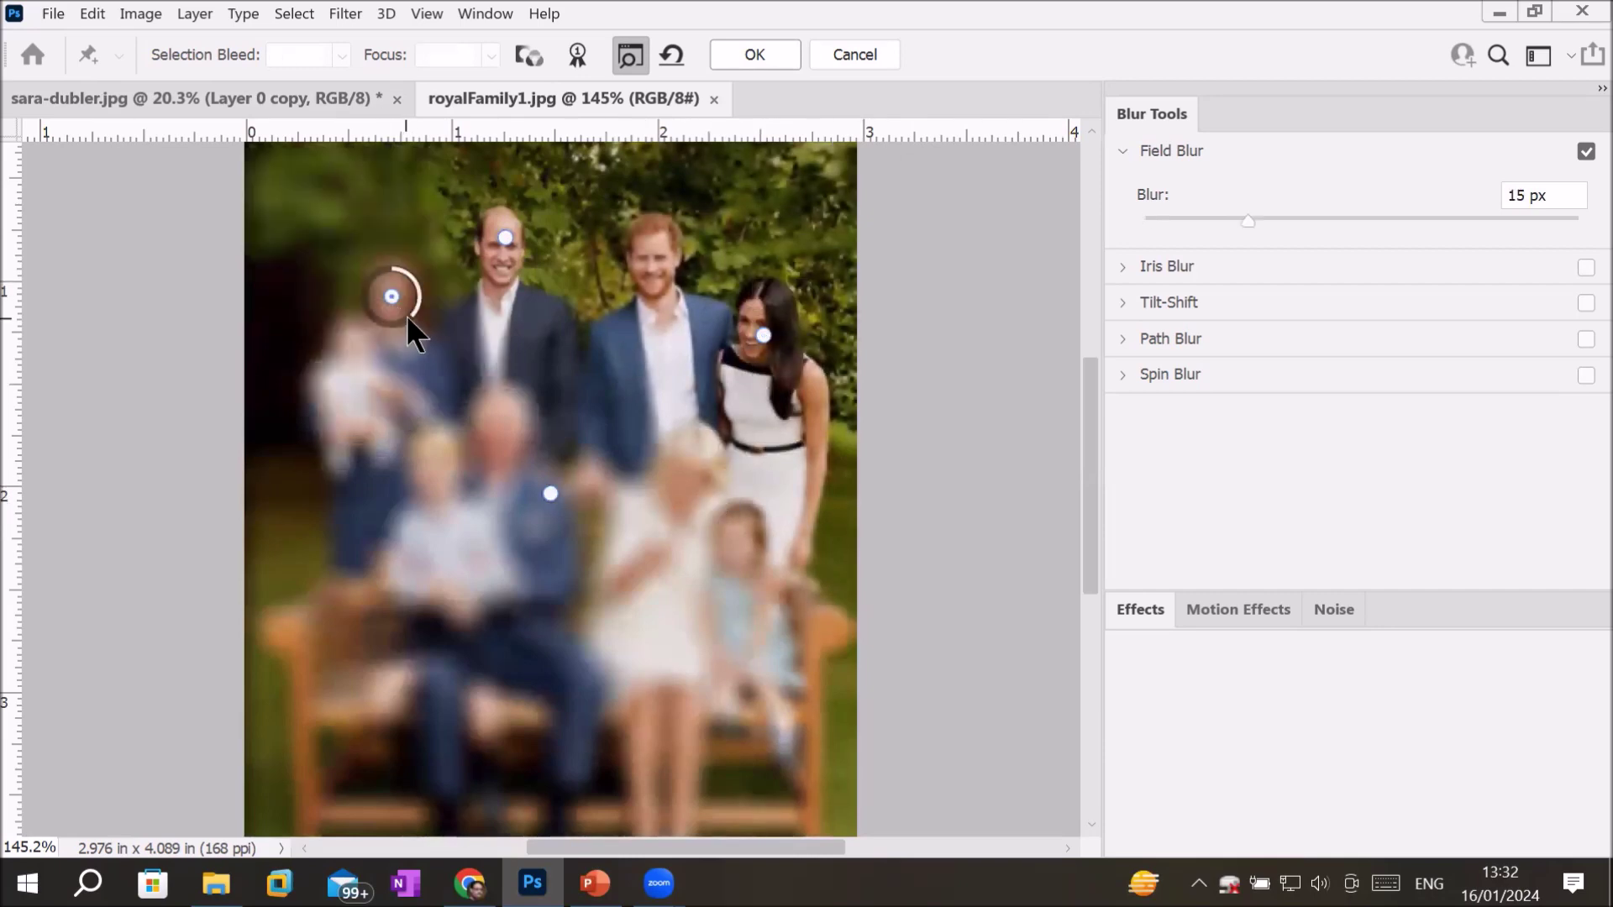
drag(427, 298, 396, 269)
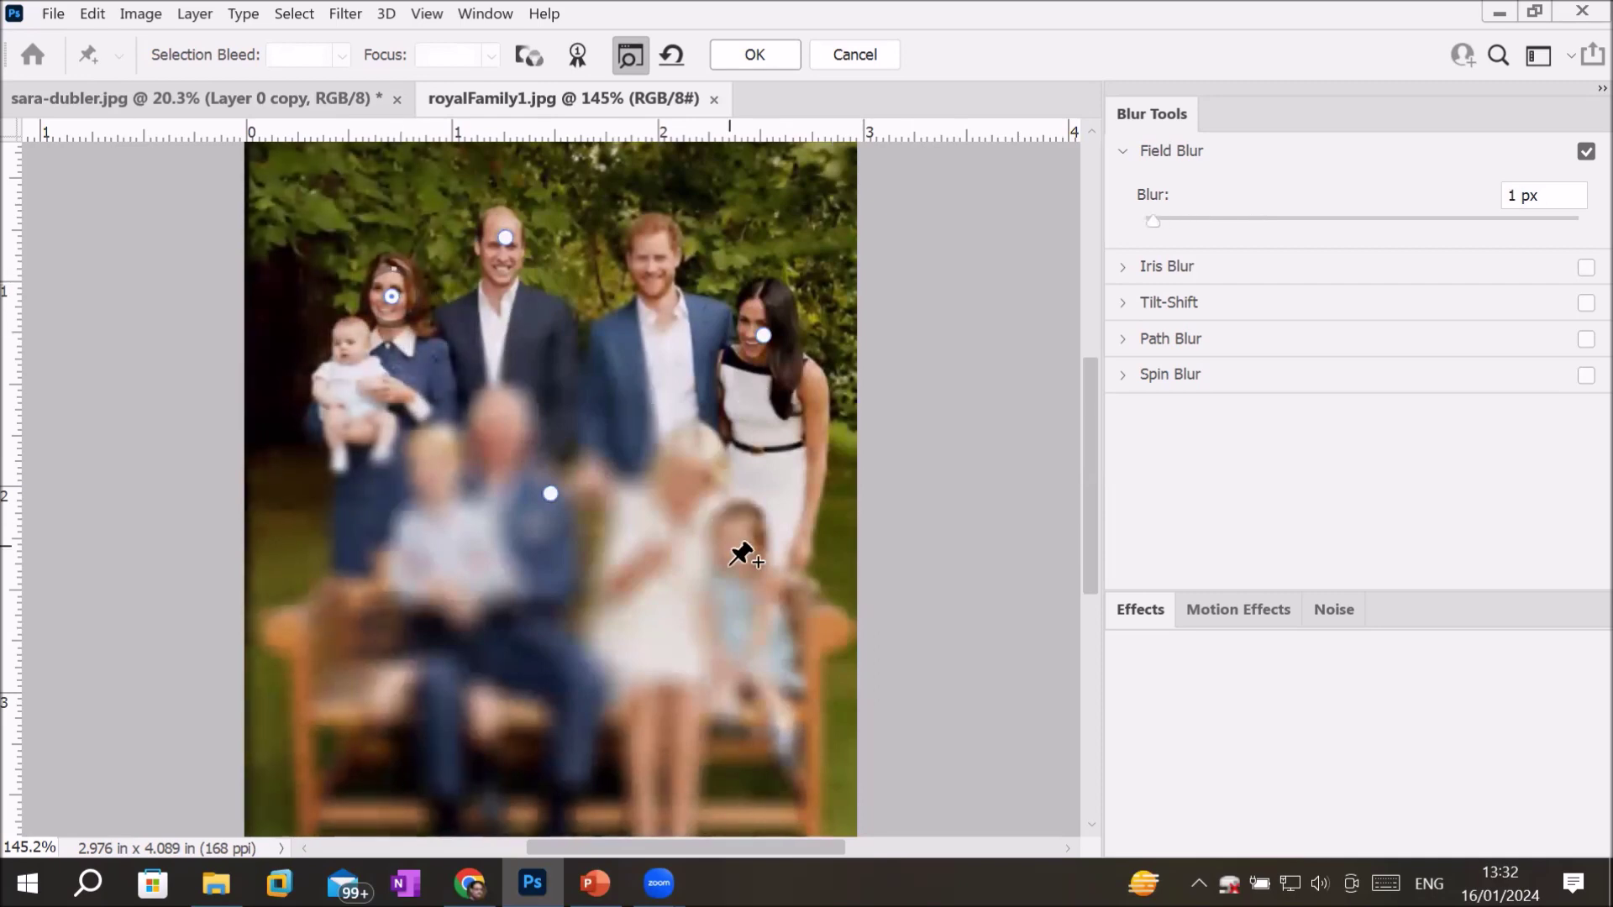
click(655, 249)
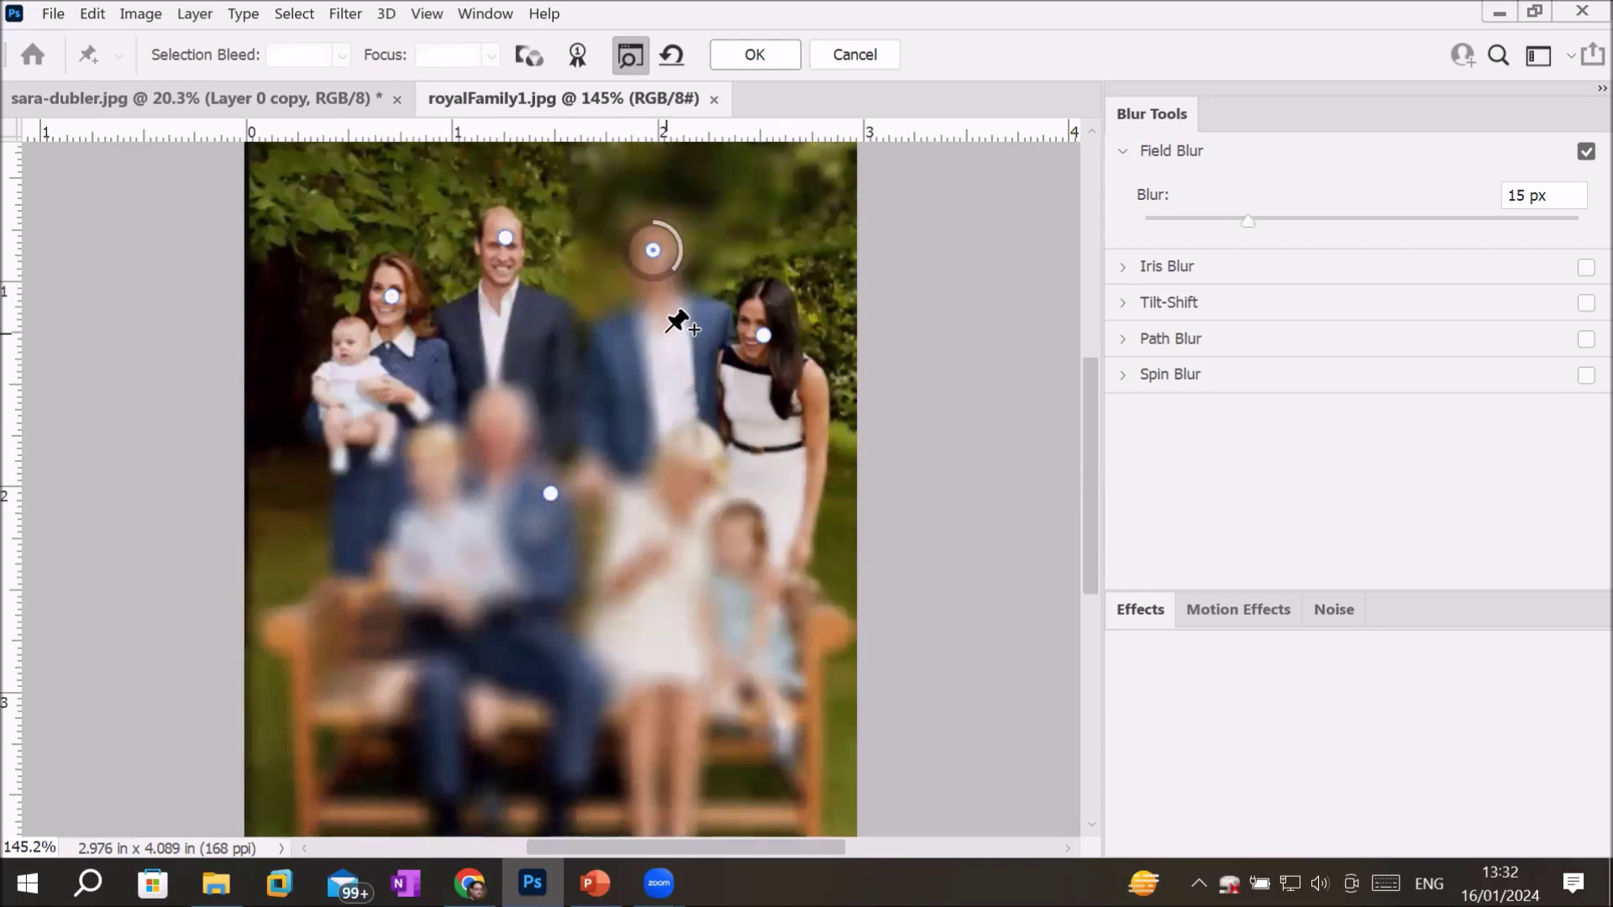
drag(678, 264, 661, 223)
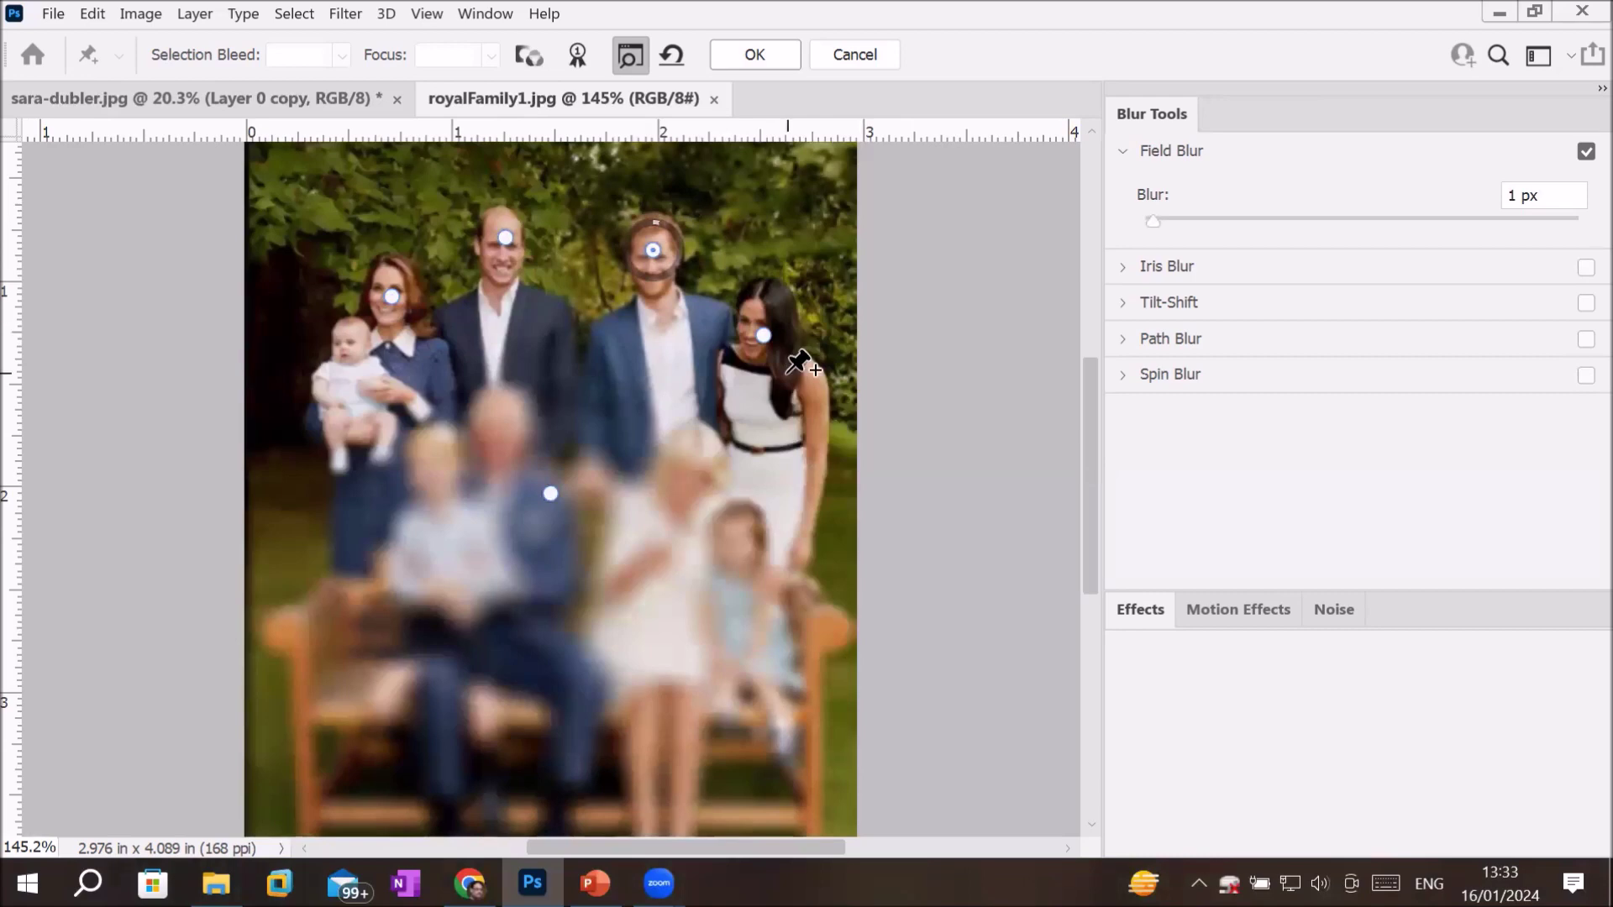
click(775, 46)
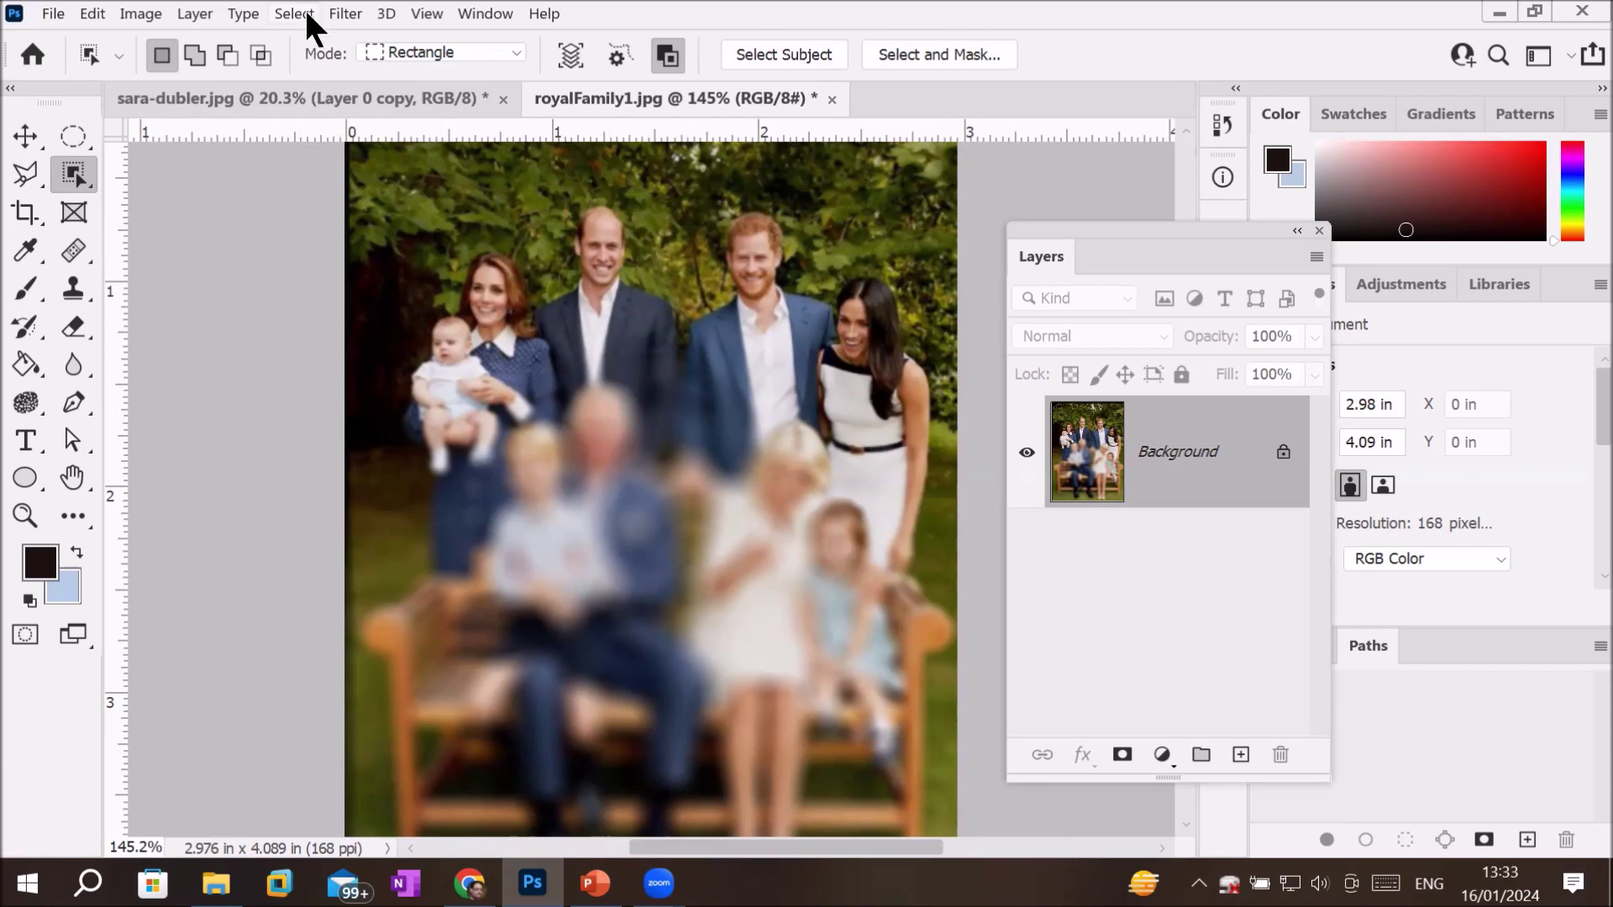
click(345, 14)
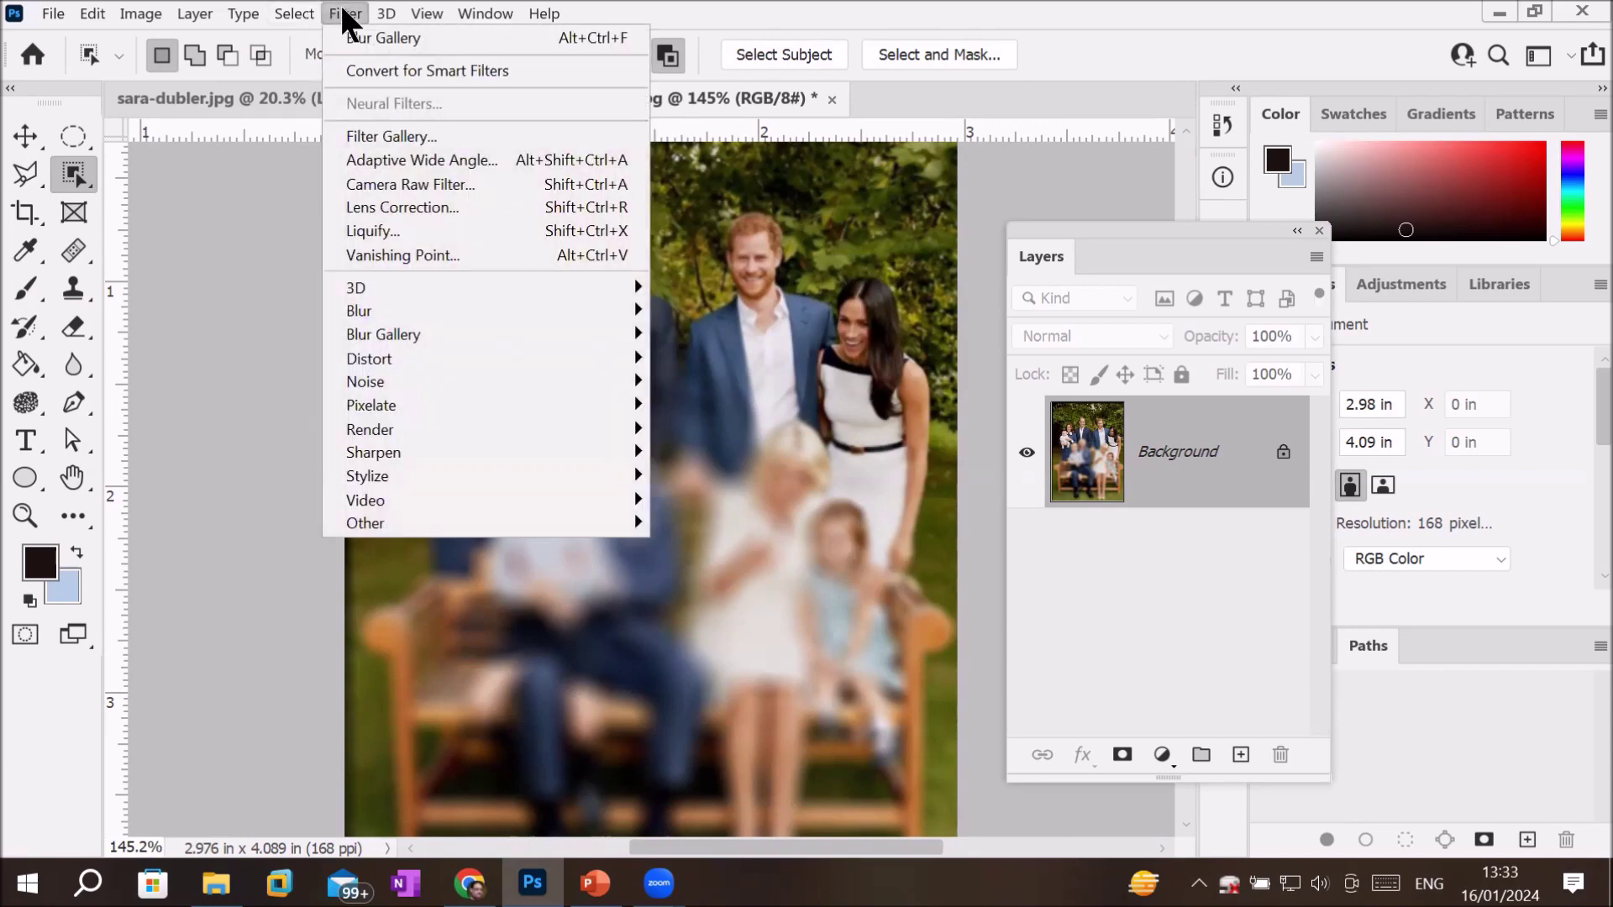
click(1094, 608)
key(ctrl+z)
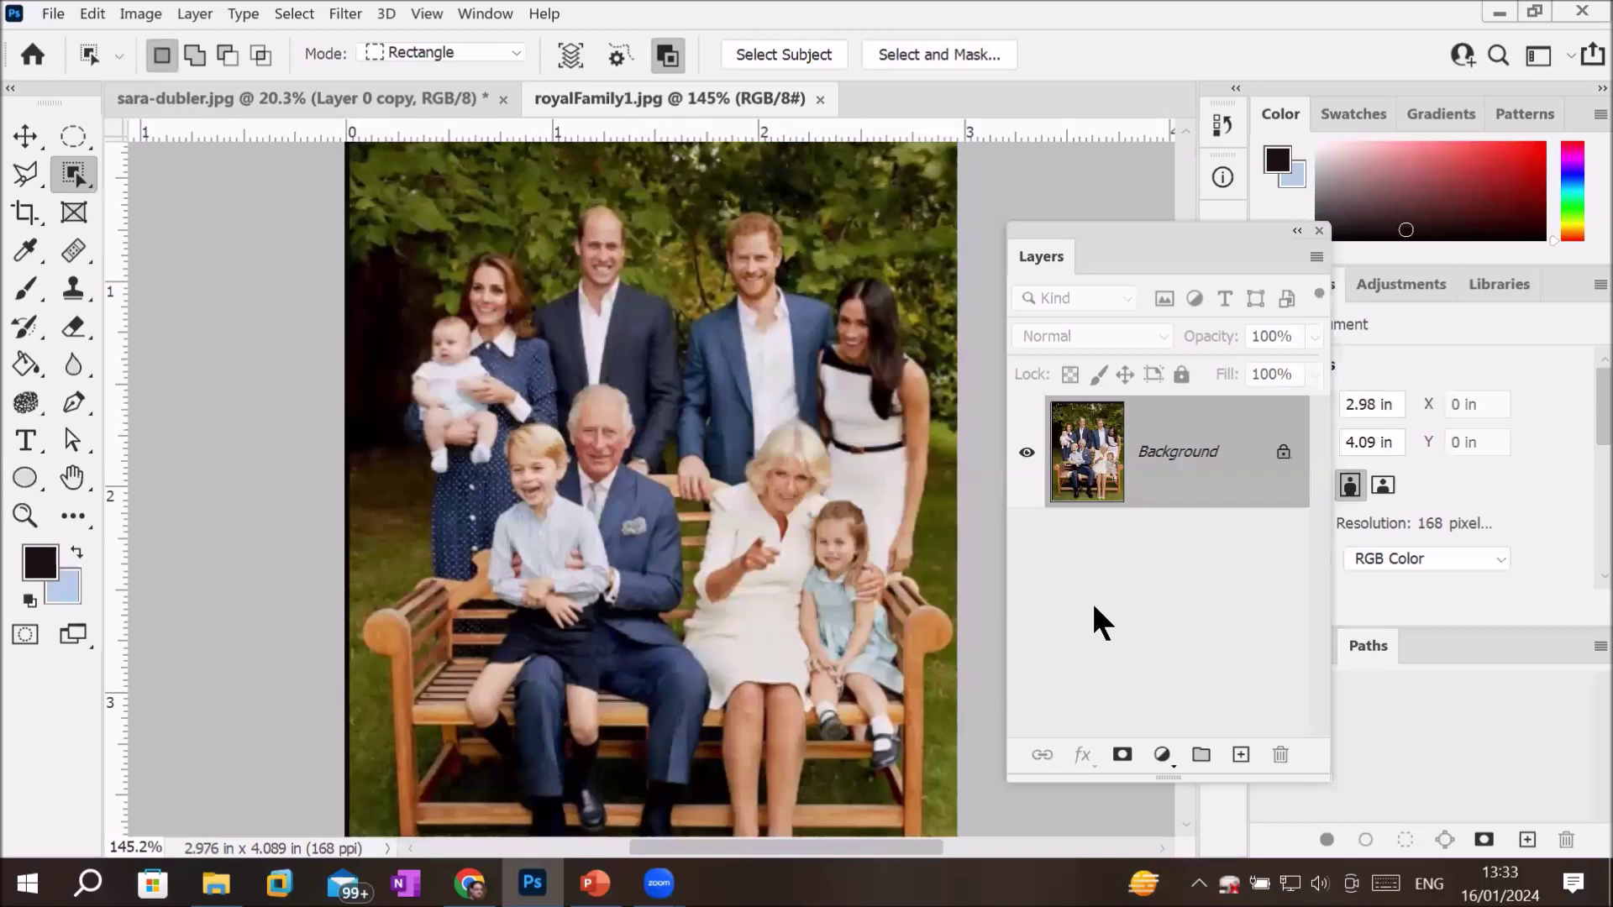
click(349, 13)
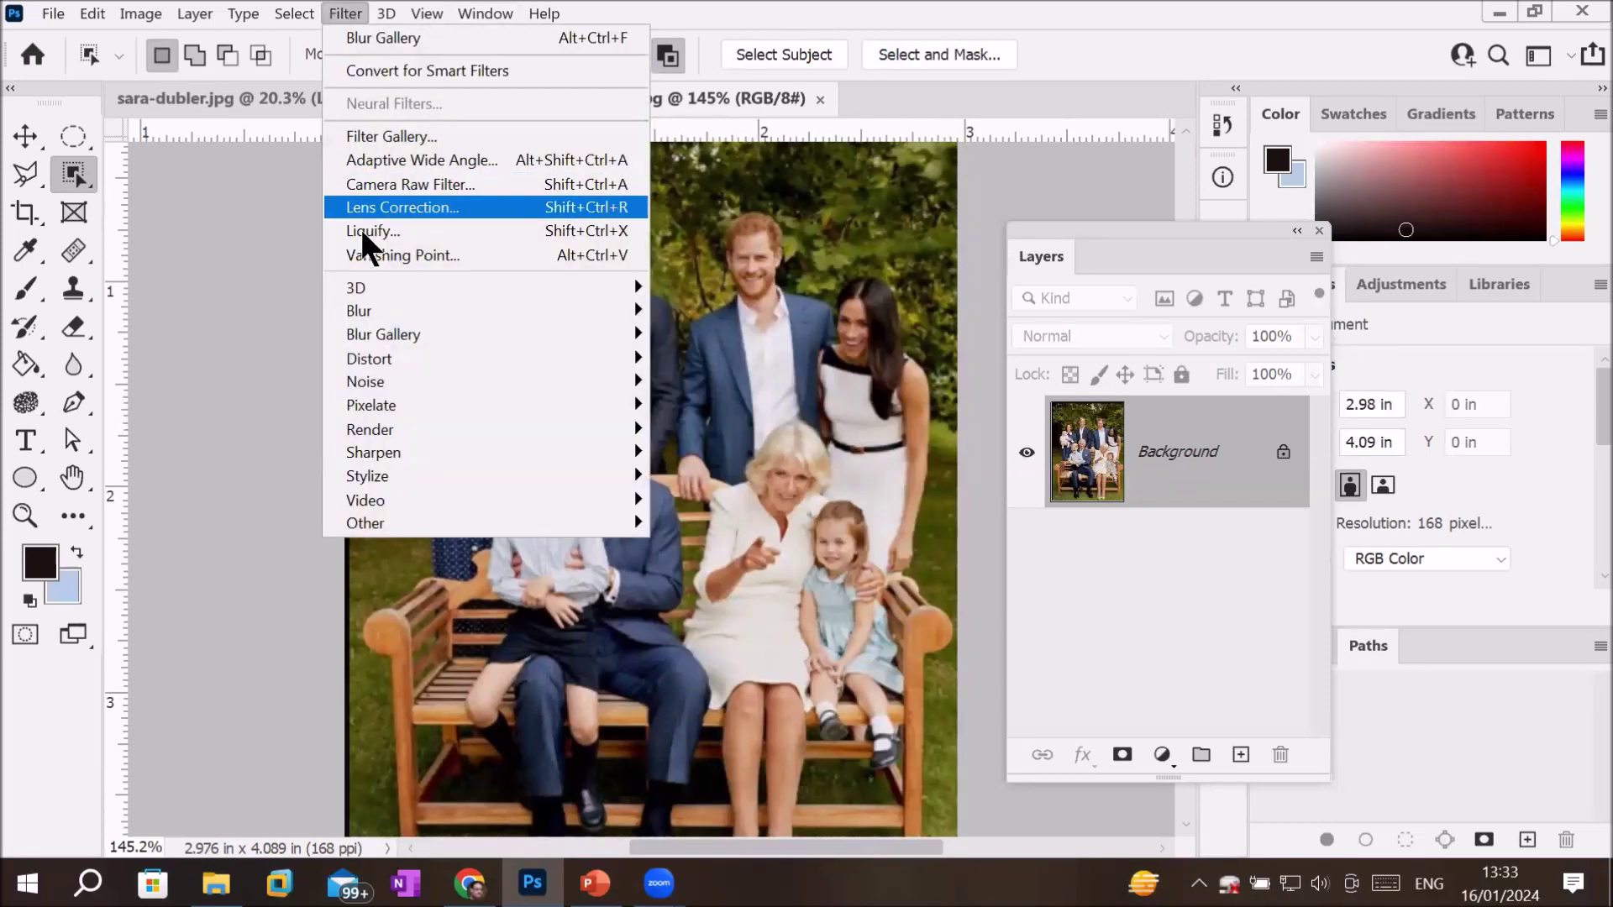
mouse_move(370, 360)
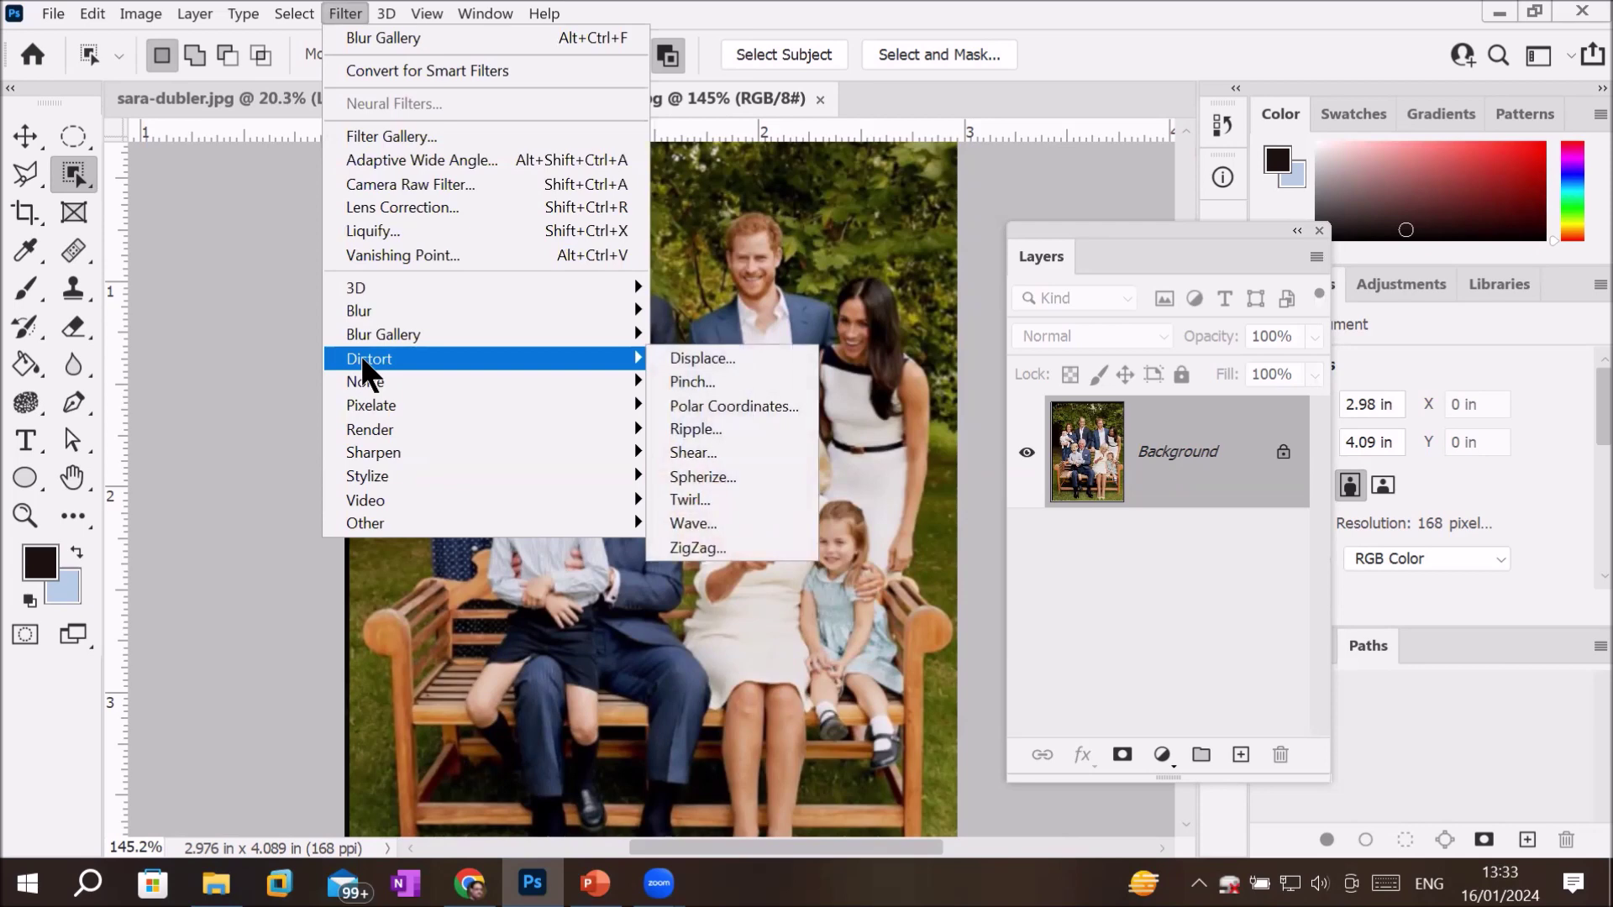
click(694, 550)
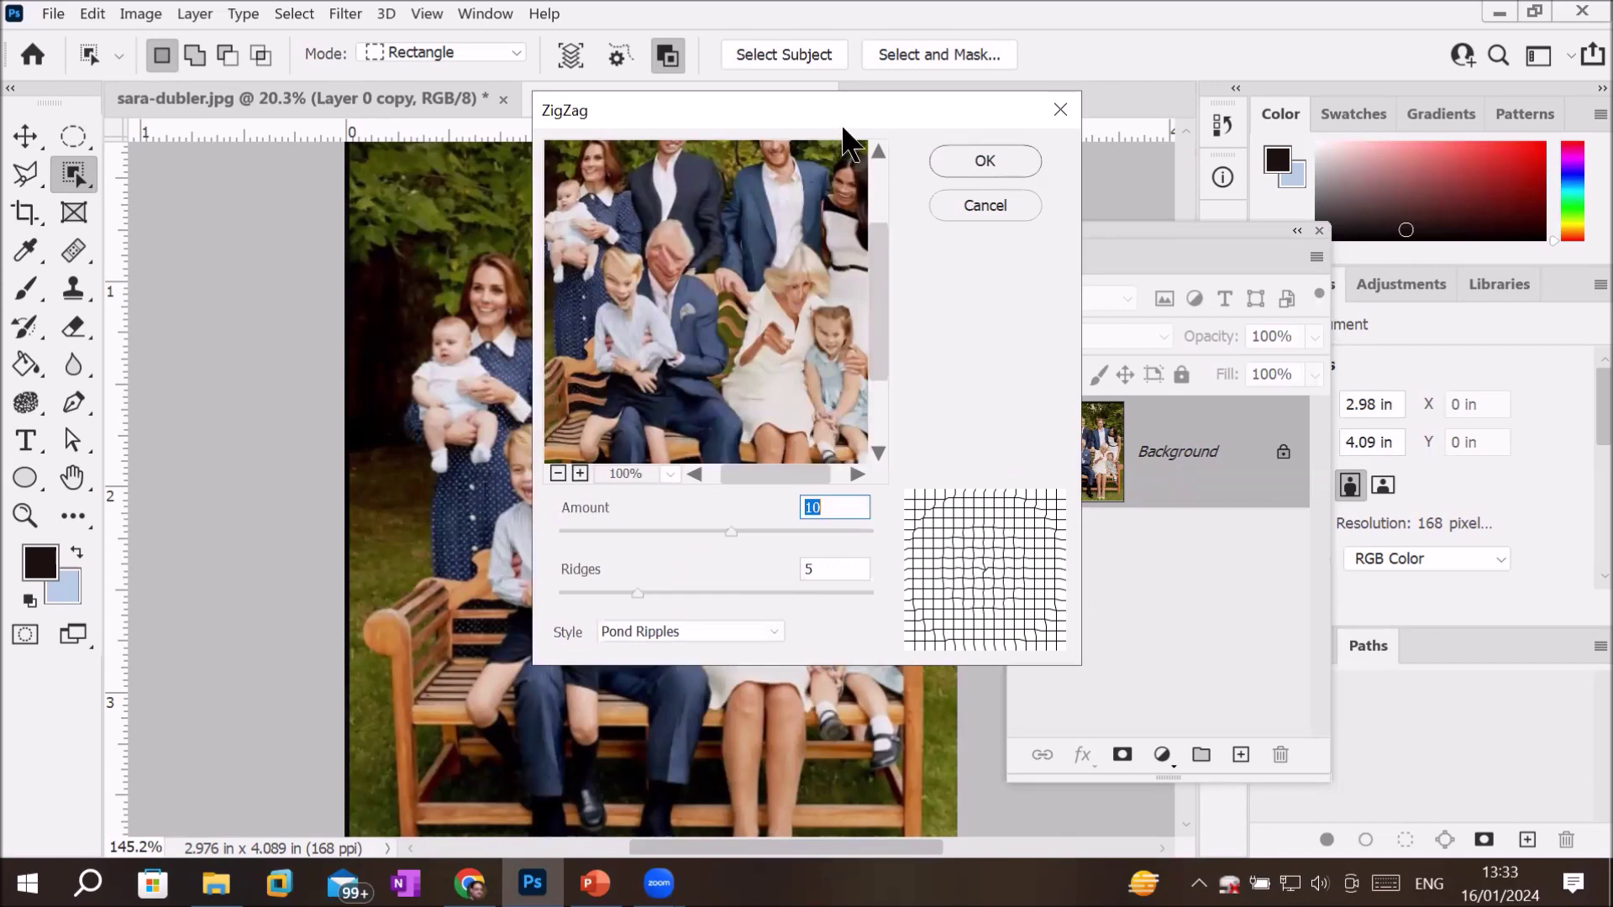
drag(844, 128, 1088, 275)
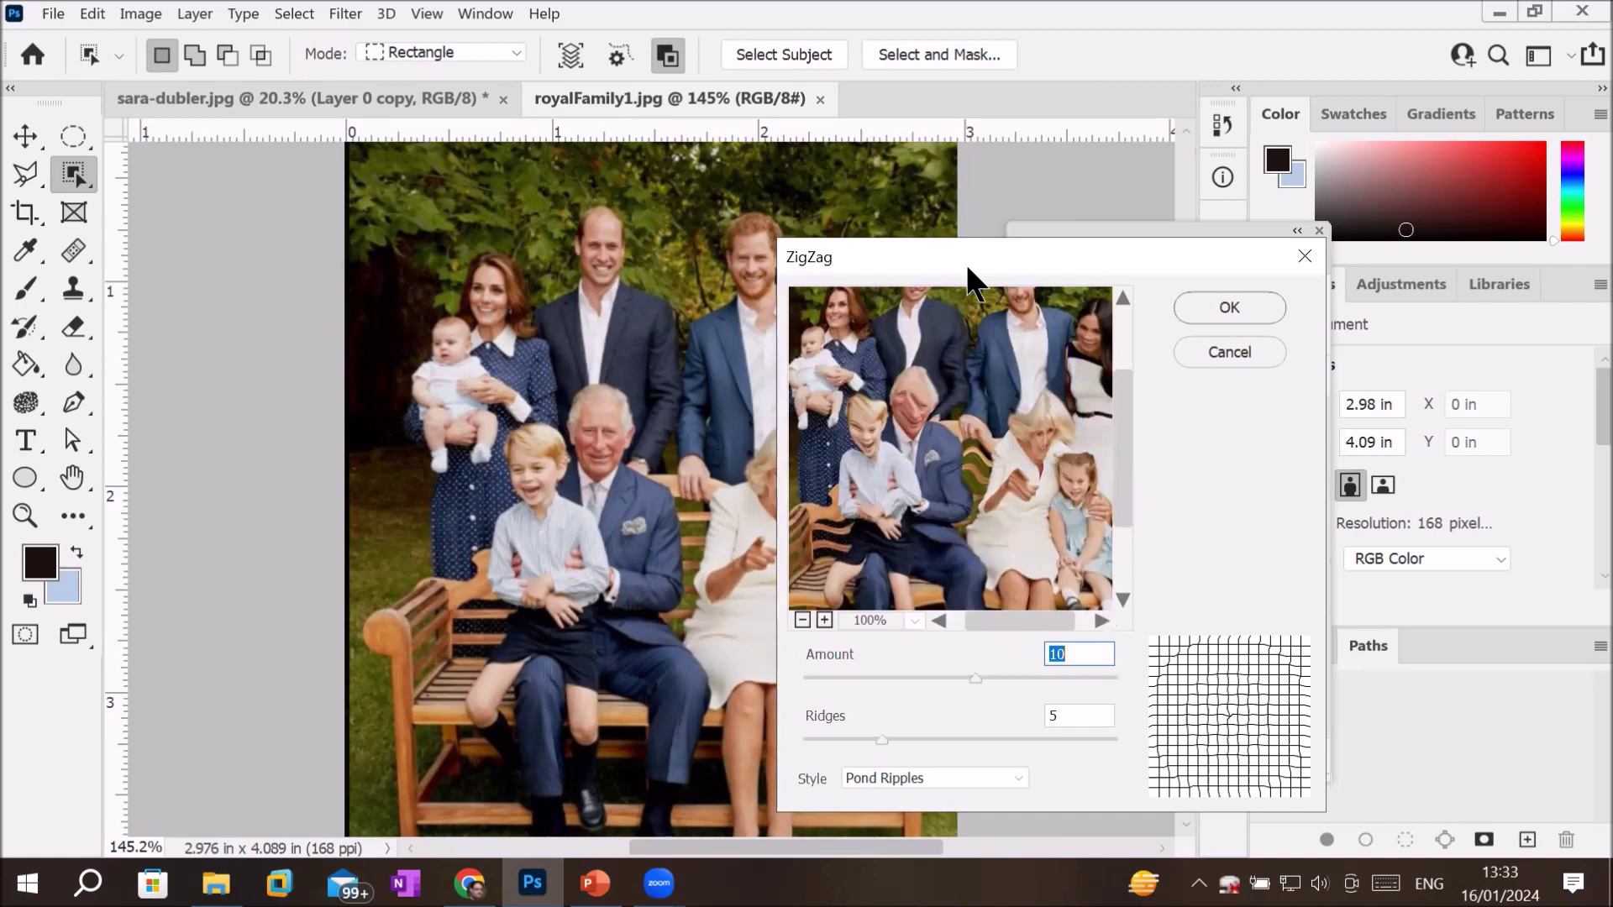
drag(966, 264, 1136, 261)
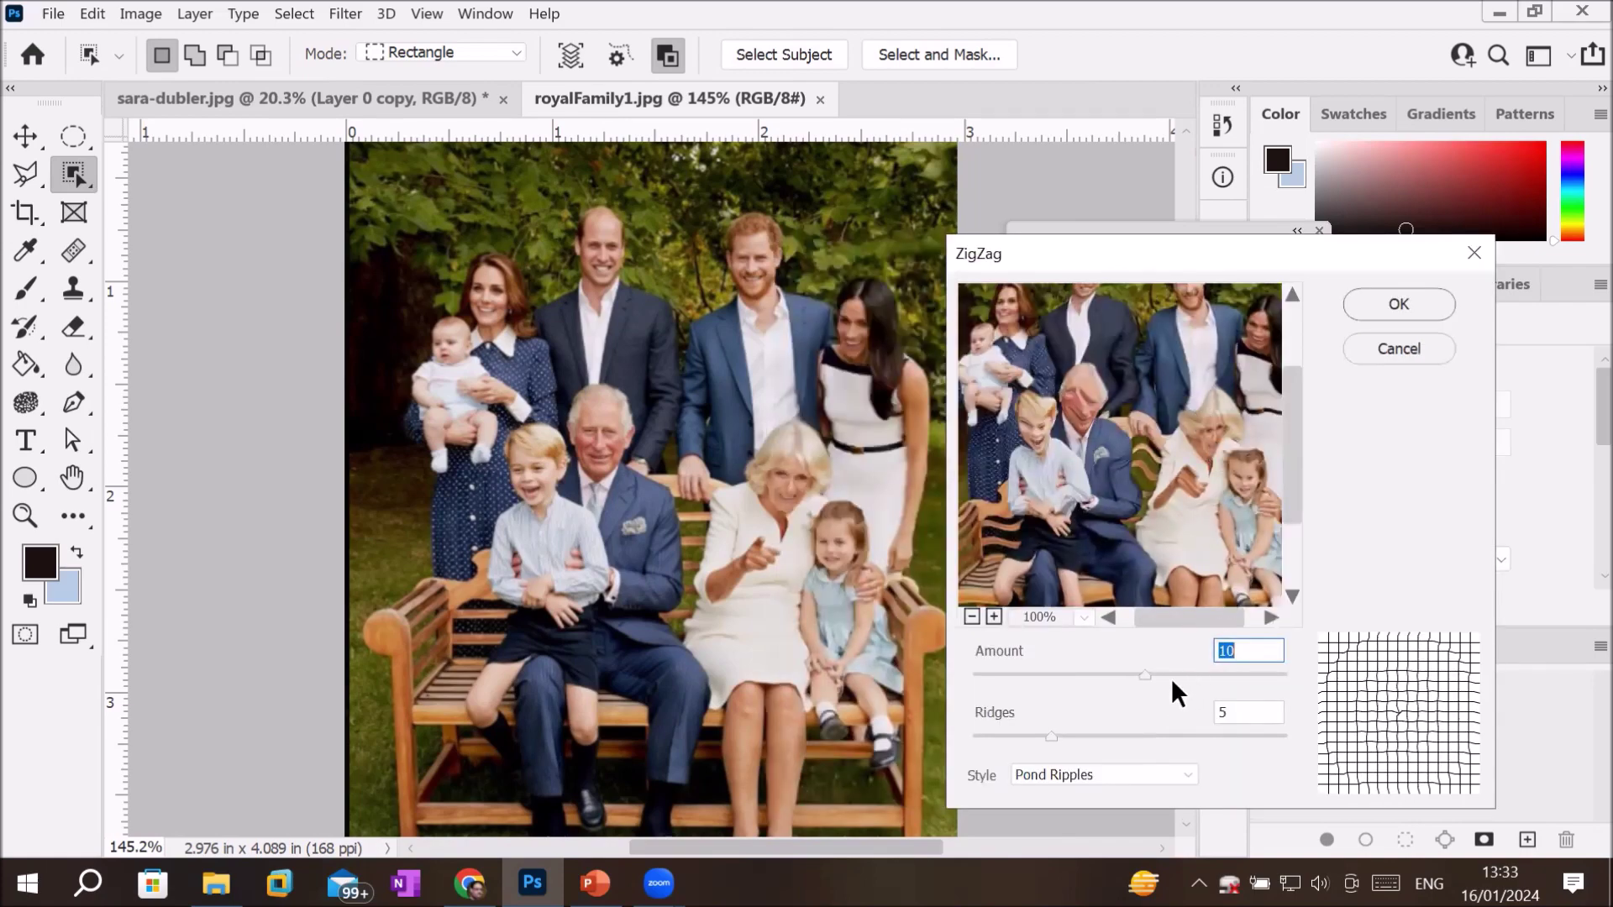
drag(1142, 670, 1203, 673)
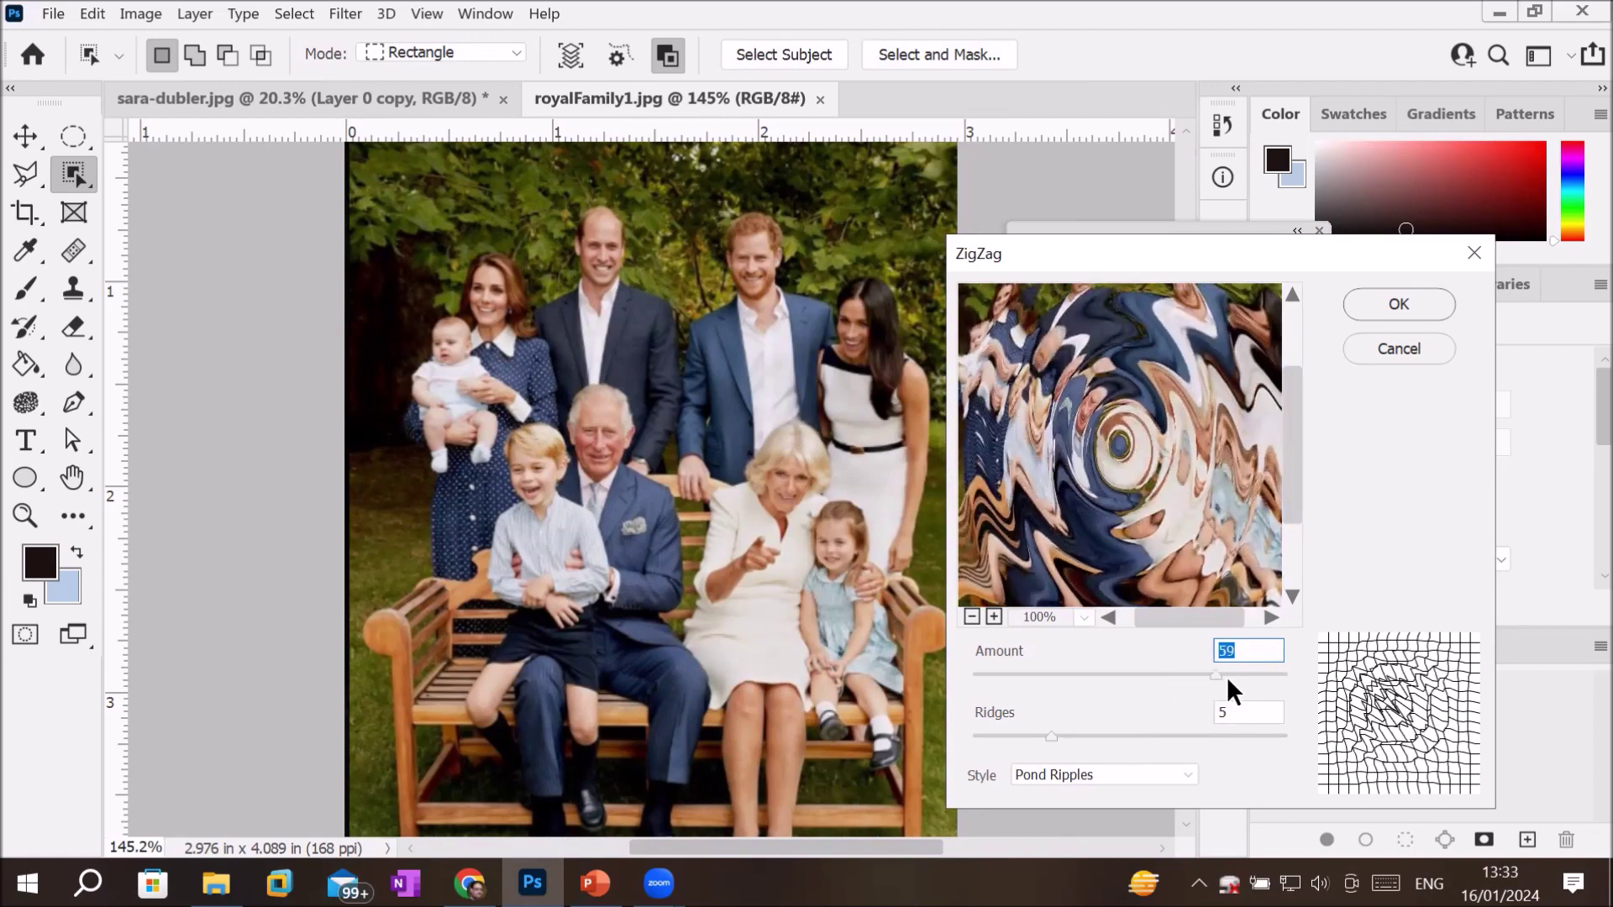
mouse_move(1203, 673)
mouse_down()
mouse_move(979, 664)
mouse_move(1141, 659)
mouse_up()
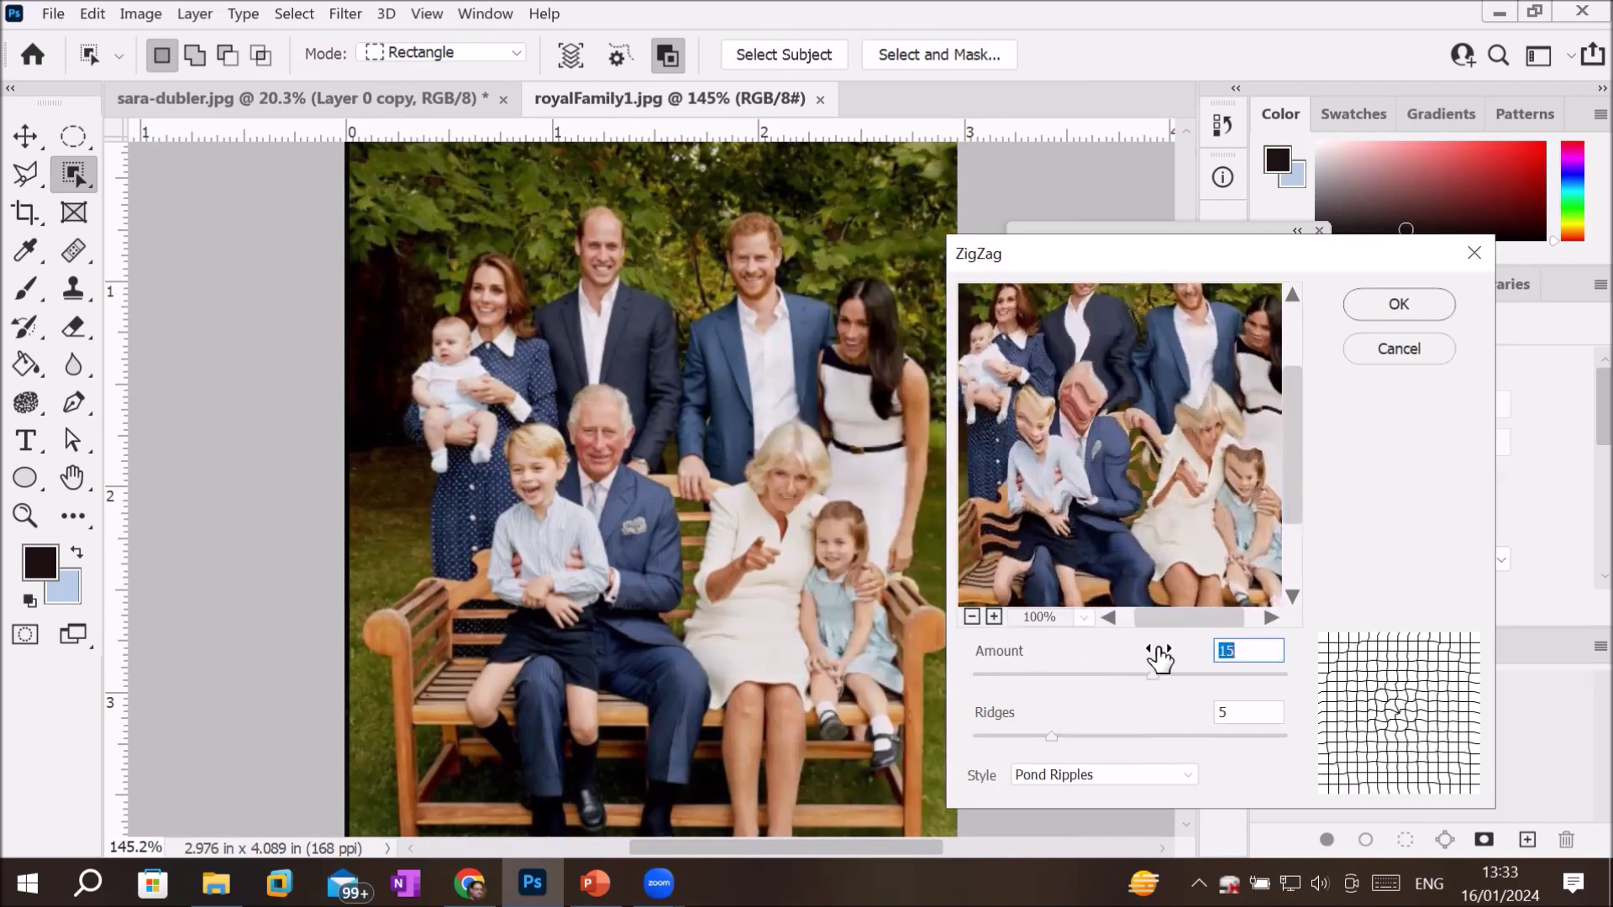
drag(1140, 660, 1134, 653)
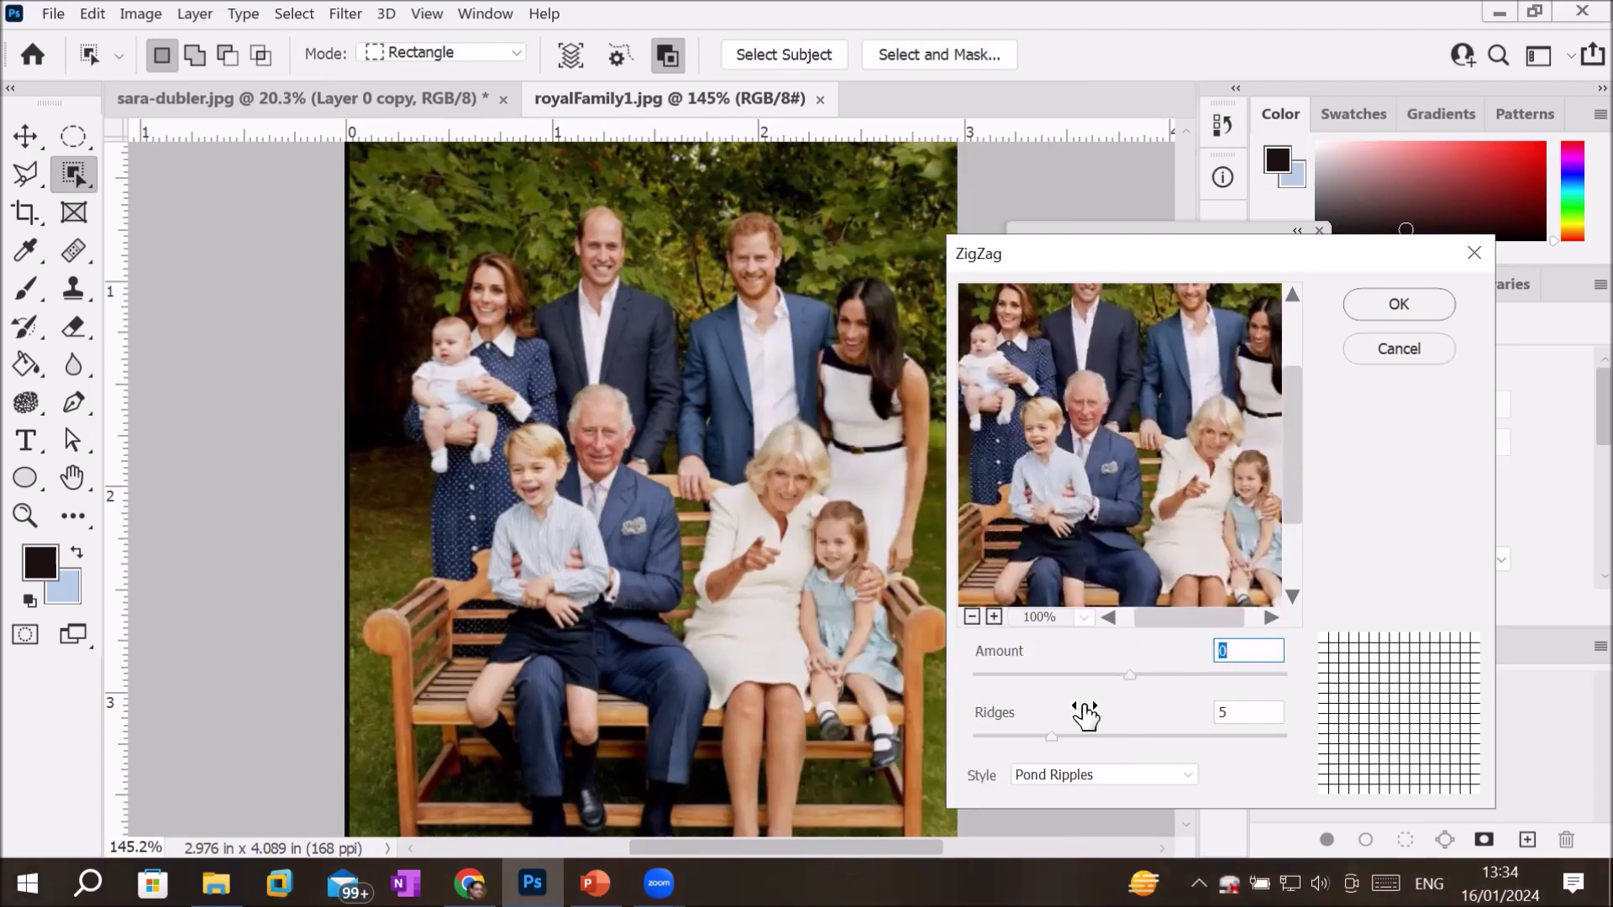
click(1049, 734)
drag(1049, 736, 1146, 729)
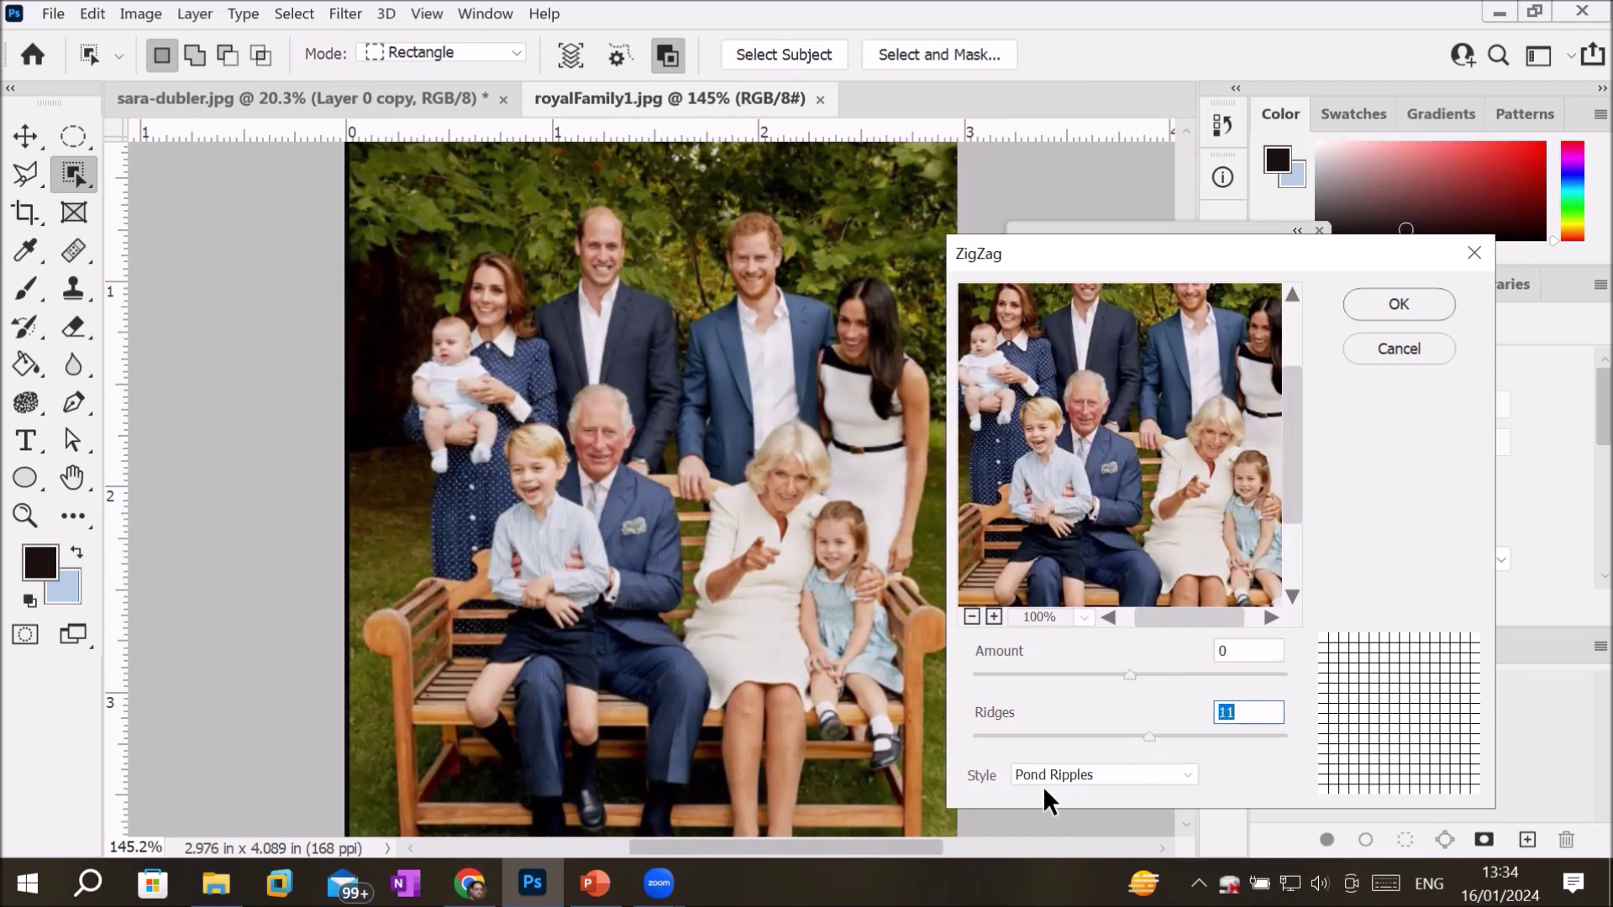
drag(1131, 674, 1144, 678)
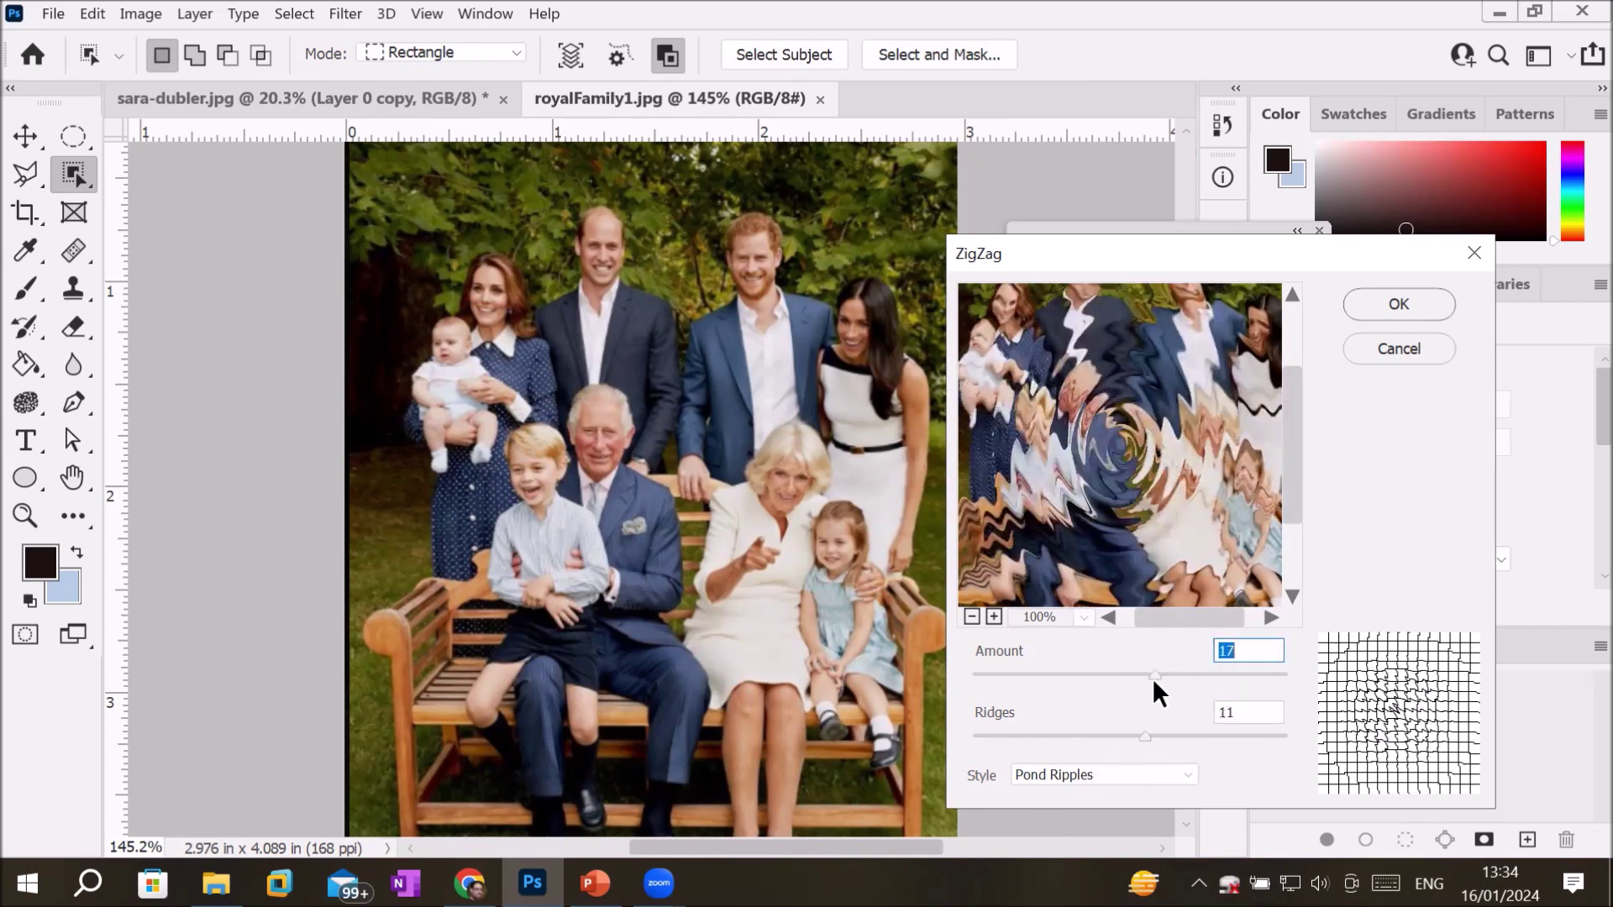
click(1113, 768)
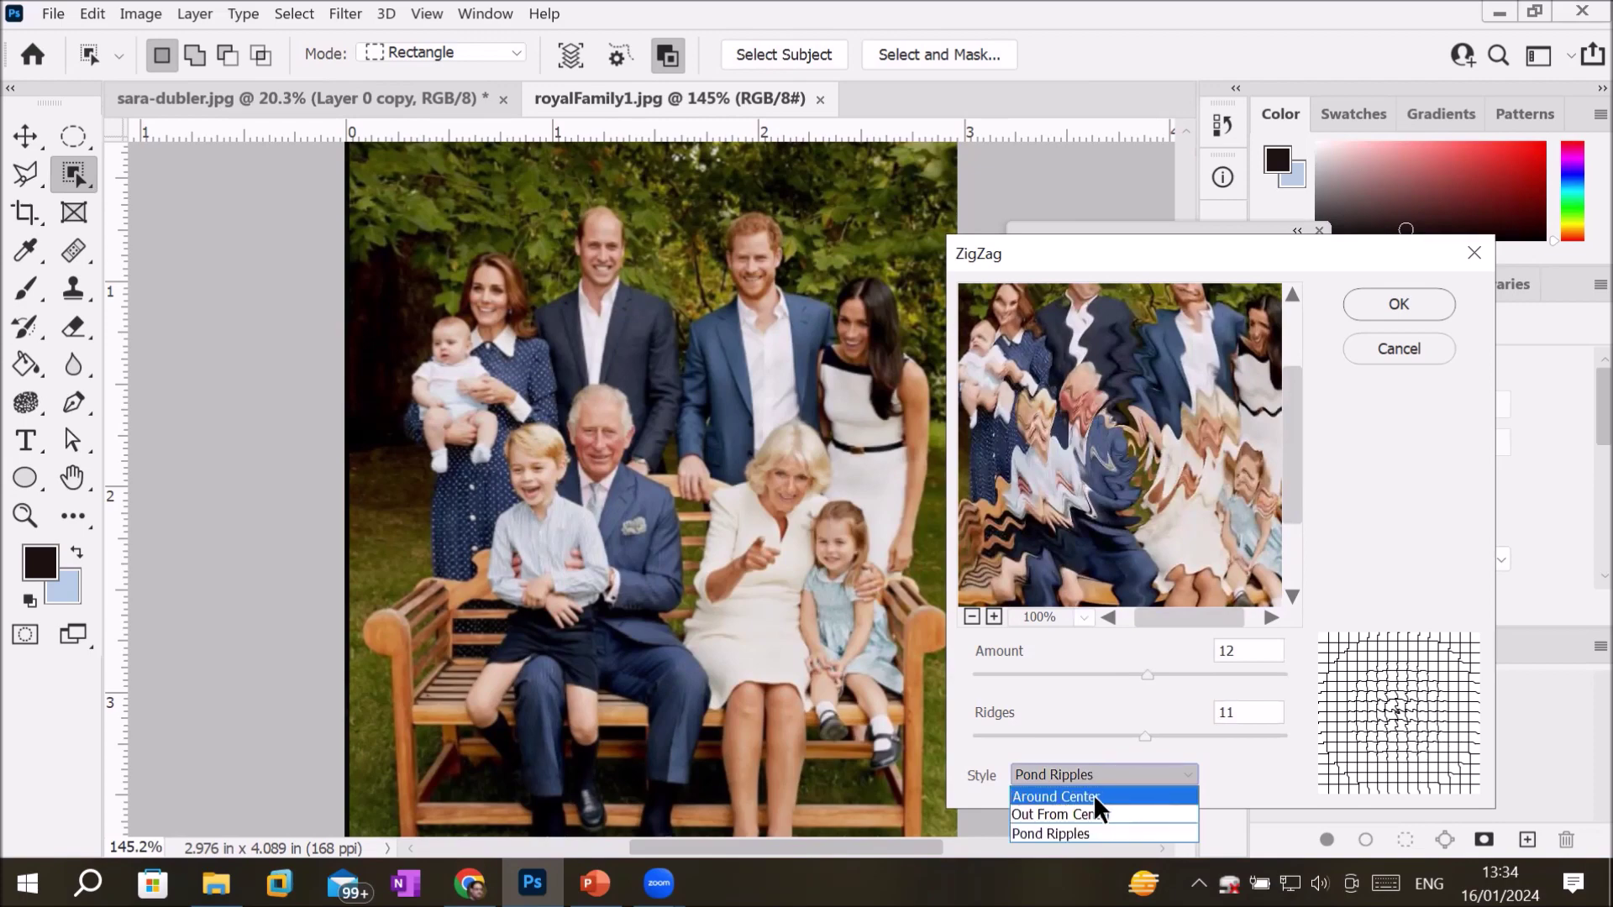
click(1092, 794)
click(1117, 774)
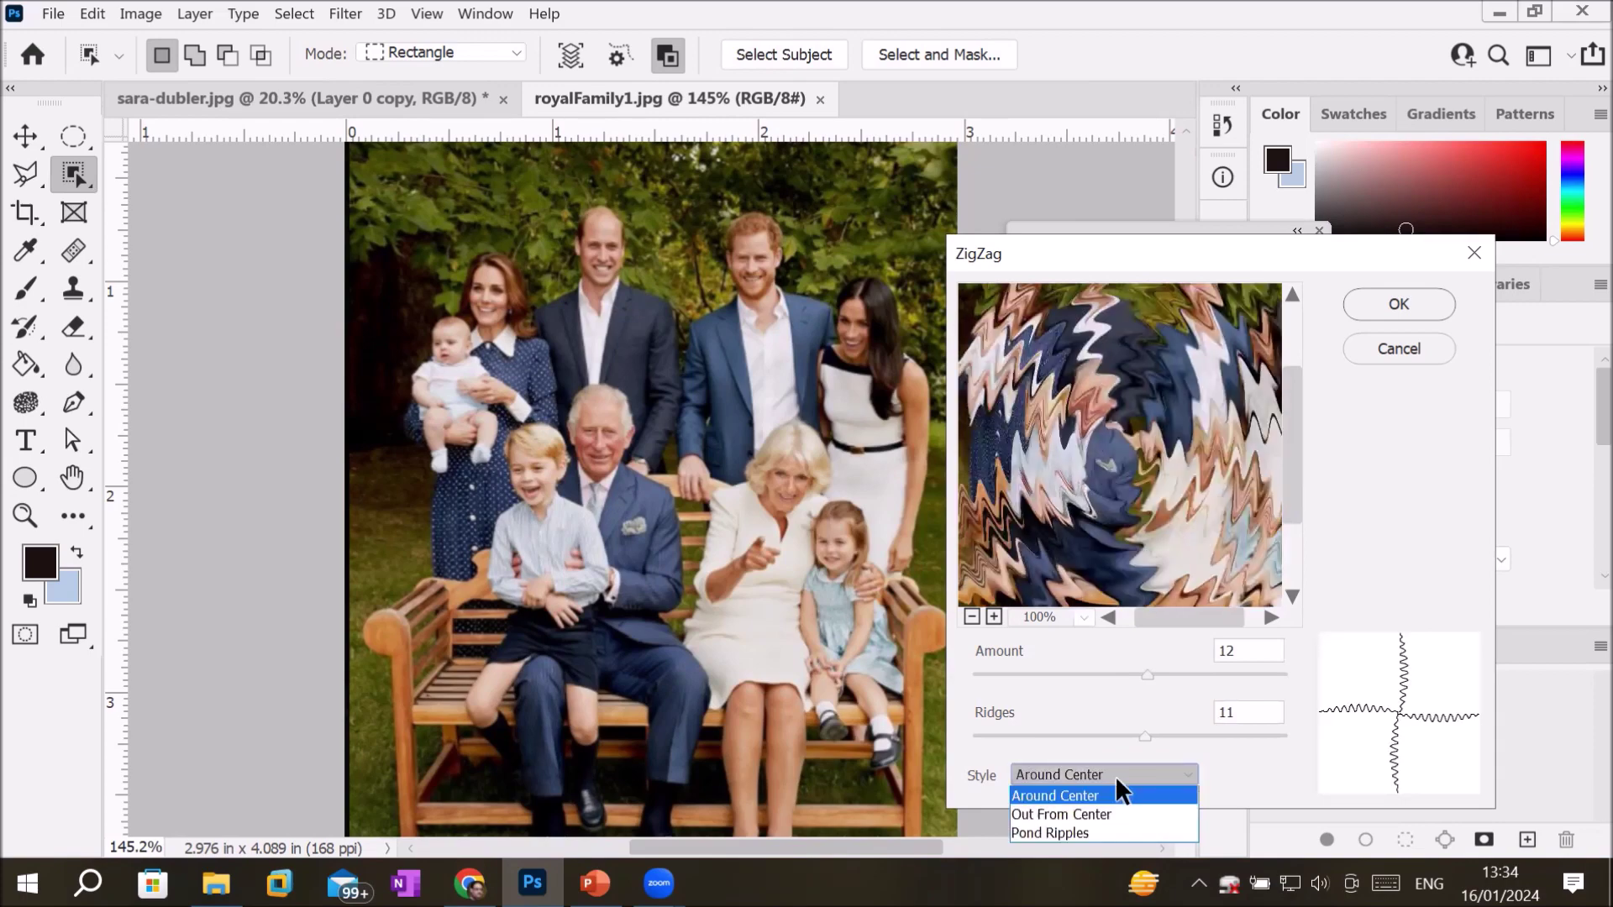
click(1080, 814)
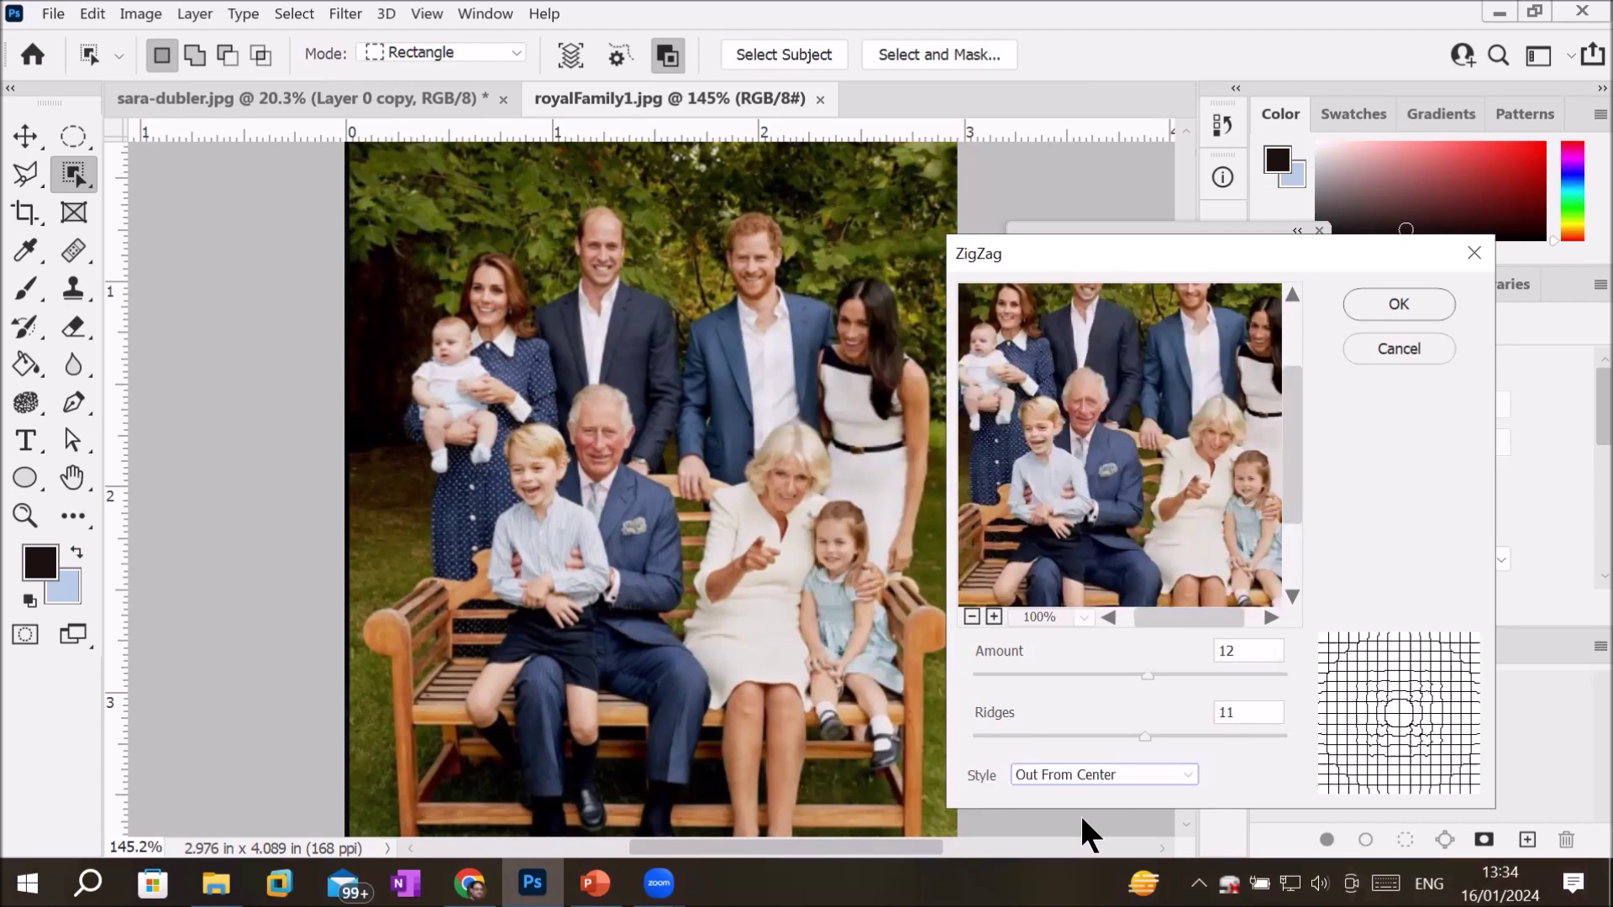
mouse_move(1147, 675)
mouse_down()
mouse_move(1220, 673)
mouse_move(1005, 669)
mouse_move(1219, 678)
mouse_move(1039, 693)
mouse_up()
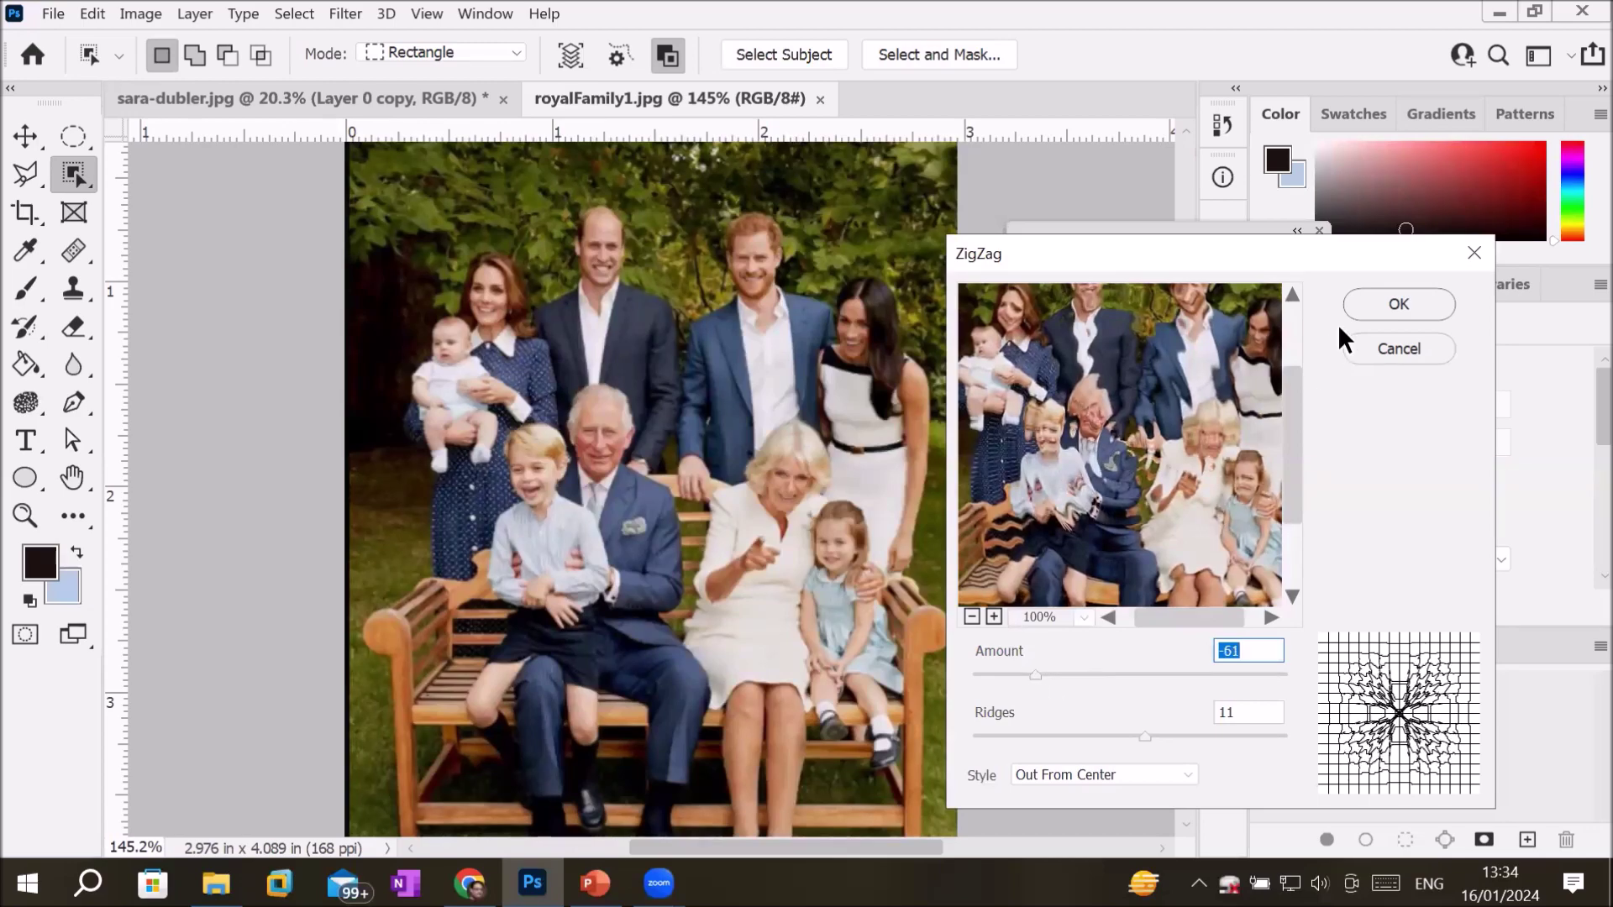
click(1379, 301)
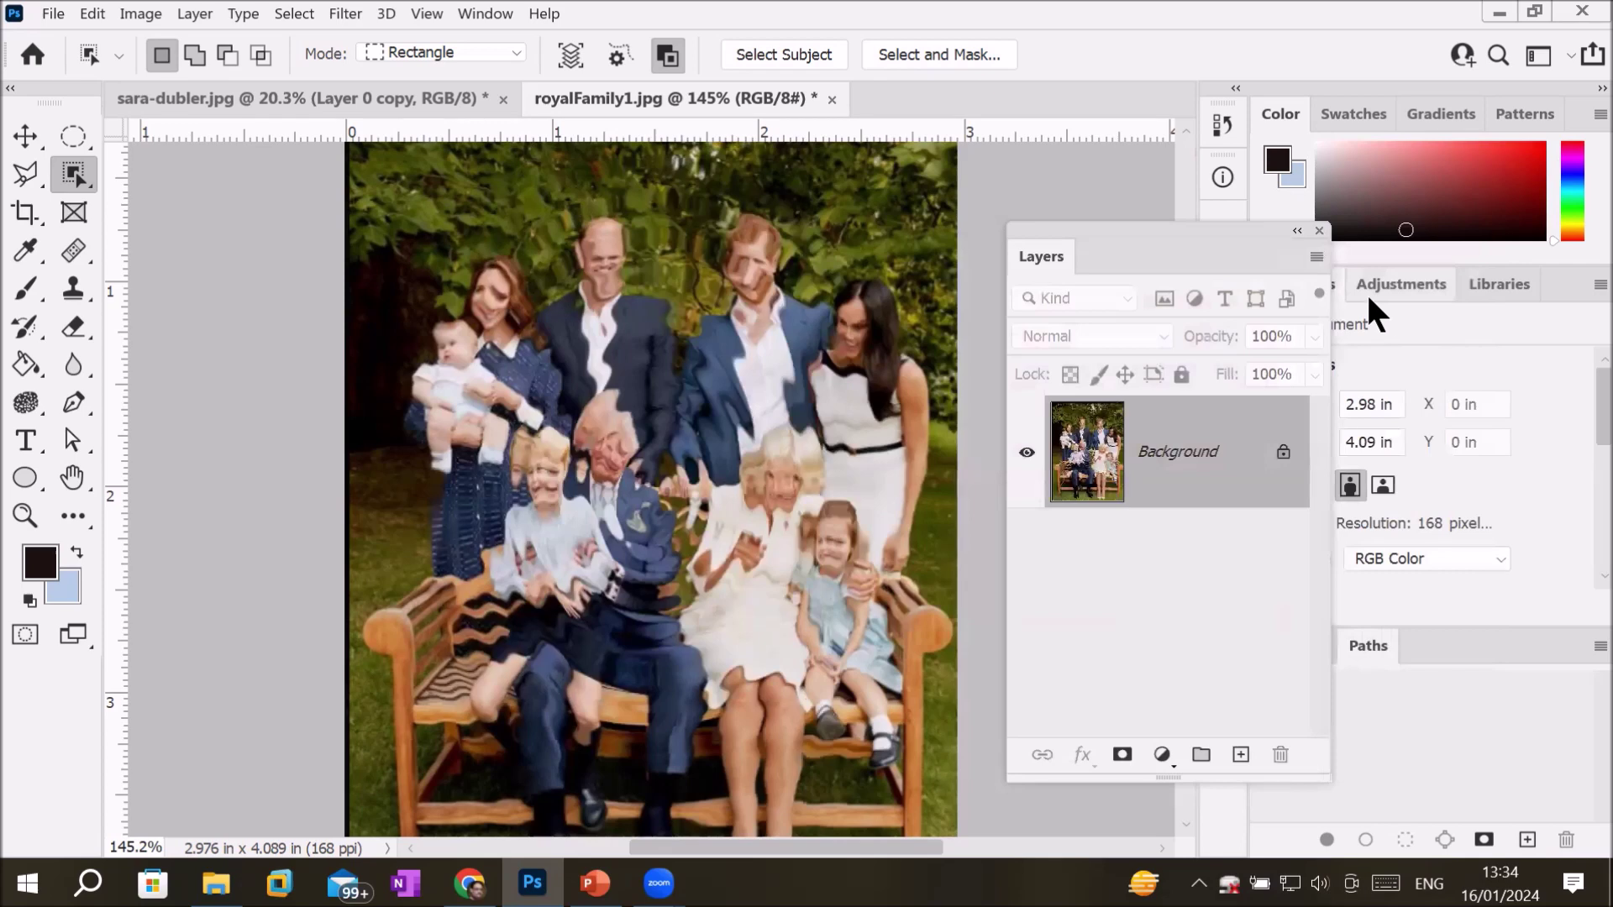
key(ctrl+z)
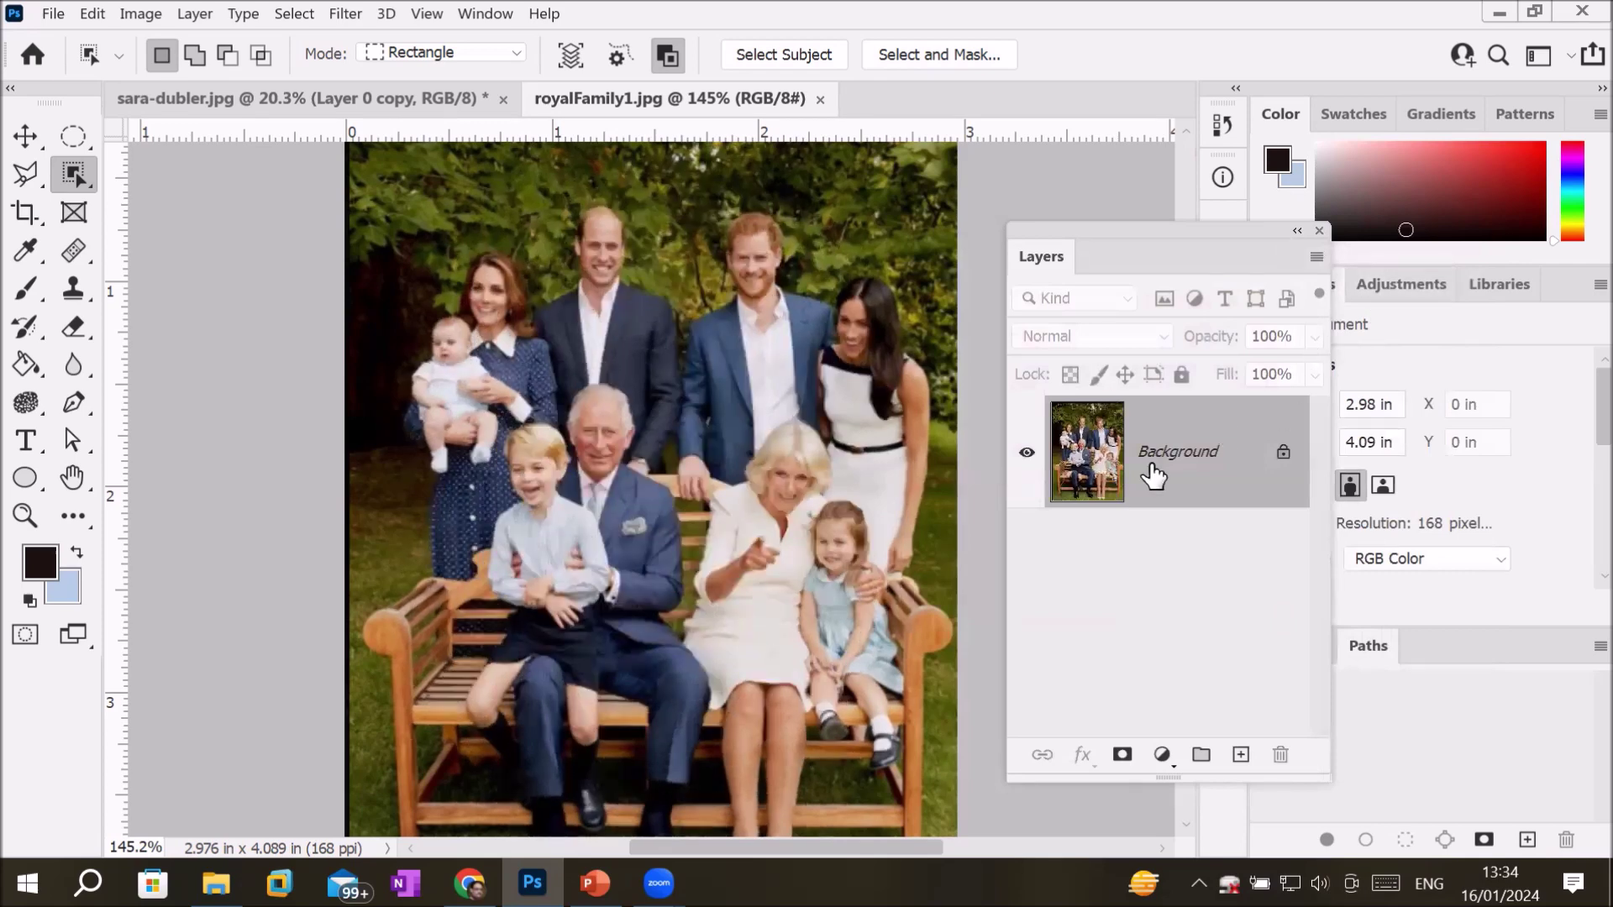
mouse_move(1152, 467)
mouse_down()
mouse_move(1225, 628)
mouse_move(1241, 755)
mouse_up()
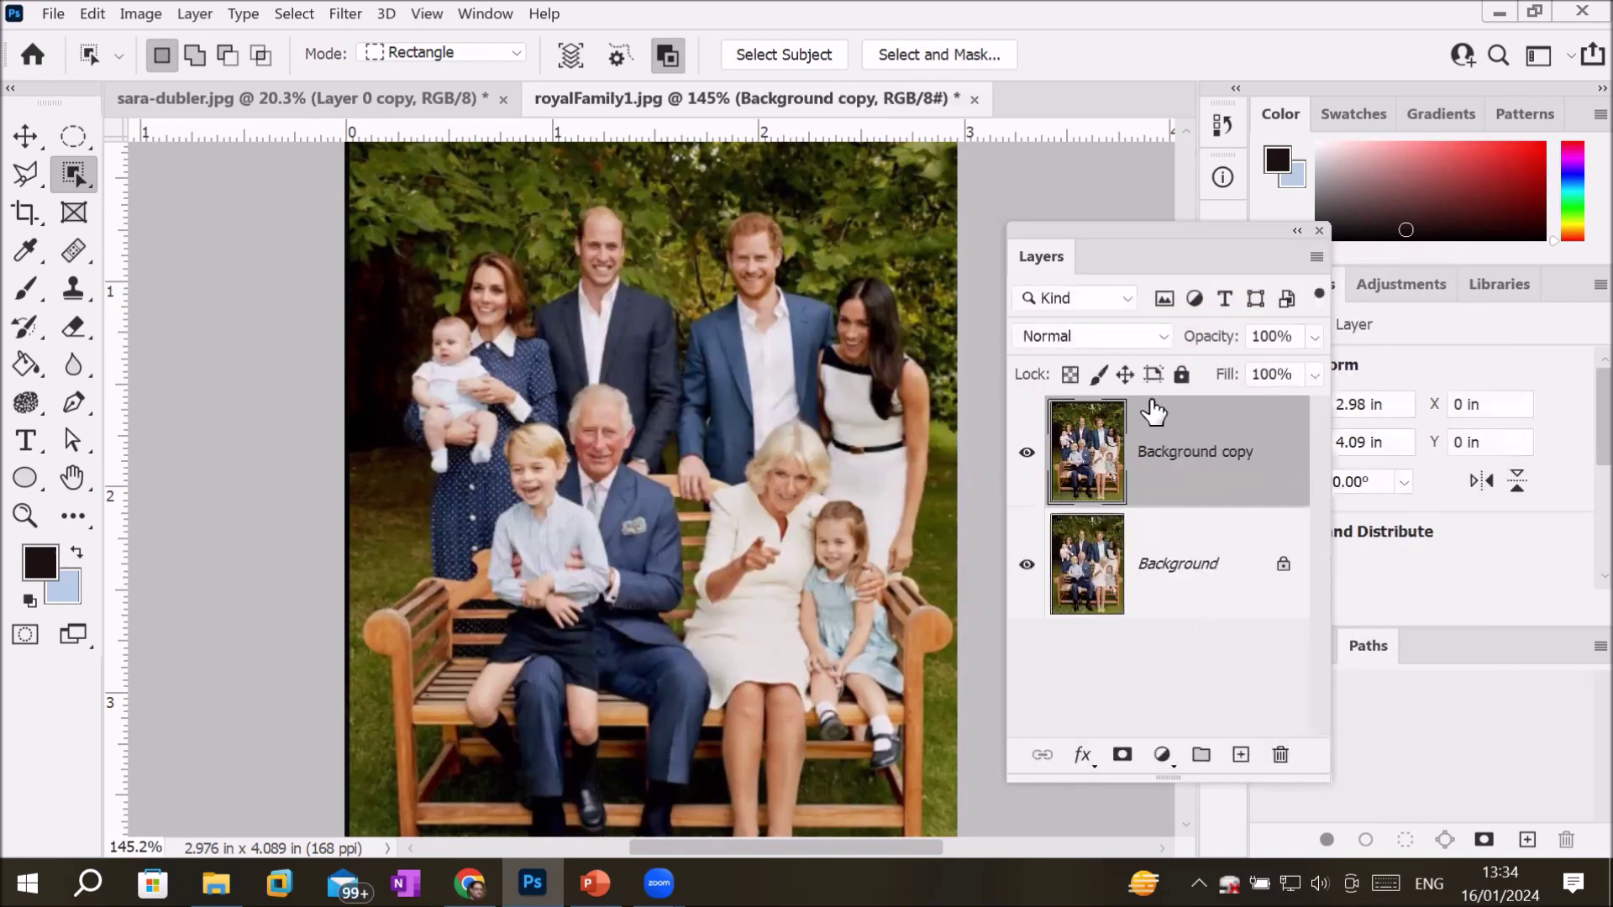
Step: Apply a Pinch of -51 to the Background copy for a bulge effect
click(344, 12)
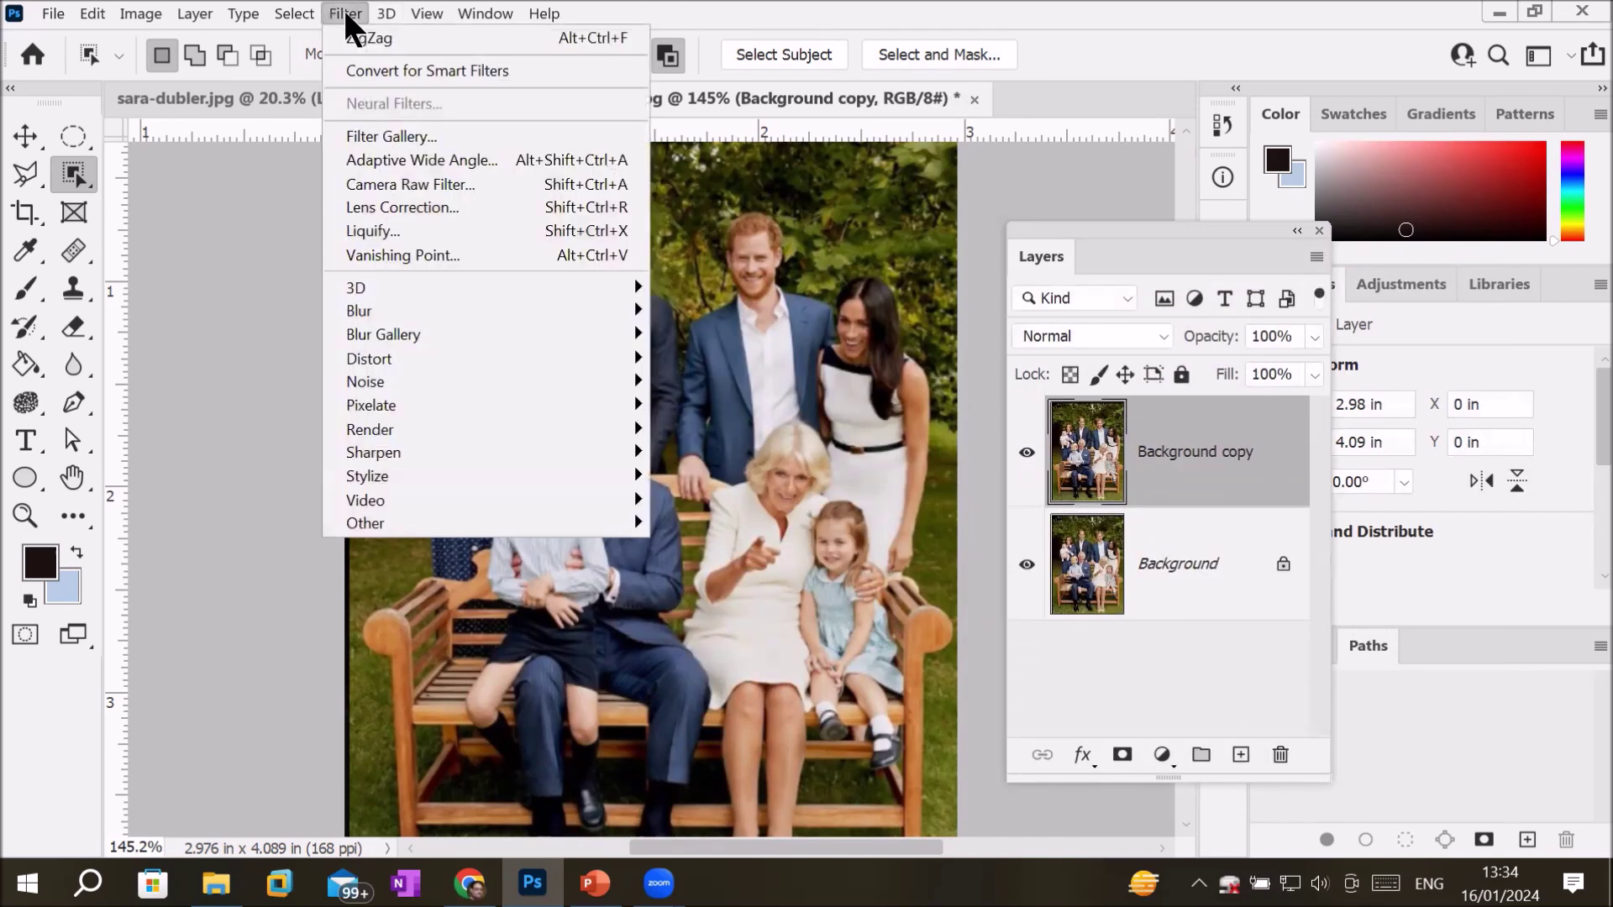
mouse_move(369, 358)
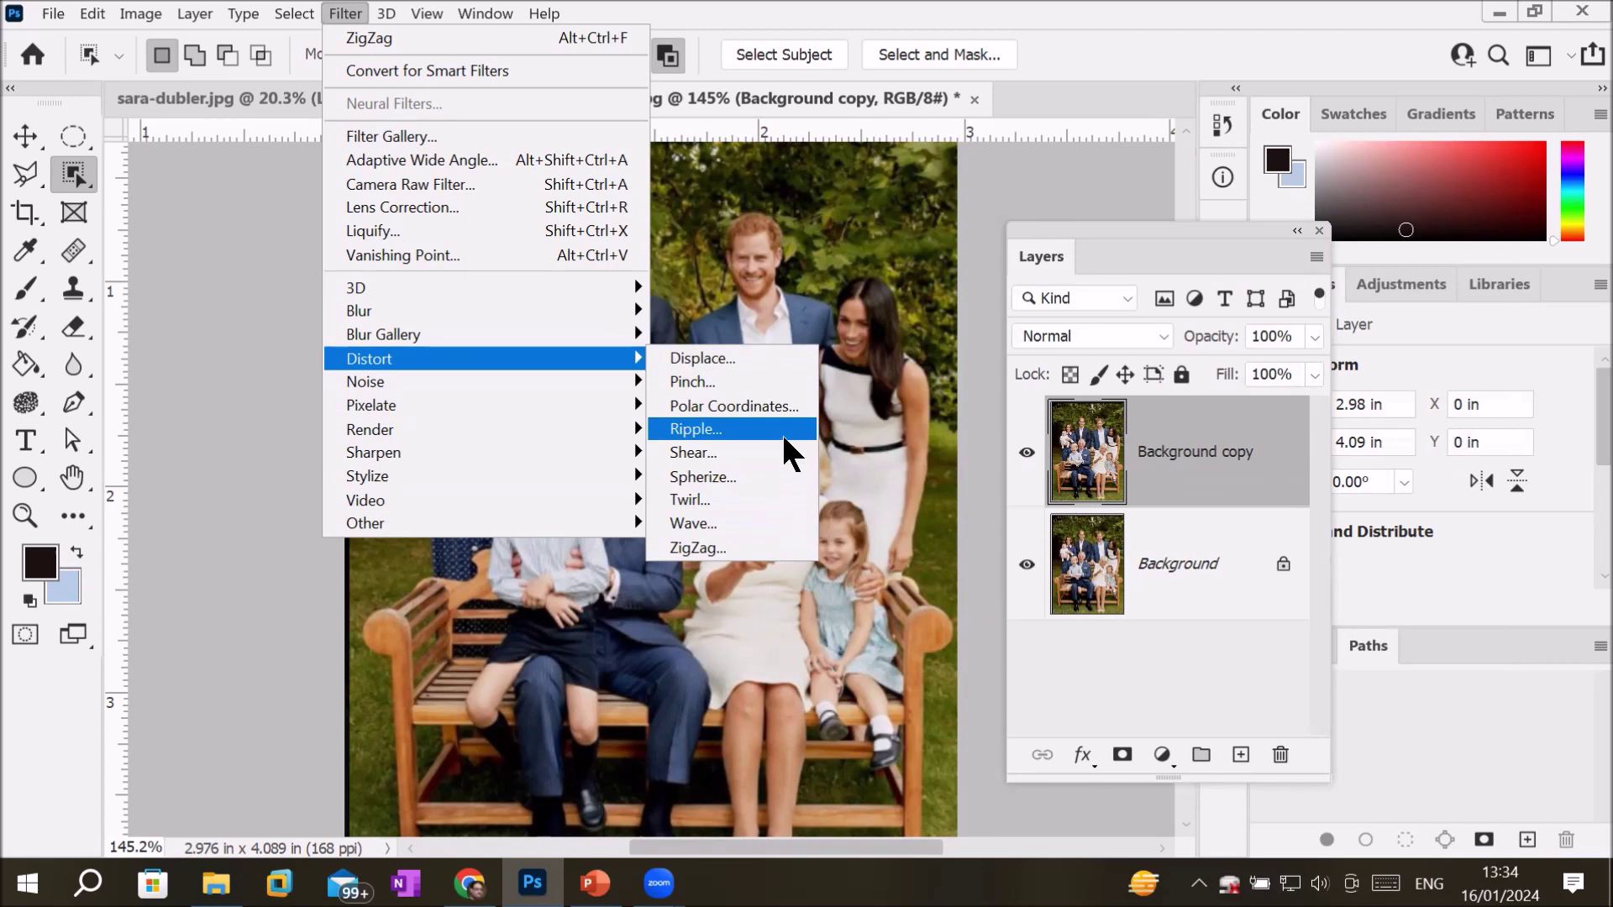
click(754, 382)
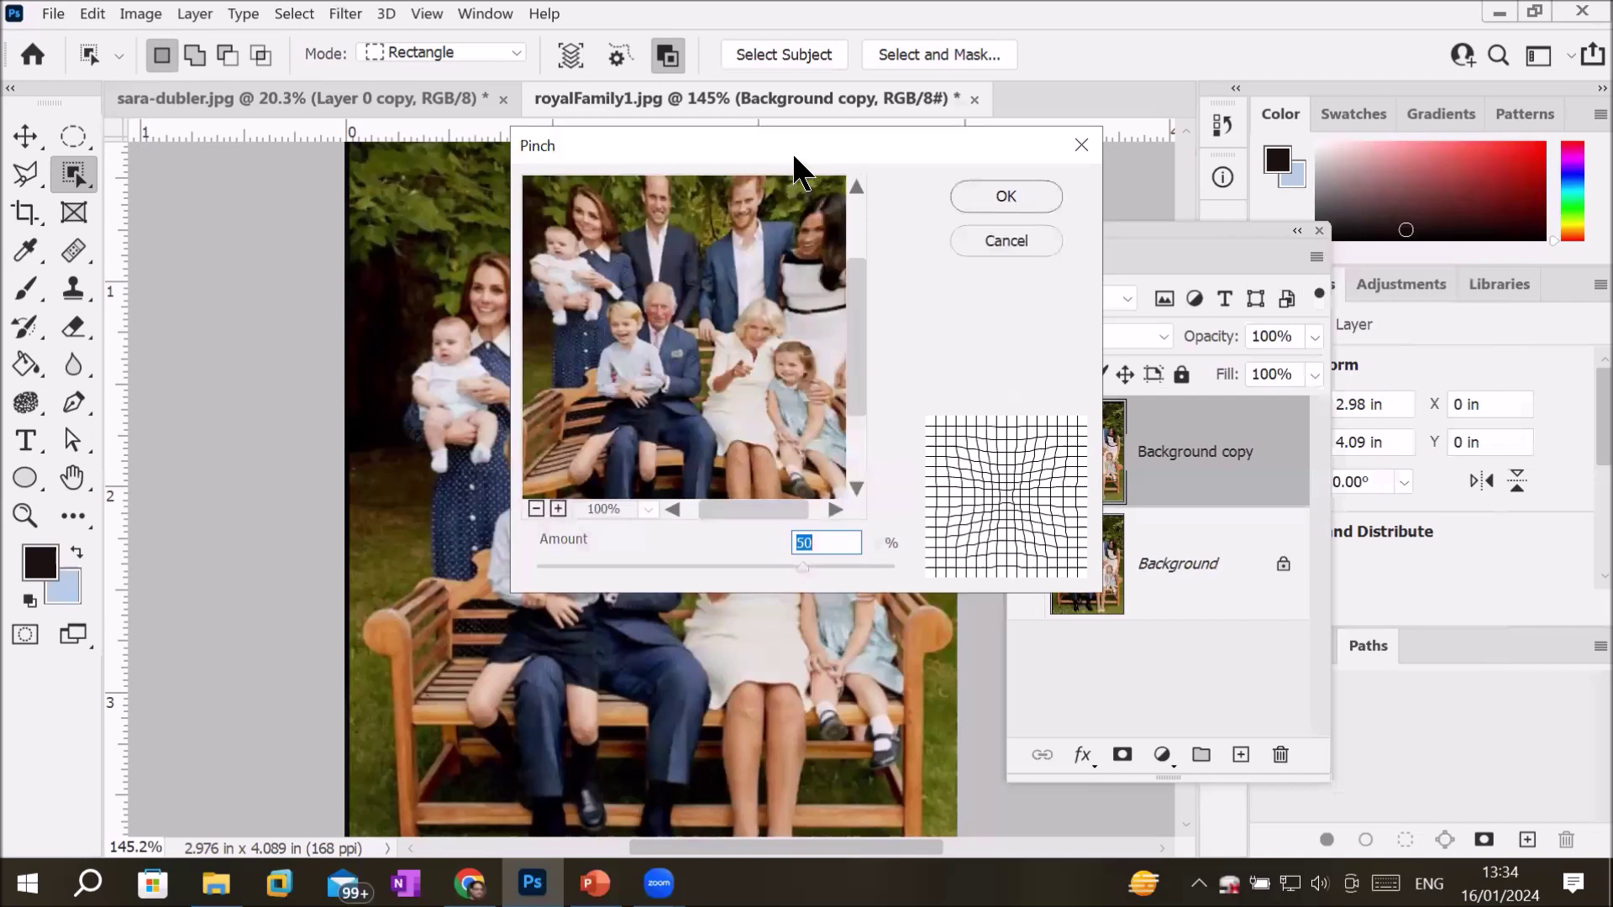
drag(793, 153, 1244, 275)
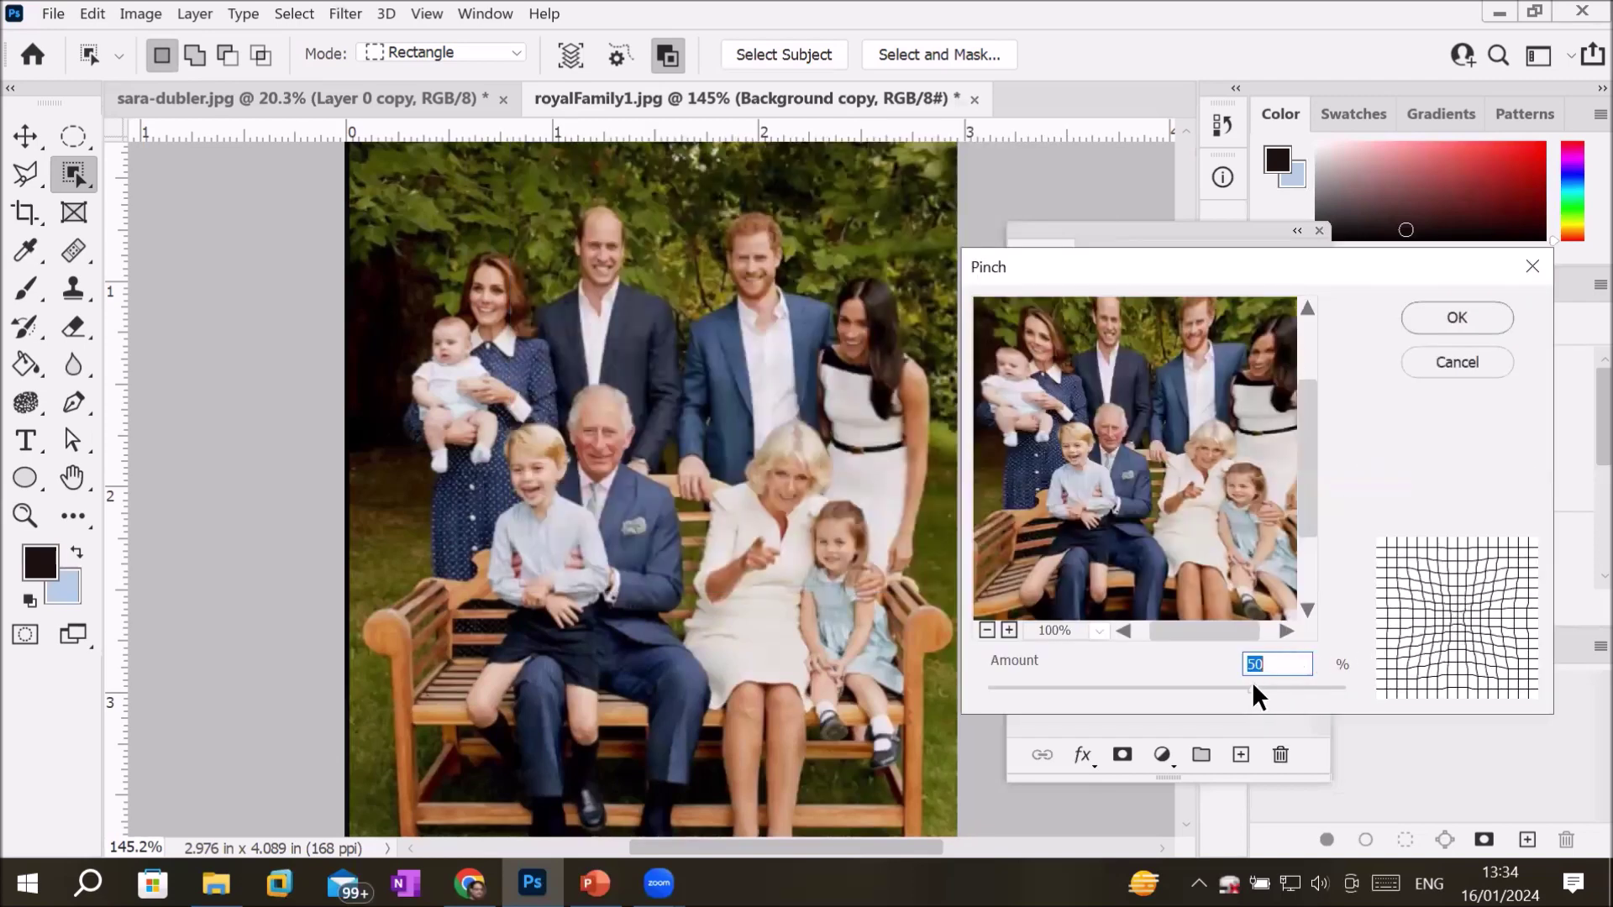
drag(1256, 685, 1345, 689)
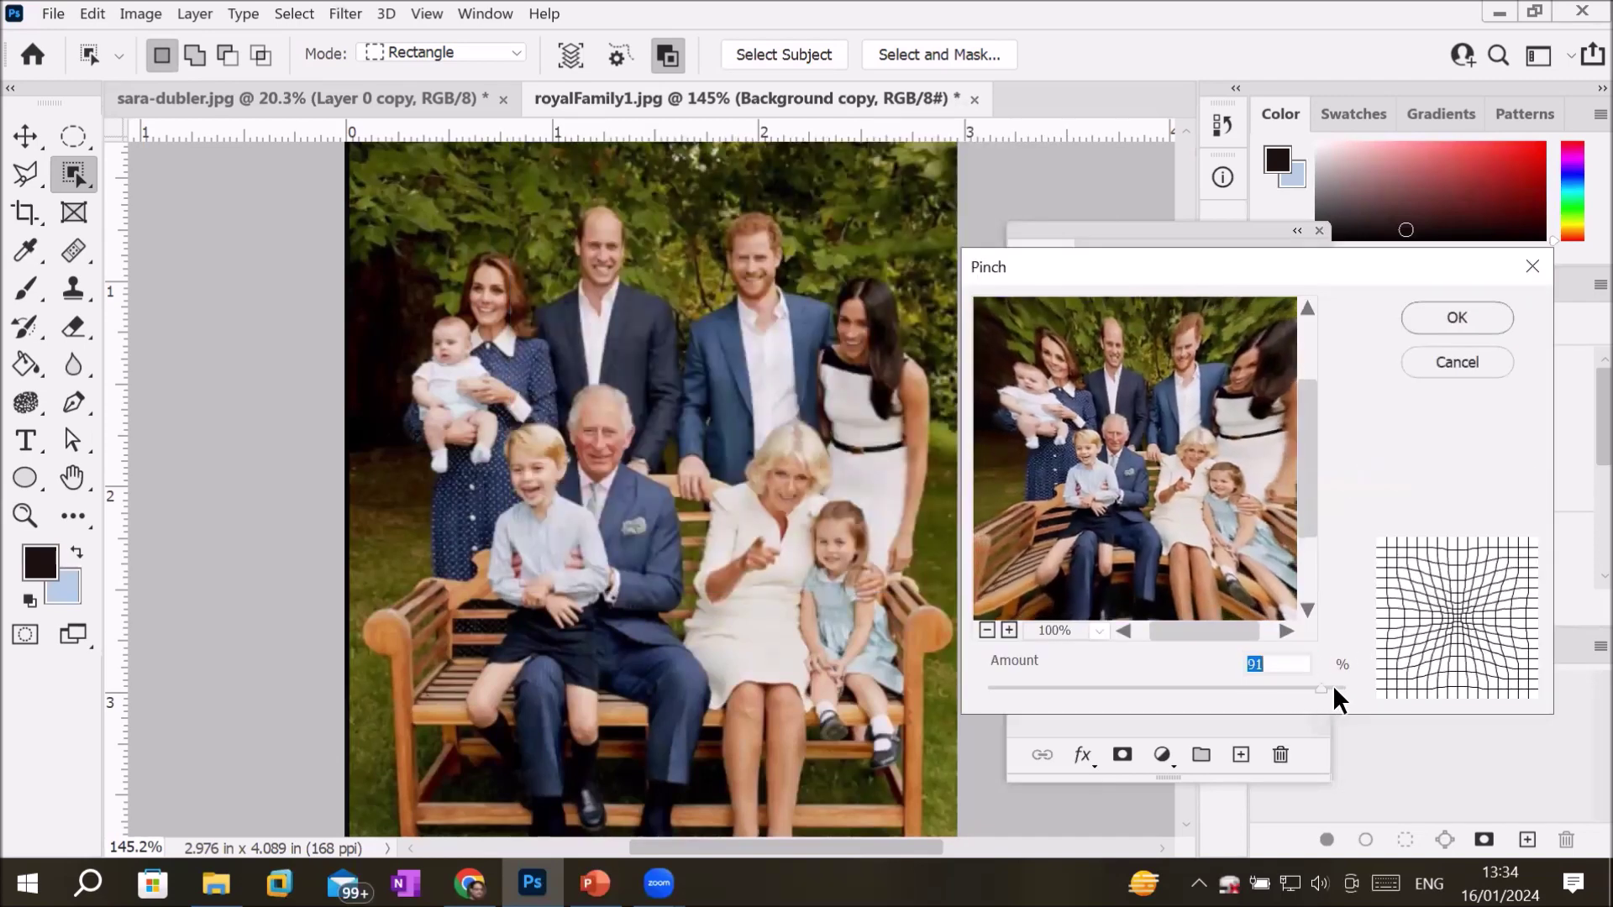
mouse_move(1346, 687)
mouse_down()
mouse_move(952, 690)
mouse_move(1409, 692)
mouse_move(988, 701)
mouse_up()
click(1496, 317)
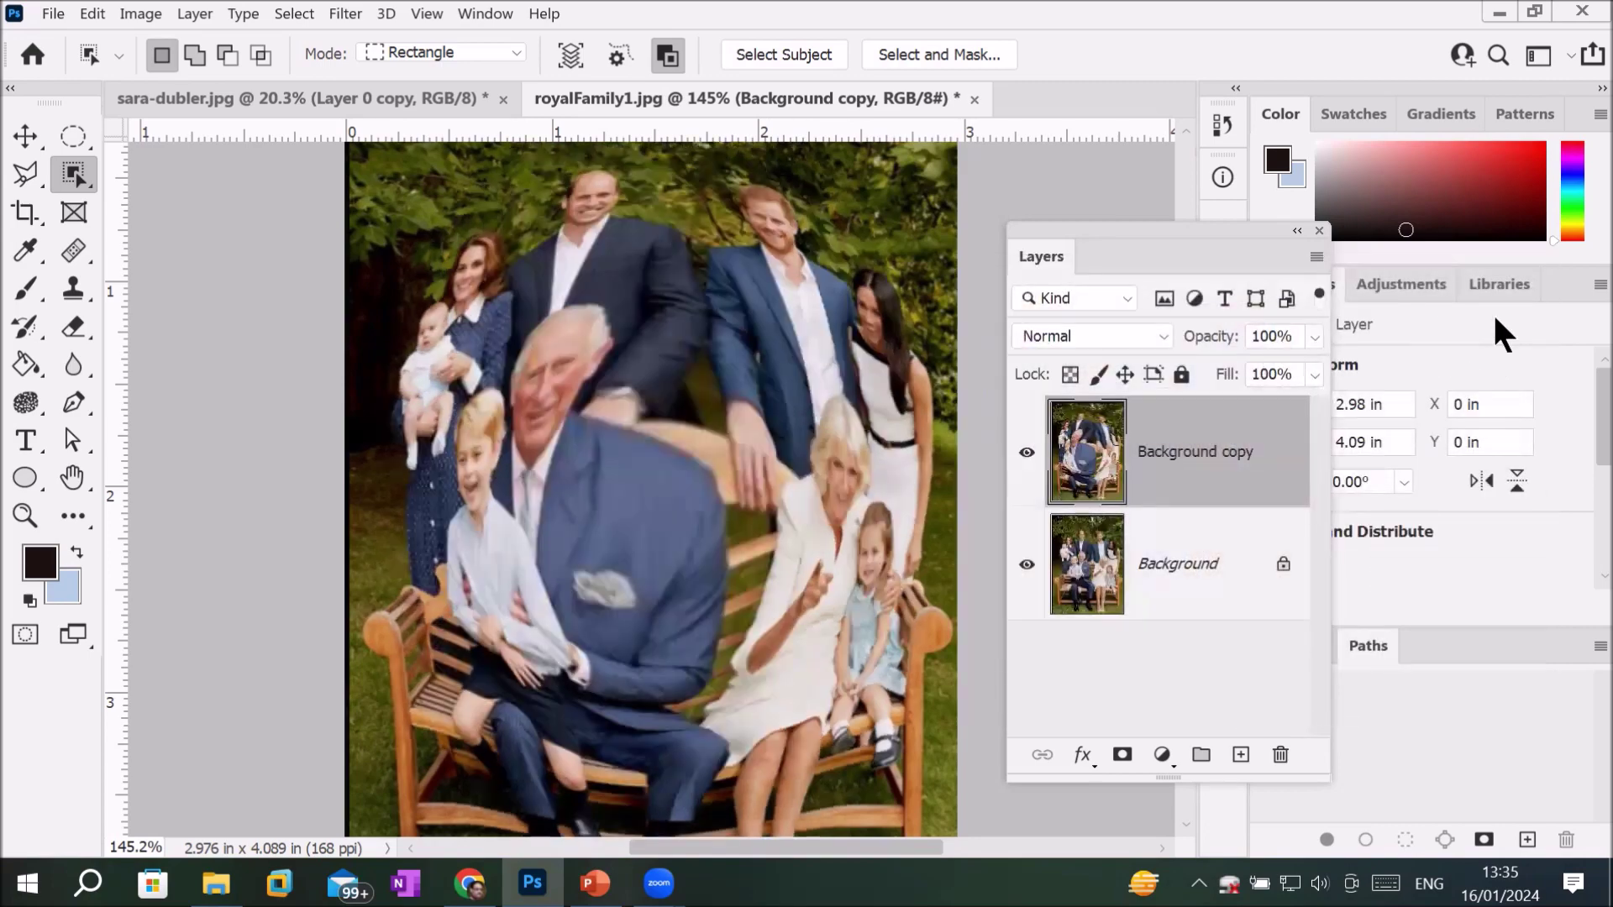
Step: Compare the bulged copy with the original by toggling its visibility
click(1026, 453)
click(1026, 453)
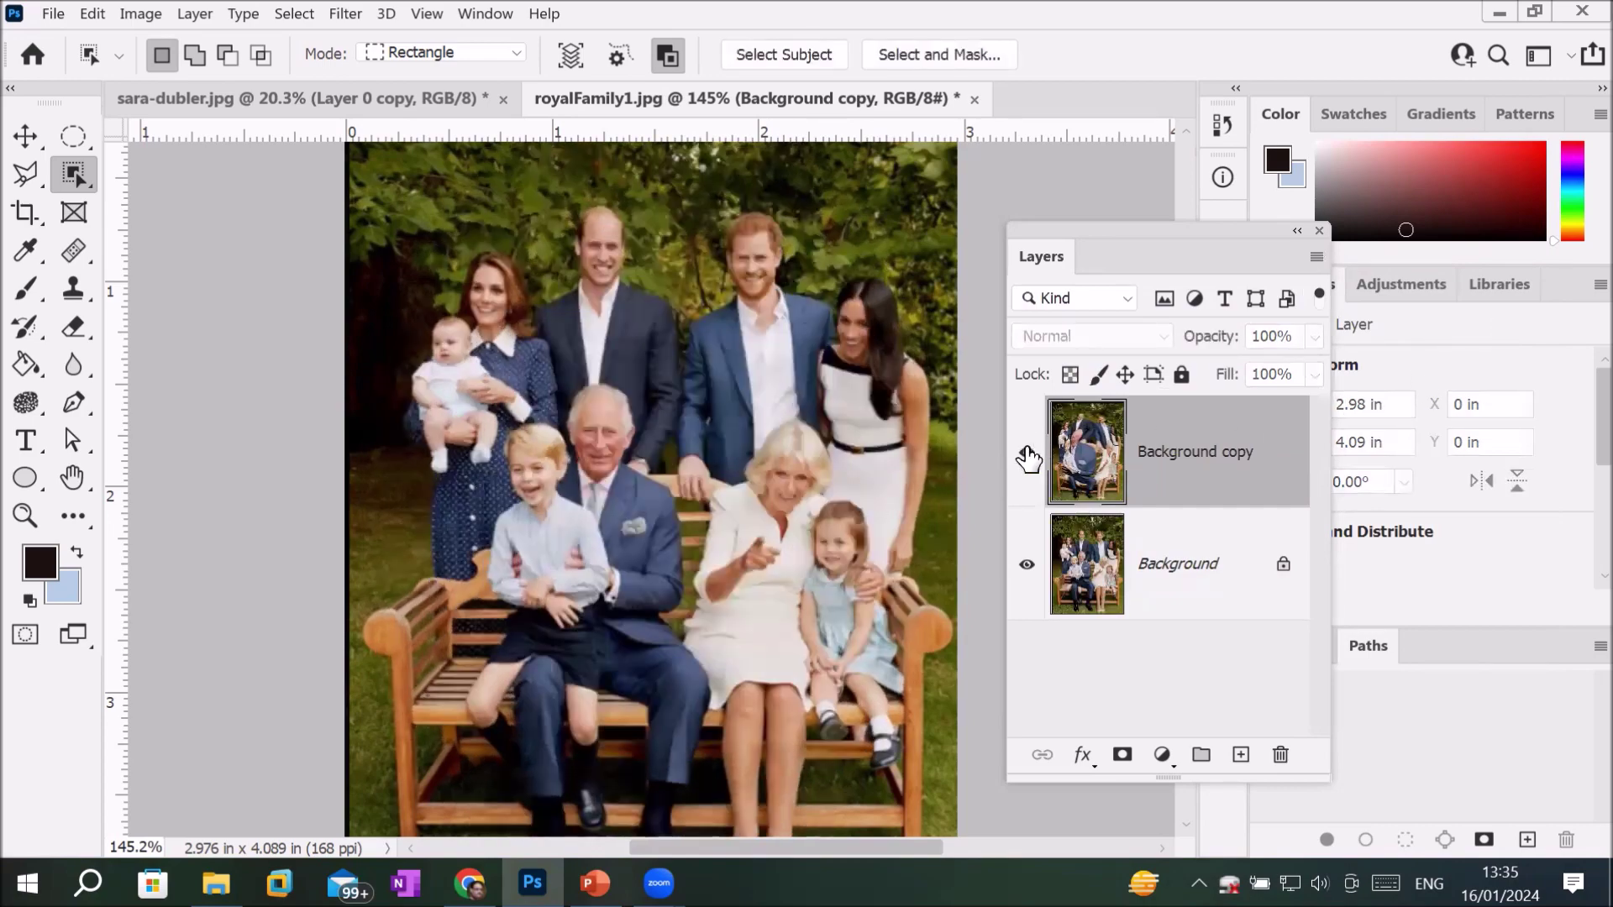
click(1027, 457)
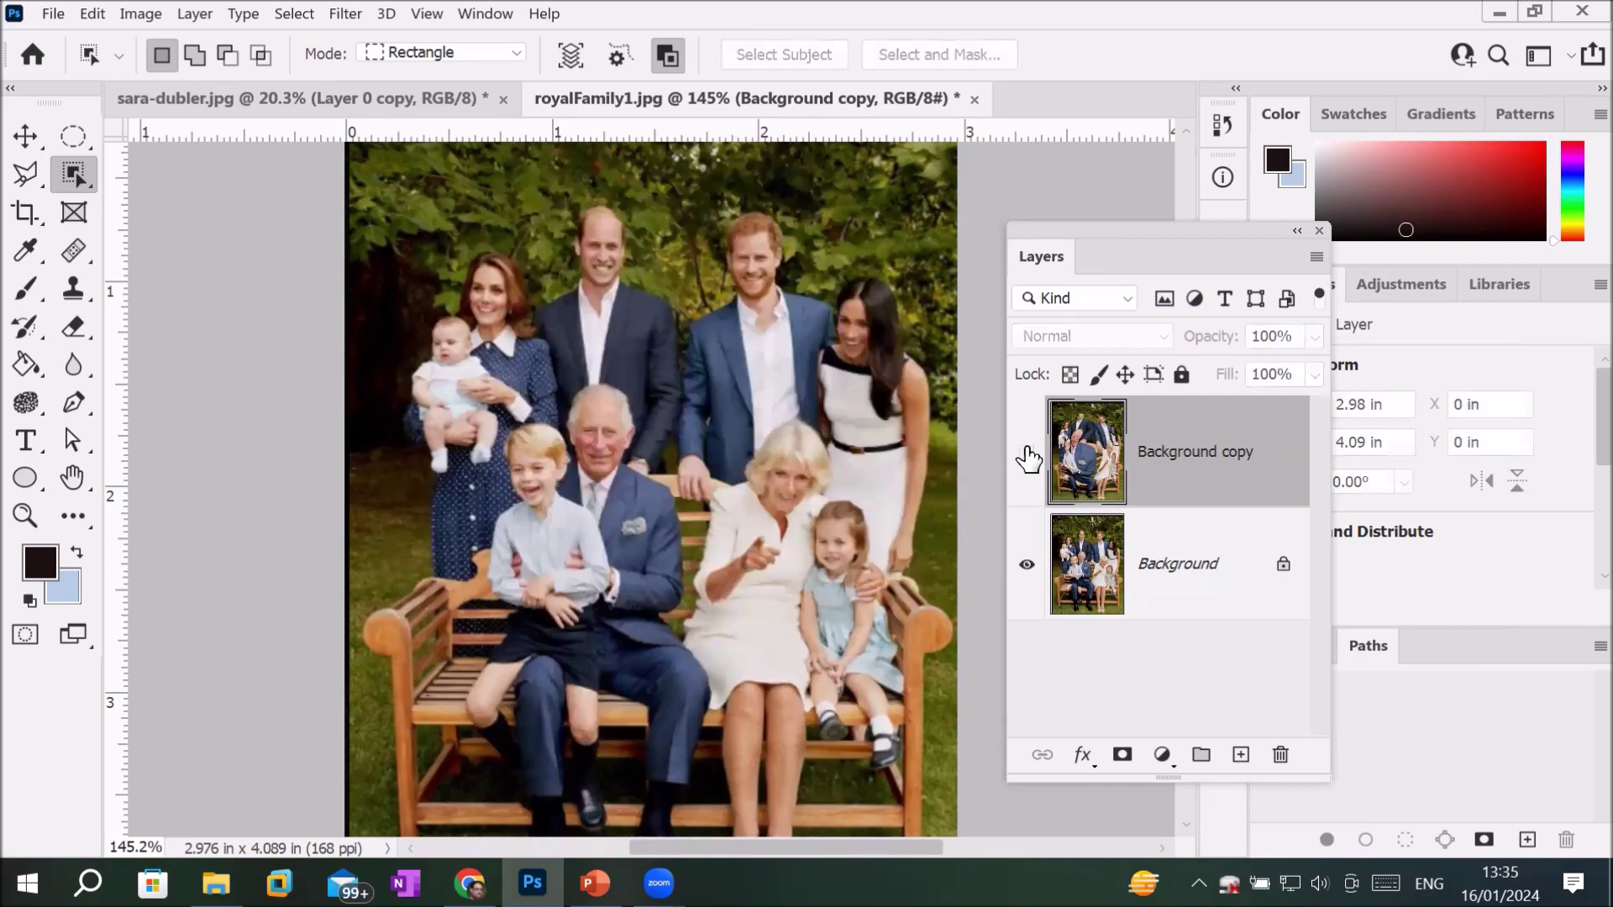
click(1028, 456)
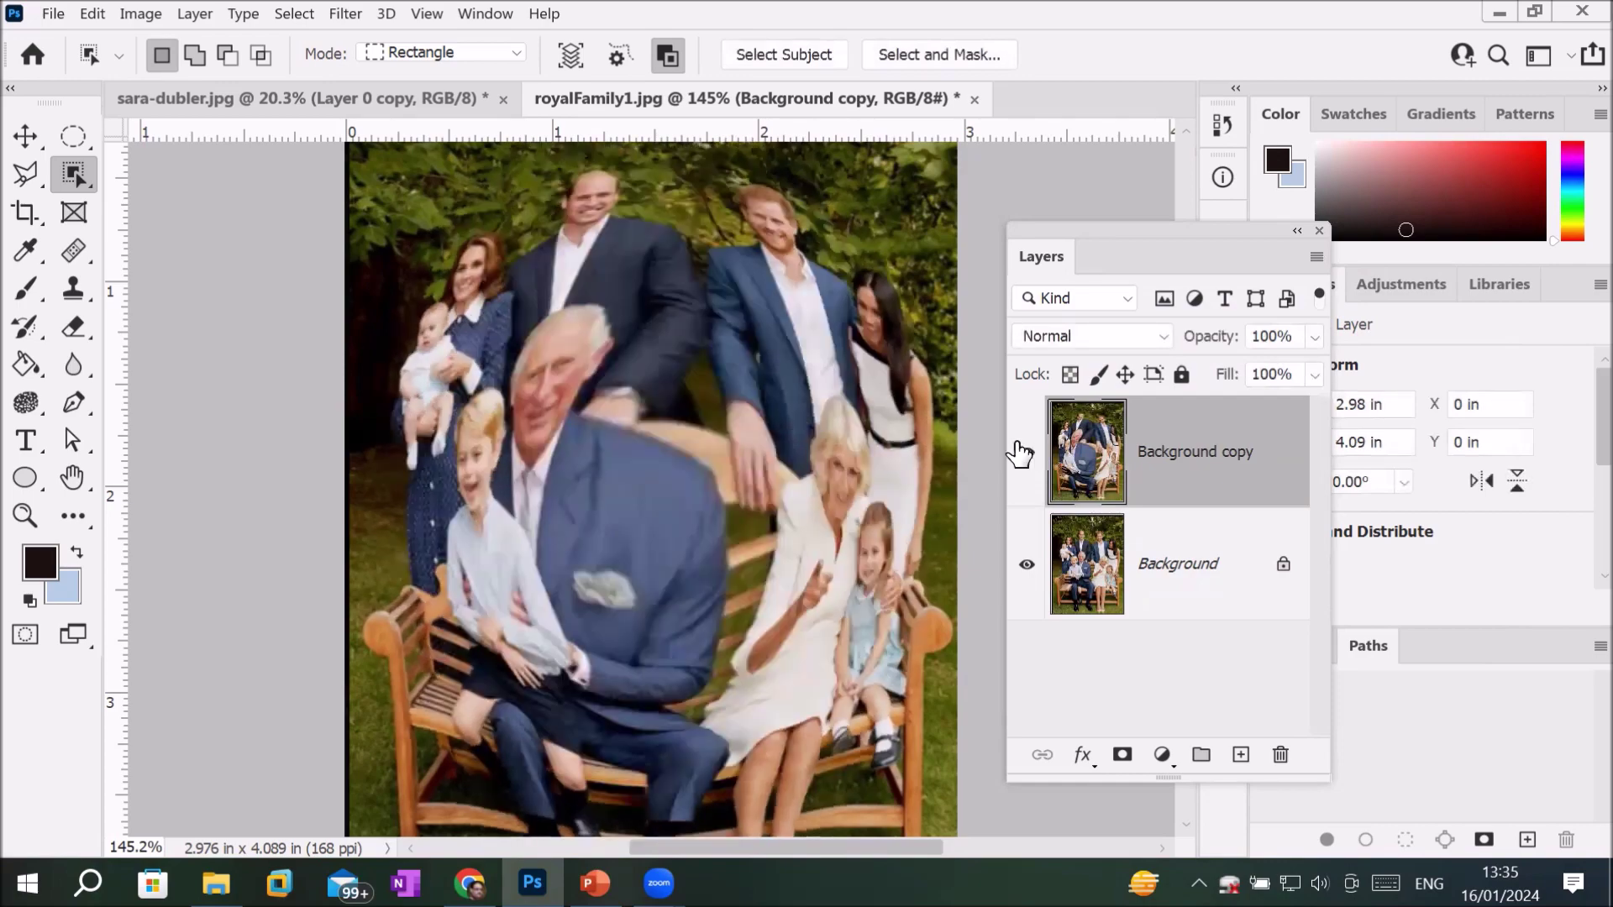
click(1021, 454)
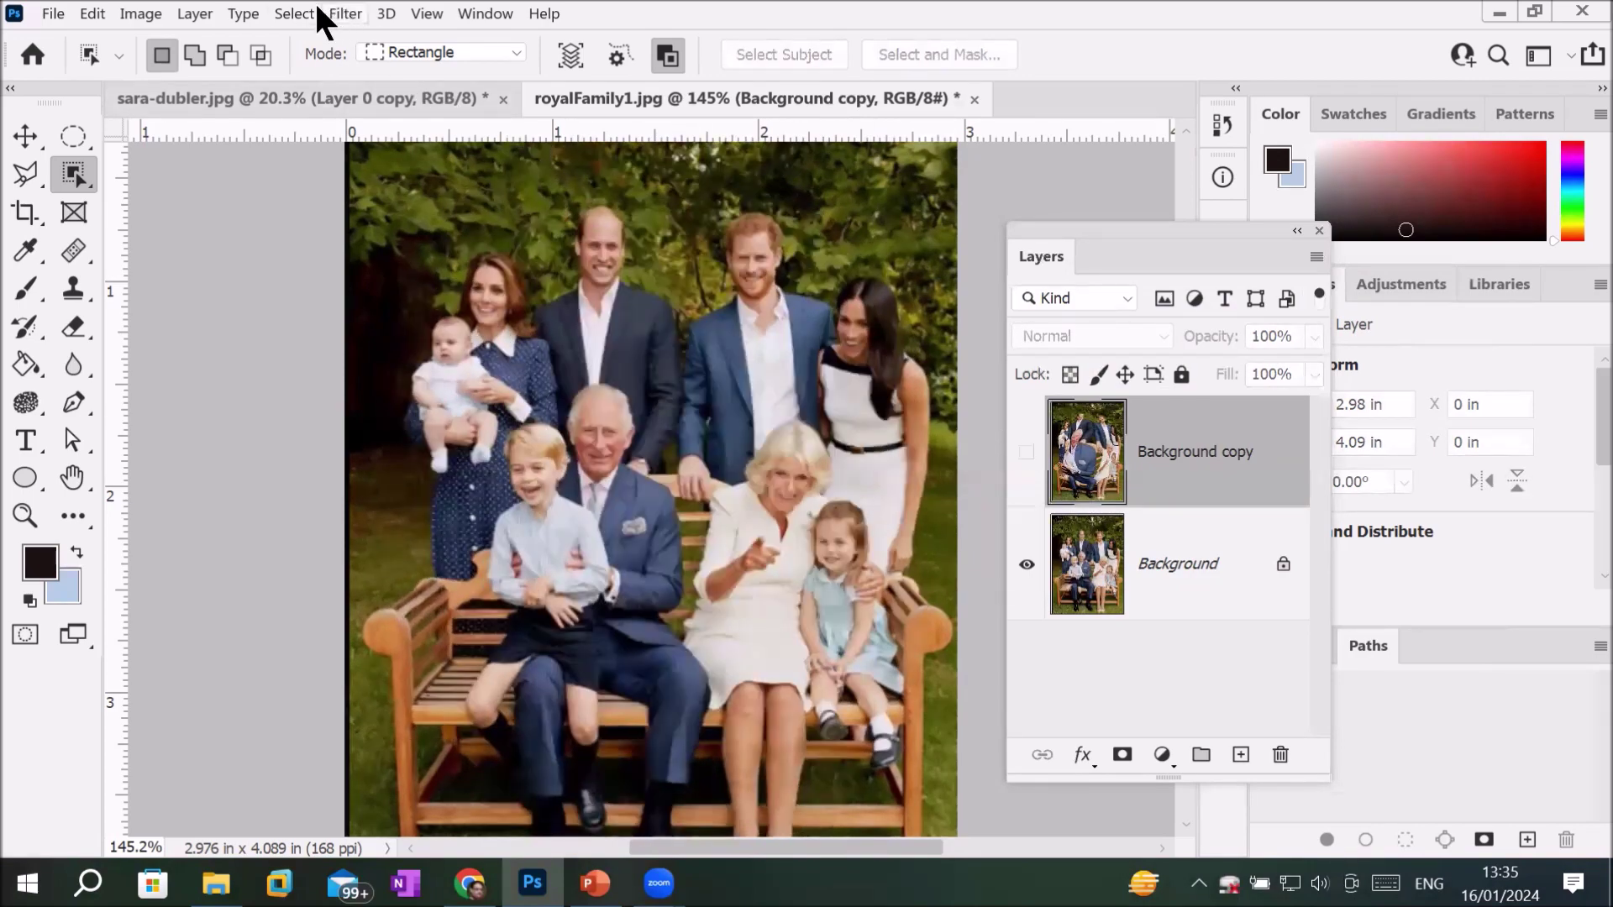
click(326, 6)
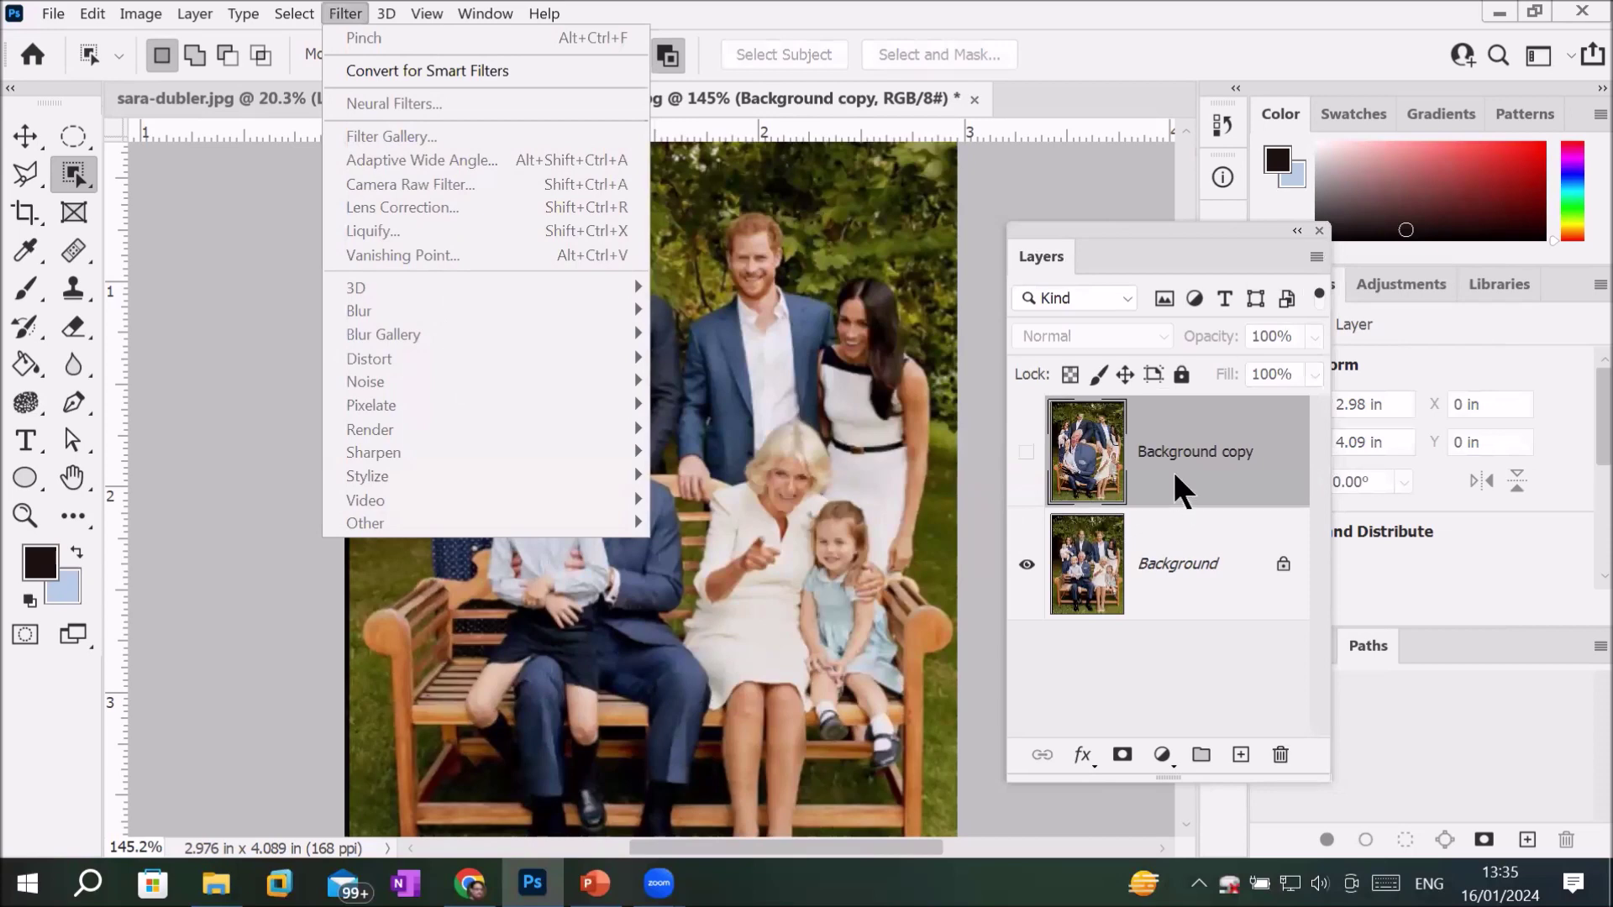
click(1171, 469)
Step: Delete the distorted copy and make a fresh Background copy layer
click(1026, 457)
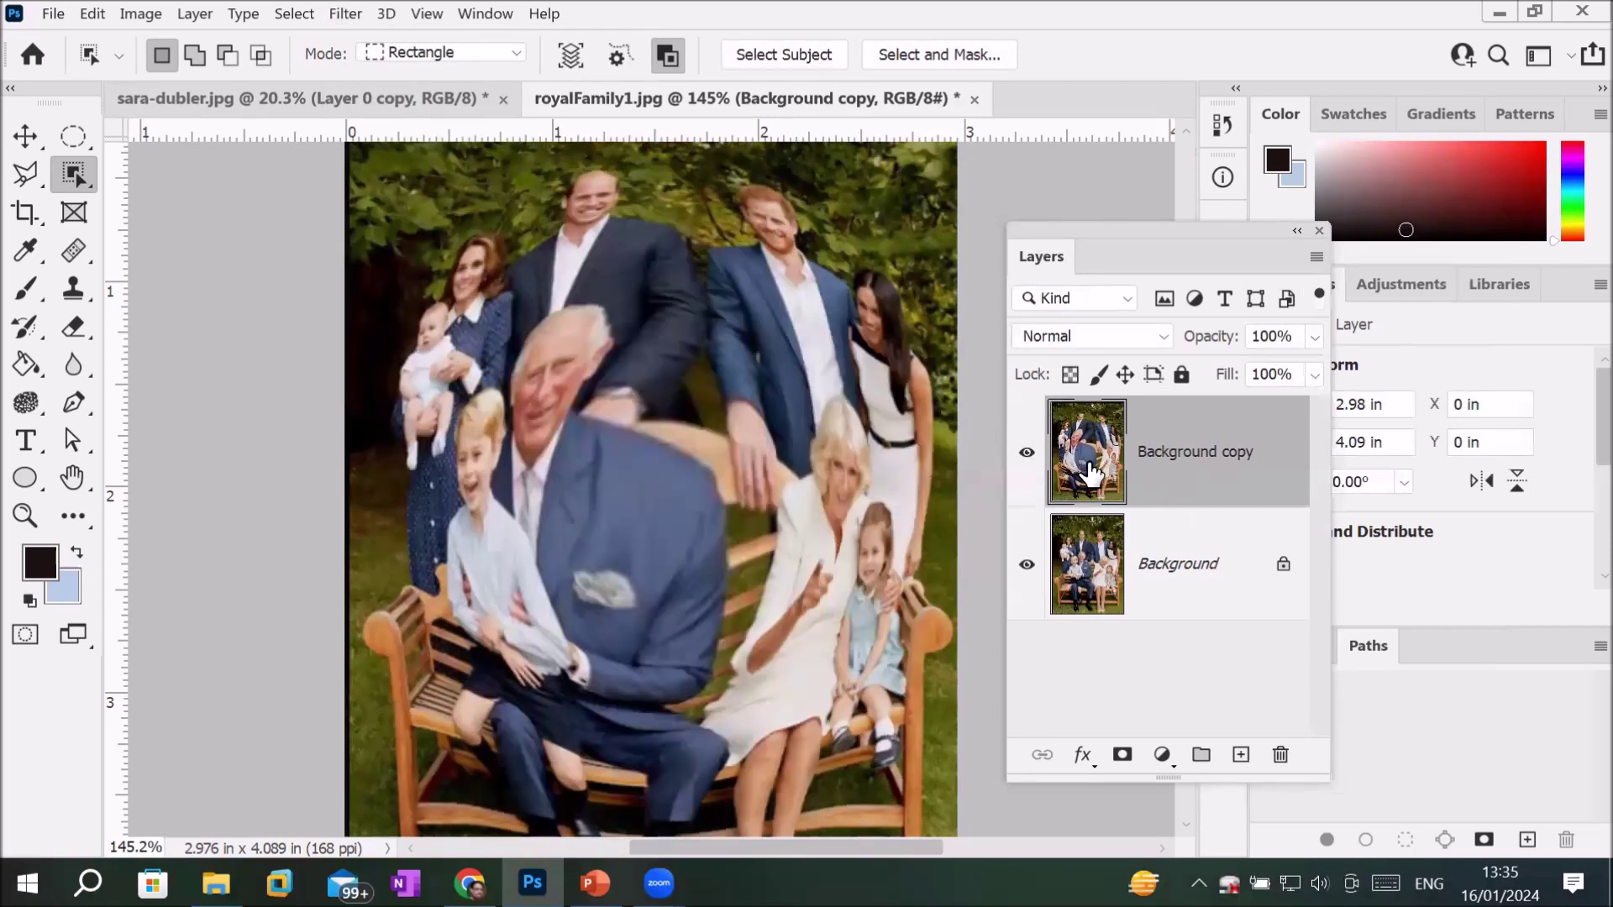
drag(1090, 476, 1285, 760)
drag(1126, 468, 1240, 754)
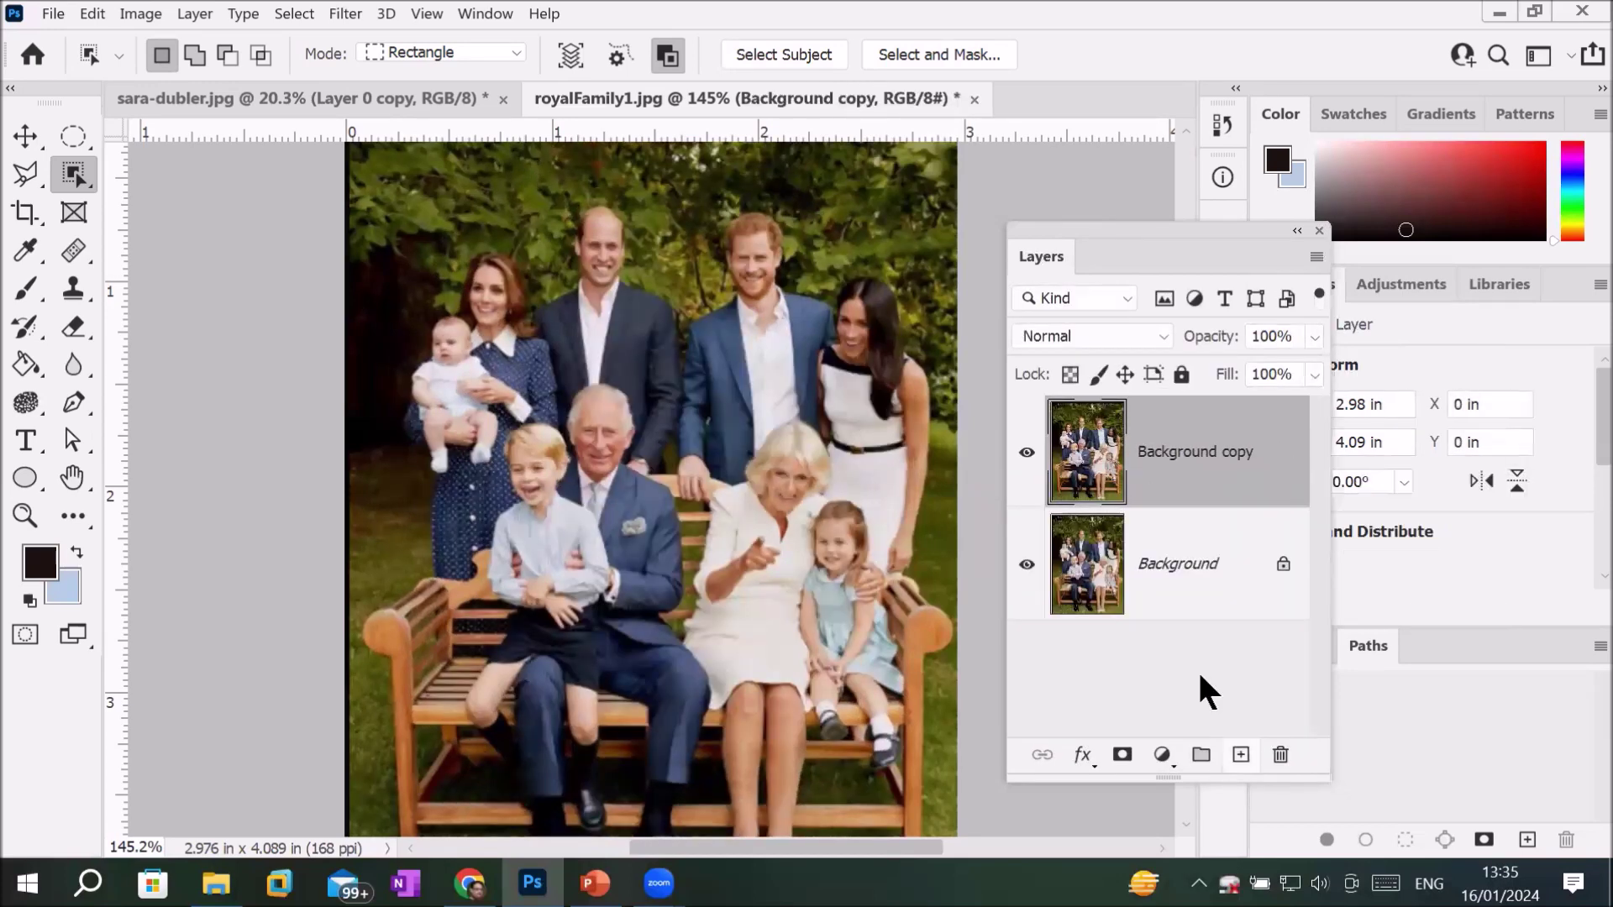
Step: Preview a Twirl distortion at several angles on the family photo, then cancel it
click(349, 14)
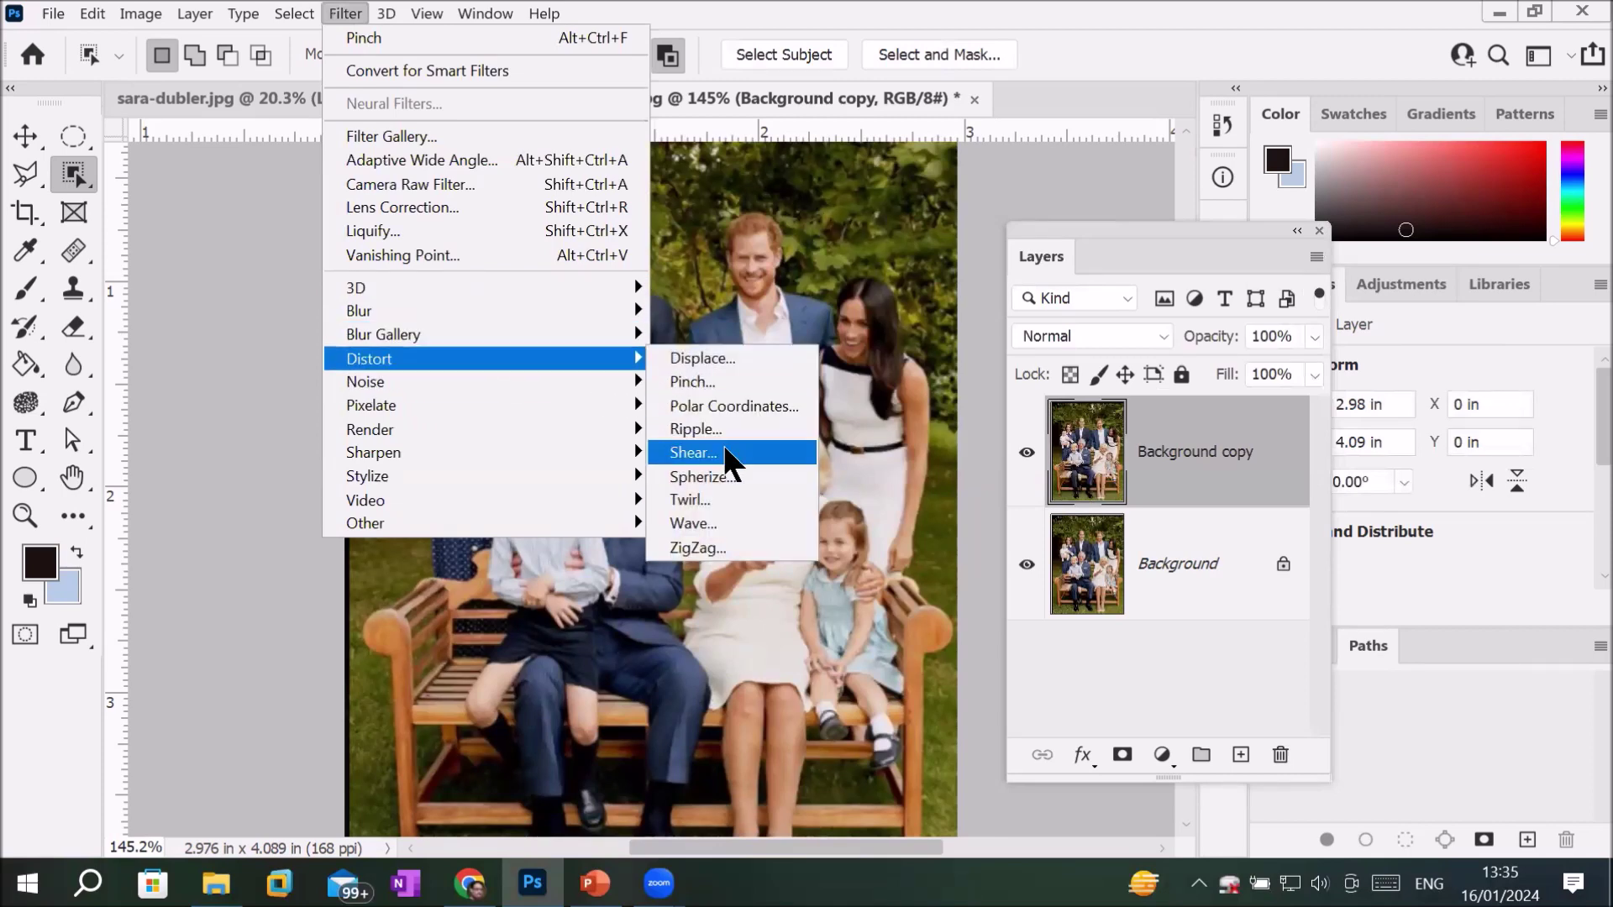
click(691, 500)
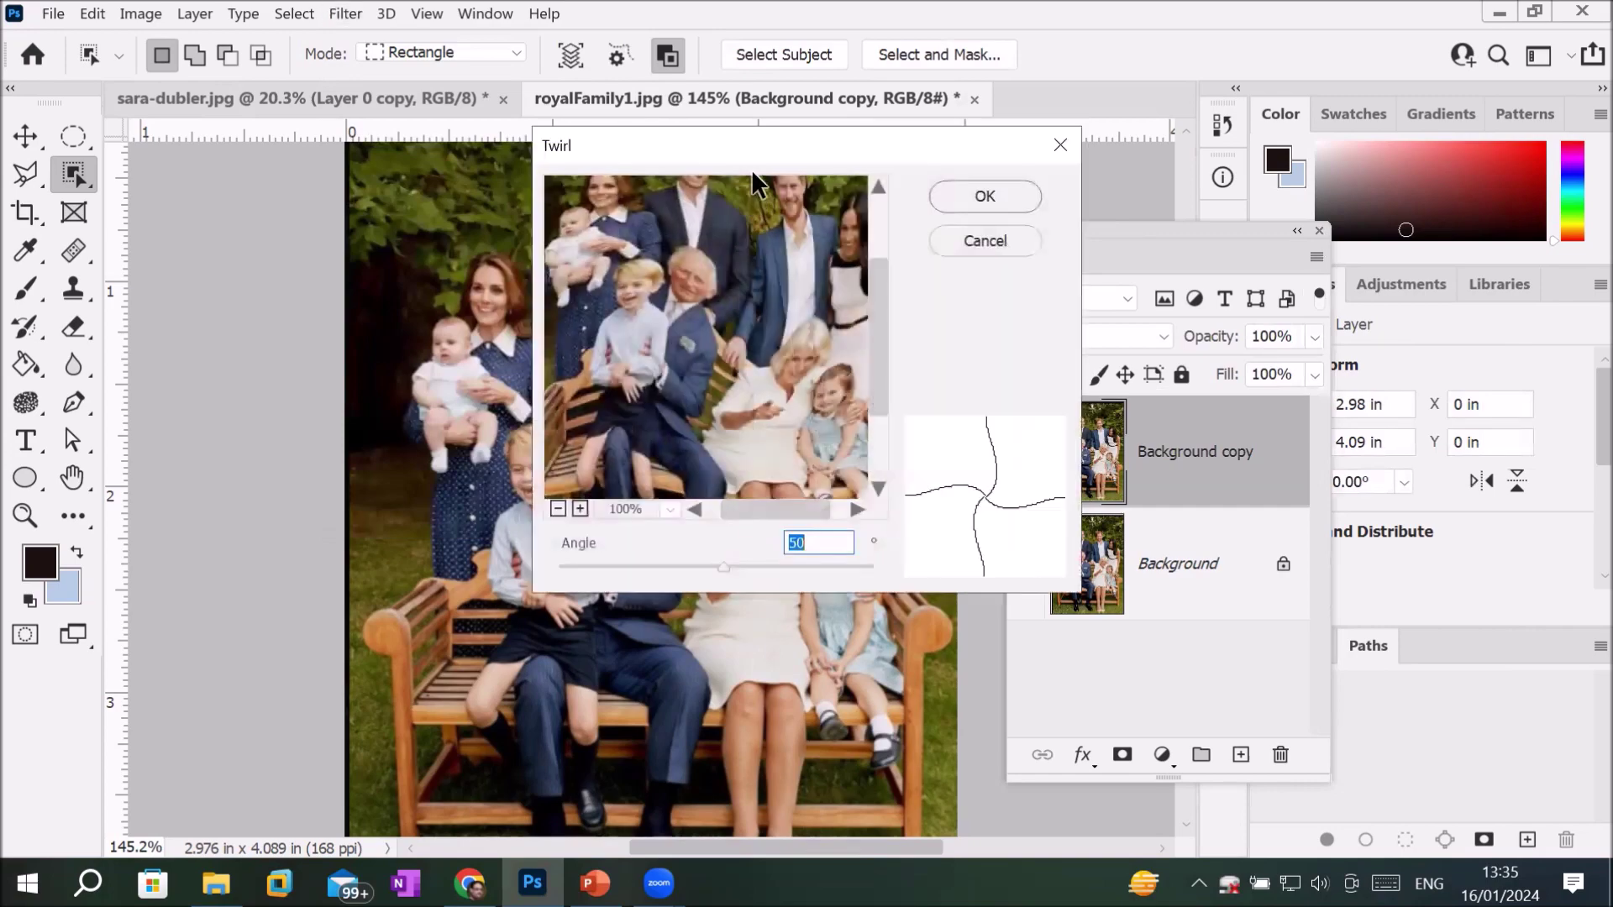
drag(757, 153, 1062, 250)
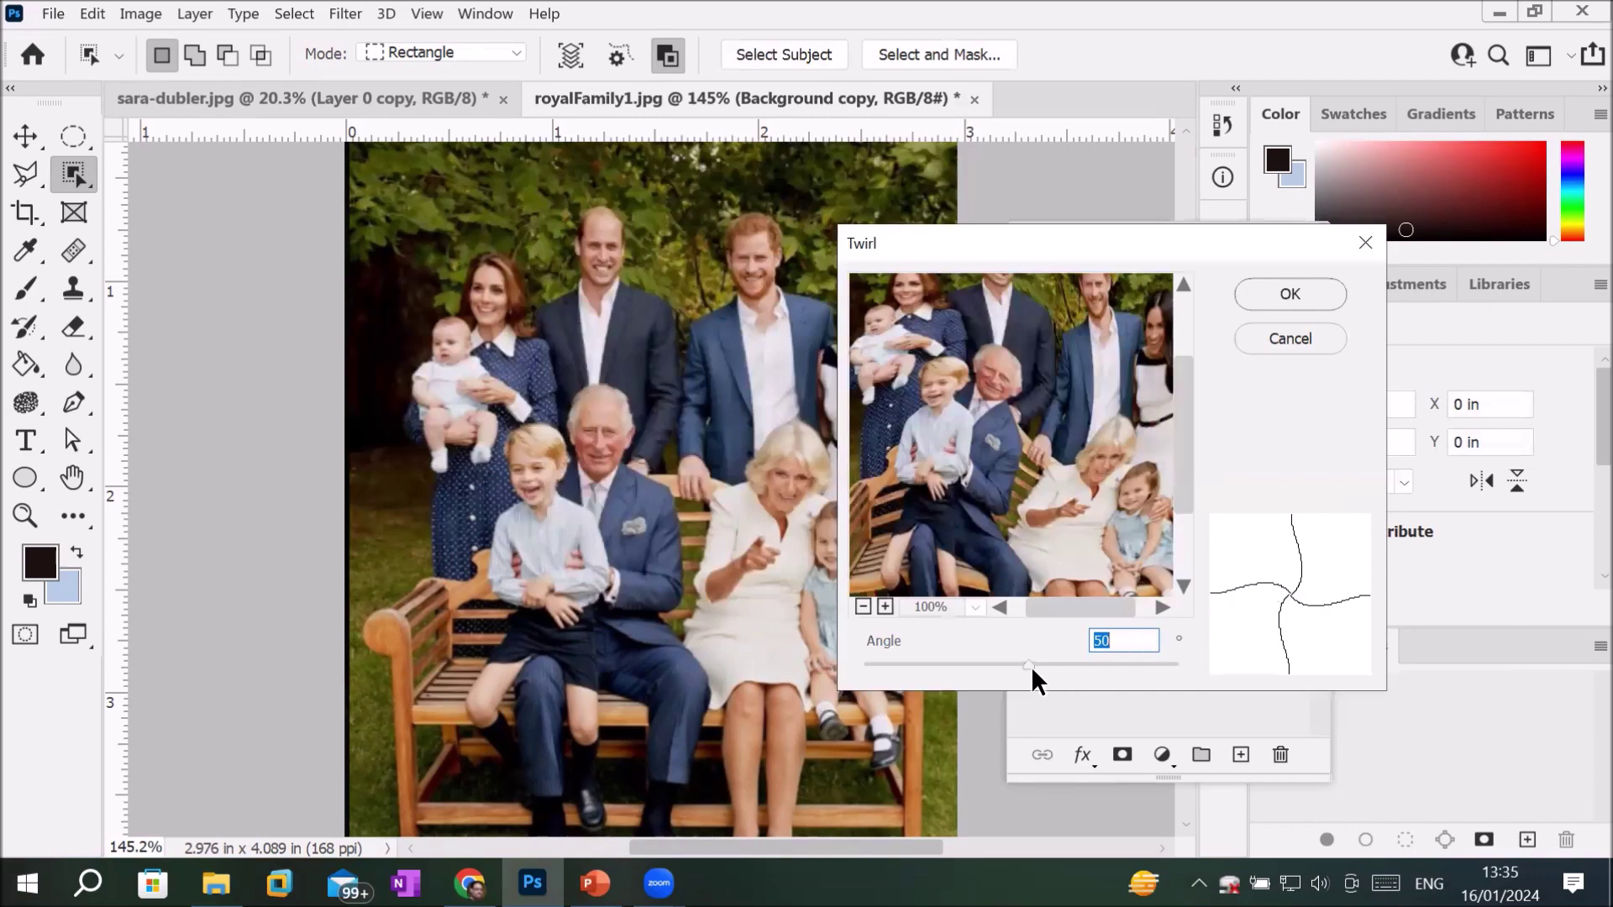
mouse_move(1026, 663)
mouse_down()
mouse_move(1082, 668)
mouse_move(994, 668)
mouse_move(1041, 667)
mouse_up()
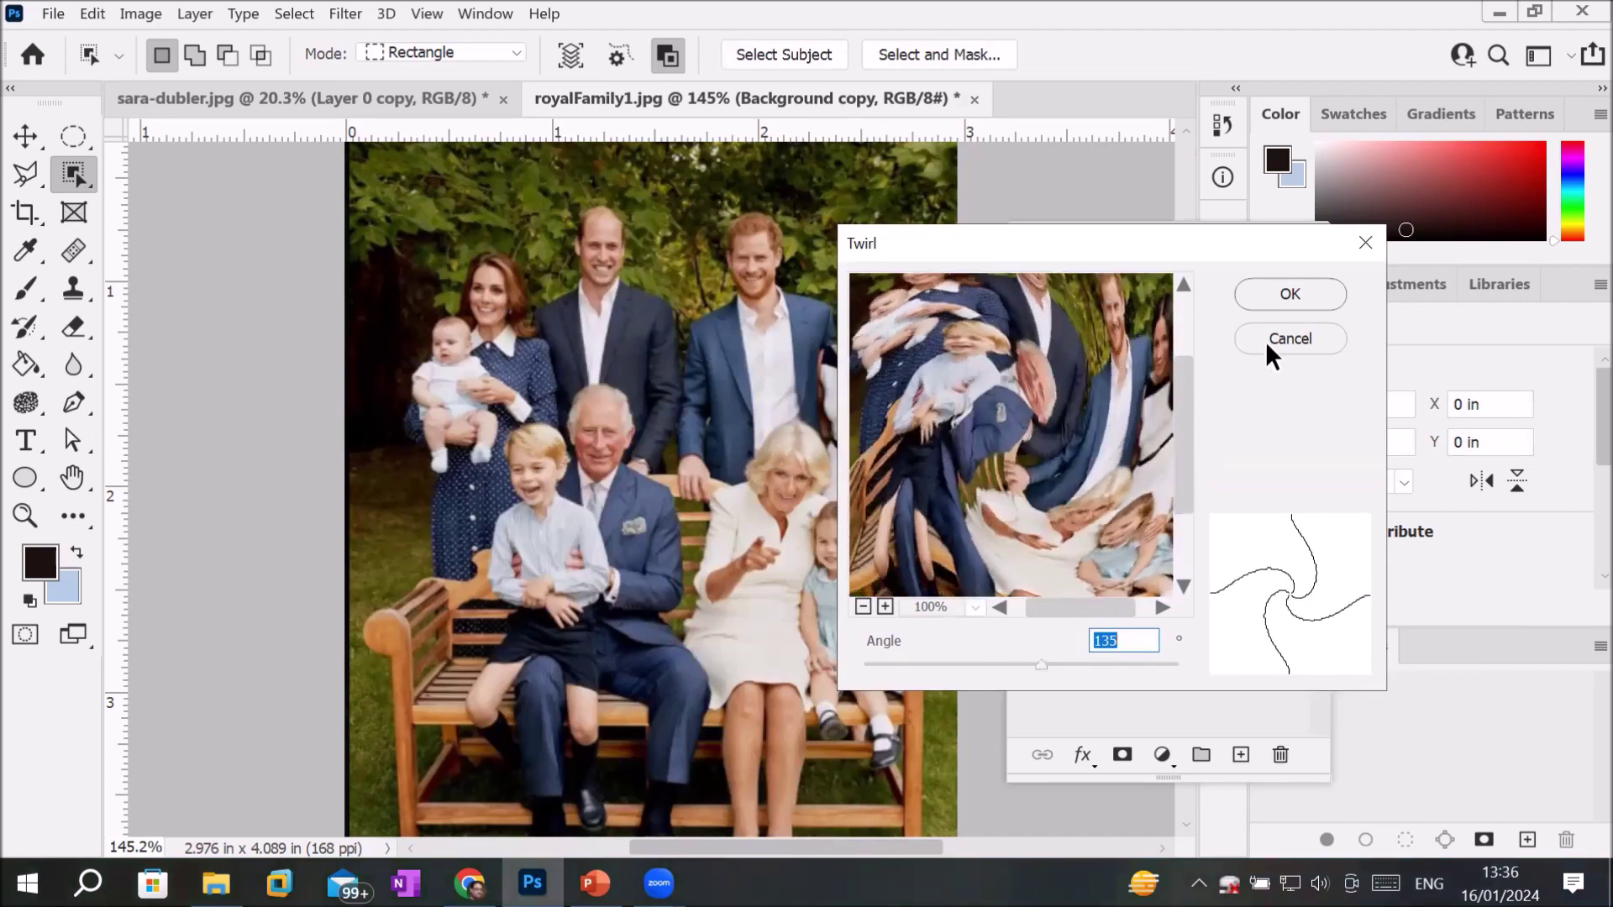
click(1267, 345)
click(353, 11)
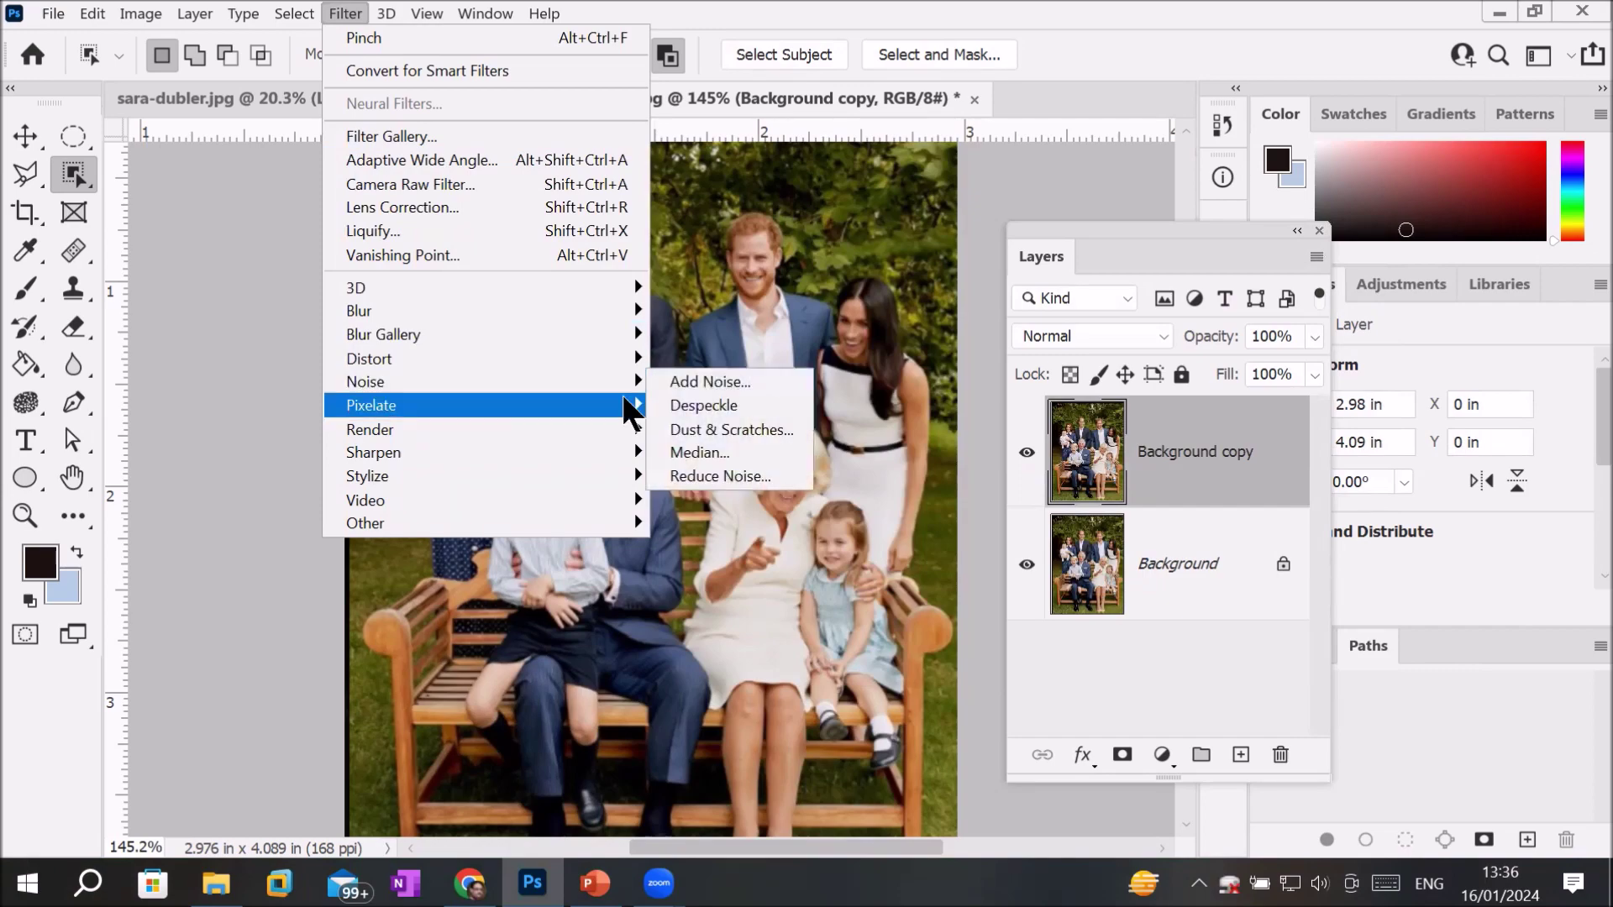
Step: Apply Reduce Noise: Strength 9, Preserve Details 82%, Color Noise 68%, Sharpen Details 75%
click(723, 474)
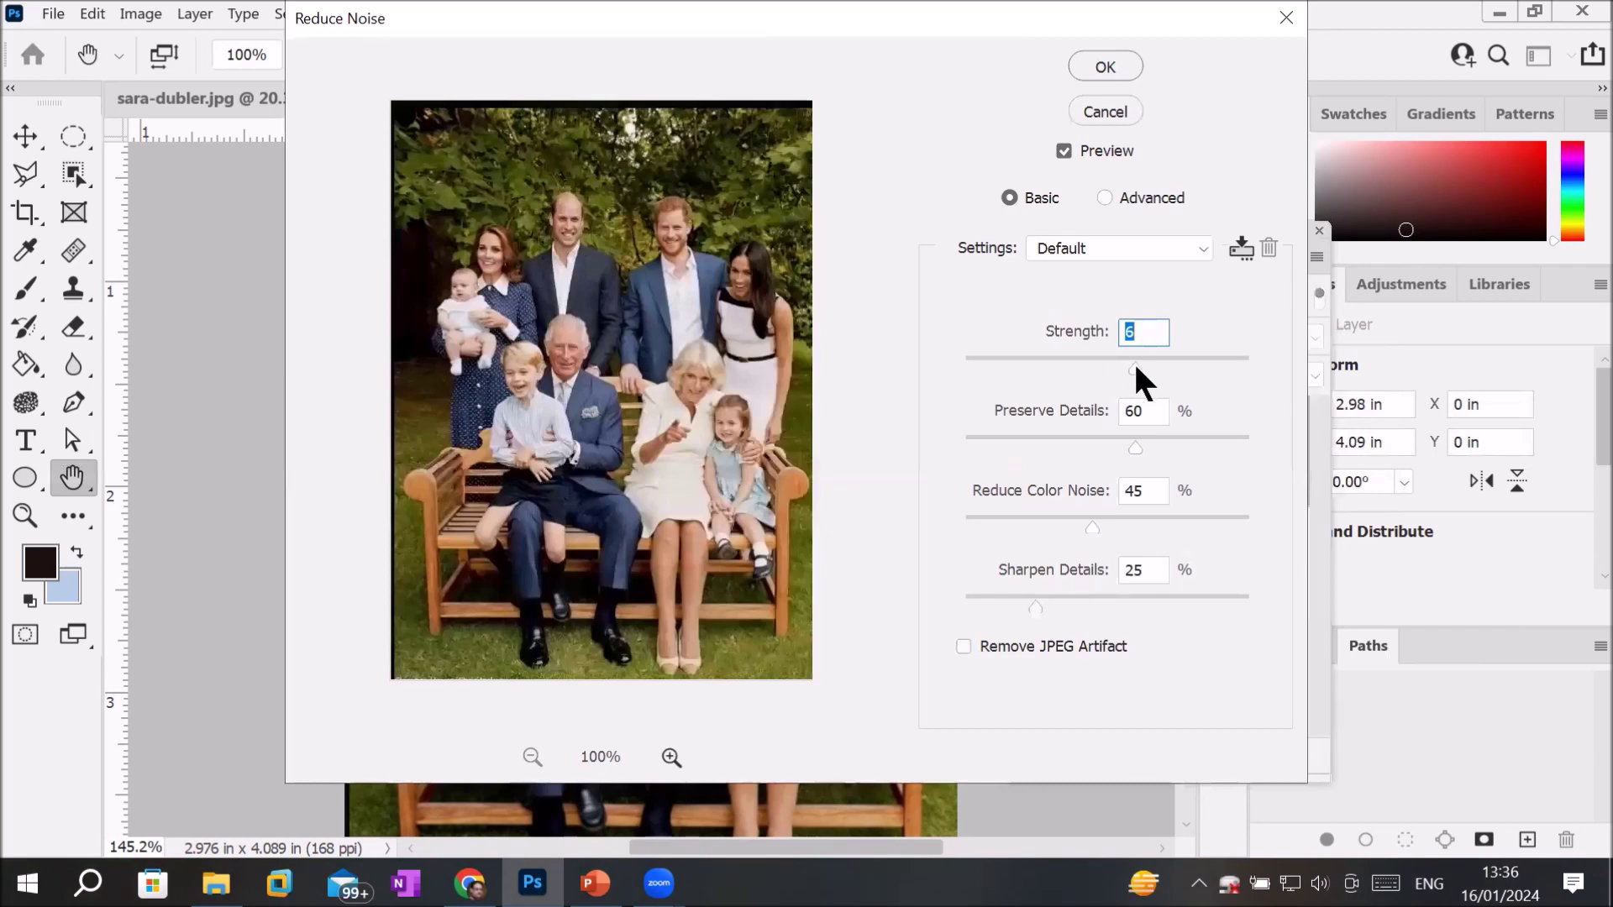
click(1196, 365)
drag(1133, 445, 1197, 446)
drag(1134, 528, 1158, 527)
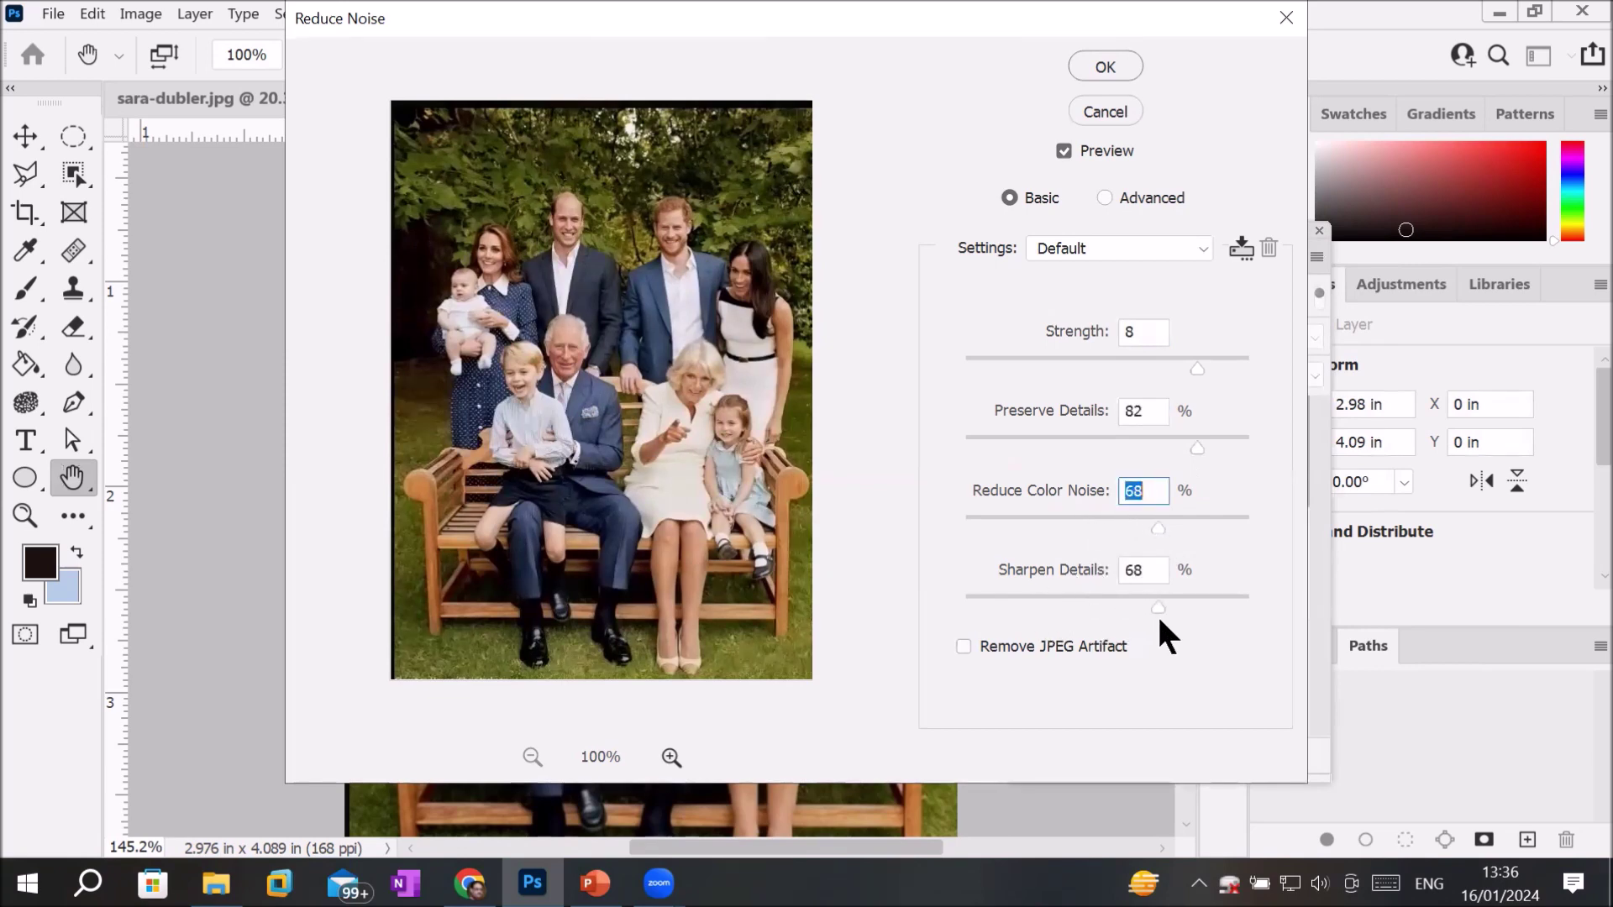
drag(1160, 622, 1180, 636)
click(1148, 199)
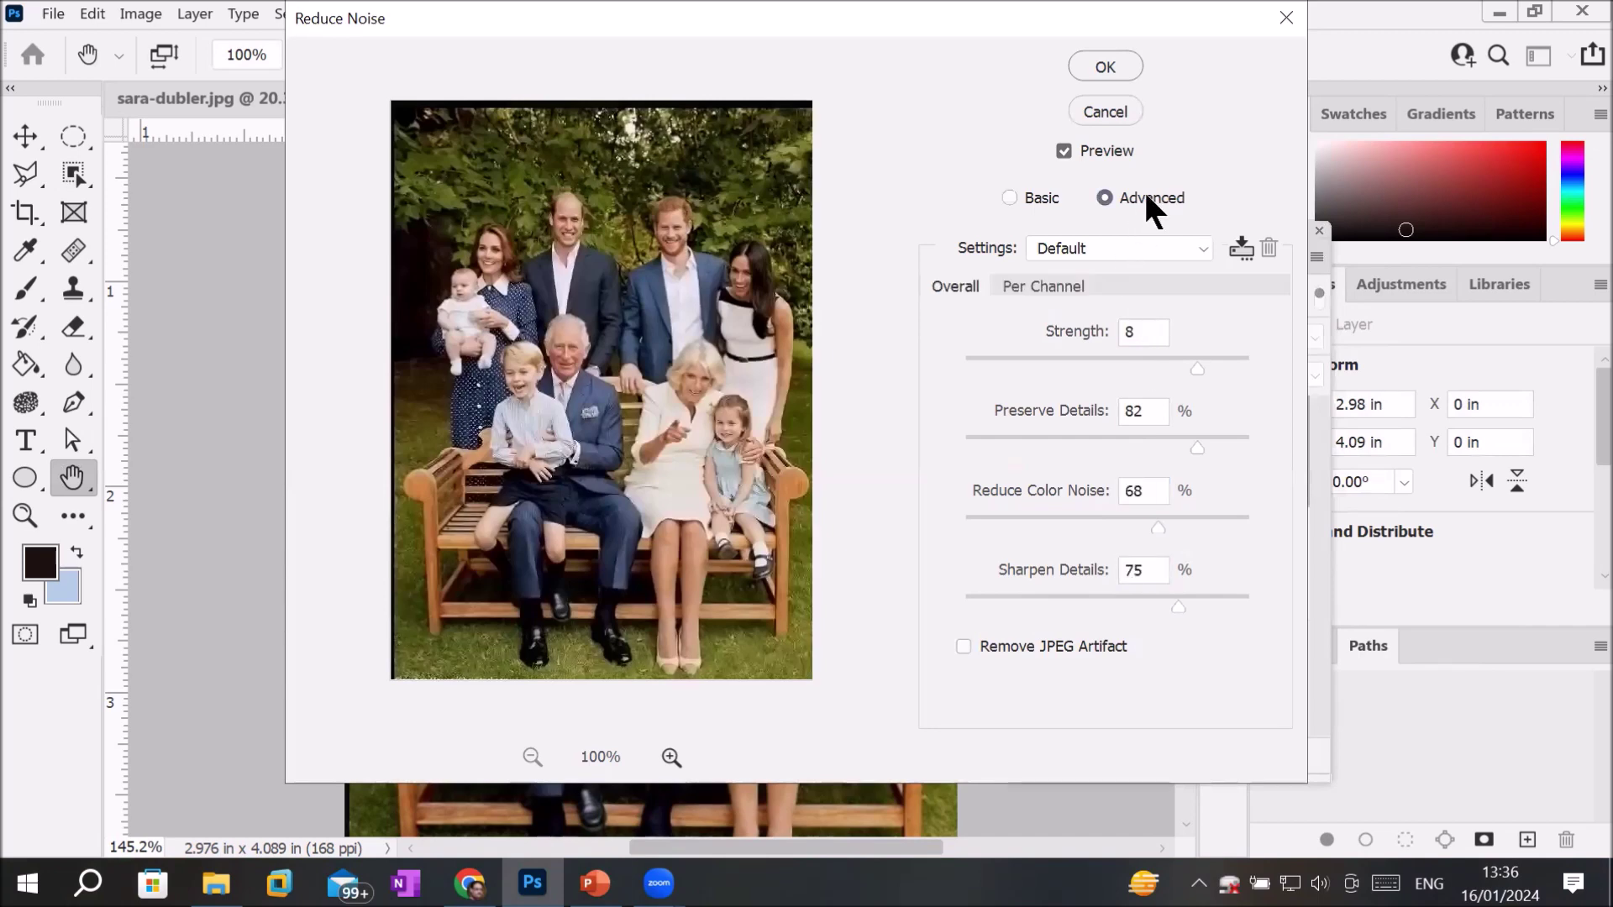
drag(1196, 368, 1219, 366)
click(1100, 65)
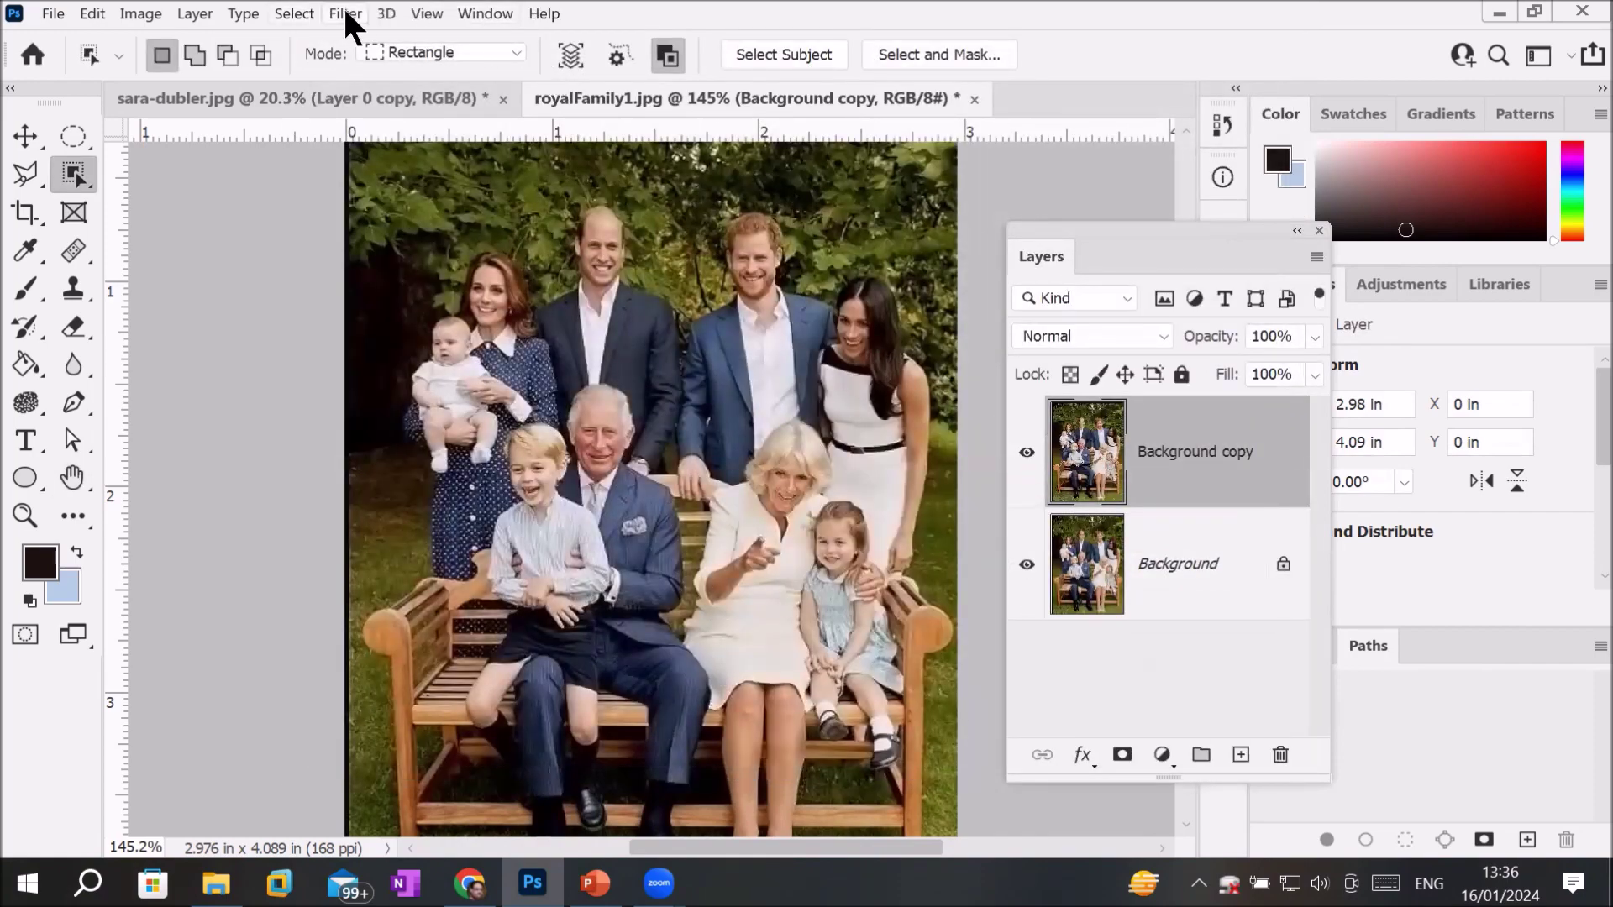
Step: Render Clouds over the Background copy, test its opacity, then undo the render
click(345, 13)
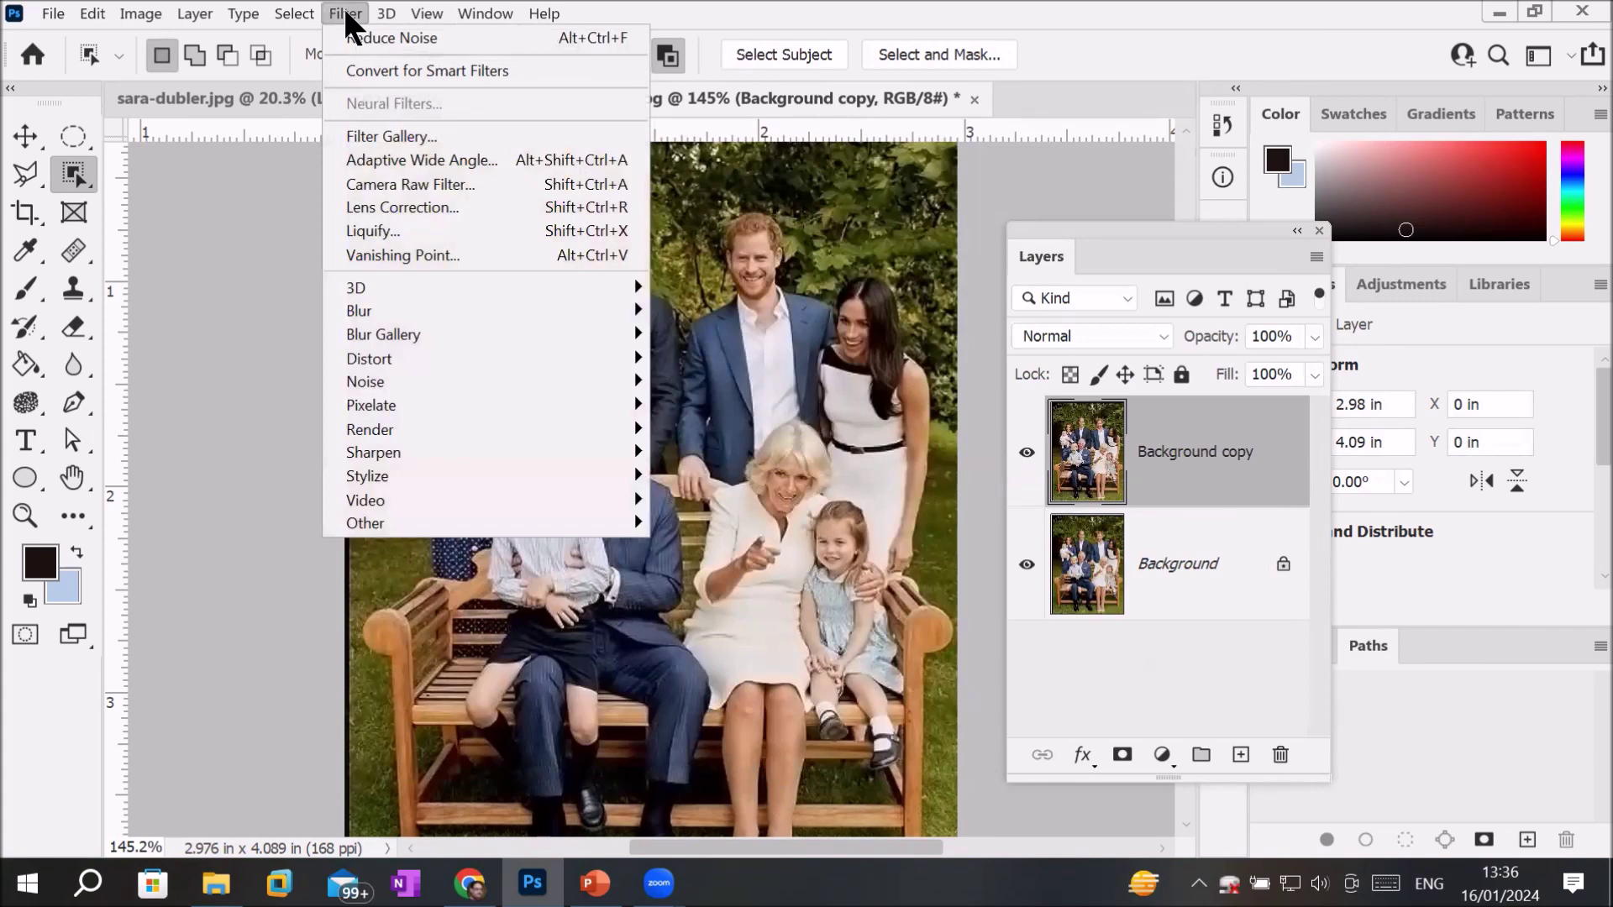
mouse_move(369, 431)
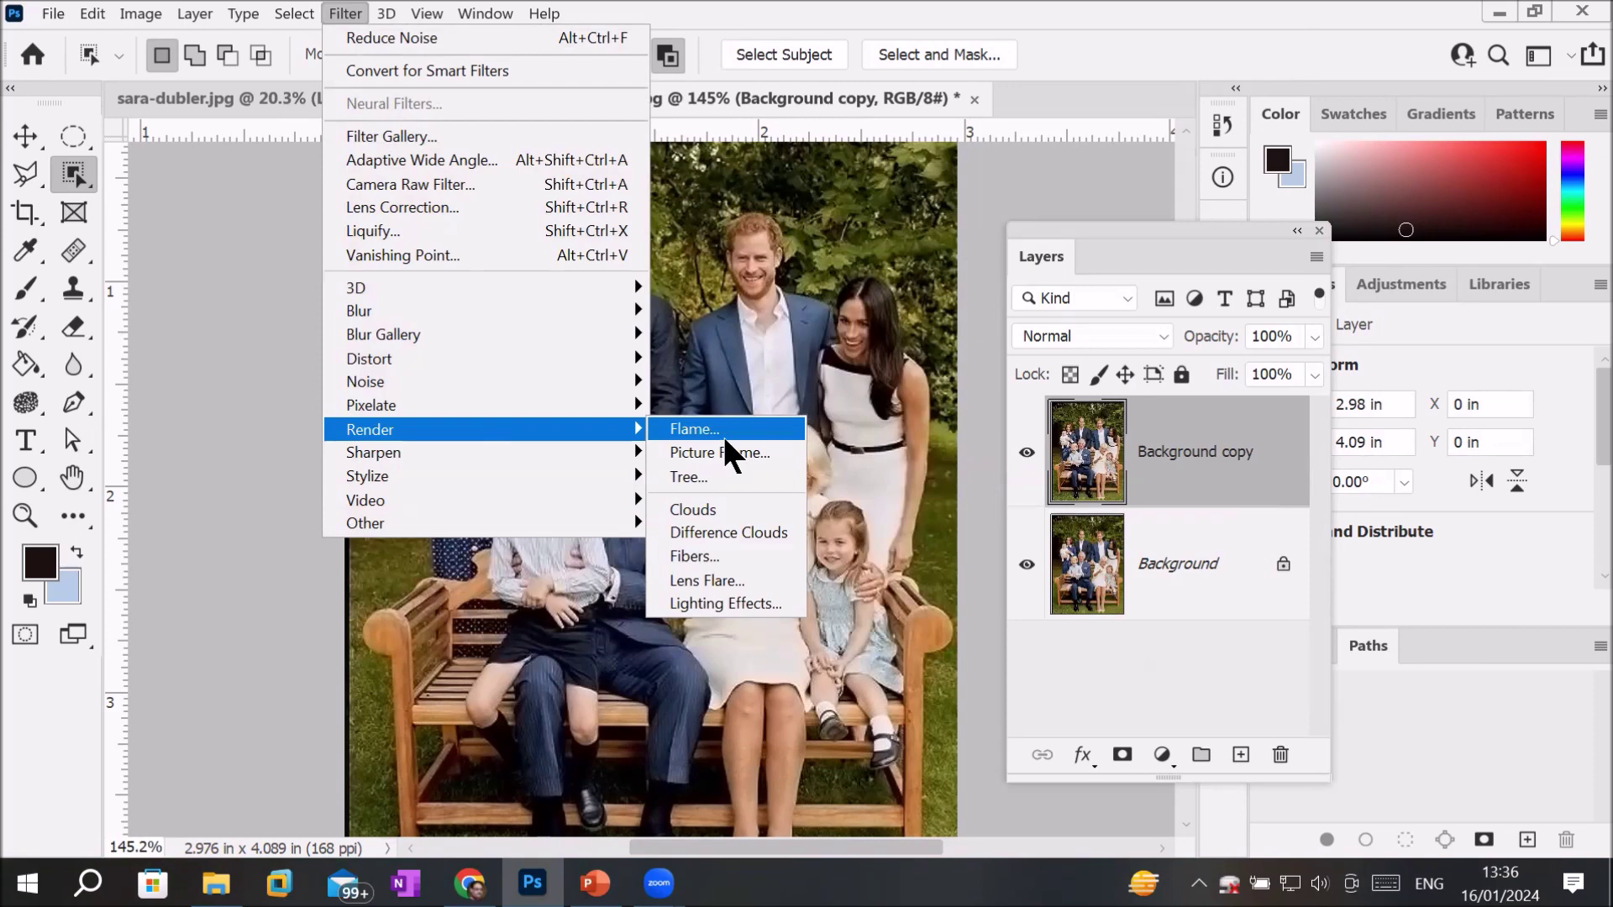
click(716, 510)
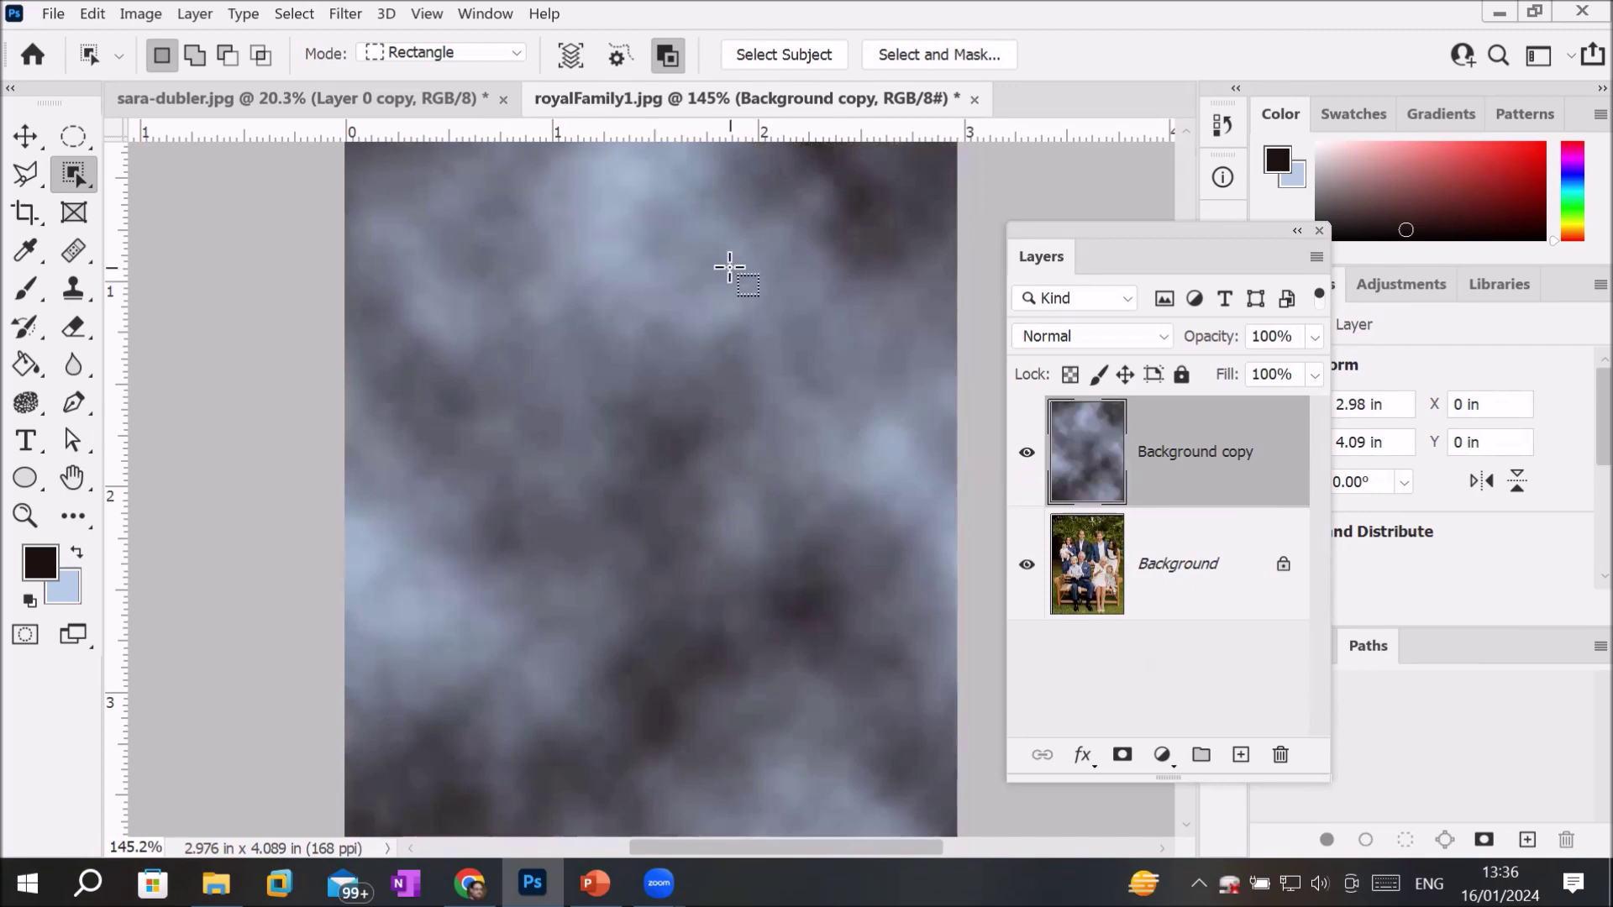
click(1315, 337)
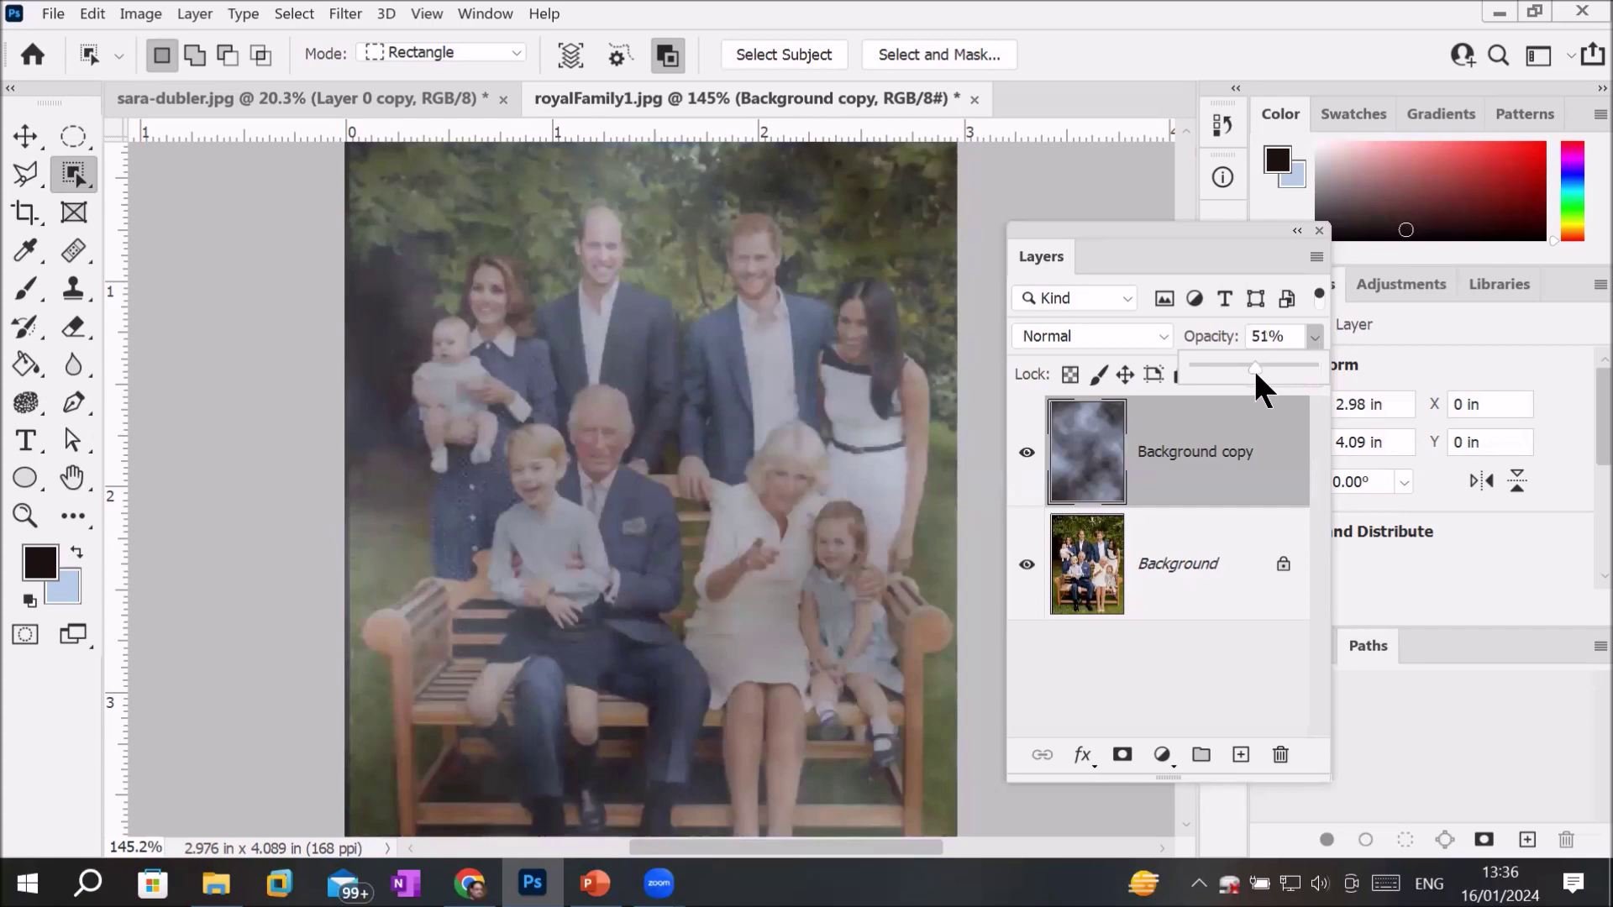
drag(1275, 373, 1278, 375)
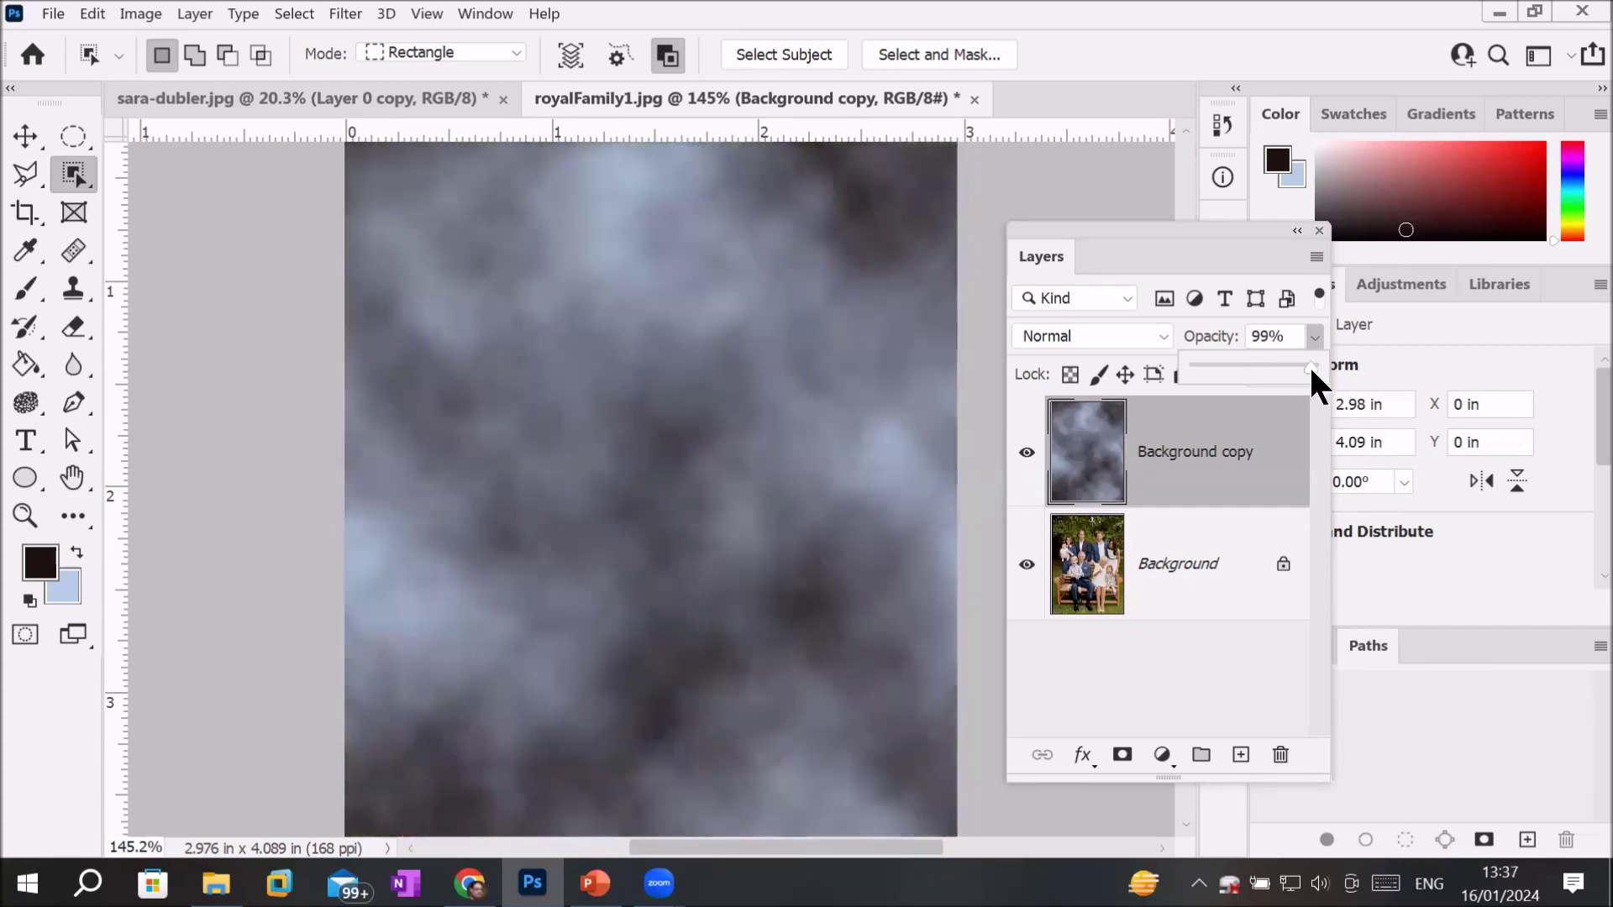
drag(1266, 367, 1238, 367)
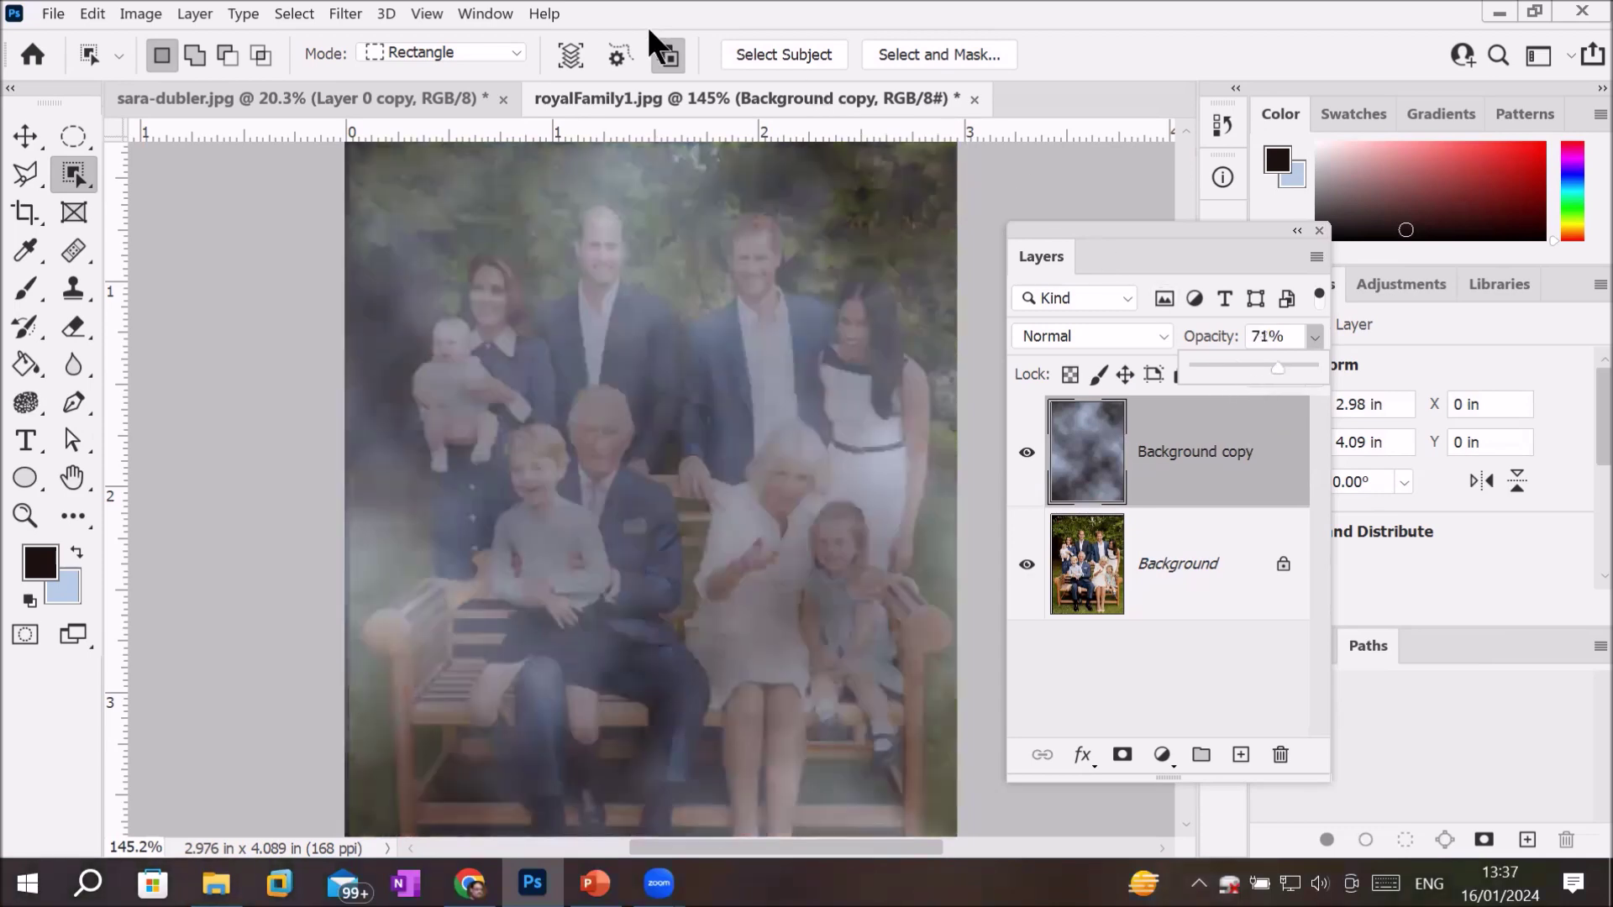
key(0)
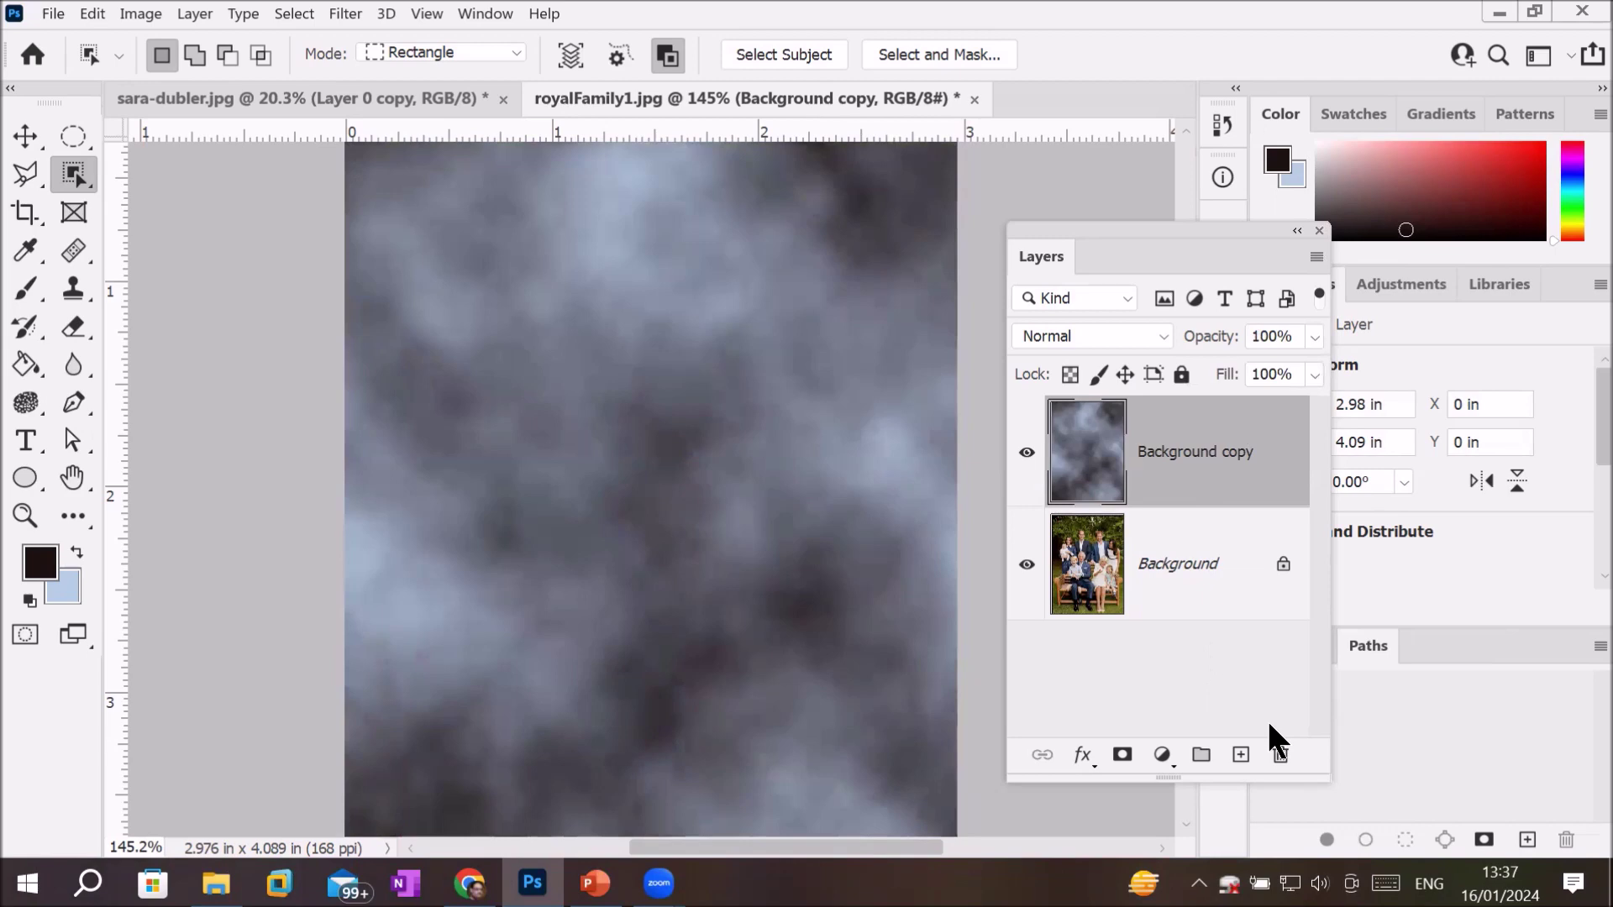
key(ctrl+z)
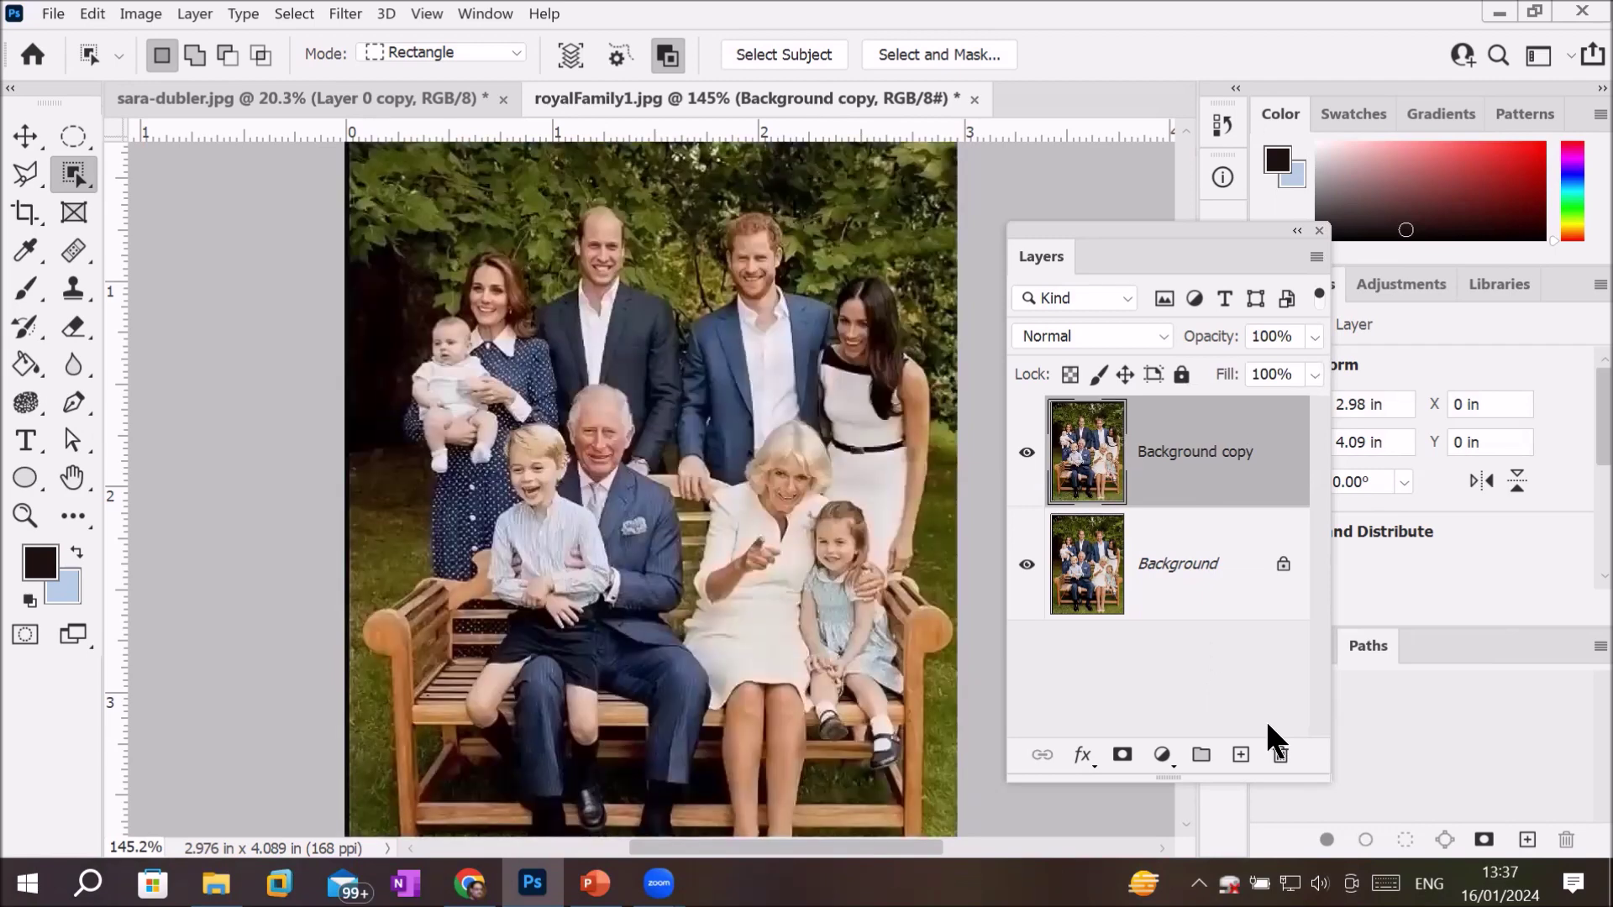
click(346, 16)
mouse_move(370, 430)
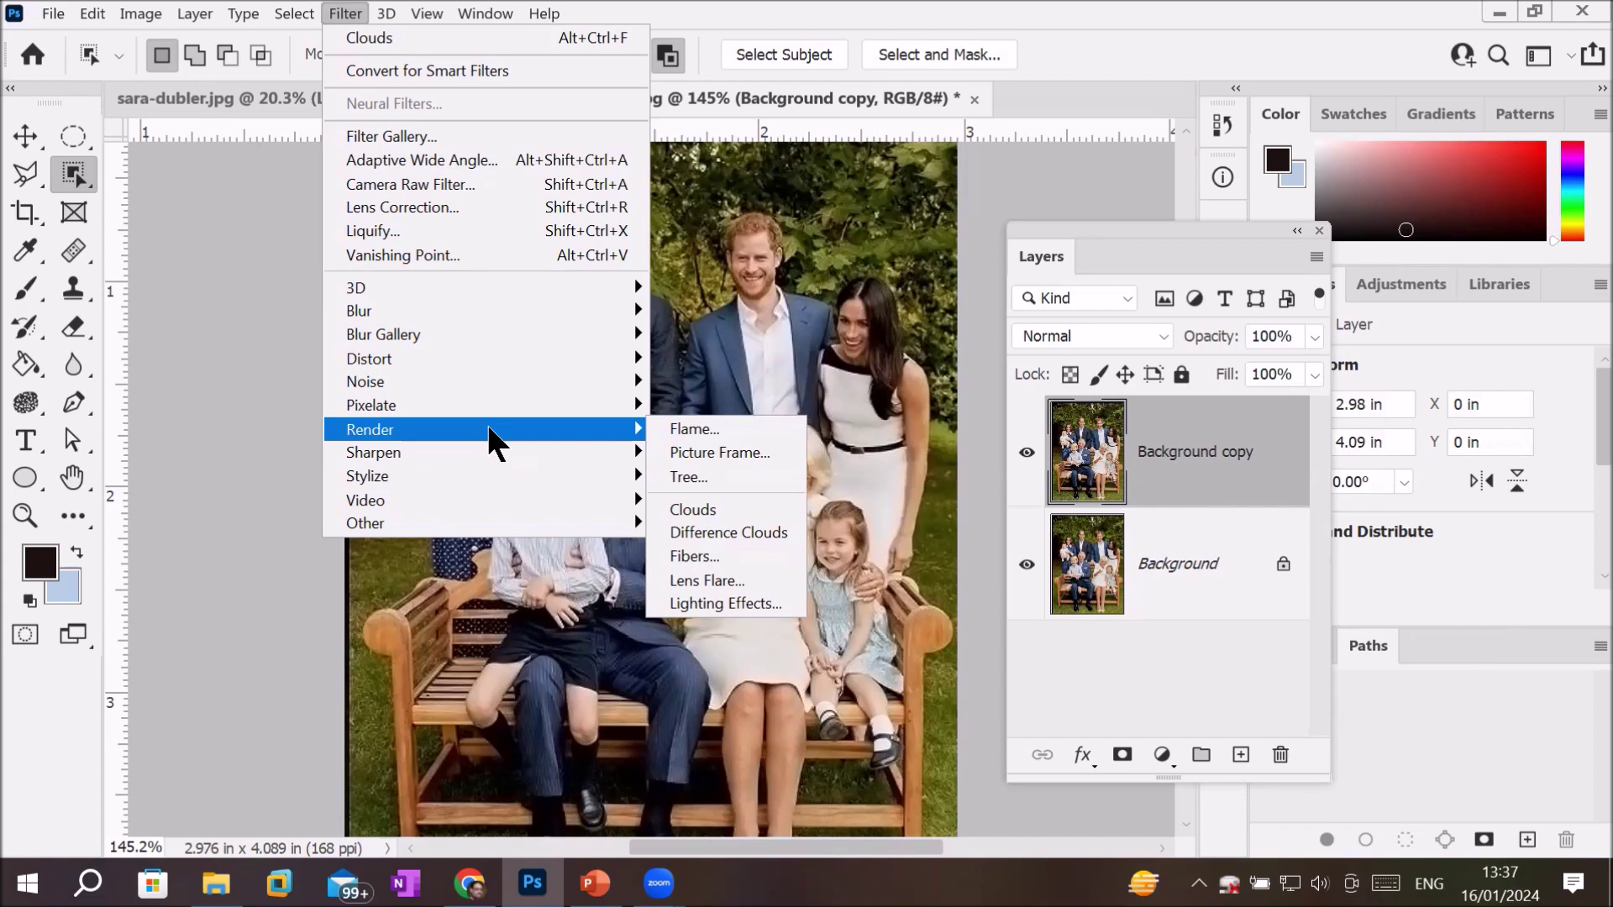
Step: Set up a Lens Flare at 148% brightness with the Movie Prime lens type
click(689, 577)
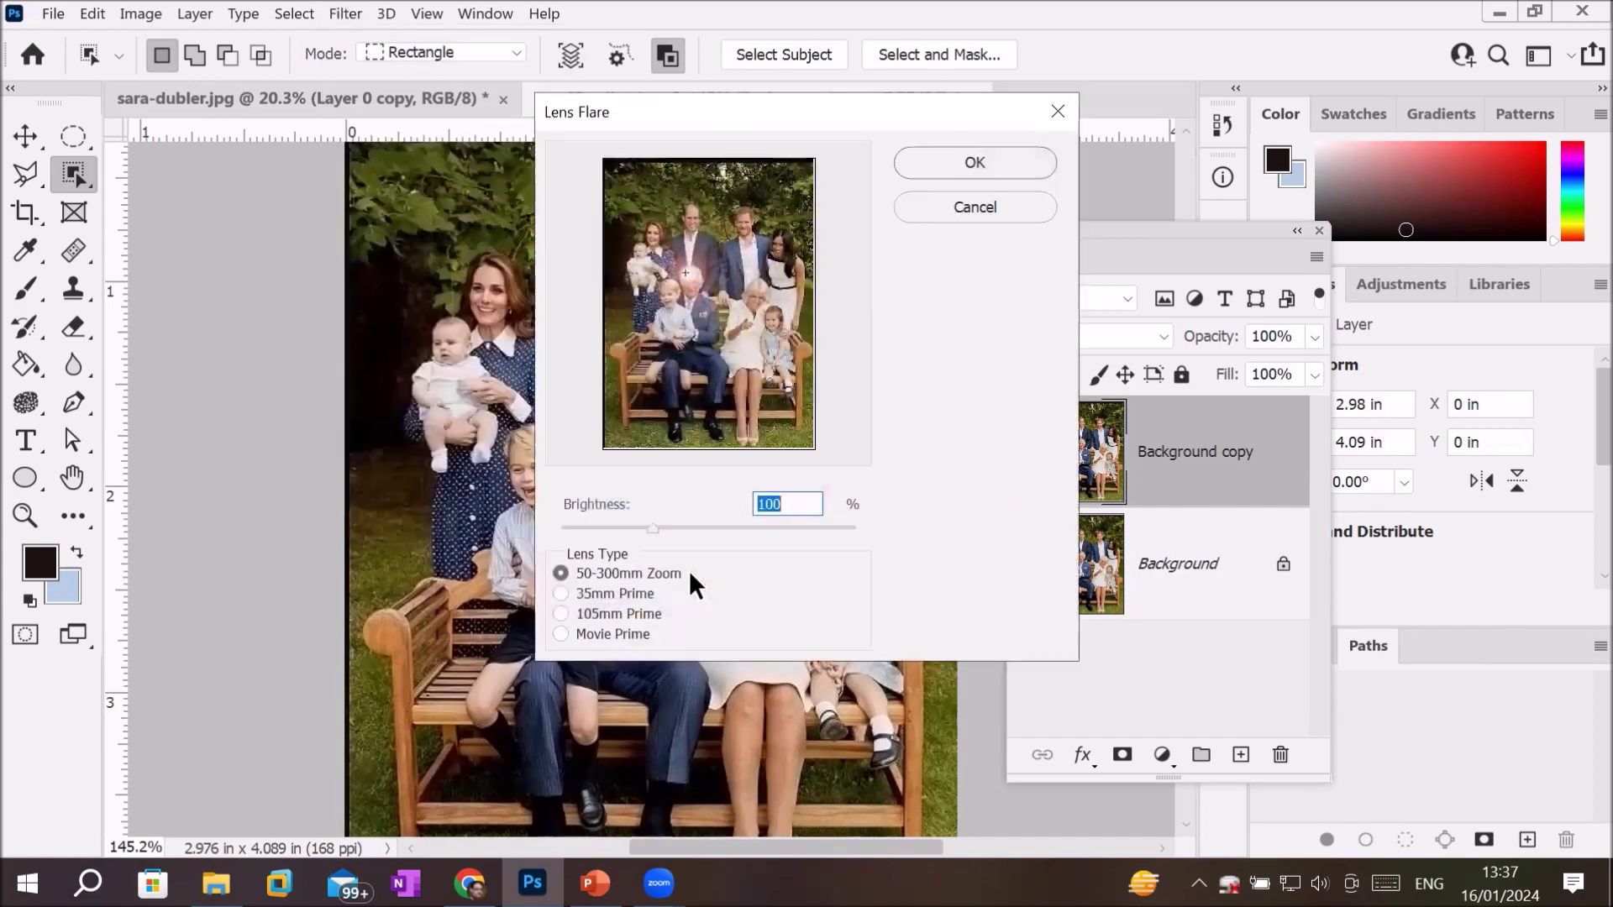
drag(700, 109, 877, 280)
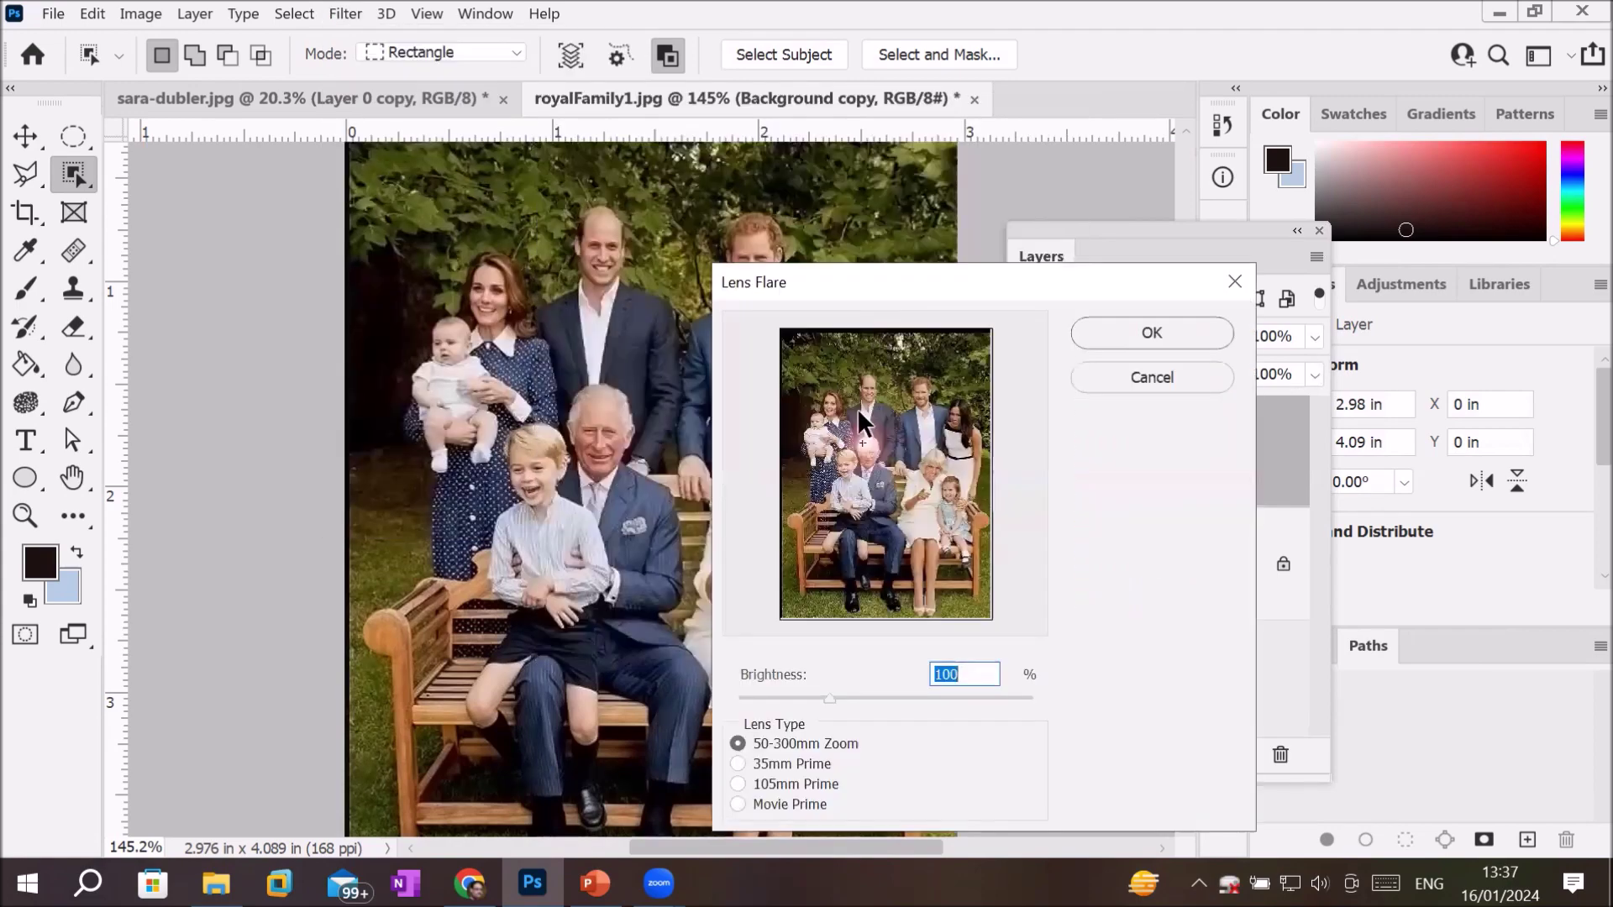
drag(858, 440, 798, 363)
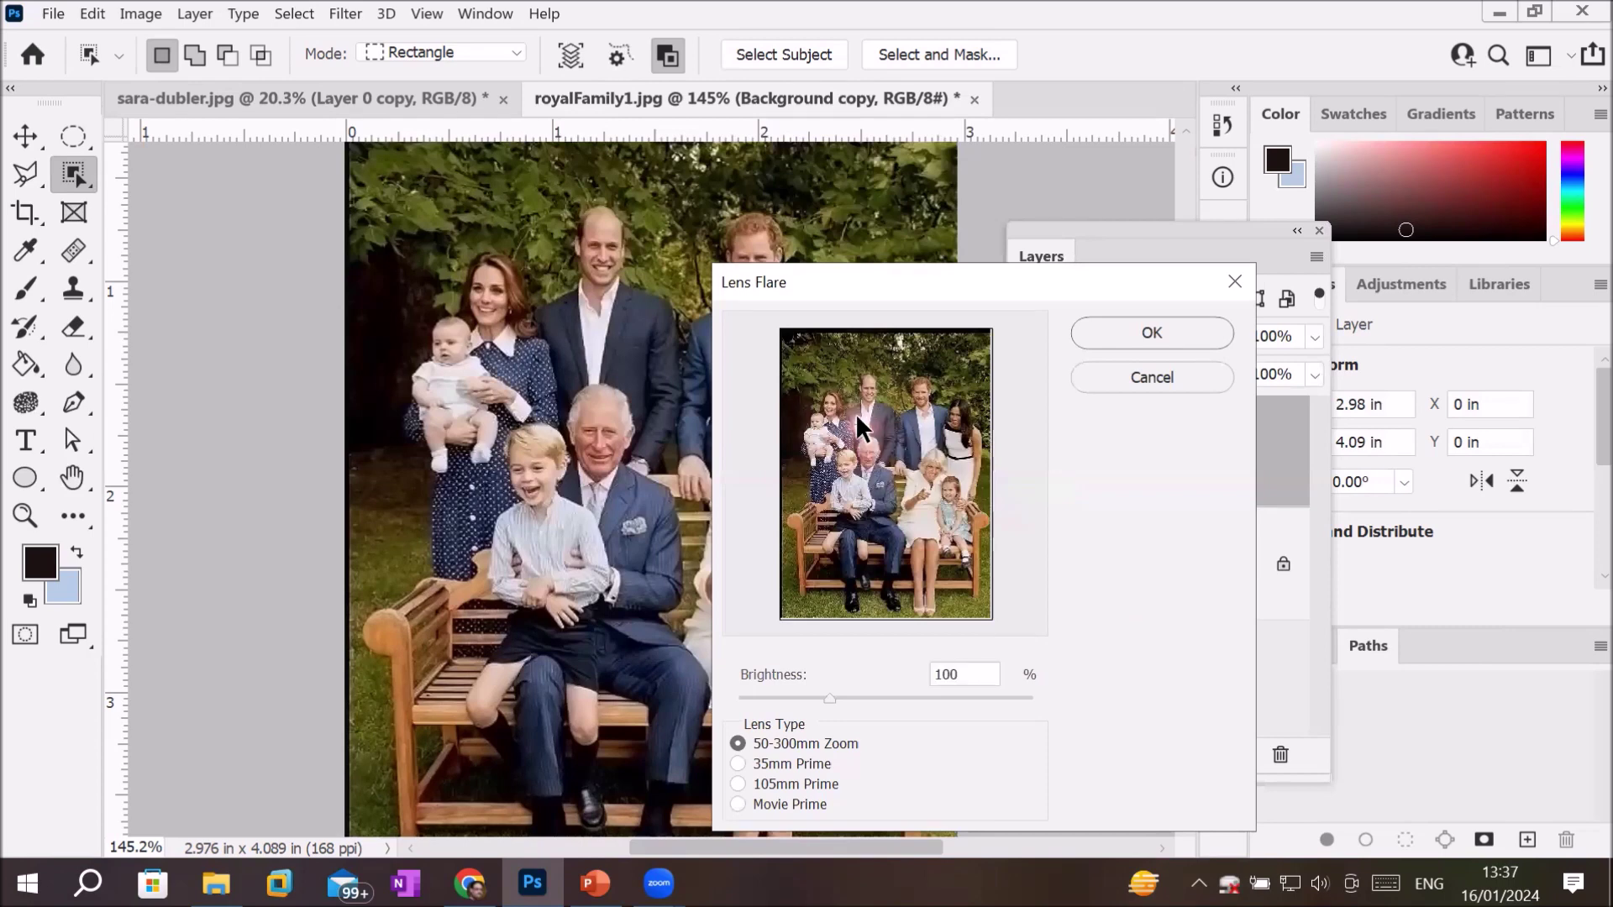
mouse_move(798, 364)
mouse_down()
mouse_move(962, 363)
mouse_move(793, 365)
mouse_up()
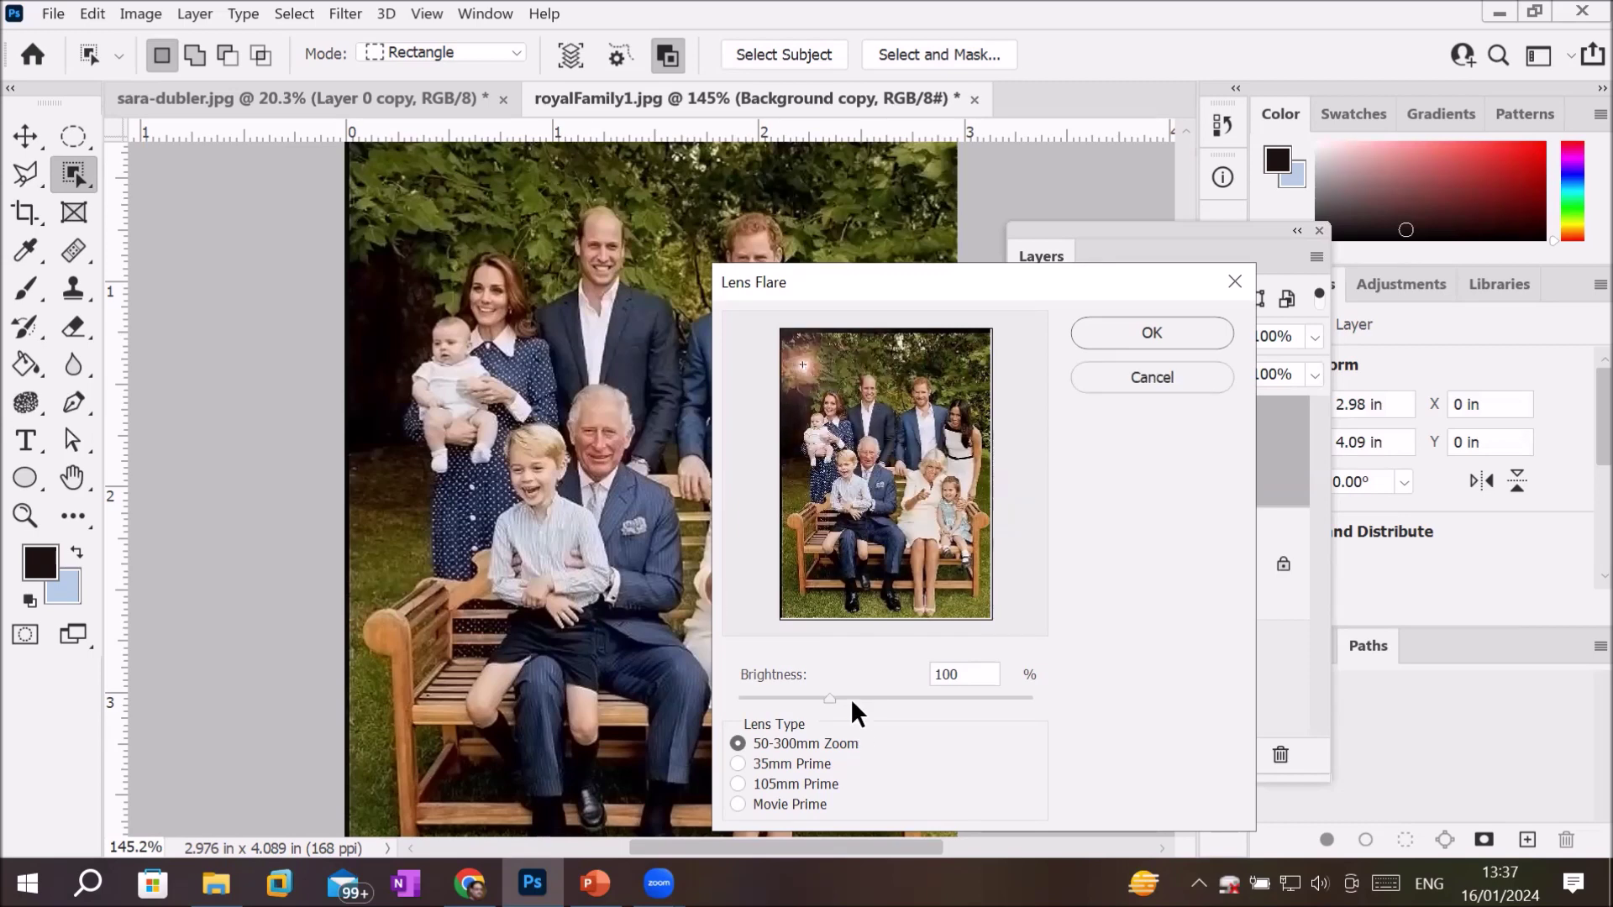
mouse_move(827, 697)
mouse_down()
mouse_move(985, 704)
mouse_move(863, 723)
mouse_up()
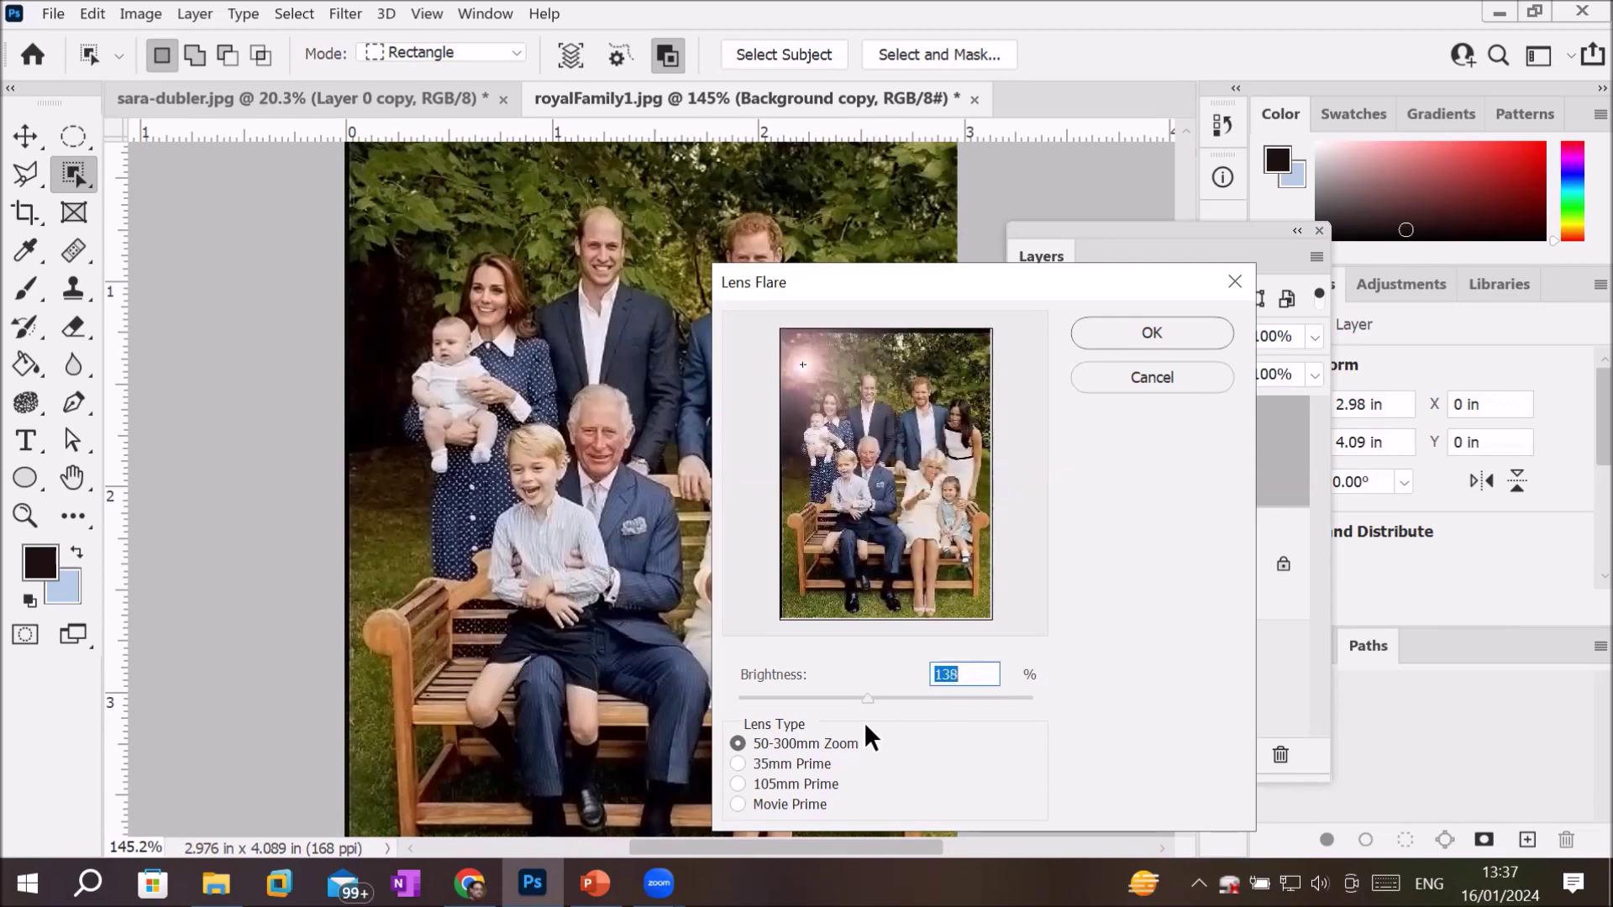
click(794, 763)
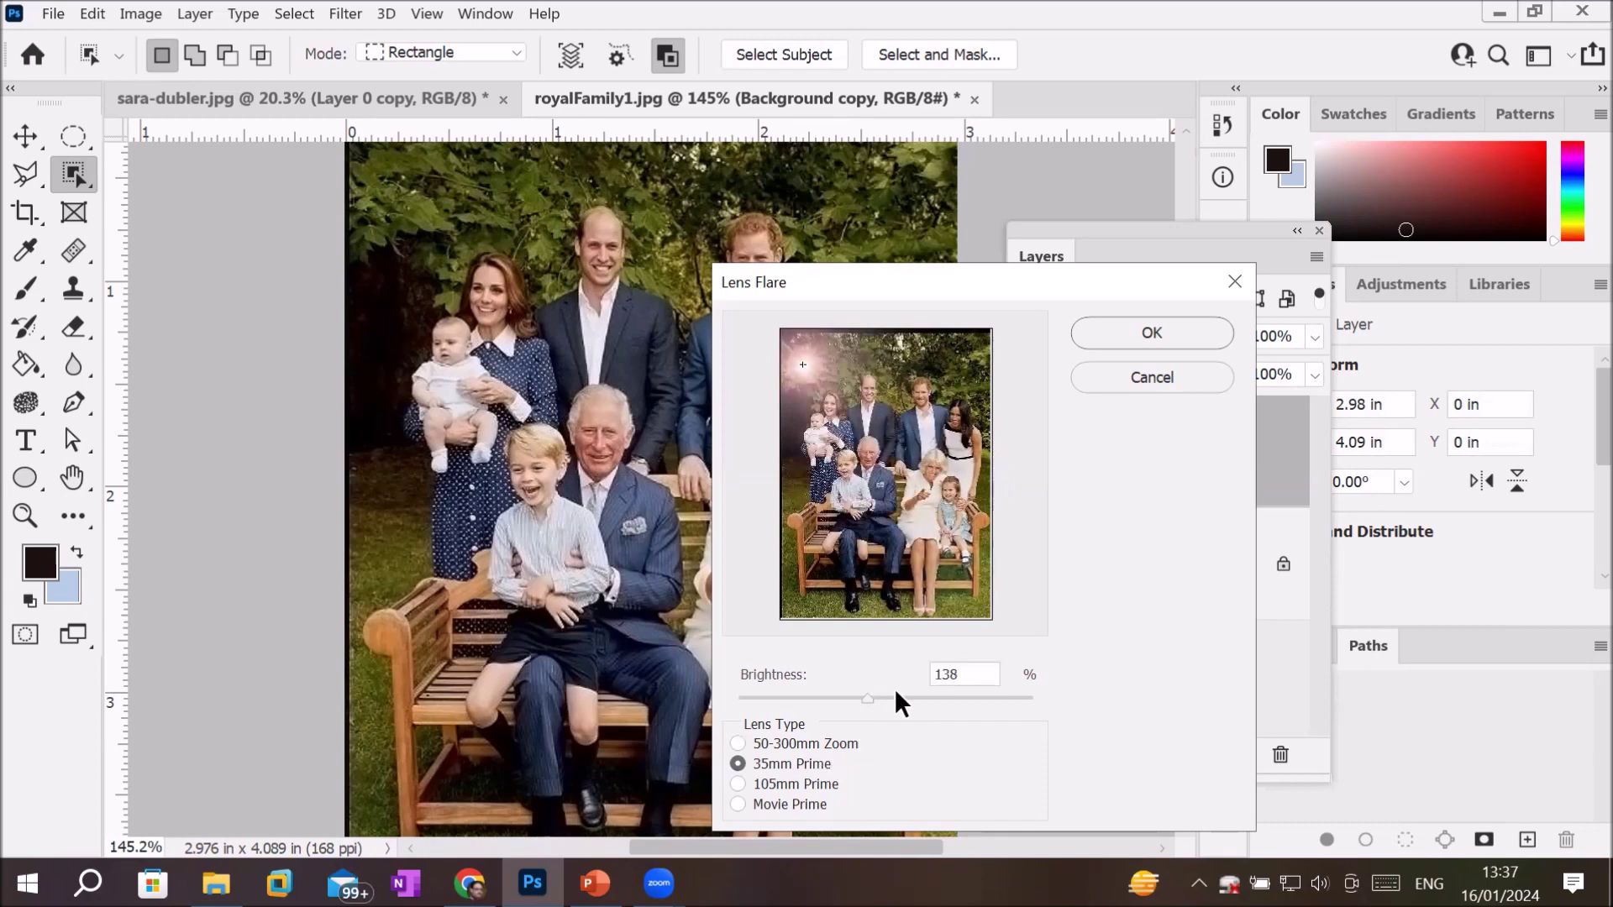
drag(869, 698, 879, 693)
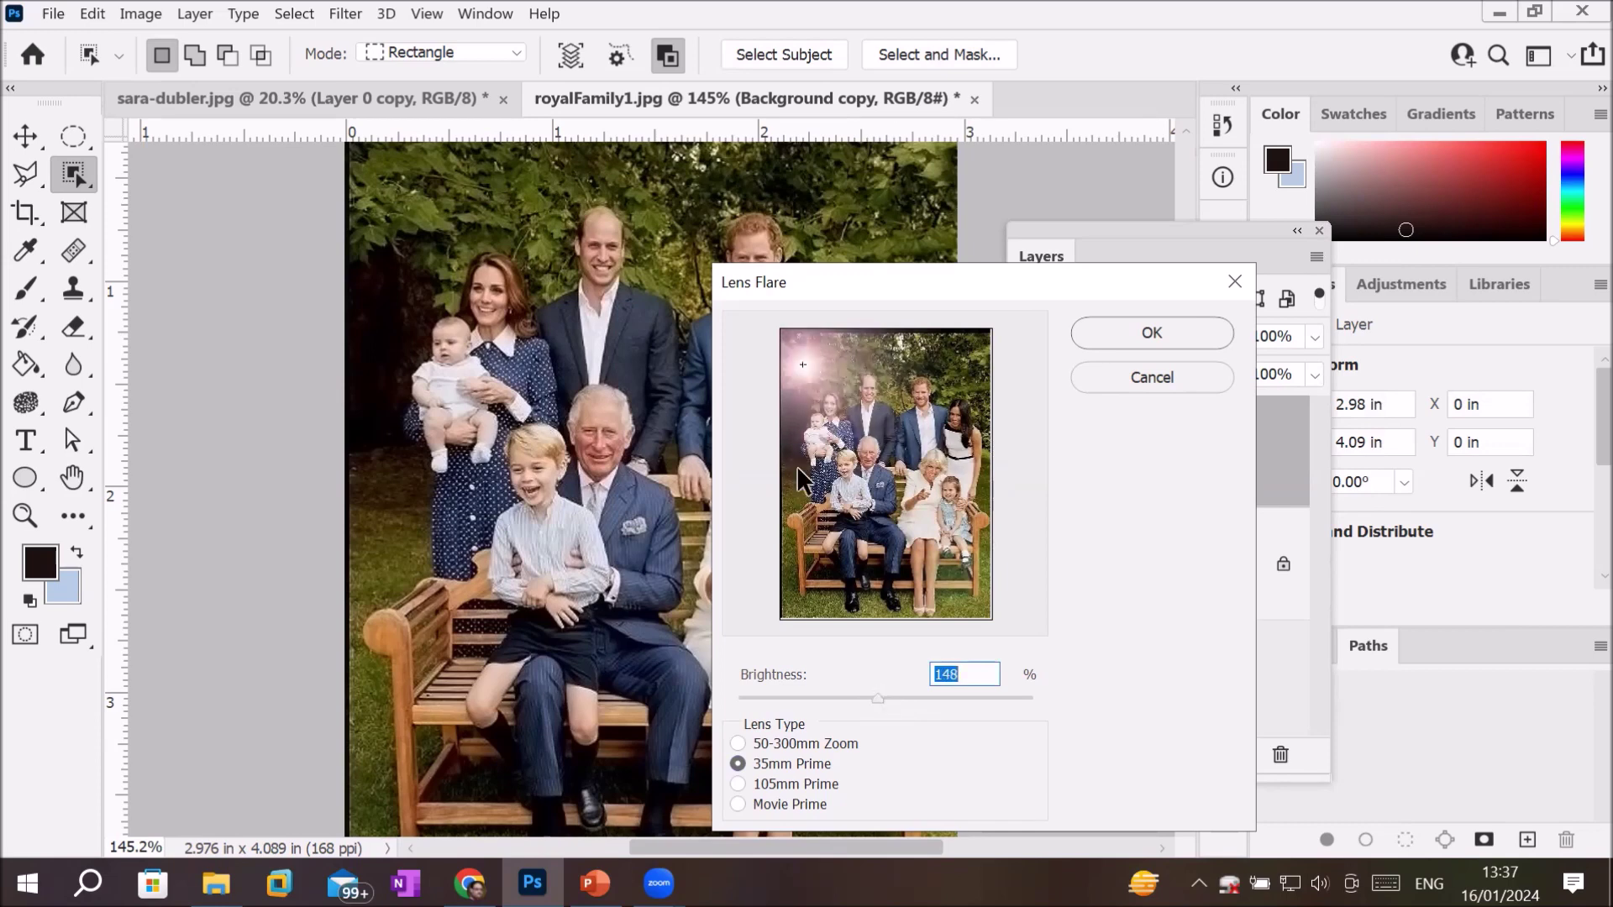
click(759, 783)
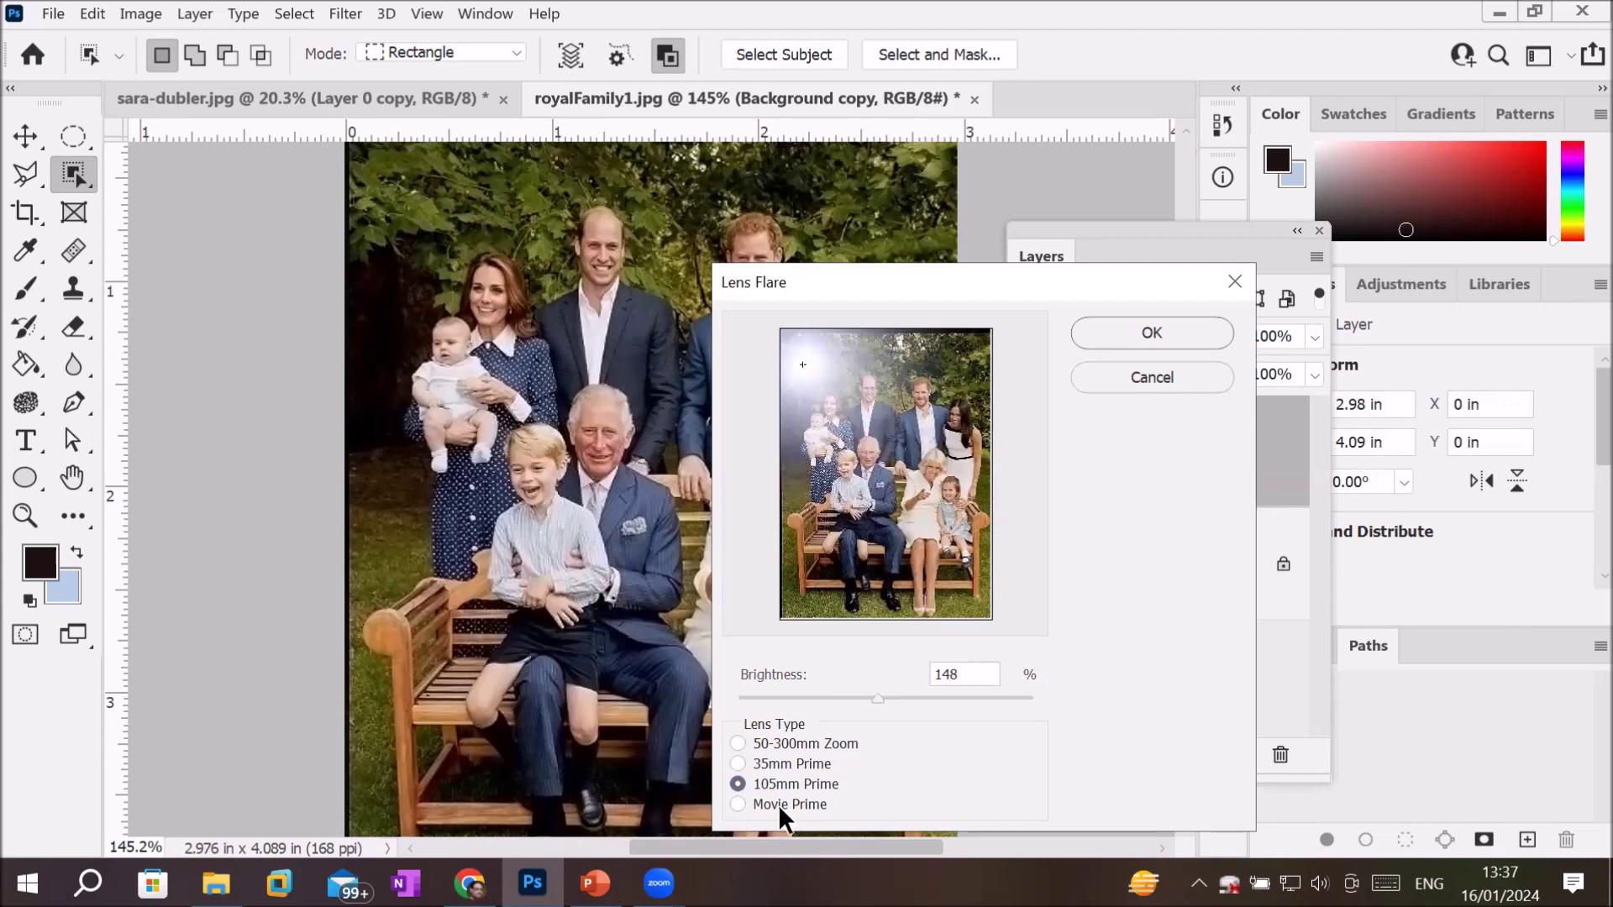
click(778, 803)
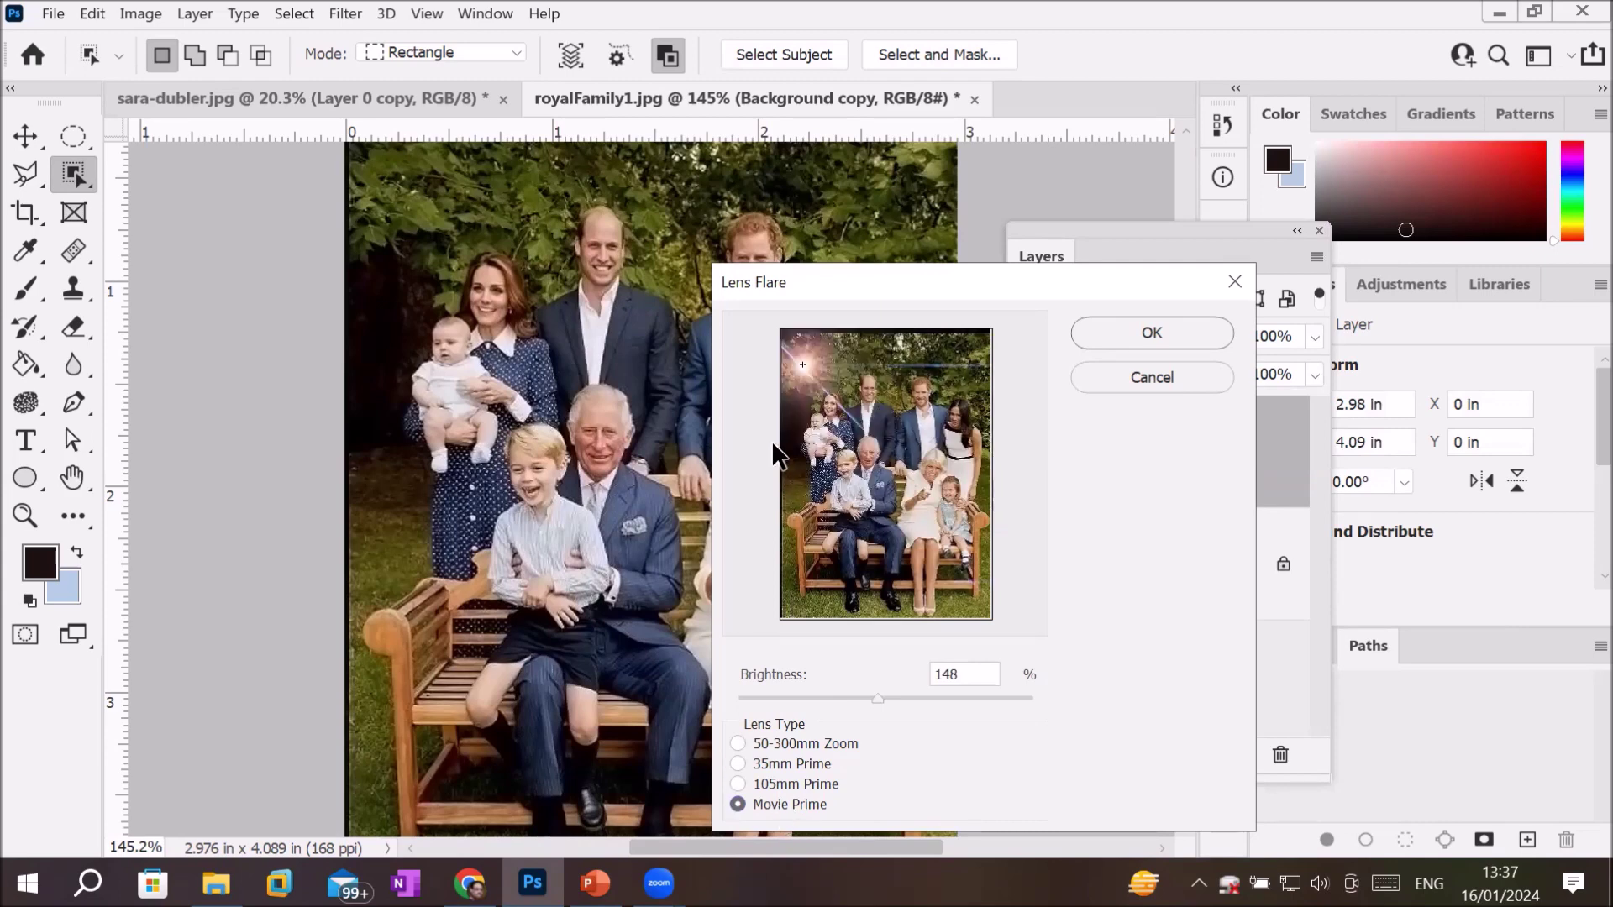
Step: Position the flare centre at the photo's upper-left and apply the Lens Flare
drag(798, 356, 834, 401)
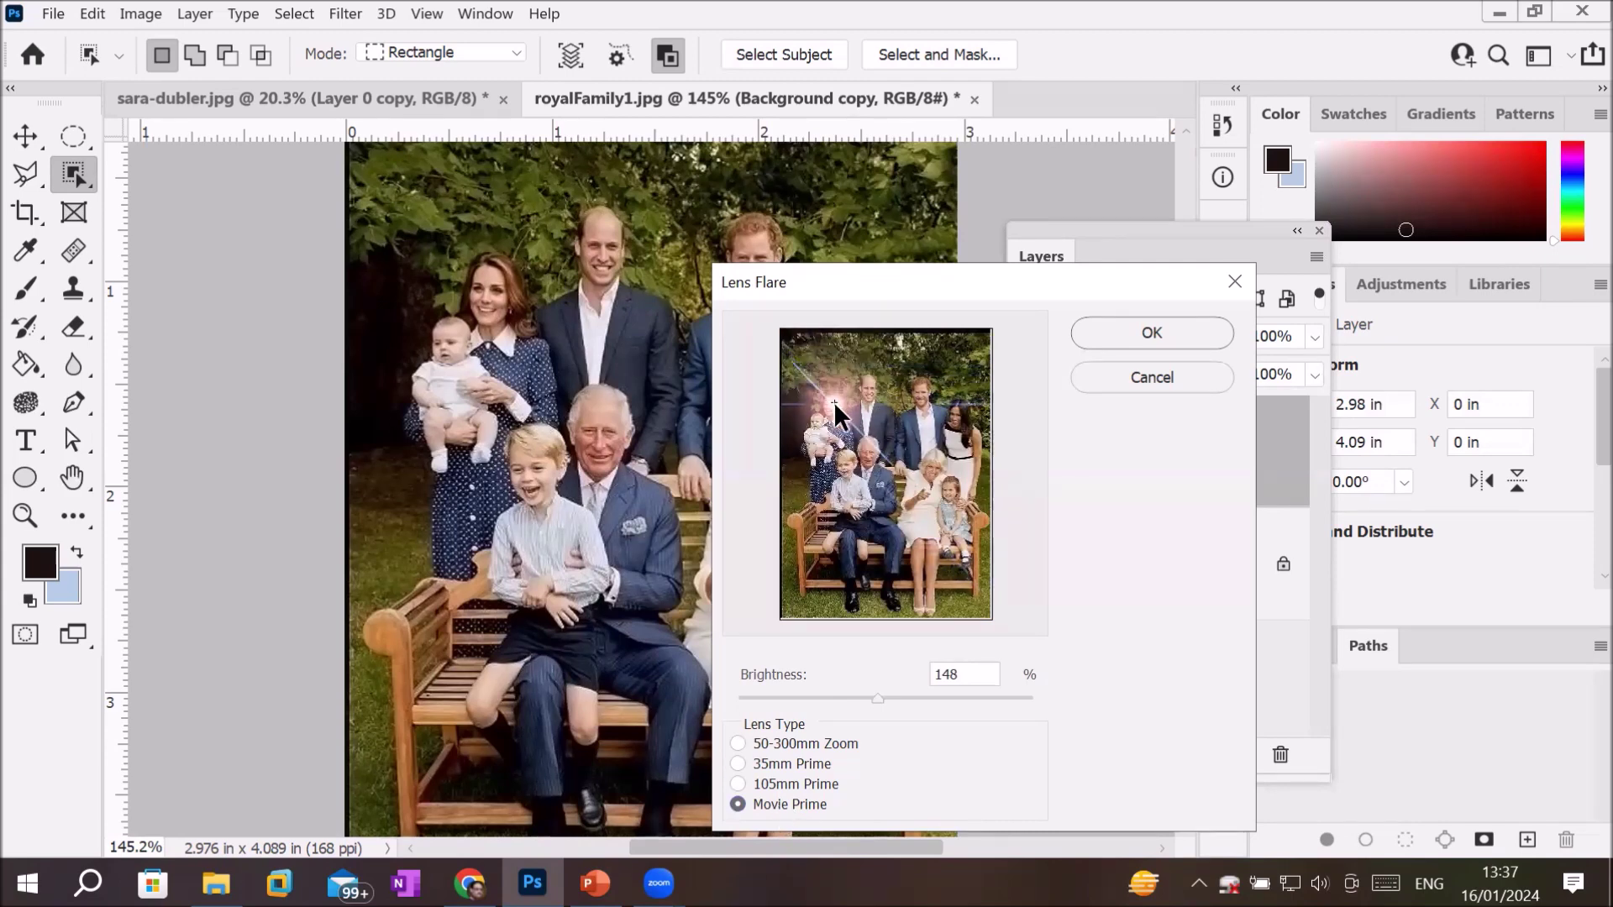
click(802, 356)
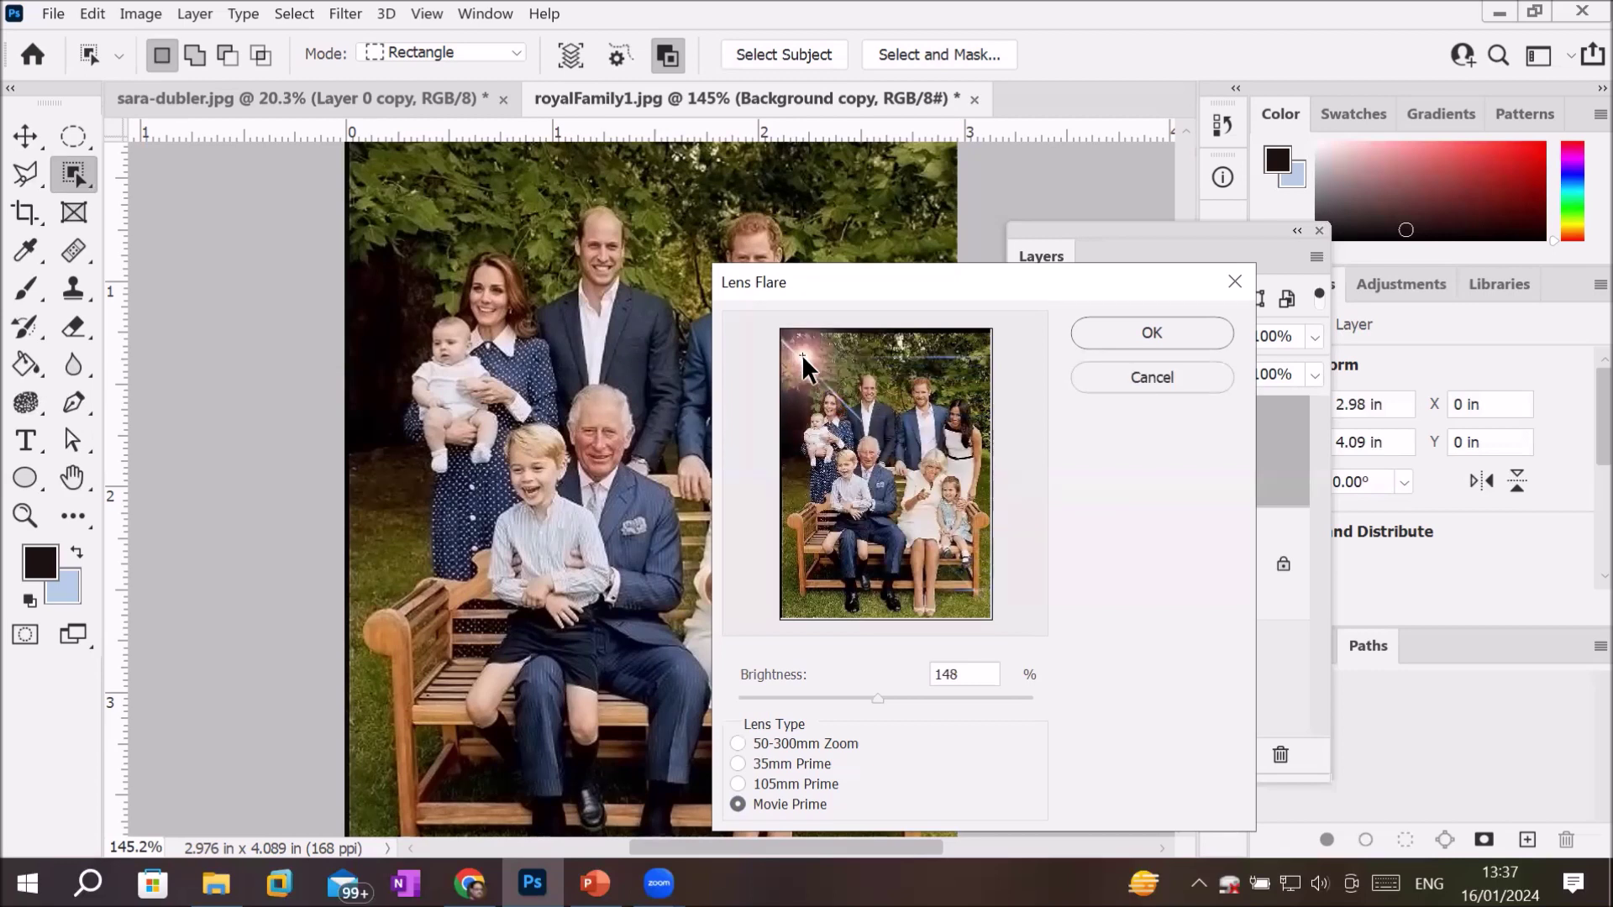
drag(802, 356, 941, 354)
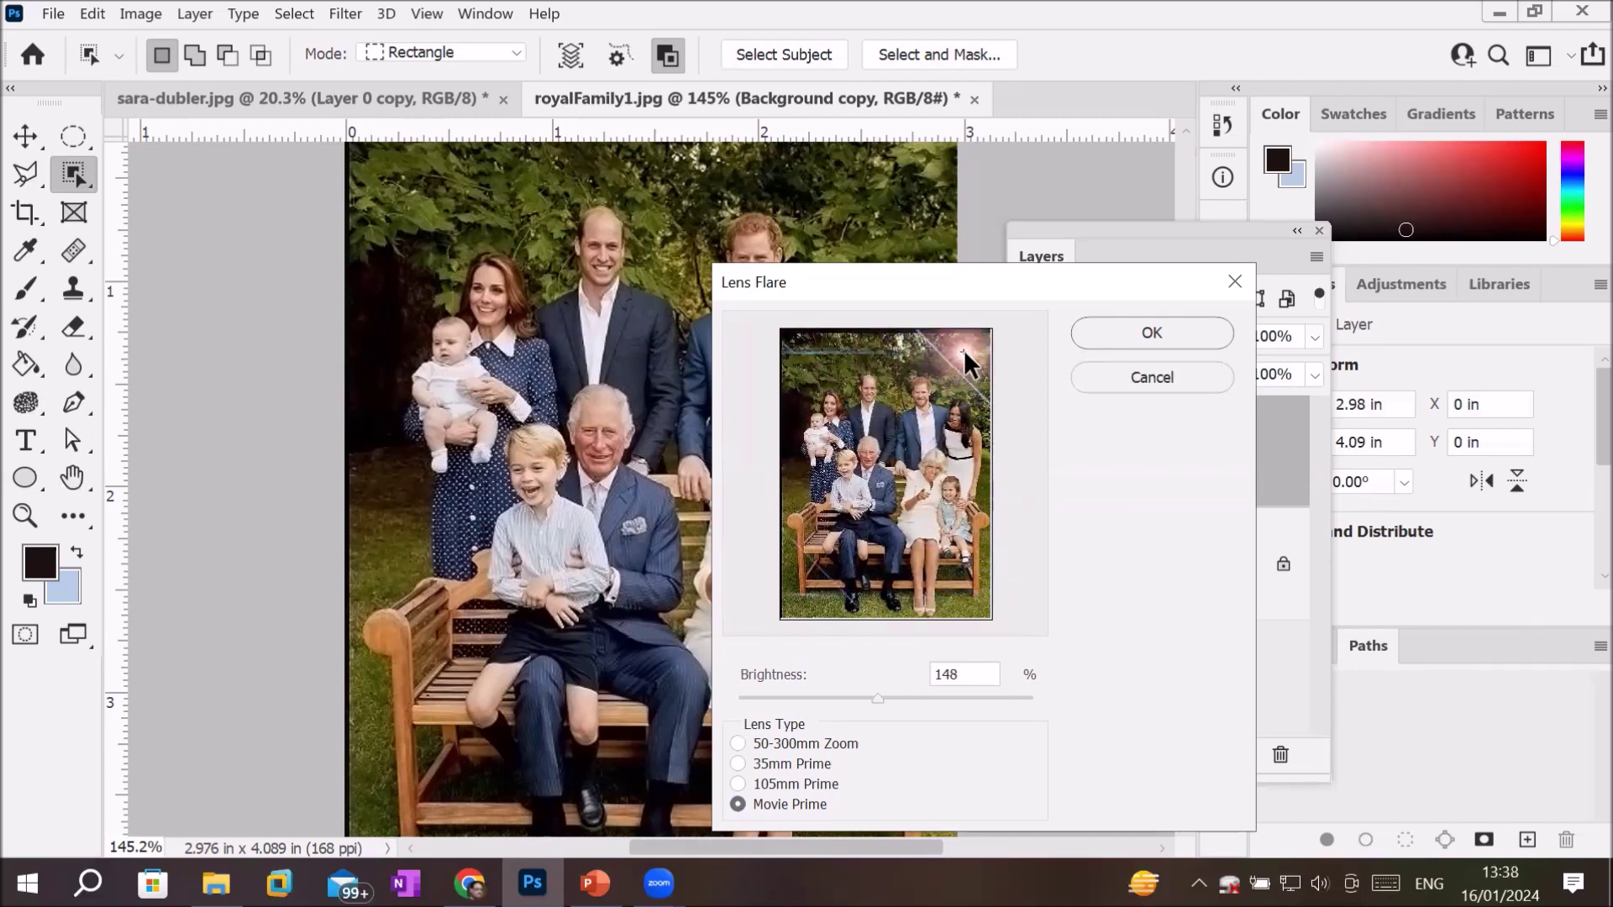
drag(941, 354, 801, 365)
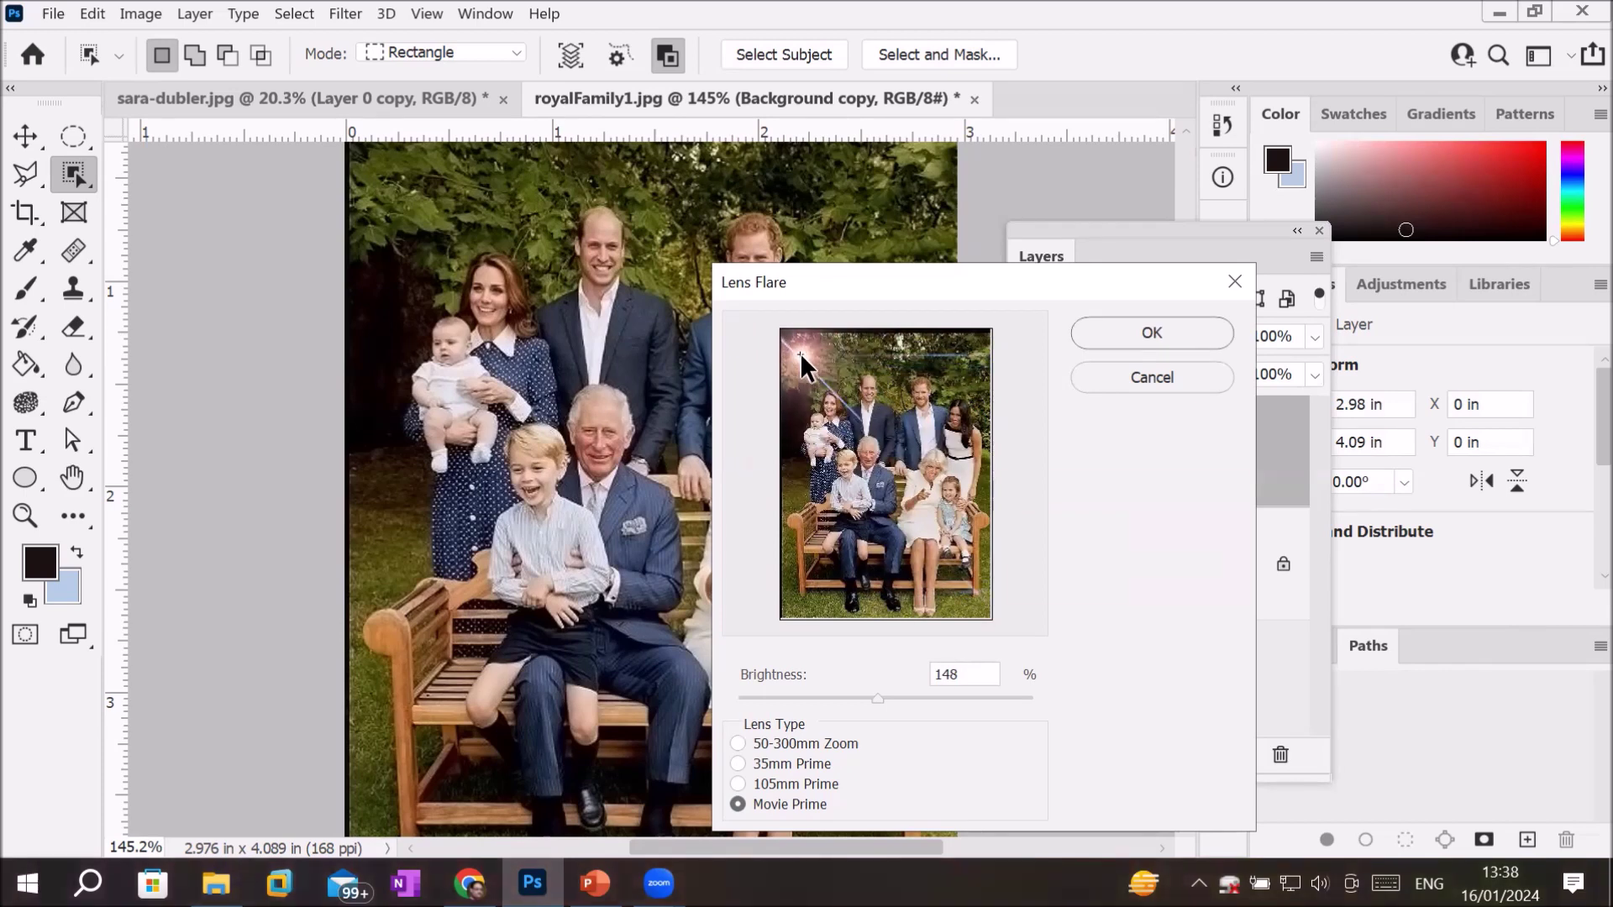
mouse_move(799, 351)
mouse_down()
mouse_move(793, 407)
mouse_move(809, 353)
mouse_up()
click(1144, 334)
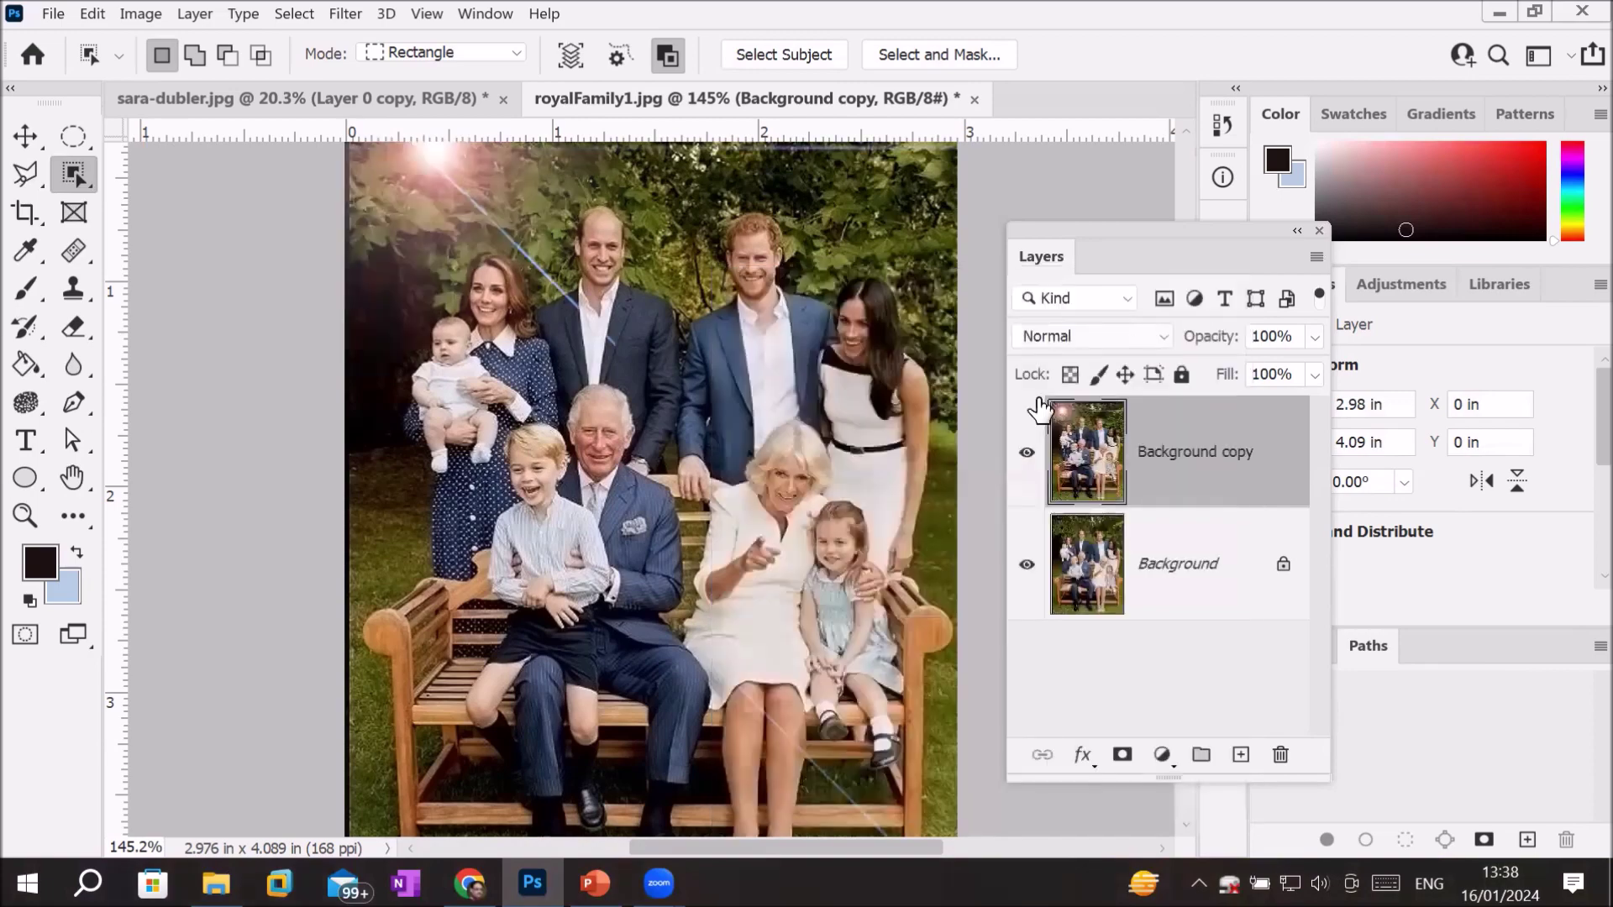
Step: Undo the Lens Flare on the family photo's Background copy
scroll(393, 168, up, 1)
scroll(392, 167, up, 1)
scroll(403, 168, down, 2)
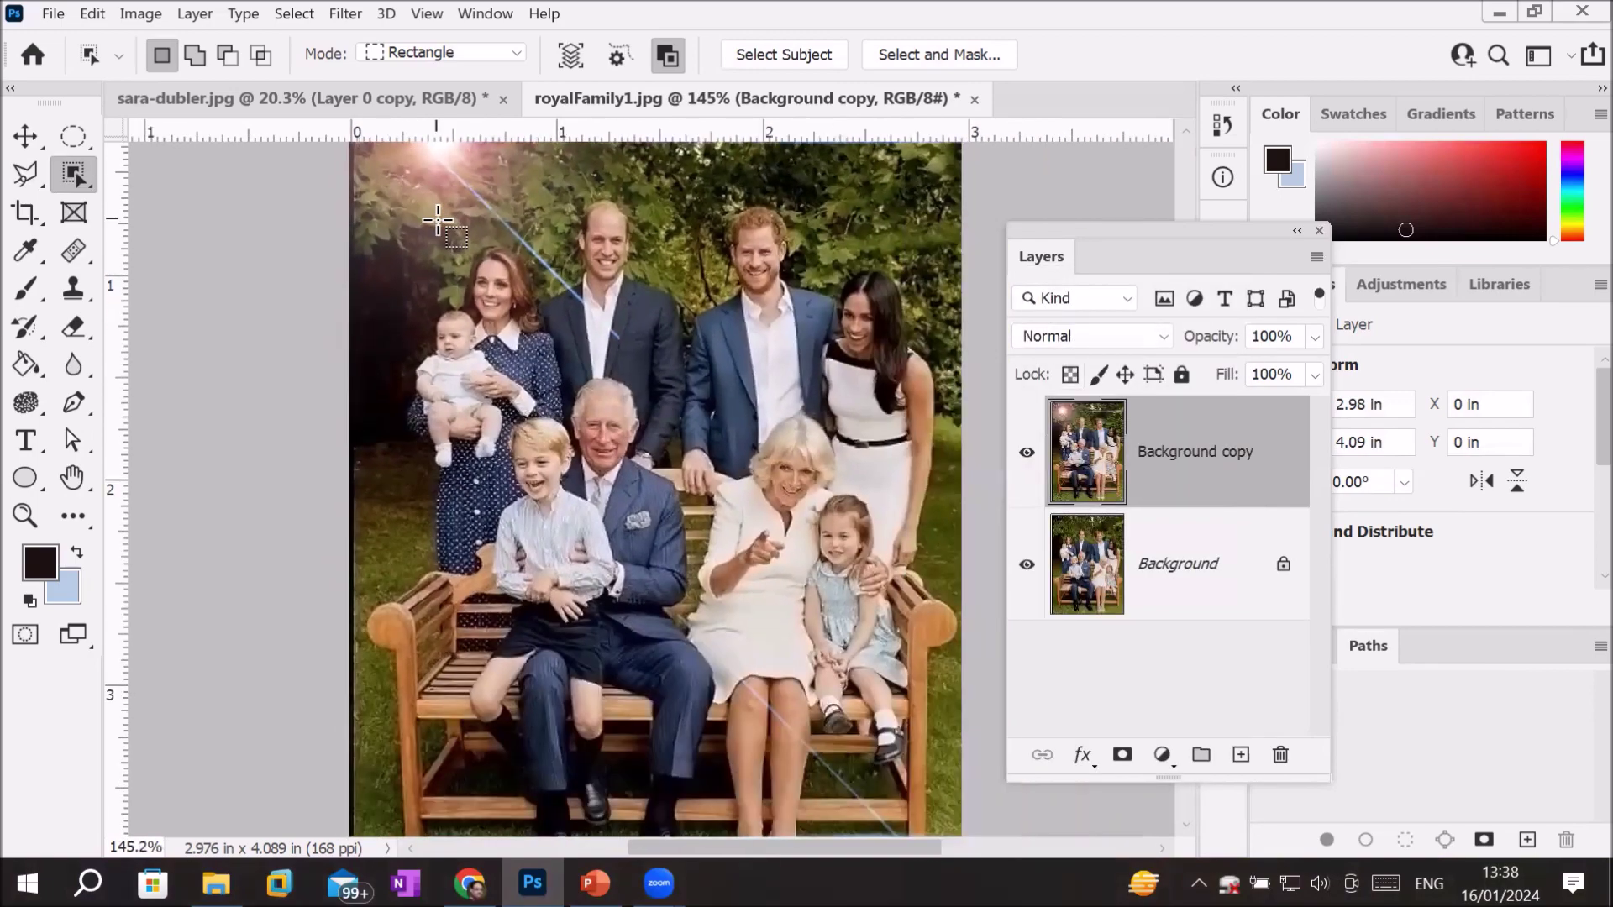
scroll(428, 170, down, 2)
scroll(441, 170, up, 1)
scroll(450, 168, up, 1)
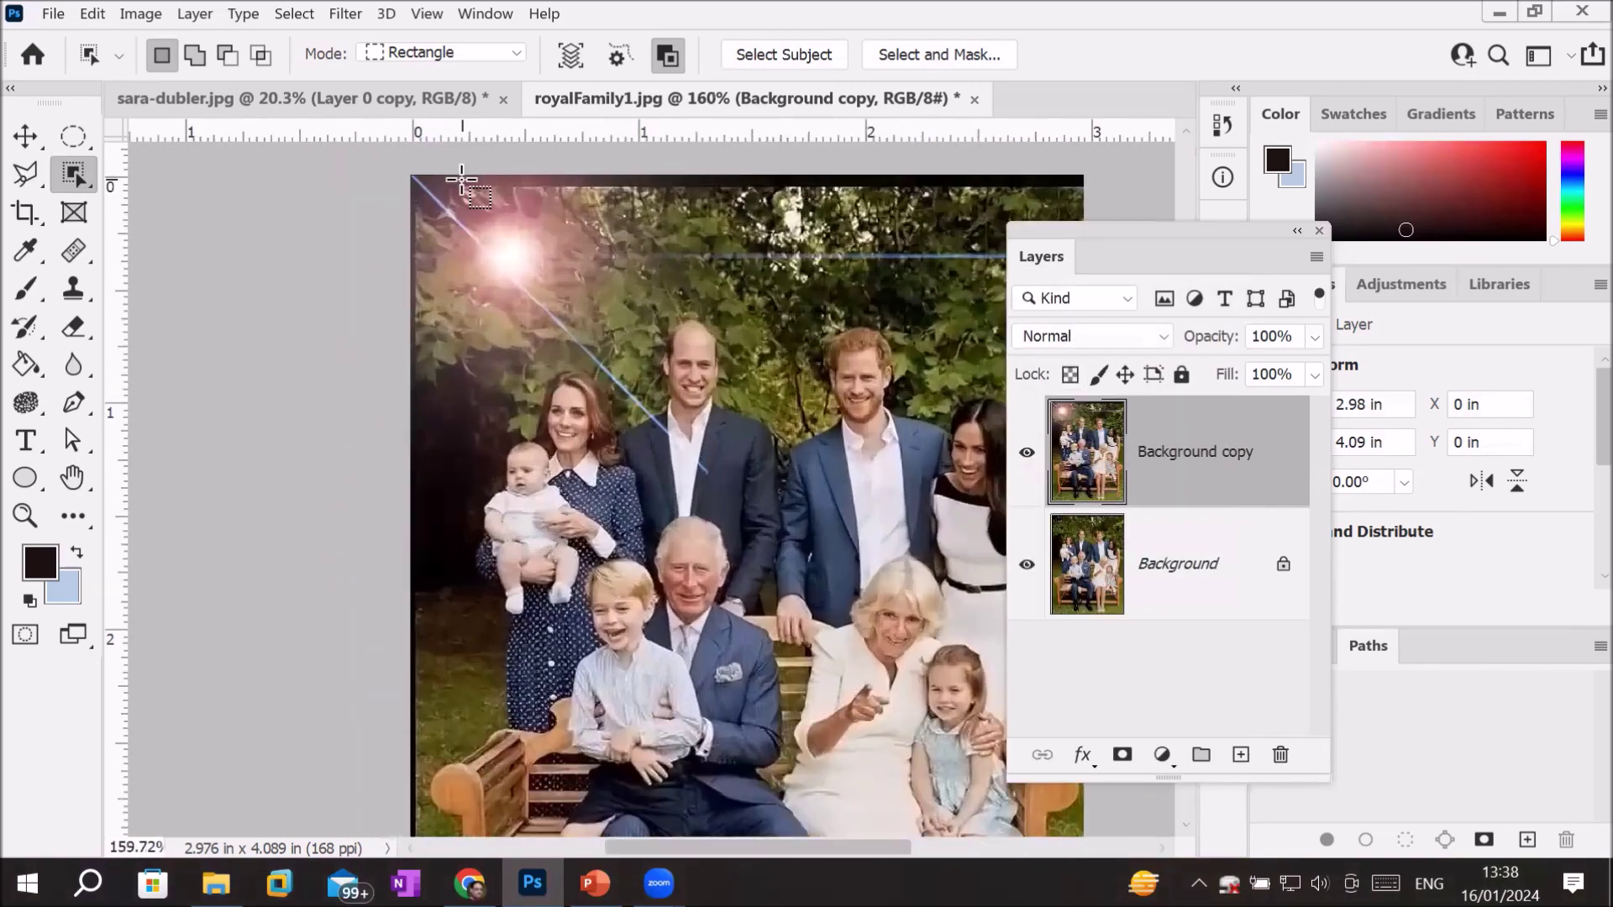
scroll(462, 177, up, 2)
scroll(476, 176, up, 1)
scroll(492, 175, down, 2)
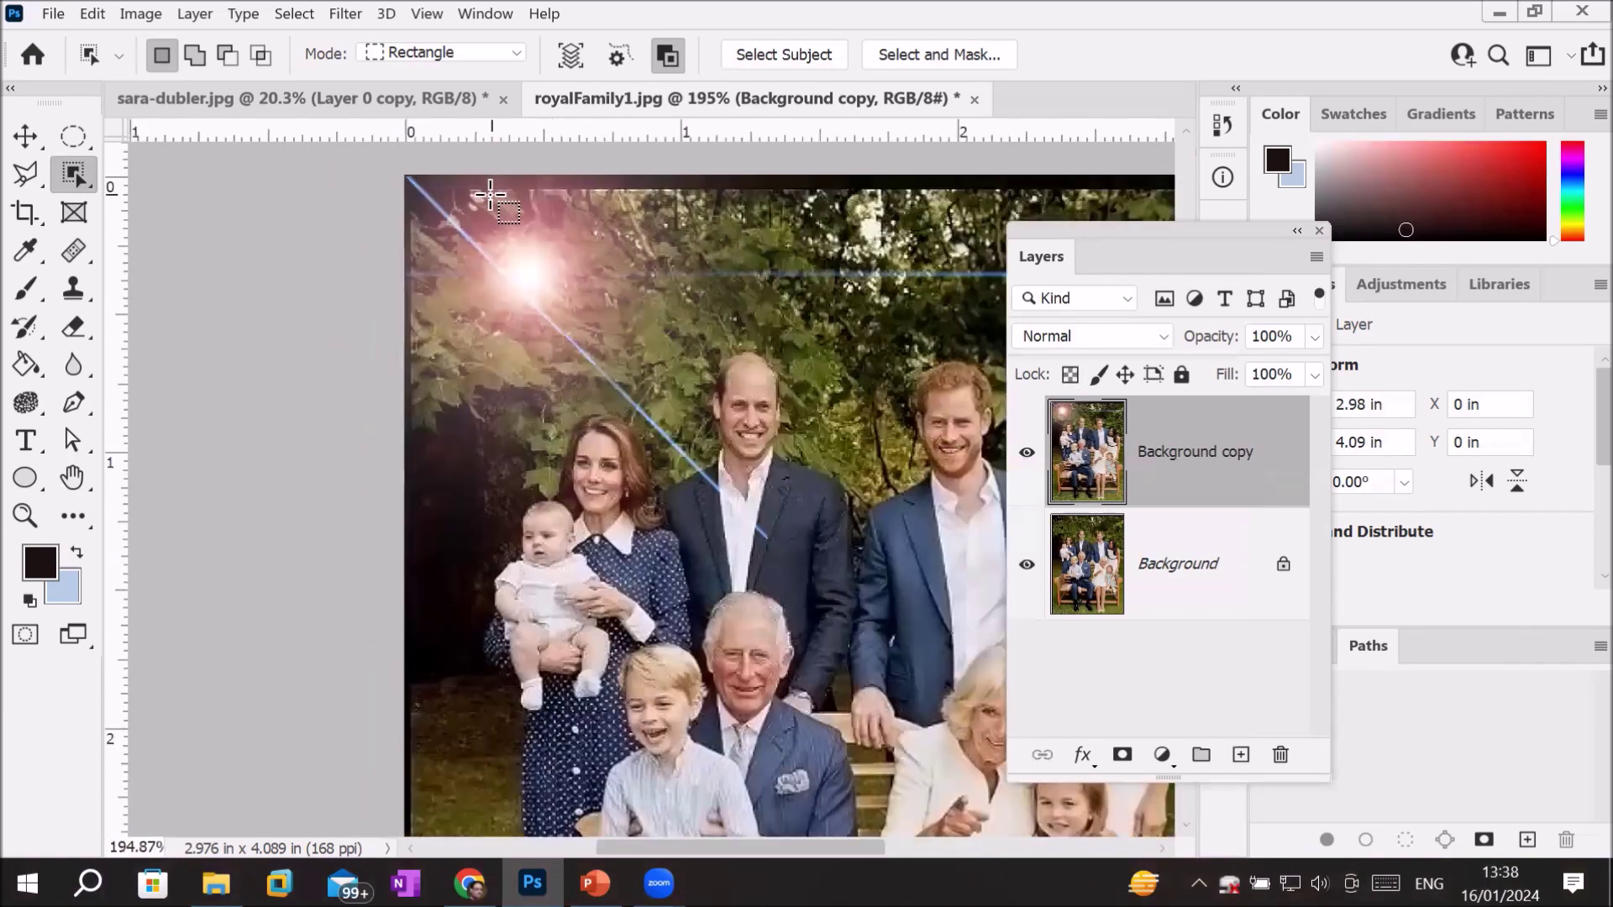
scroll(493, 178, down, 3)
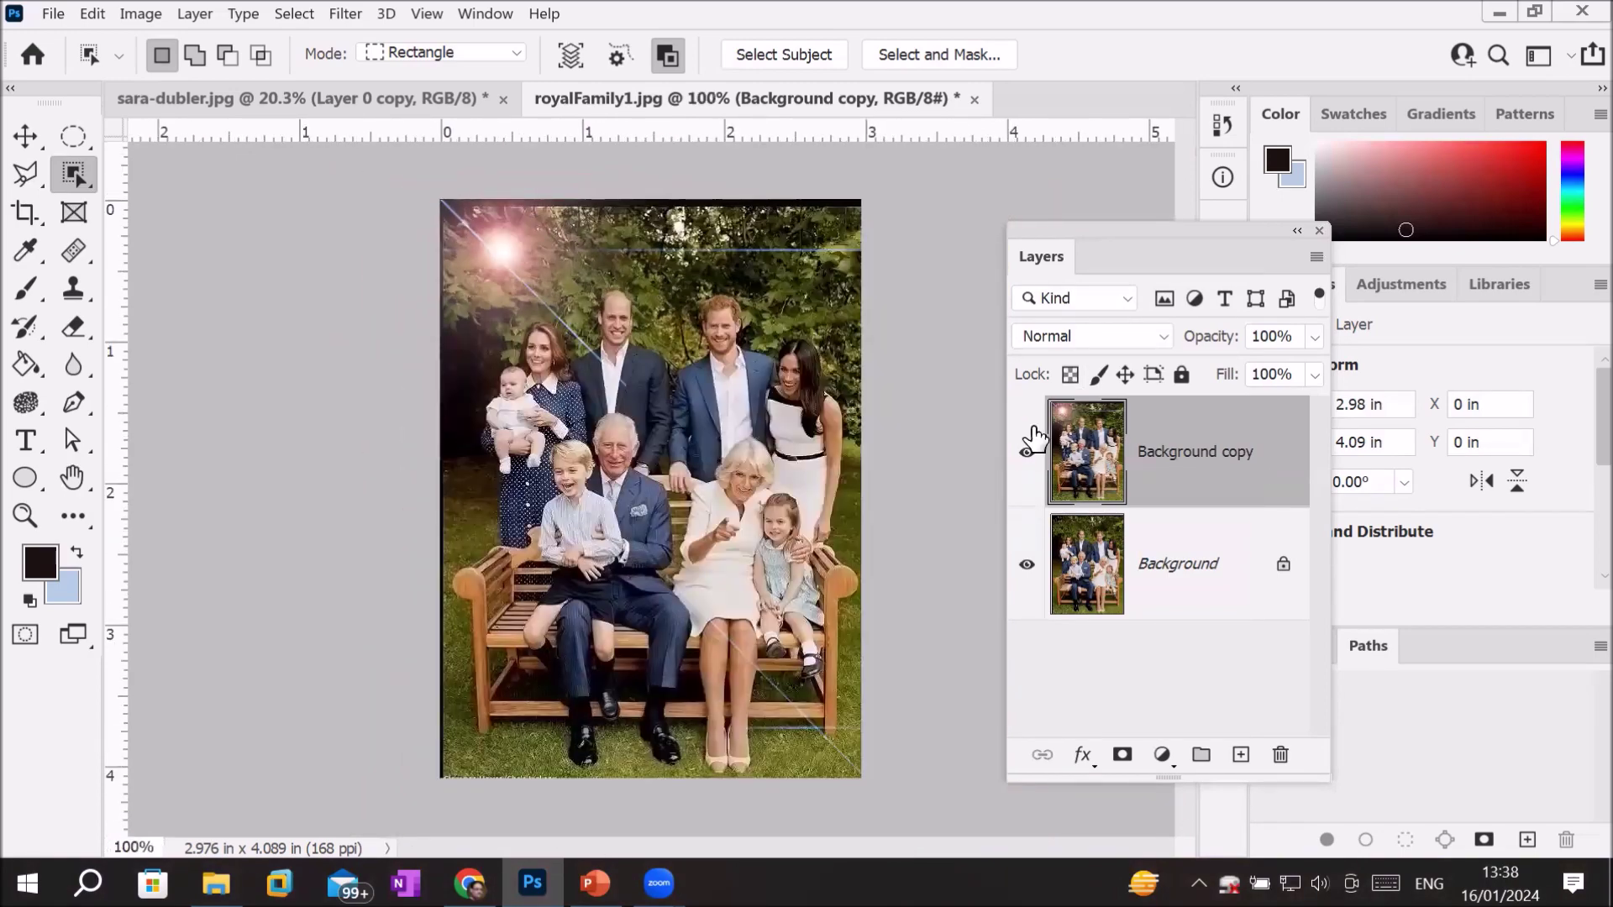
key(ctrl+z)
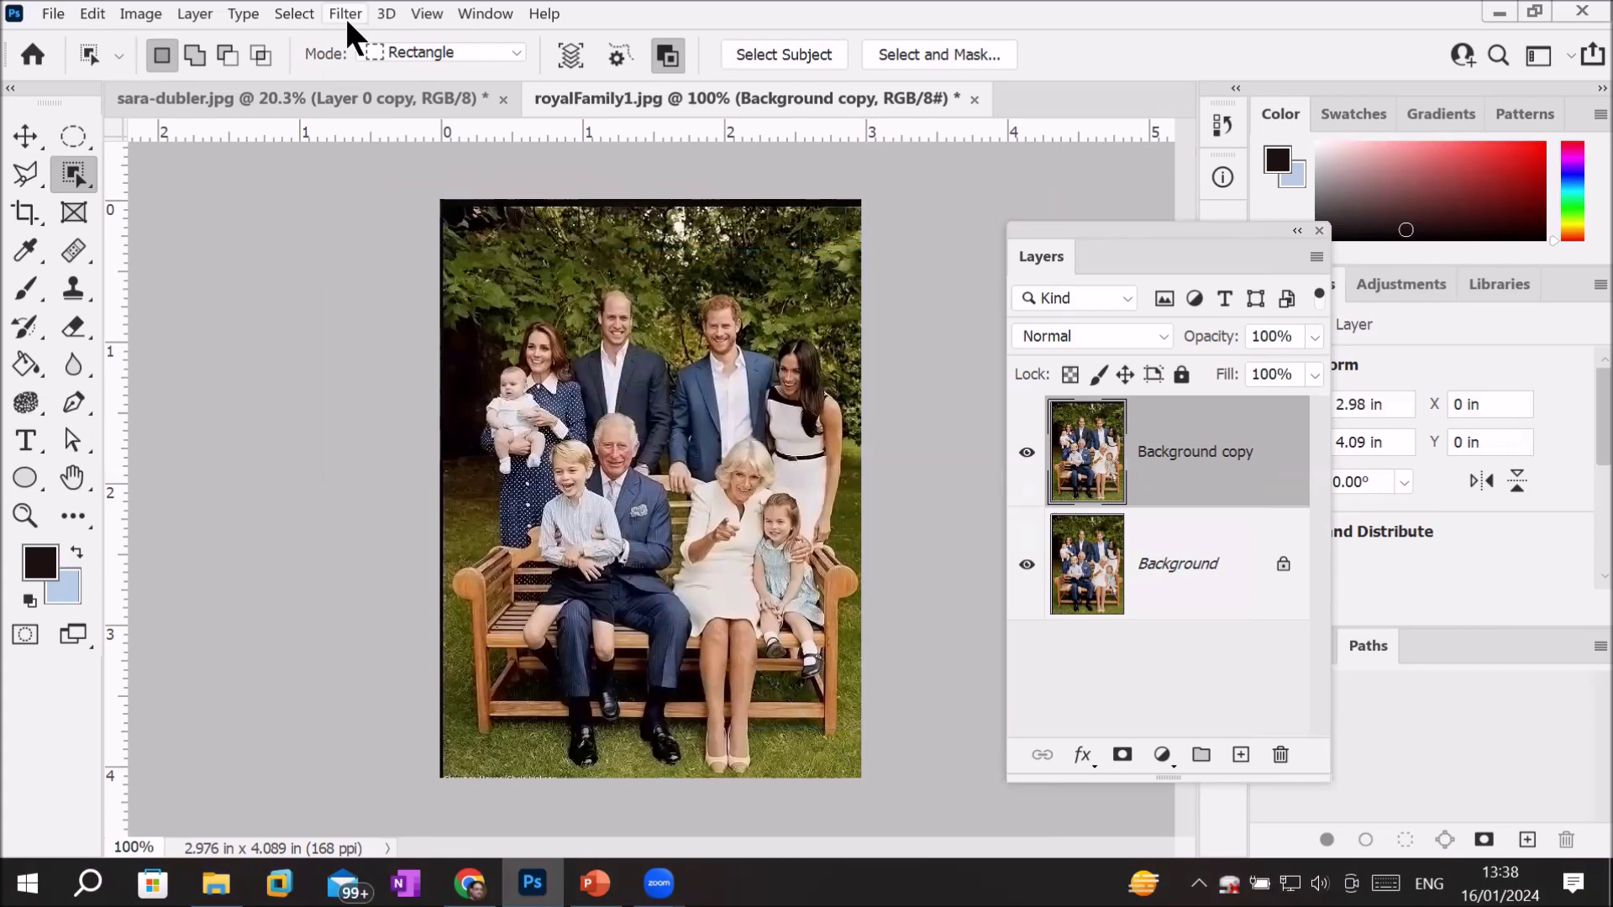
Step: Switch to the street photo of the man
click(345, 14)
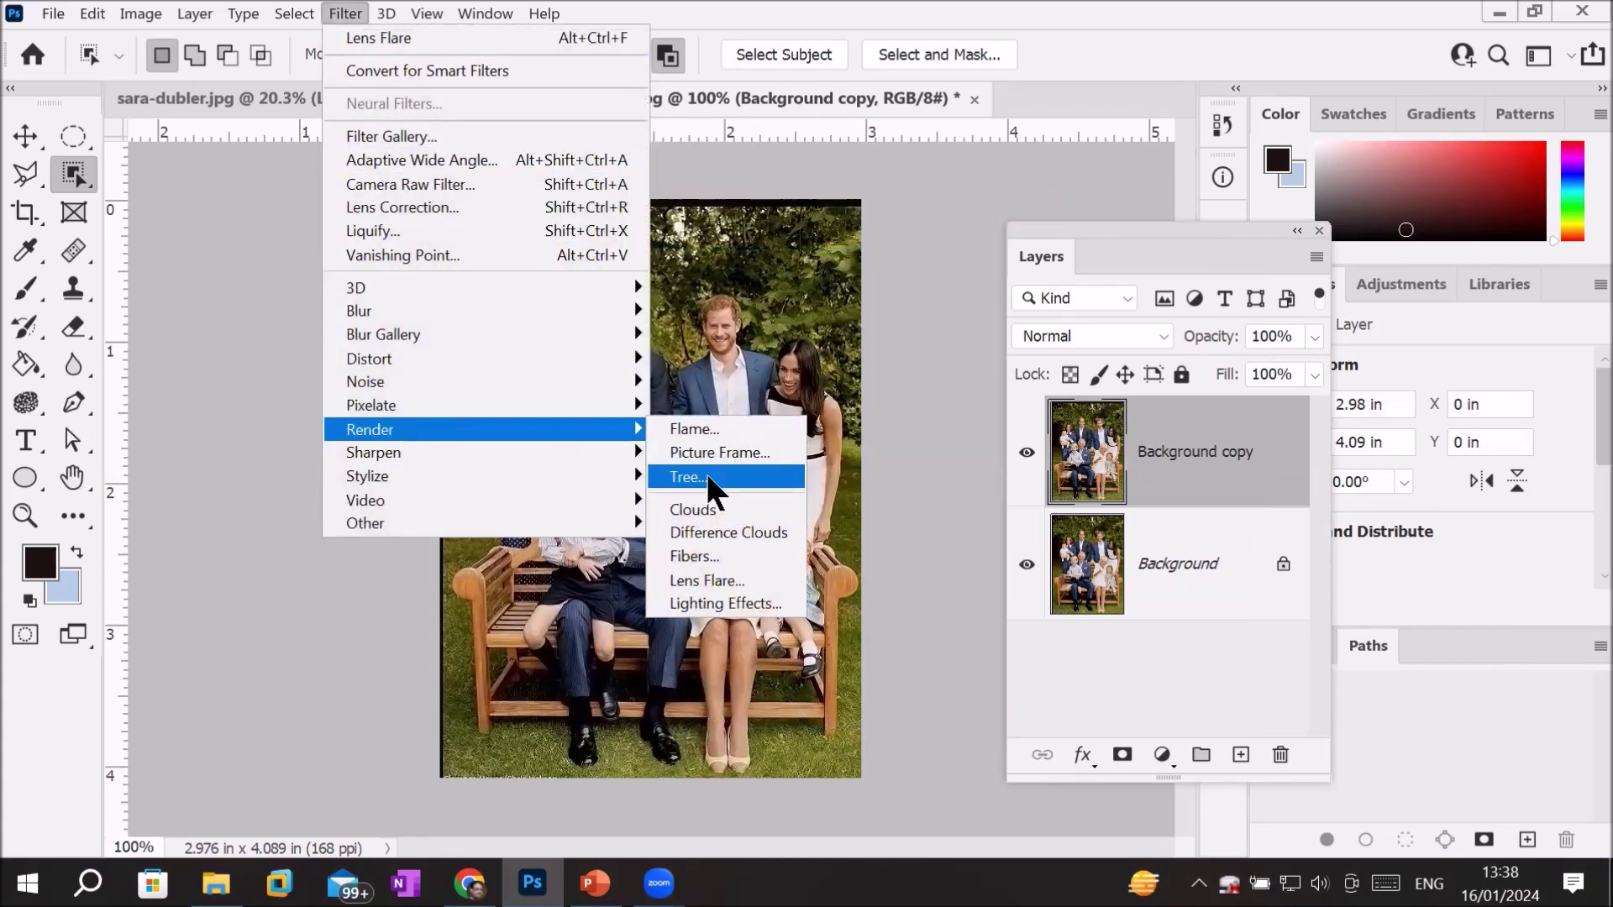
mouse_move(53, 14)
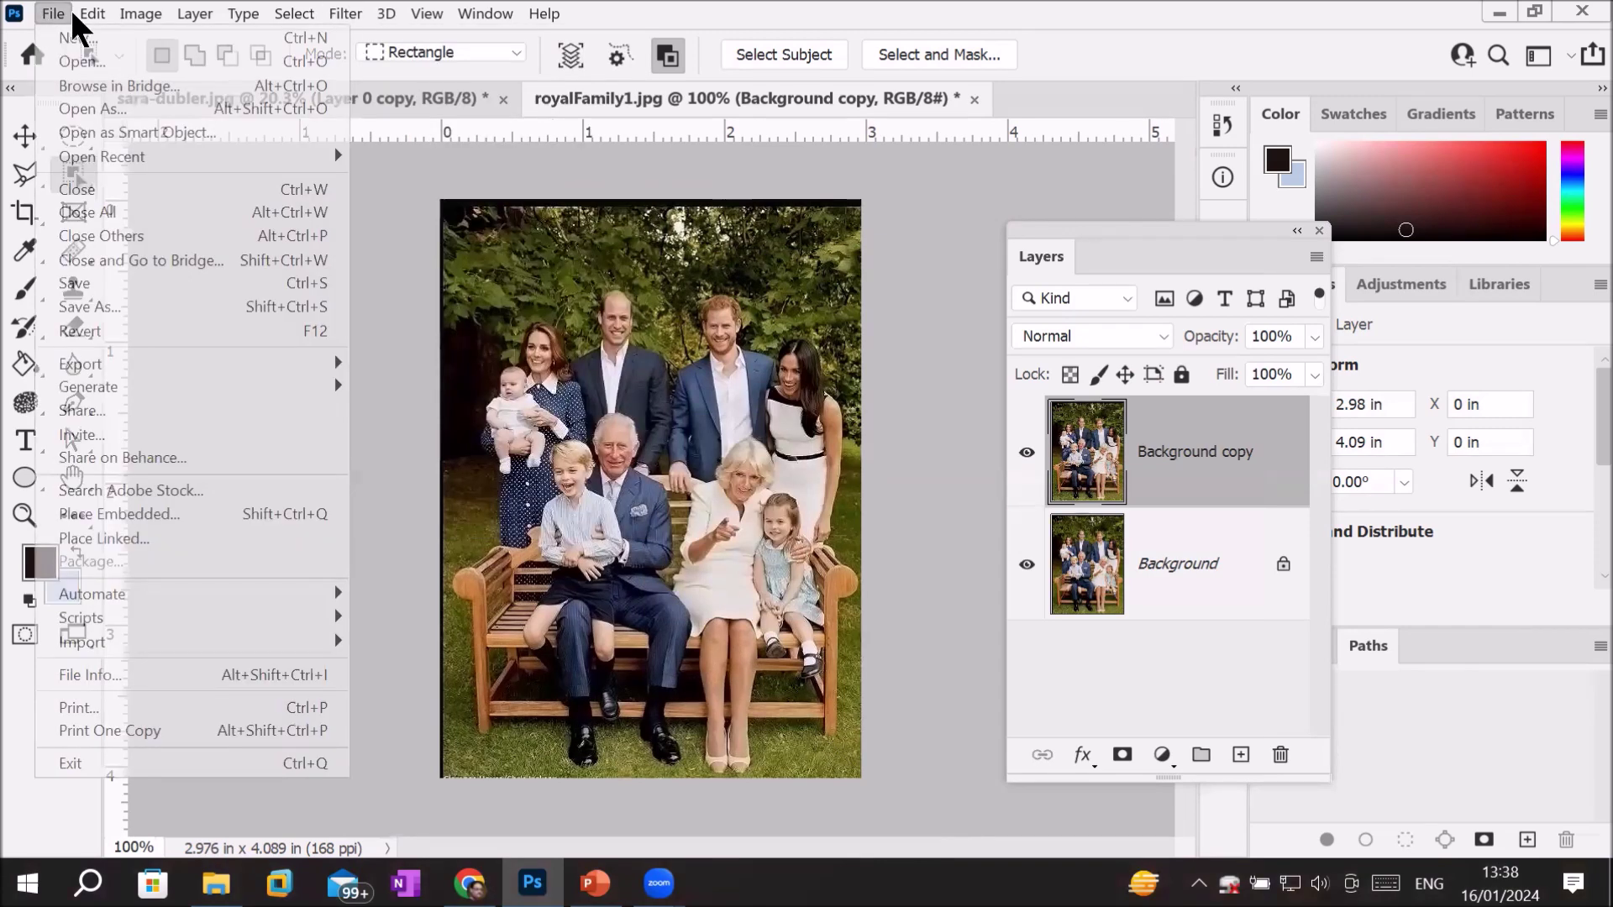
click(508, 99)
click(445, 103)
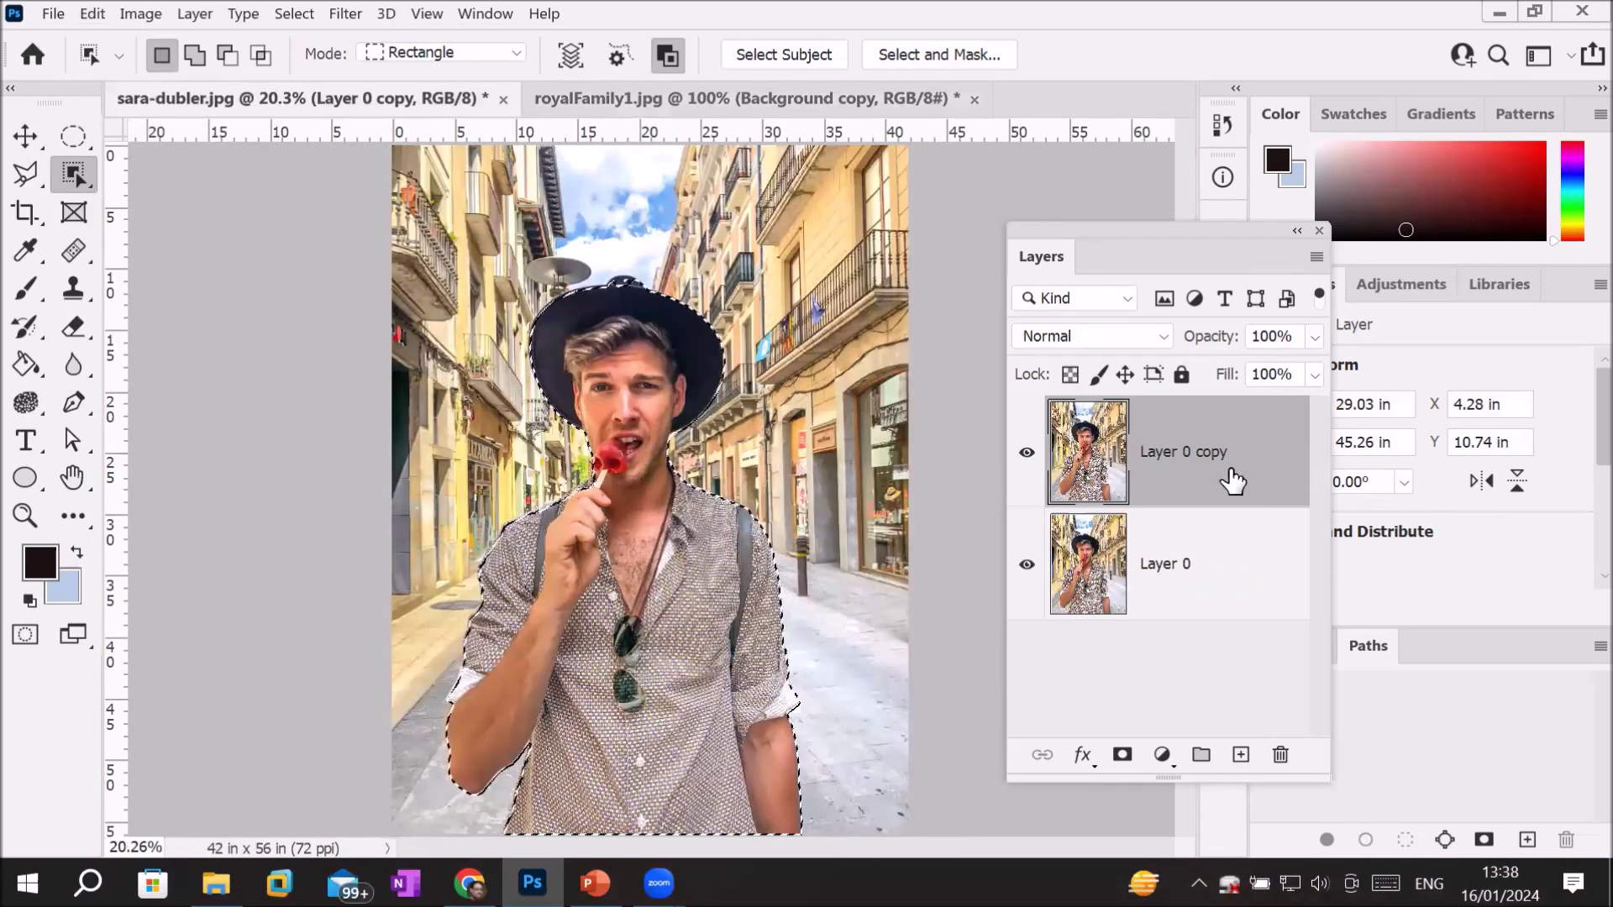
Step: Deselect the man and open the Tree render filter, previewing an Oak Tree
key(ctrl+d)
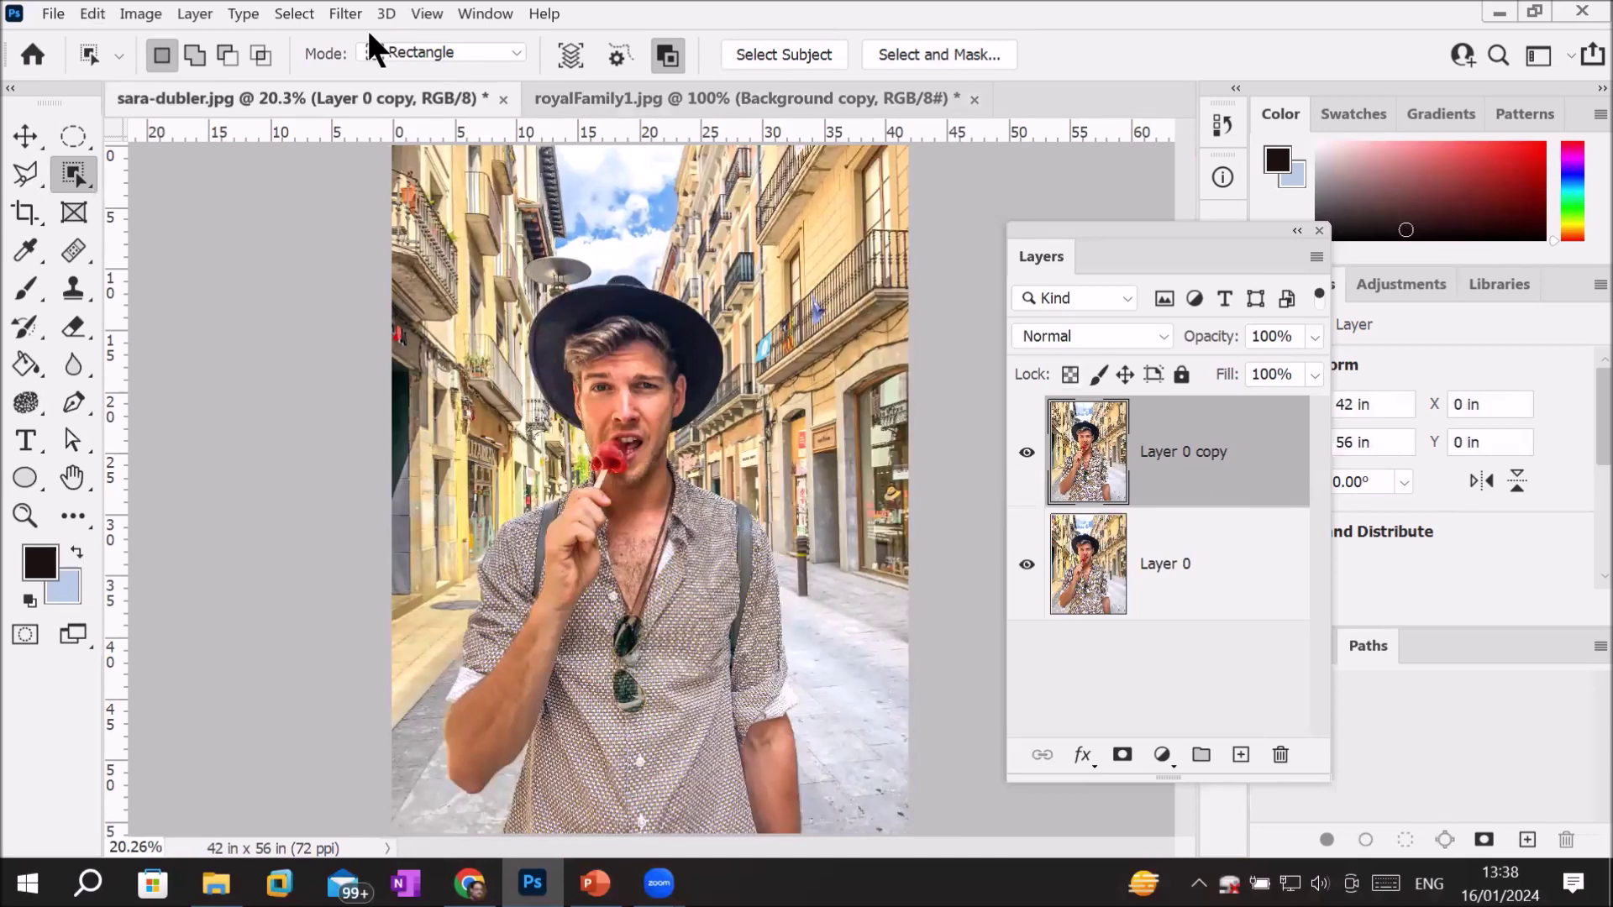
click(343, 14)
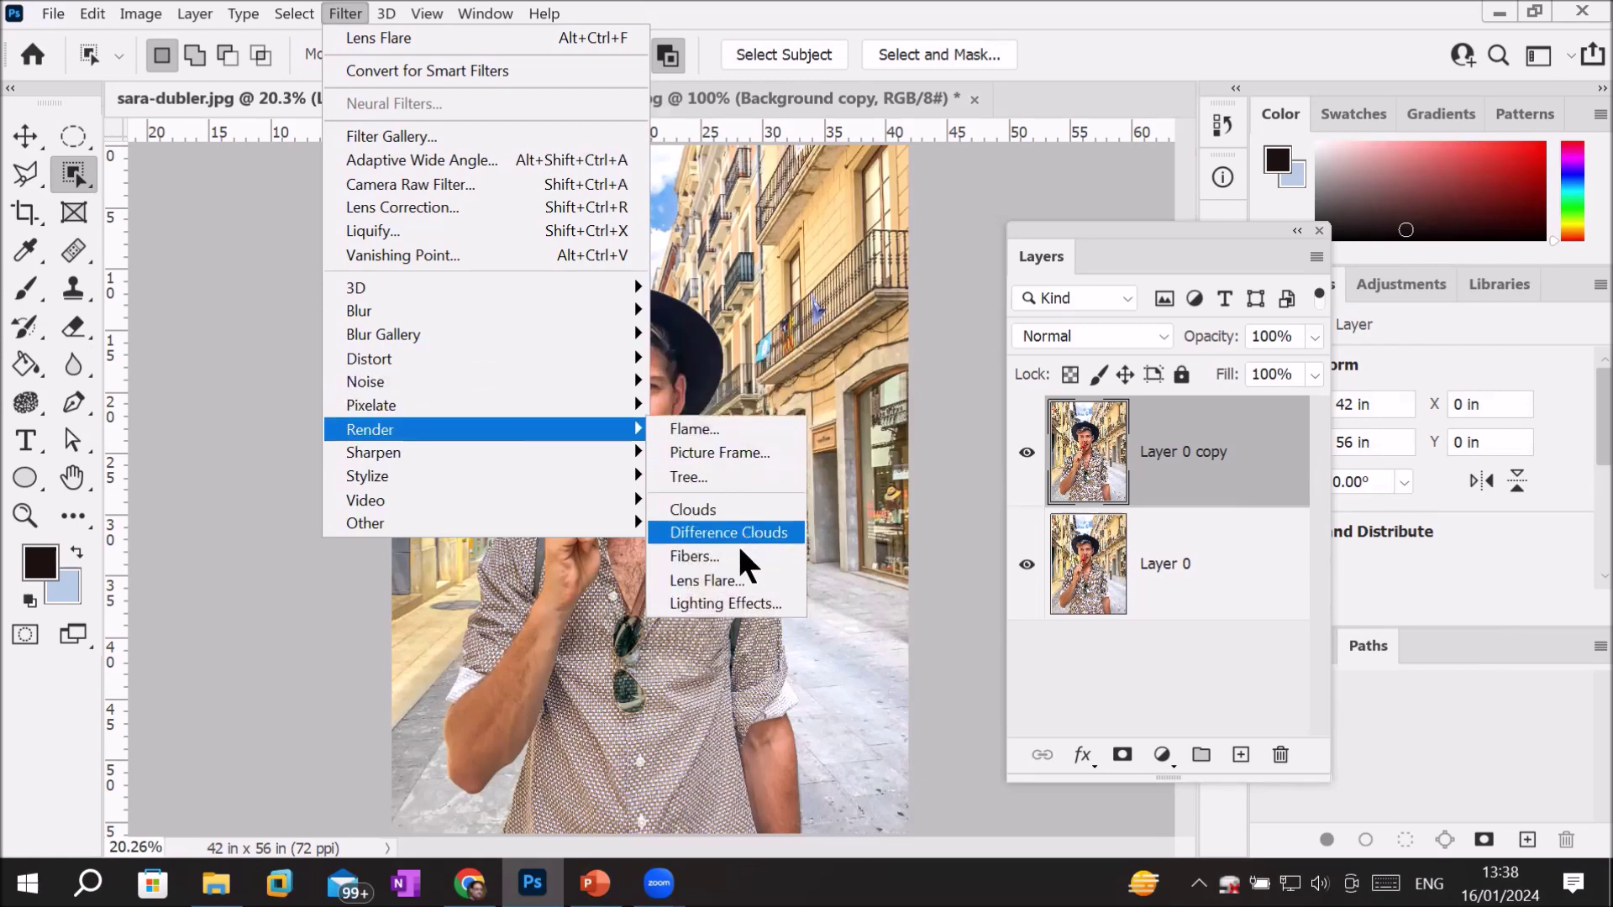
mouse_move(371, 429)
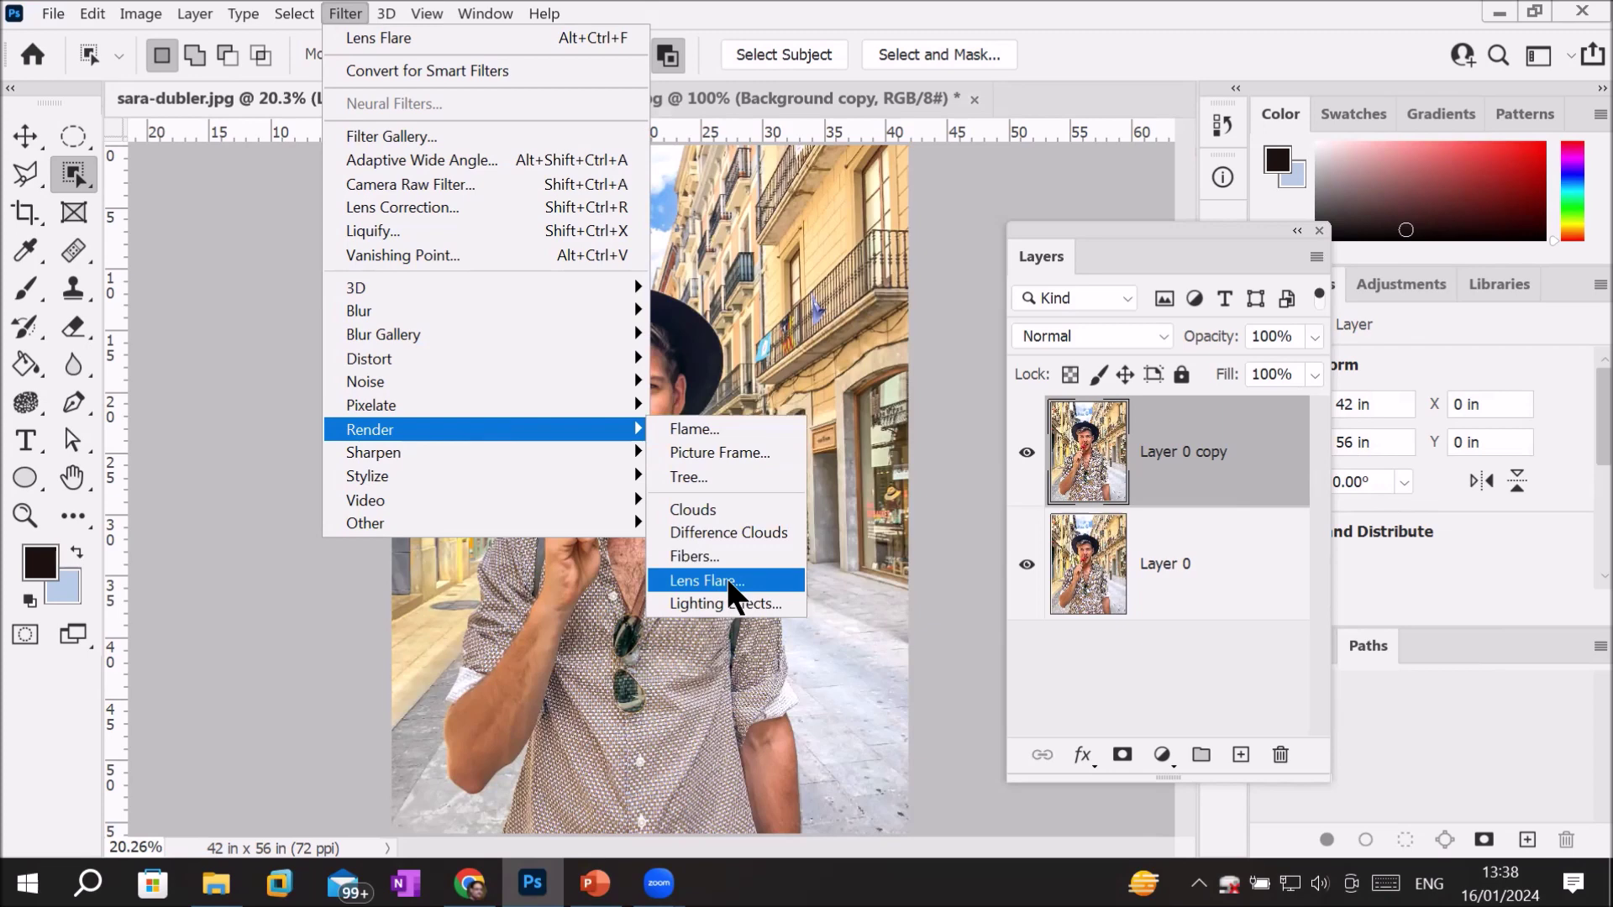
click(727, 578)
click(1164, 377)
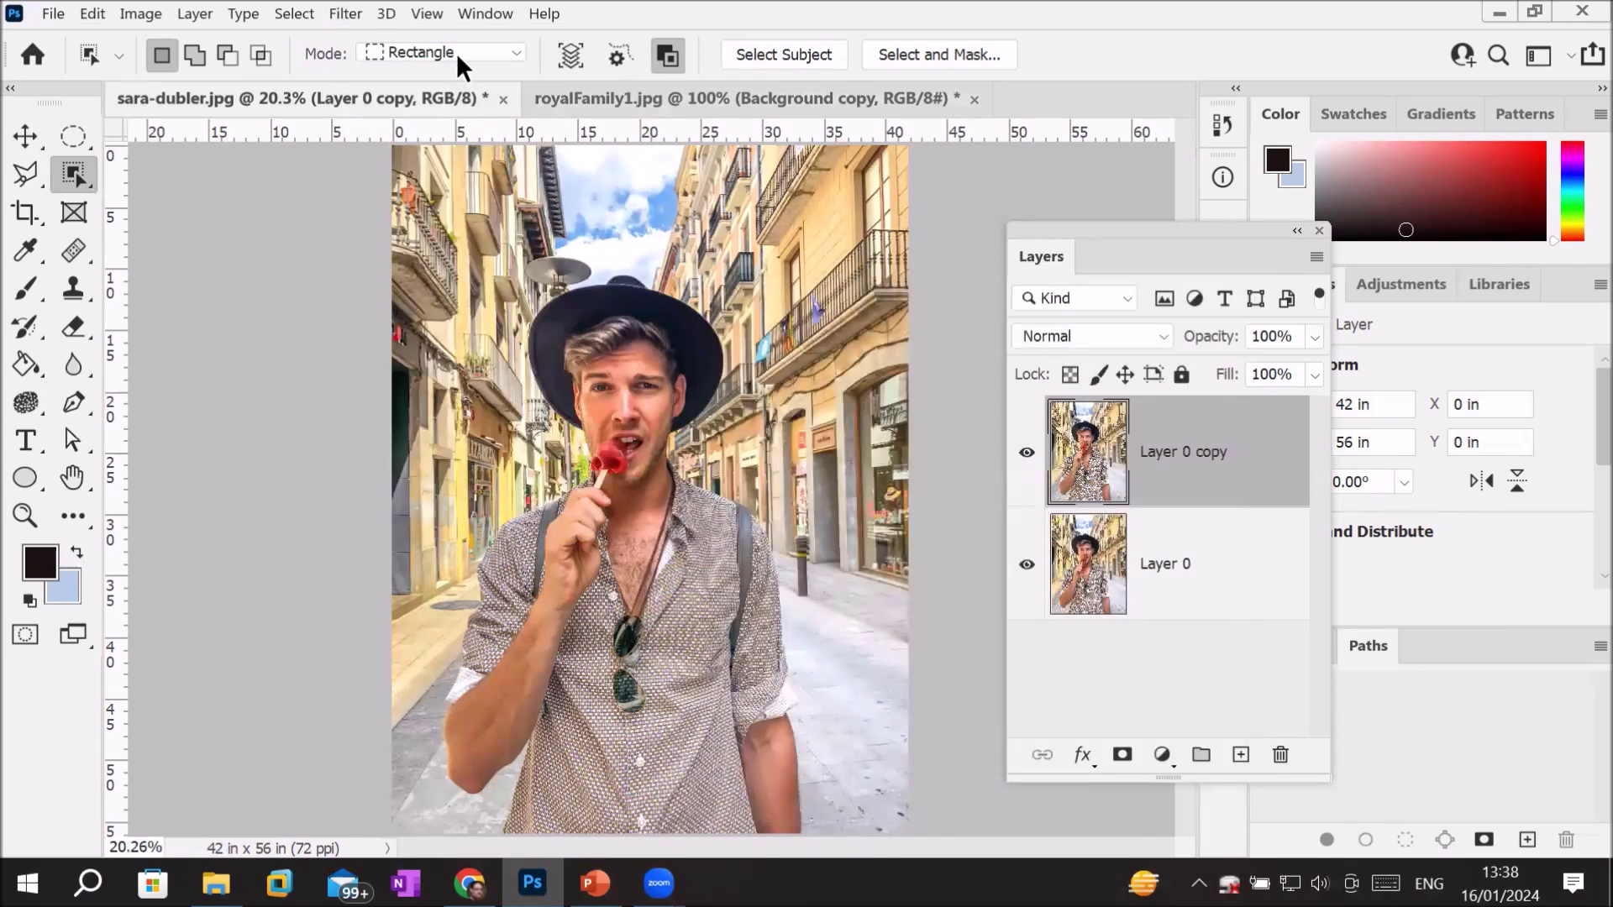
click(352, 12)
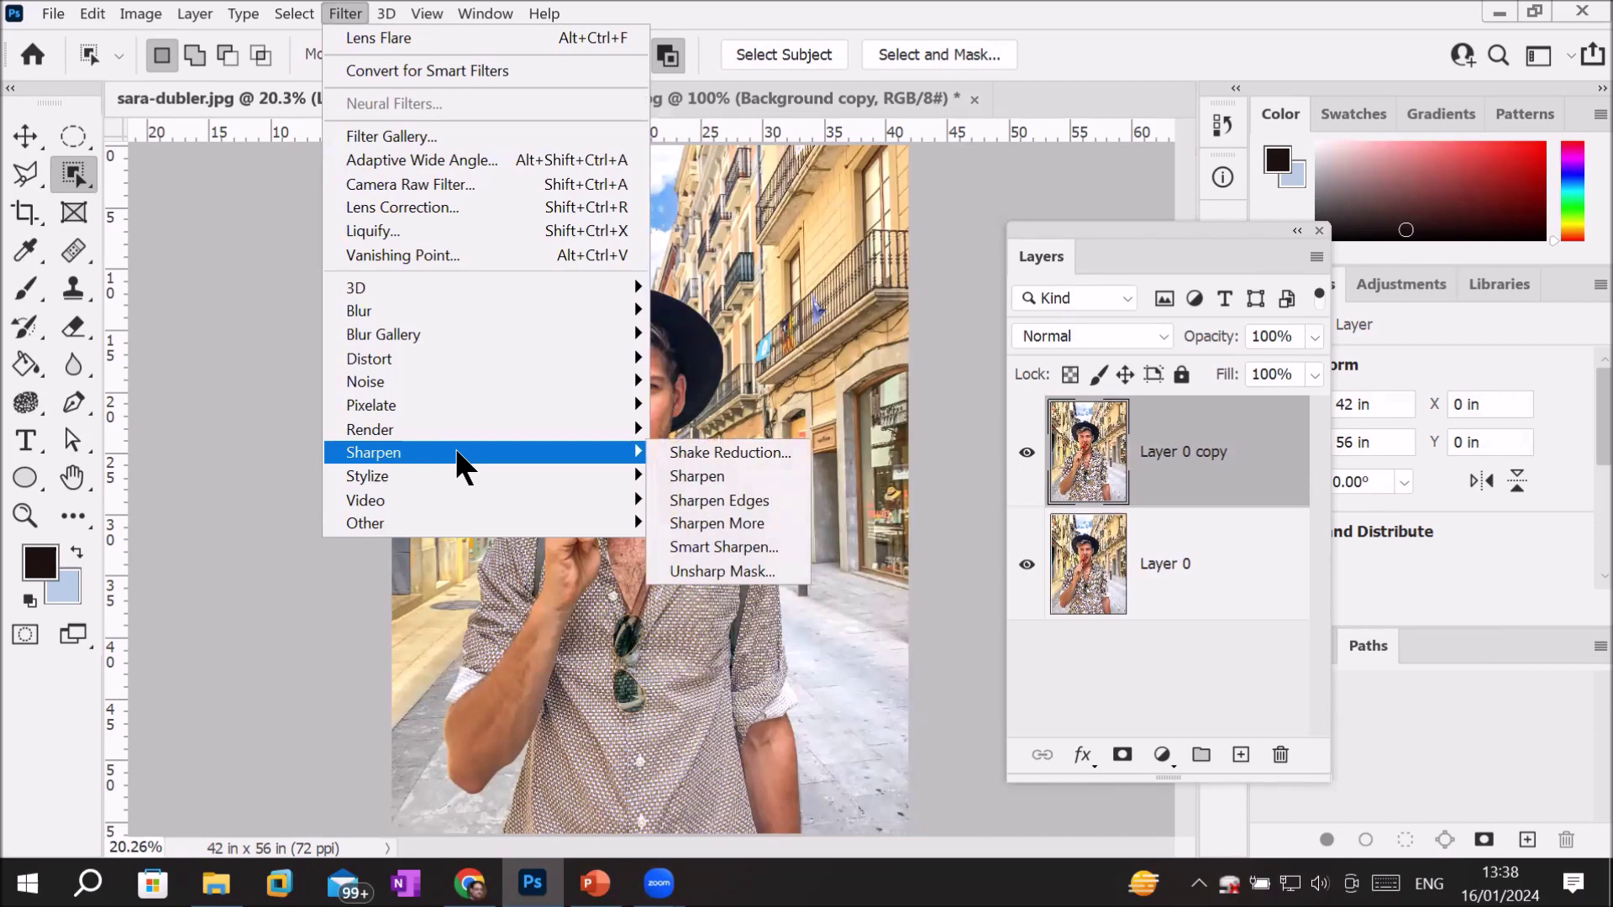
mouse_move(370, 430)
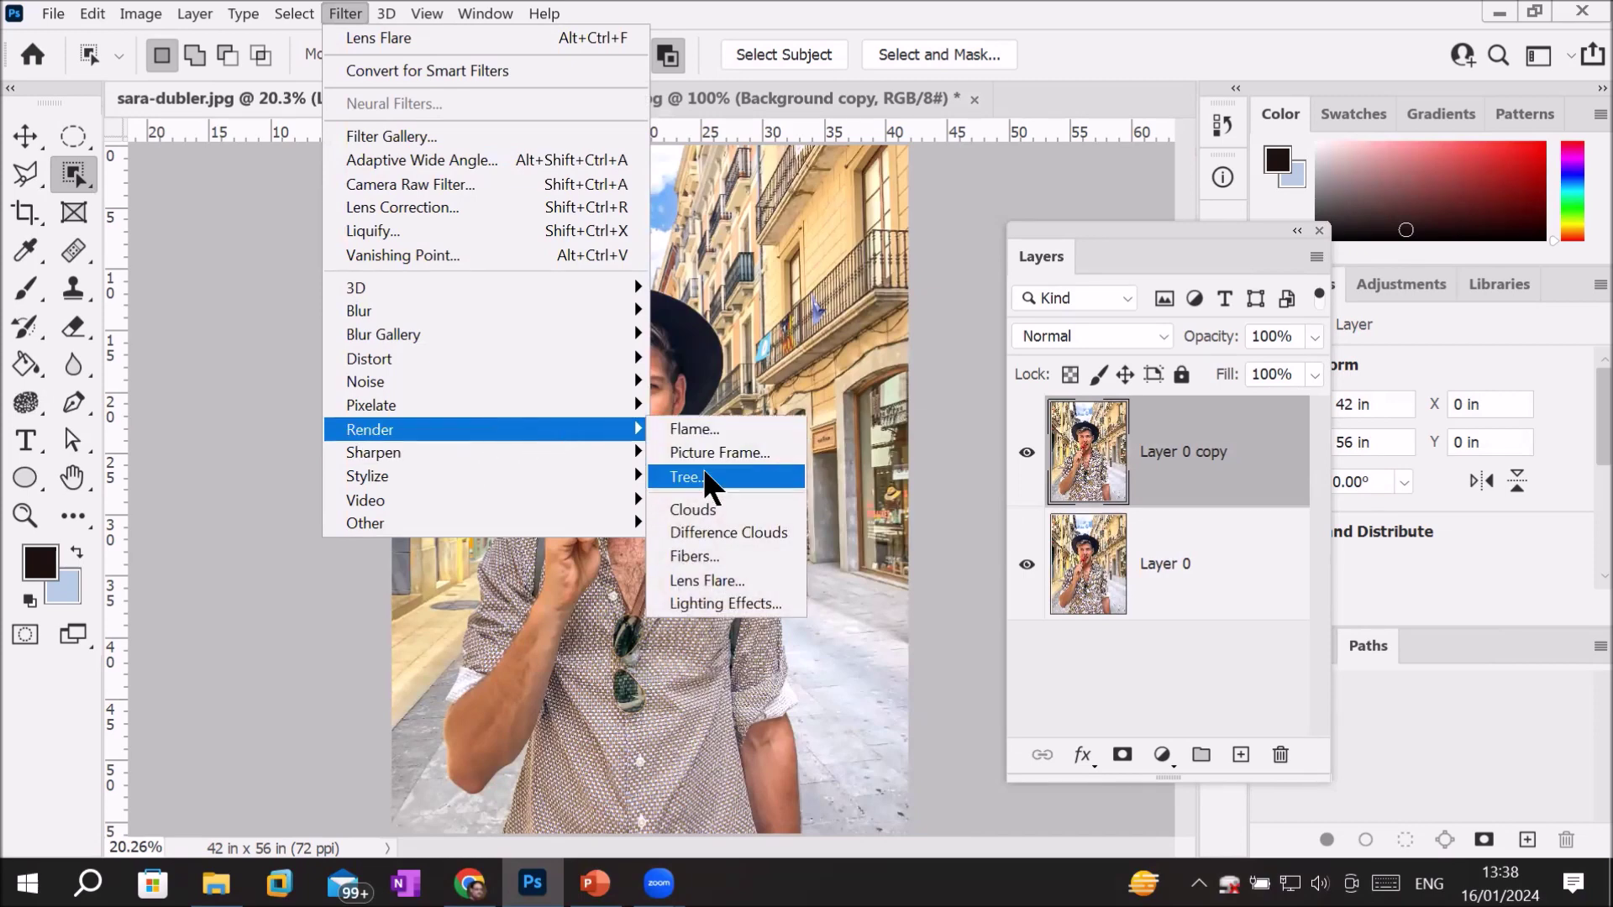
click(703, 477)
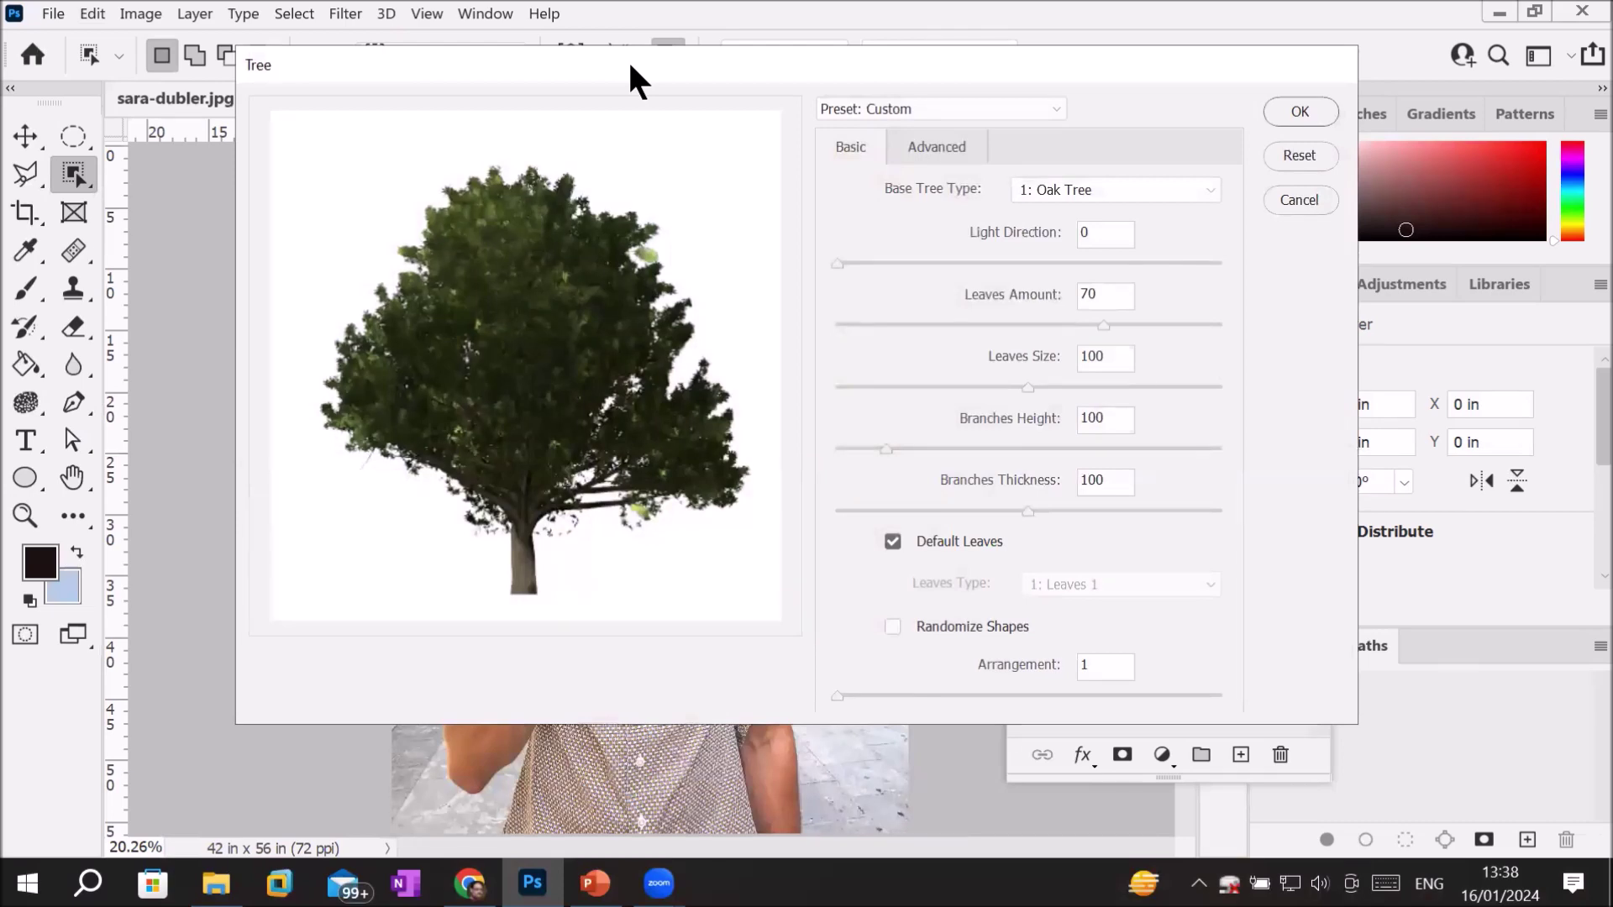
drag(632, 67, 961, 186)
Step: Render Pine Tree 1: Leaves Size 130, Branches Height 145, Thickness 128, Randomize Shapes
click(1418, 307)
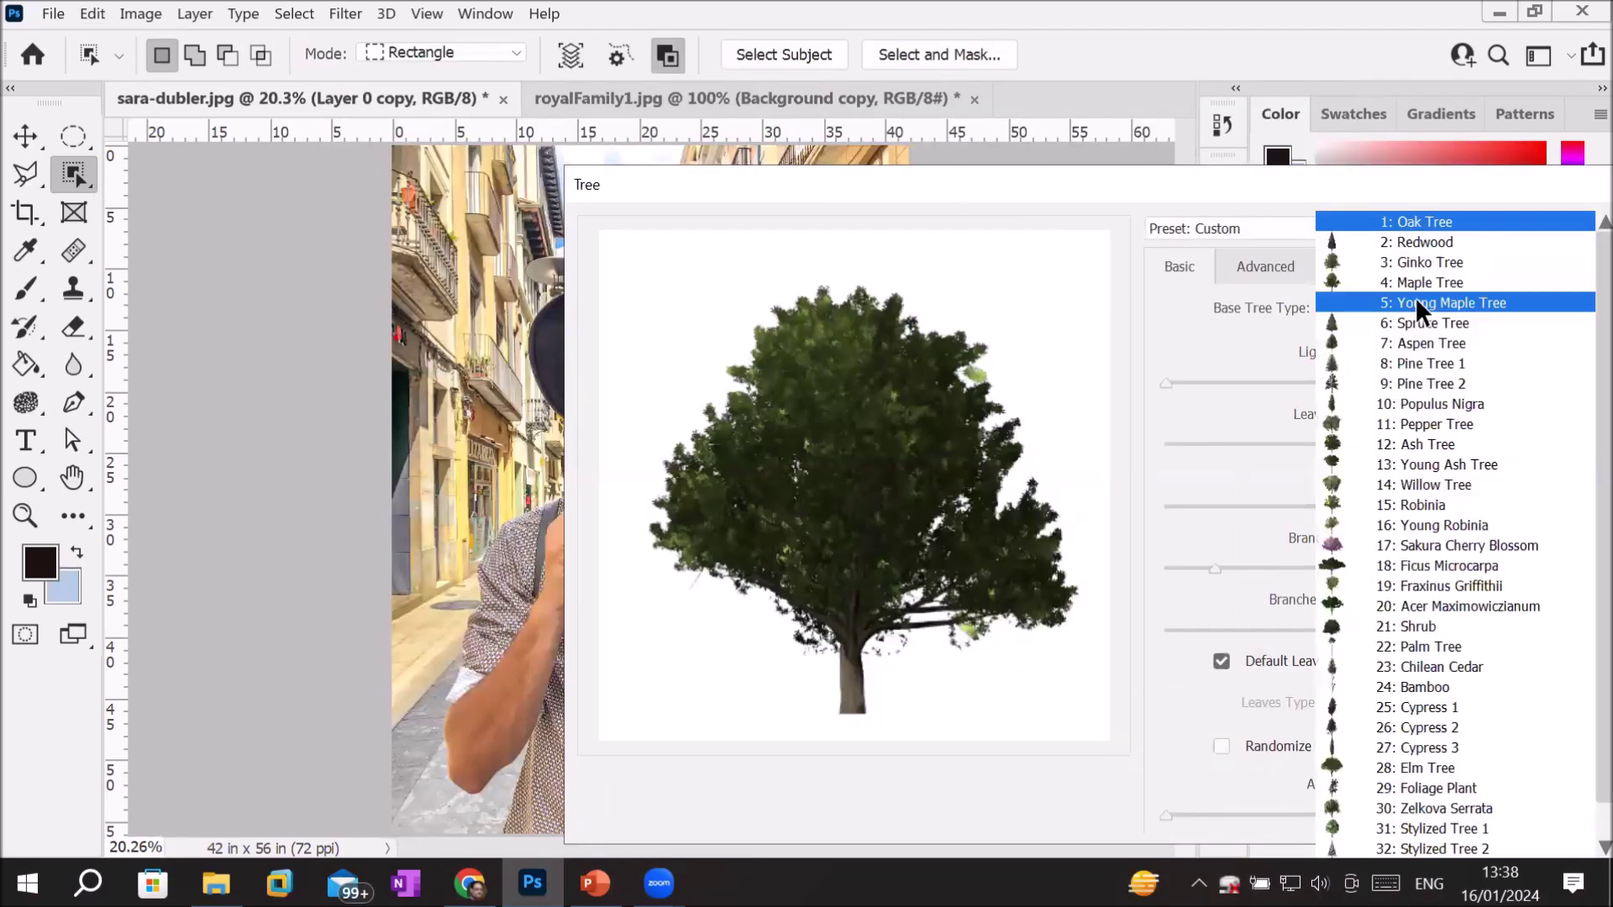
click(1414, 364)
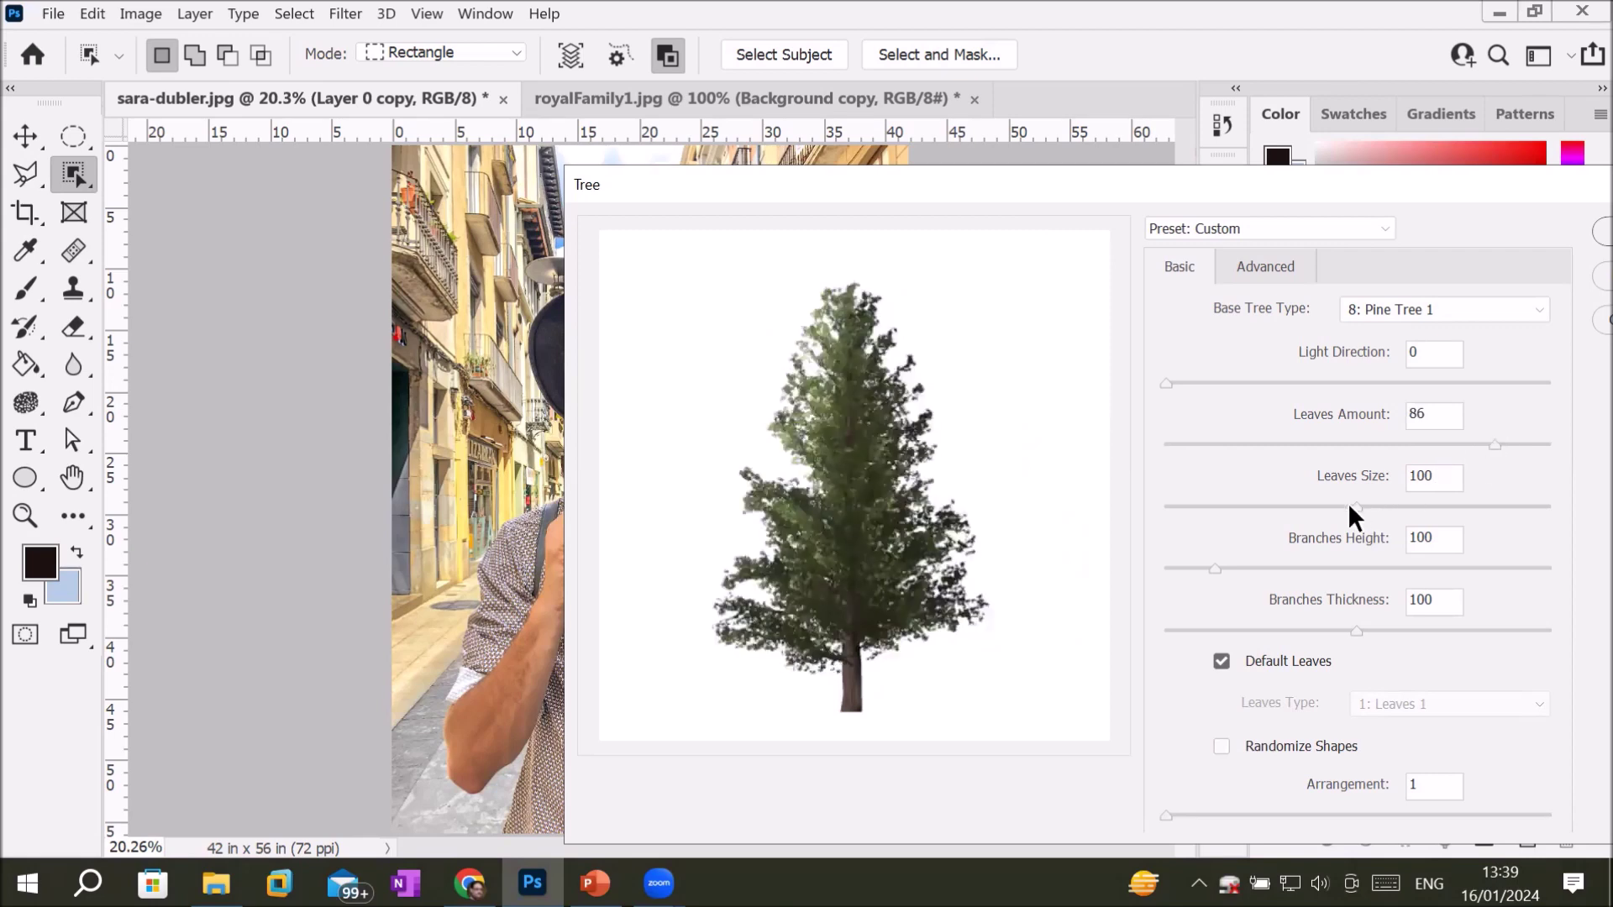
drag(1408, 506, 1414, 507)
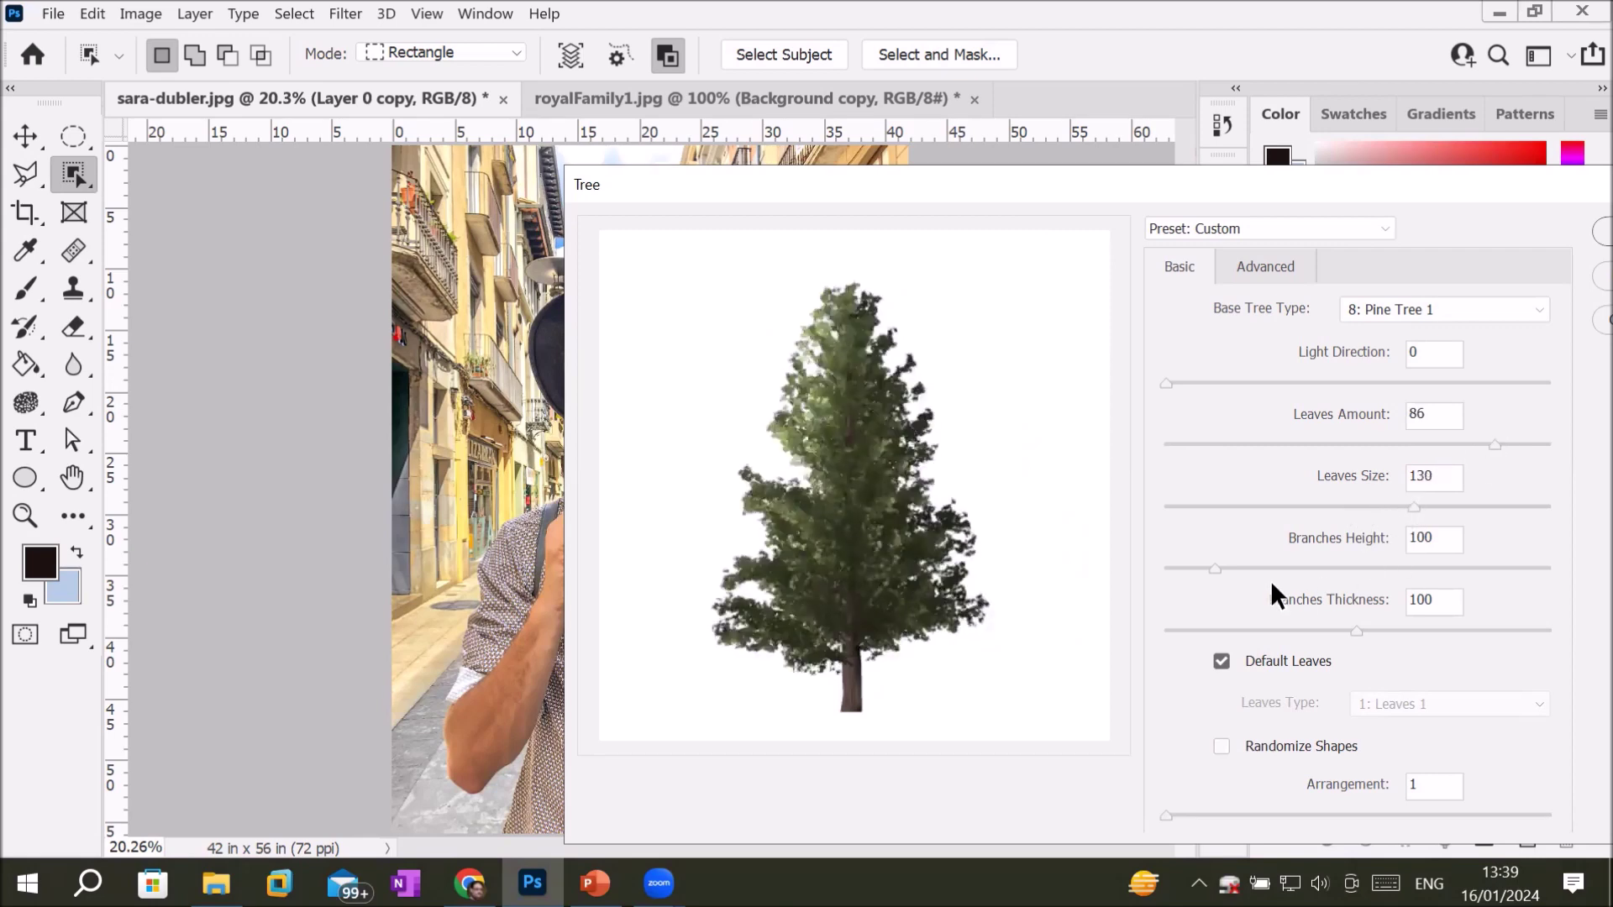
drag(1213, 567, 1289, 569)
drag(1355, 630, 1386, 631)
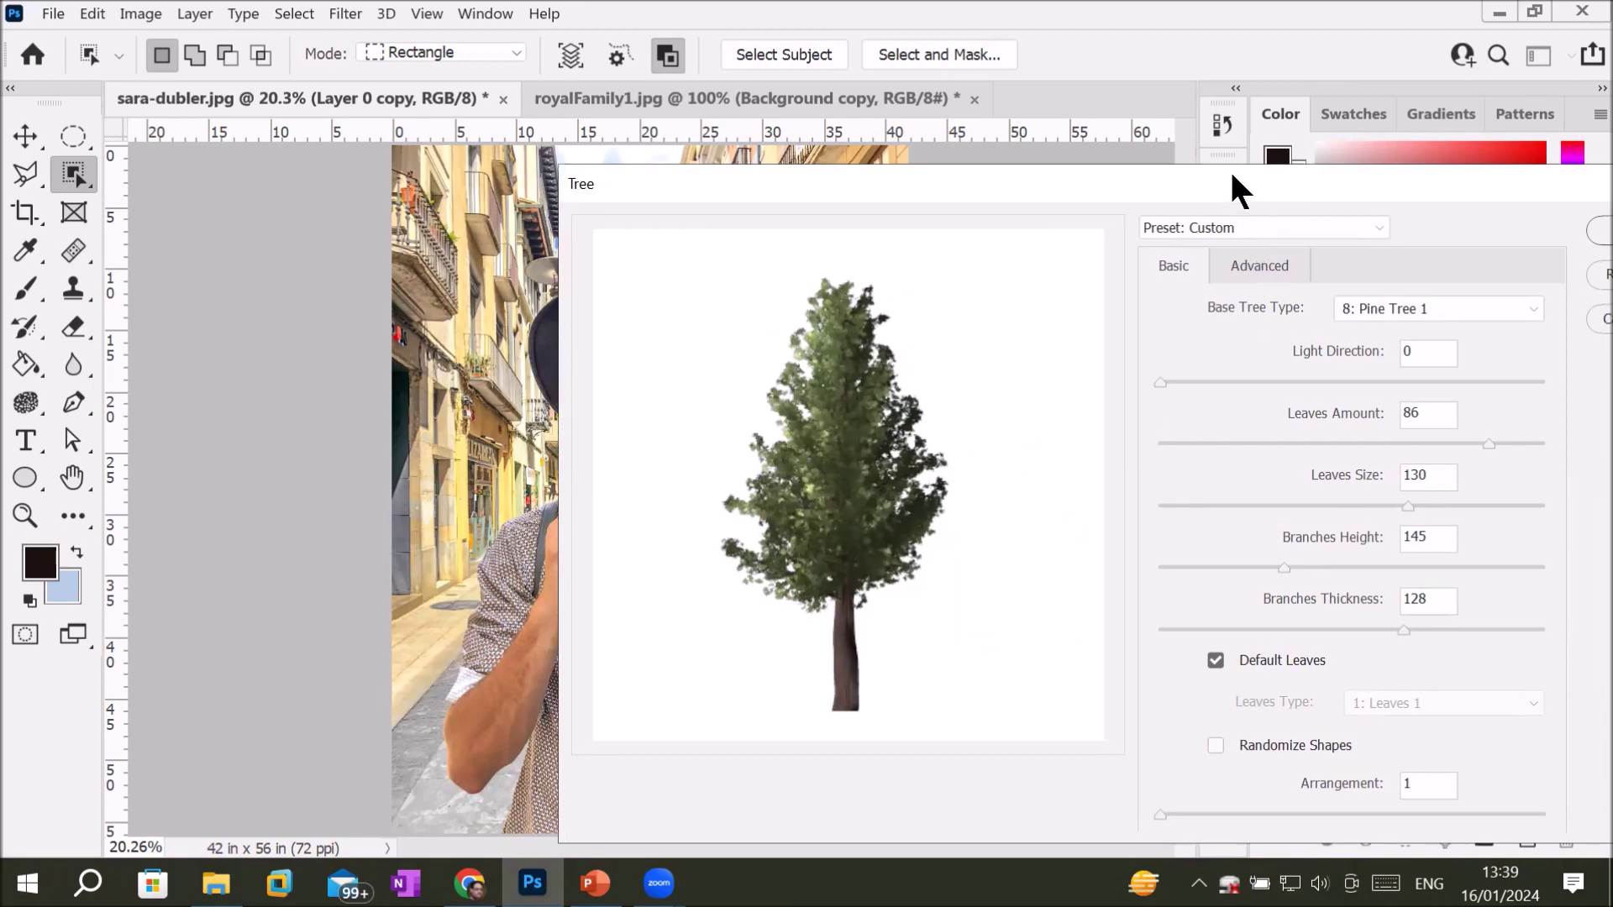
drag(1230, 172, 918, 126)
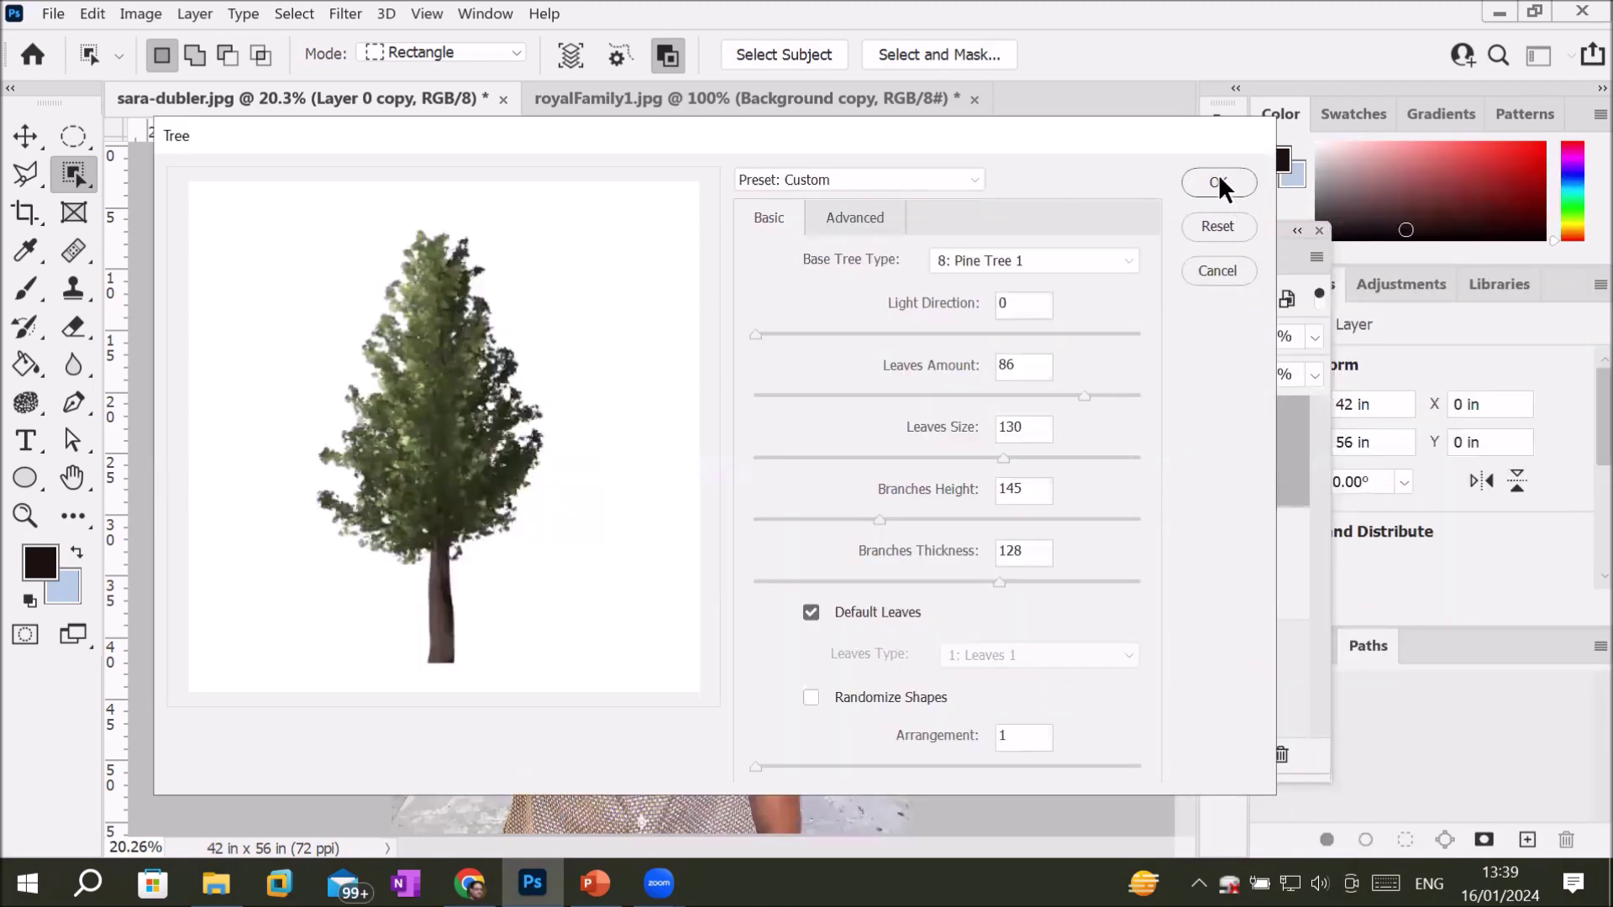
click(859, 698)
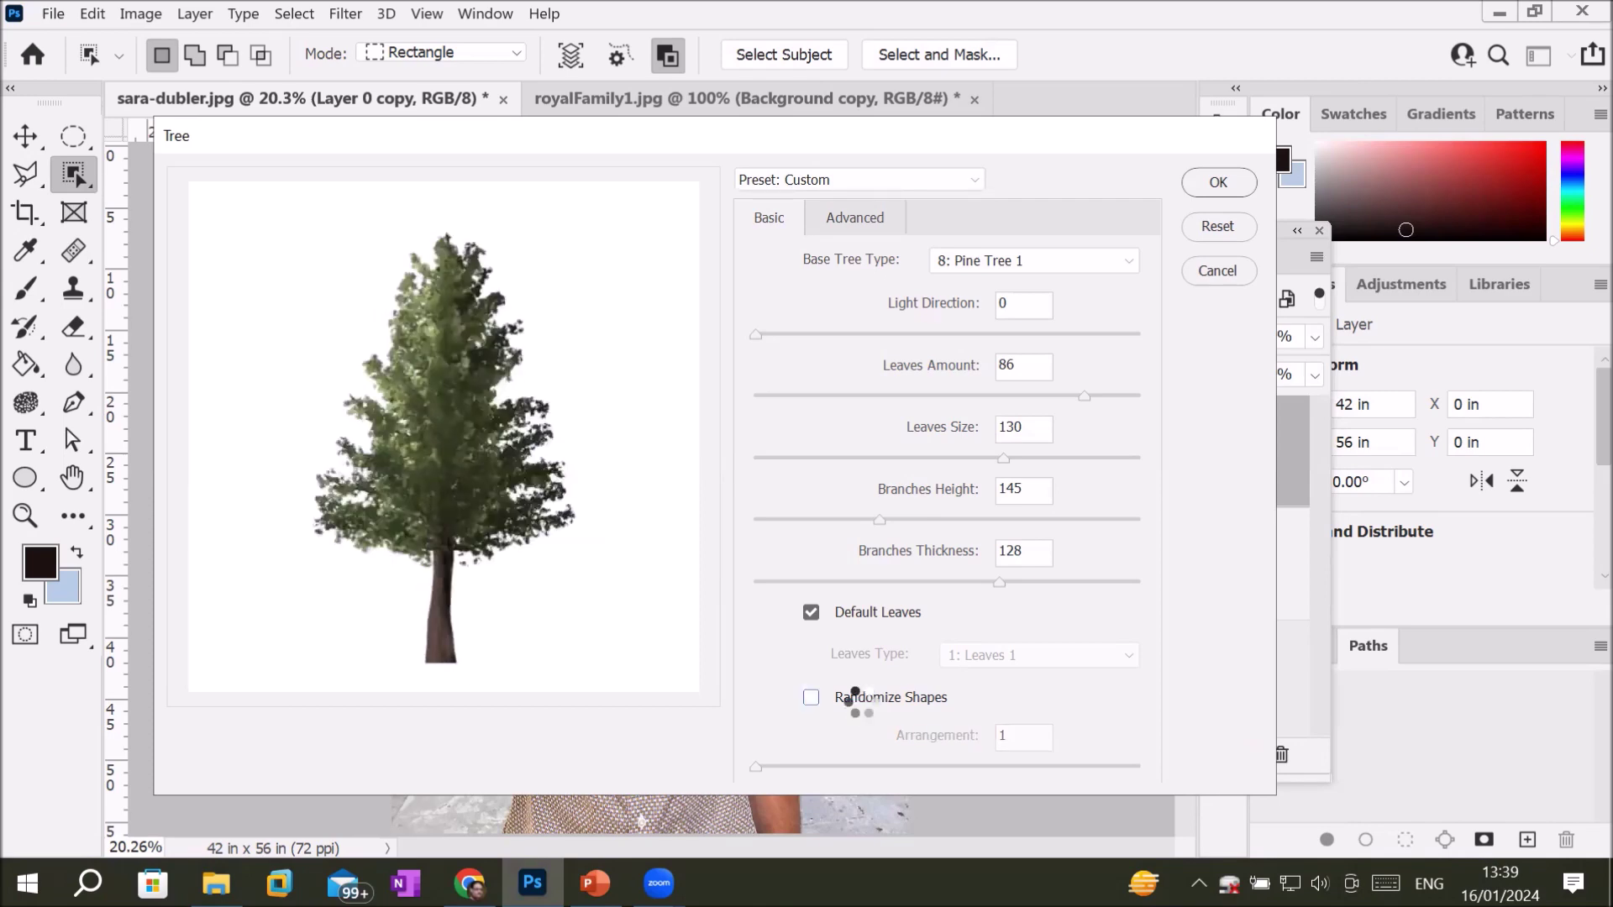
click(859, 698)
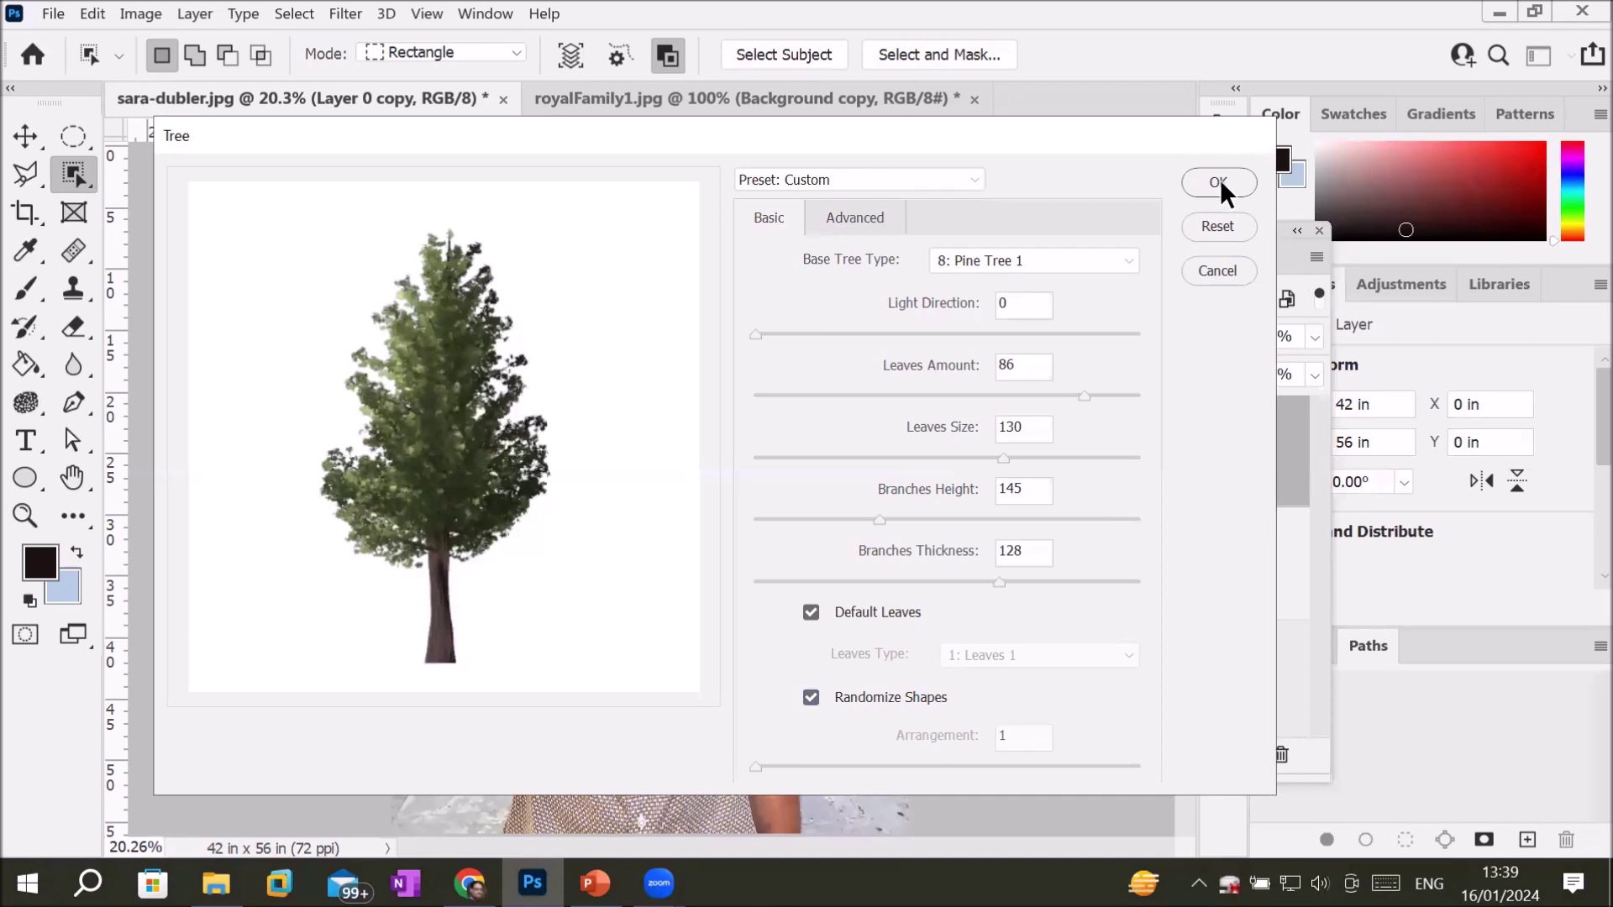
click(1218, 183)
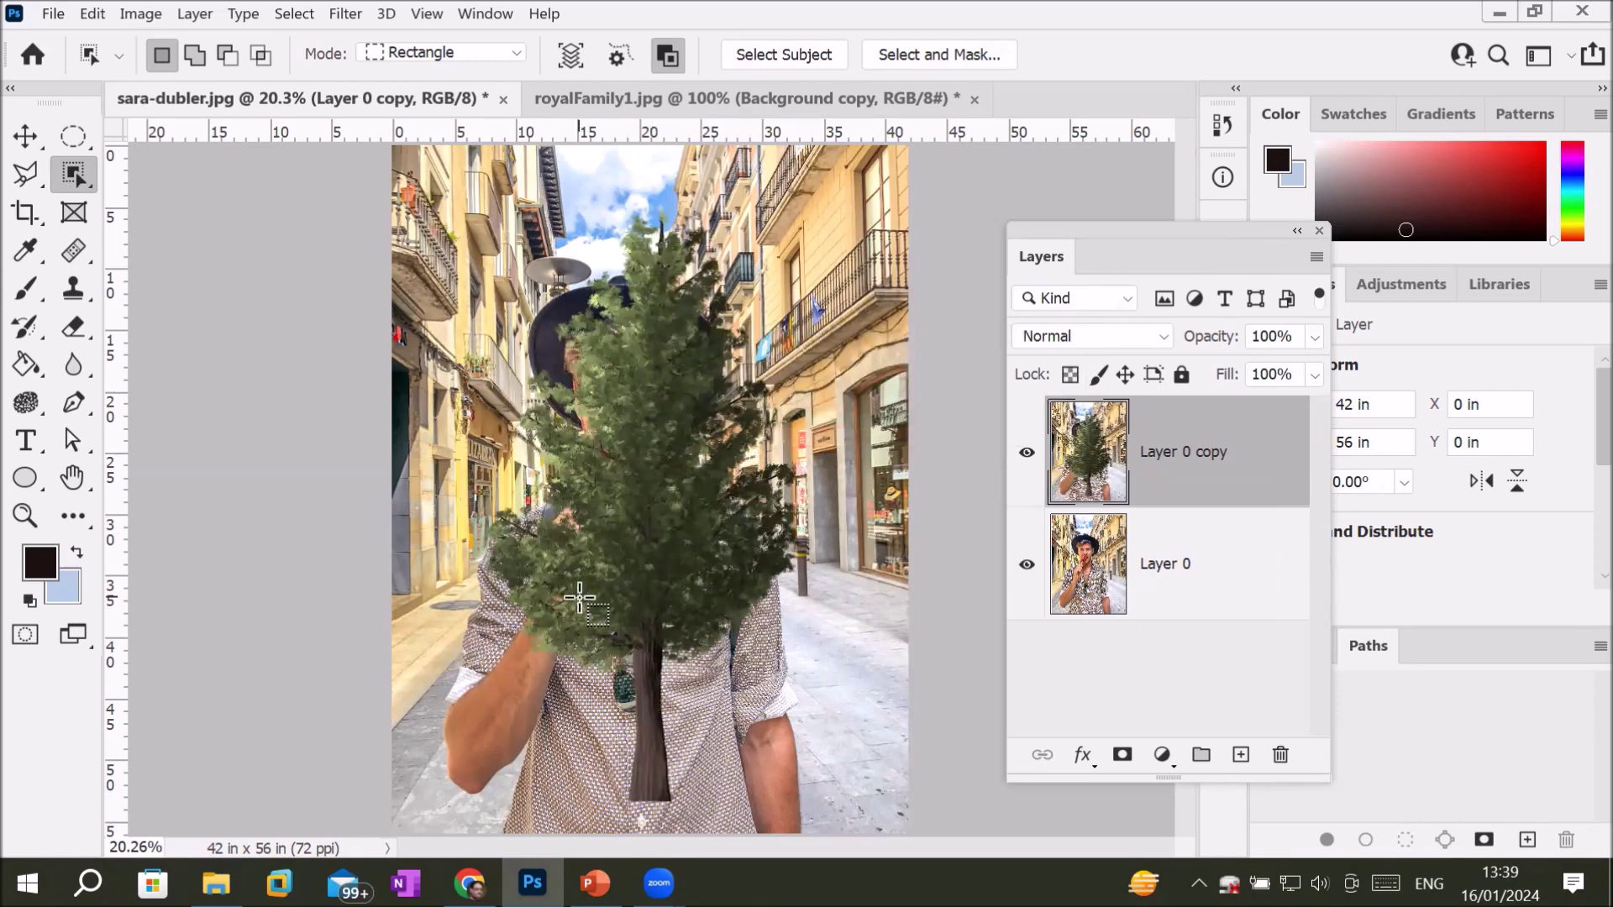
Step: Toggle the tree layer on and off to compare the photo with and without the tree
click(1025, 456)
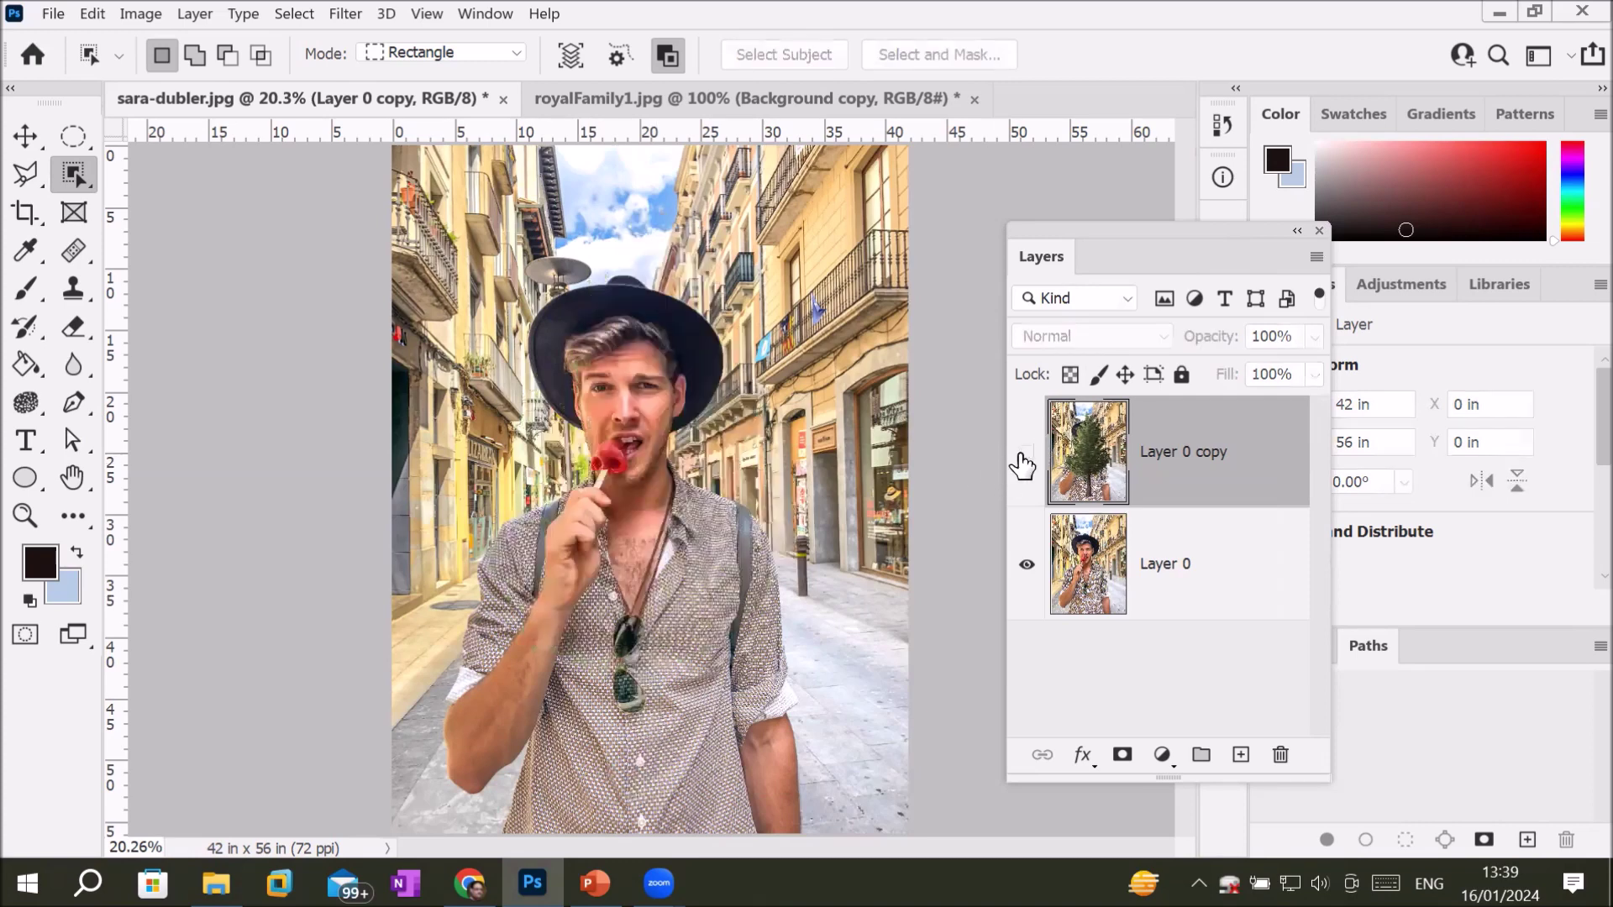
click(1025, 458)
click(1025, 458)
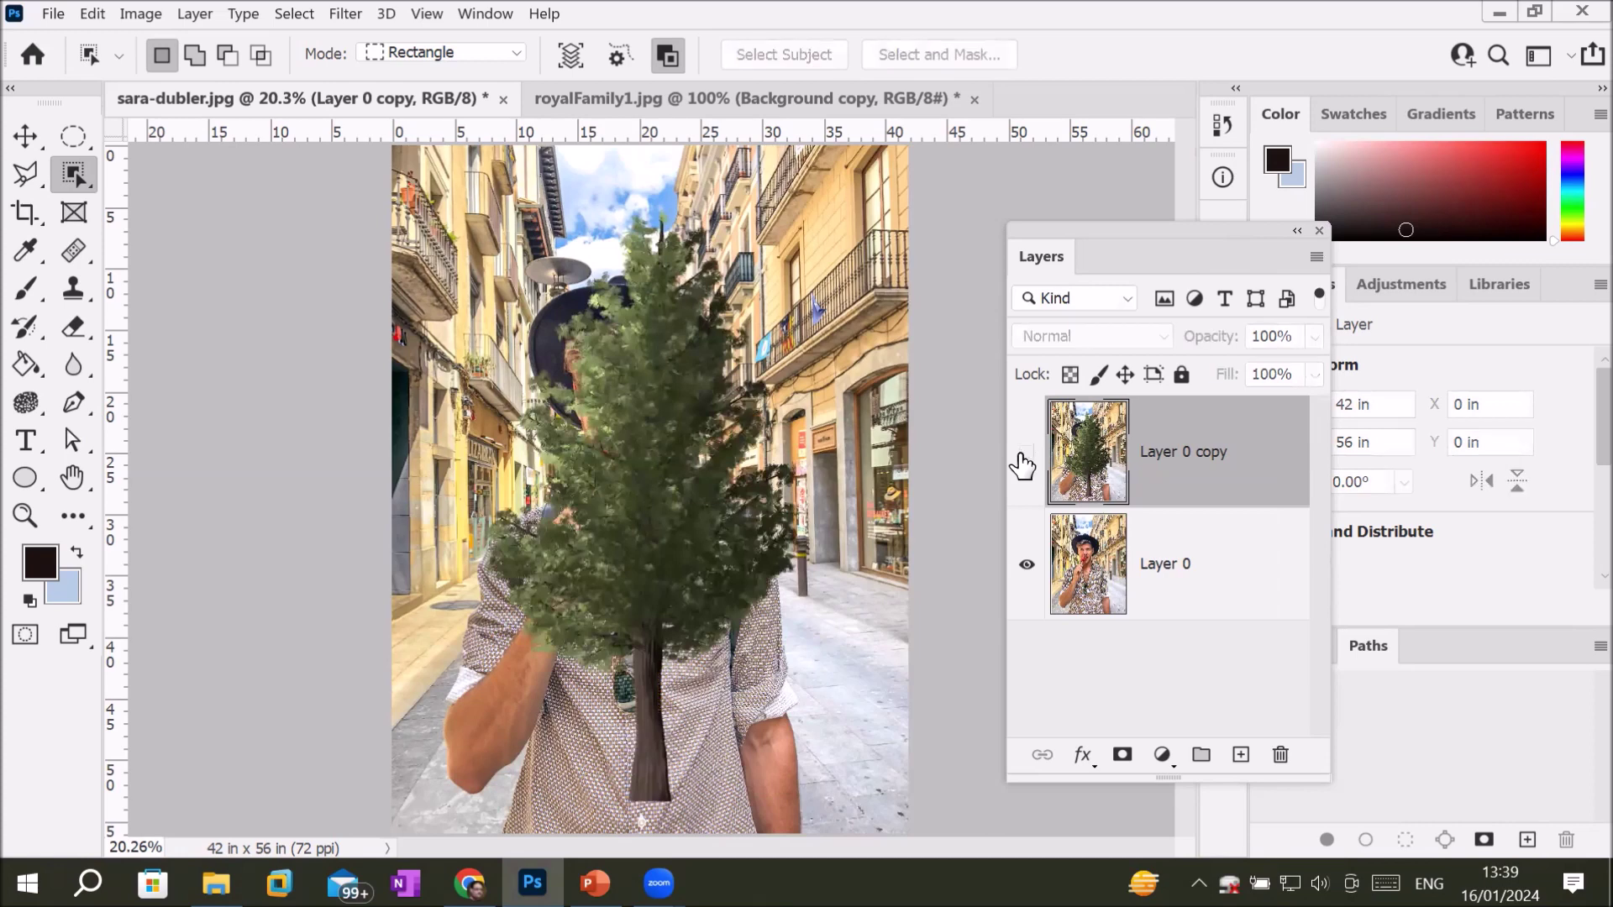
click(1025, 456)
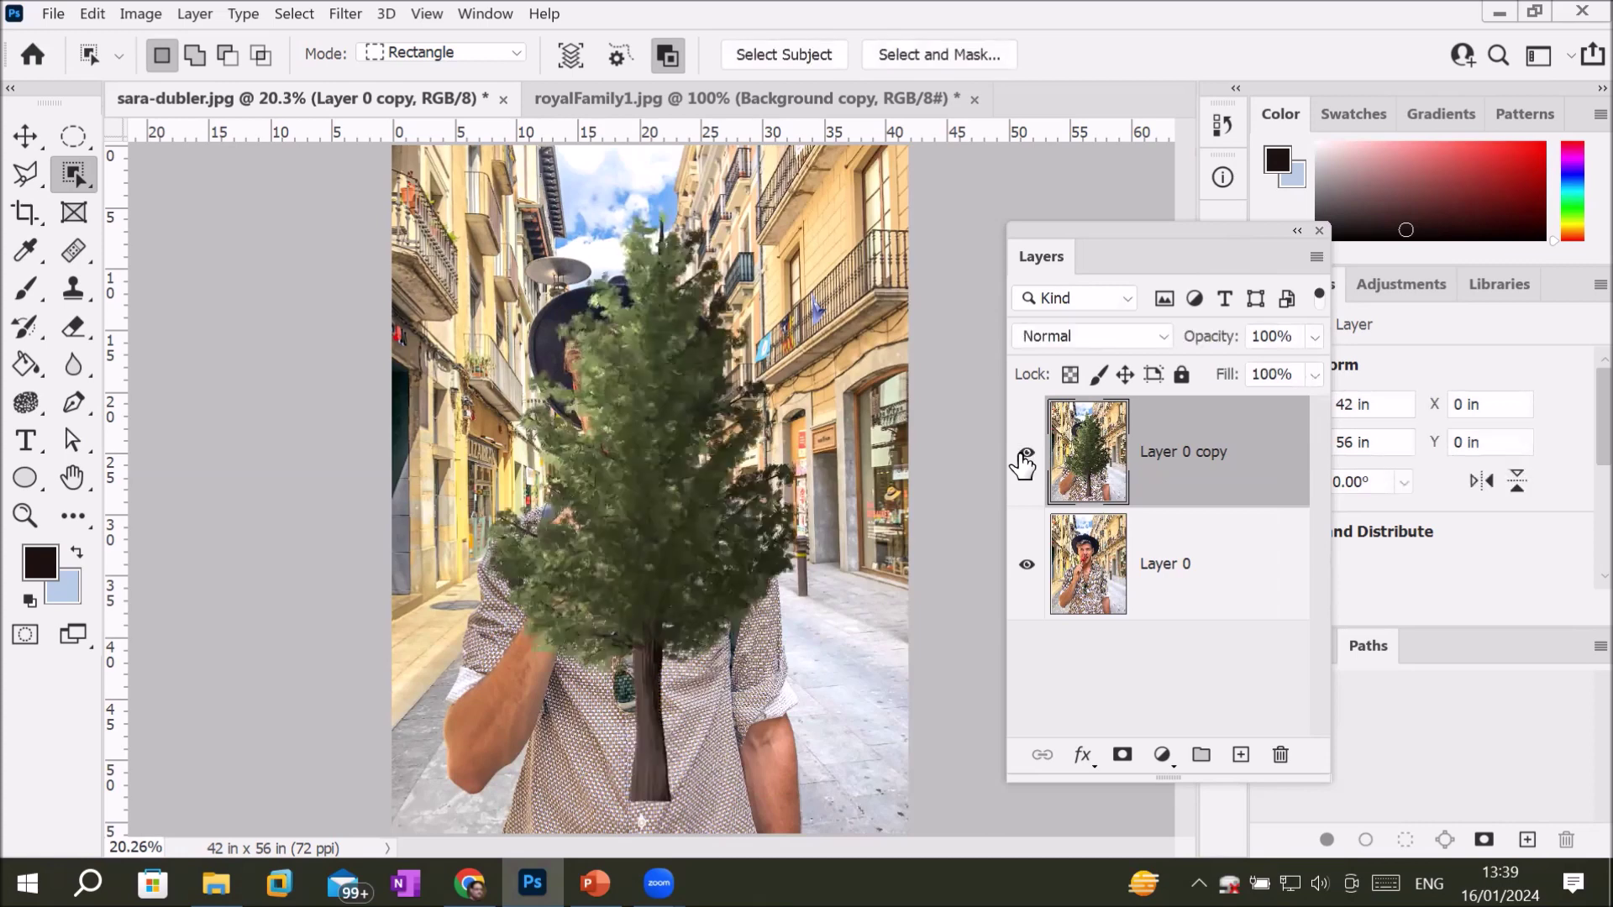
click(1024, 456)
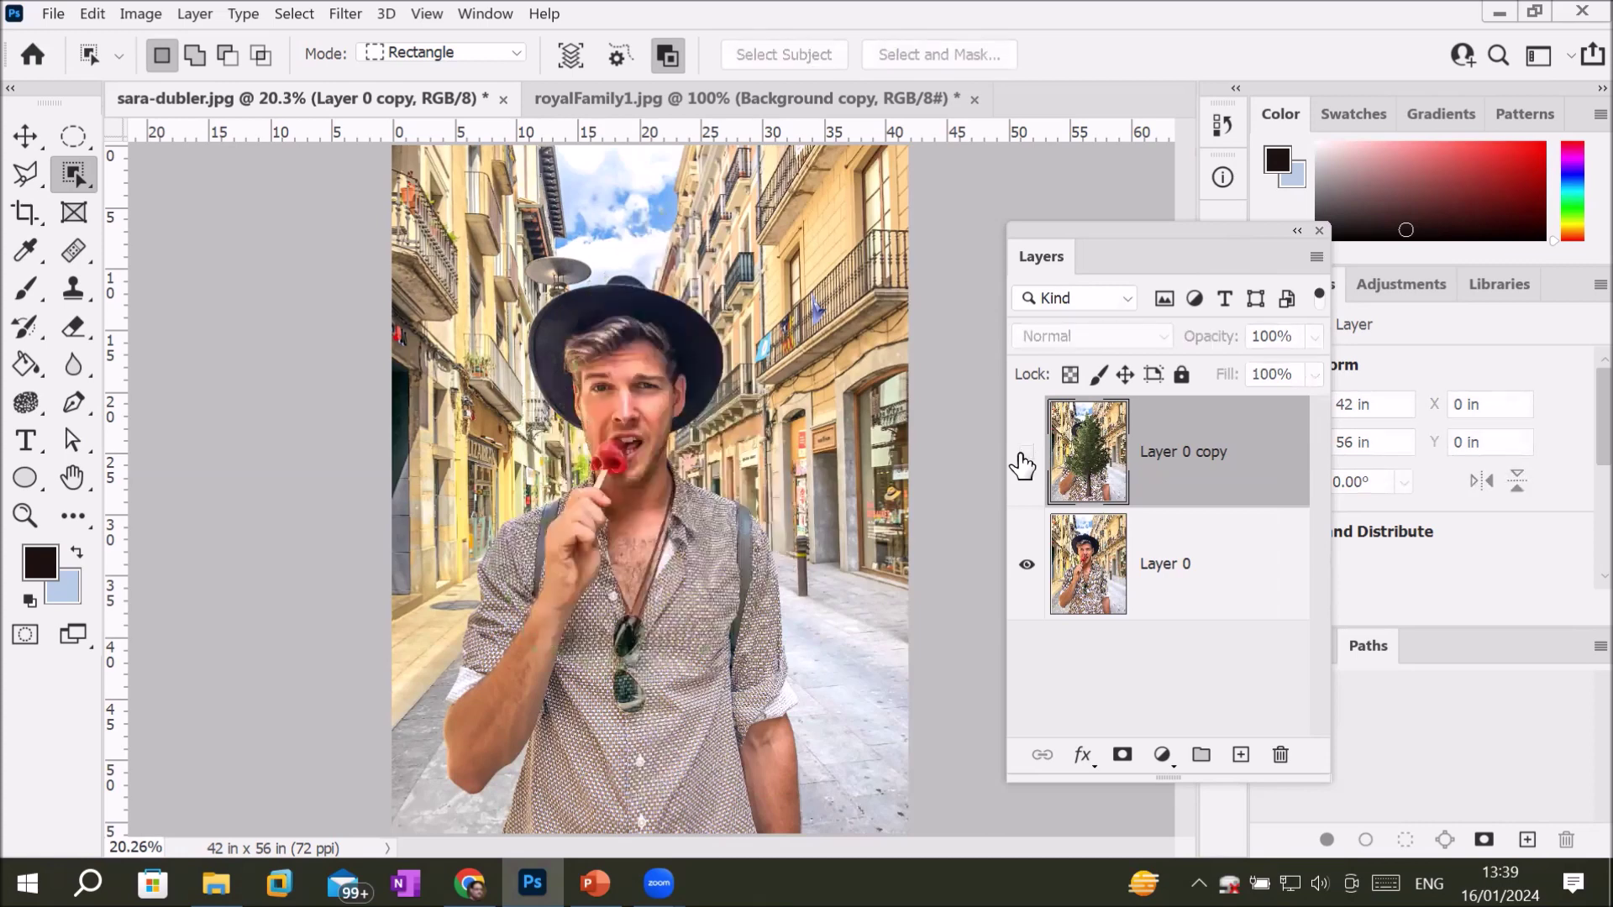
click(1025, 458)
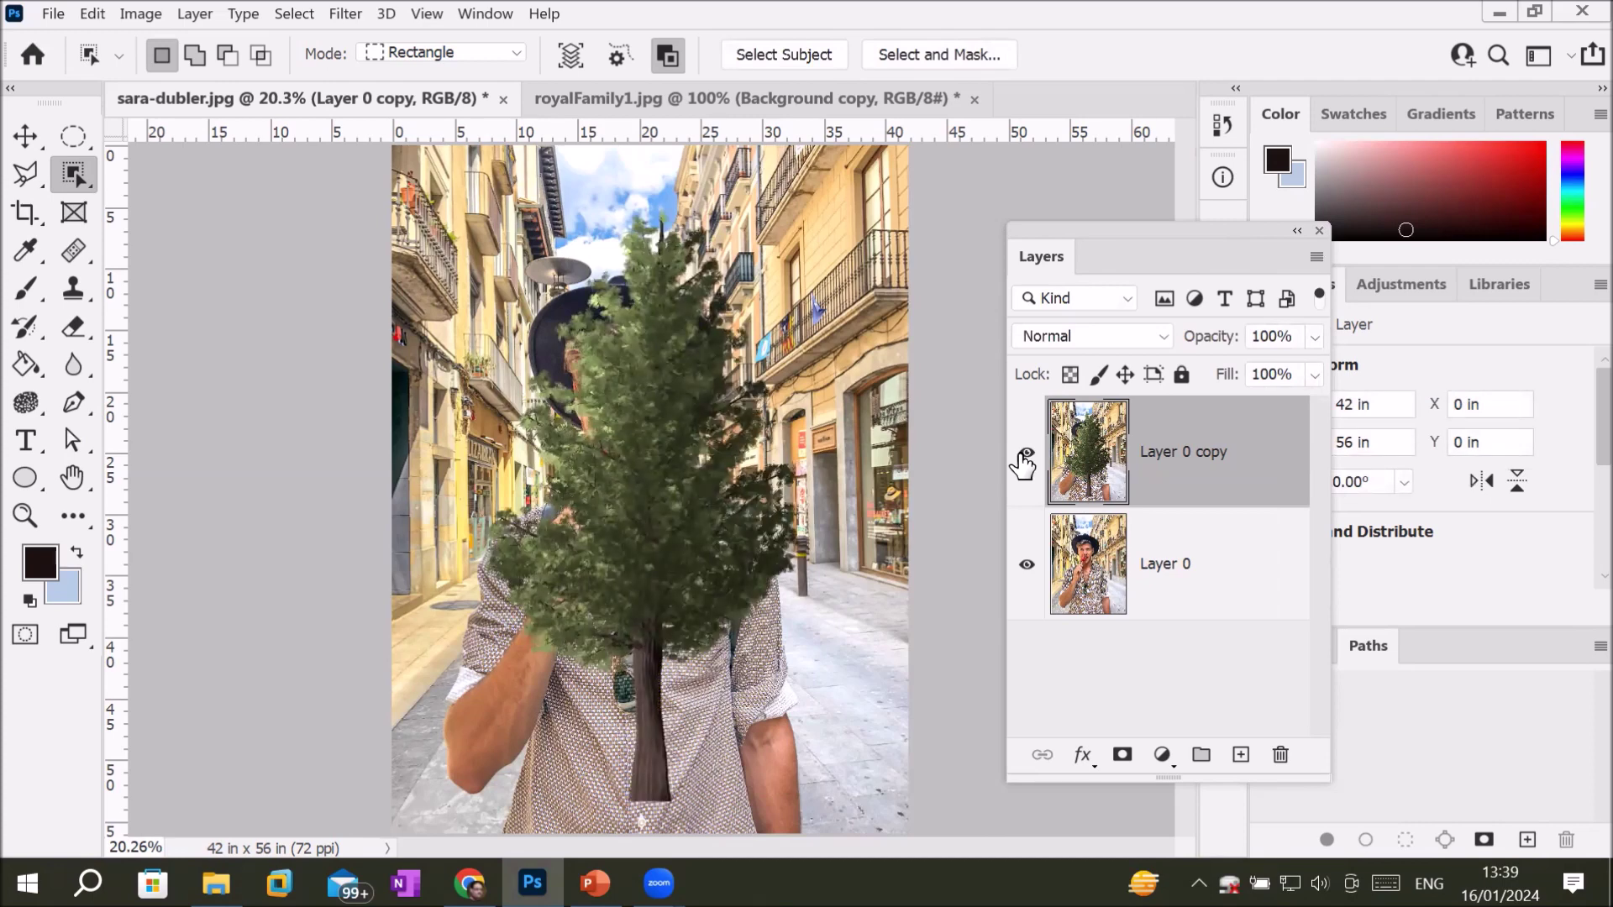
Step: Delete the tree layer and duplicate Layer 0 as a fresh copy
drag(1090, 455, 1271, 756)
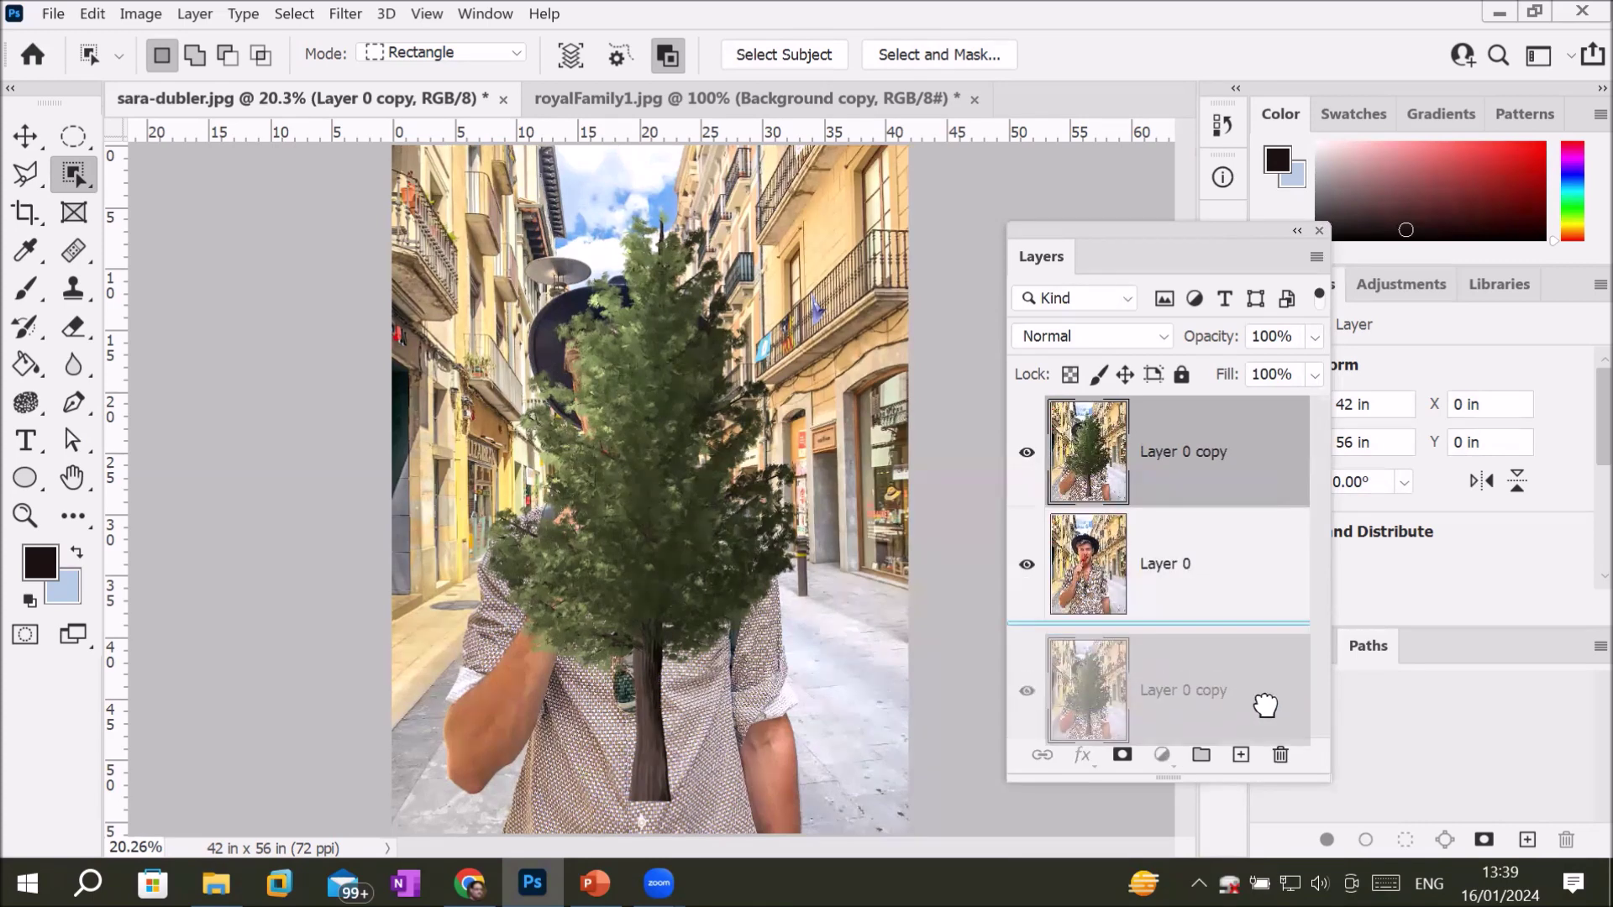
drag(1083, 469, 1242, 754)
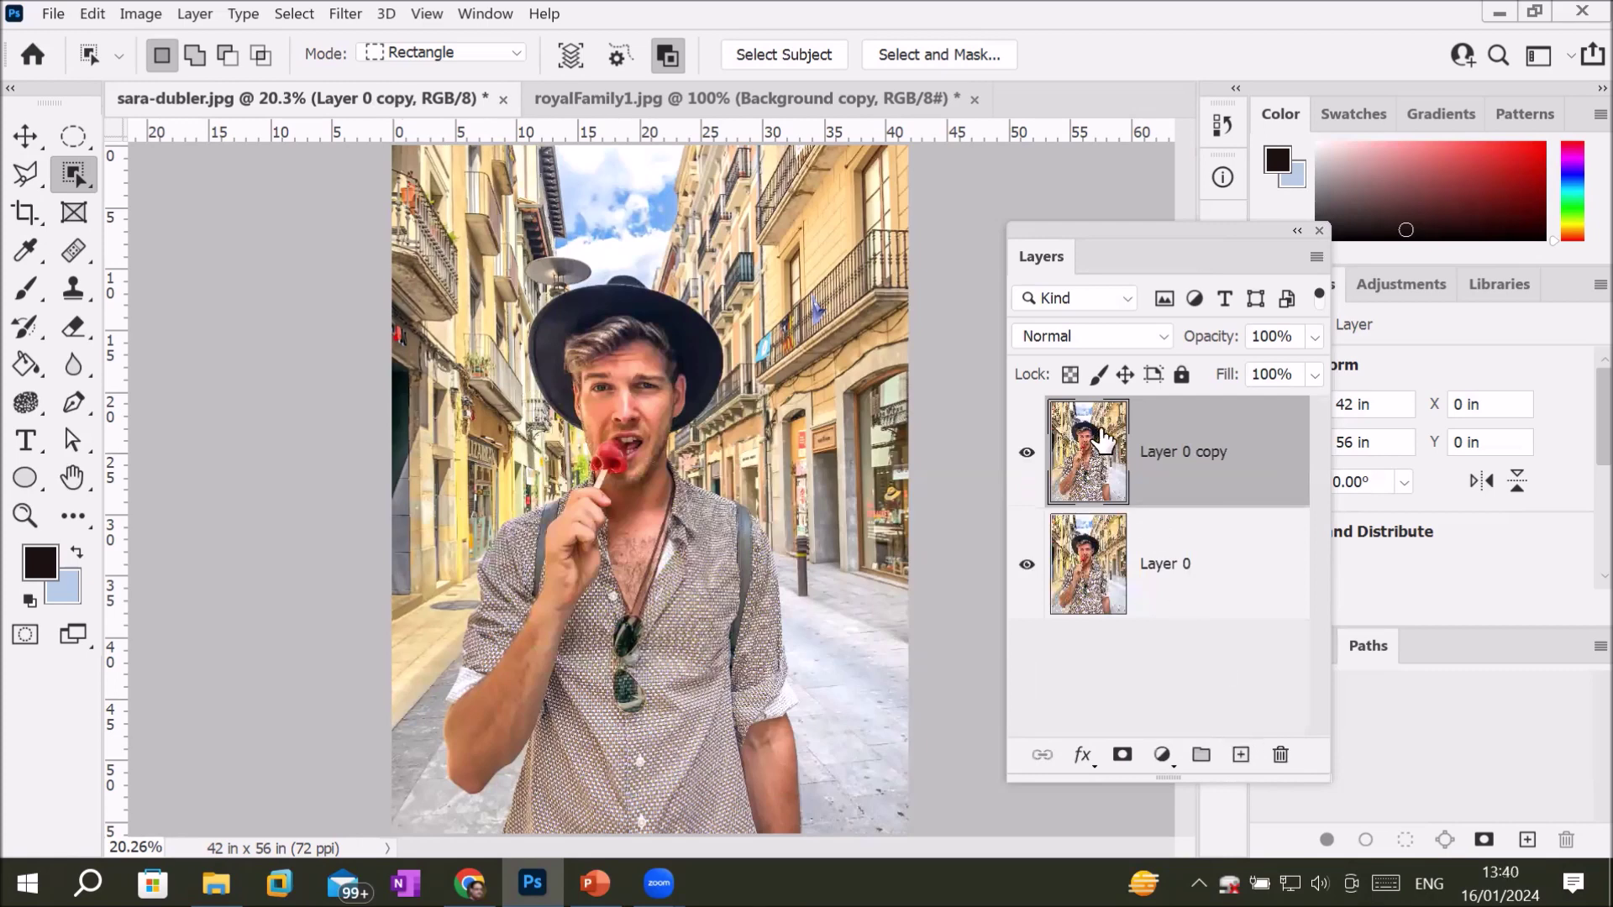
click(329, 12)
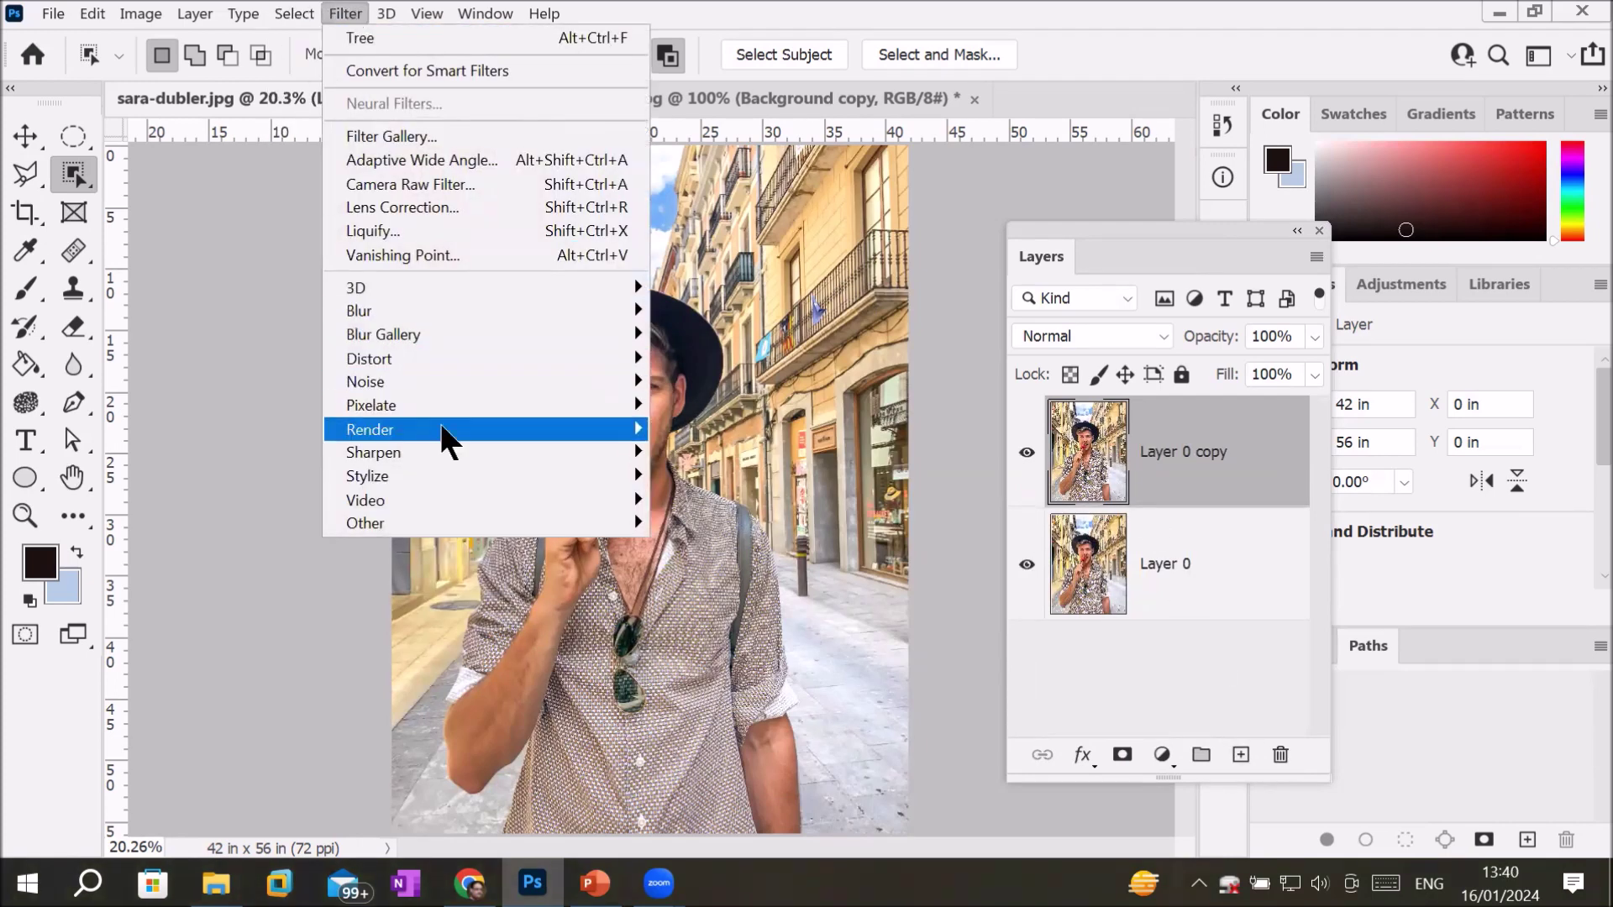
mouse_move(371, 428)
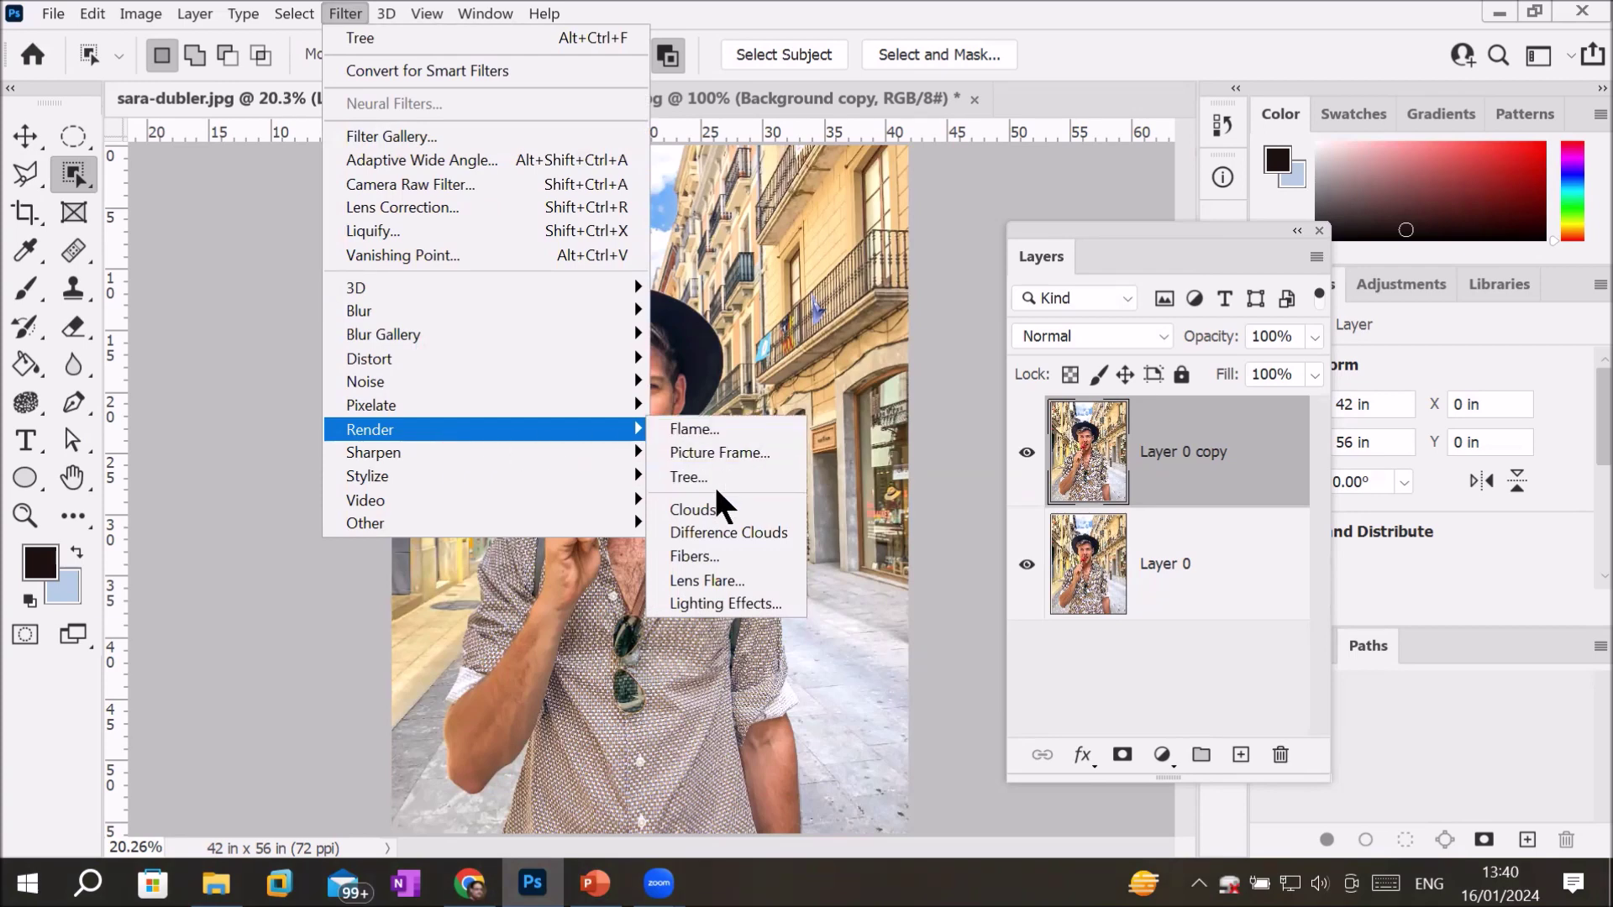
Step: Apply a Picture Frame with Margin 1, Size 78 and Arrangement 92, then undo it
click(751, 452)
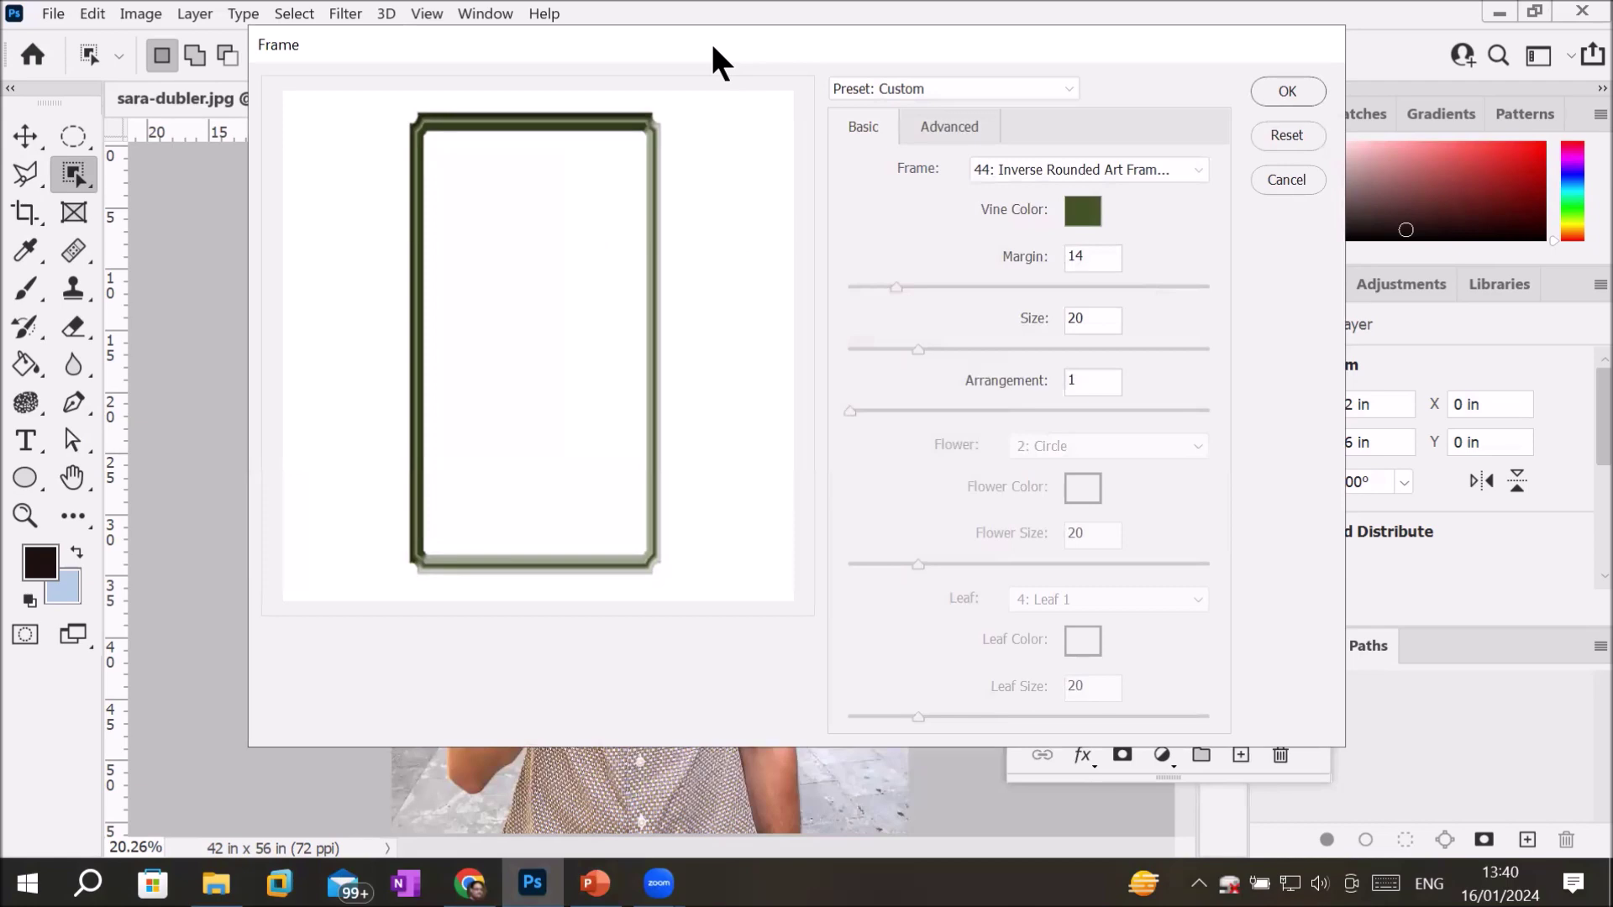
drag(712, 46, 956, 179)
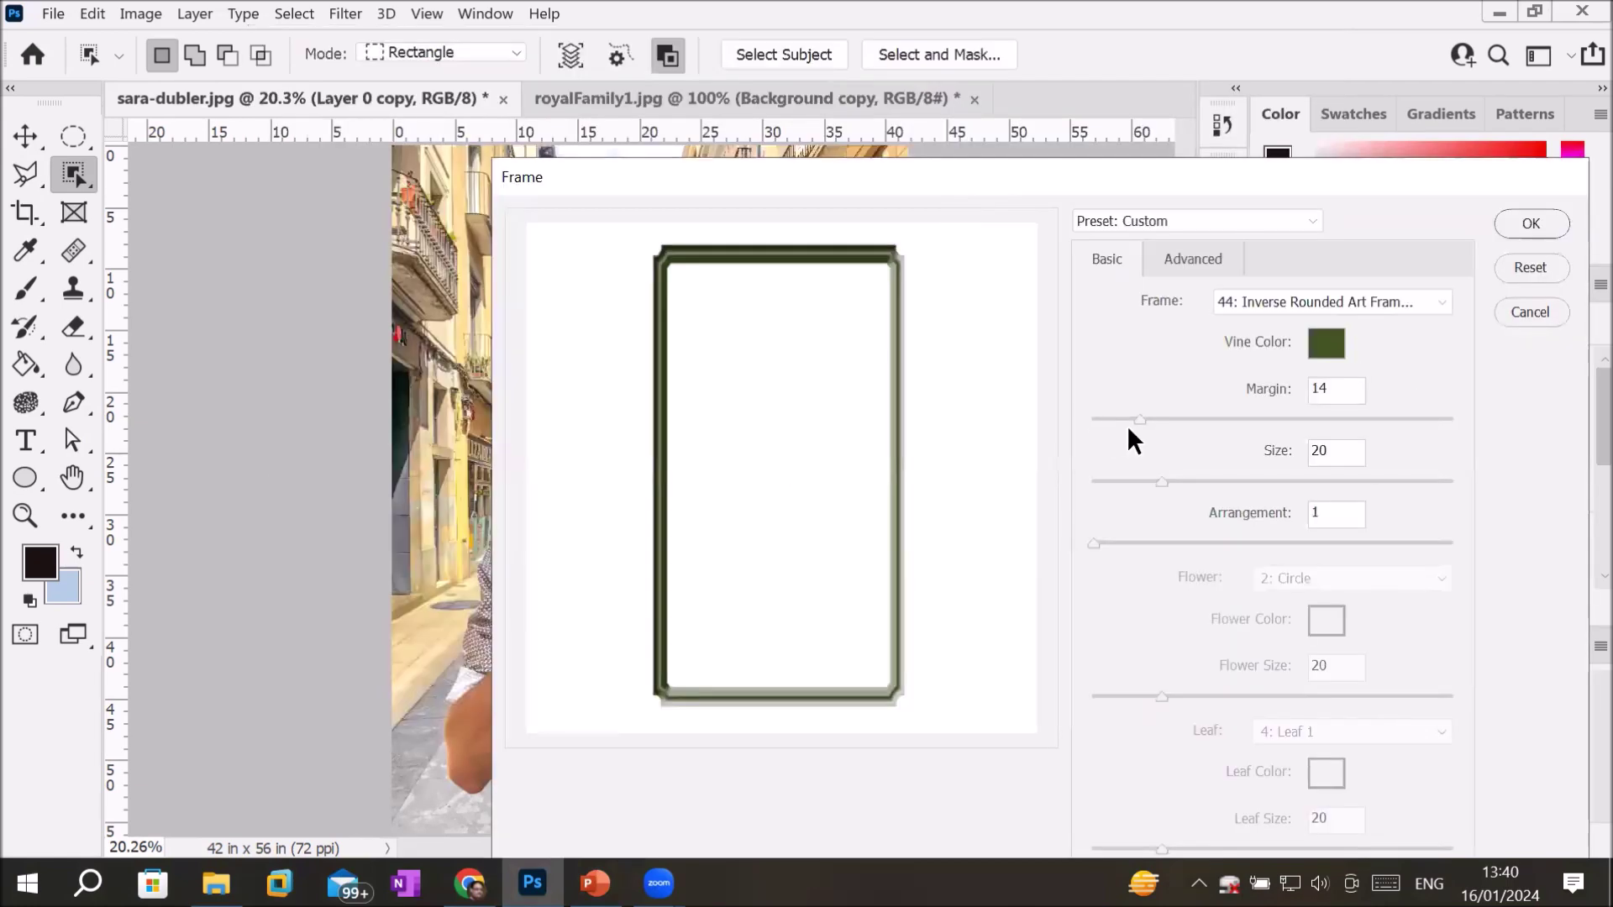
drag(1136, 417, 1251, 420)
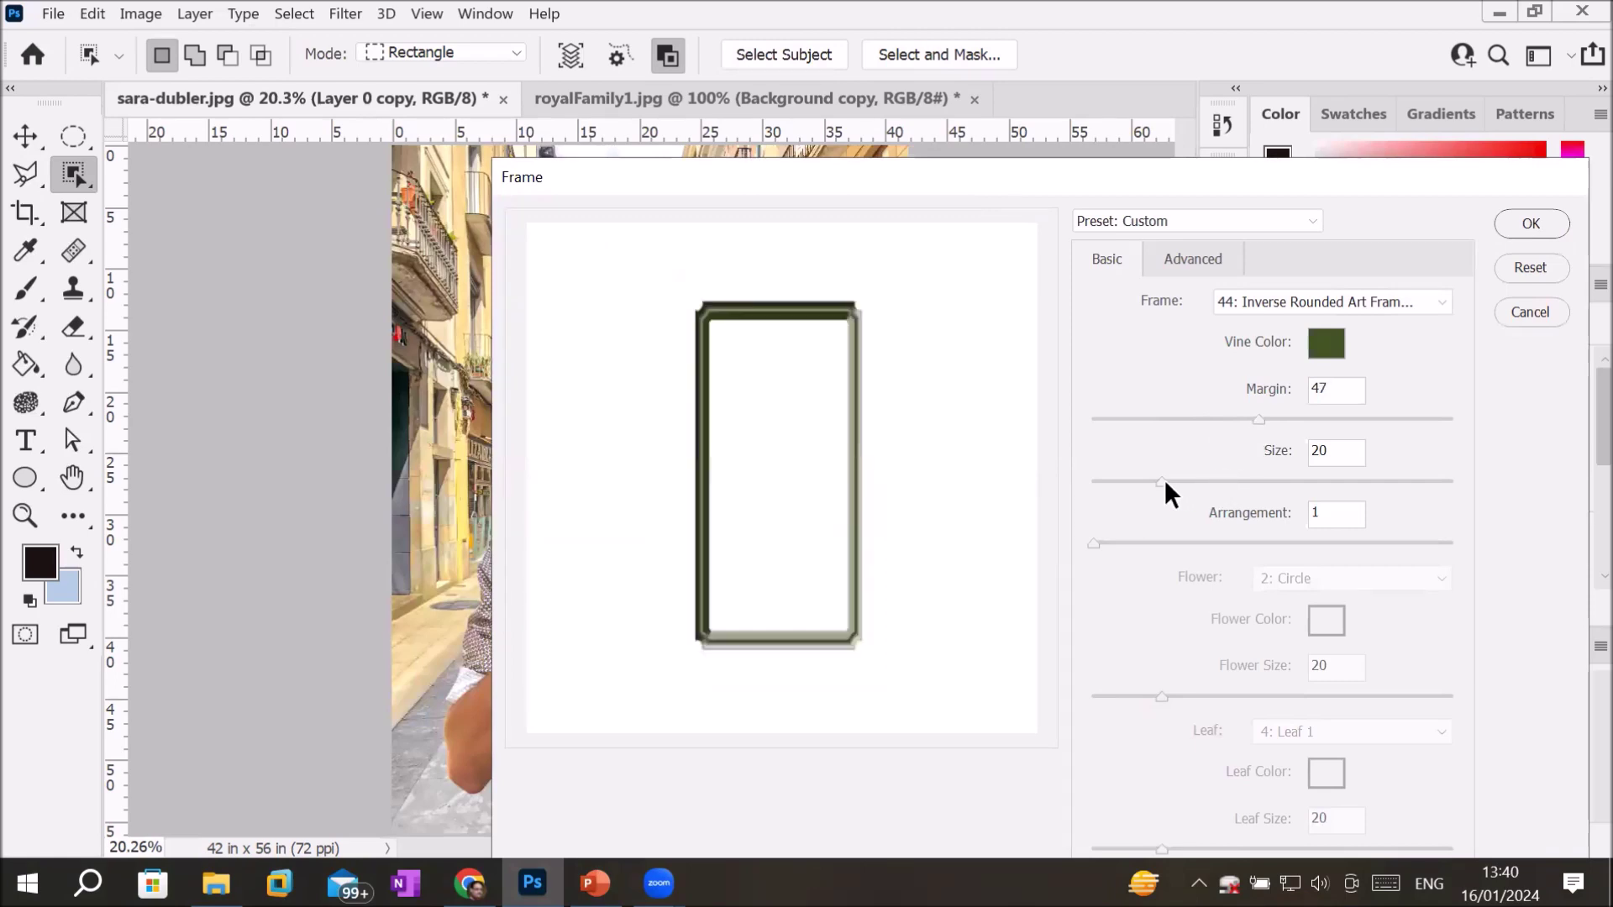
drag(1260, 418, 1091, 424)
drag(1161, 482, 1236, 483)
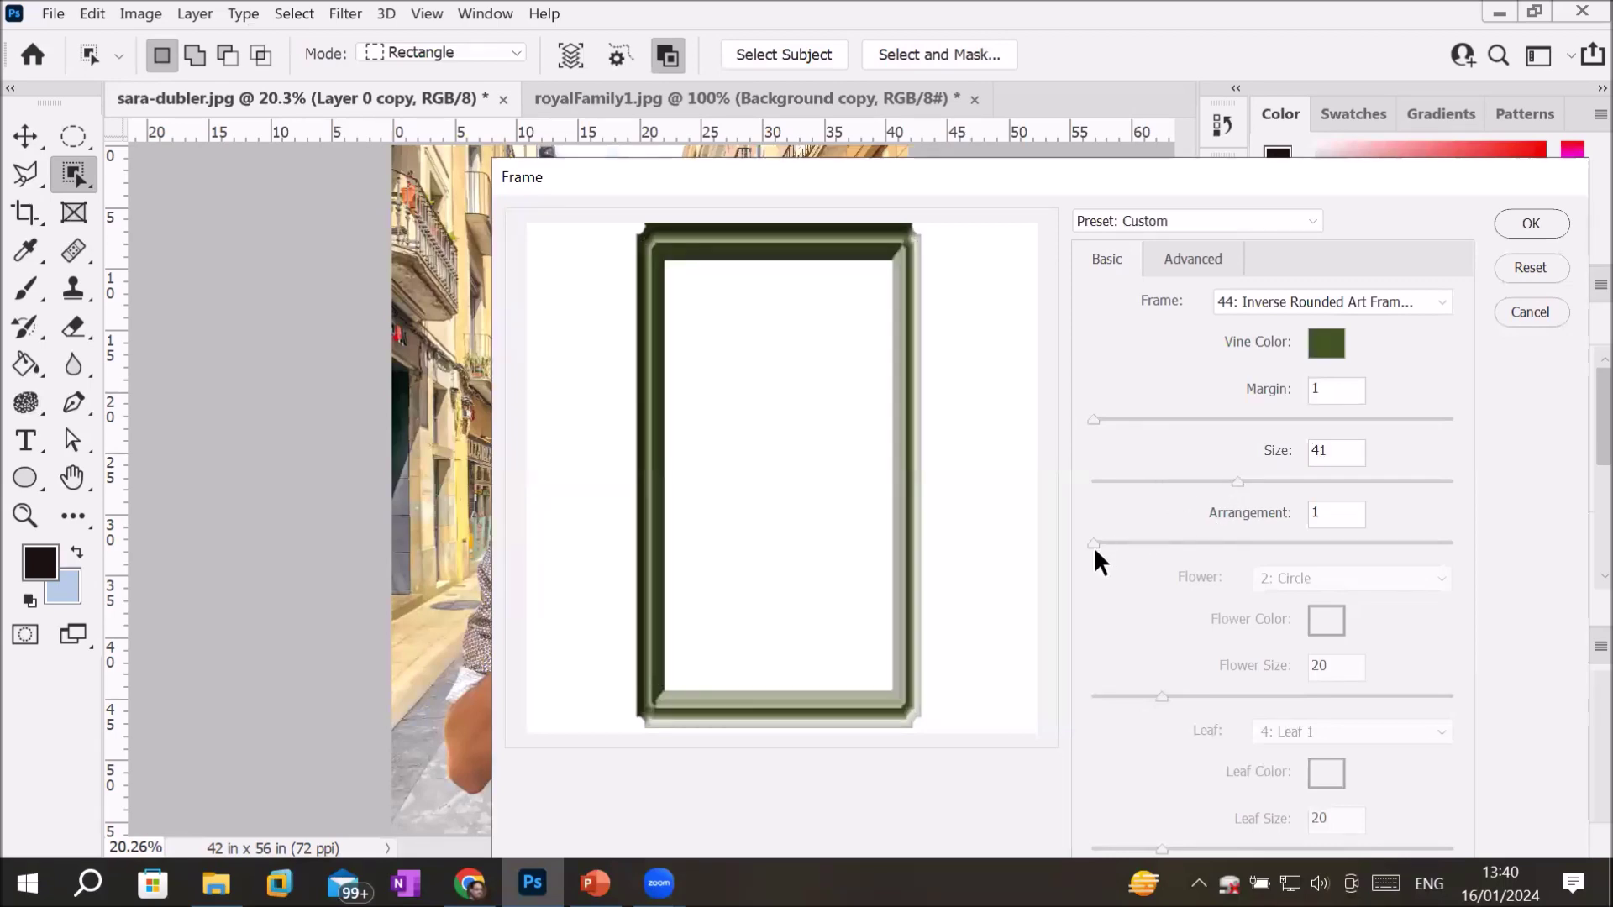
drag(1238, 482, 1369, 482)
drag(1094, 543, 1256, 543)
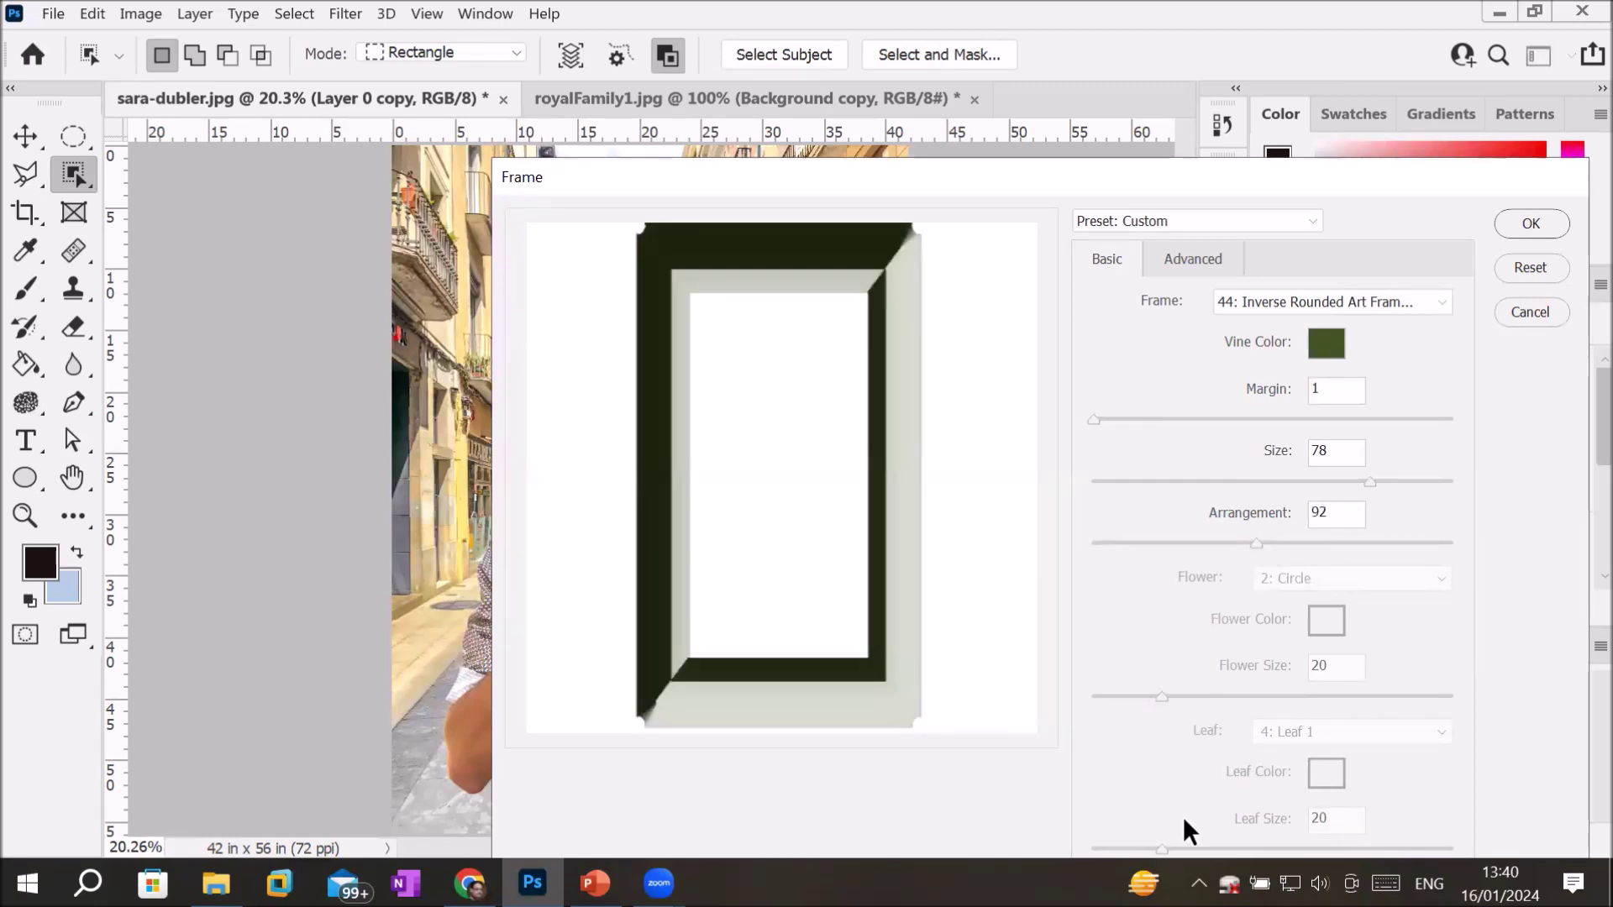
click(1514, 220)
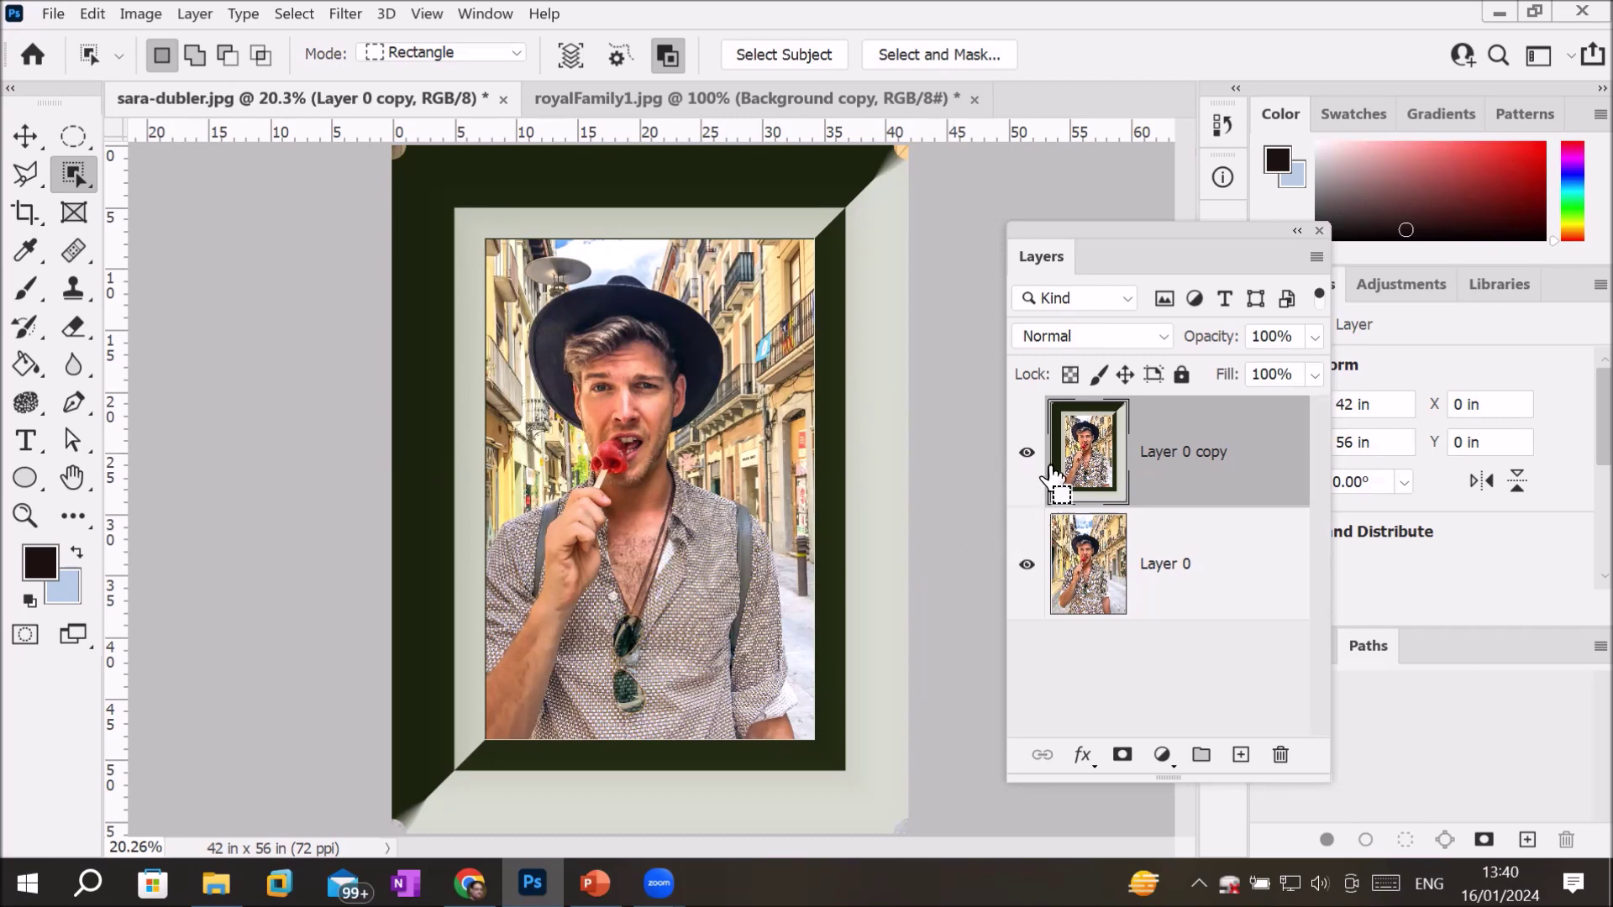
key(ctrl+z)
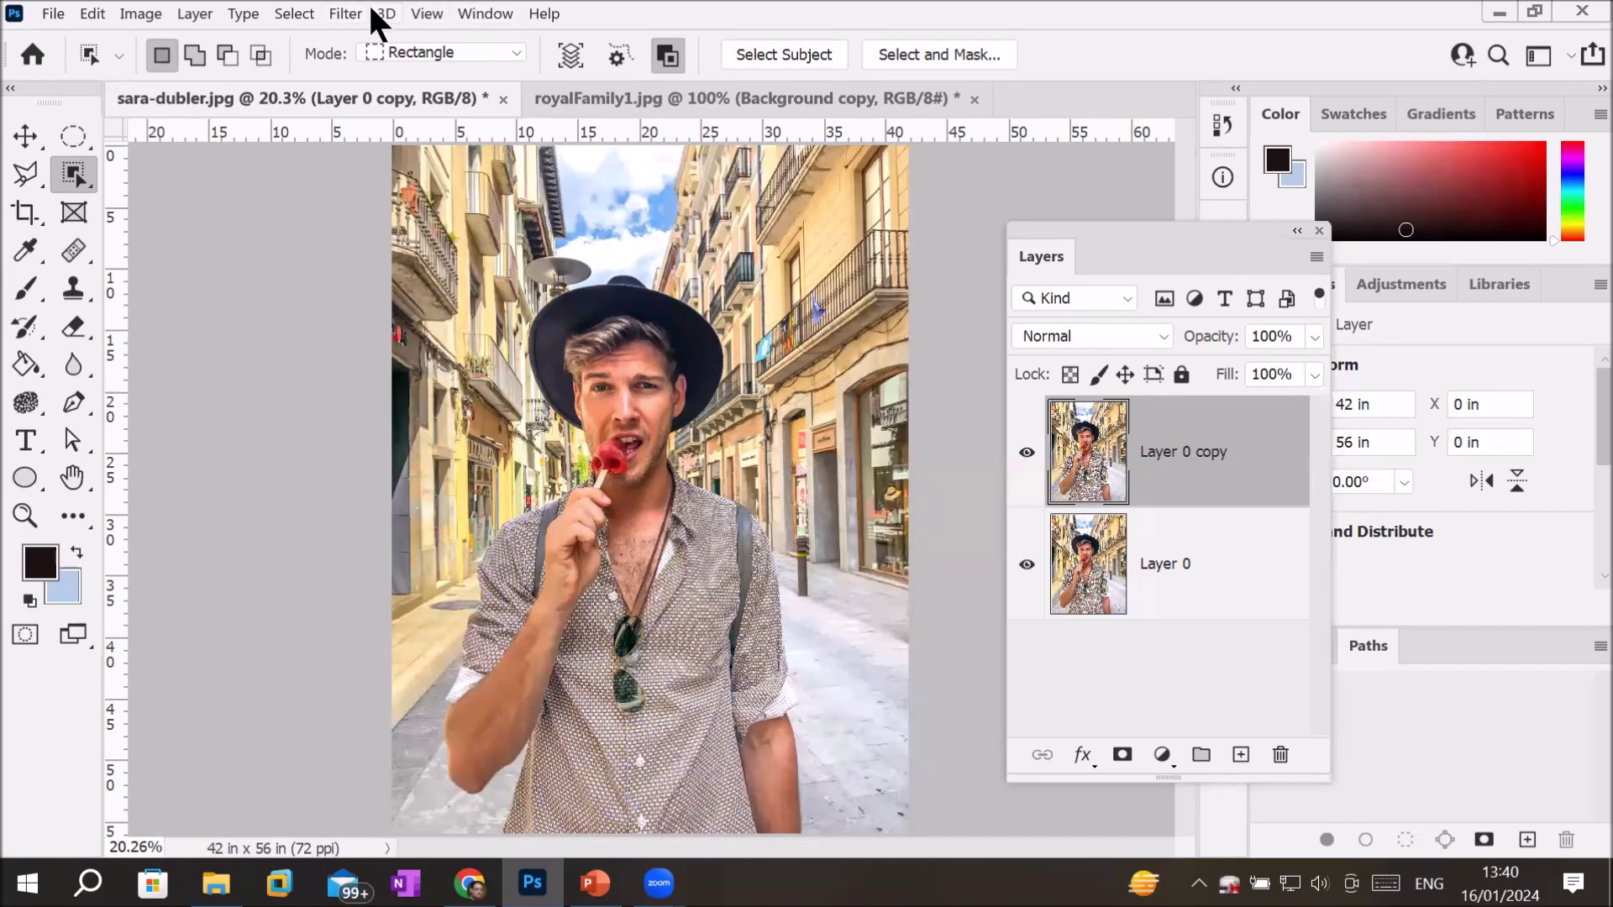
click(343, 12)
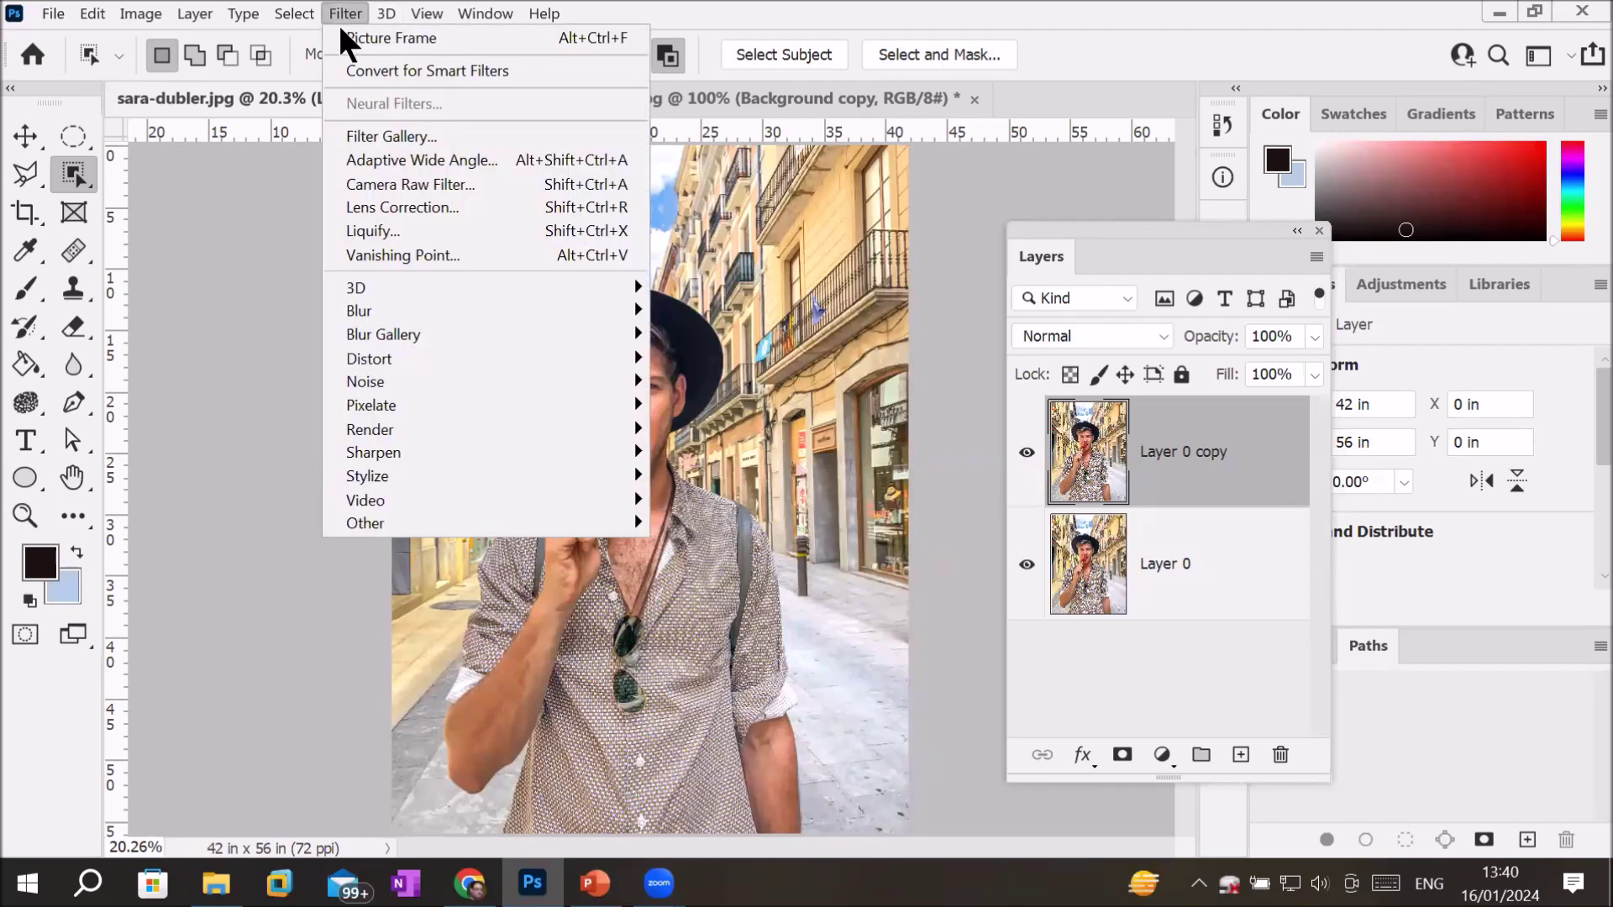
mouse_move(479, 428)
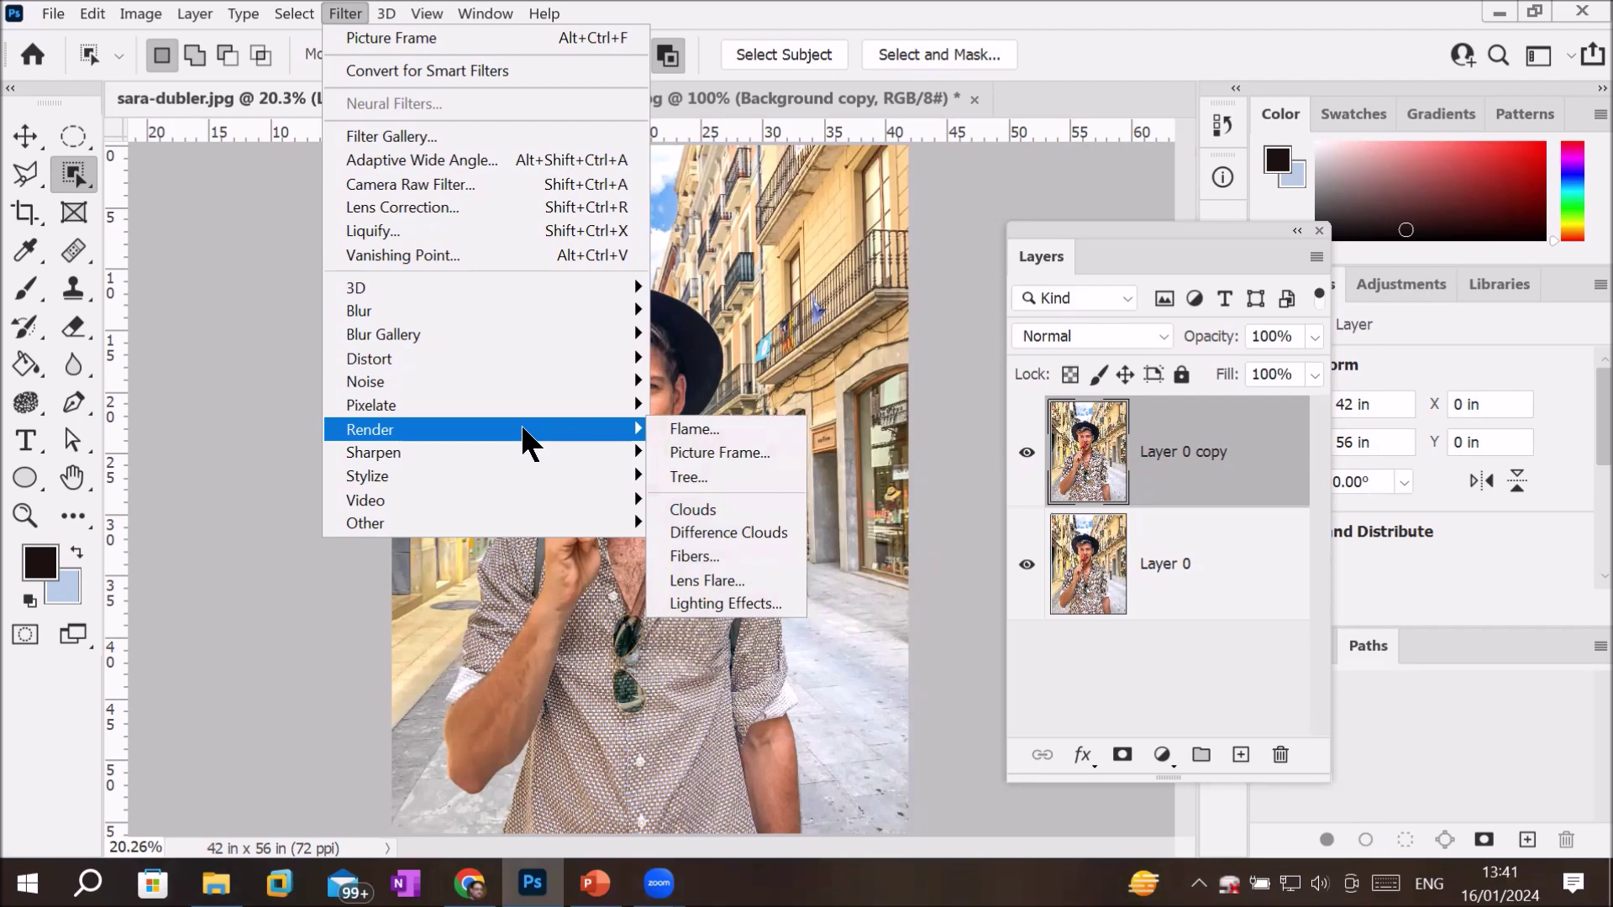
click(719, 431)
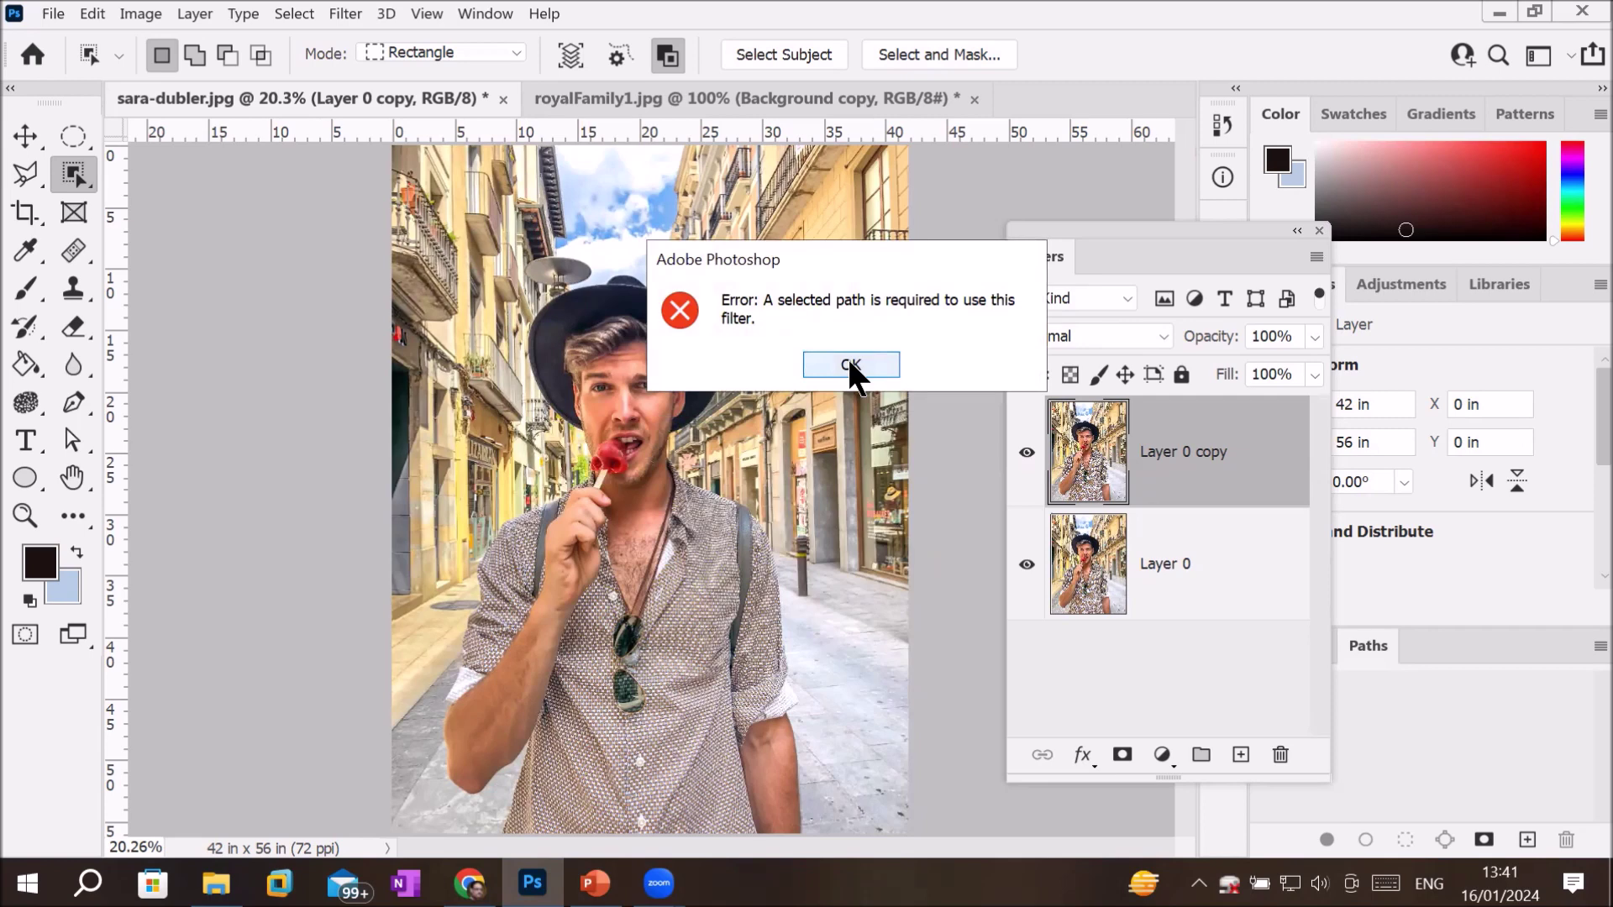
click(848, 364)
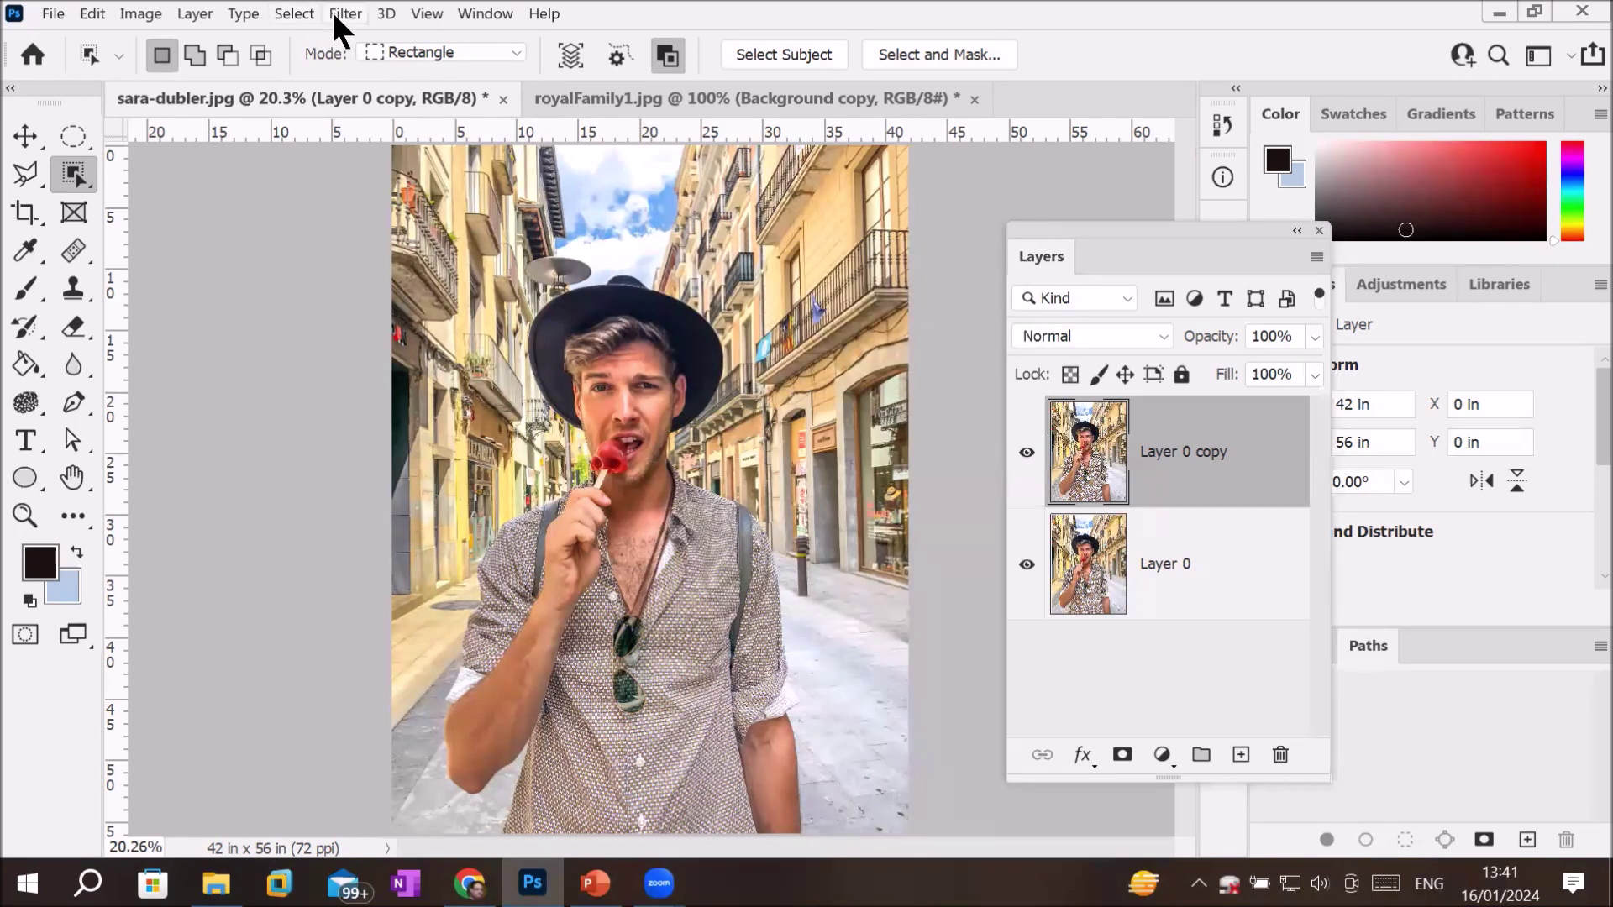
click(333, 13)
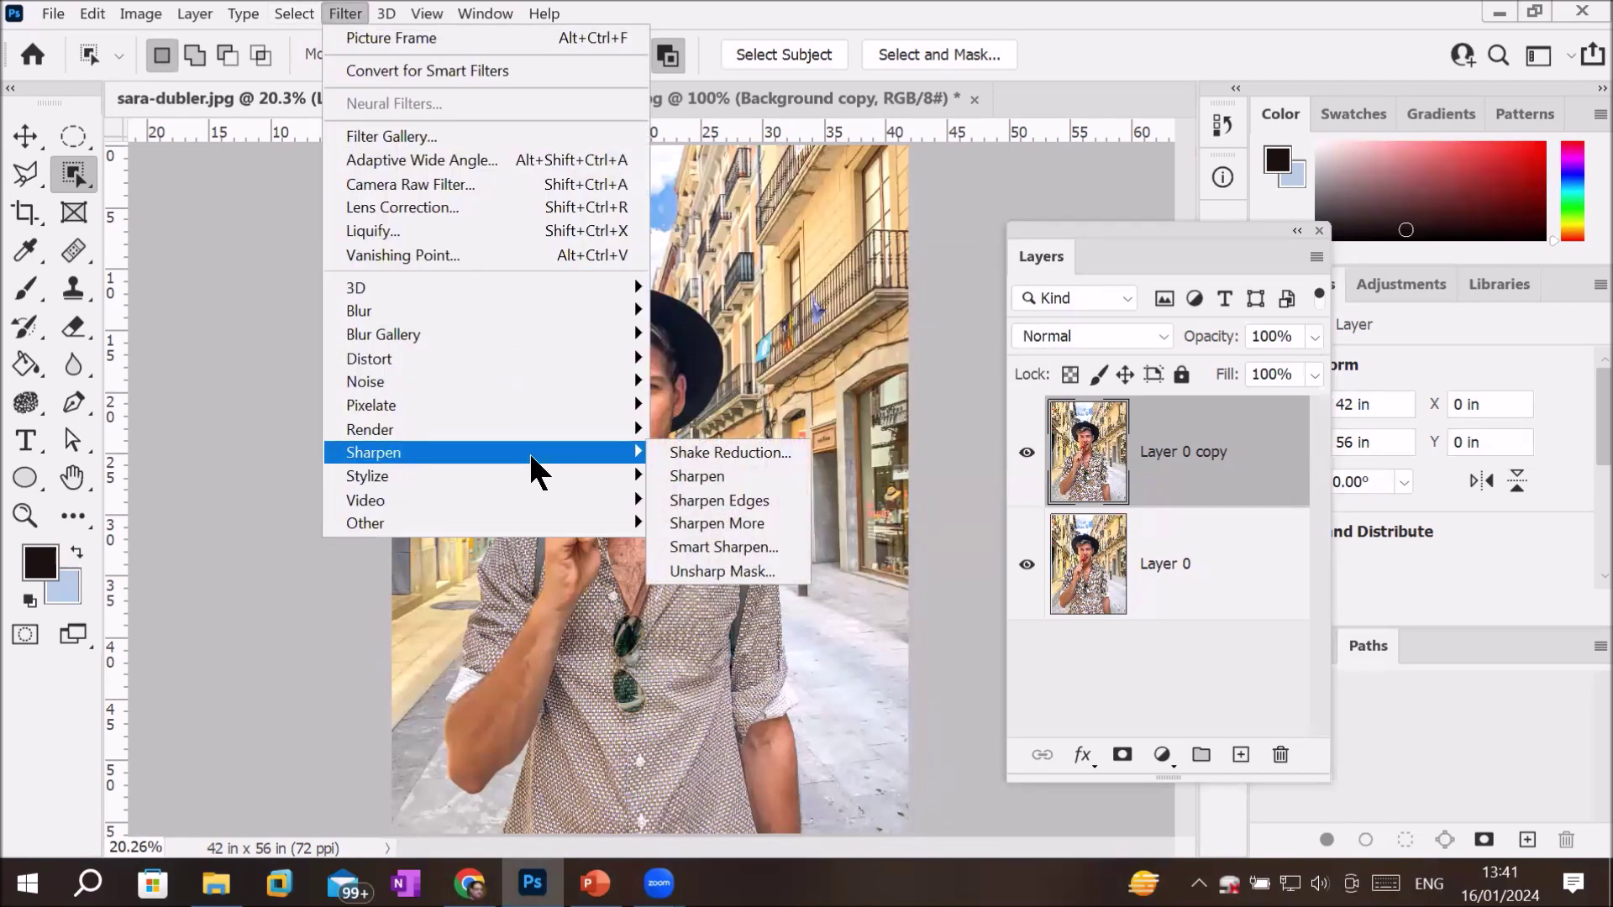
mouse_move(368, 476)
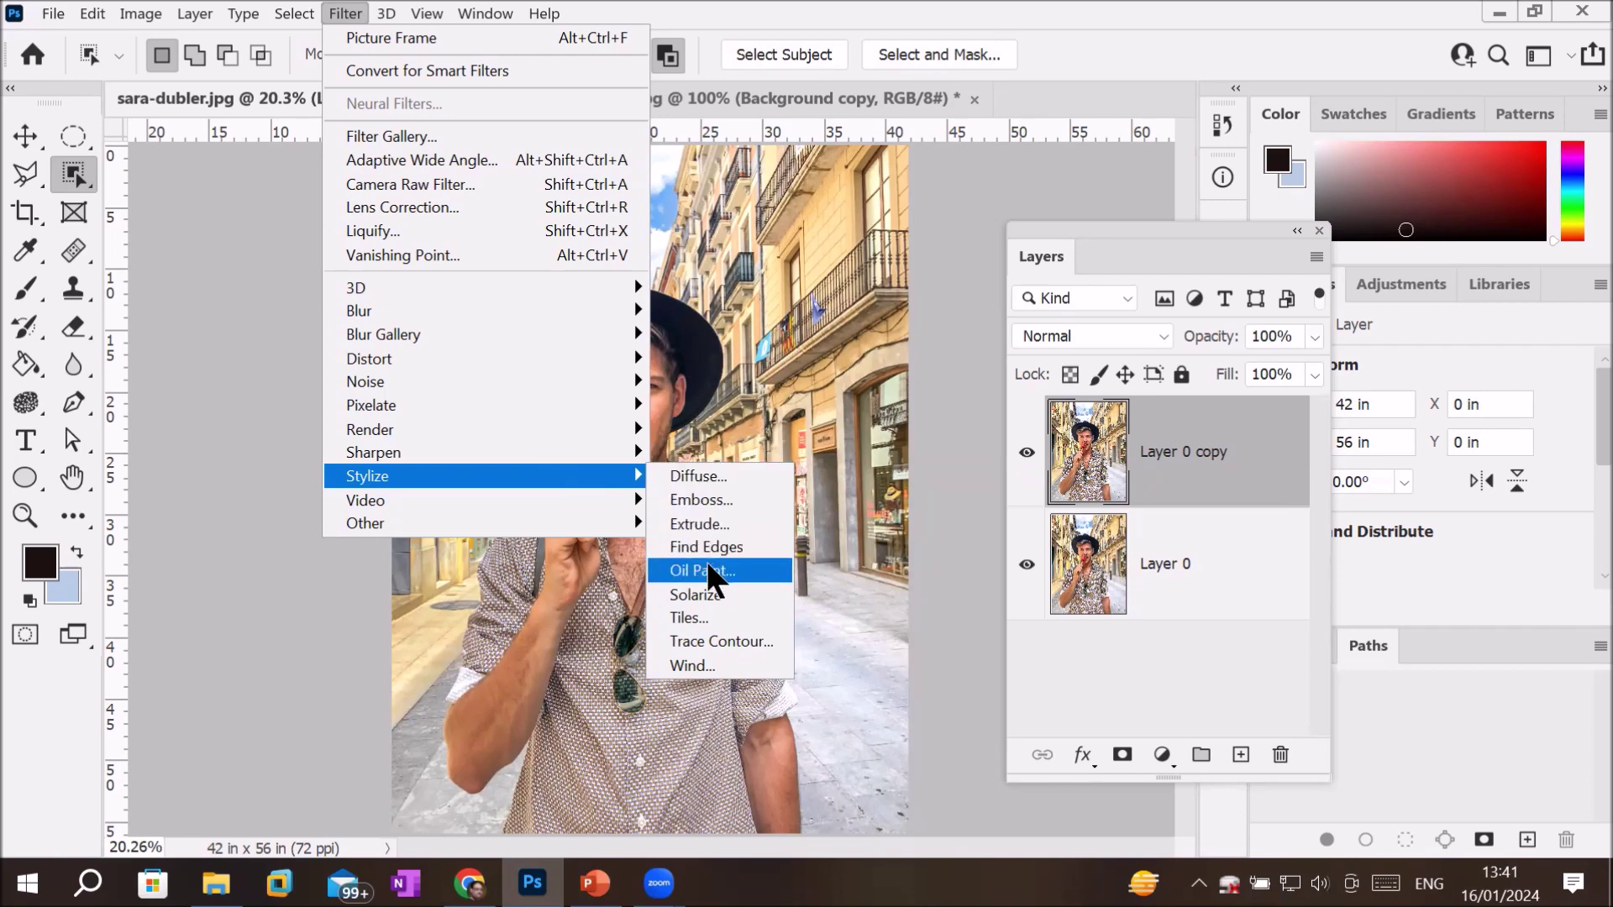
Step: Preview the Wind filter's Blast and Stagger methods on the whole figure
click(689, 662)
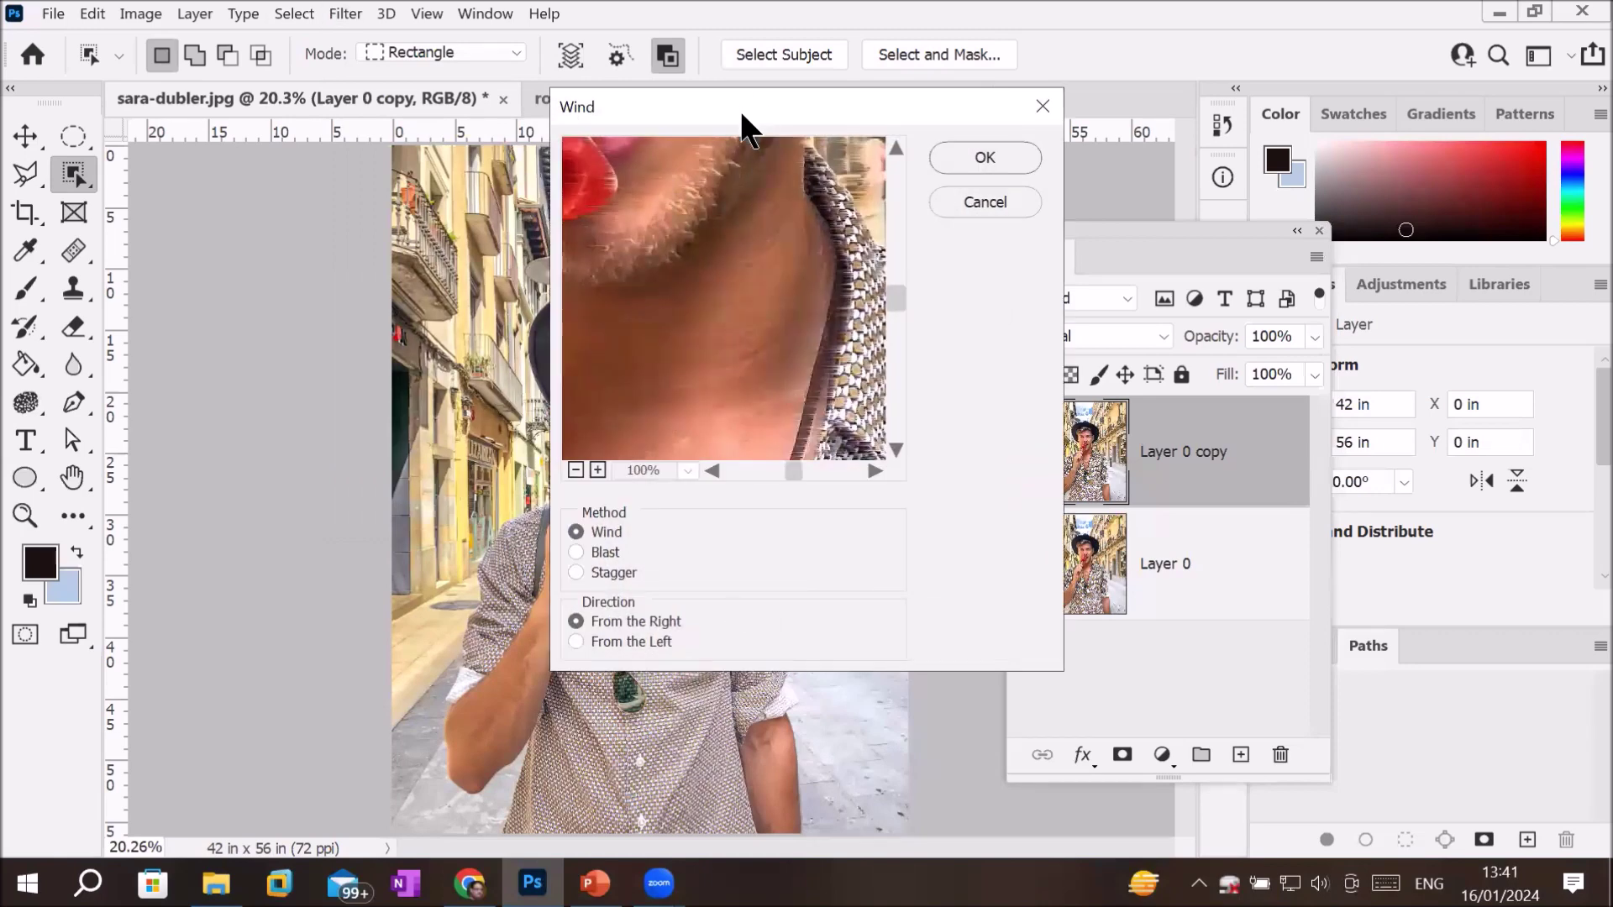
drag(739, 109, 1106, 206)
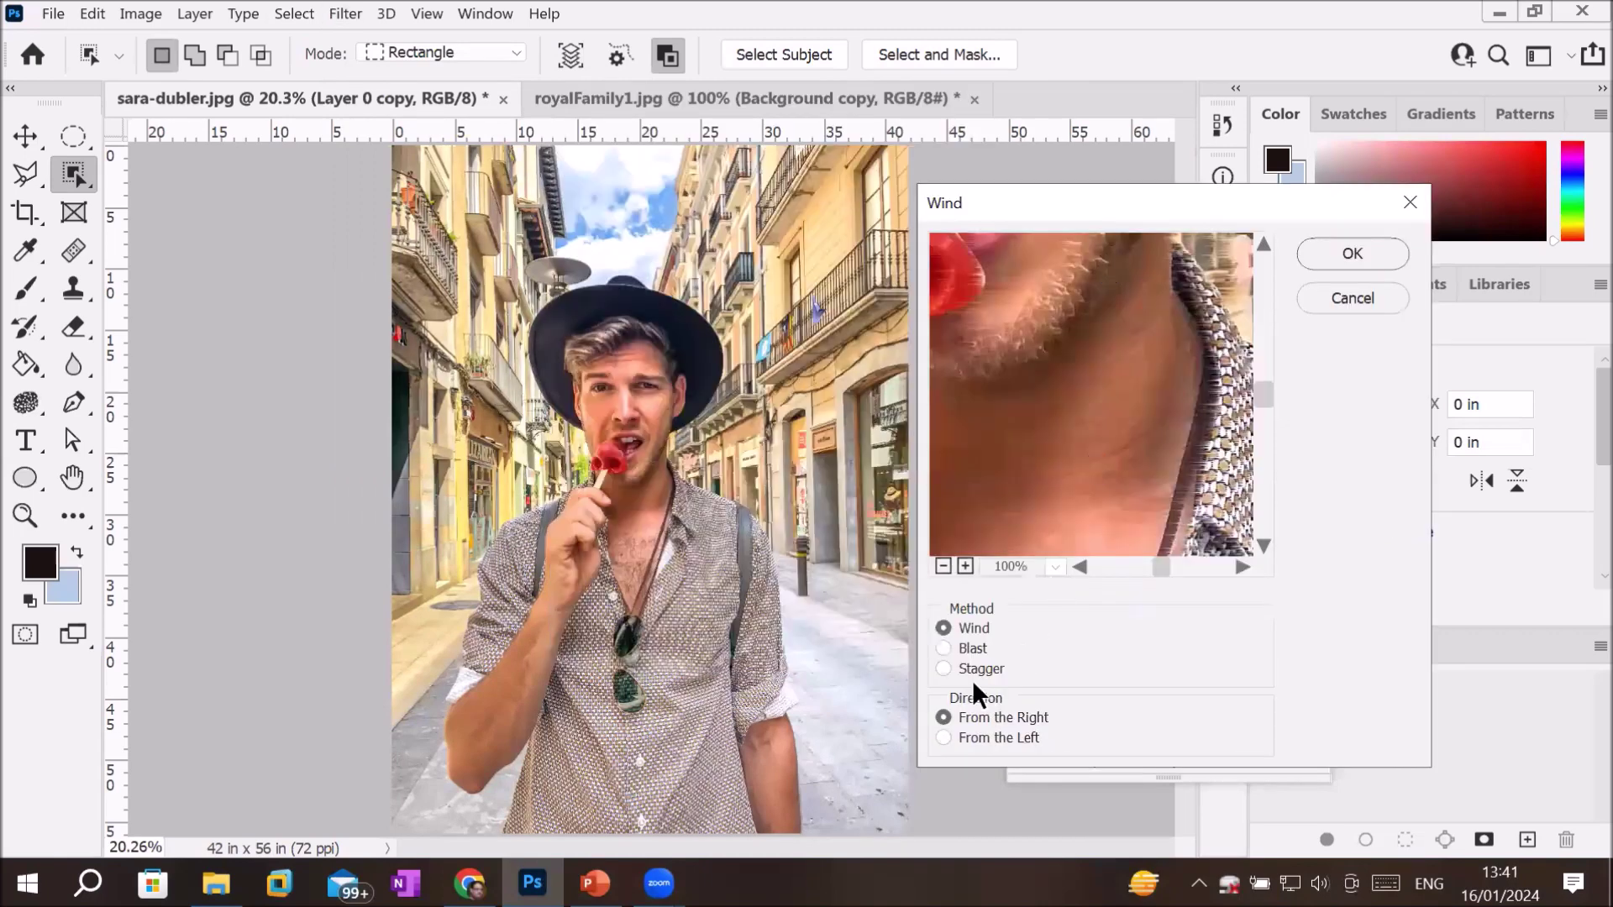
click(939, 563)
click(936, 563)
click(937, 563)
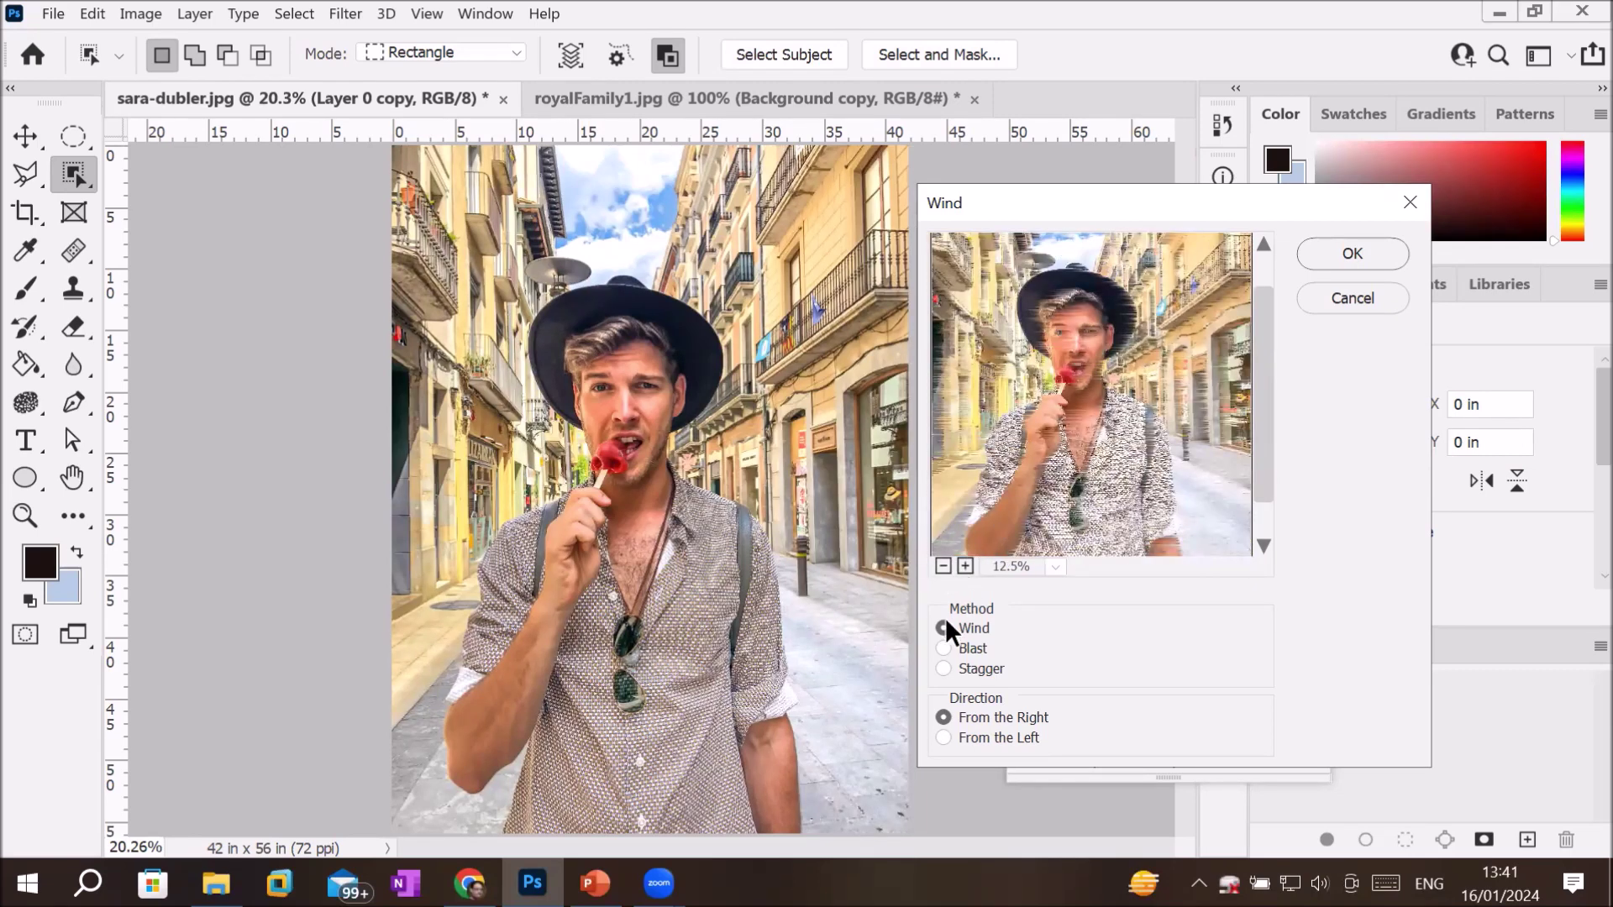
click(944, 647)
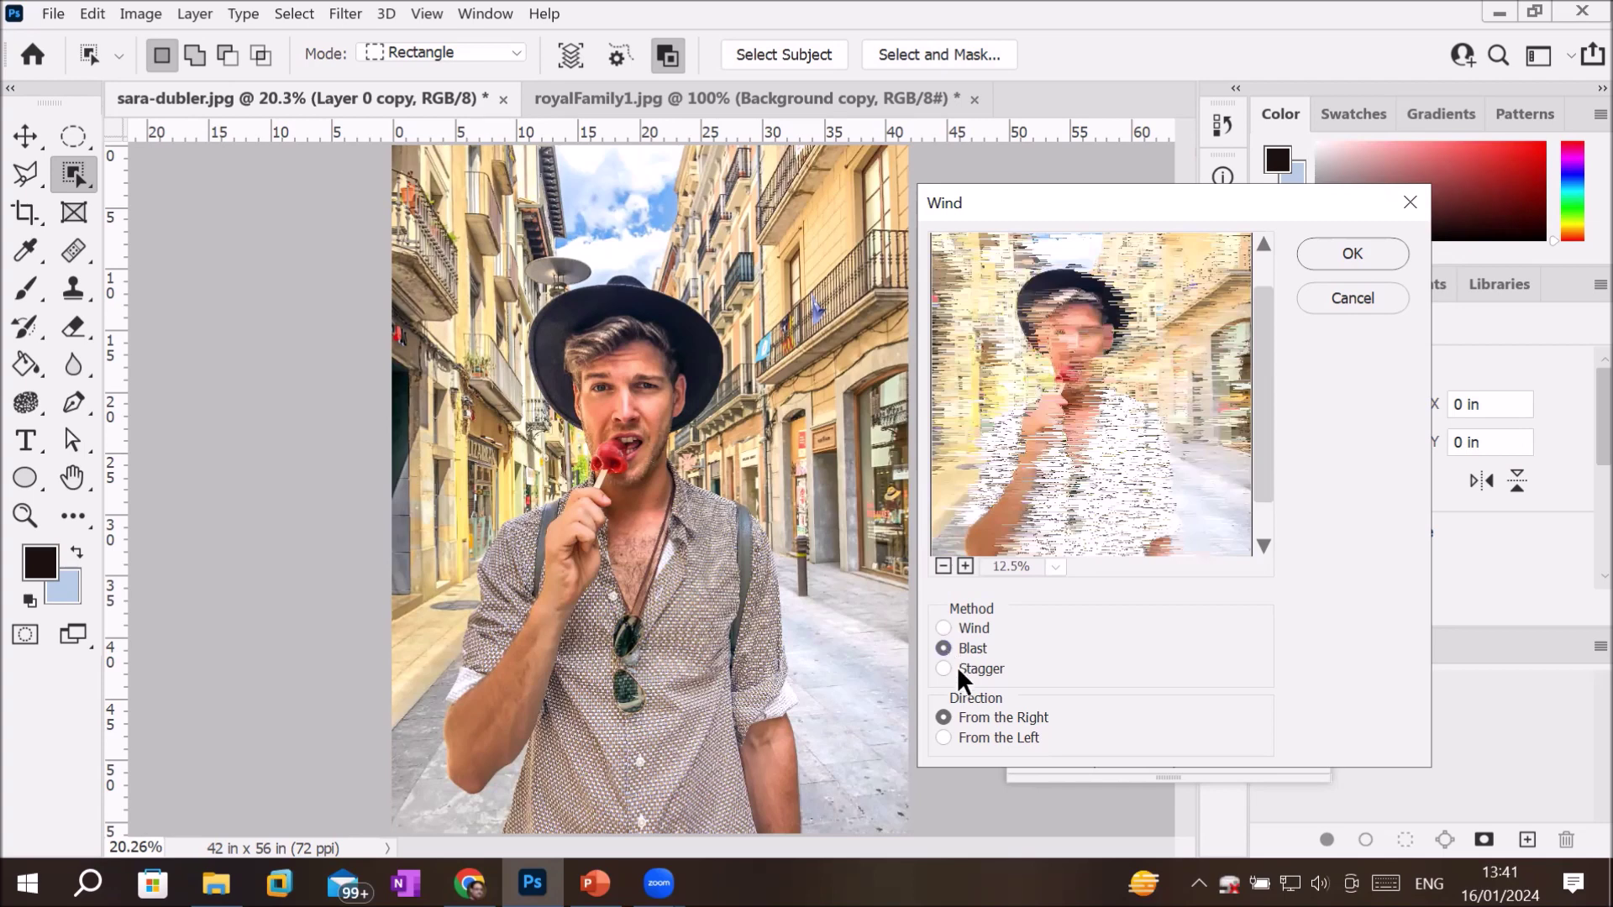
click(945, 670)
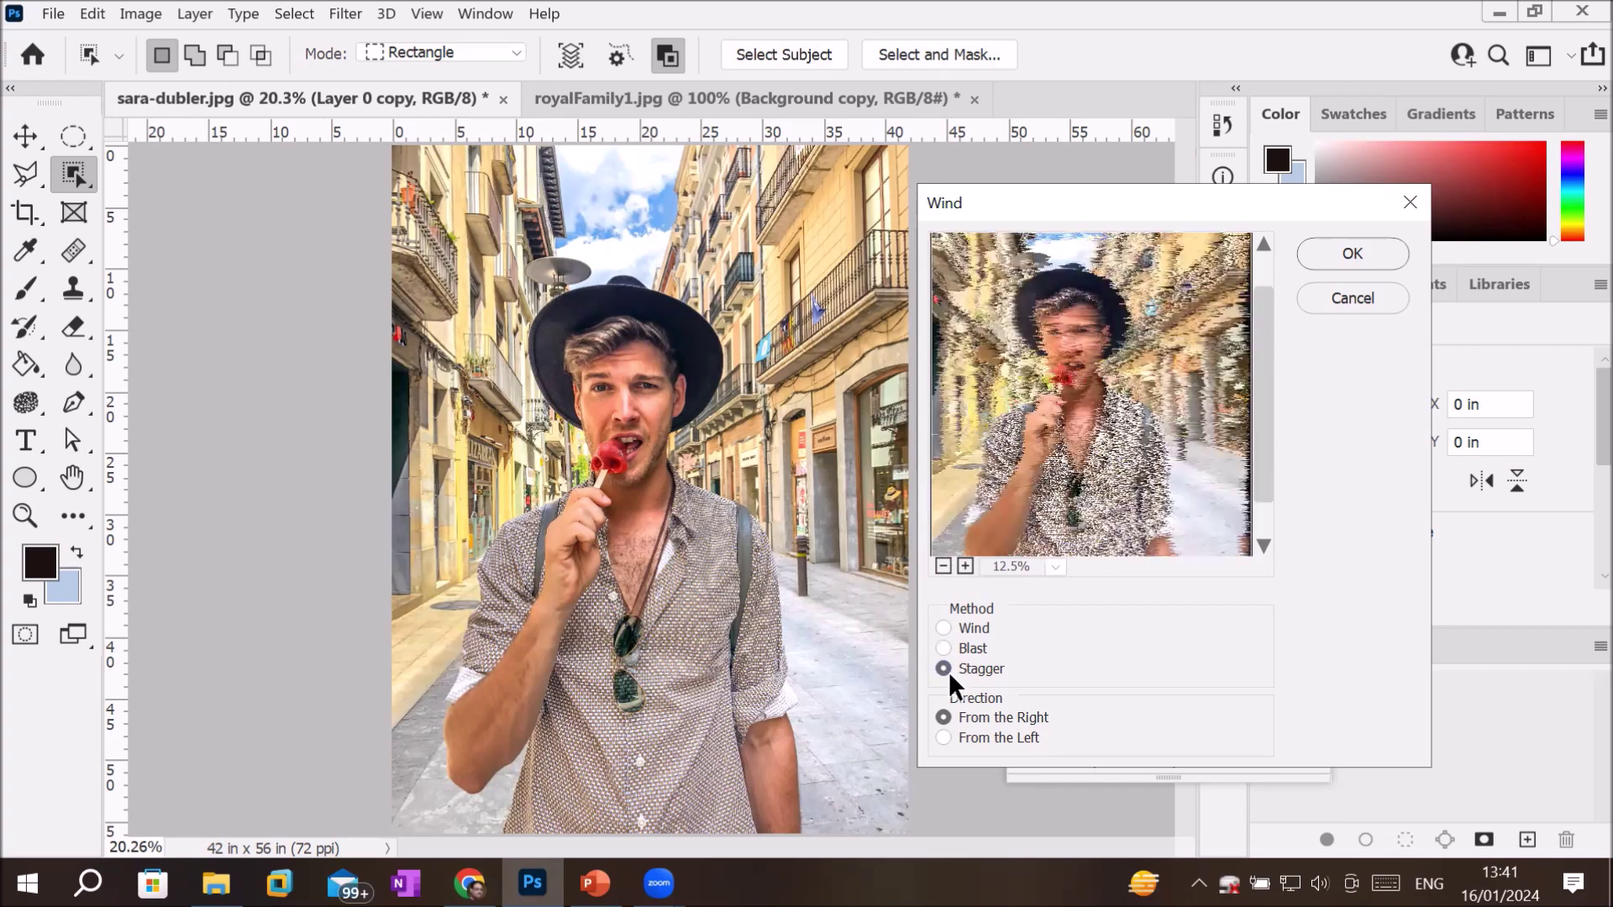
Step: Compare directions, then apply the plain Wind method blowing from the left
click(944, 738)
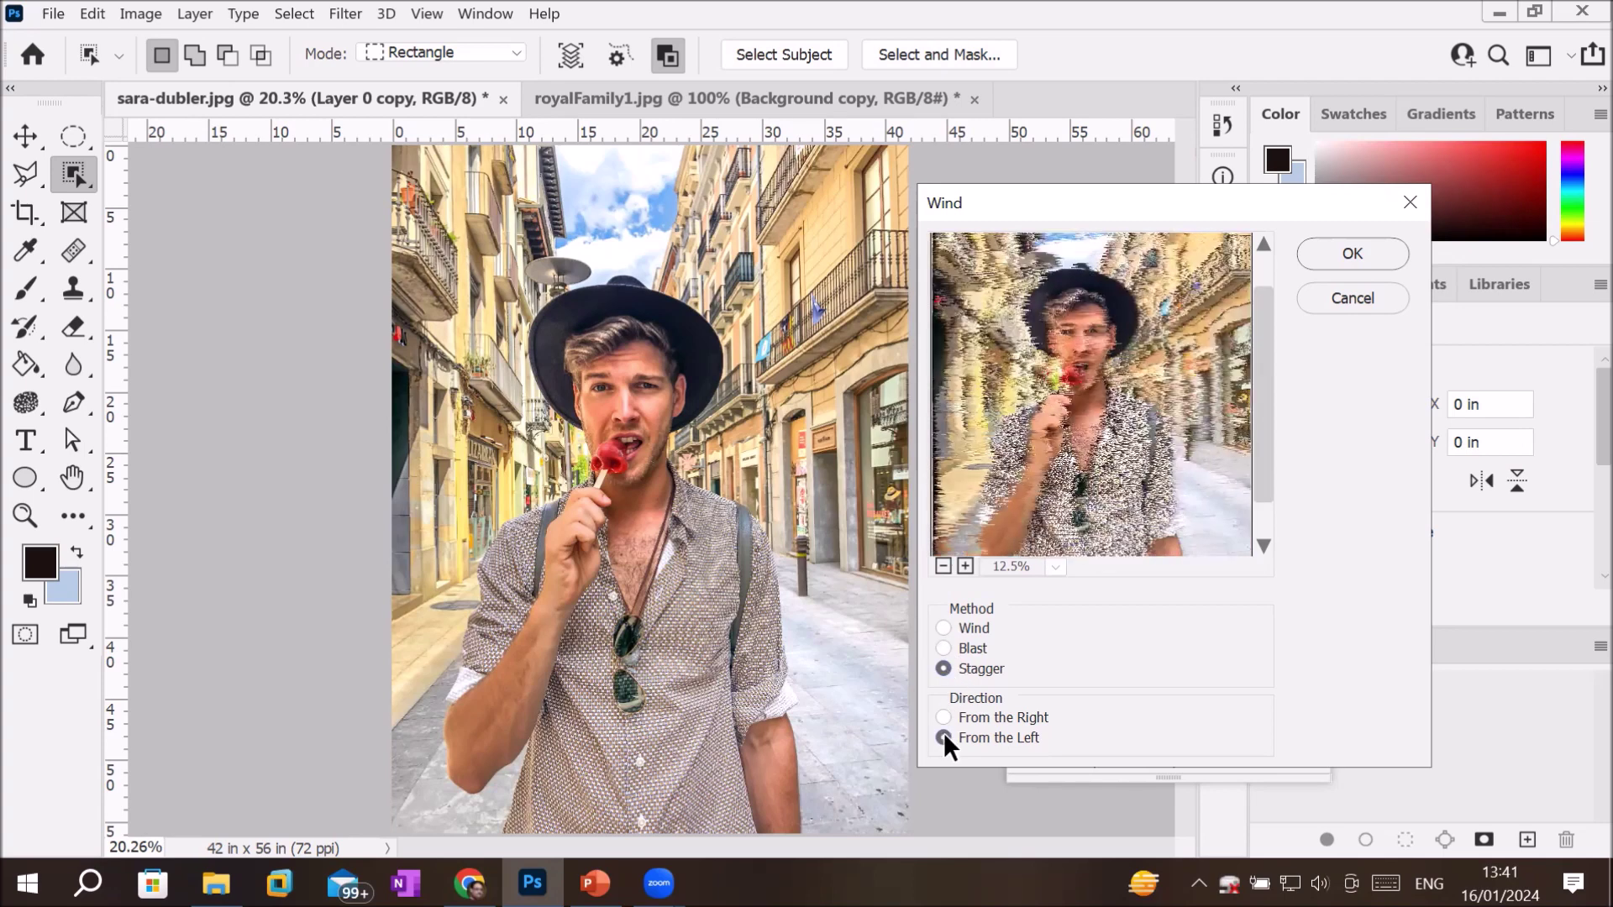
click(946, 710)
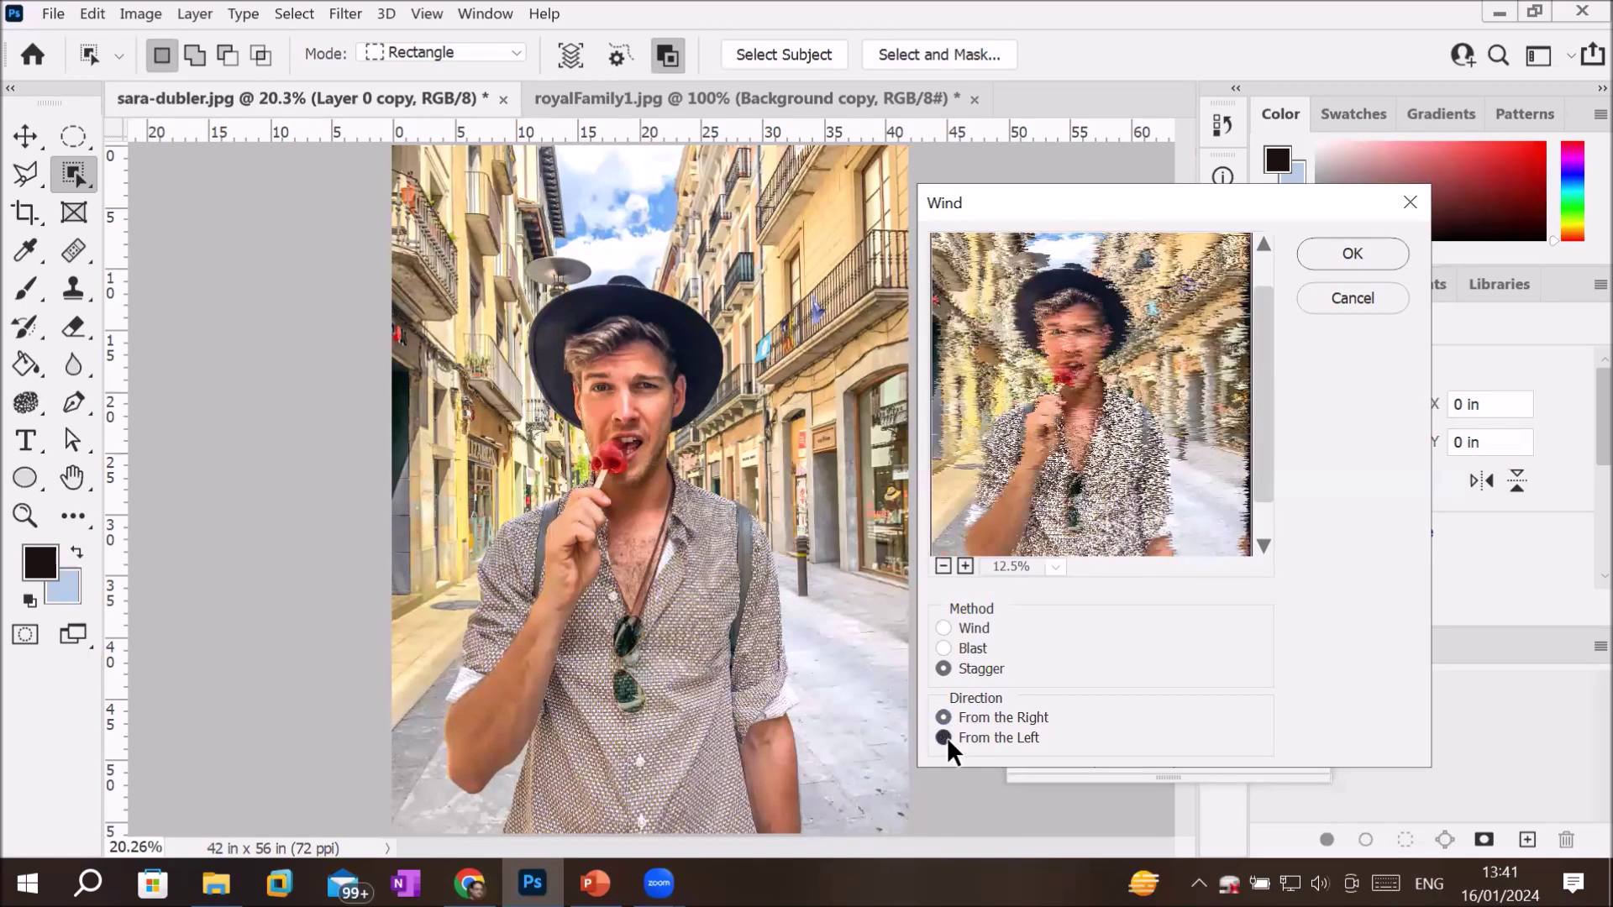
click(945, 739)
click(942, 648)
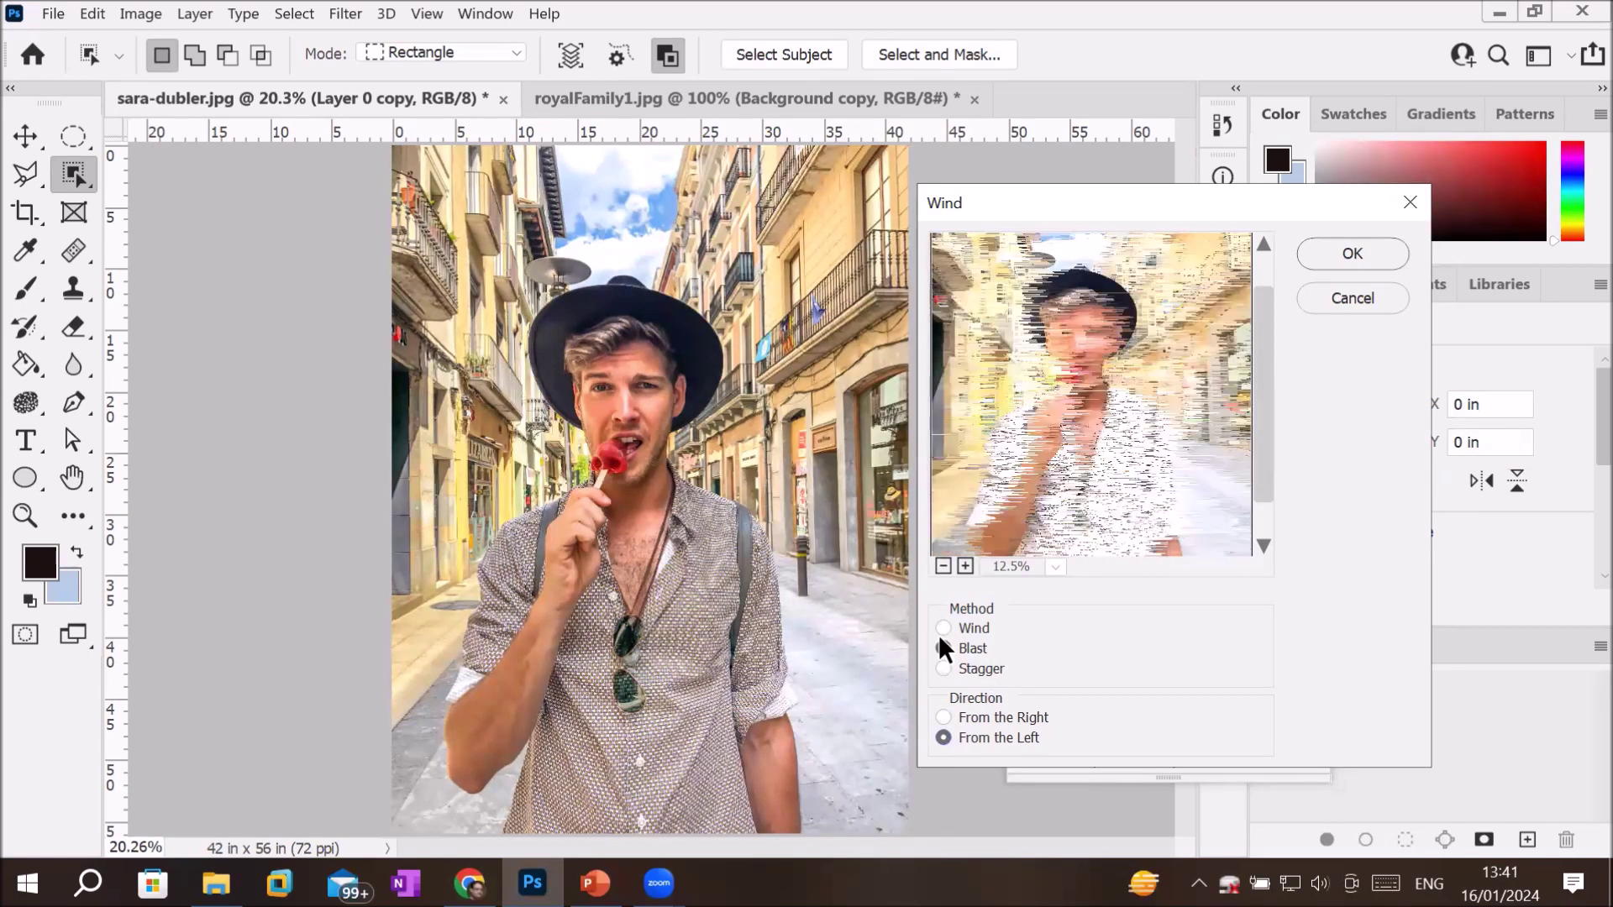
click(943, 629)
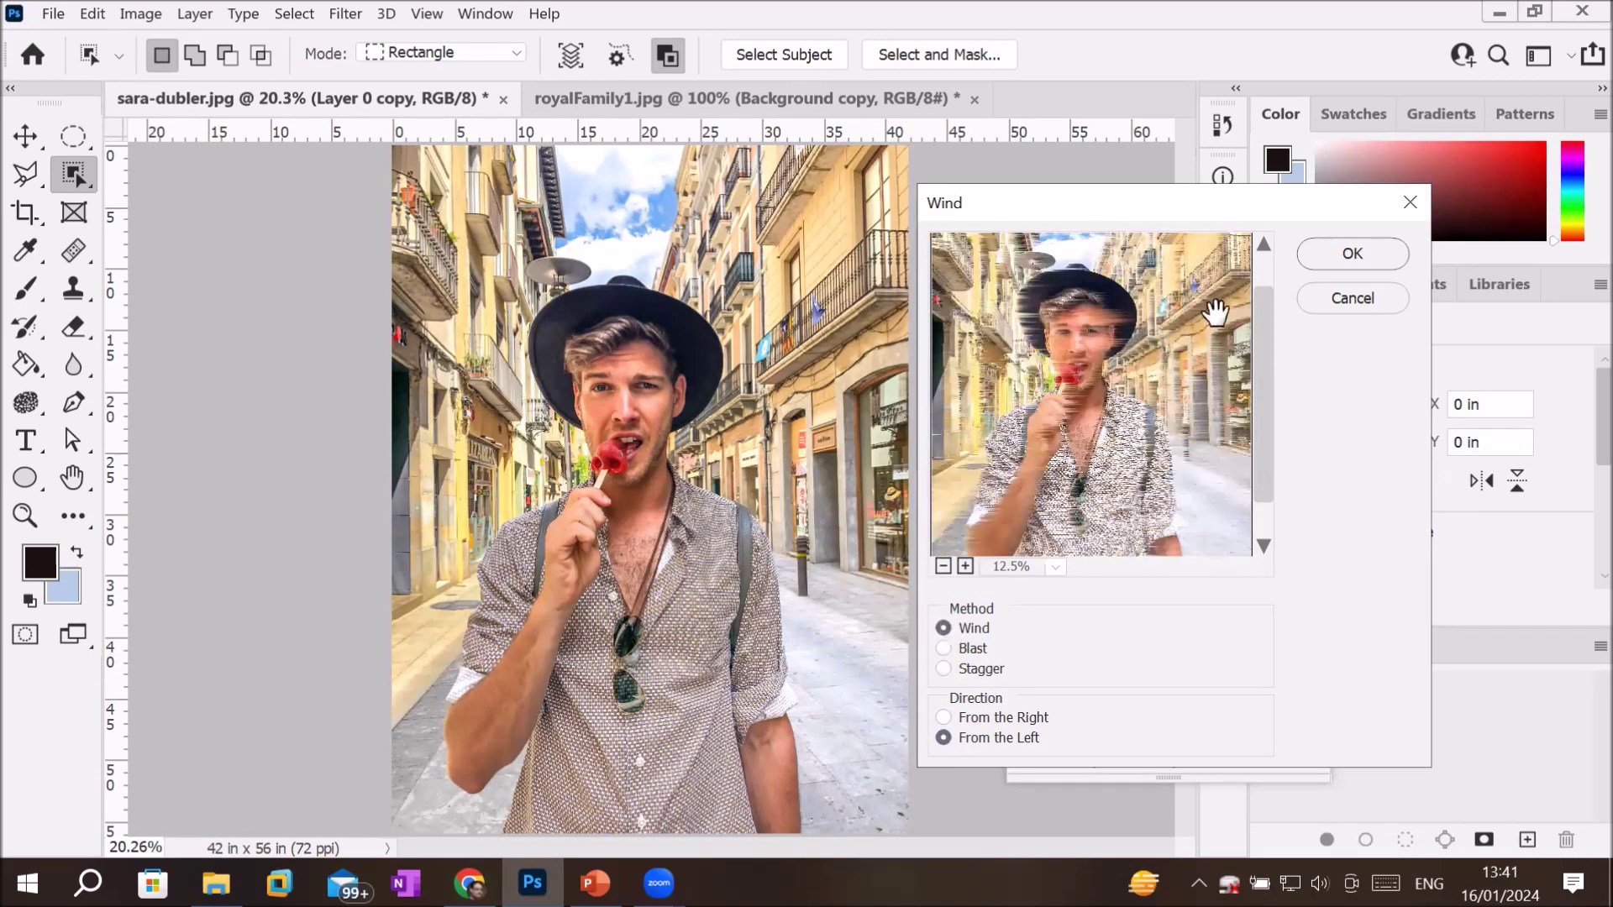
click(1344, 253)
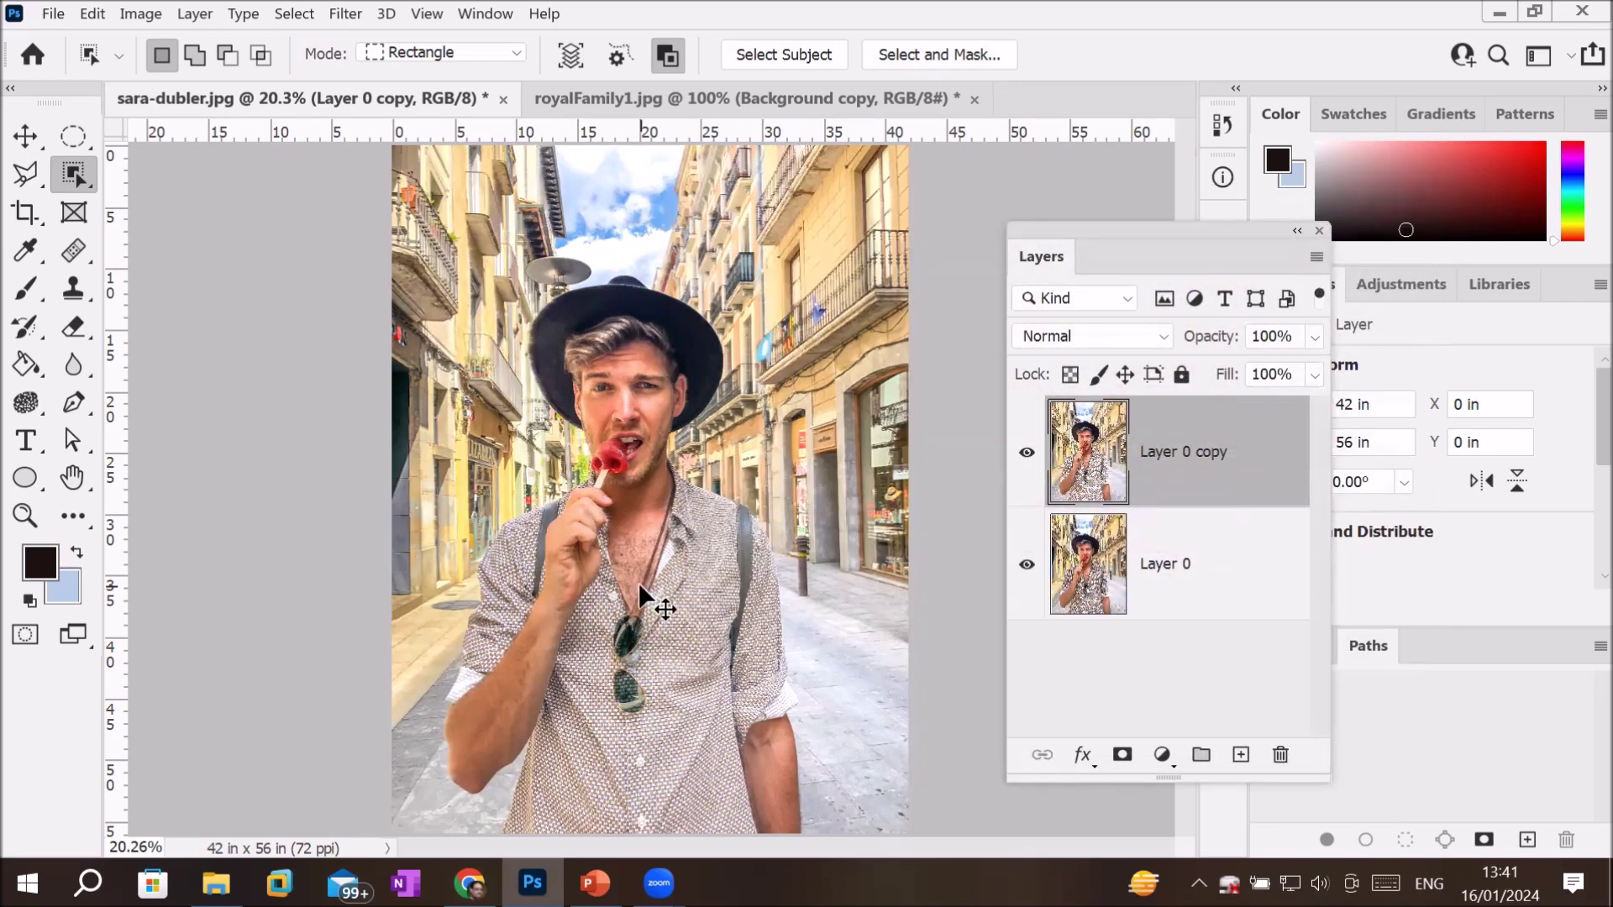
click(353, 10)
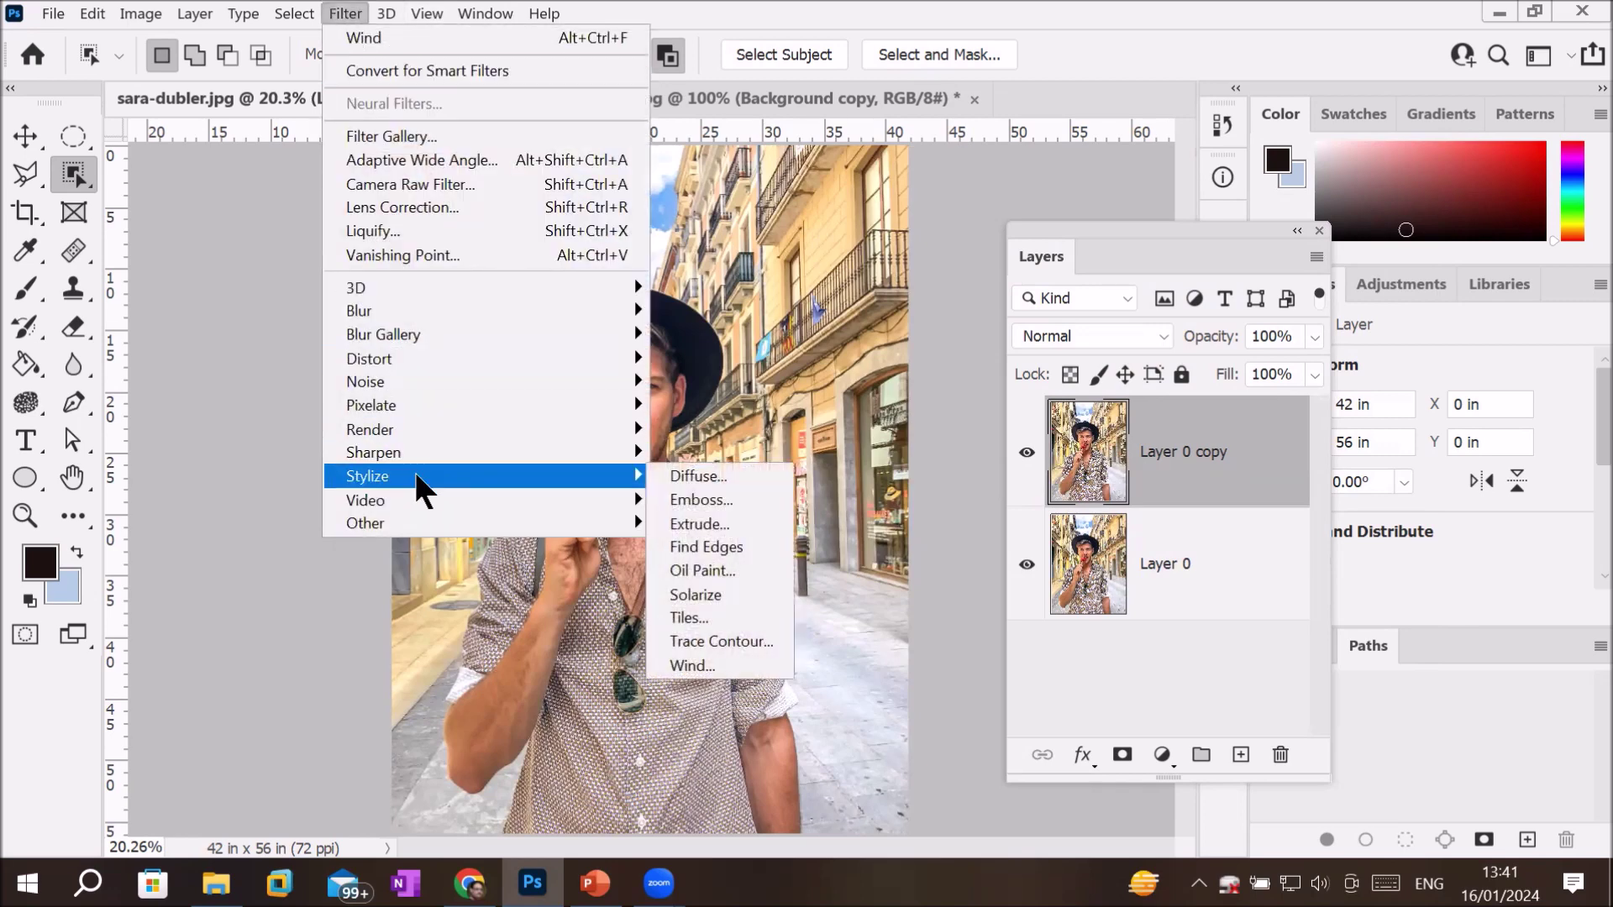
click(708, 642)
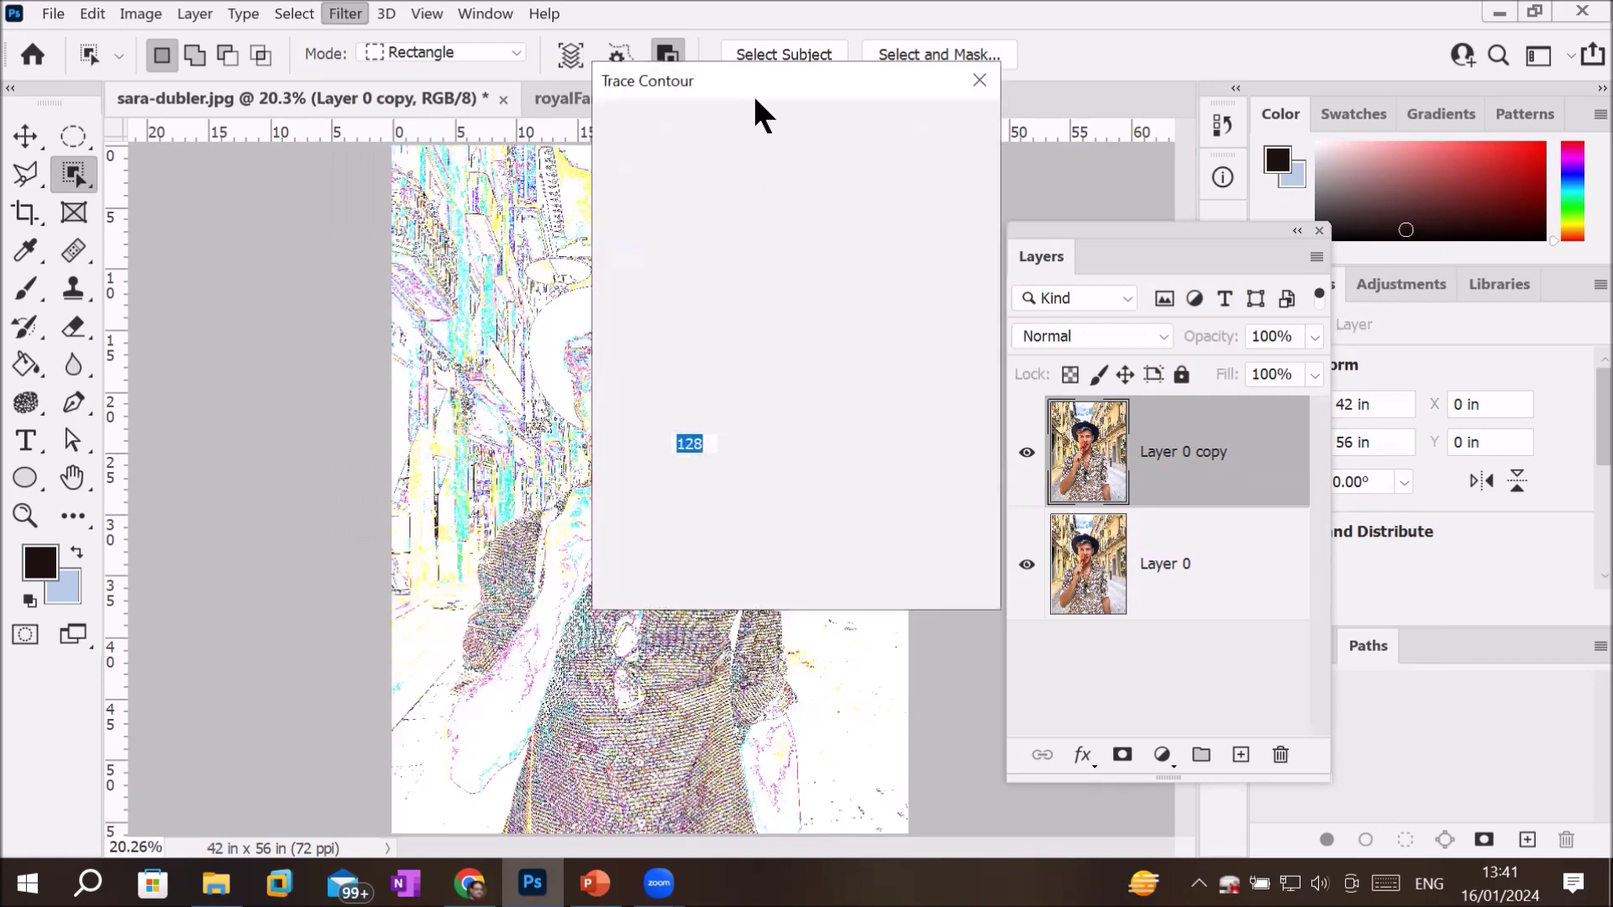
drag(758, 78, 1188, 220)
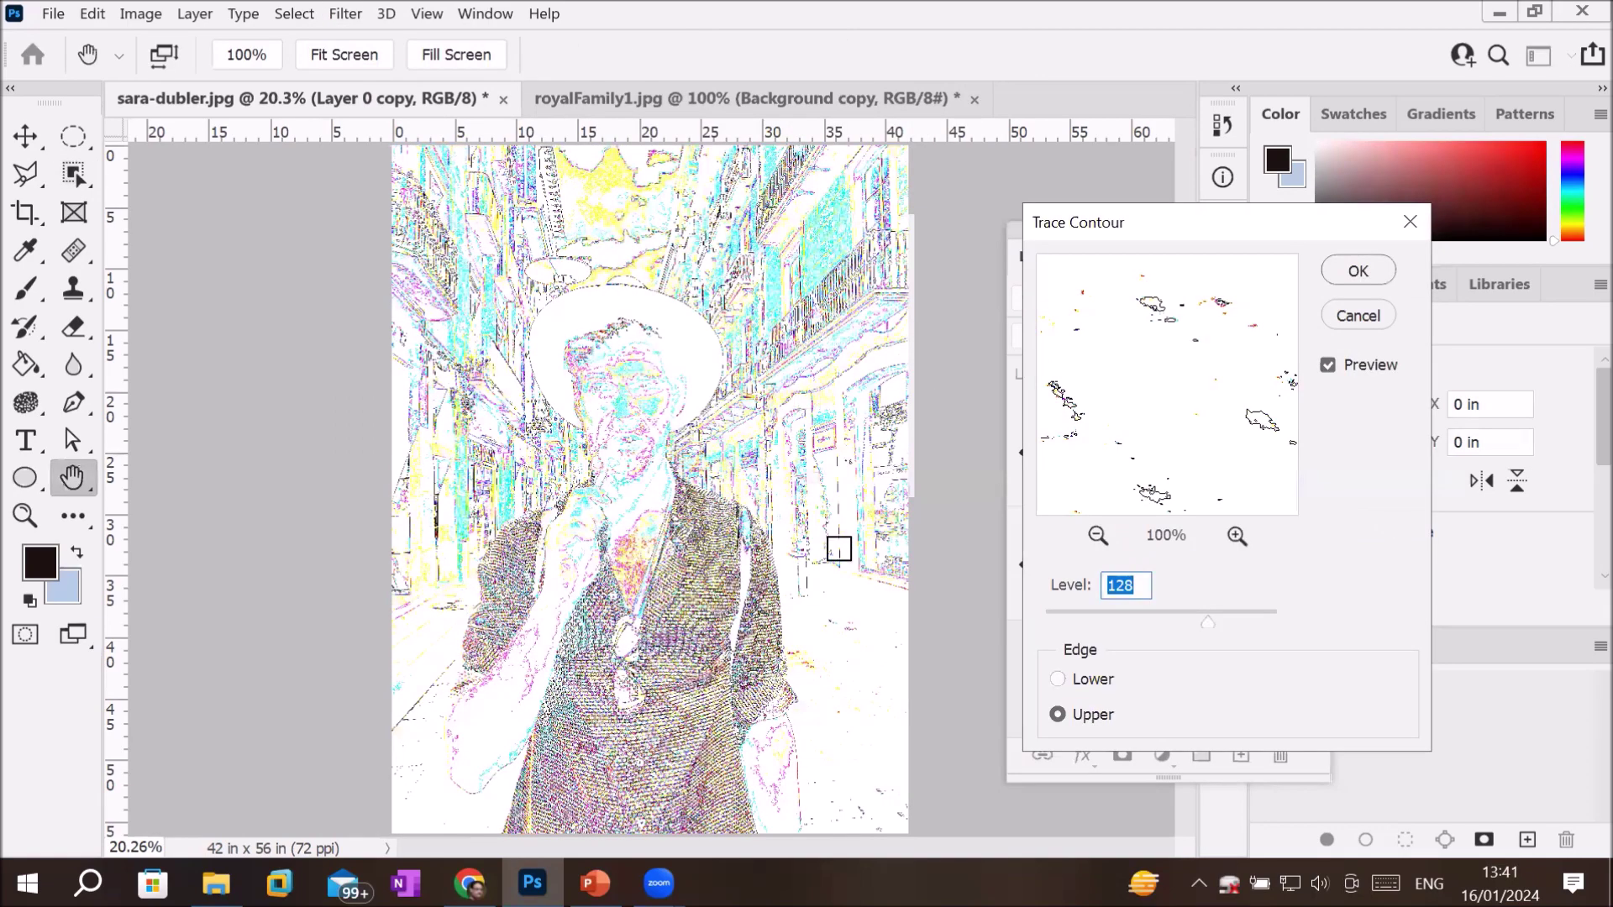
click(1085, 669)
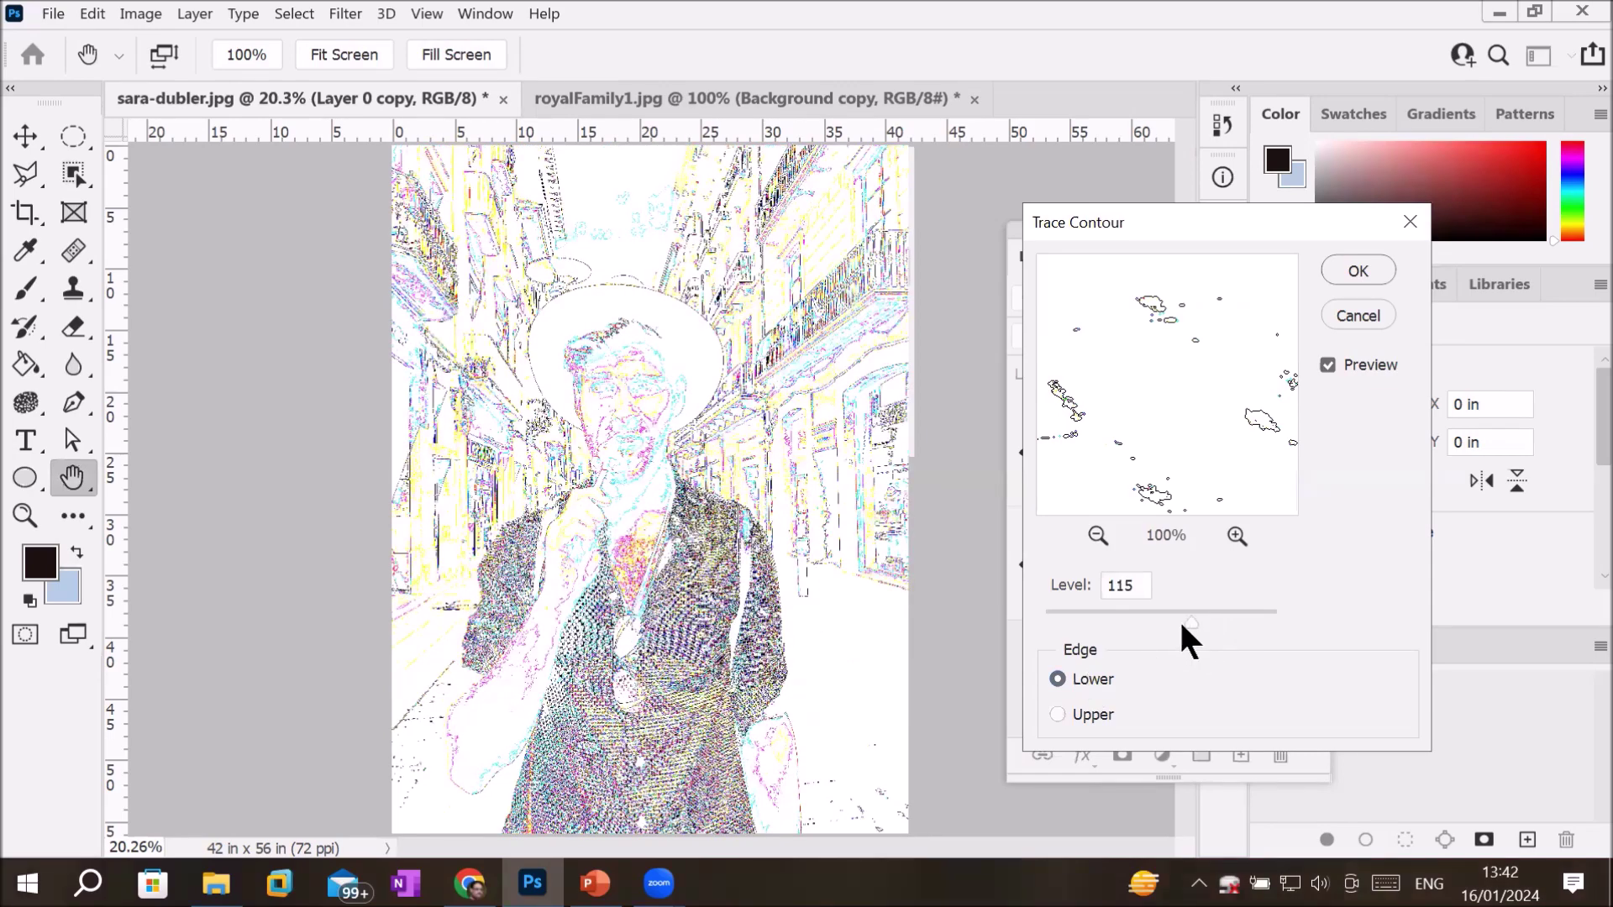
drag(1132, 617, 1082, 622)
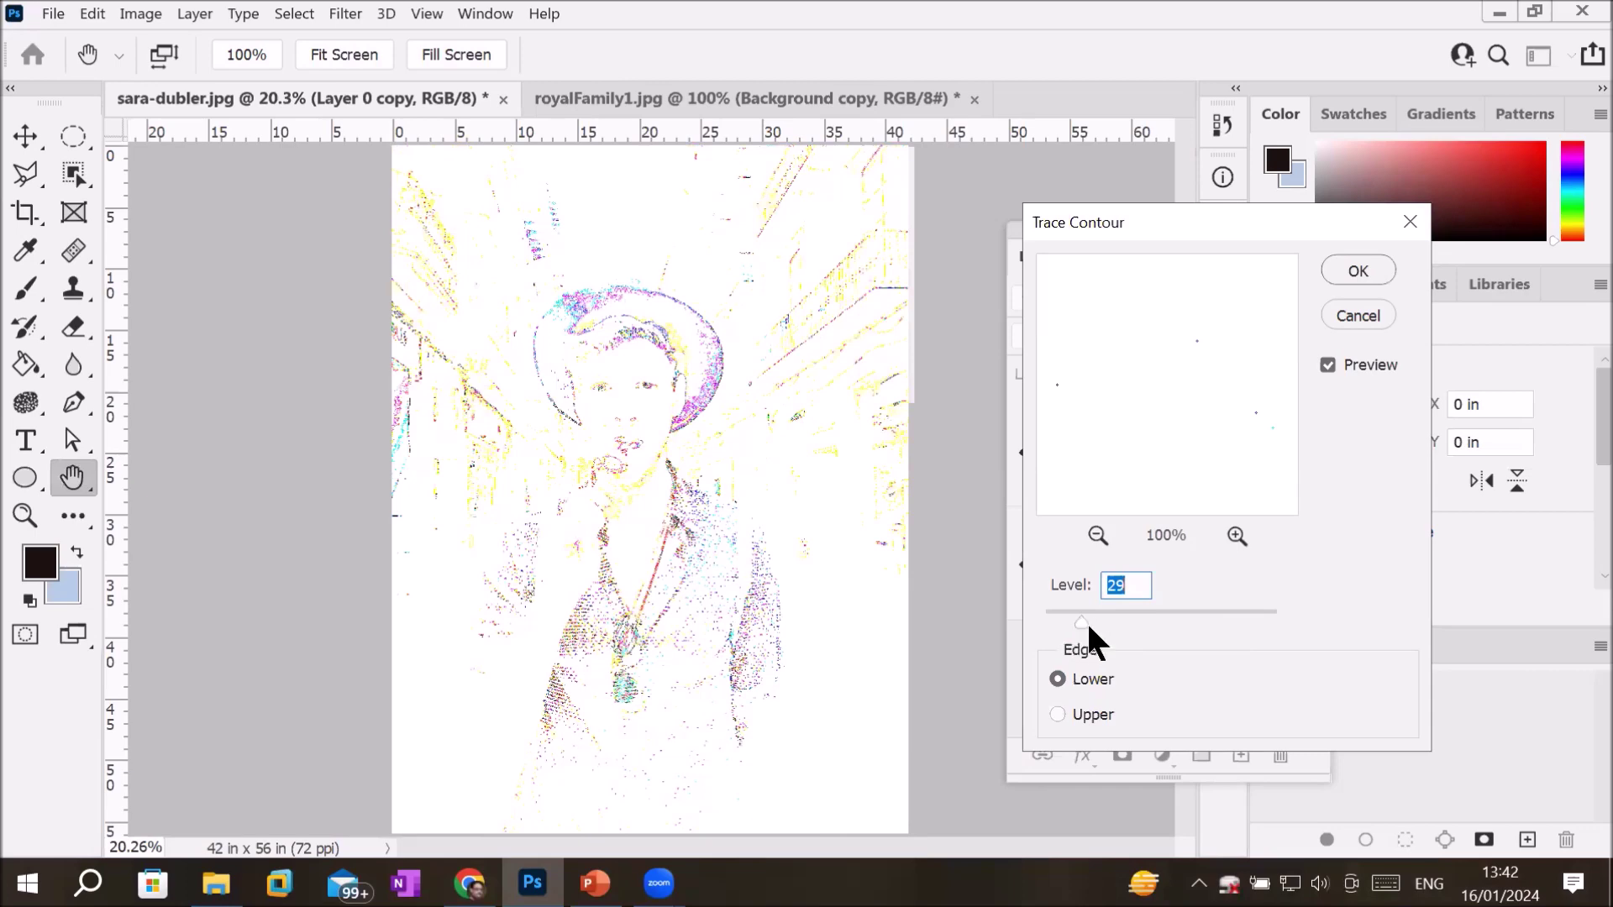
drag(1086, 619, 1277, 614)
drag(1276, 616, 1115, 615)
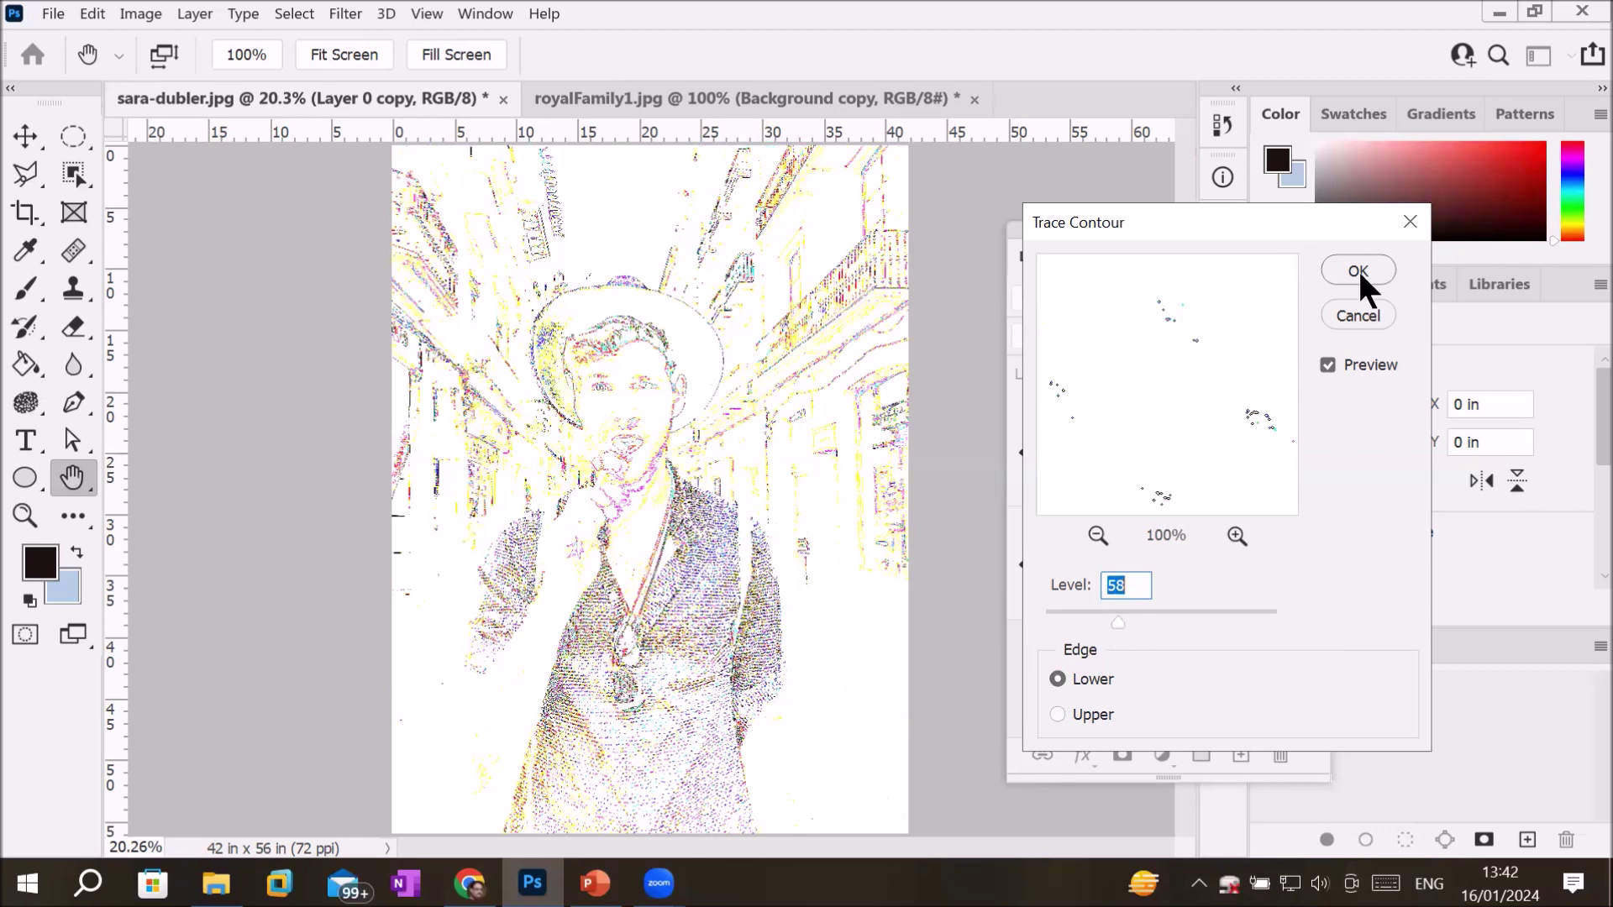
key(Return)
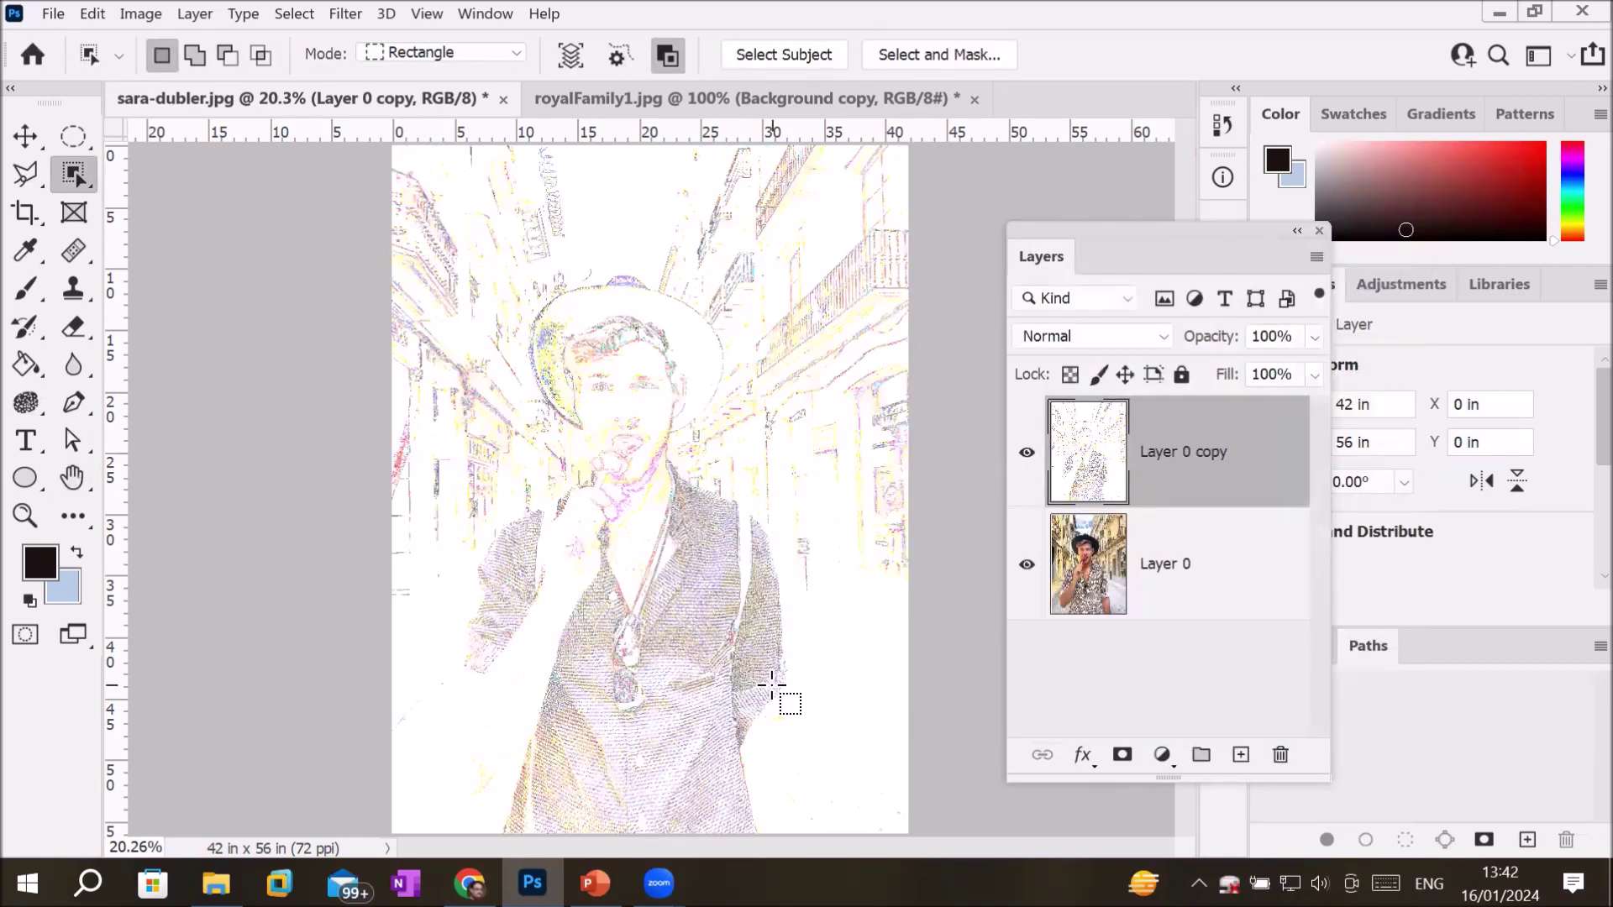
key(ctrl+z)
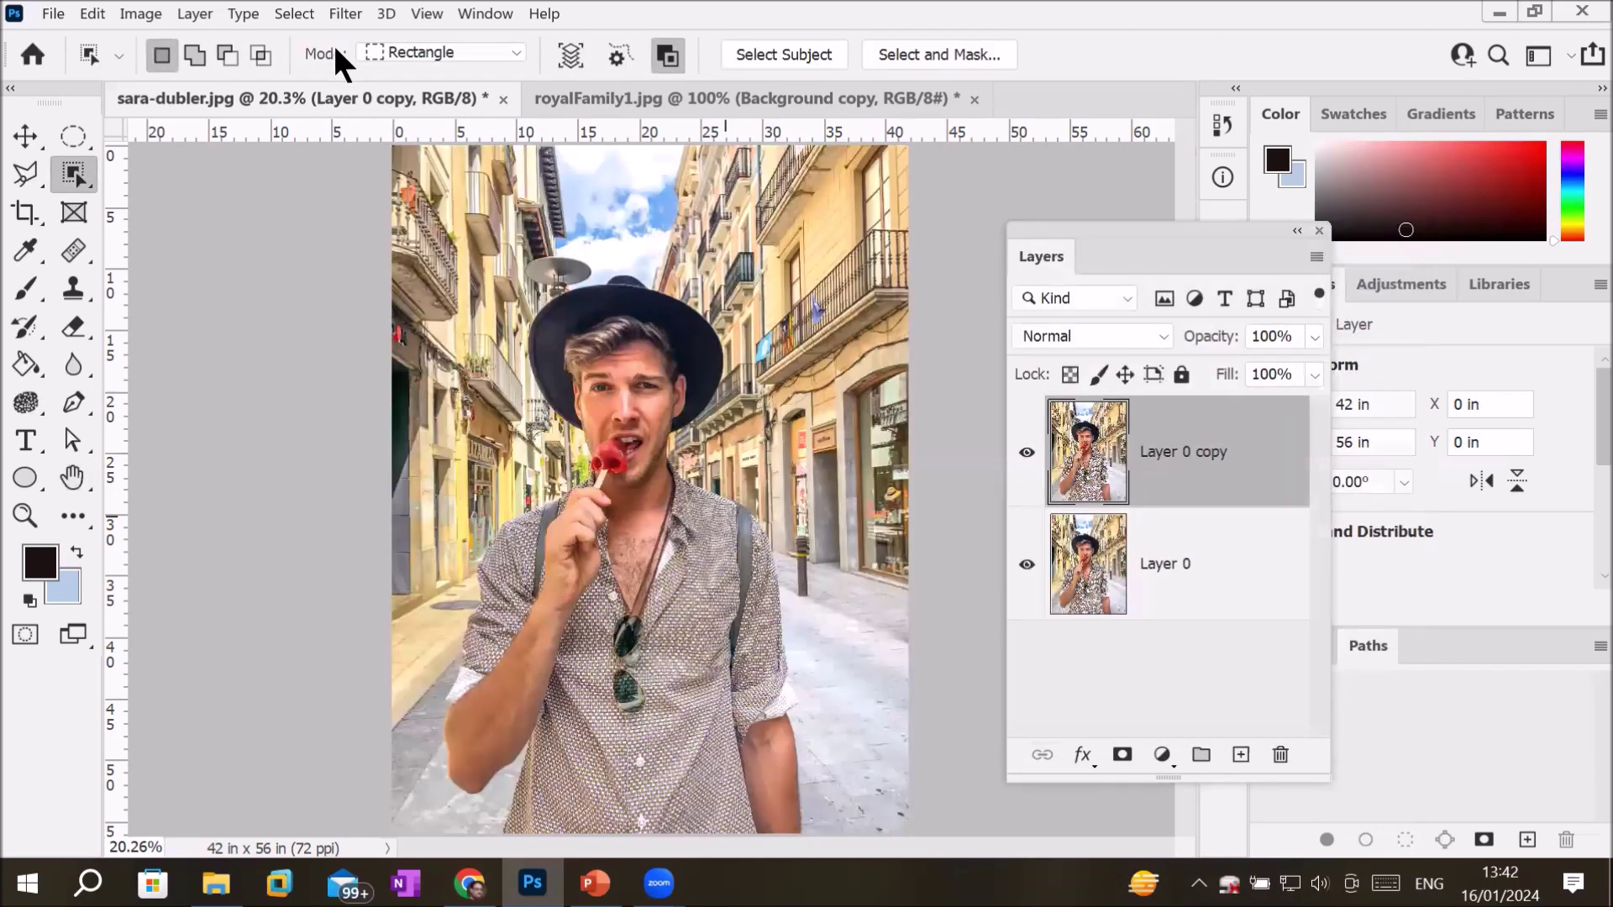
click(346, 14)
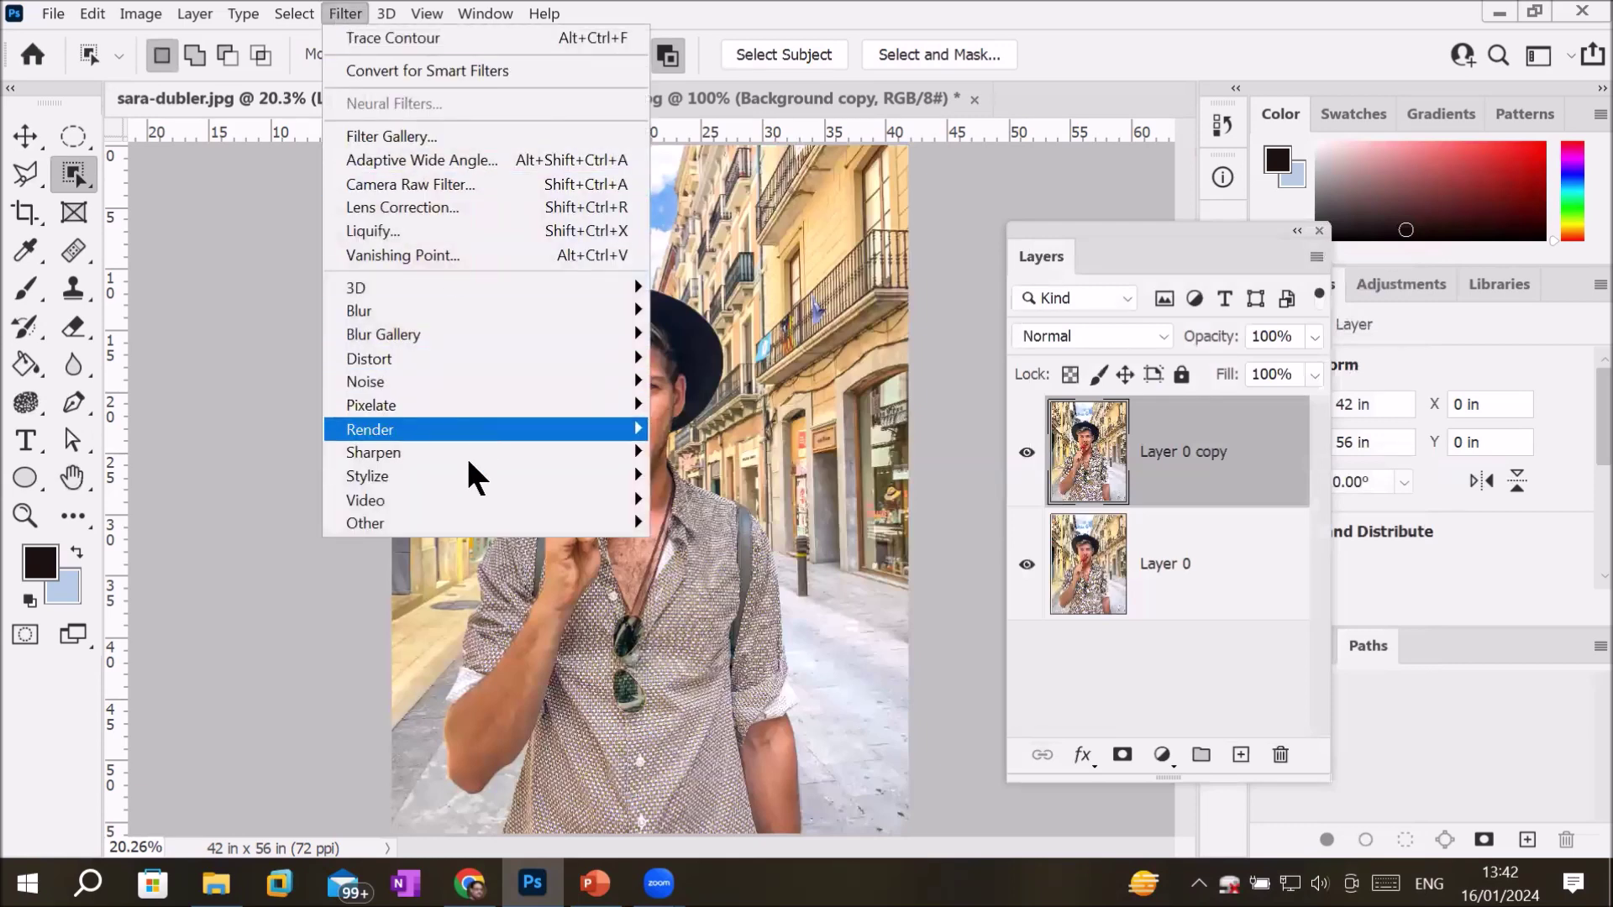
mouse_move(366, 477)
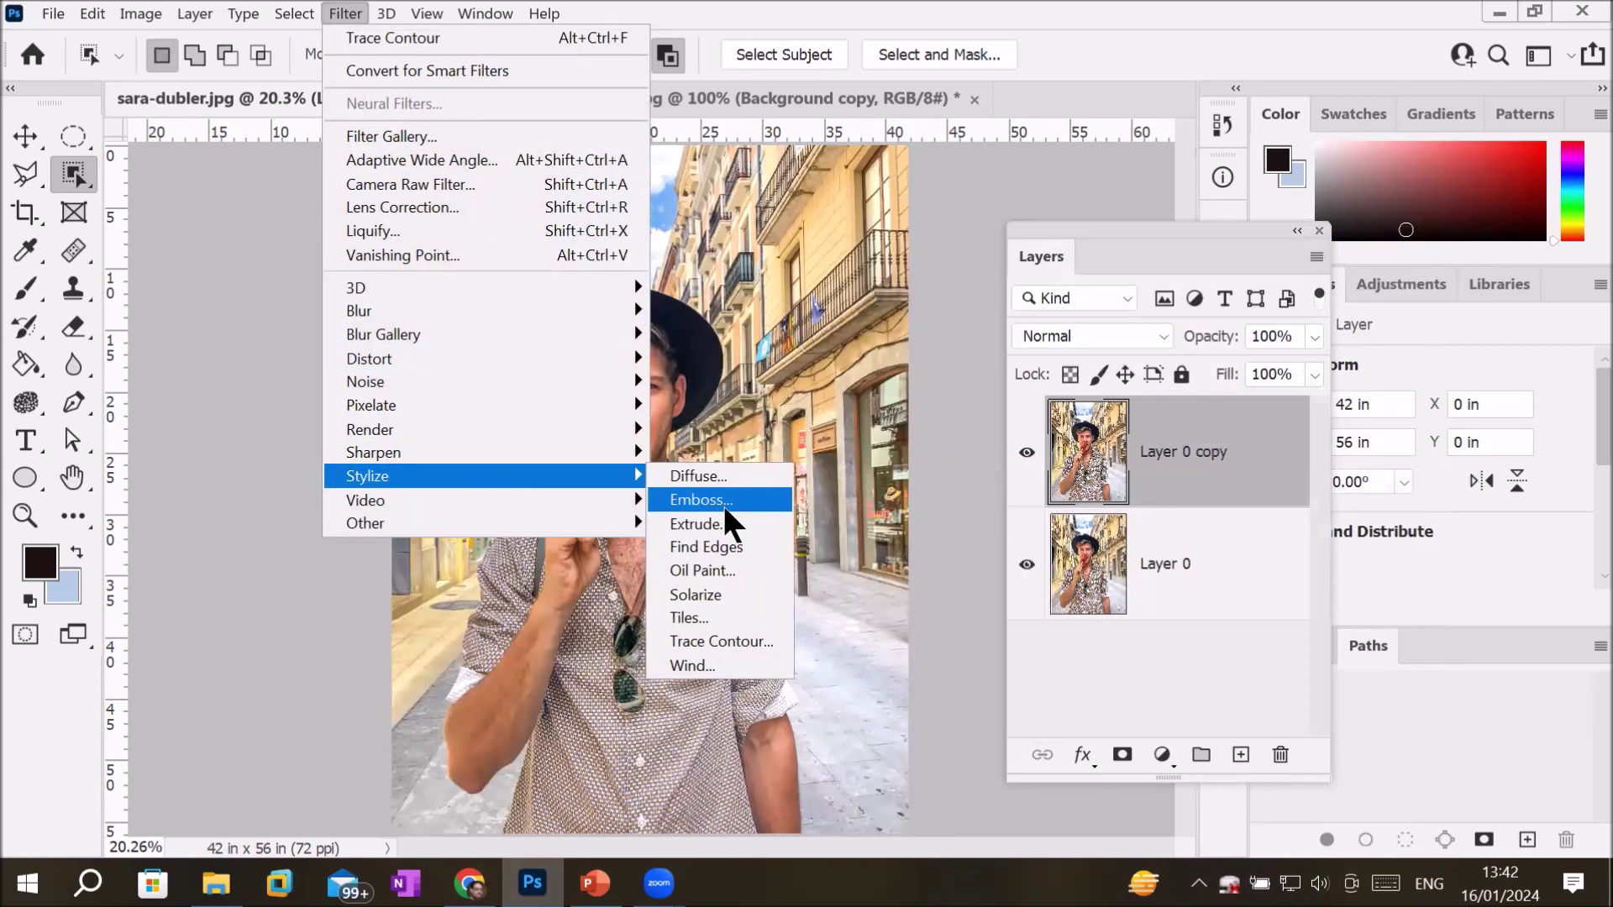
click(734, 504)
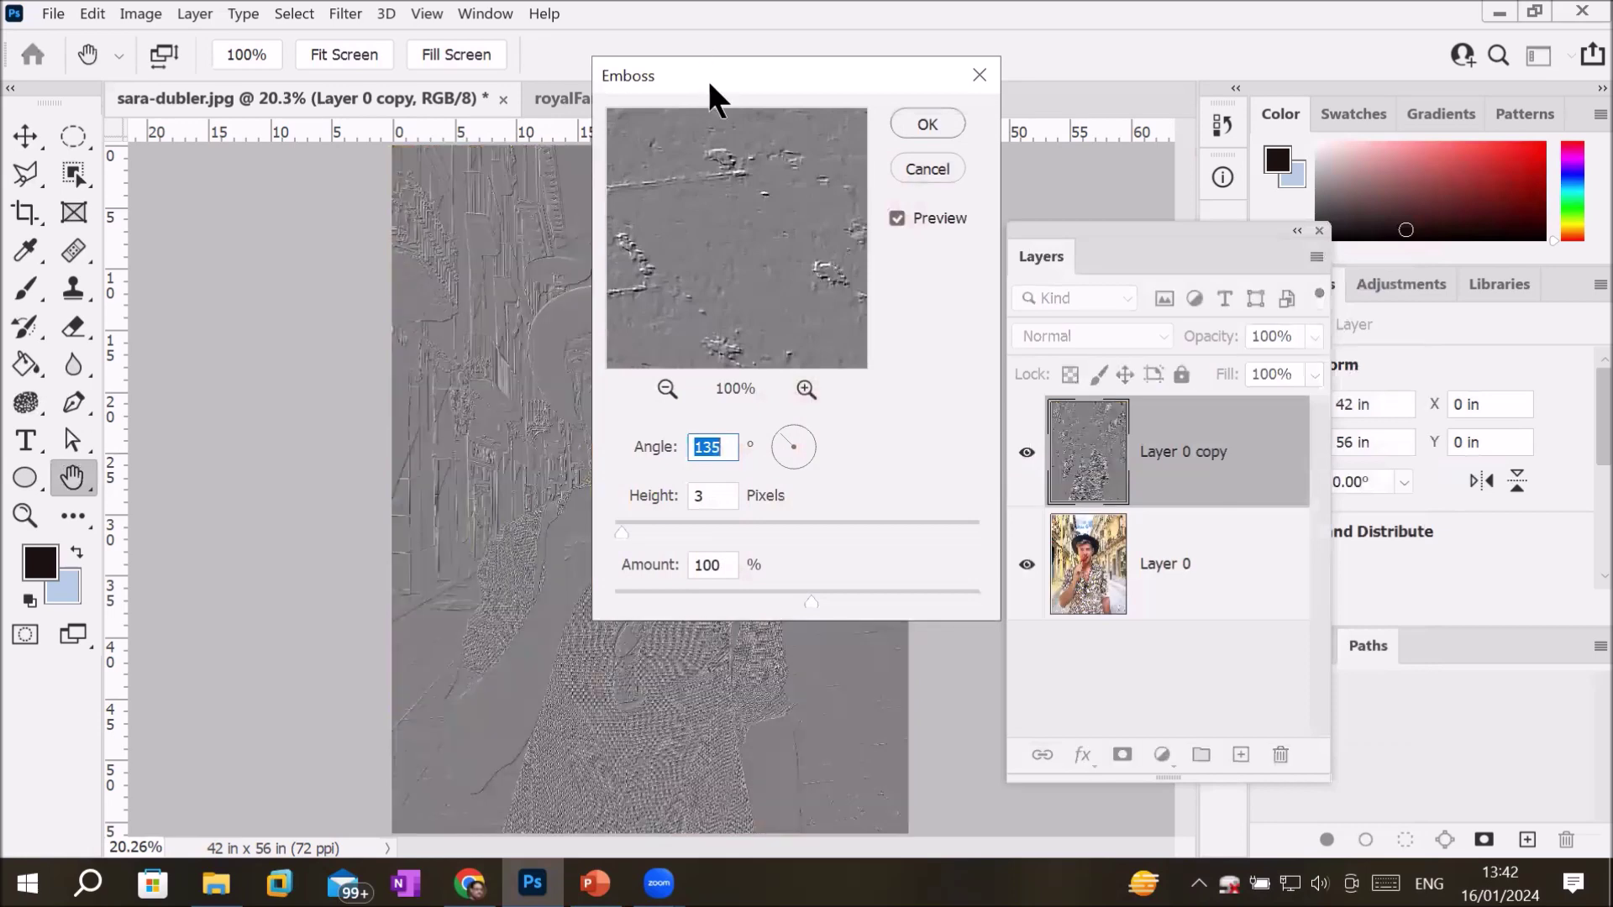
drag(713, 67, 1109, 200)
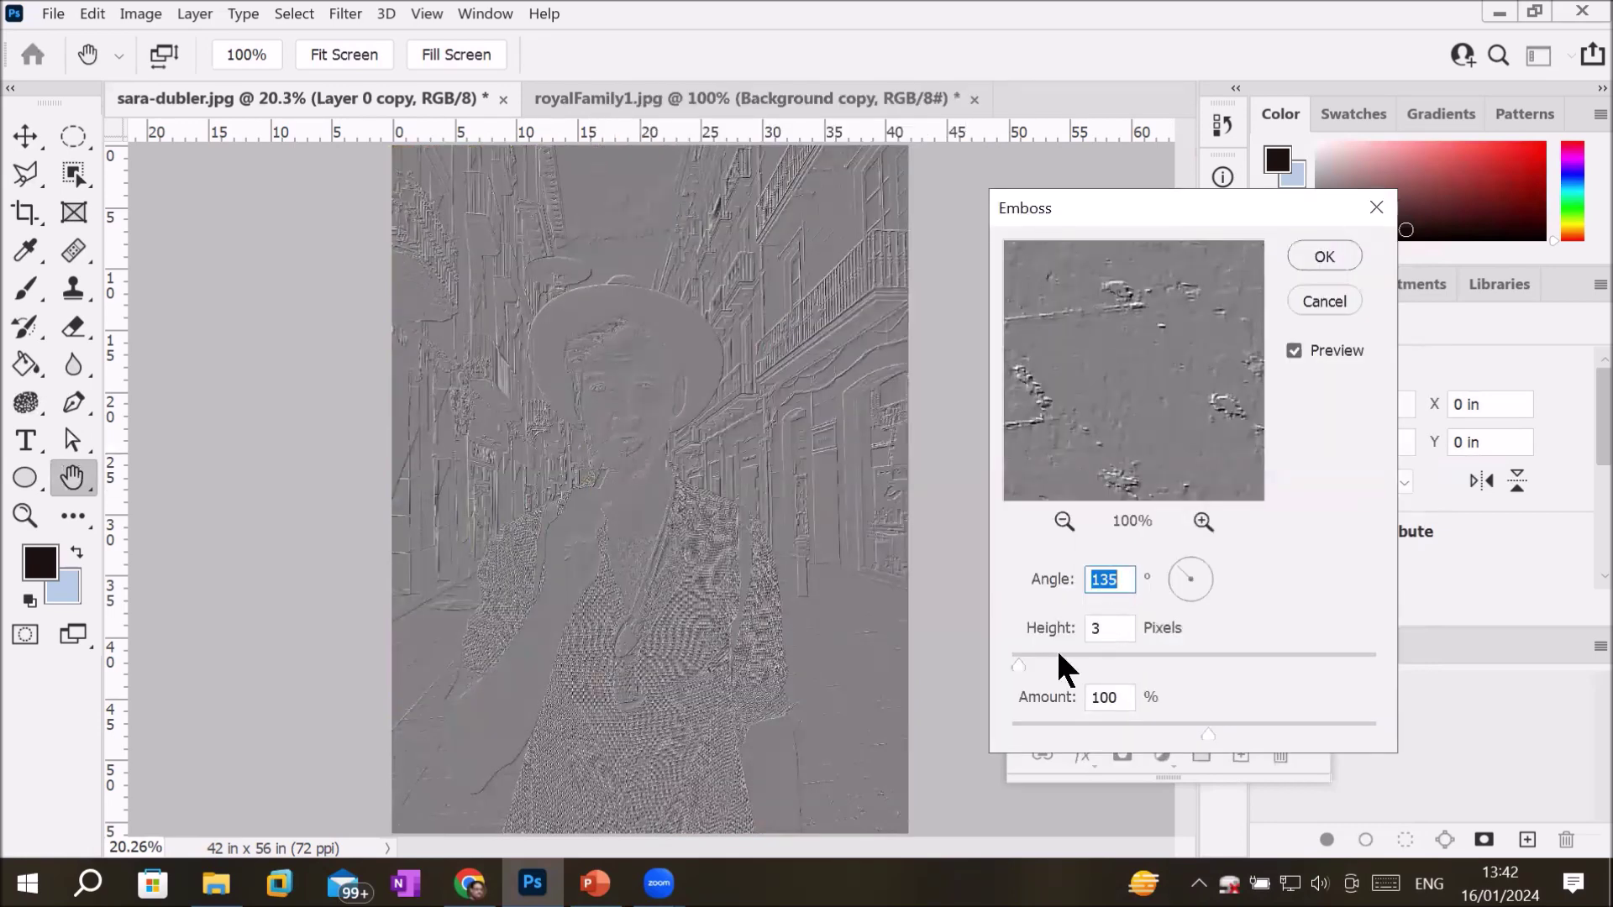
drag(1017, 667, 1011, 667)
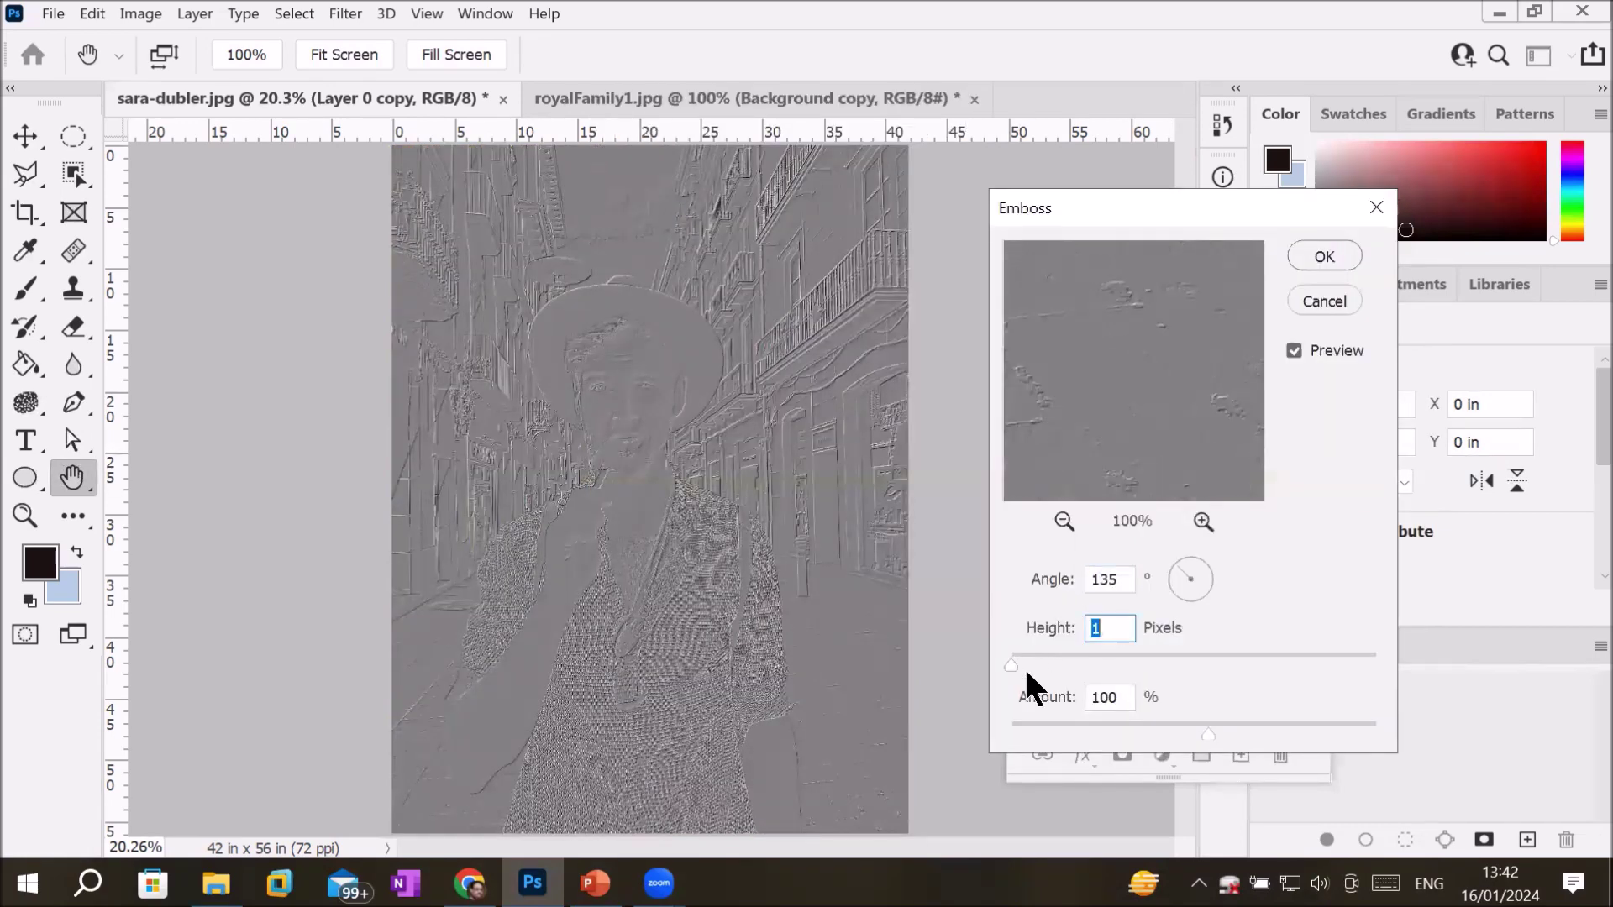
drag(1202, 733, 1056, 722)
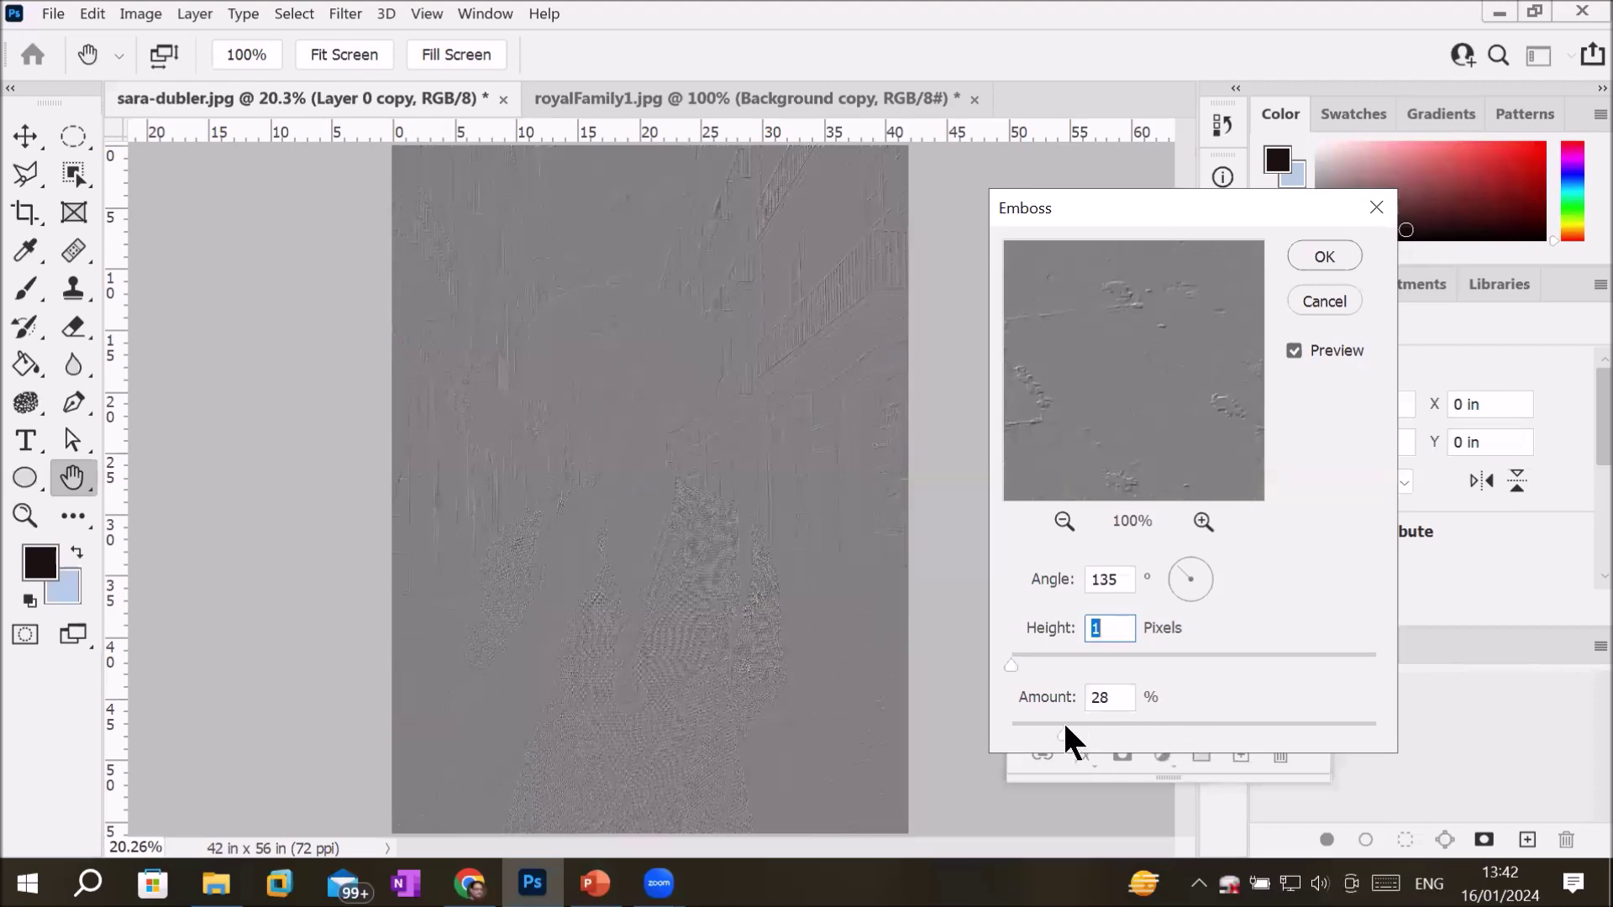
drag(1058, 733, 1394, 728)
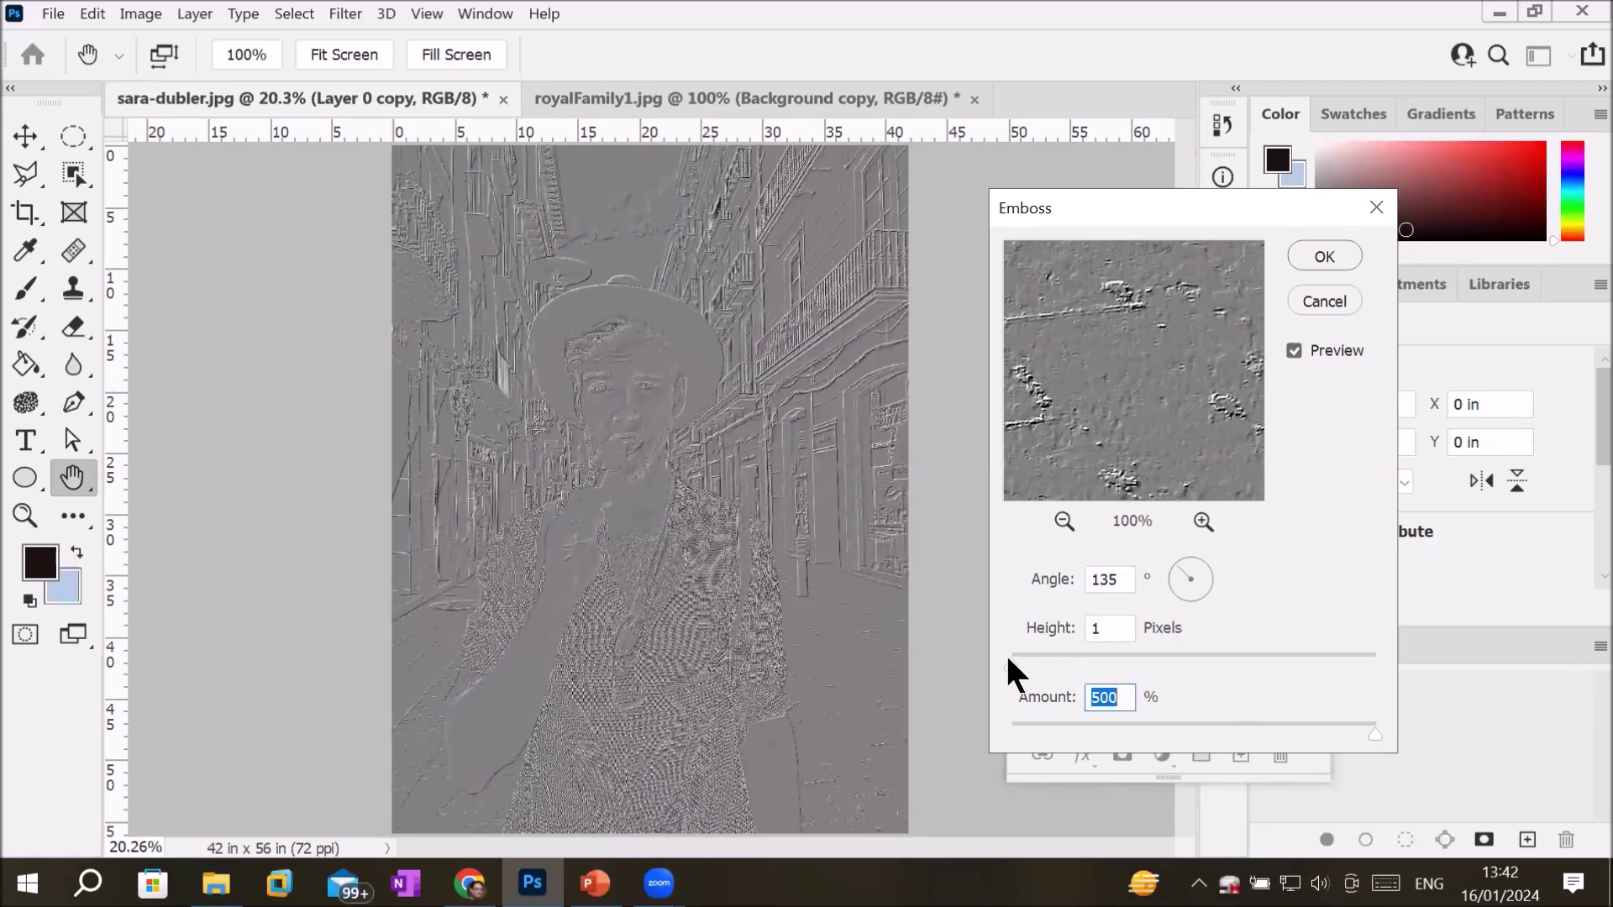
mouse_move(1007, 655)
mouse_down()
mouse_move(1182, 655)
mouse_move(1107, 662)
mouse_up()
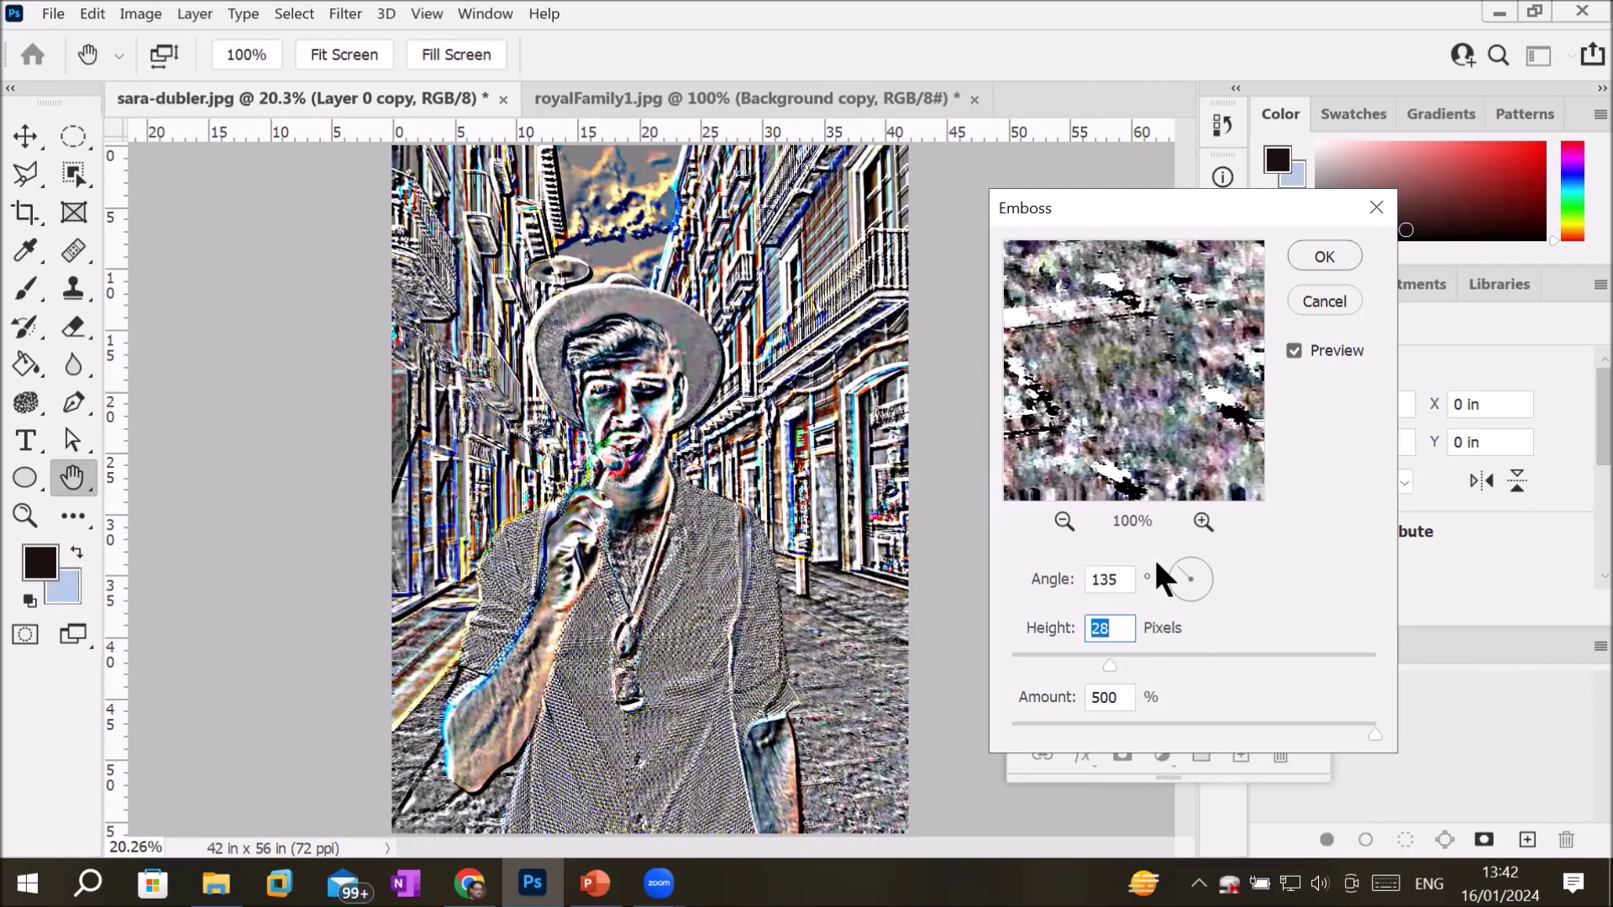
click(1288, 249)
scroll(565, 500, up, 1)
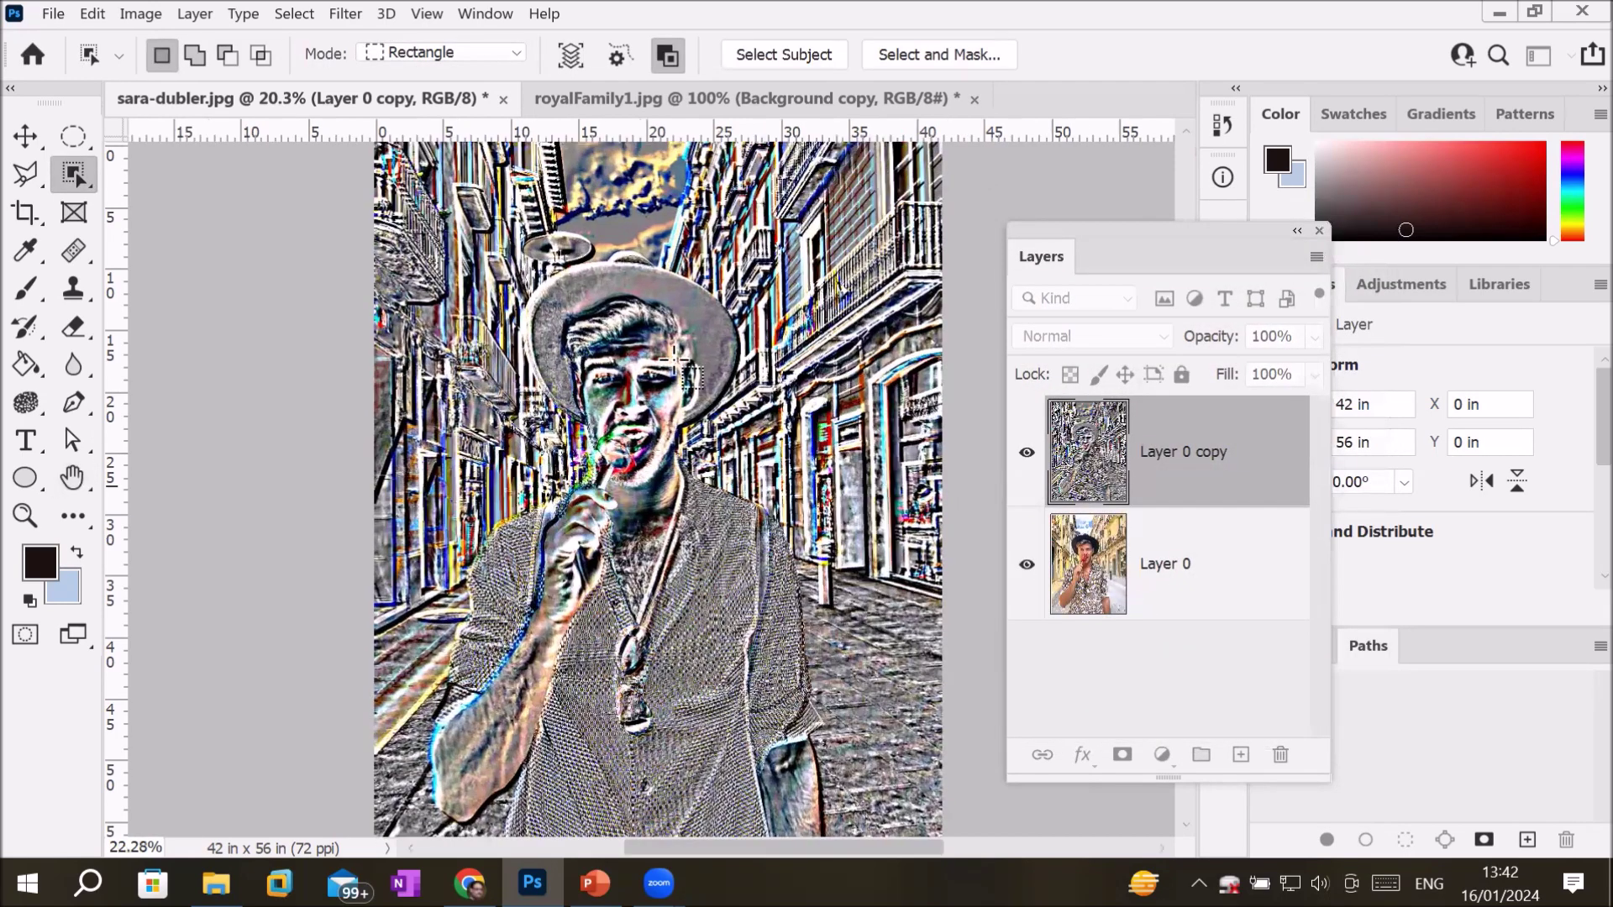
scroll(699, 268, up, 1)
scroll(685, 274, up, 6)
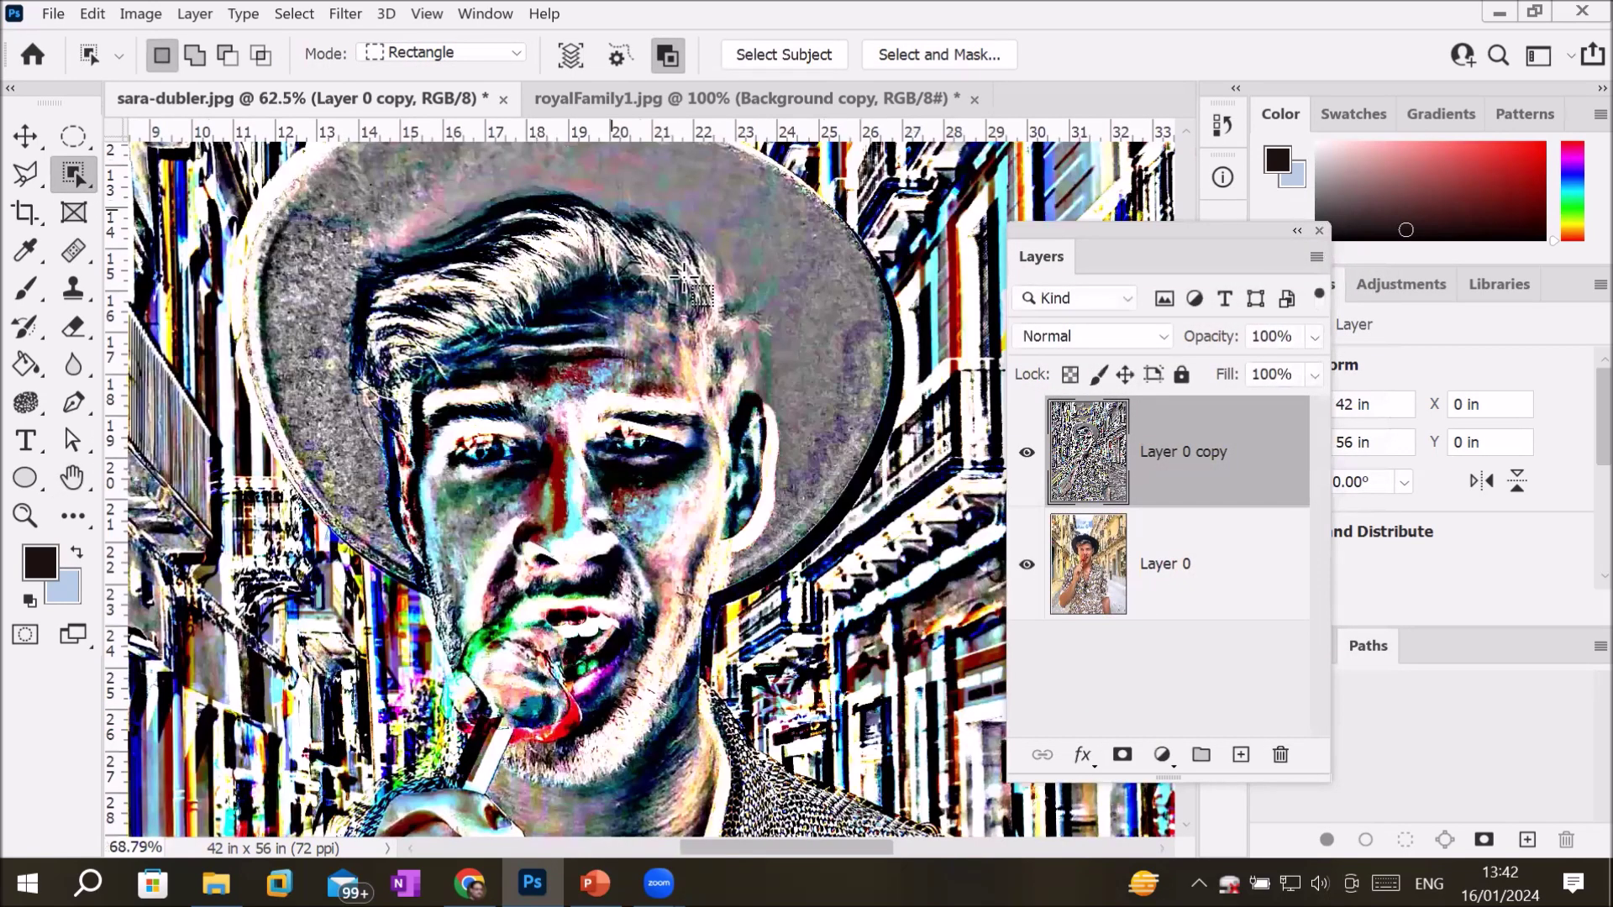
scroll(684, 274, up, 1)
scroll(685, 273, down, 4)
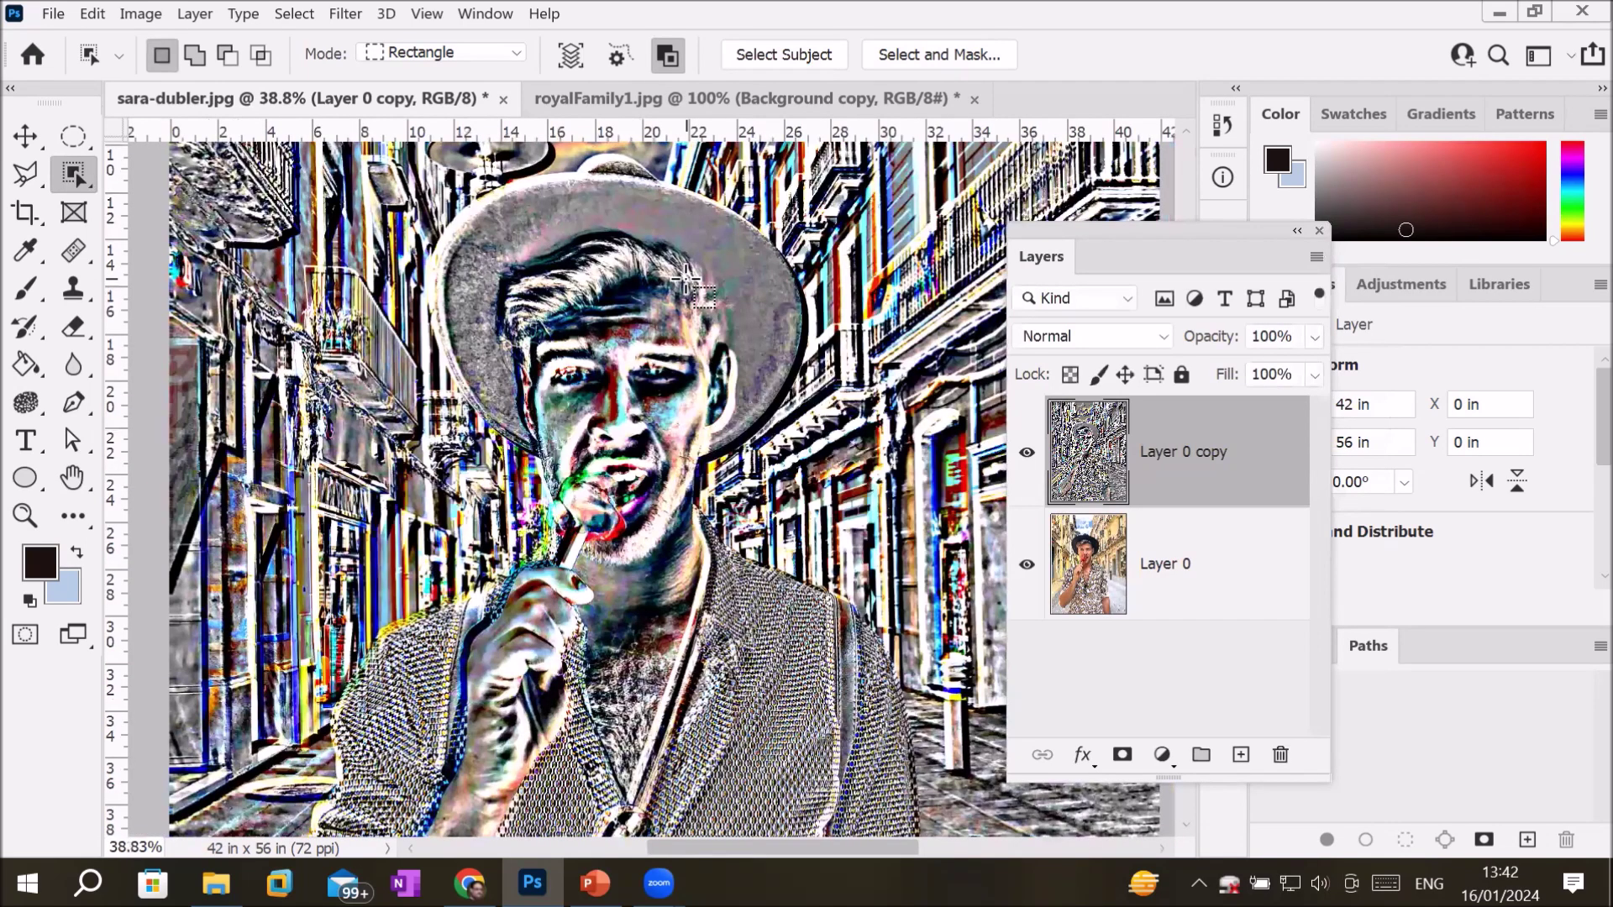
scroll(685, 274, down, 4)
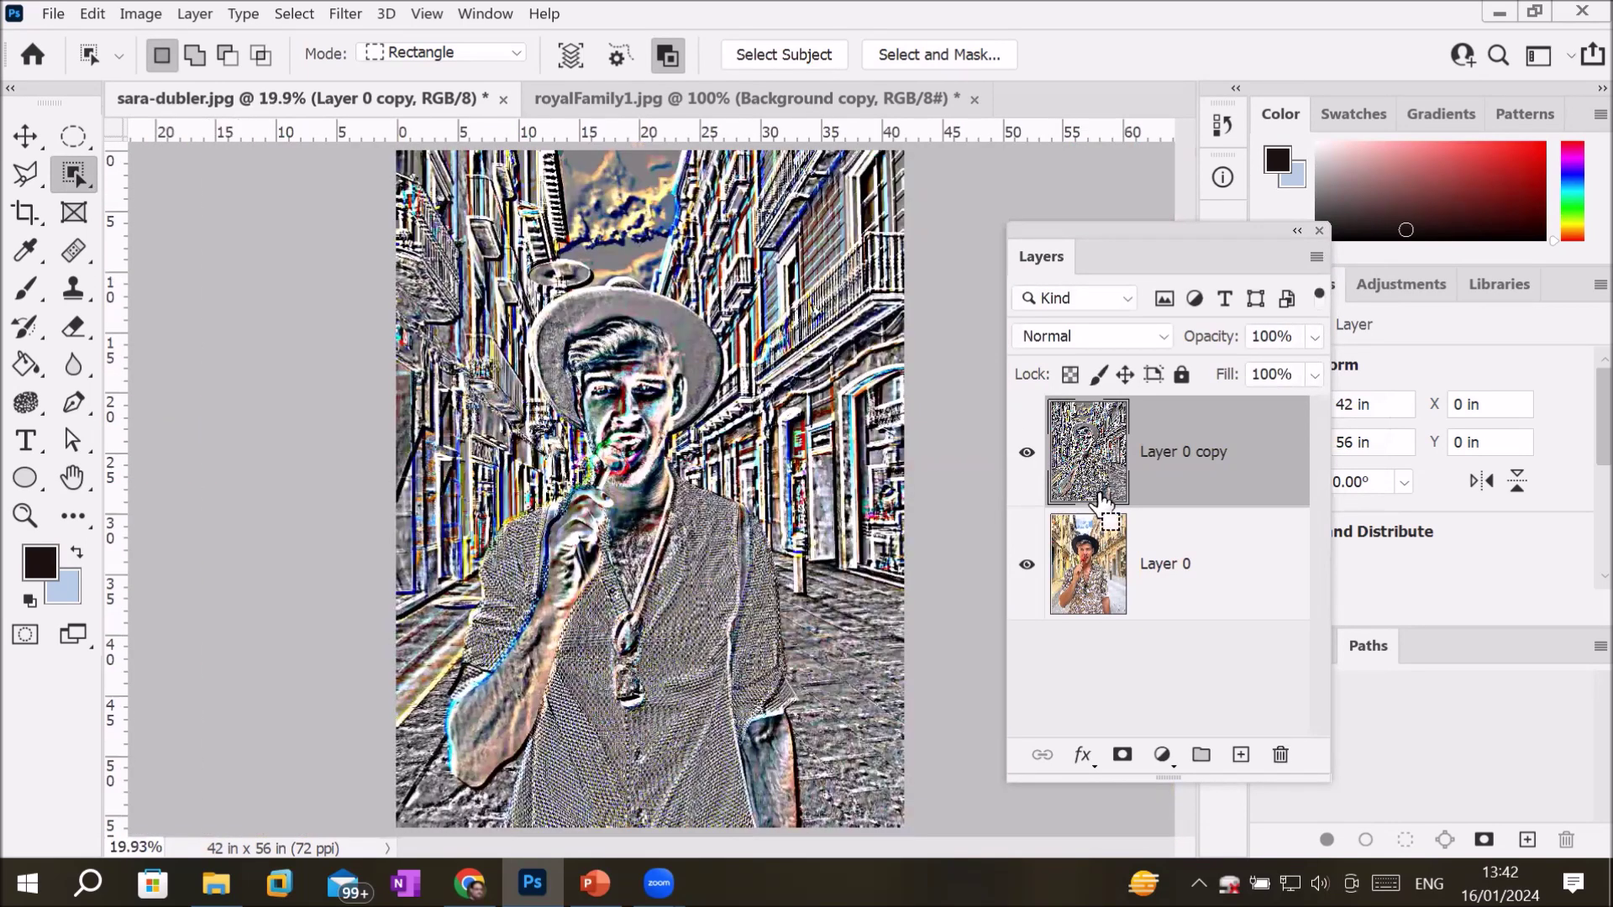
key(ctrl+z)
click(351, 15)
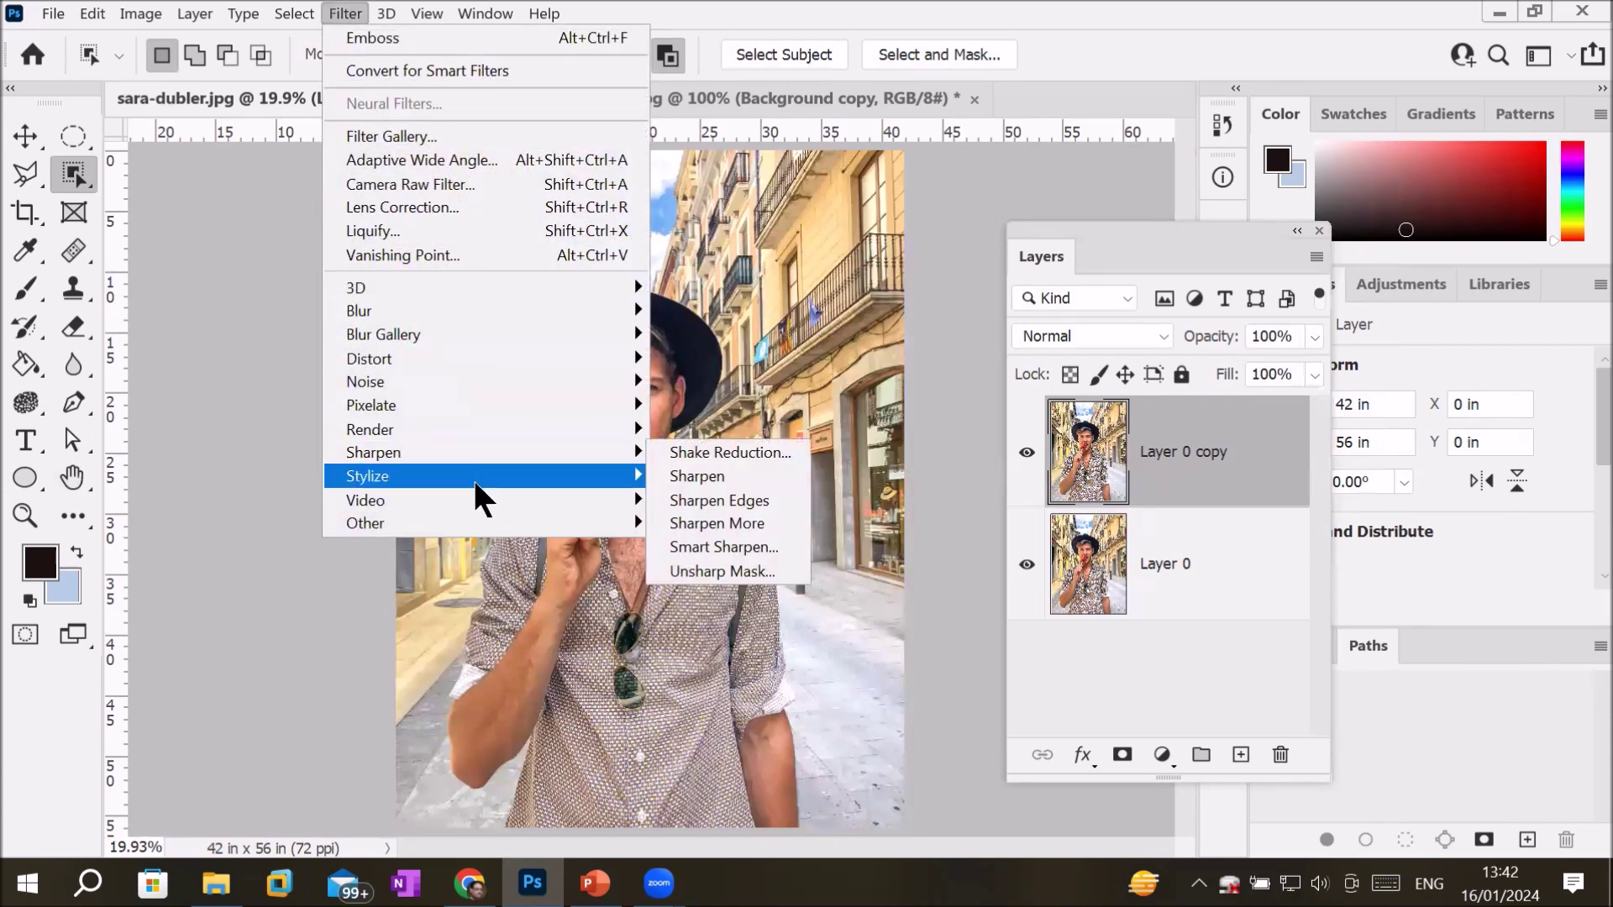
mouse_move(368, 477)
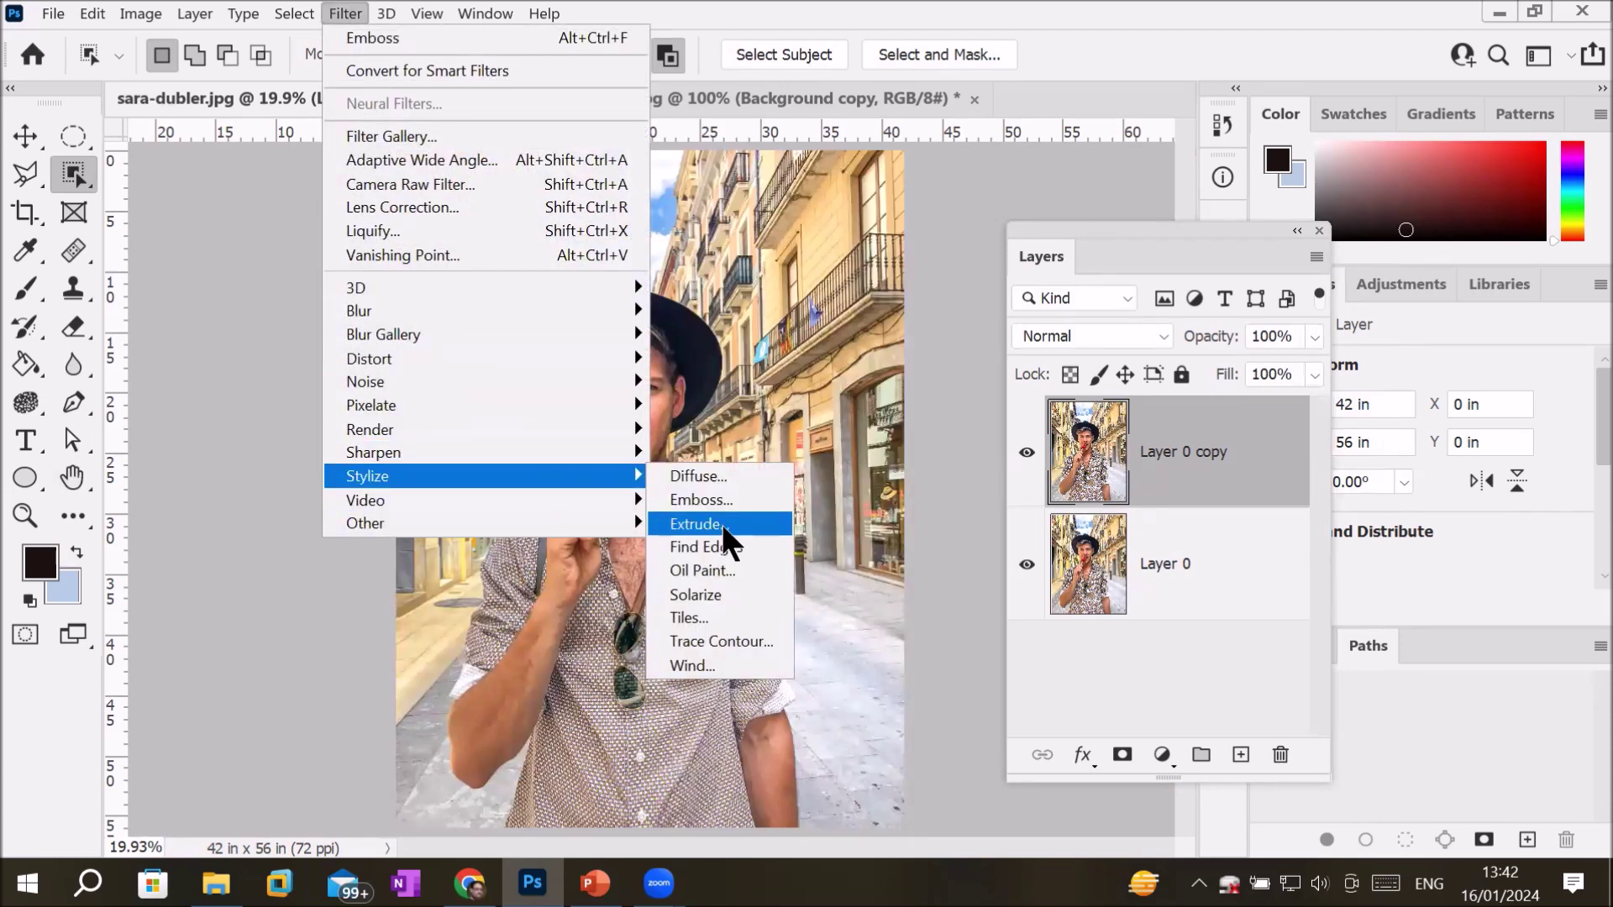
Step: Apply Extrude with Solid Front Faces, Size and Depth 30, to Layer 0 copy
click(721, 522)
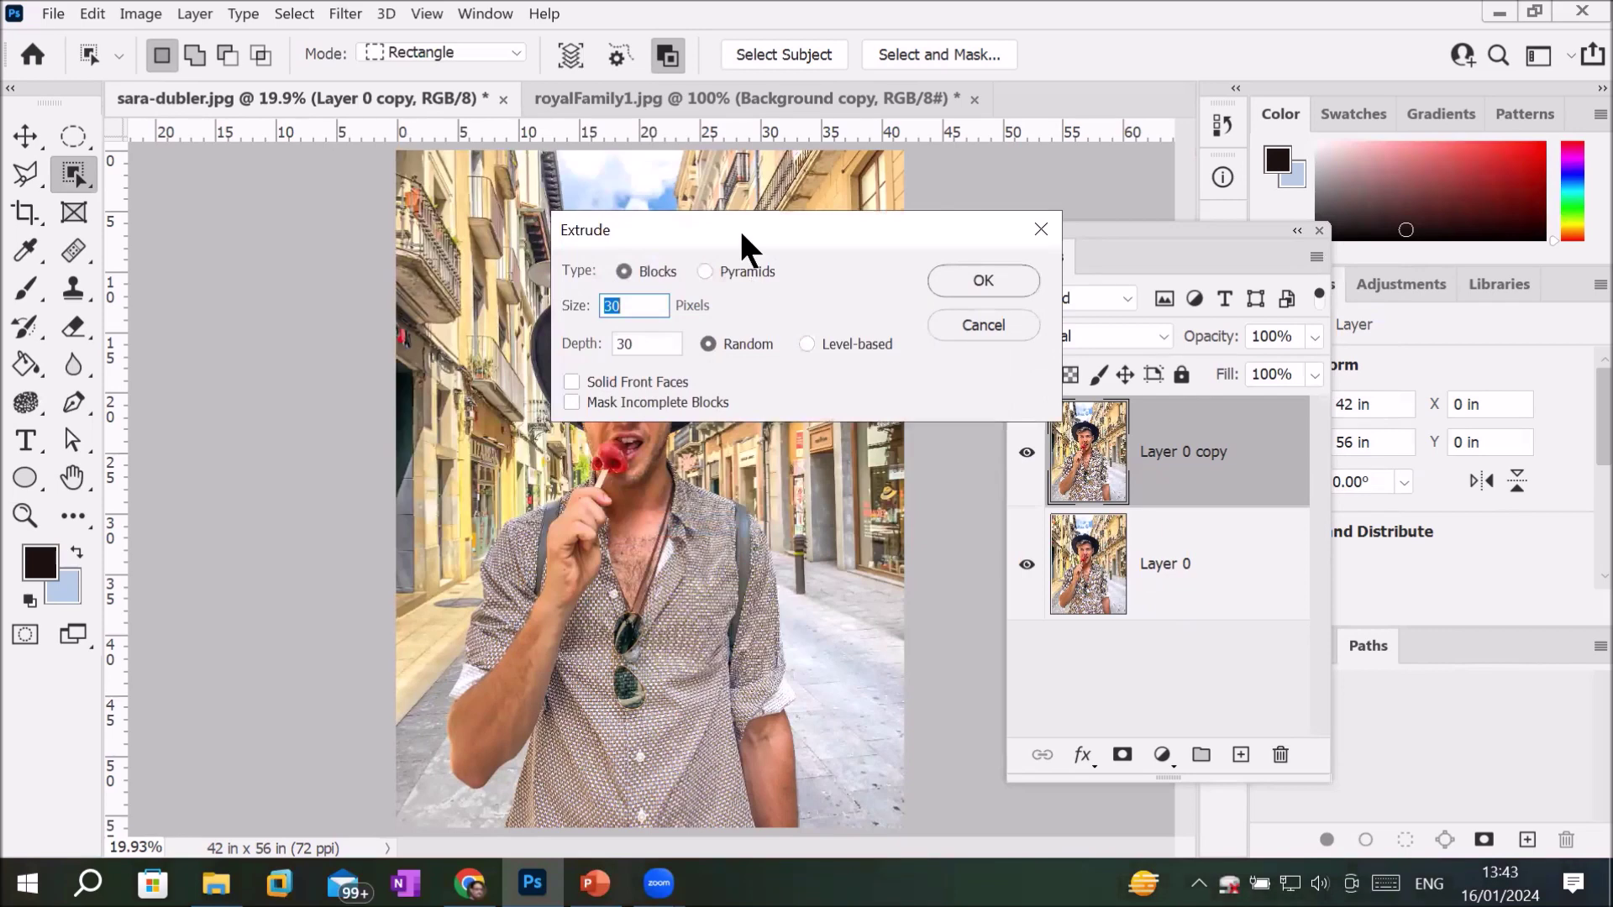
drag(739, 229, 1134, 311)
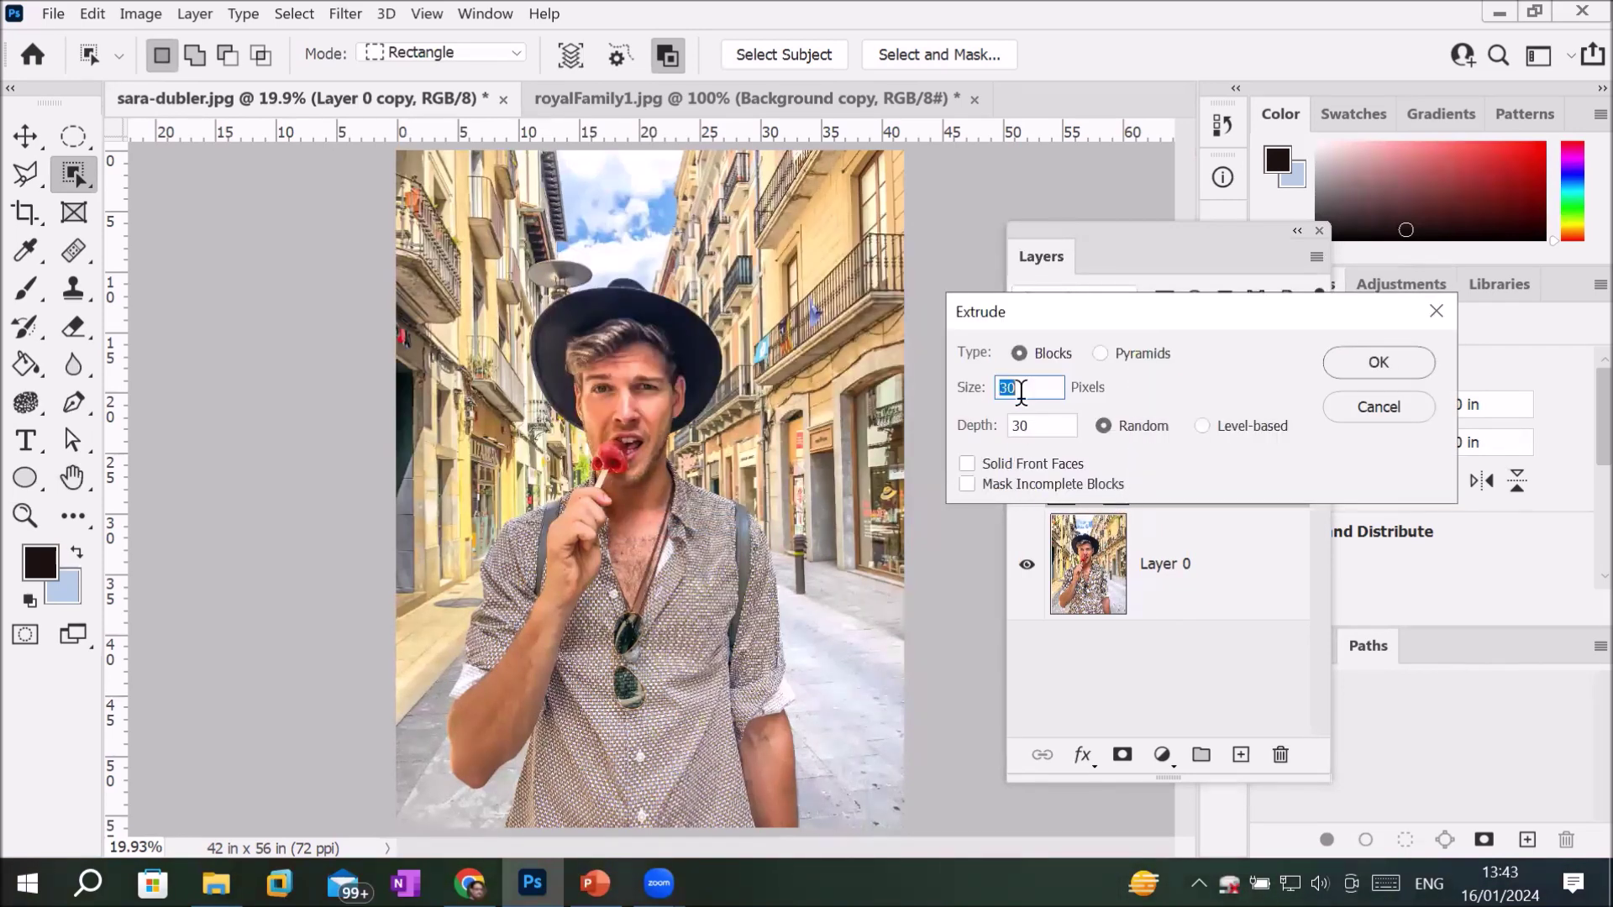
click(987, 469)
click(1036, 386)
click(1345, 367)
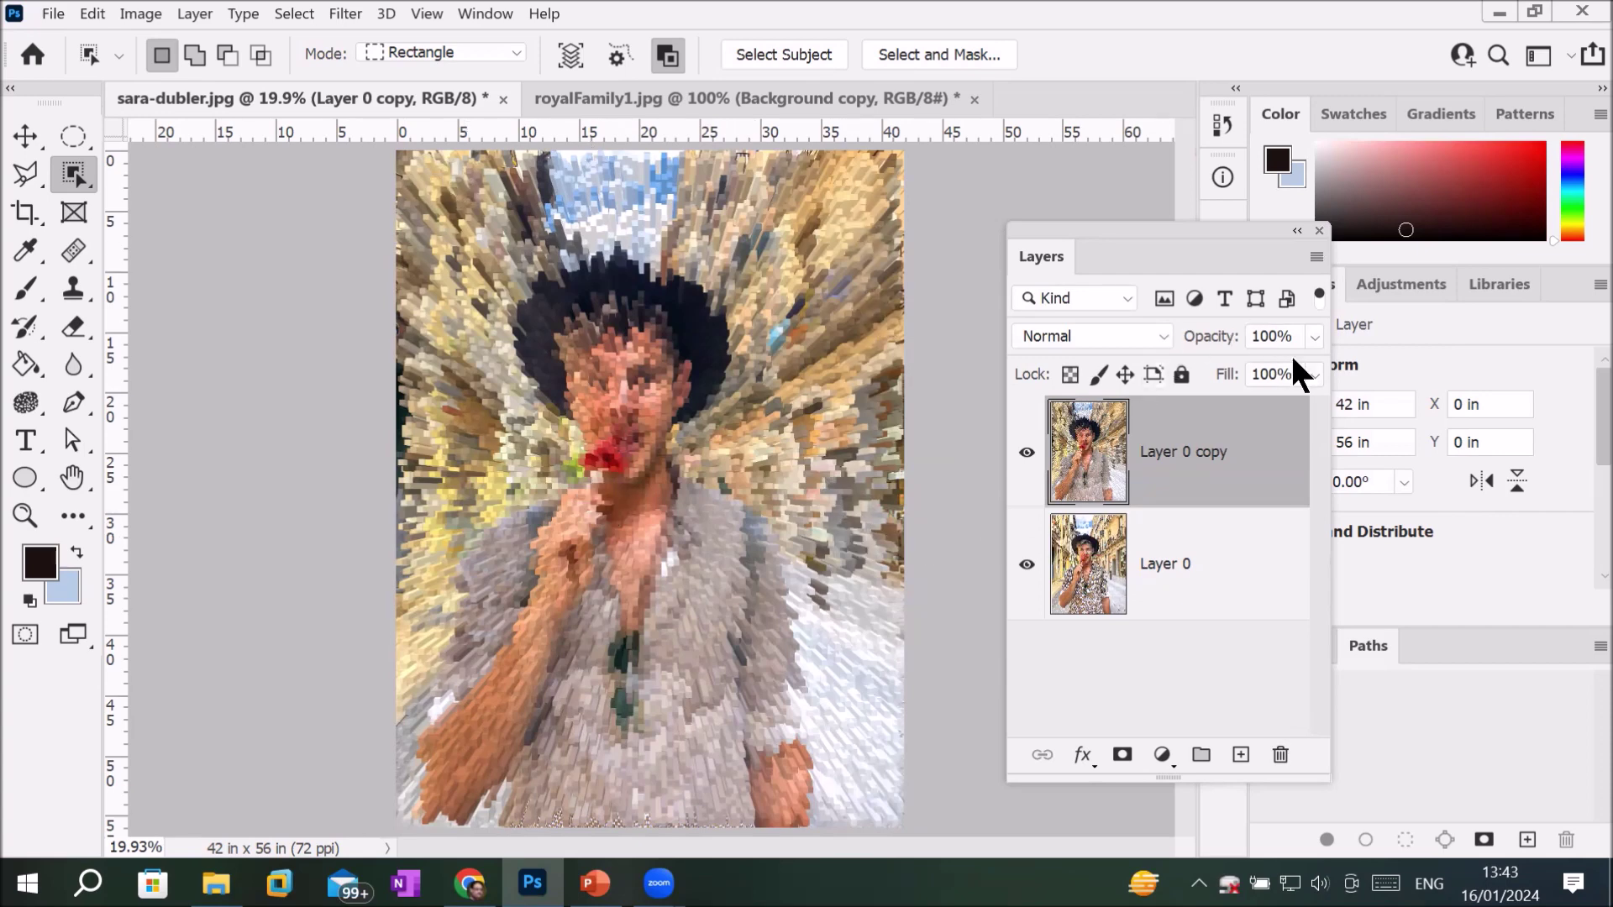
click(1313, 337)
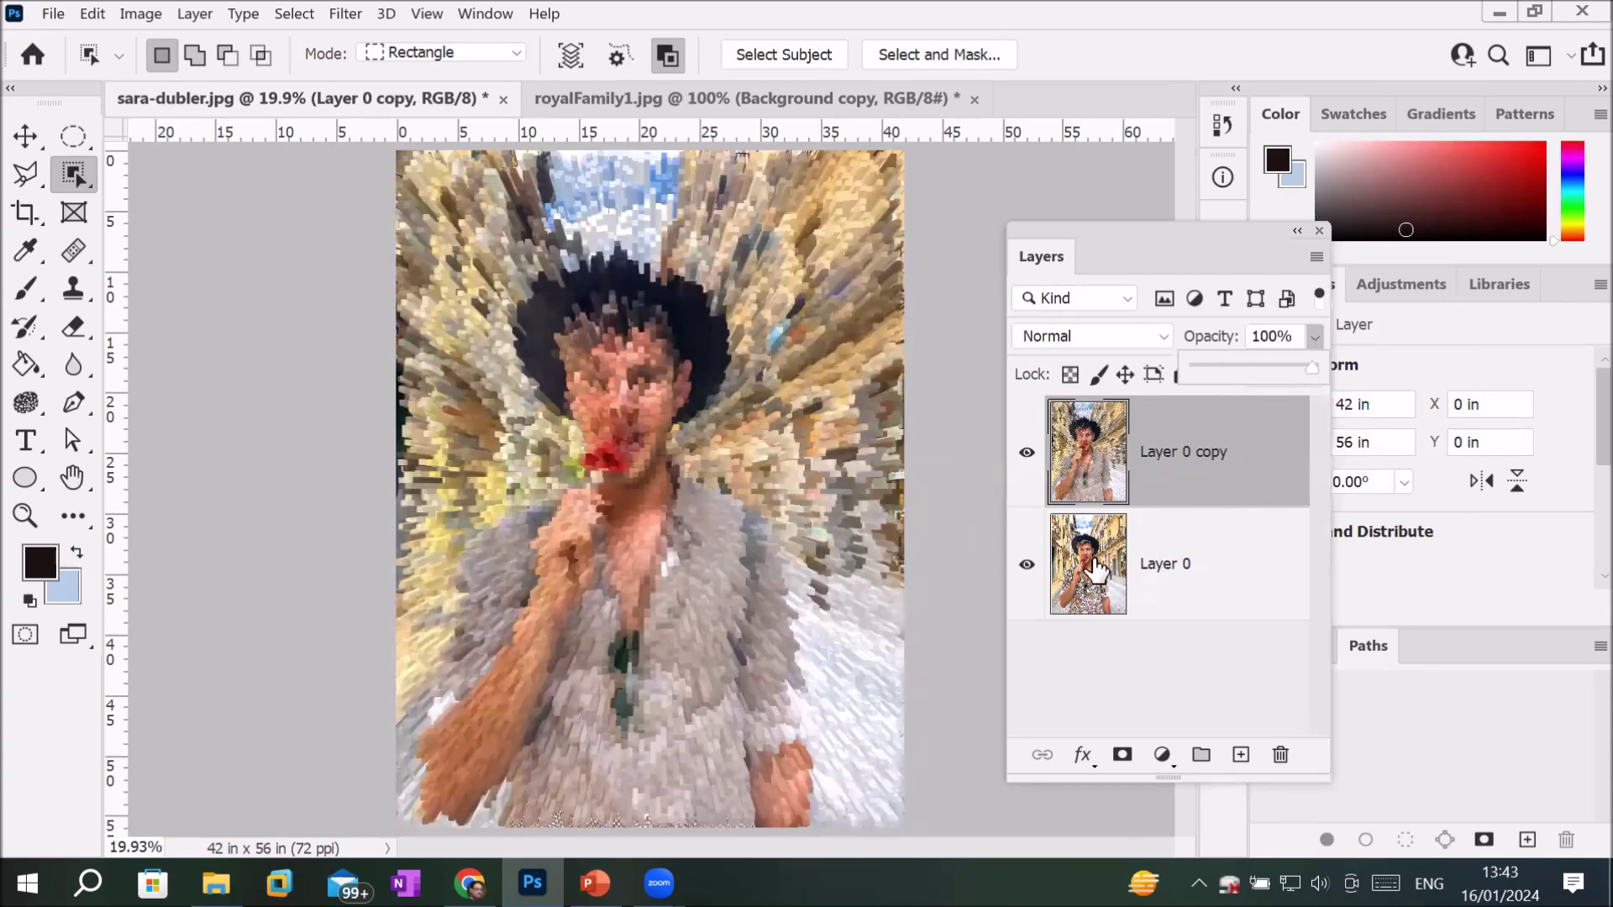
Step: Move Layer 0 above the extruded copy and scale it to about 59%
drag(1096, 569, 1113, 438)
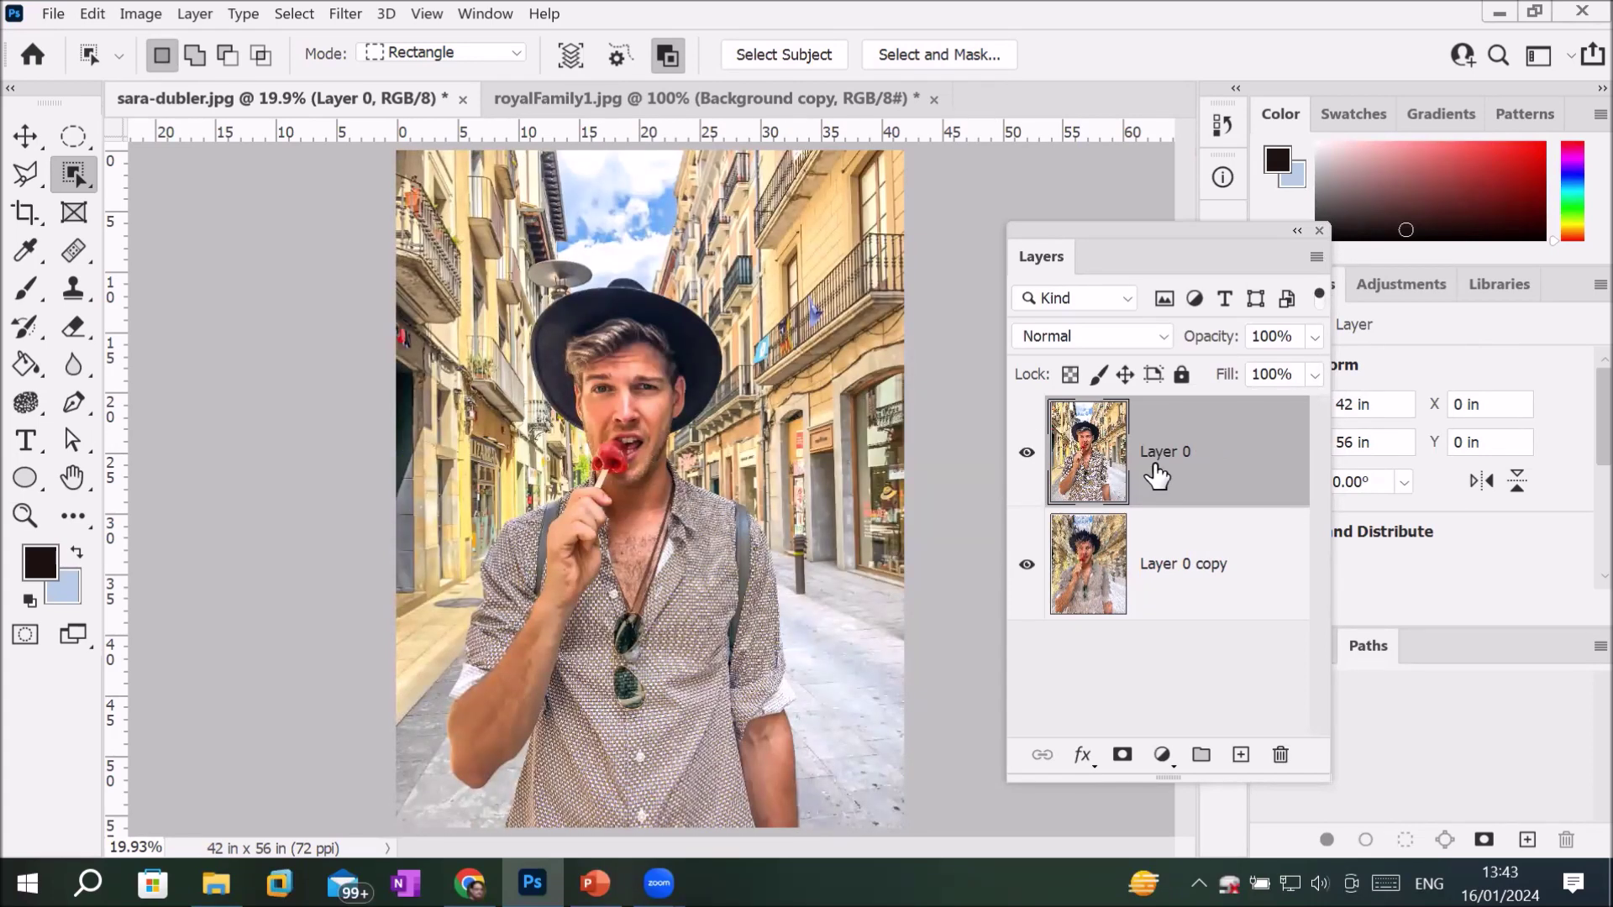
key(ctrl+t)
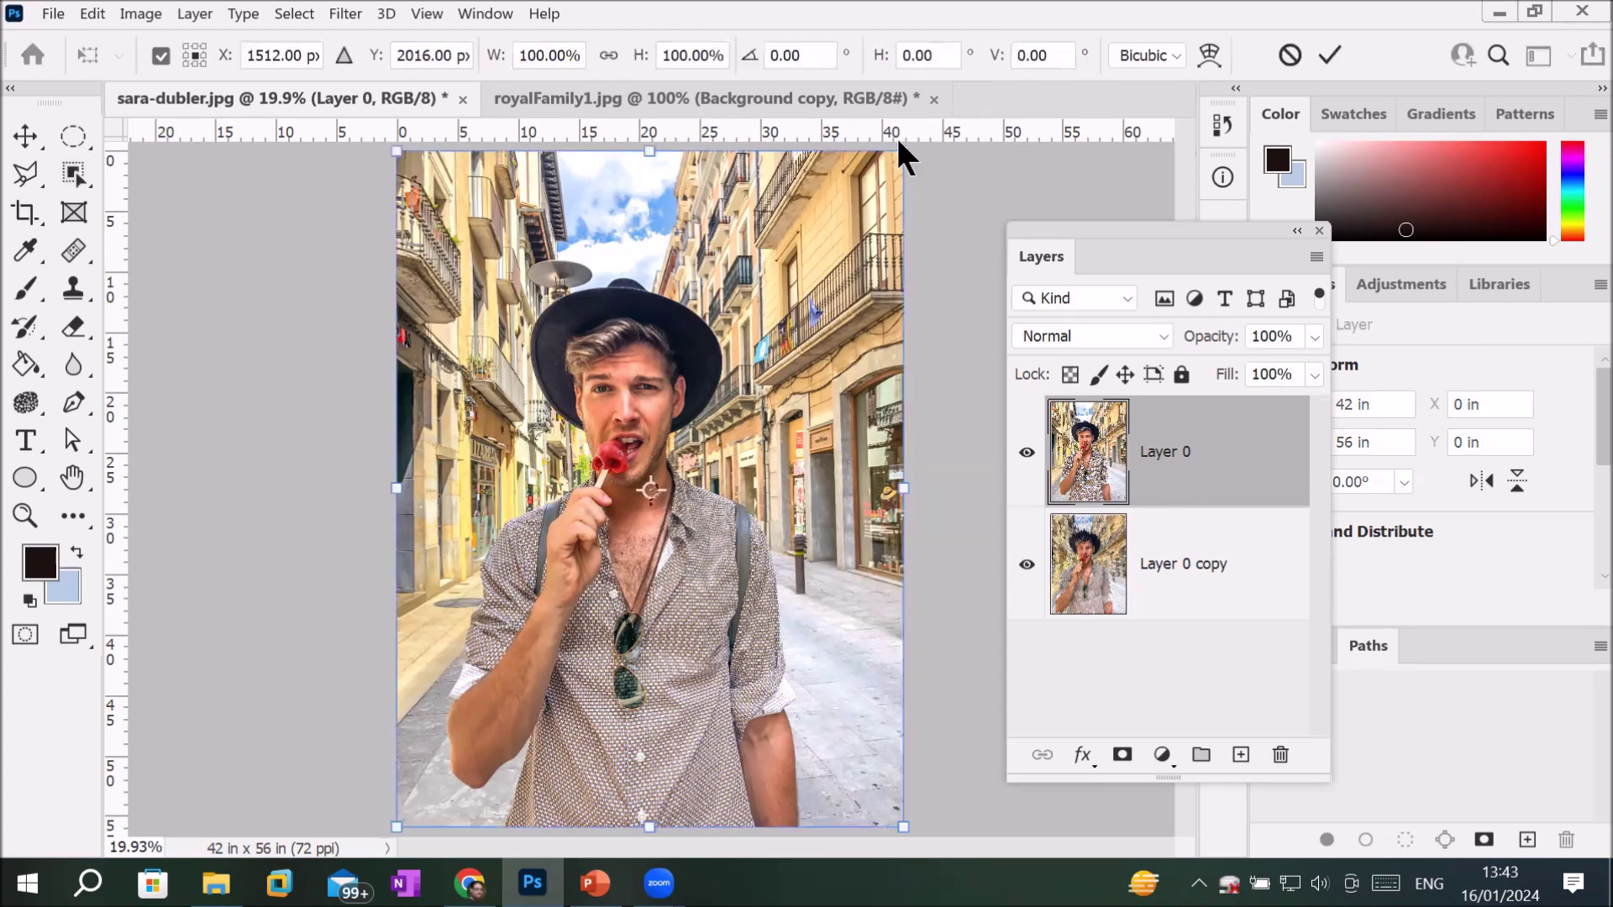
drag(904, 149, 798, 287)
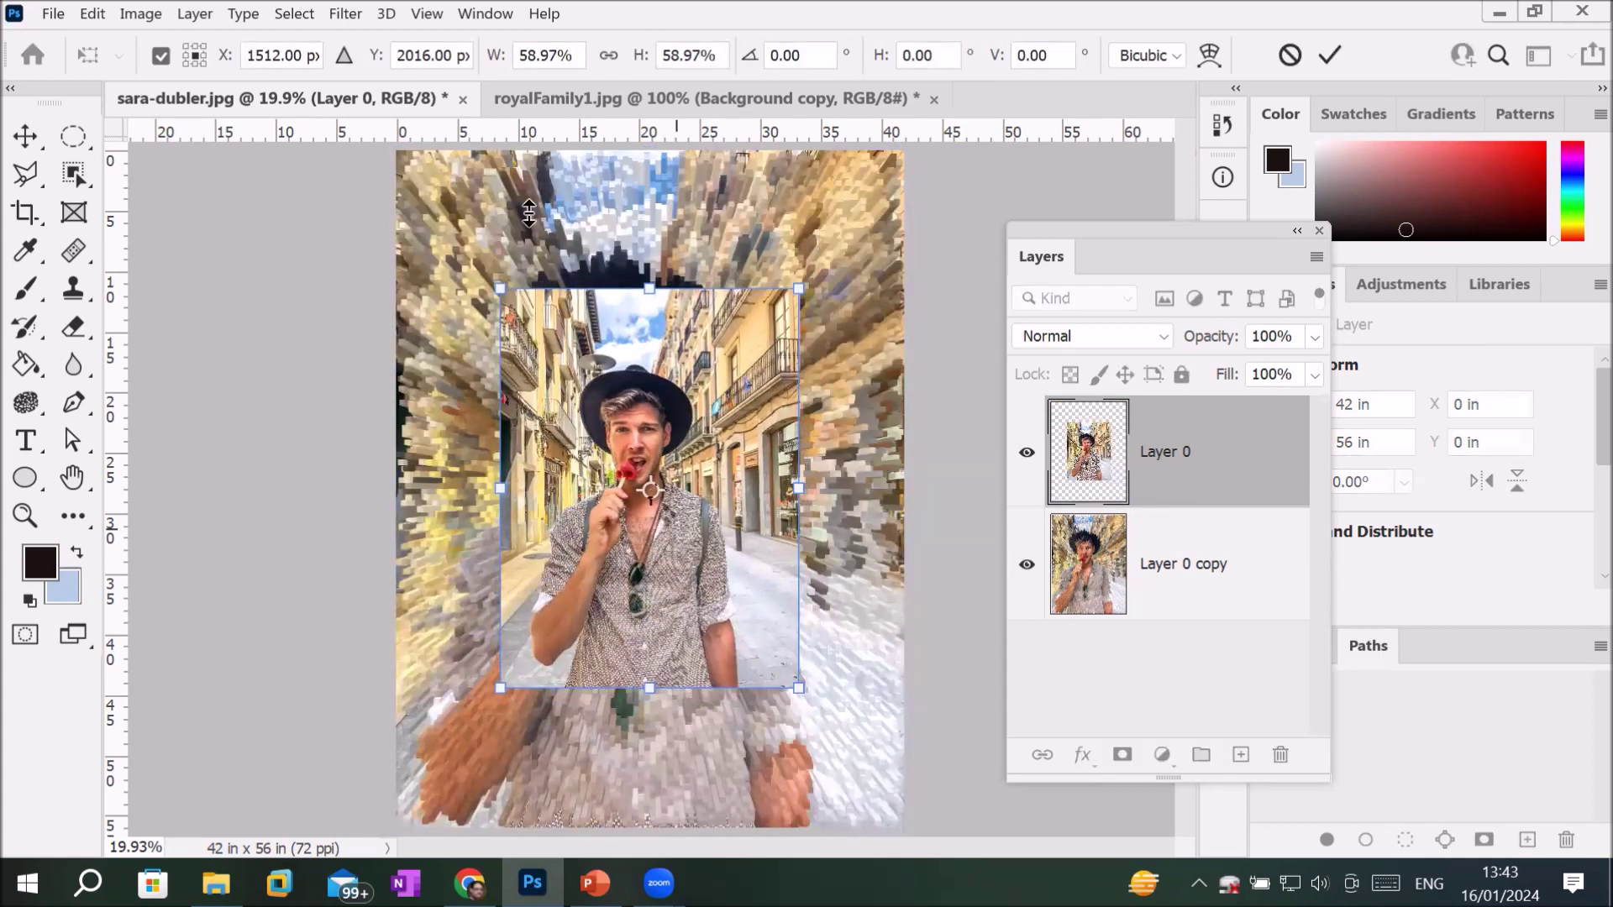
click(21, 143)
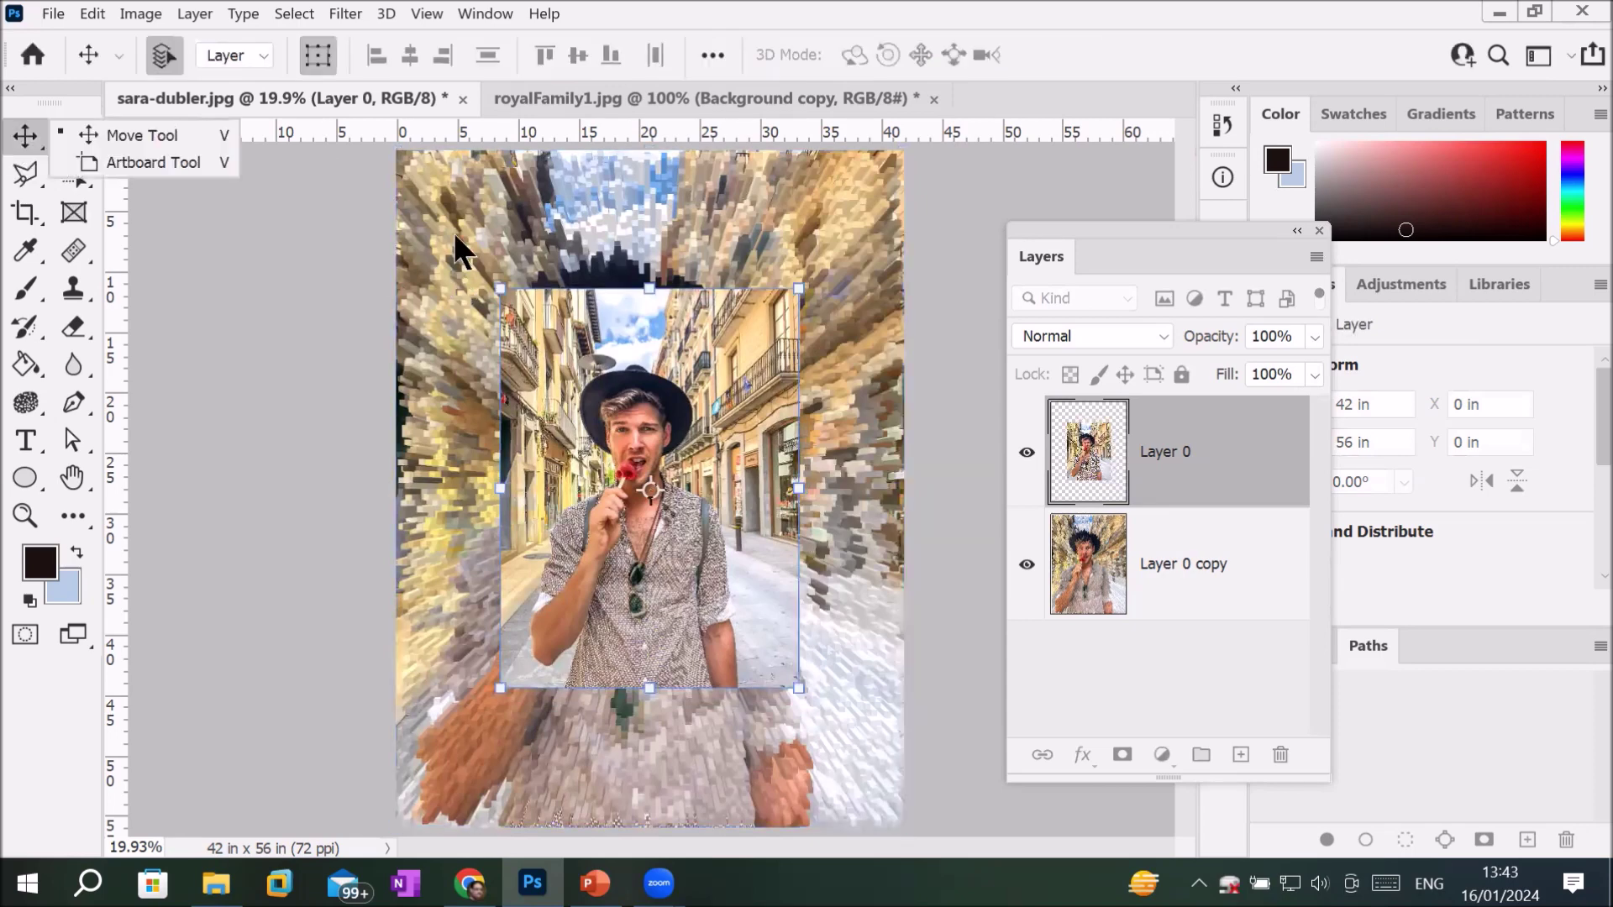
click(452, 230)
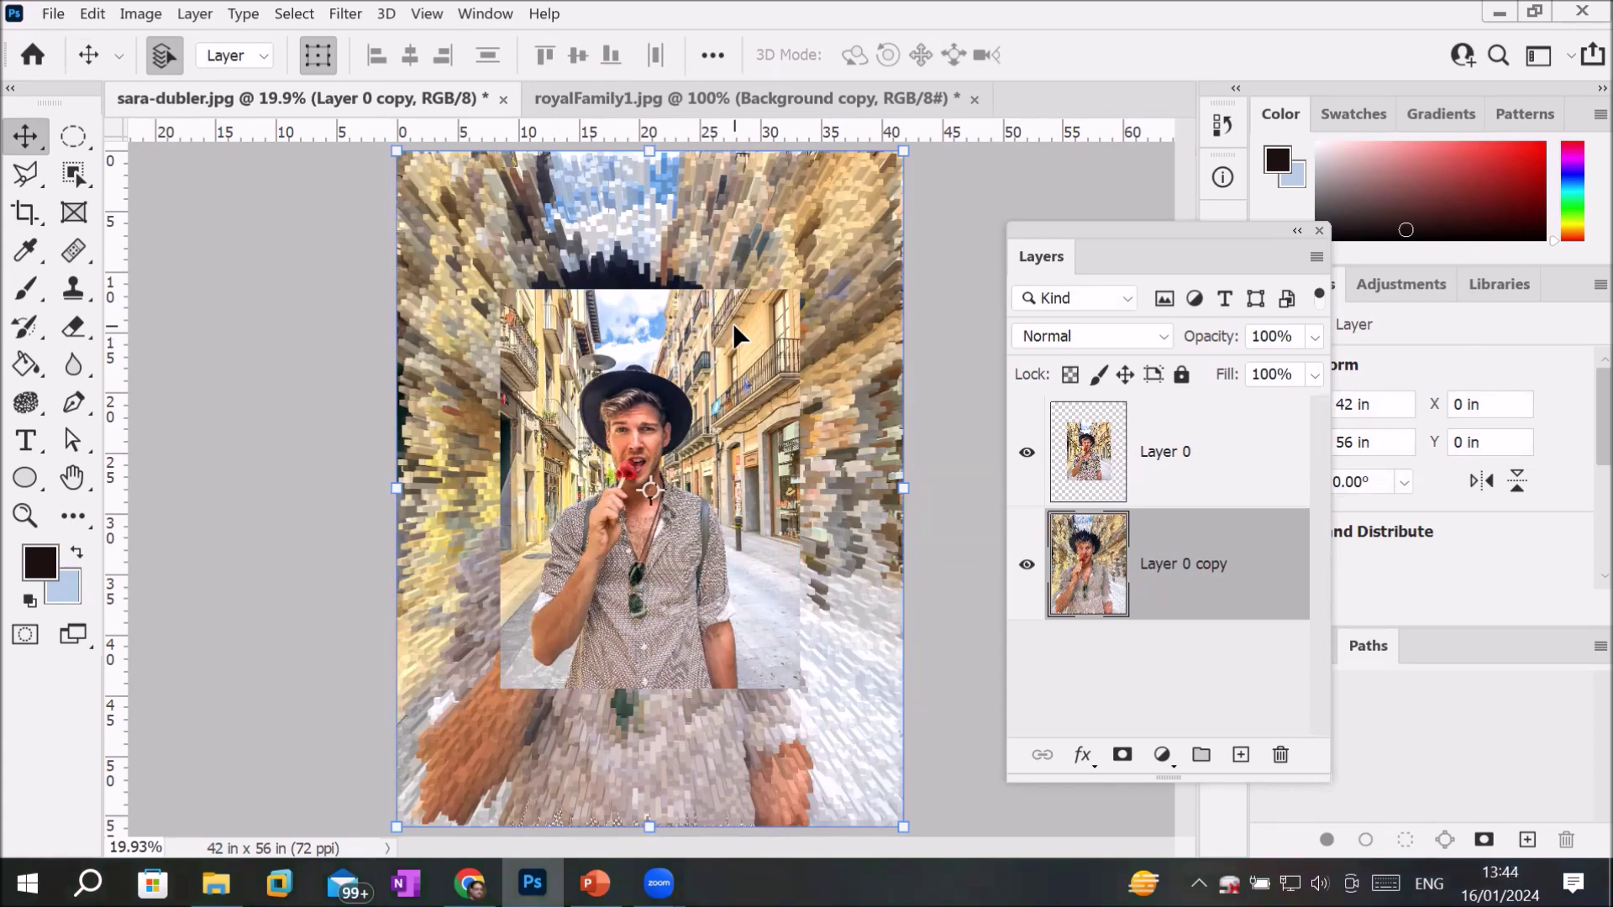
Step: Undo the scaling, delete the extruded copy, and duplicate Layer 0 afresh
key(ctrl+z)
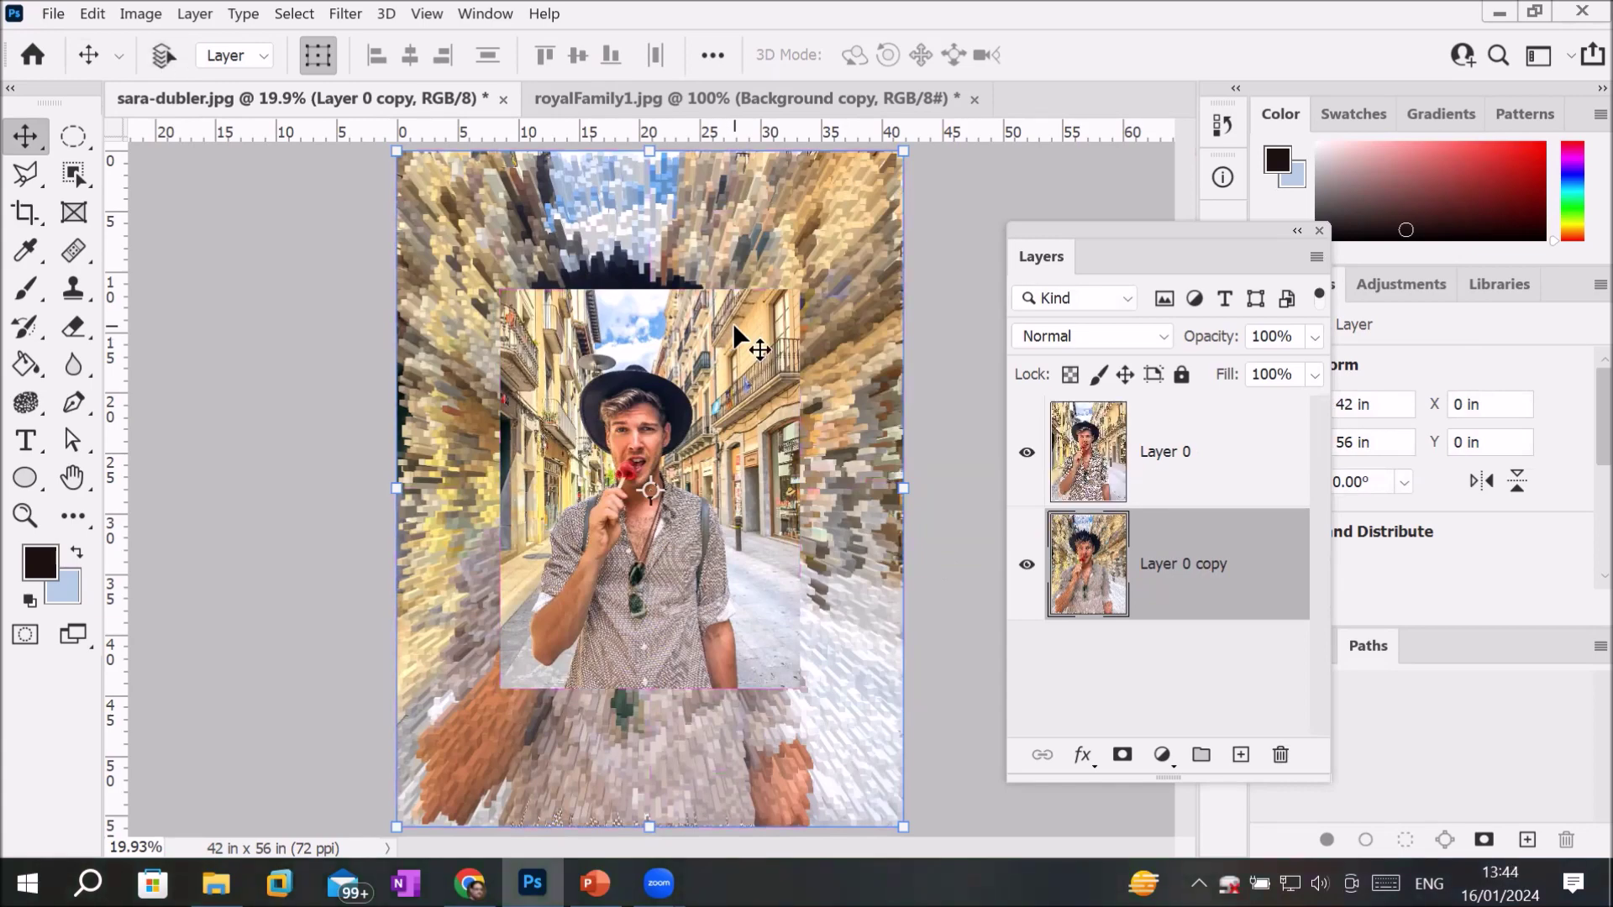
key(ctrl+z)
key(ctrl+shift+z)
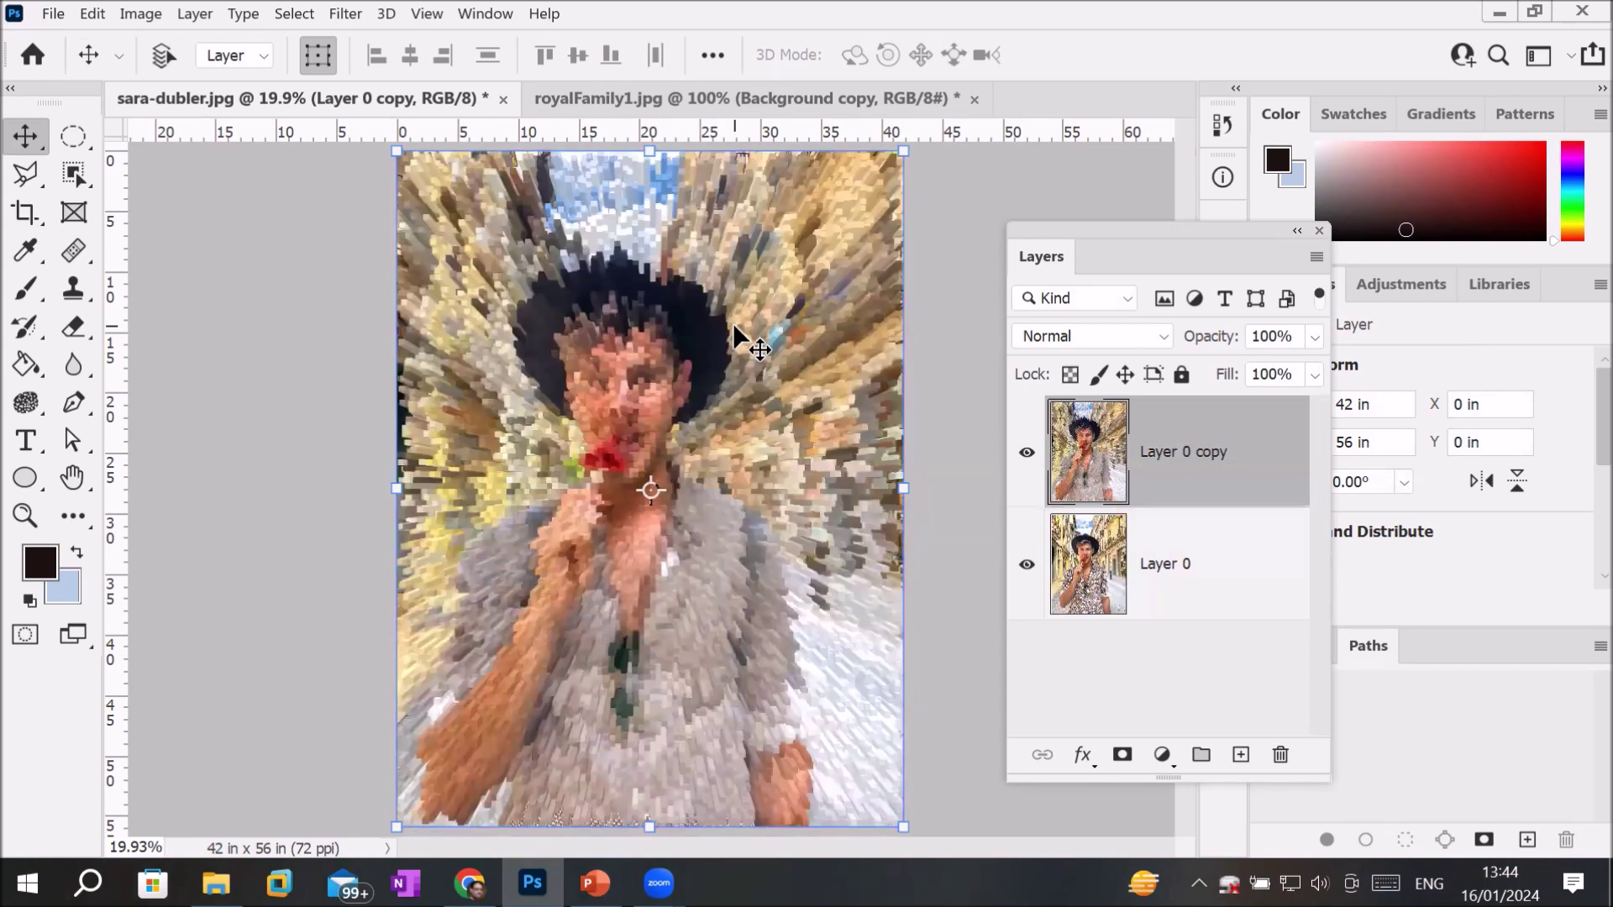
key(ctrl)
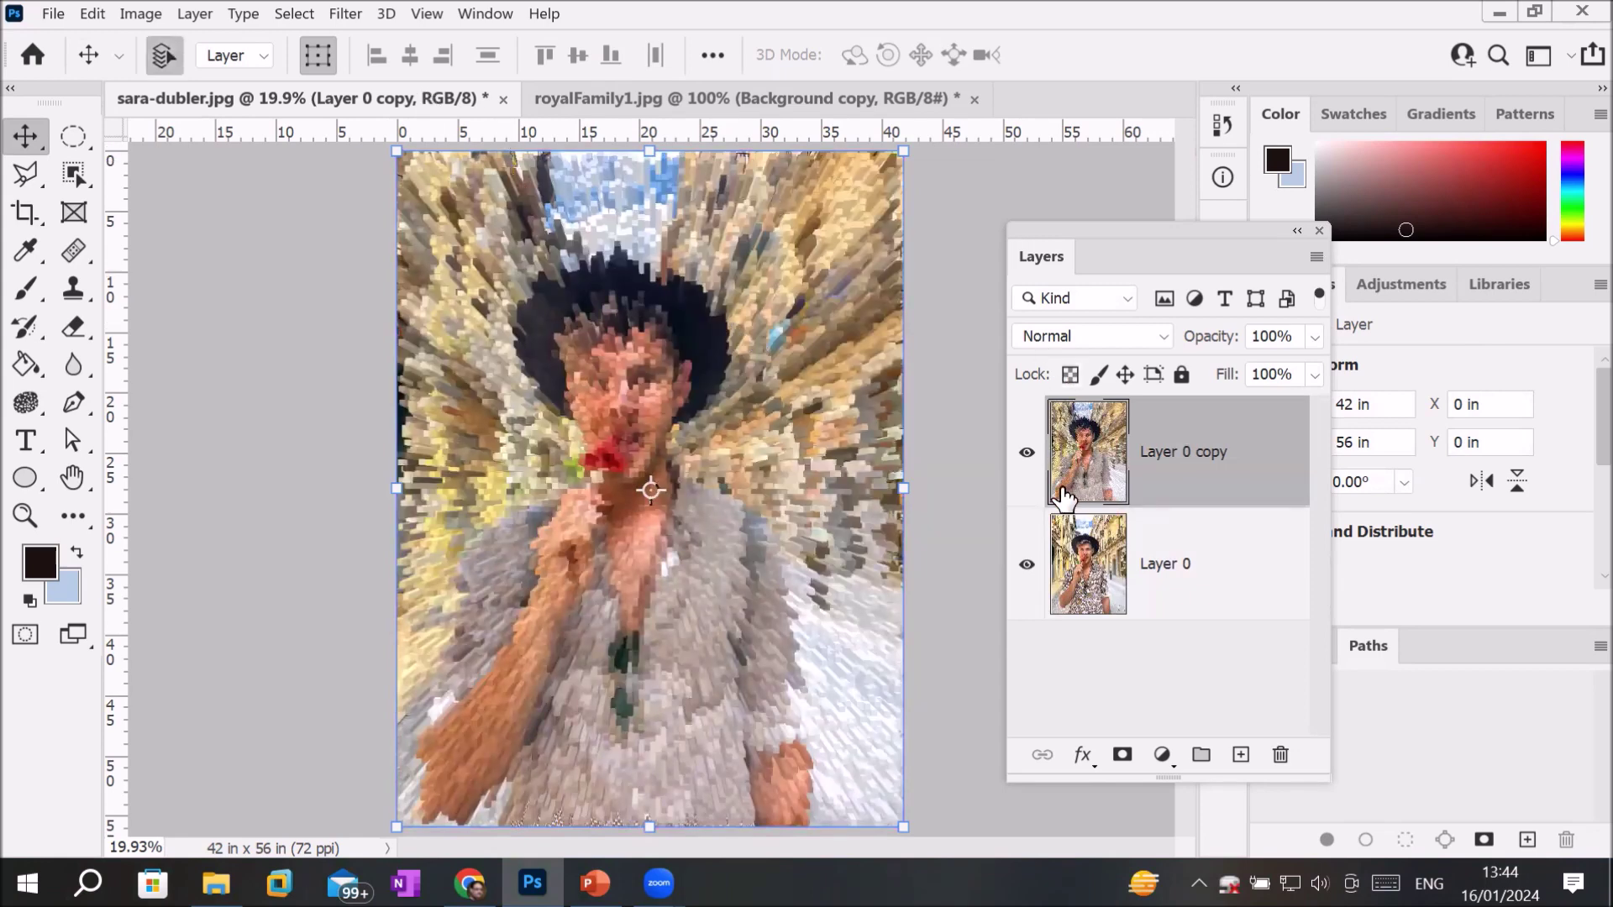
mouse_move(1071, 504)
mouse_down()
mouse_move(1203, 739)
mouse_move(1281, 755)
mouse_up()
drag(1100, 496, 1240, 754)
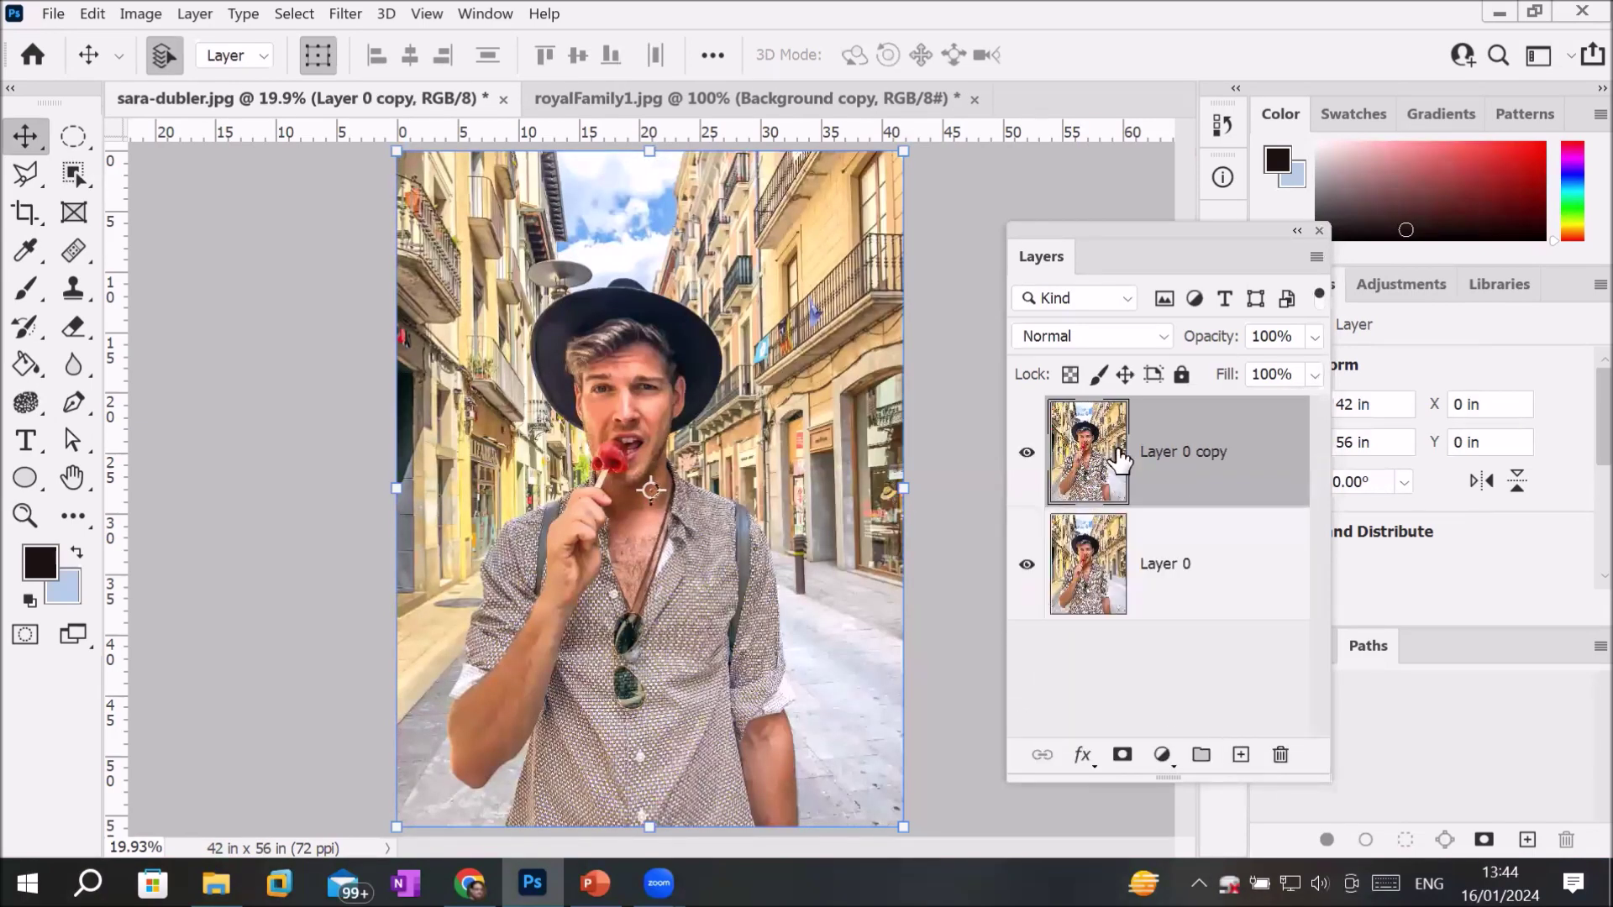
click(340, 15)
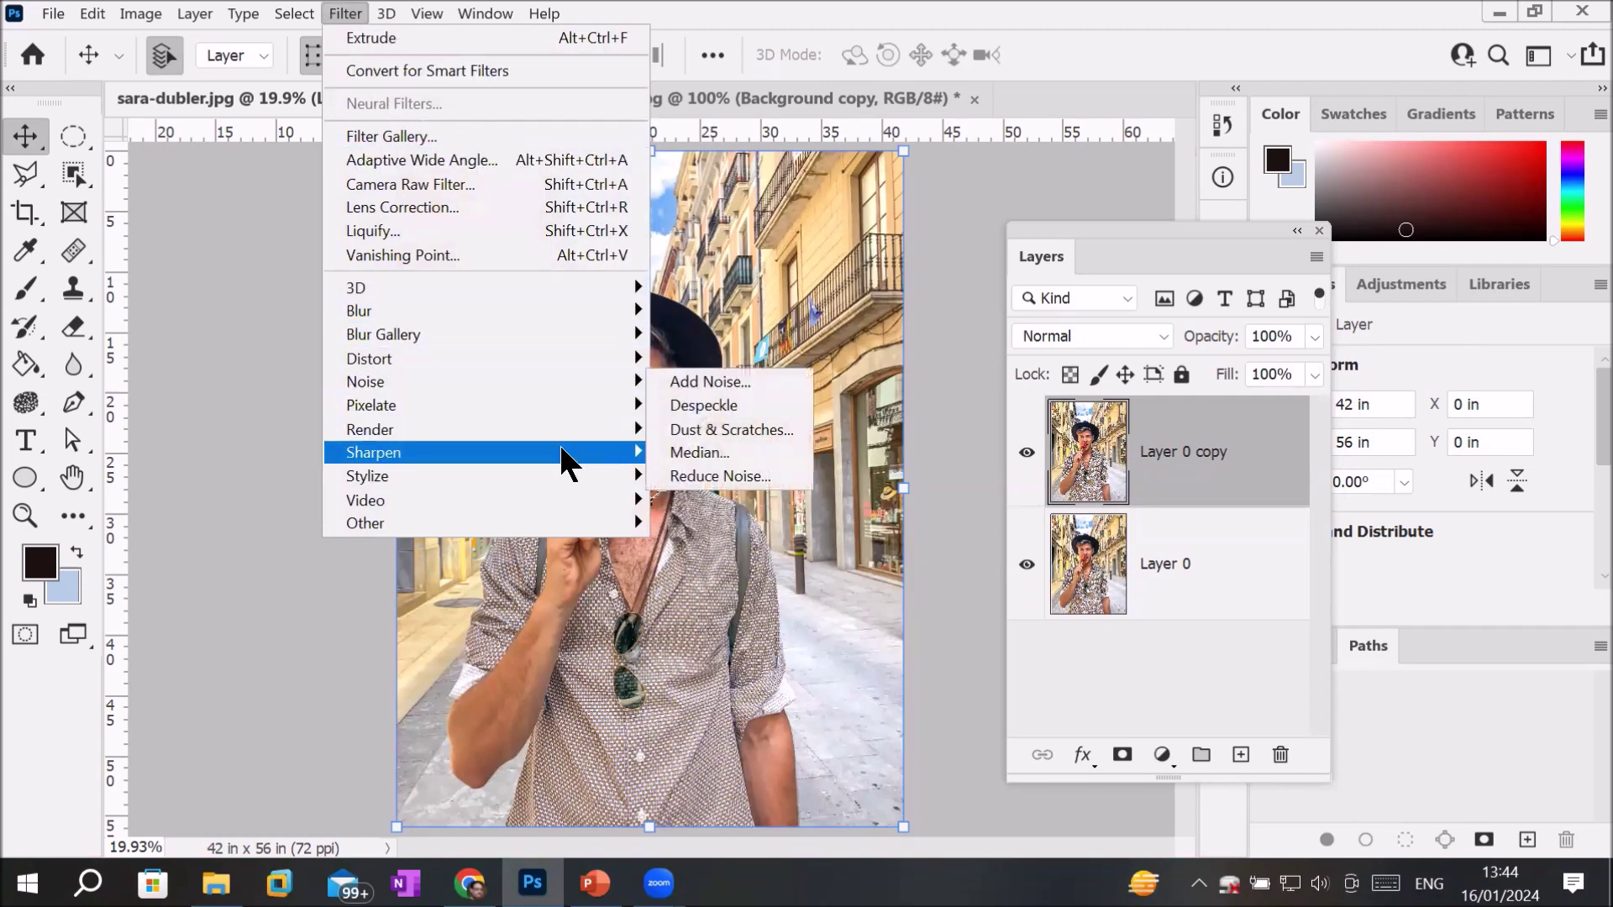
mouse_move(368, 476)
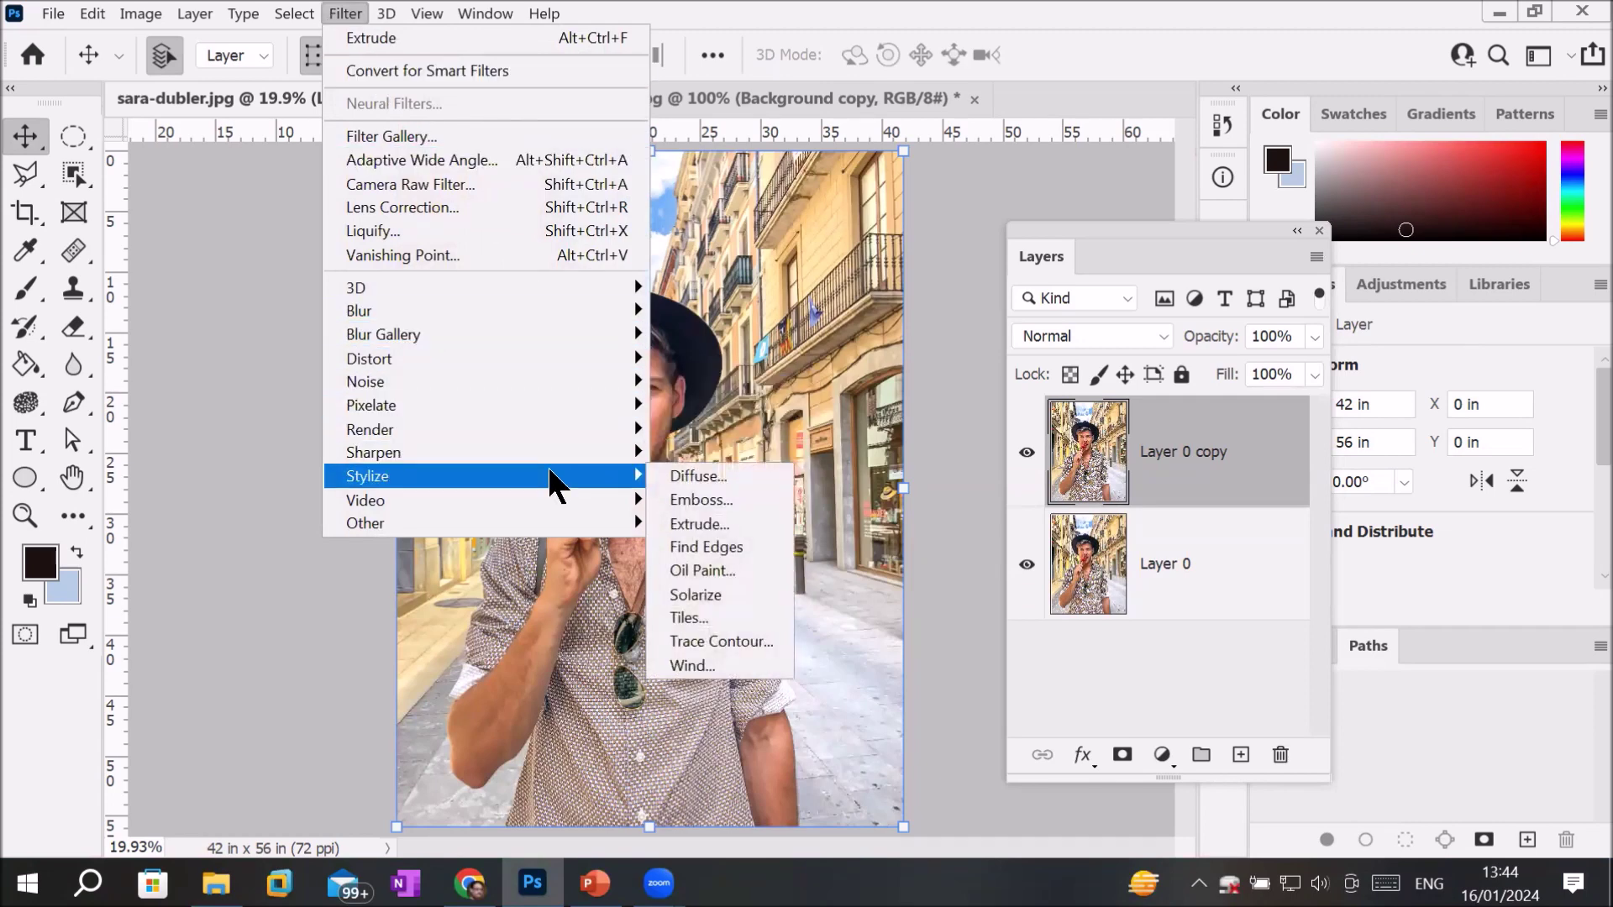
Step: Dismiss the Oil Paint dialog without applying, then close all open street photo documents
click(719, 568)
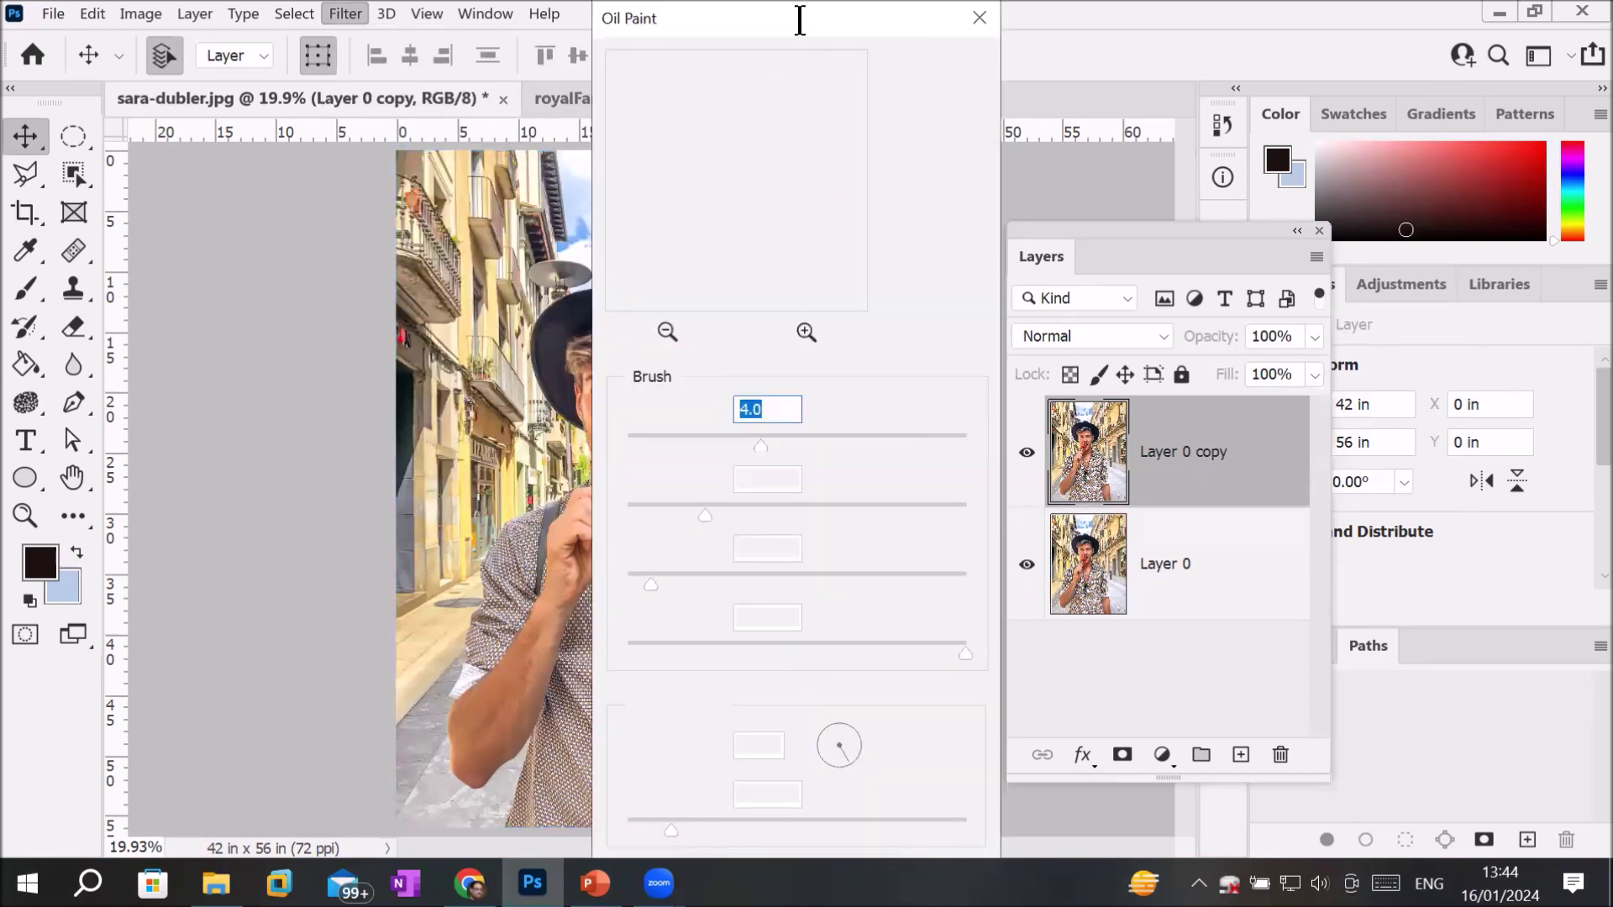
click(987, 18)
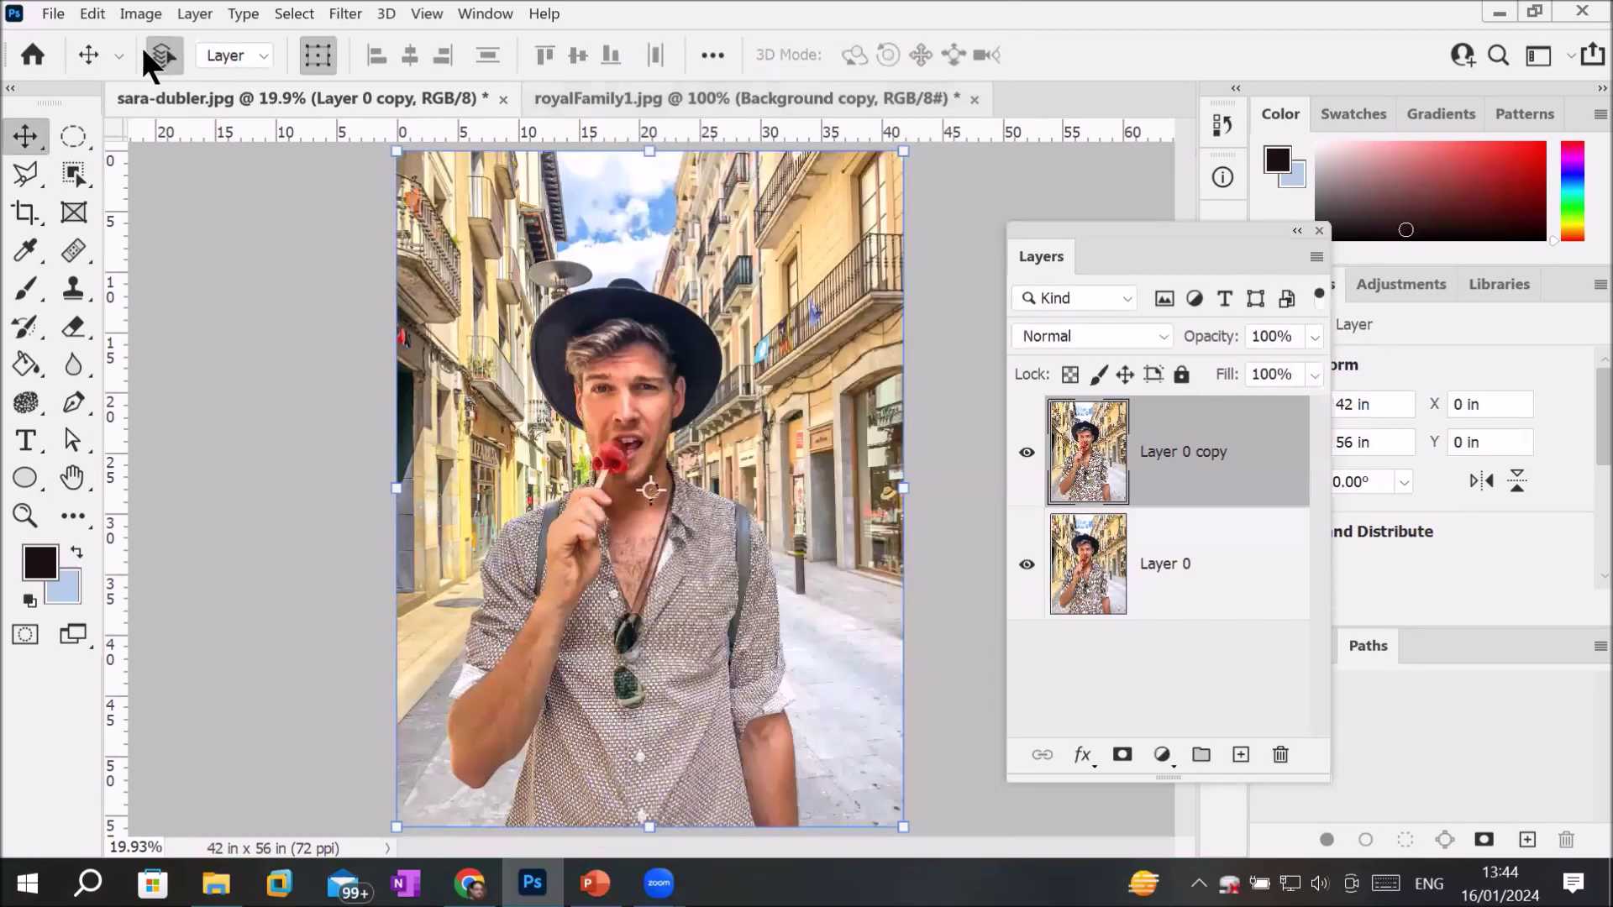
click(54, 15)
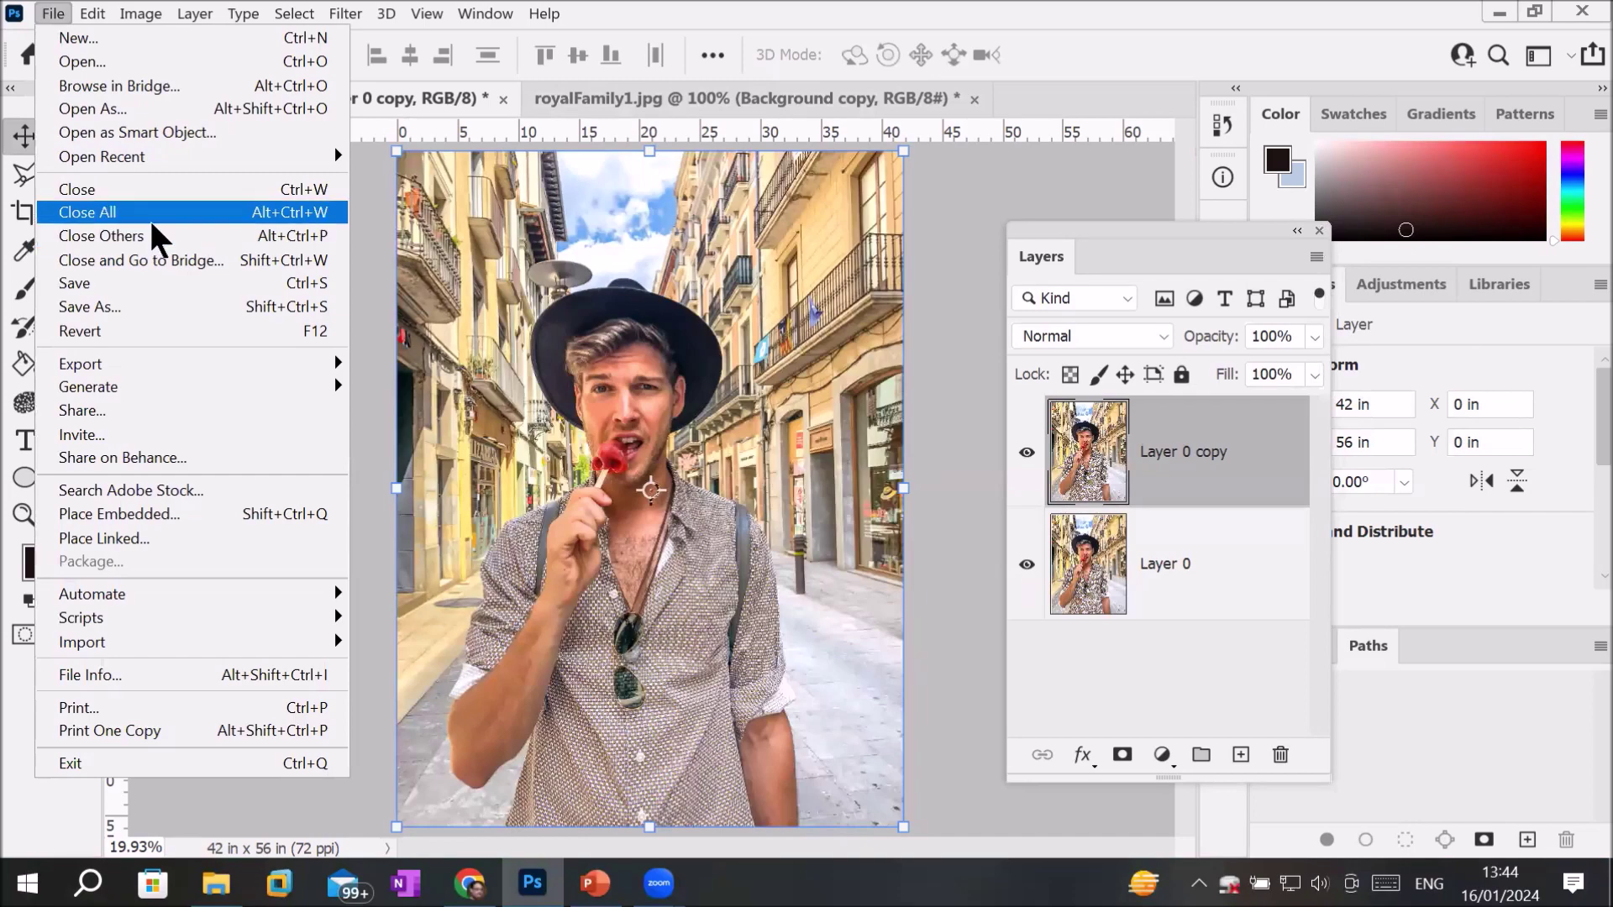
click(155, 213)
click(902, 364)
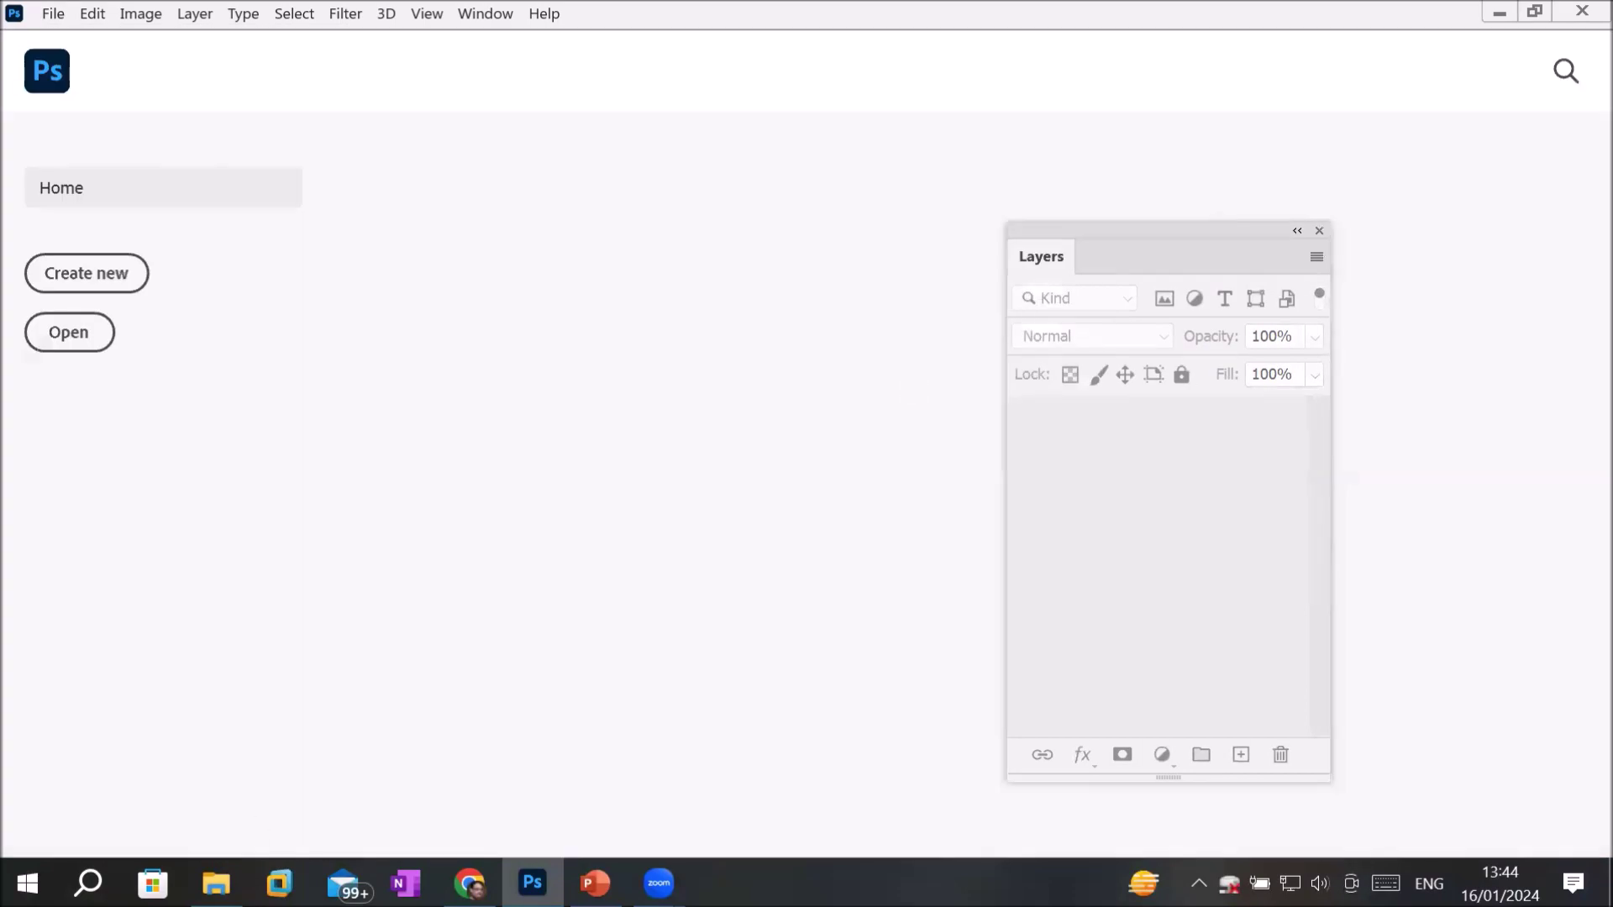
Step: Open the bride photo from the Bride folder and duplicate its Background layer
double_click(990, 294)
mouse_move(640, 290)
mouse_down()
mouse_move(576, 819)
mouse_move(828, 569)
mouse_up()
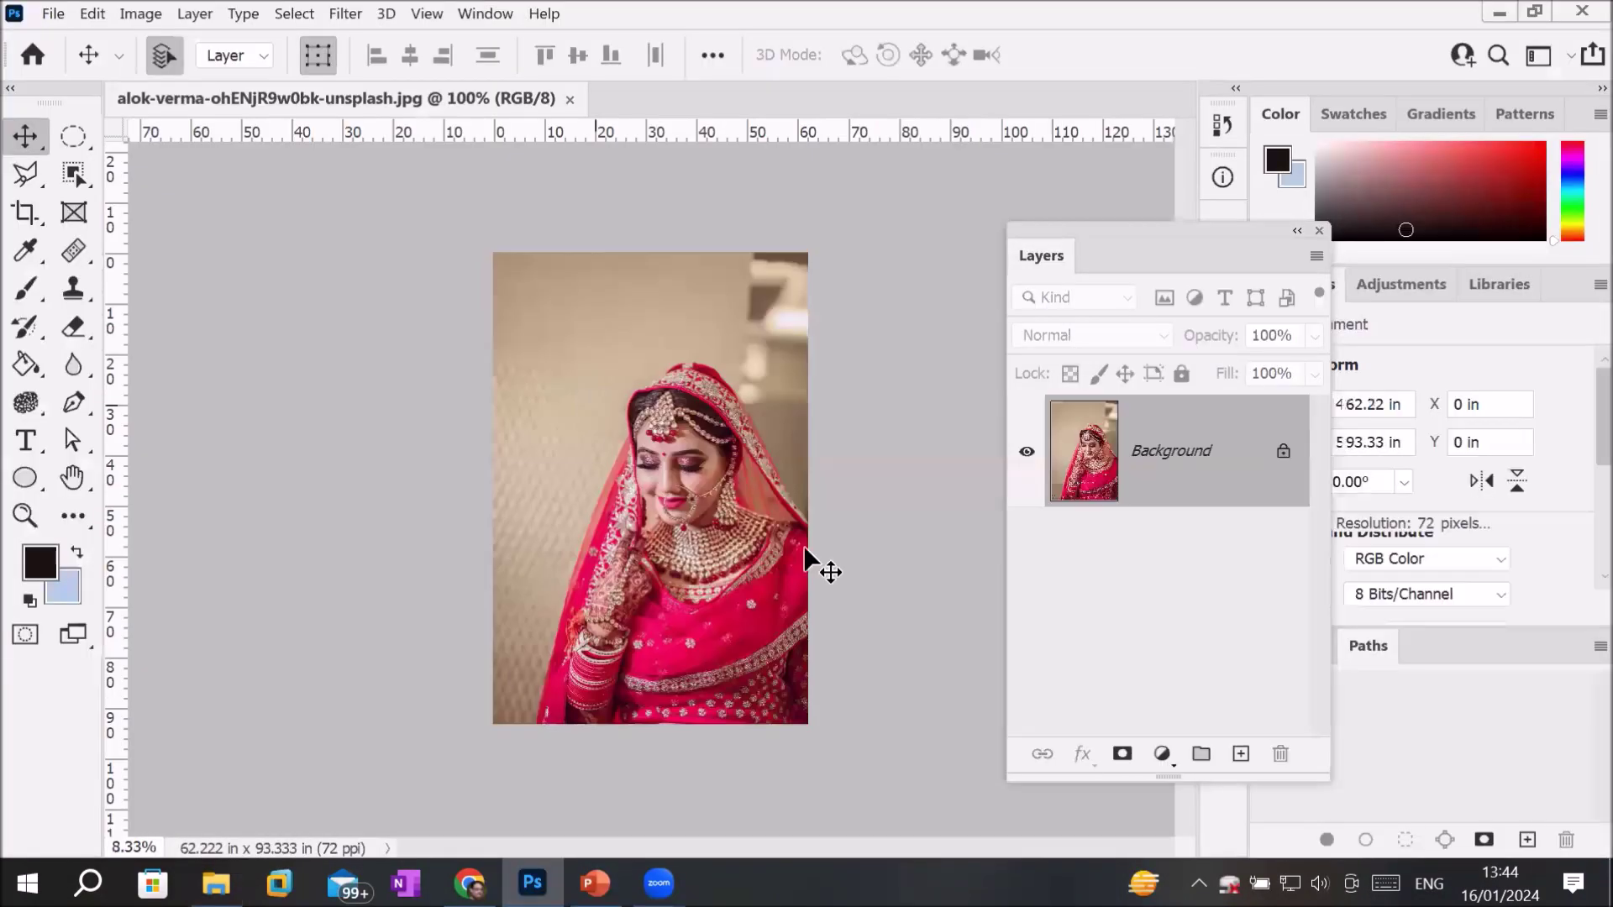
key(ctrl+j)
Step: Bring up Oil Paint settings beside the photo with the preview zoomed to 8%
click(346, 13)
mouse_move(366, 476)
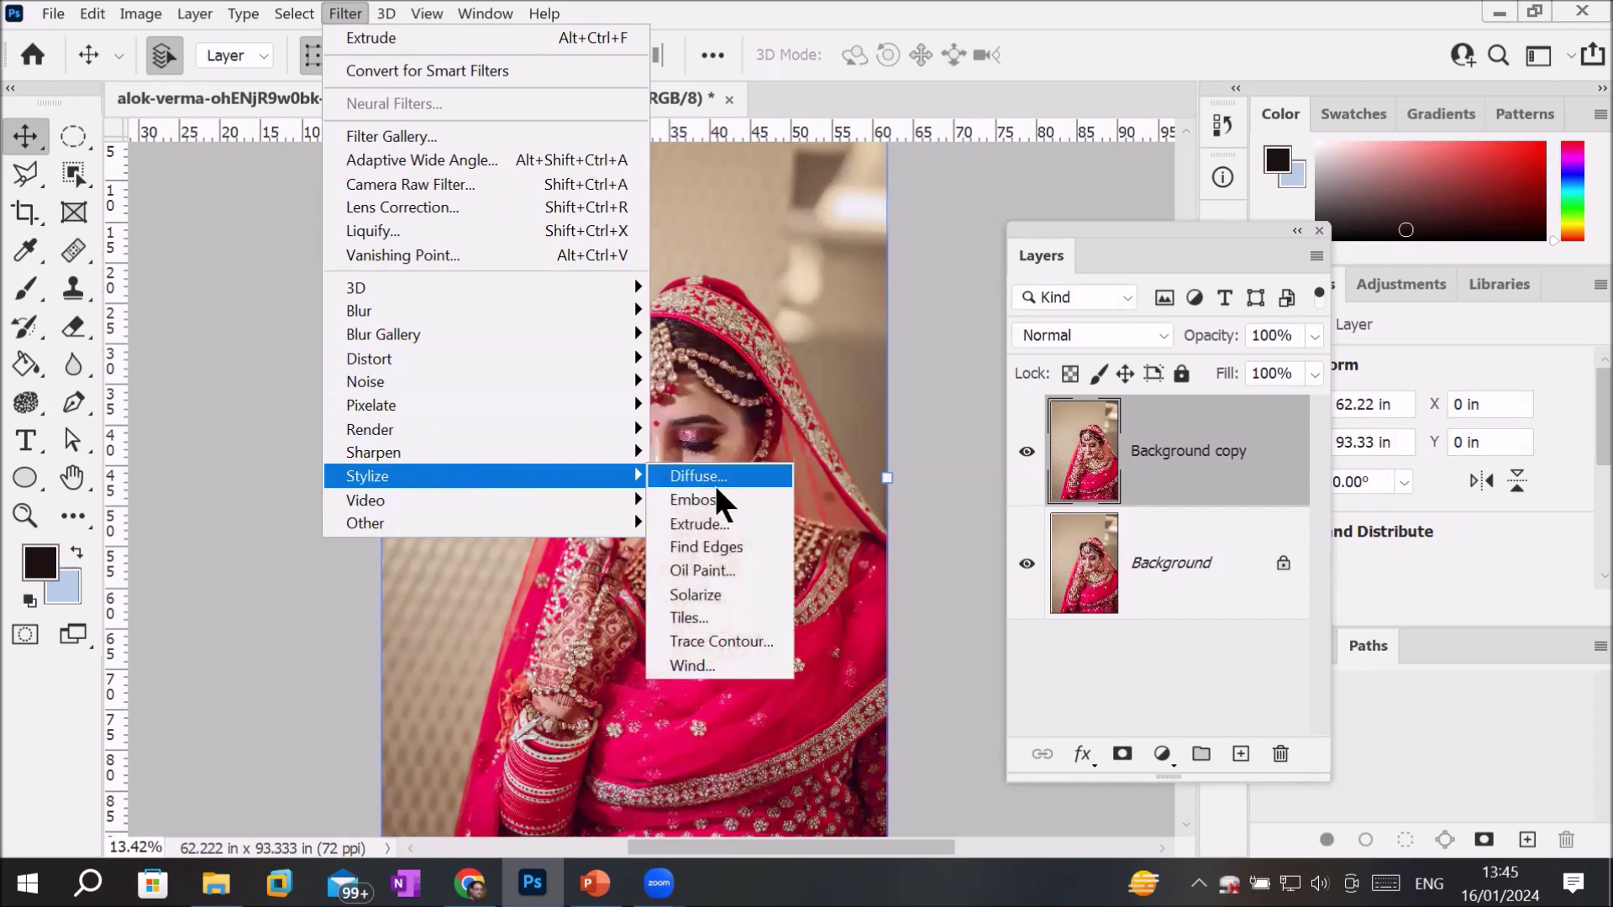
click(719, 567)
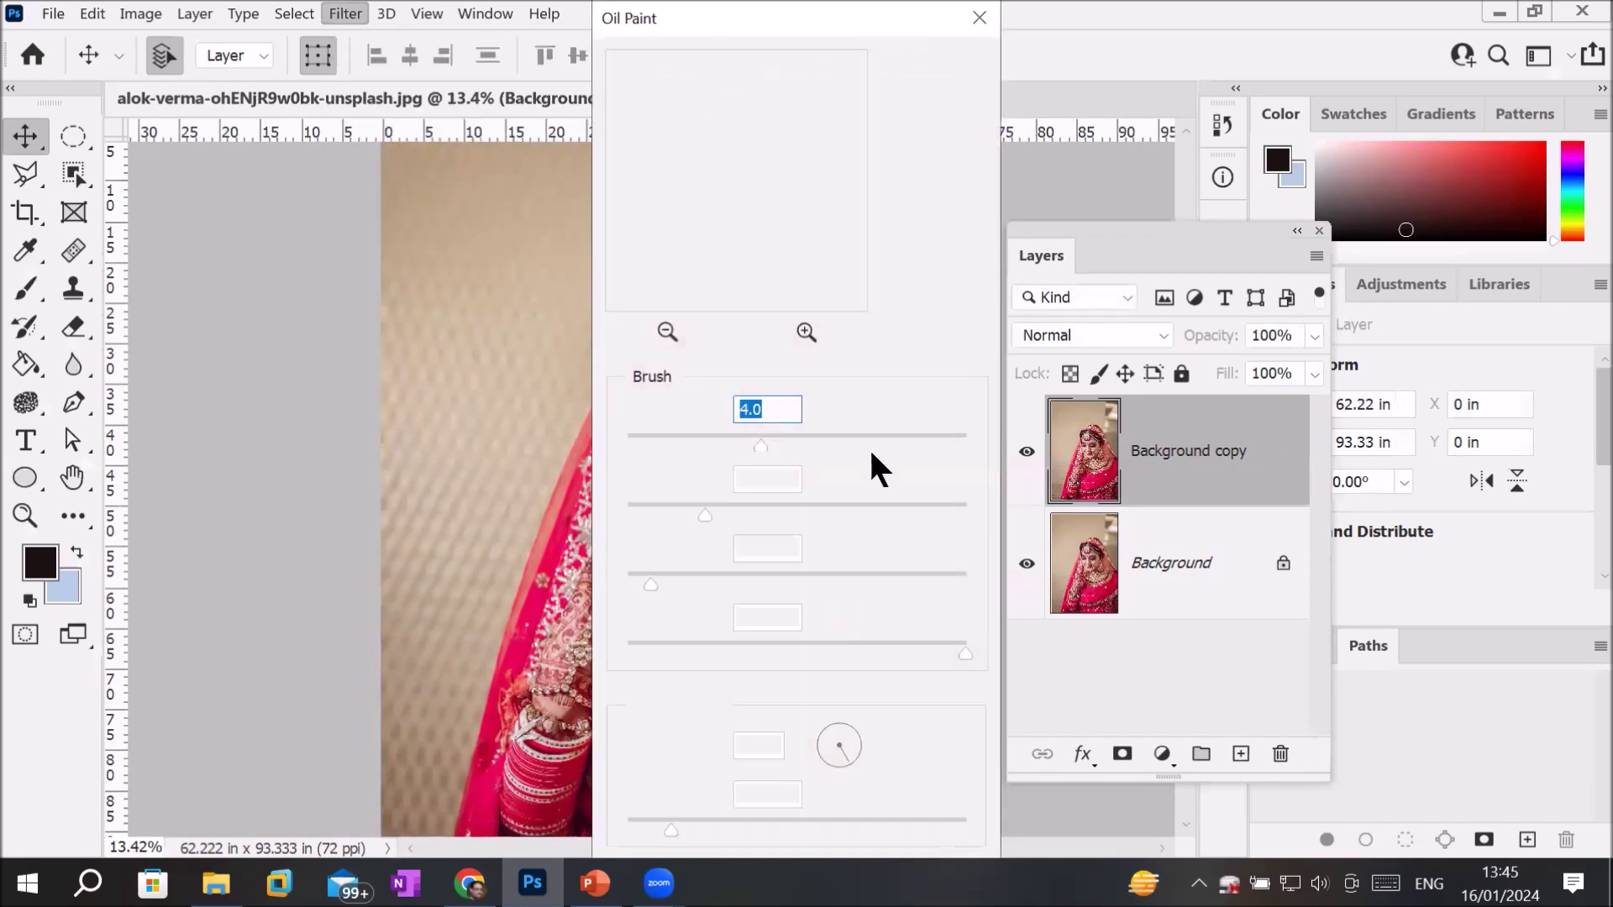
drag(801, 12, 1242, 114)
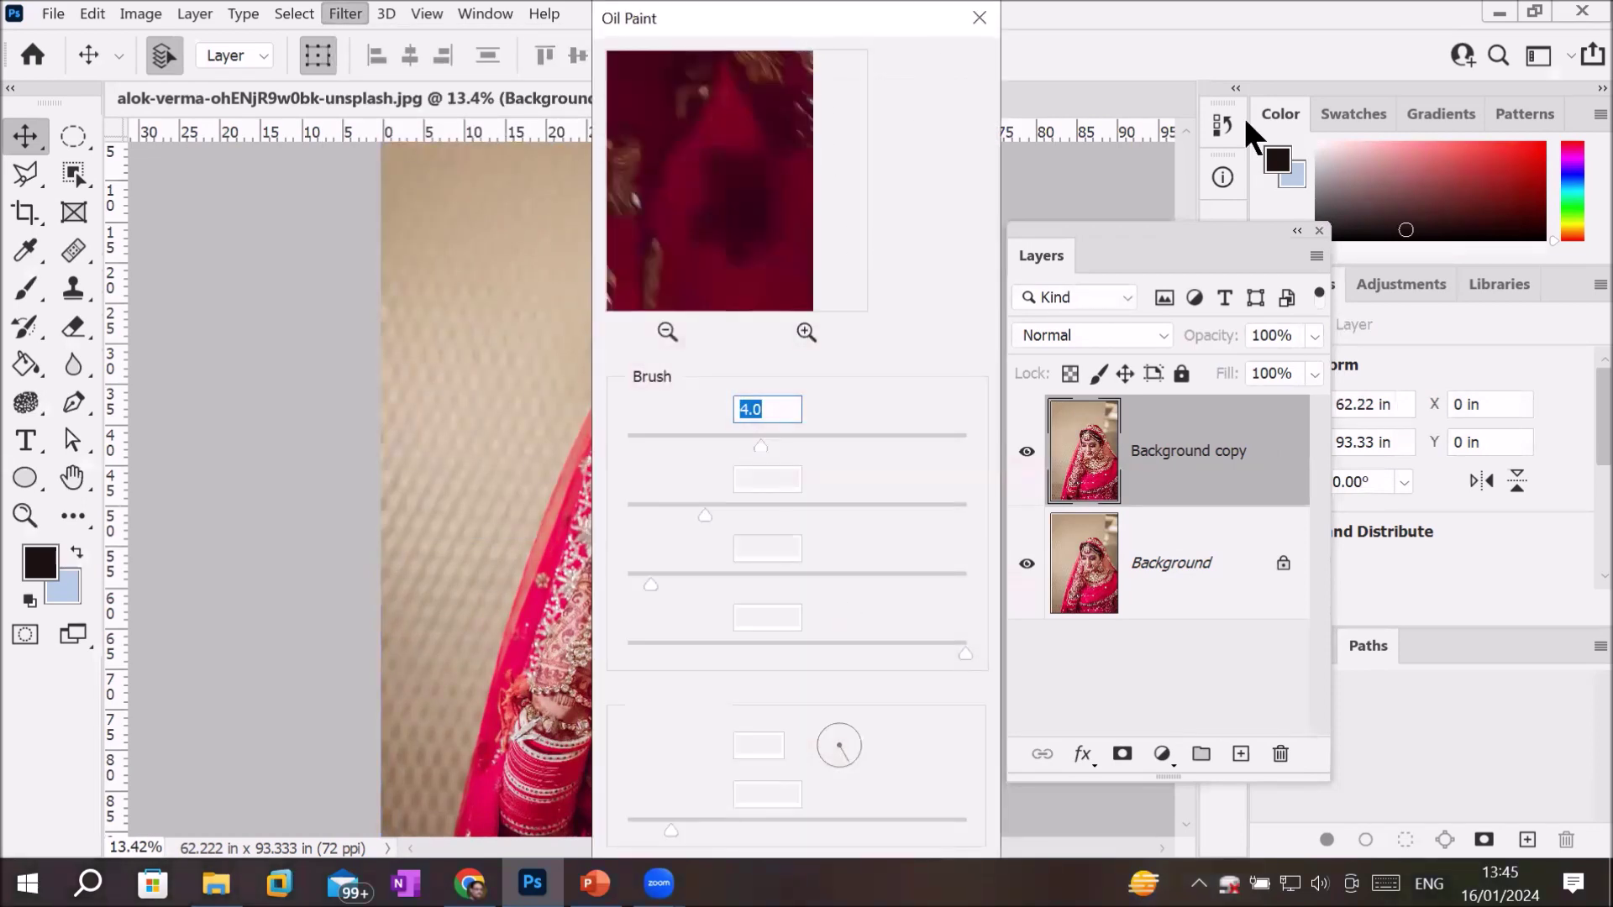
click(1099, 420)
click(1098, 420)
click(1097, 420)
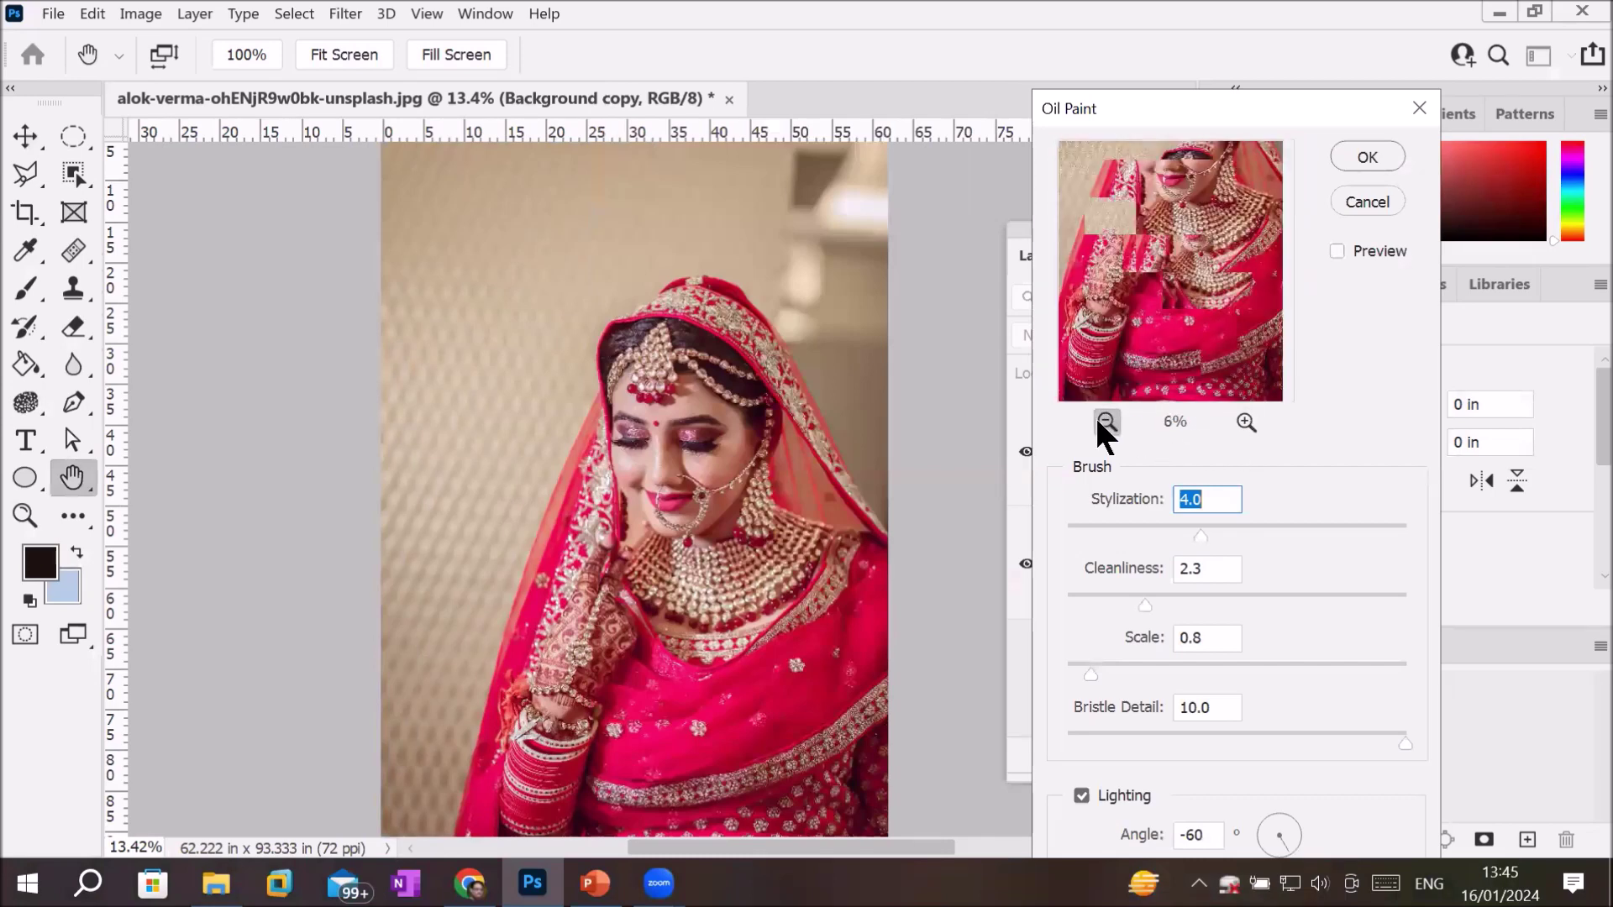
click(1097, 420)
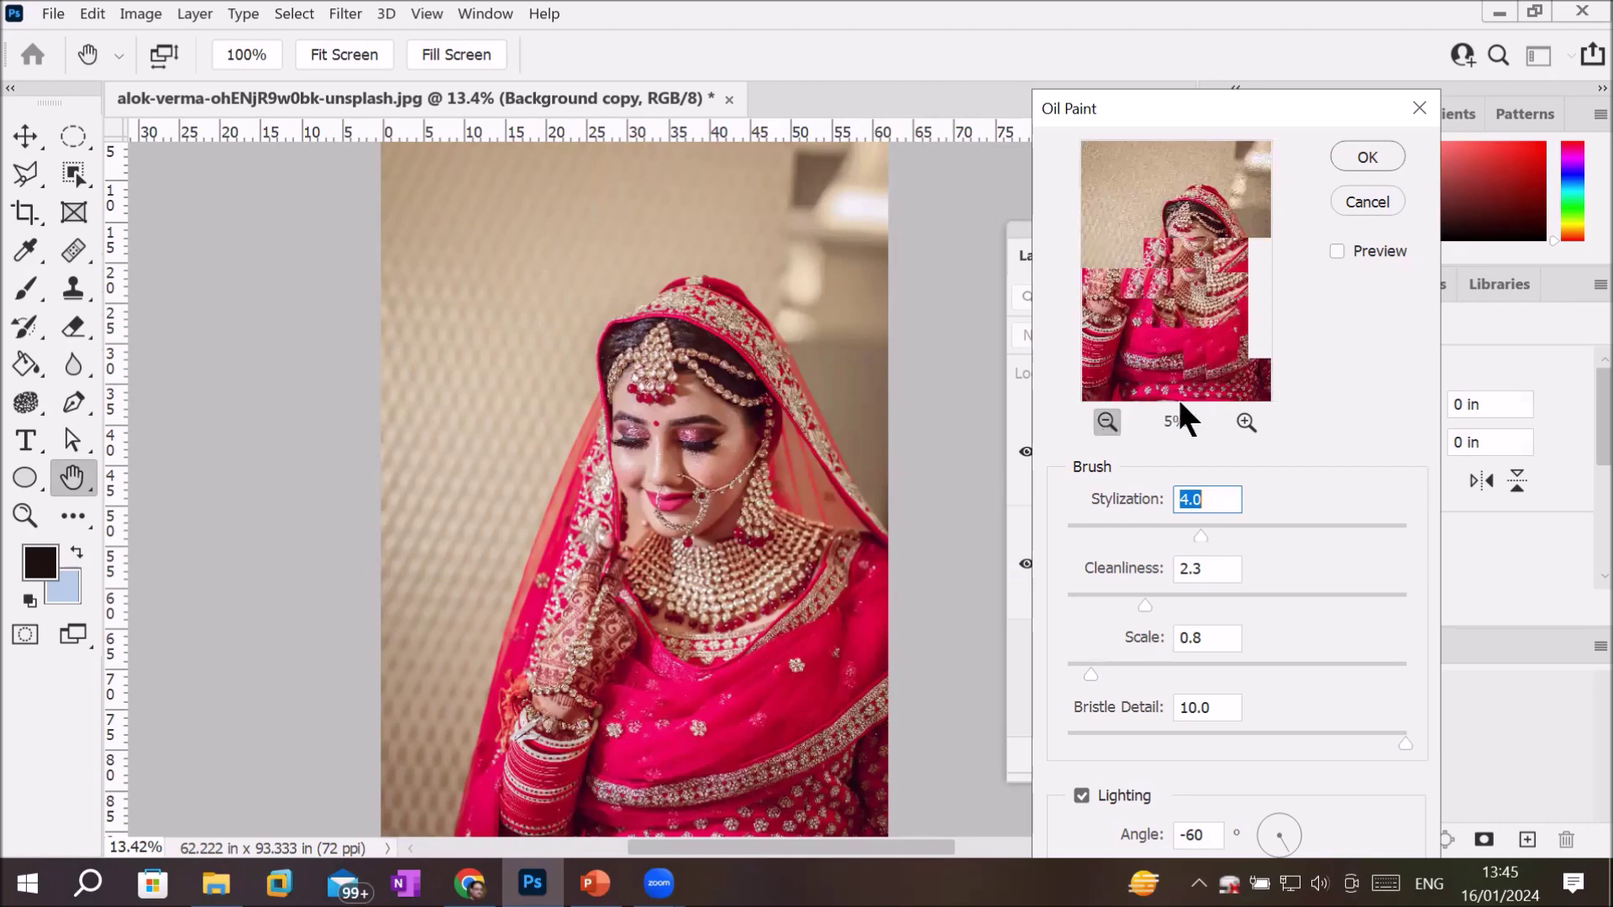
click(1243, 415)
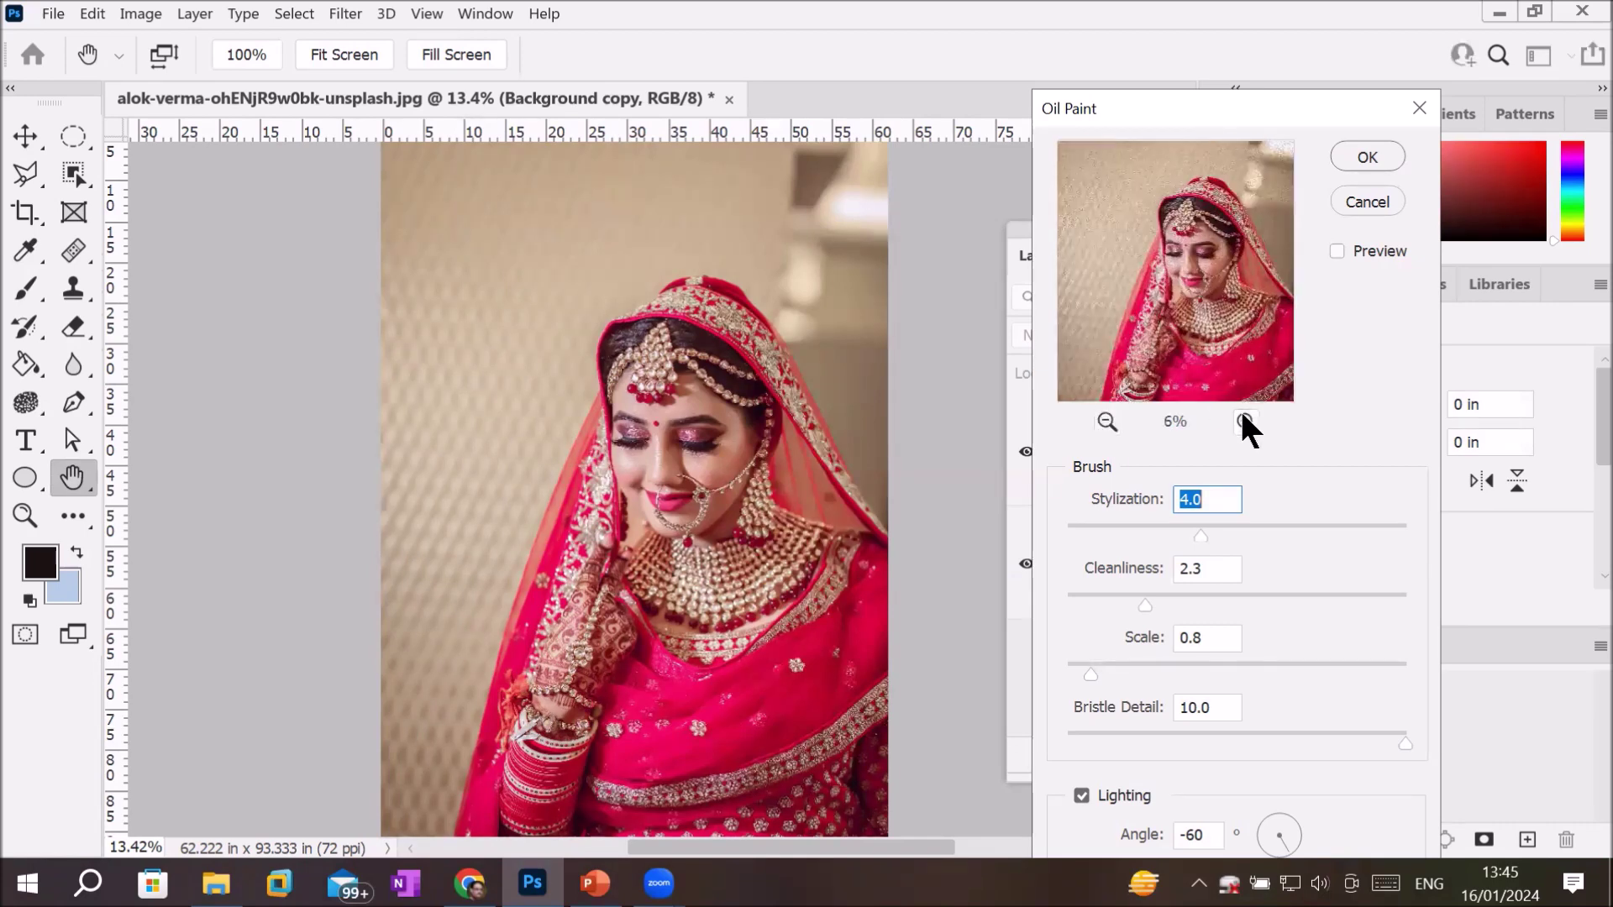
click(1242, 416)
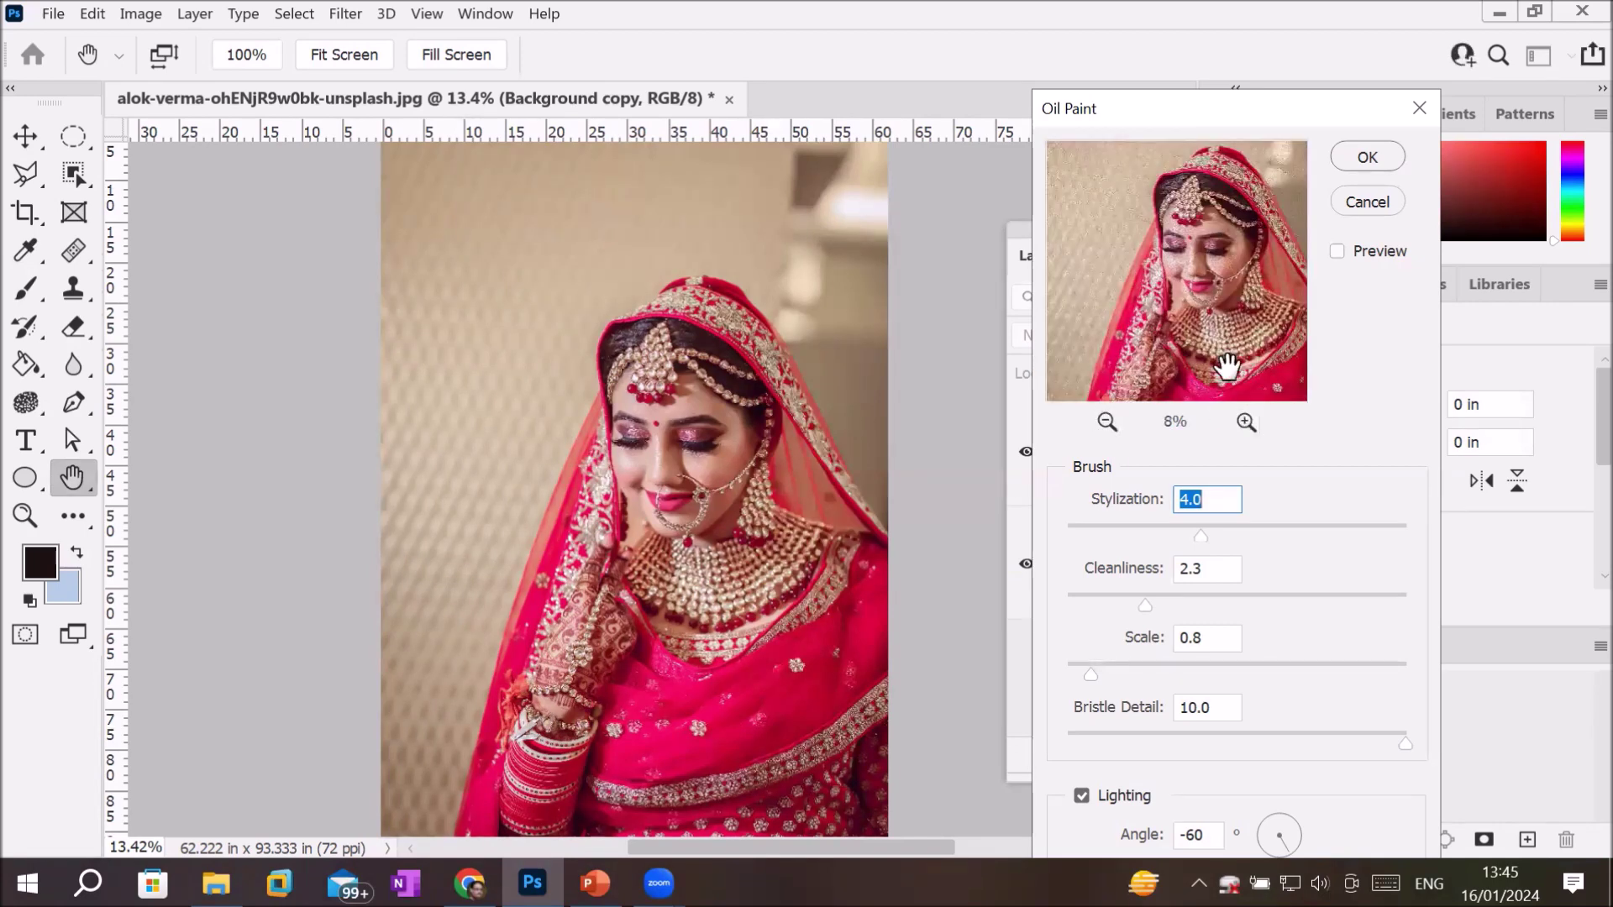
drag(1186, 109, 1188, 19)
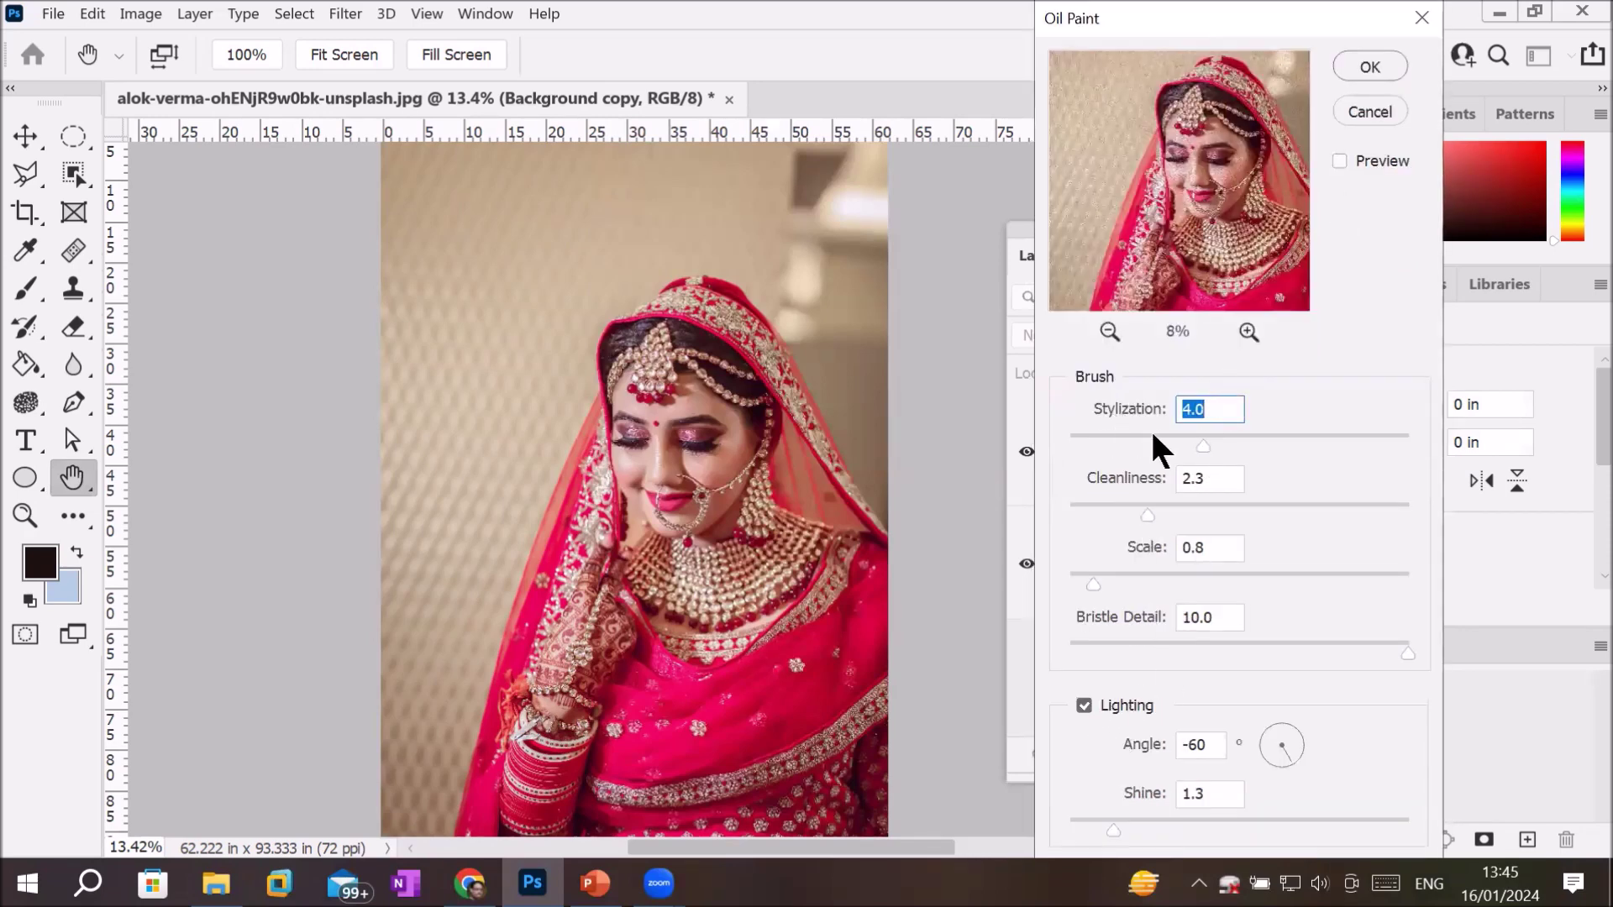
Step: Set Cleanliness 7.1, Scale 8.0, Bristle Detail 8.8, Shine 6.8, and enable Preview
drag(1203, 443, 1261, 451)
drag(1144, 512, 1309, 514)
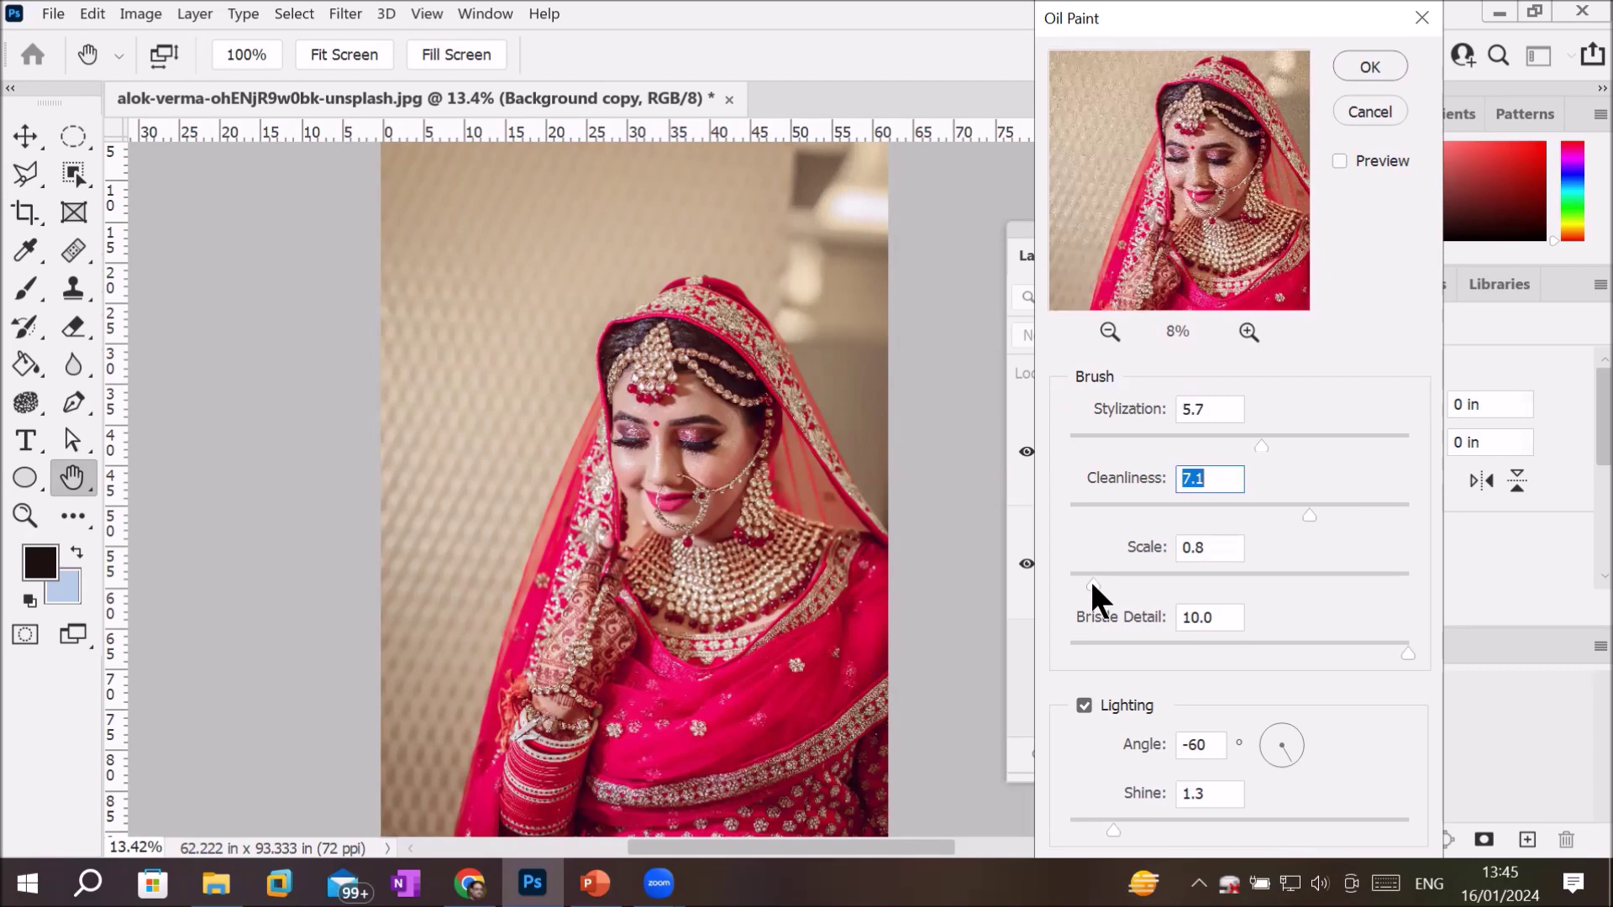
mouse_move(1247, 581)
mouse_down()
mouse_move(1386, 586)
mouse_move(1075, 585)
mouse_move(1339, 587)
mouse_up()
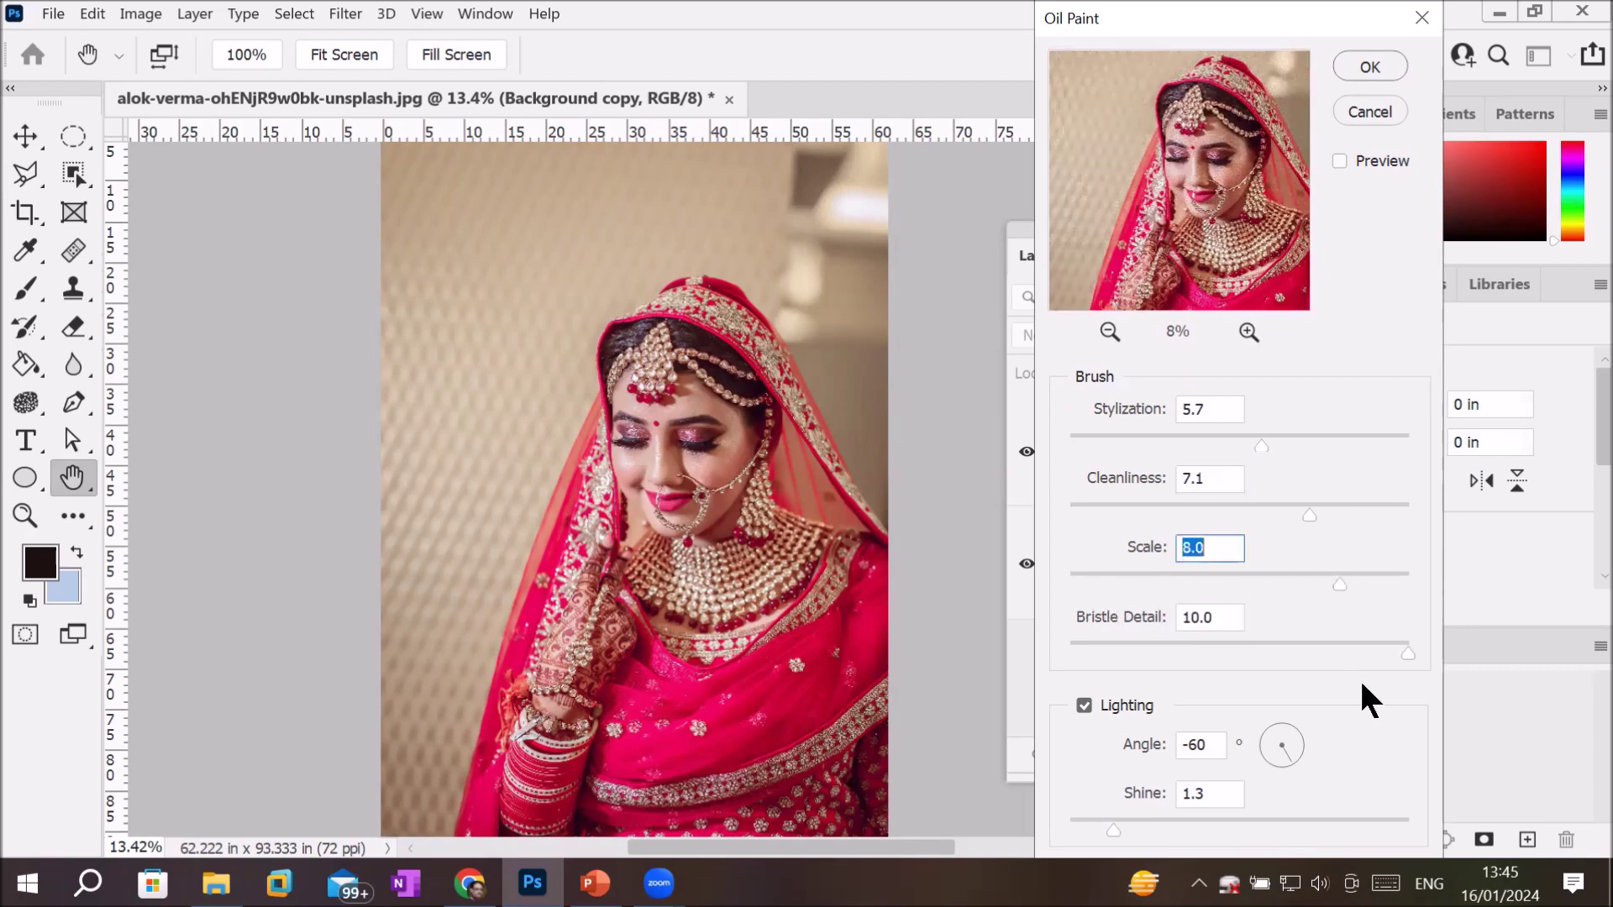
mouse_move(1406, 655)
mouse_down()
mouse_move(1268, 659)
mouse_move(1368, 655)
mouse_up()
drag(1113, 825, 1265, 821)
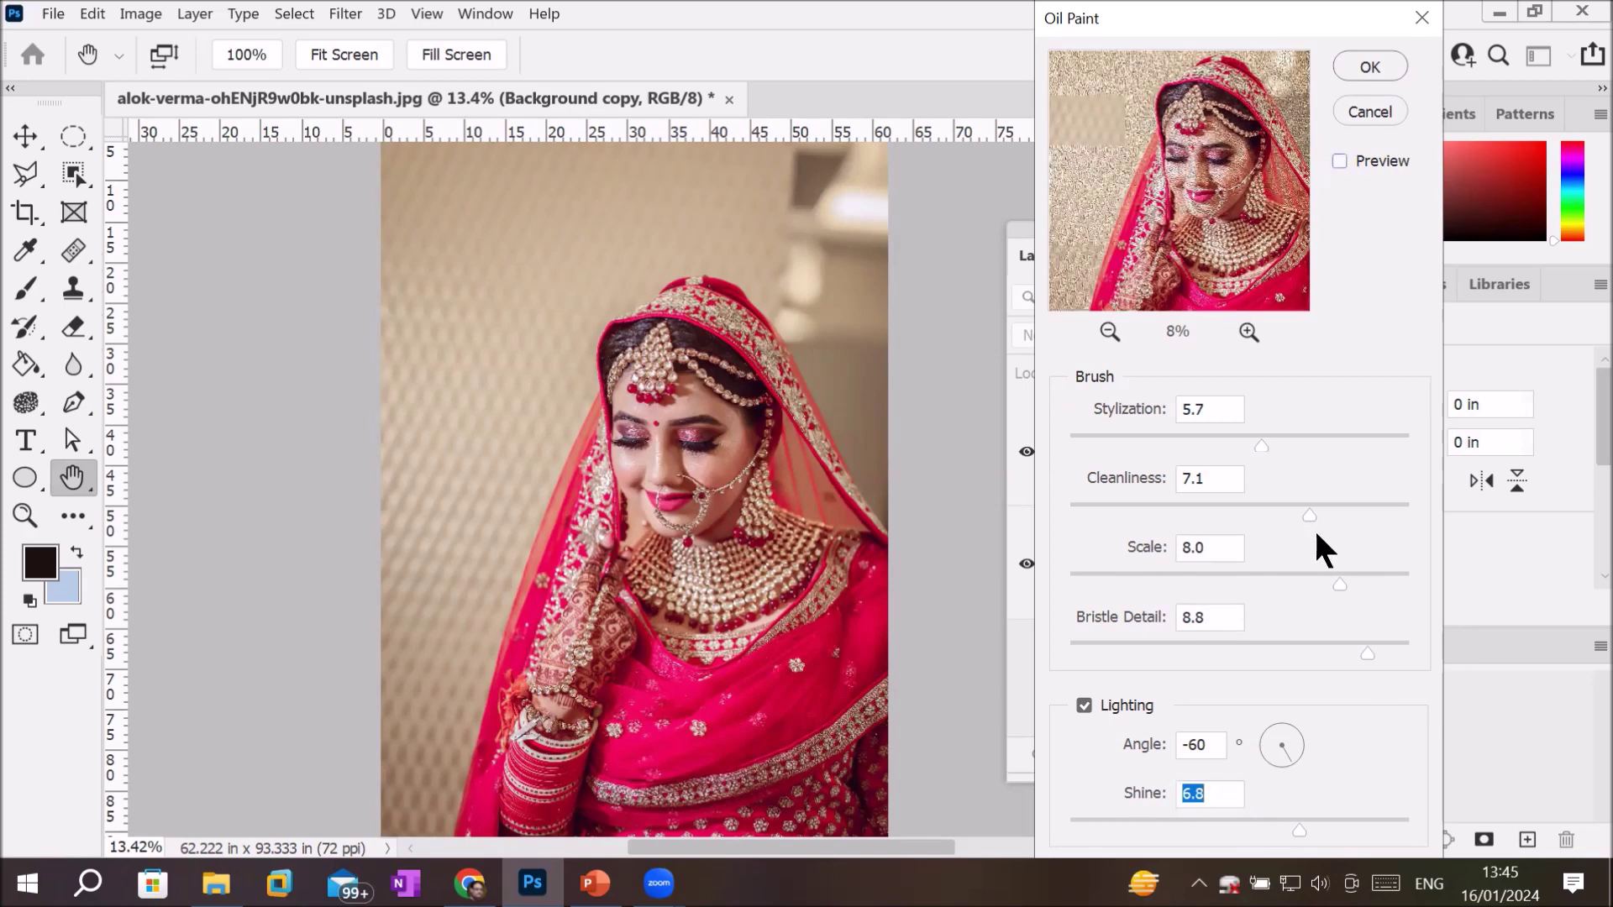
key(alt+p)
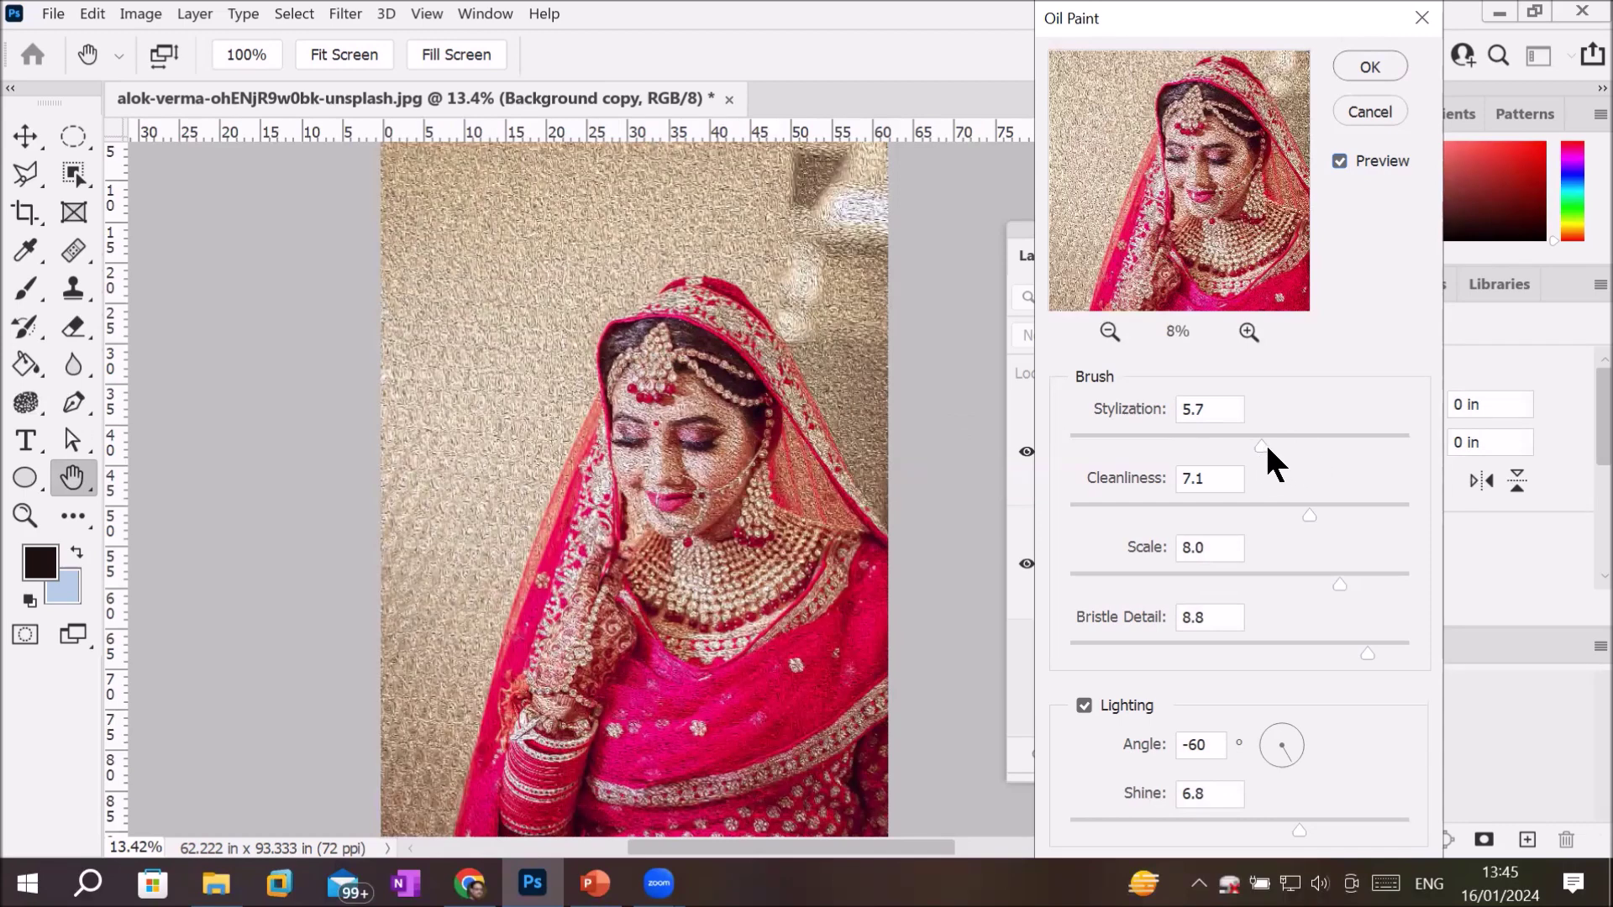
Step: Lower Stylization to 3.1, set the lighting angle to -33, and apply Oil Paint
drag(1264, 446, 1173, 446)
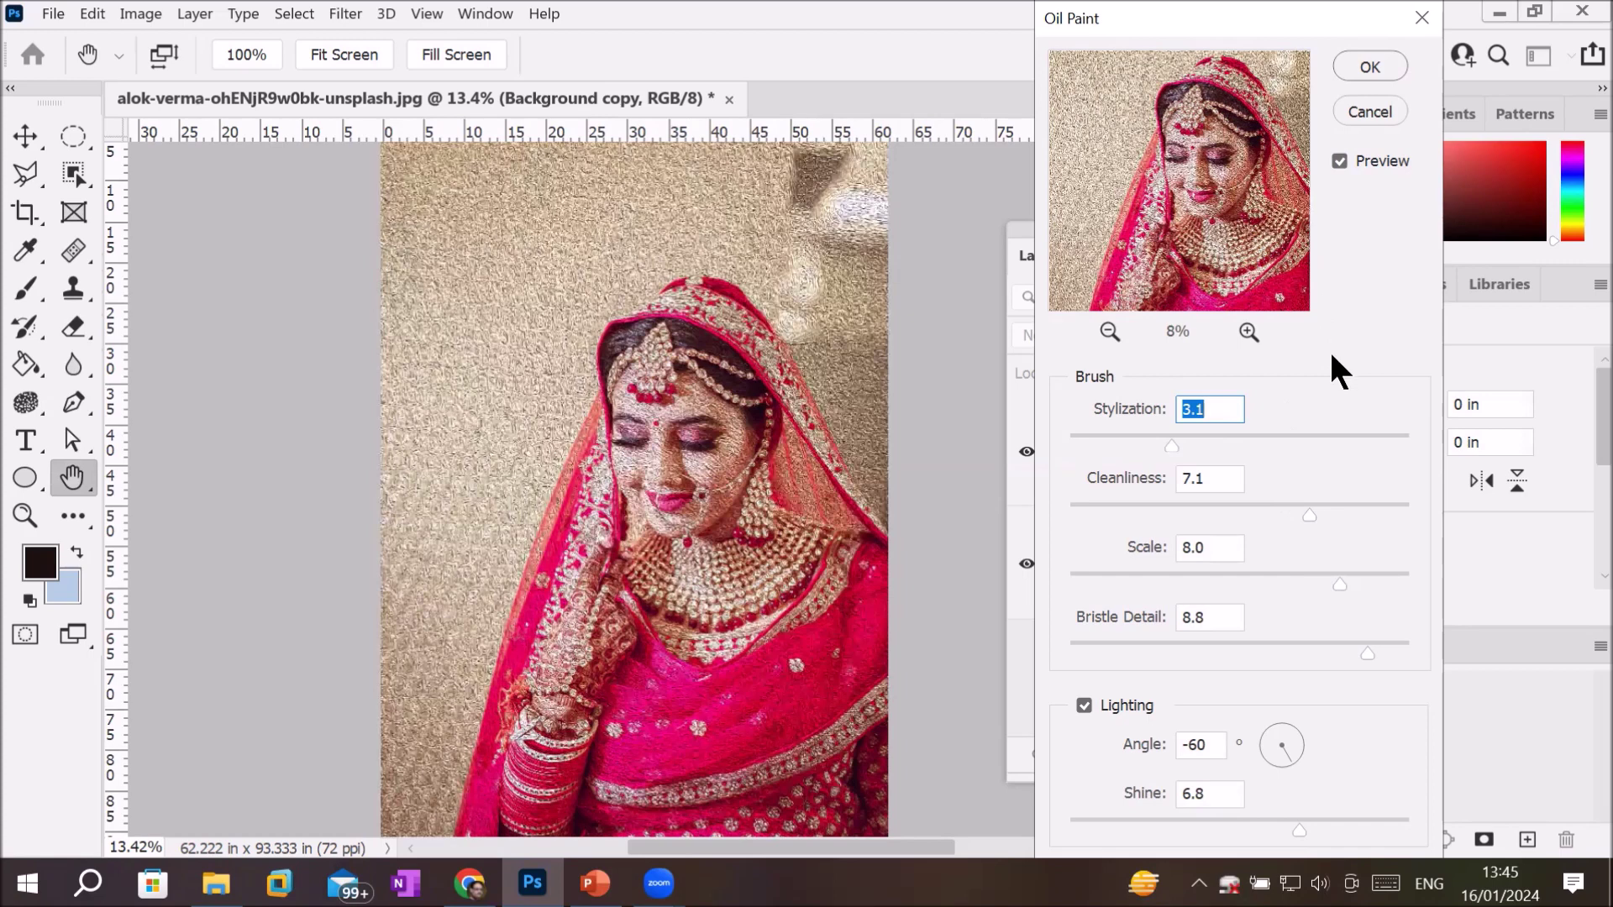
click(1283, 727)
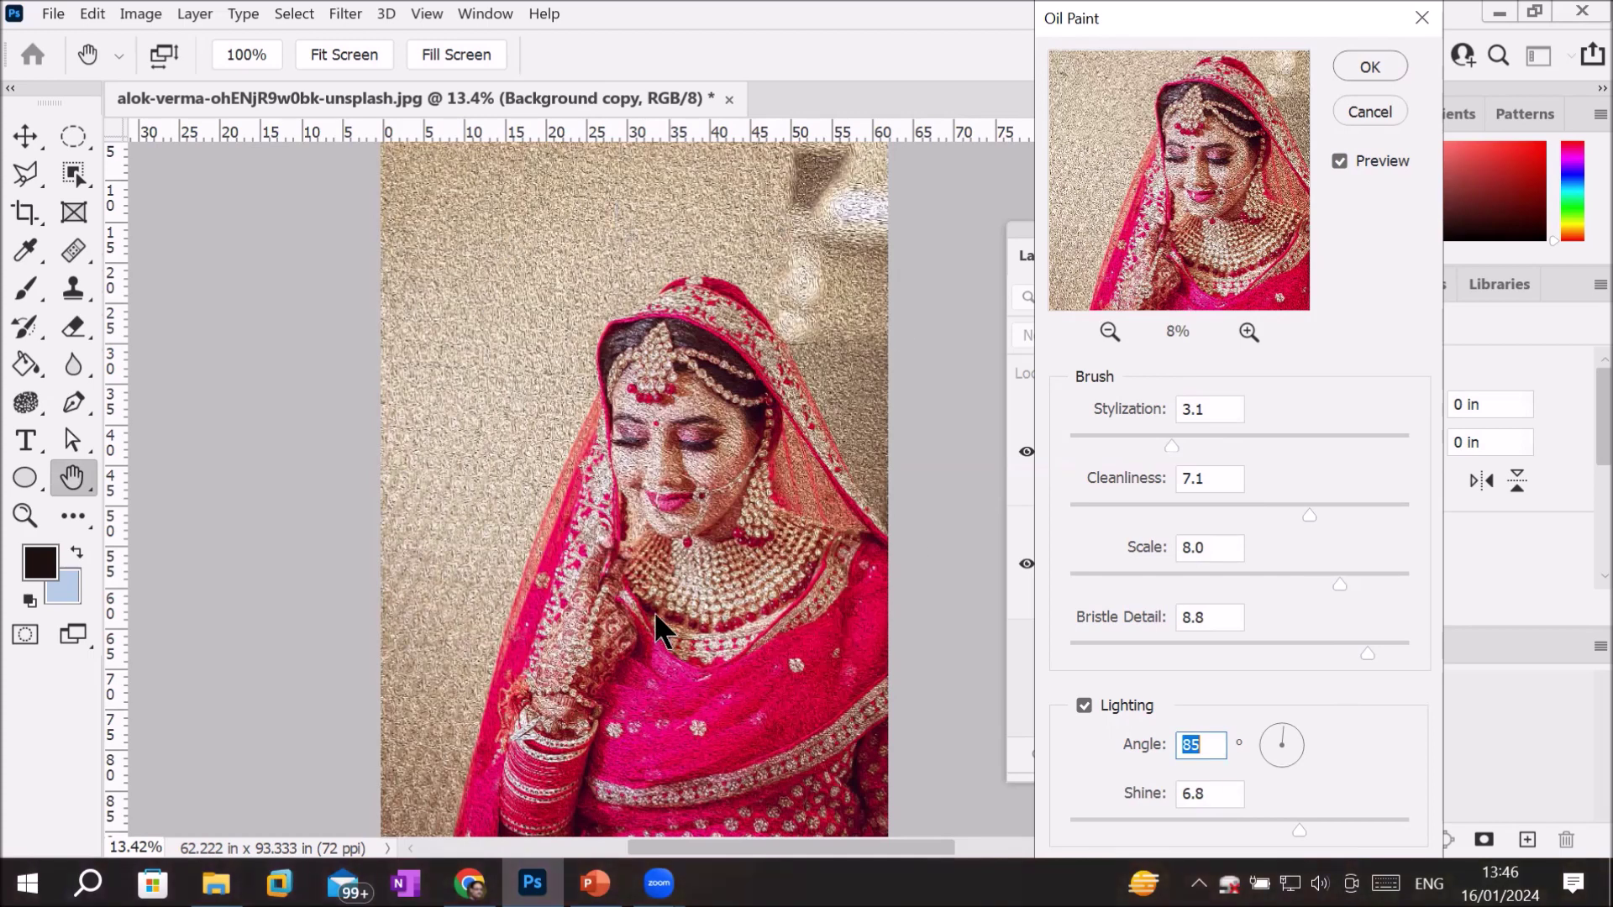
drag(1243, 117, 1171, 136)
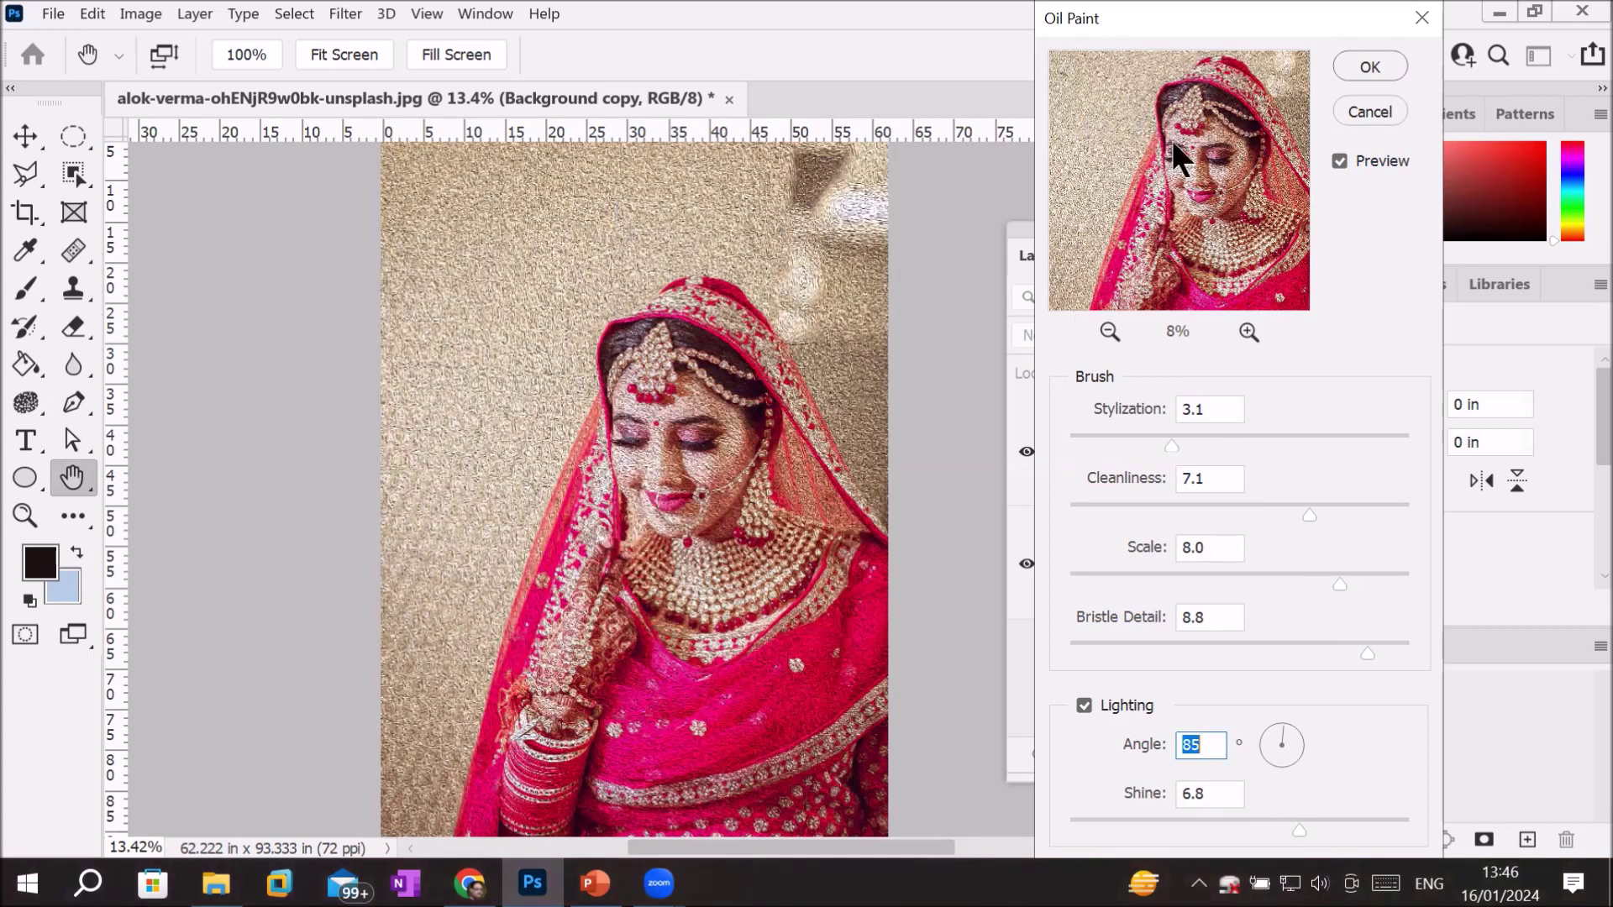
click(1296, 755)
click(1352, 66)
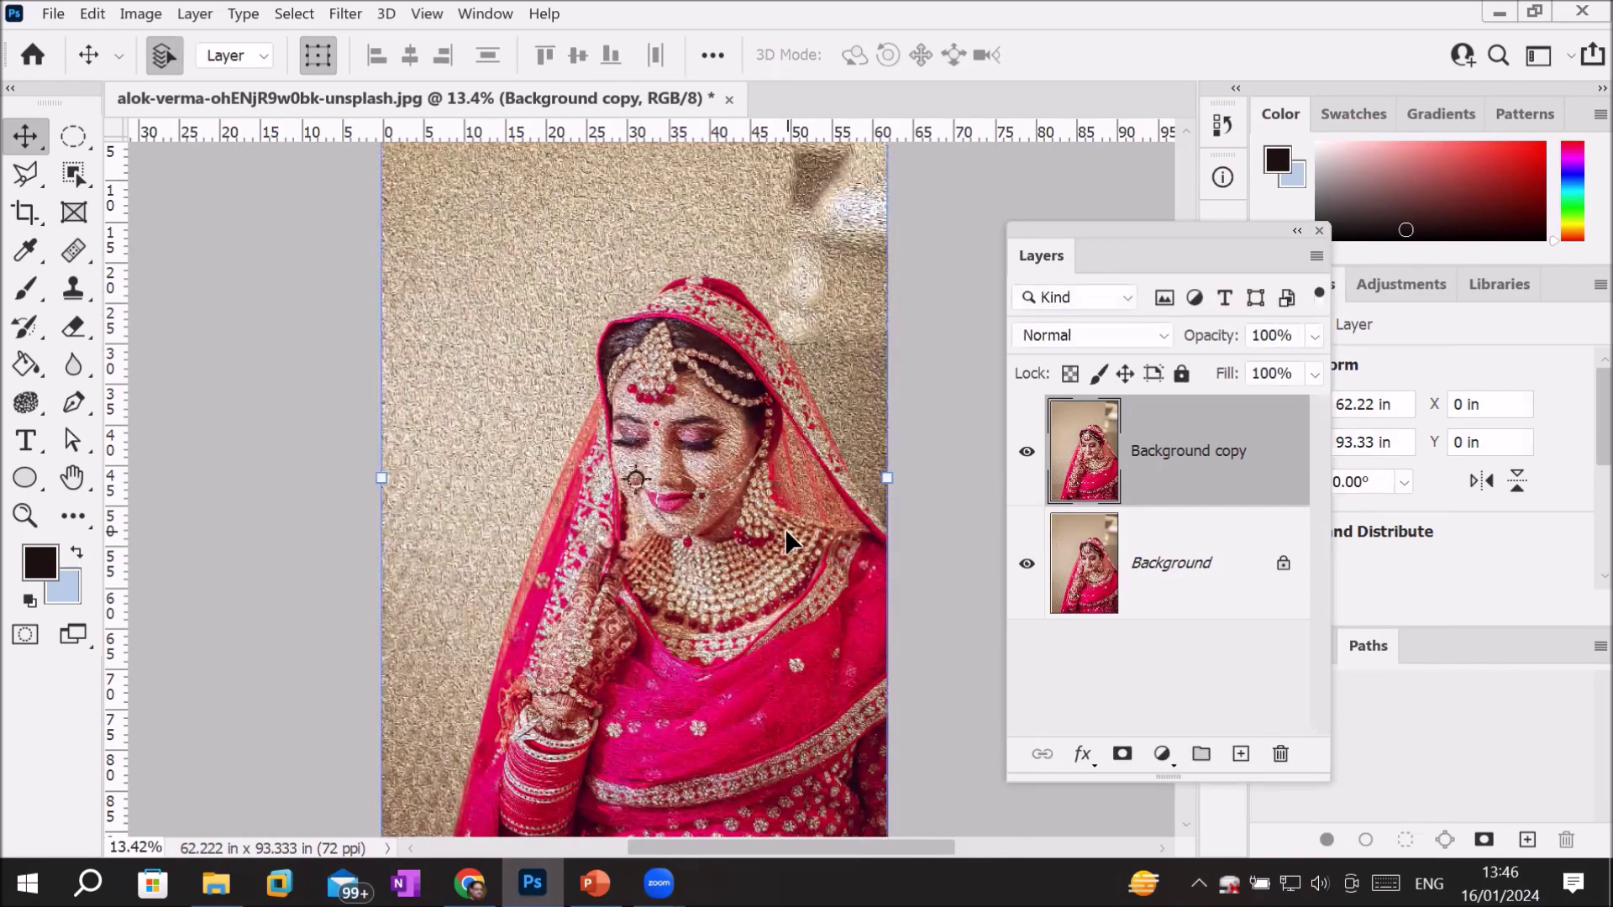
scroll(784, 528, up, 2)
scroll(513, 408, up, 2)
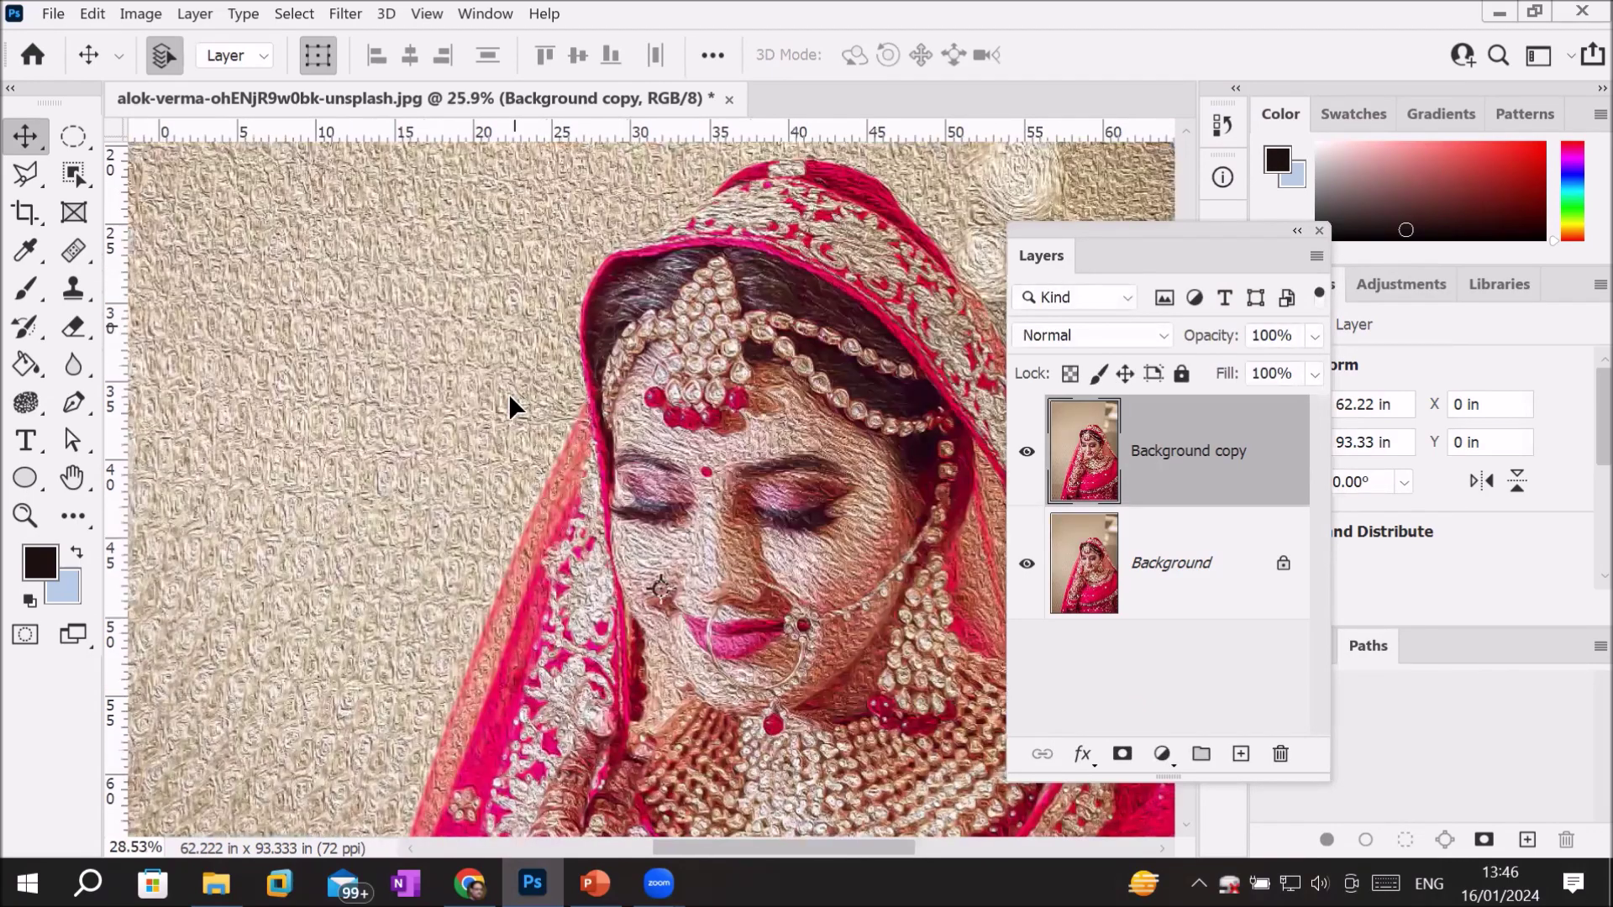
scroll(513, 408, up, 4)
scroll(513, 408, up, 3)
scroll(509, 402, up, 2)
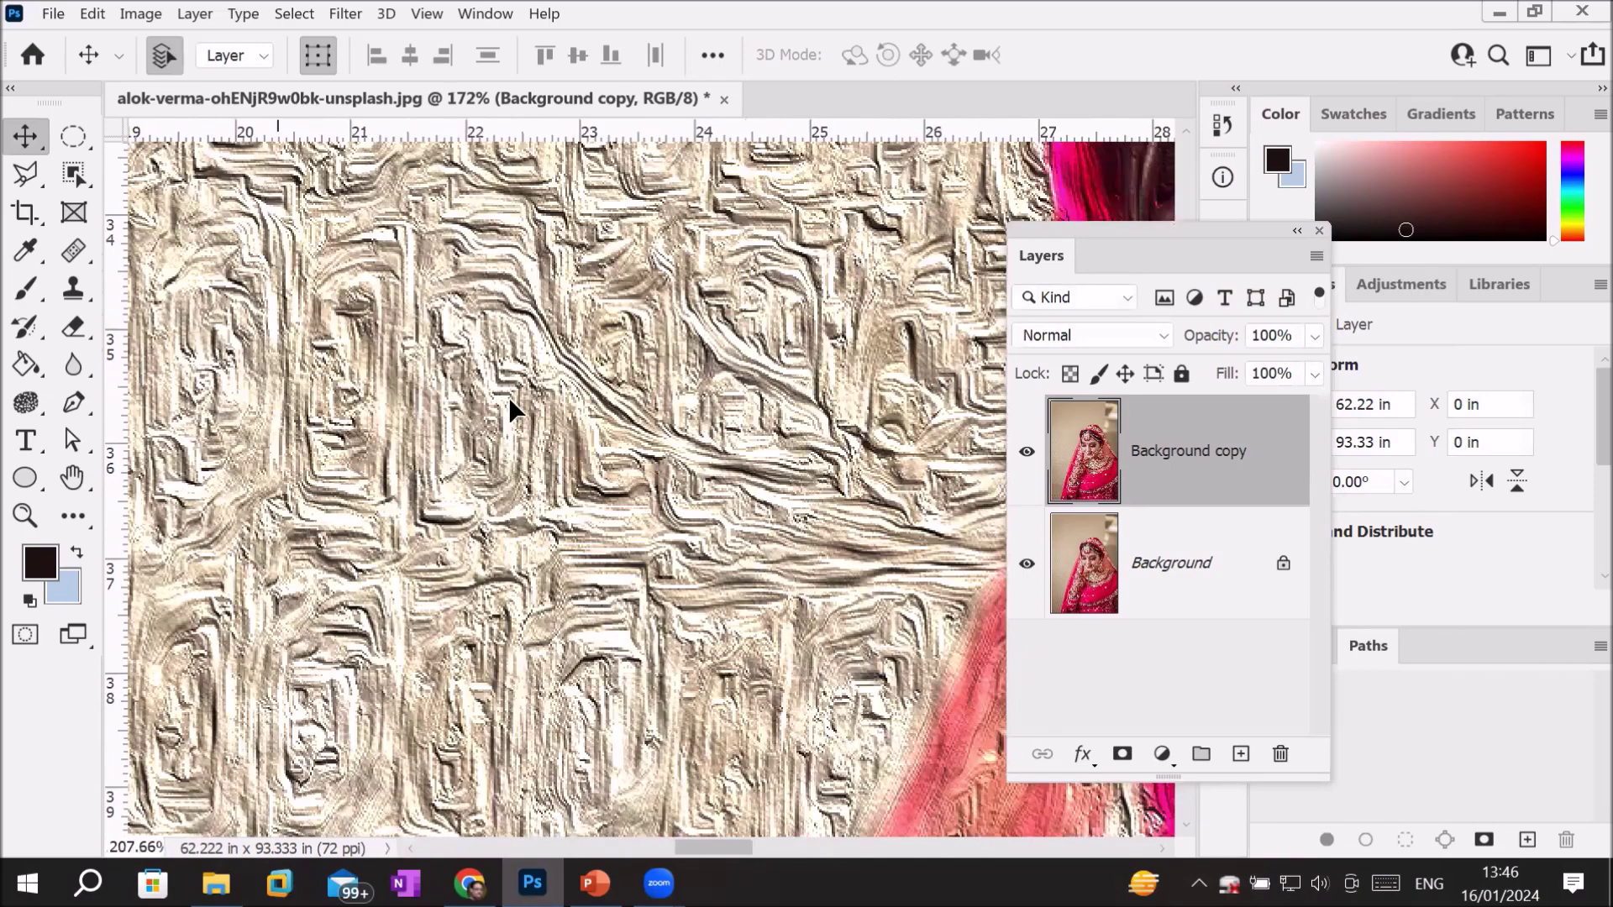
scroll(516, 401, up, 1)
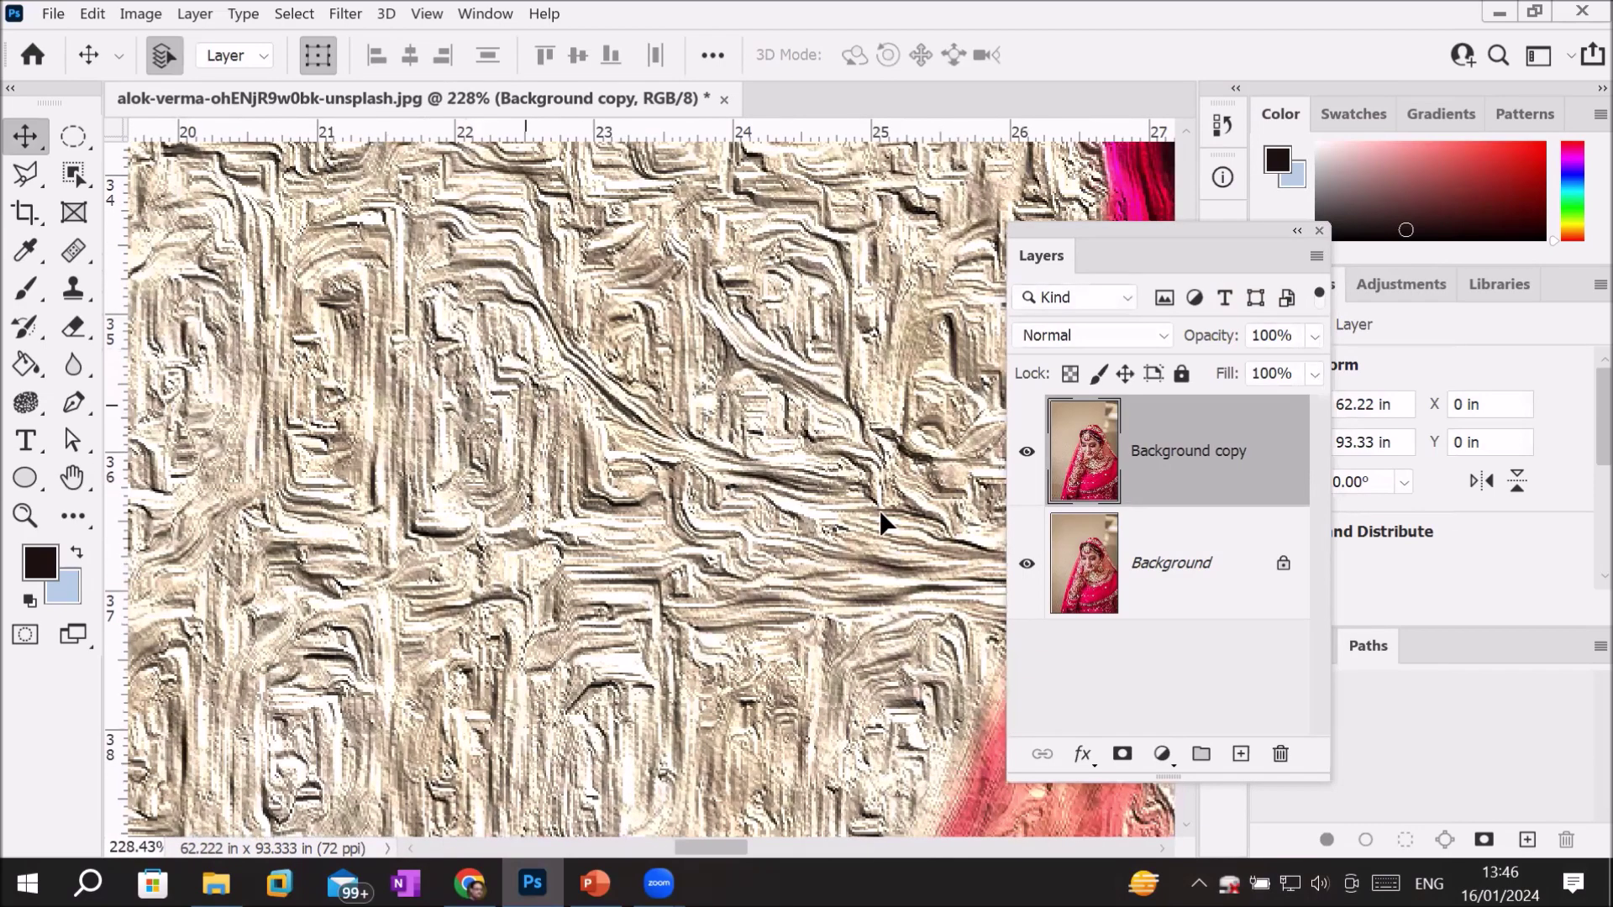
scroll(880, 510, down, 5)
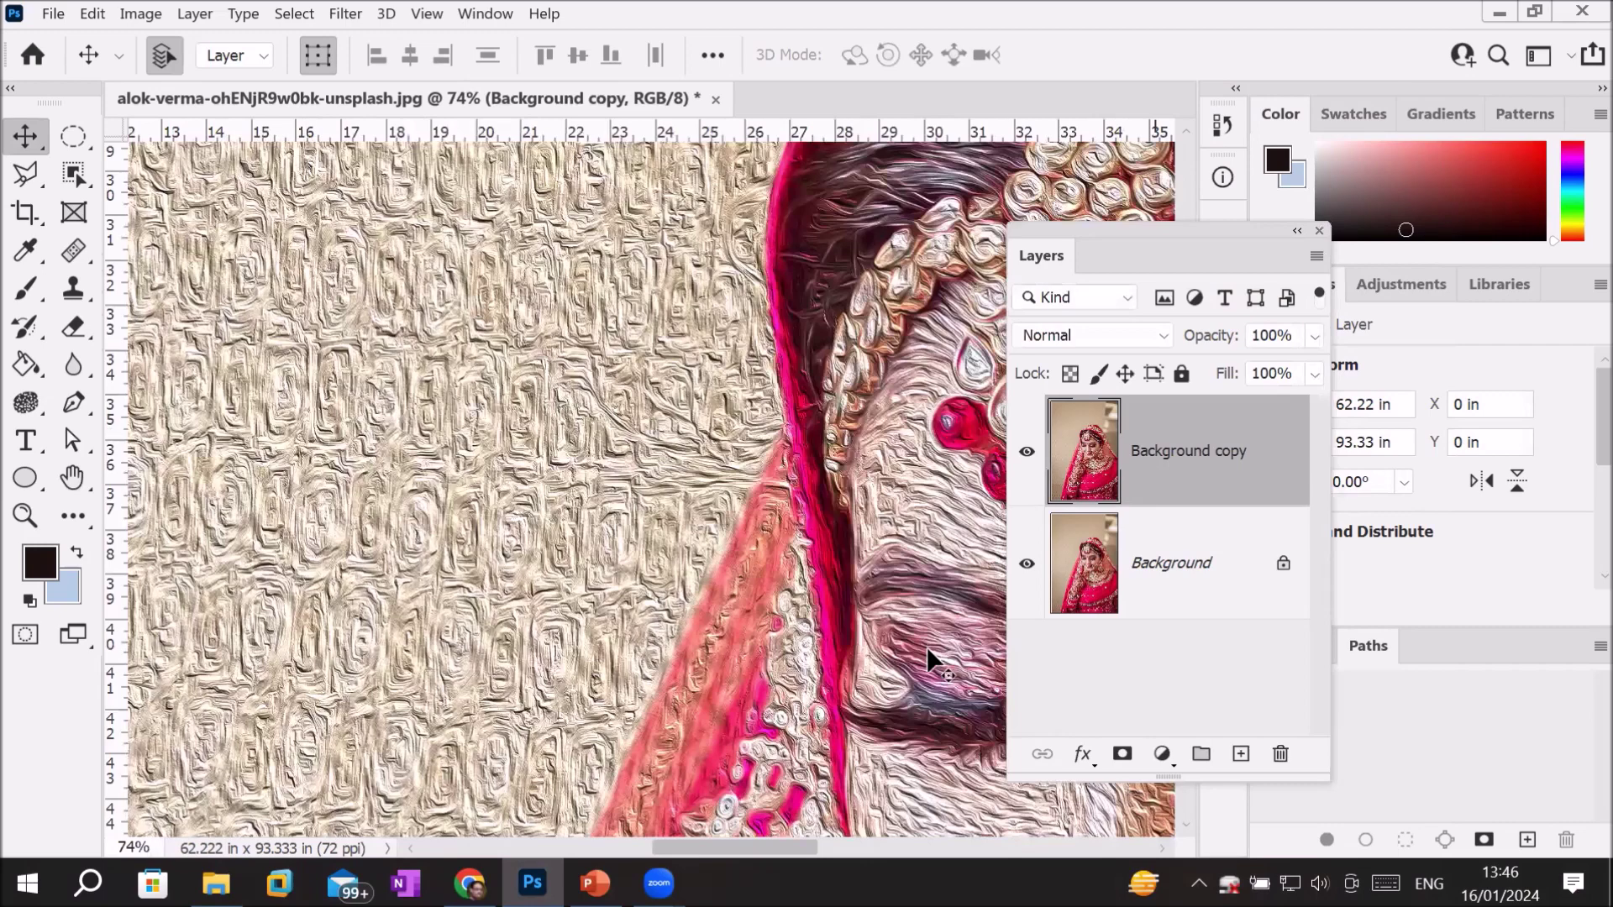
scroll(926, 647, down, 4)
scroll(848, 588, down, 2)
scroll(811, 462, up, 1)
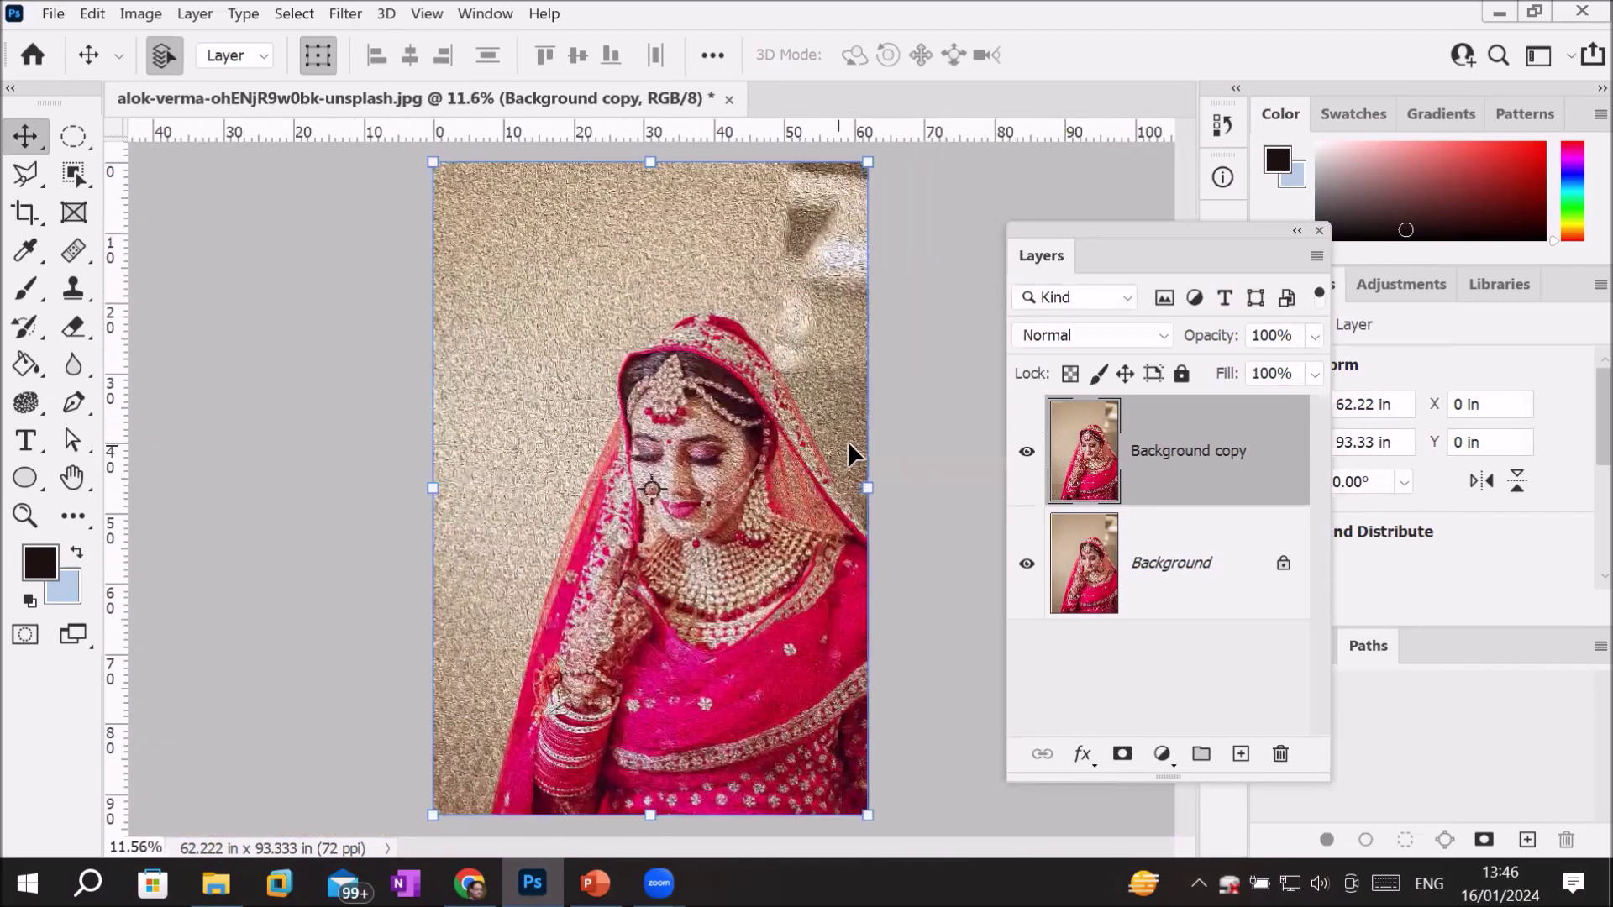
scroll(848, 441, up, 1)
scroll(848, 441, up, 1)
scroll(739, 468, up, 1)
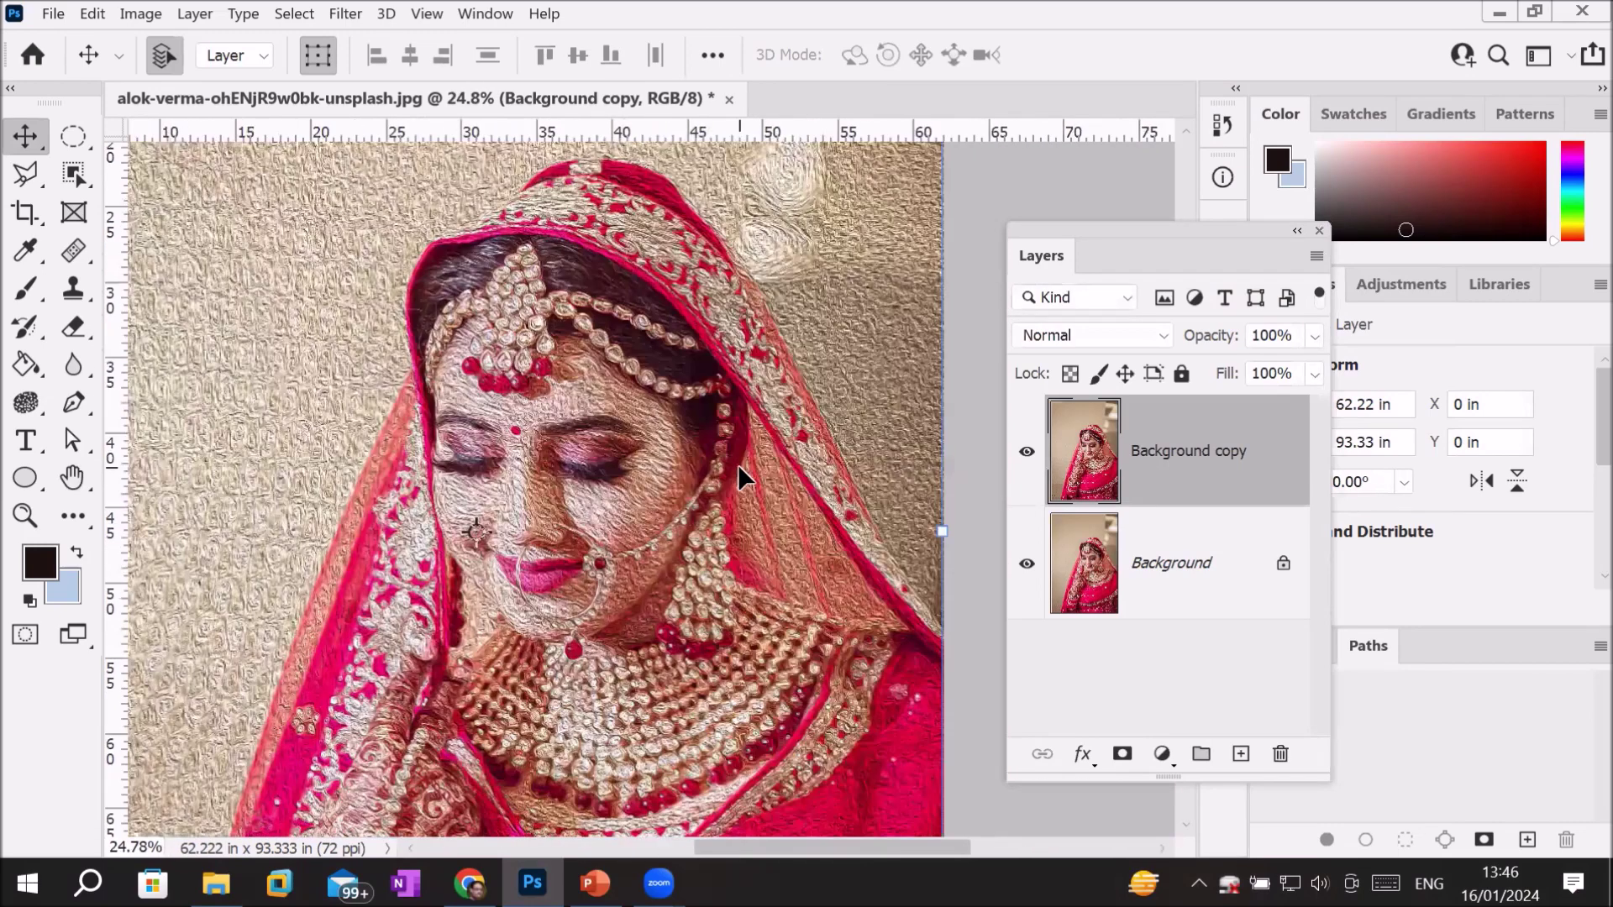
scroll(739, 468, up, 1)
scroll(737, 475, up, 1)
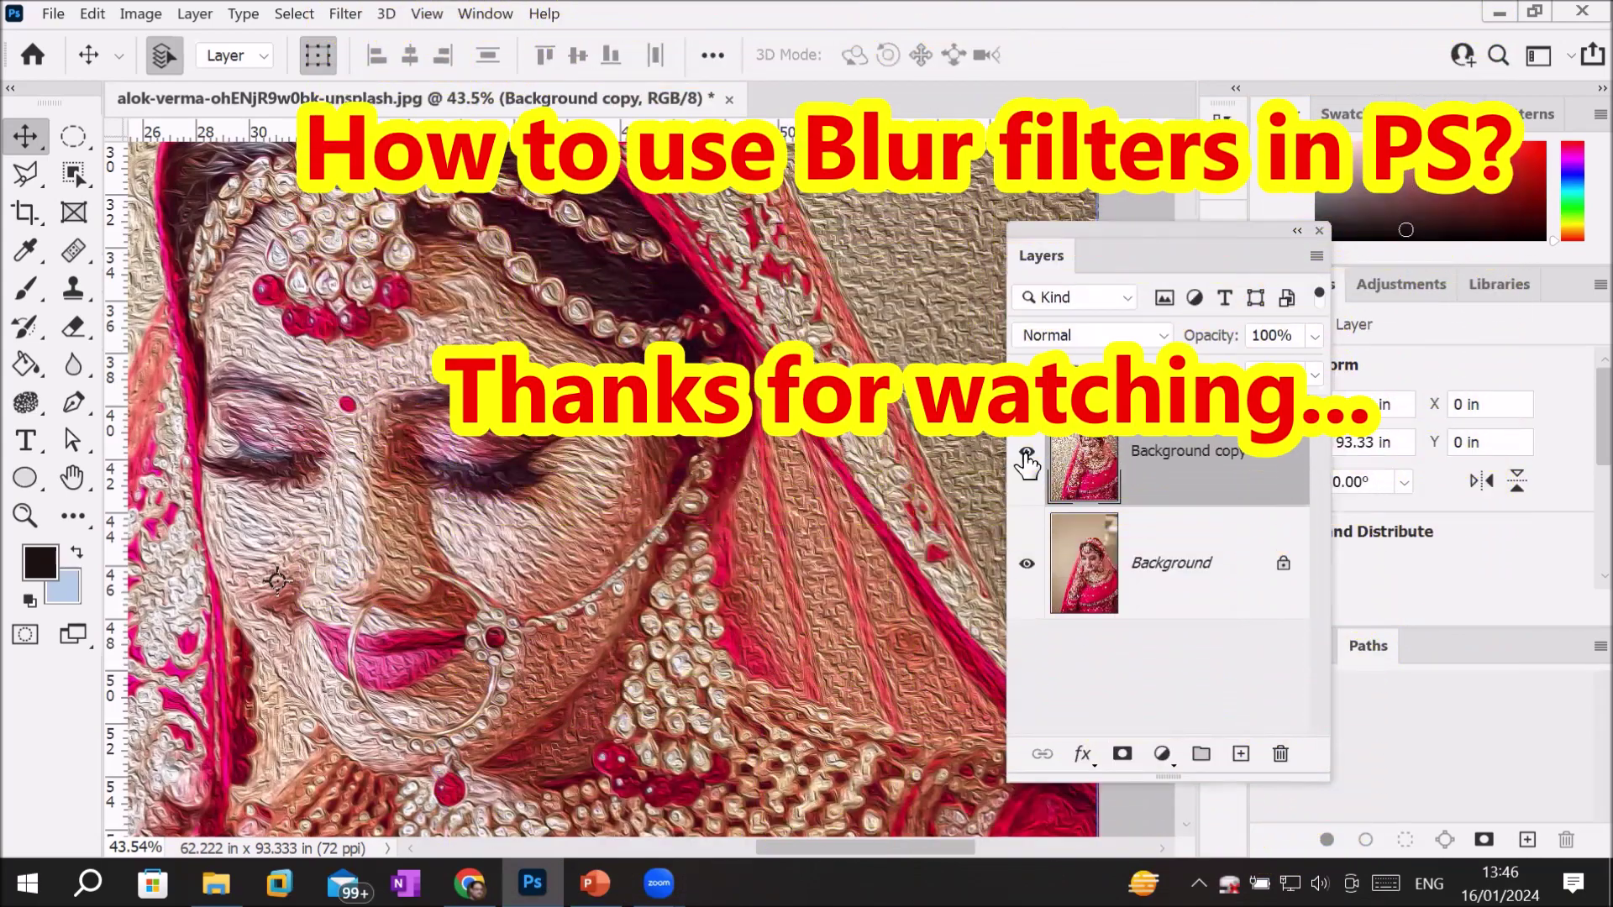
scroll(680, 527, down, 2)
scroll(680, 528, down, 2)
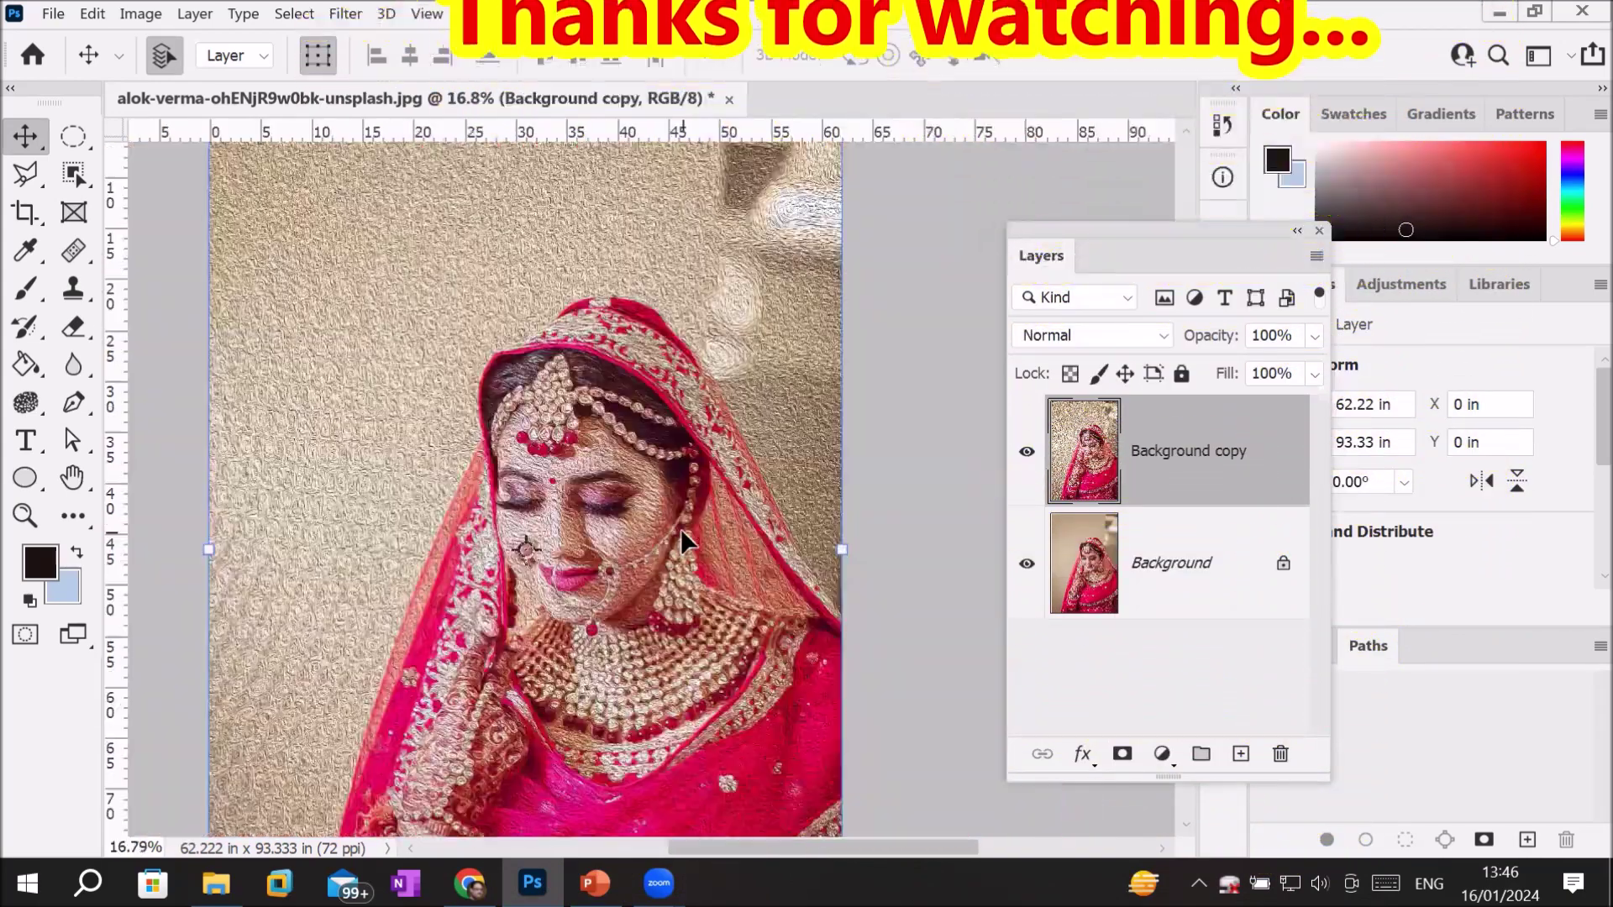
scroll(680, 542, down, 1)
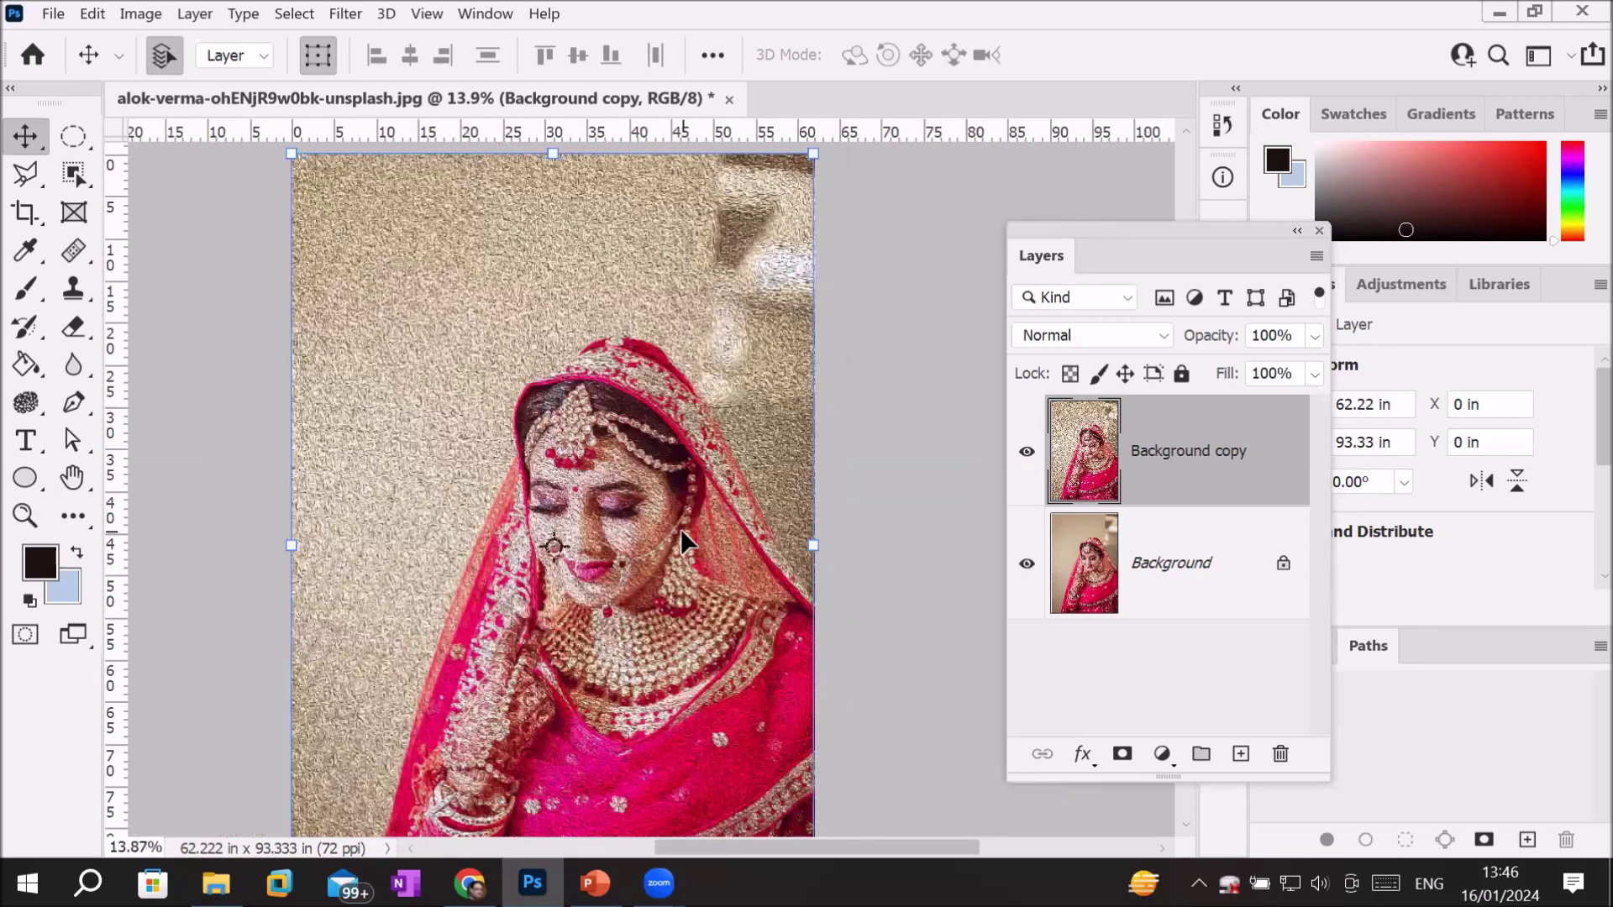